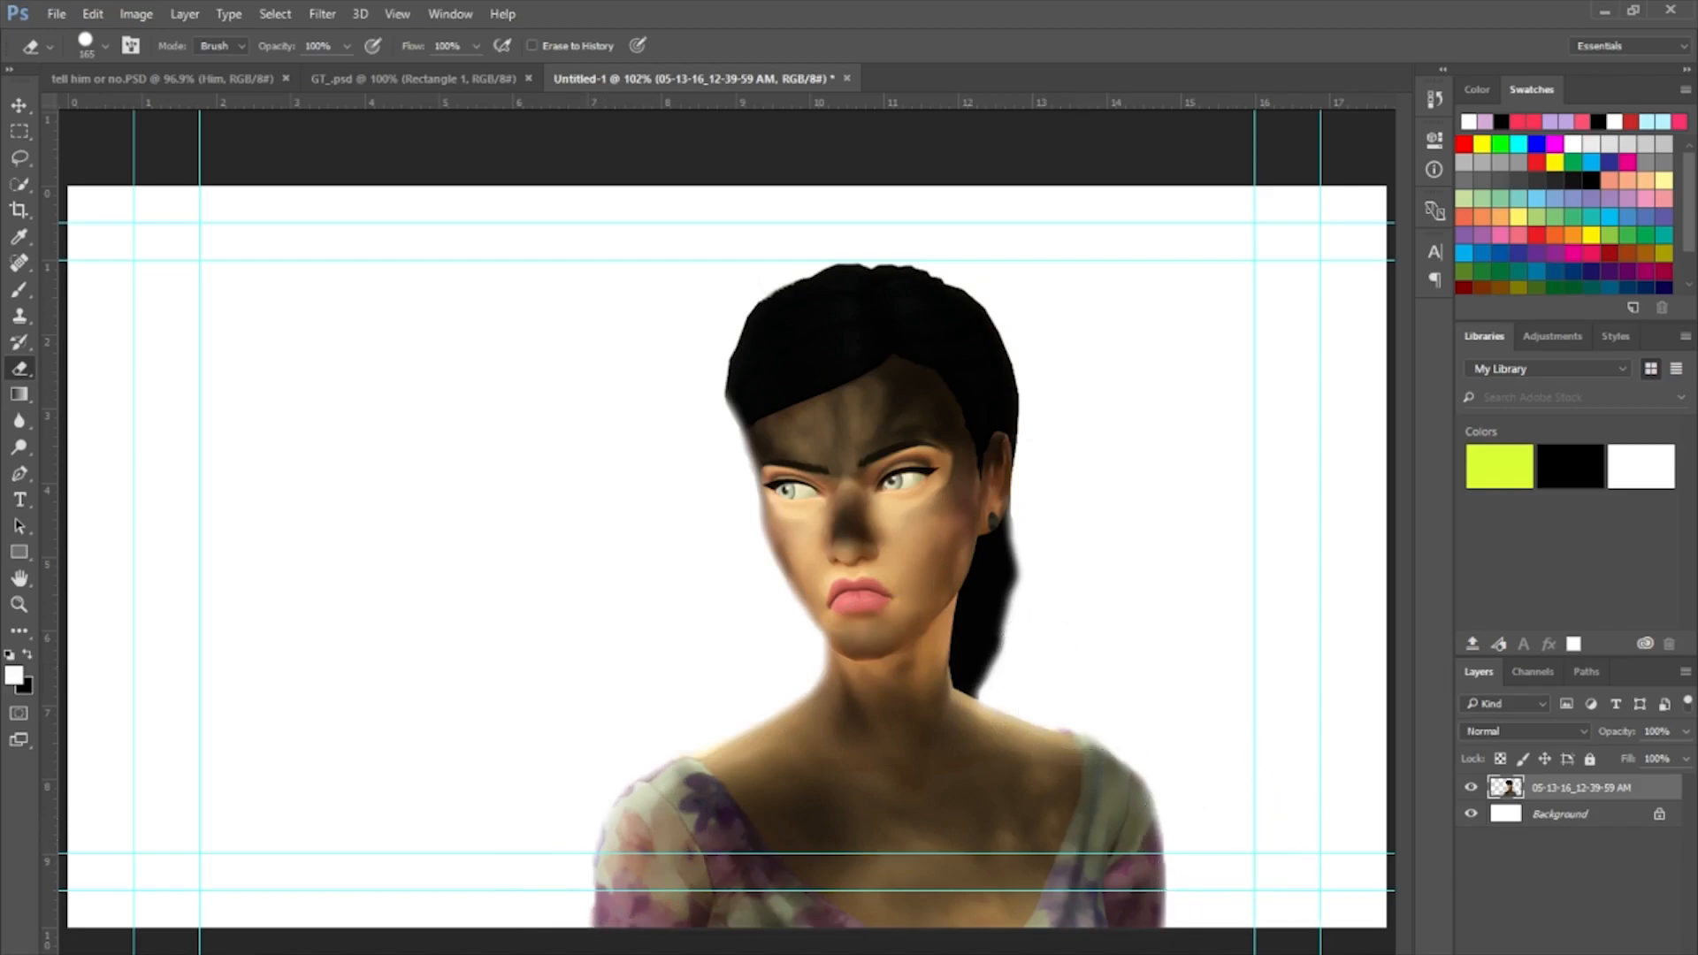
# Move the woman cutout toward the right side of the canvas, leaving empty space beside her face.
pyautogui.moveTo(1165, 953)
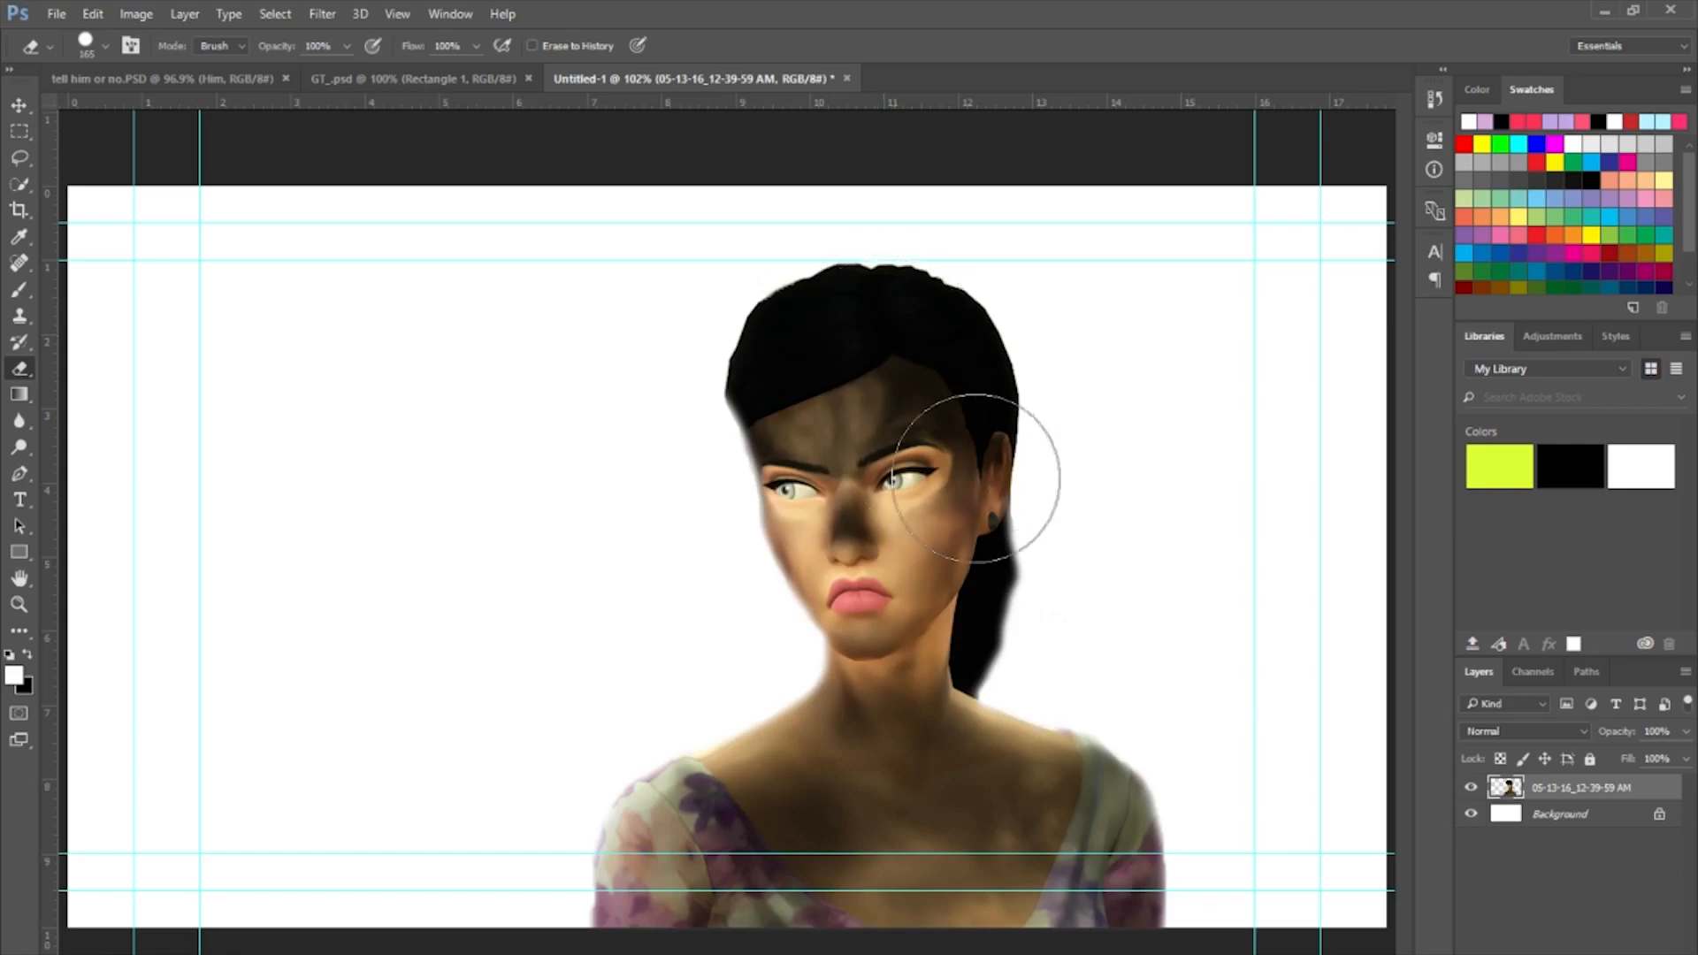
pyautogui.moveTo(928, 769); pyautogui.dragTo(986, 756)
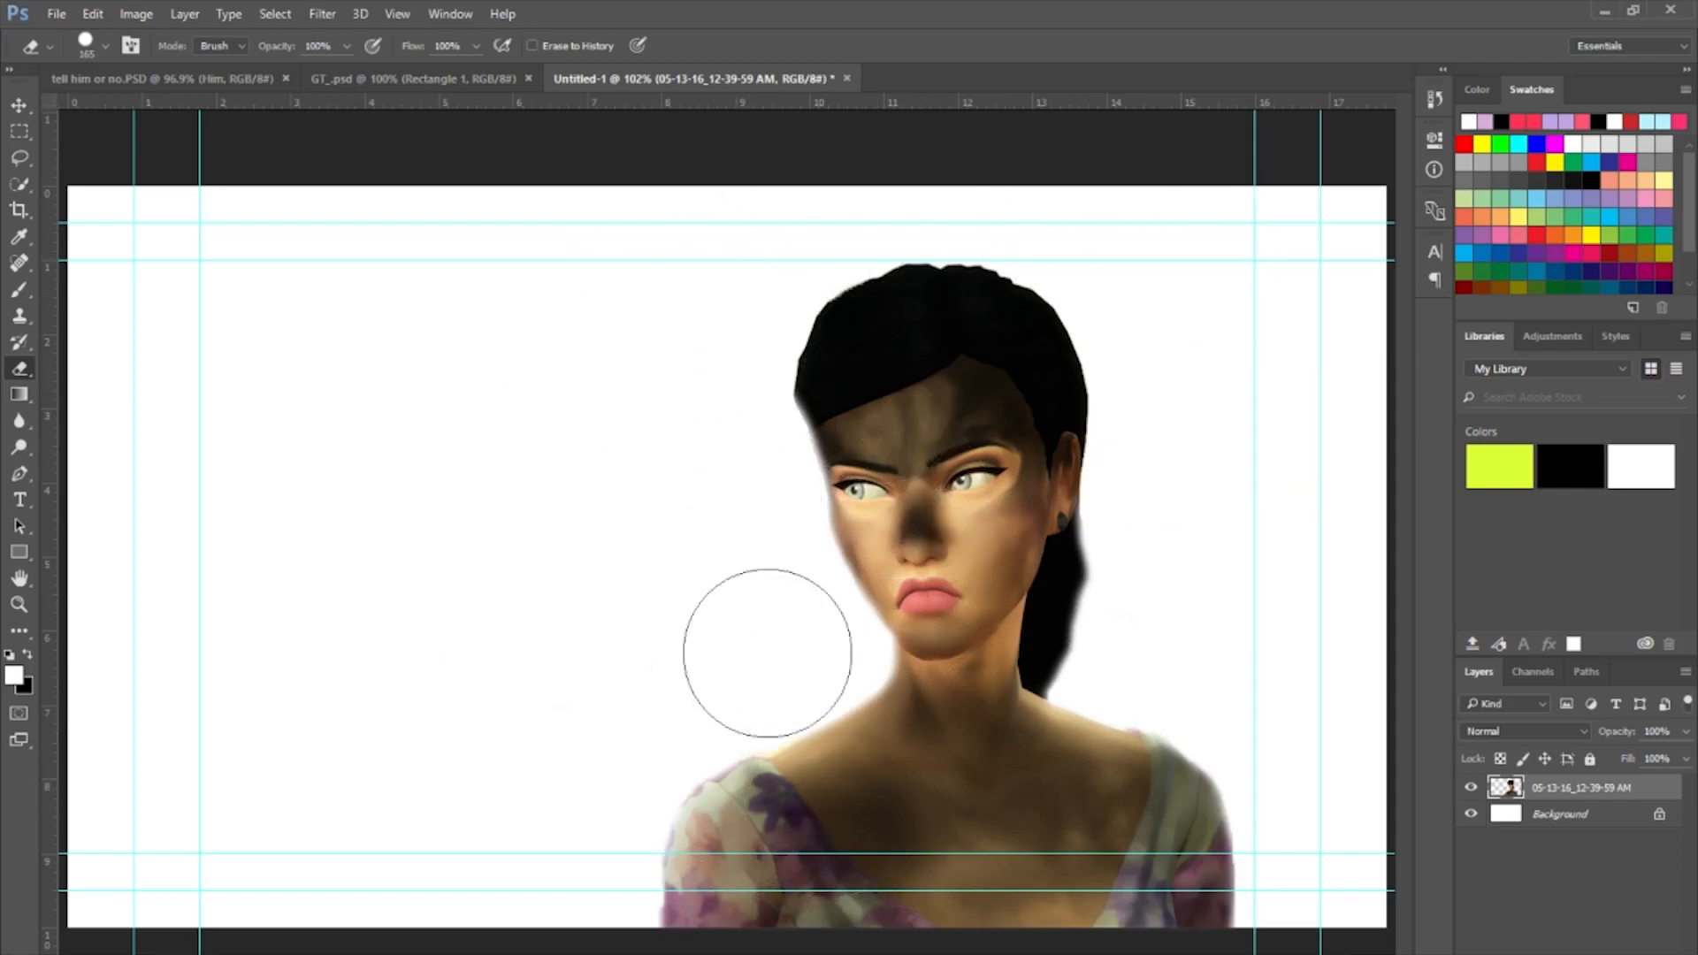
pyautogui.moveTo(898, 777); pyautogui.dragTo(933, 752)
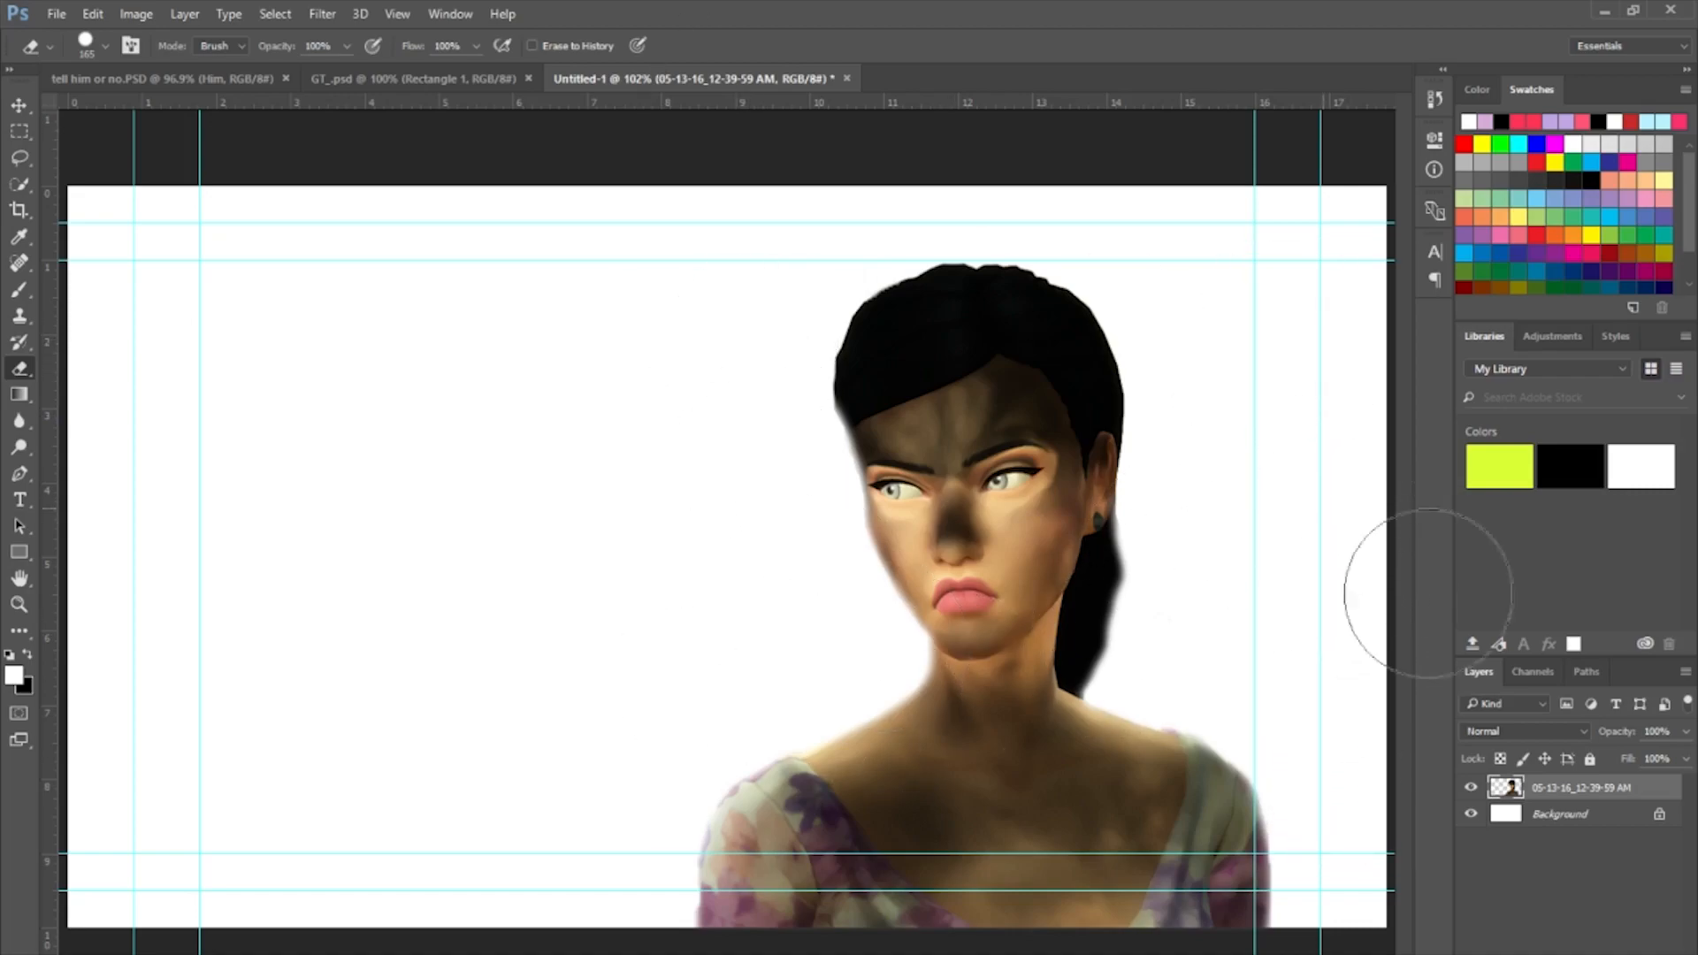
pyautogui.rightClick(1654, 787)
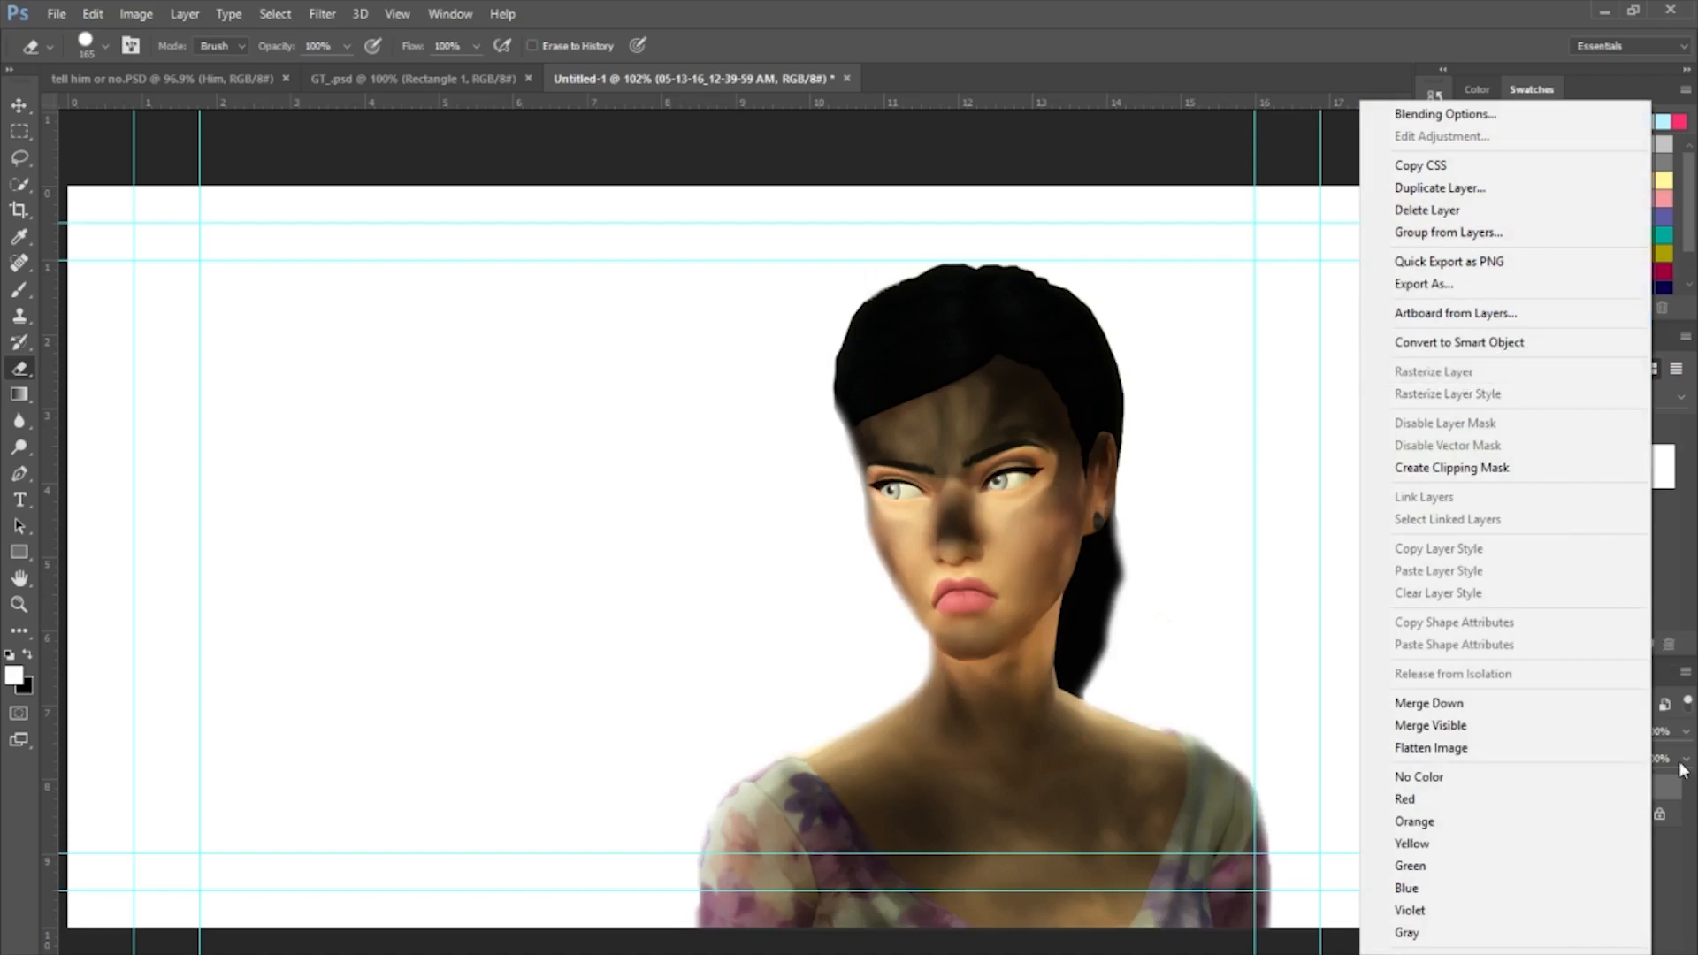
pyautogui.click(1665, 871)
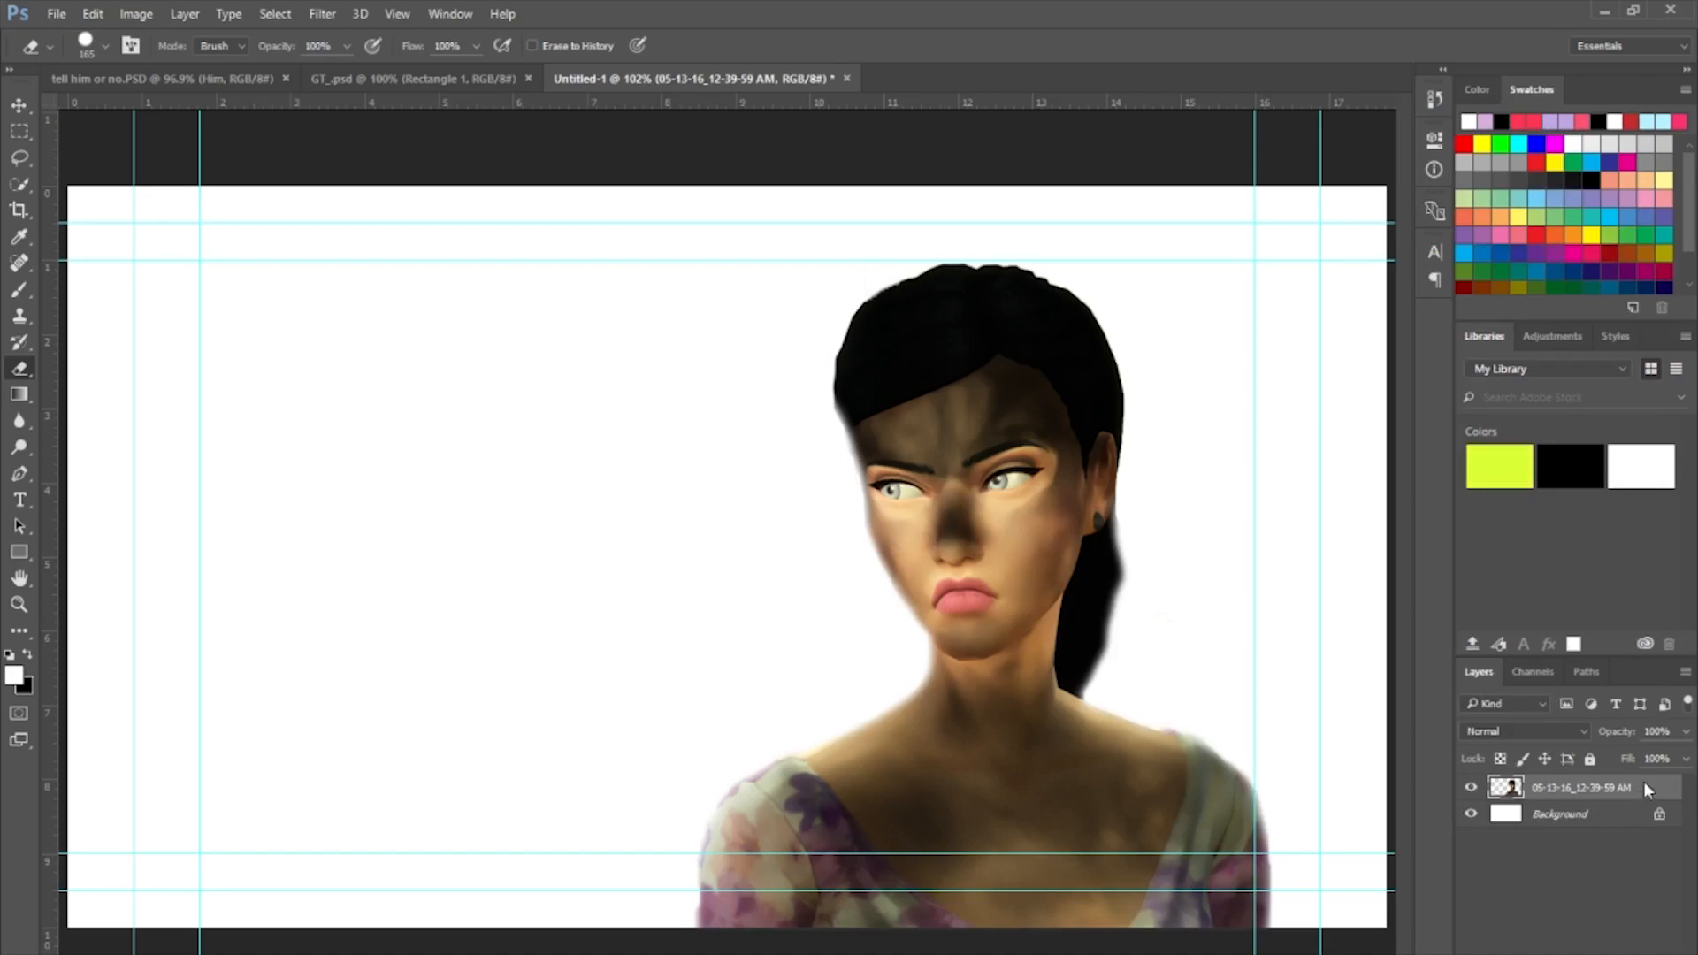
pyautogui.rightClick(1643, 782)
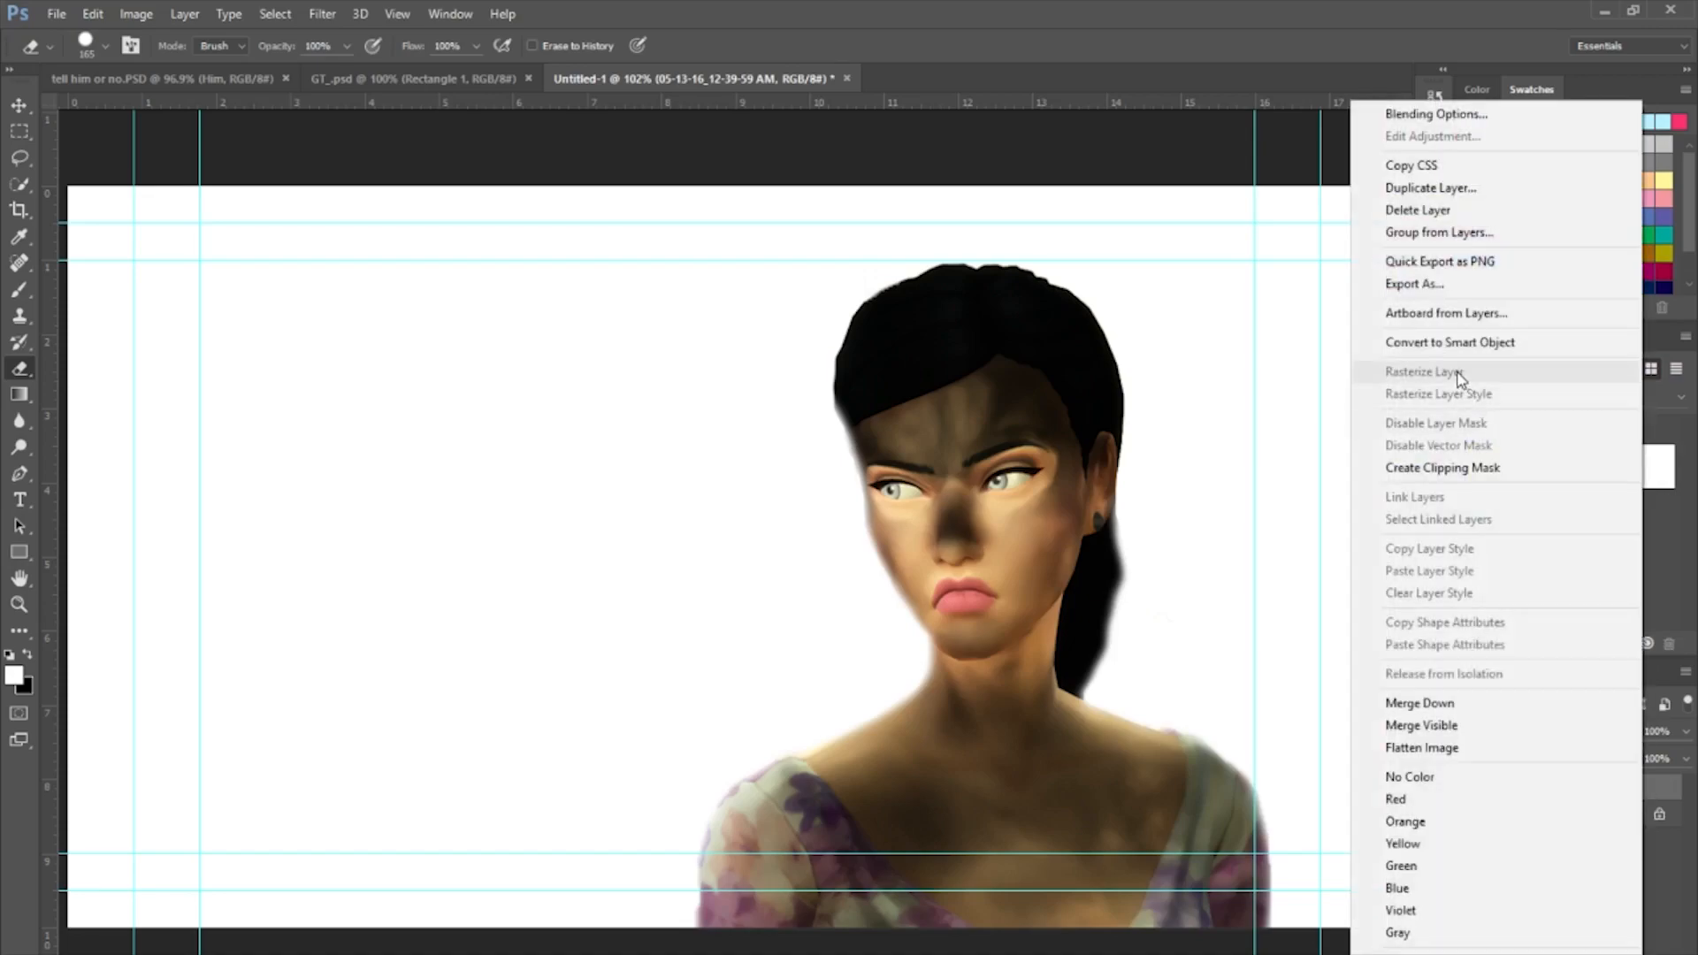
pyautogui.click(1679, 884)
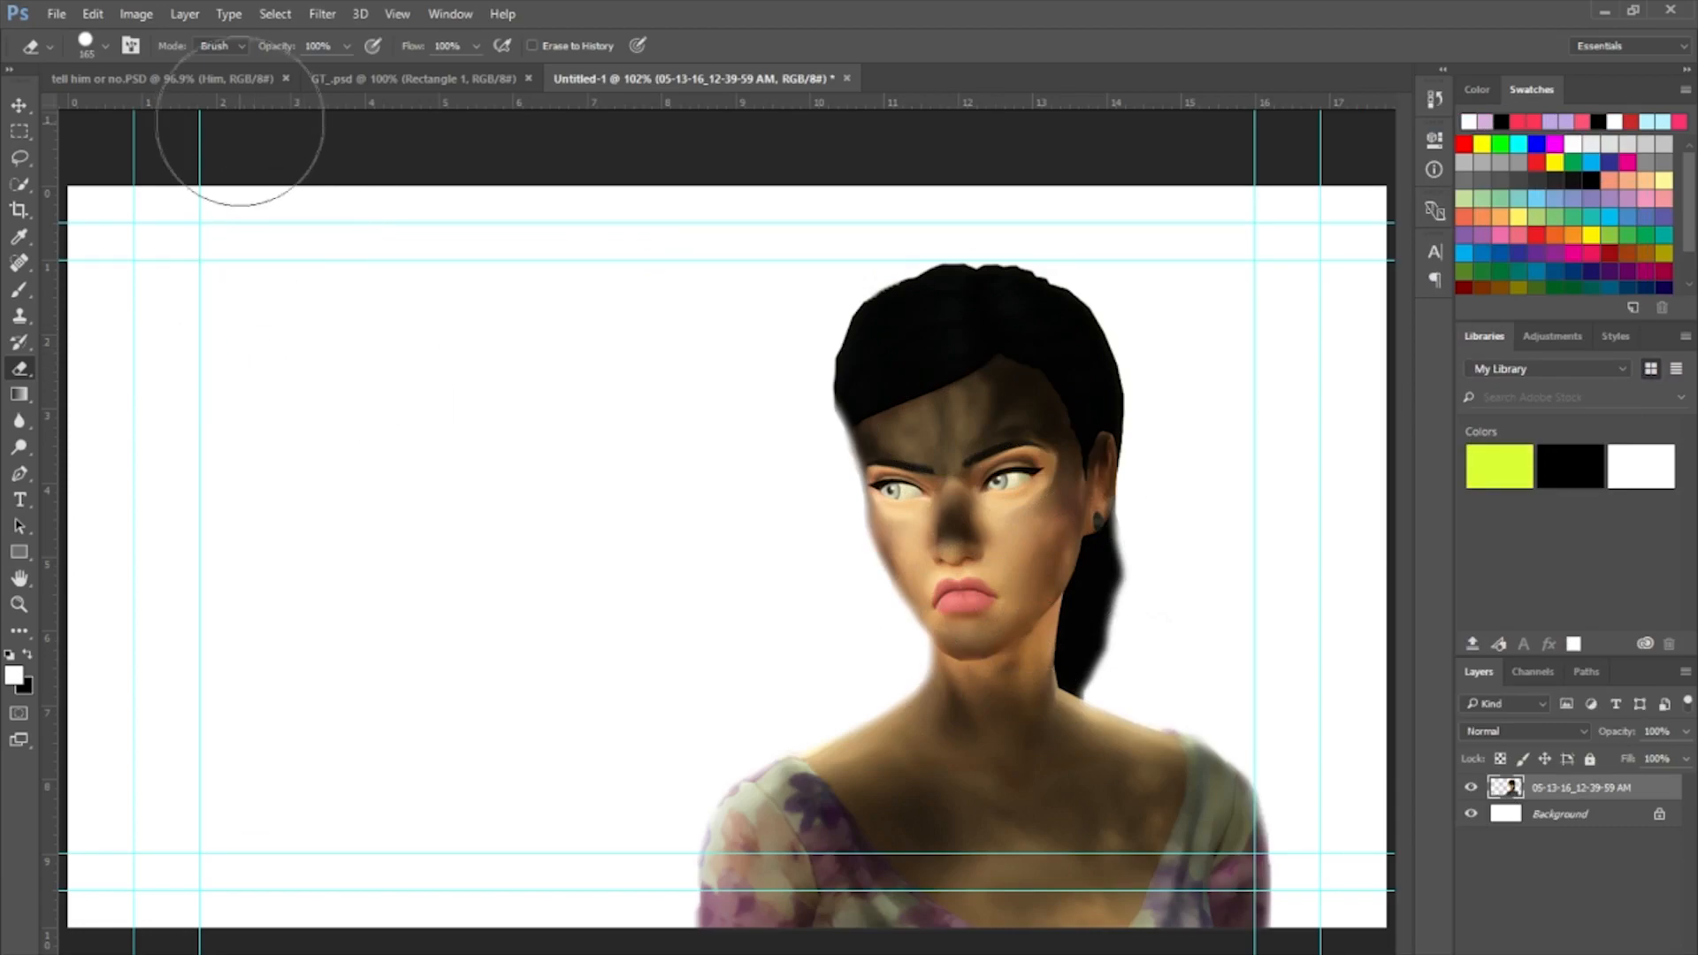
# Apply a Brightness/Contrast adjustment to the woman cutout with brightness 38 and a lowered contrast.
pyautogui.click(137, 14)
pyautogui.moveTo(170, 63)
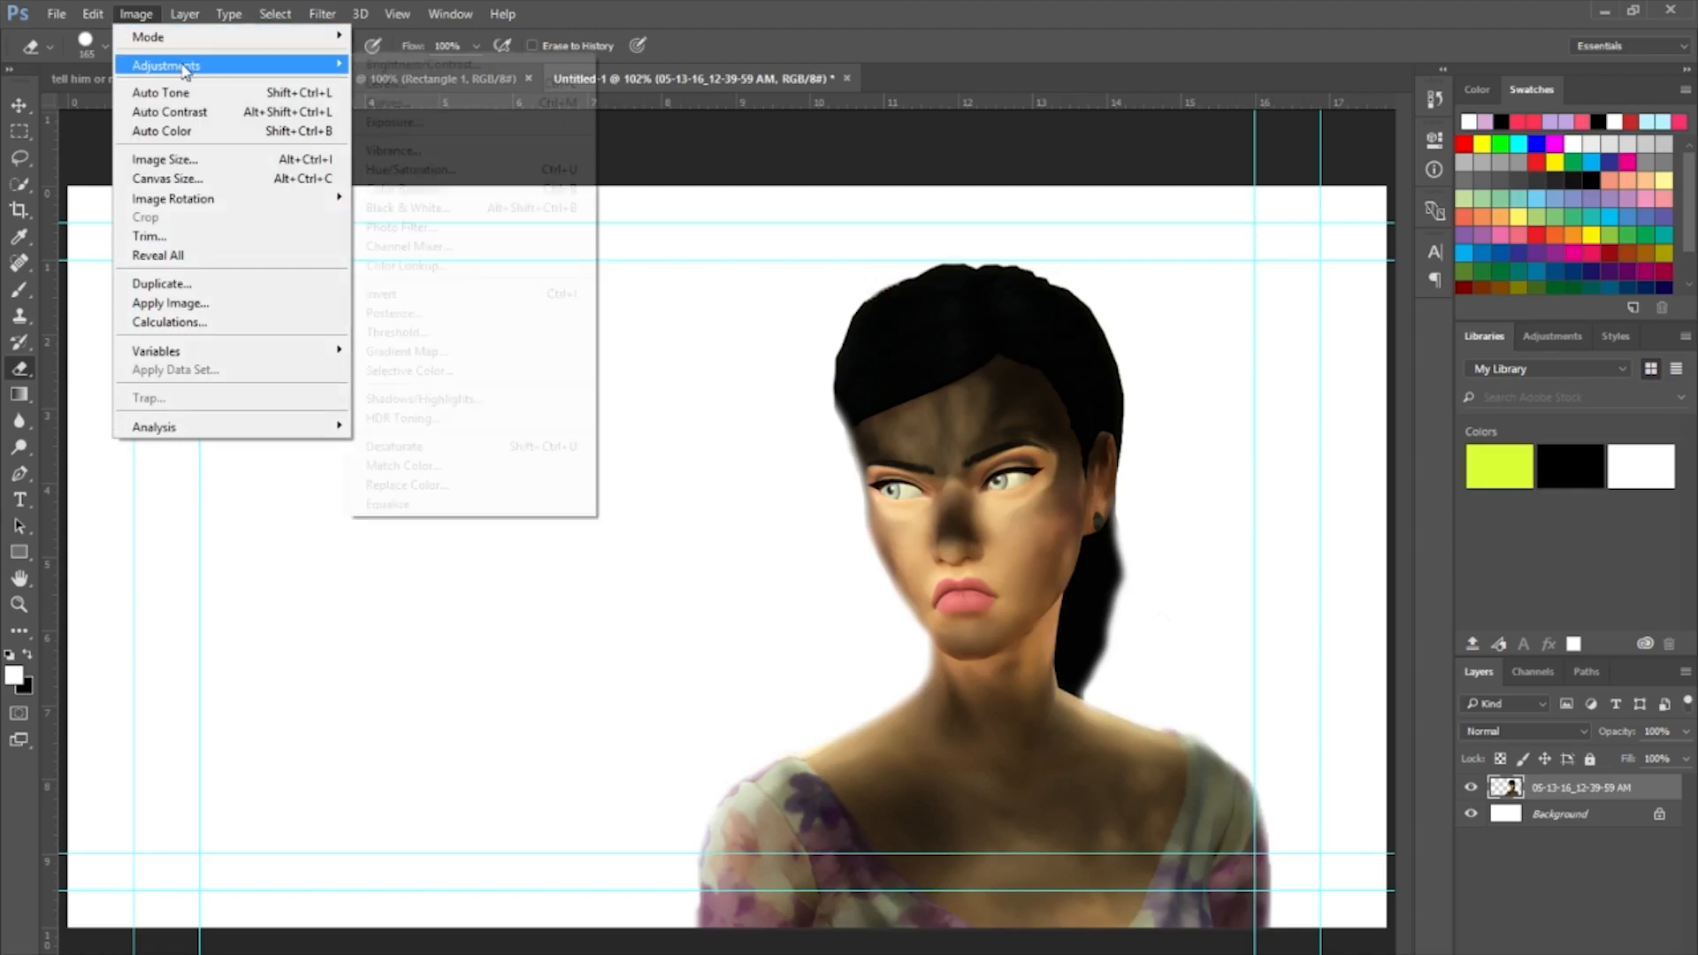
pyautogui.click(425, 66)
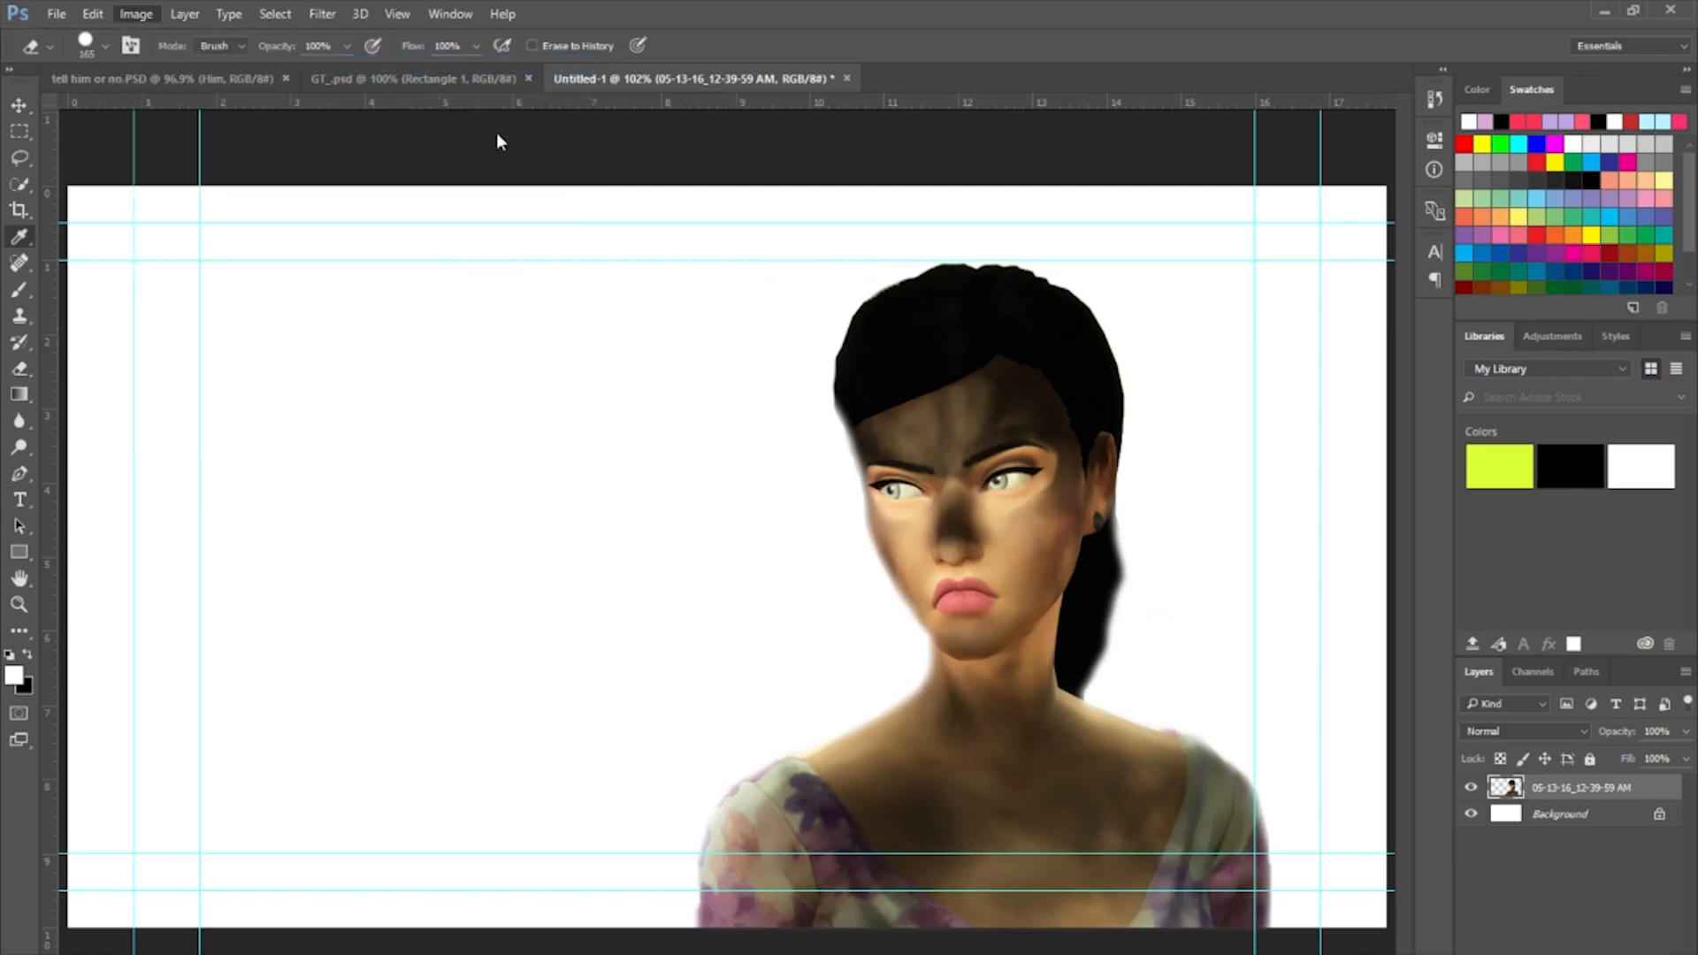
pyautogui.moveTo(524, 349); pyautogui.dragTo(492, 389)
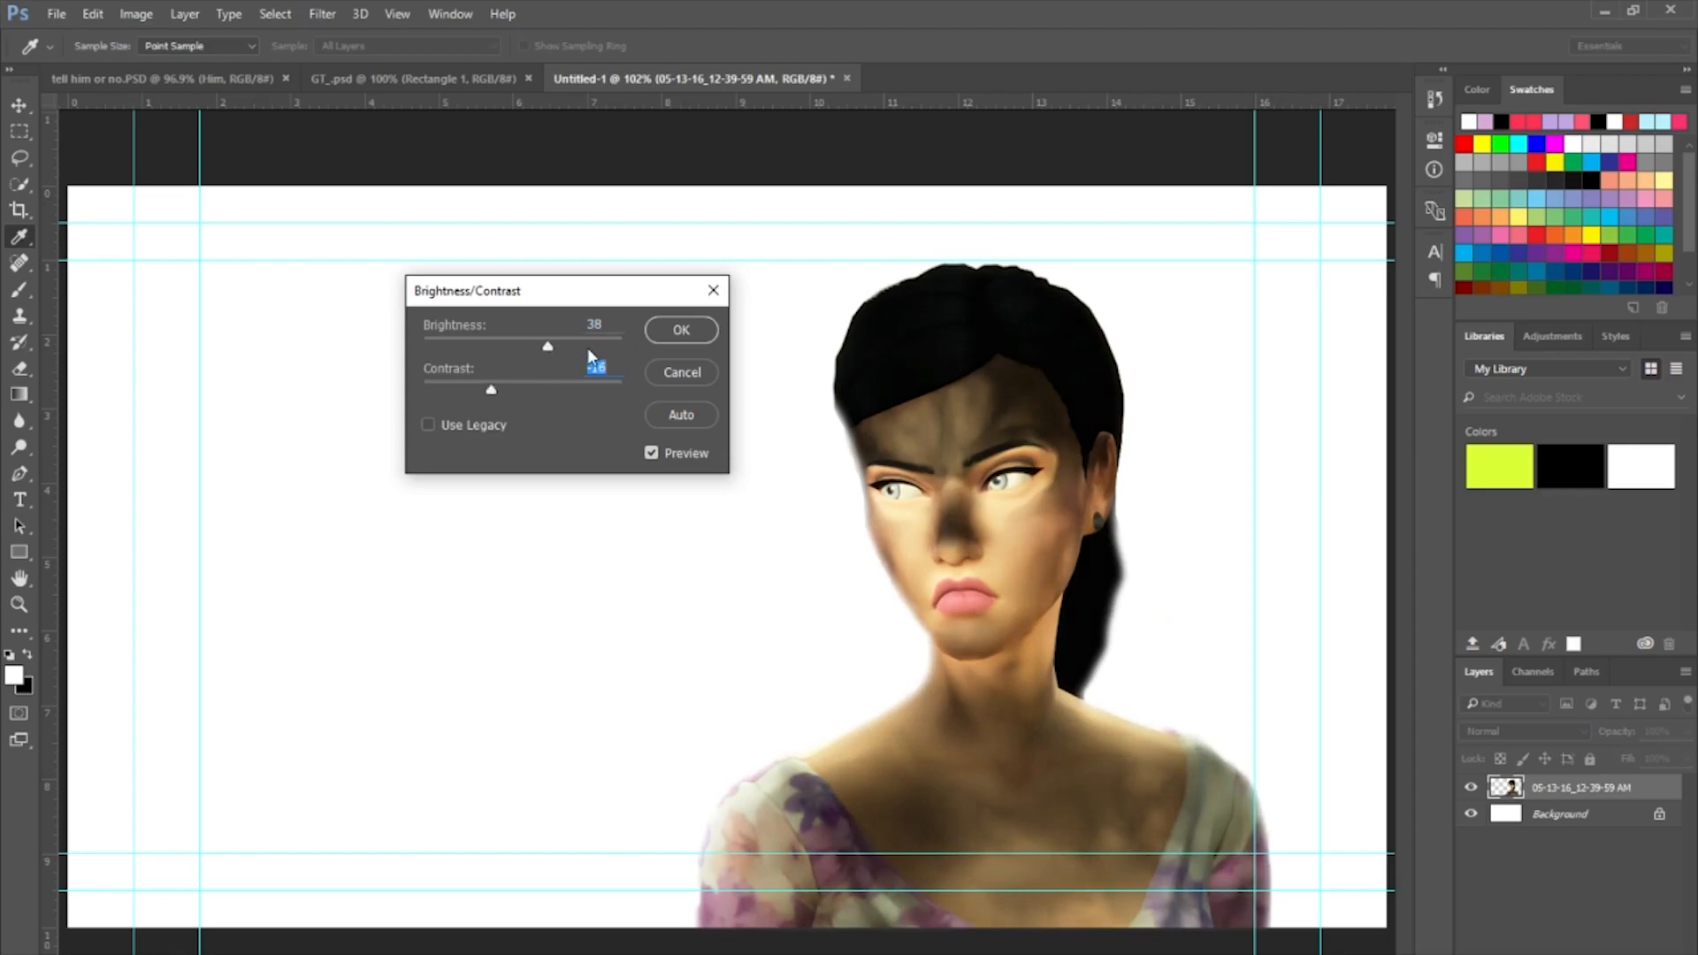
pyautogui.click(681, 330)
pyautogui.press('e')
# Apply Smart Sharpen to the woman cutout with amount 17%, radius 0.8 px, reduce noise 46% and Lens Blur removal.
pyautogui.click(322, 16)
pyautogui.moveTo(473, 373)
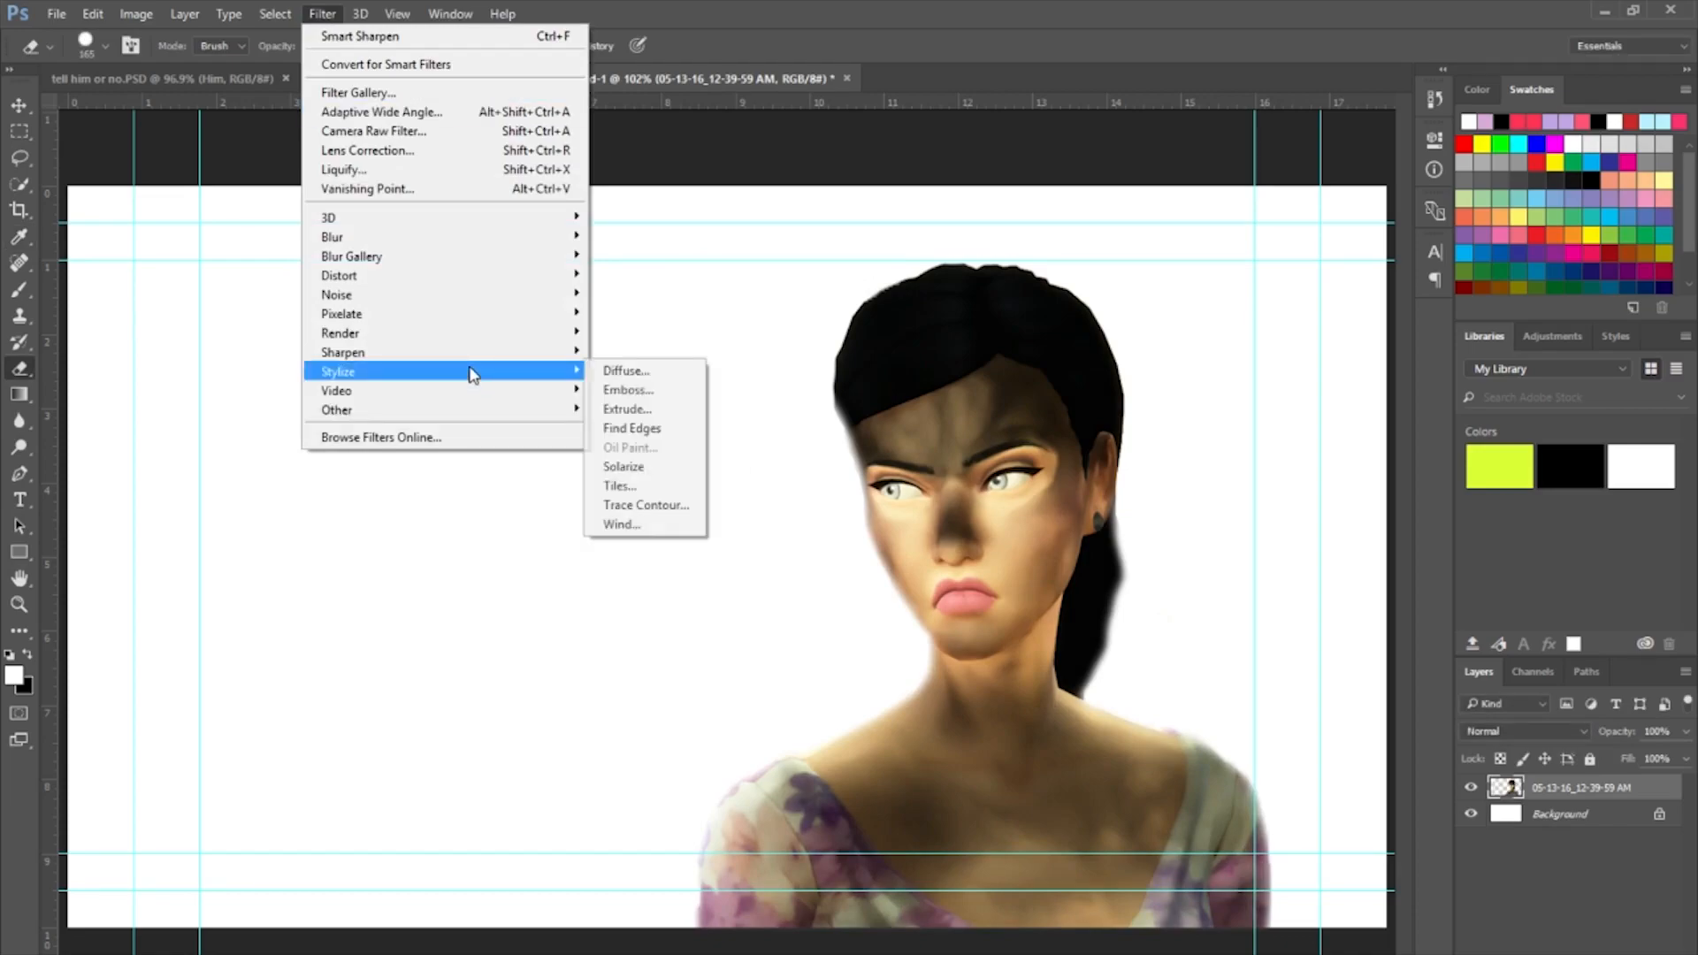
pyautogui.moveTo(535, 354)
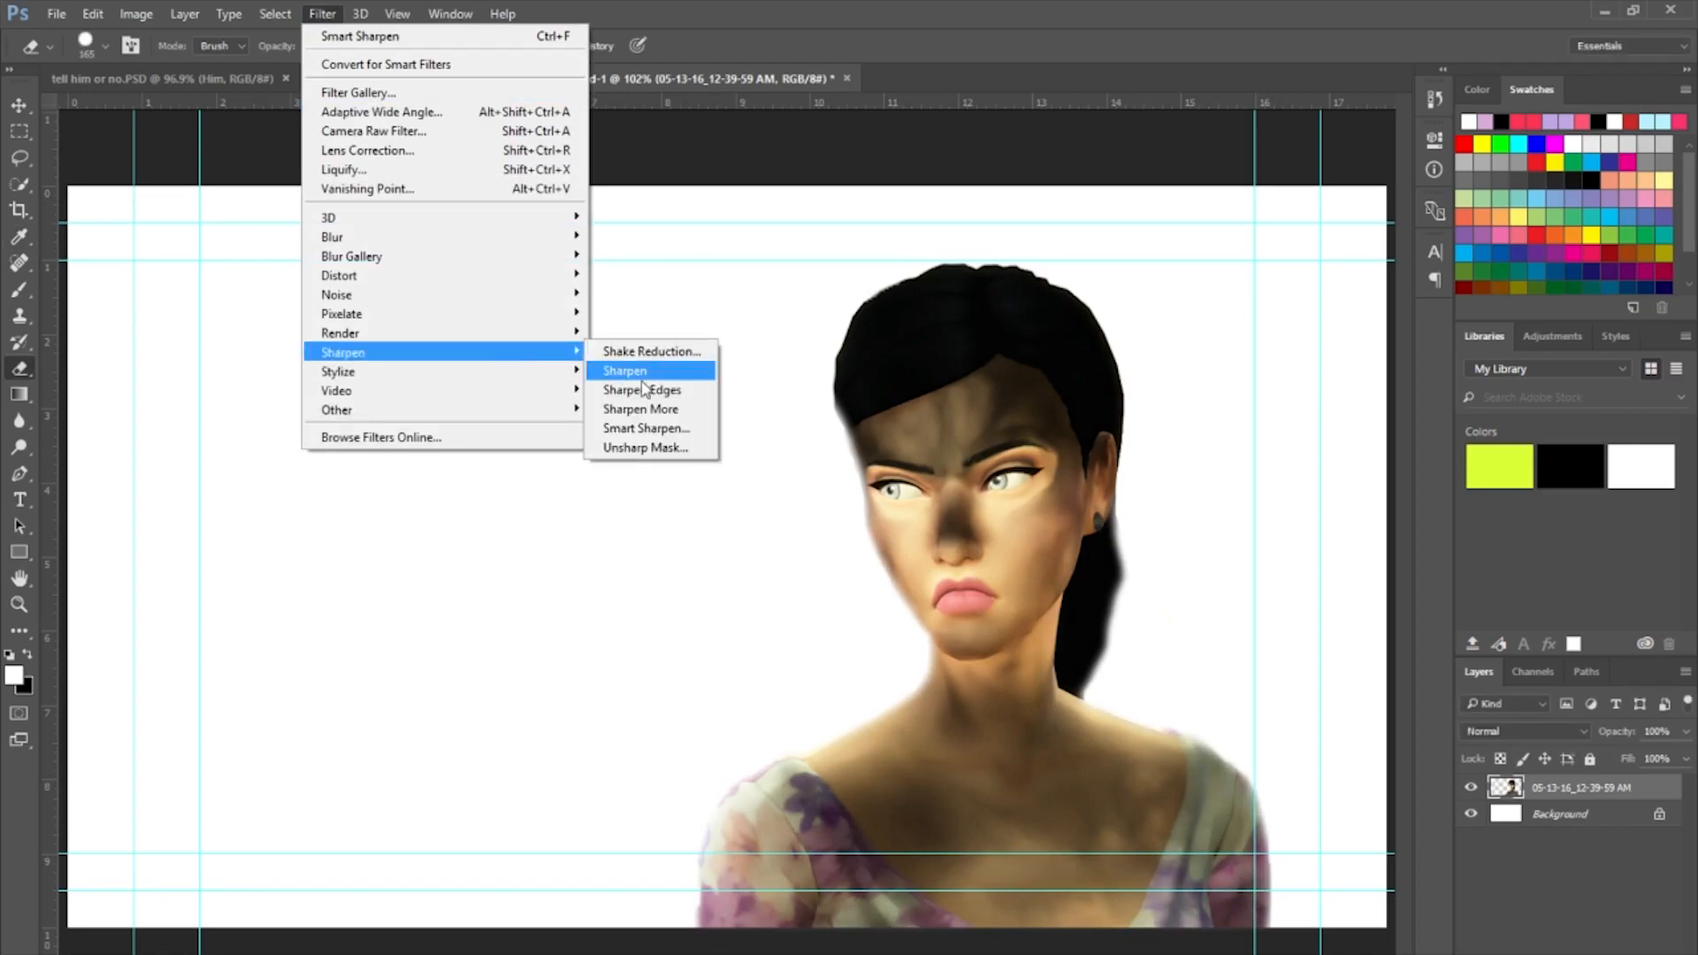
pyautogui.click(677, 427)
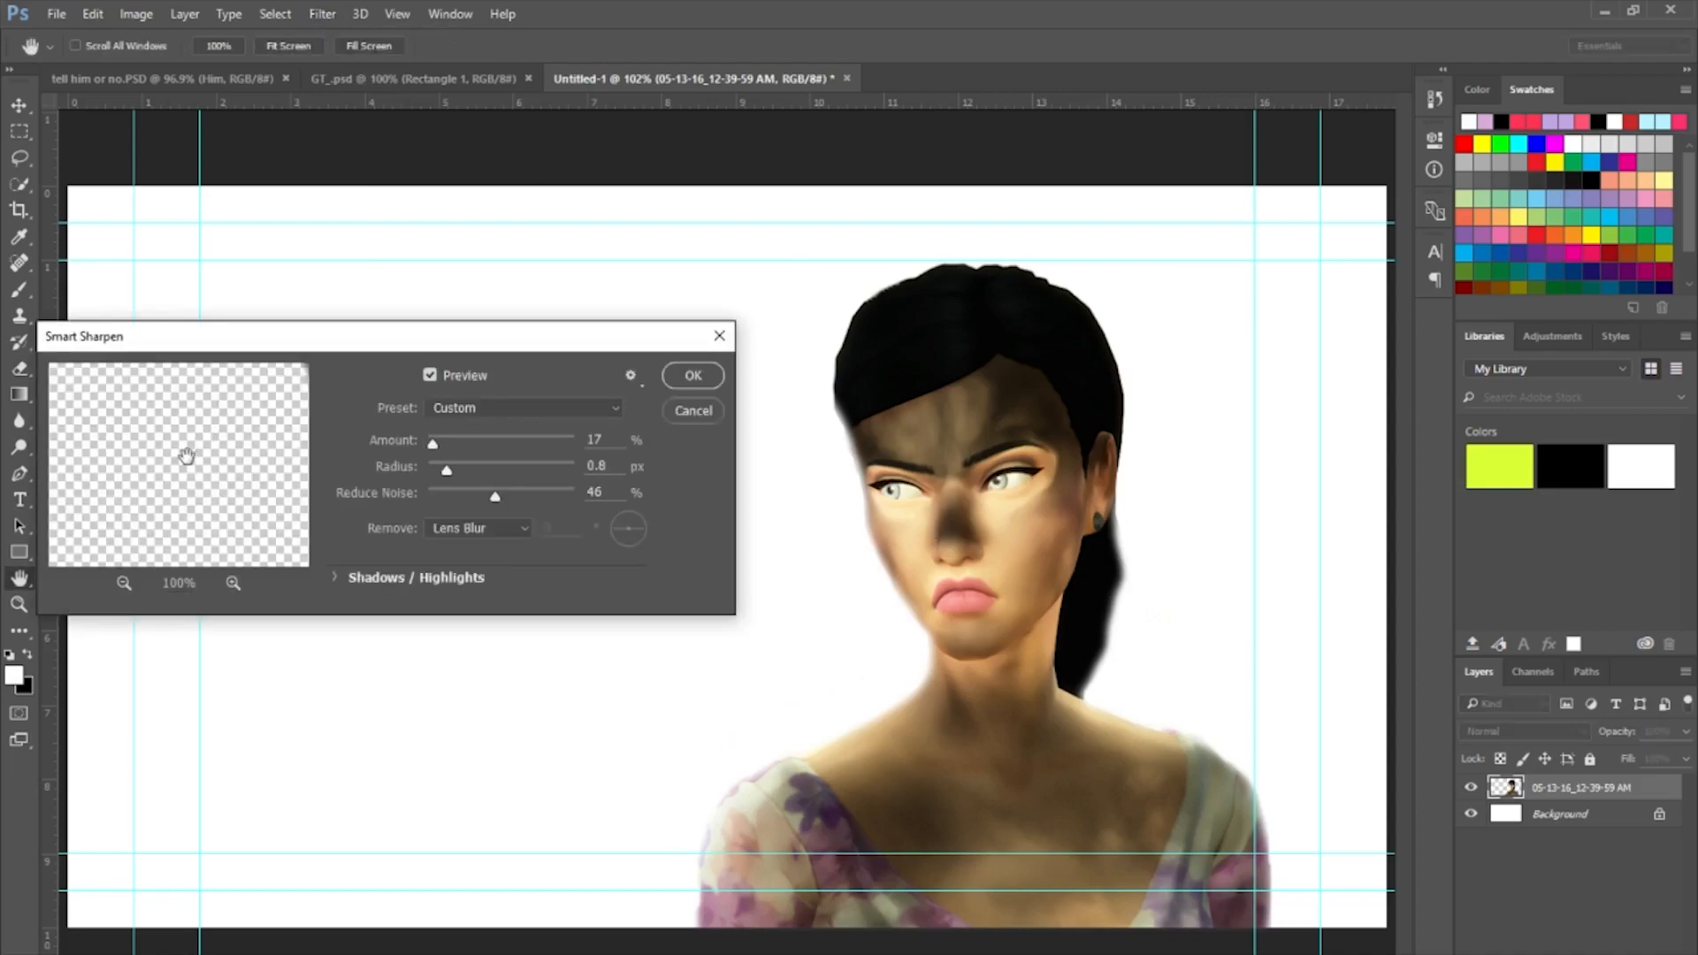
pyautogui.moveTo(186, 456)
pyautogui.mouseDown()
pyautogui.moveTo(53, 459)
pyautogui.moveTo(201, 459)
pyautogui.moveTo(188, 438)
pyautogui.mouseUp()
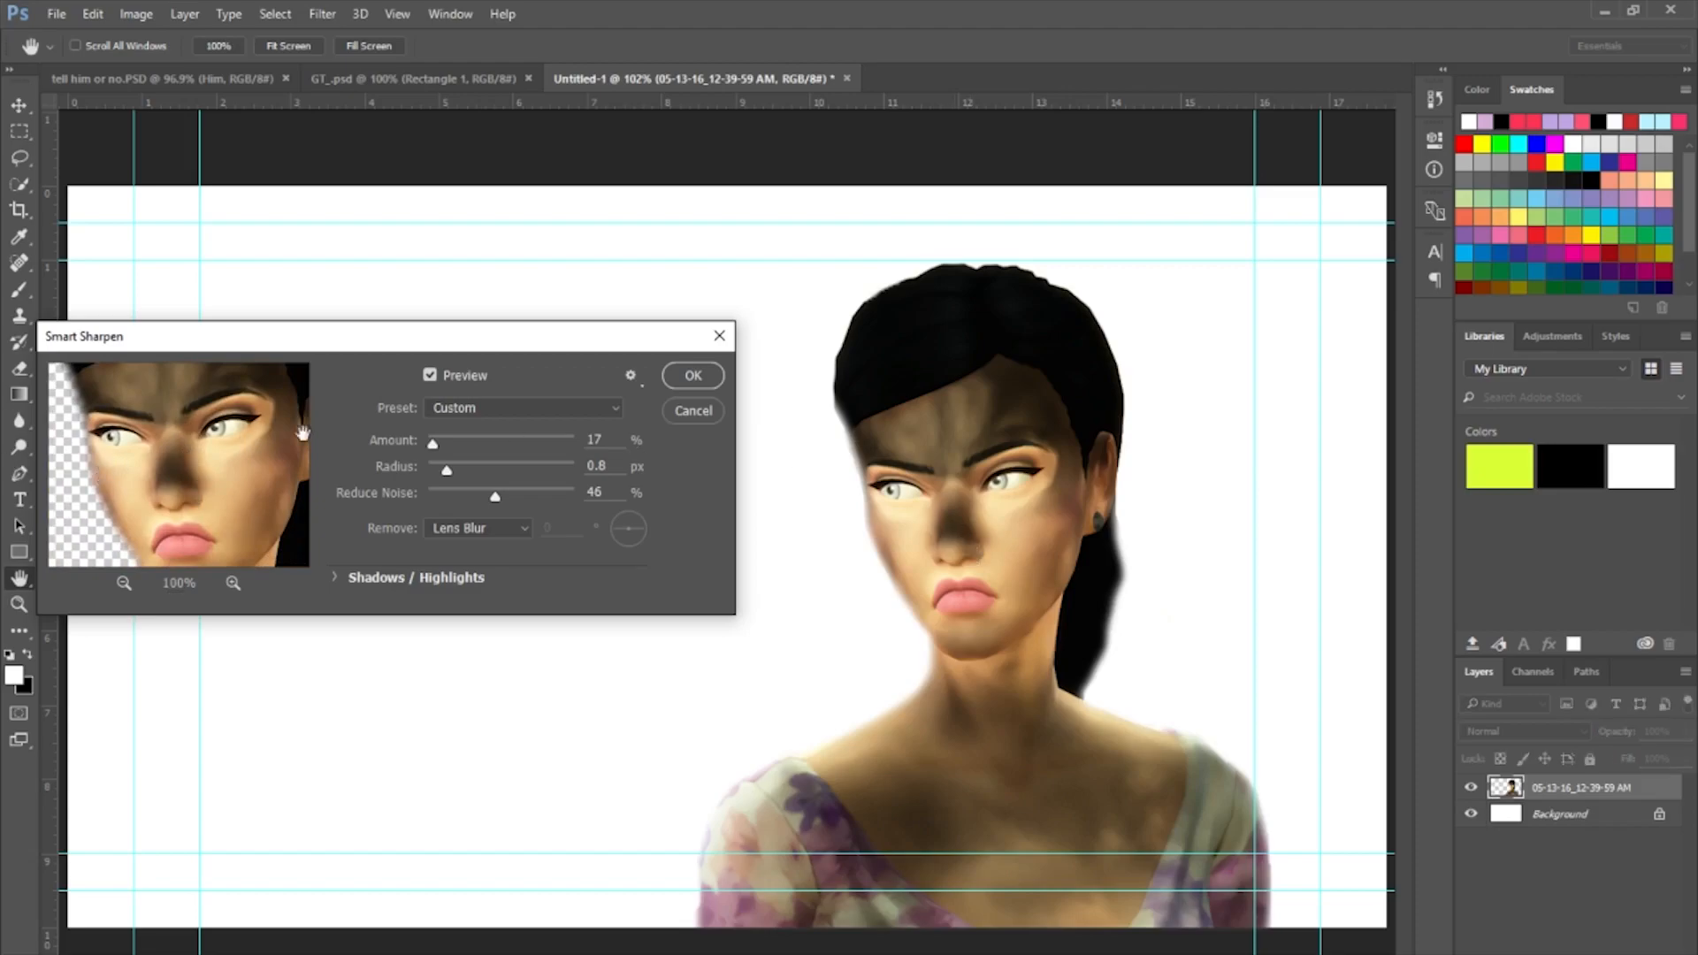
pyautogui.click(685, 375)
pyautogui.press('e')
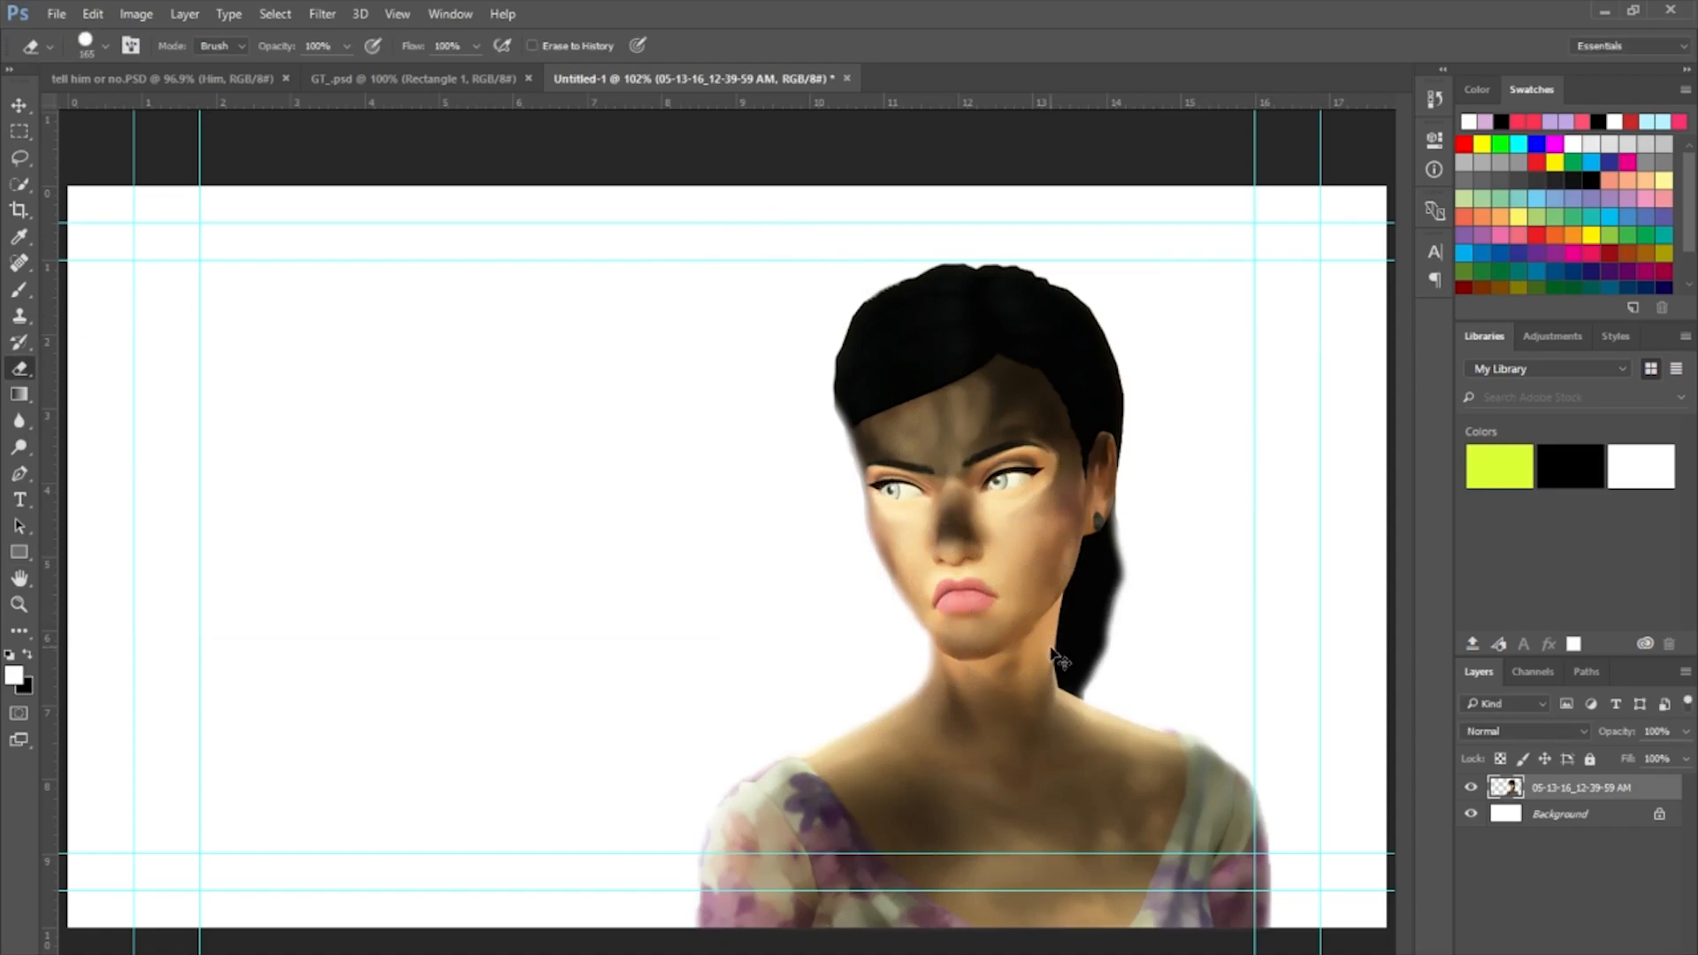
# Enlarge the woman cutout to about 113% and shift it right until her shoulder reaches the canvas edge.
pyautogui.hotkey('ctrl', 't')
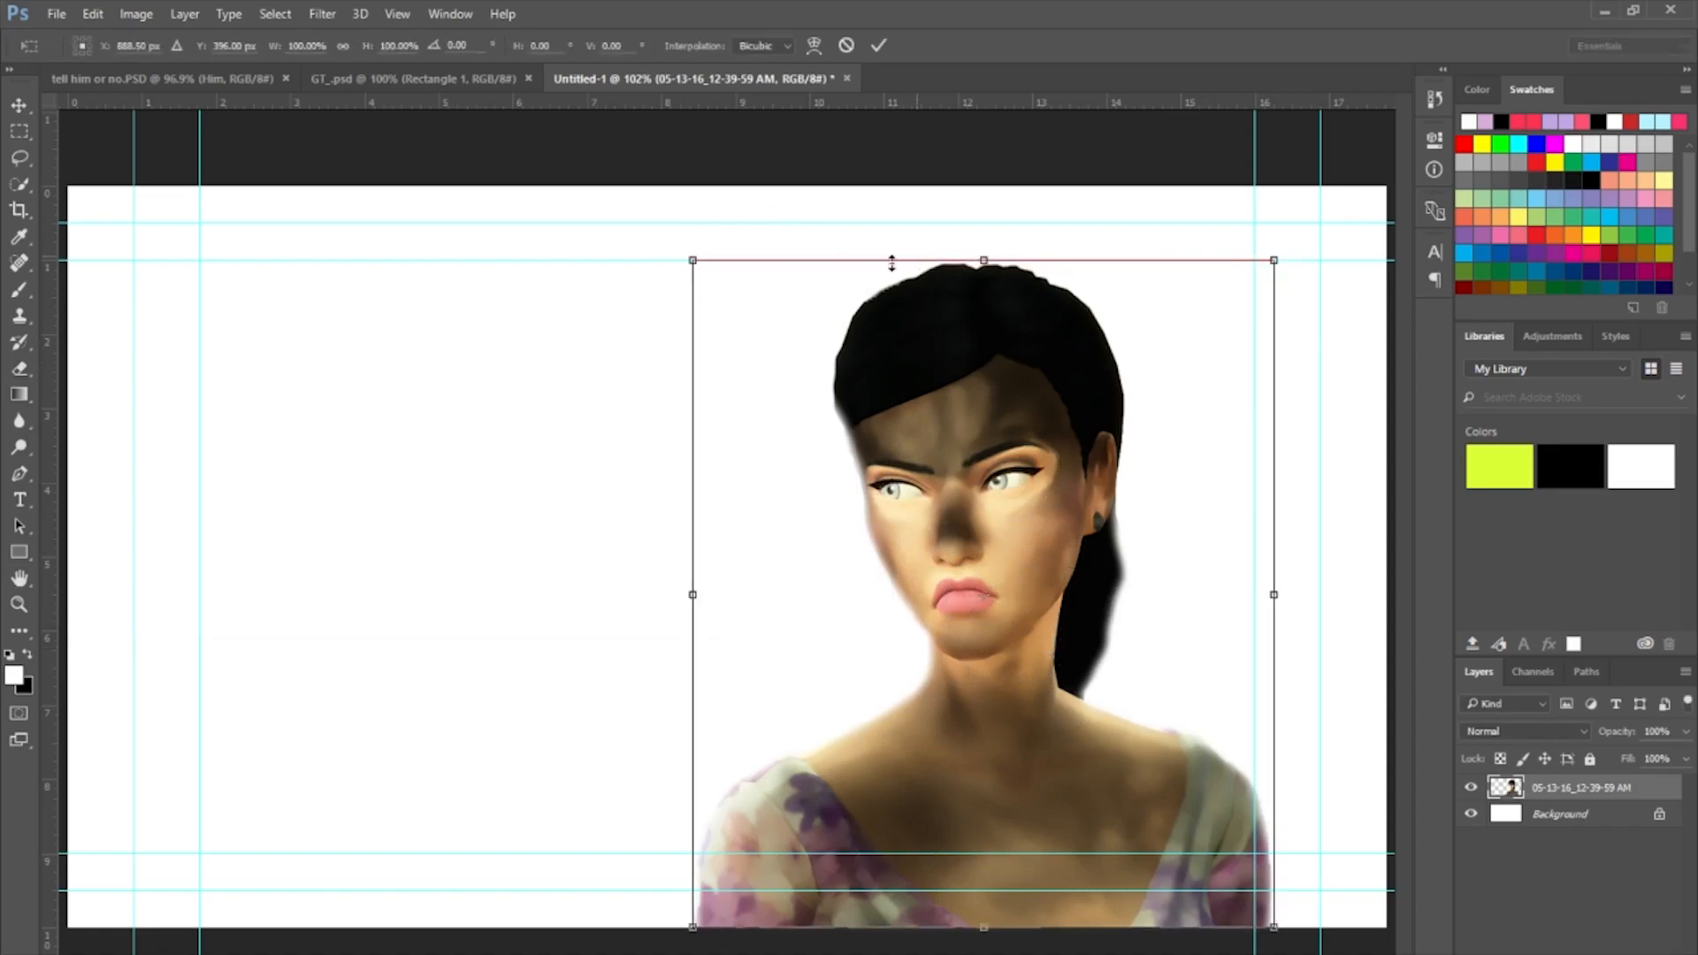
pyautogui.moveTo(697, 264); pyautogui.dragTo(608, 170)
pyautogui.moveTo(926, 639); pyautogui.dragTo(1028, 626)
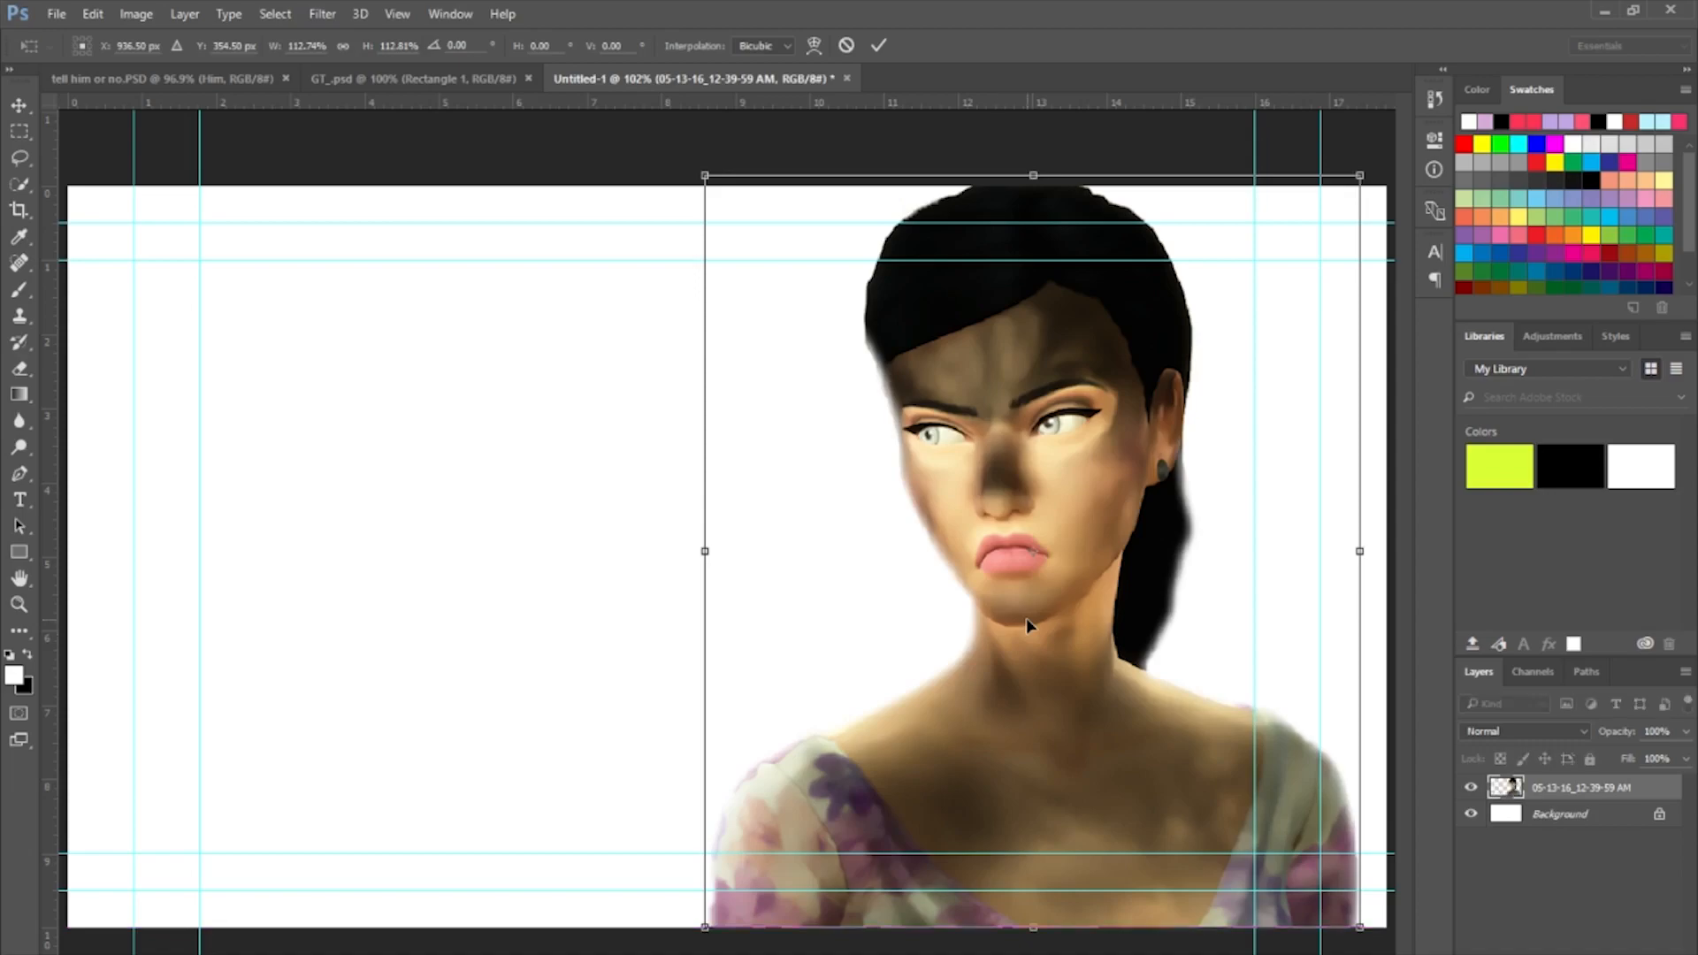
pyautogui.press('Return')
pyautogui.press('e')
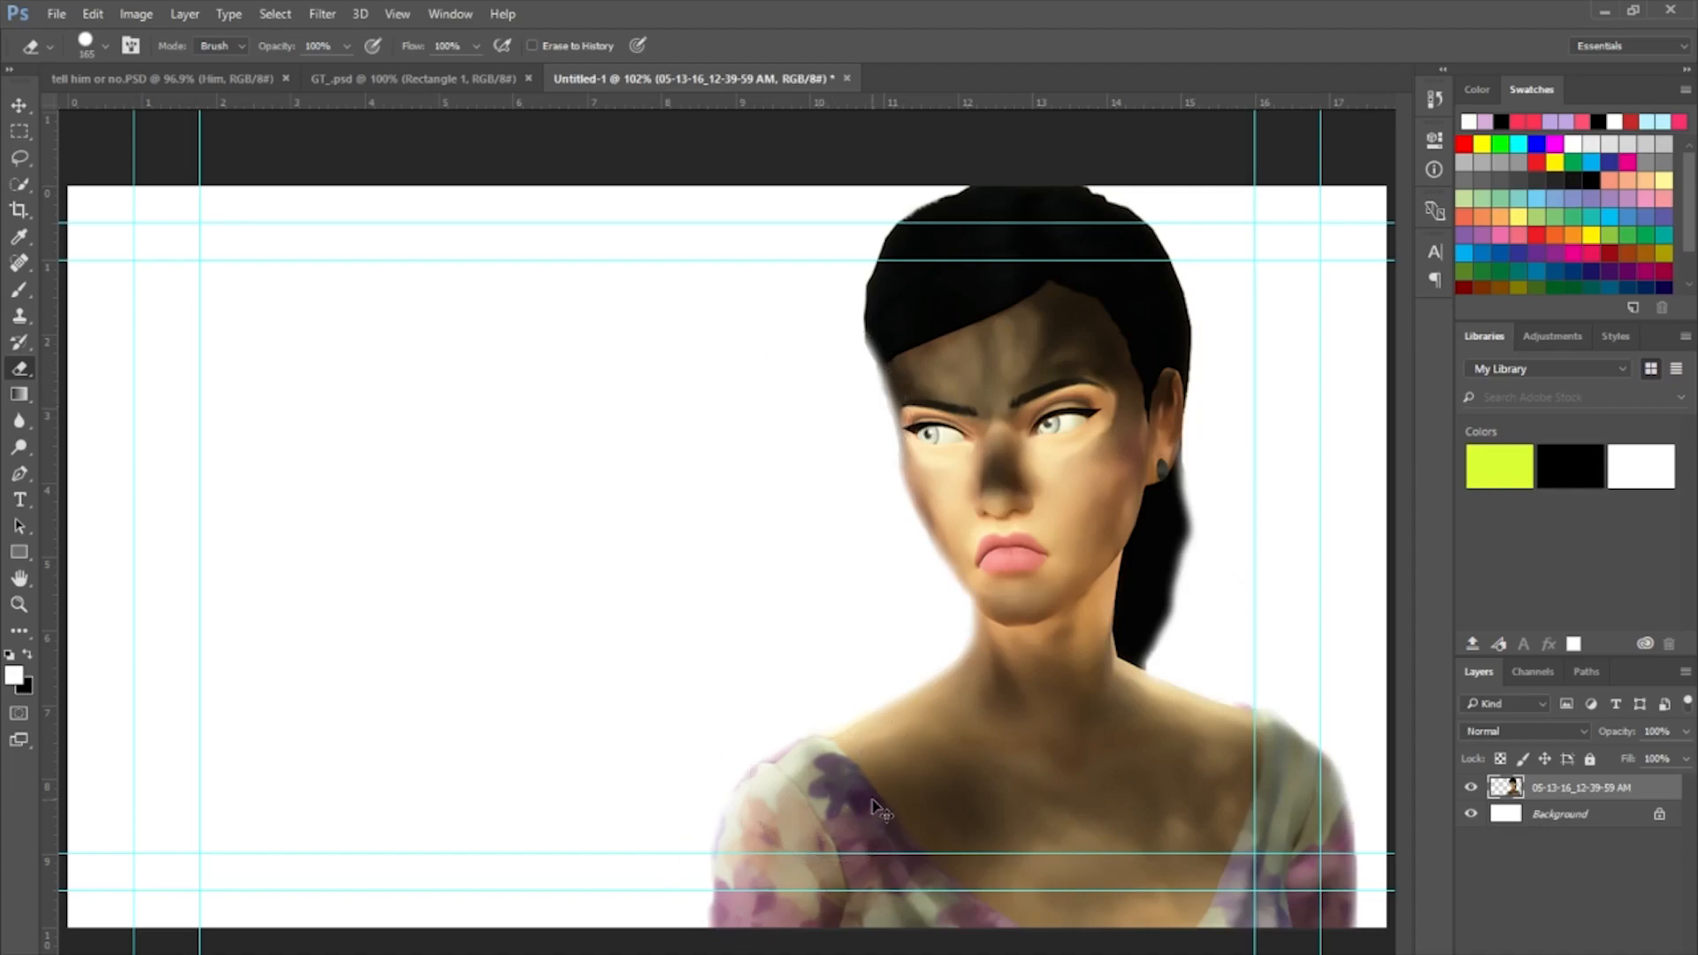
pyautogui.moveTo(874, 807); pyautogui.dragTo(928, 811)
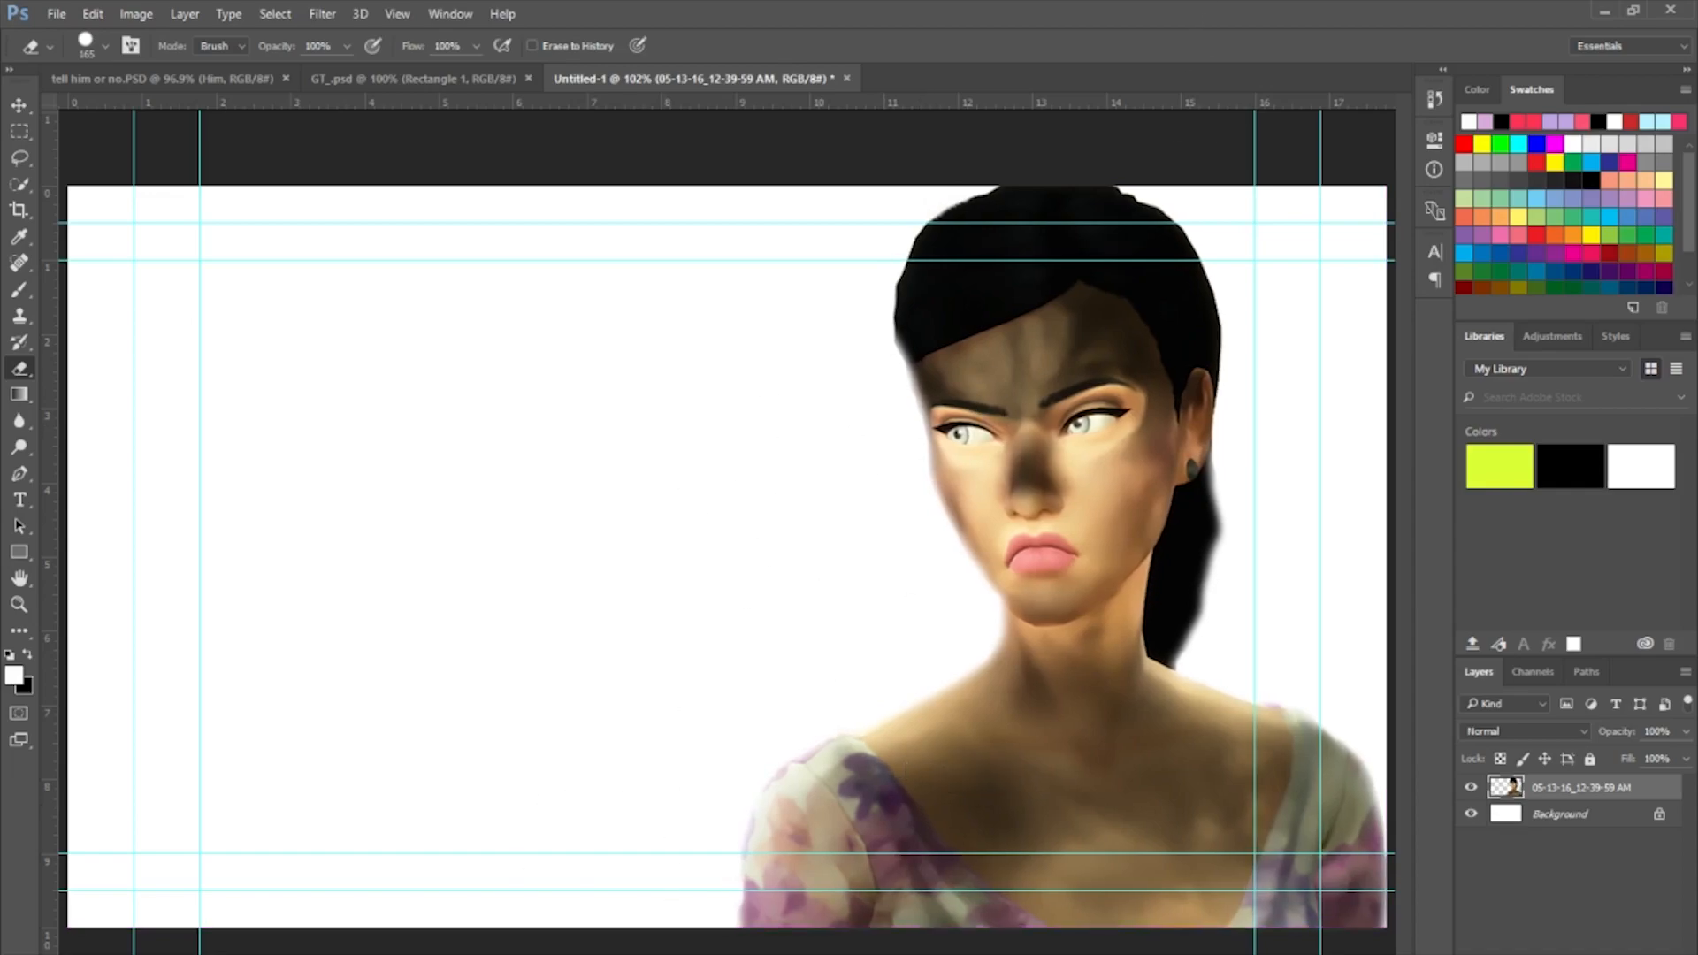
# Switch to File Explorer and preview the pictures in The Sims 4 Screenshots folder to find another shot of the woman.
pyautogui.hotkey('alt', 'Tab')
pyautogui.click(550, 750)
pyautogui.scroll(-1, 550, 750)
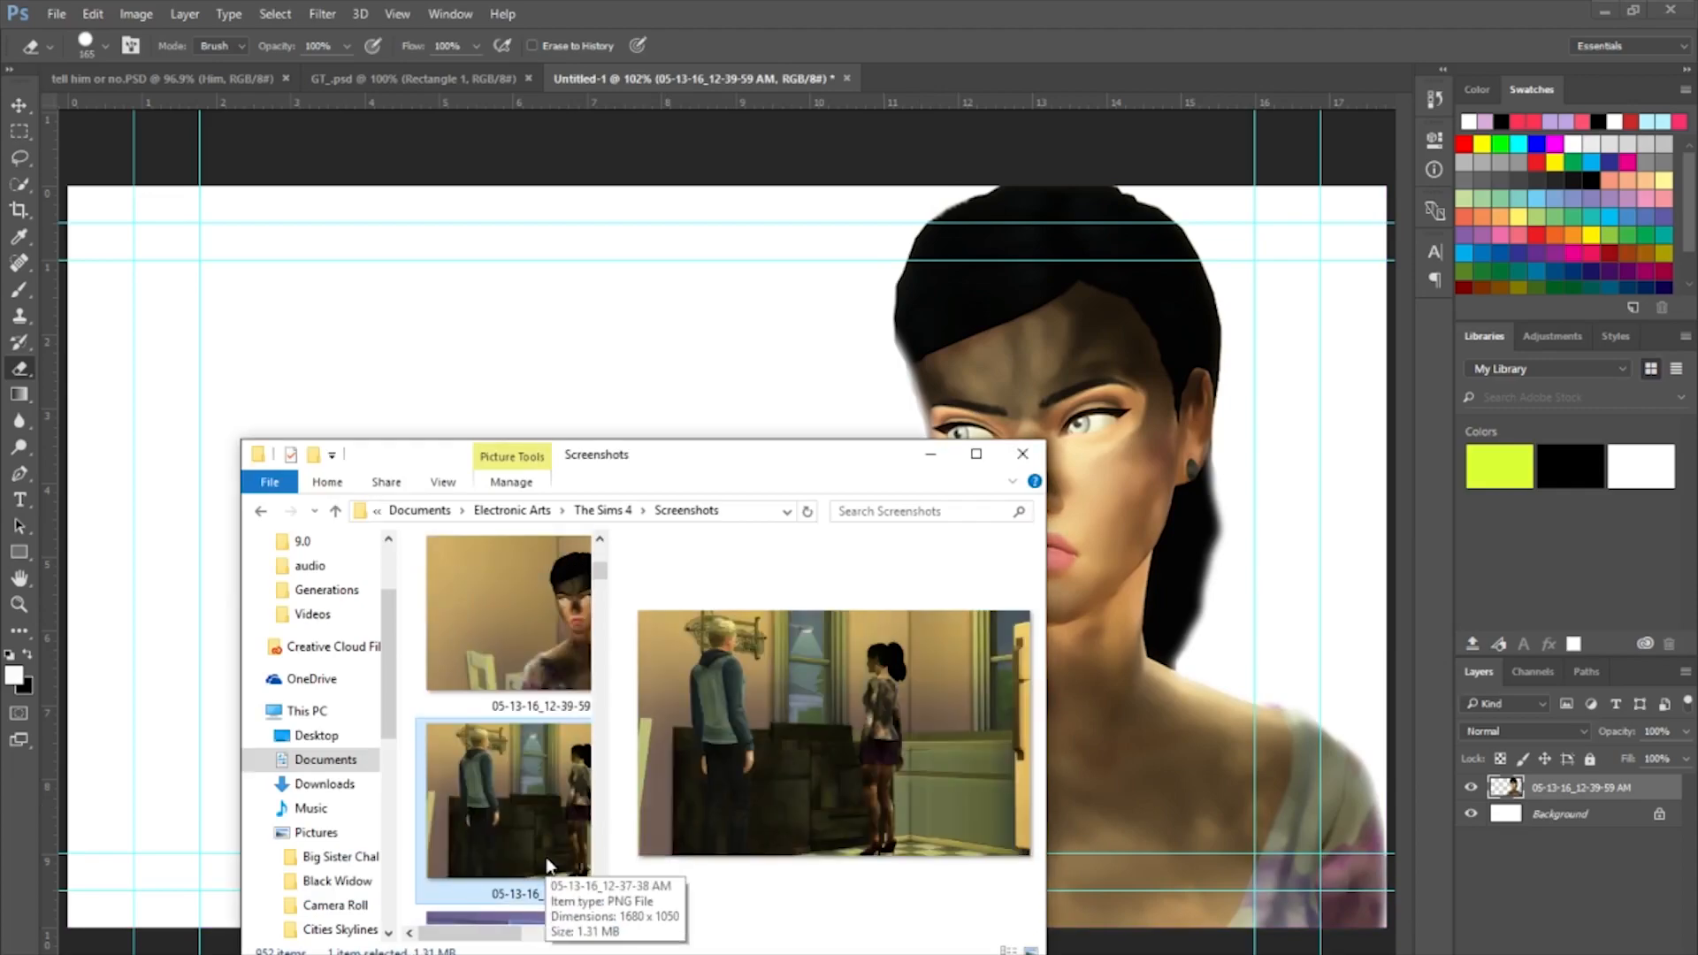
pyautogui.click(544, 824)
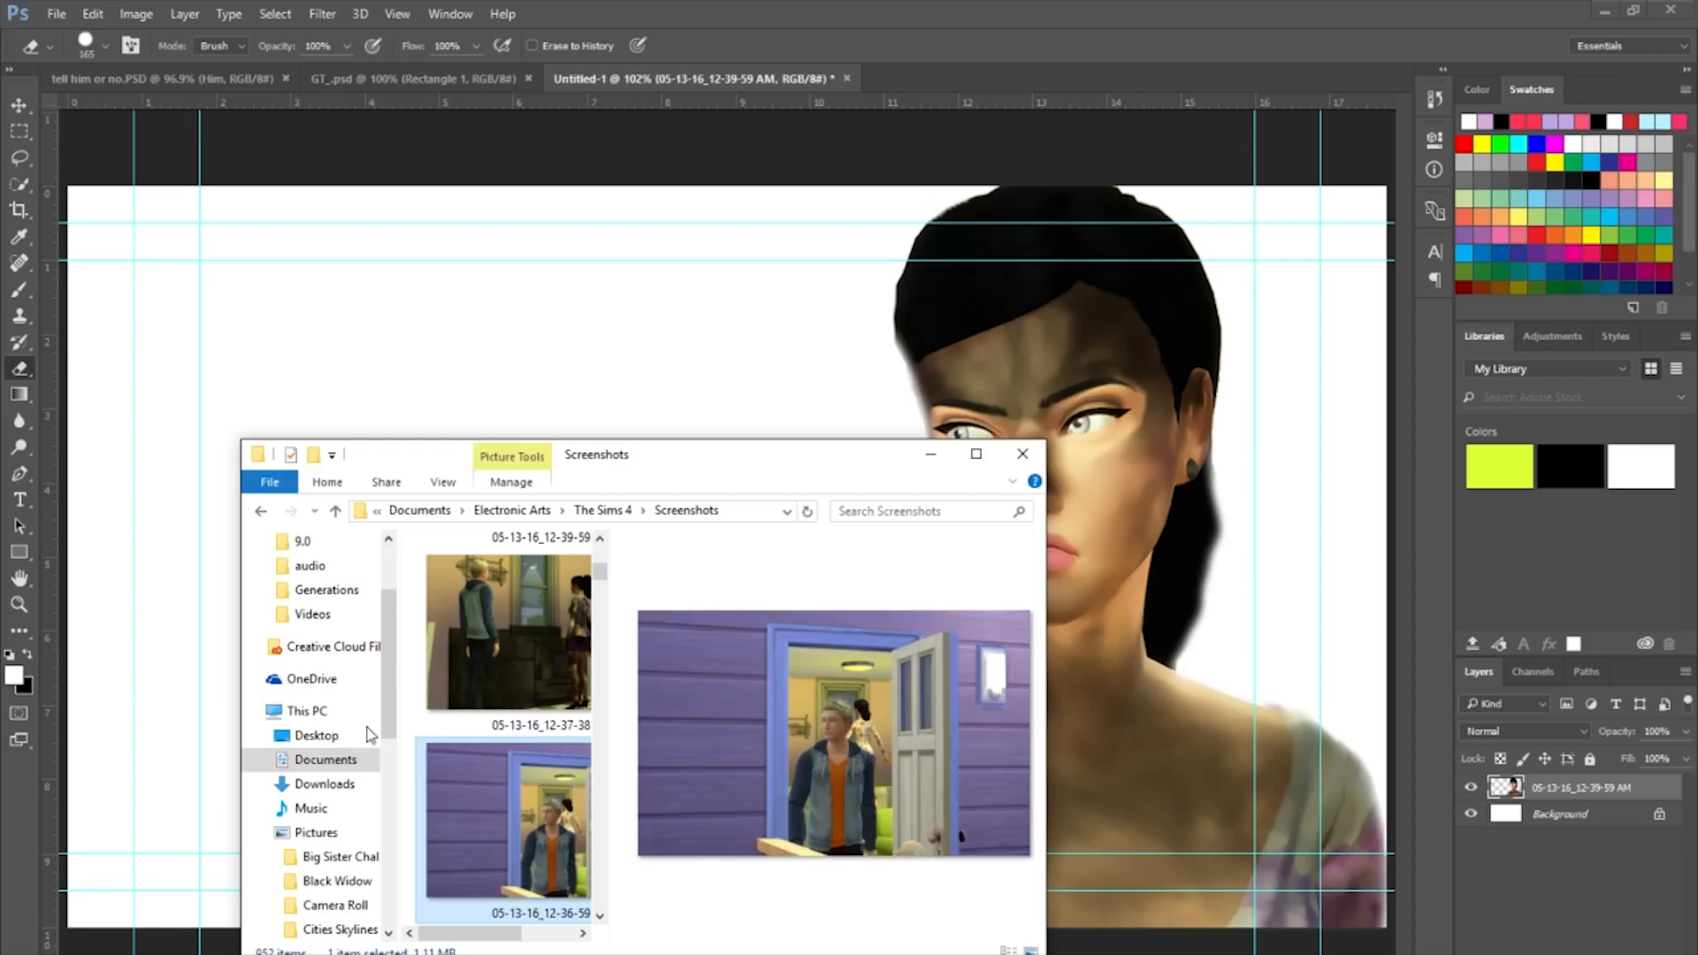
pyautogui.scroll(1, 524, 761)
pyautogui.click(524, 760)
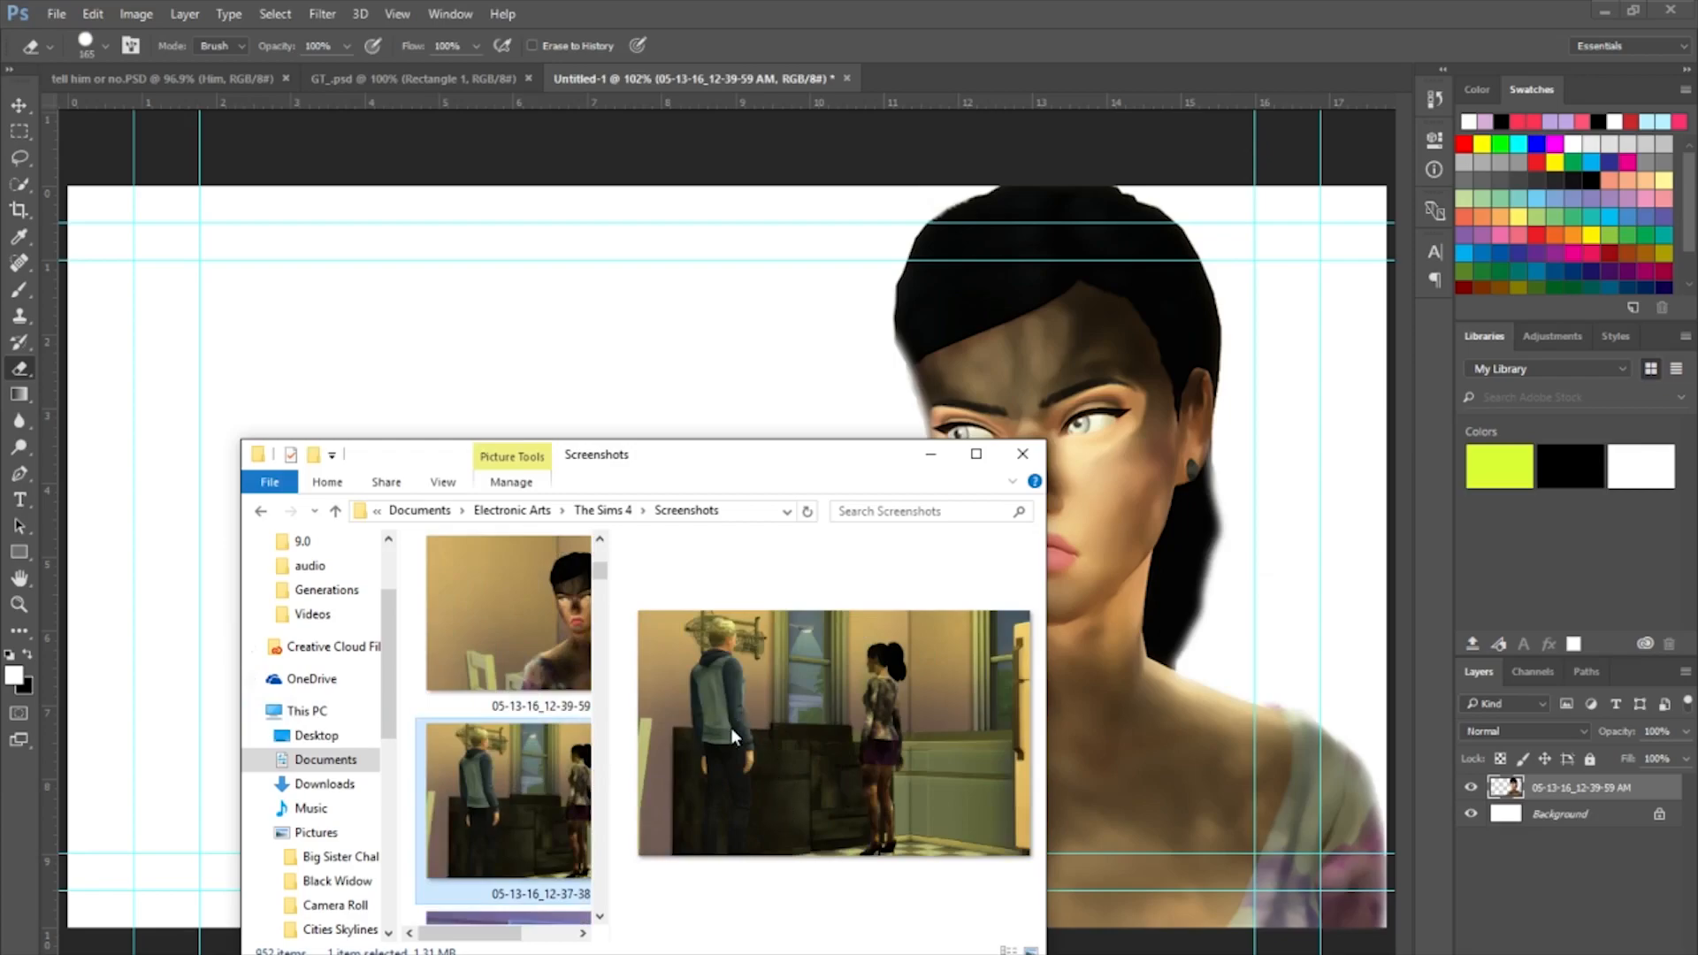
pyautogui.scroll(1, 511, 724)
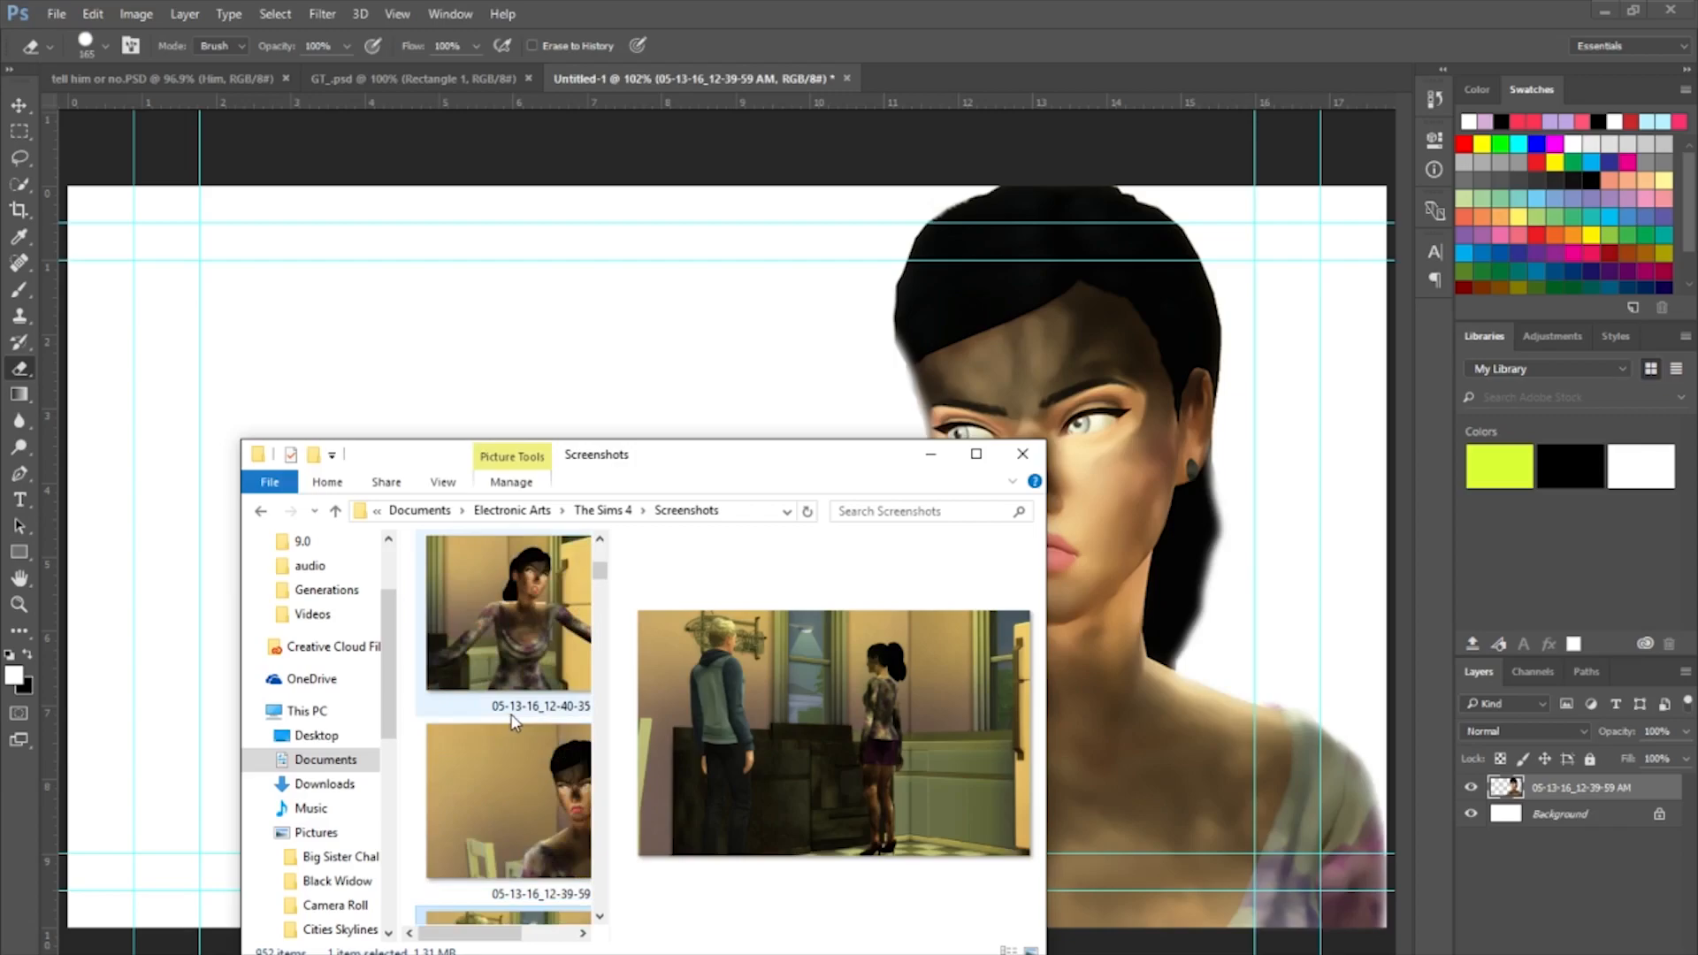
pyautogui.scroll(1, 513, 723)
pyautogui.click(575, 650)
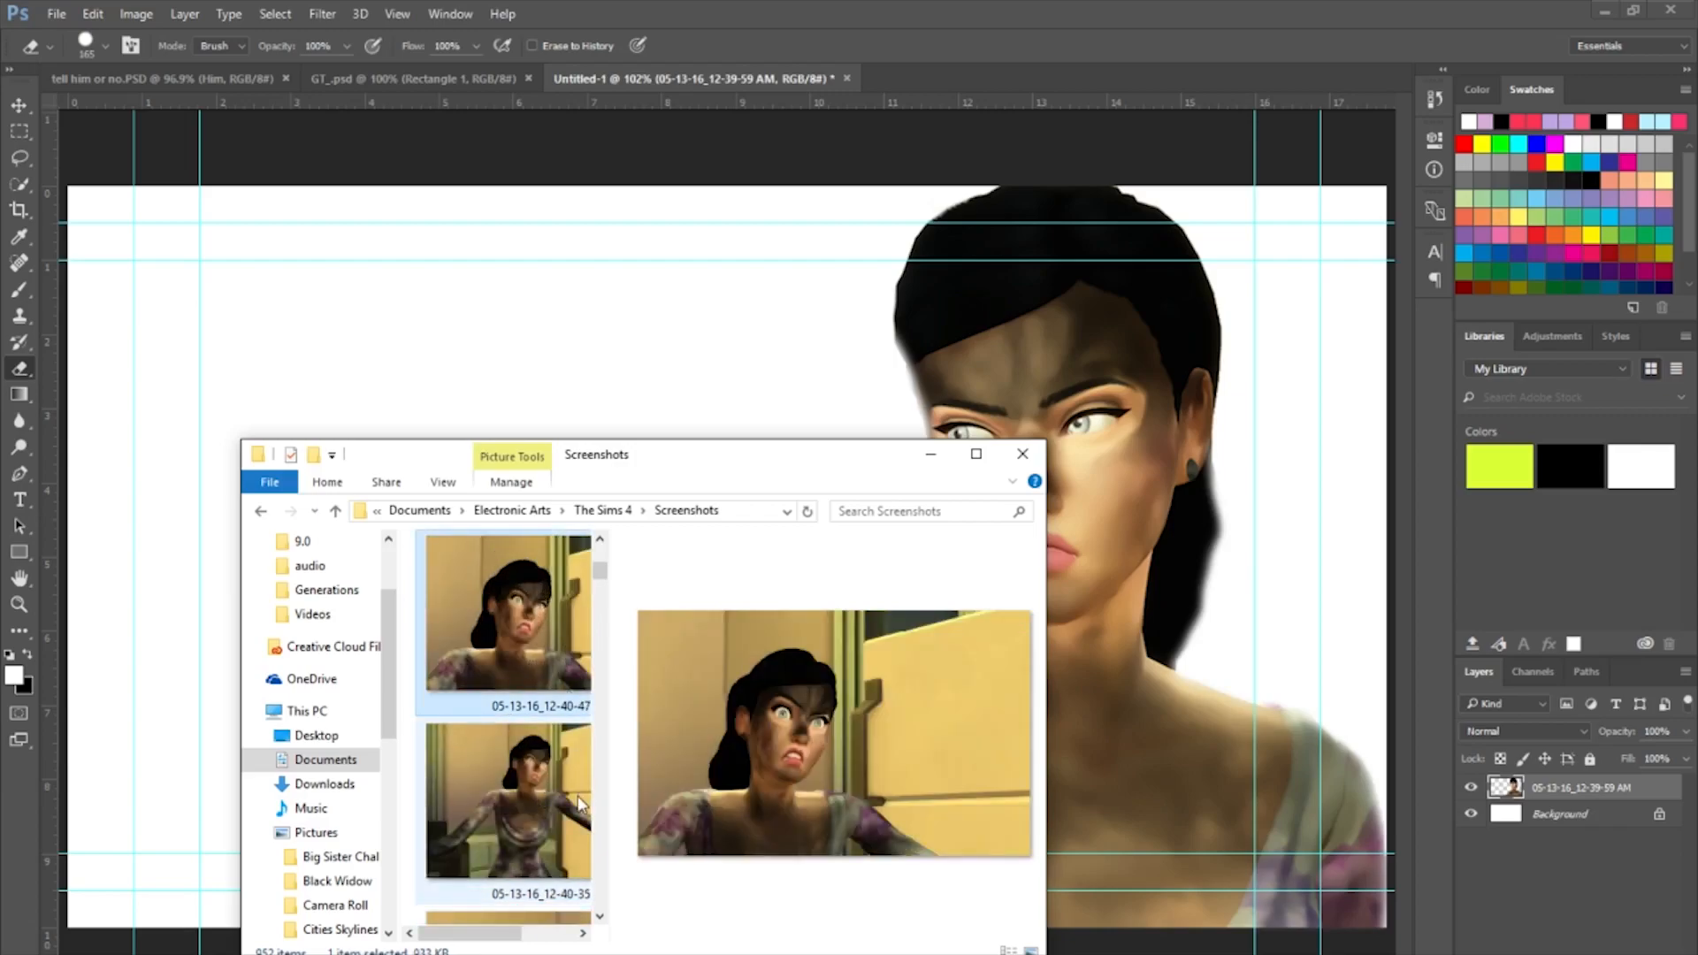
pyautogui.click(578, 798)
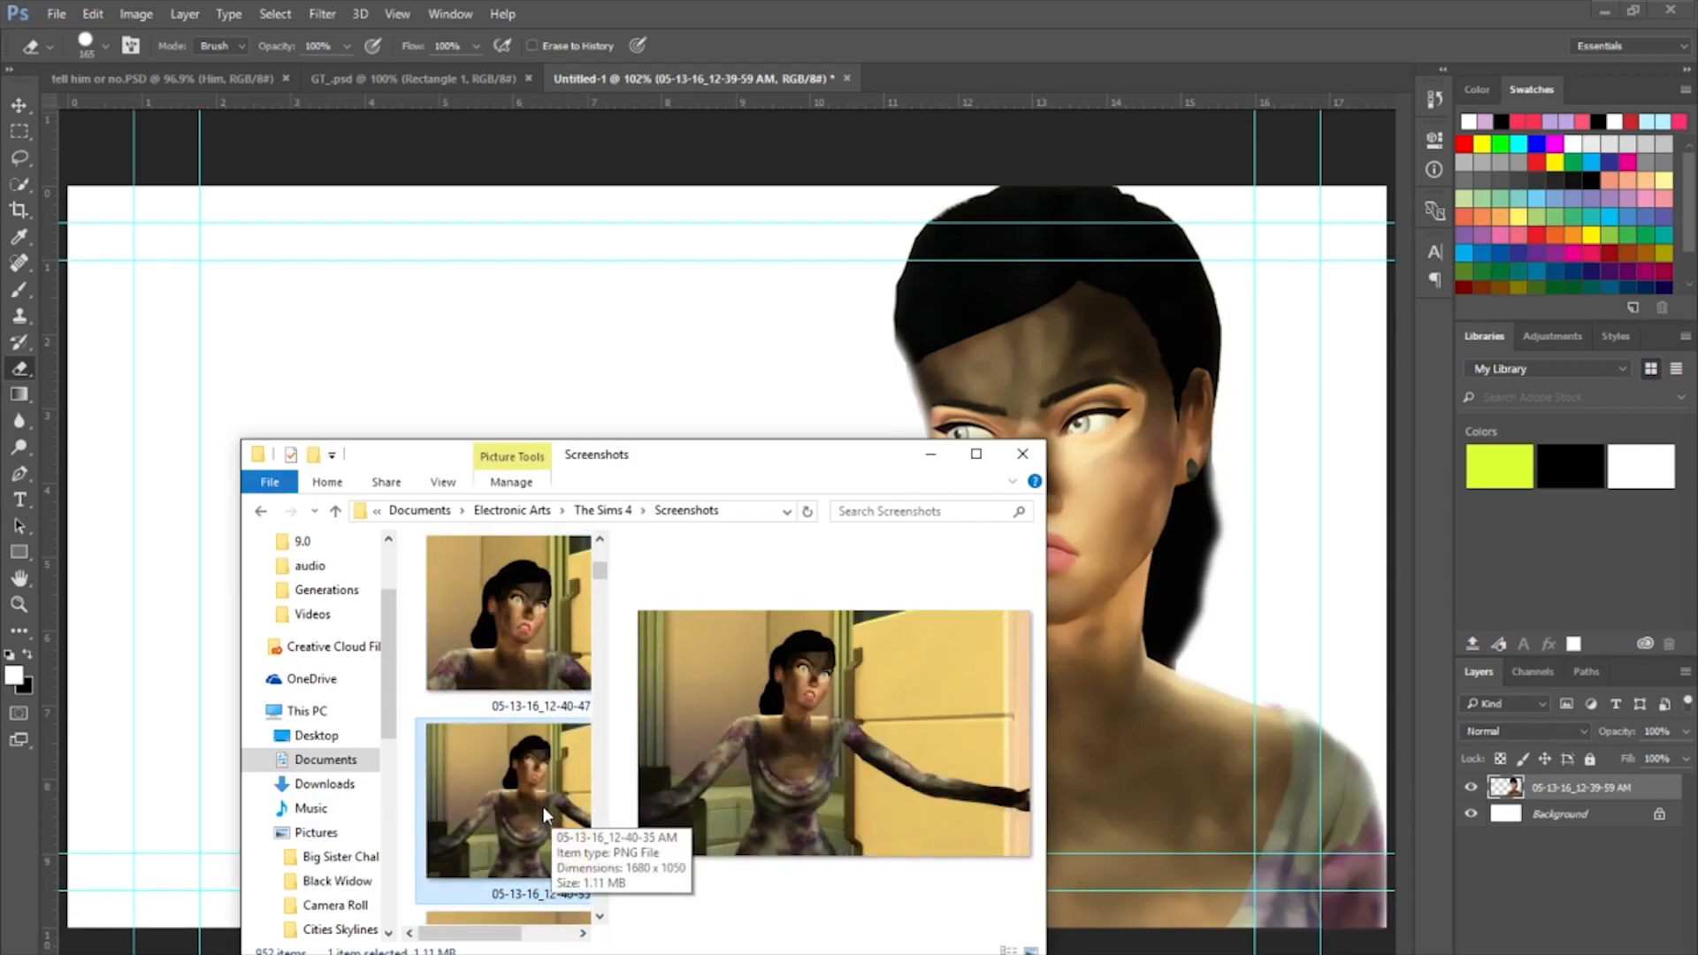
pyautogui.click(557, 625)
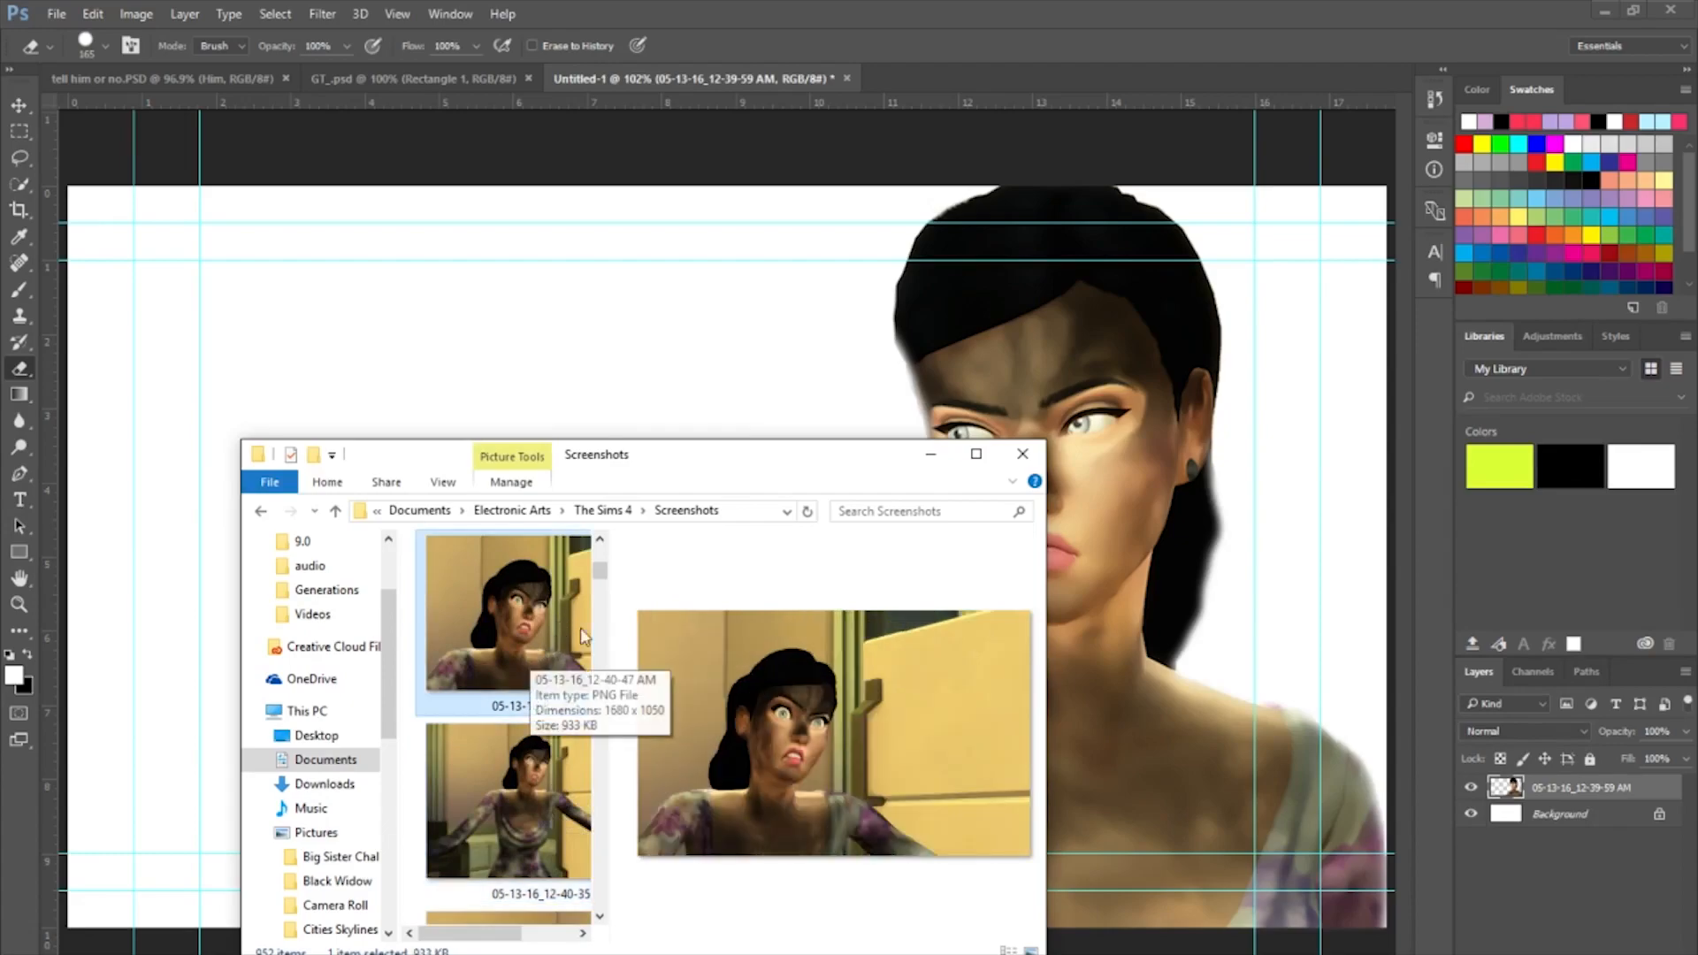
# Place the screenshot 05-13-16_12-40-35 AM into the Photoshop document and position it over the right half of the canvas.
pyautogui.moveTo(525, 619); pyautogui.dragTo(504, 699)
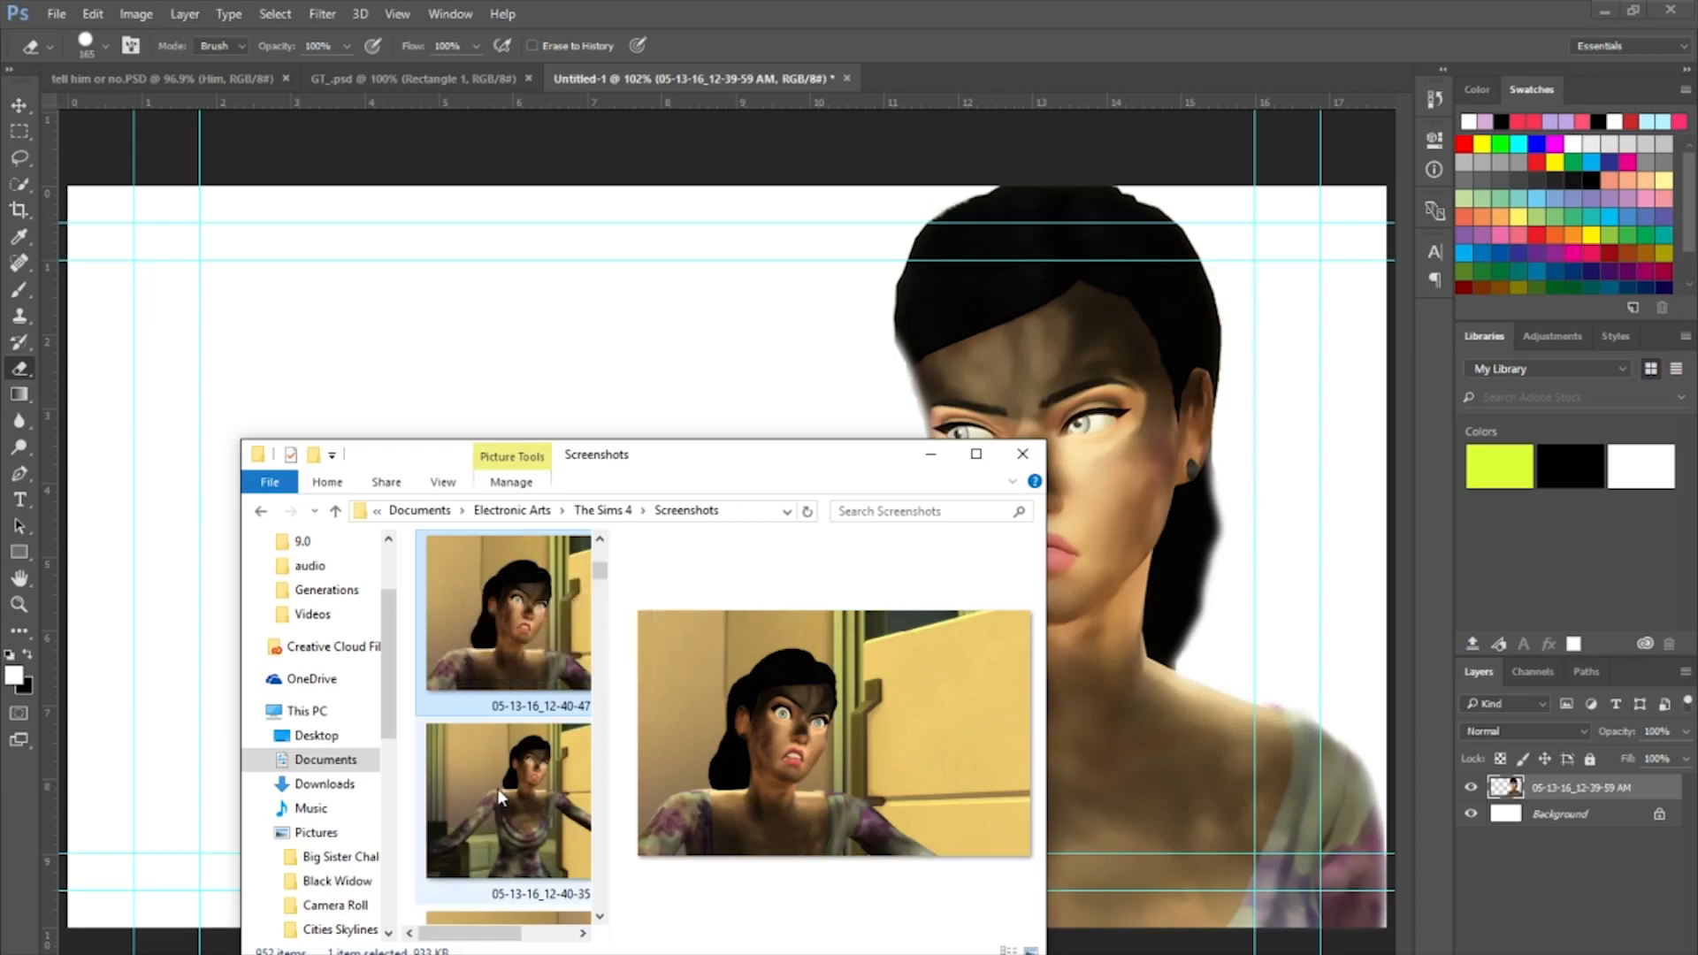
pyautogui.click(498, 788)
pyautogui.moveTo(1139, 593); pyautogui.dragTo(1139, 593)
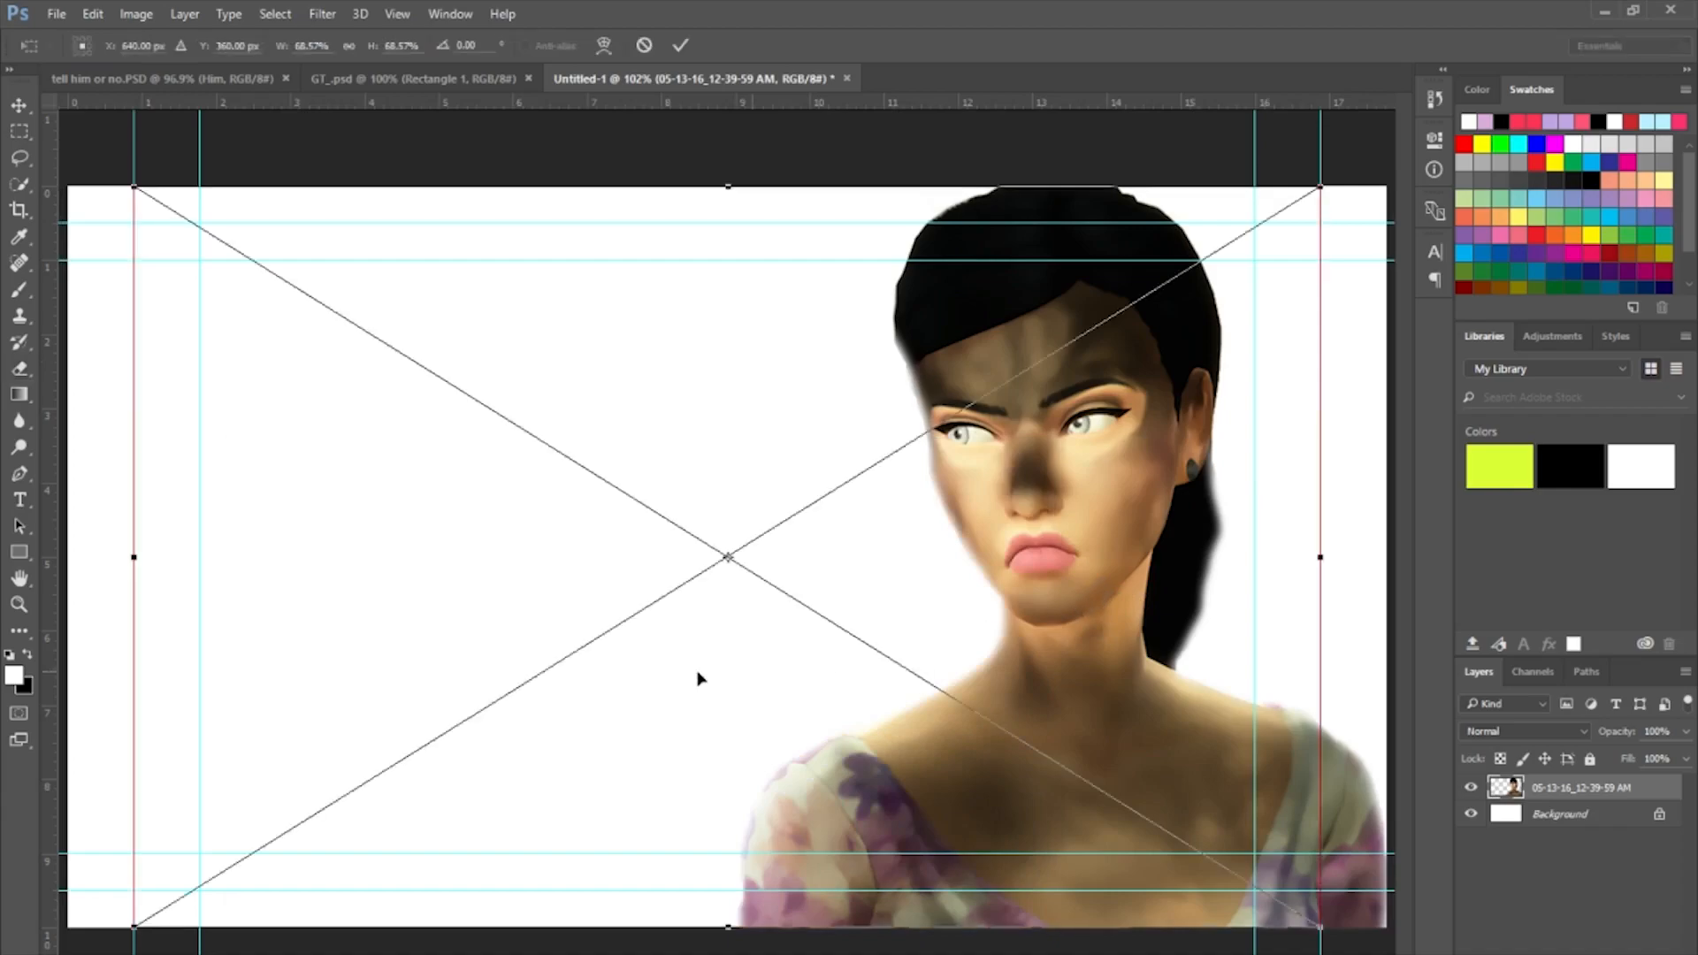
pyautogui.press('Return')
pyautogui.moveTo(809, 693); pyautogui.dragTo(1227, 656)
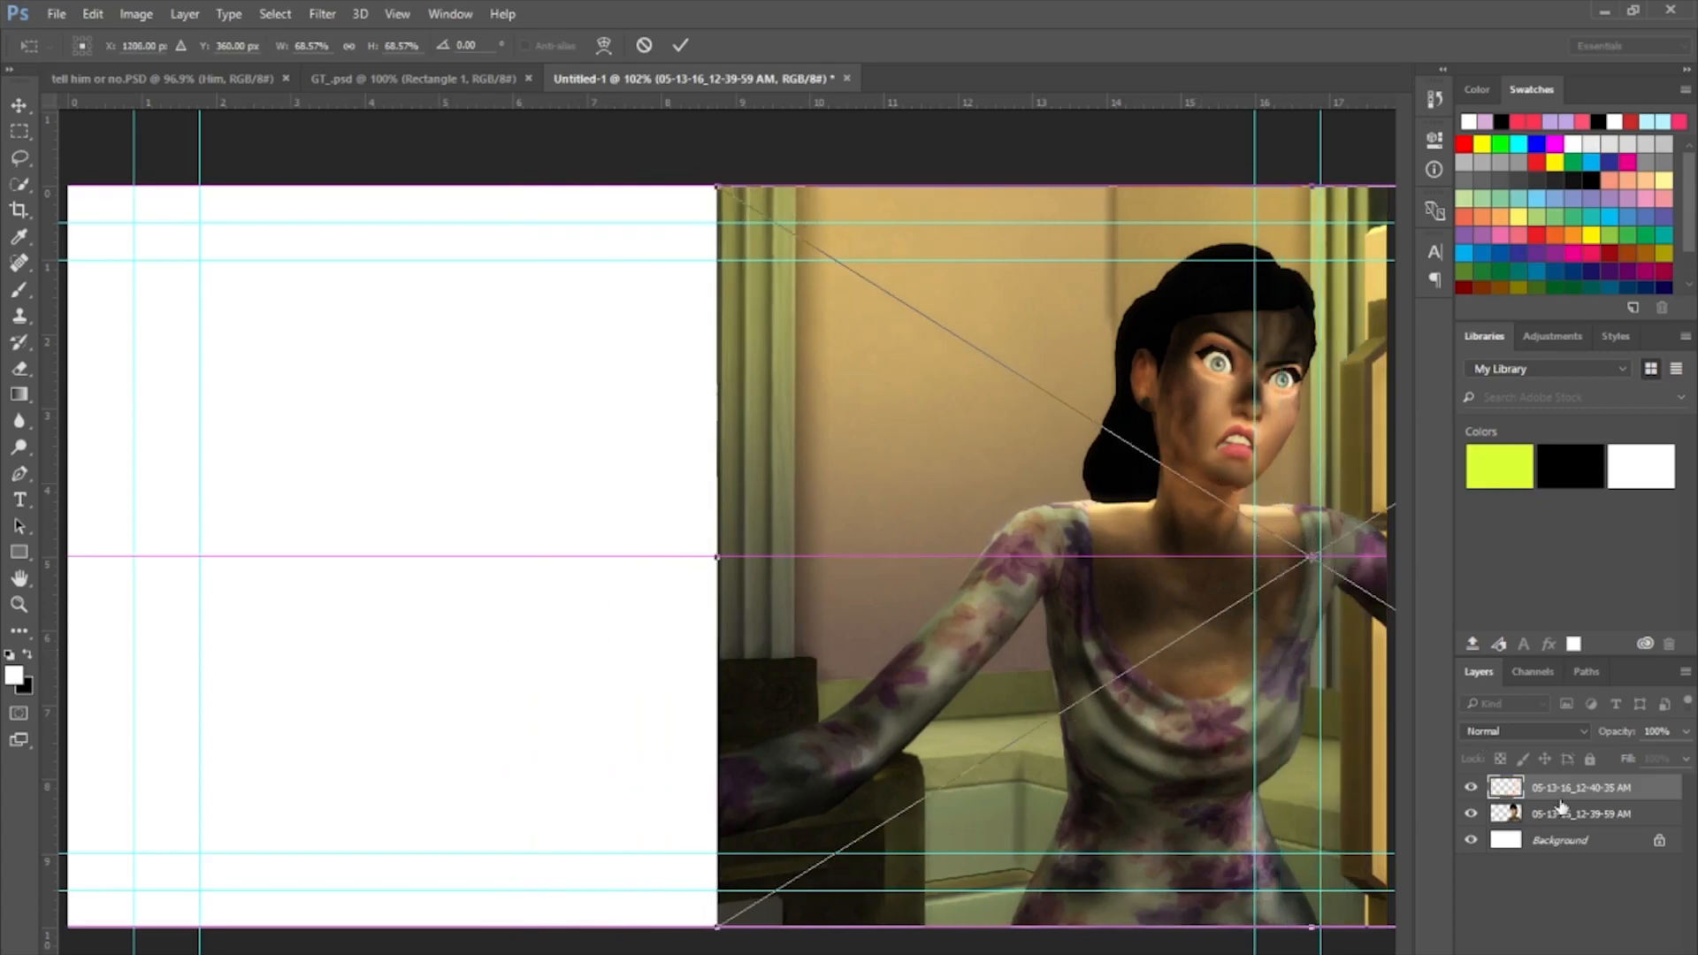
pyautogui.press('e')
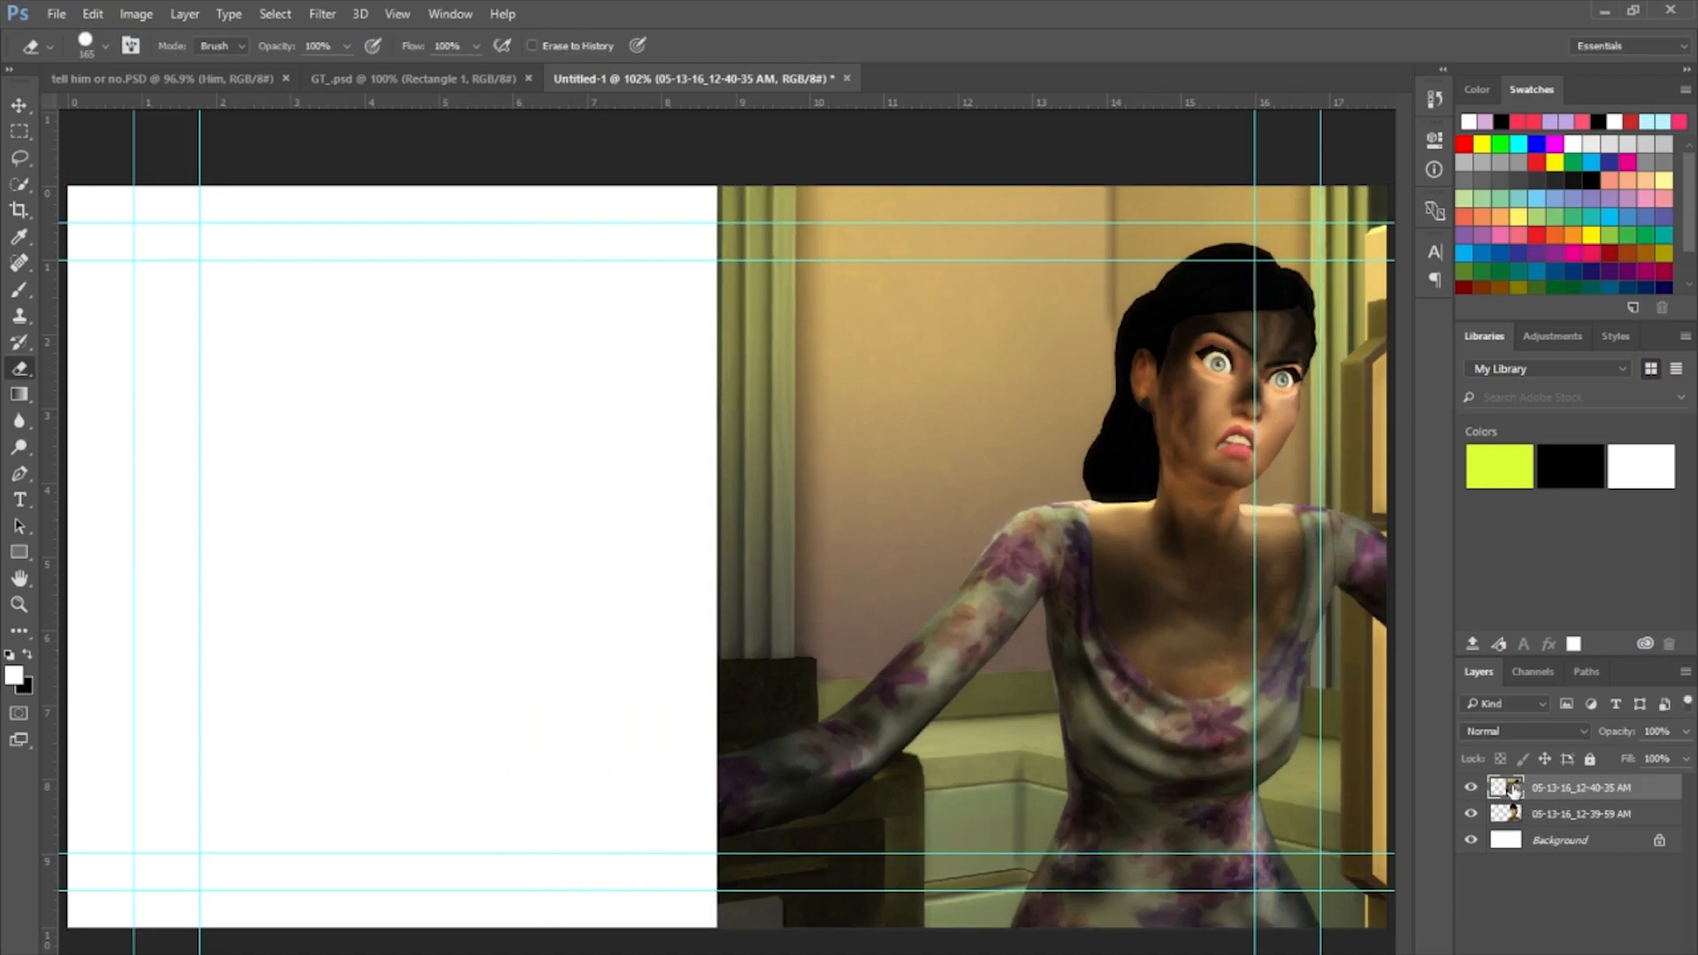
# Apply Brightness/Contrast to the 05-13-16_12-40-35 AM screenshot with brightness 38 and contrast -17.
pyautogui.rightClick(1650, 793)
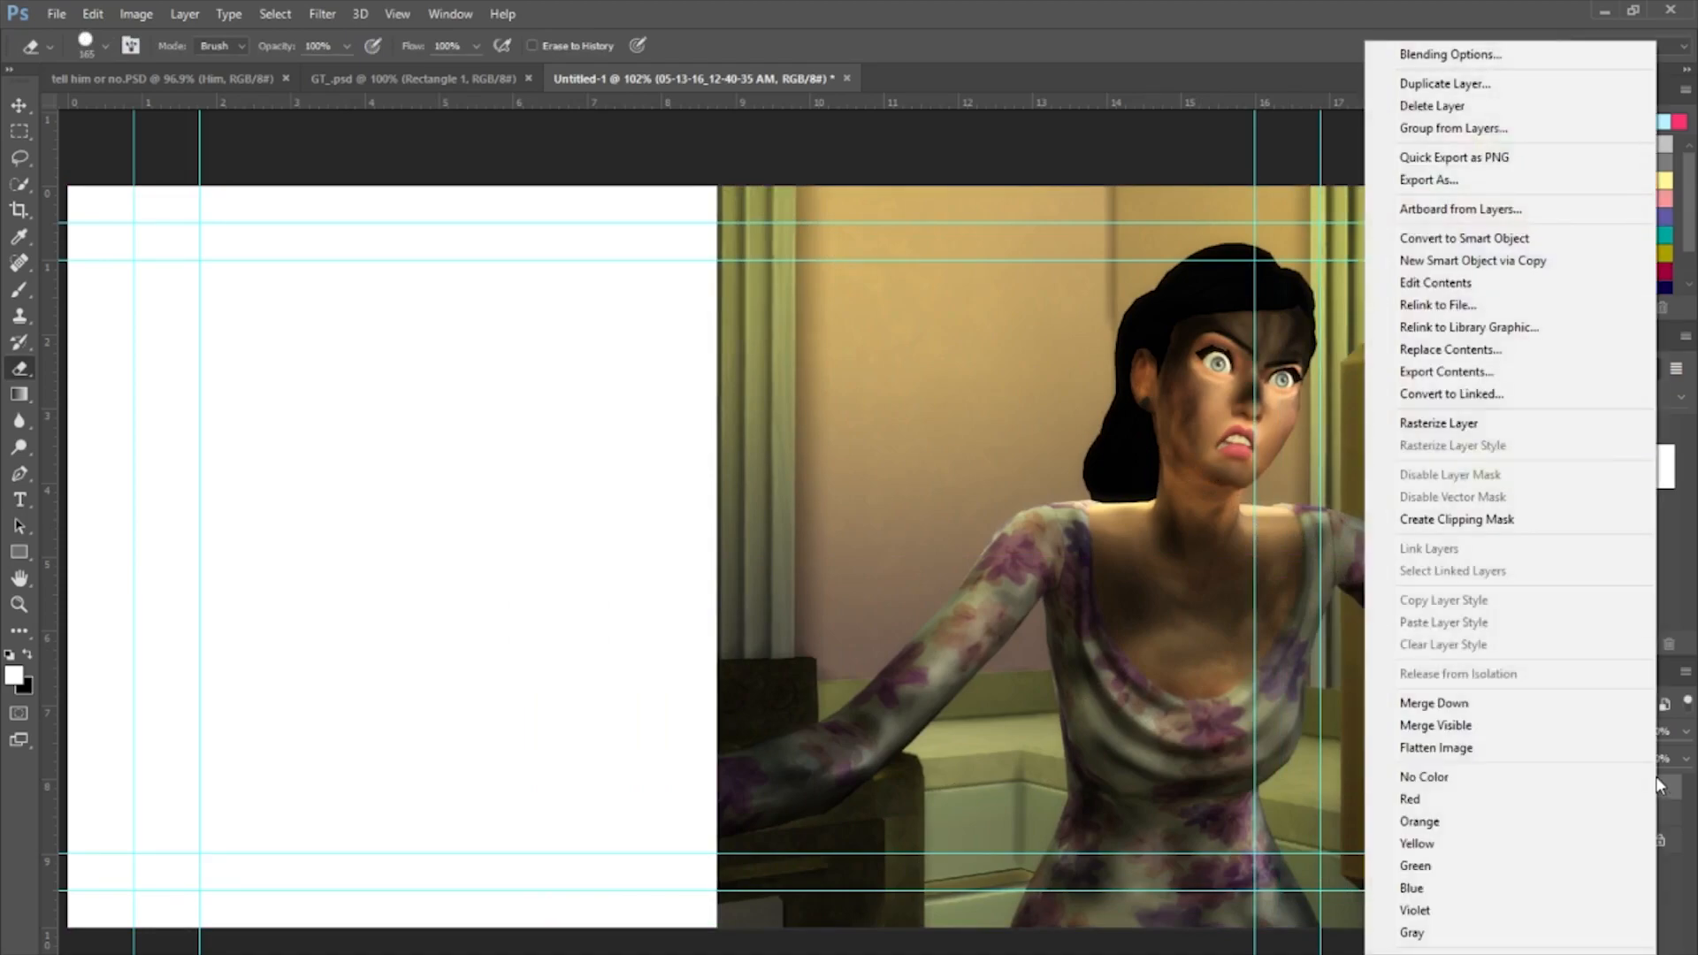
pyautogui.click(140, 11)
pyautogui.click(144, 20)
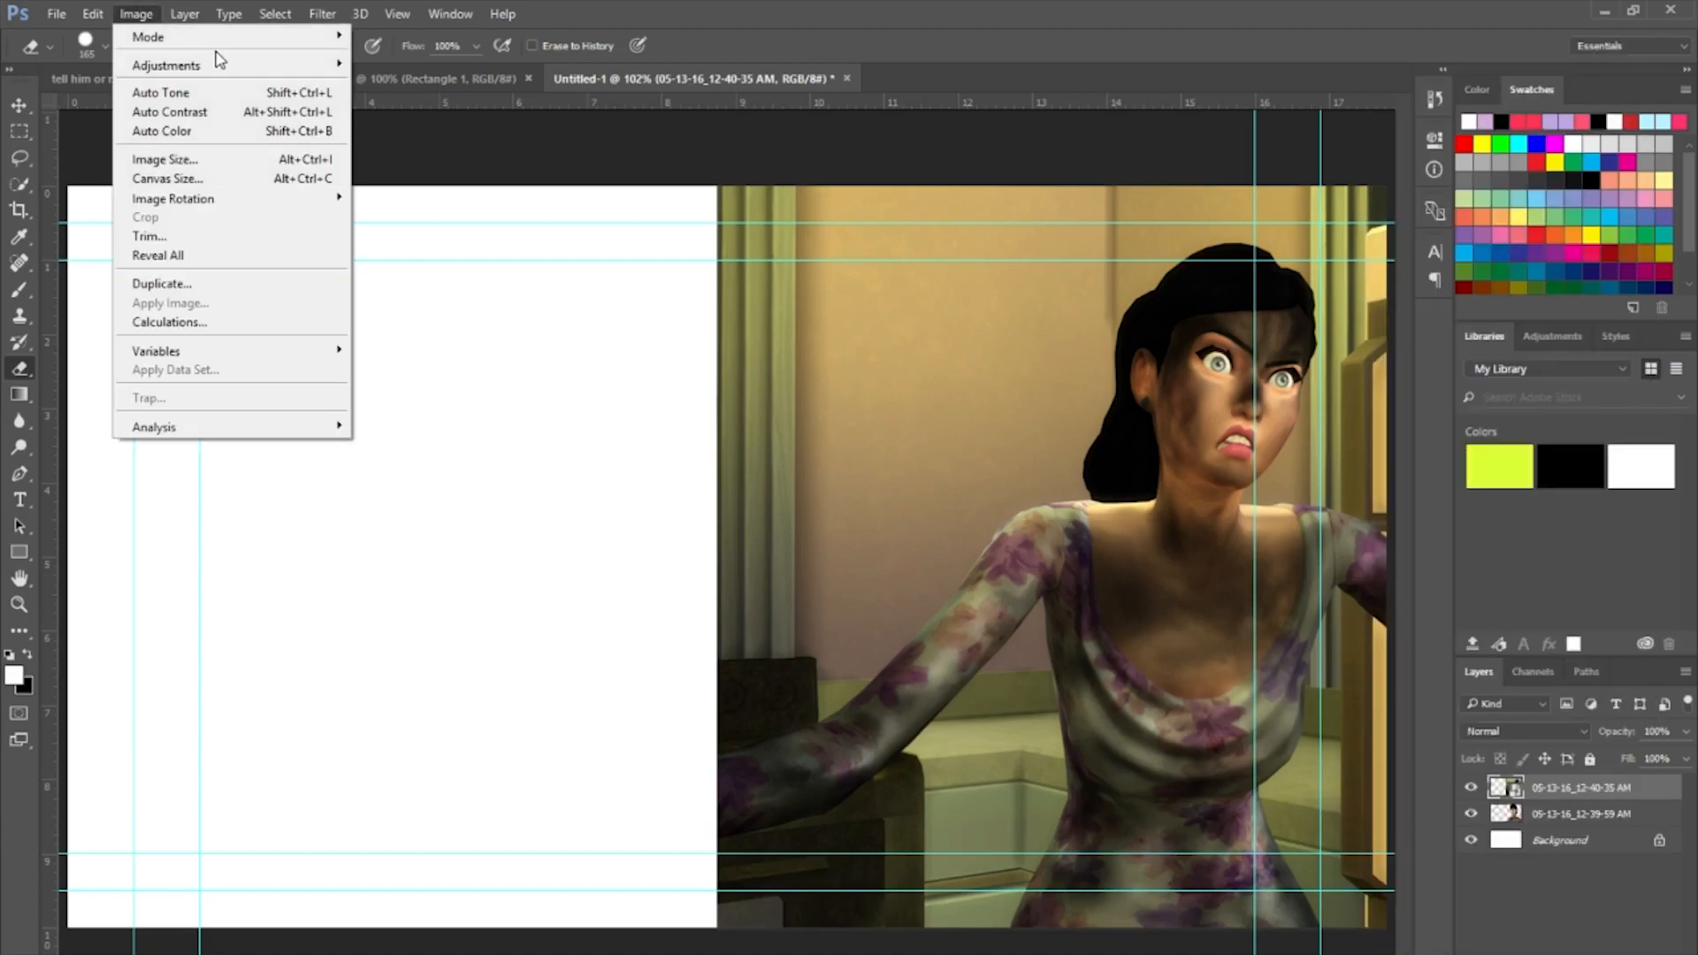
pyautogui.moveTo(231, 71)
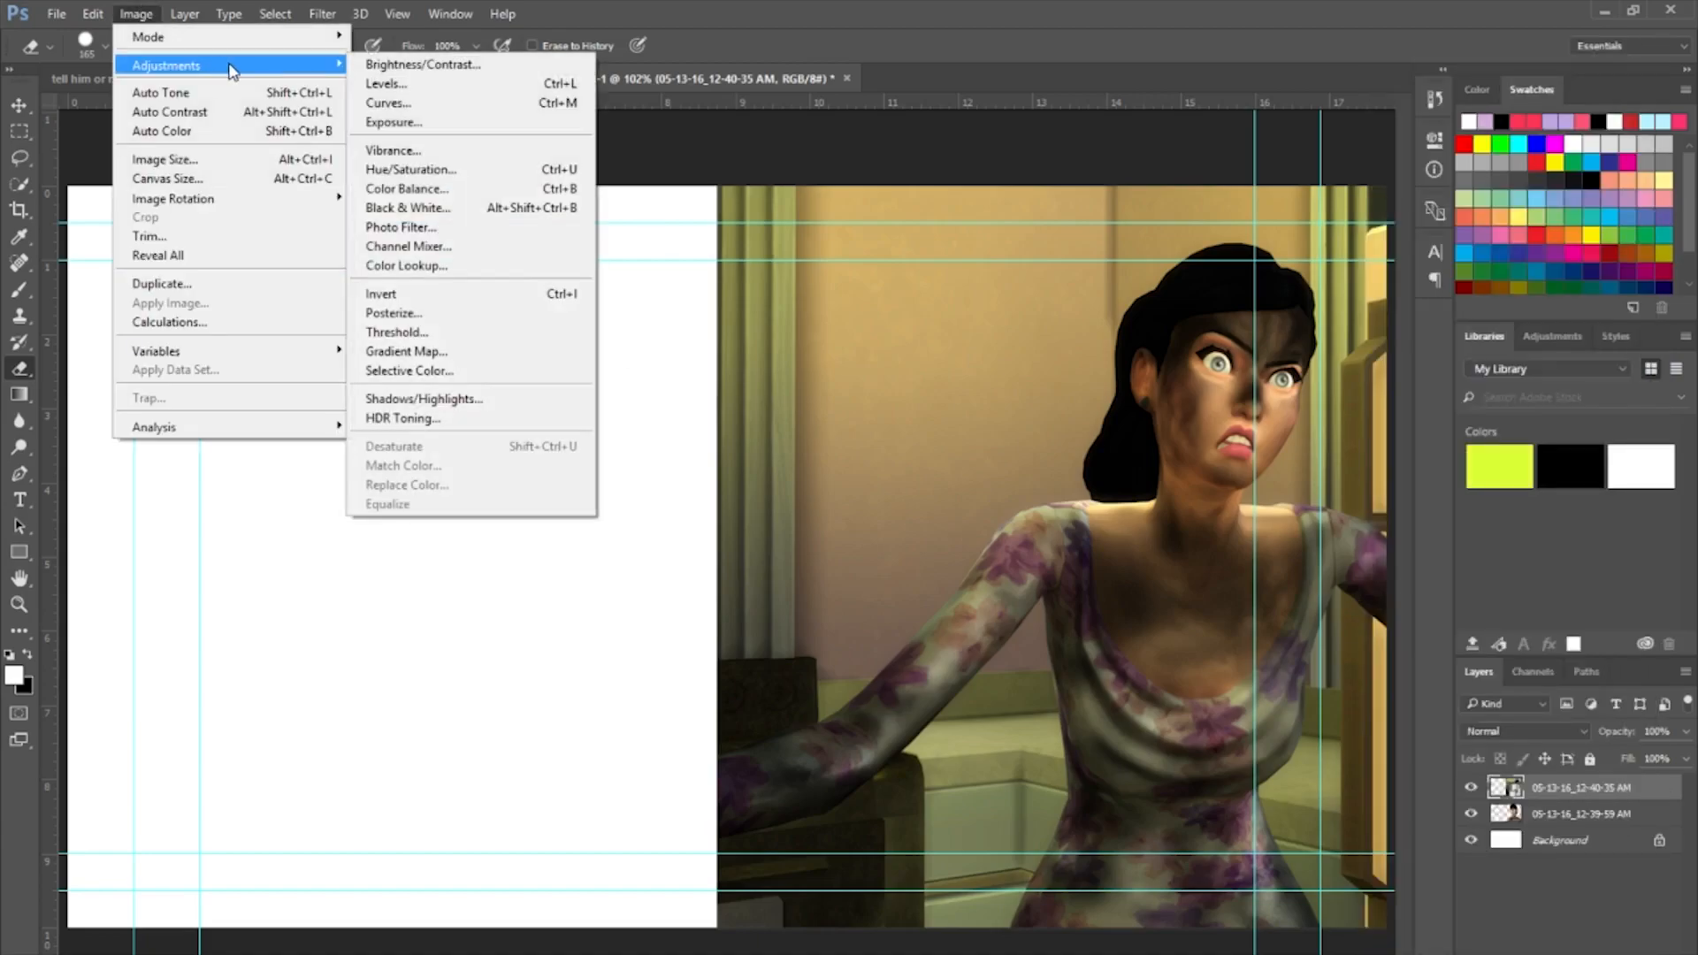
pyautogui.click(415, 67)
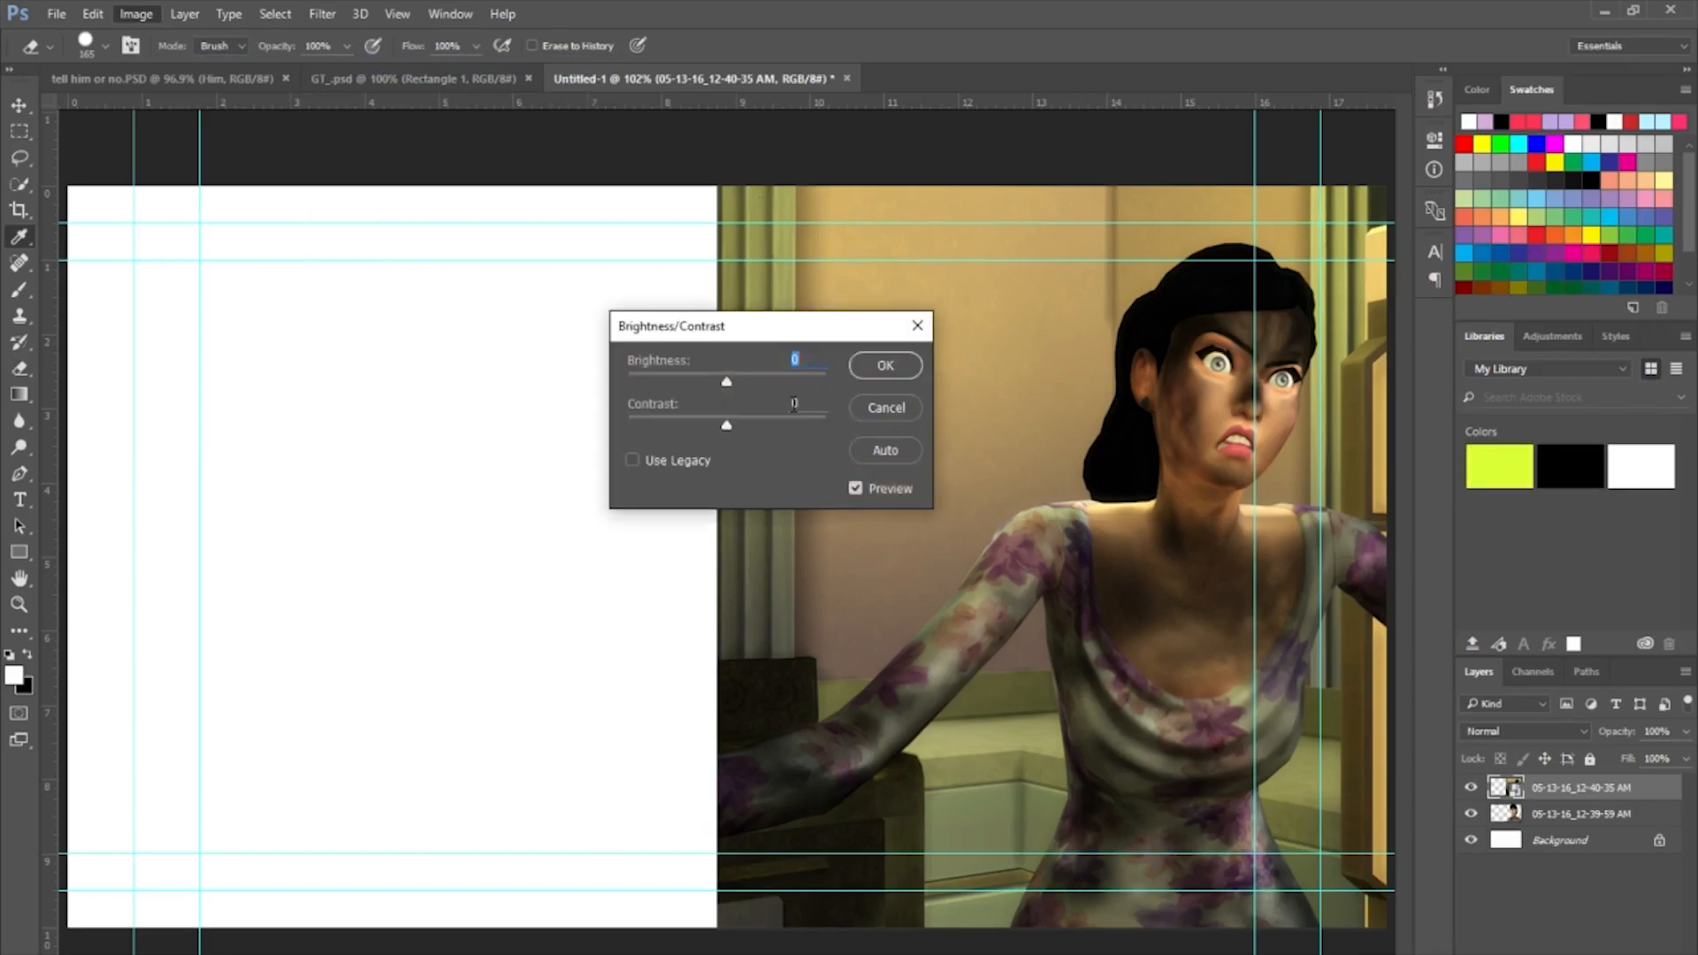
pyautogui.moveTo(721, 374); pyautogui.dragTo(756, 380)
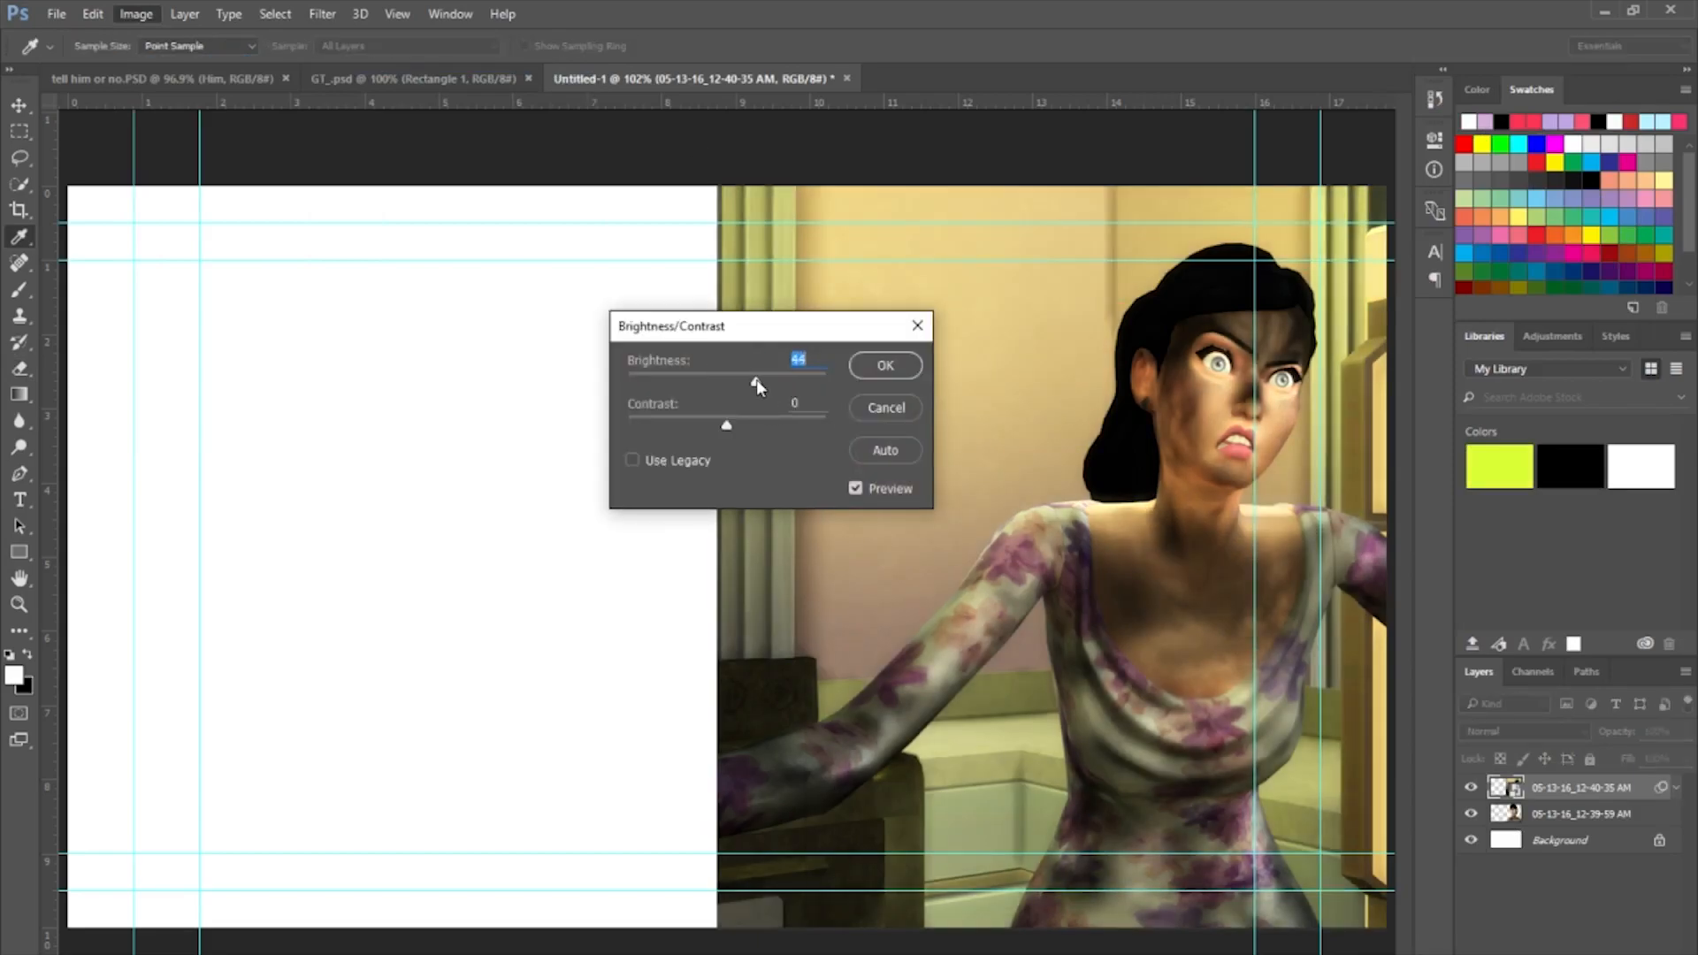
pyautogui.moveTo(725, 424); pyautogui.dragTo(702, 429)
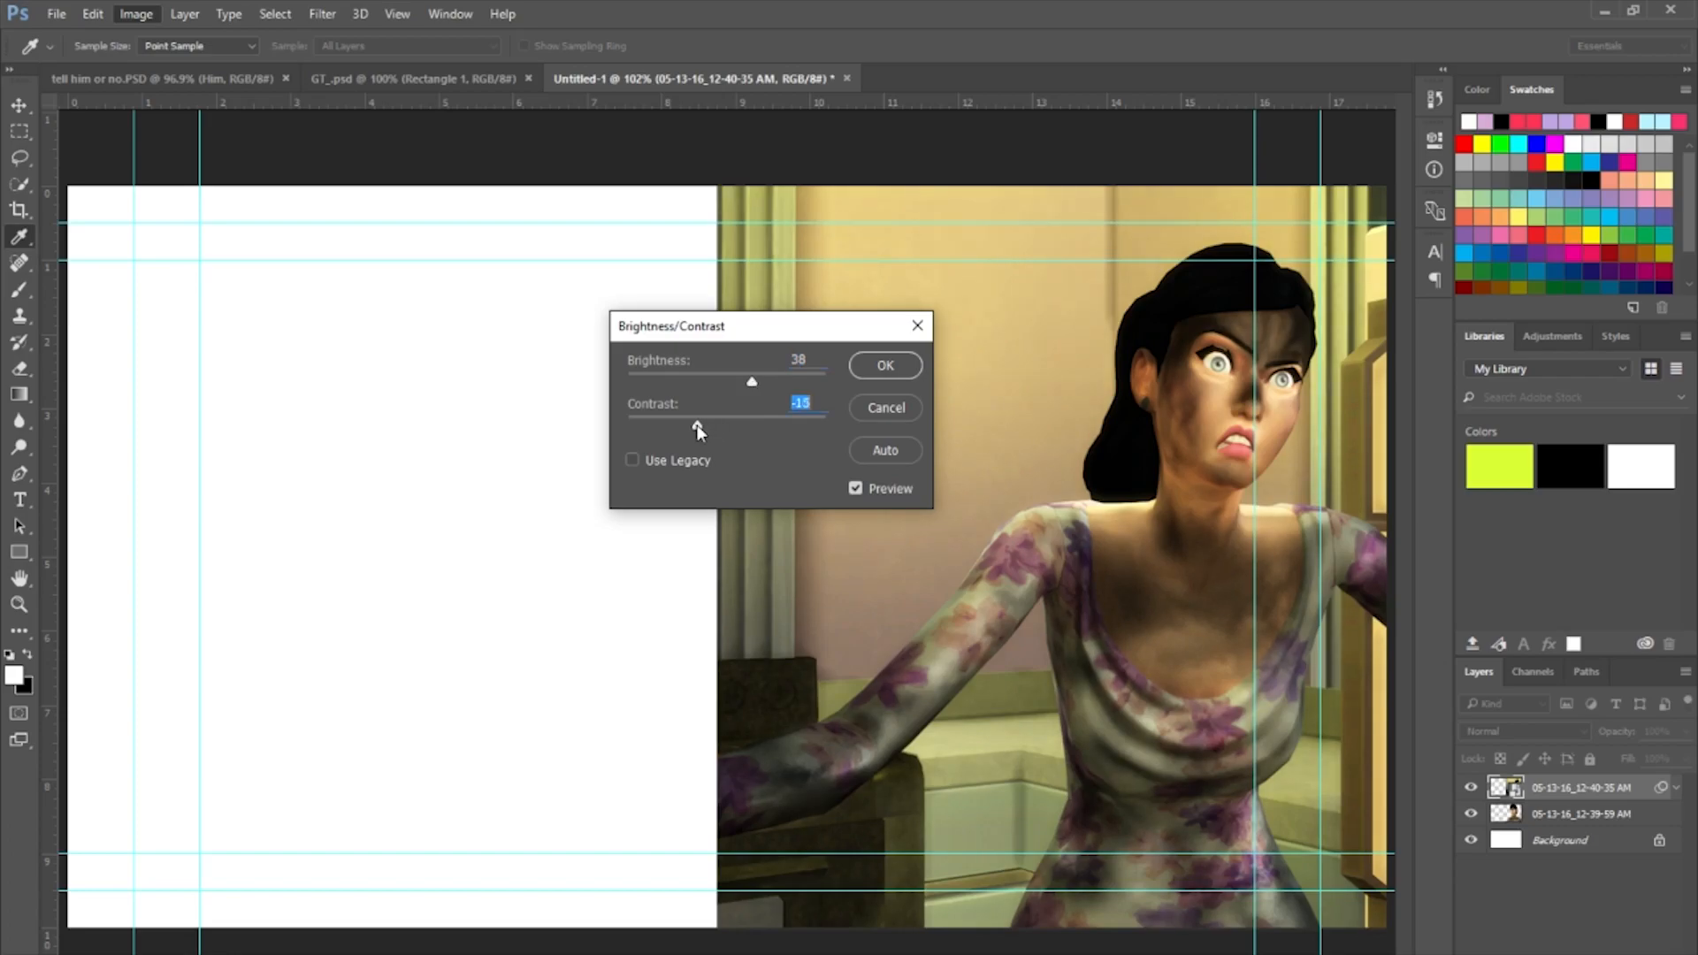
pyautogui.click(883, 366)
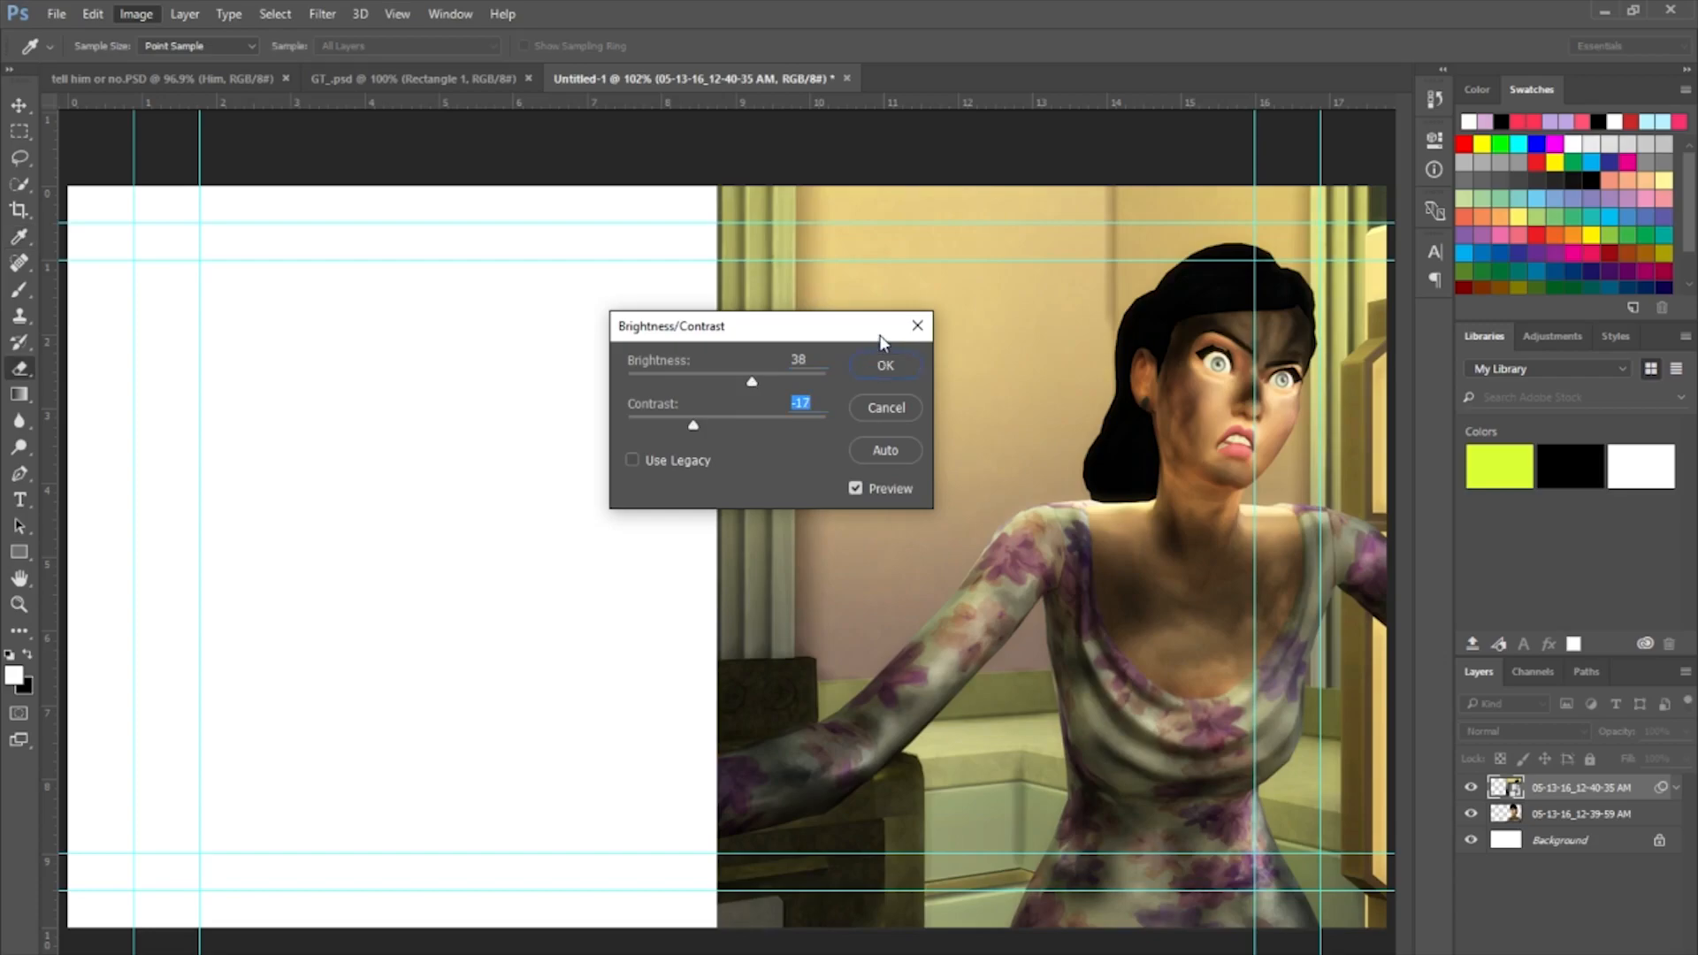
pyautogui.press('e')
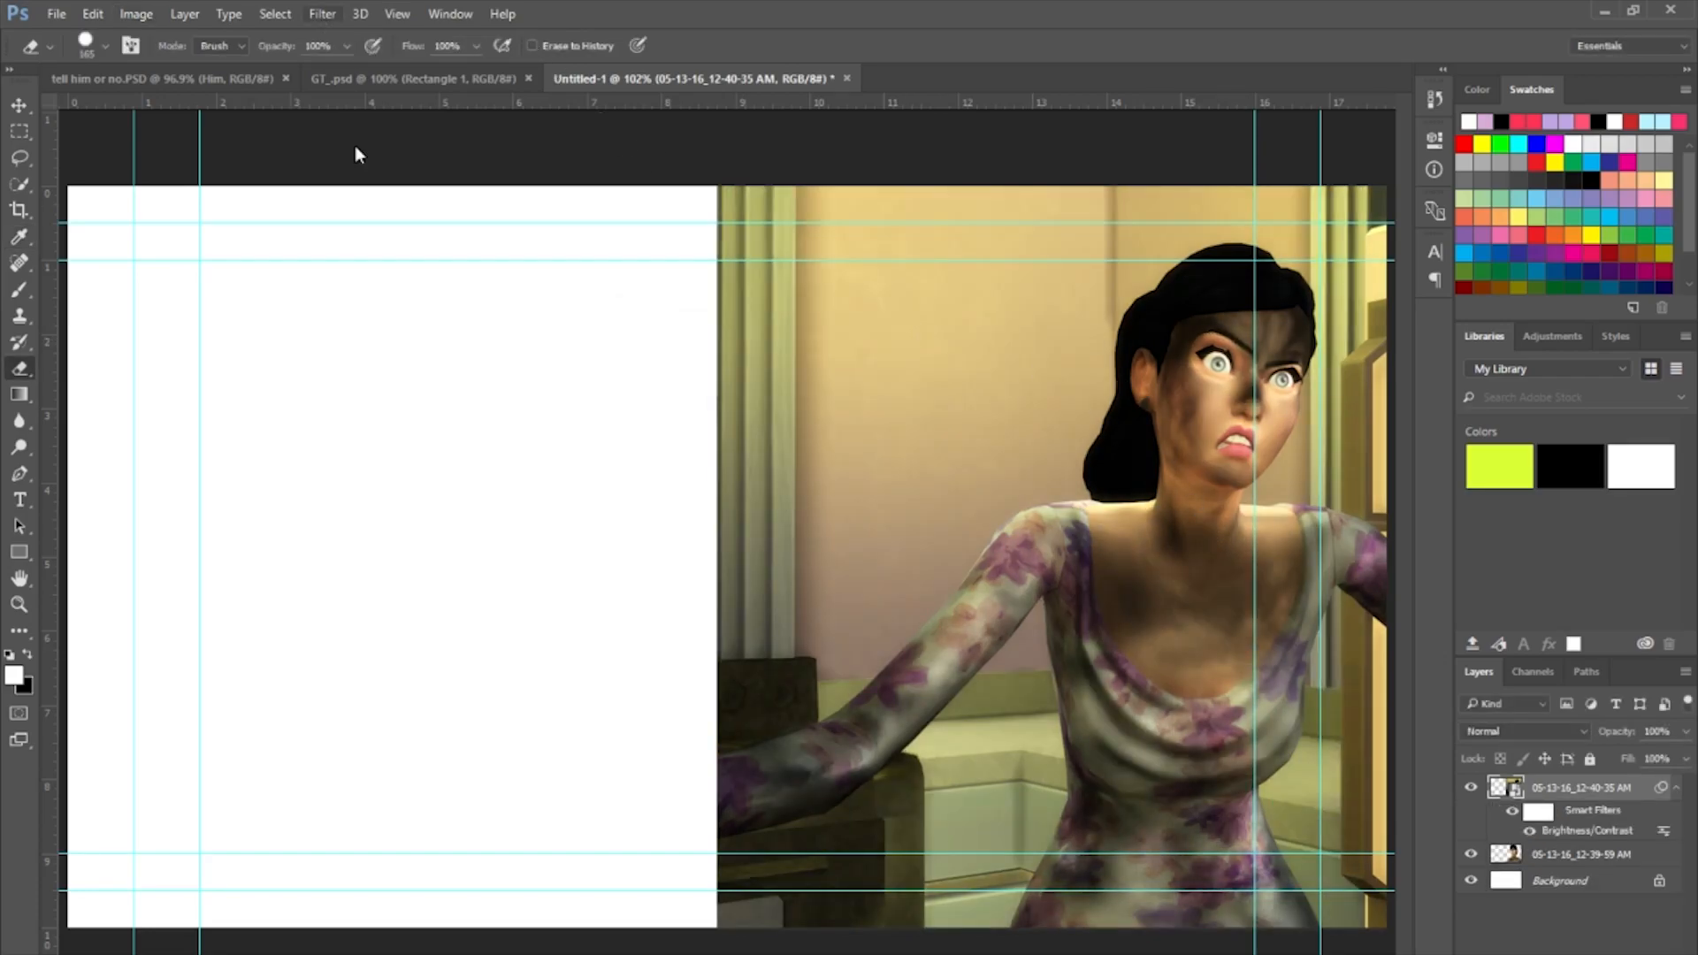
# Apply Smart Sharpen to the 12-40-35 screenshot with amount 17%, radius 0.8 px, reduce noise 46% and Lens Blur removal.
pyautogui.click(322, 13)
pyautogui.moveTo(417, 361)
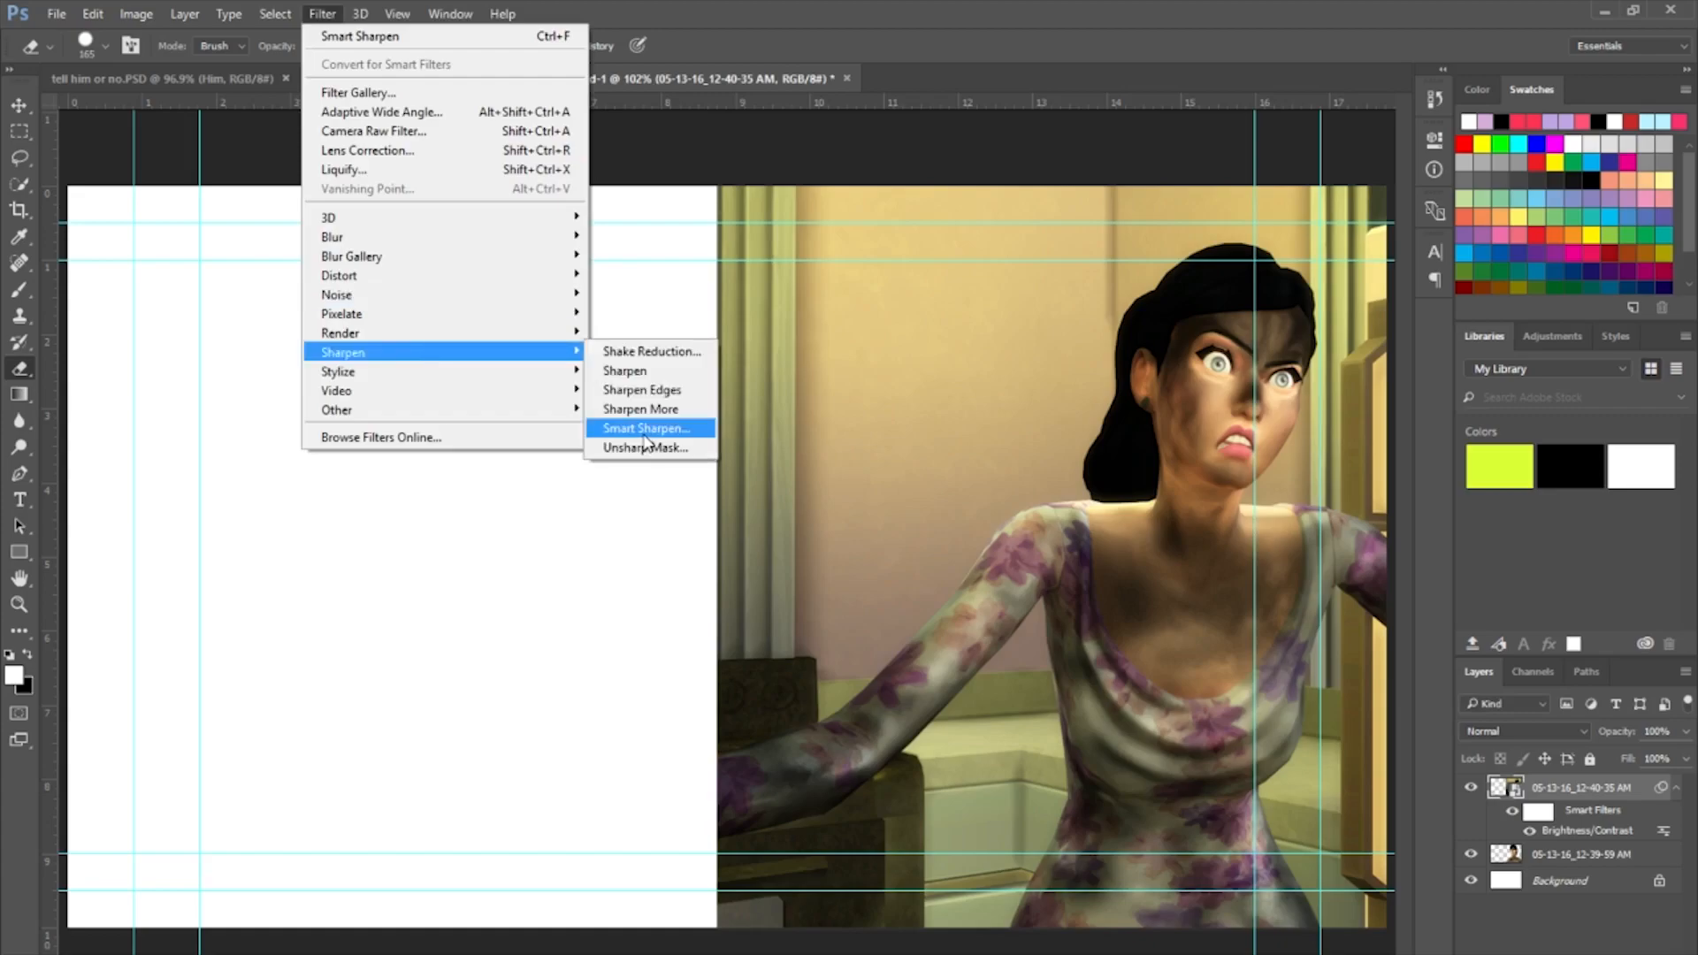
pyautogui.click(644, 433)
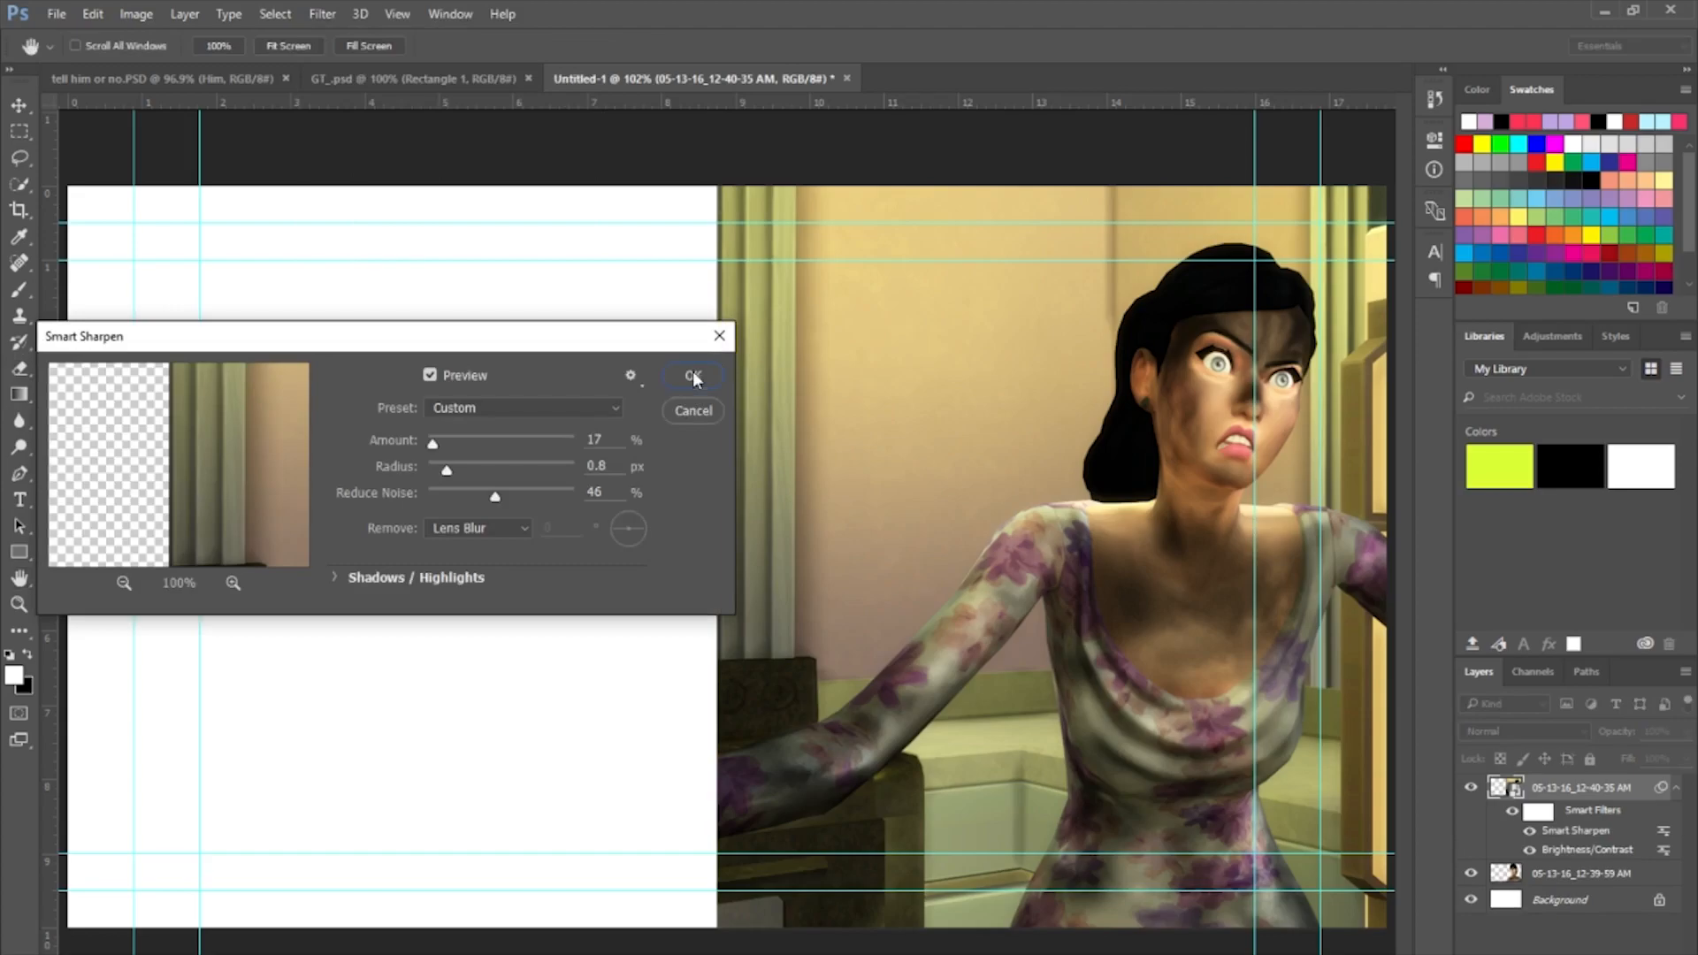
pyautogui.click(694, 374)
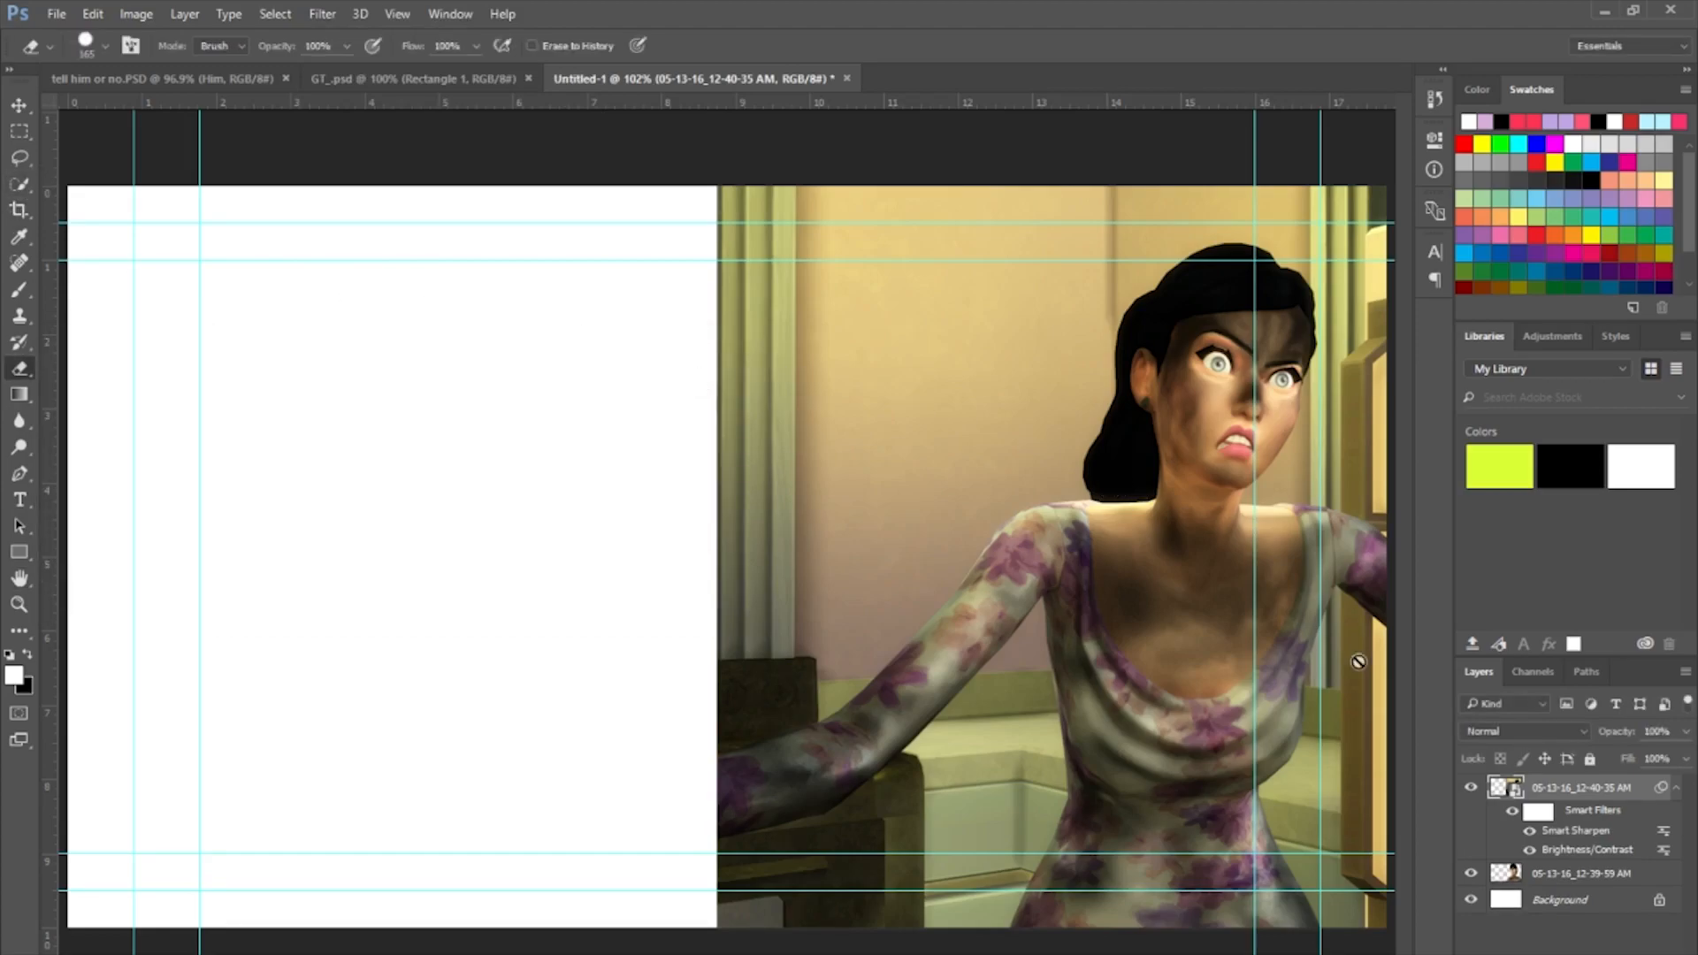
# Place the 12-40-35 layer beneath the front woman cutout and shift it right until the second woman's face shows beside her.
pyautogui.moveTo(1627, 788); pyautogui.dragTo(1622, 867)
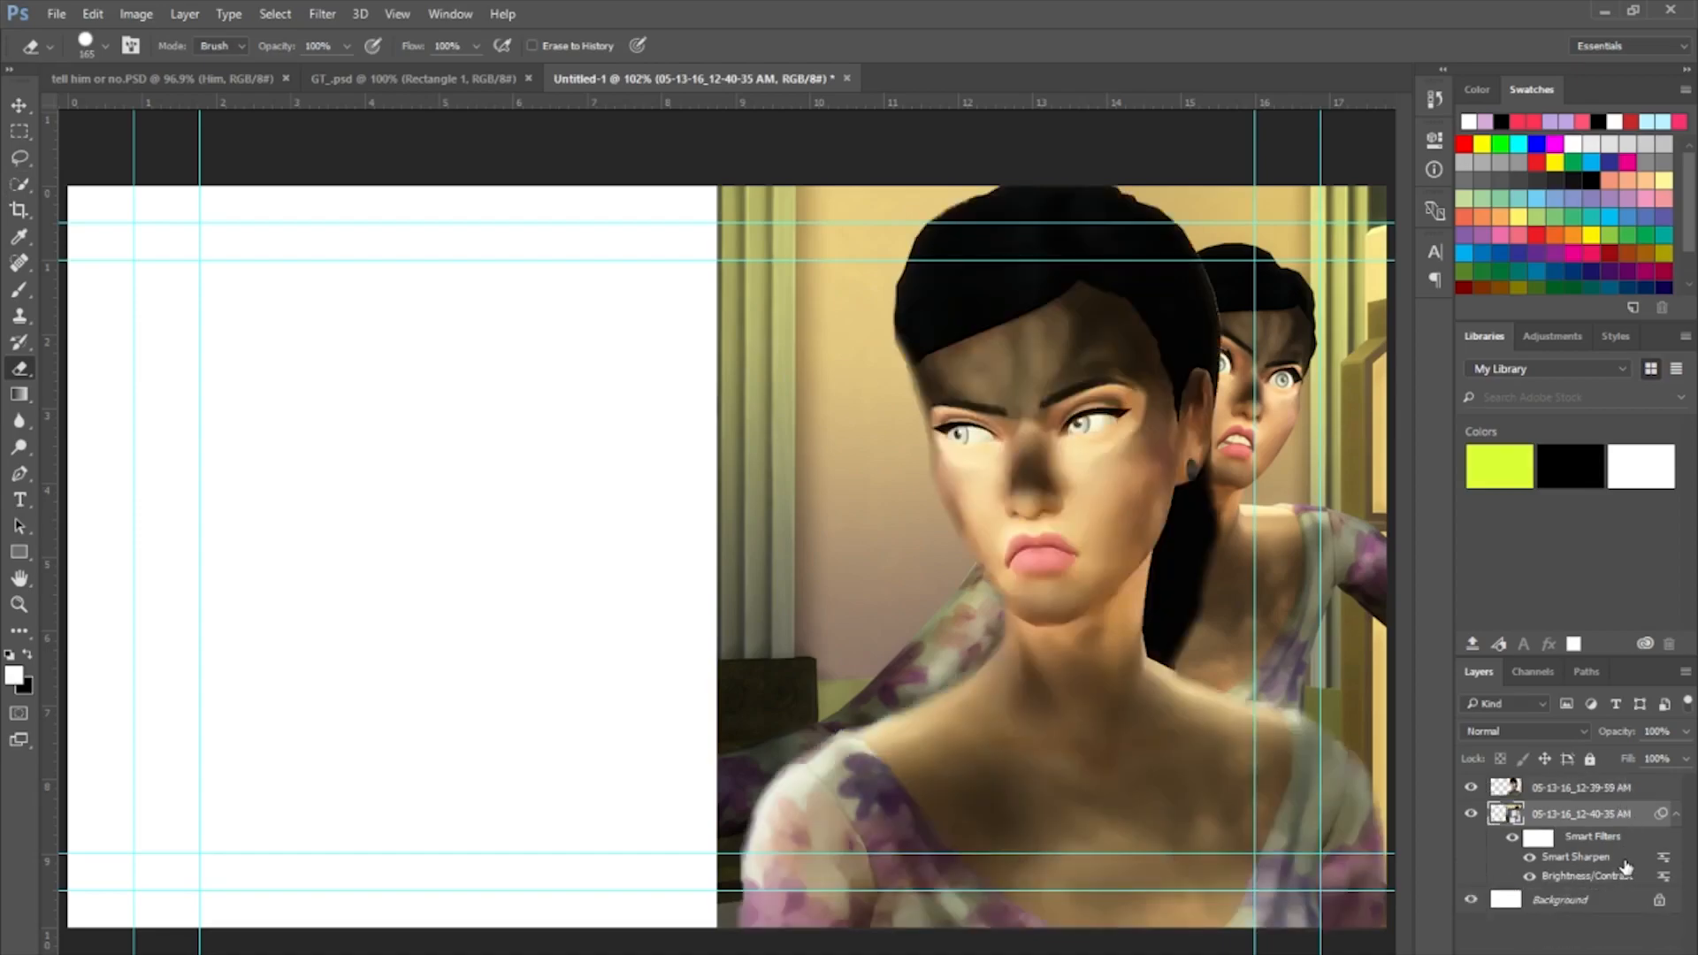
pyautogui.moveTo(1019, 624); pyautogui.dragTo(1080, 627)
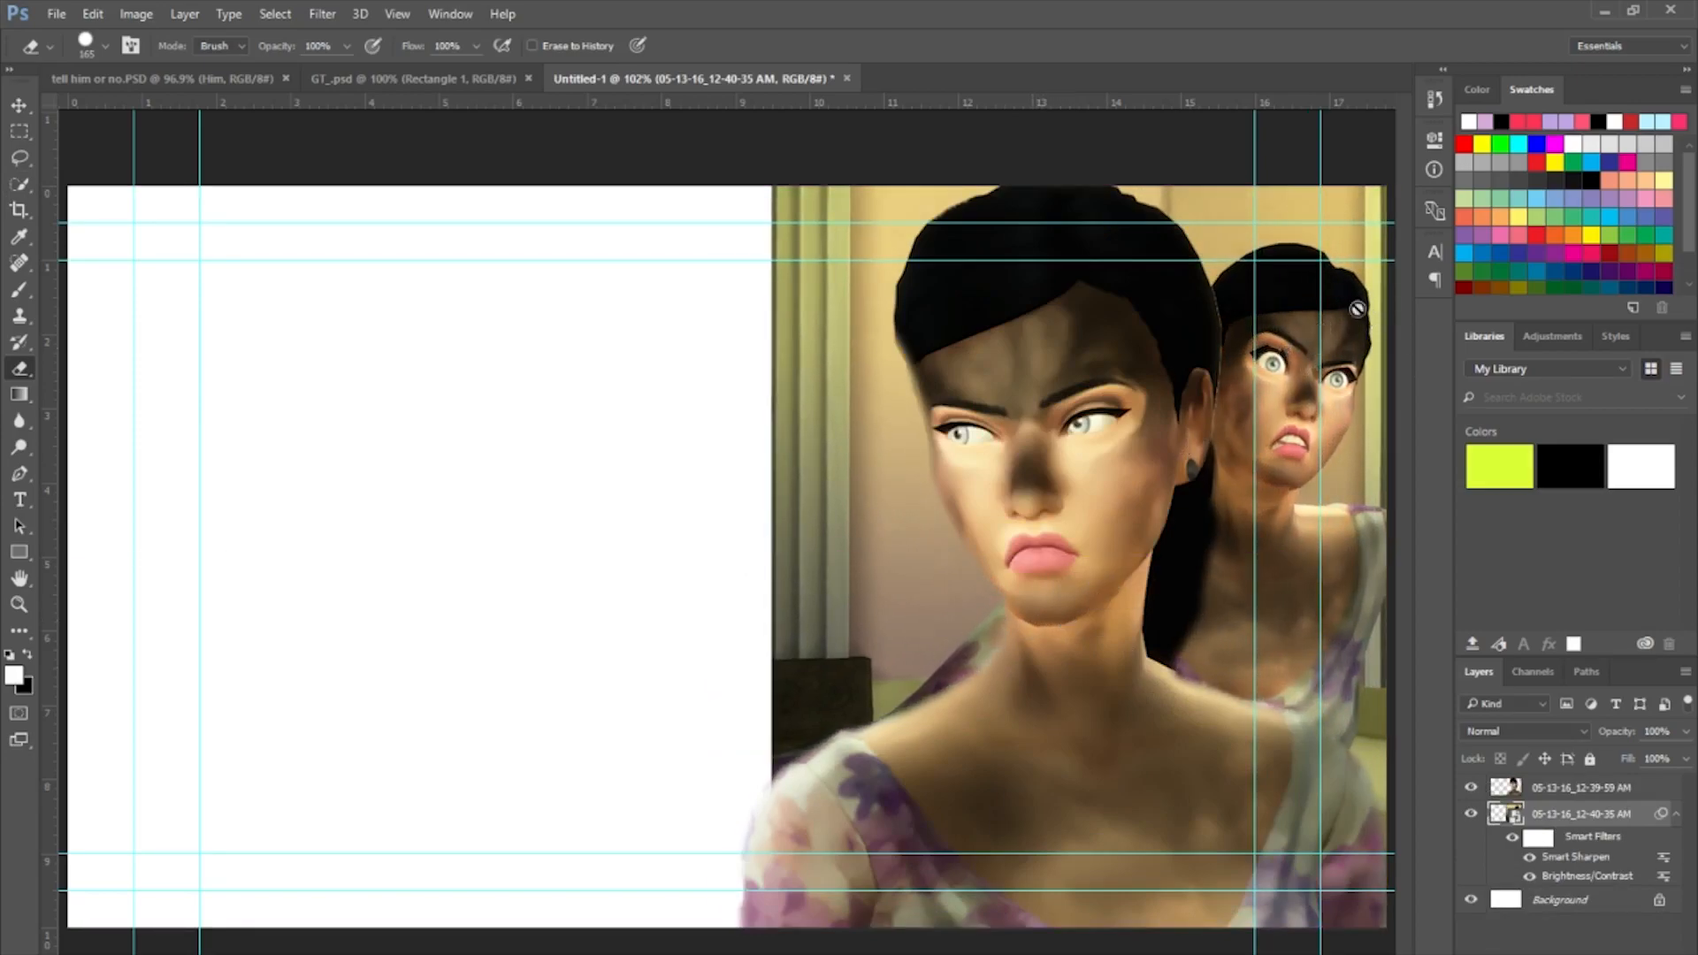
pyautogui.moveTo(1225, 529); pyautogui.dragTo(1231, 522)
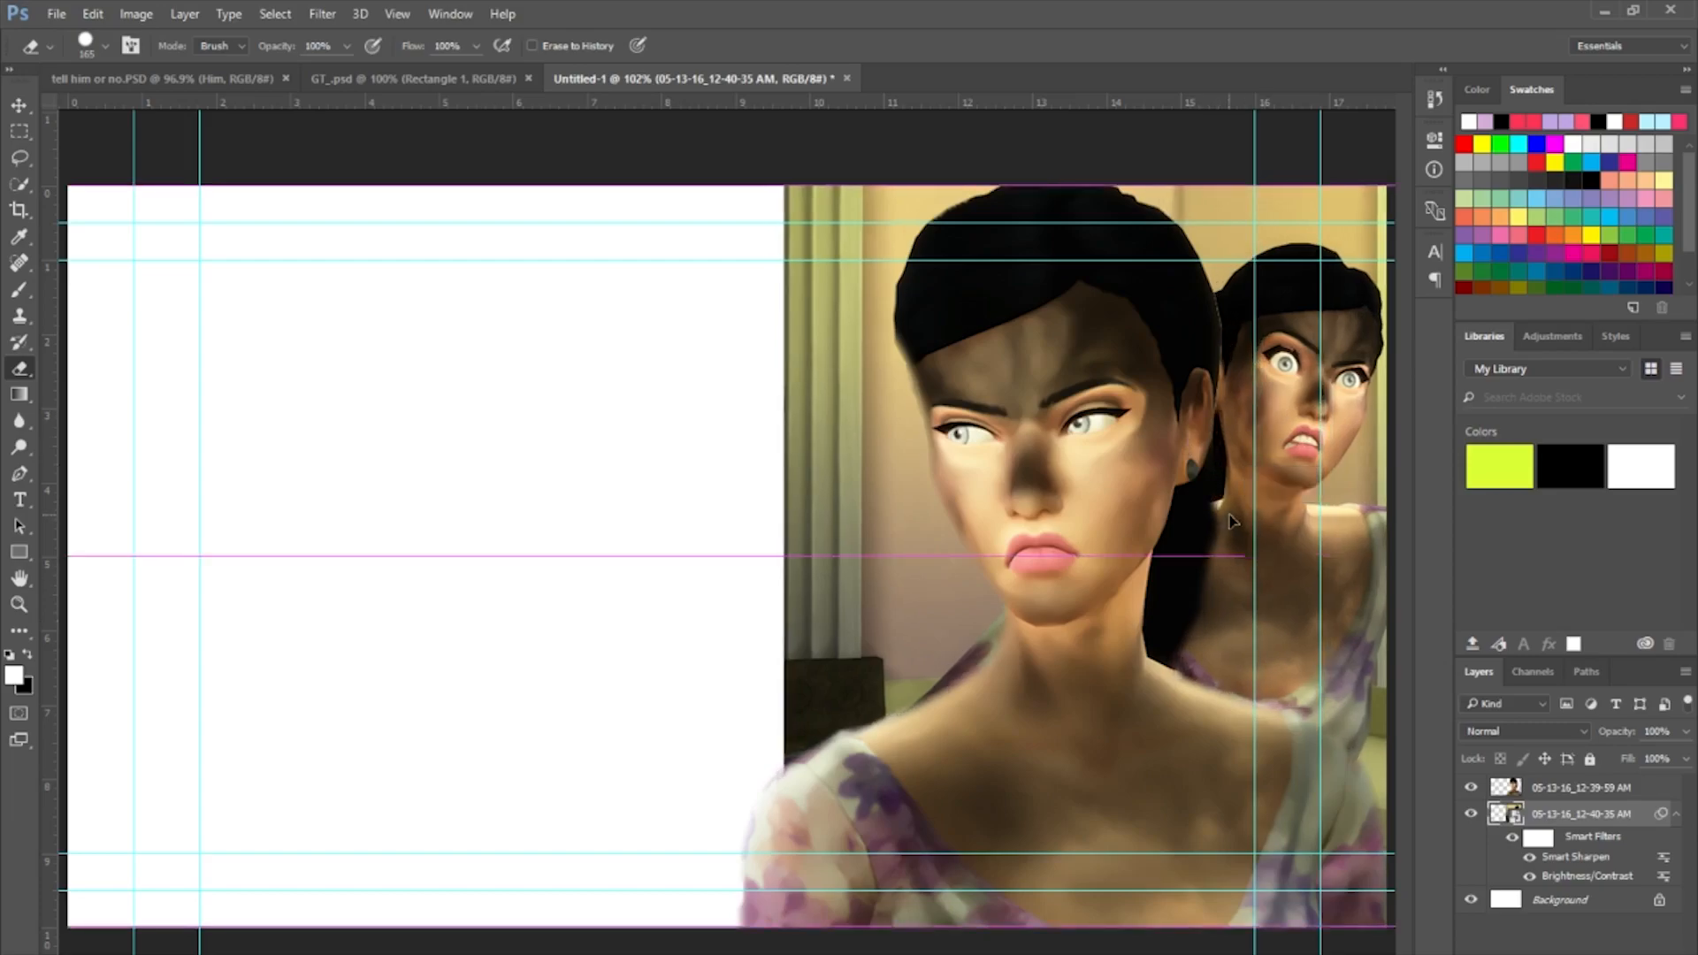
# Rasterize the 12-40-35 layer and add a layer mask from its transparency.
pyautogui.rightClick(1638, 816)
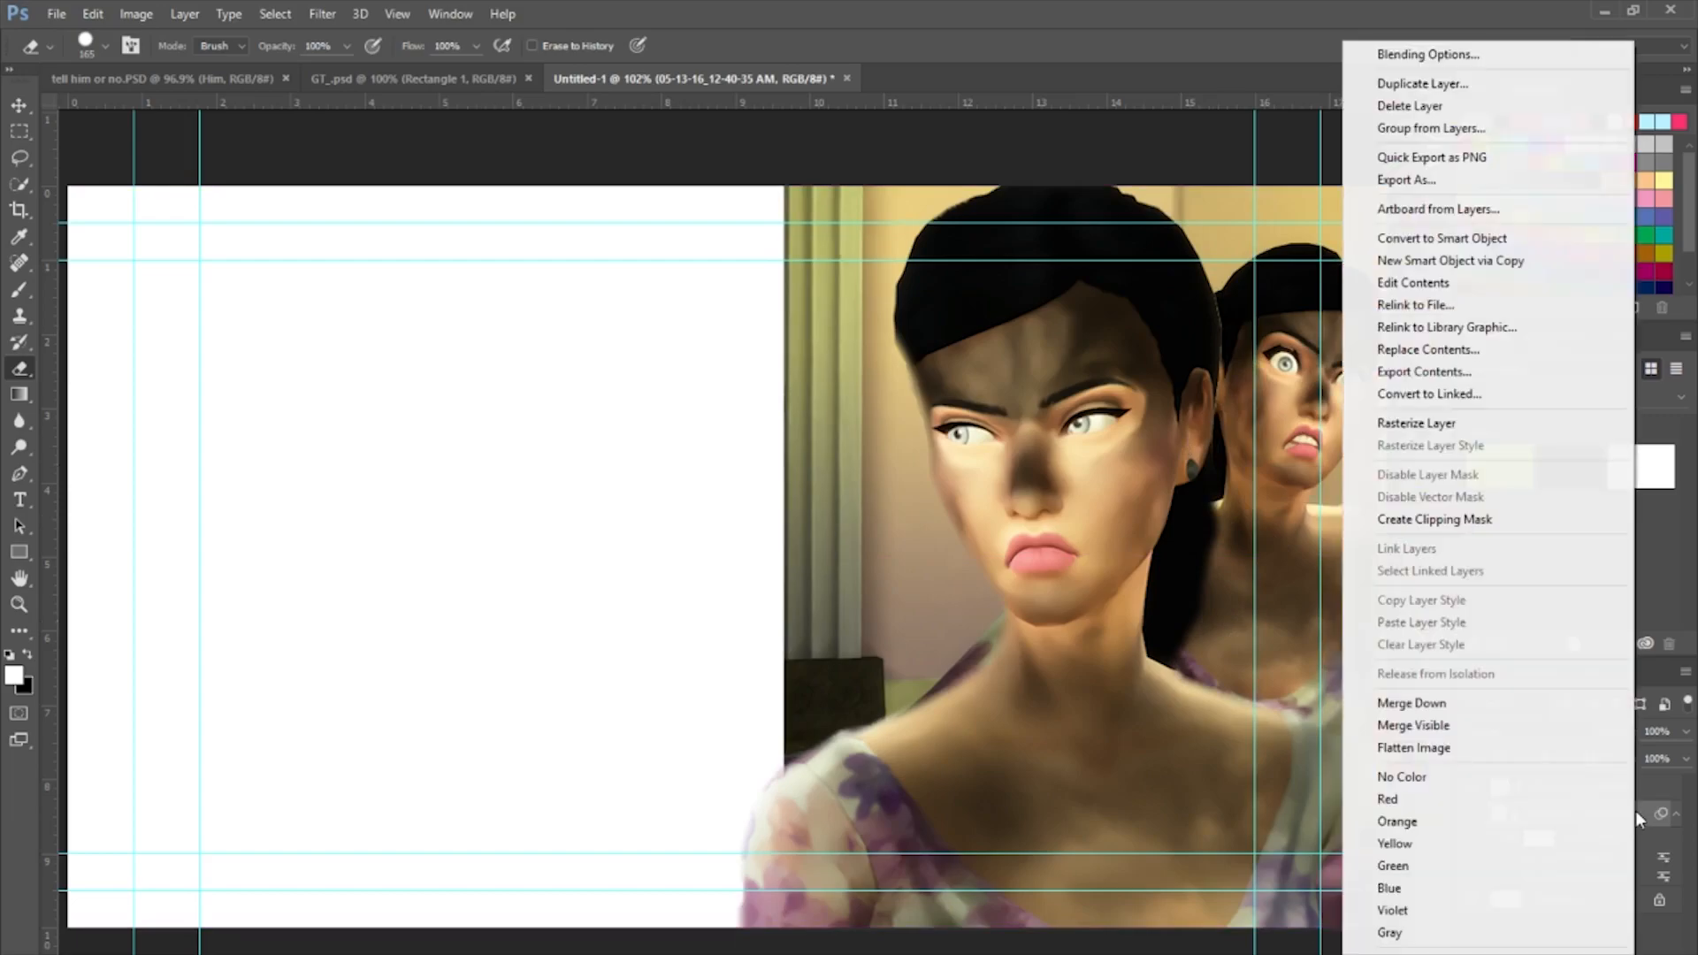
pyautogui.click(1462, 424)
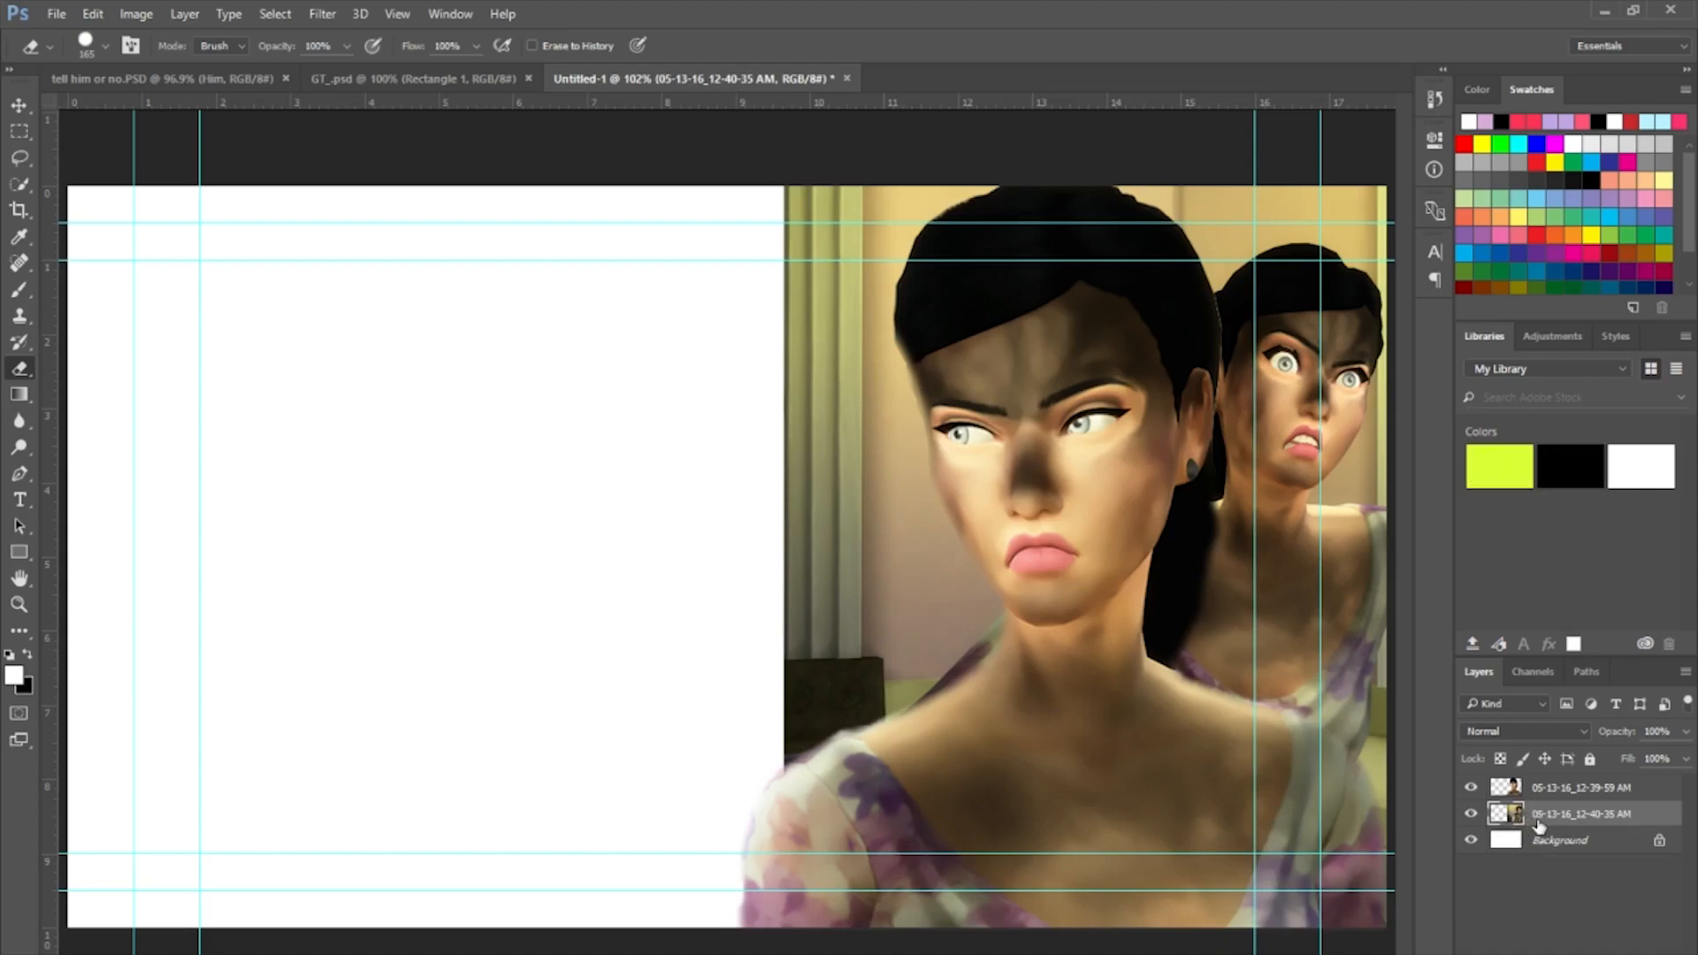
pyautogui.click(194, 18)
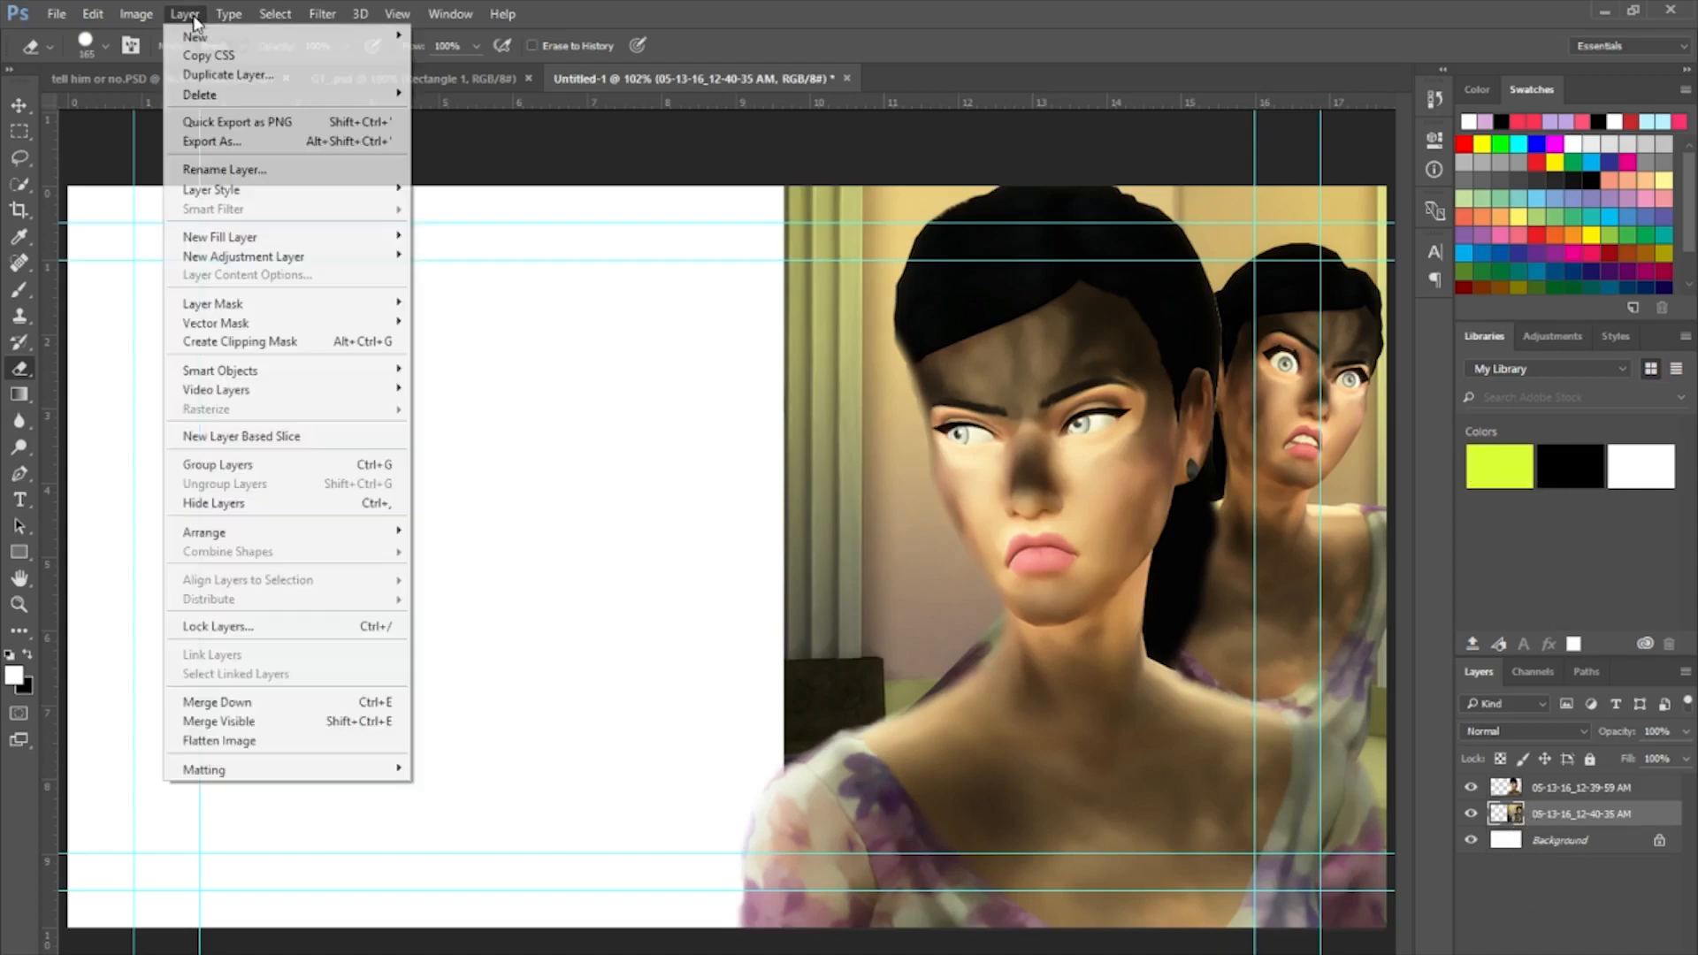
pyautogui.moveTo(324, 306)
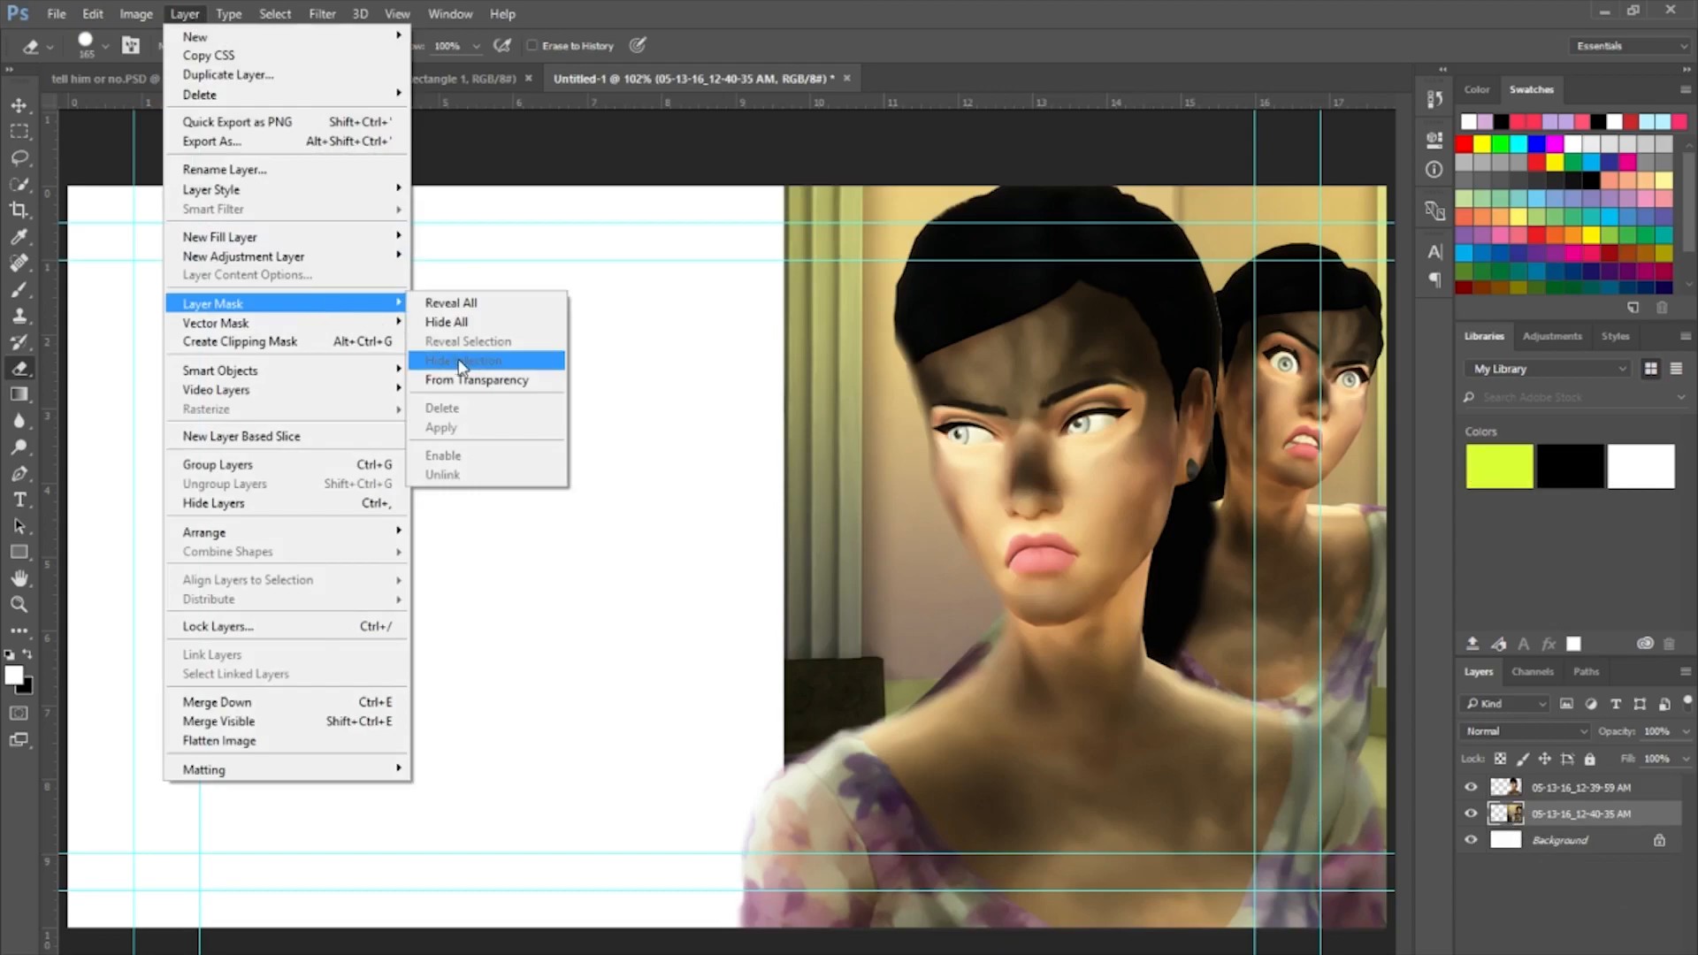
pyautogui.click(492, 380)
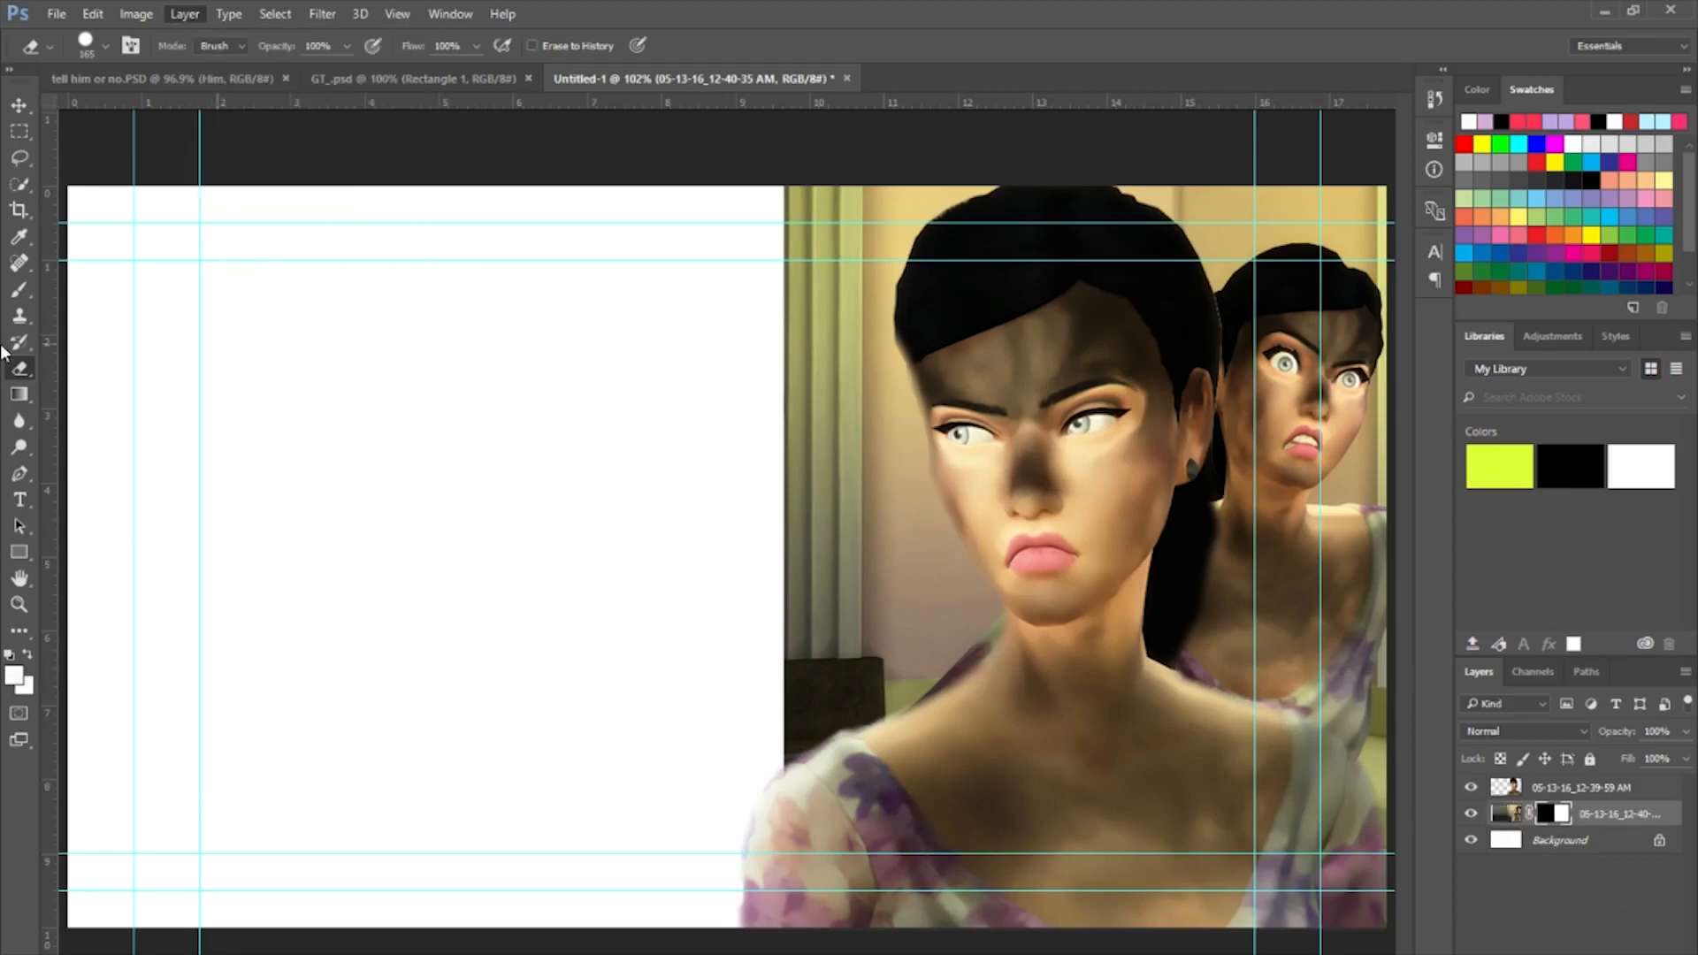
# Fade out the room background to the left of the front woman with gradients on the 12-40-35 layer's mask.
pyautogui.click(21, 398)
pyautogui.click(17, 397)
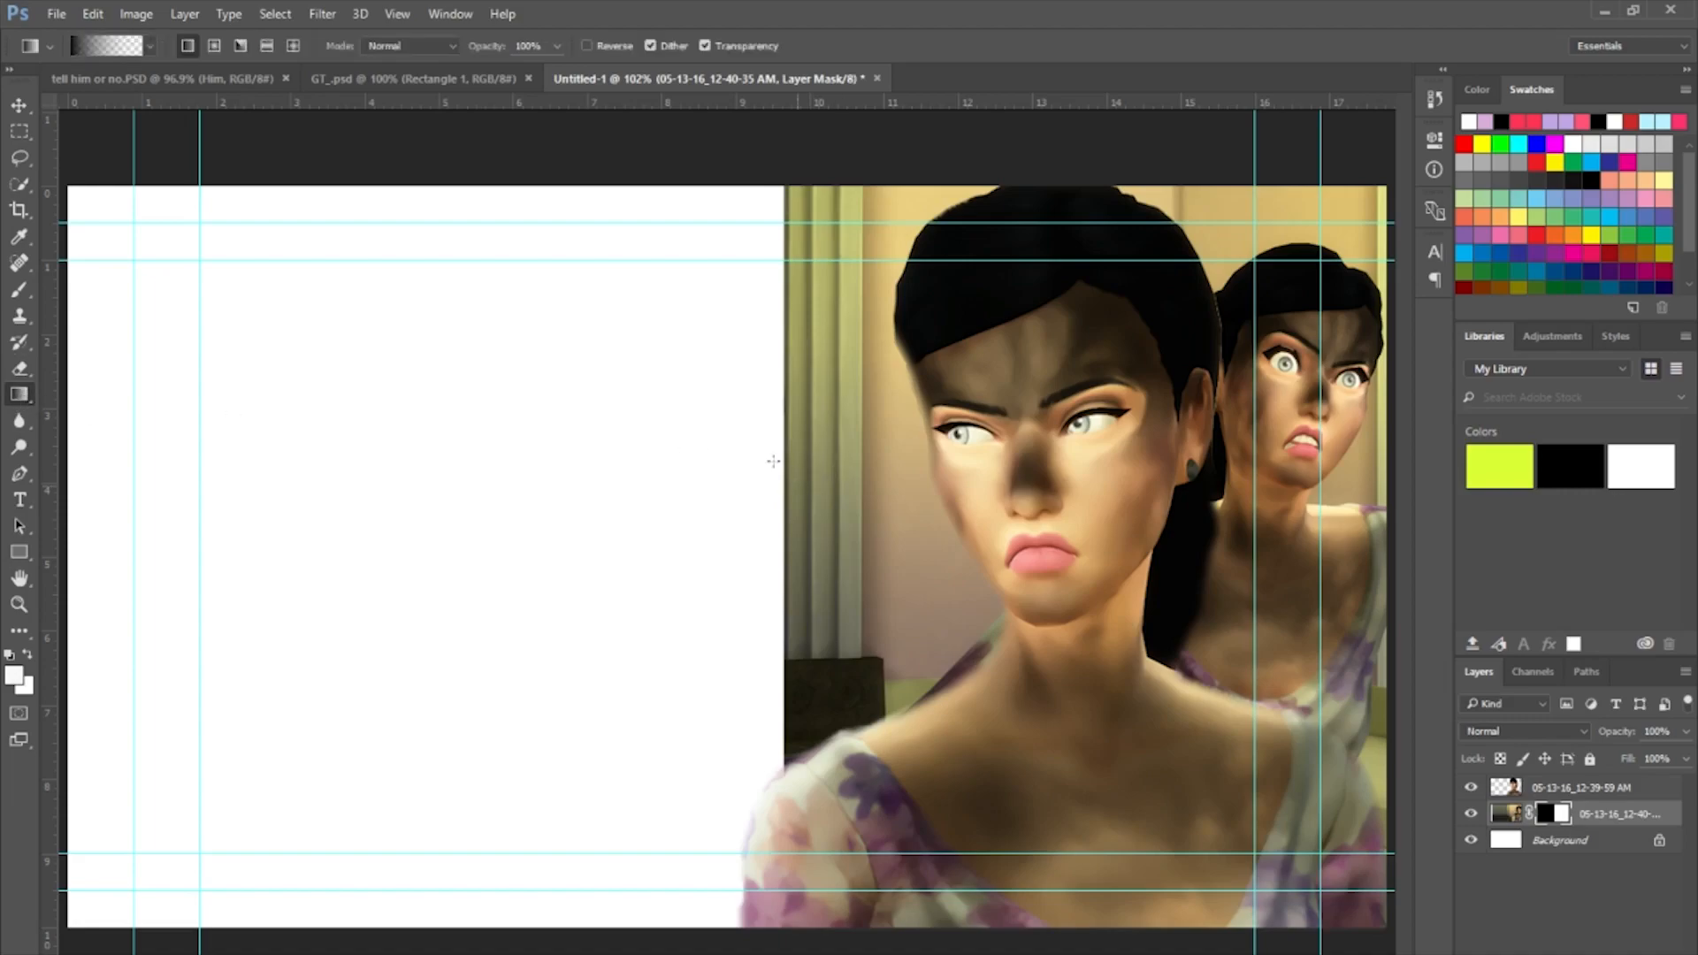
pyautogui.moveTo(924, 511); pyautogui.dragTo(1117, 518)
pyautogui.moveTo(919, 536); pyautogui.dragTo(1194, 516)
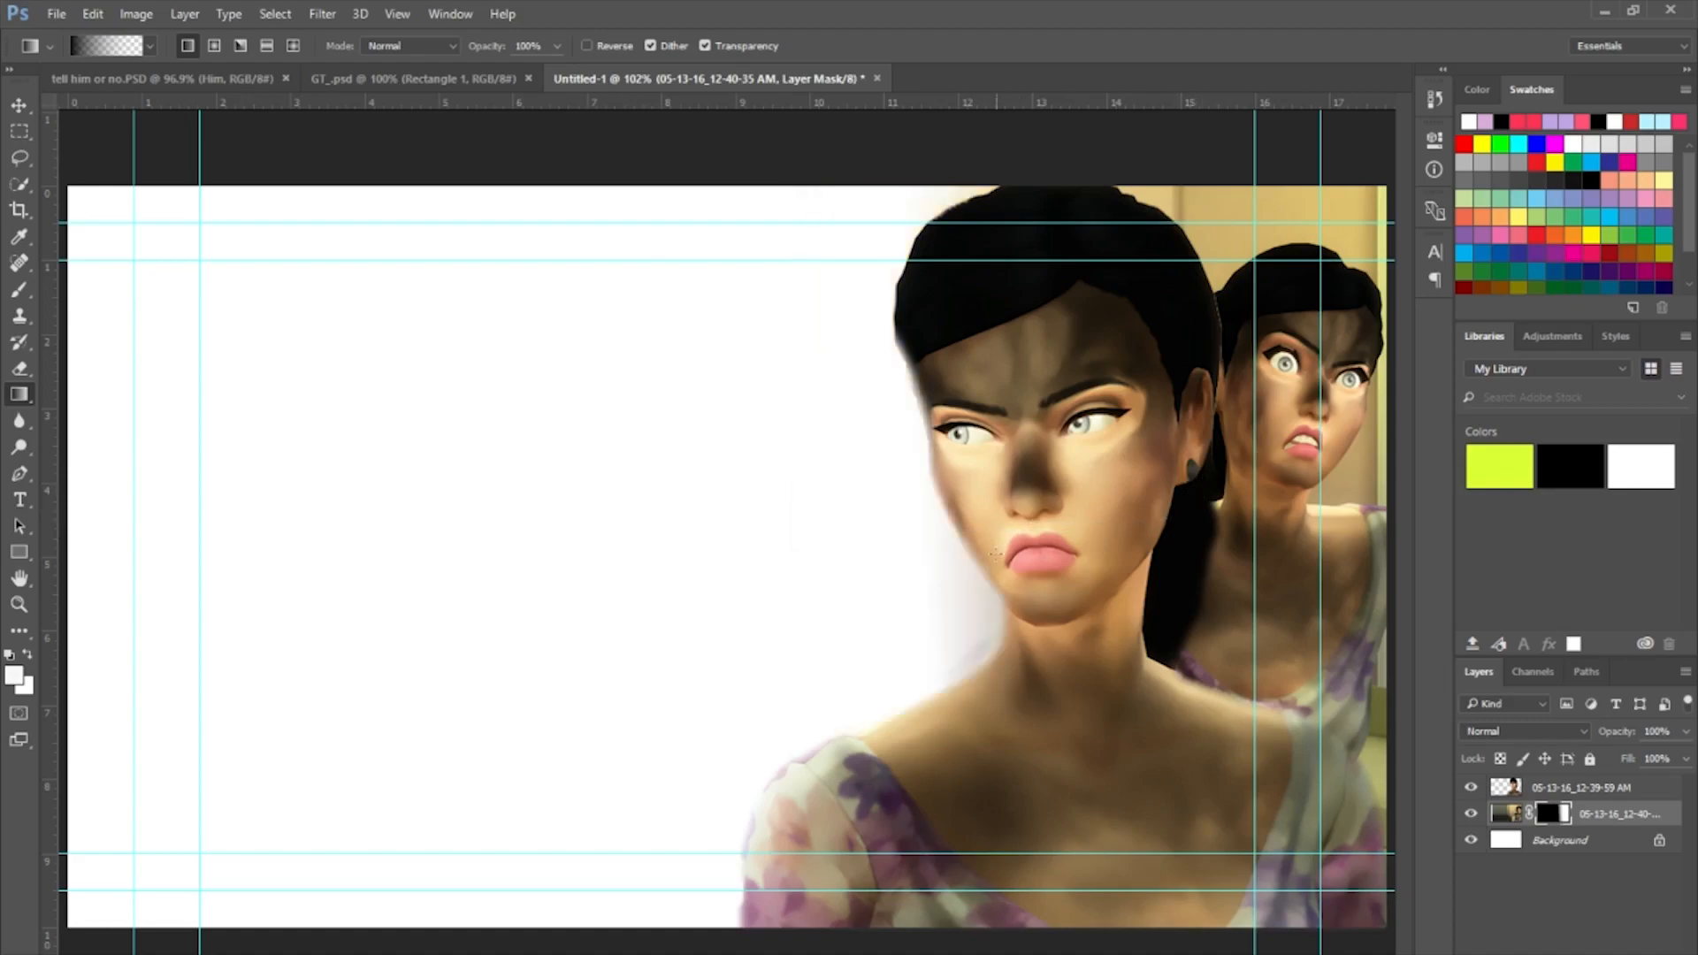
pyautogui.moveTo(1072, 520); pyautogui.dragTo(1071, 520)
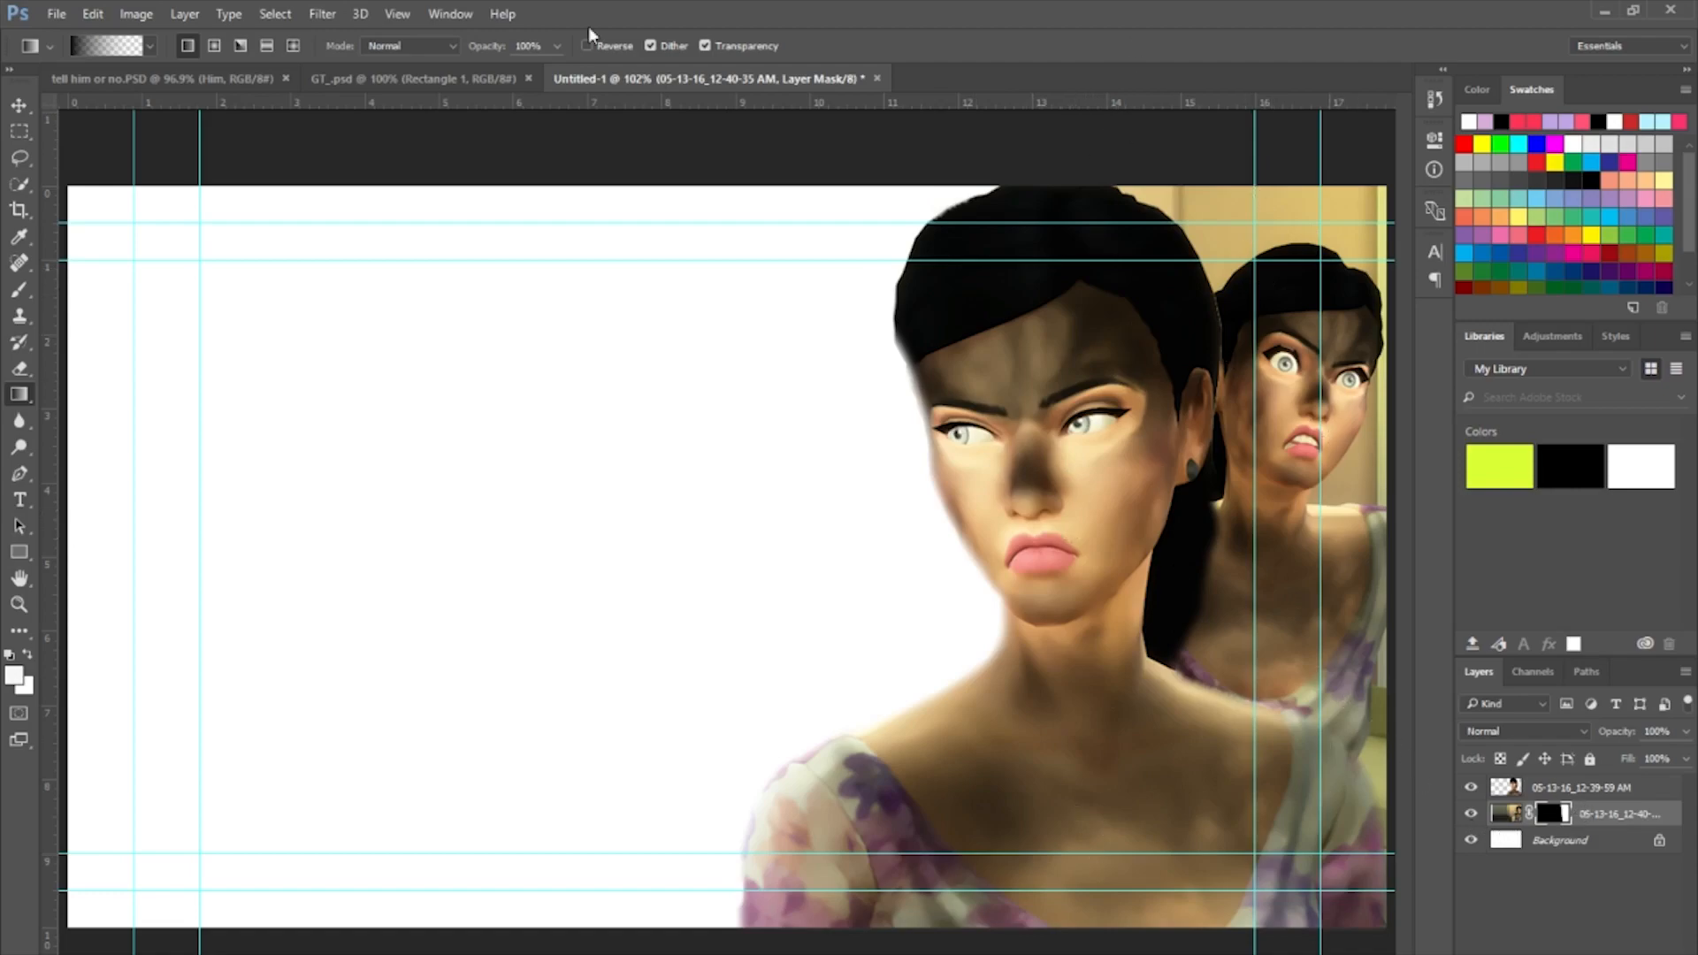
# Try to brighten the masked 12-40-35 layer using Brightness/Contrast with brightness 37.
pyautogui.click(136, 13)
pyautogui.moveTo(213, 65)
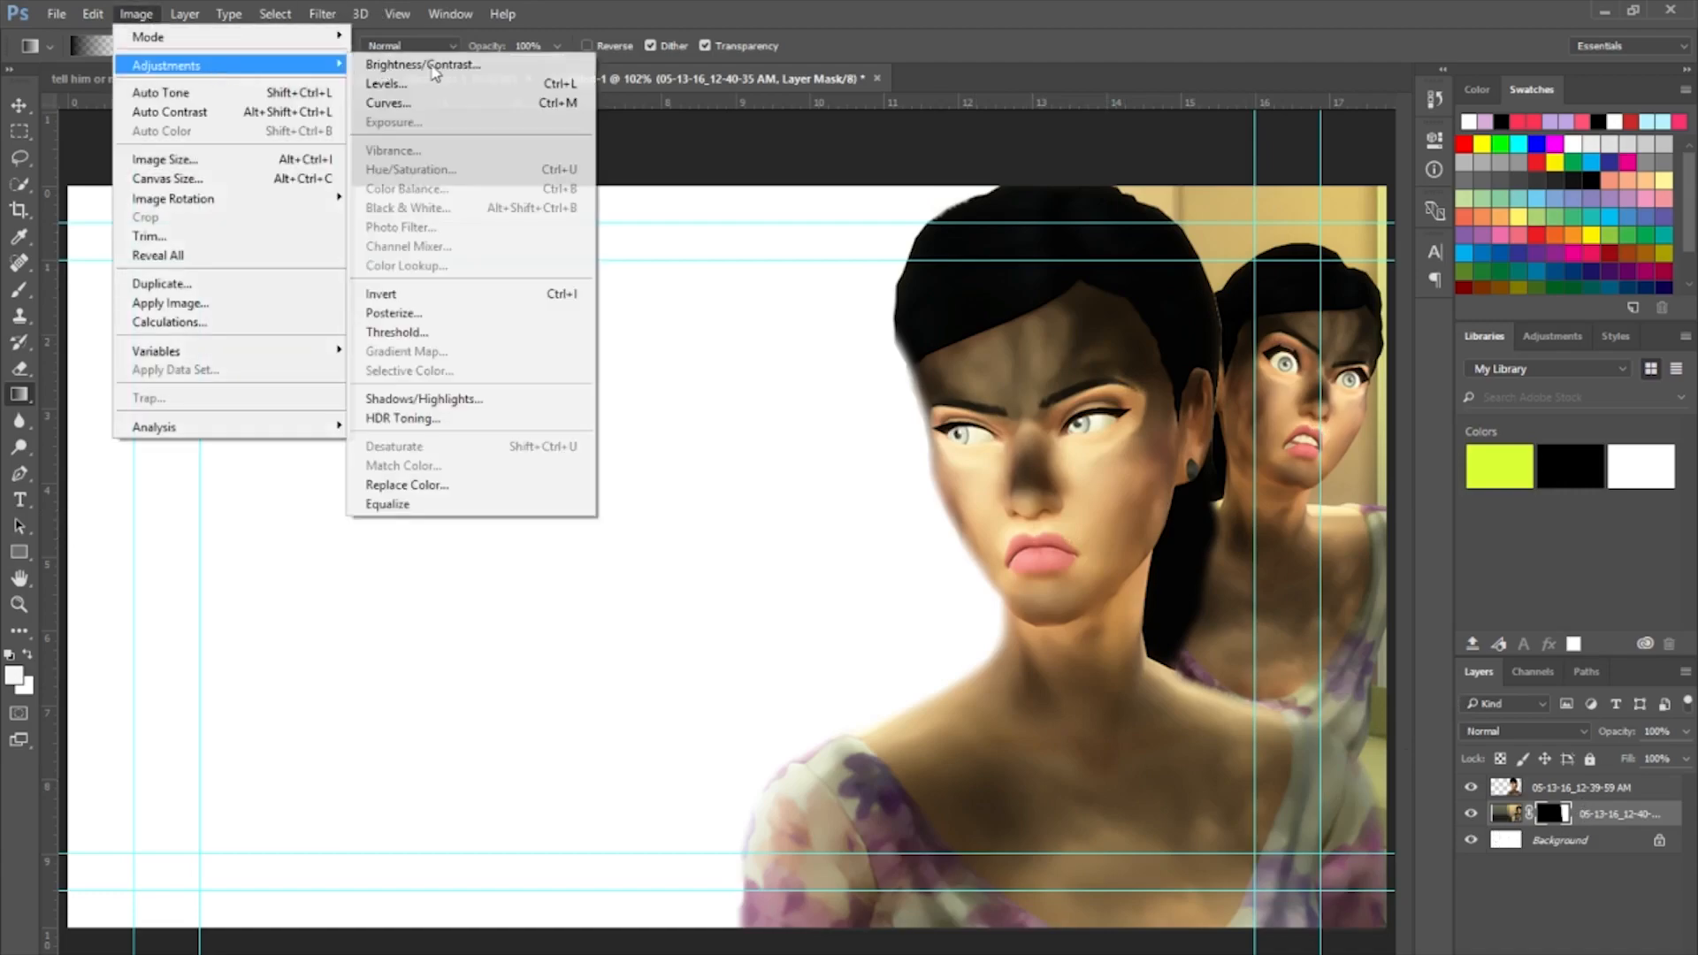
pyautogui.click(445, 67)
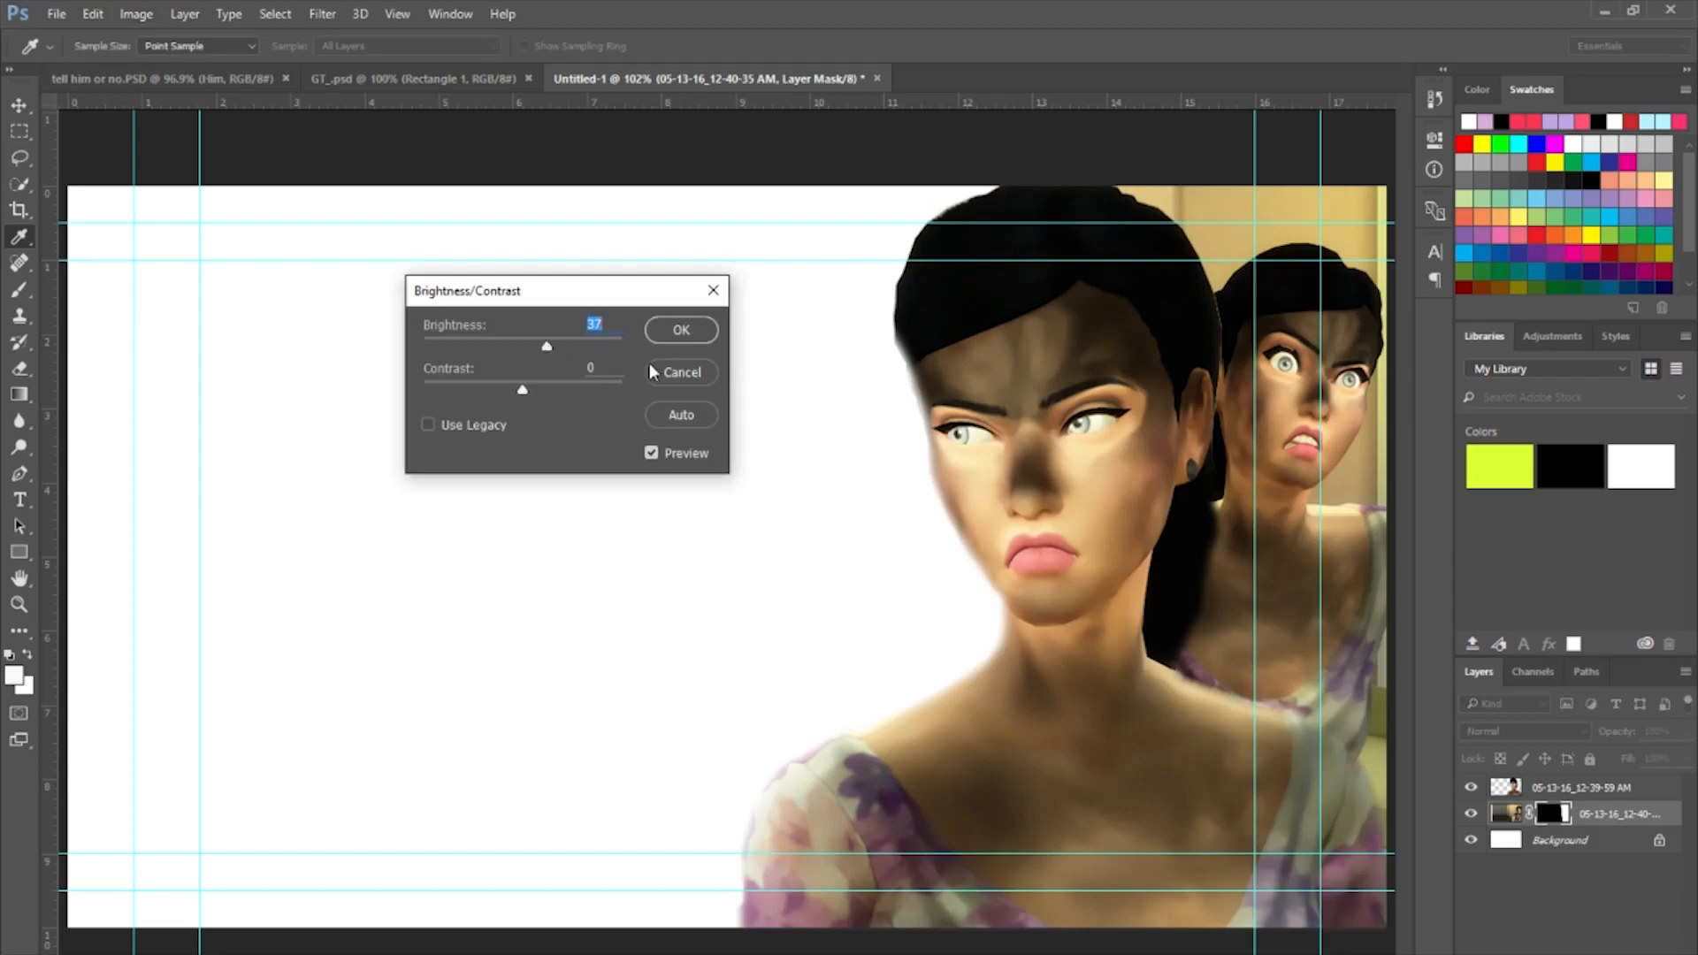
pyautogui.press('Return')
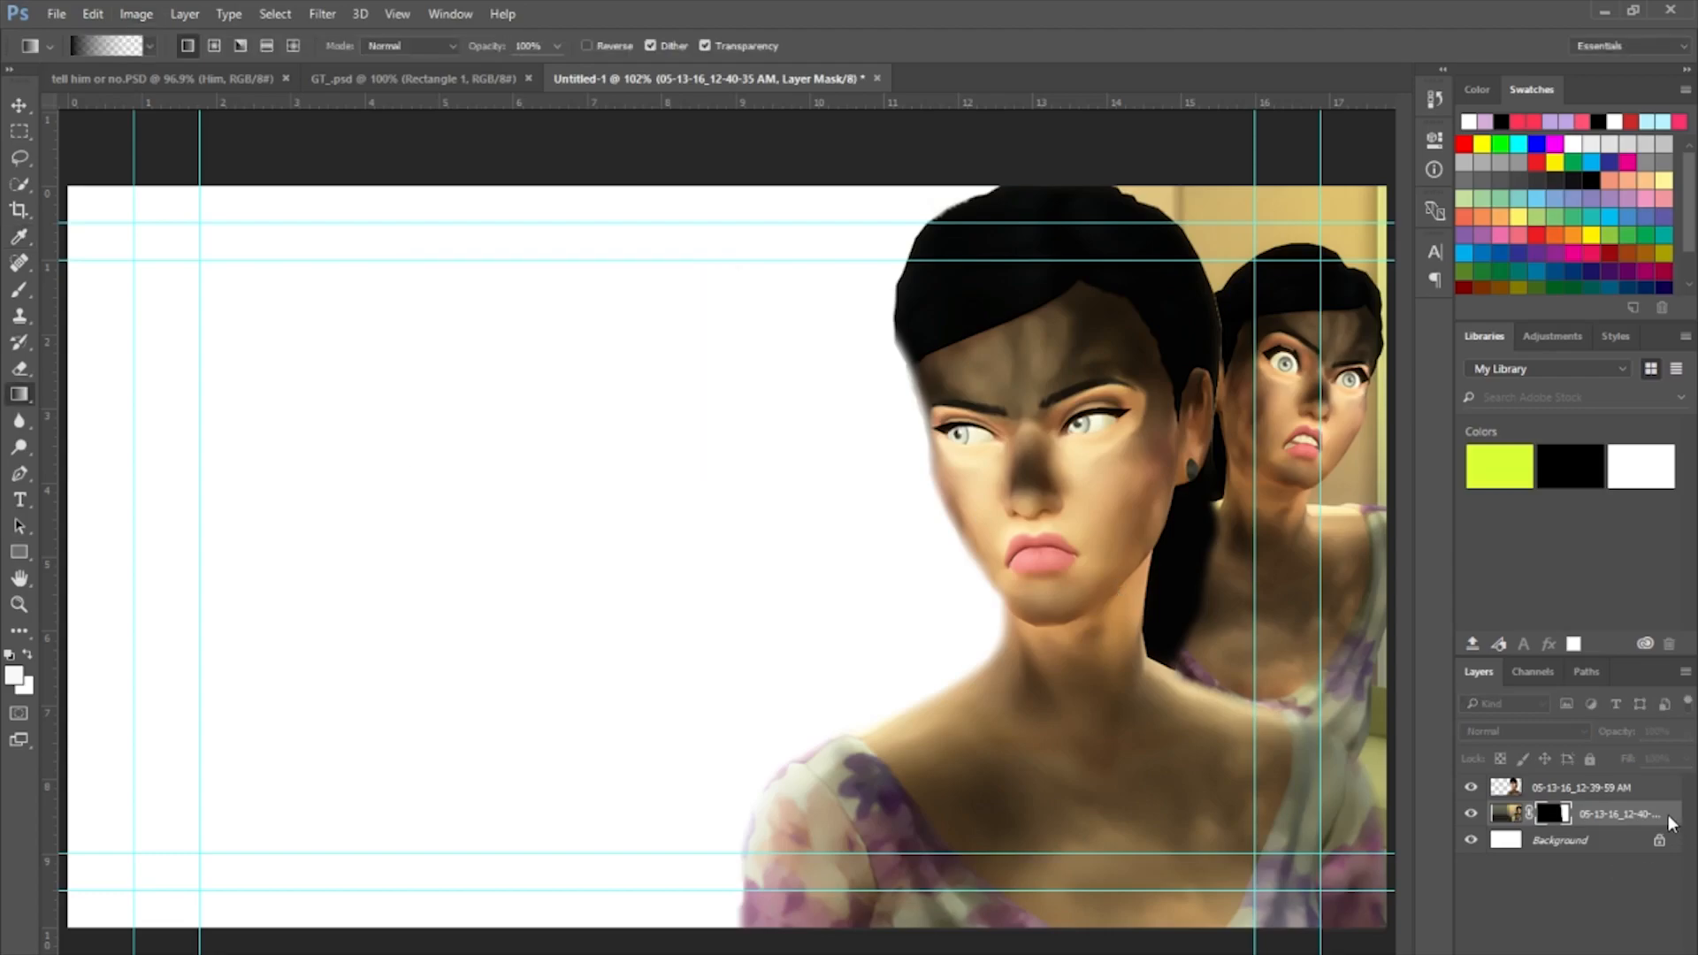
# Convert the masked 12-40-35 layer to a smart object and brighten it with Brightness/Contrast.
pyautogui.rightClick(1668, 815)
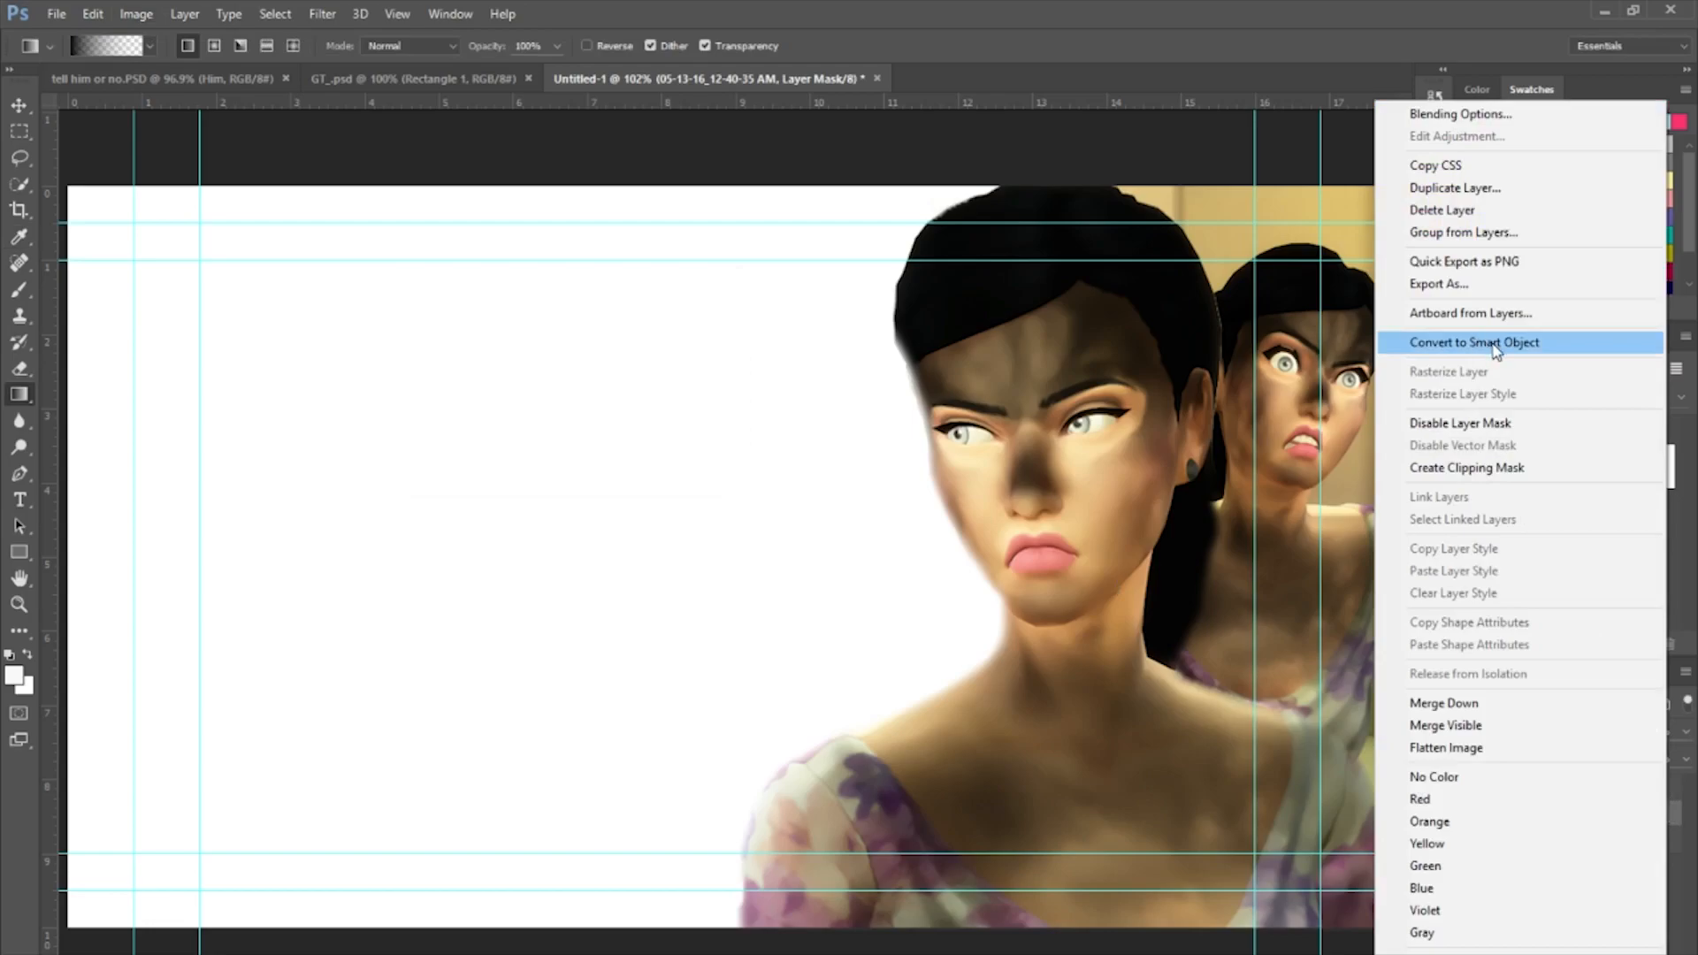
pyautogui.click(1494, 346)
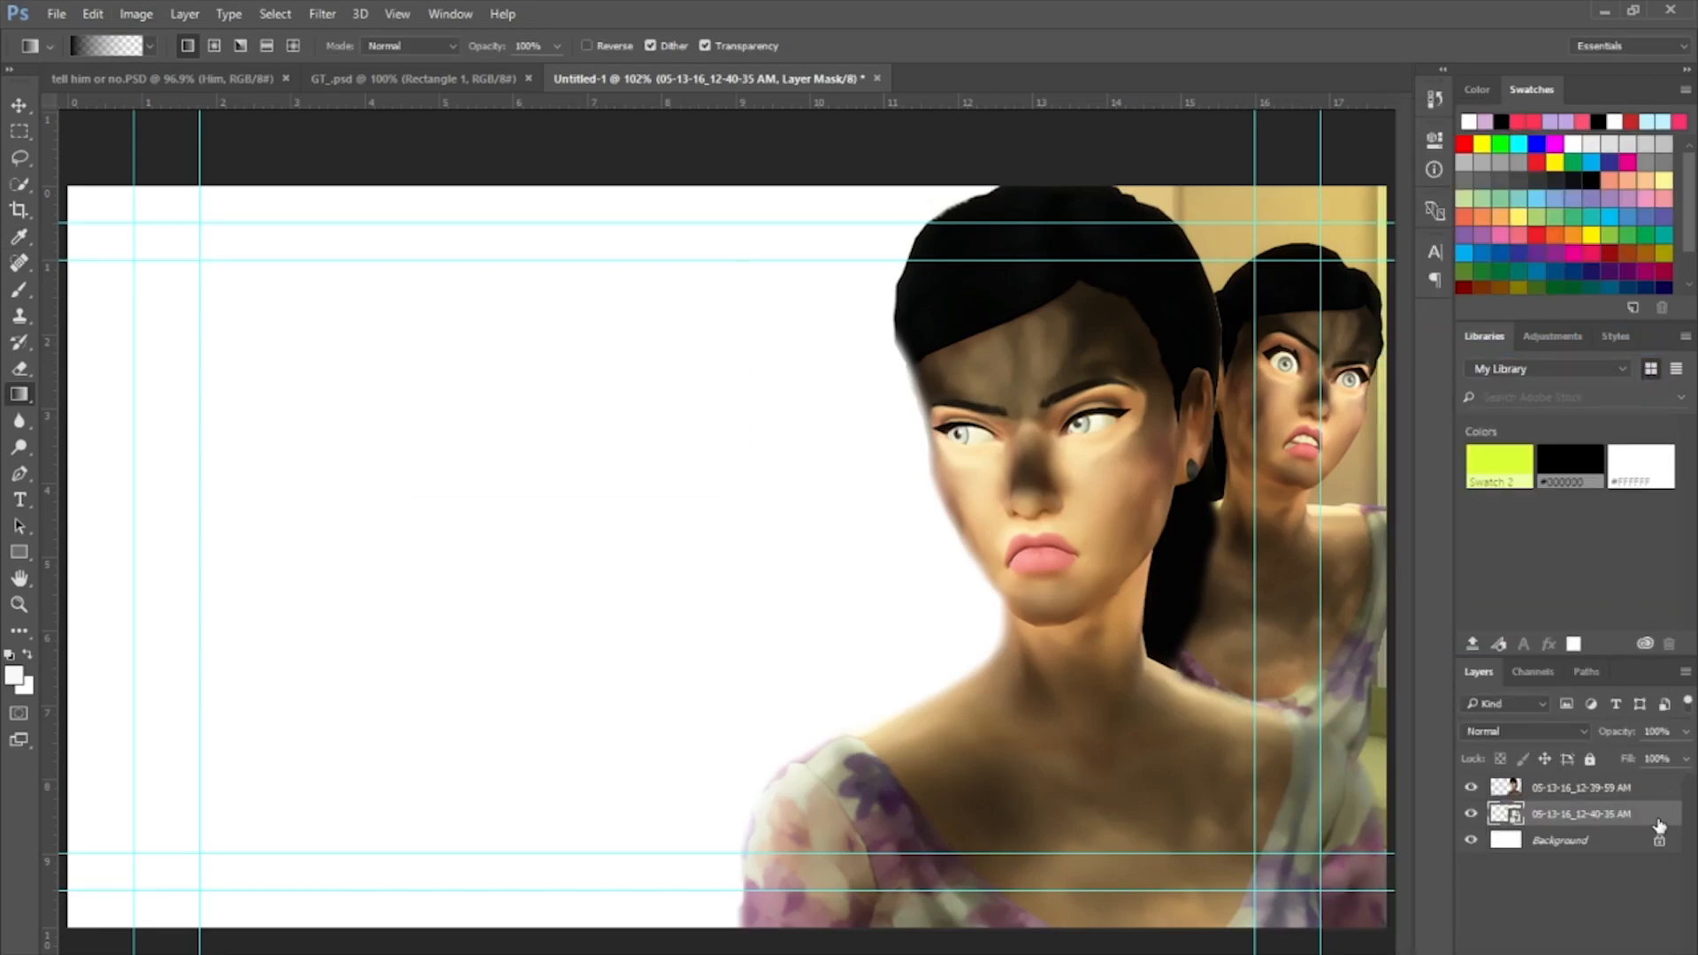
pyautogui.click(137, 14)
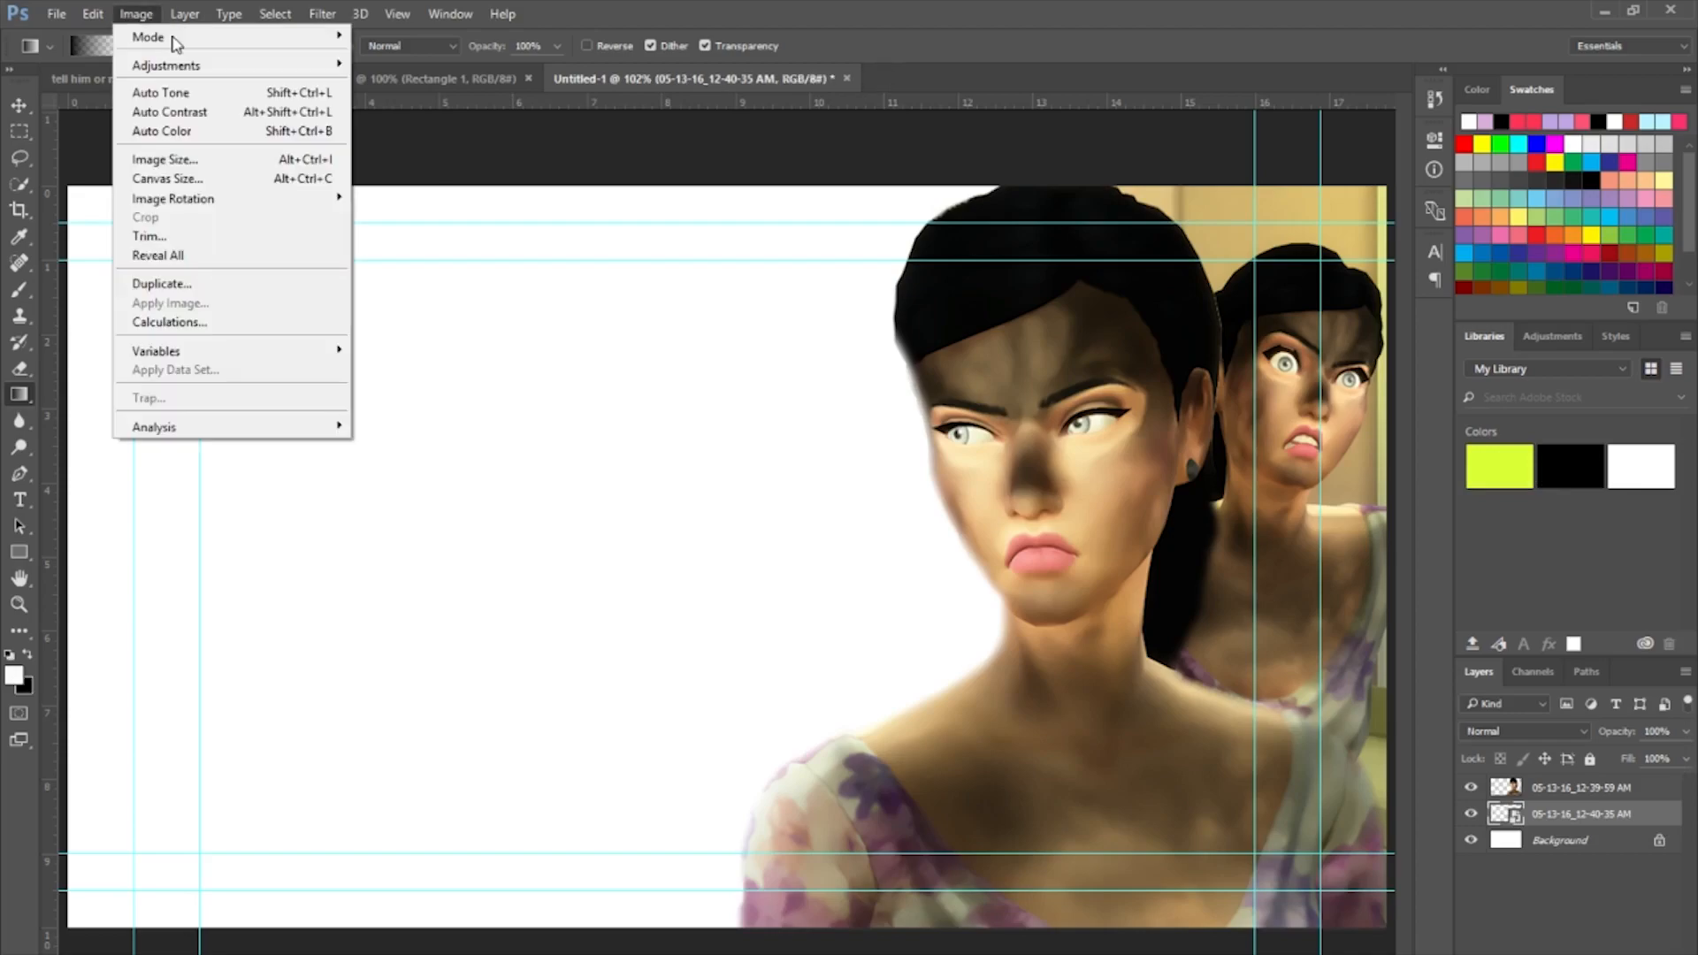
pyautogui.moveTo(216, 65)
pyautogui.click(416, 61)
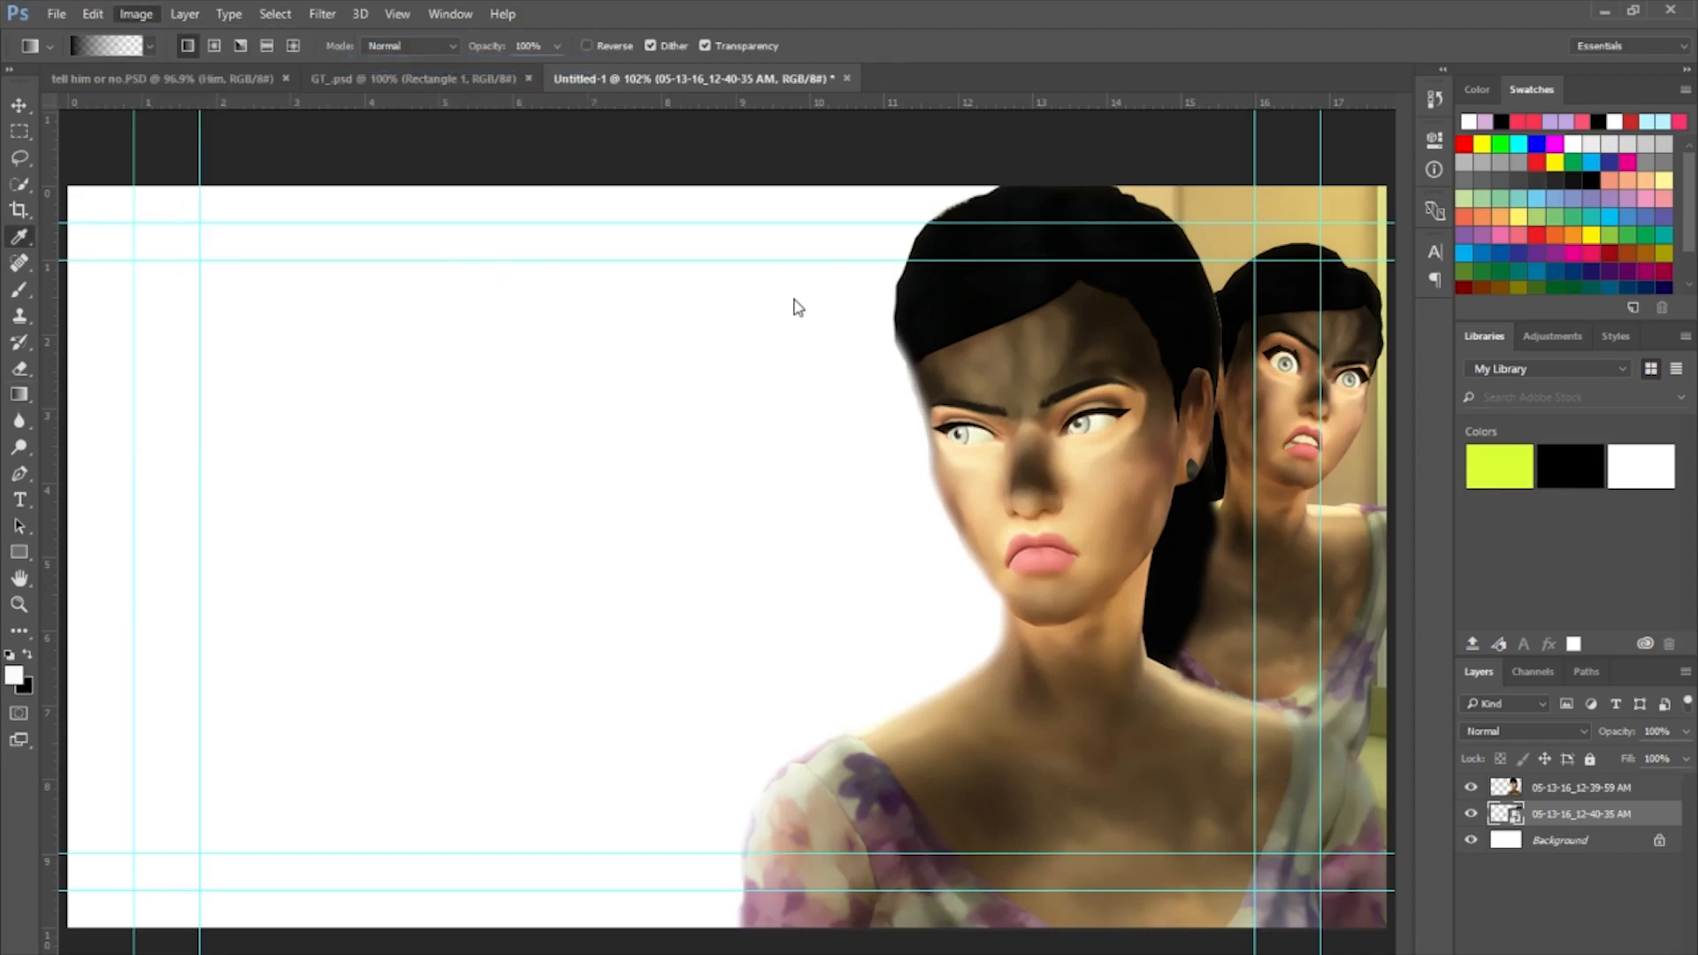
pyautogui.click(744, 375)
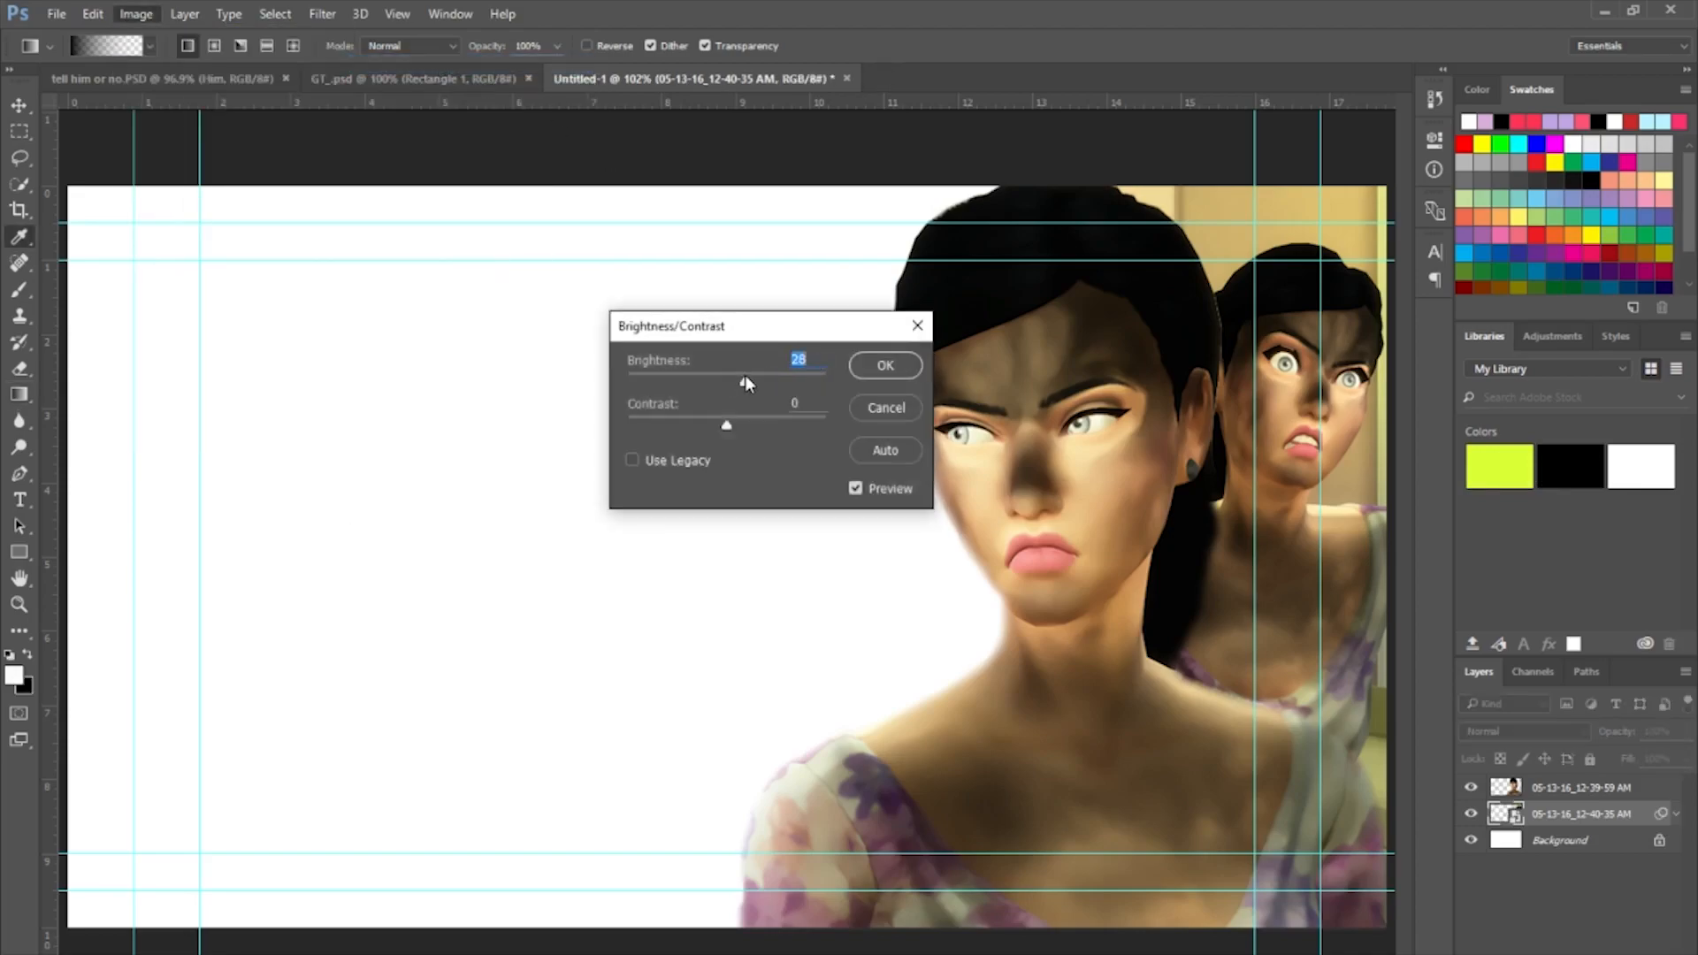
pyautogui.click(874, 369)
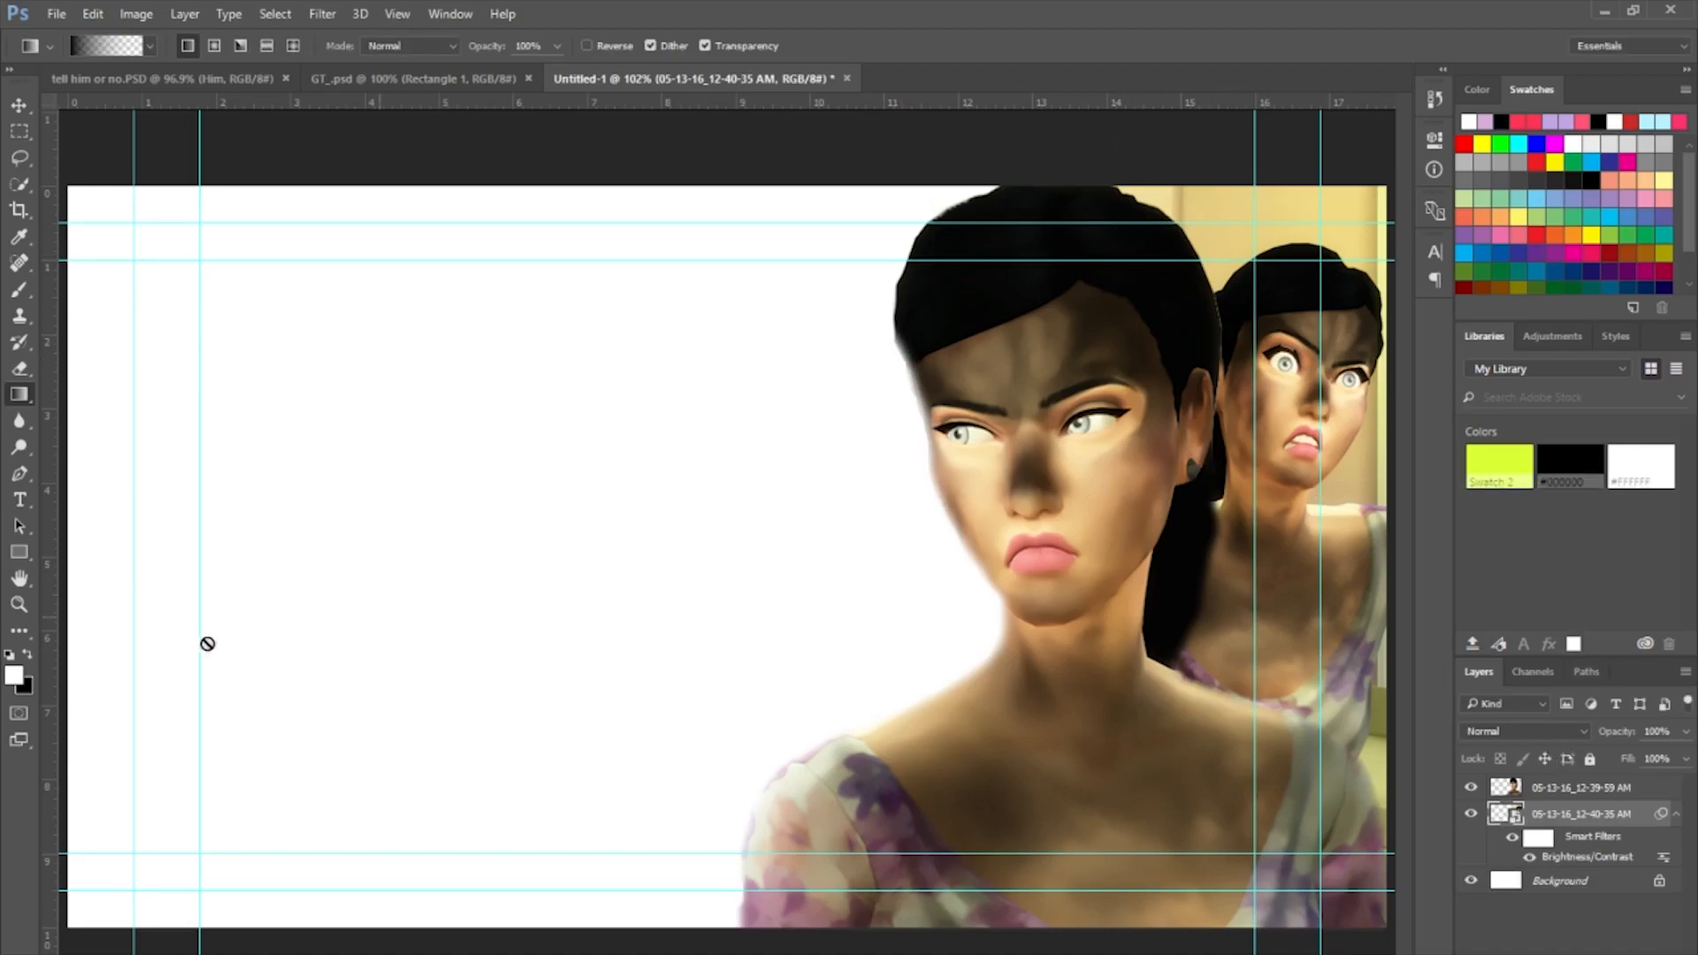
# Switch to File Explorer and look through the Sims 4 Screenshots folder for another shot to use, previewing several images.
pyautogui.hotkey('alt', 'Tab')
pyautogui.scroll(4, 463, 600)
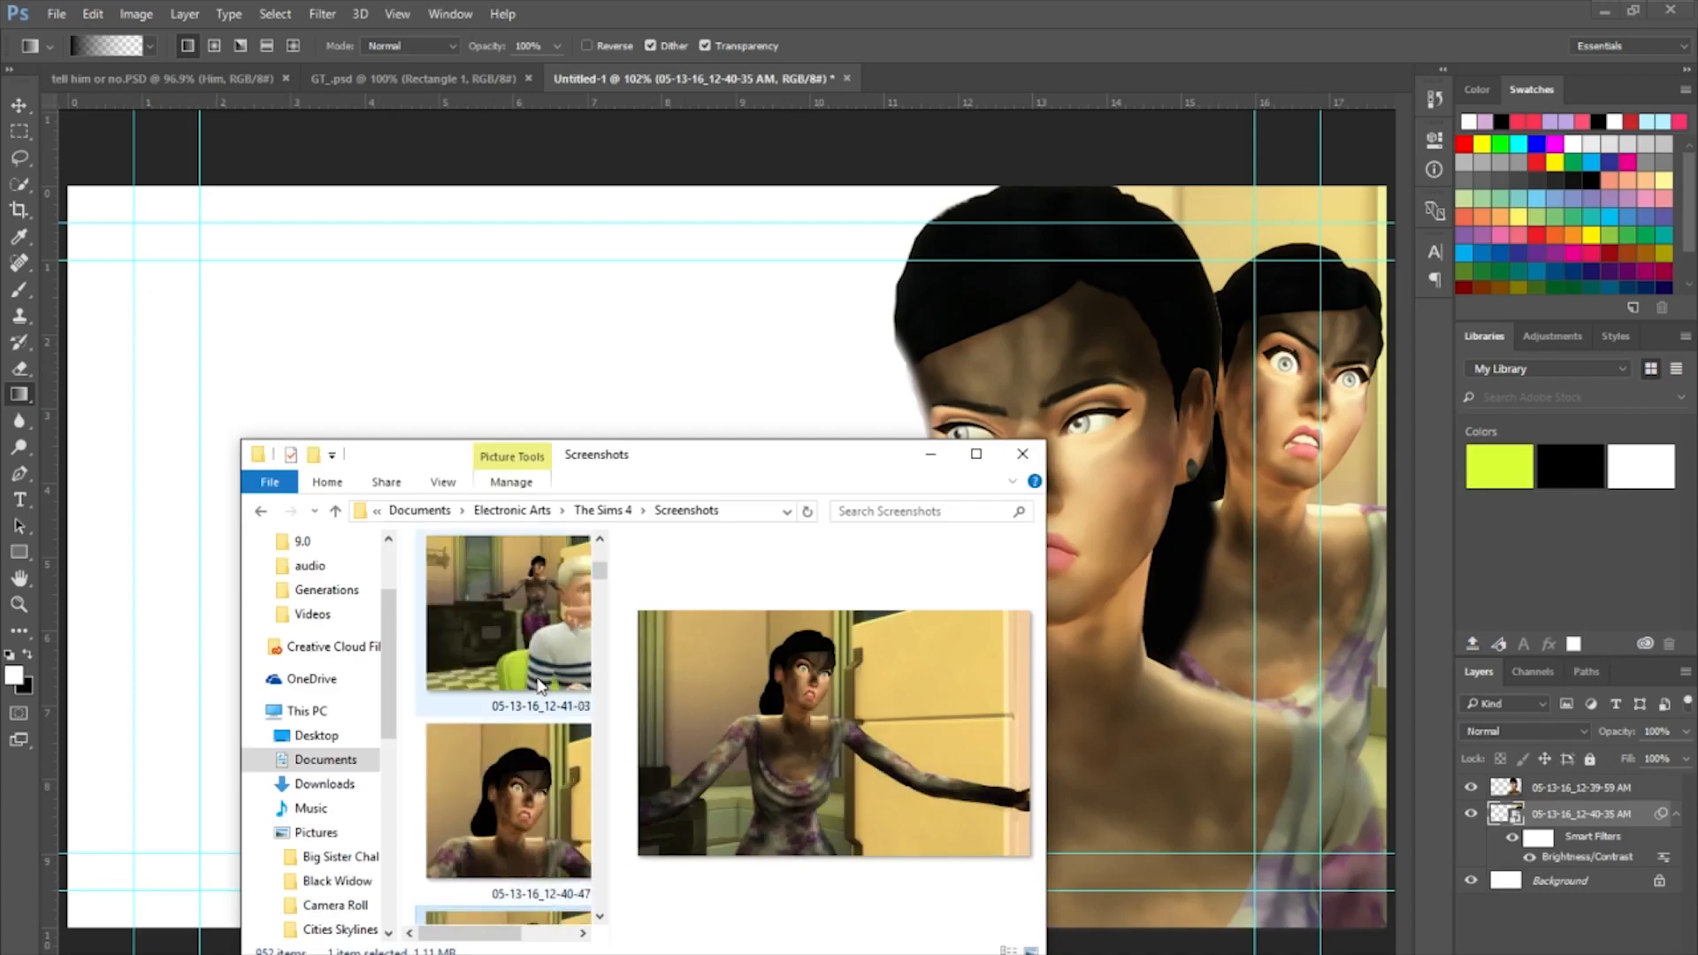
pyautogui.scroll(-3, 540, 708)
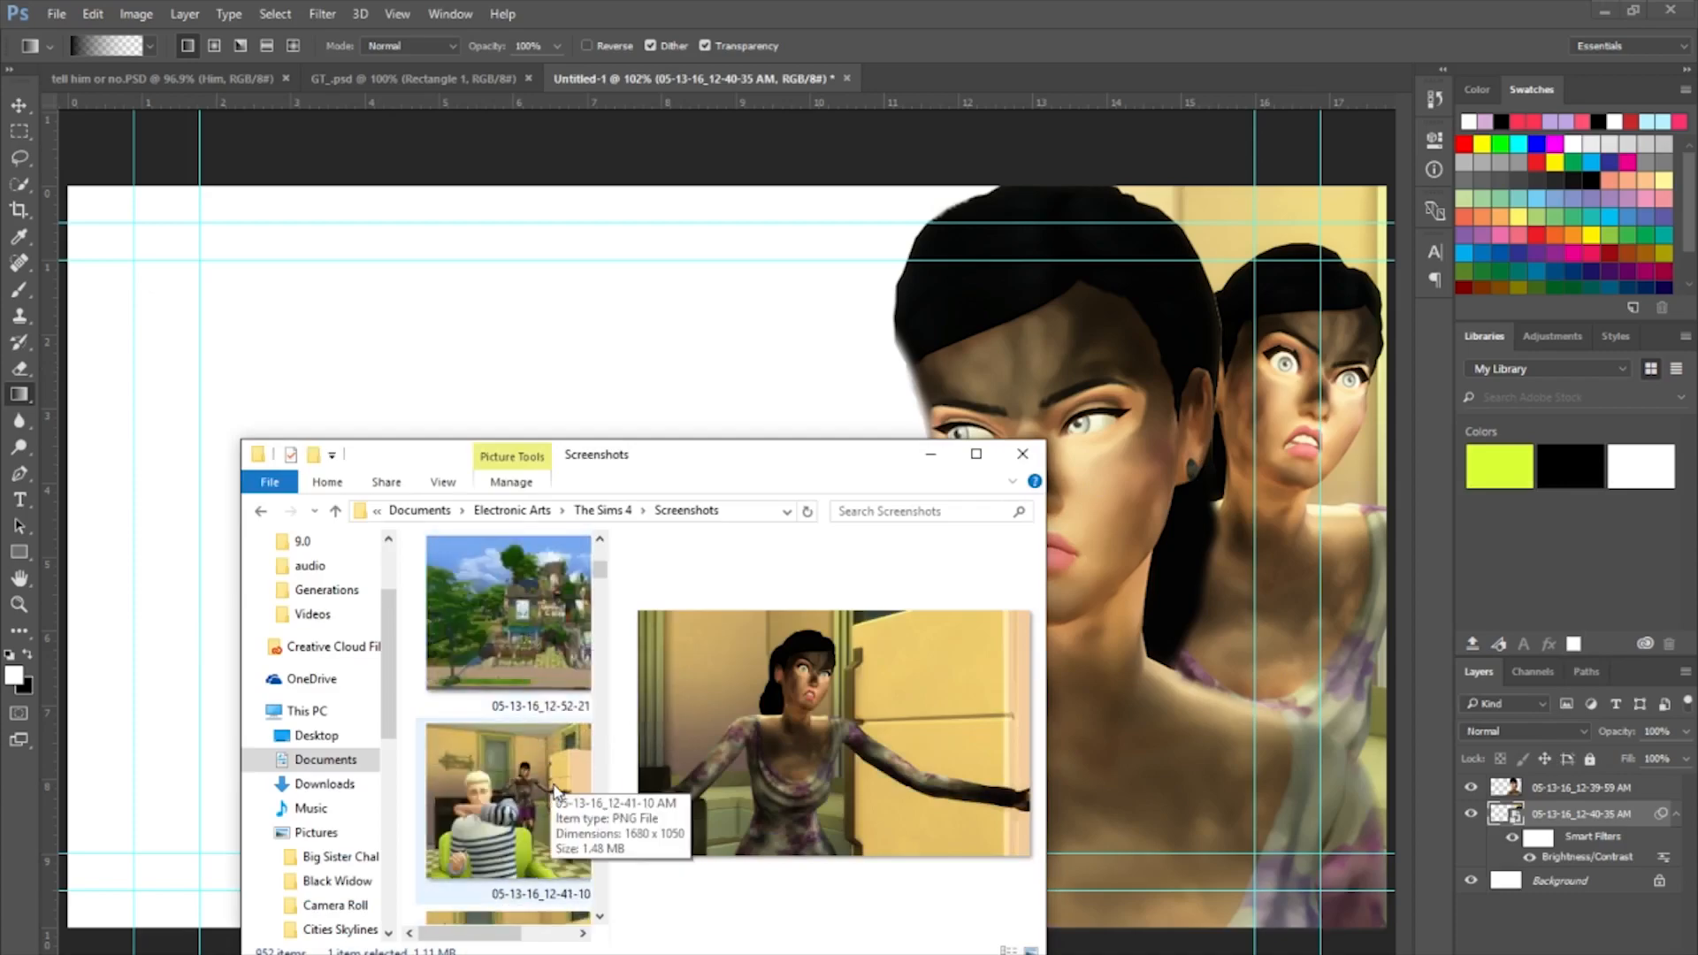
pyautogui.scroll(-2, 563, 770)
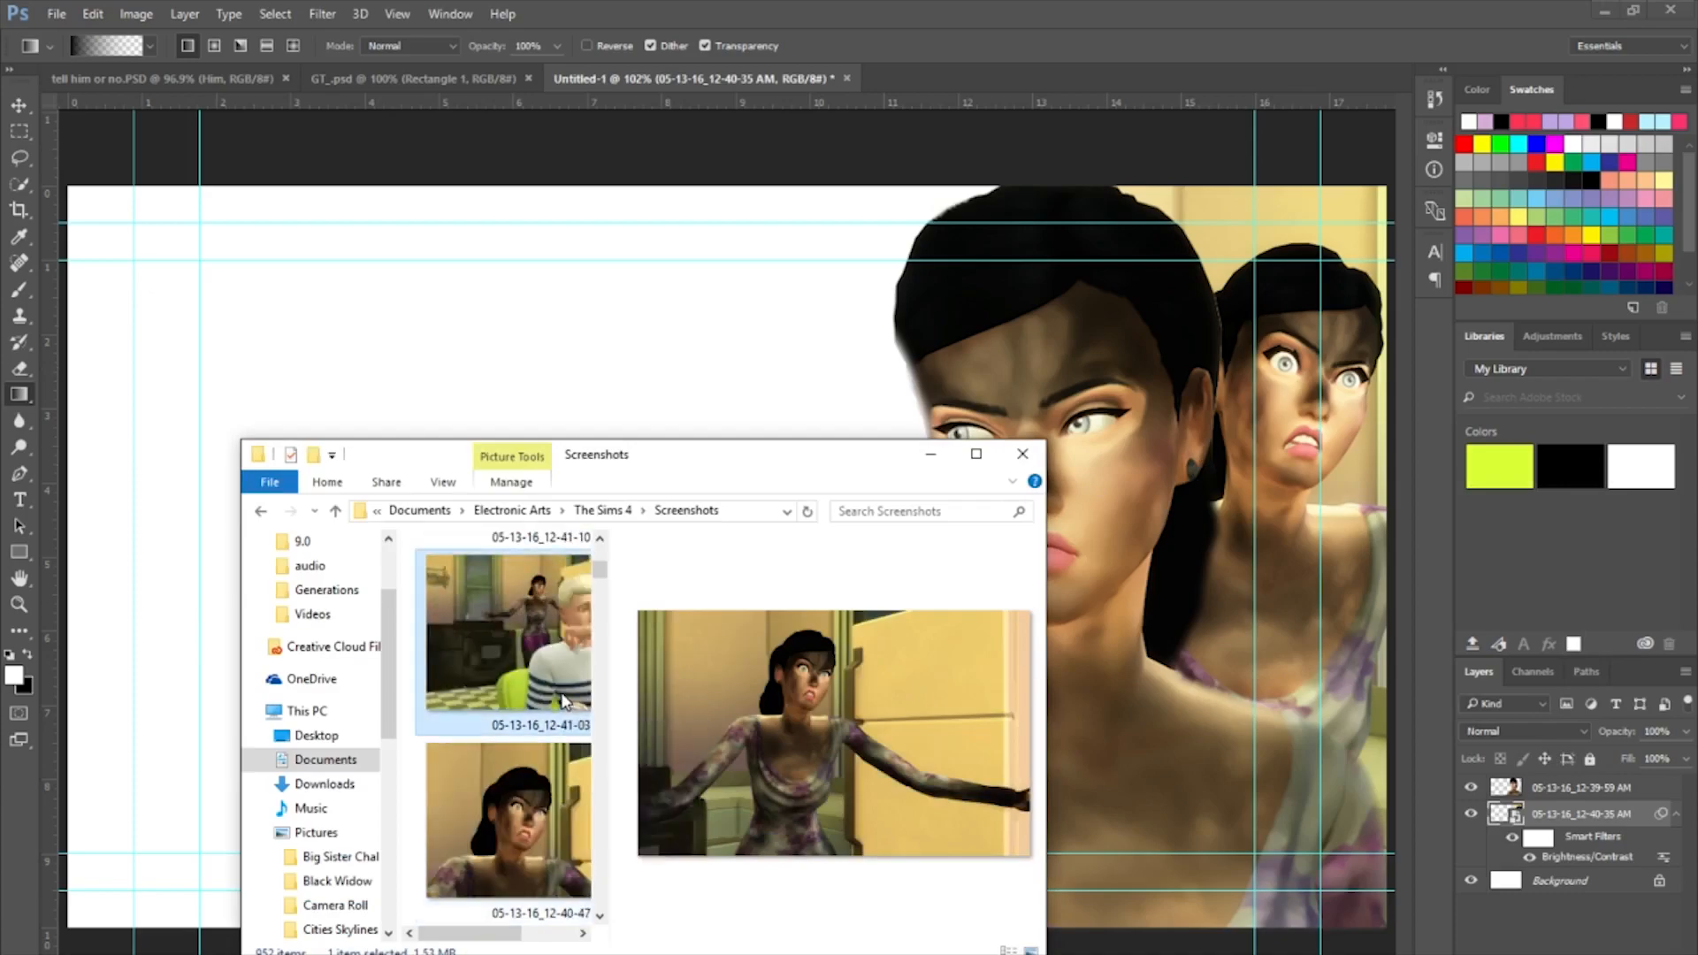
pyautogui.click(566, 705)
pyautogui.scroll(-2, 566, 705)
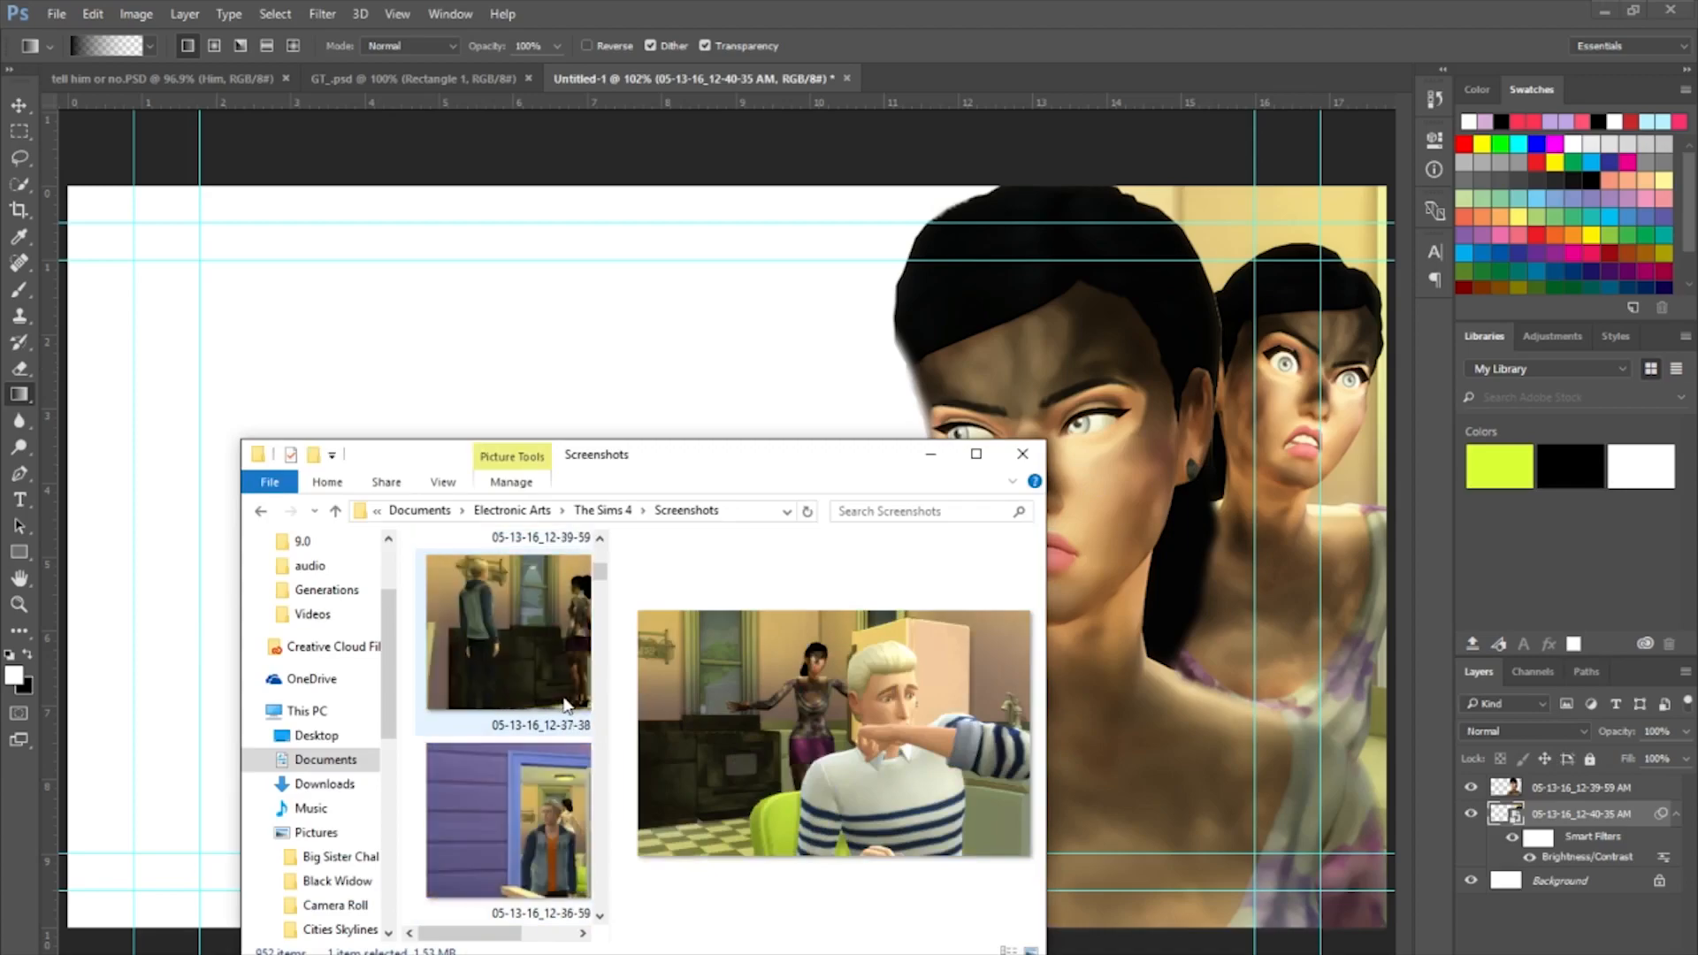
pyautogui.scroll(-5, 566, 705)
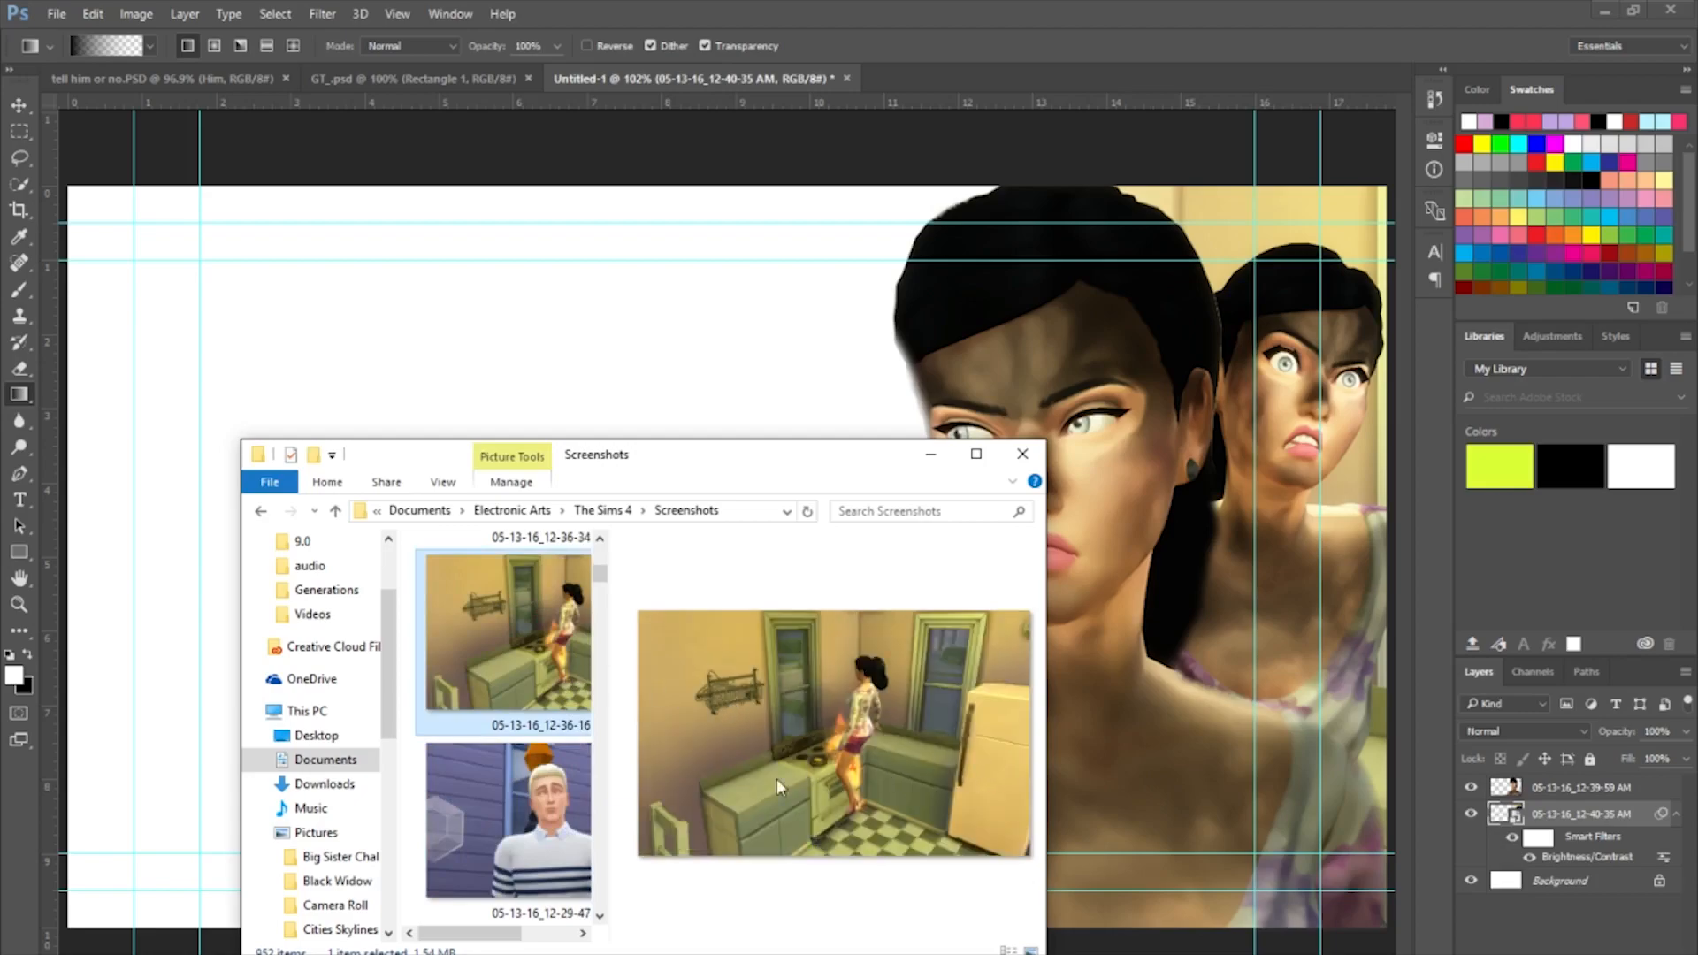
pyautogui.click(549, 827)
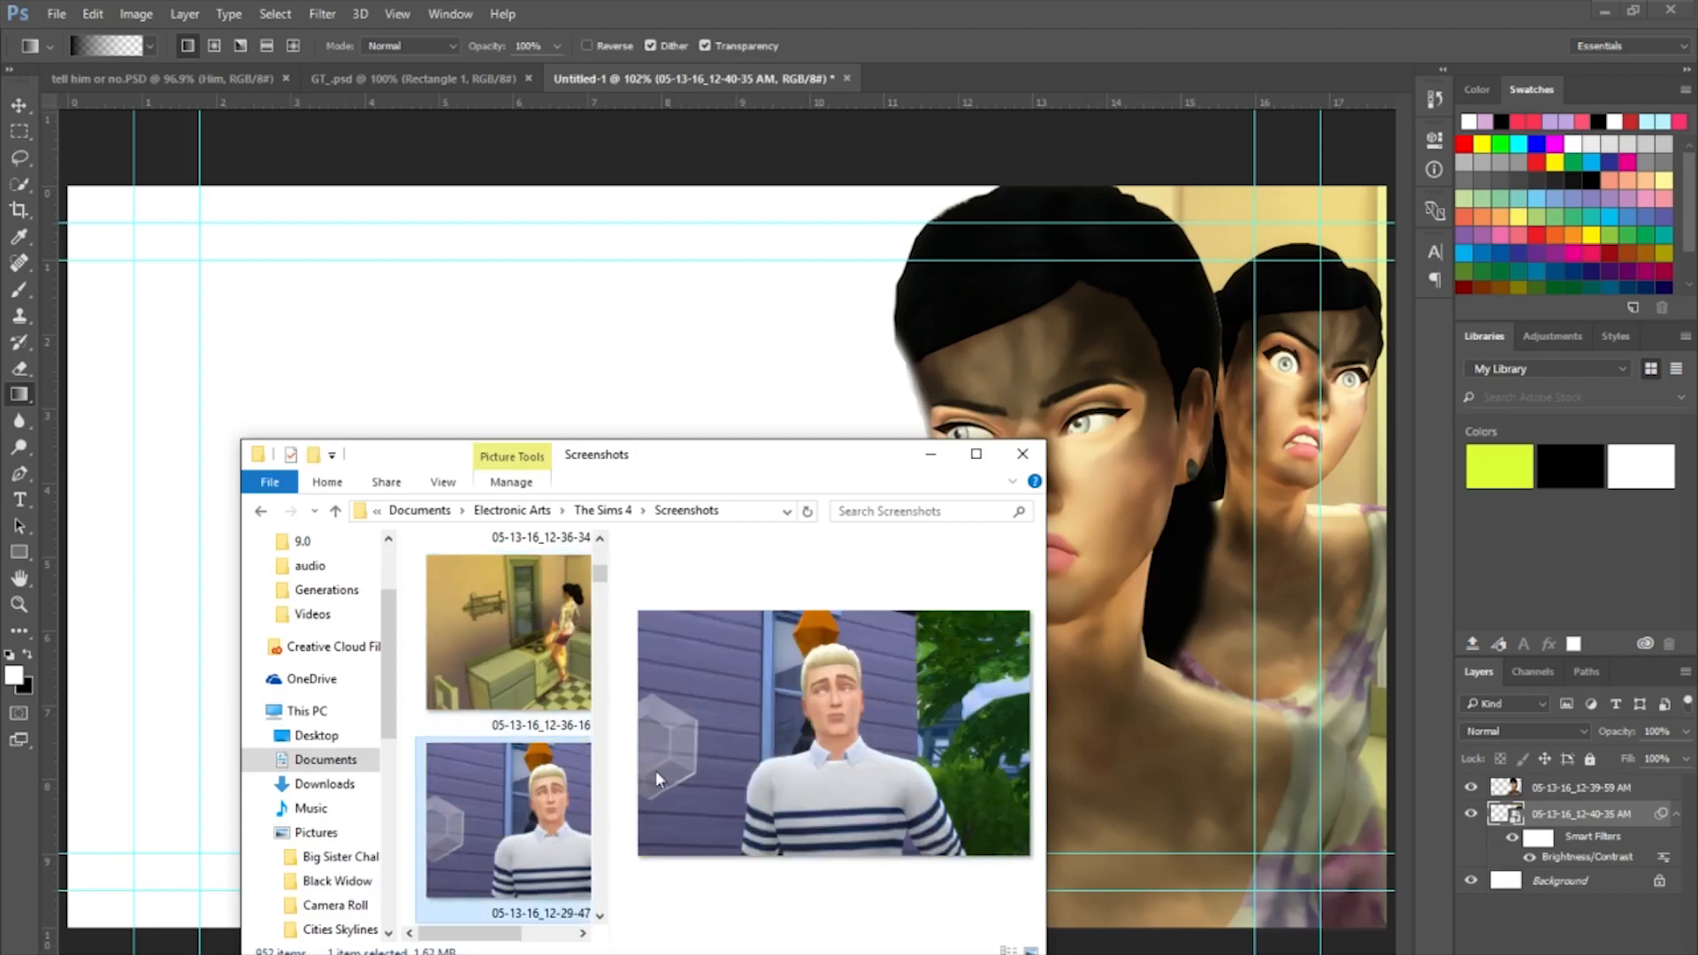
pyautogui.scroll(-2, 545, 773)
pyautogui.scroll(5, 548, 772)
pyautogui.scroll(1, 549, 767)
pyautogui.click(544, 655)
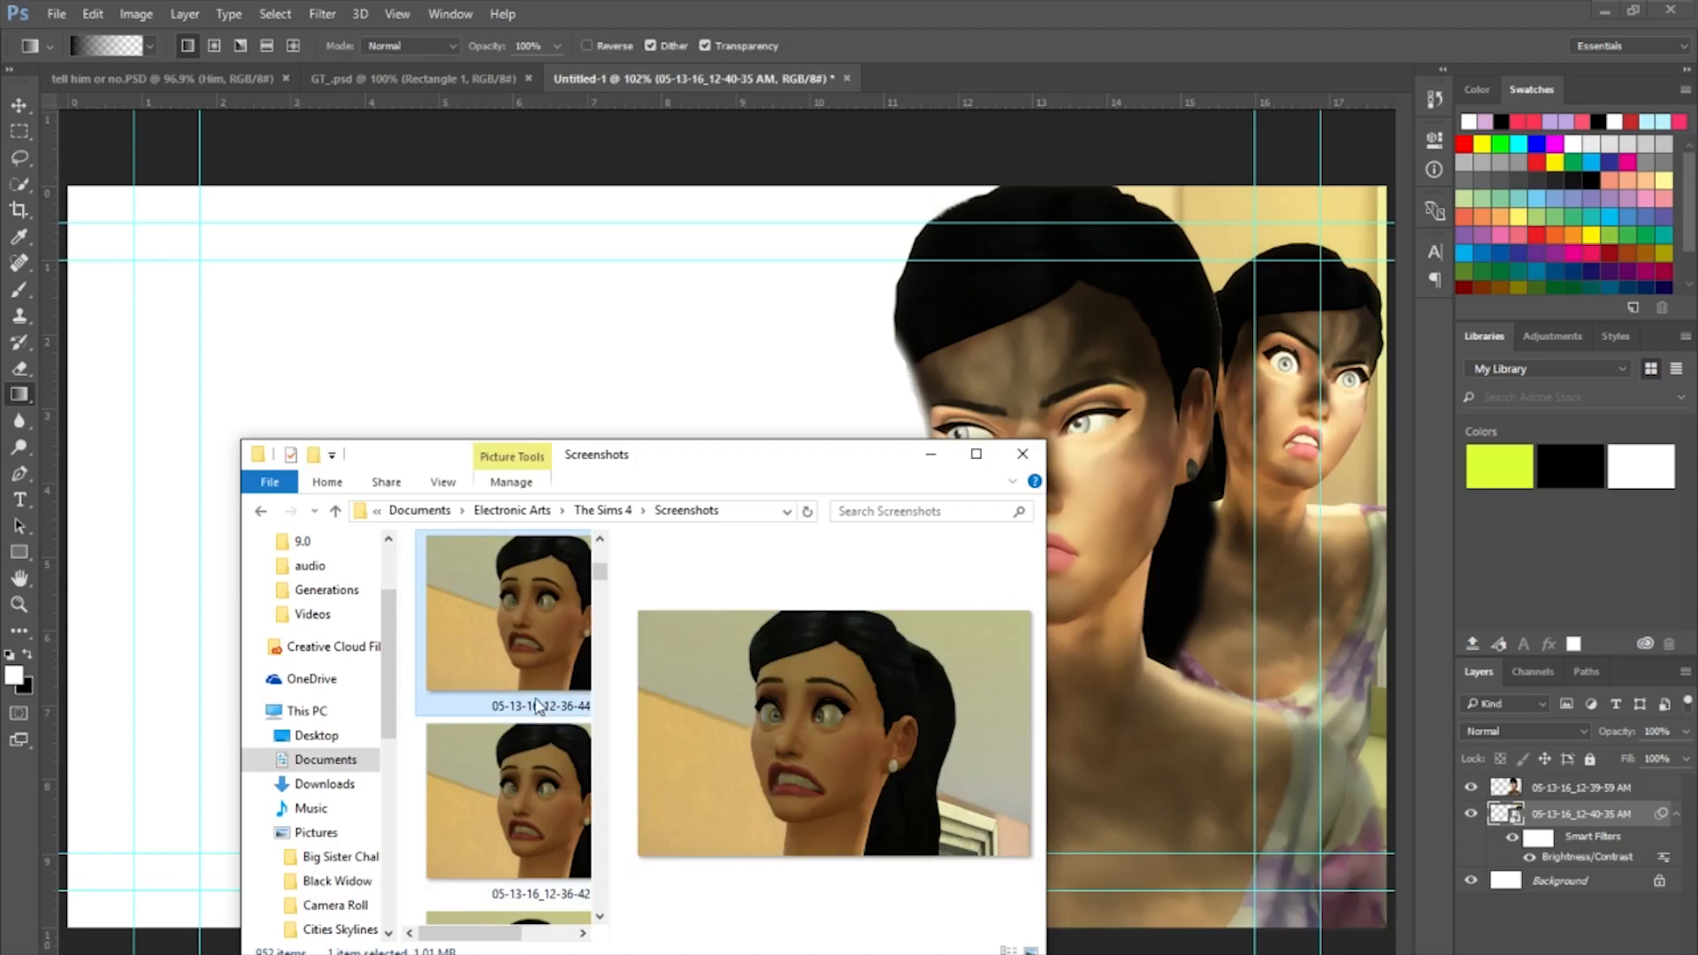
pyautogui.scroll(3, 487, 678)
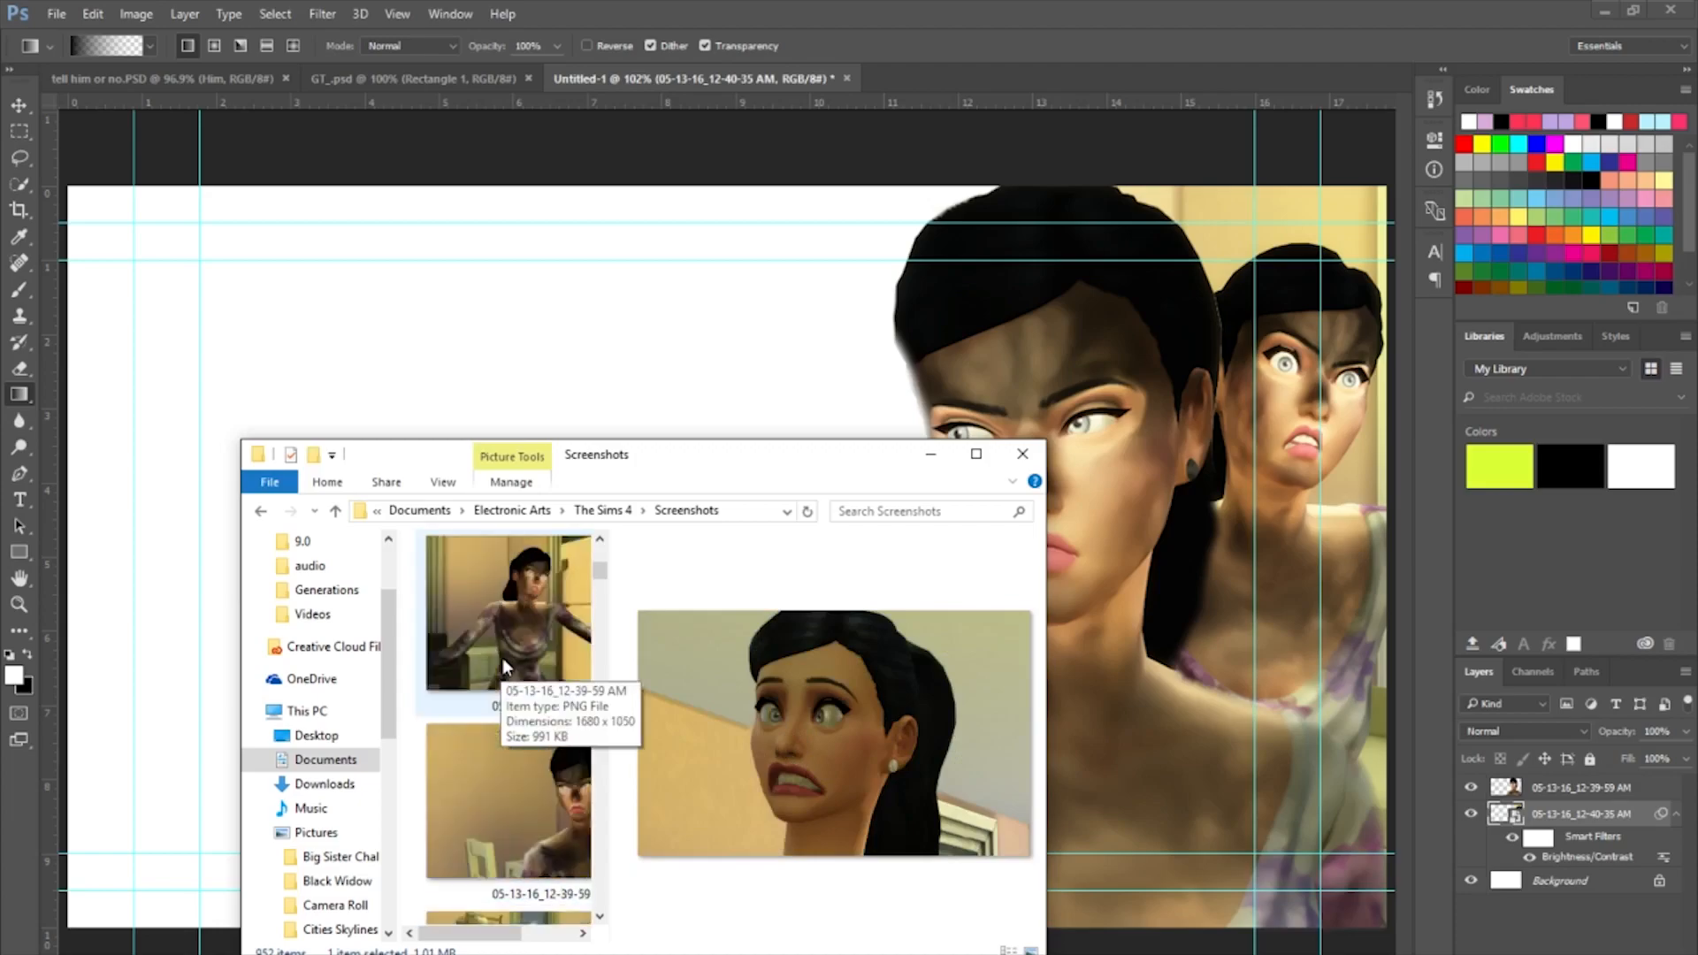
pyautogui.scroll(2, 504, 658)
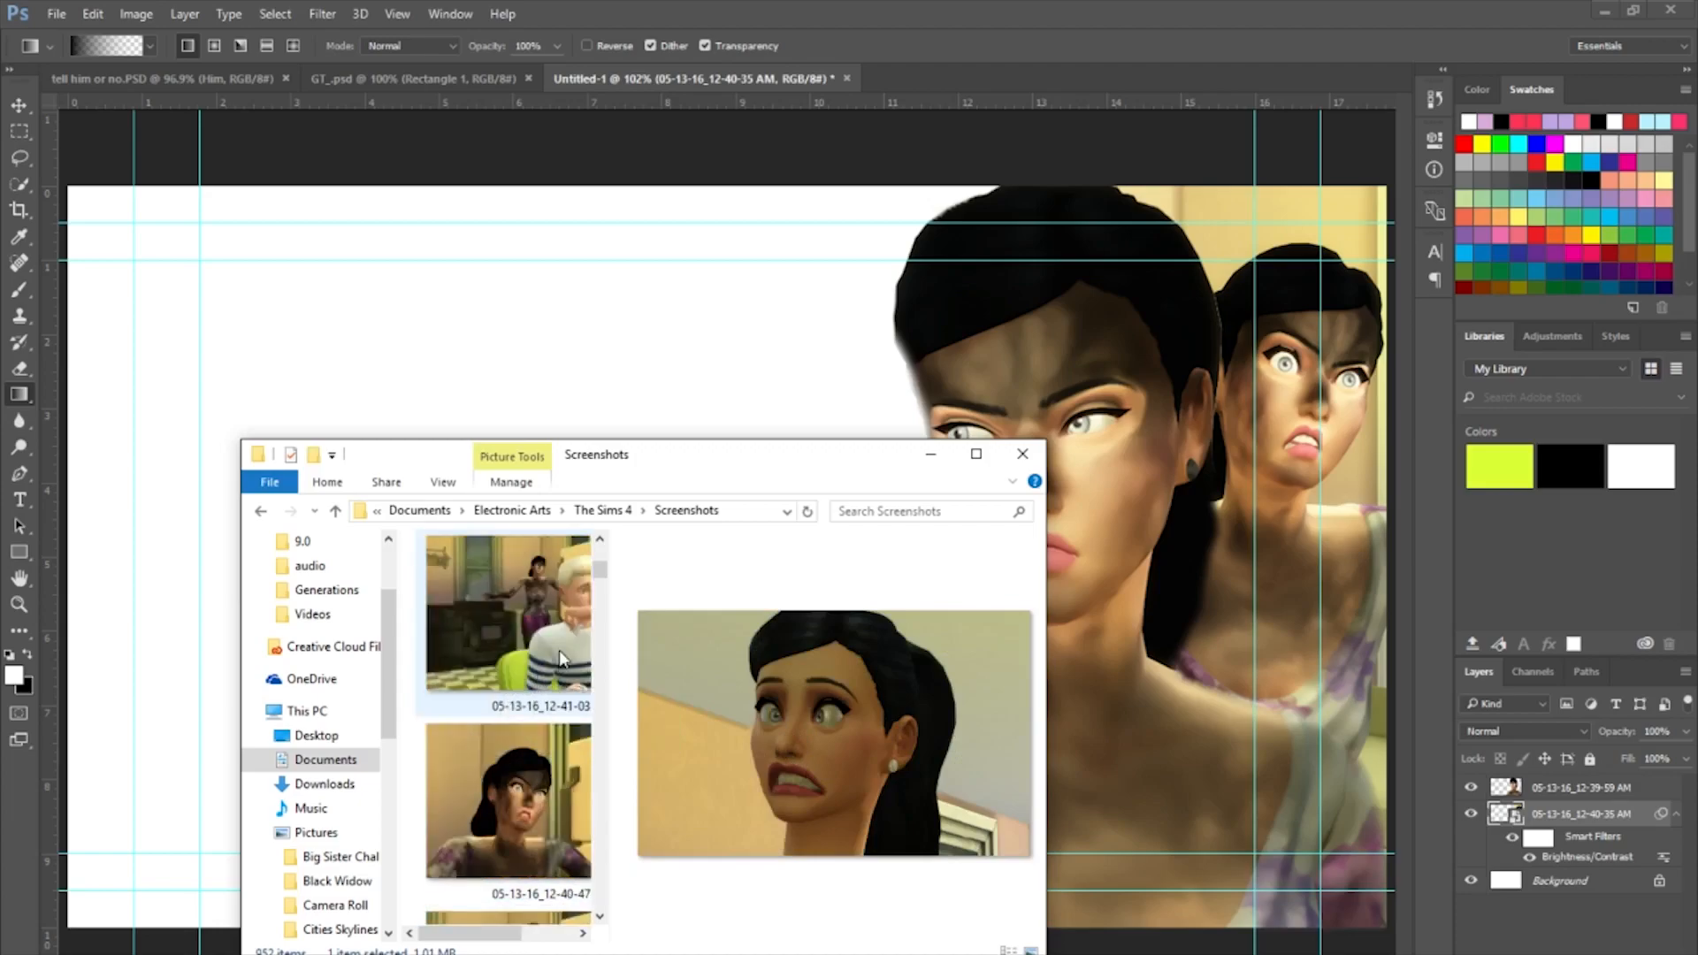
pyautogui.click(559, 650)
pyautogui.scroll(1, 576, 651)
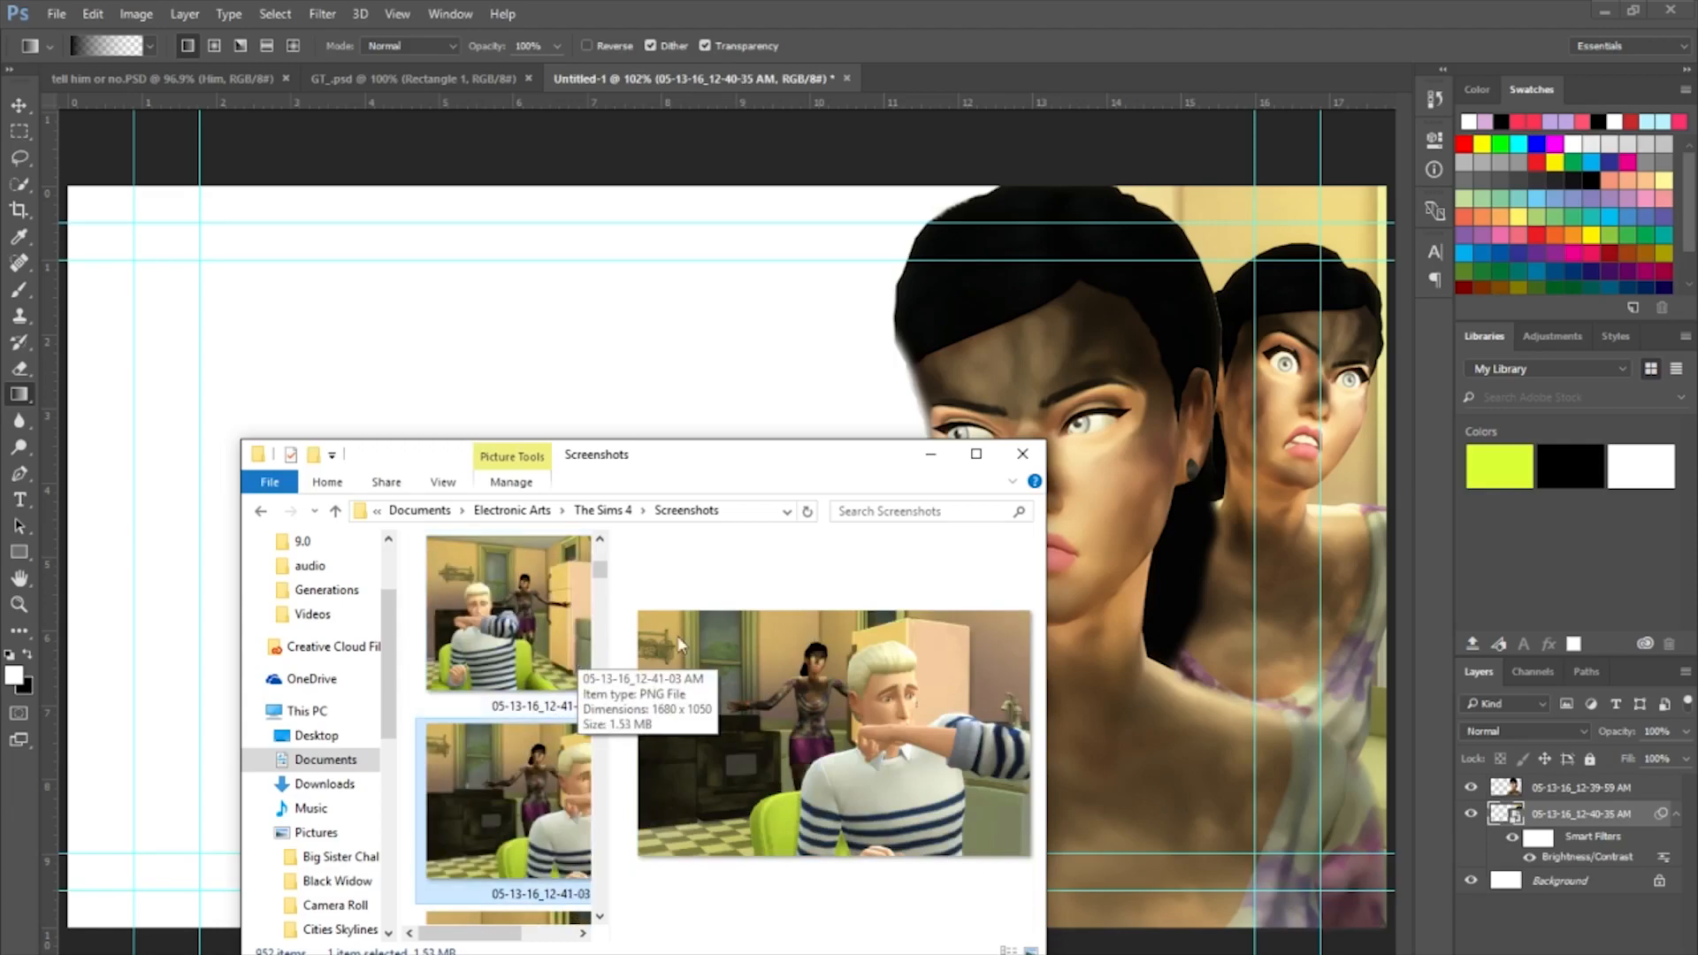
pyautogui.click(932, 456)
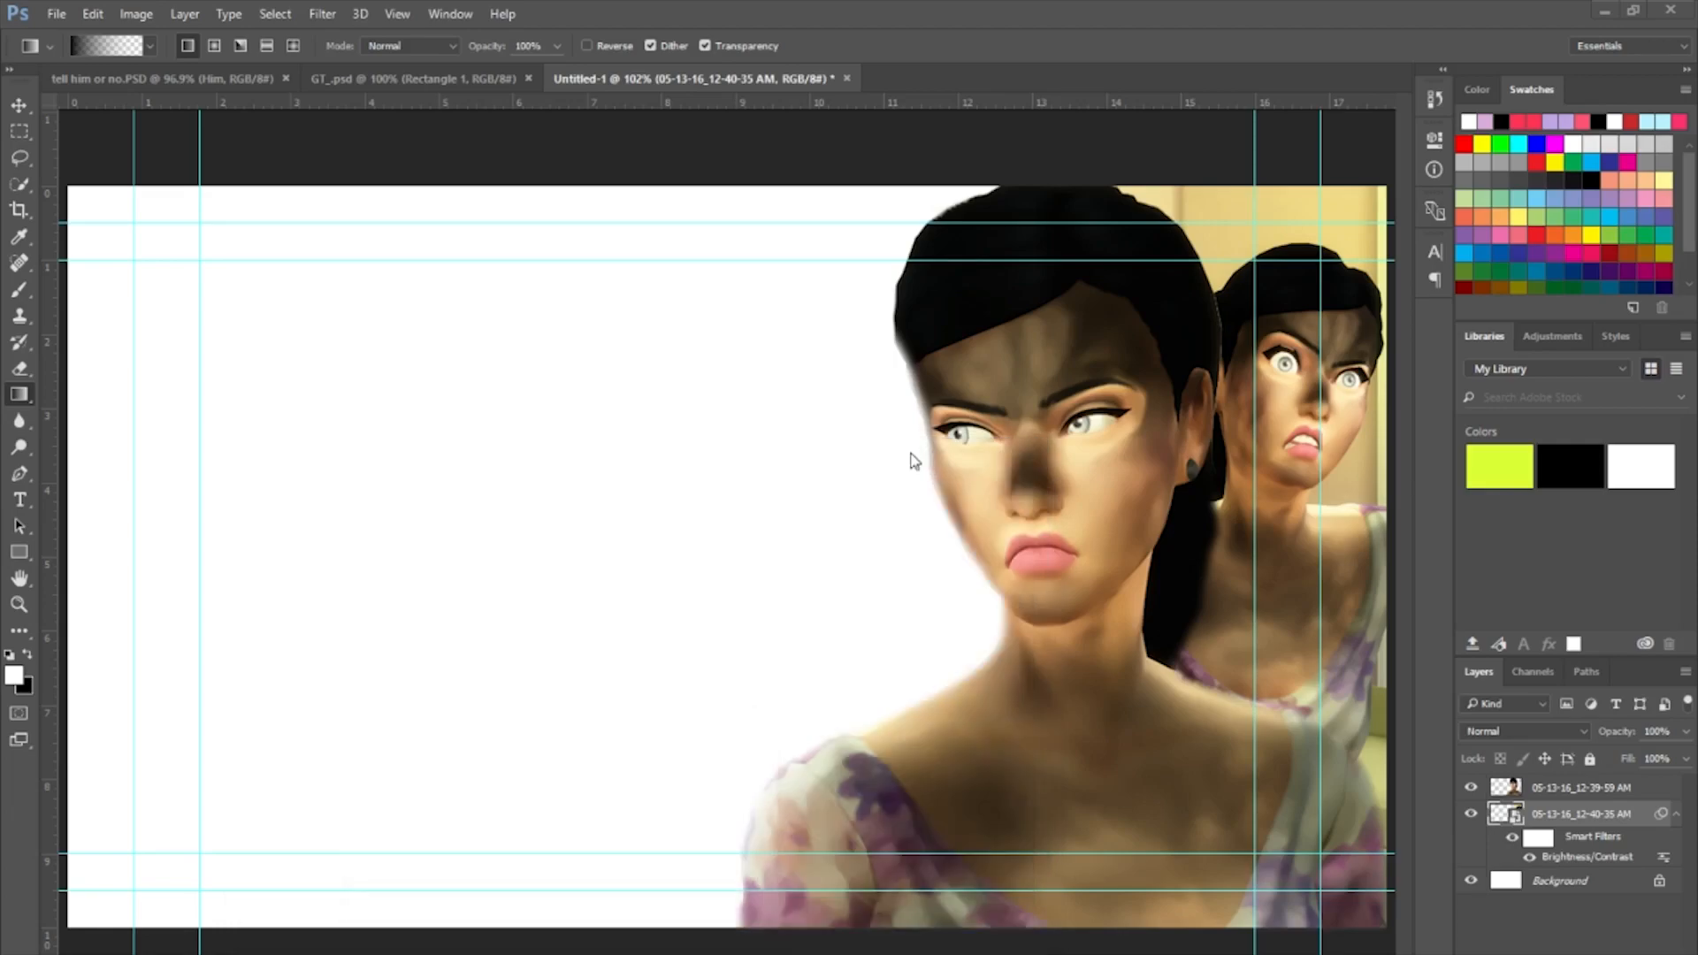
# Add a text layer reading "IF YOU FLIRT" on the white area beside the front woman.
pyautogui.click(22, 501)
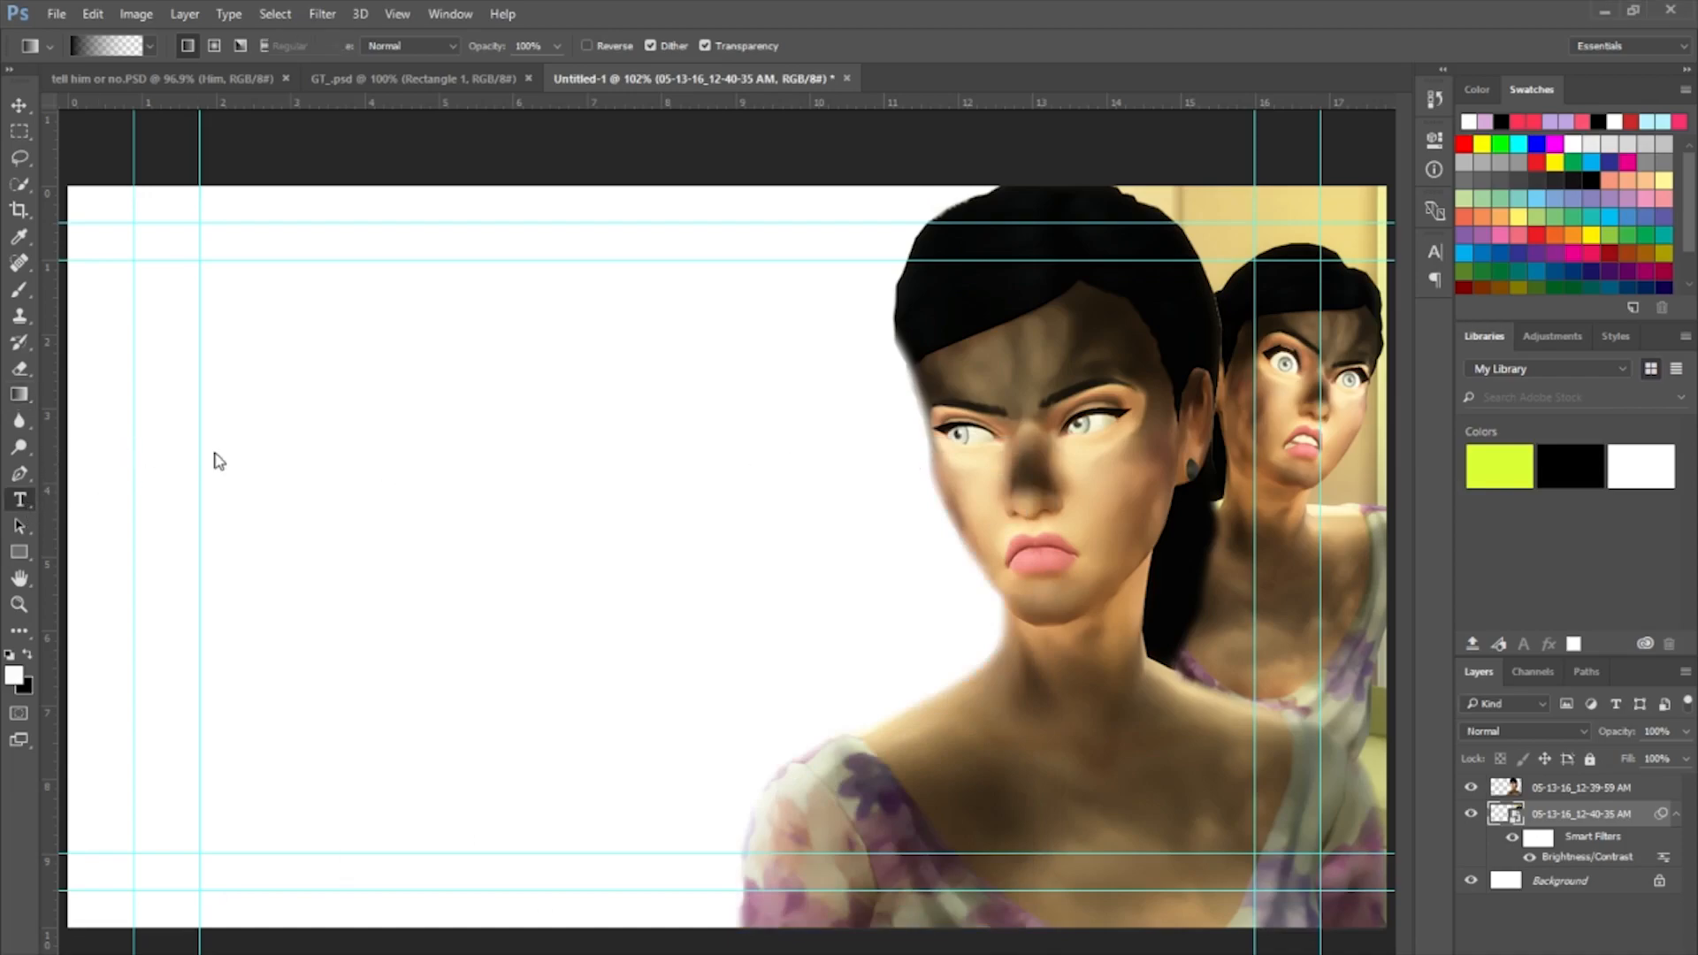
pyautogui.click(223, 433)
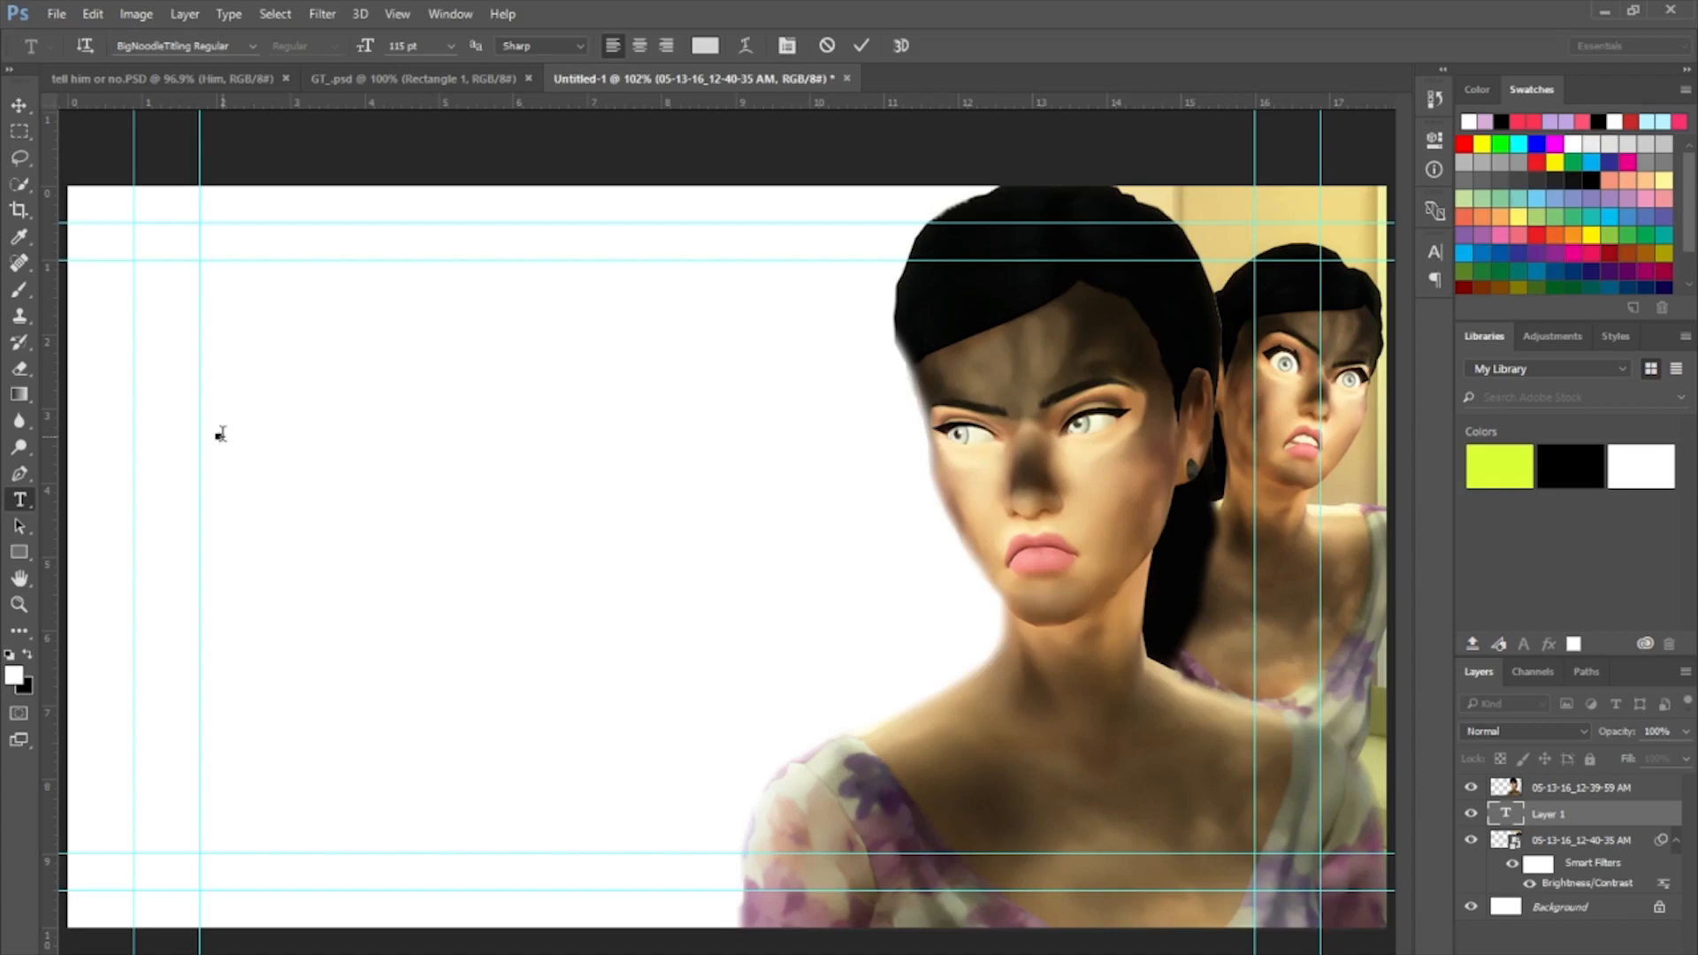
pyautogui.click(221, 434)
pyautogui.write('IF')
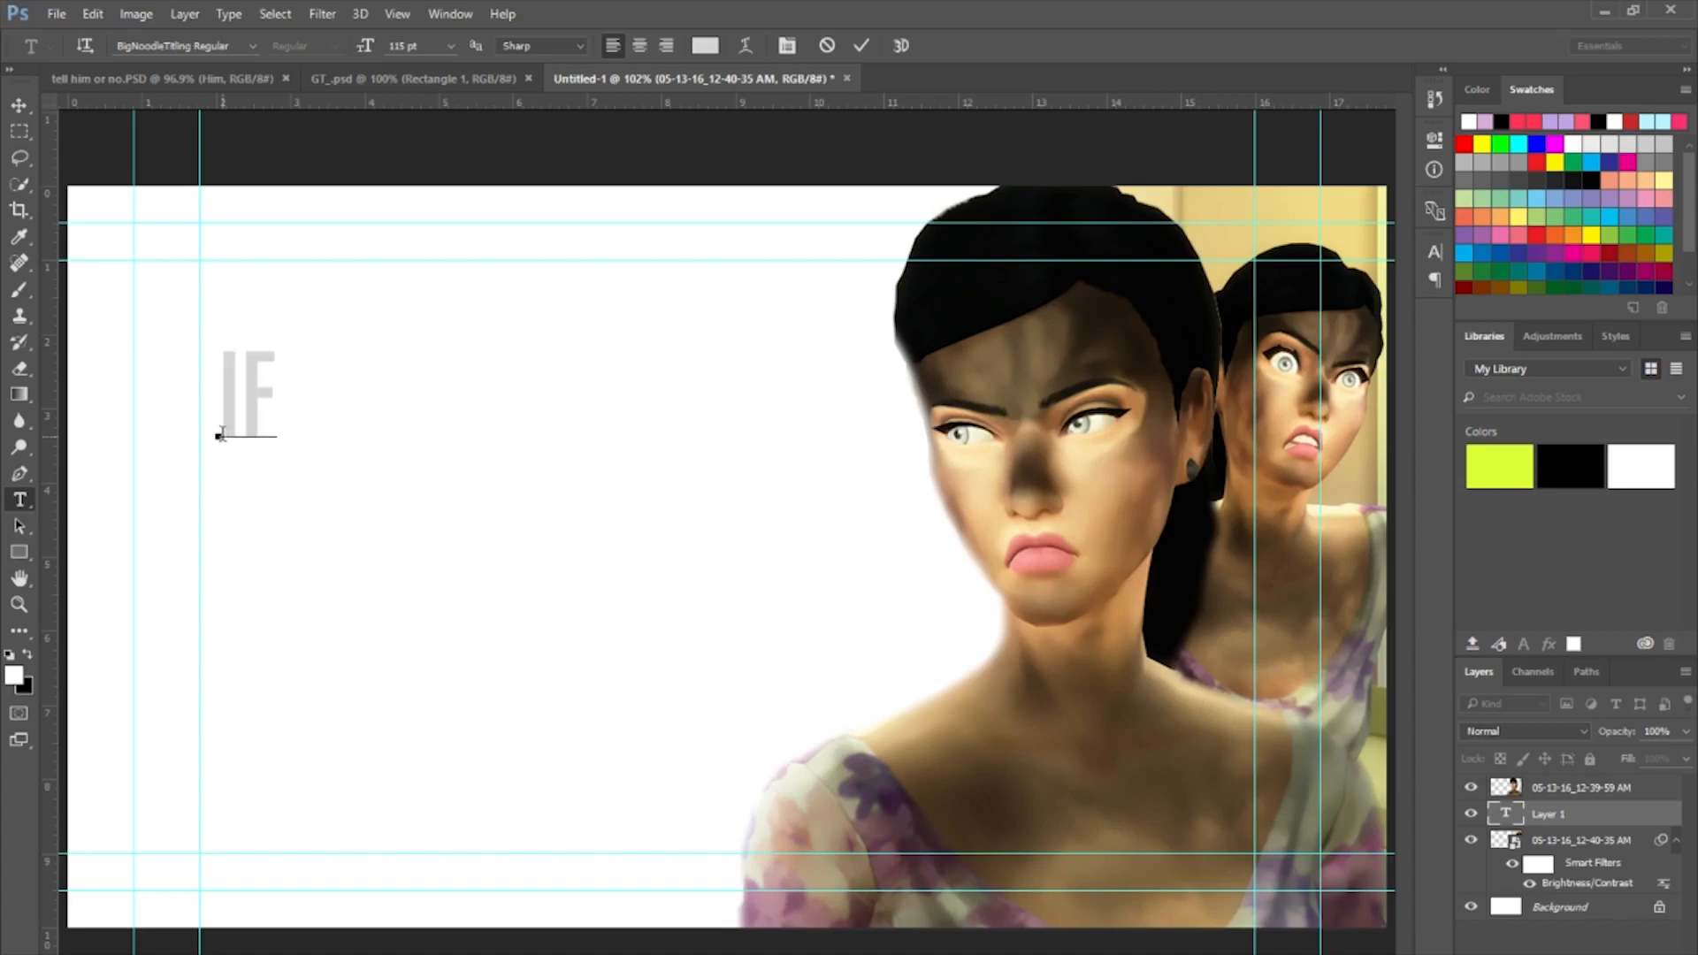
pyautogui.write('        FLI')
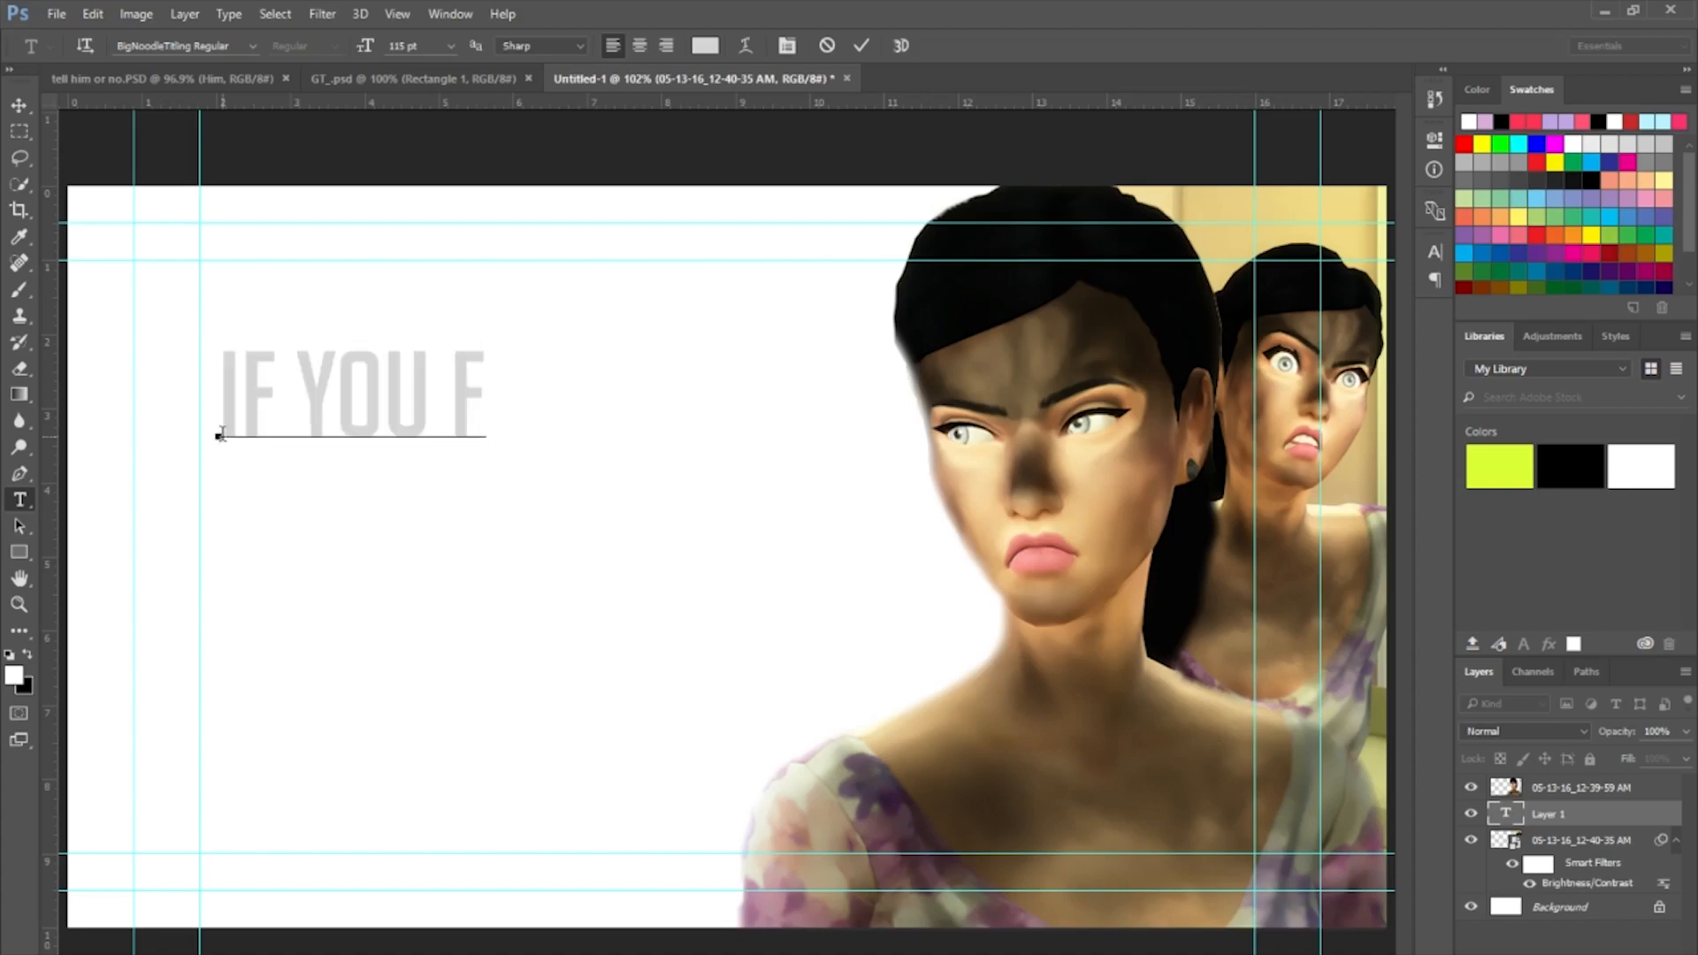
pyautogui.write('R')
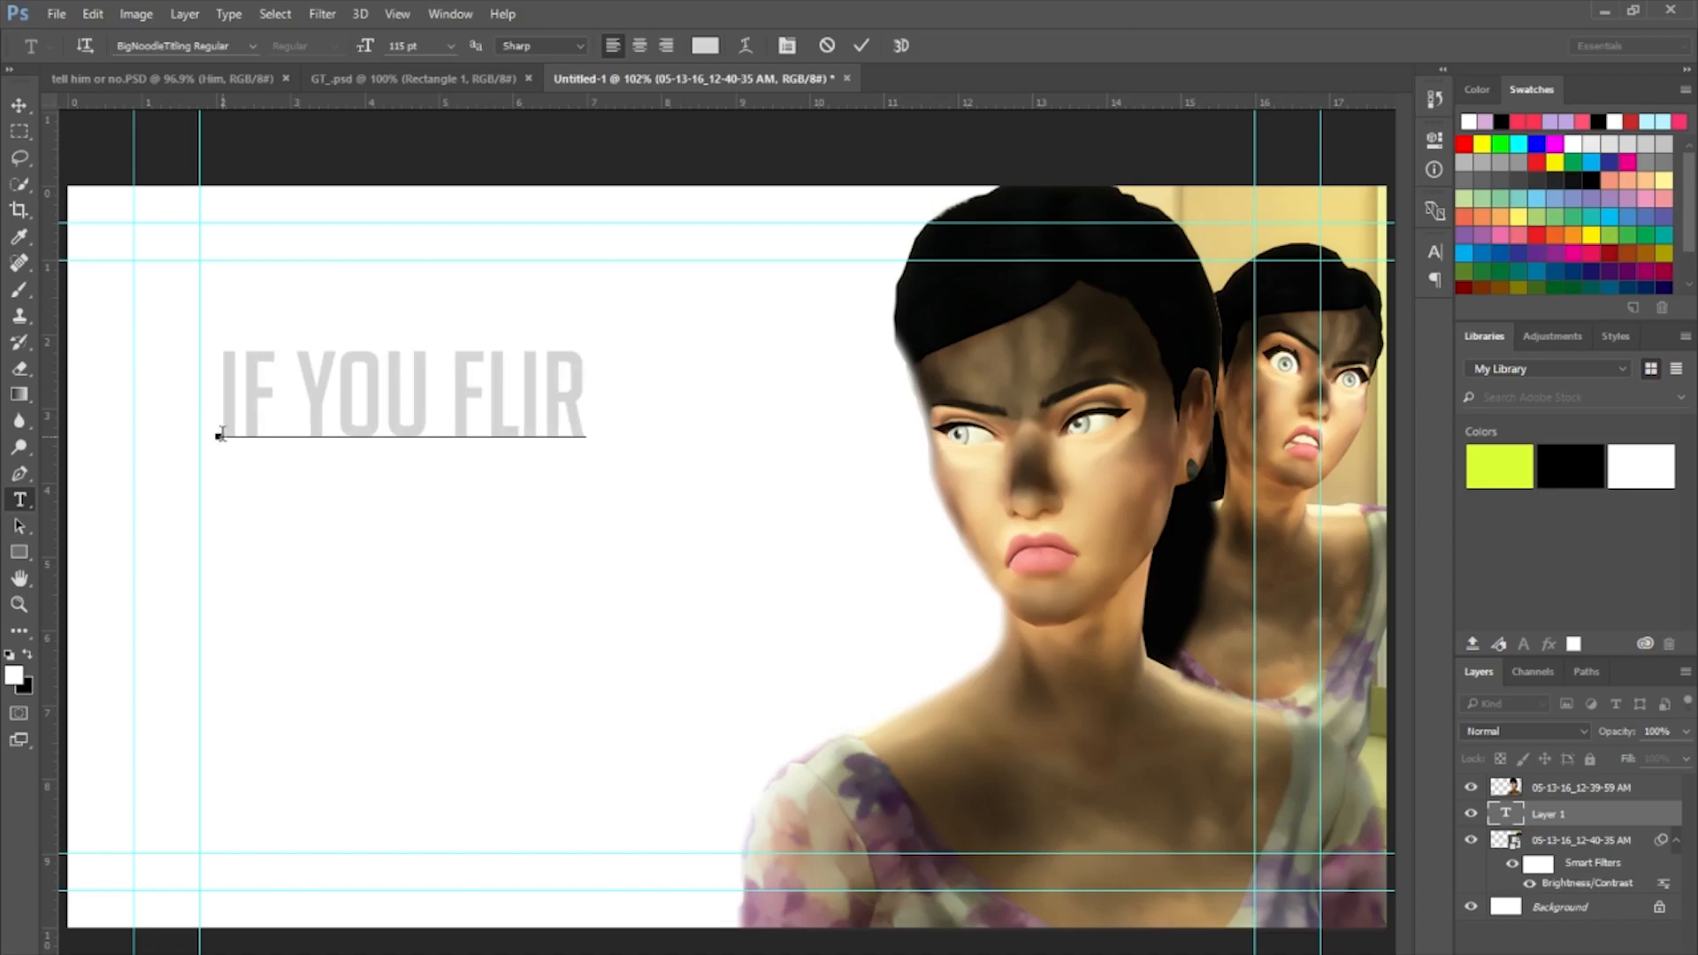
pyautogui.write('T')
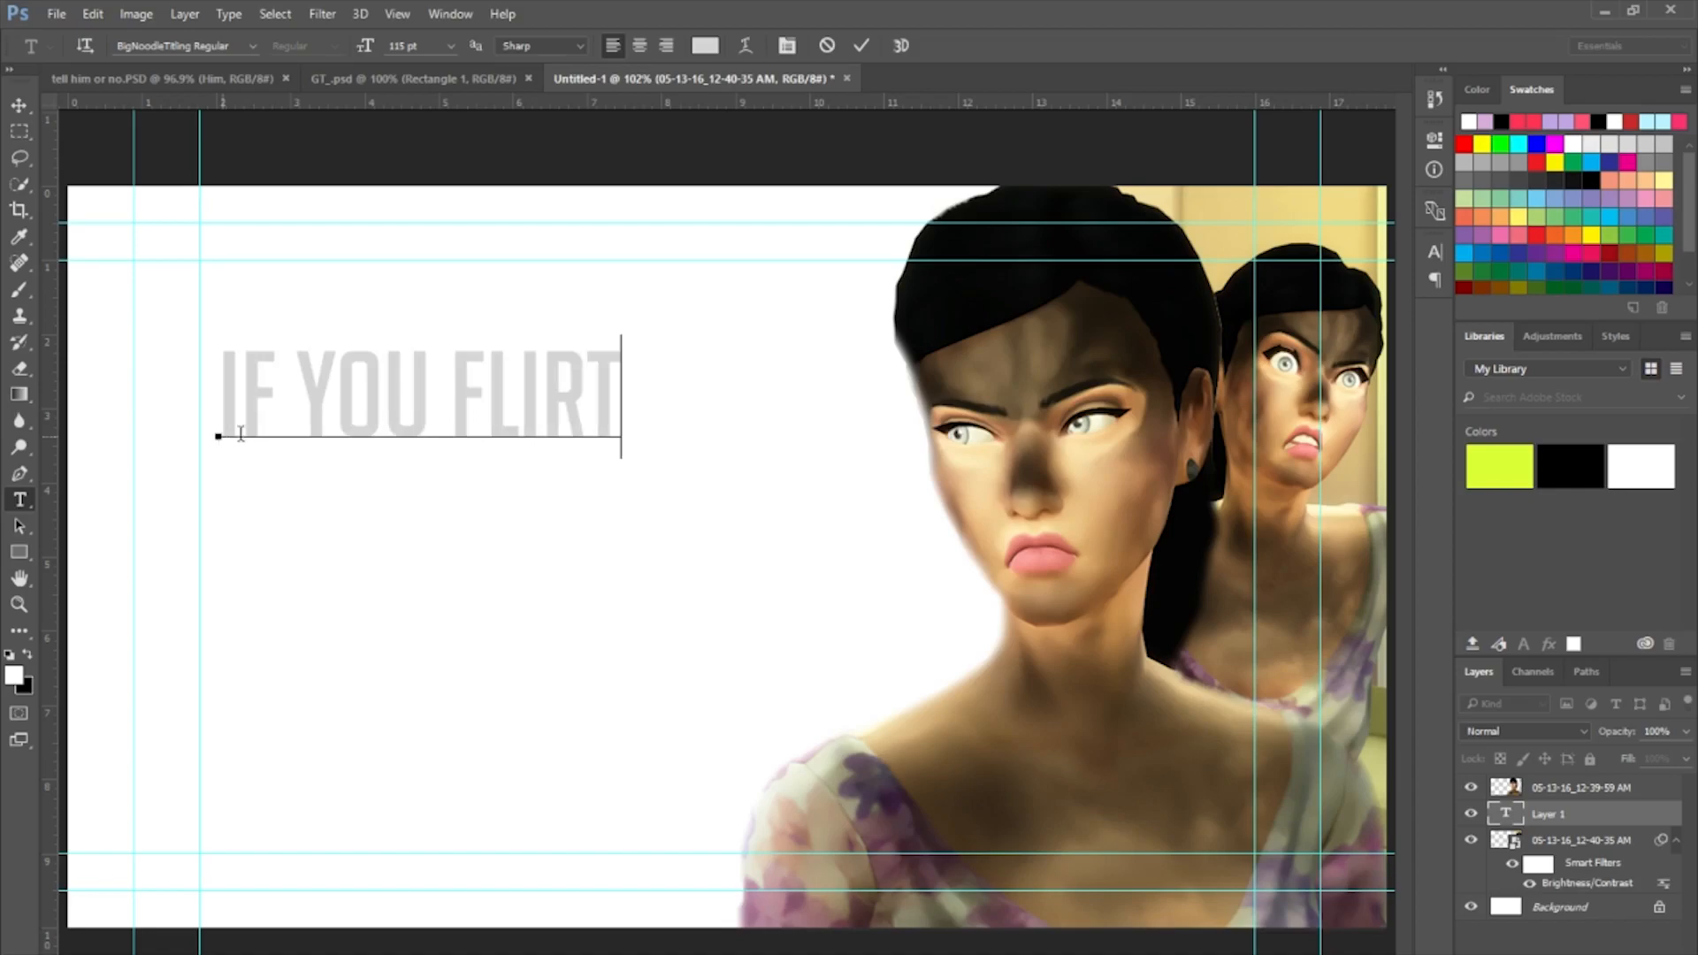
# Set the font size of the whole "IF YOU FLIRT" text to 132 pt and commit the edit.
pyautogui.moveTo(633, 419); pyautogui.dragTo(58, 415)
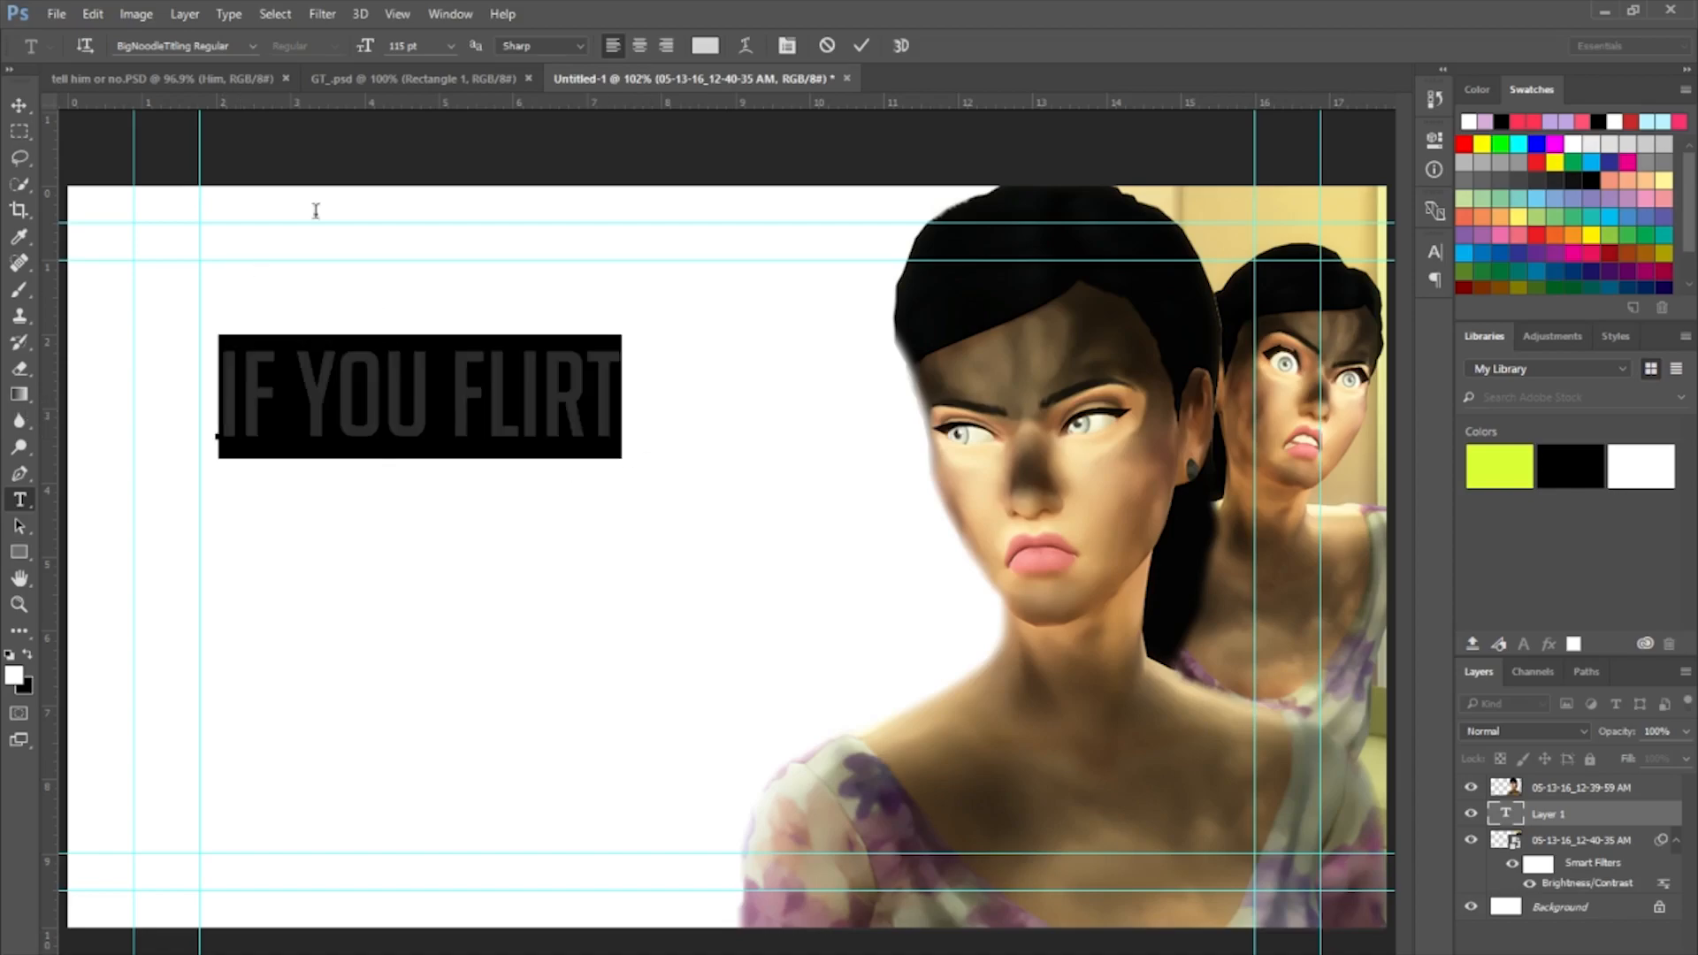
pyautogui.press('Up')
pyautogui.press('Up')
pyautogui.press('Up')
pyautogui.press('Up')
pyautogui.press('Up')
pyautogui.press('Up')
pyautogui.press('Up')
pyautogui.press('Up')
pyautogui.press('Up')
pyautogui.press('Up')
pyautogui.press('Up')
pyautogui.press('Up')
pyautogui.press('Up')
pyautogui.press('Up')
pyautogui.press('Up')
pyautogui.press('Up')
pyautogui.press('Up')
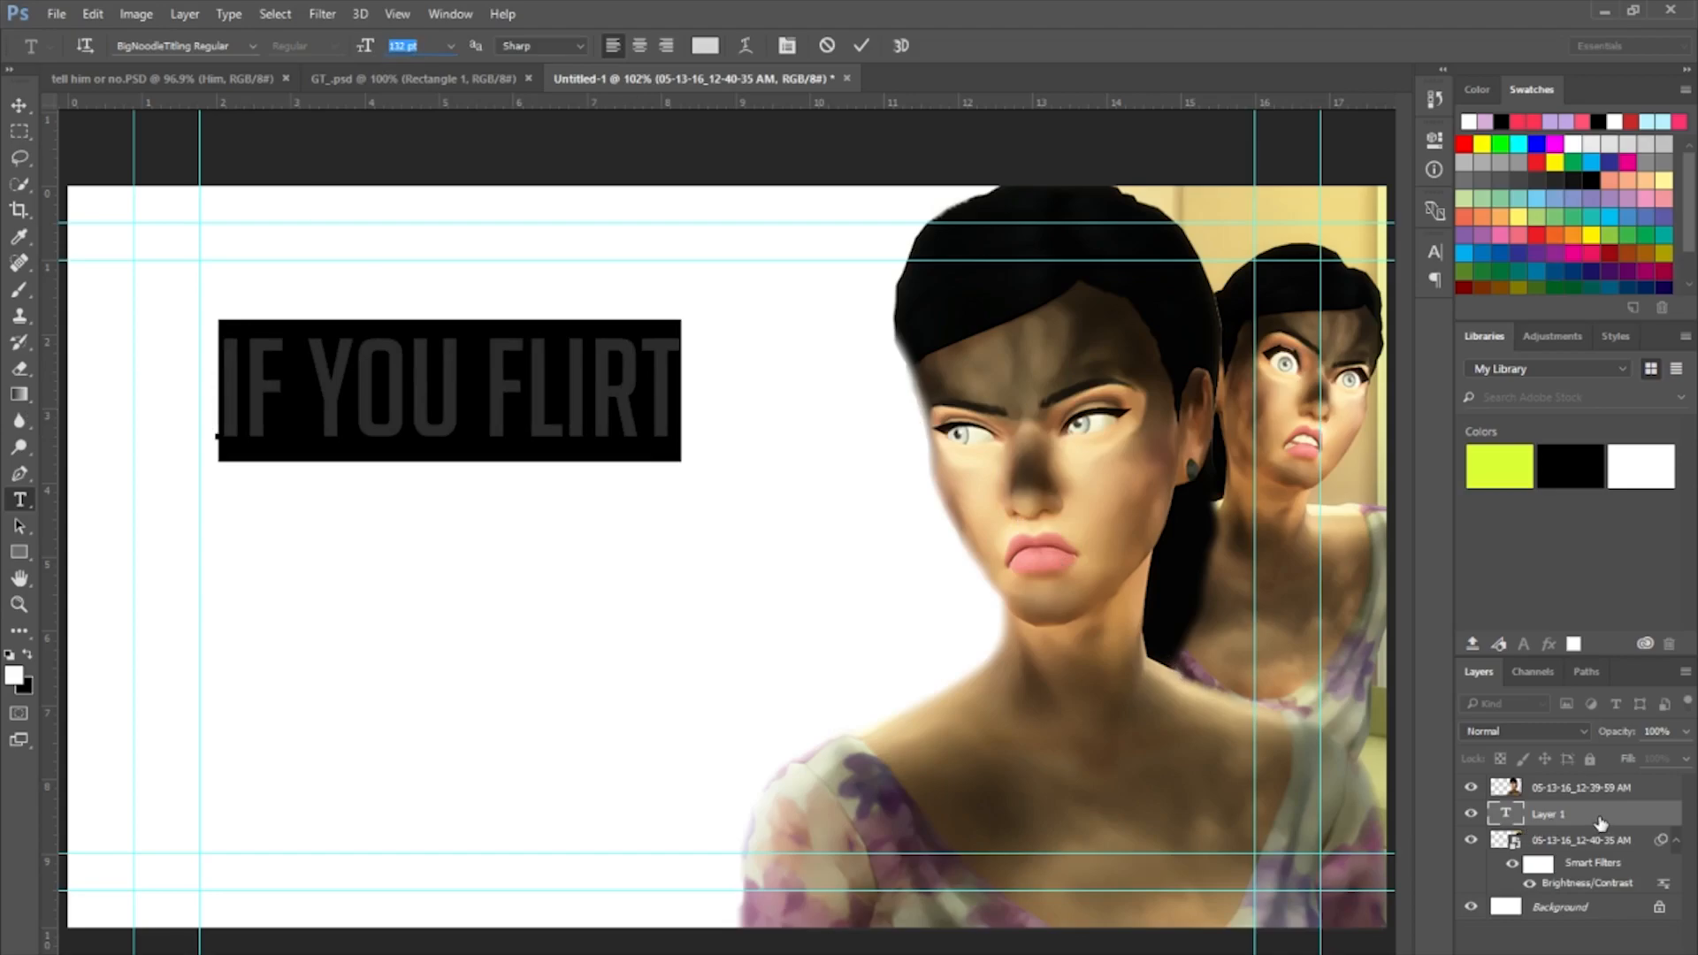
pyautogui.click(1601, 822)
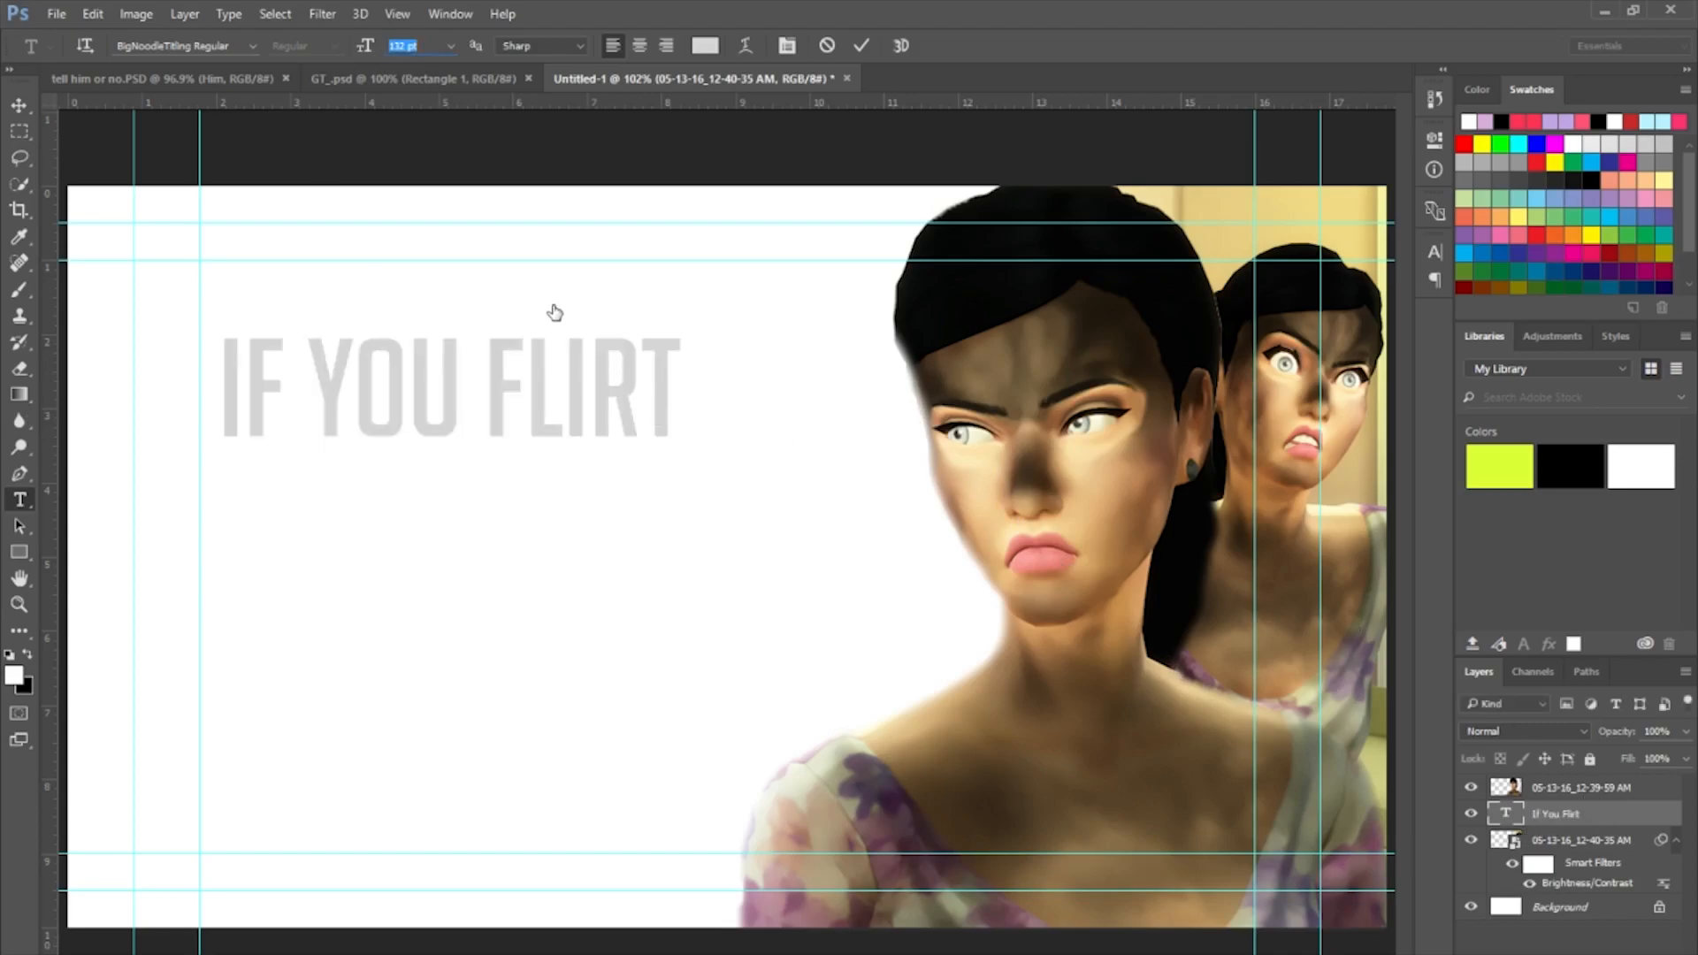
# Scale the "IF YOU FLIRT" text layer up proportionally to about 142% with Free Transform.
pyautogui.click(1641, 809)
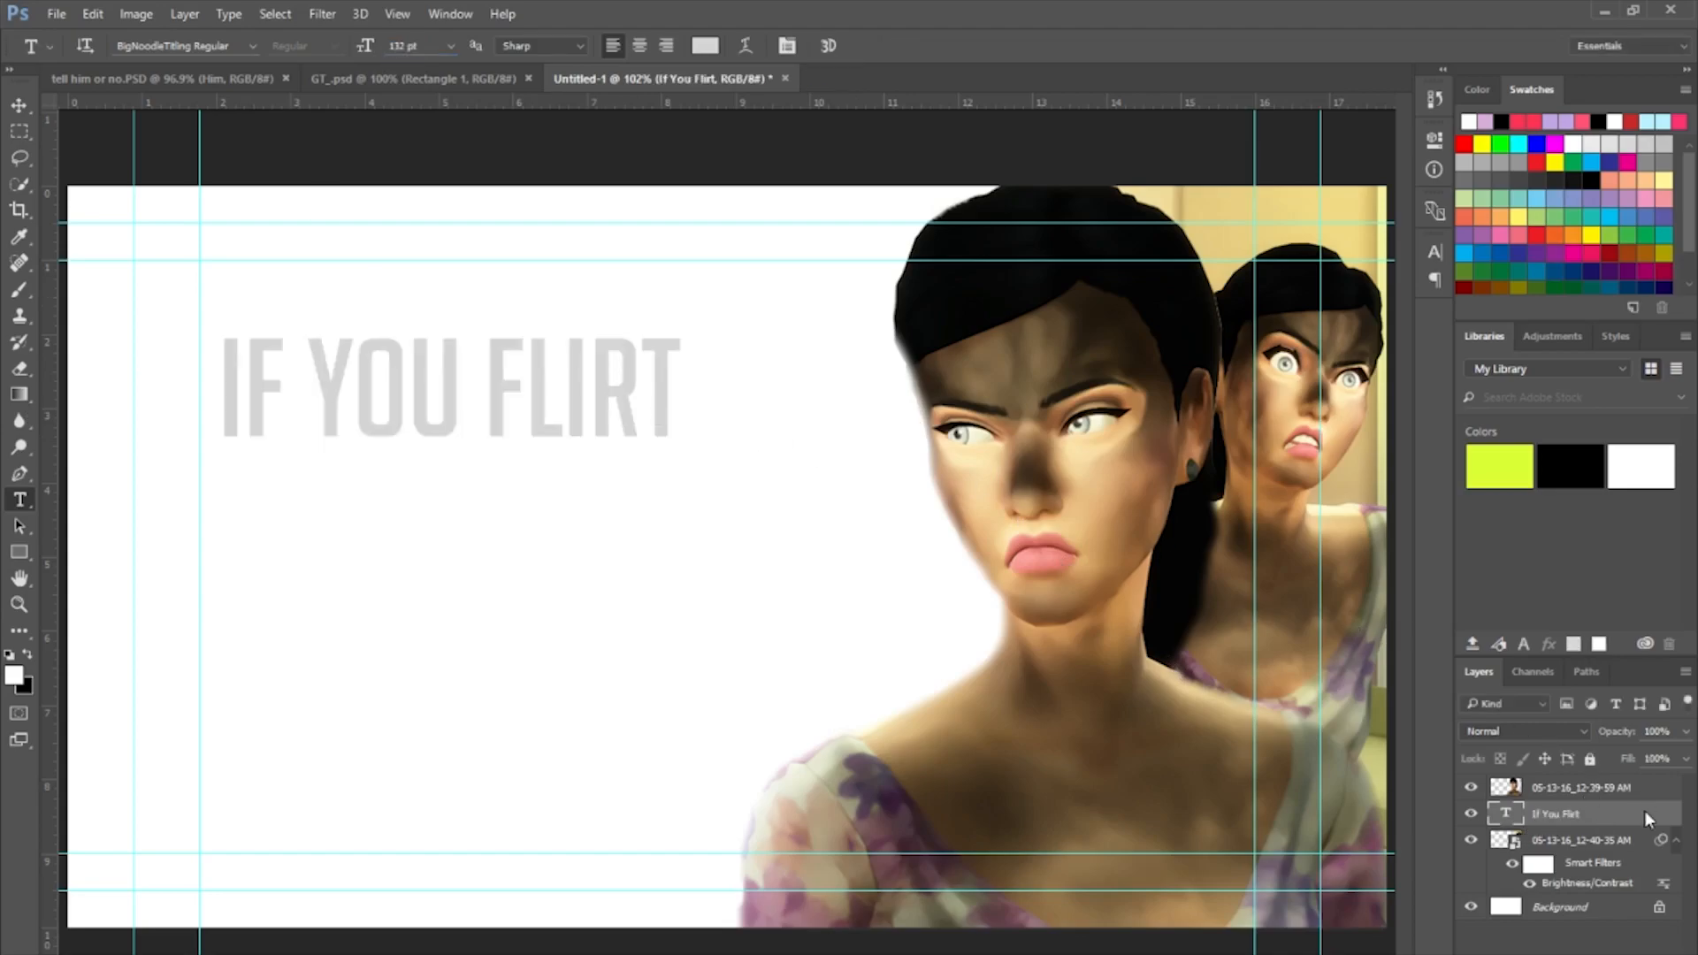
pyautogui.hotkey('ctrl', 't')
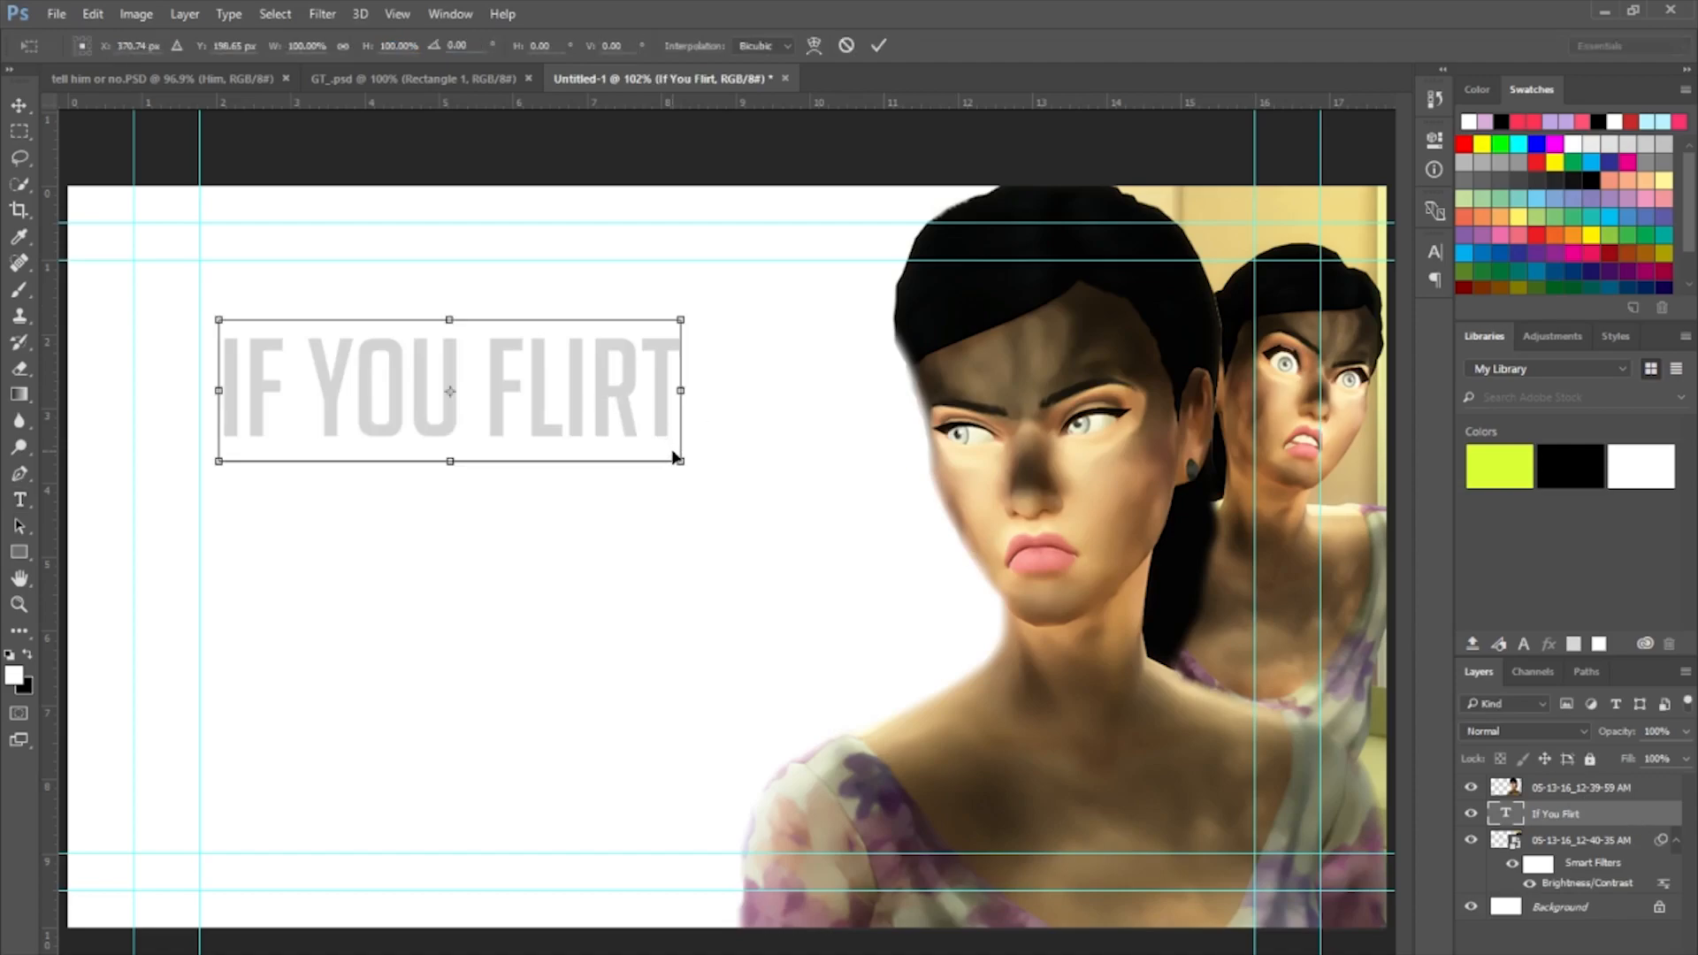
pyautogui.moveTo(683, 458); pyautogui.dragTo(889, 555)
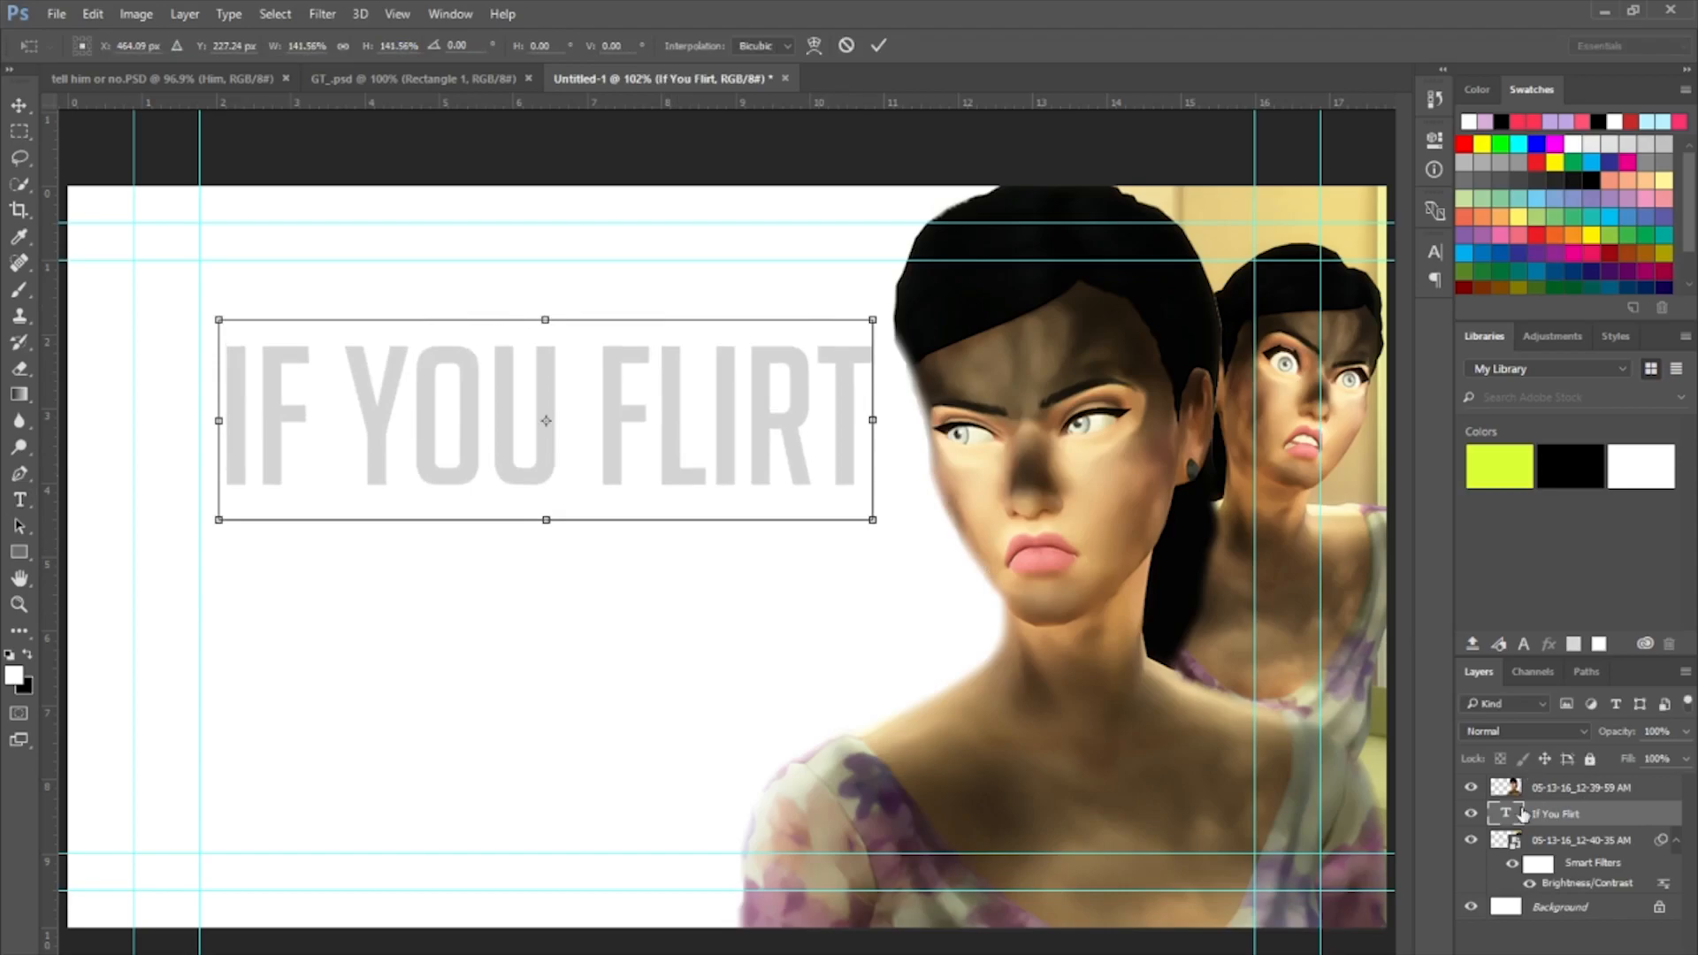
pyautogui.press('t')
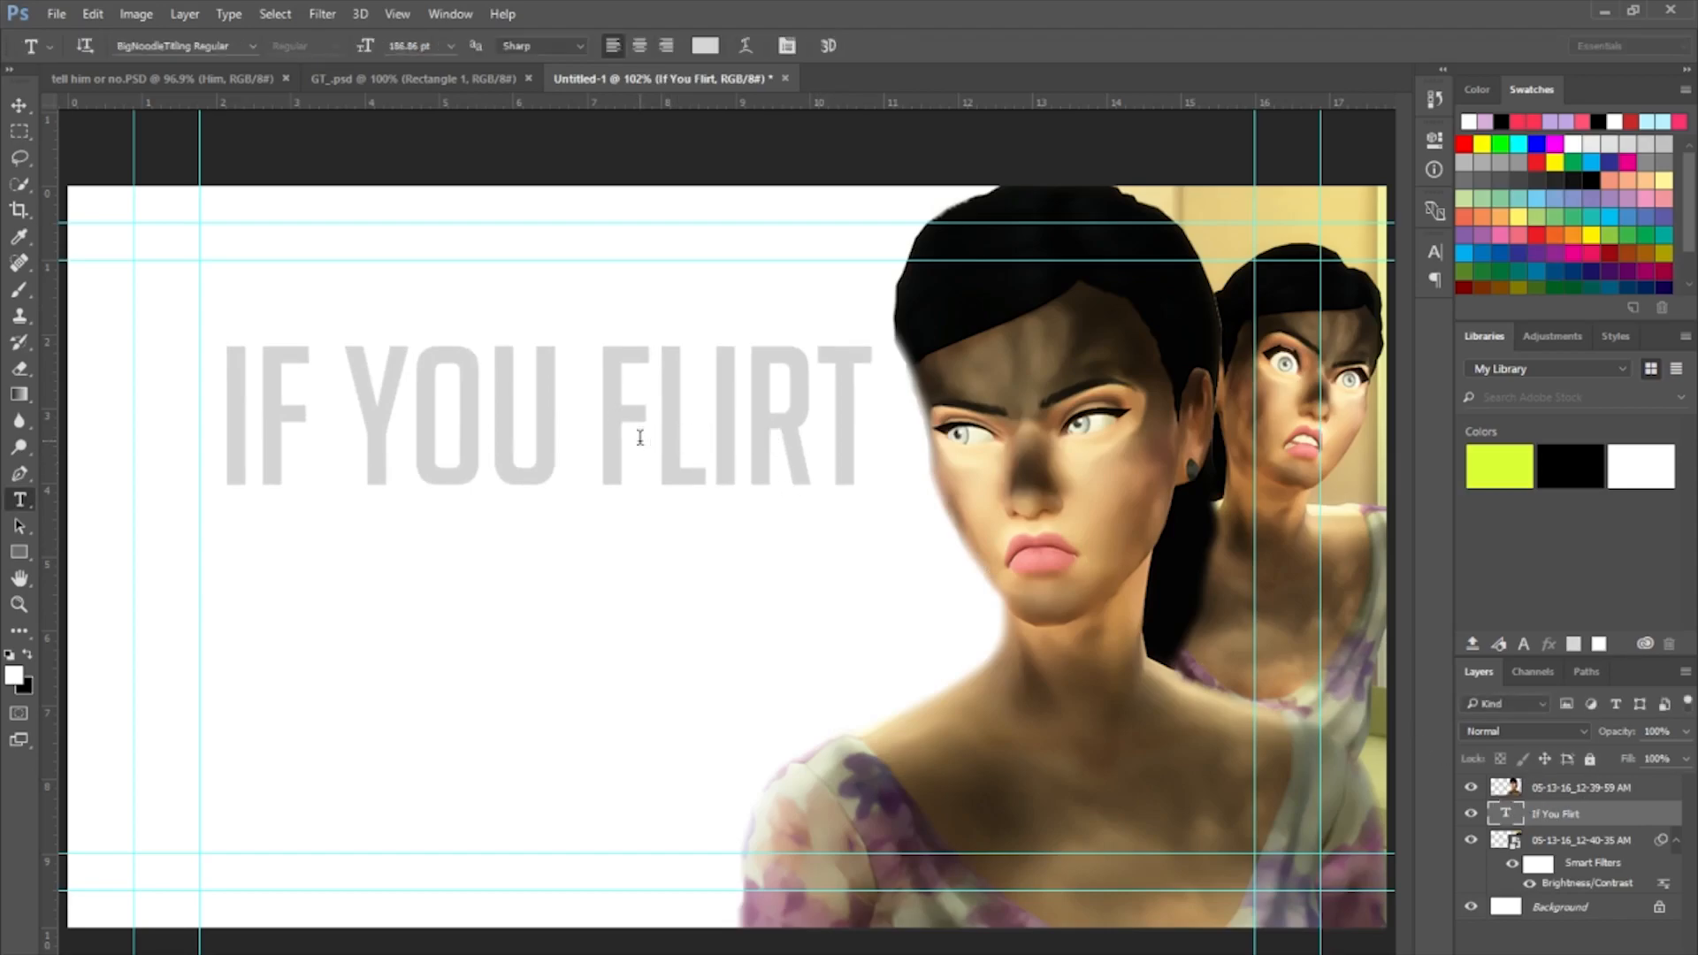
# Enlarge the "IF YOU FLIRT" text by about another 11% and move it toward the canvas's upper-left corner.
pyautogui.hotkey('ctrl', 't')
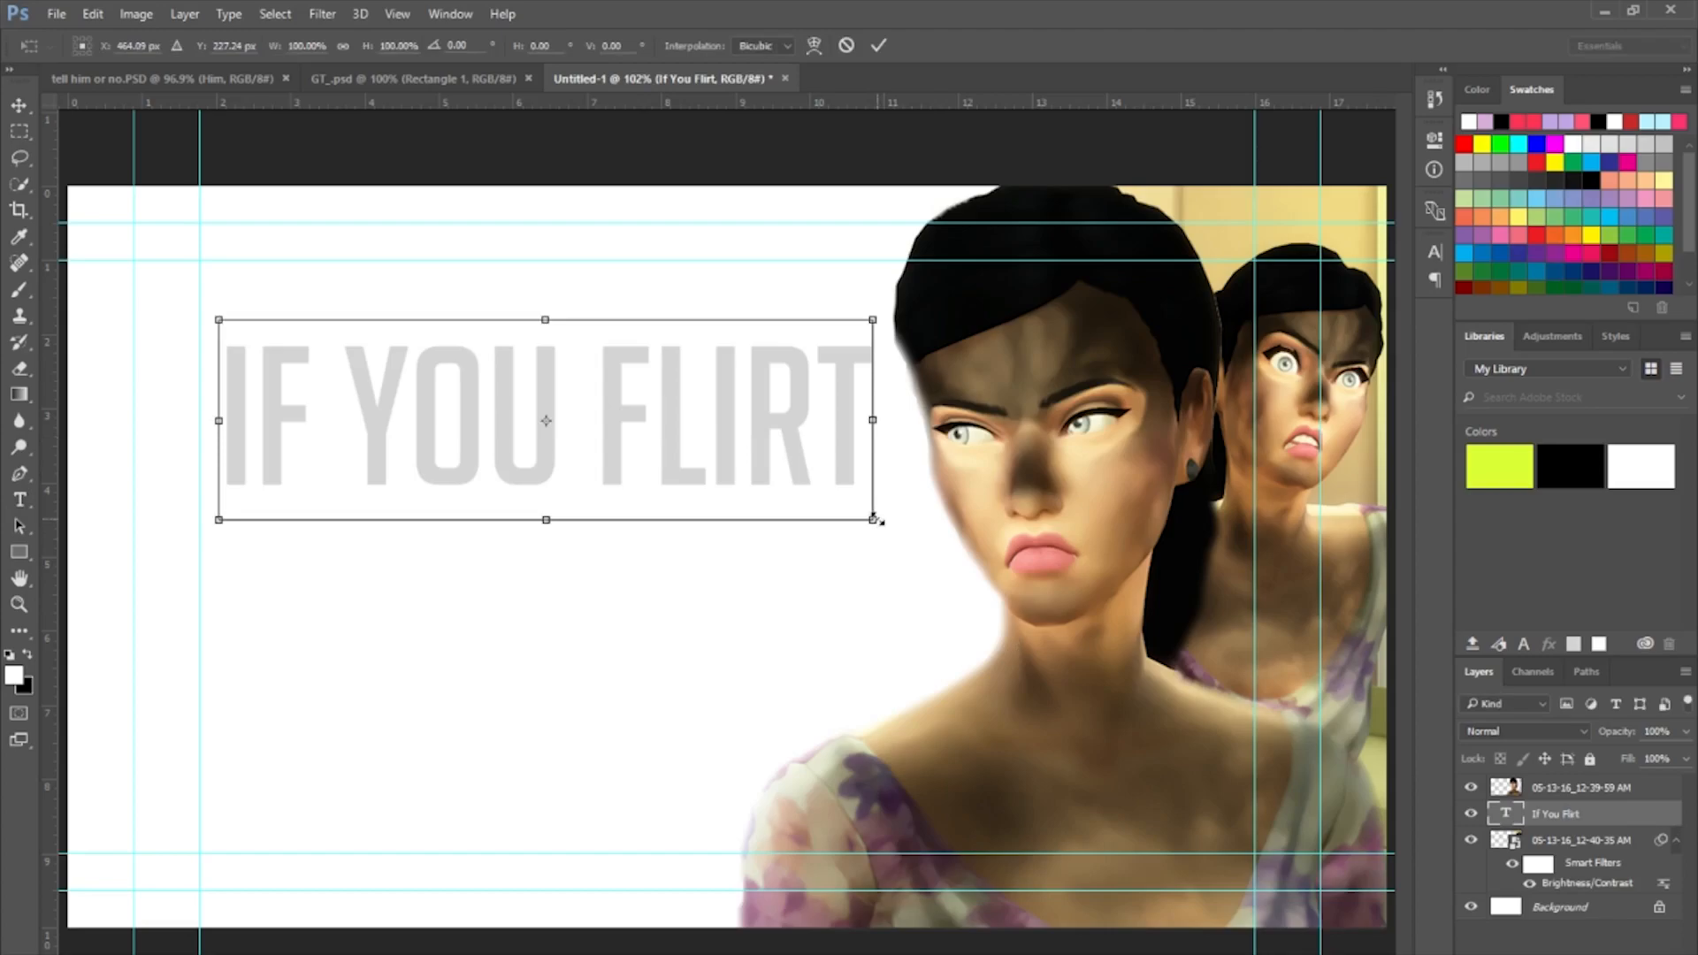
pyautogui.moveTo(875, 524); pyautogui.dragTo(939, 559)
pyautogui.moveTo(675, 425); pyautogui.dragTo(707, 440)
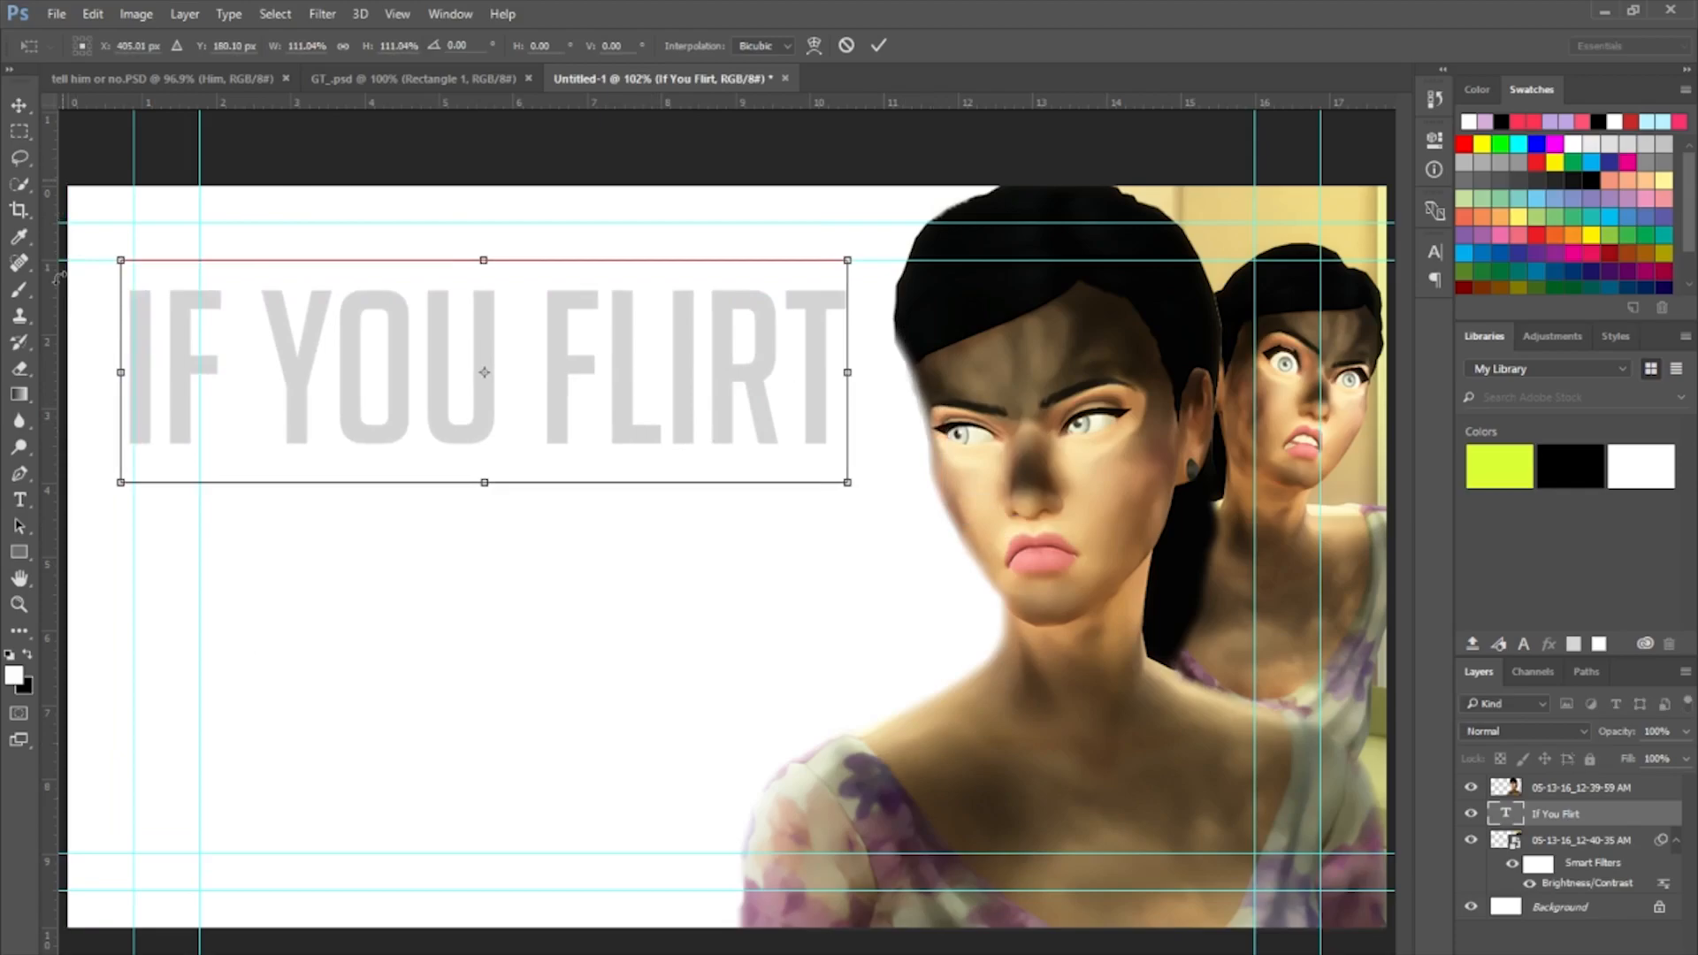
pyautogui.press('Right')
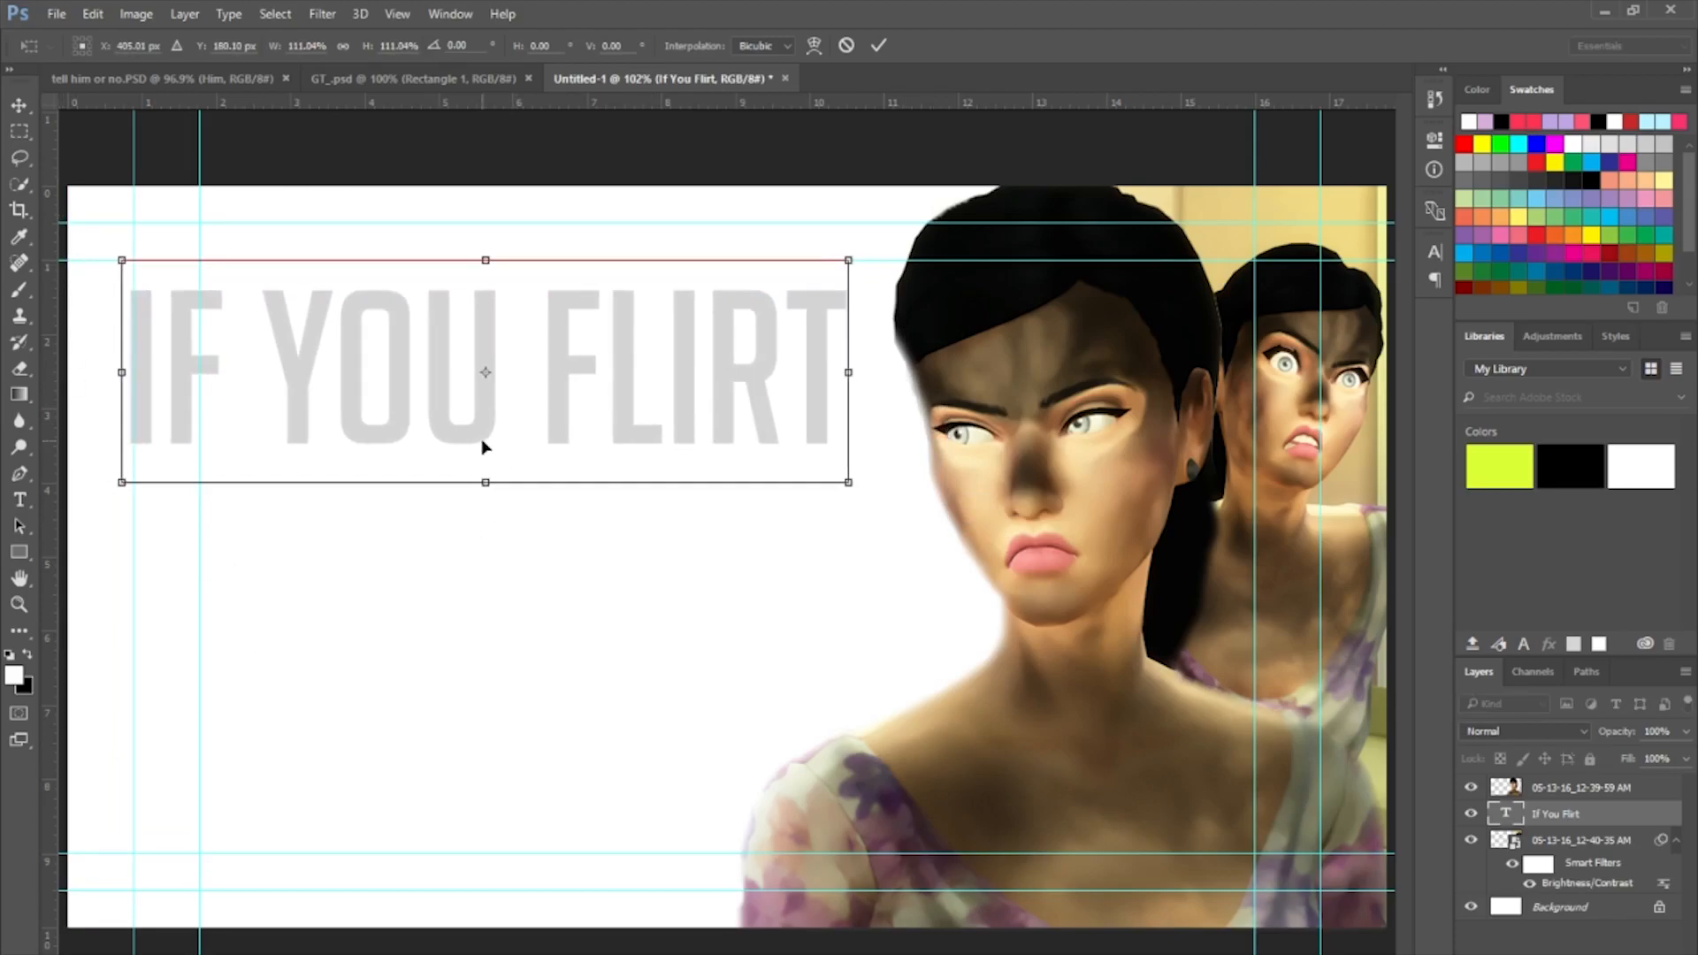
pyautogui.press('t')
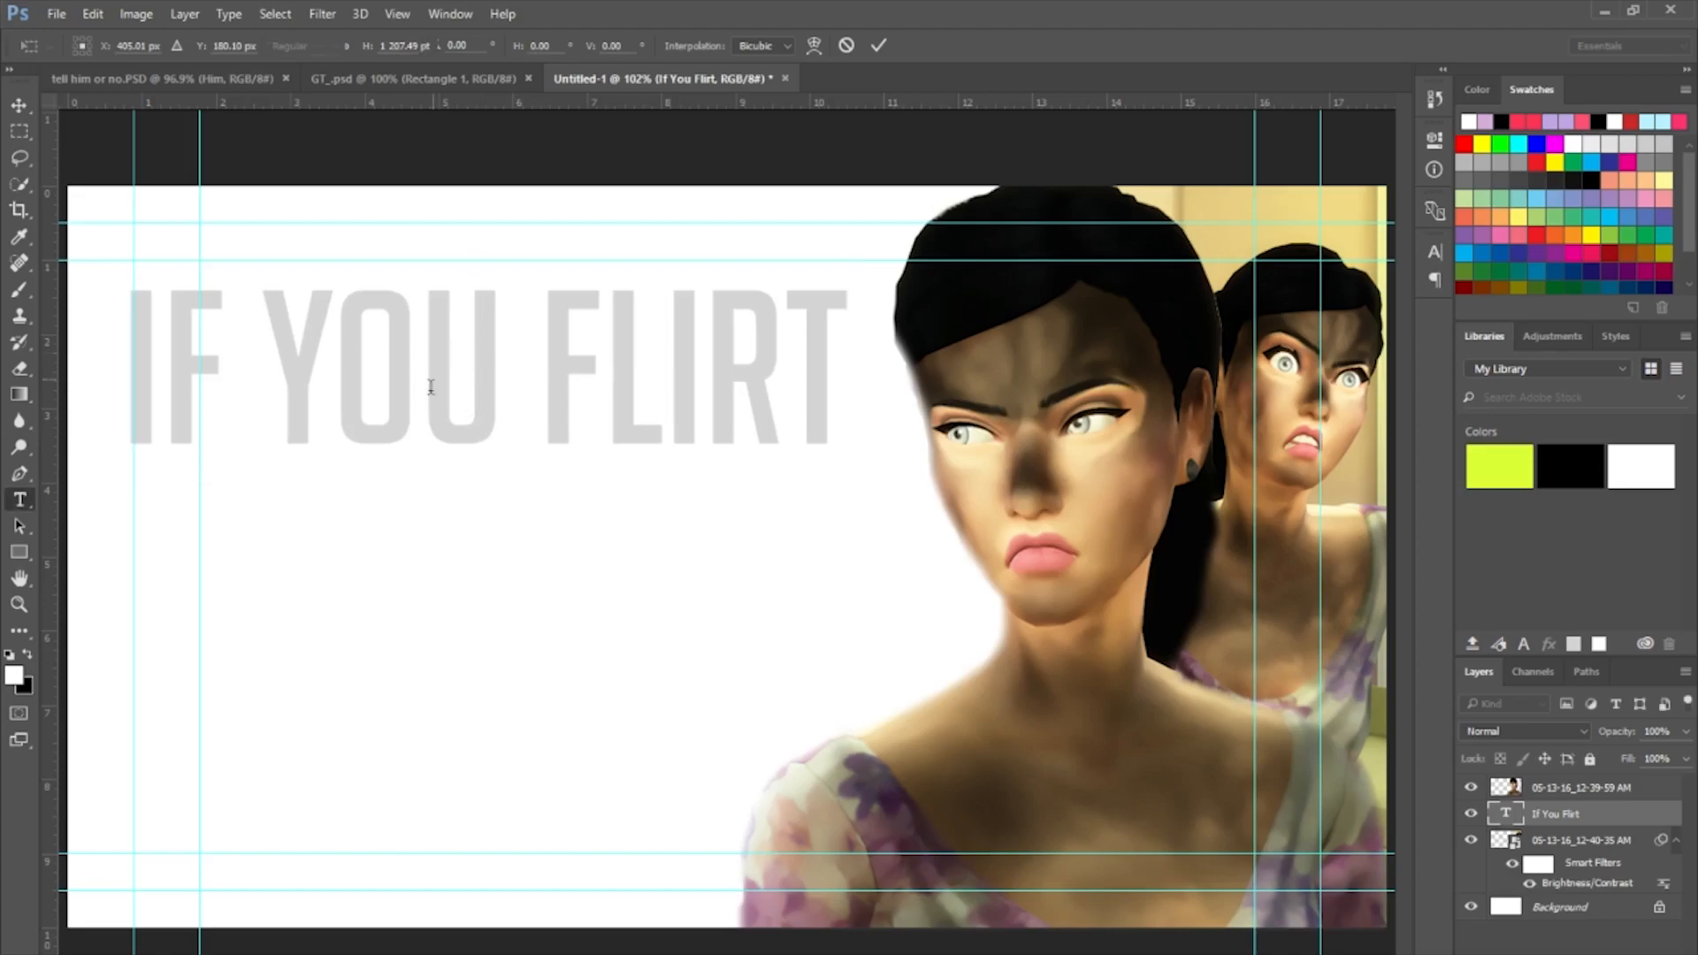
# Shift the text closer to the canvas's upper-left corner and skew it vertically by about -3.9° so it slants upward.
pyautogui.moveTo(530, 405); pyautogui.dragTo(489, 385)
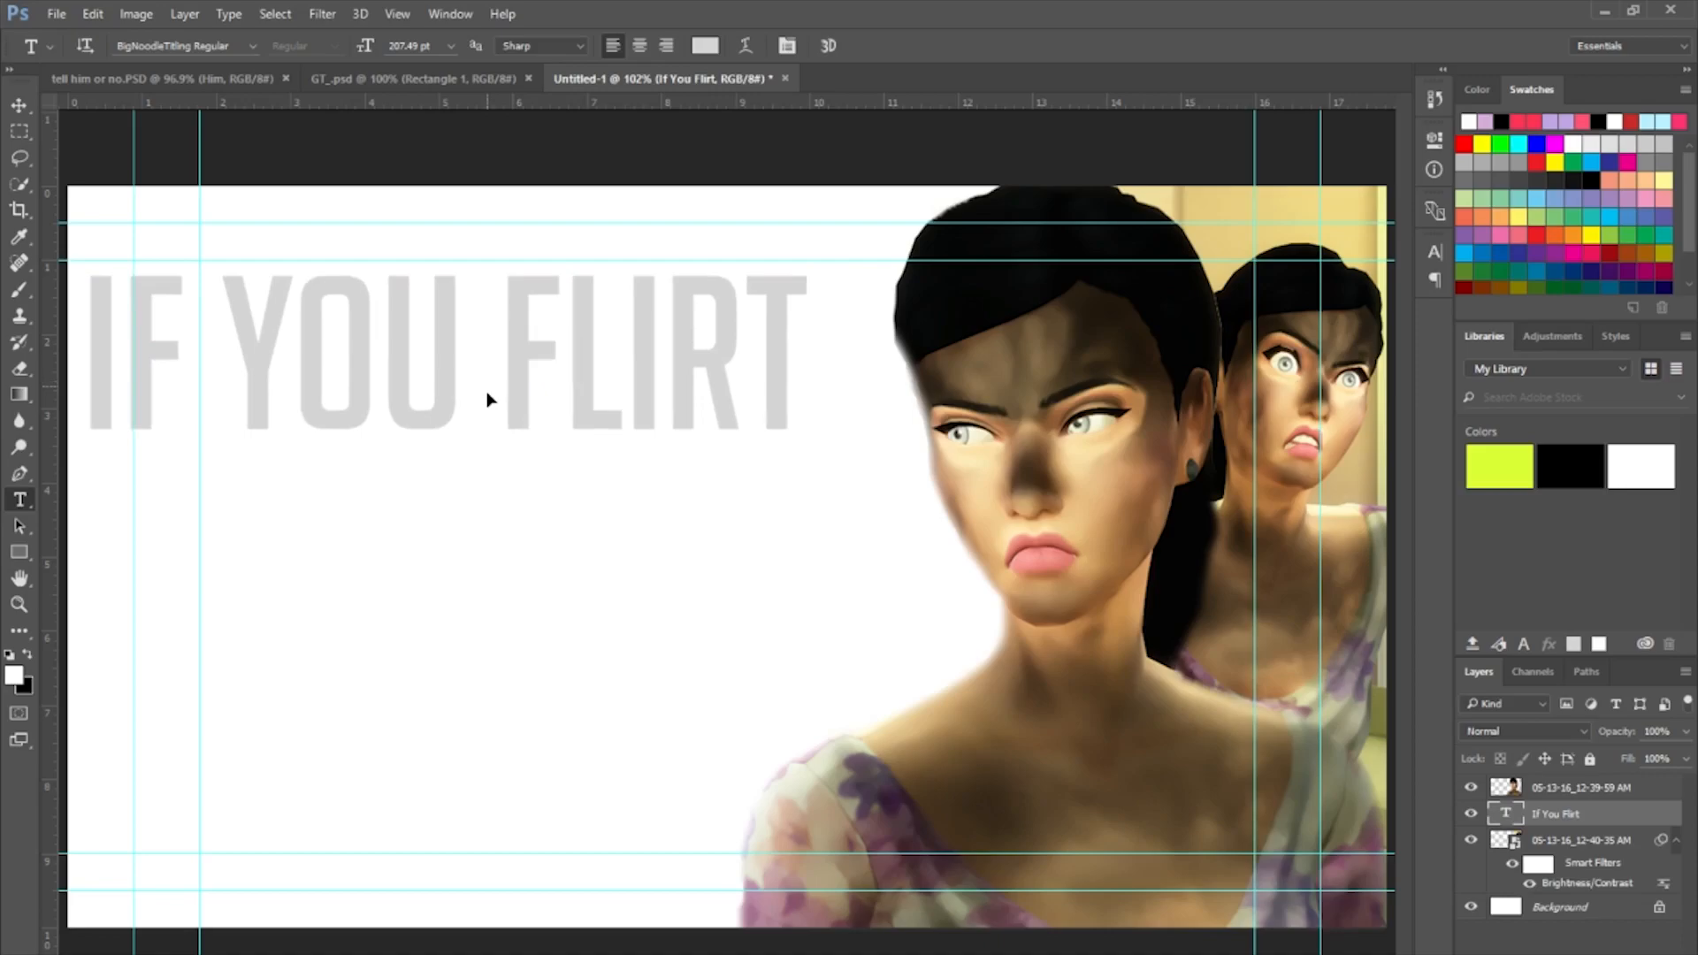
pyautogui.hotkey('ctrl', 't')
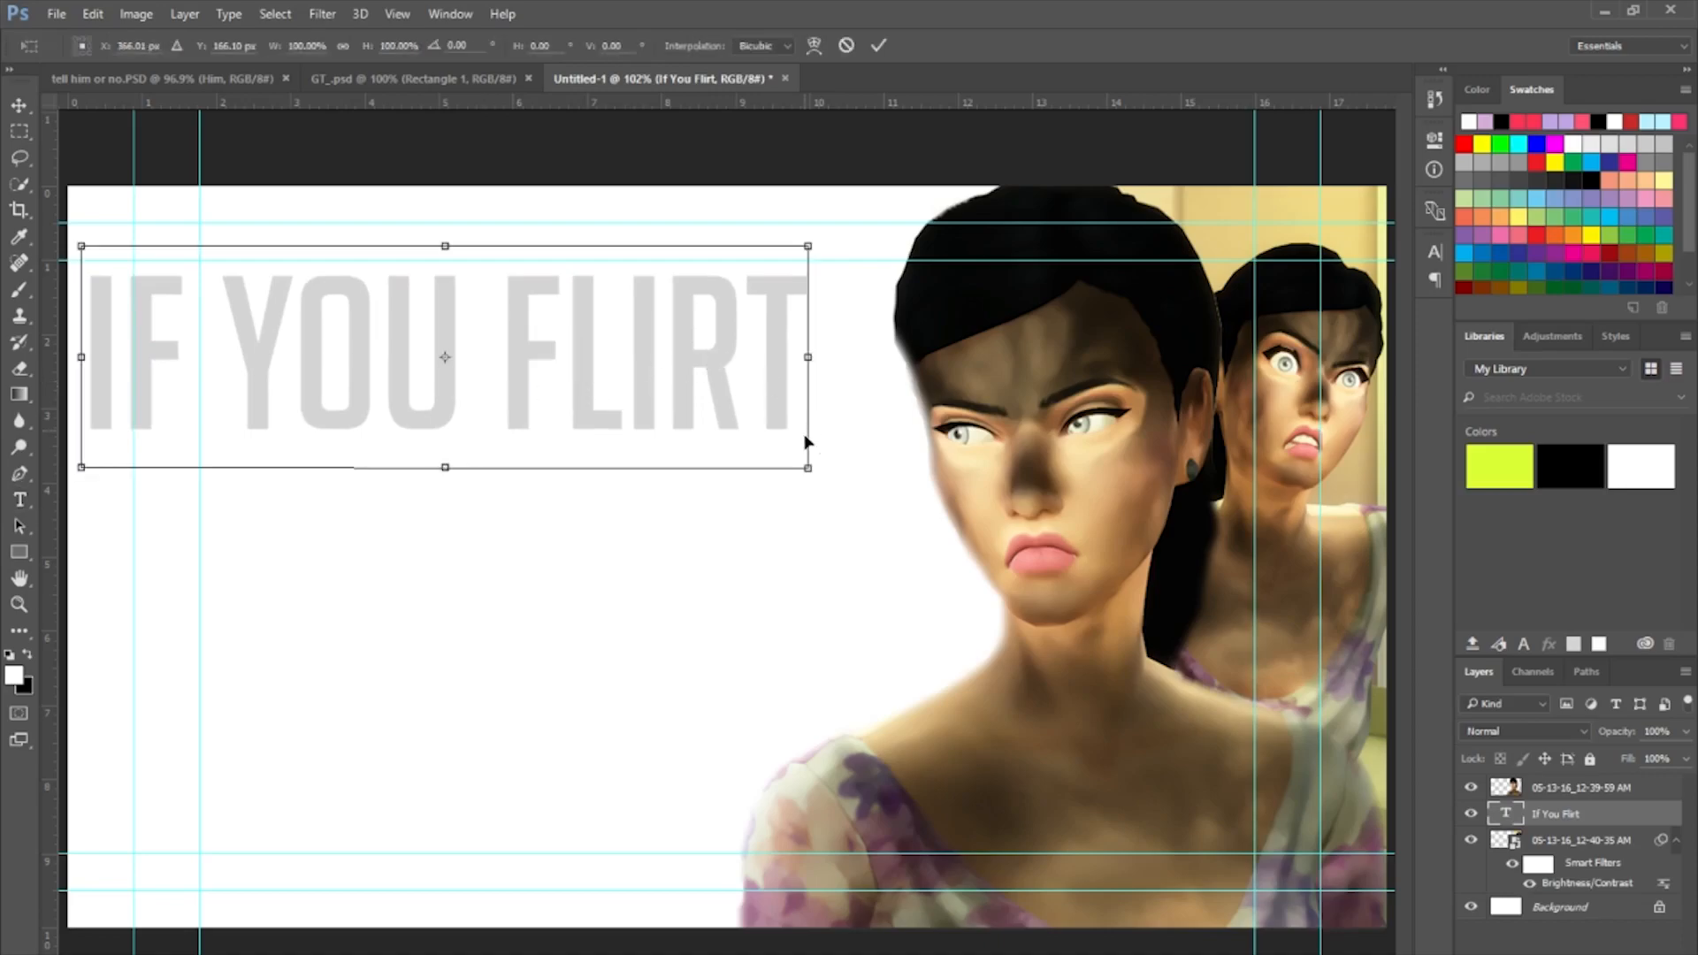
pyautogui.moveTo(809, 470); pyautogui.dragTo(782, 428)
pyautogui.press('Return')
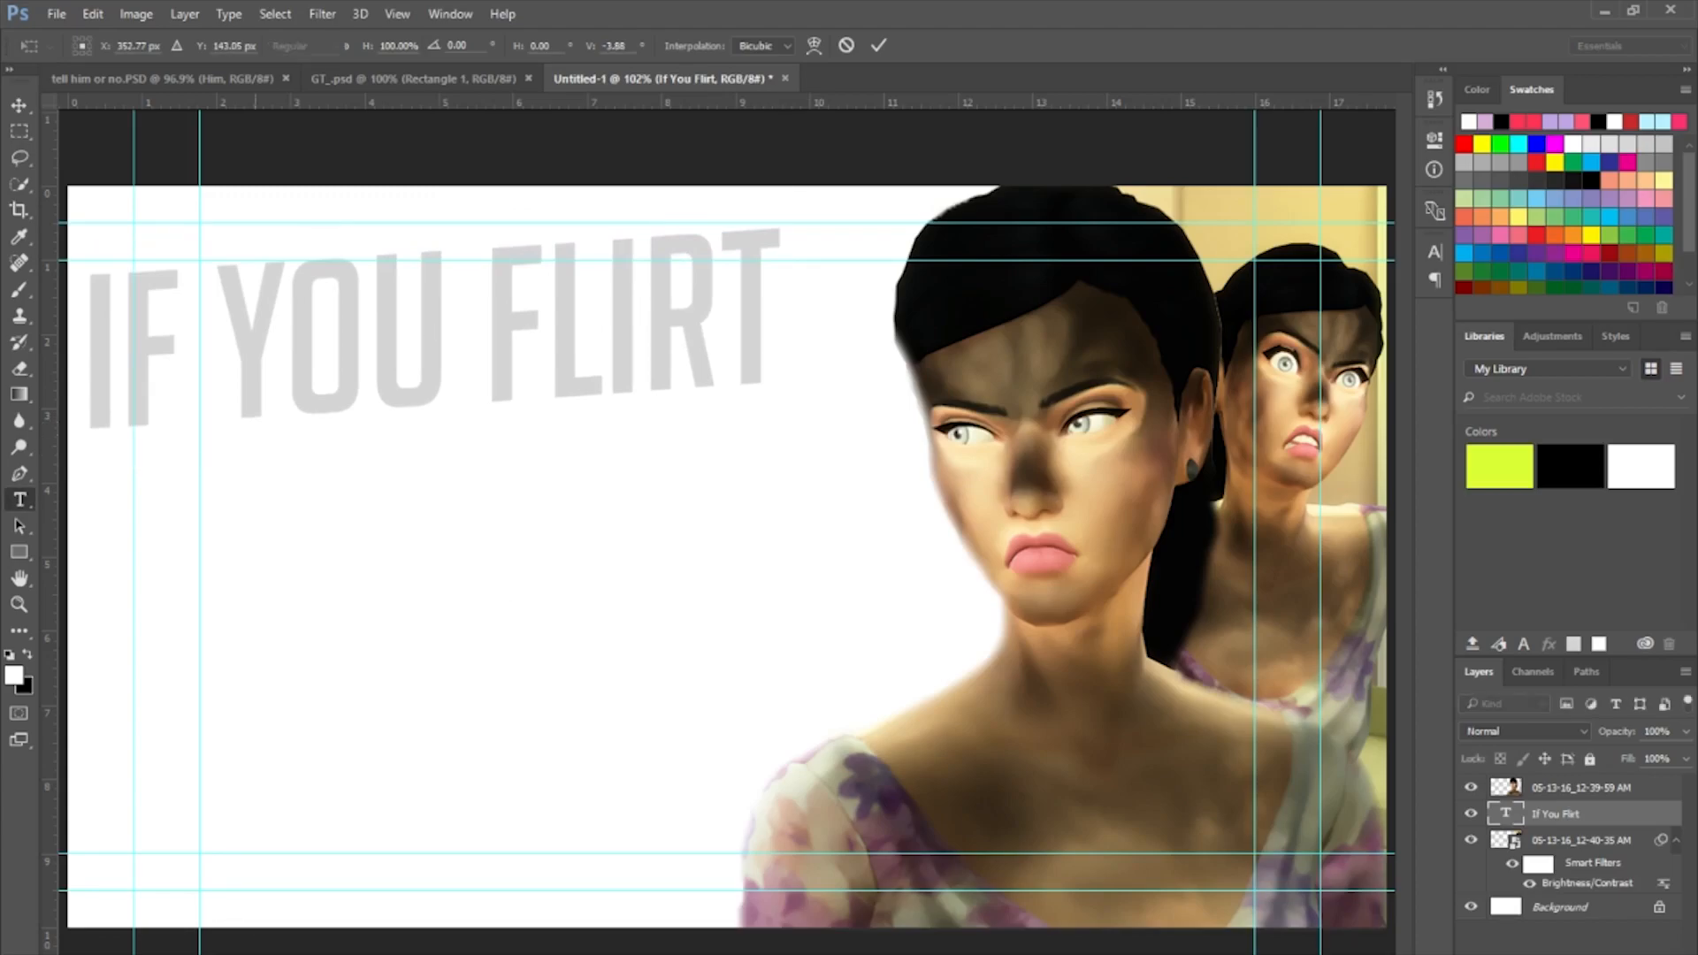
# Commit the text transform, switch to File Explorer and open the Sims 4 Icons folder under Pictures.
pyautogui.hotkey('alt', 'Tab')
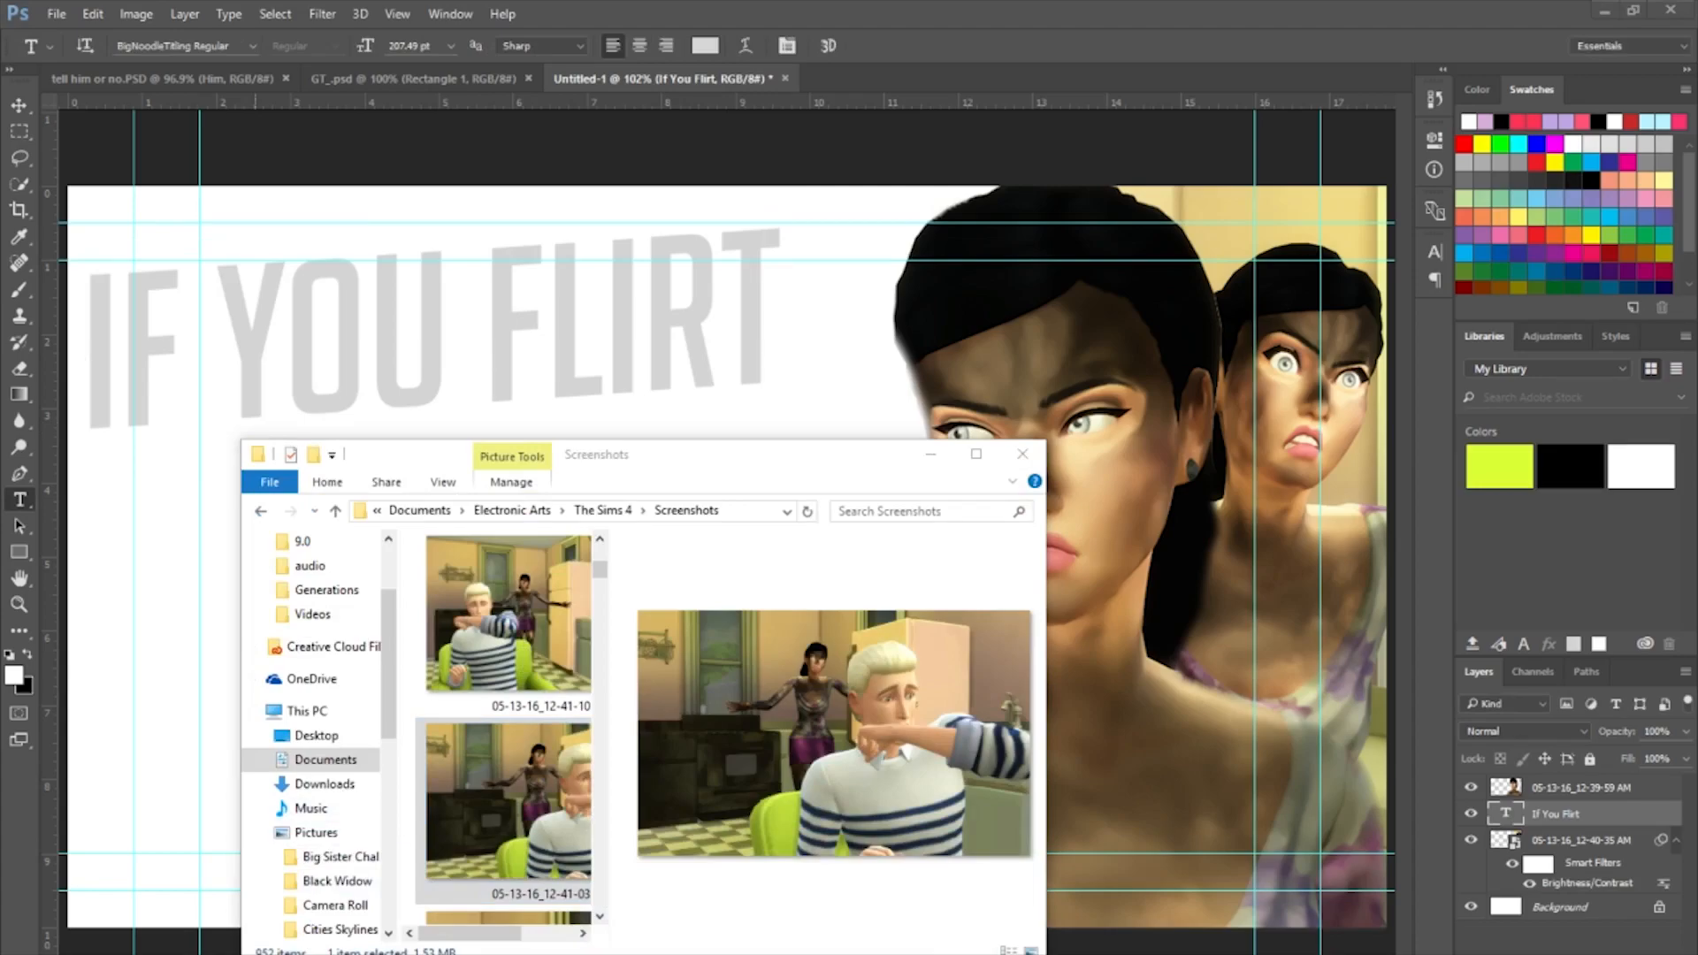
pyautogui.rightClick(471, 954)
pyautogui.click(471, 954)
pyautogui.moveTo(471, 954)
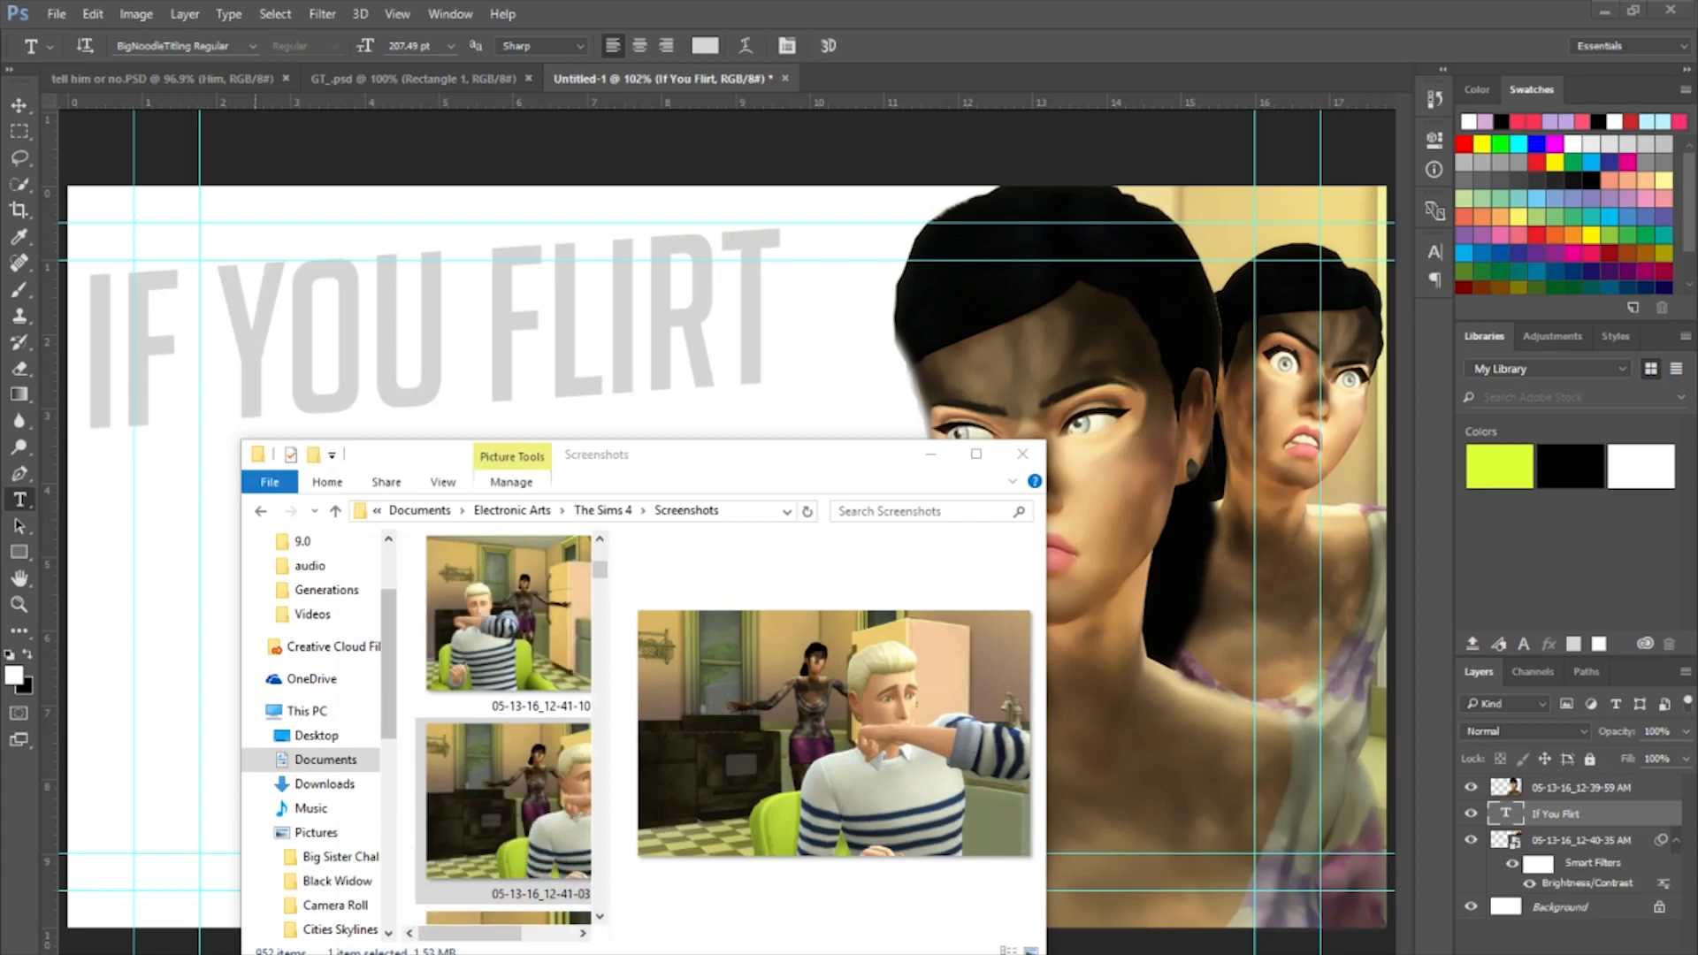
pyautogui.rightClick(445, 954)
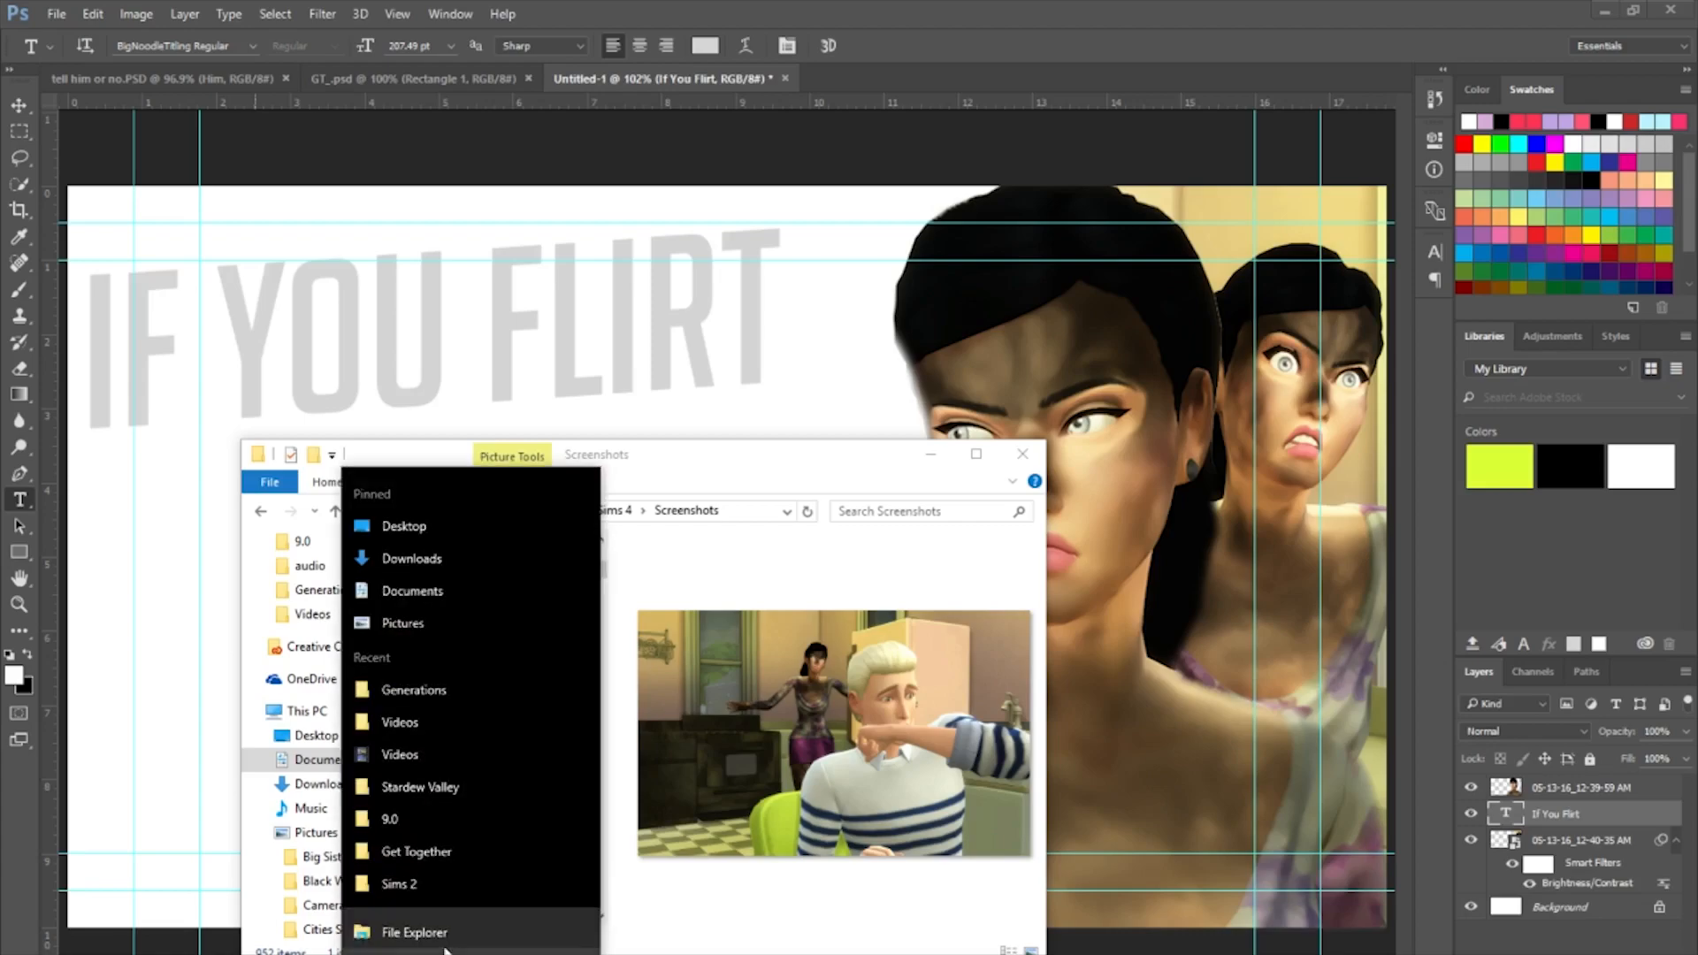
pyautogui.click(309, 721)
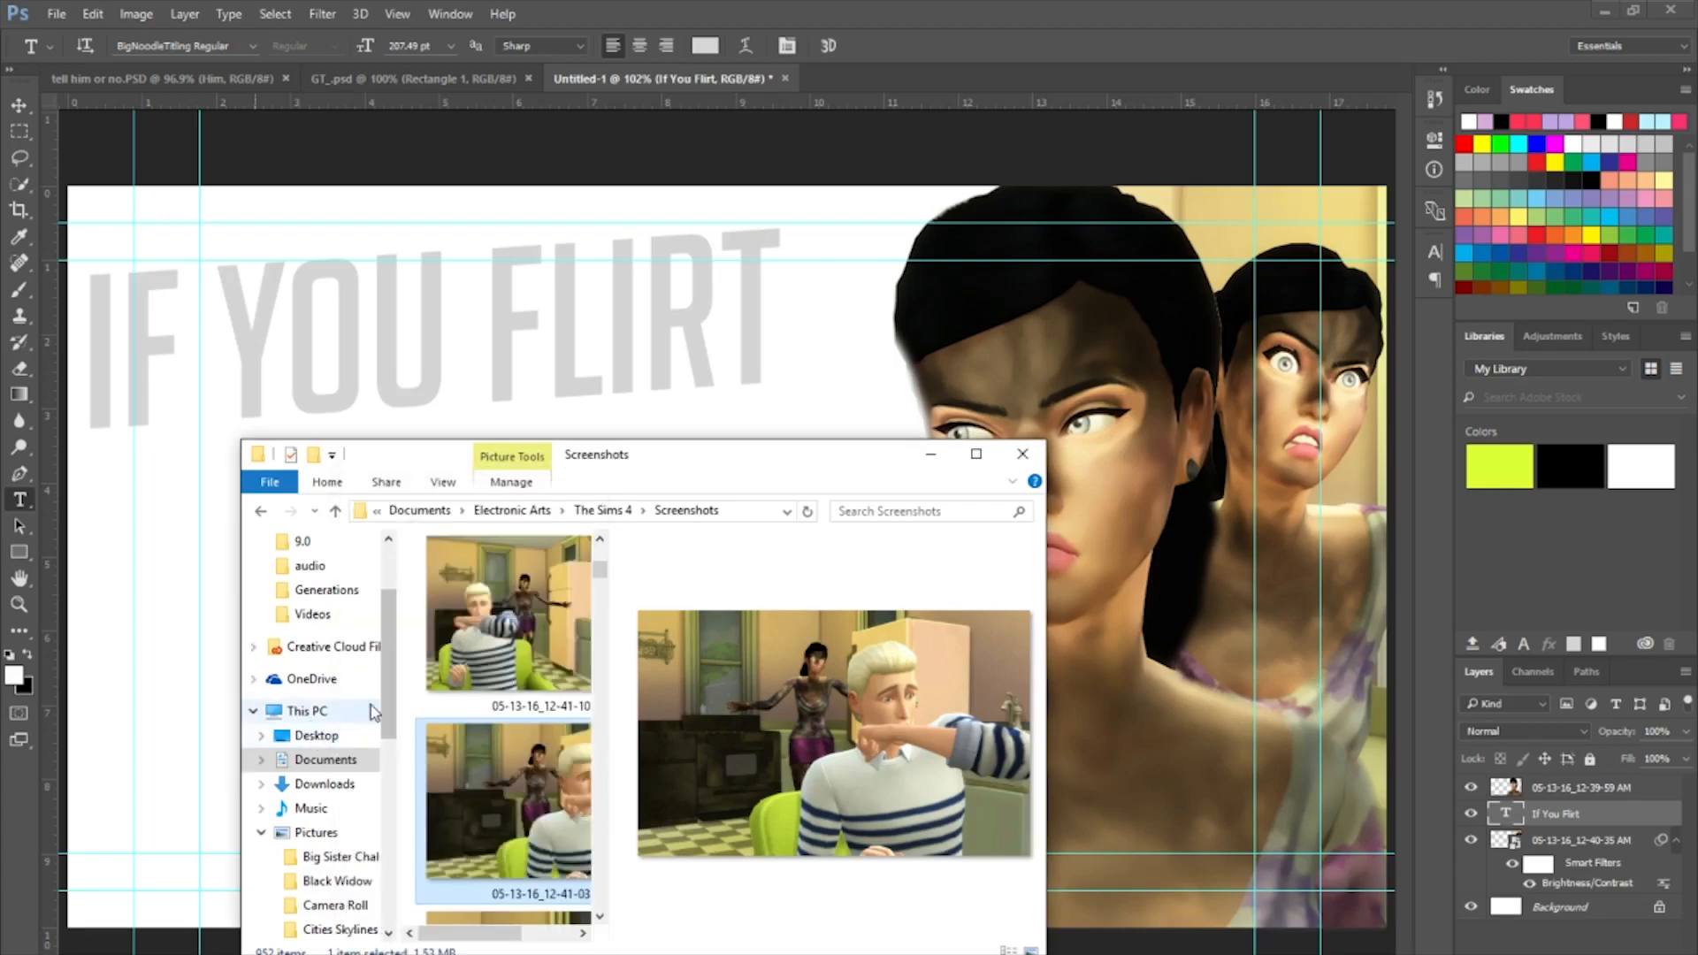
pyautogui.moveTo(383, 697); pyautogui.dragTo(399, 803)
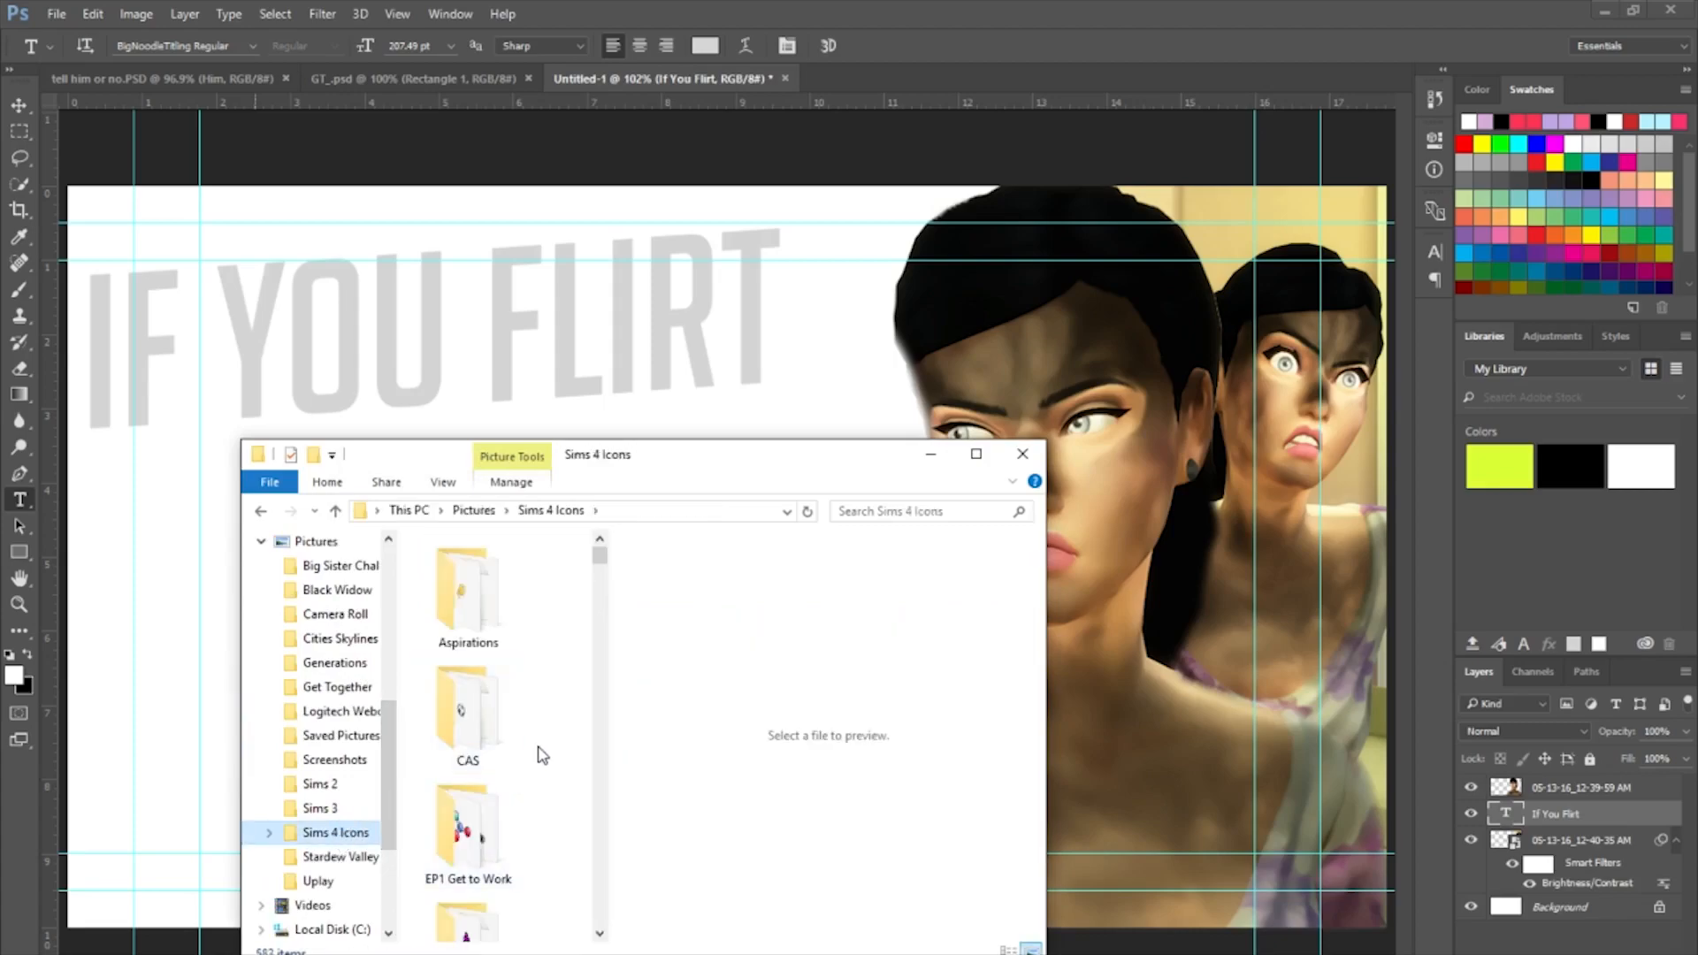
# Look through the icon images in the Sims 4 Icons folder for one that suits the title.
pyautogui.scroll(-5, 542, 752)
pyautogui.scroll(-5, 542, 752)
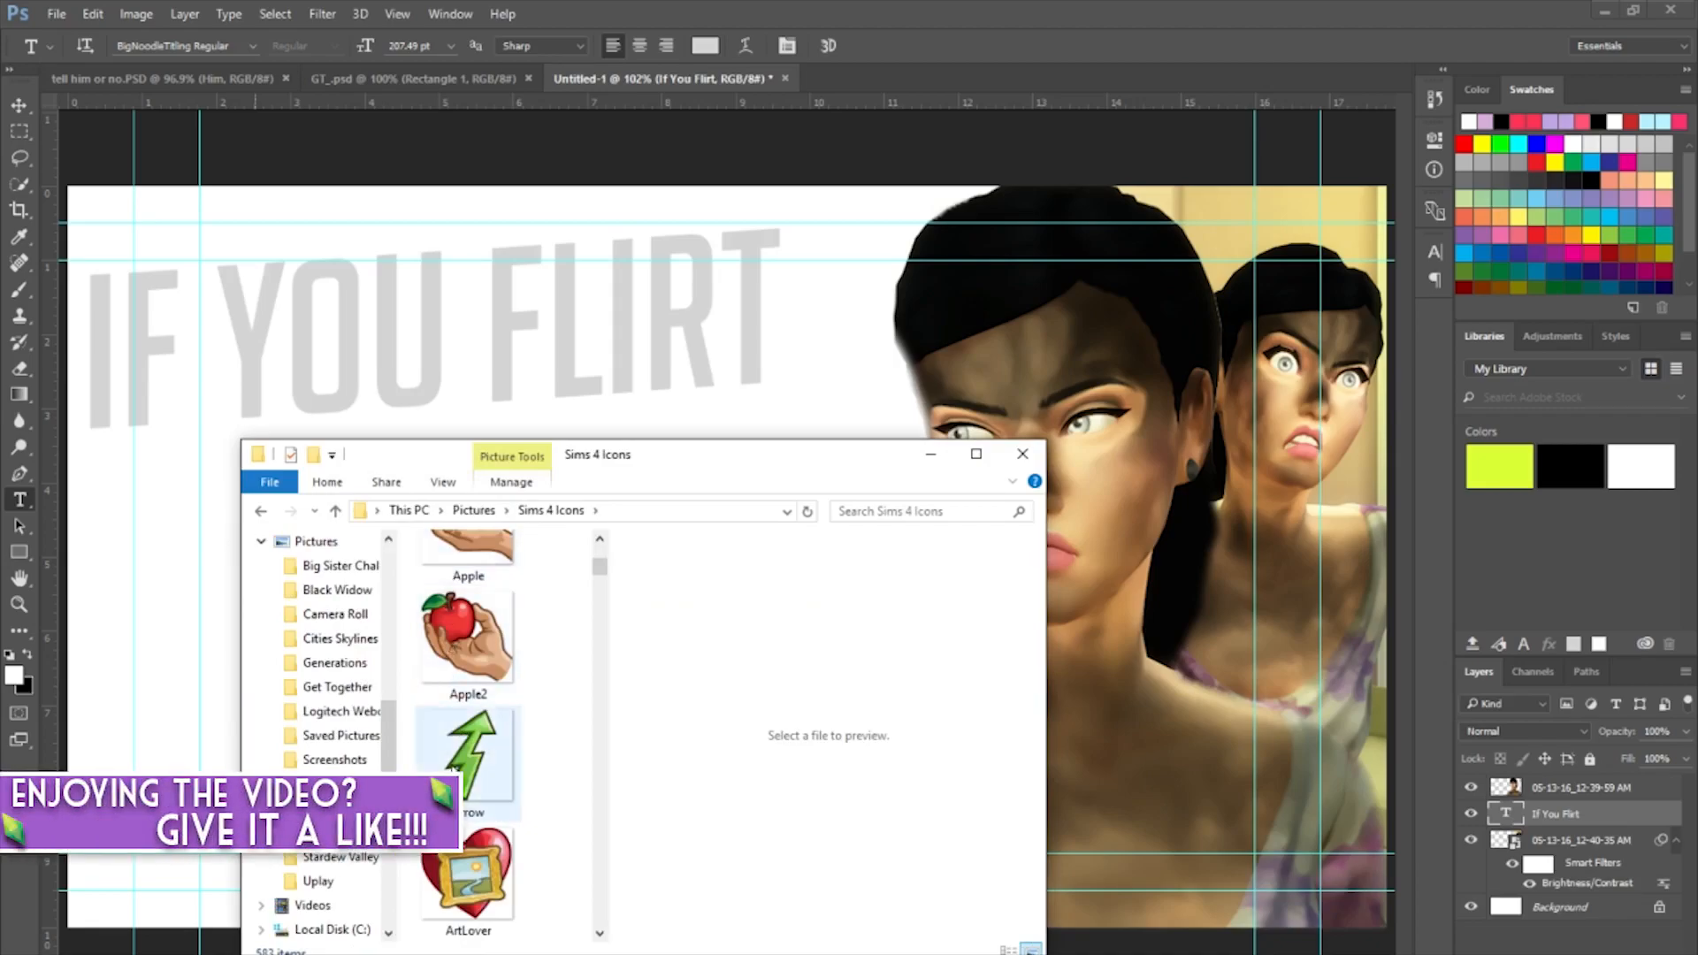
pyautogui.scroll(-5, 525, 791)
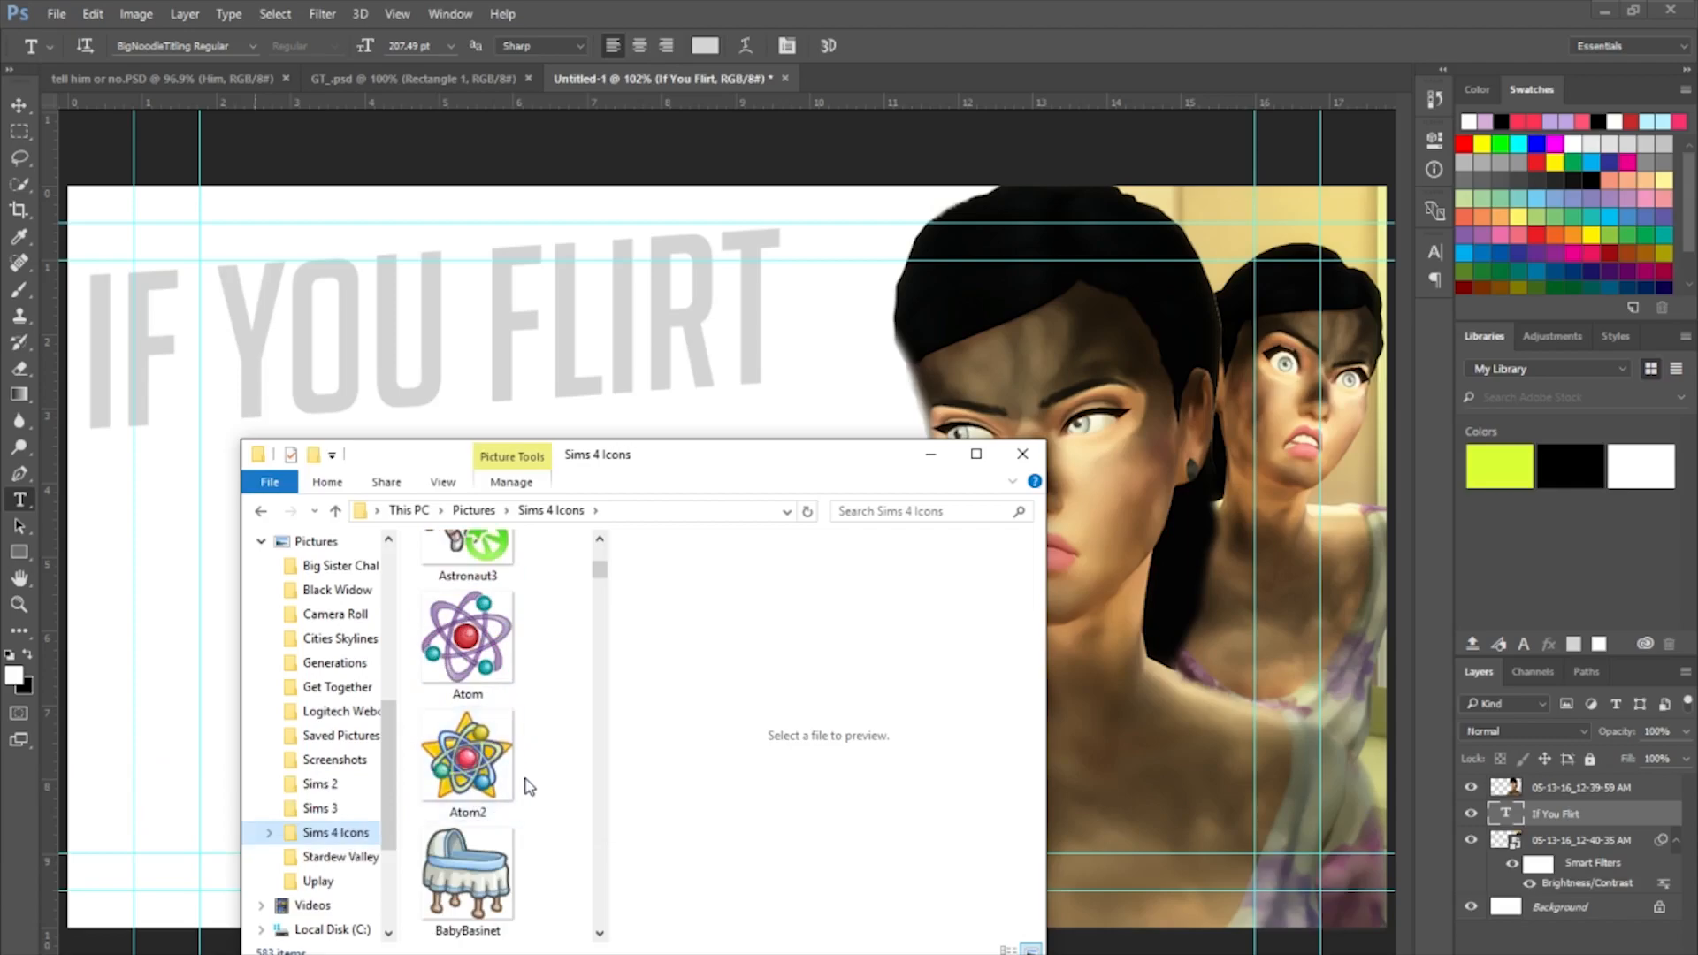
pyautogui.scroll(-6, 528, 786)
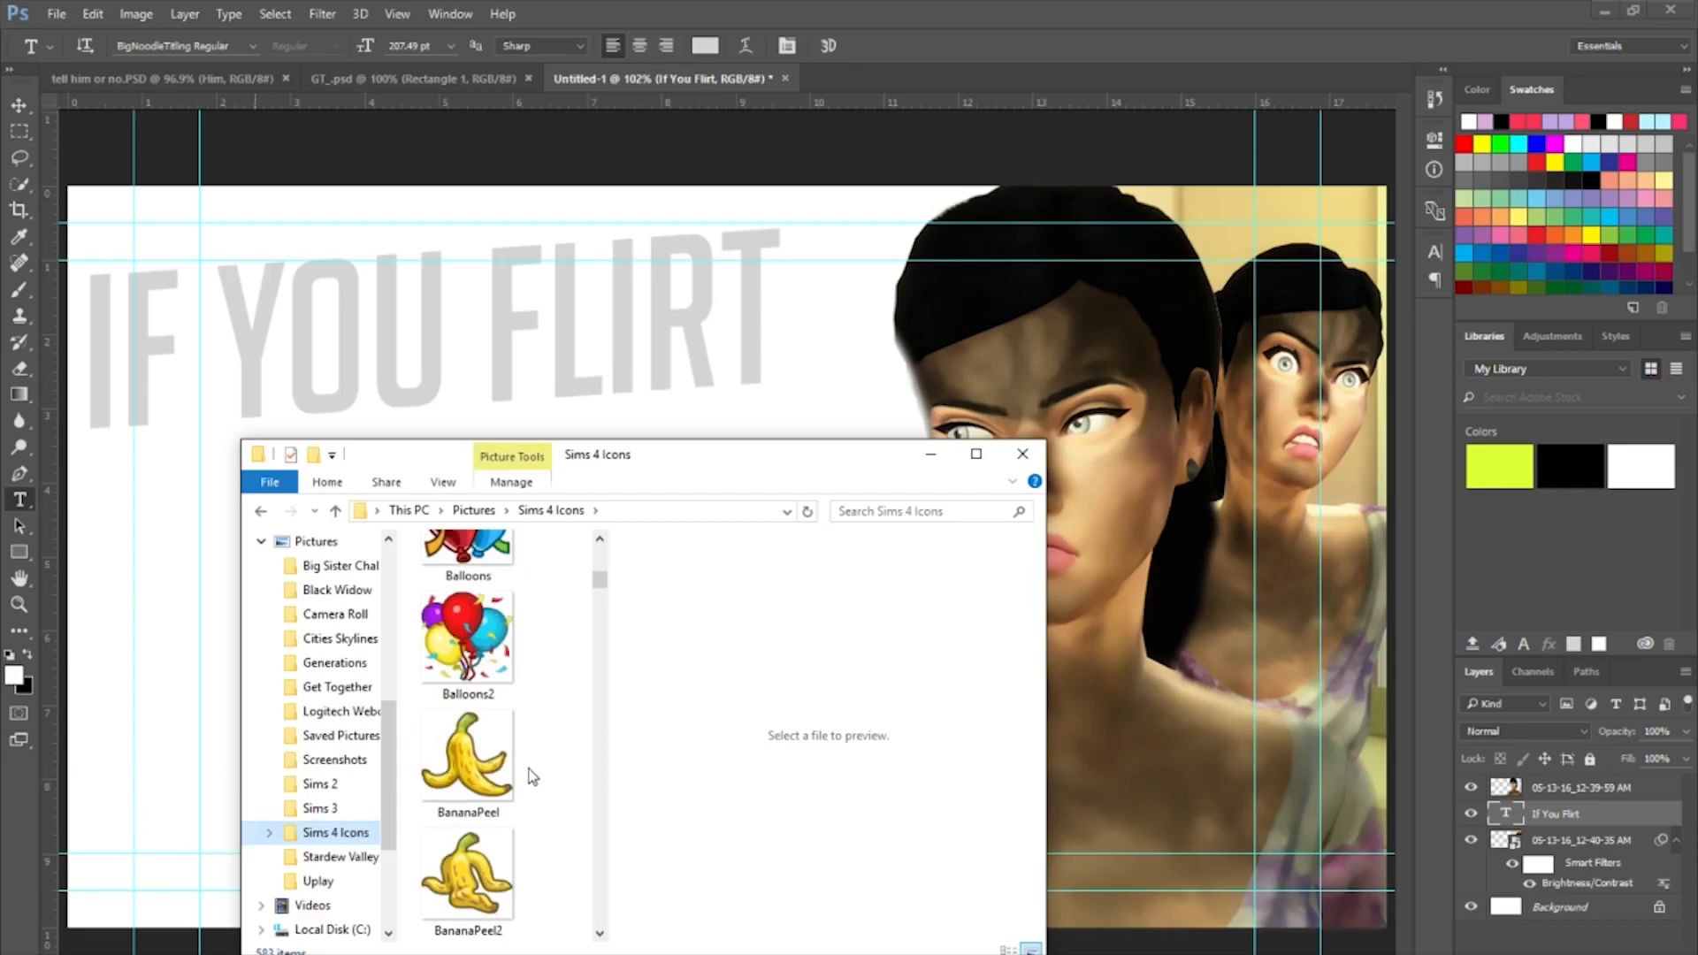
pyautogui.scroll(-3, 531, 778)
pyautogui.scroll(-10, 532, 777)
pyautogui.scroll(-10, 532, 777)
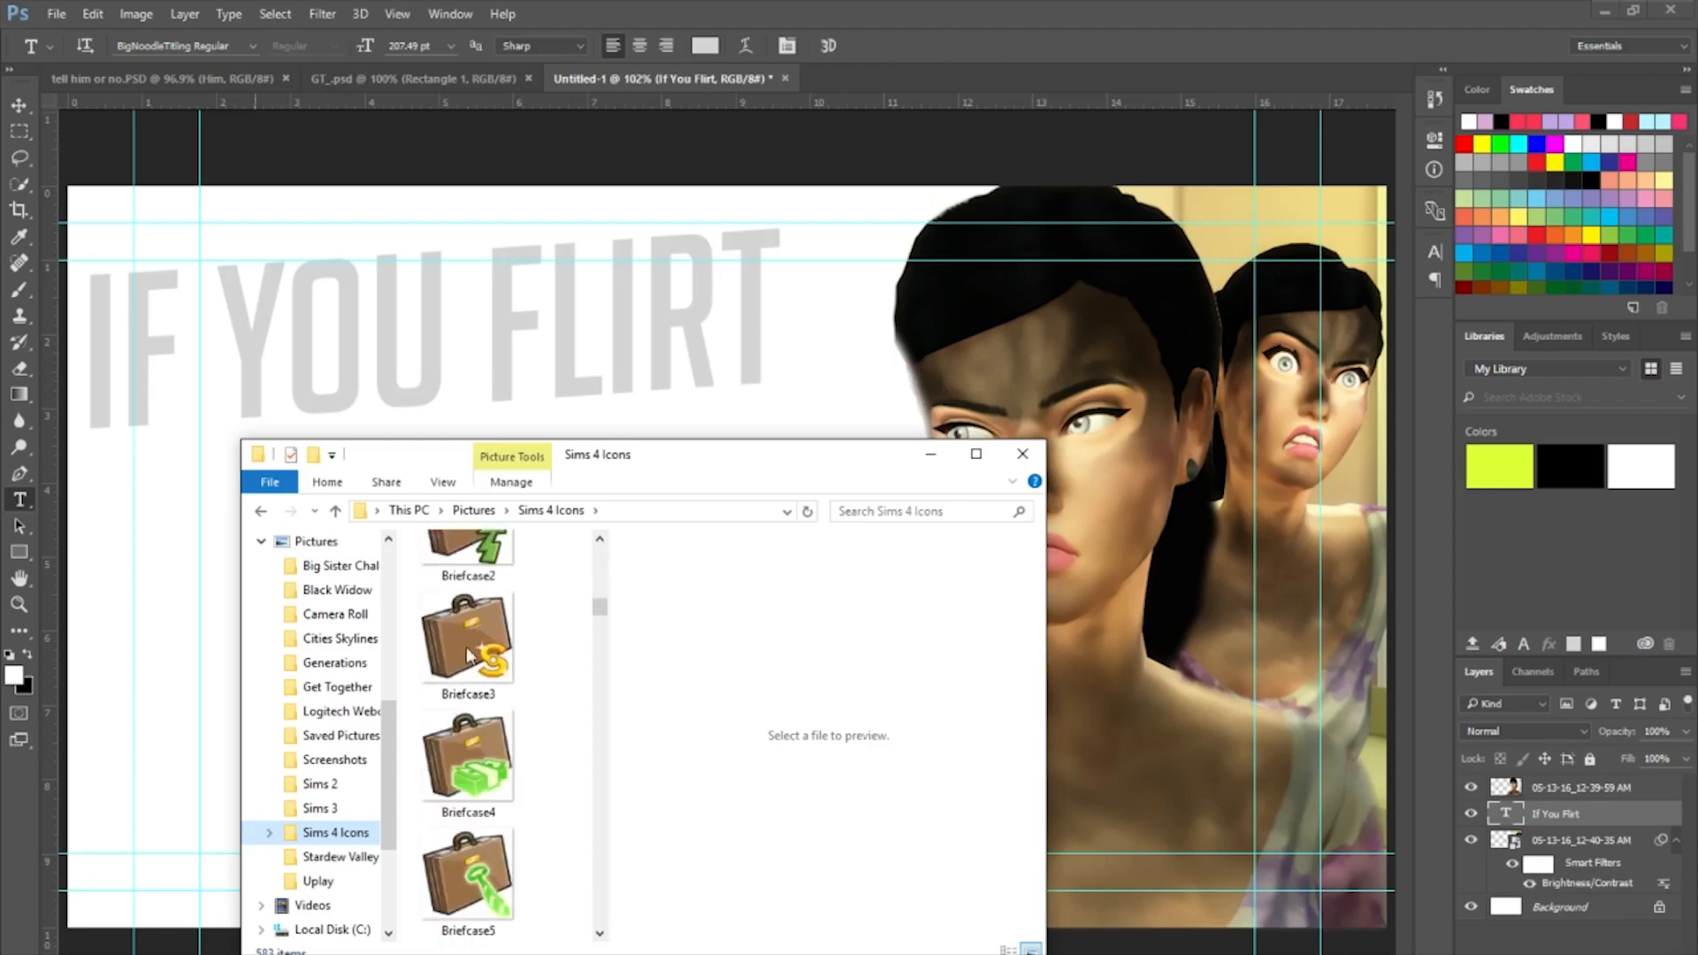
pyautogui.scroll(-5, 562, 744)
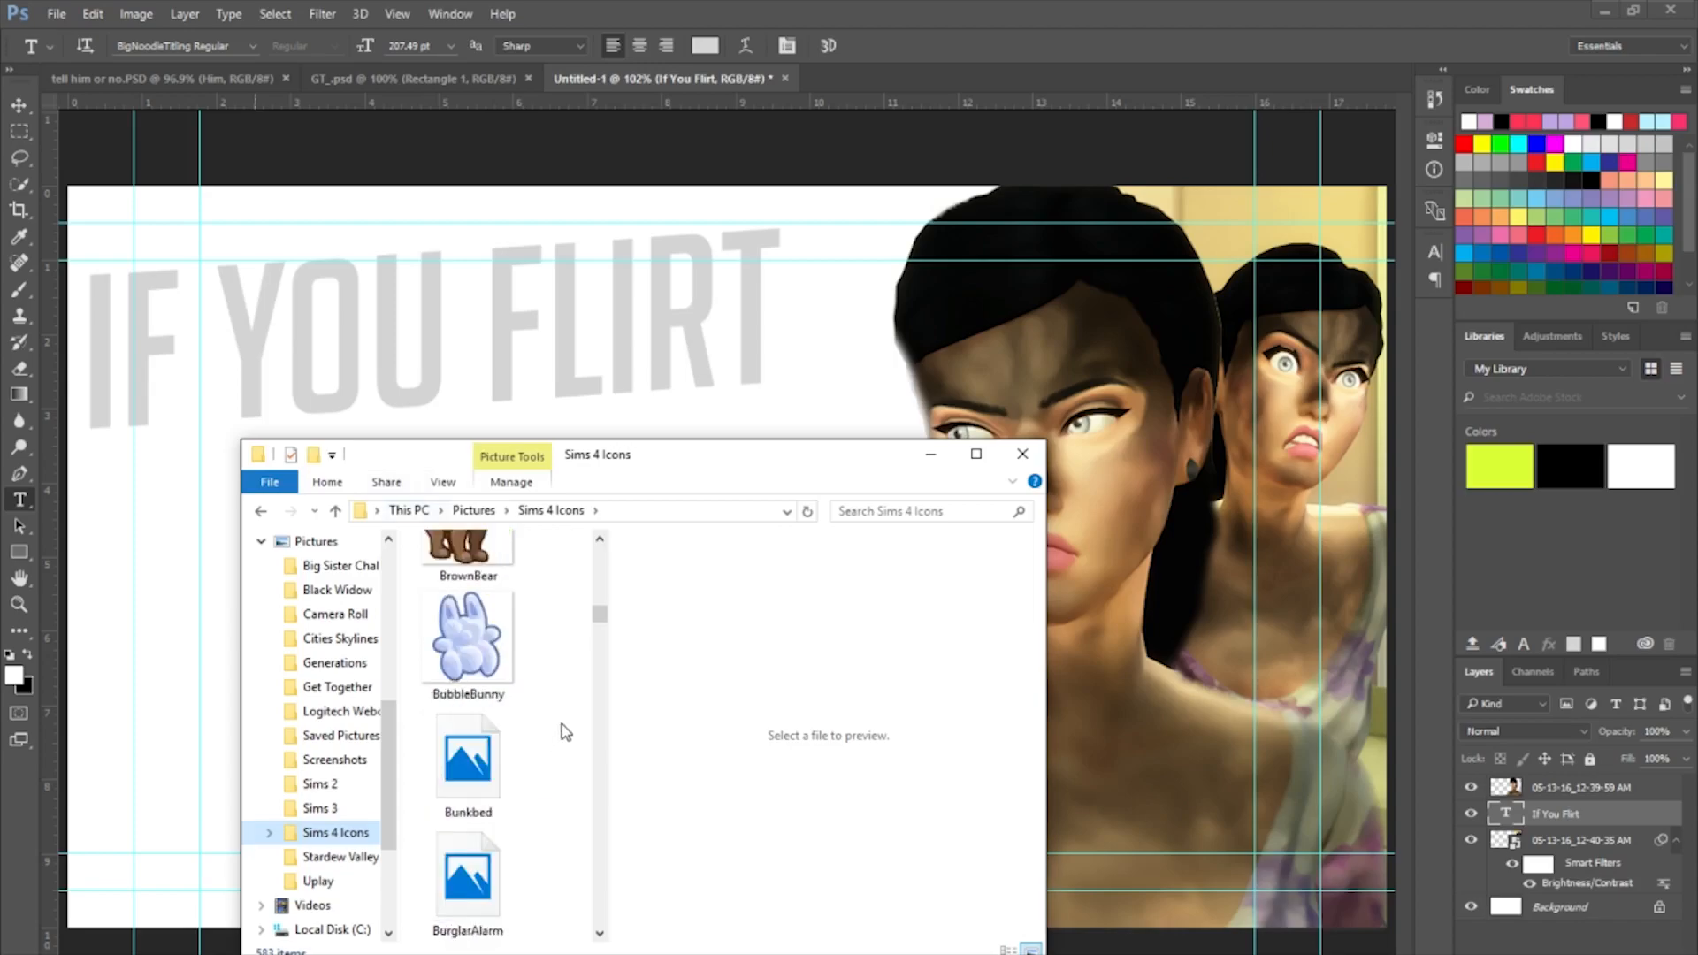
# Search the Sims 4 Icons folder for "heart" and place the Heart image into the Photoshop document.
pyautogui.click(847, 511)
pyautogui.write('heart')
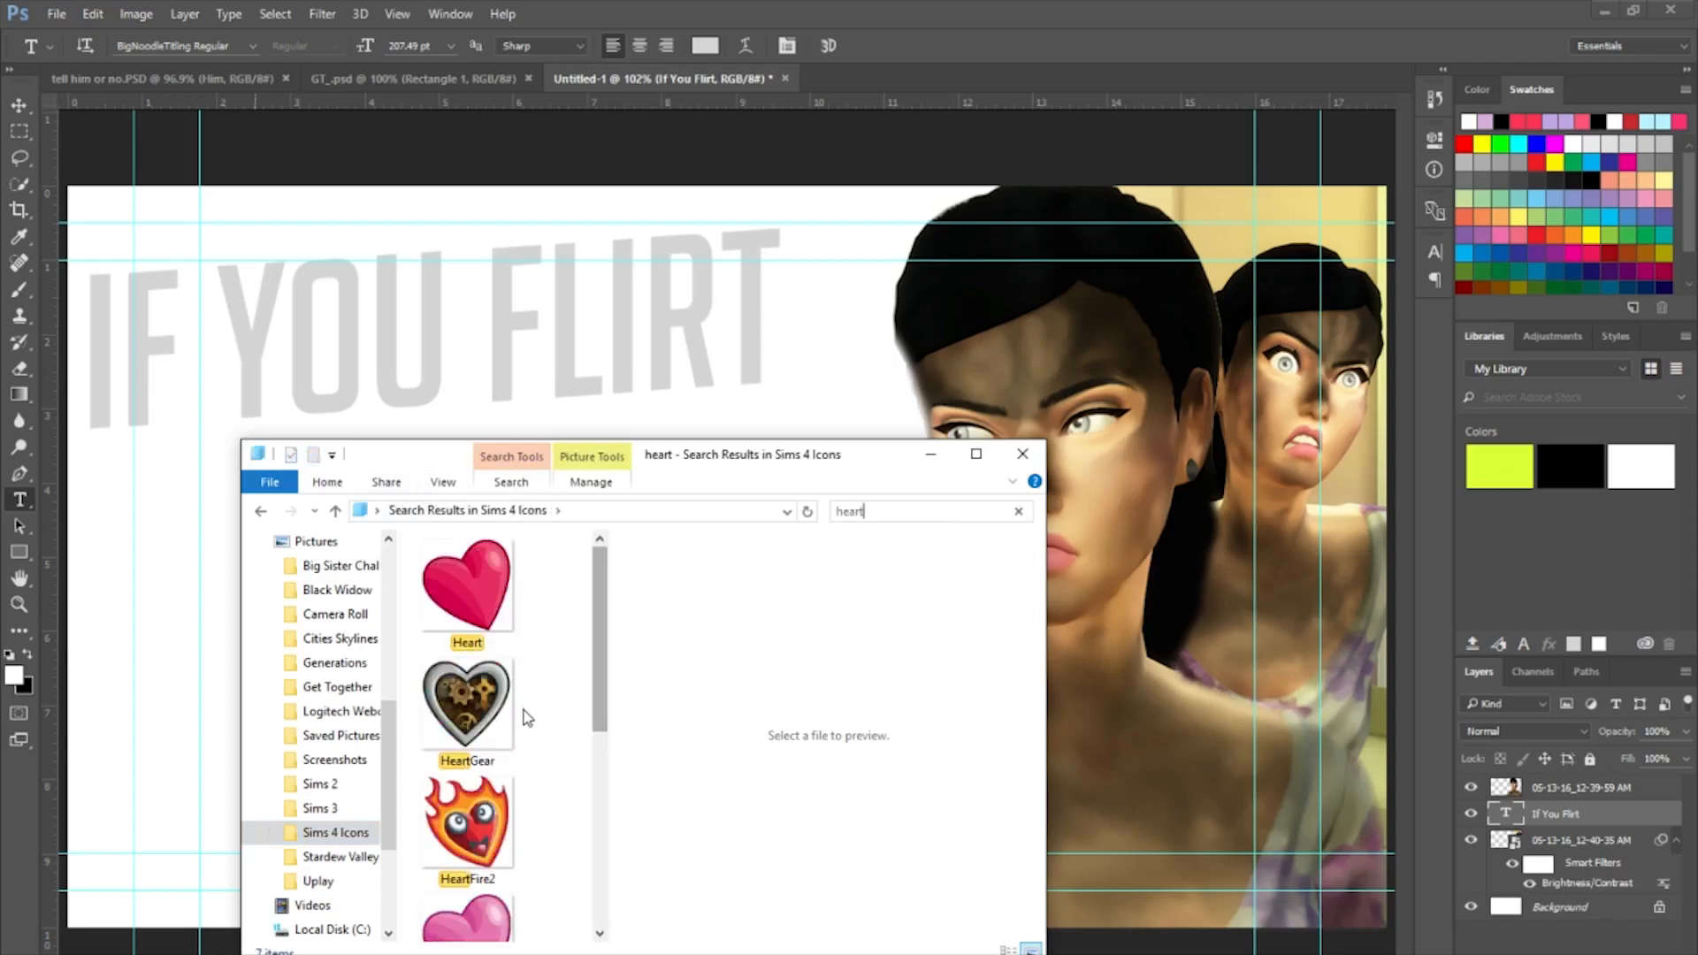
pyautogui.scroll(-3, 518, 711)
pyautogui.scroll(-2, 517, 710)
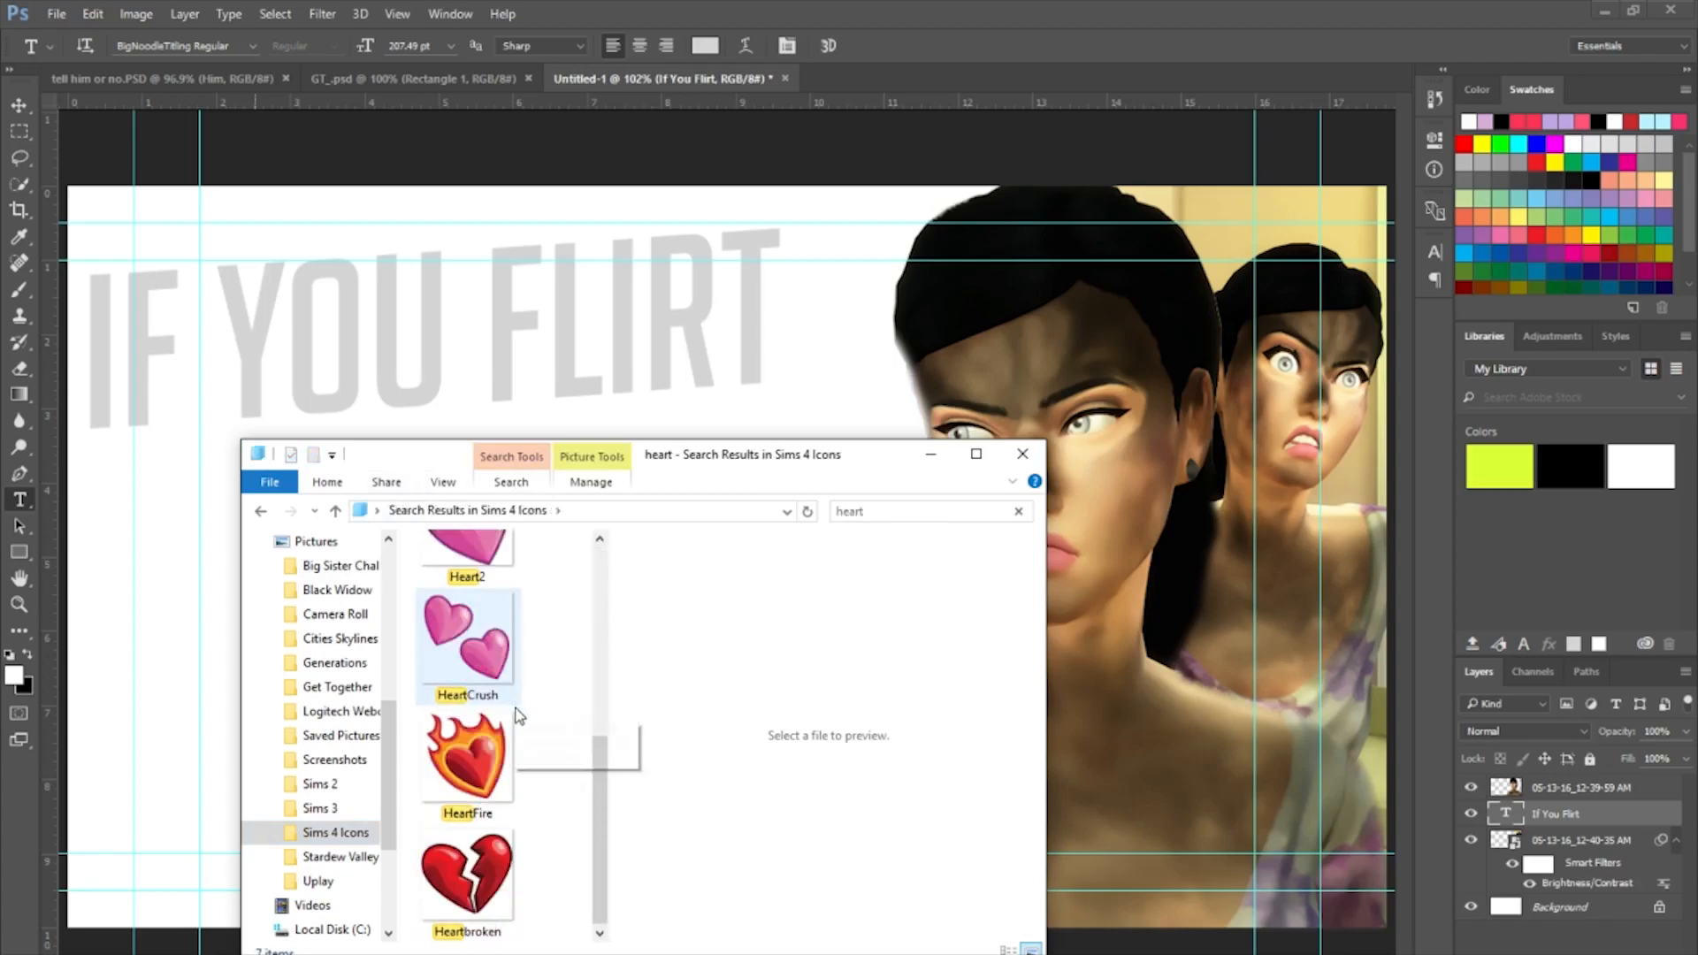
pyautogui.scroll(5, 560, 728)
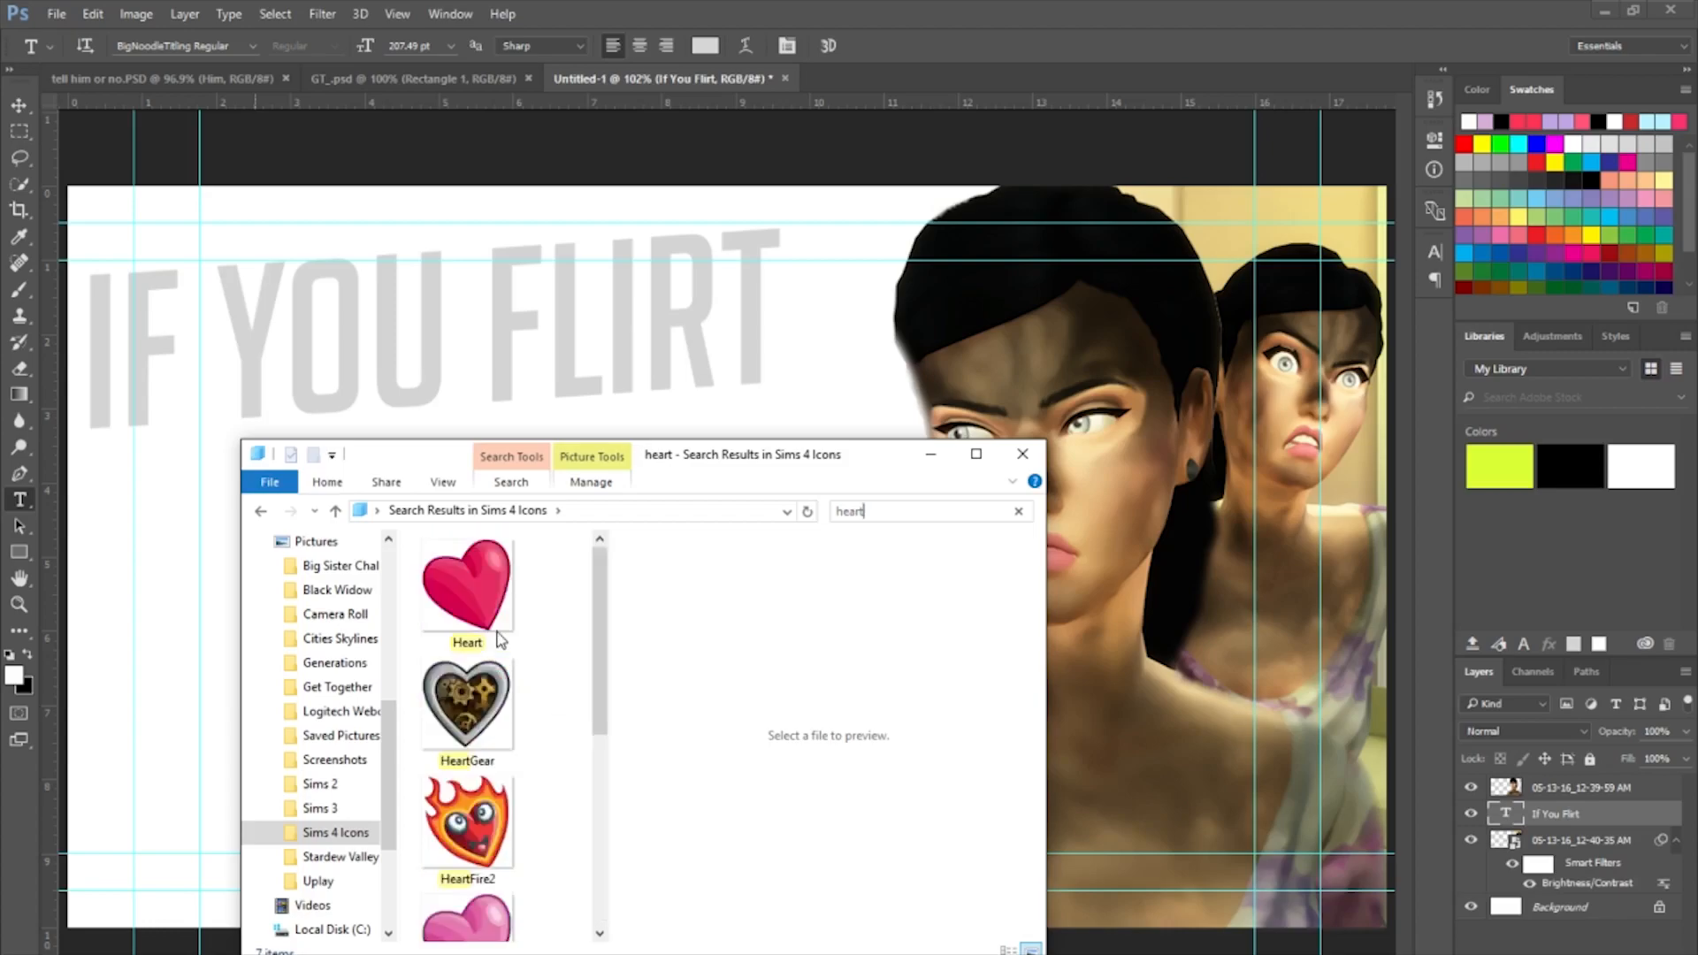
pyautogui.moveTo(486, 600); pyautogui.dragTo(840, 352)
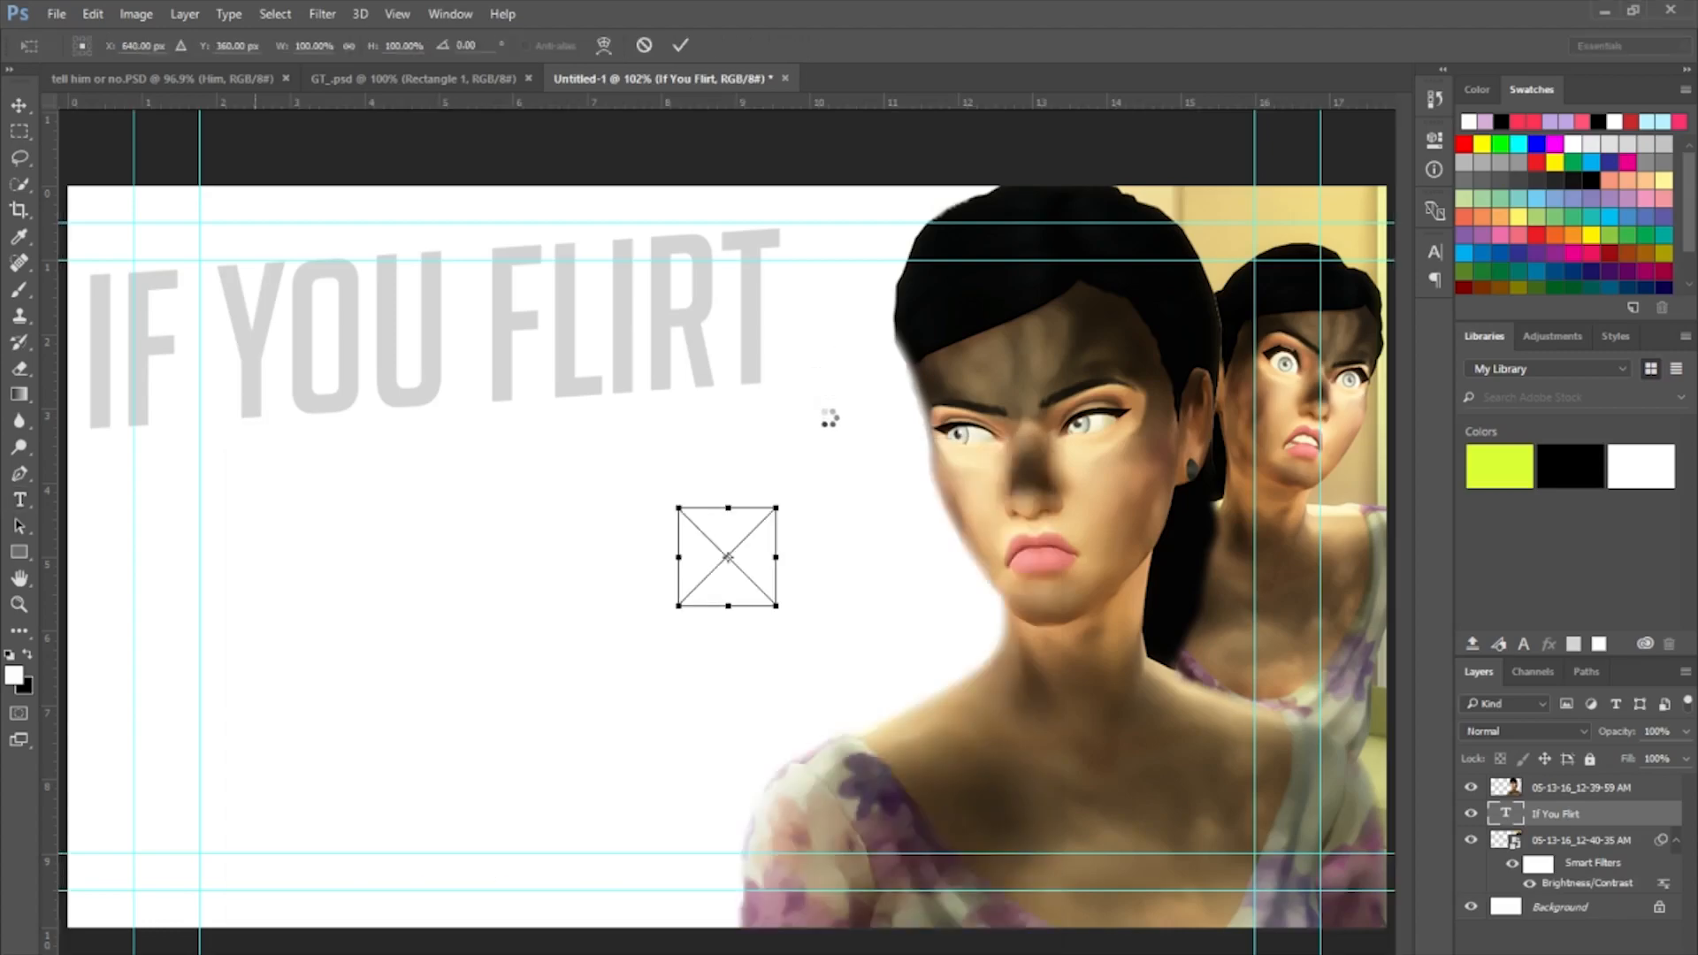
# Enlarge the heart to about 131%, place it just after "FLIRT" with its lower-right corner pulled slightly inward, and commit the transform.
pyautogui.moveTo(777, 607); pyautogui.dragTo(877, 354)
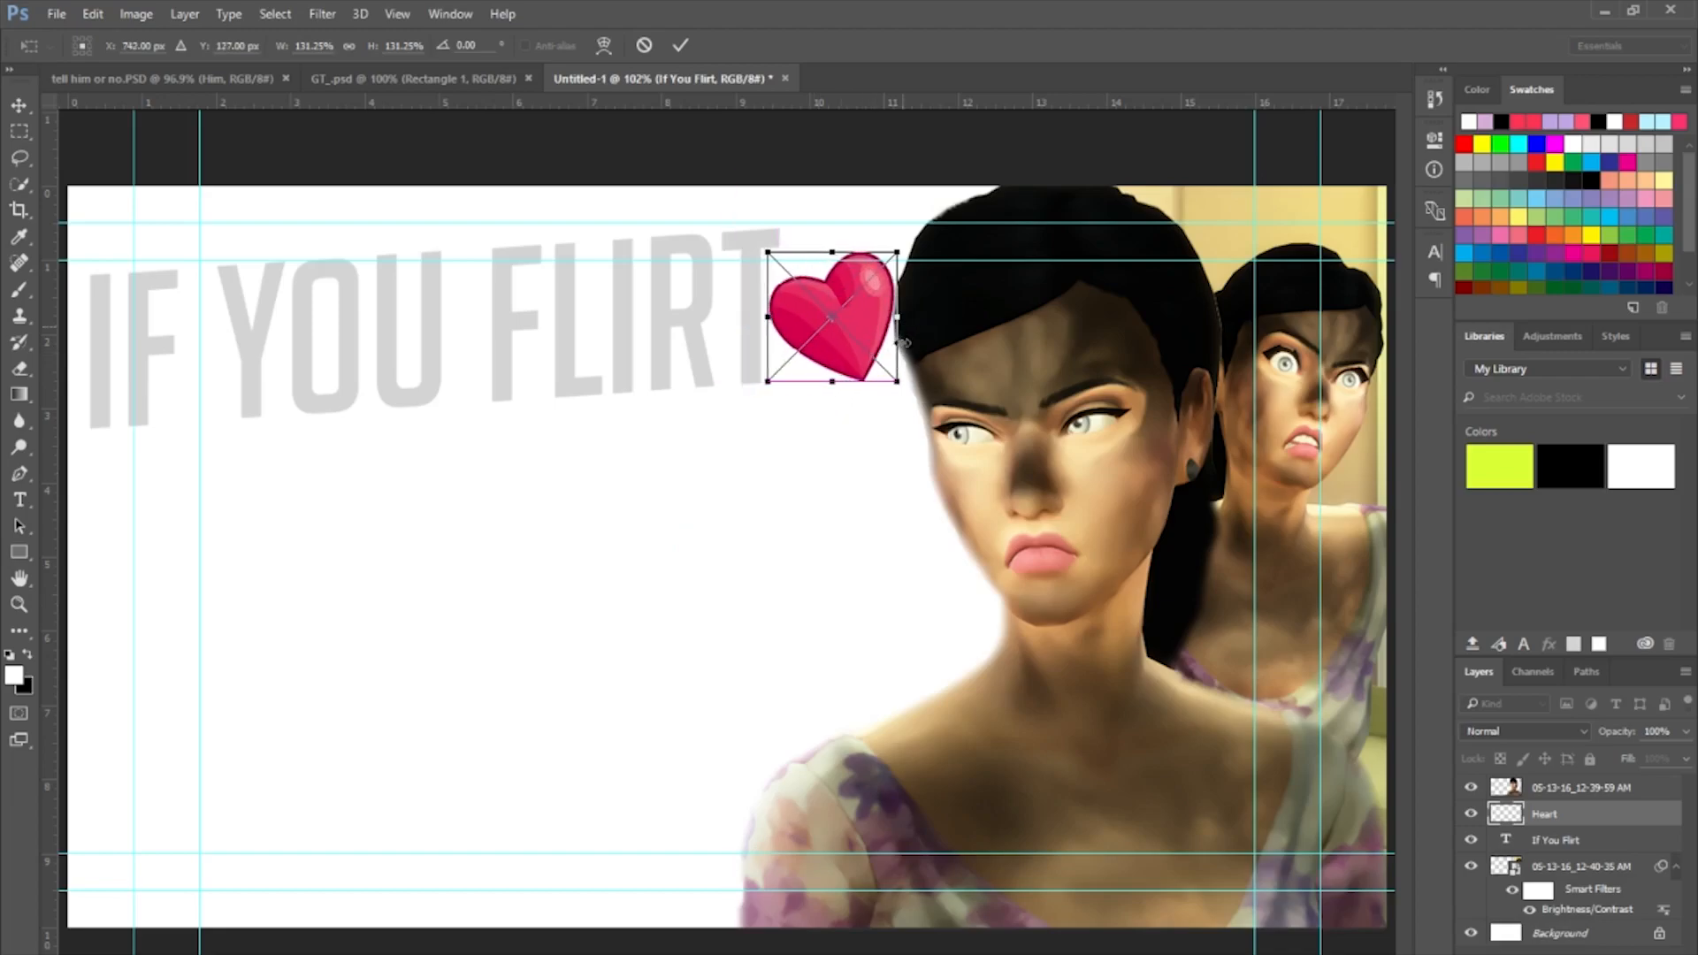
pyautogui.moveTo(901, 395); pyautogui.dragTo(895, 391)
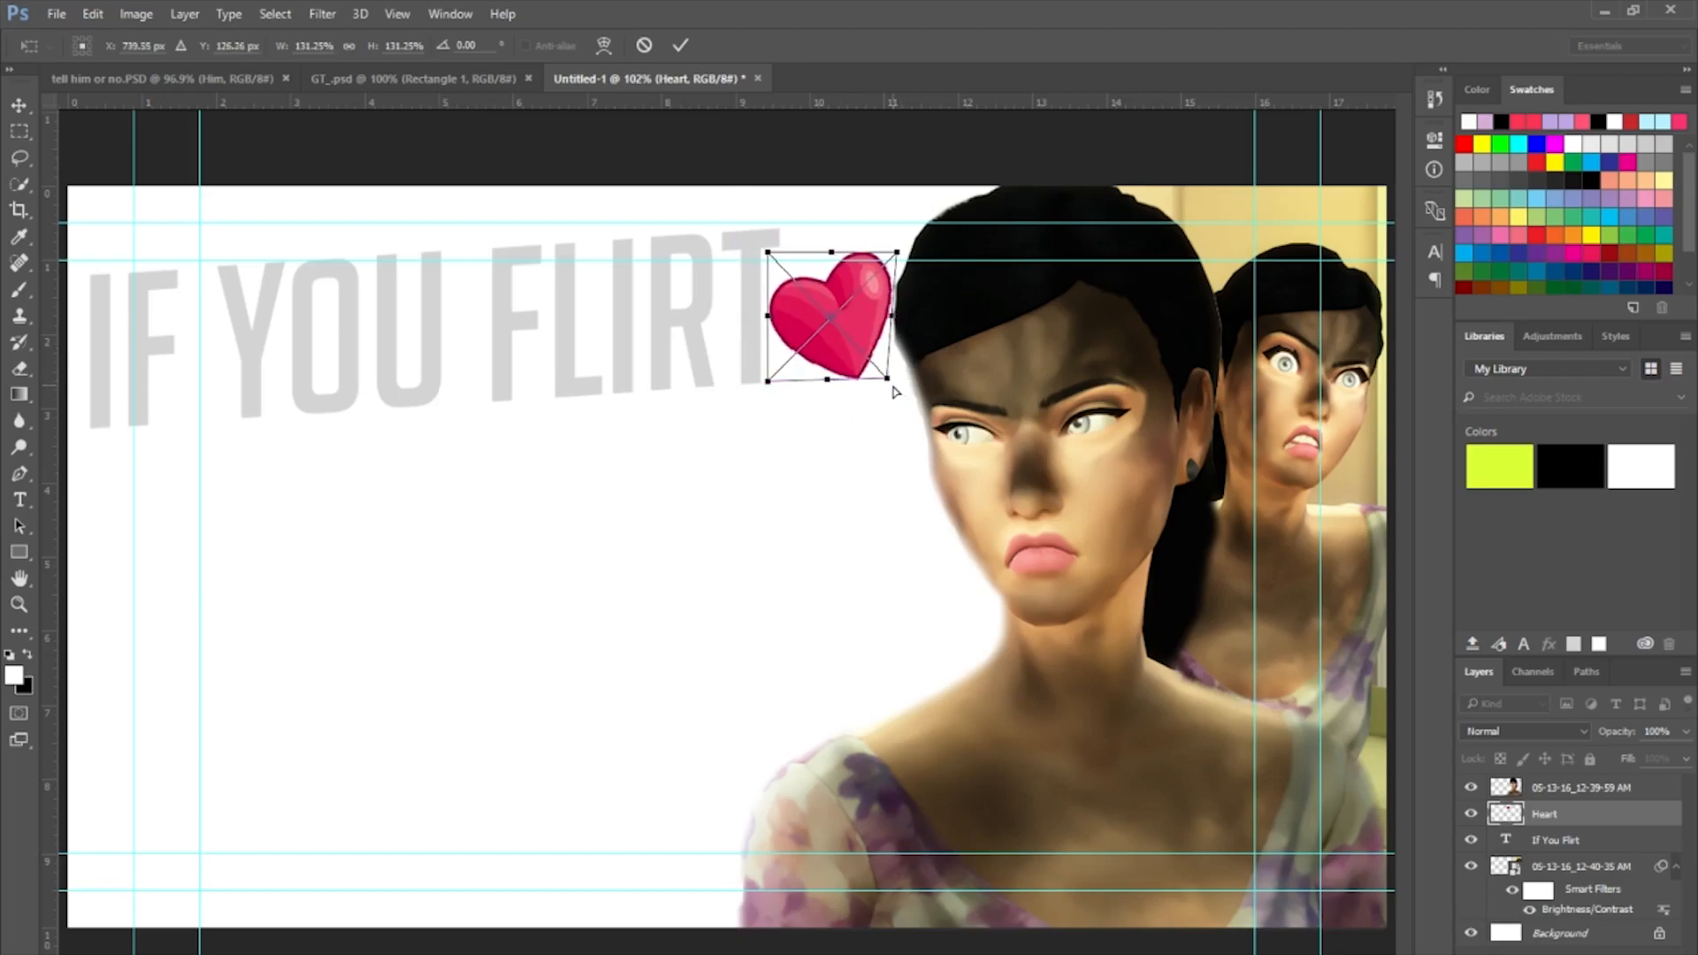
pyautogui.press('Left')
pyautogui.press('Left')
pyautogui.press('Left')
pyautogui.press('Left')
pyautogui.press('Left')
pyautogui.press('Left')
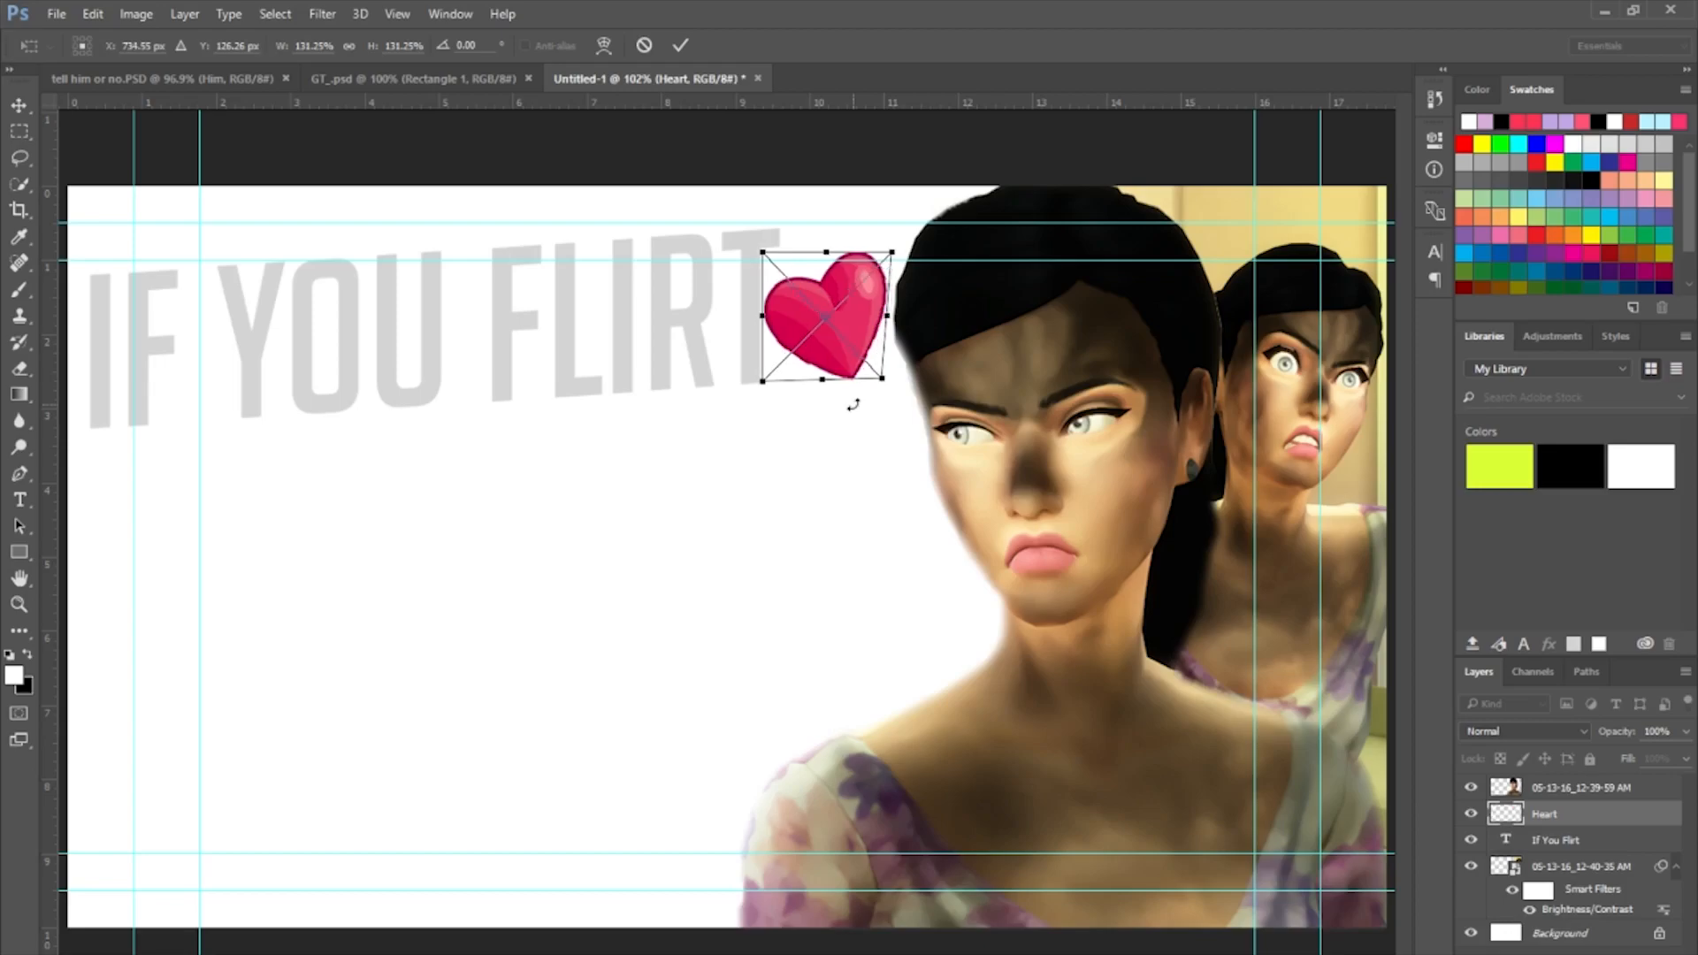
pyautogui.press('Right')
pyautogui.press('Right')
pyautogui.press('Right')
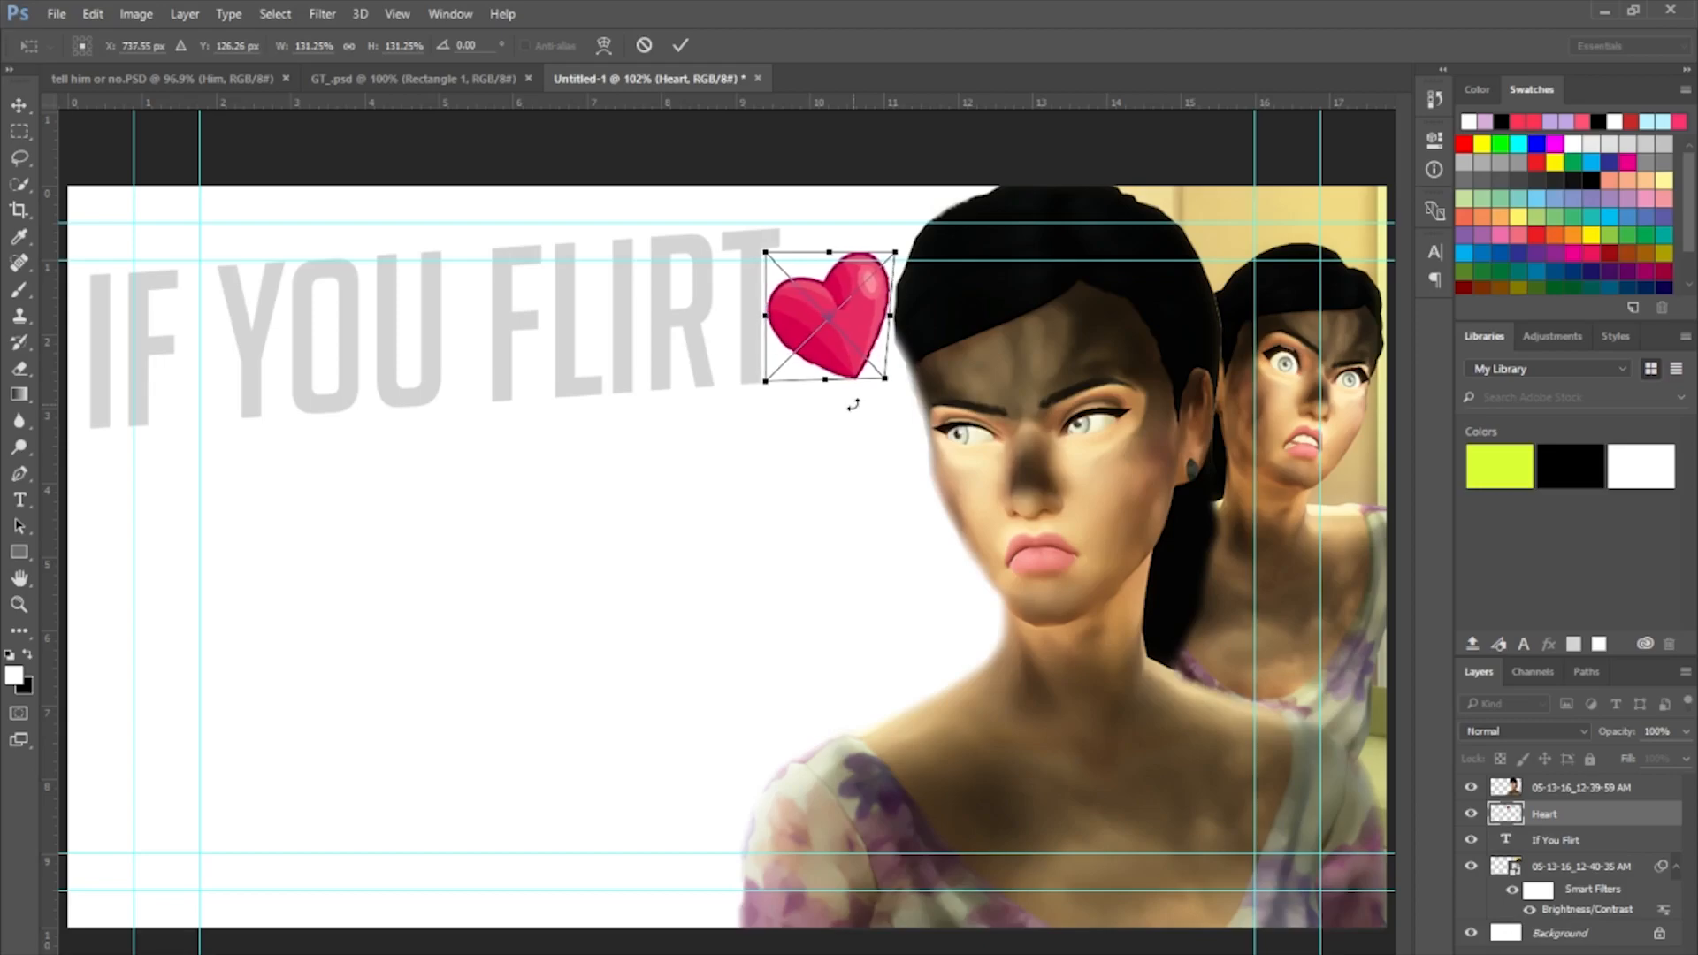
pyautogui.press('t')
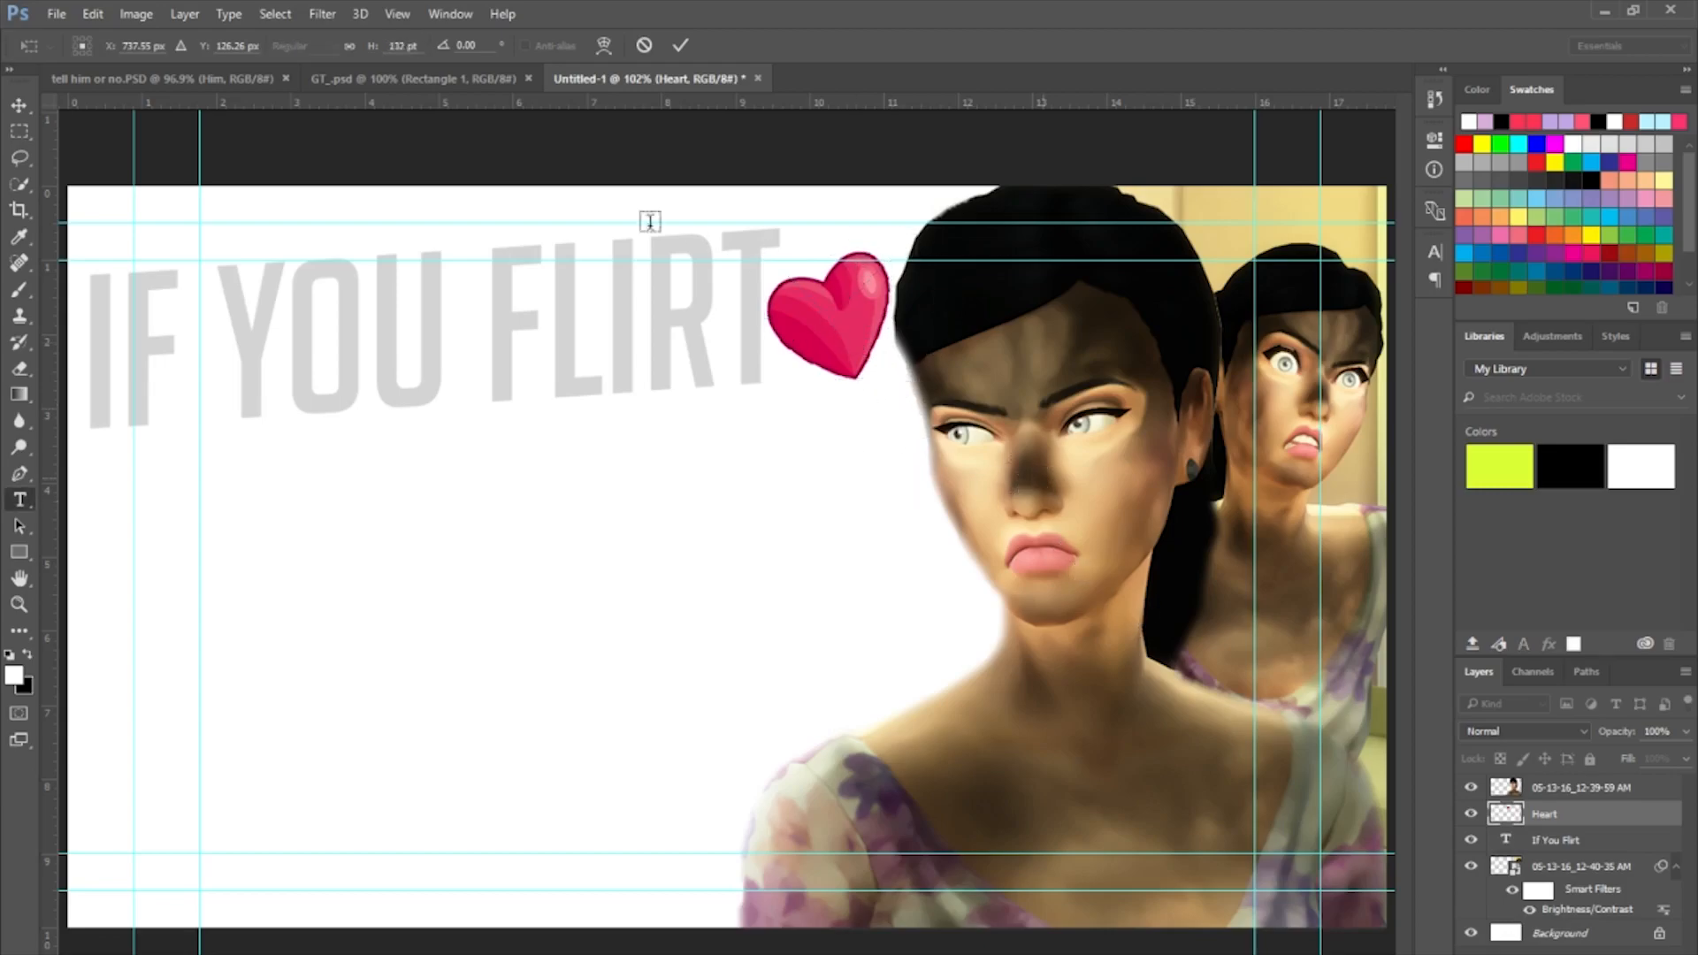
# Apply a Brightness/Contrast adjustment to the Heart layer with Brightness 41.
pyautogui.click(133, 14)
pyautogui.moveTo(190, 69)
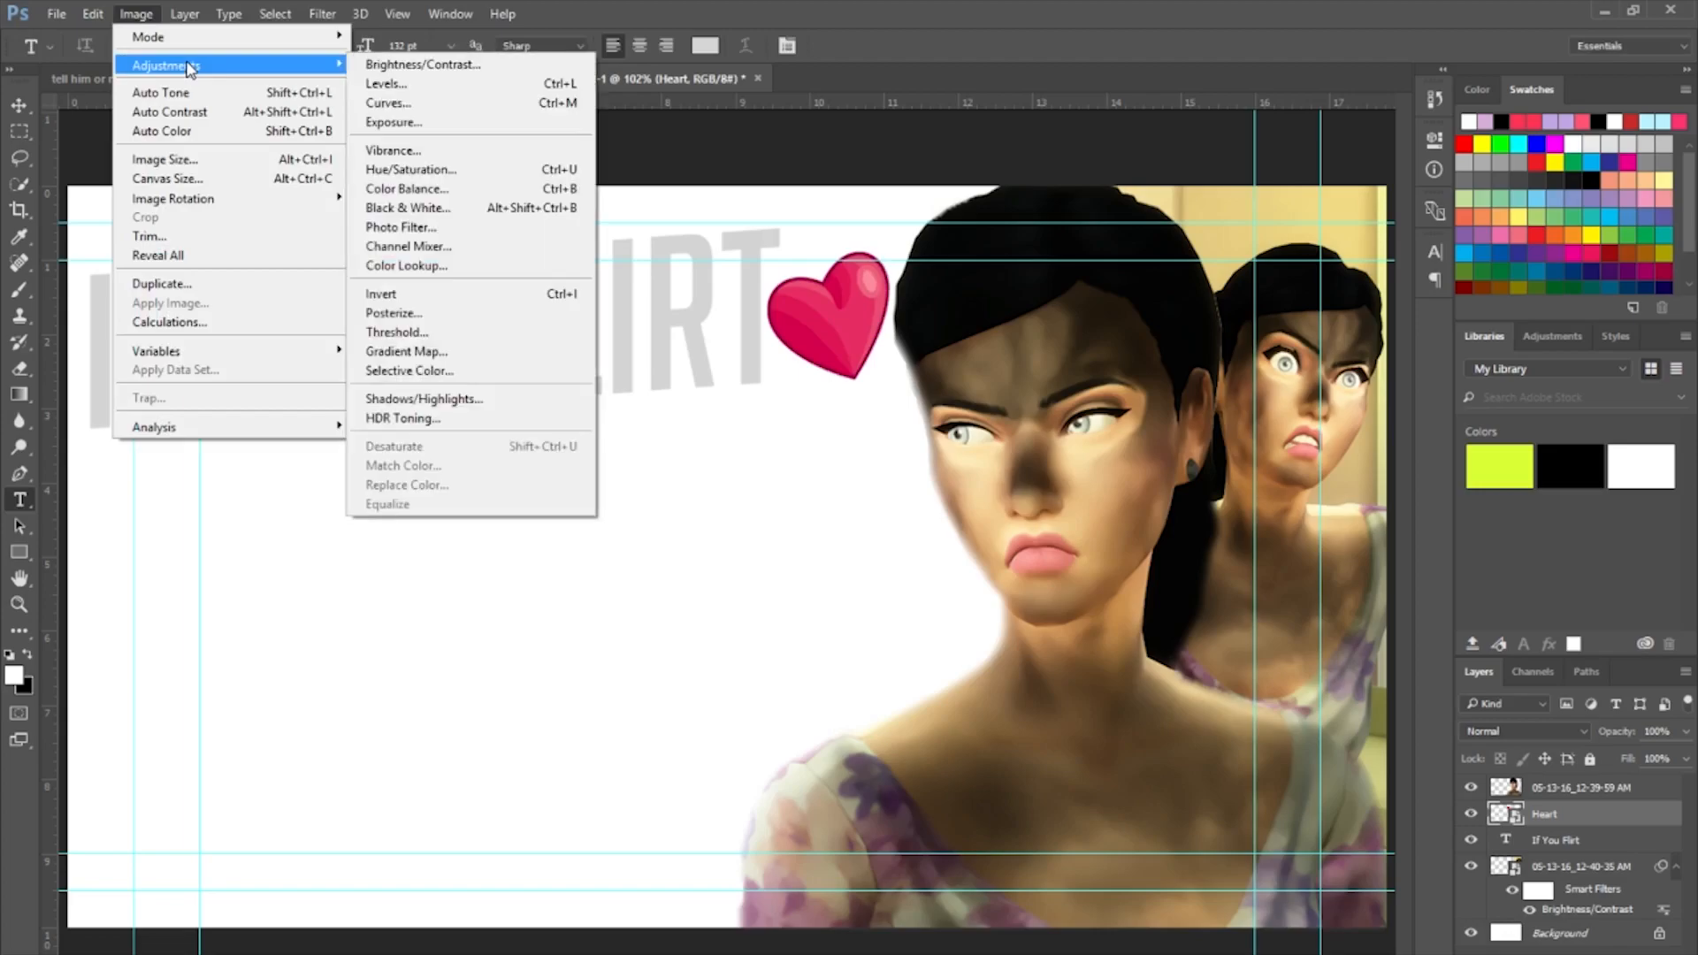
pyautogui.click(422, 64)
pyautogui.moveTo(726, 381); pyautogui.dragTo(754, 379)
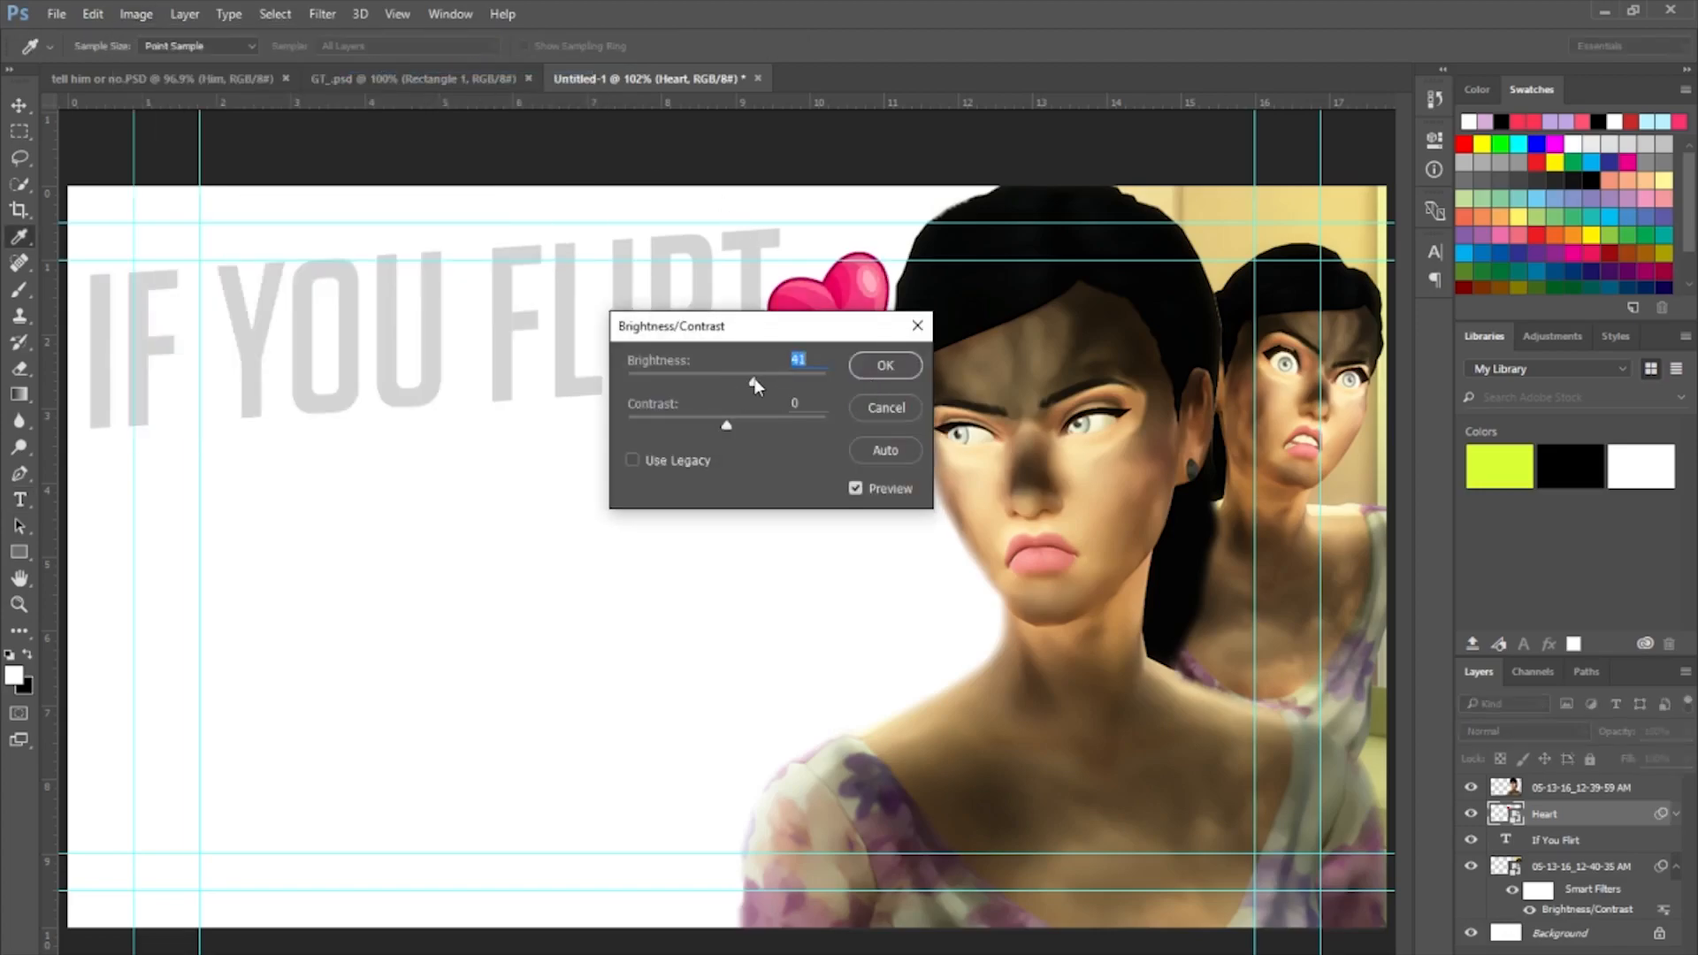
pyautogui.click(910, 365)
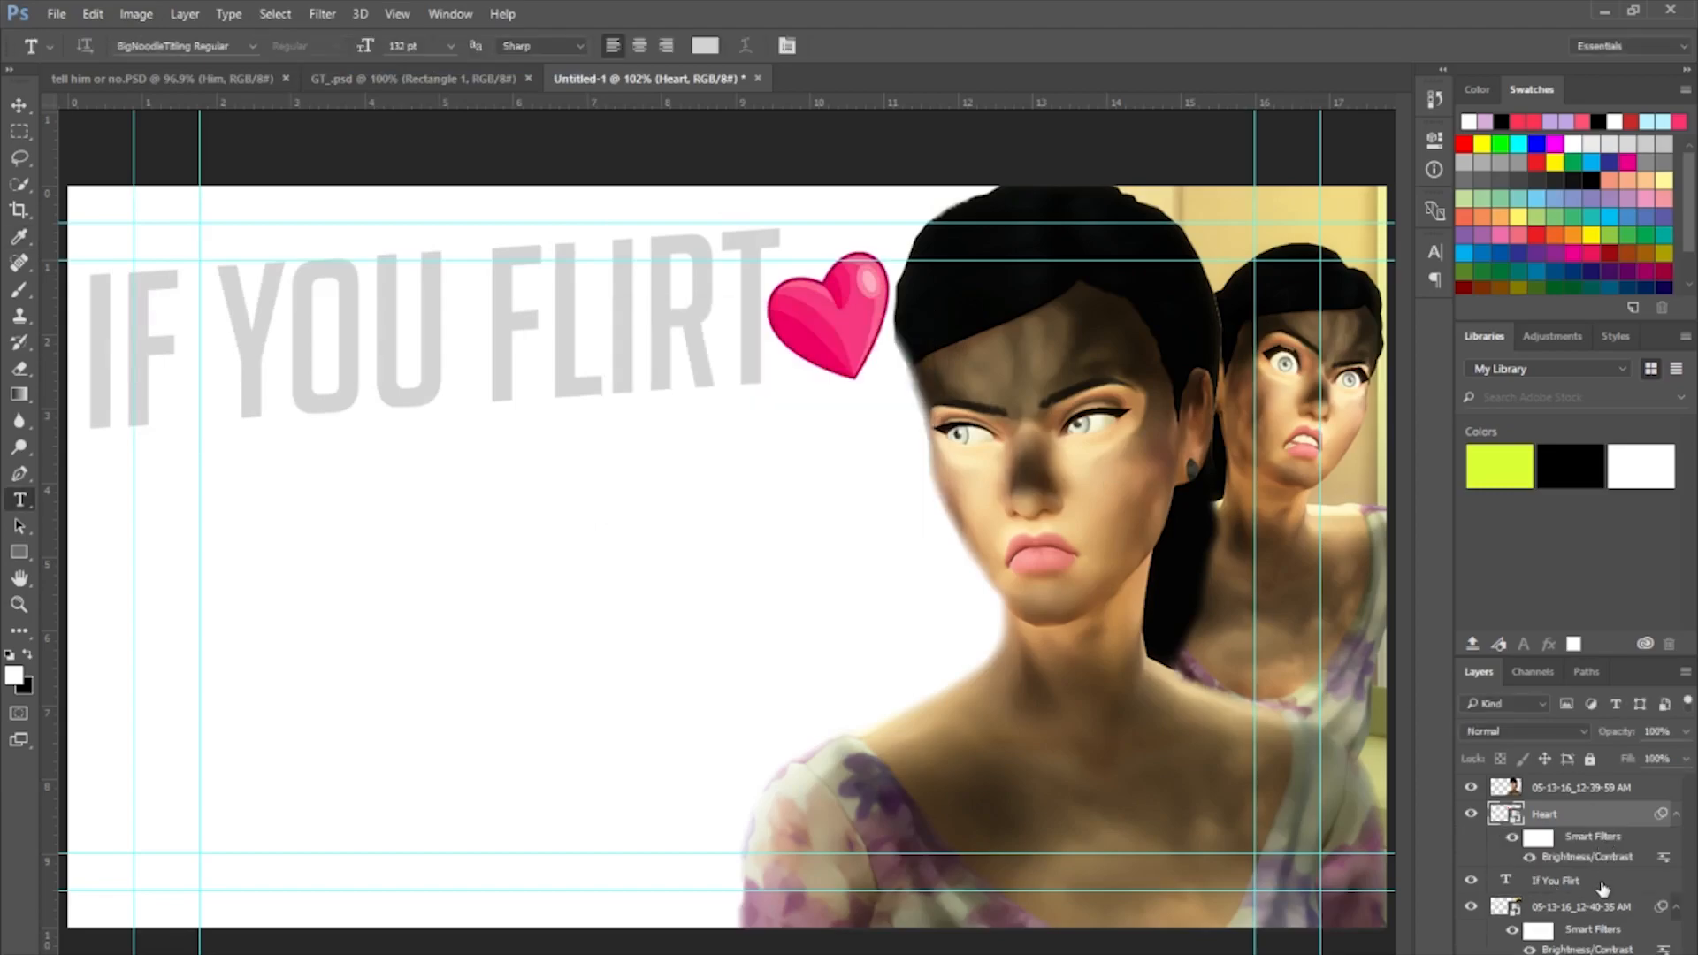
# Narrow the "IF YOU FLIRT" text to about 98.6% width, skew it vertically by about -0.9°, and nudge the heart slightly upward.
pyautogui.click(1600, 885)
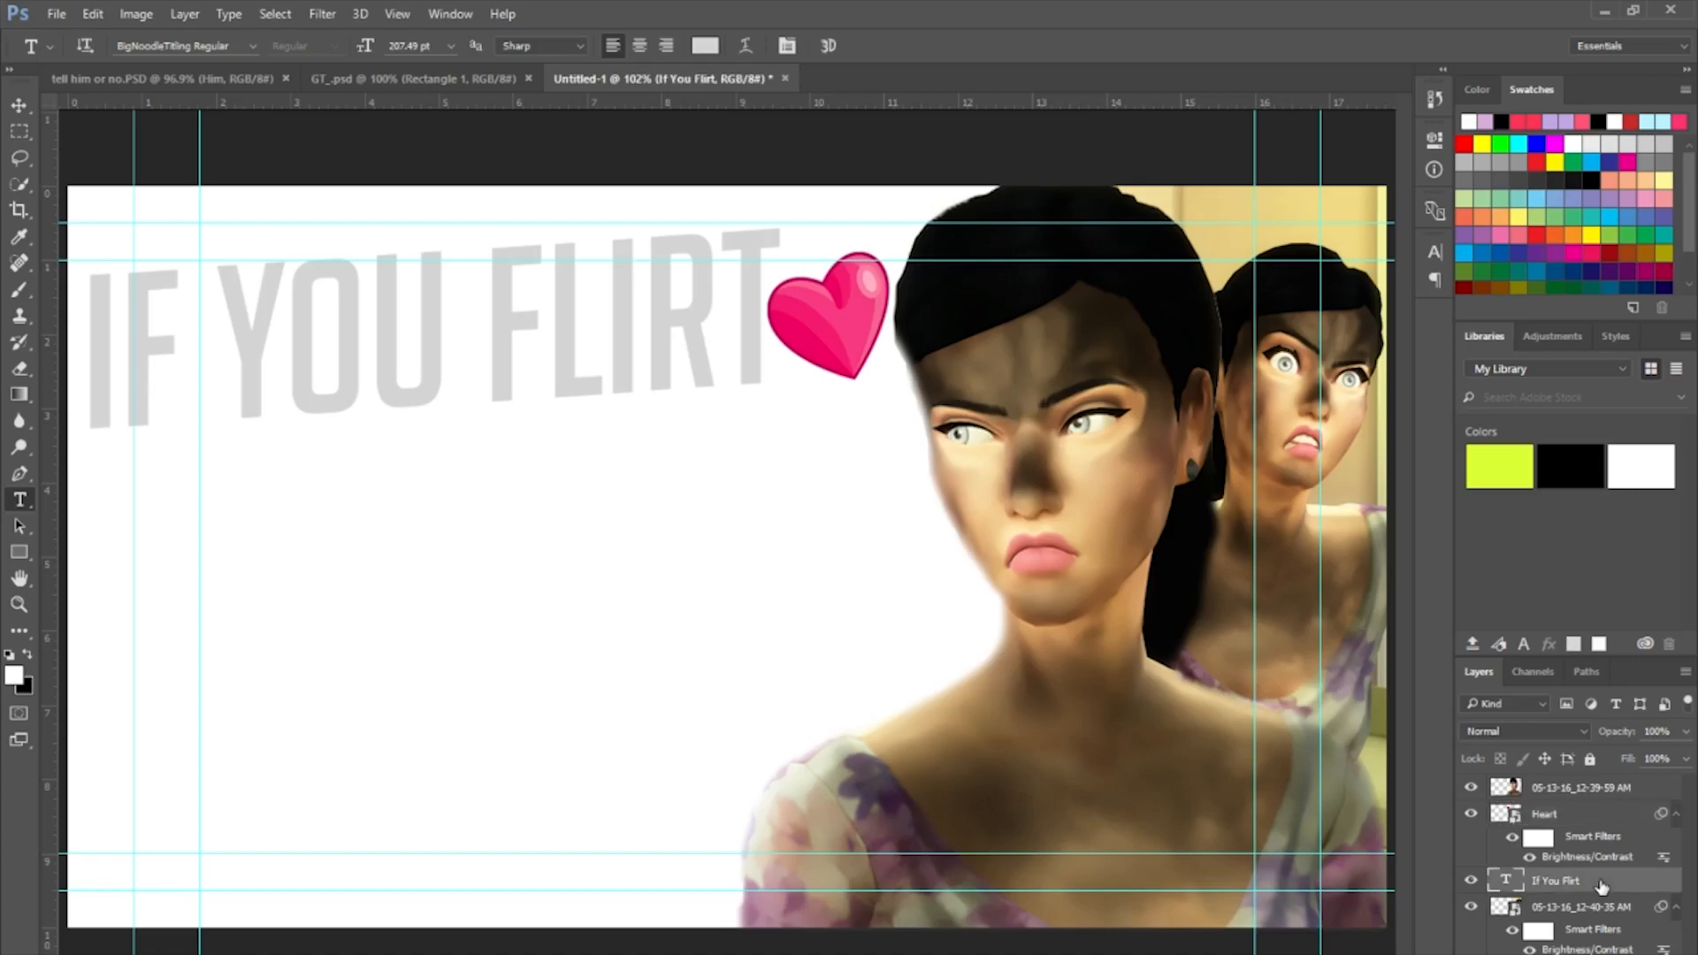
pyautogui.hotkey('ctrl', 't')
pyautogui.moveTo(784, 333); pyautogui.dragTo(772, 336)
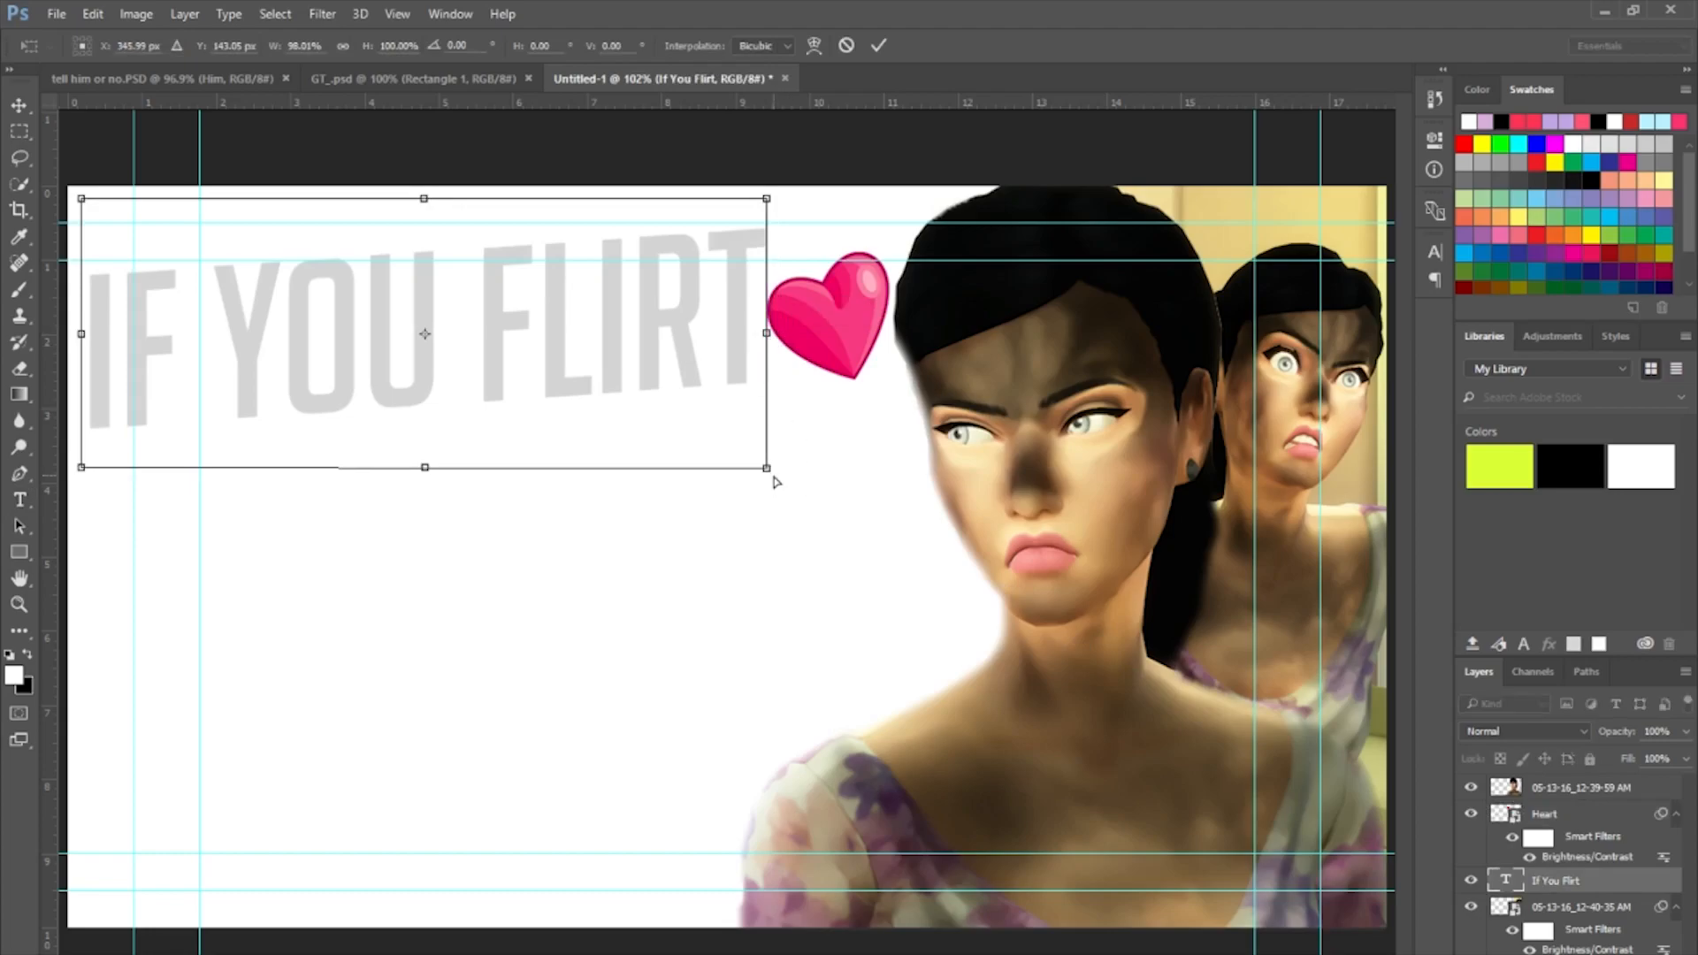
pyautogui.moveTo(778, 475); pyautogui.dragTo(707, 435)
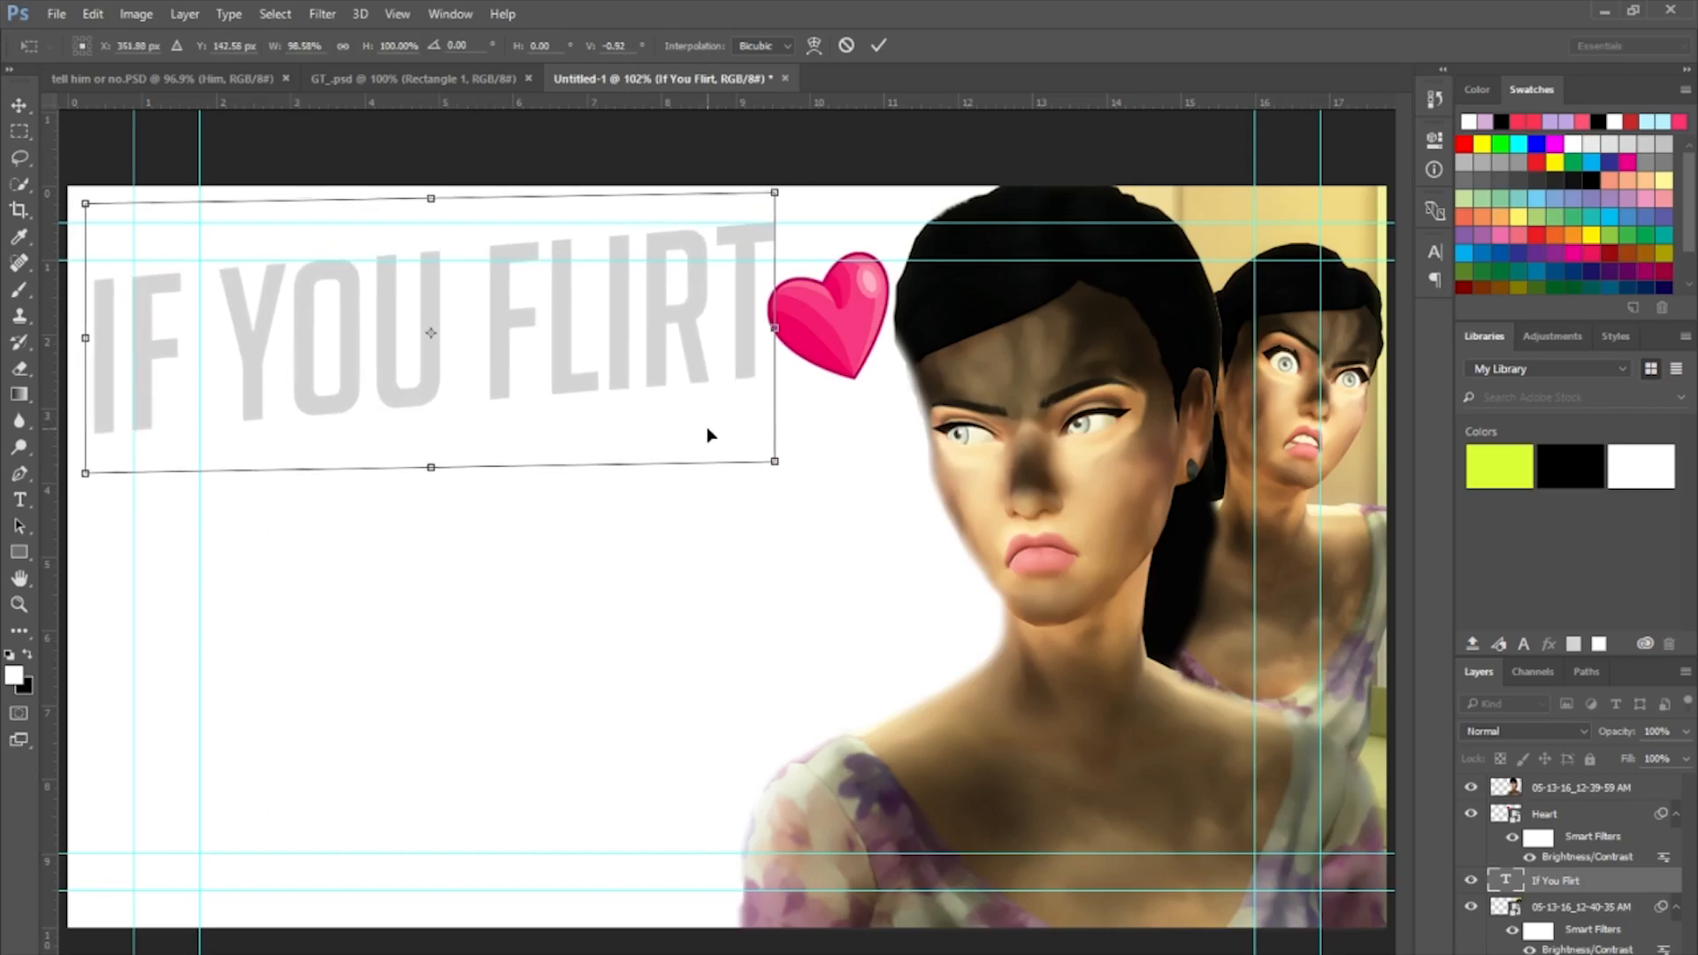
pyautogui.press('t')
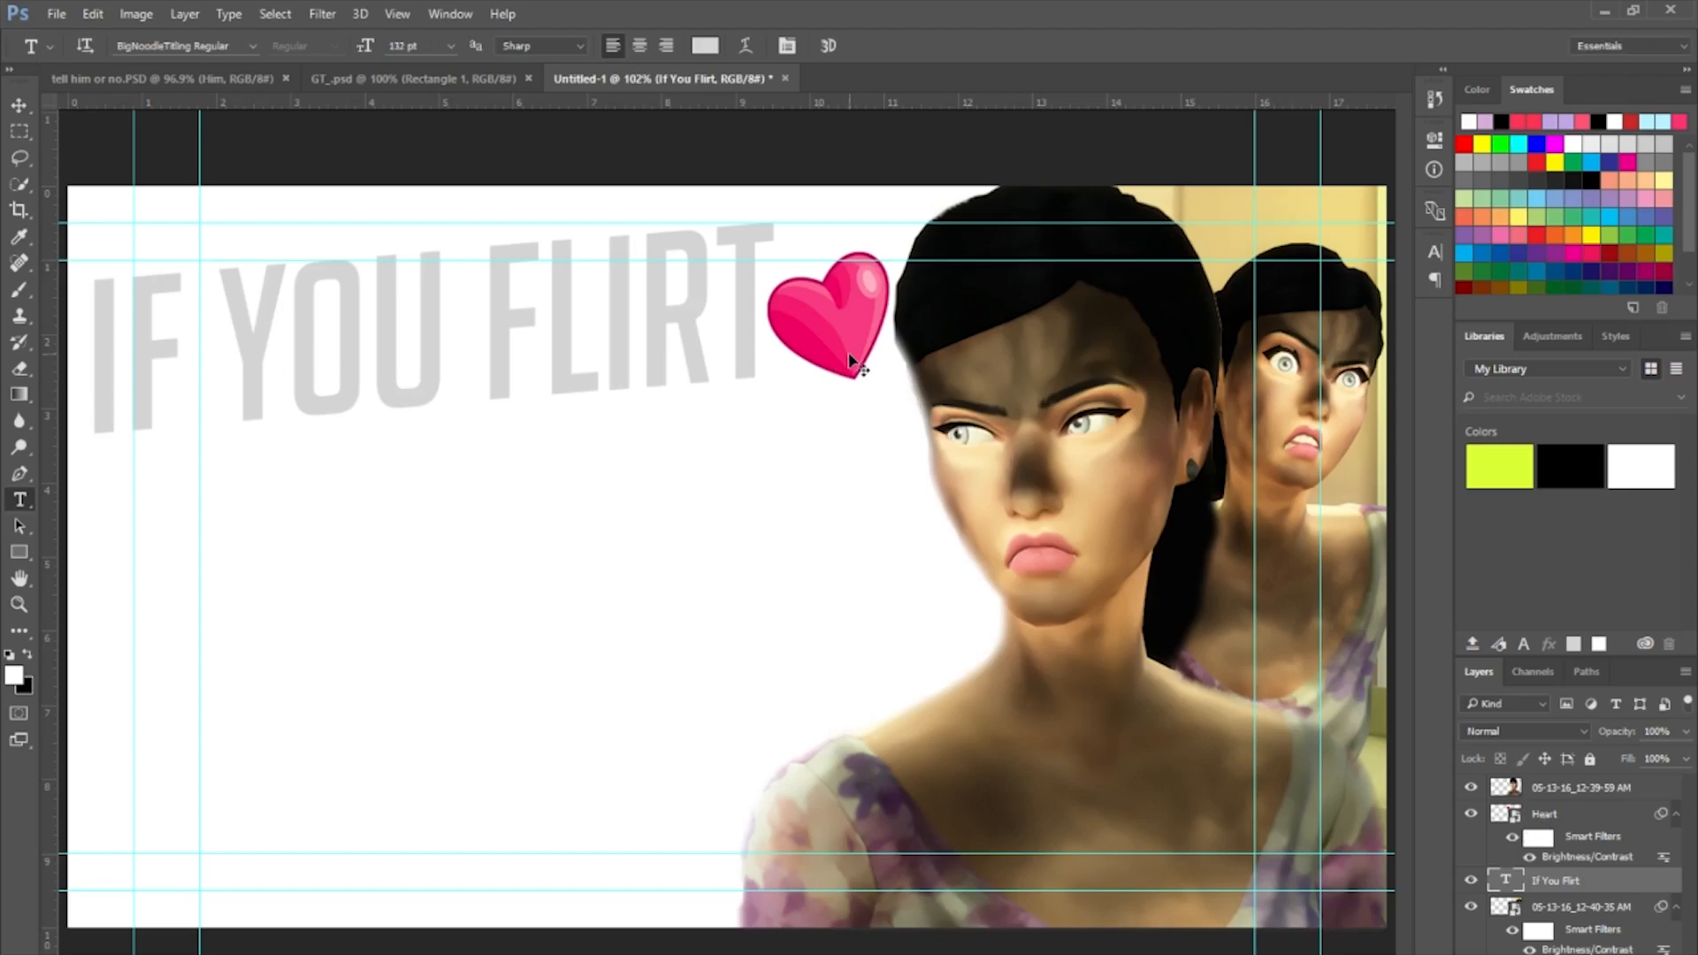
pyautogui.moveTo(845, 363); pyautogui.dragTo(848, 353)
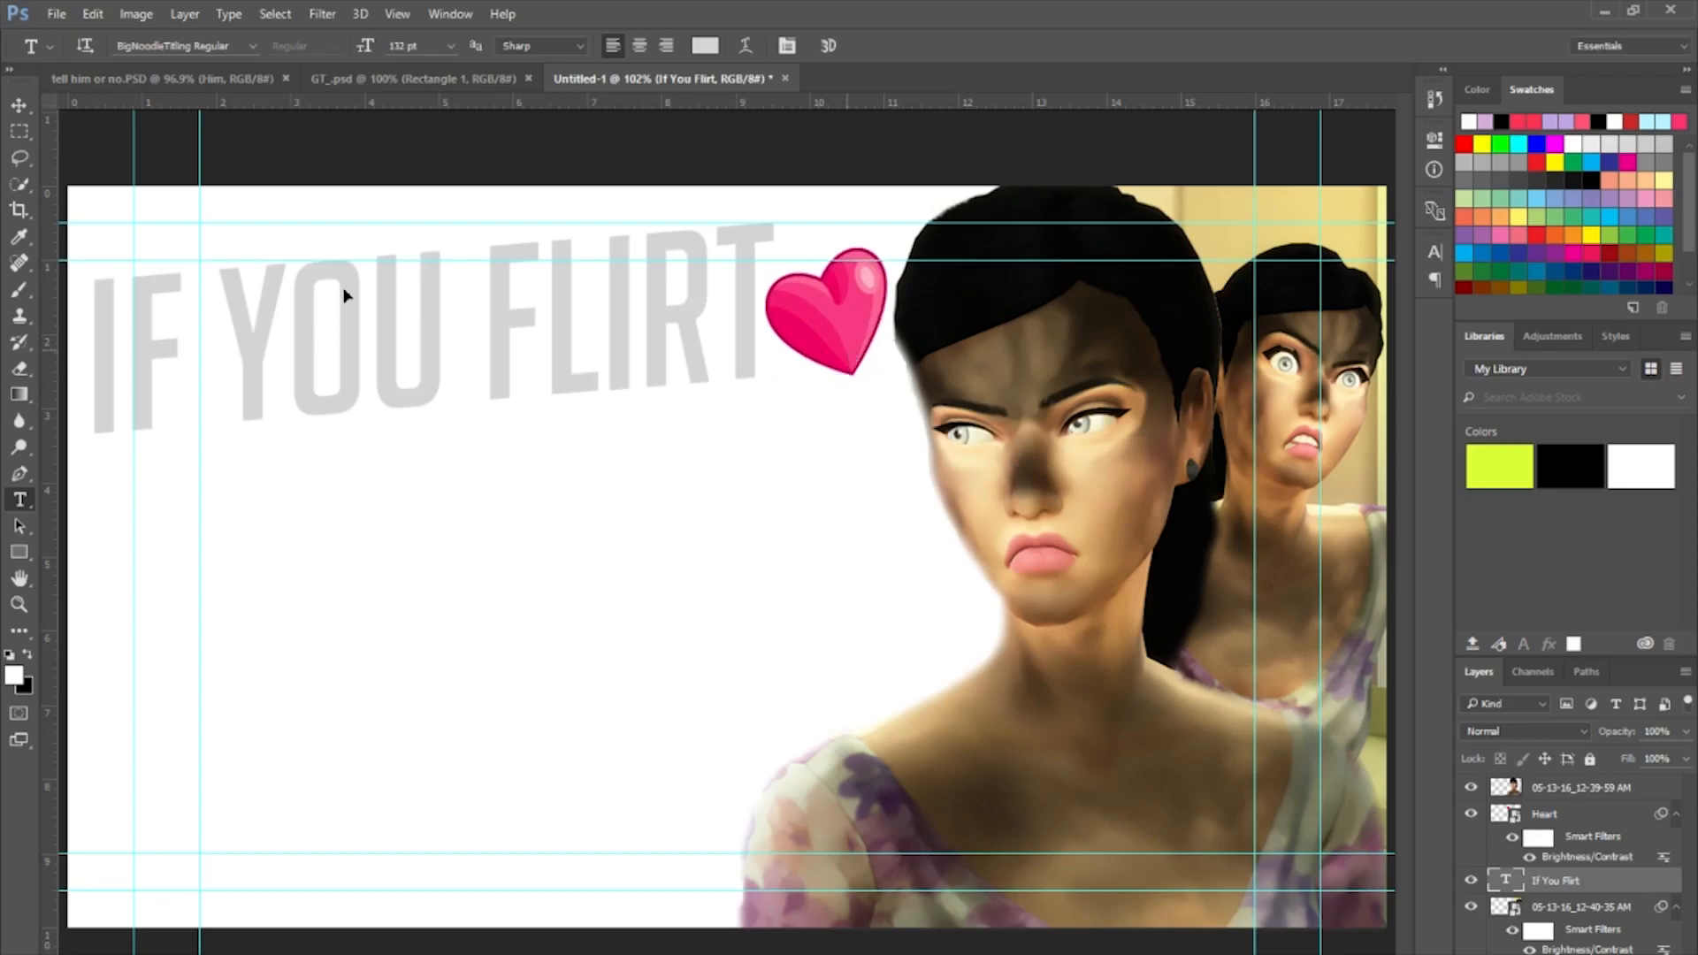
# Add a new text layer reading "WITH HIM" below the "IF YOU FLIRT" text, above the Heart layer.
pyautogui.hotkey('alt', ']')
pyautogui.click(226, 500)
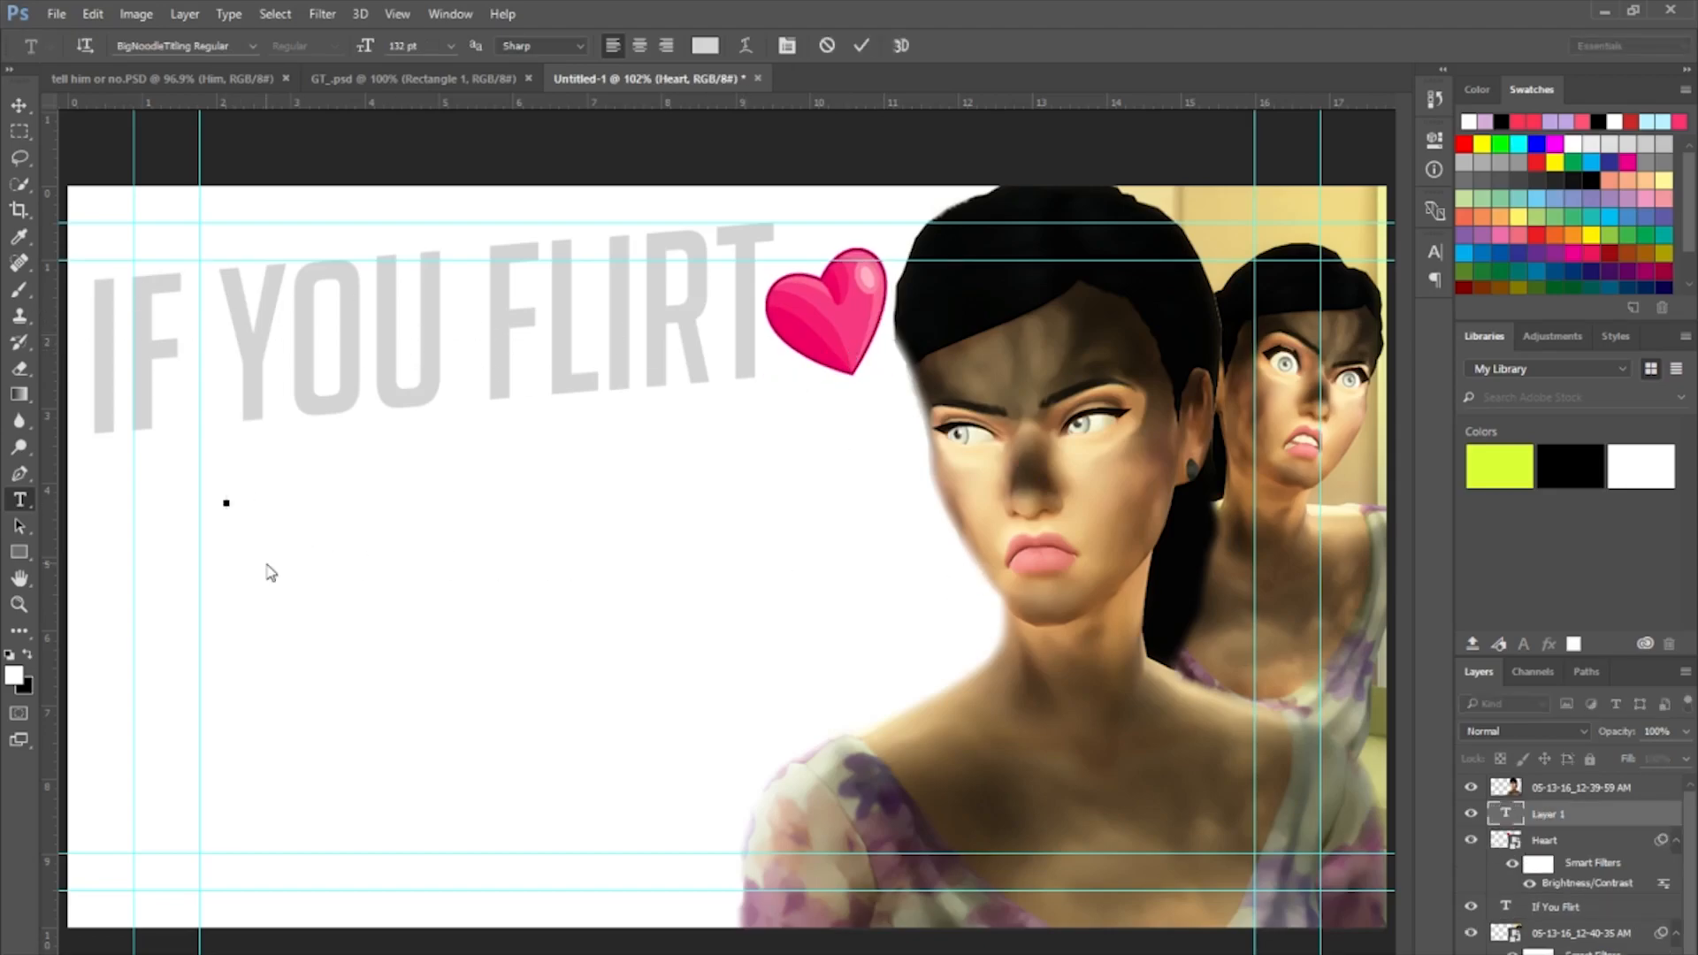
pyautogui.write('WITH')
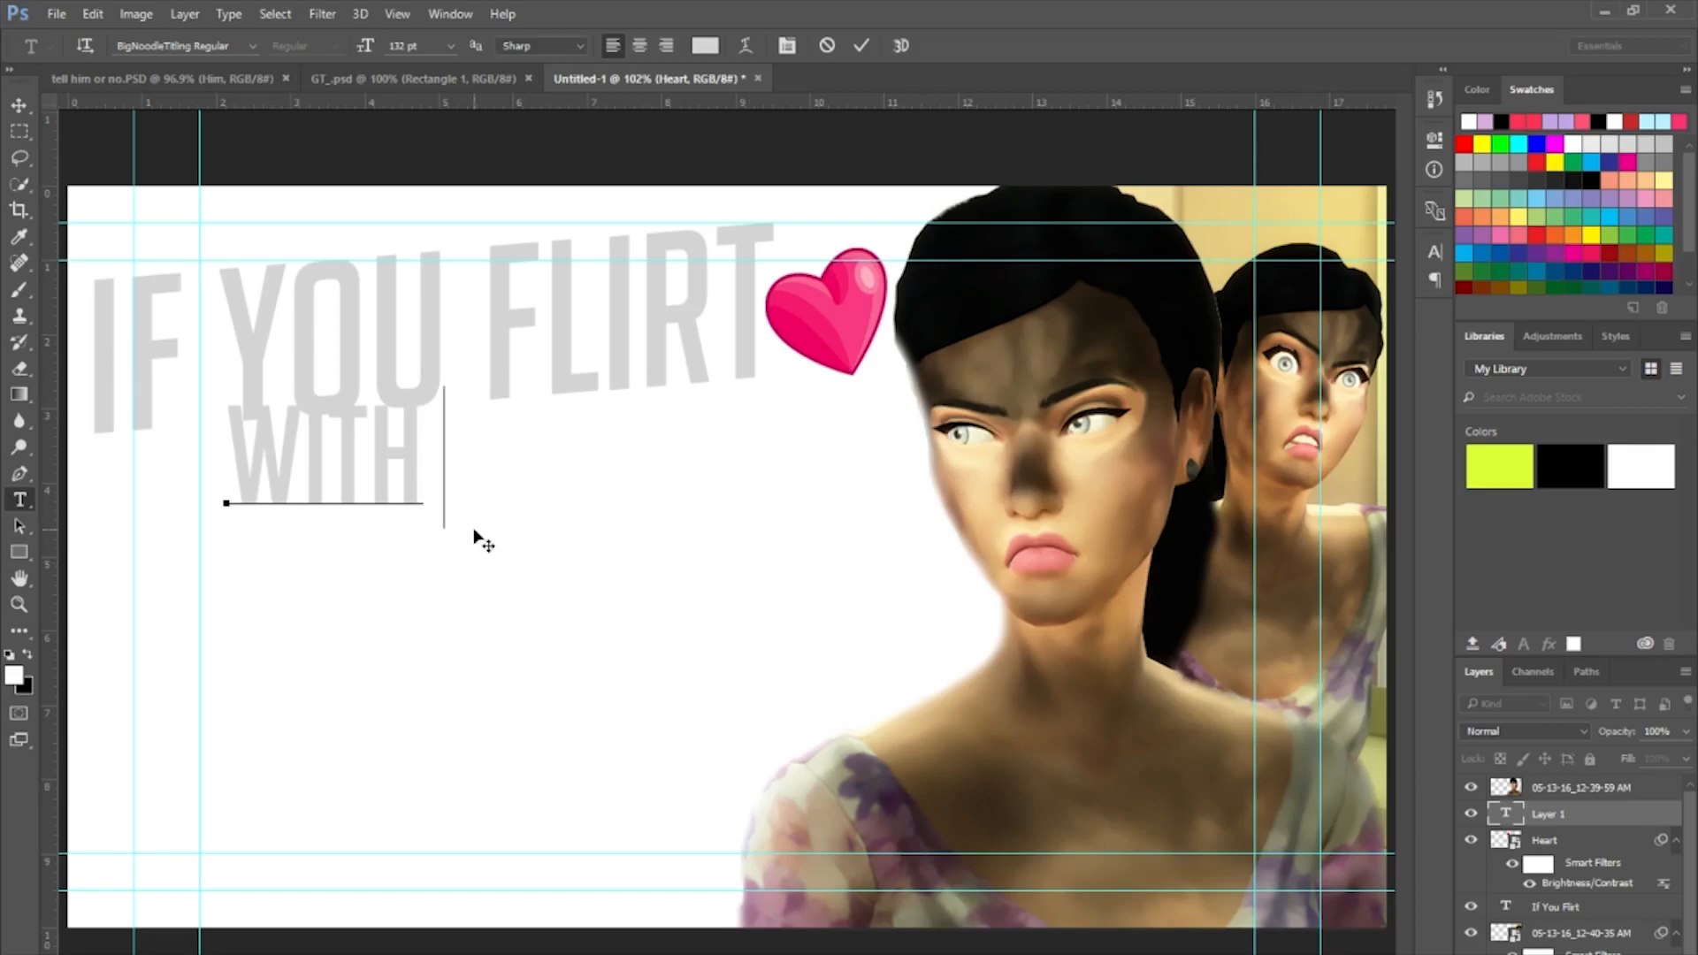
pyautogui.write('HIME')
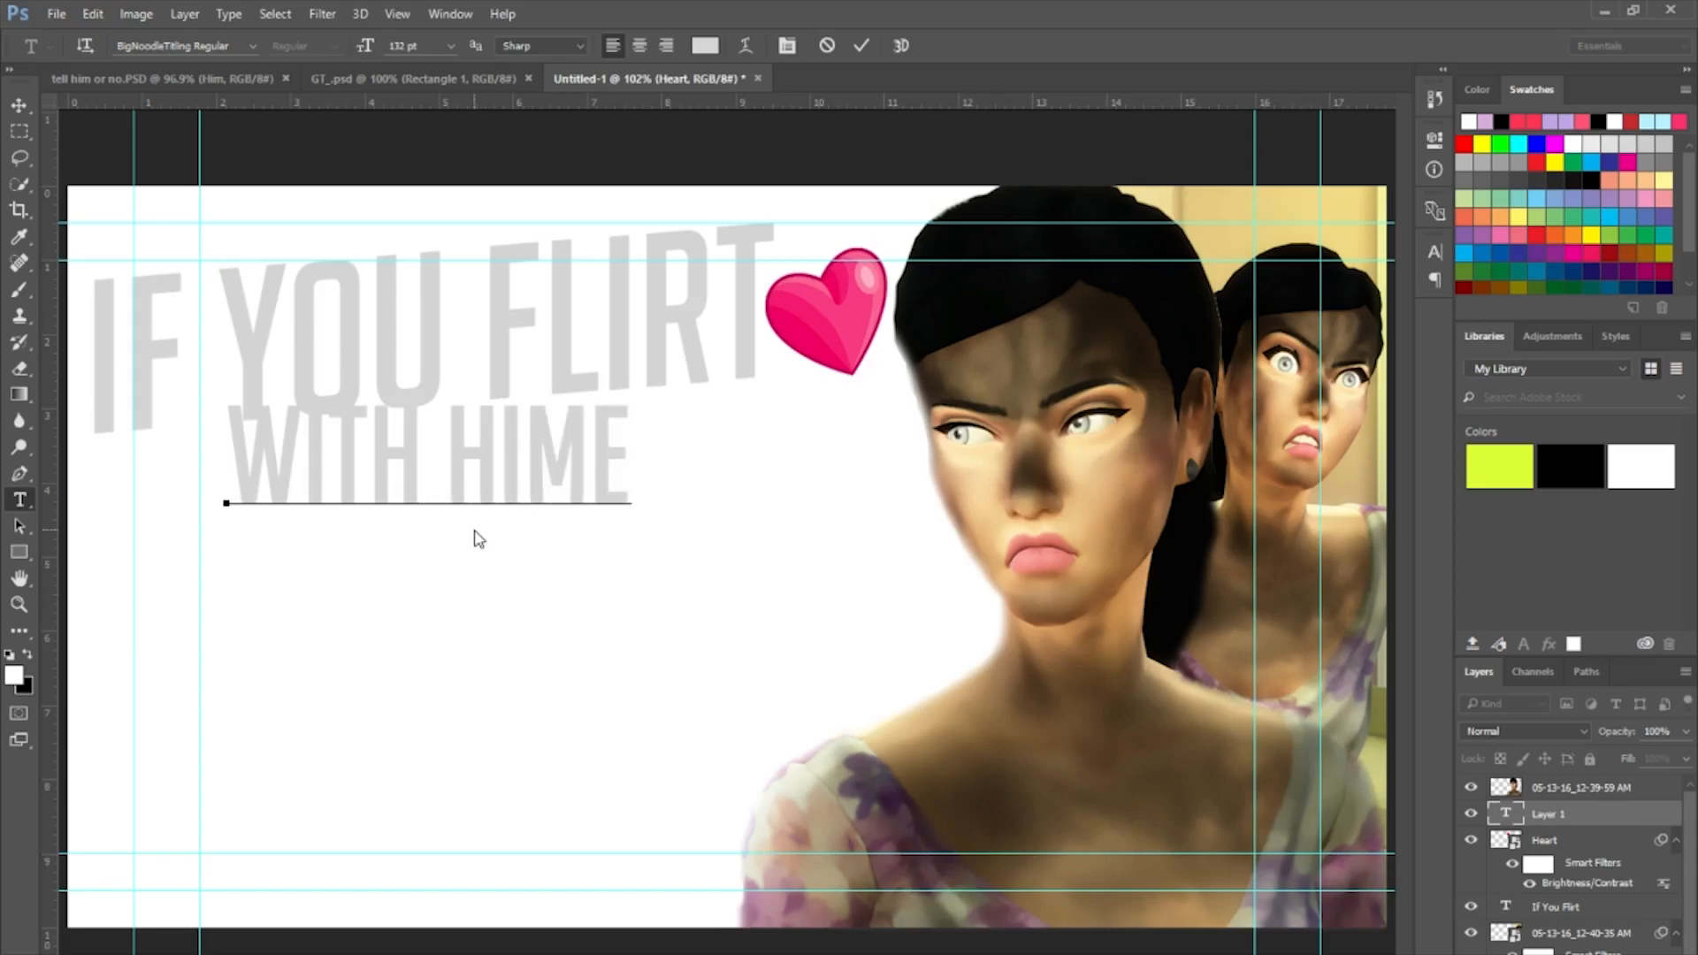
pyautogui.press('Left')
pyautogui.press('Delete')
# Set the font size of the whole "WITH HIM" text to 196 pt and commit the edit.
pyautogui.moveTo(585, 478); pyautogui.dragTo(364, 274)
pyautogui.scroll(20, 425, 48)
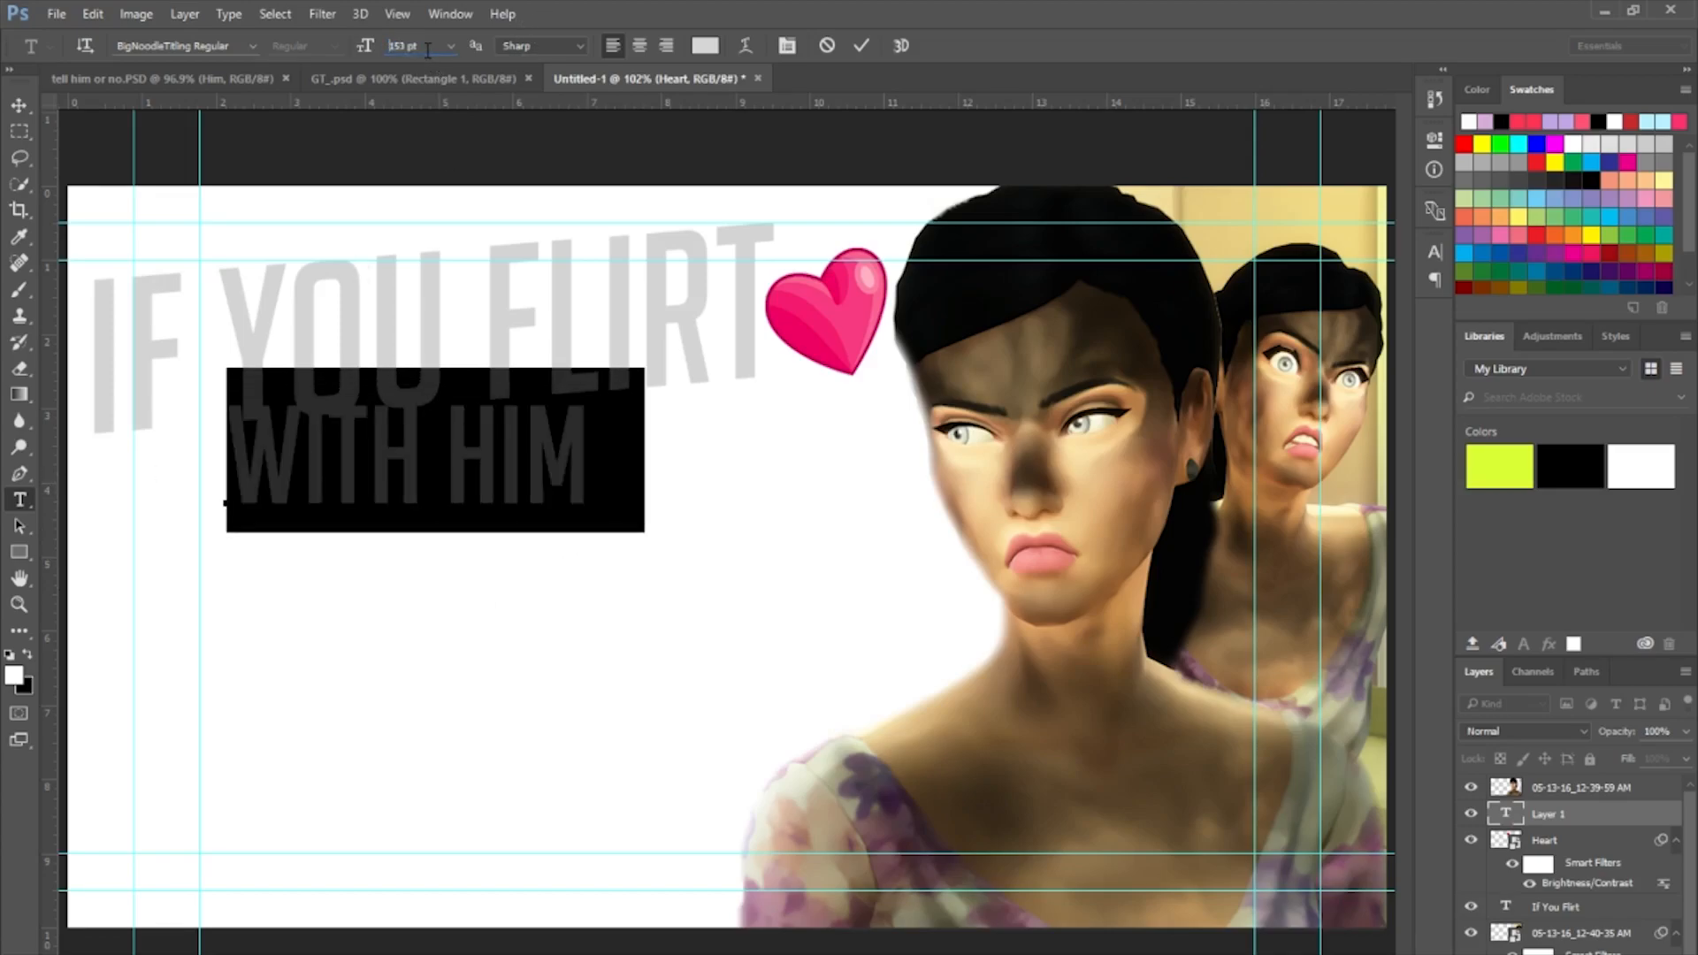
pyautogui.scroll(20, 427, 49)
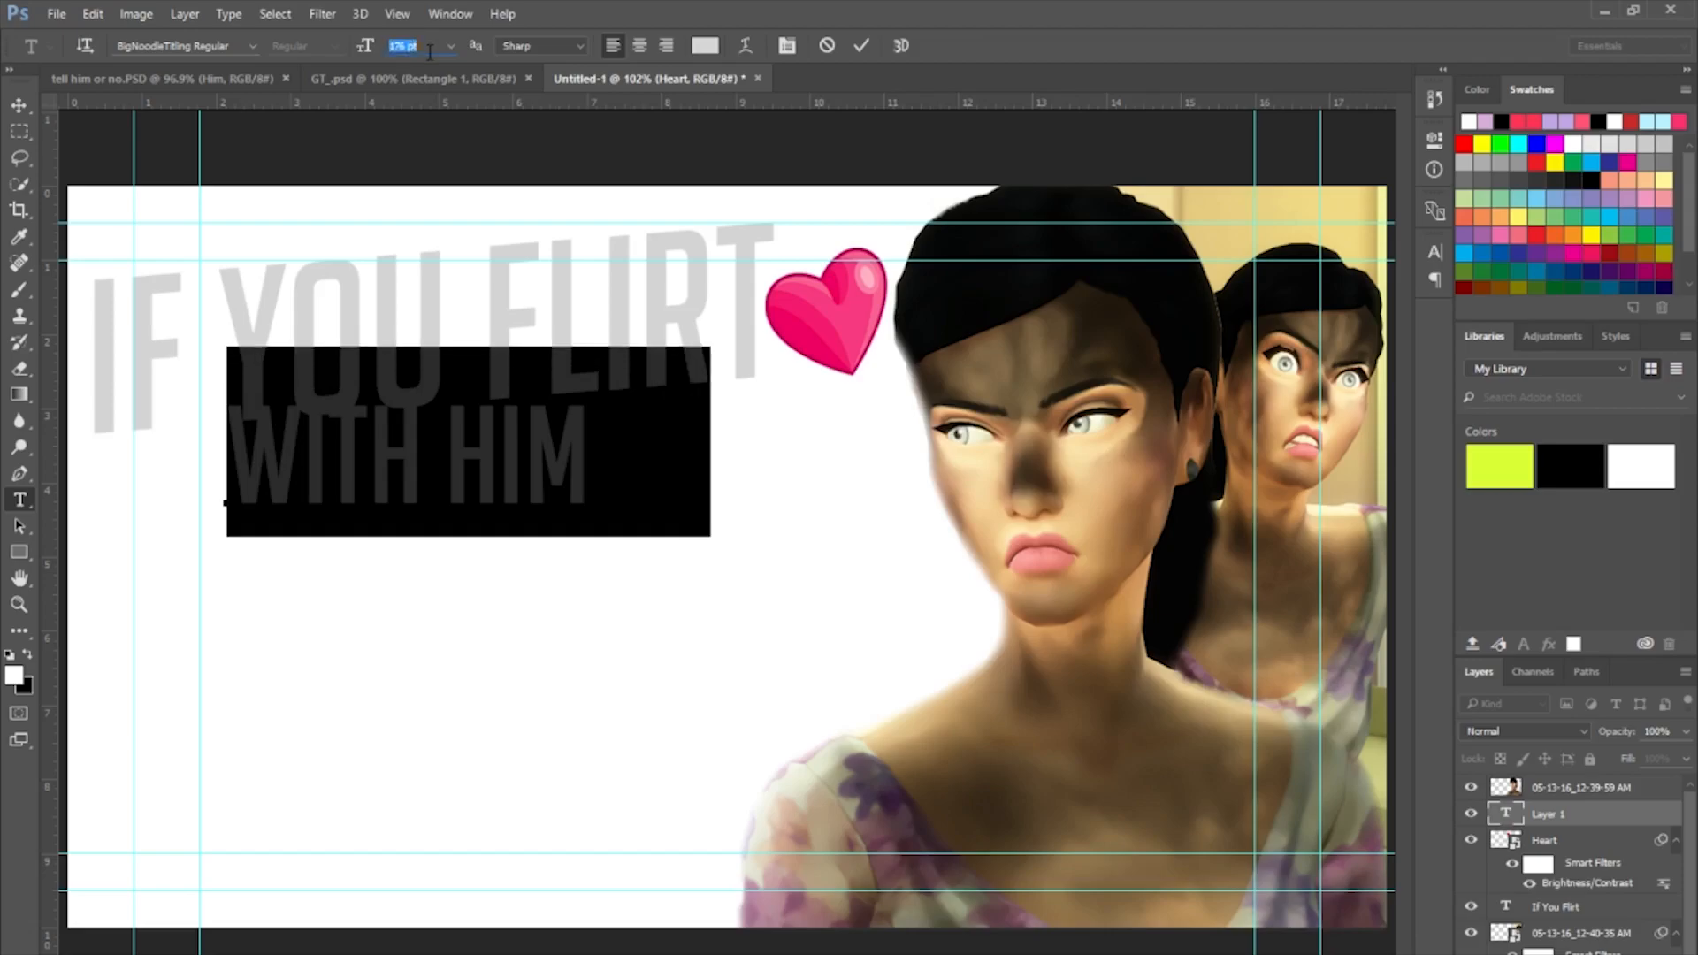
pyautogui.scroll(20, 429, 49)
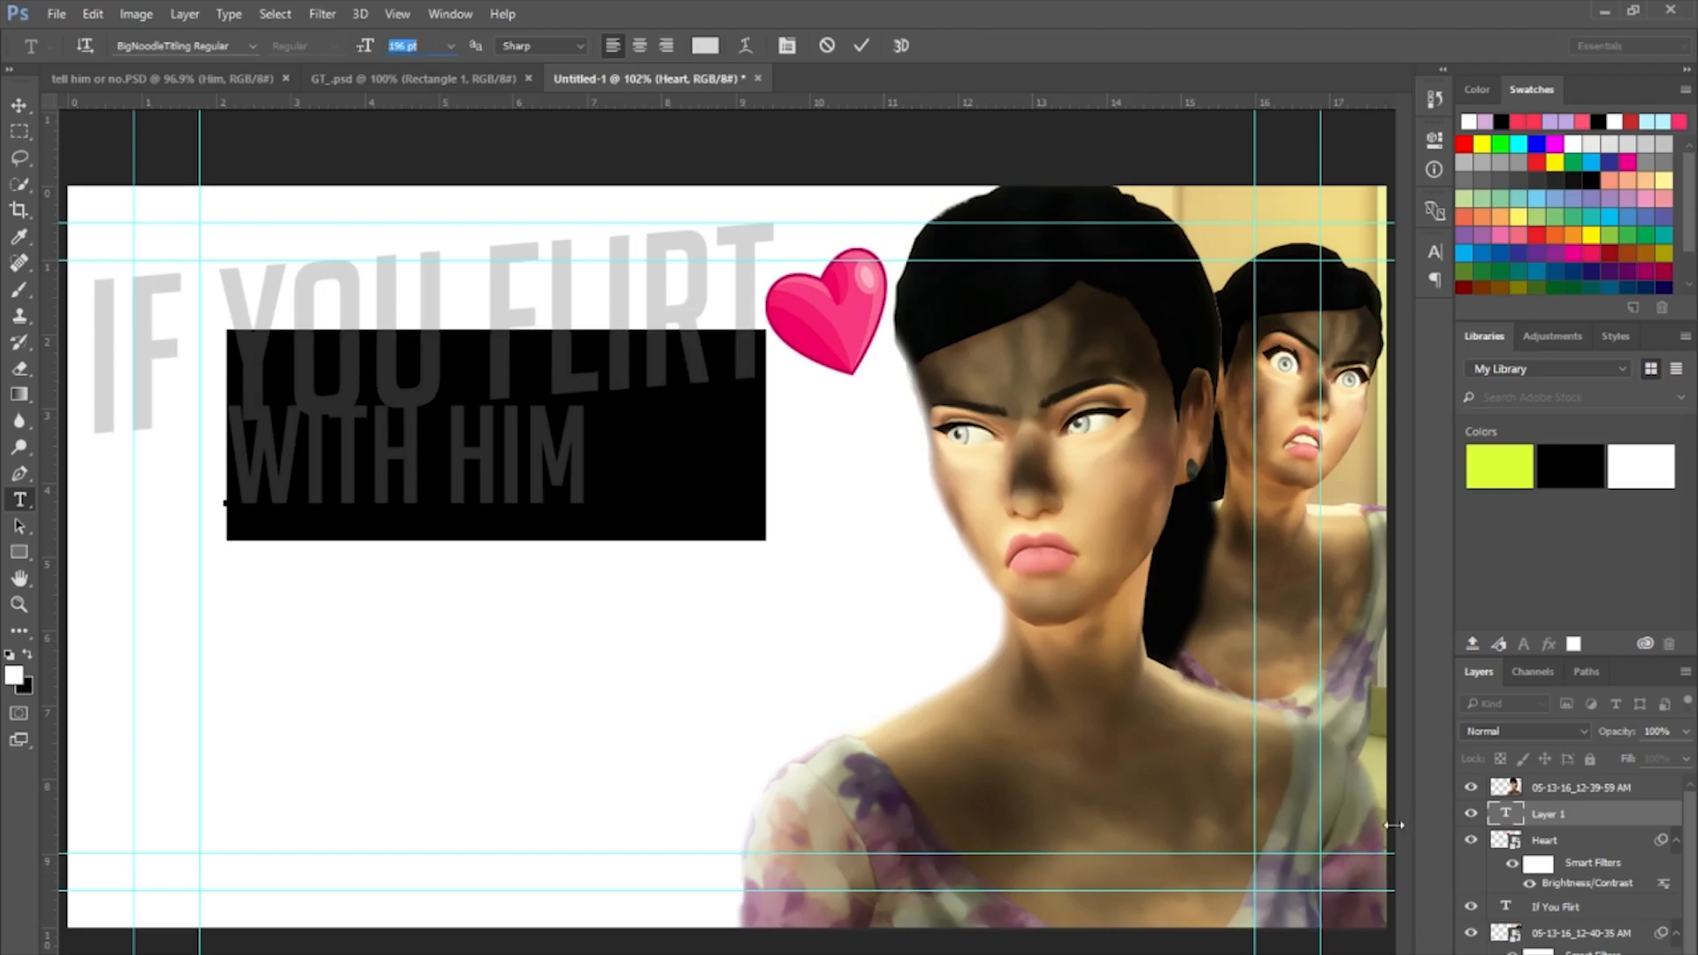
pyautogui.click(1643, 824)
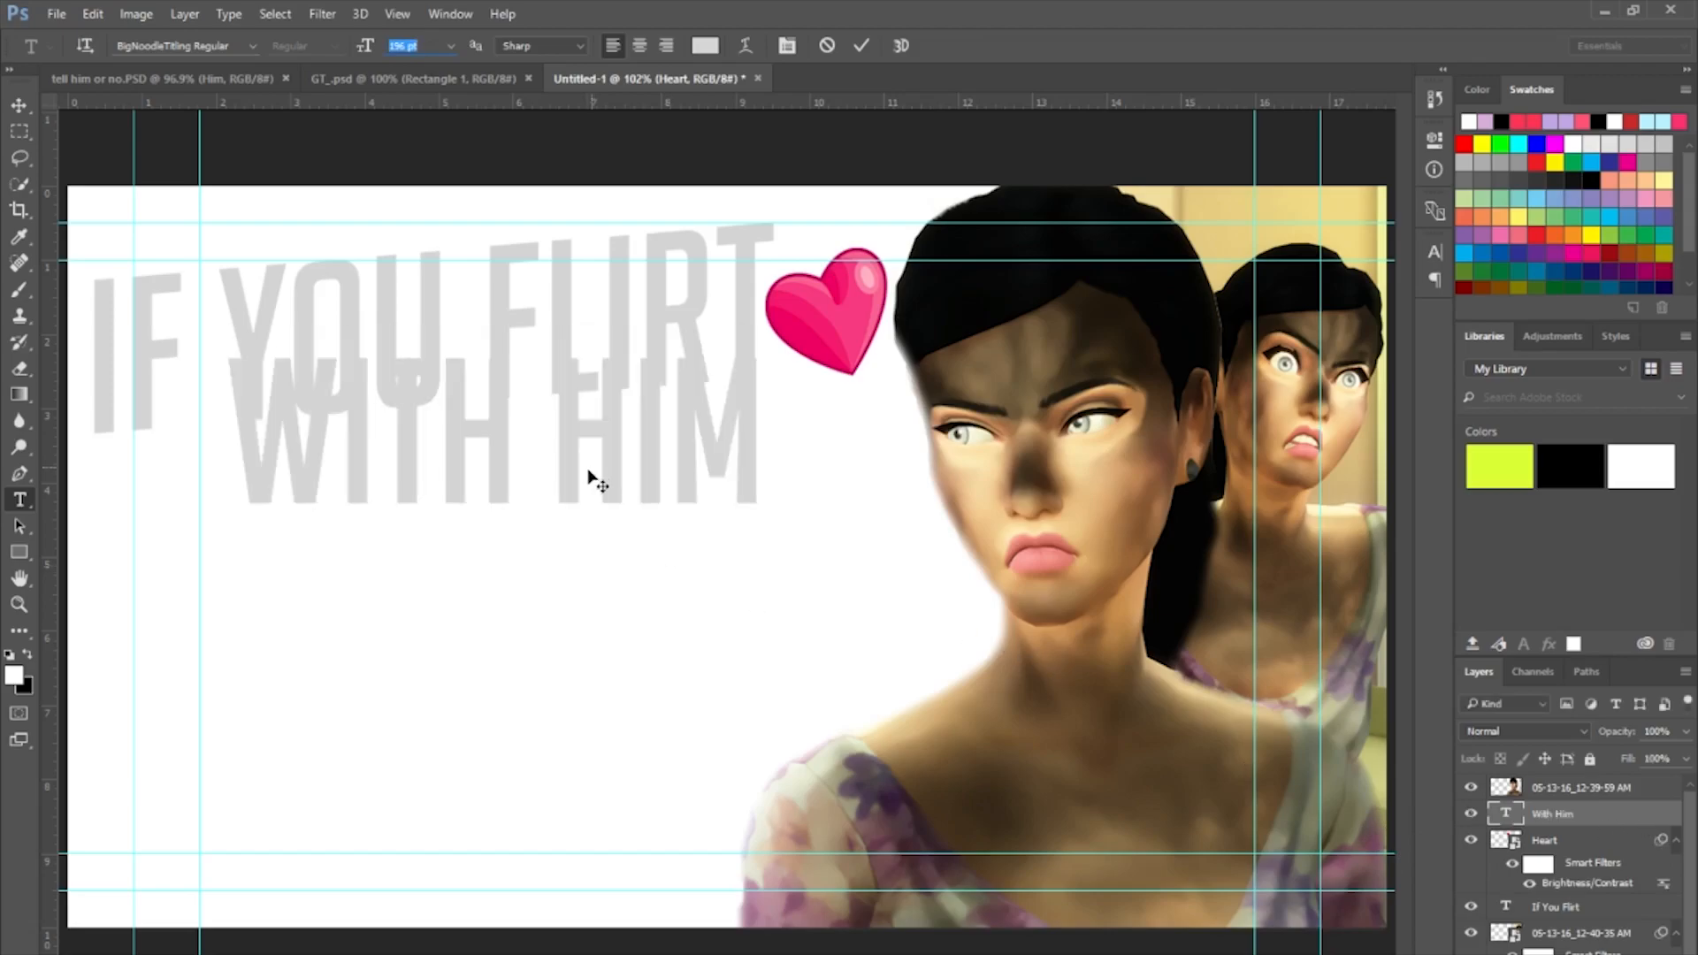
# Commit the "WITH HIM" text edit and move the text down and slightly left, clear of the "IF YOU FLIRT" line.
pyautogui.moveTo(551, 521); pyautogui.dragTo(550, 528)
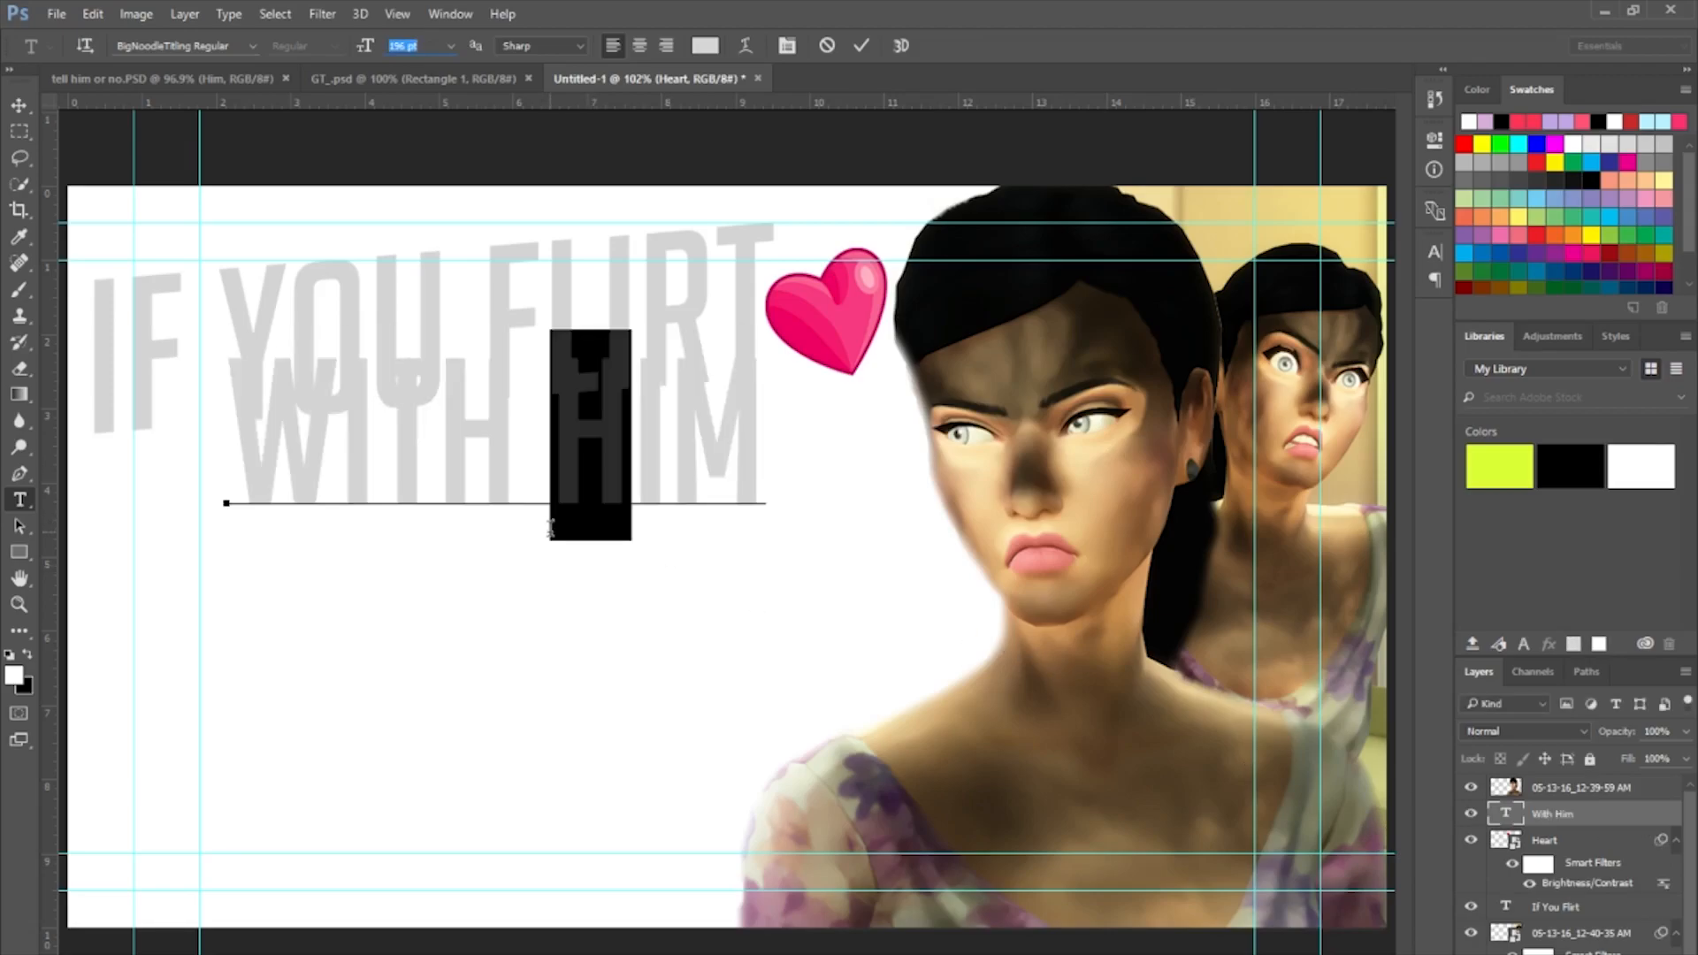
pyautogui.click(1608, 821)
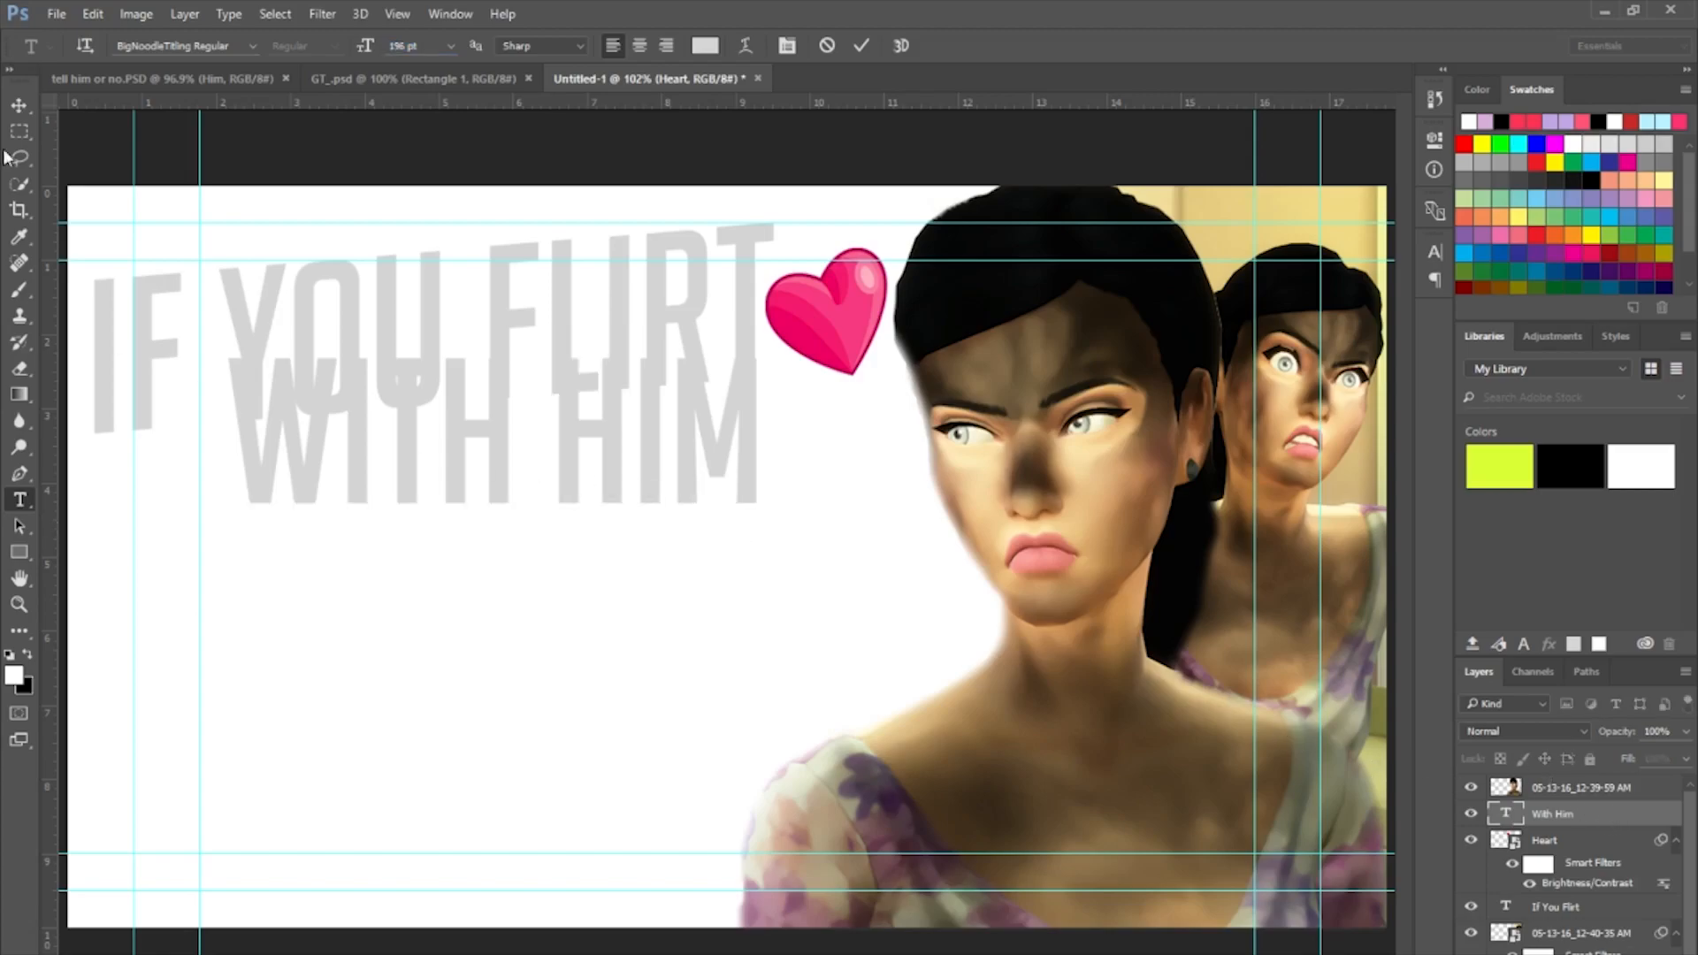
pyautogui.click(18, 104)
pyautogui.press('v')
pyautogui.moveTo(577, 463); pyautogui.dragTo(529, 529)
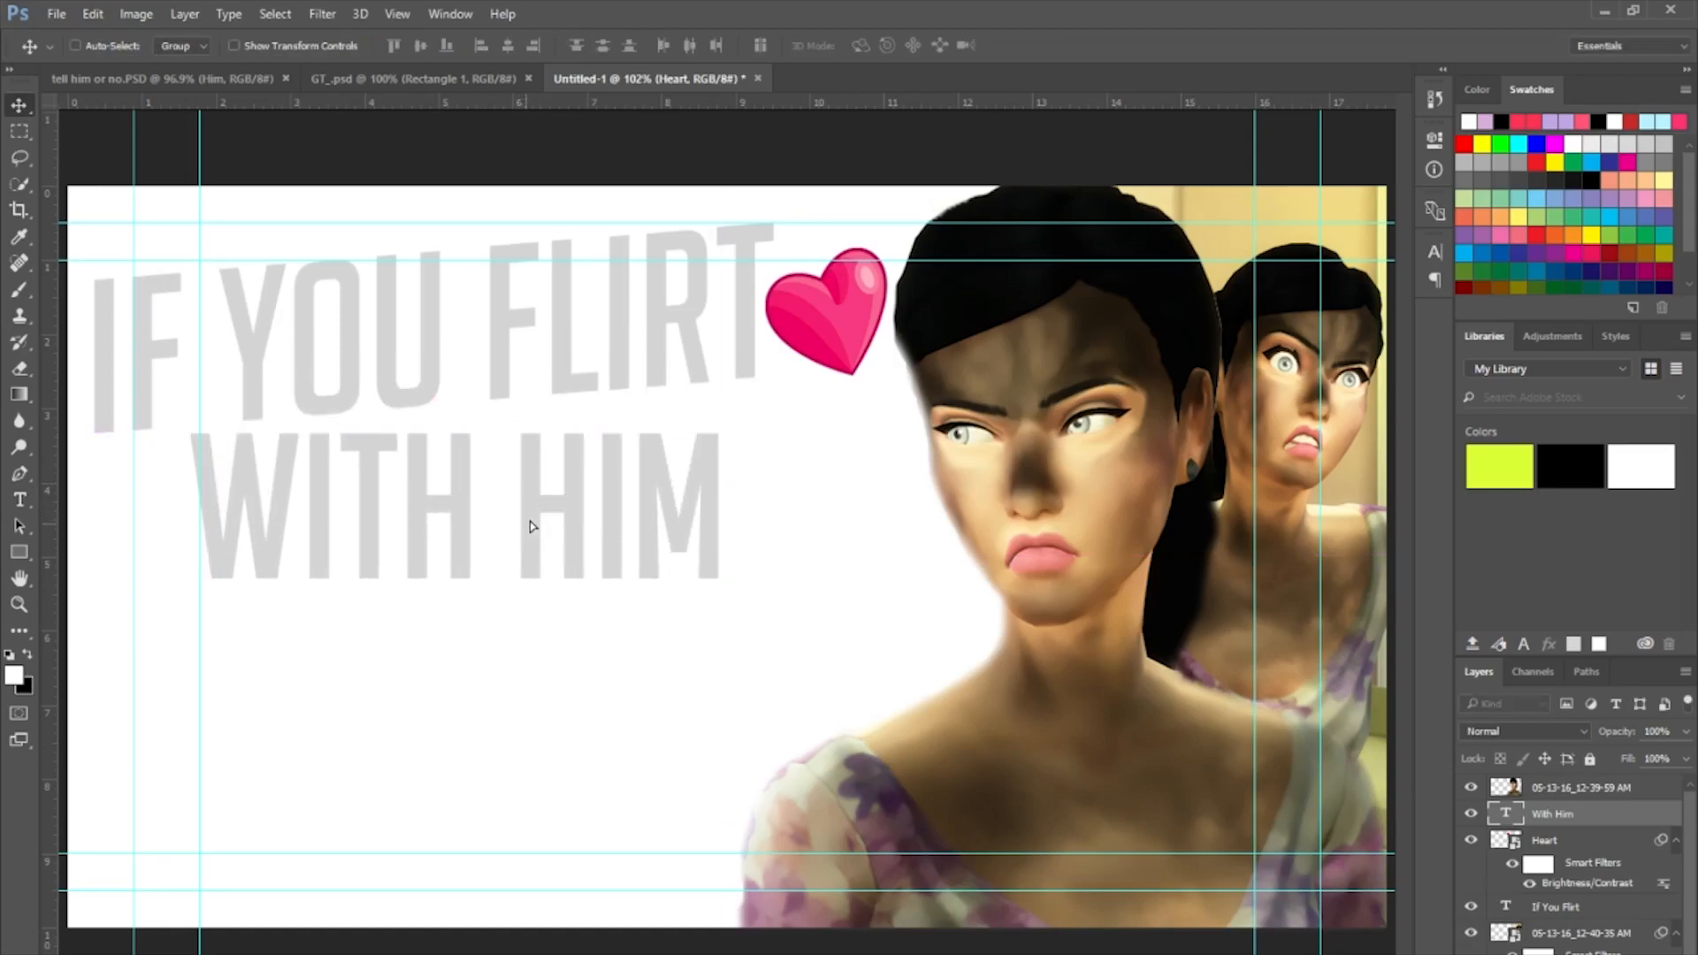
# Skew the "WITH HIM" text vertically by about -3.9° and widen it to about 100.9%.
pyautogui.hotkey('ctrl', 't')
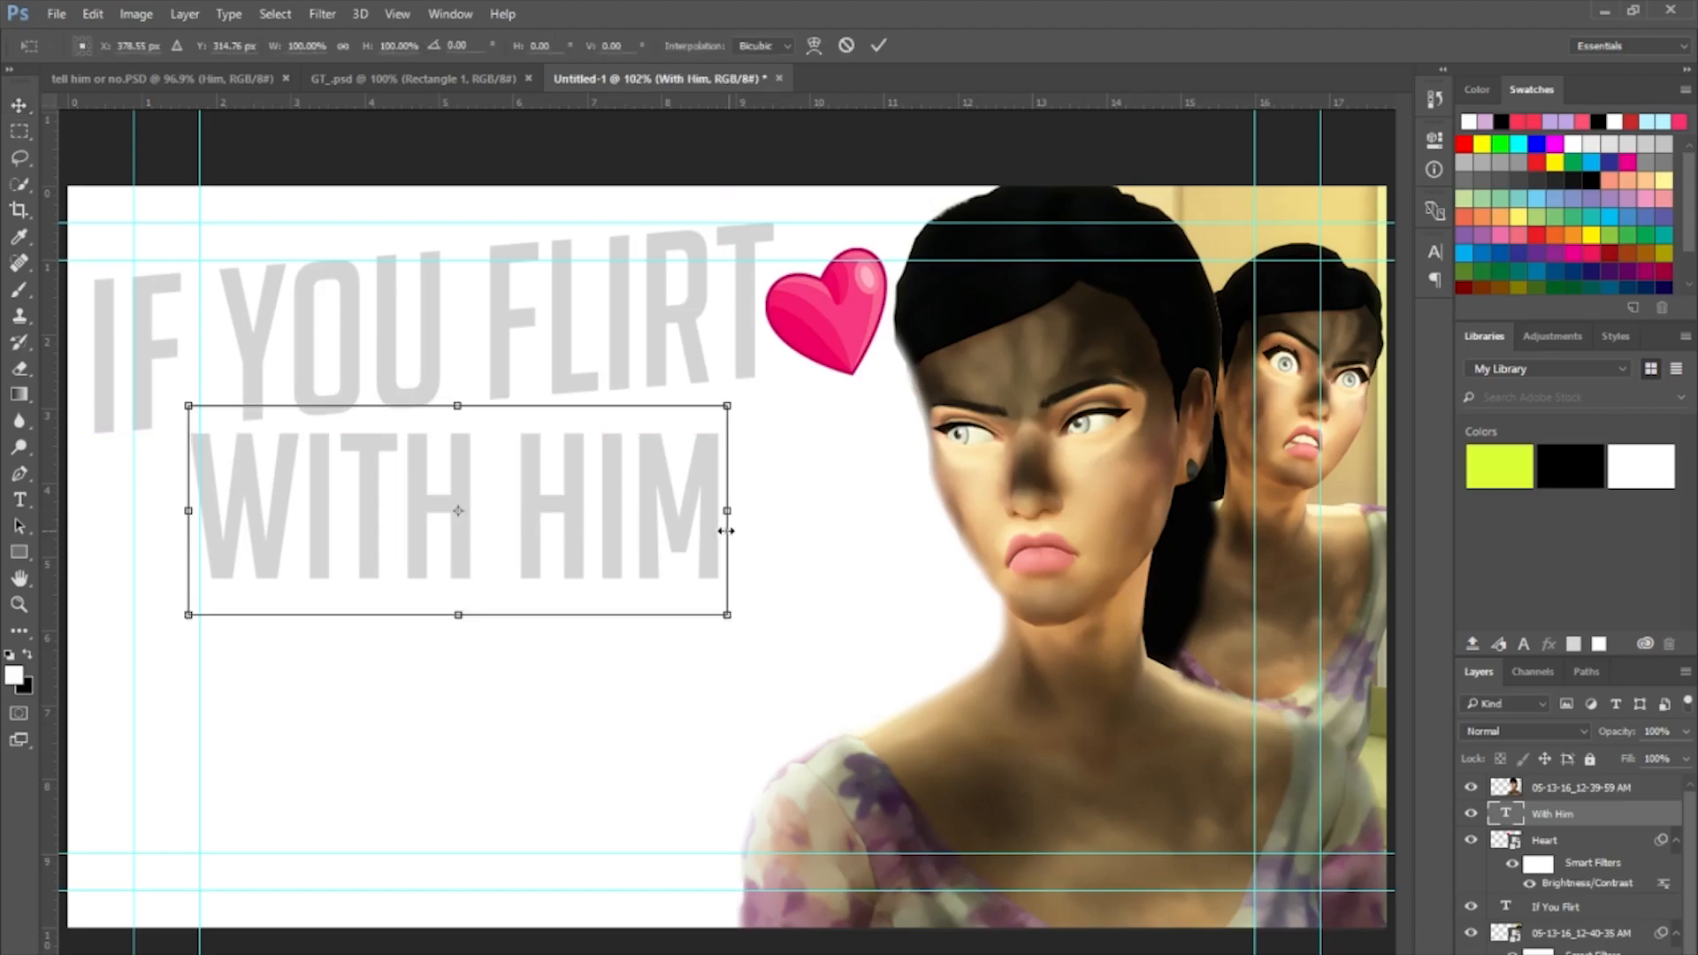
pyautogui.moveTo(734, 511); pyautogui.dragTo(741, 478)
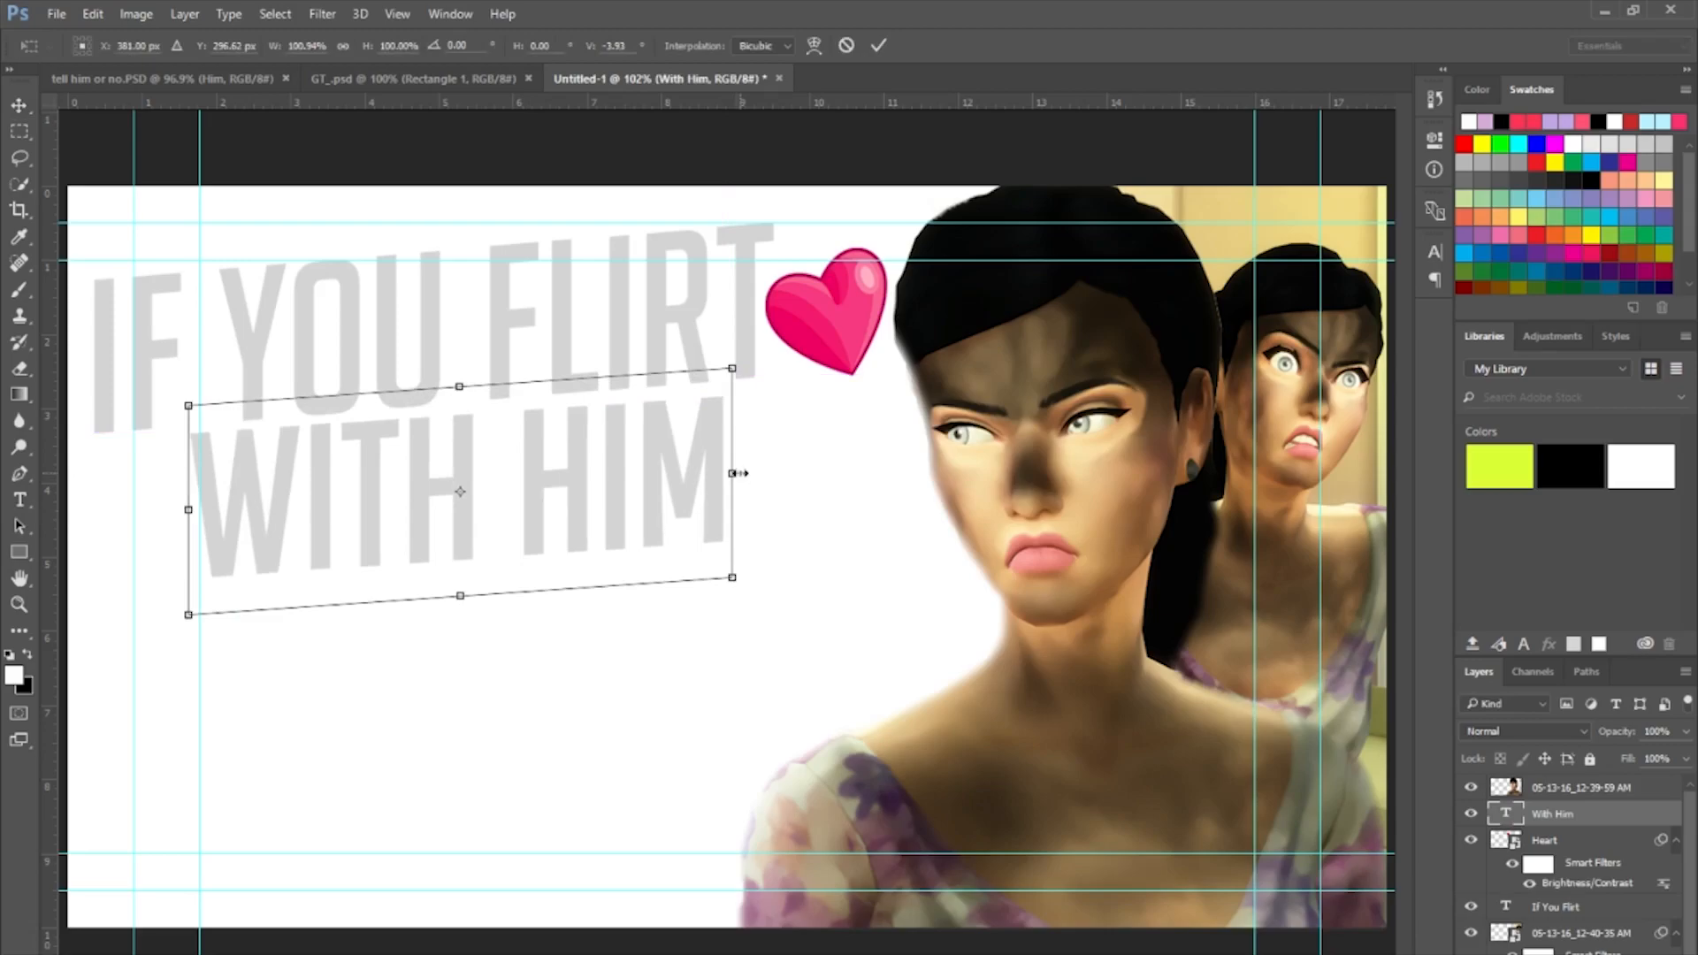
pyautogui.press('Return')
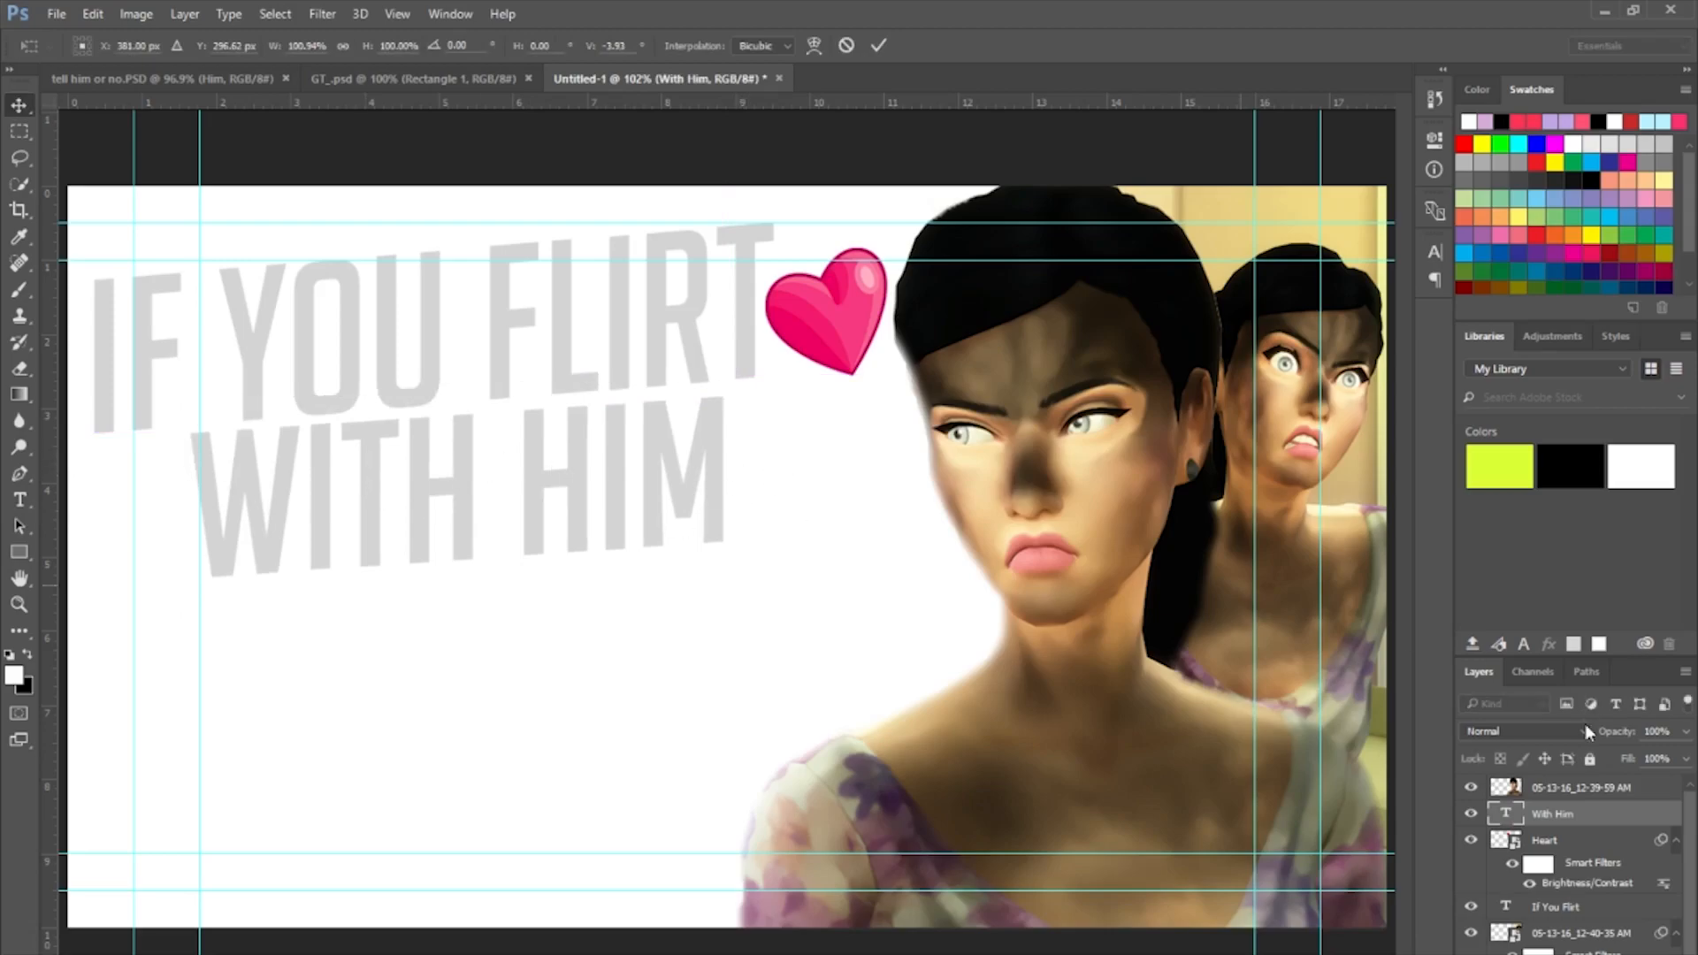
# Recolor the whole "WITH HIM" text pink (#f45c8a) and commit the edit.
pyautogui.doubleClick(1511, 818)
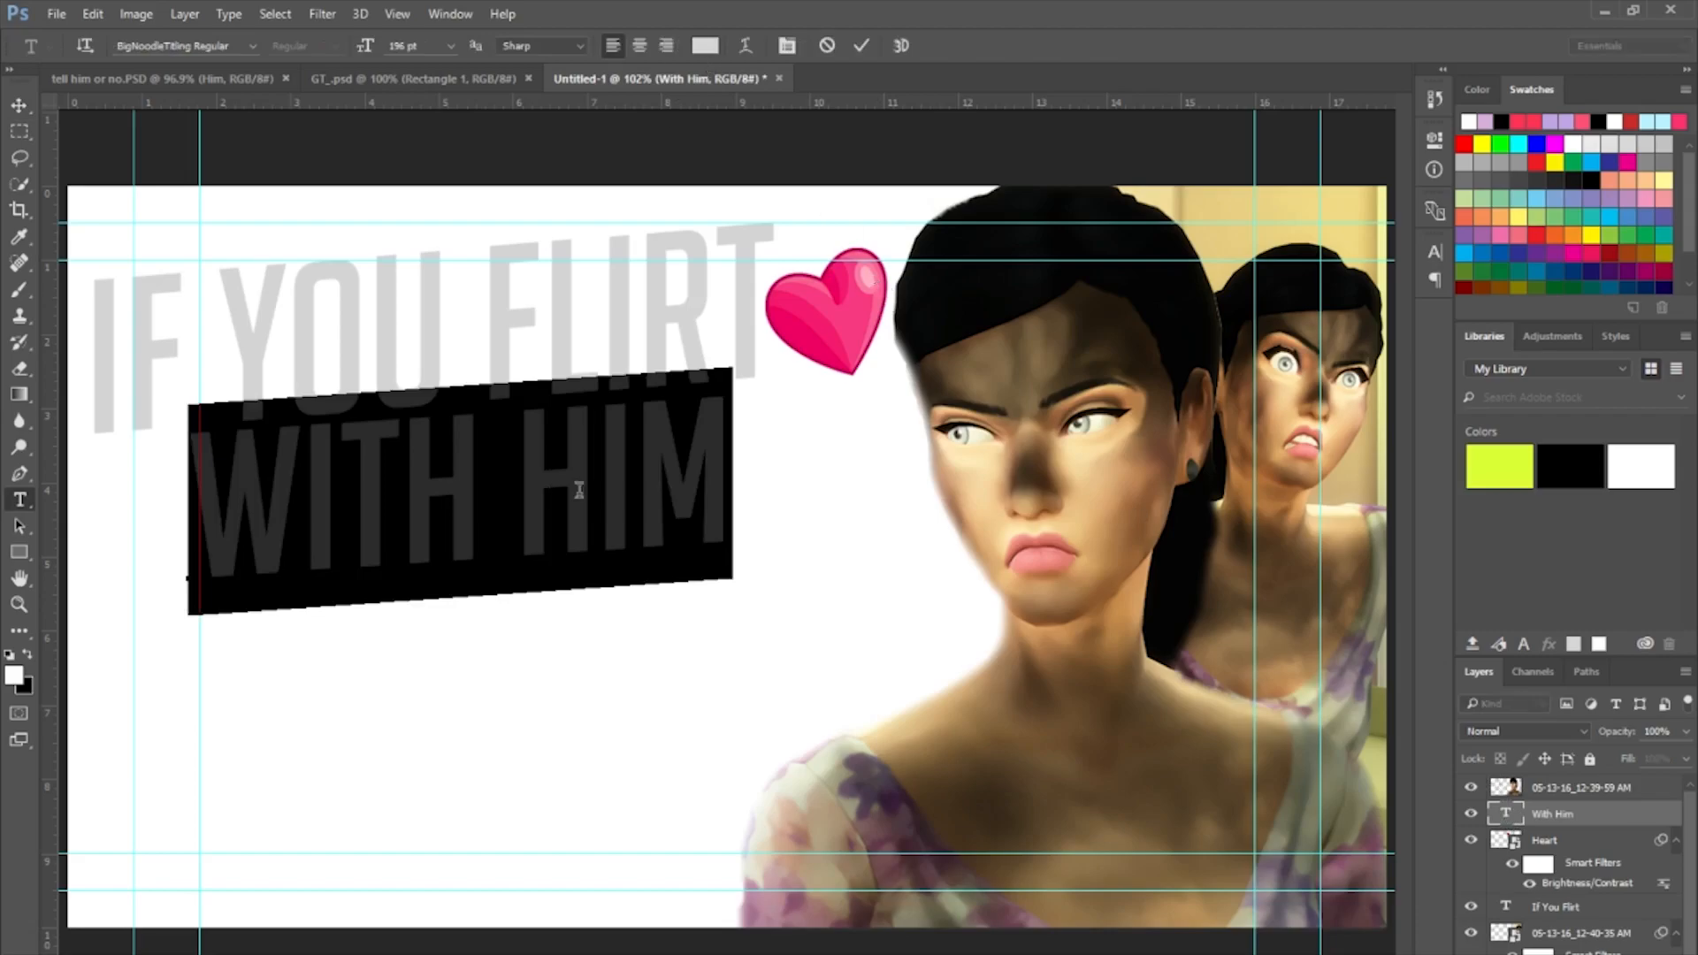
pyautogui.click(705, 45)
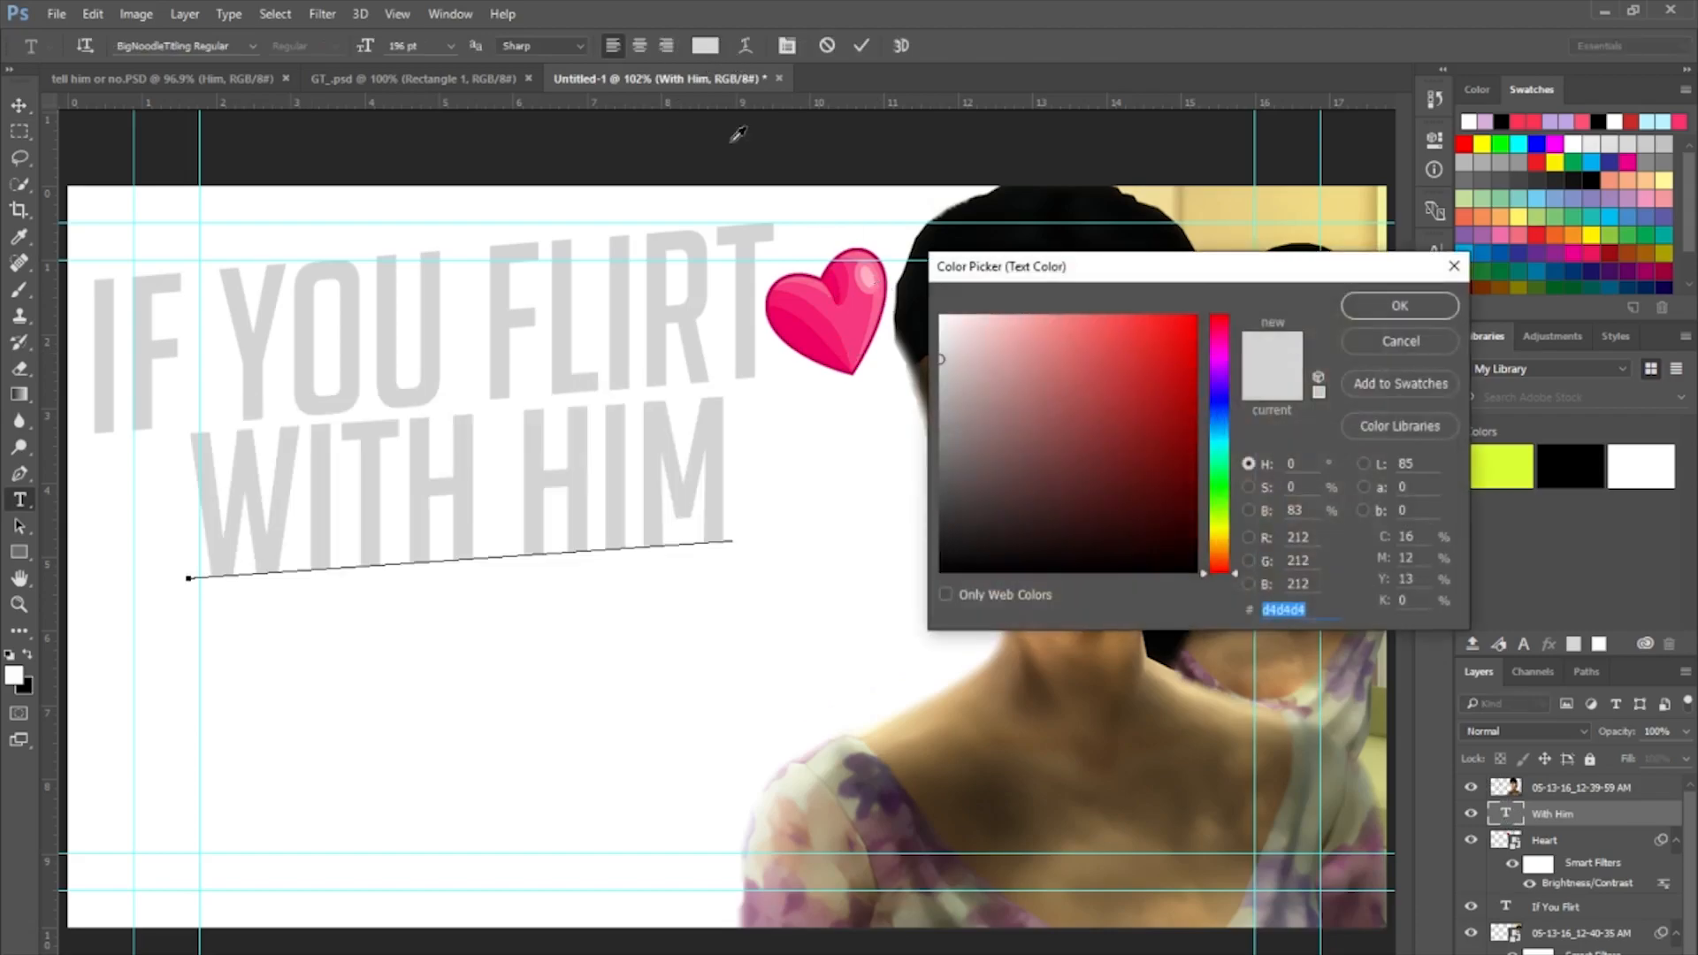
pyautogui.moveTo(1074, 381)
pyautogui.mouseDown()
pyautogui.moveTo(1059, 358)
pyautogui.moveTo(1103, 373)
pyautogui.moveTo(1099, 331)
pyautogui.mouseUp()
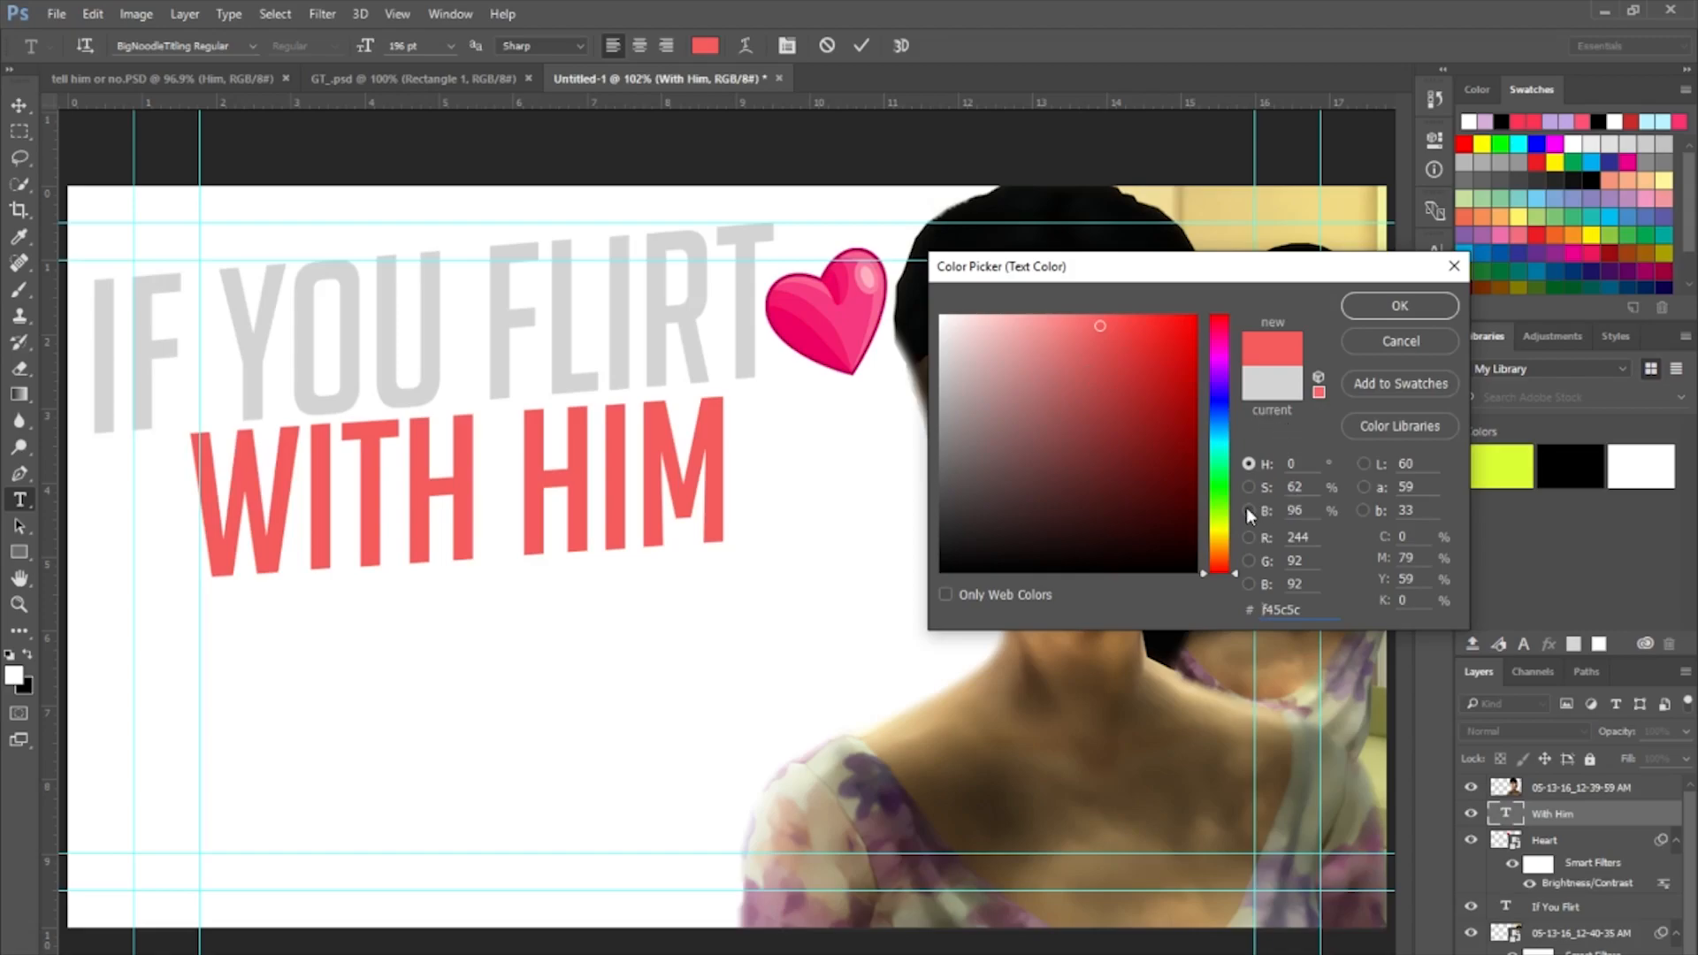
pyautogui.click(1227, 447)
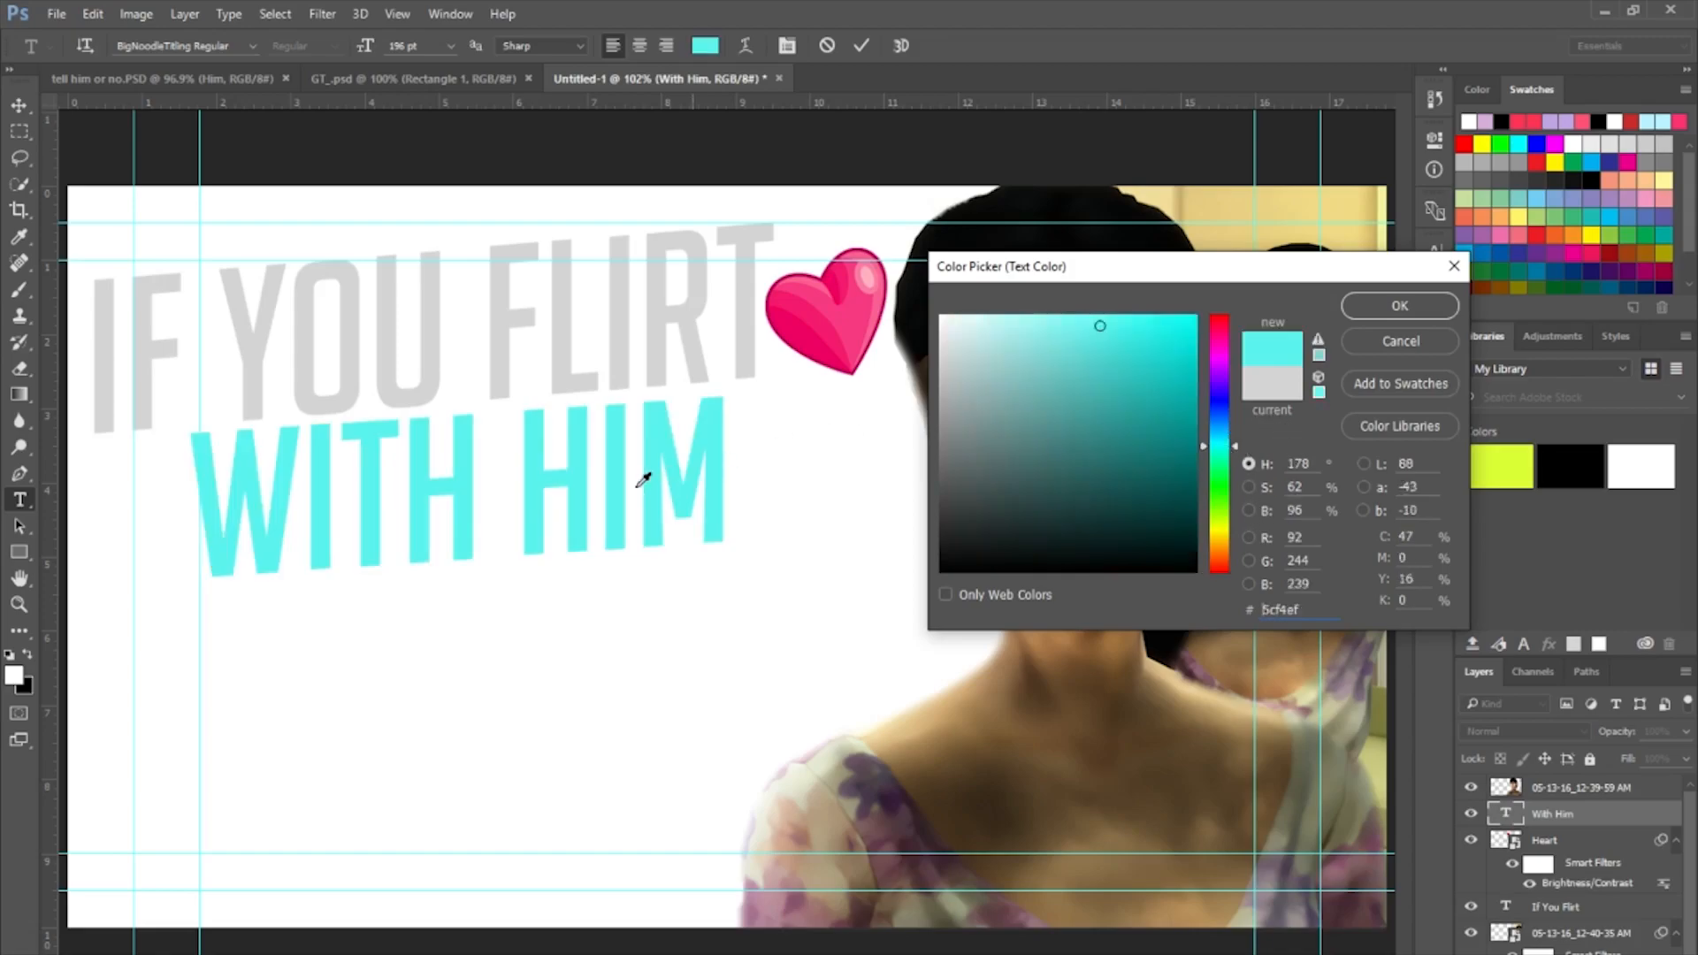
pyautogui.click(1222, 327)
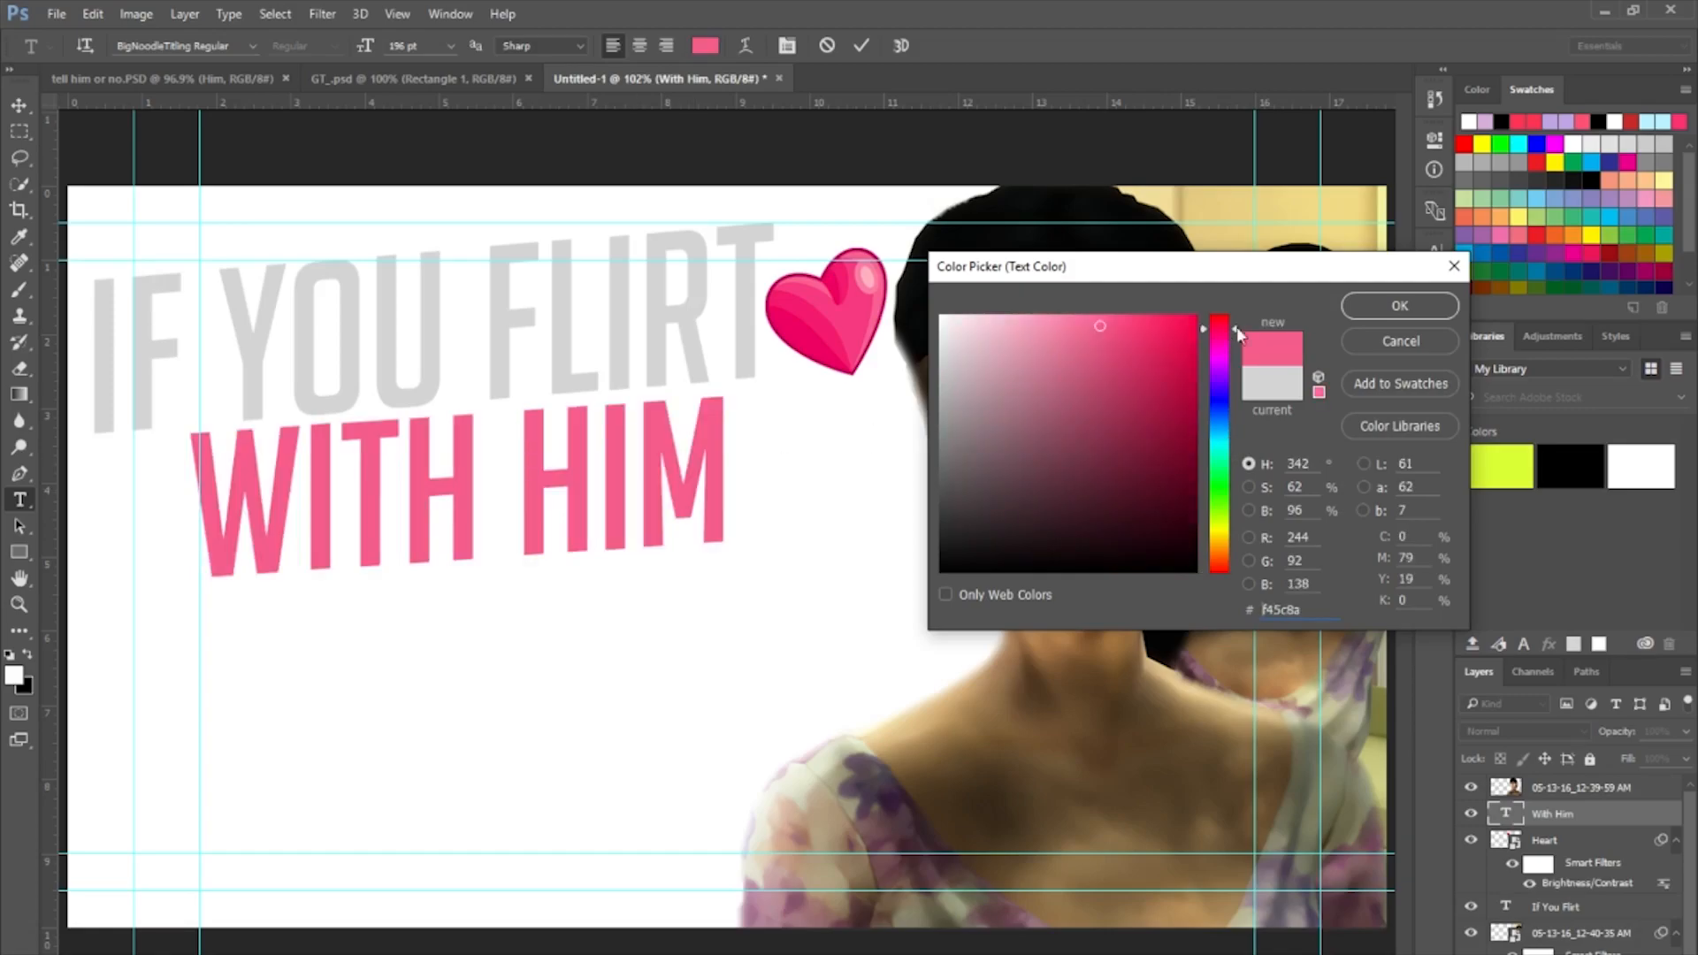
pyautogui.click(1402, 306)
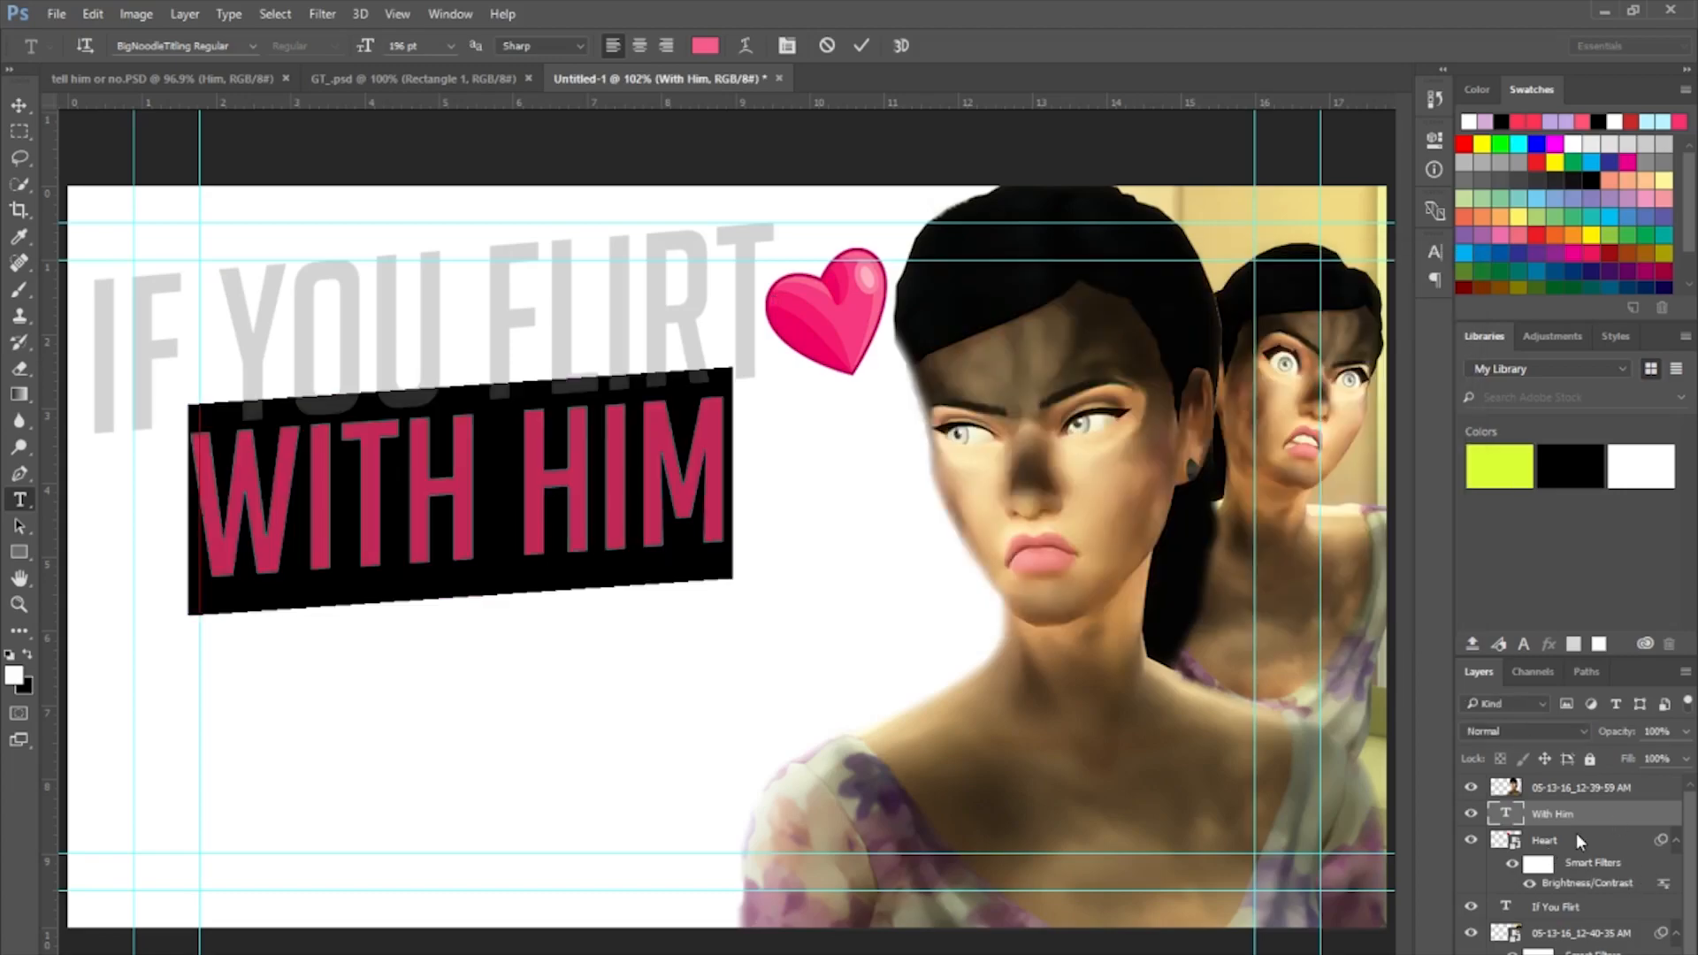
pyautogui.hotkey('ctrl', 'Return')
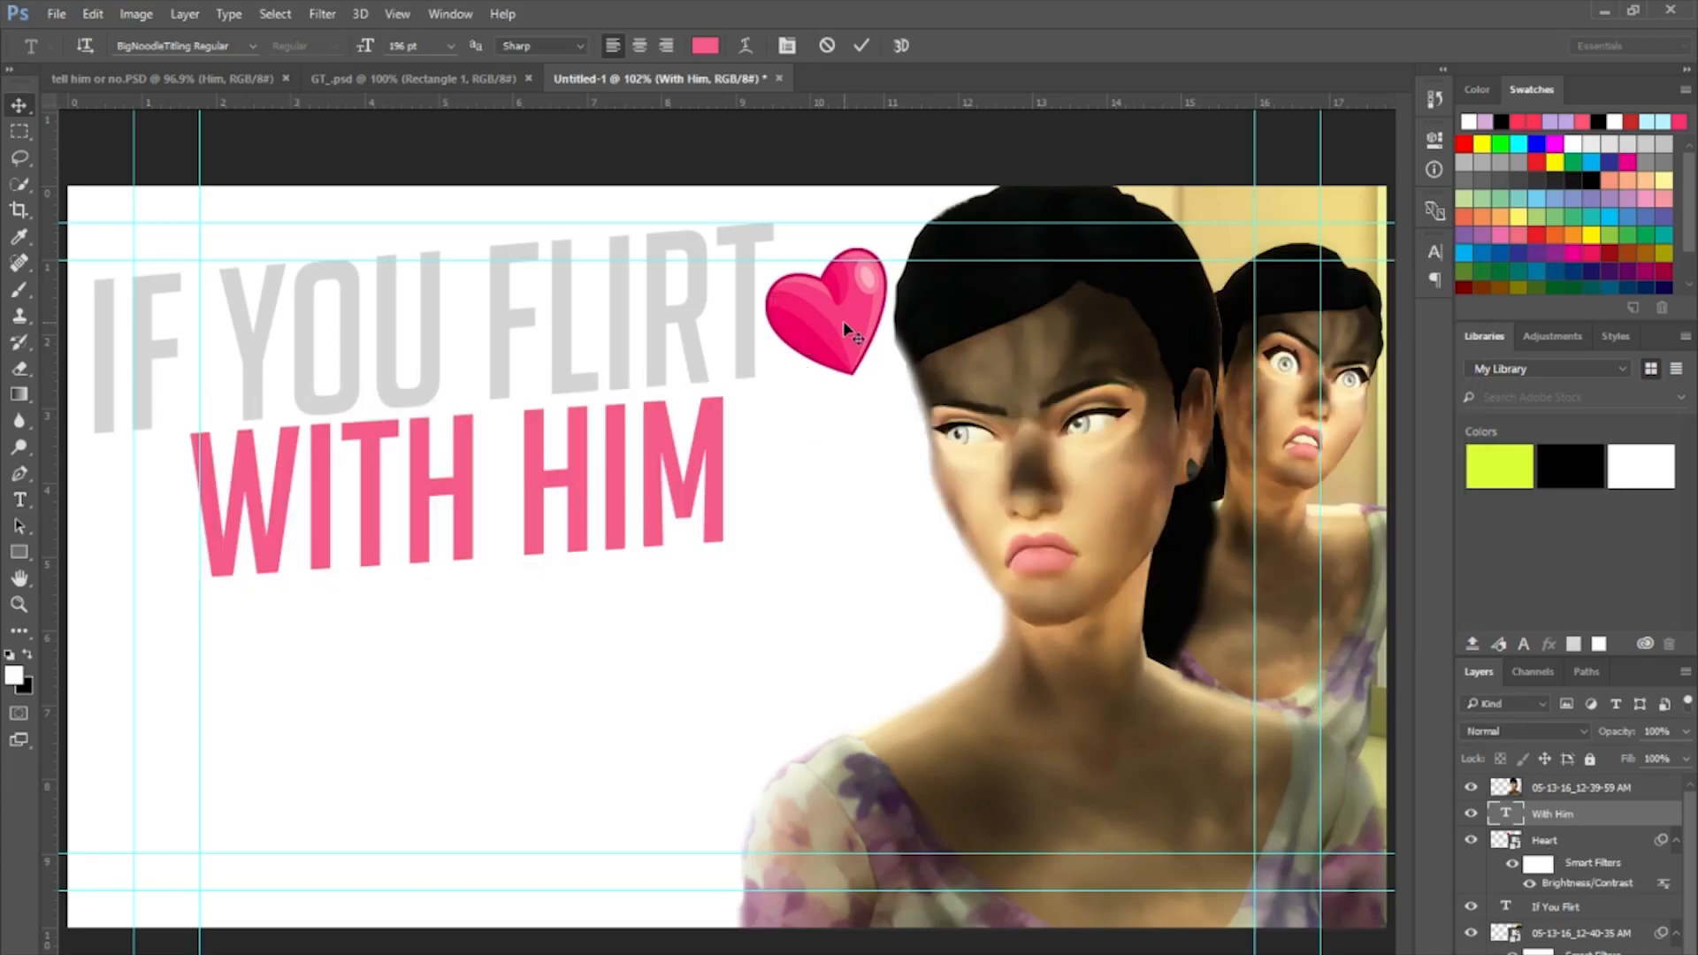
# Move the heart to just before the "WITH HIM" text, shifting the text slightly right to make room.
pyautogui.moveTo(844, 327); pyautogui.dragTo(151, 525)
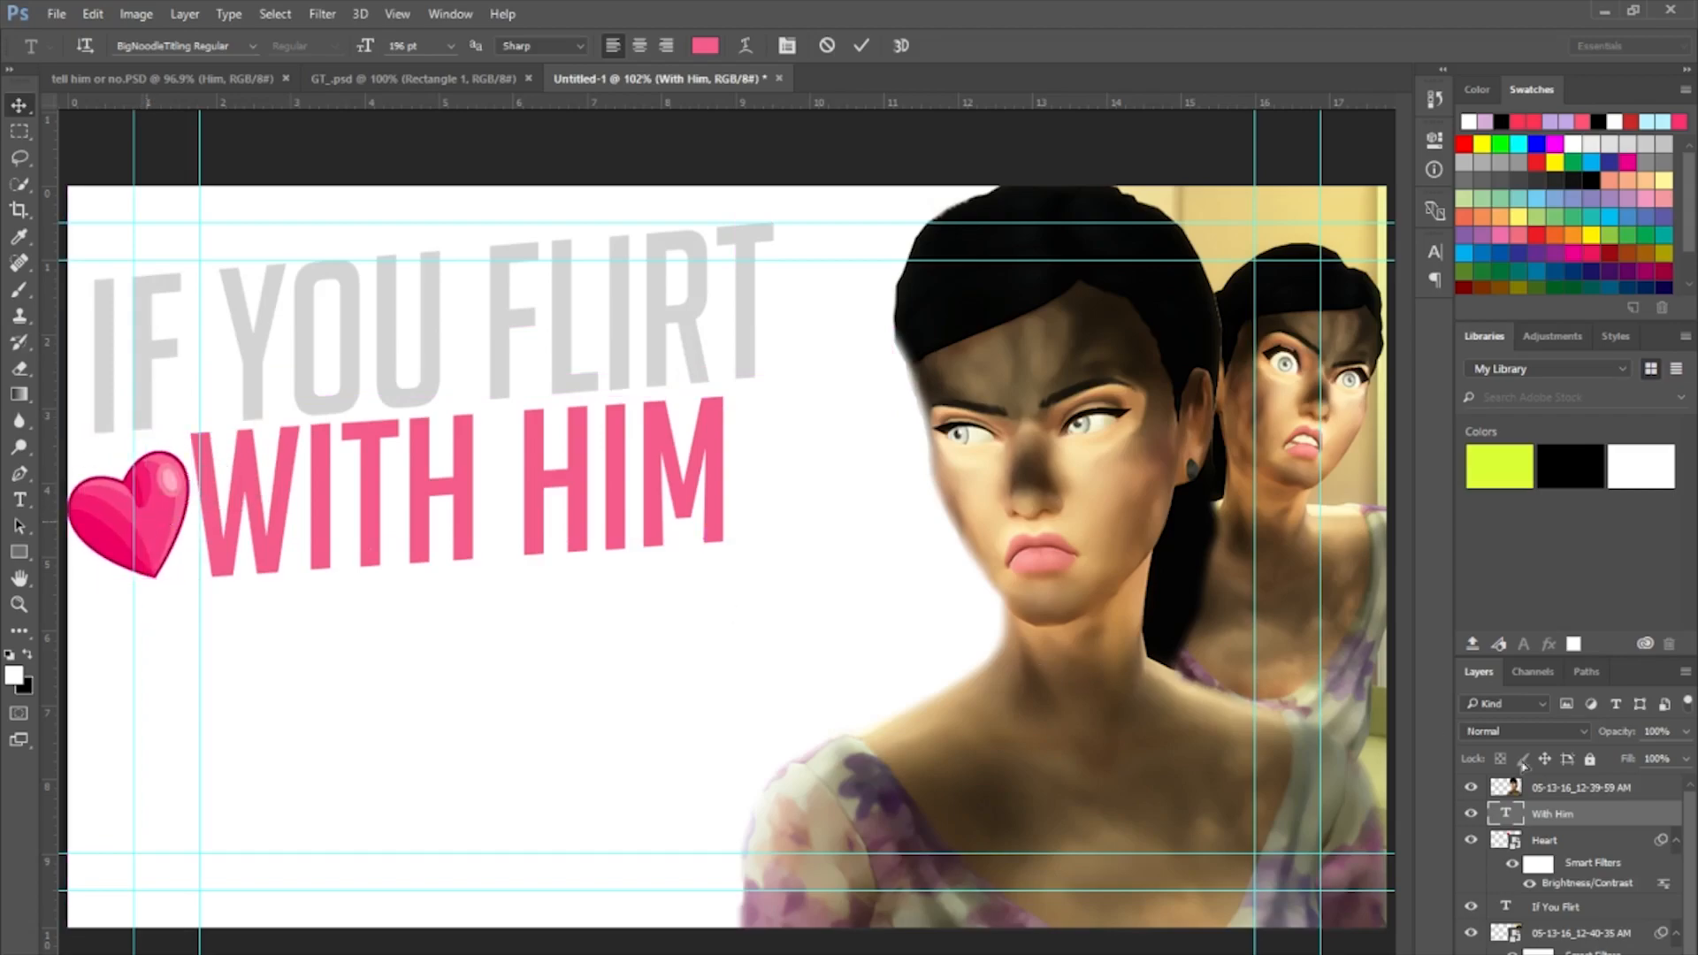
pyautogui.click(1592, 838)
pyautogui.press('v')
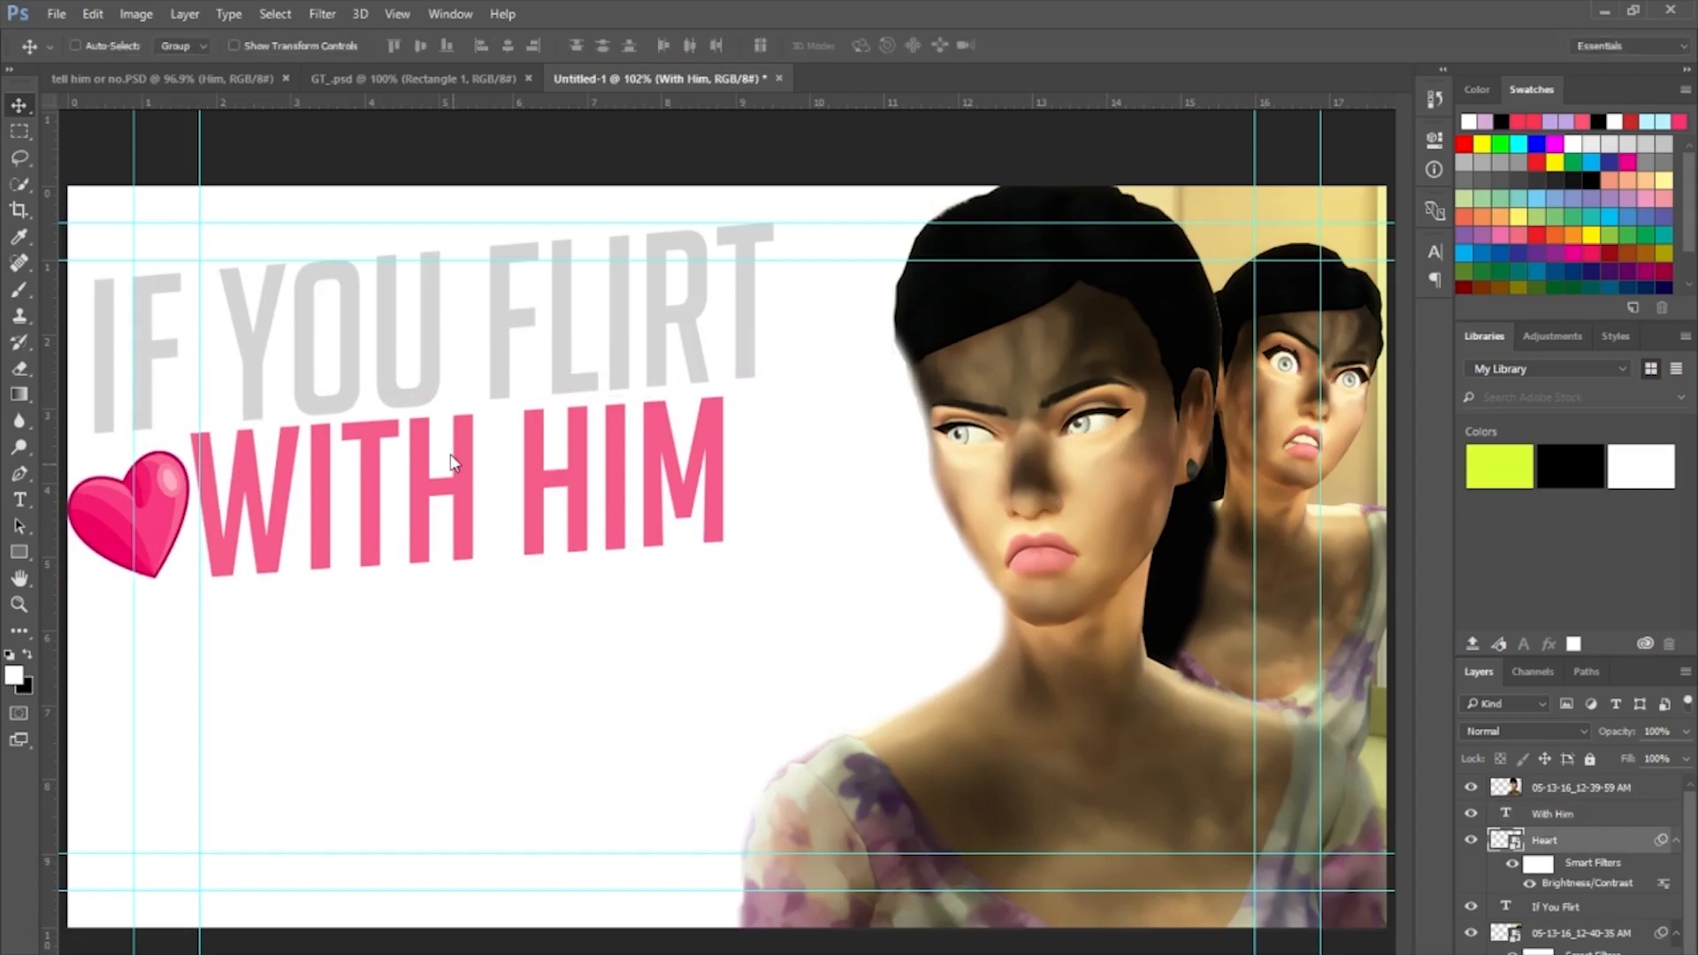
pyautogui.moveTo(455, 505); pyautogui.dragTo(475, 511)
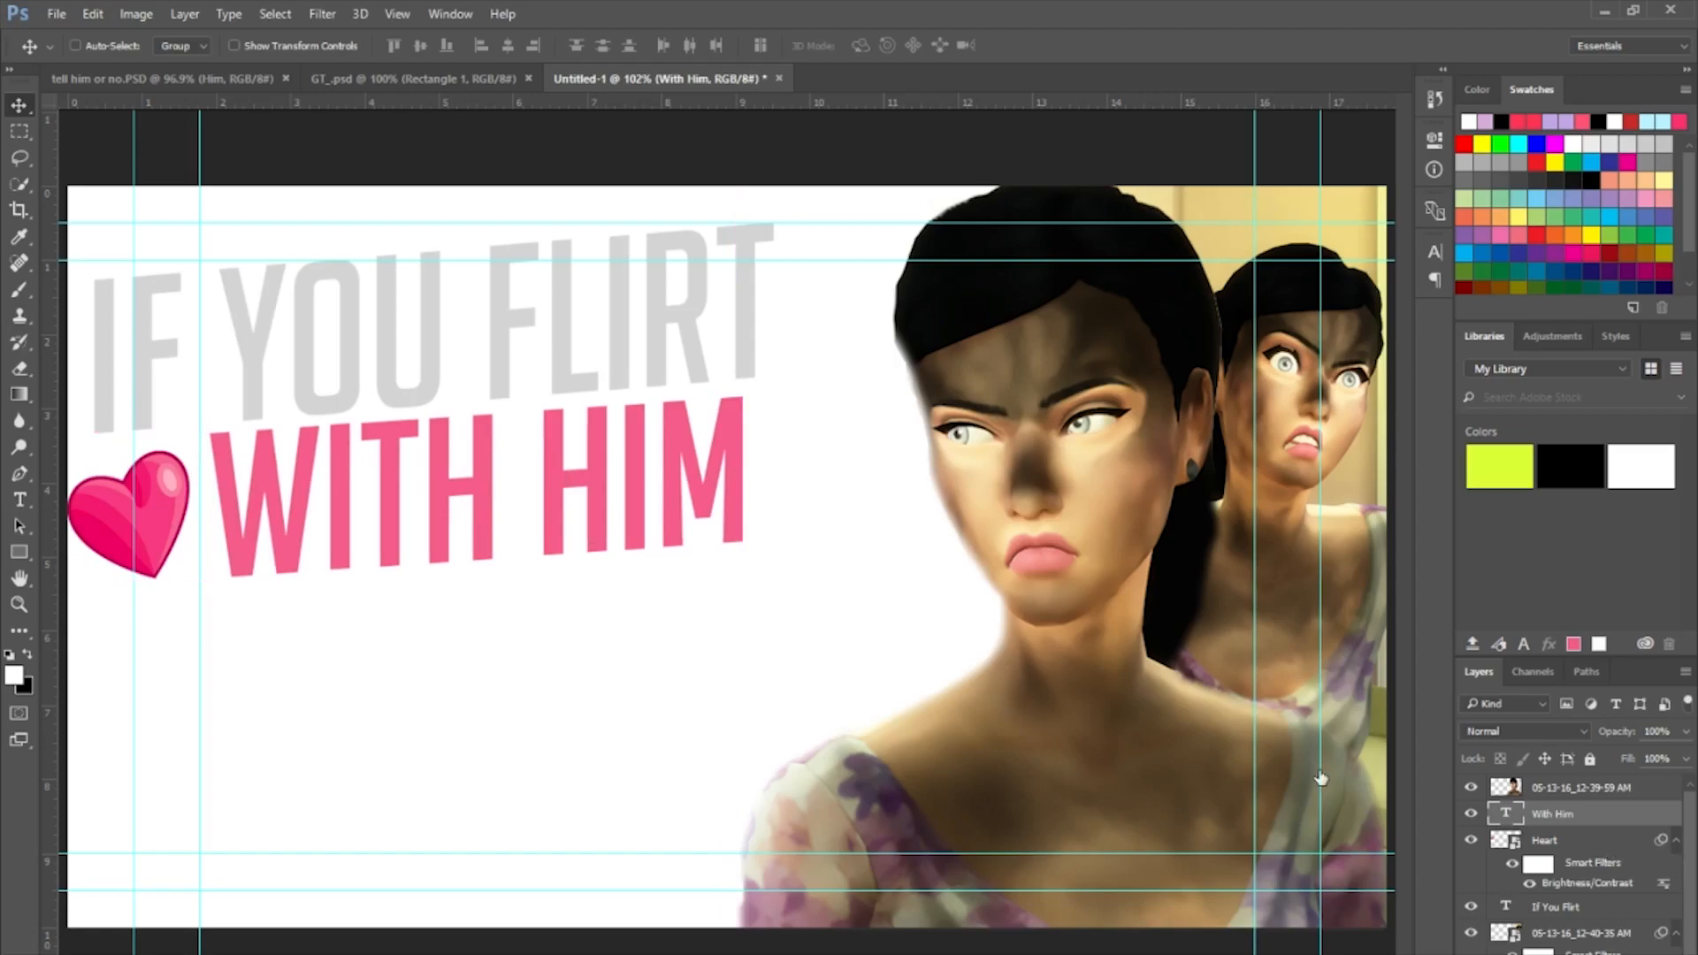
pyautogui.hotkey('alt', '[')
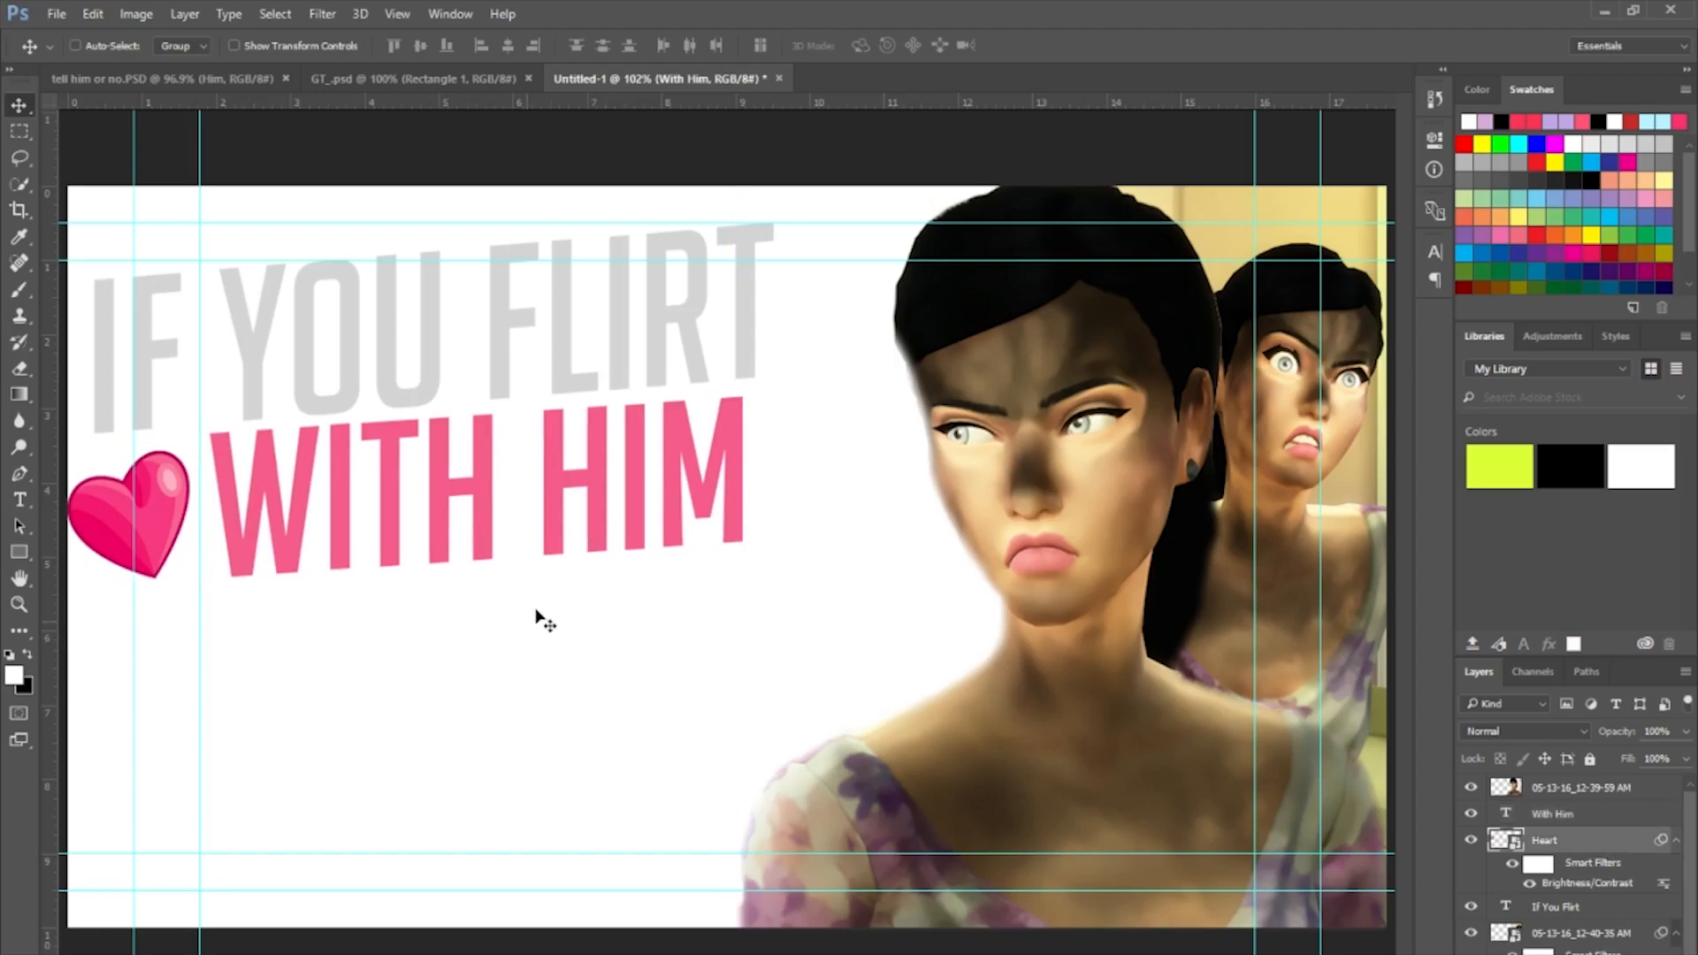
pyautogui.moveTo(160, 519); pyautogui.dragTo(170, 513)
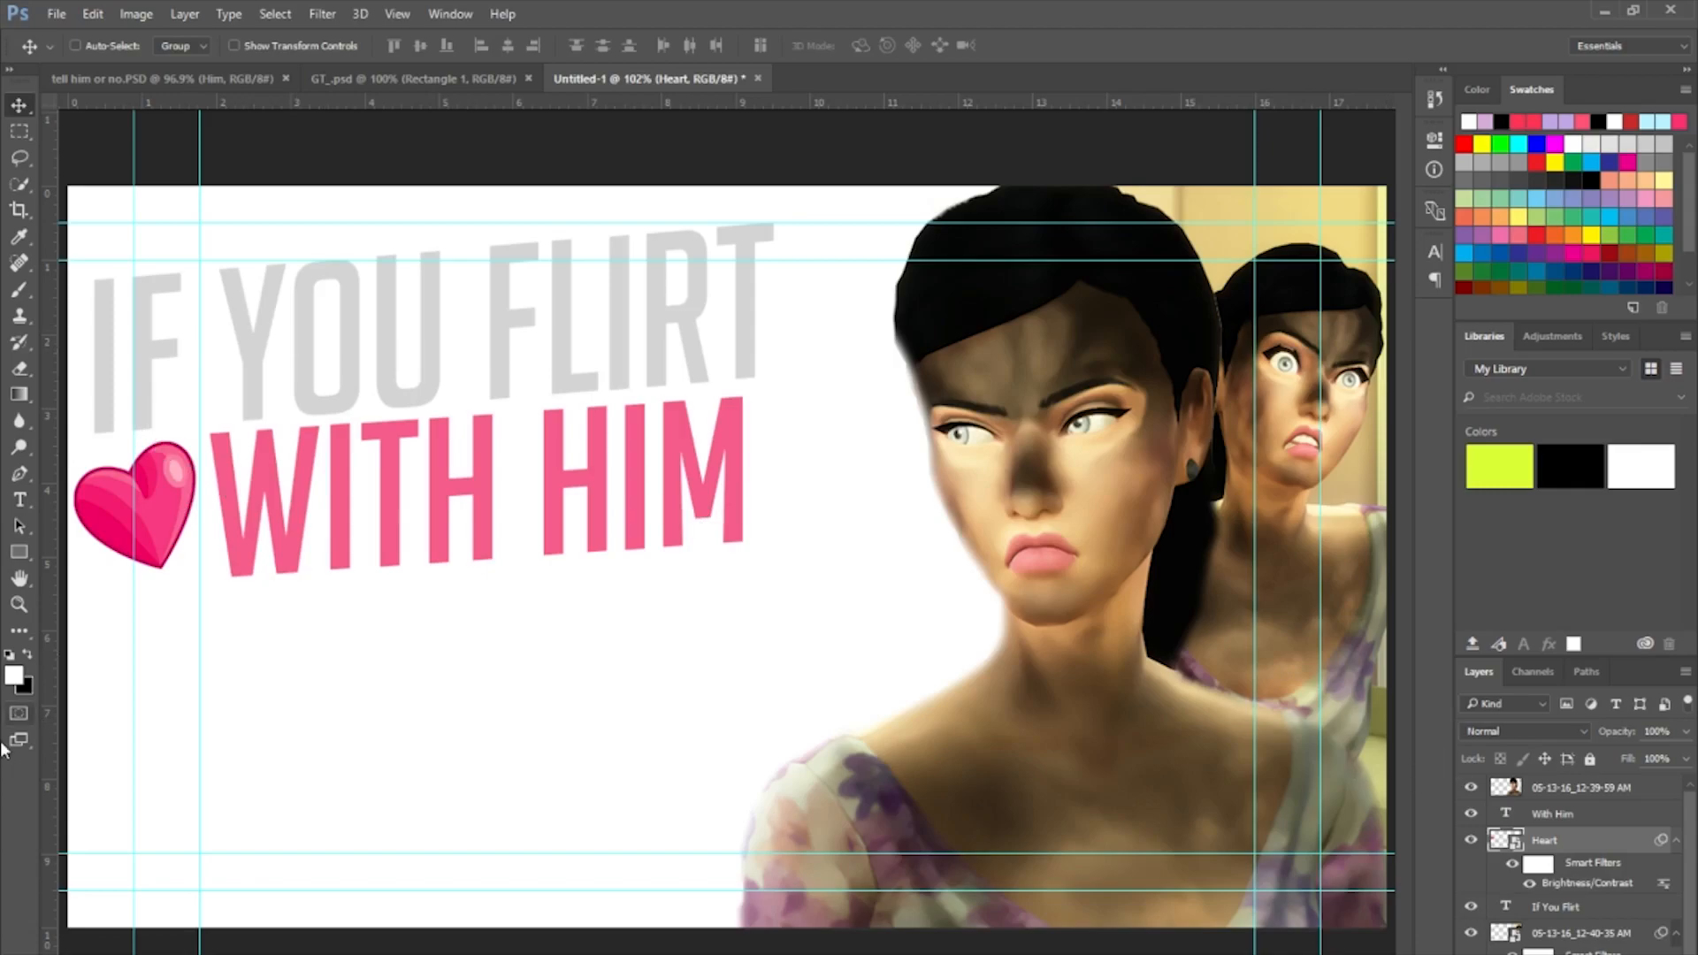
# Add a new text layer reading "AGAIN" and place it below the heart near the canvas's left edge.
pyautogui.click(25, 506)
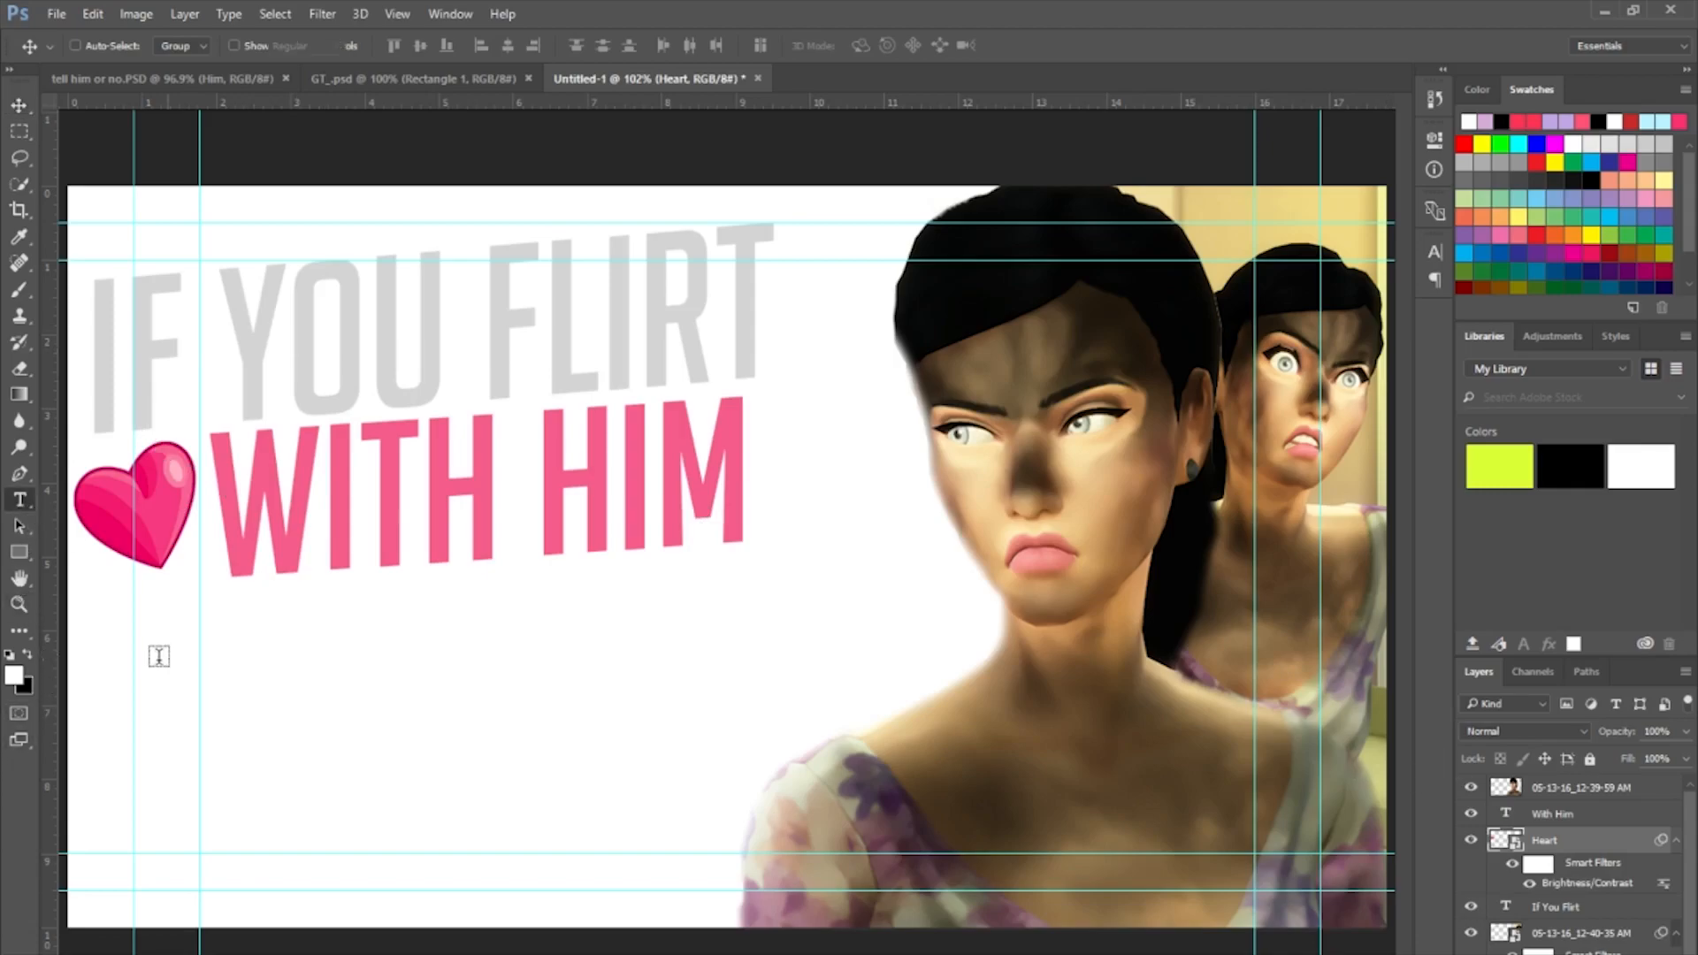
pyautogui.click(152, 581)
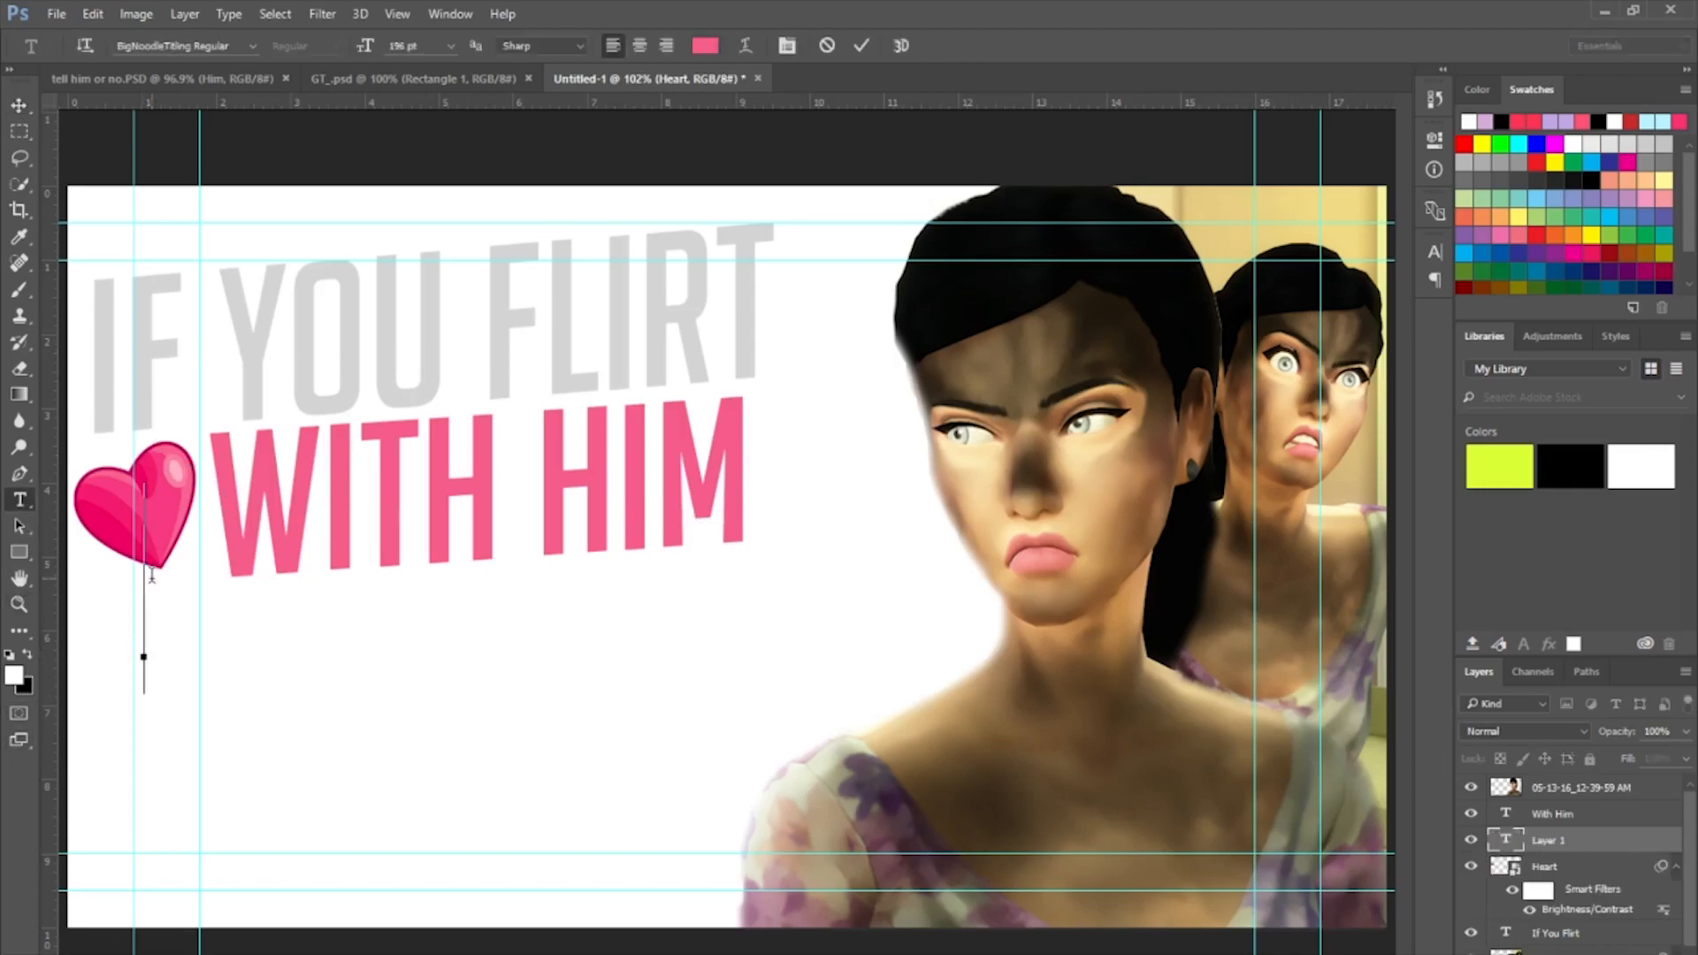
pyautogui.write('AGAN')
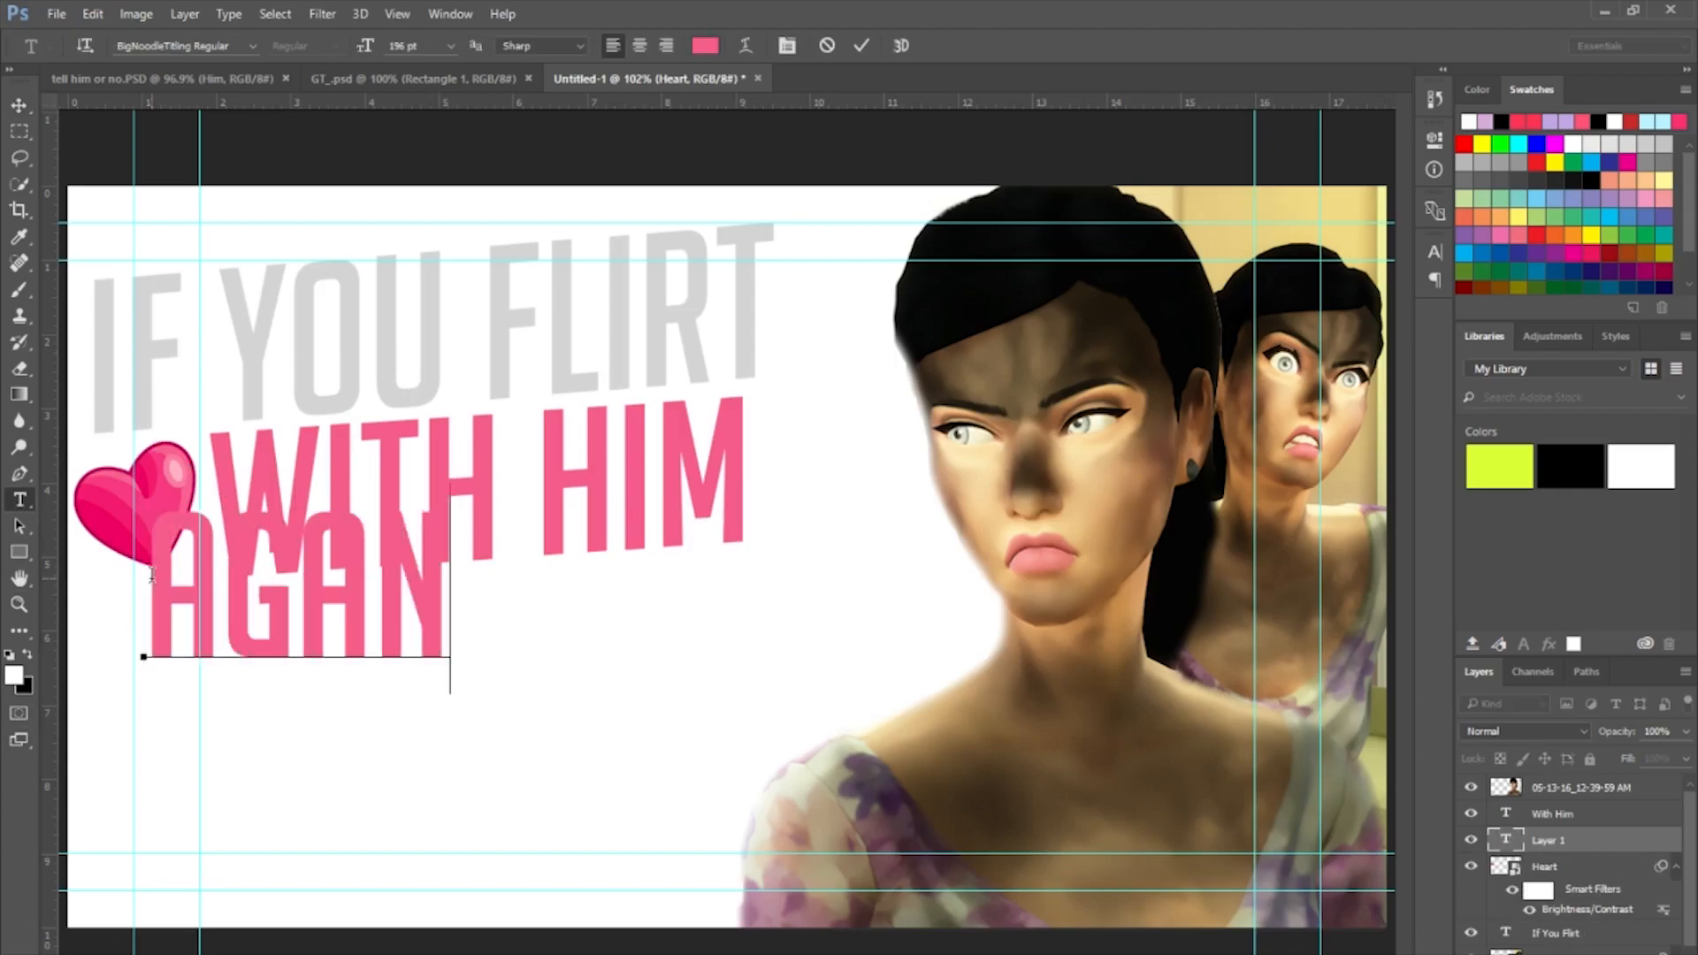
pyautogui.moveTo(573, 708); pyautogui.dragTo(681, 766)
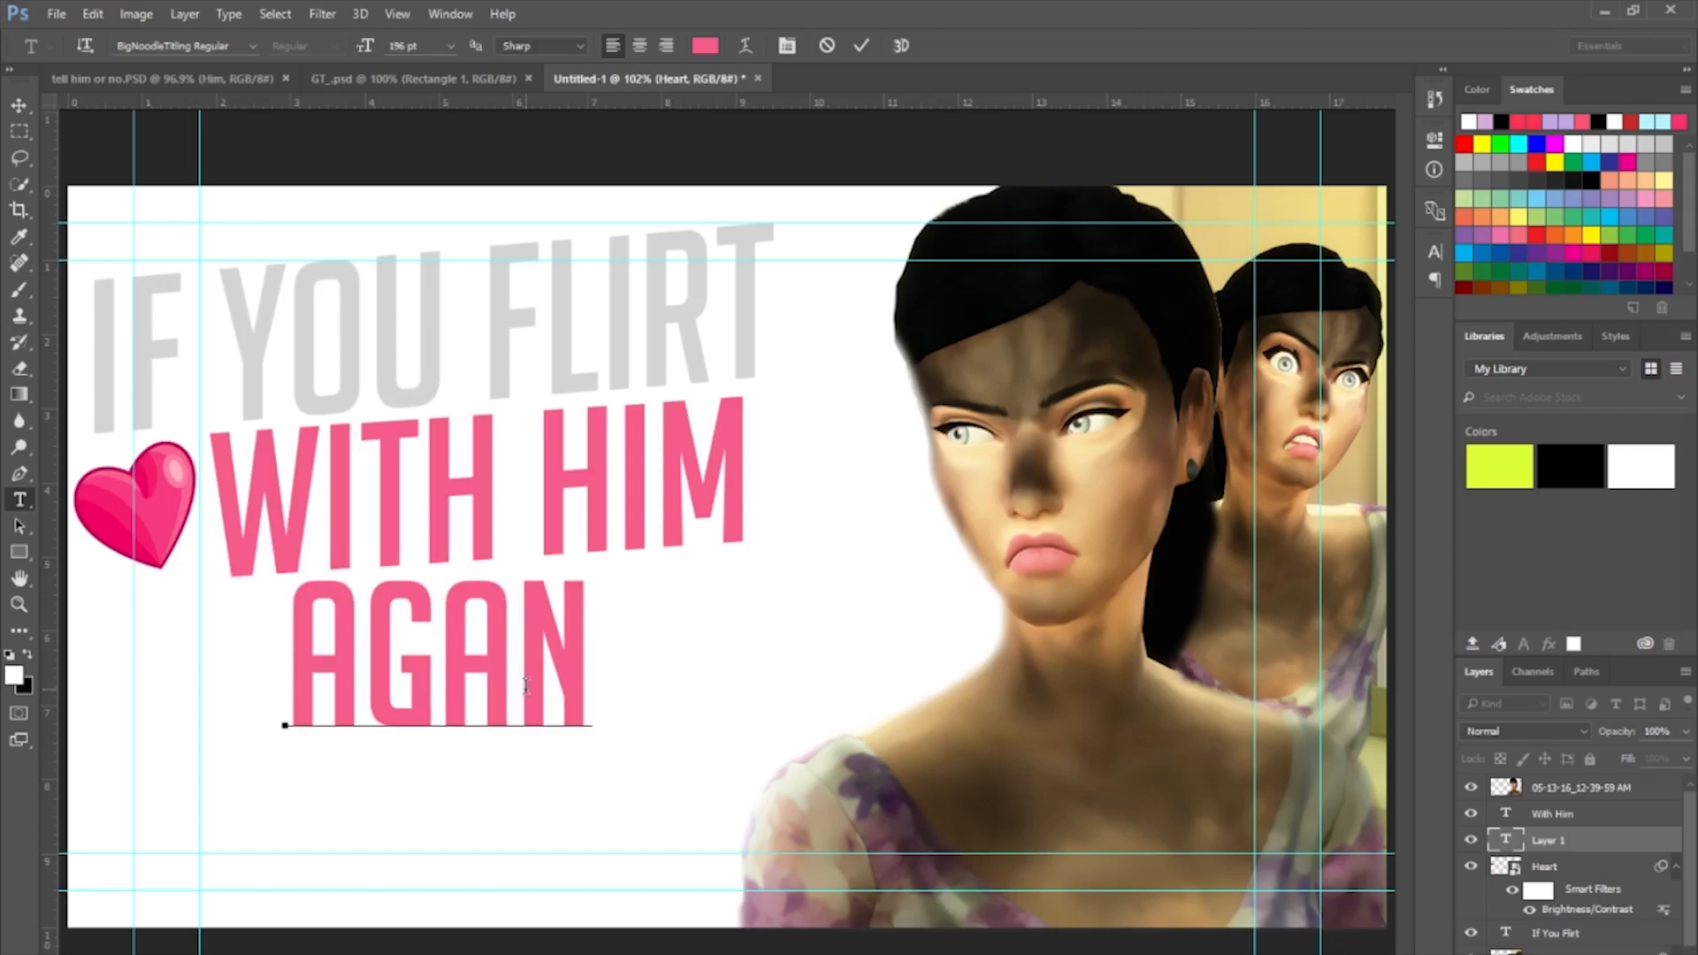
pyautogui.write('I')
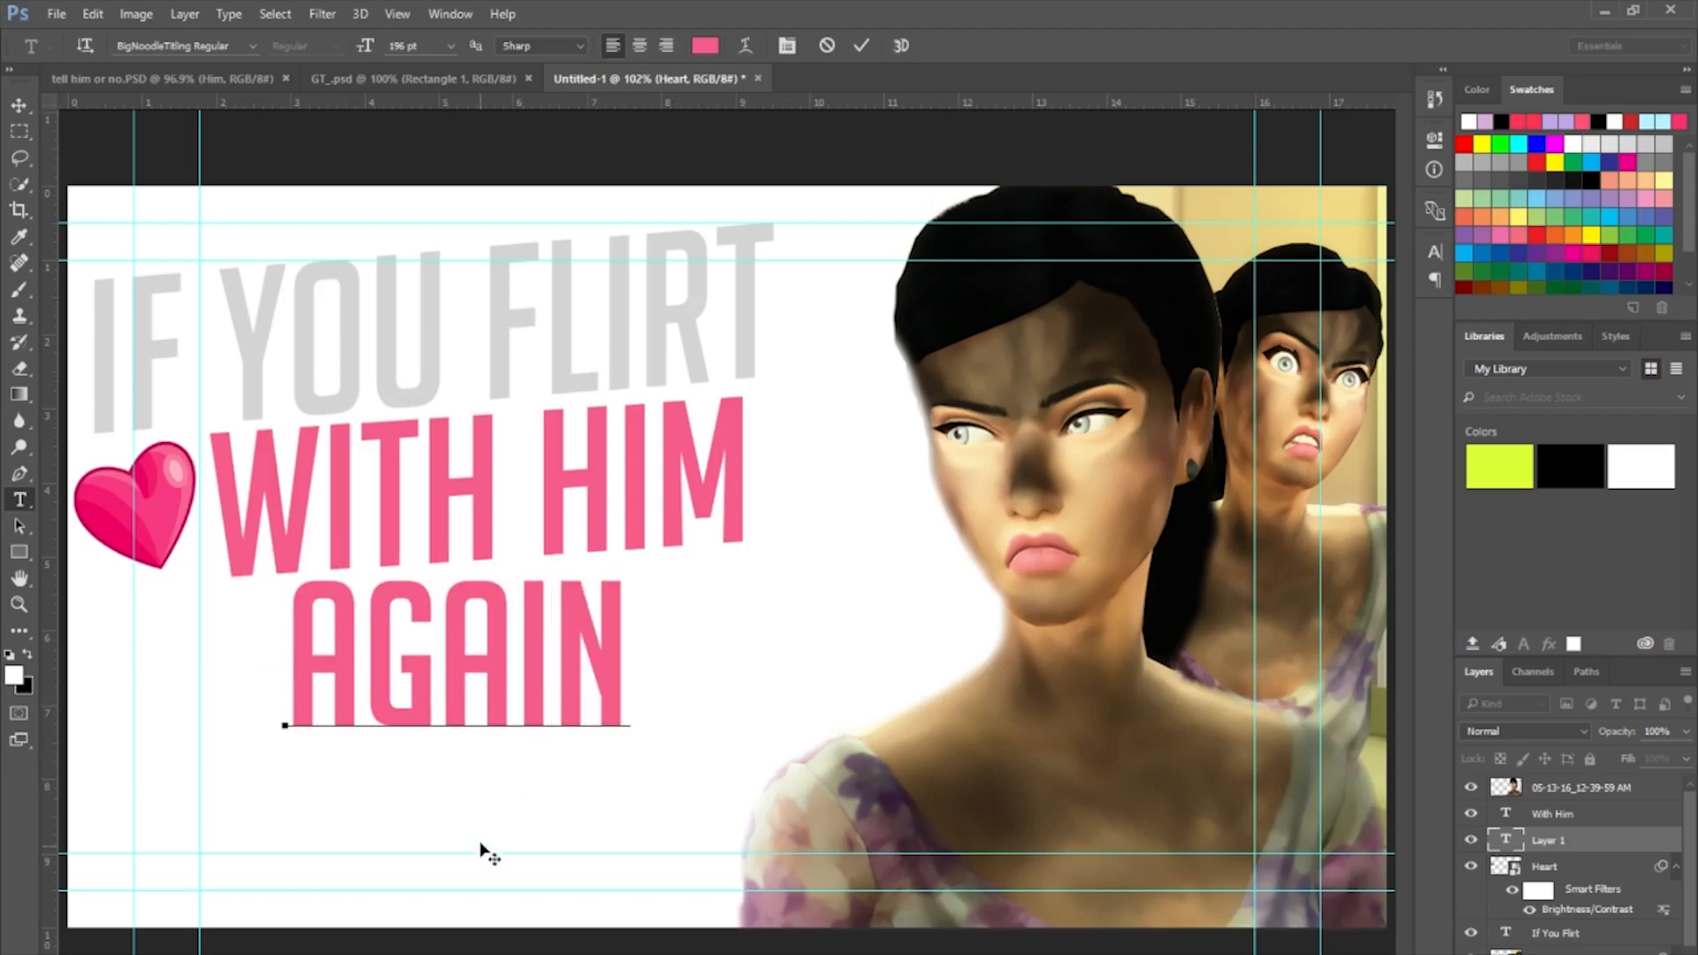
pyautogui.moveTo(656, 779); pyautogui.dragTo(268, 846)
# Recolor the whole "AGAIN" text light green (#92f45c) and commit the edit.
pyautogui.click(292, 695)
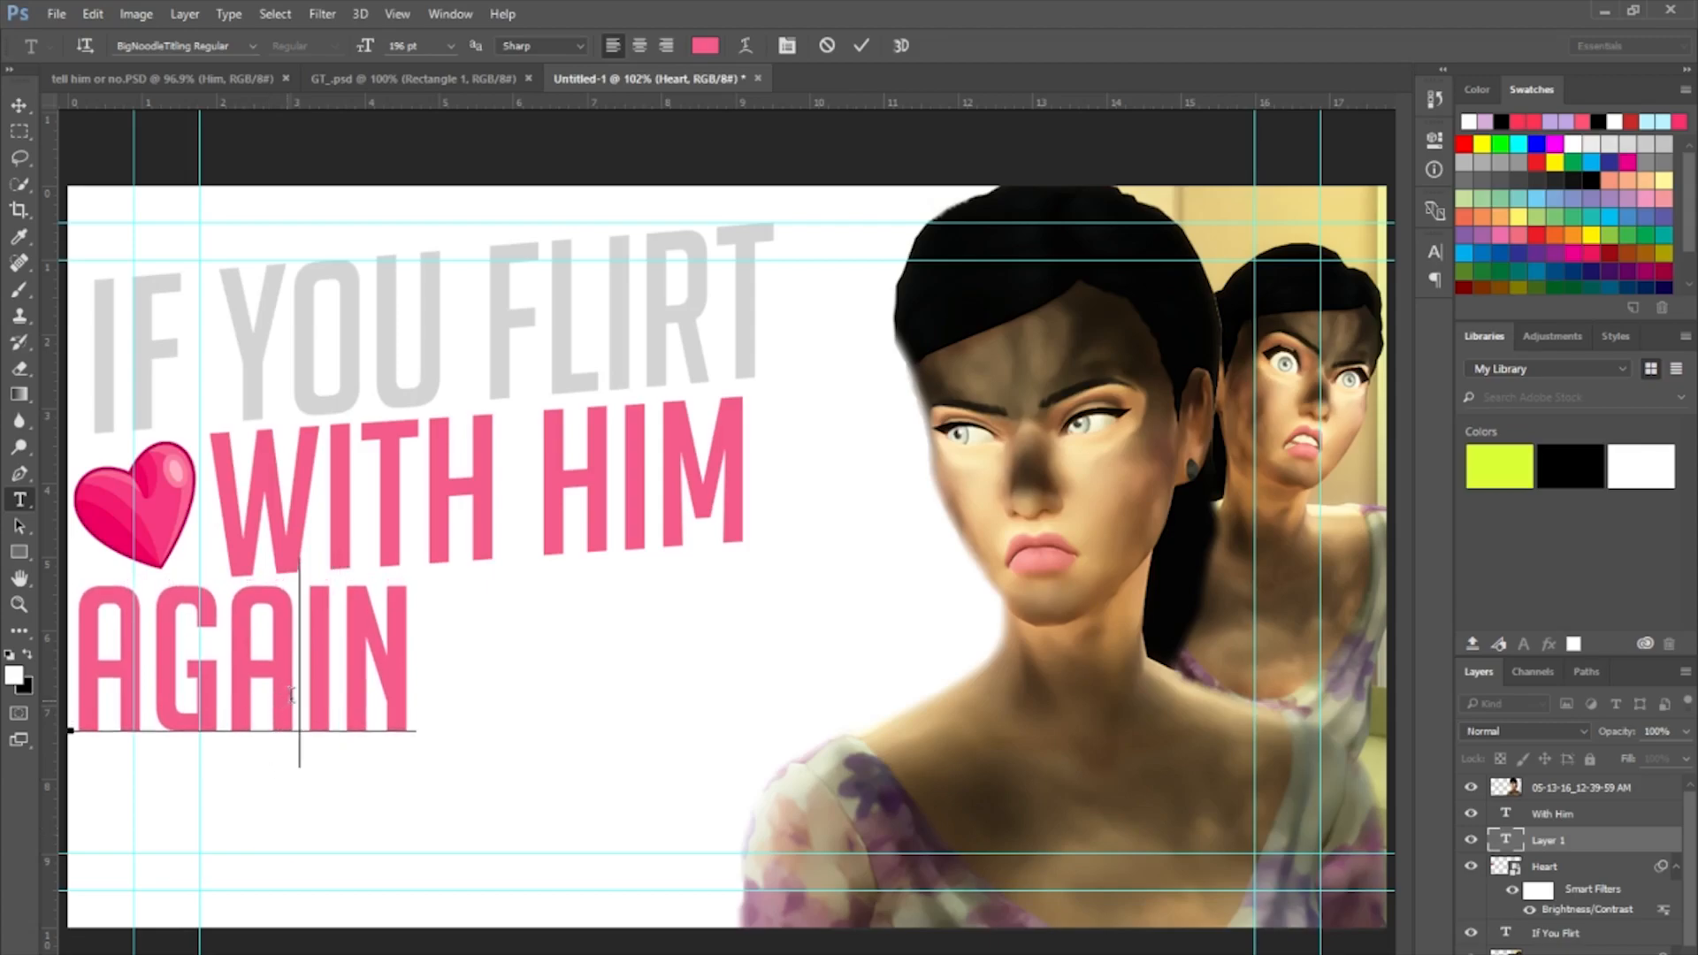
pyautogui.doubleClick(294, 678)
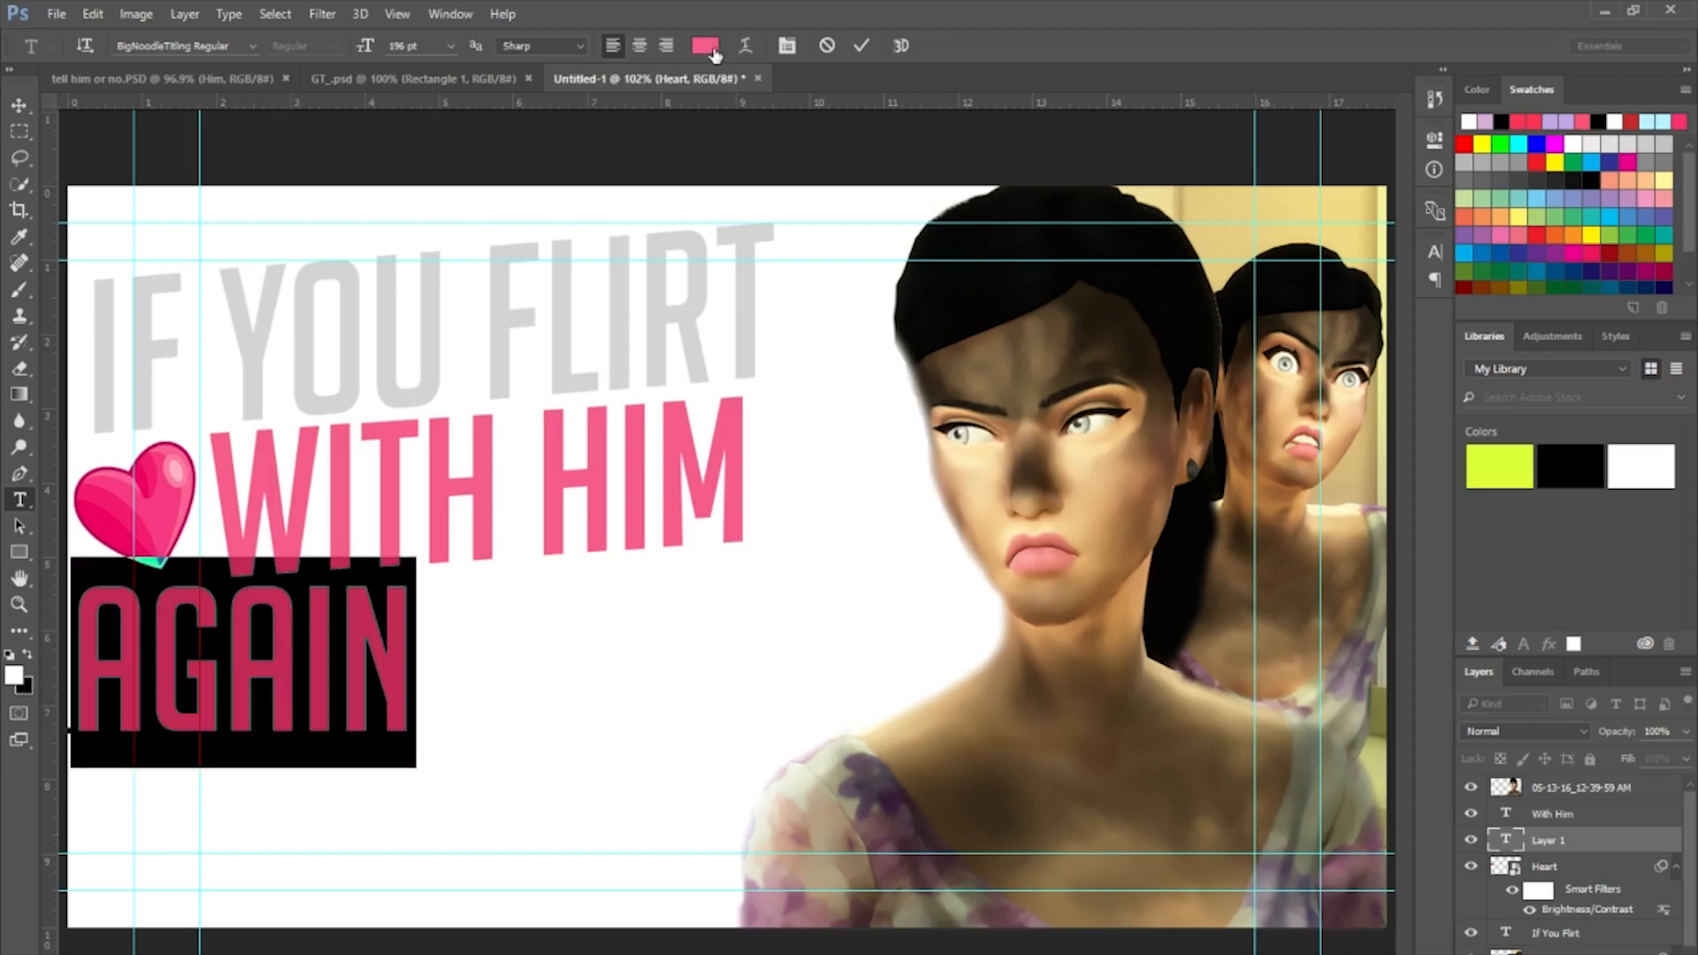
pyautogui.click(711, 50)
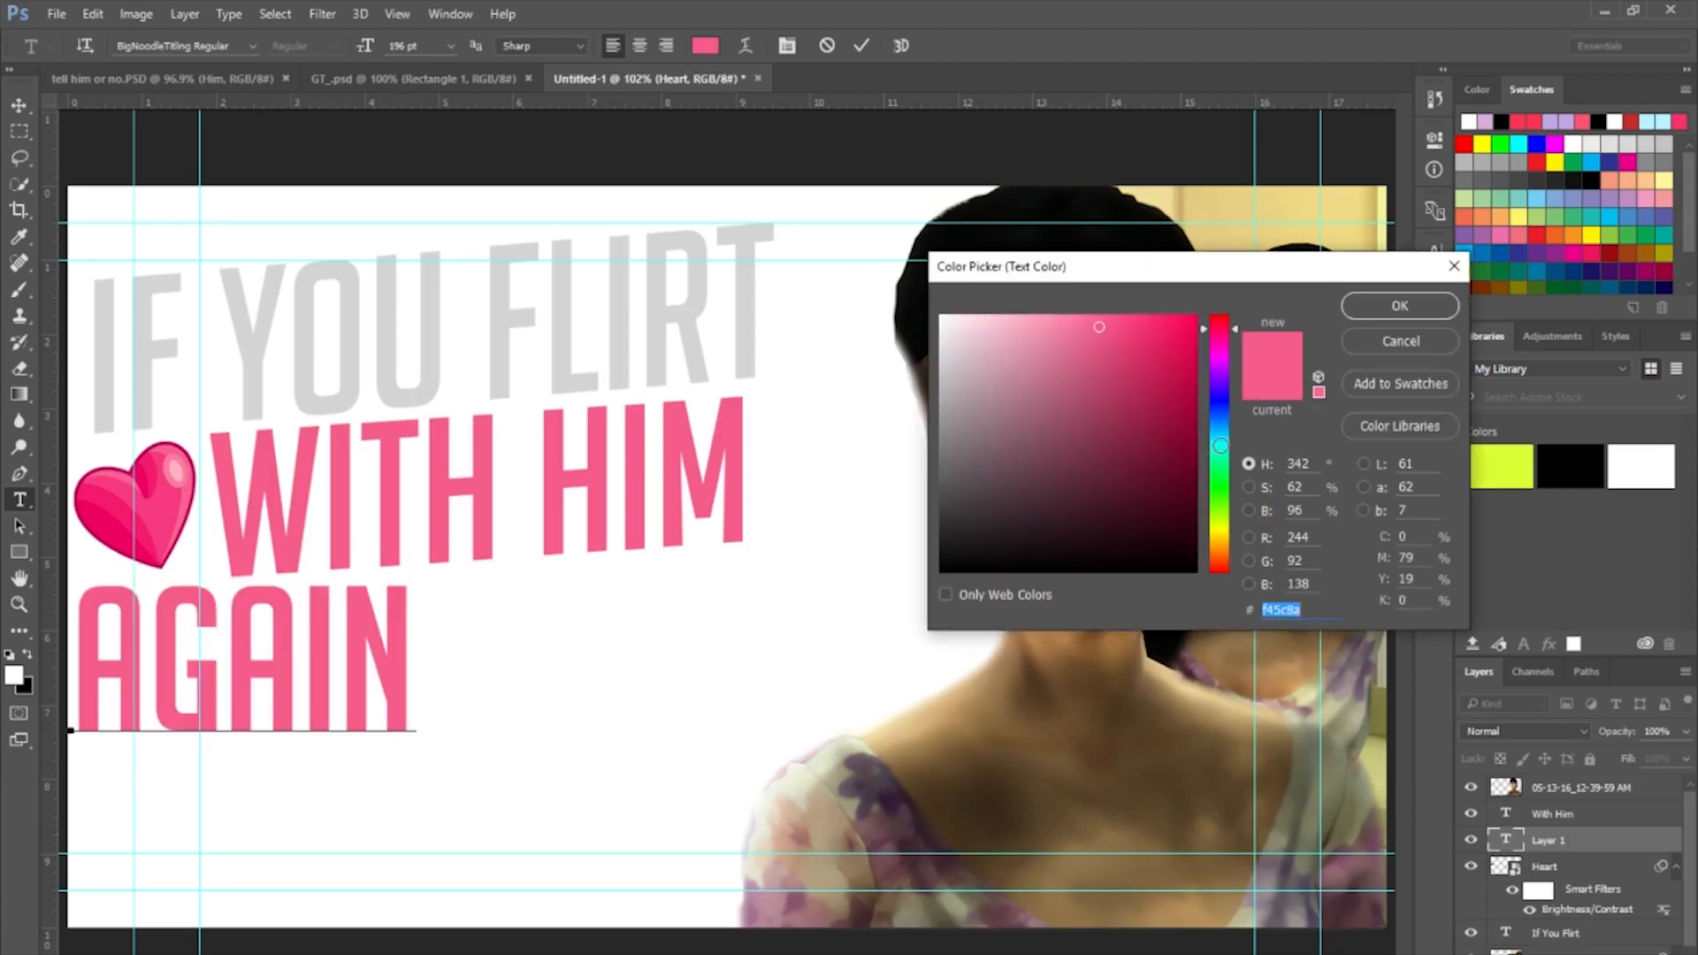
pyautogui.click(1221, 505)
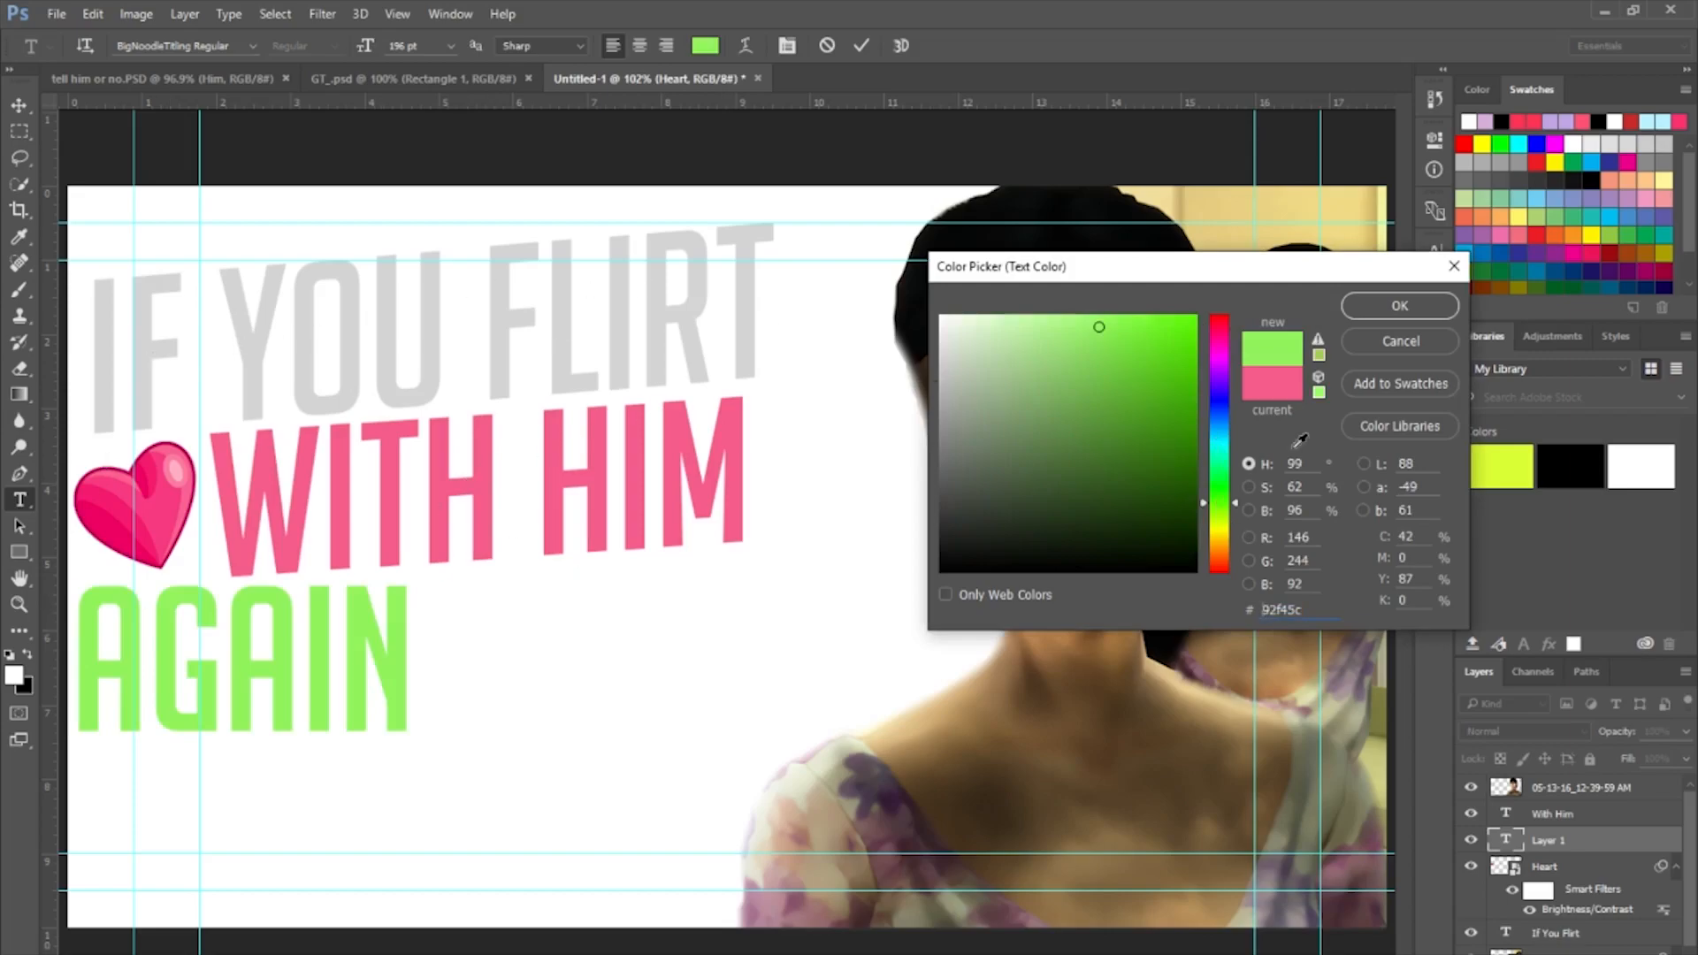
pyautogui.click(1441, 309)
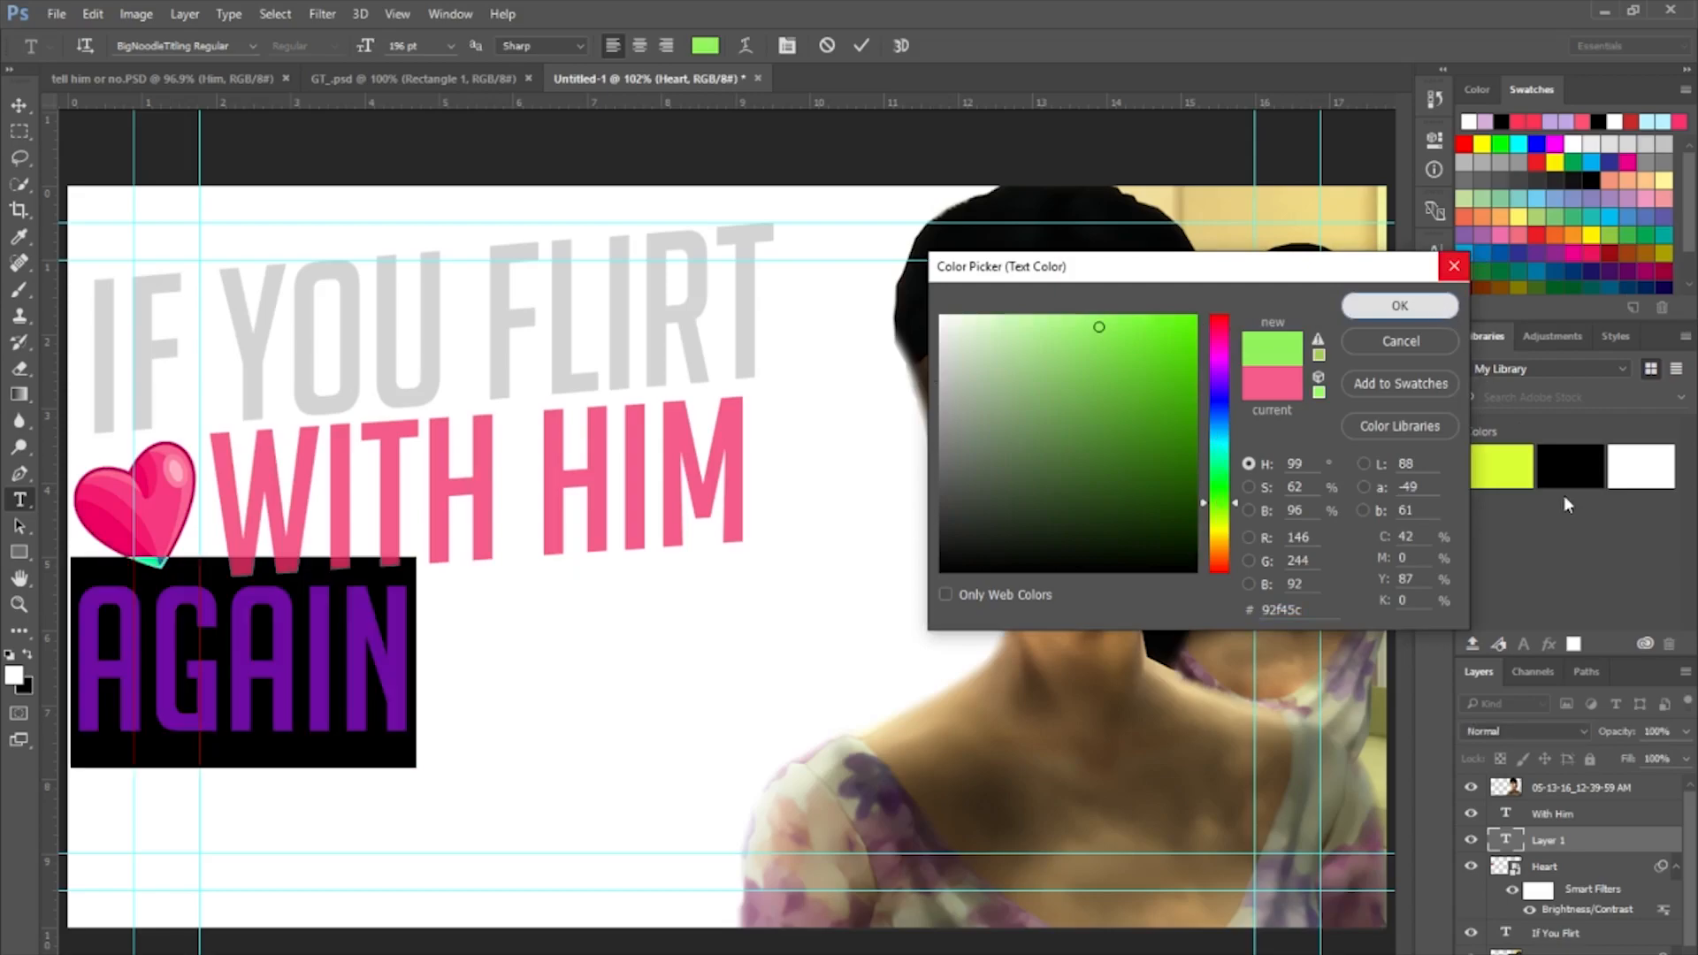
pyautogui.click(1632, 840)
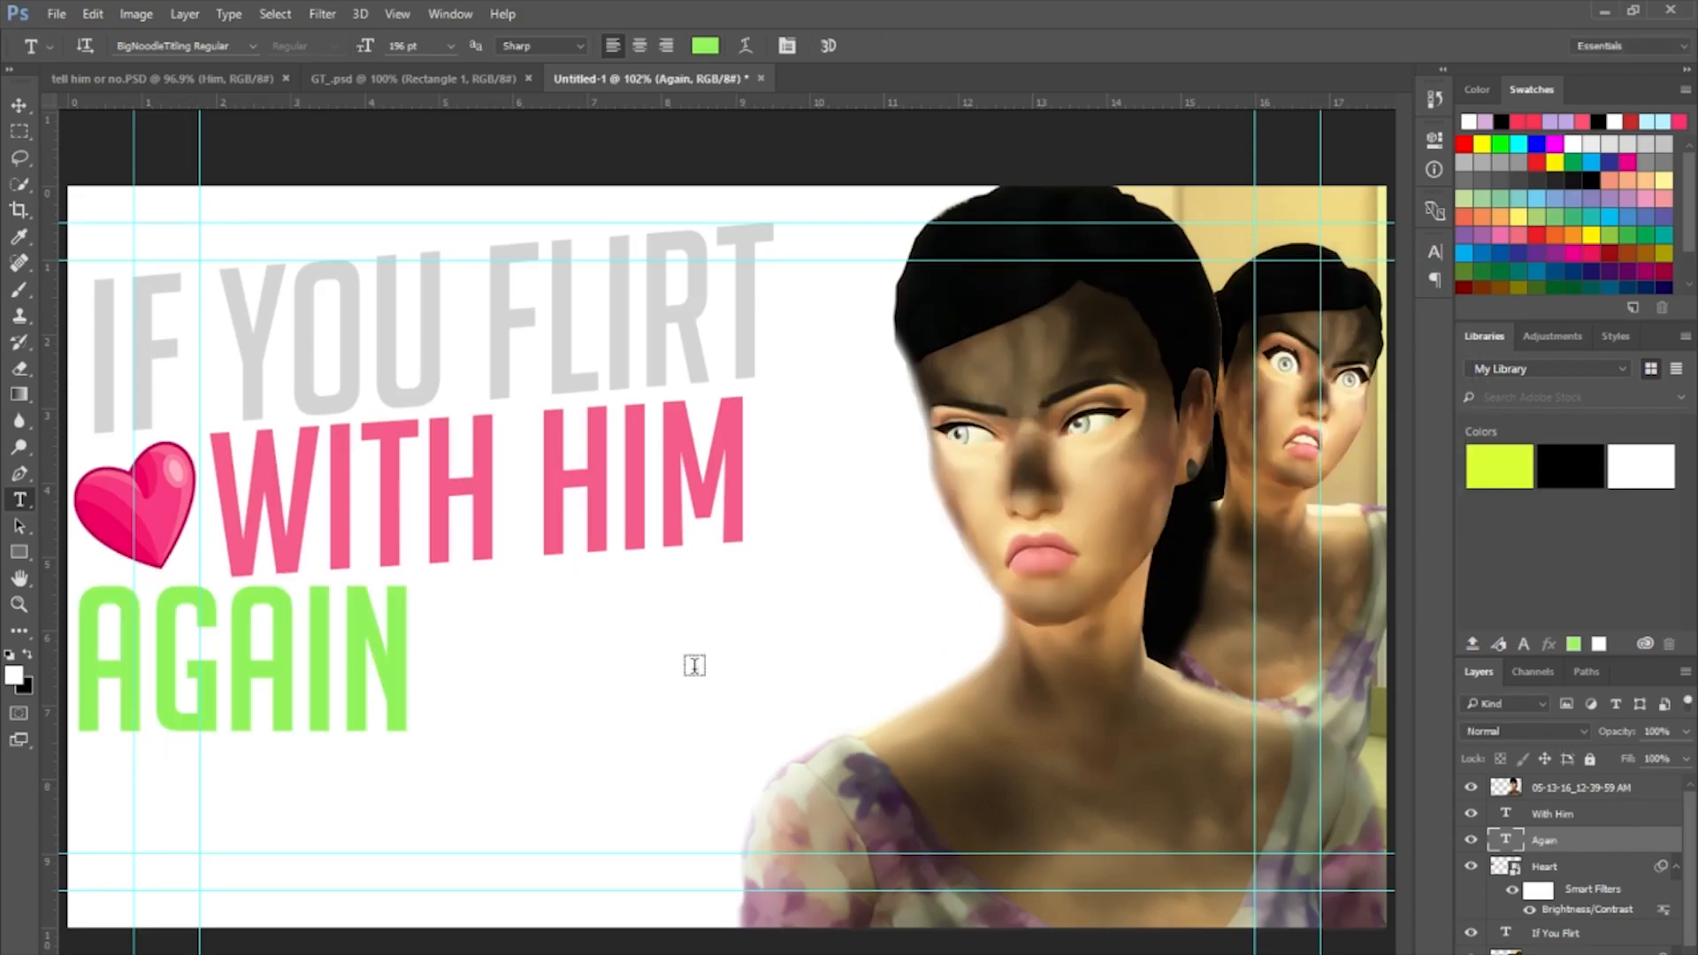
# Scale the "AGAIN" text to about 85.8% width and 74.3% height, rotate it about -6.3° and skew it horizontally about -10°.
pyautogui.click(515, 635)
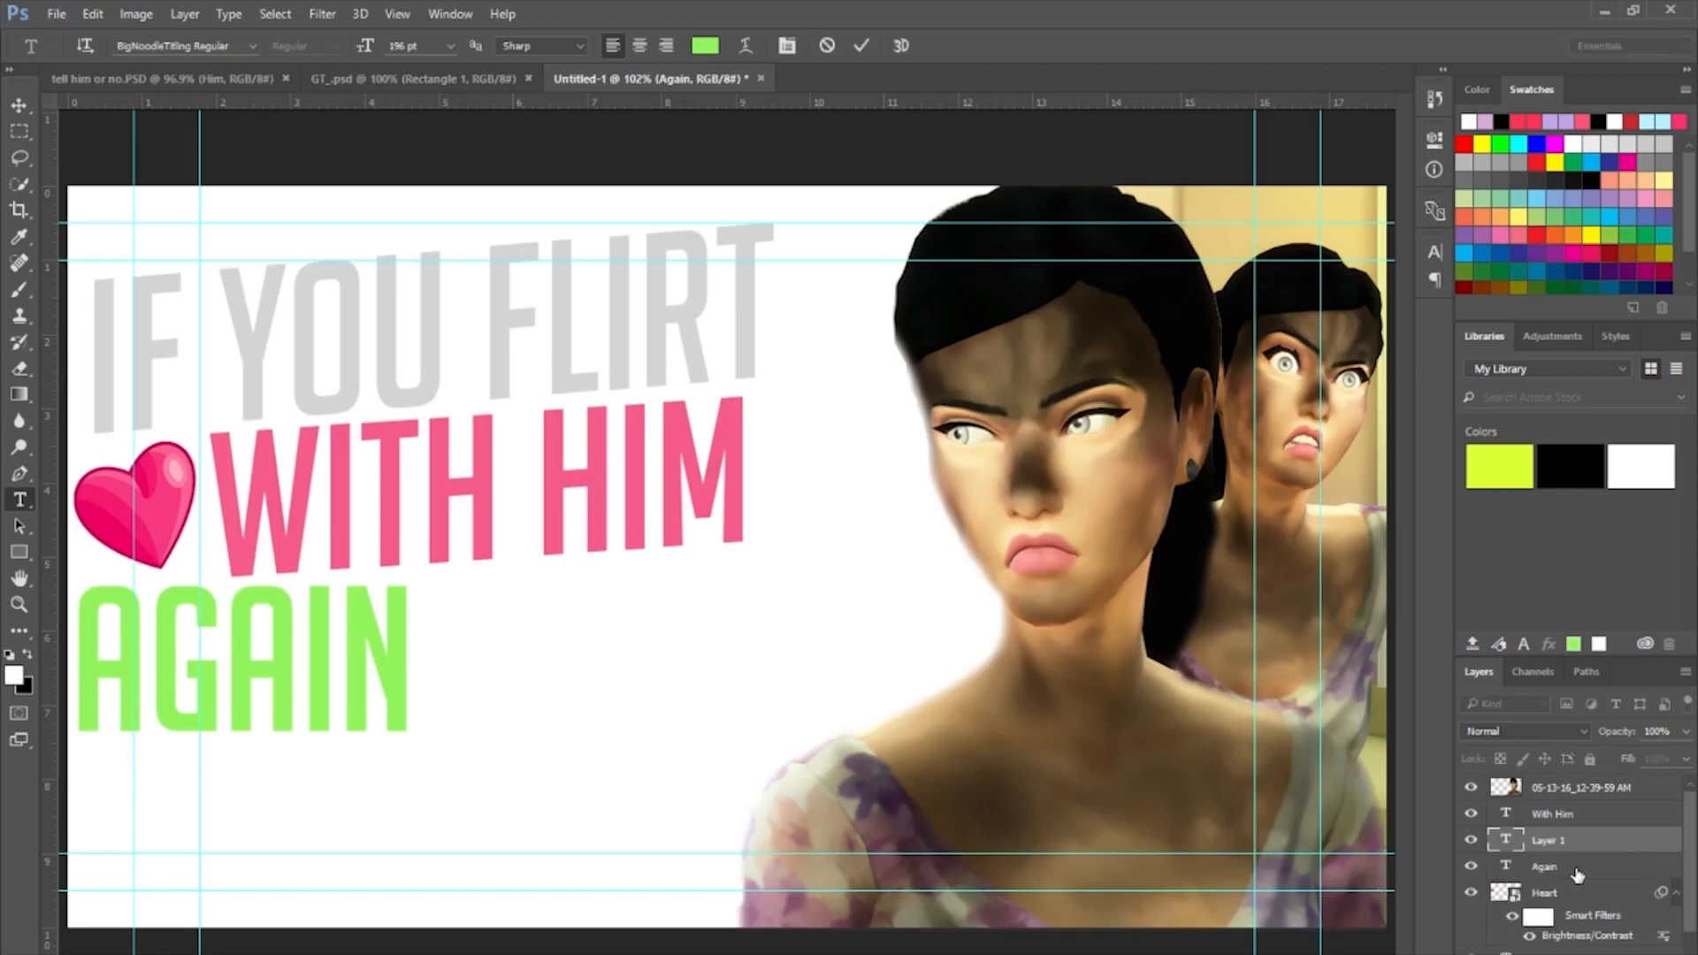
pyautogui.click(1580, 874)
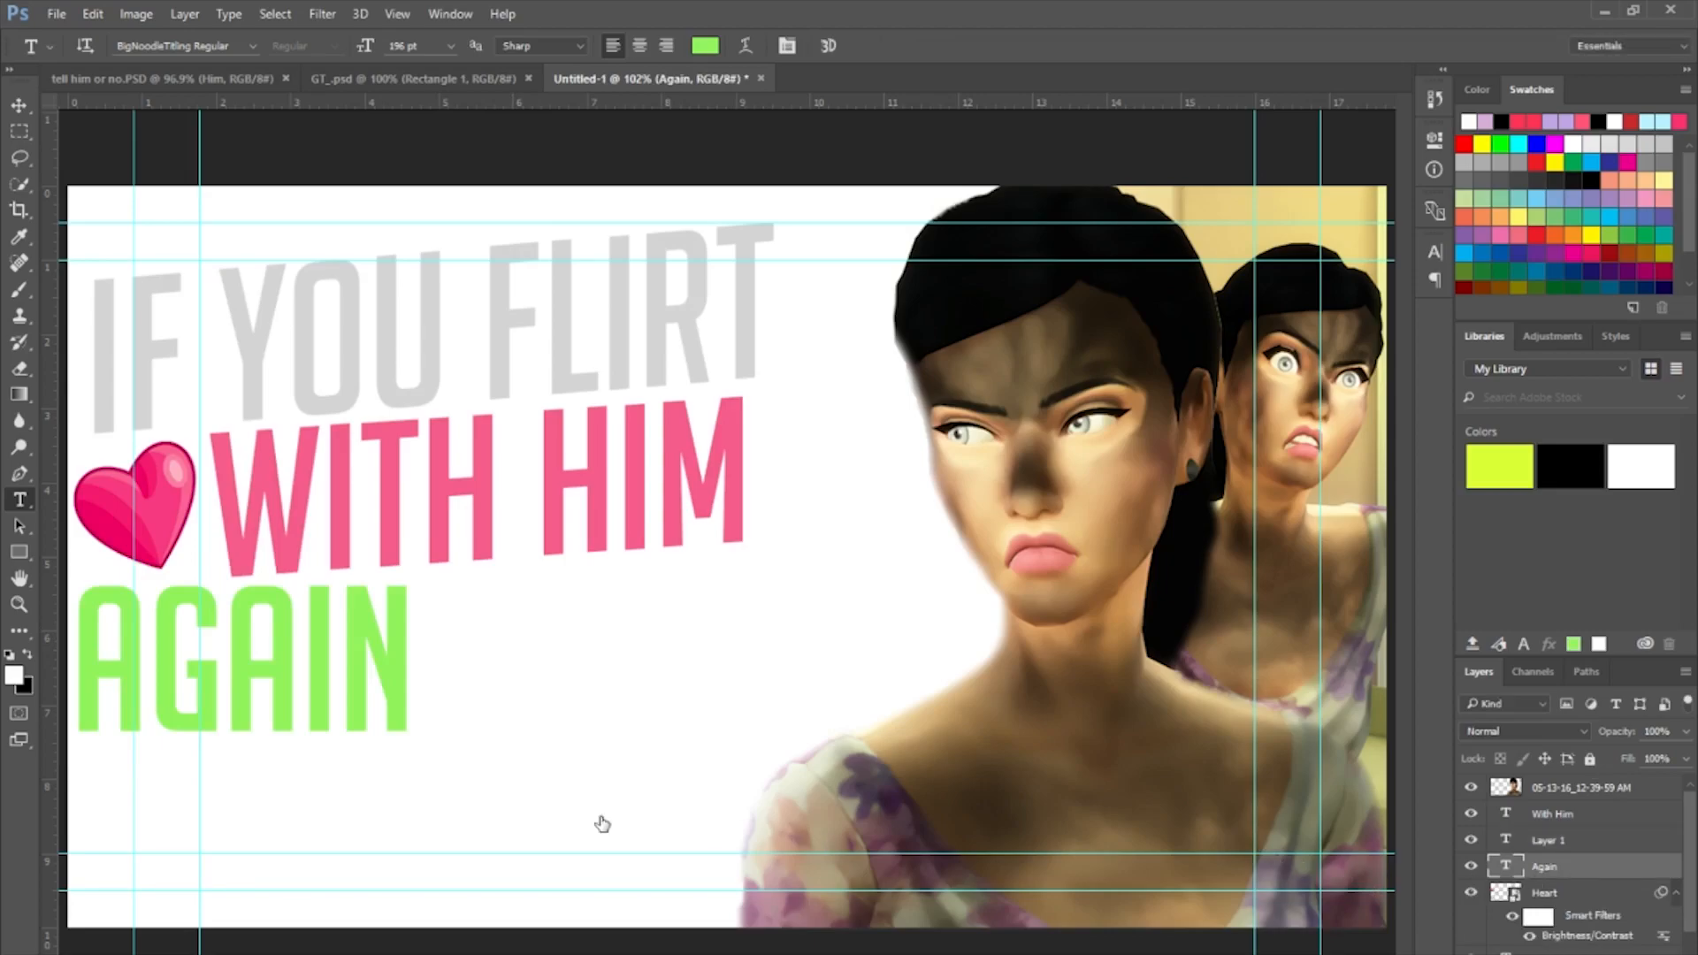
pyautogui.hotkey('ctrl', 't')
pyautogui.moveTo(372, 741); pyautogui.dragTo(344, 711)
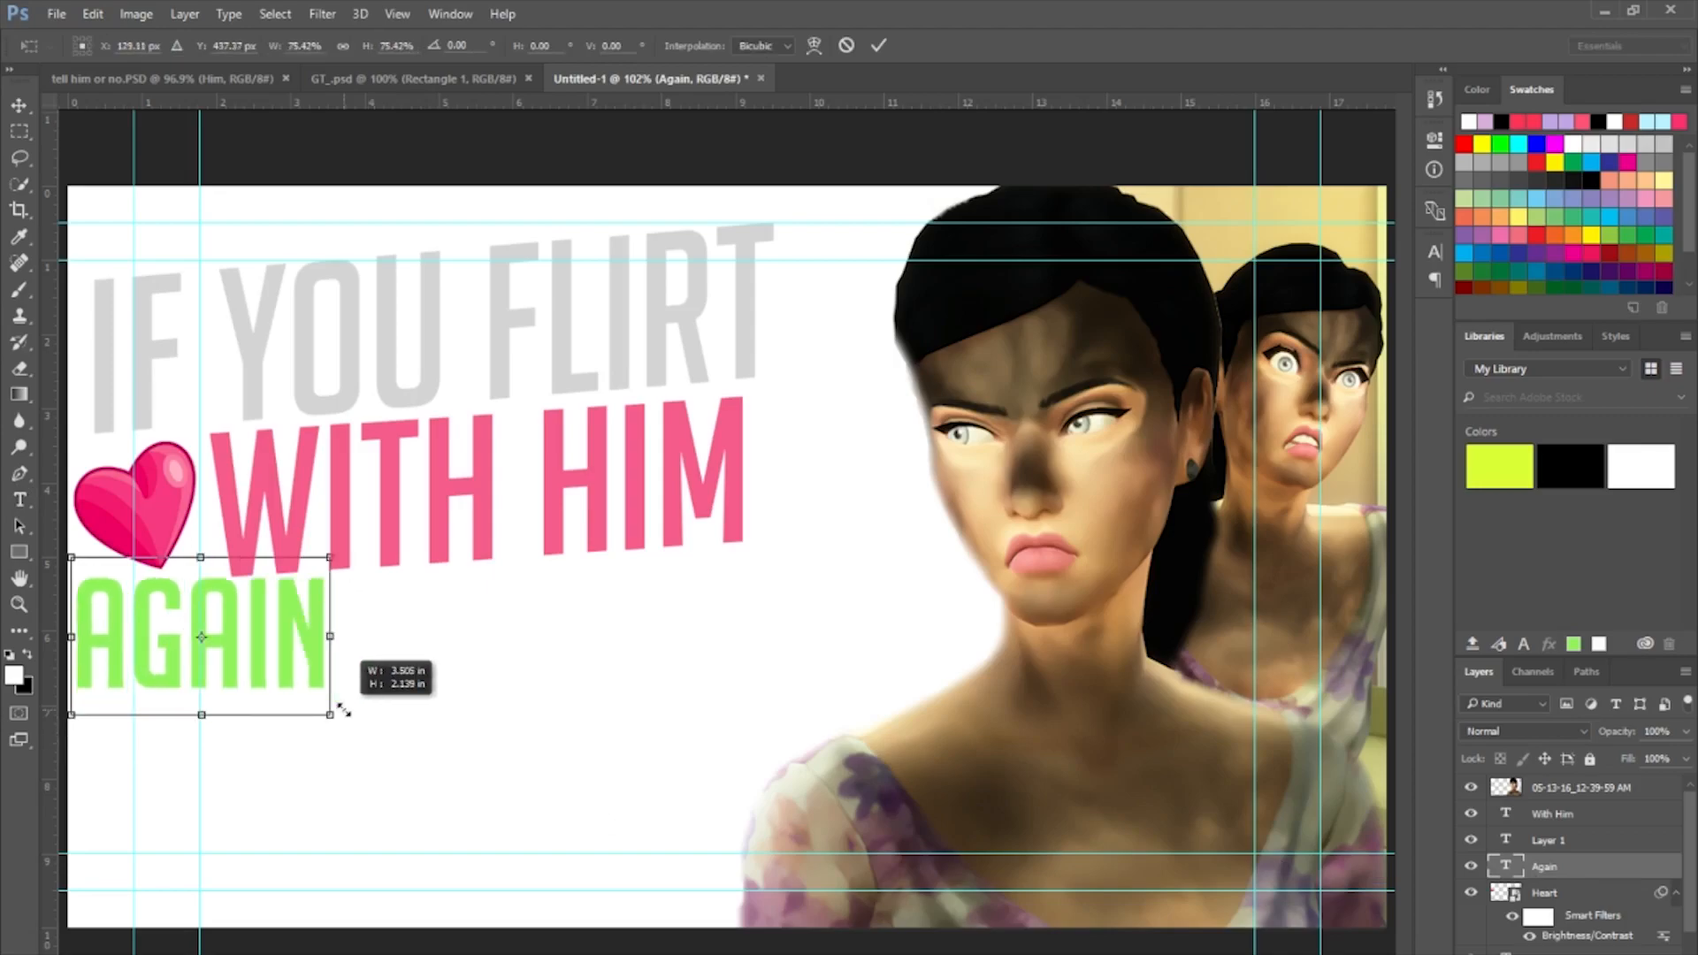
pyautogui.moveTo(330, 636); pyautogui.dragTo(291, 636)
pyautogui.moveTo(292, 715); pyautogui.dragTo(881, 475)
pyautogui.moveTo(743, 500); pyautogui.dragTo(411, 639)
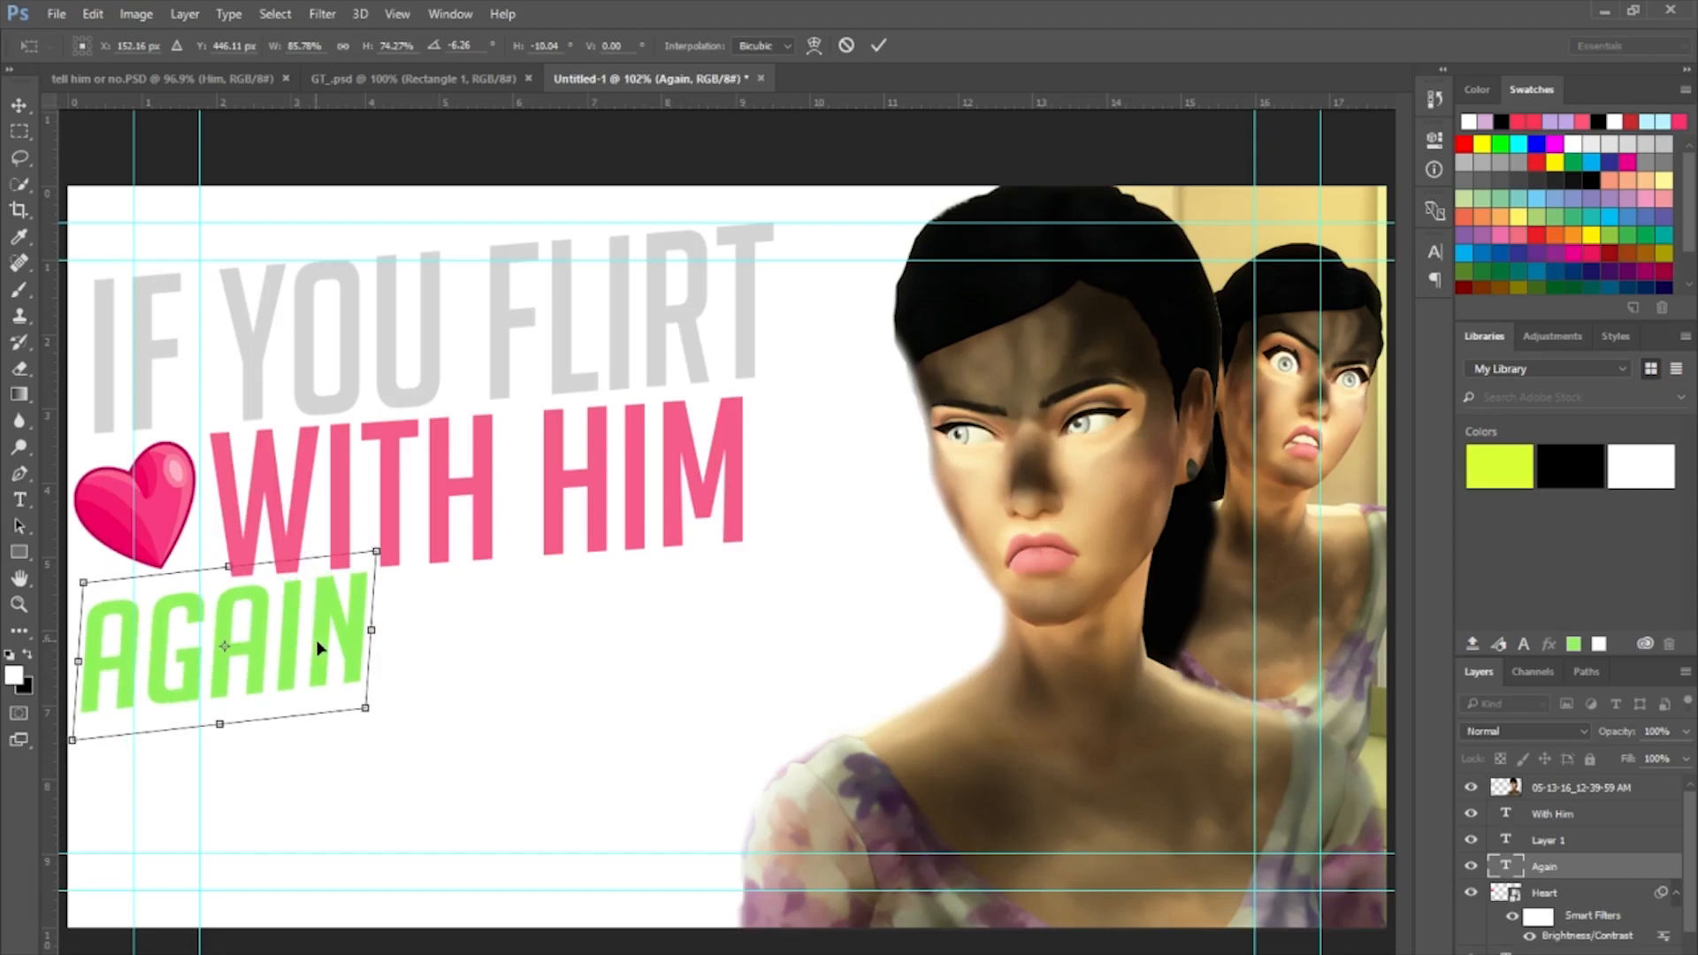
# Recolor the whole "AGAIN" text muted purple (#ac7acc).
pyautogui.press('t')
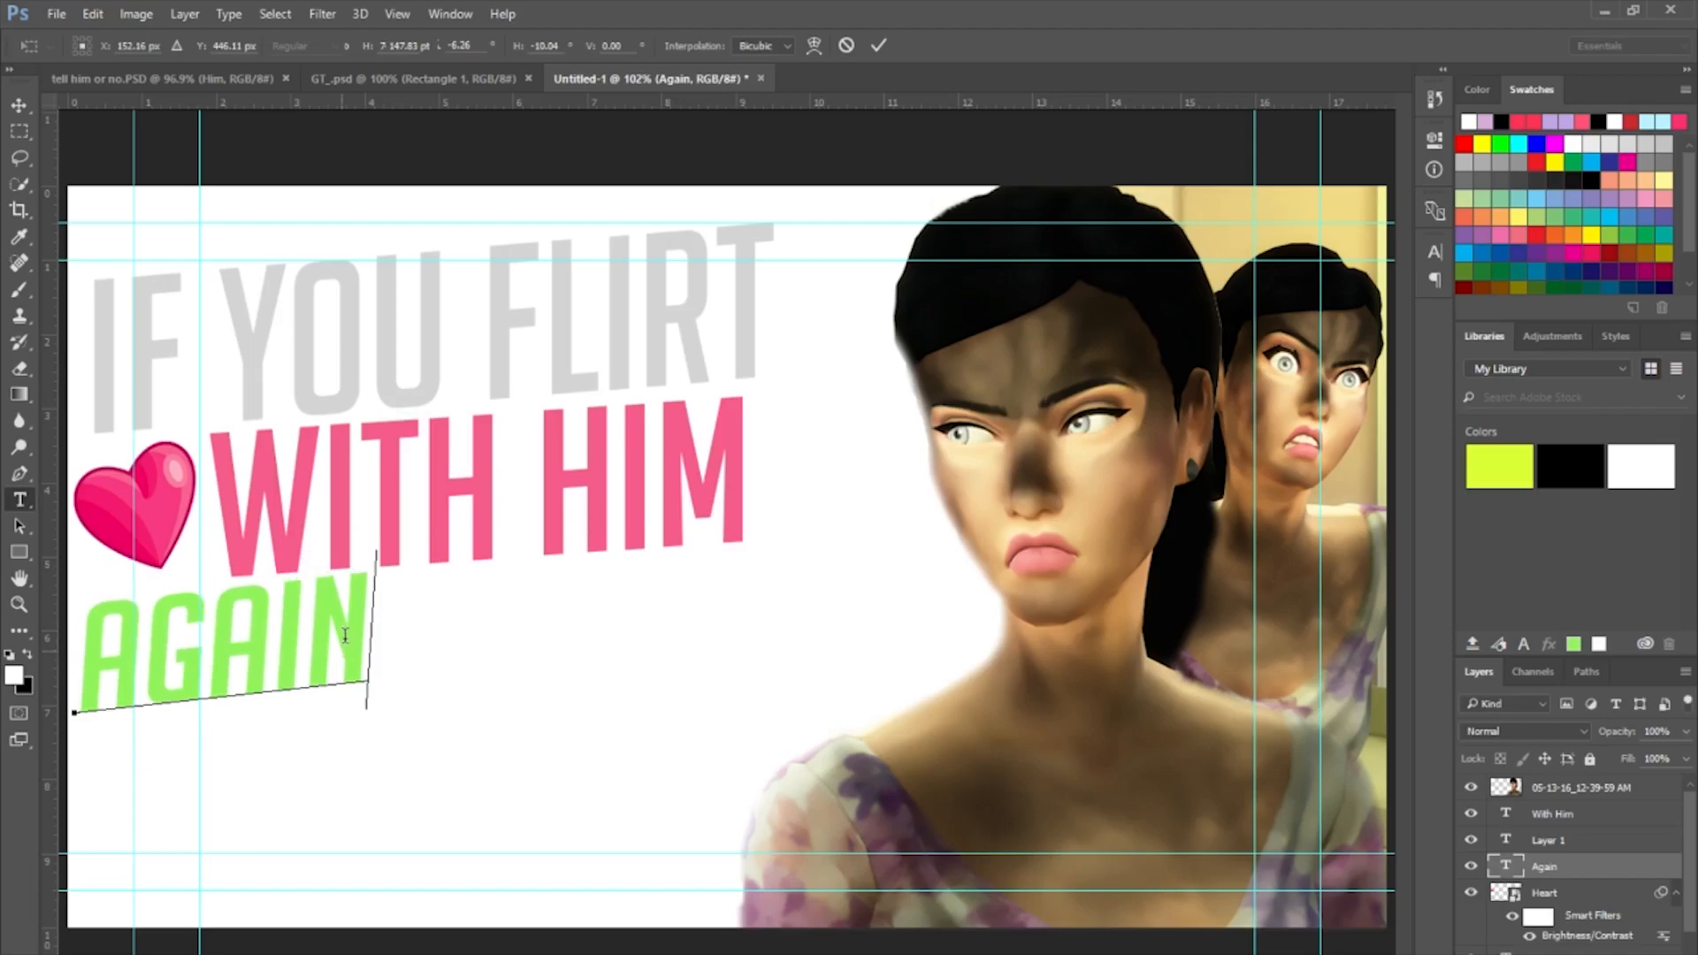
pyautogui.doubleClick(364, 623)
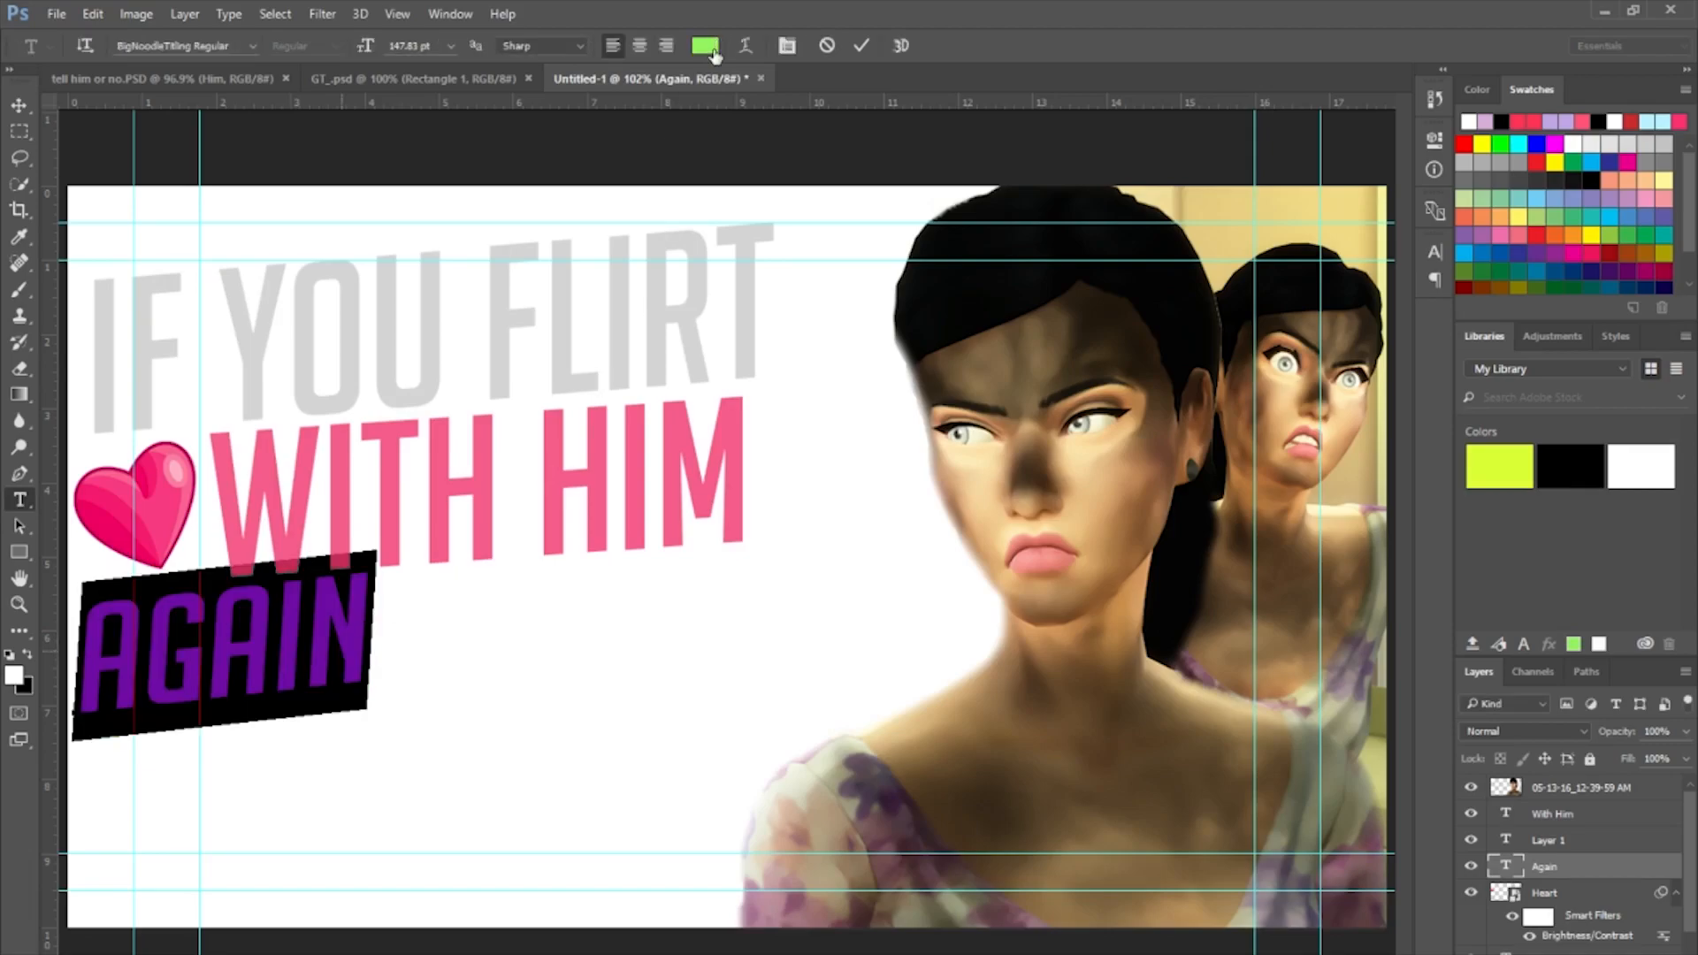
pyautogui.click(712, 50)
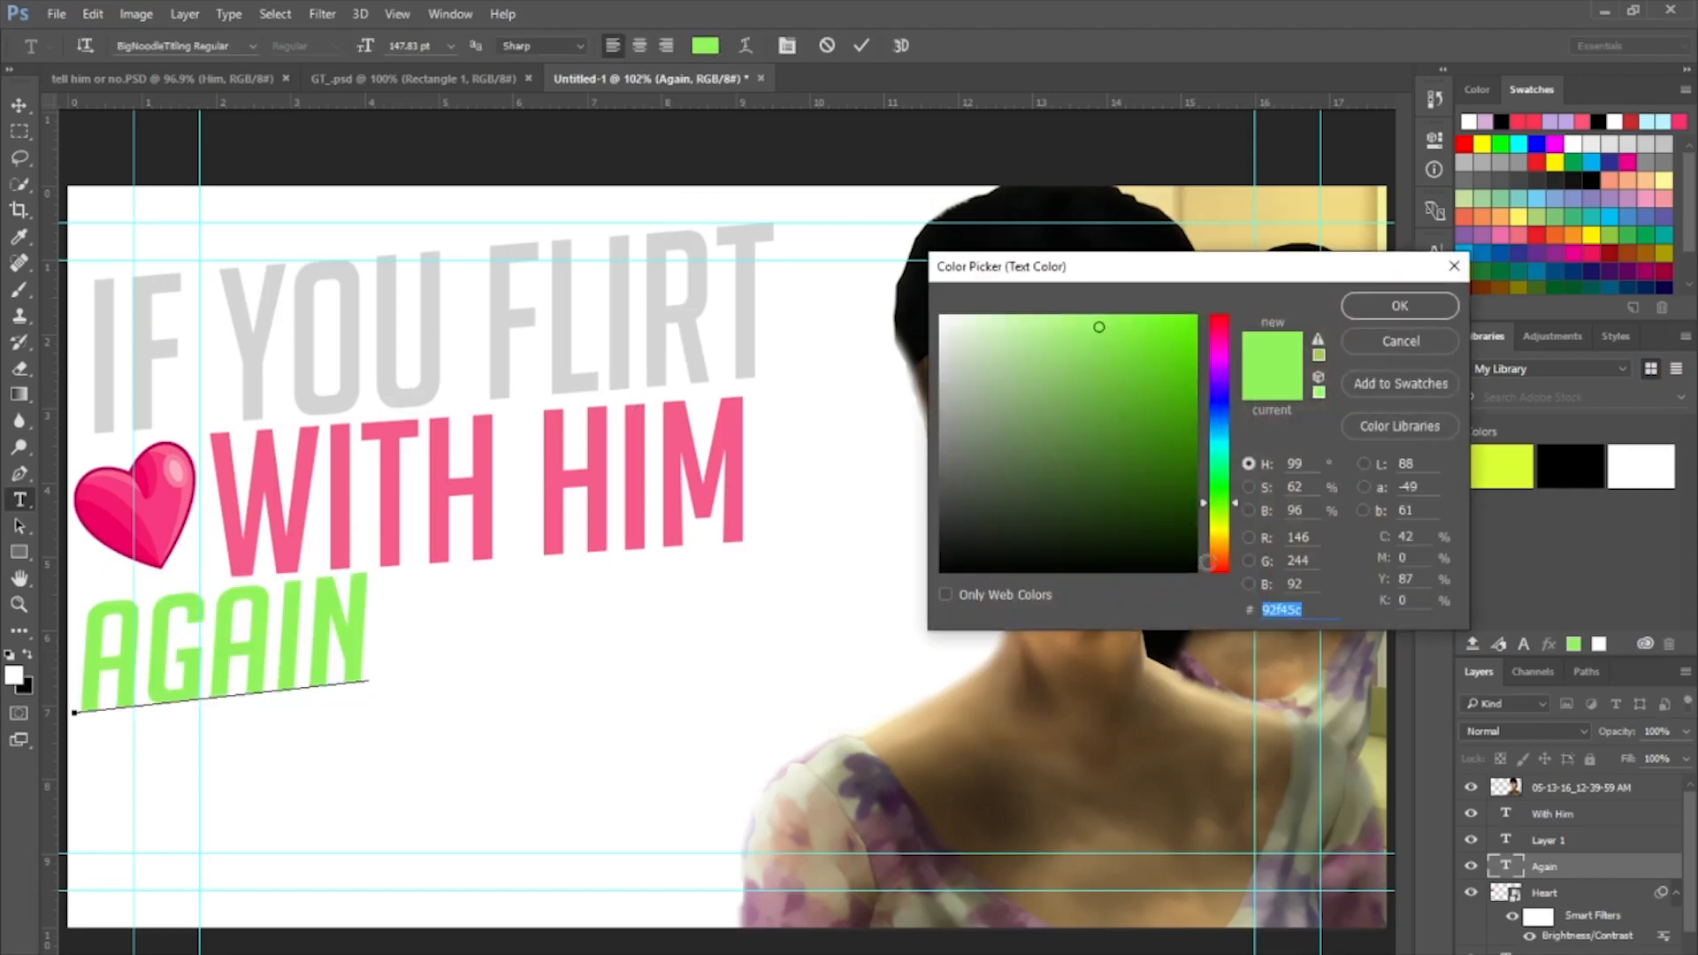
pyautogui.moveTo(1226, 533); pyautogui.dragTo(1222, 531)
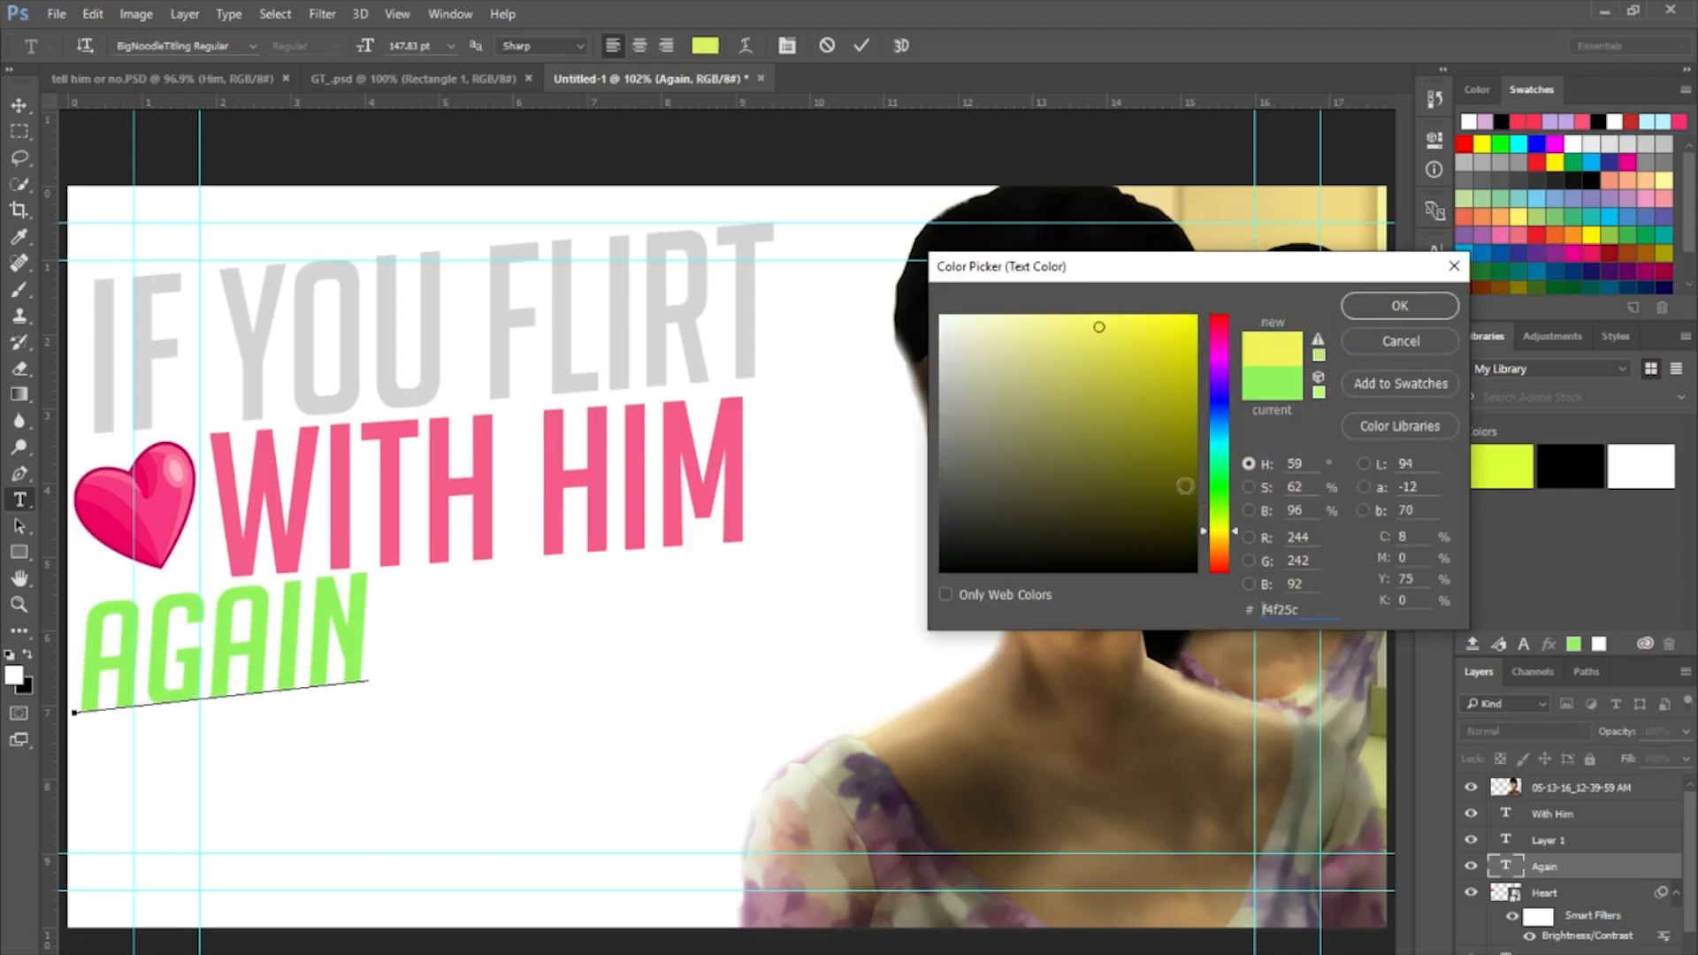
pyautogui.moveTo(1144, 404); pyautogui.dragTo(1060, 265)
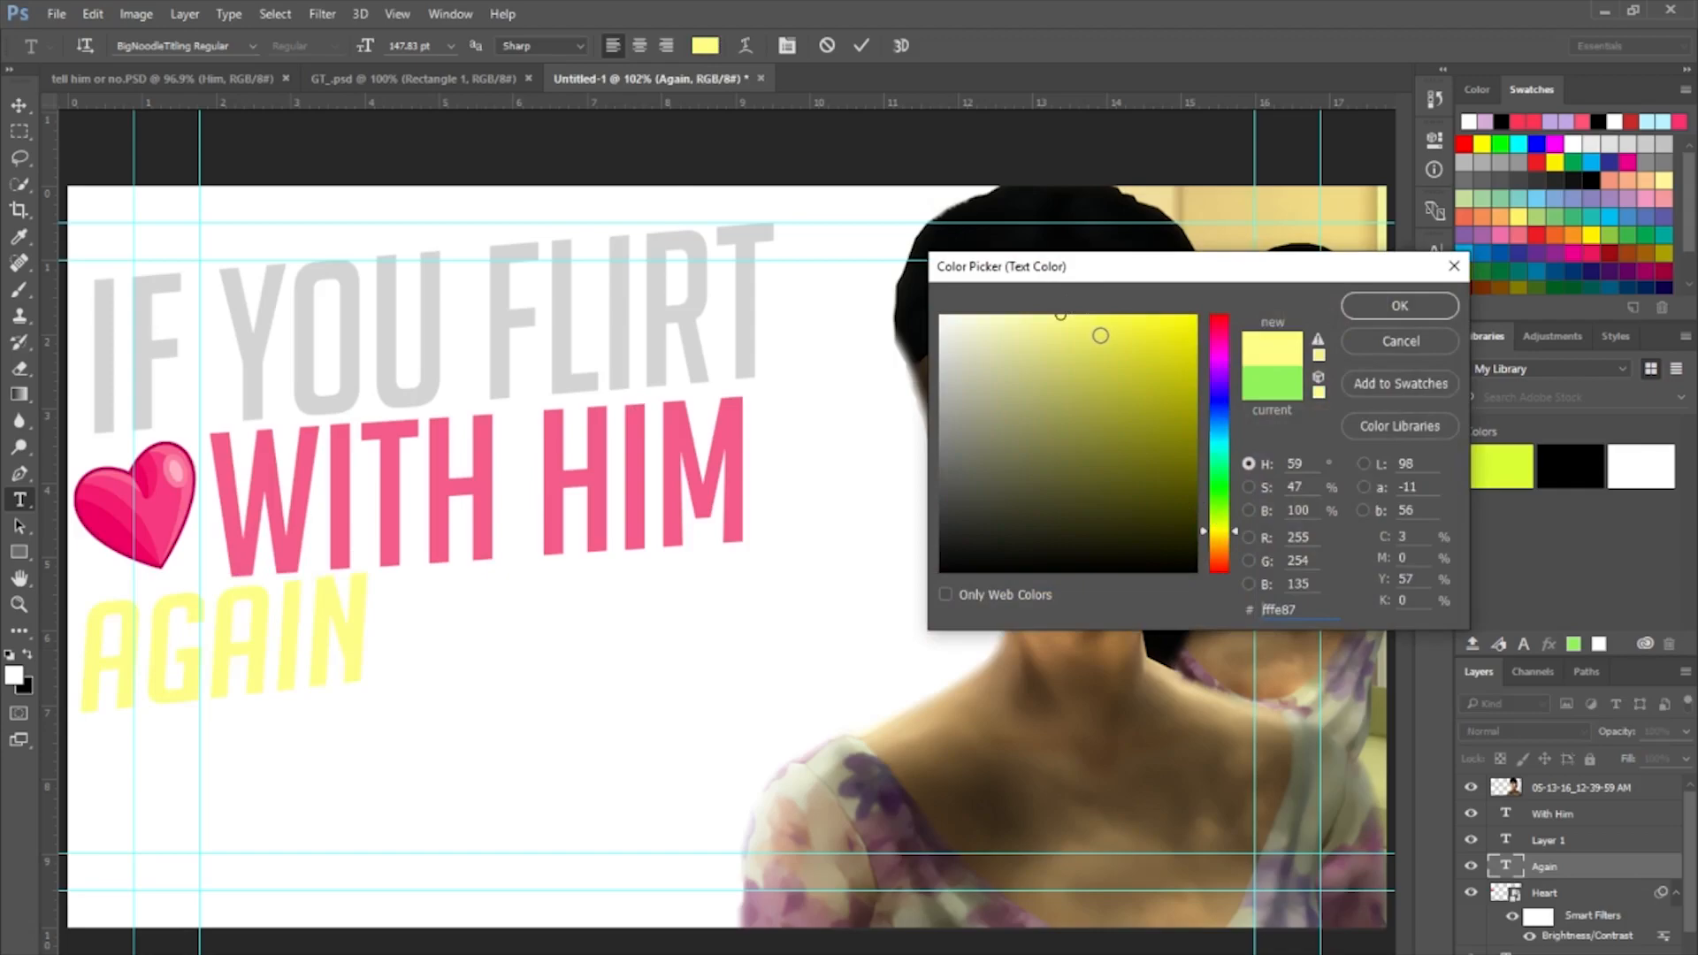
pyautogui.moveTo(1131, 373); pyautogui.dragTo(1123, 314)
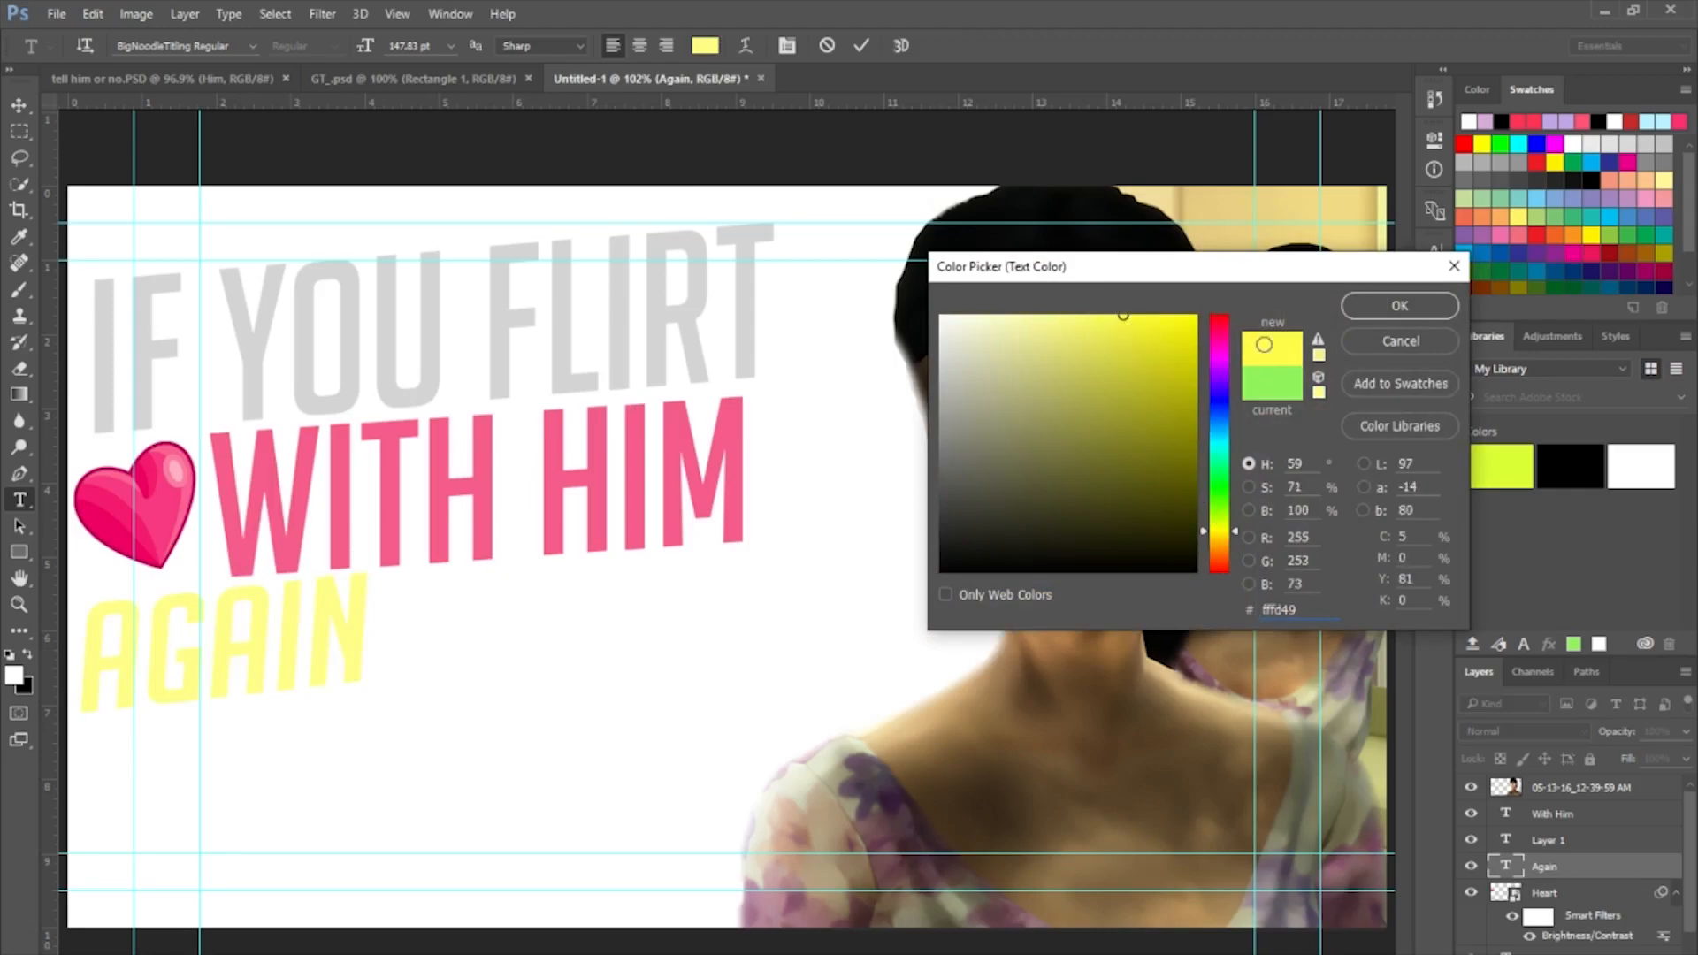
pyautogui.click(1218, 324)
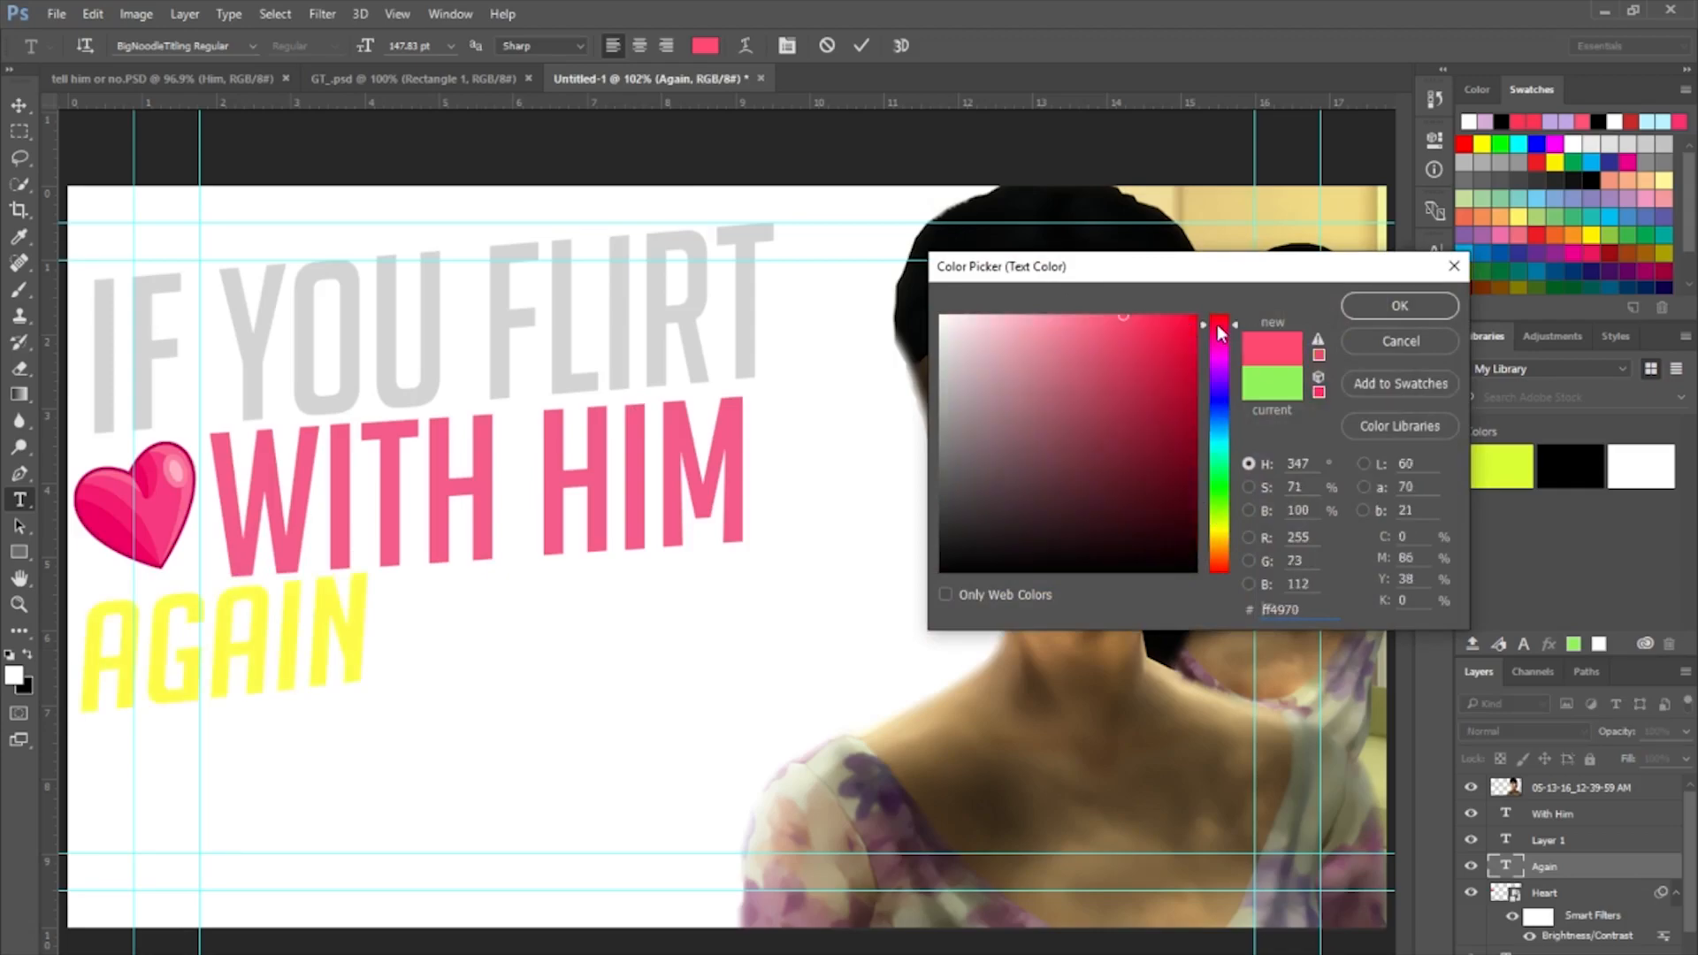
pyautogui.click(1224, 434)
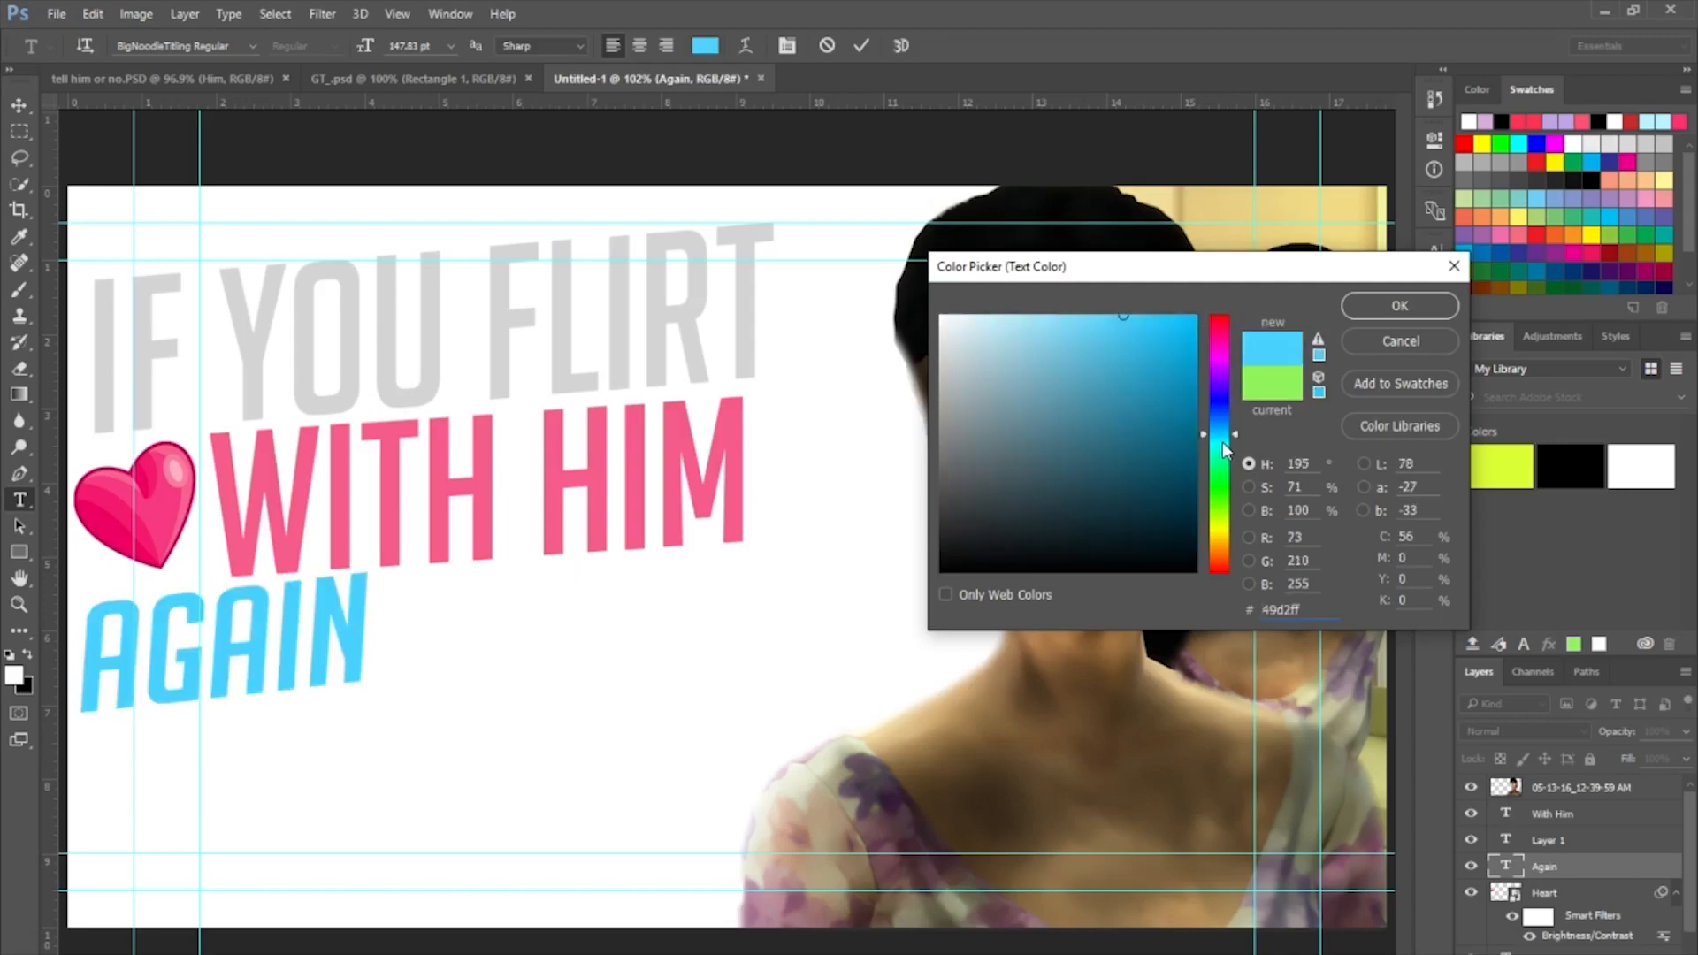
pyautogui.click(1223, 442)
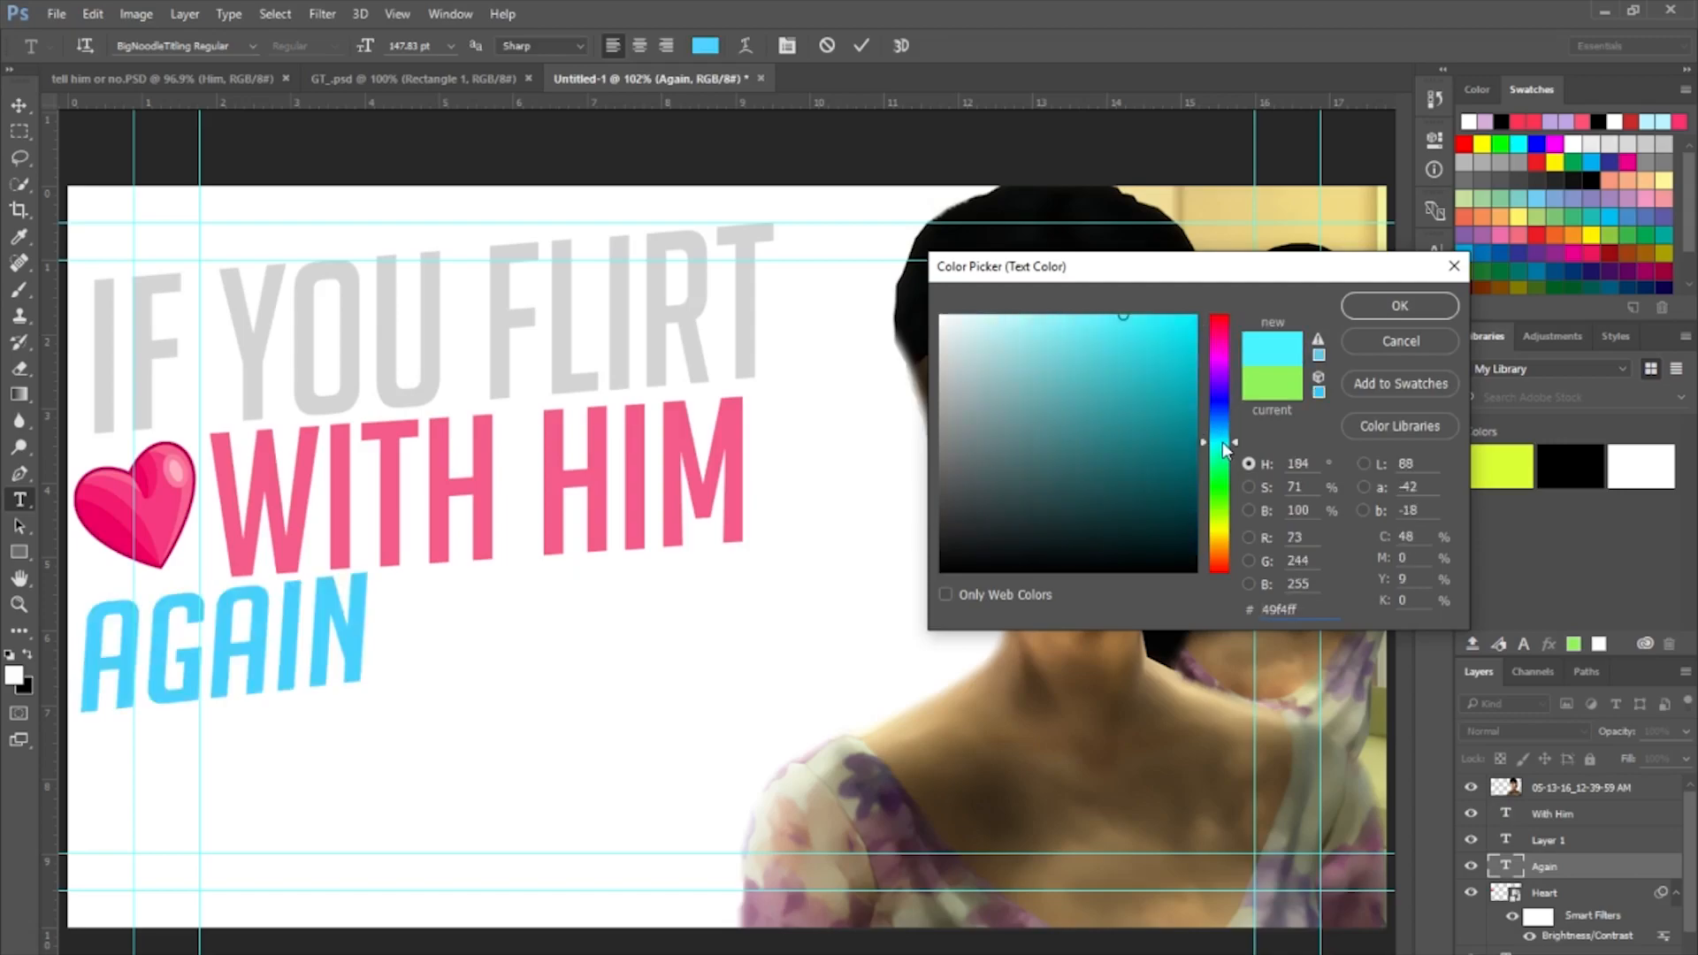
pyautogui.click(1225, 387)
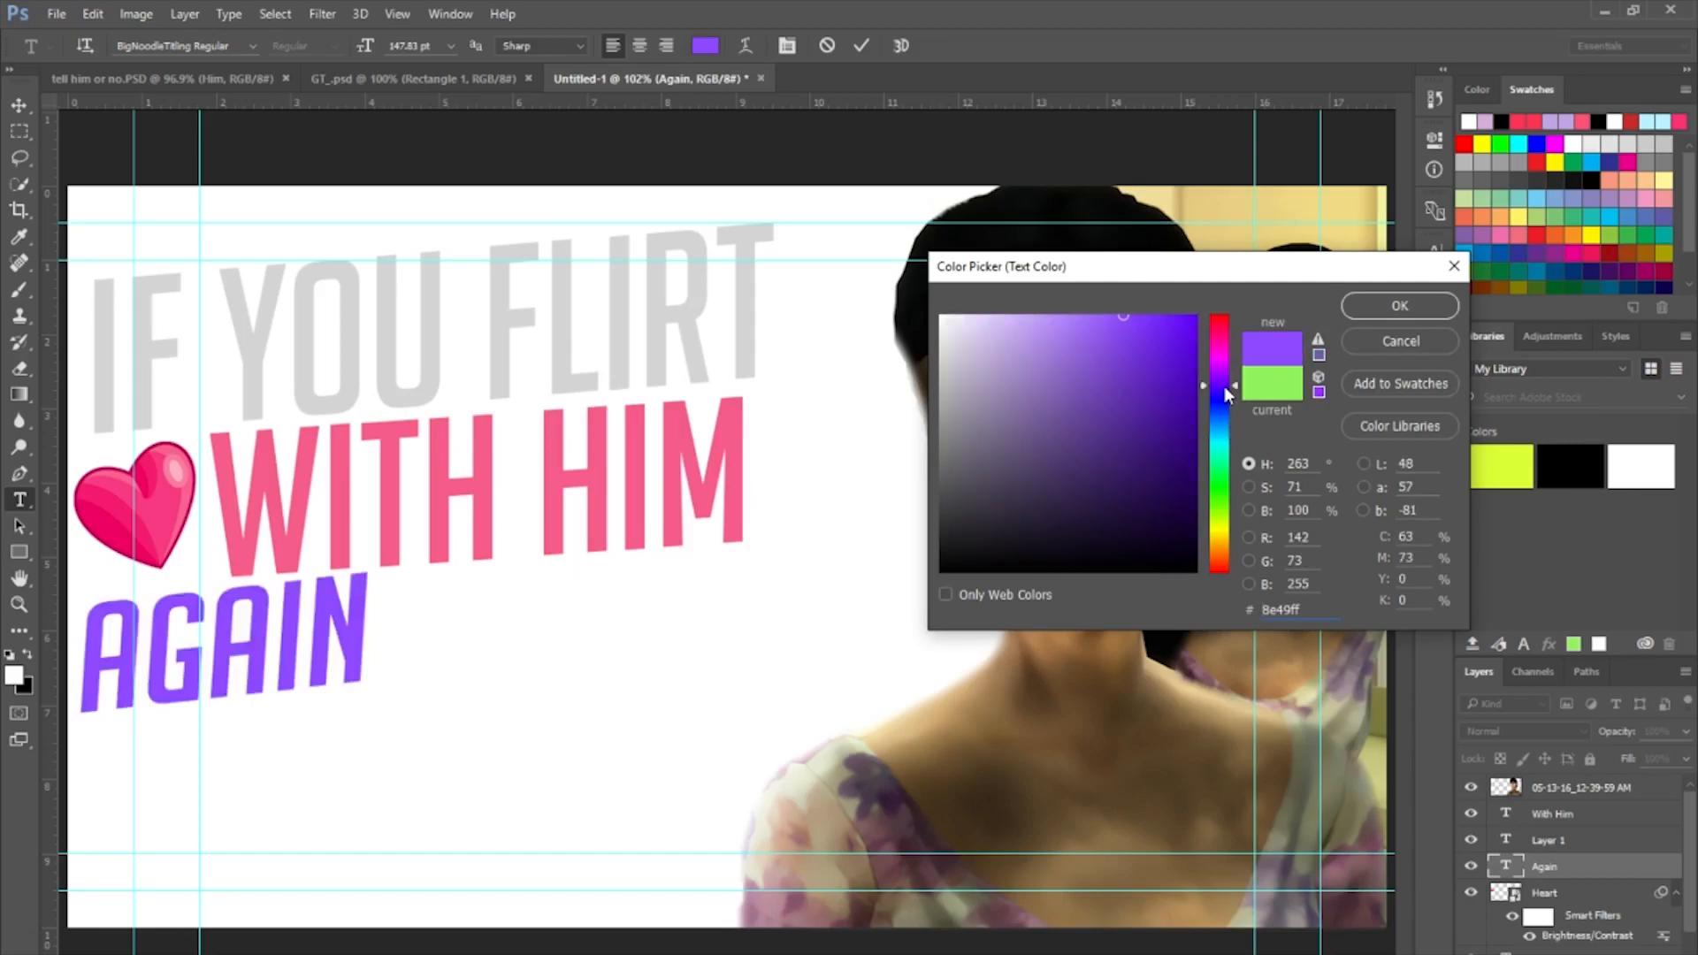
pyautogui.click(1223, 376)
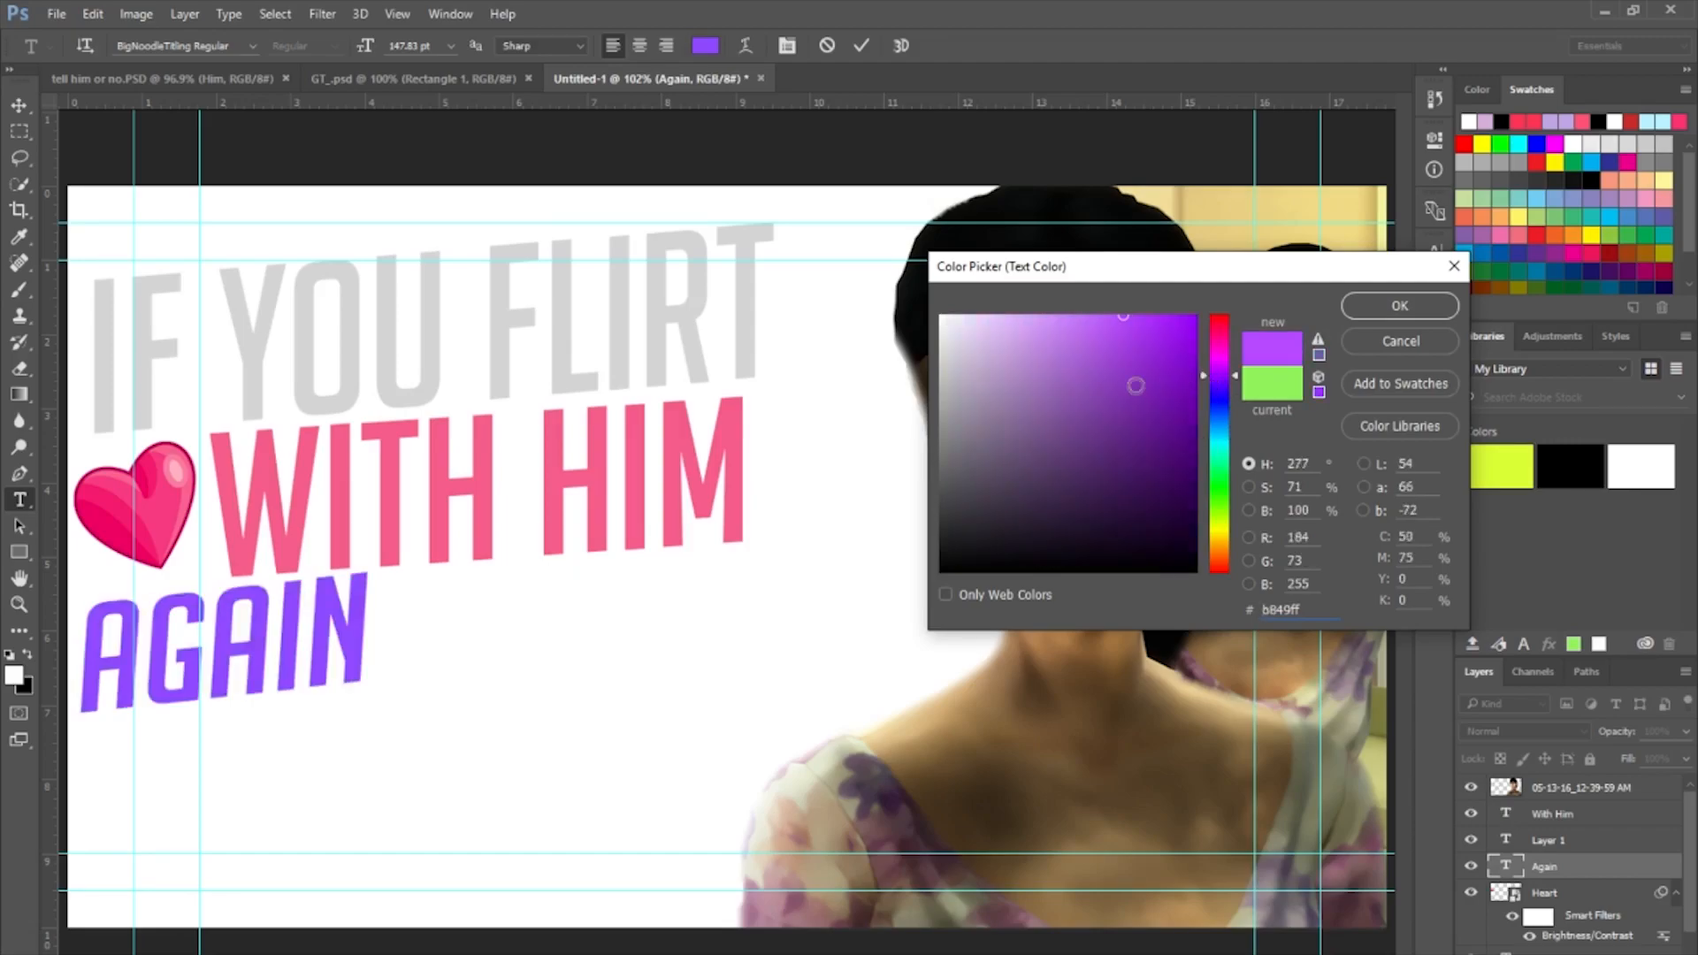
pyautogui.moveTo(1115, 383); pyautogui.dragTo(1043, 369)
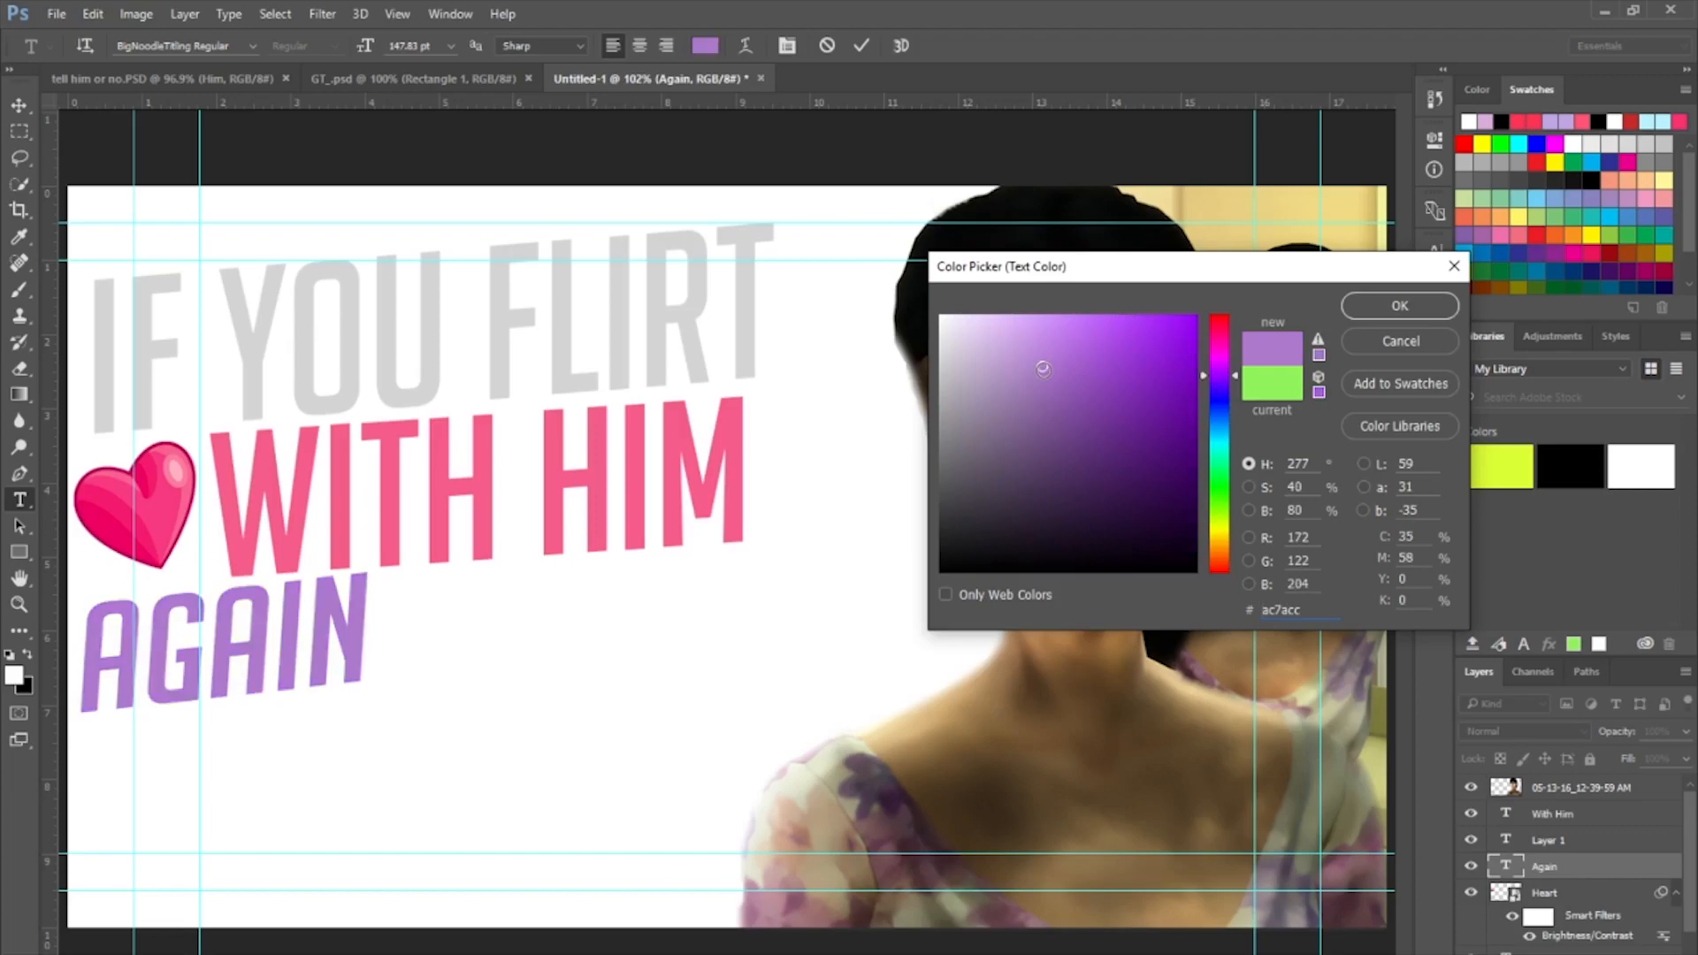
pyautogui.click(1414, 311)
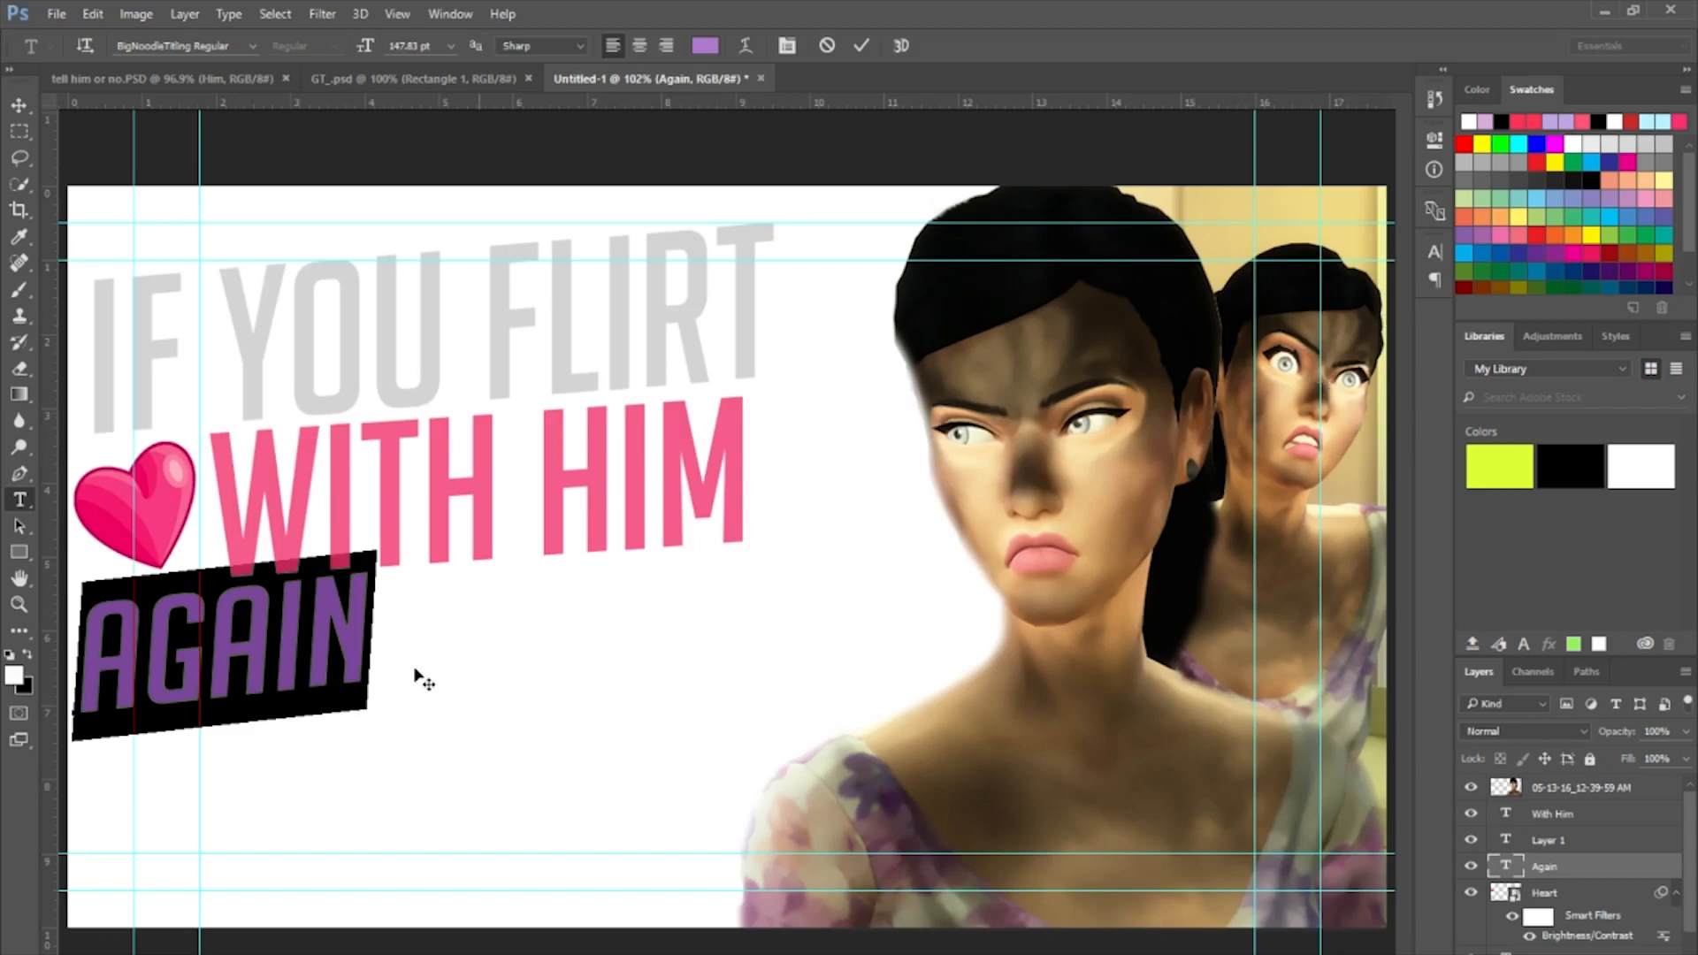
# Tilt the "AGAIN" text slightly more steeply by lowering its beginning a little, and commit the text edit.
pyautogui.click(366, 635)
pyautogui.press('ctrl')
pyautogui.moveTo(421, 681); pyautogui.dragTo(416, 671)
pyautogui.moveTo(308, 658); pyautogui.dragTo(307, 662)
pyautogui.press('Return')
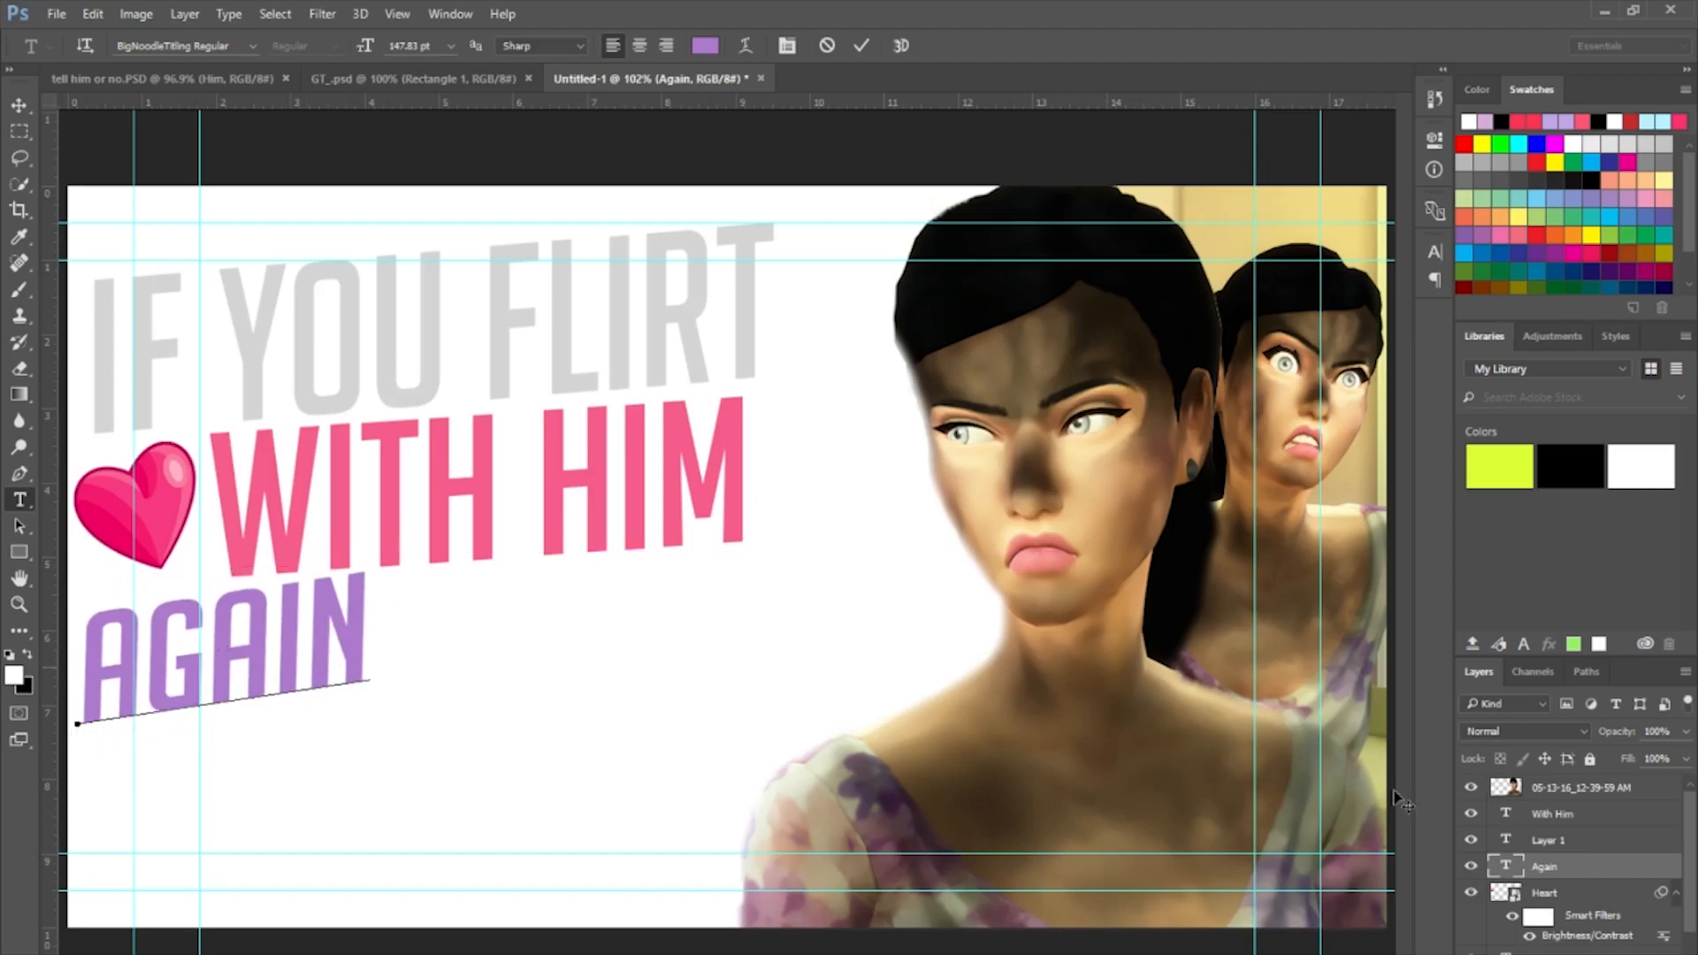
pyautogui.click(1593, 875)
# Switch to File Explorer and clear the "heart" search to show the whole Sims 4 Icons folder.
pyautogui.hotkey('alt', 'Tab')
pyautogui.scroll(-4, 560, 732)
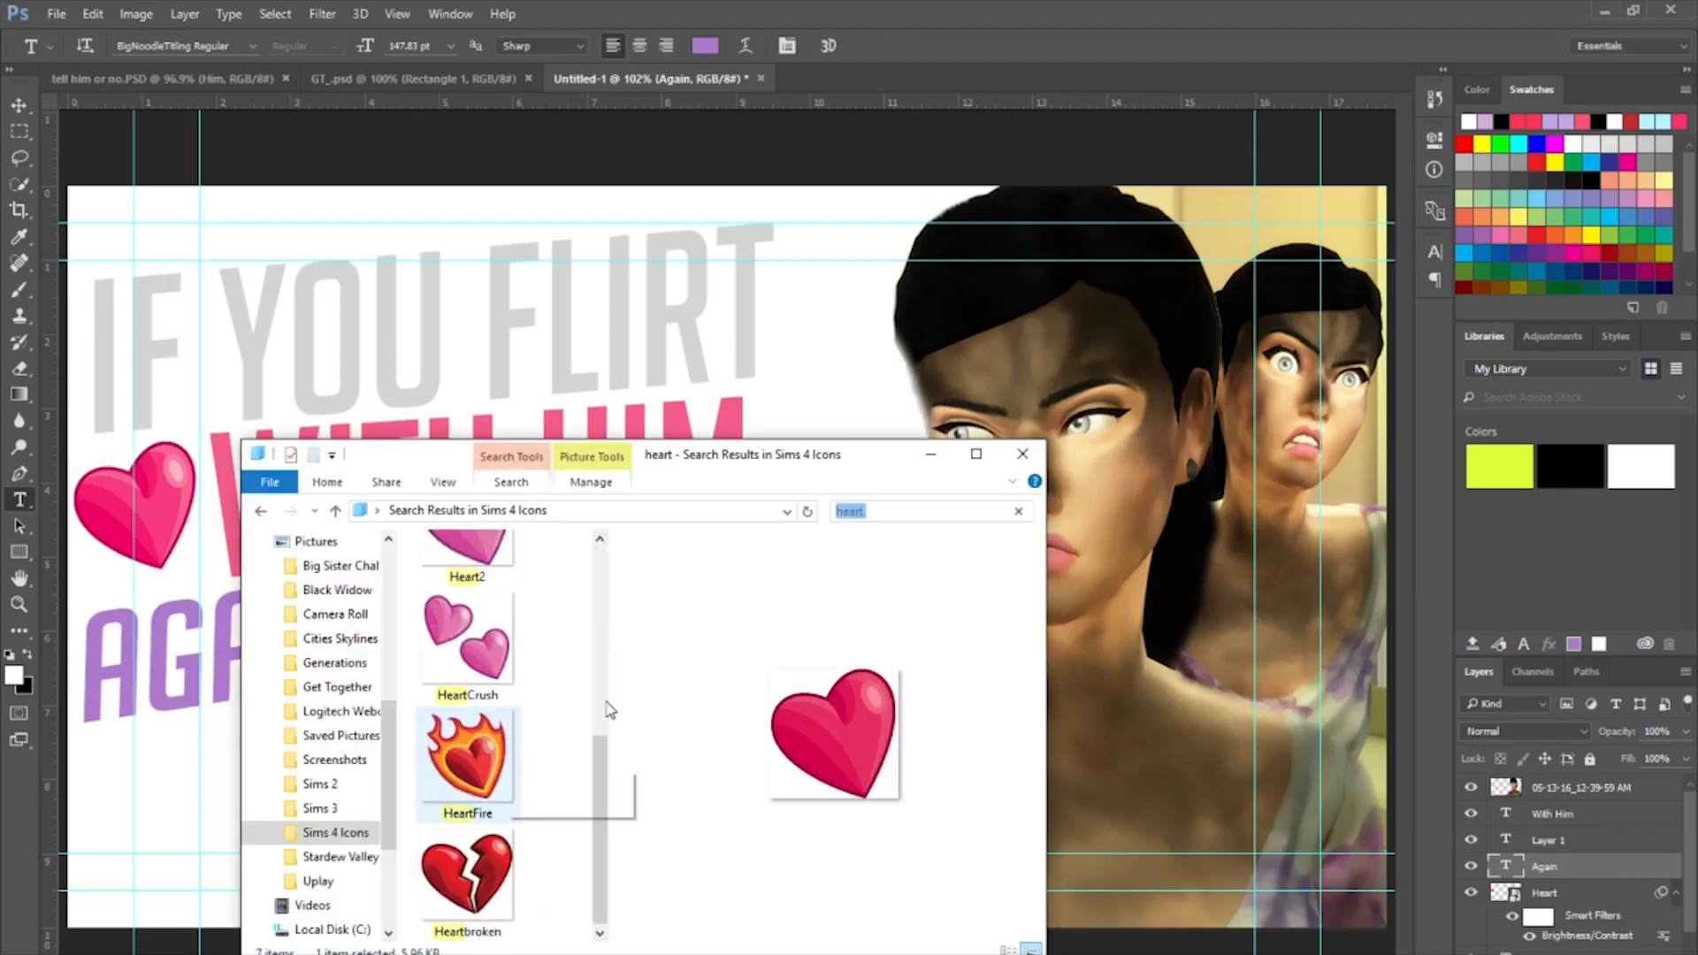
pyautogui.click(1018, 512)
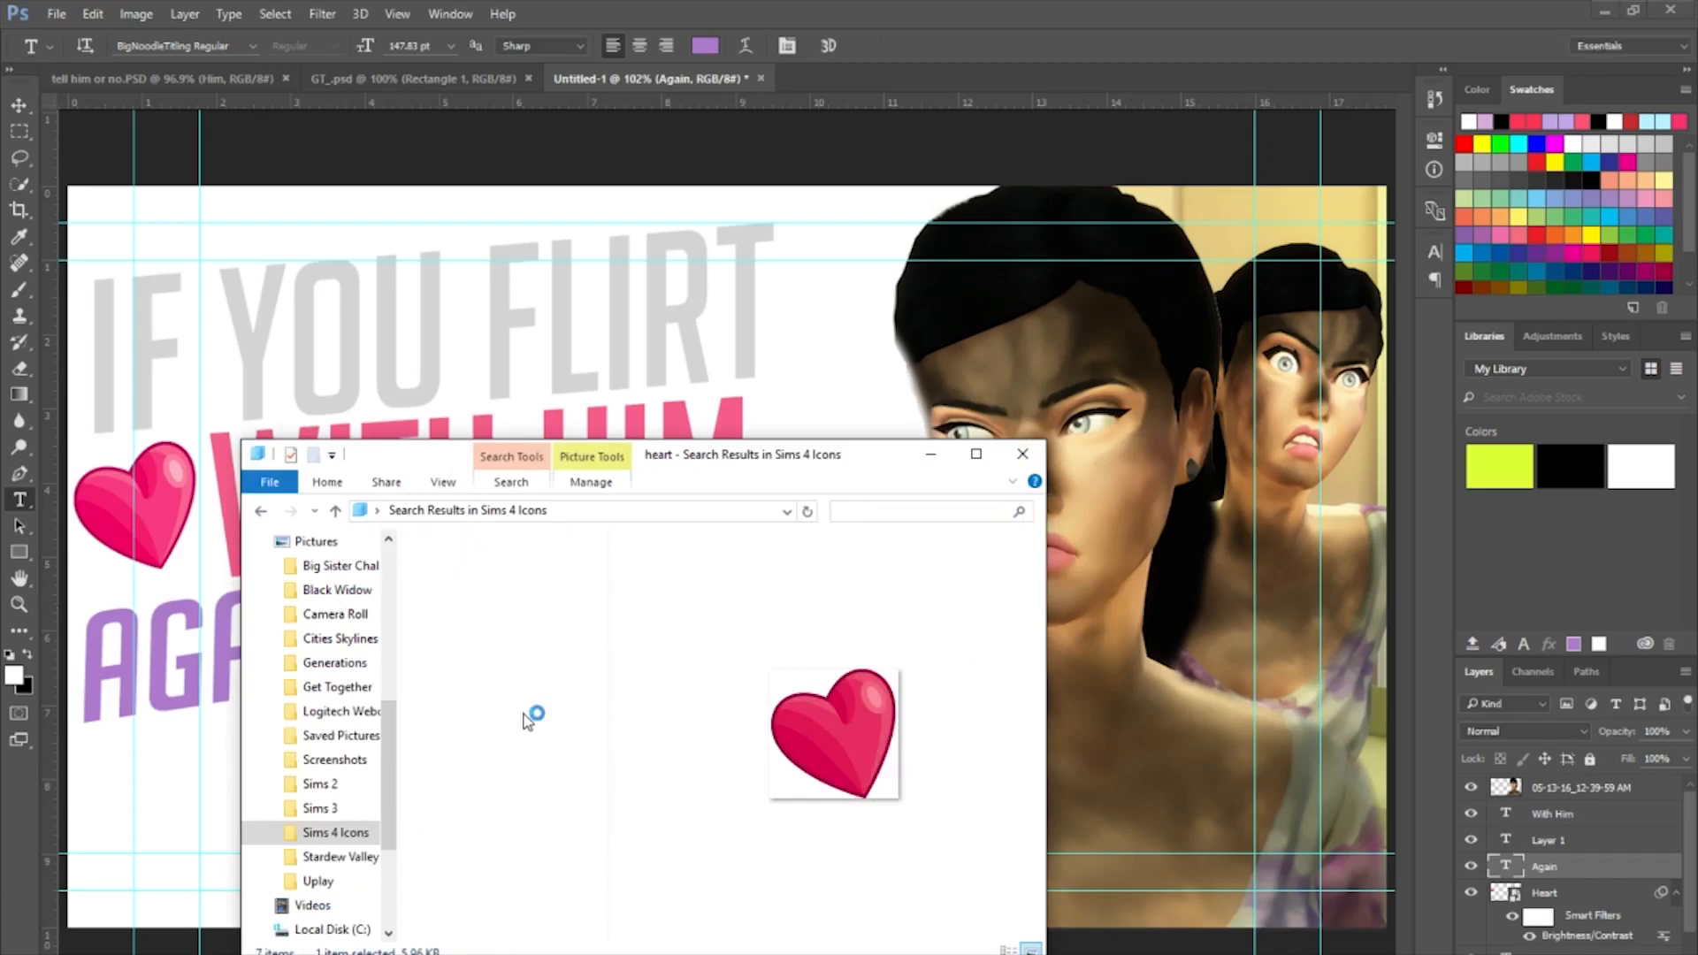
# Browse the icon images in the Sims 4 Icons folder for another graphic to add to the composition.
pyautogui.scroll(-10, 539, 718)
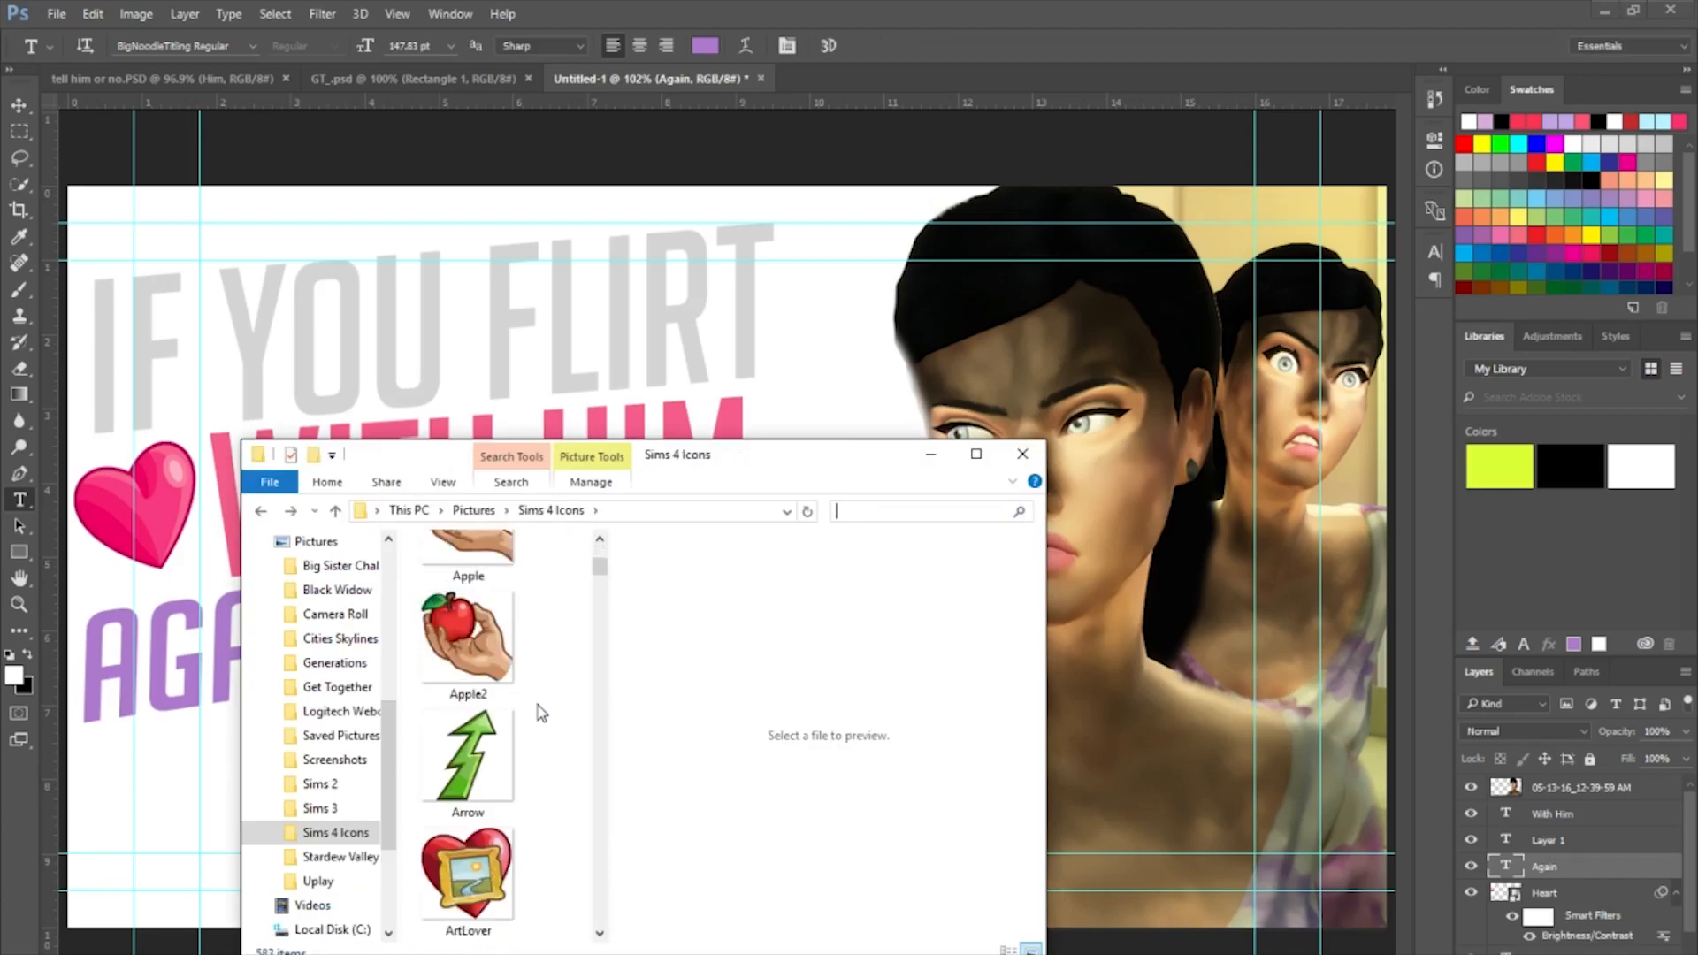
pyautogui.scroll(-6, 541, 713)
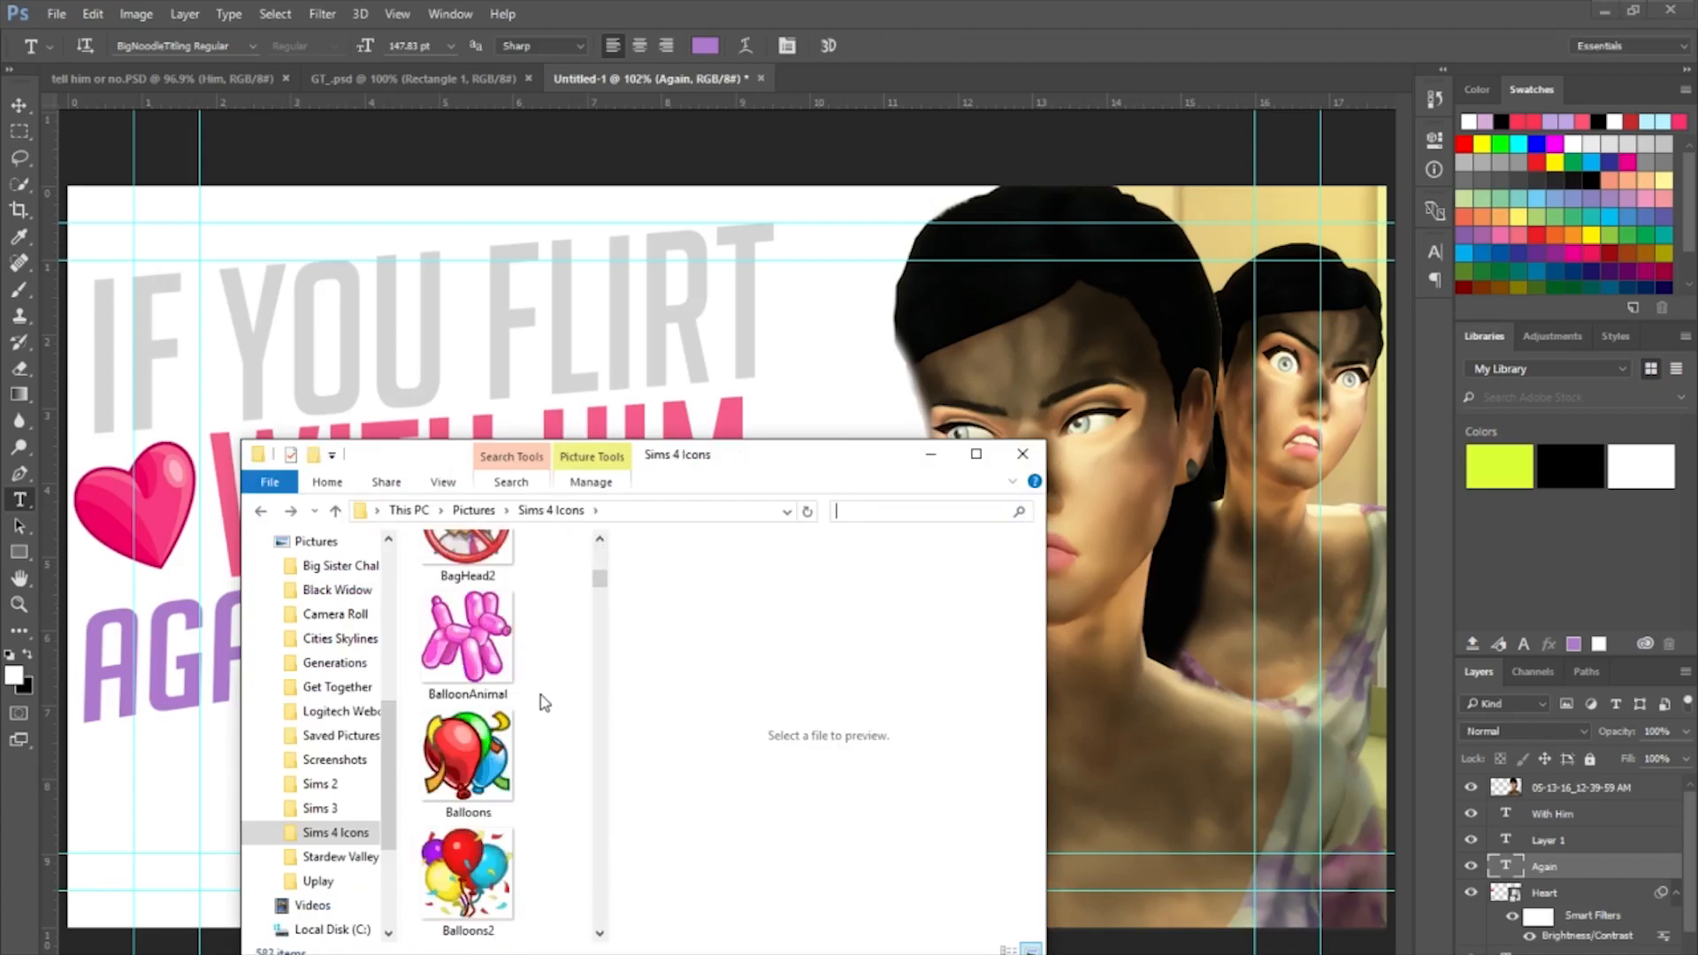
pyautogui.scroll(-8, 546, 698)
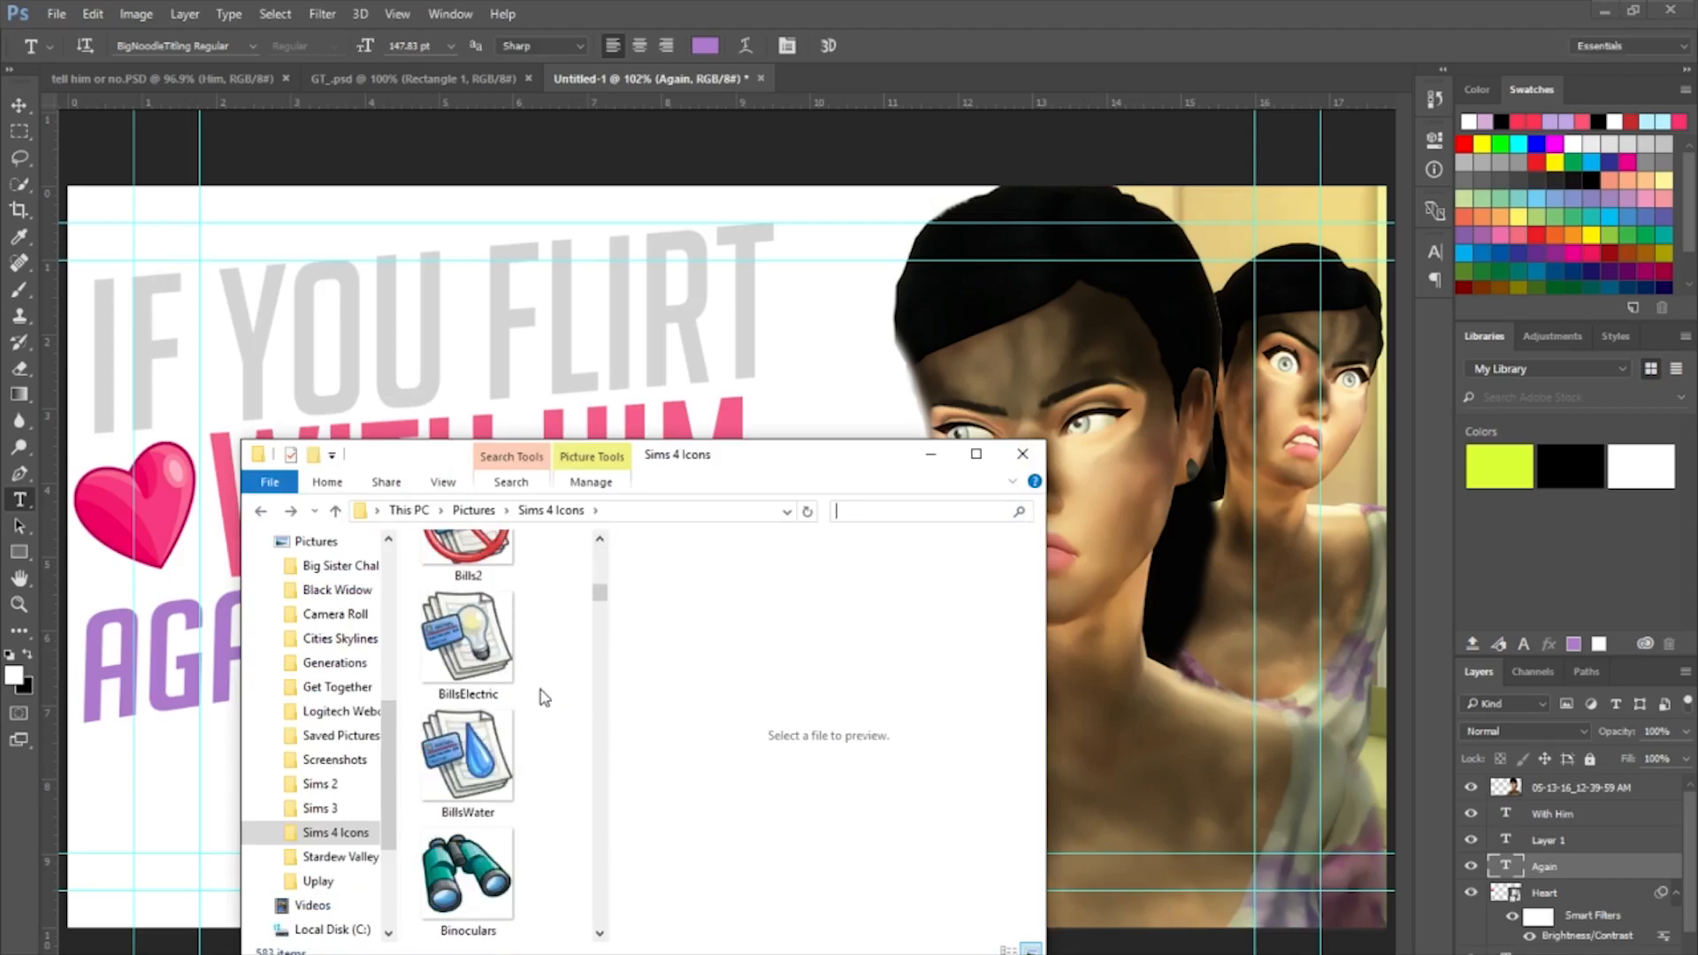
pyautogui.scroll(-2, 543, 697)
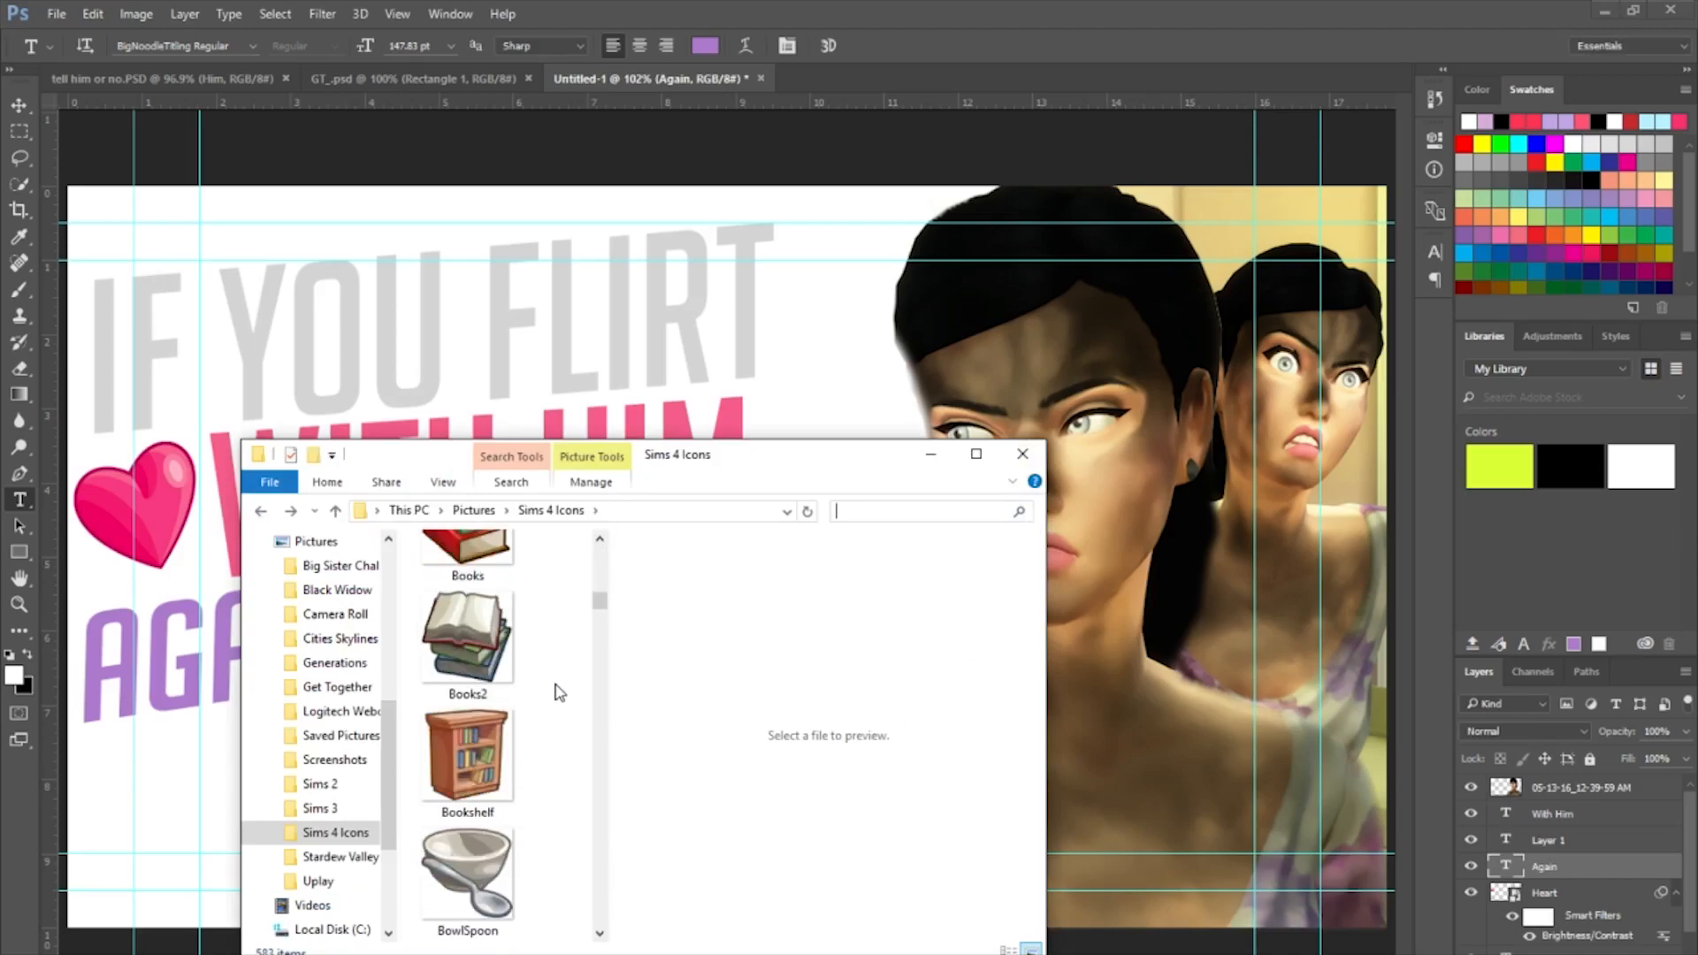
pyautogui.scroll(-8, 558, 693)
pyautogui.scroll(-6, 558, 695)
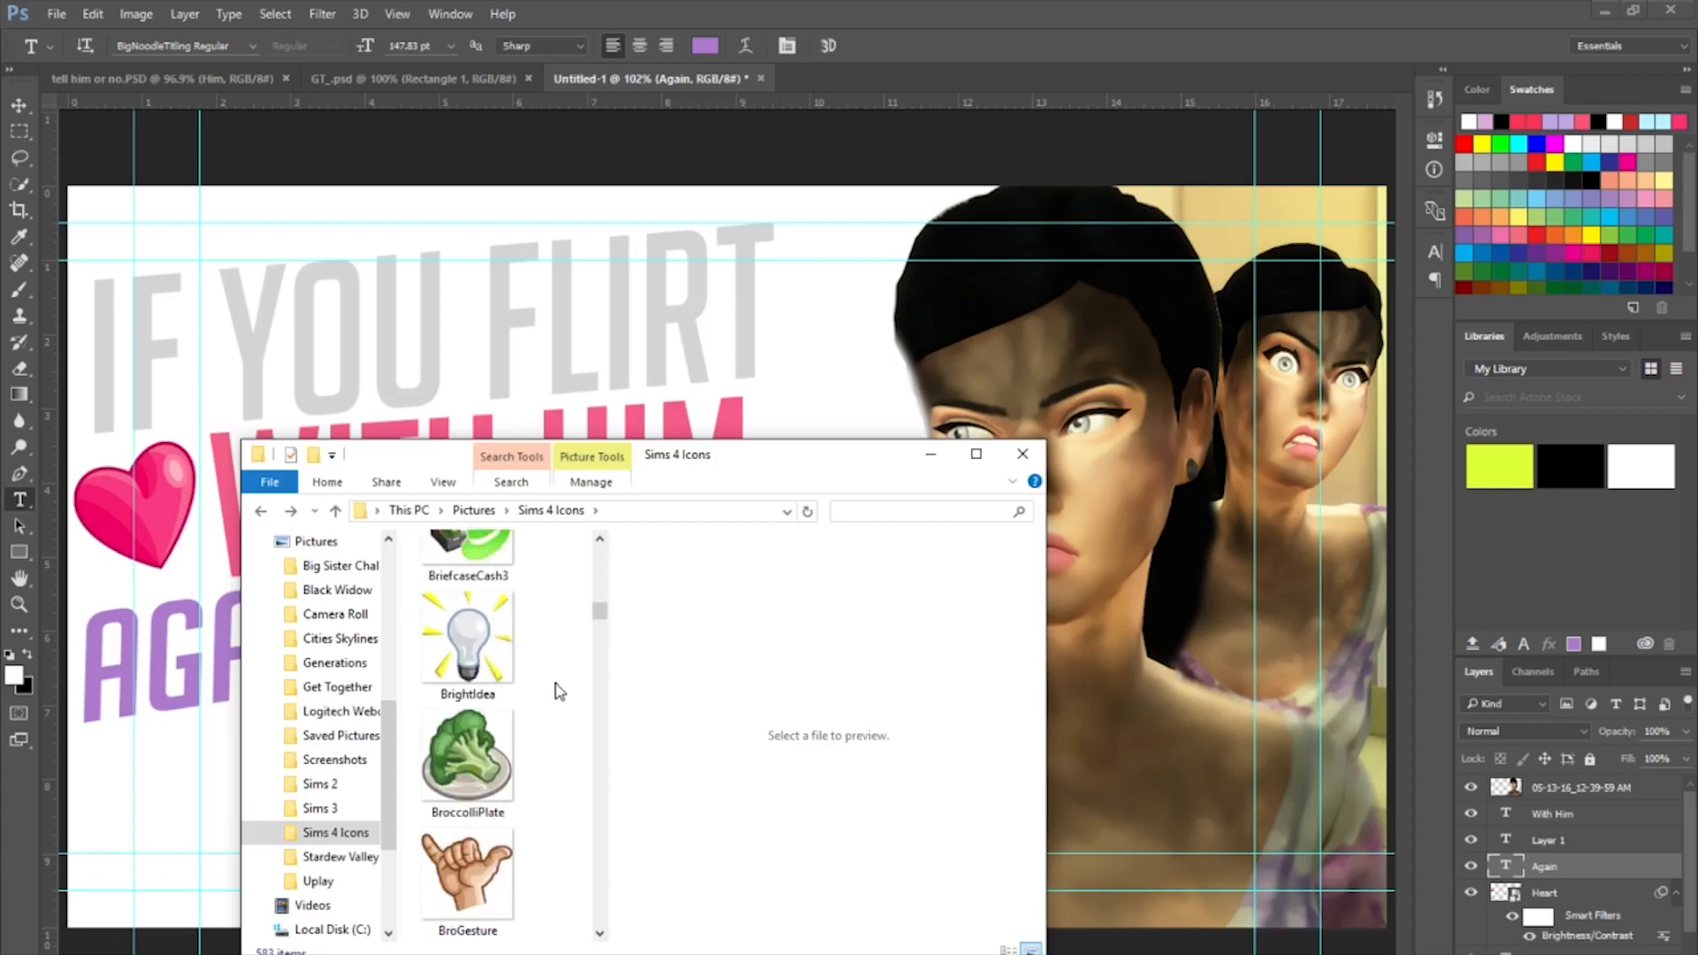
pyautogui.scroll(-18, 559, 692)
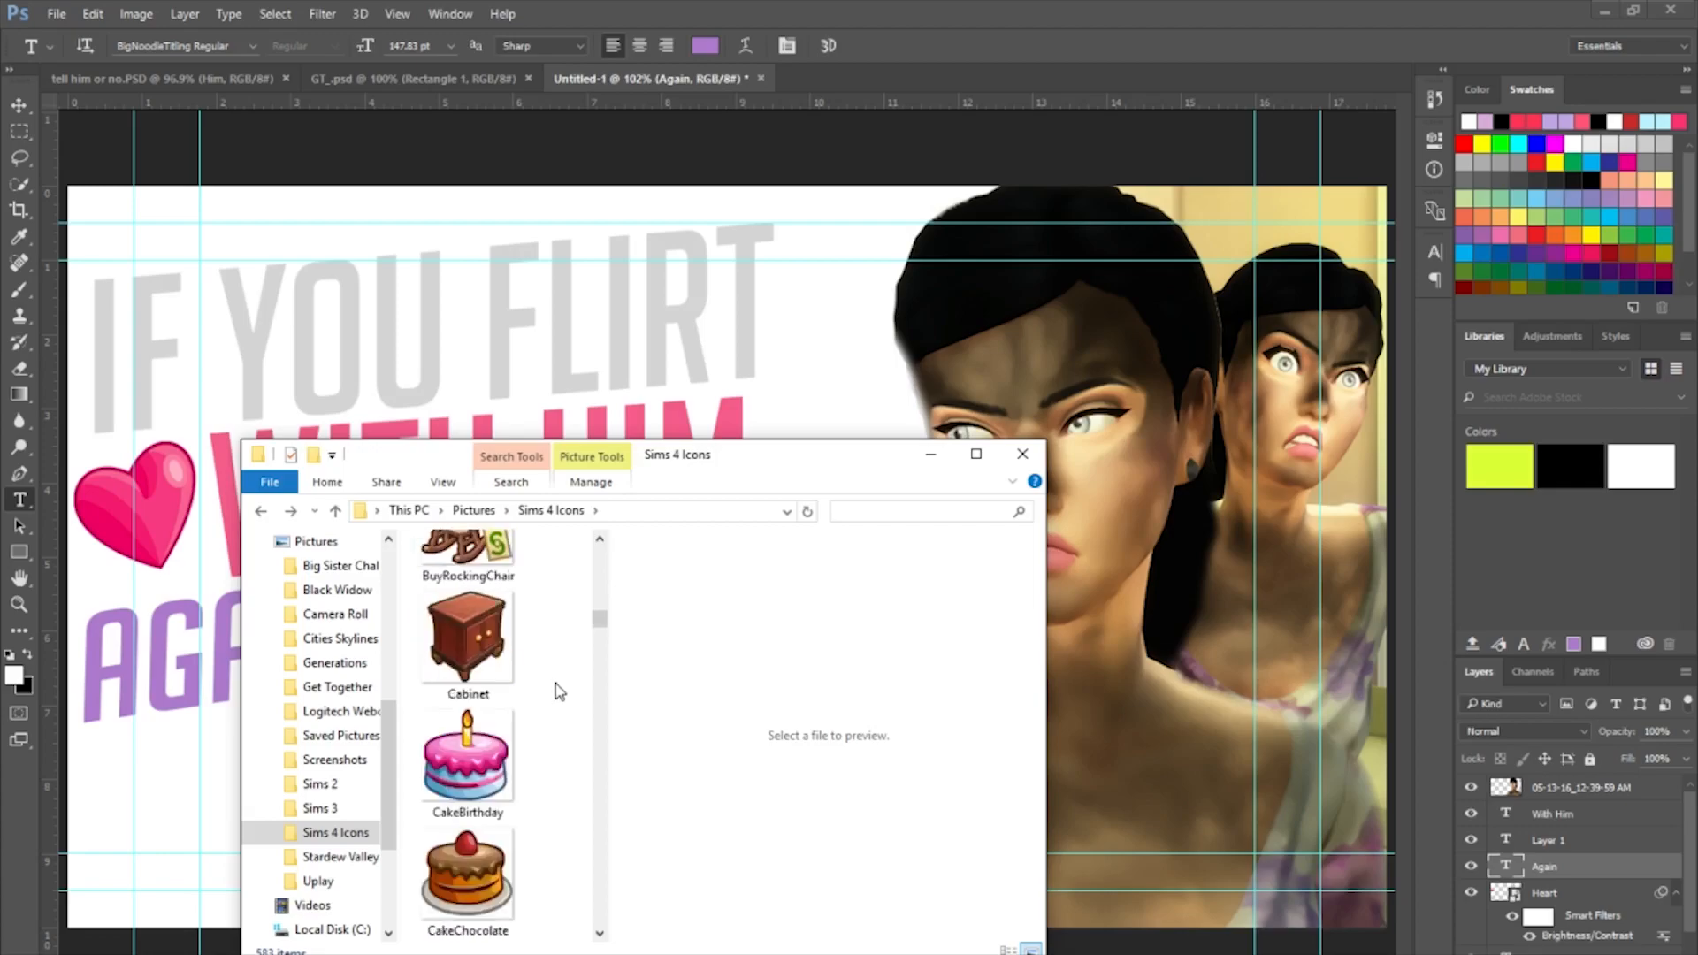
pyautogui.scroll(-5, 559, 692)
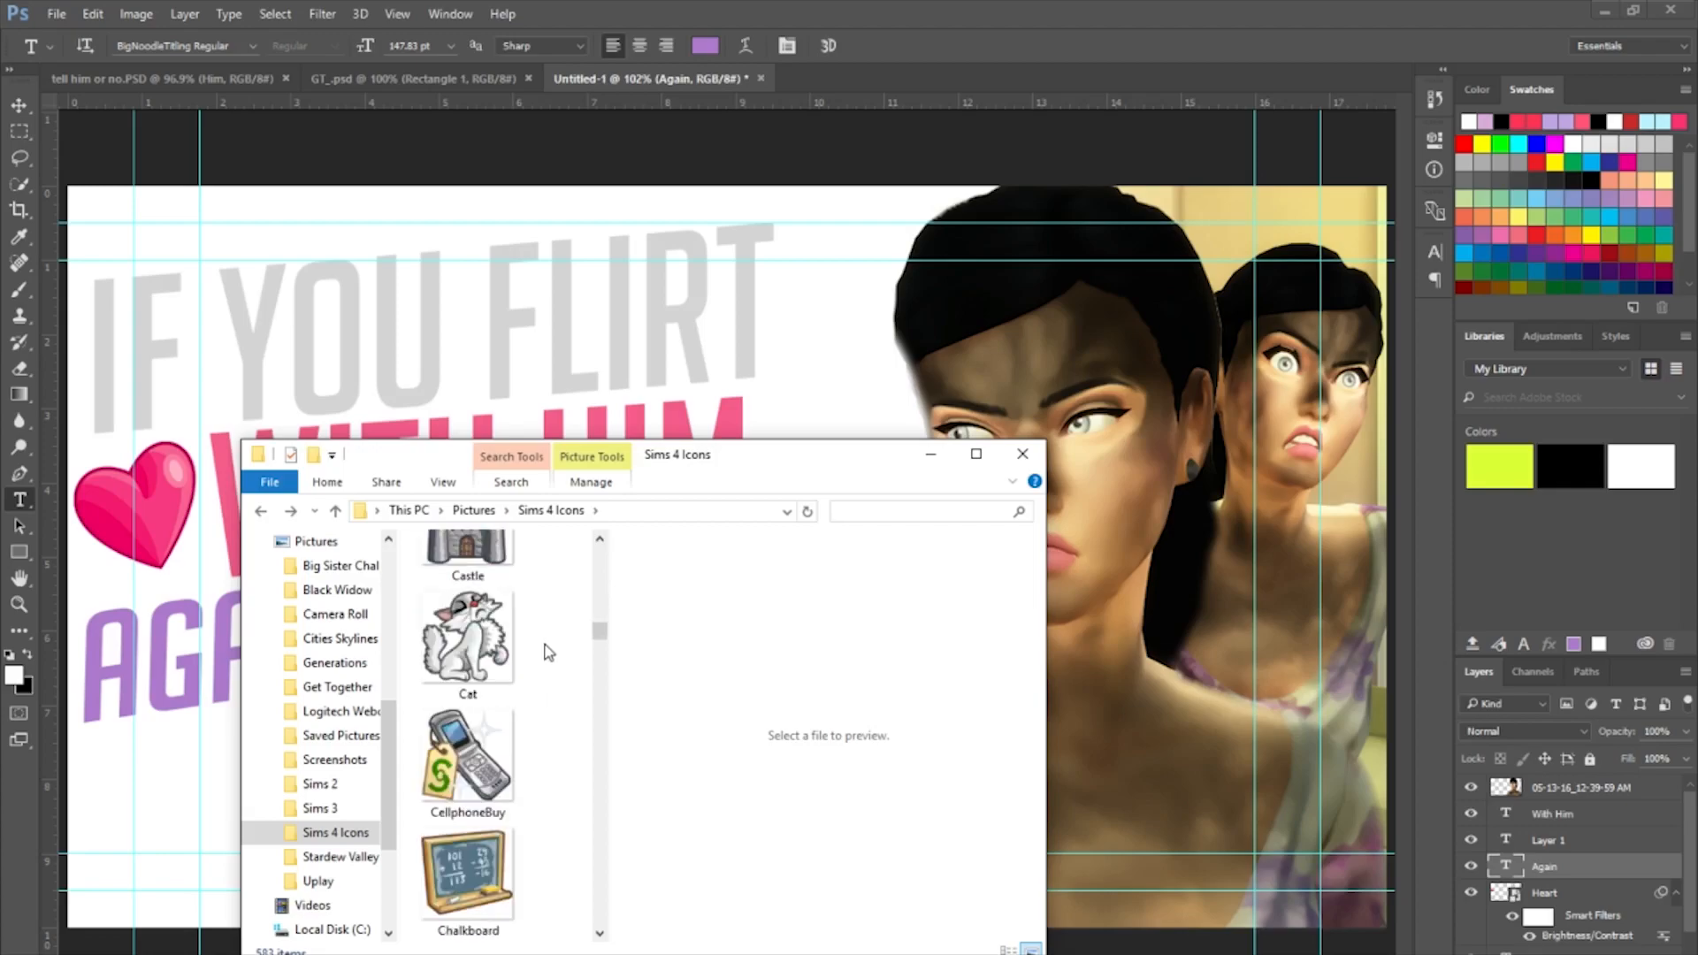
pyautogui.moveTo(708, 459); pyautogui.dragTo(795, 470)
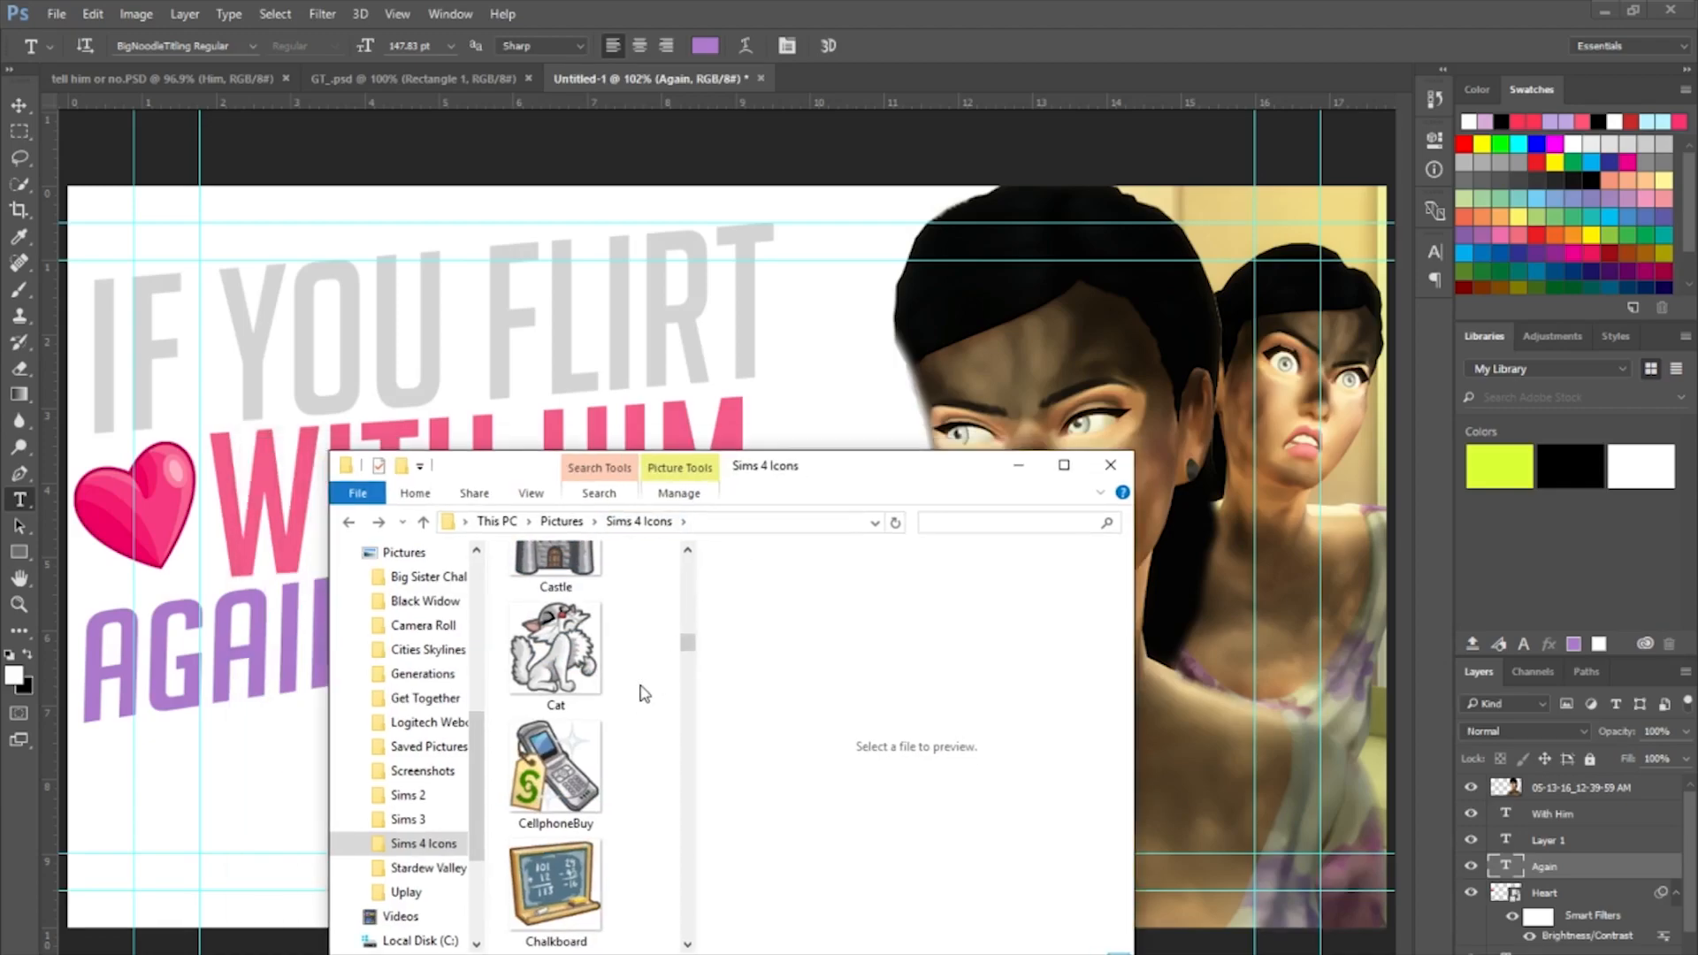
pyautogui.scroll(-10, 645, 690)
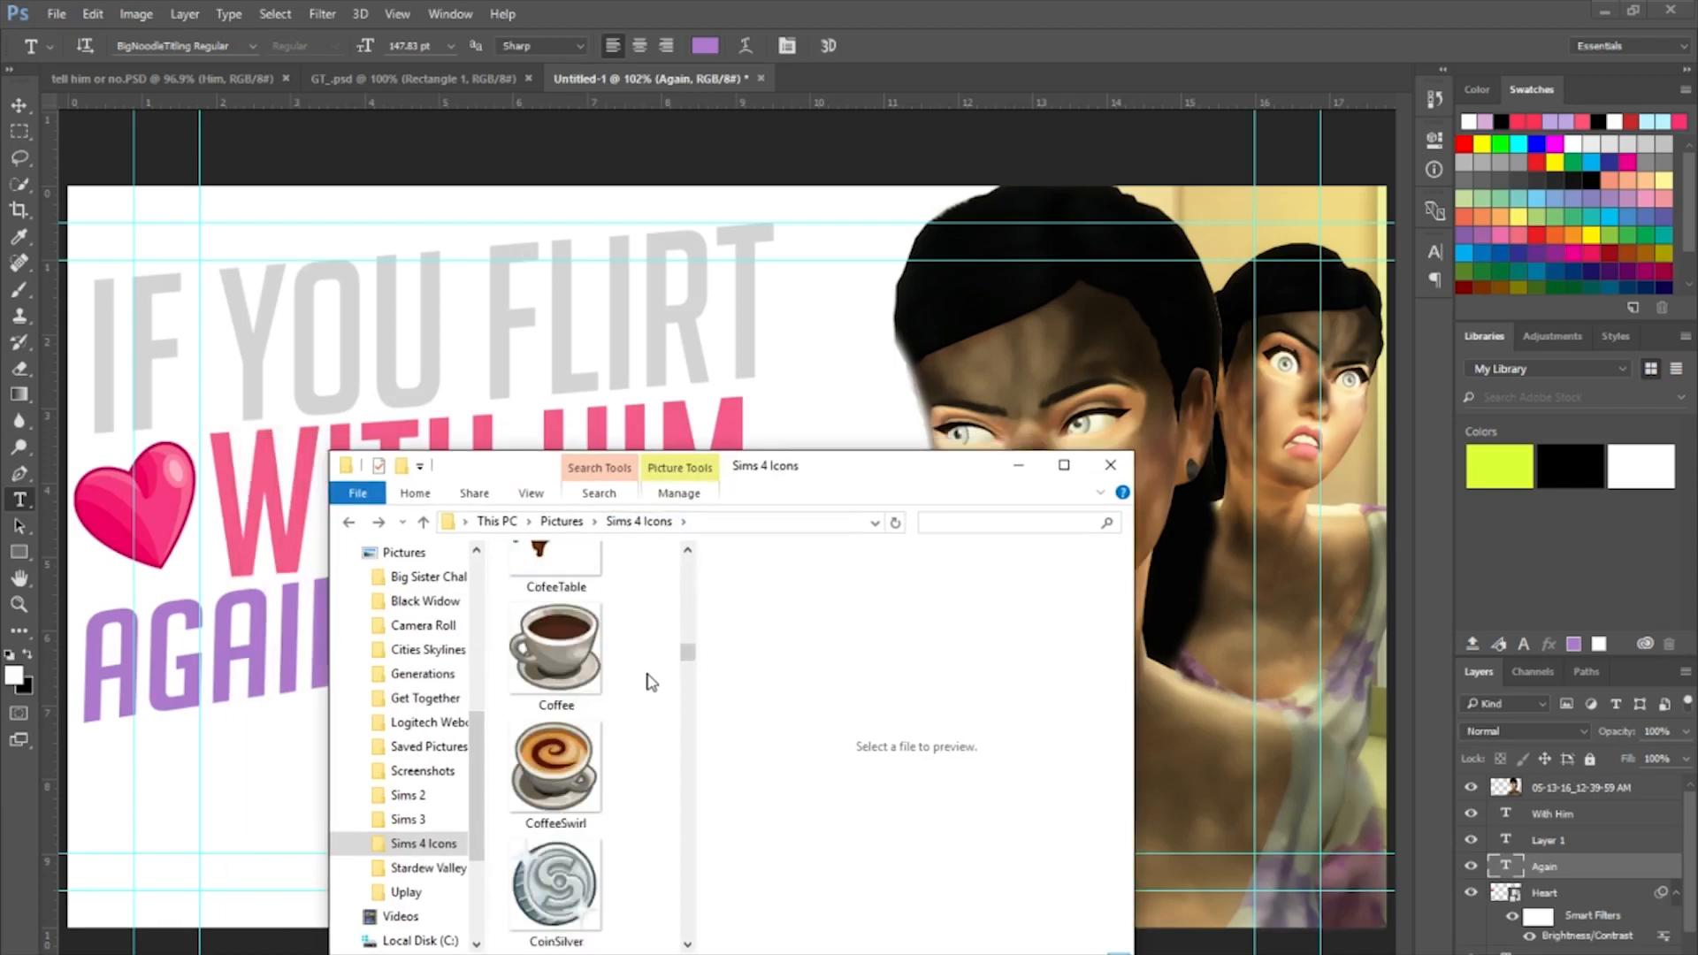
pyautogui.scroll(-8, 651, 683)
pyautogui.scroll(-10, 657, 649)
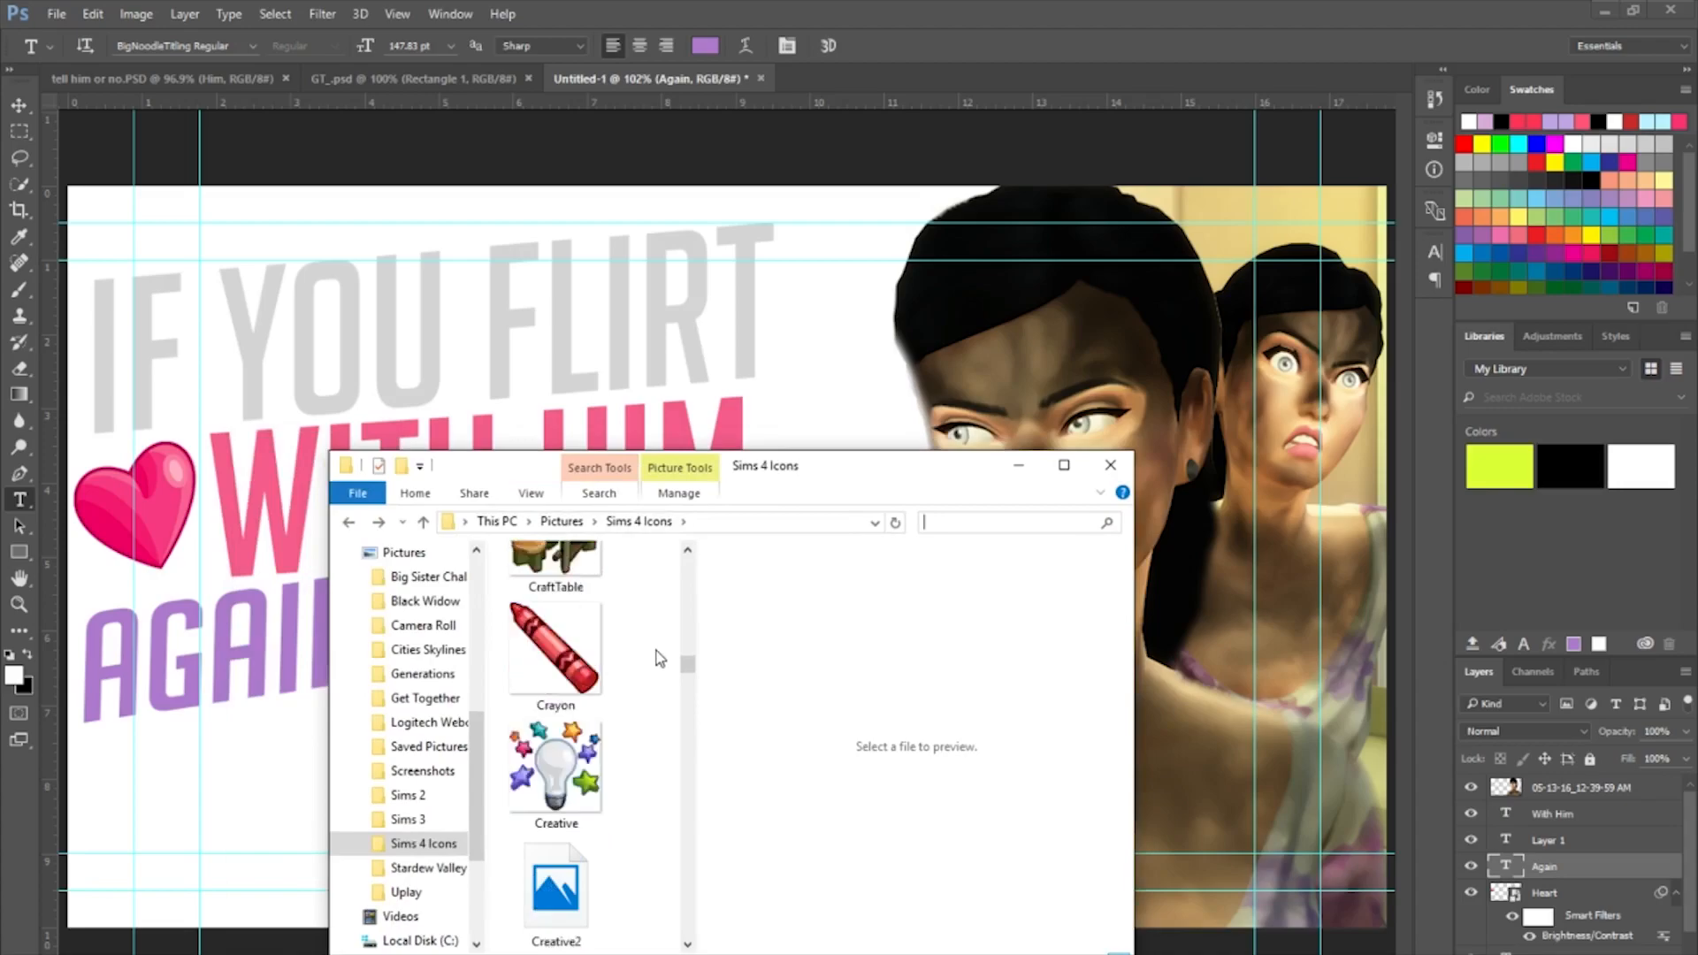
pyautogui.scroll(-10, 658, 654)
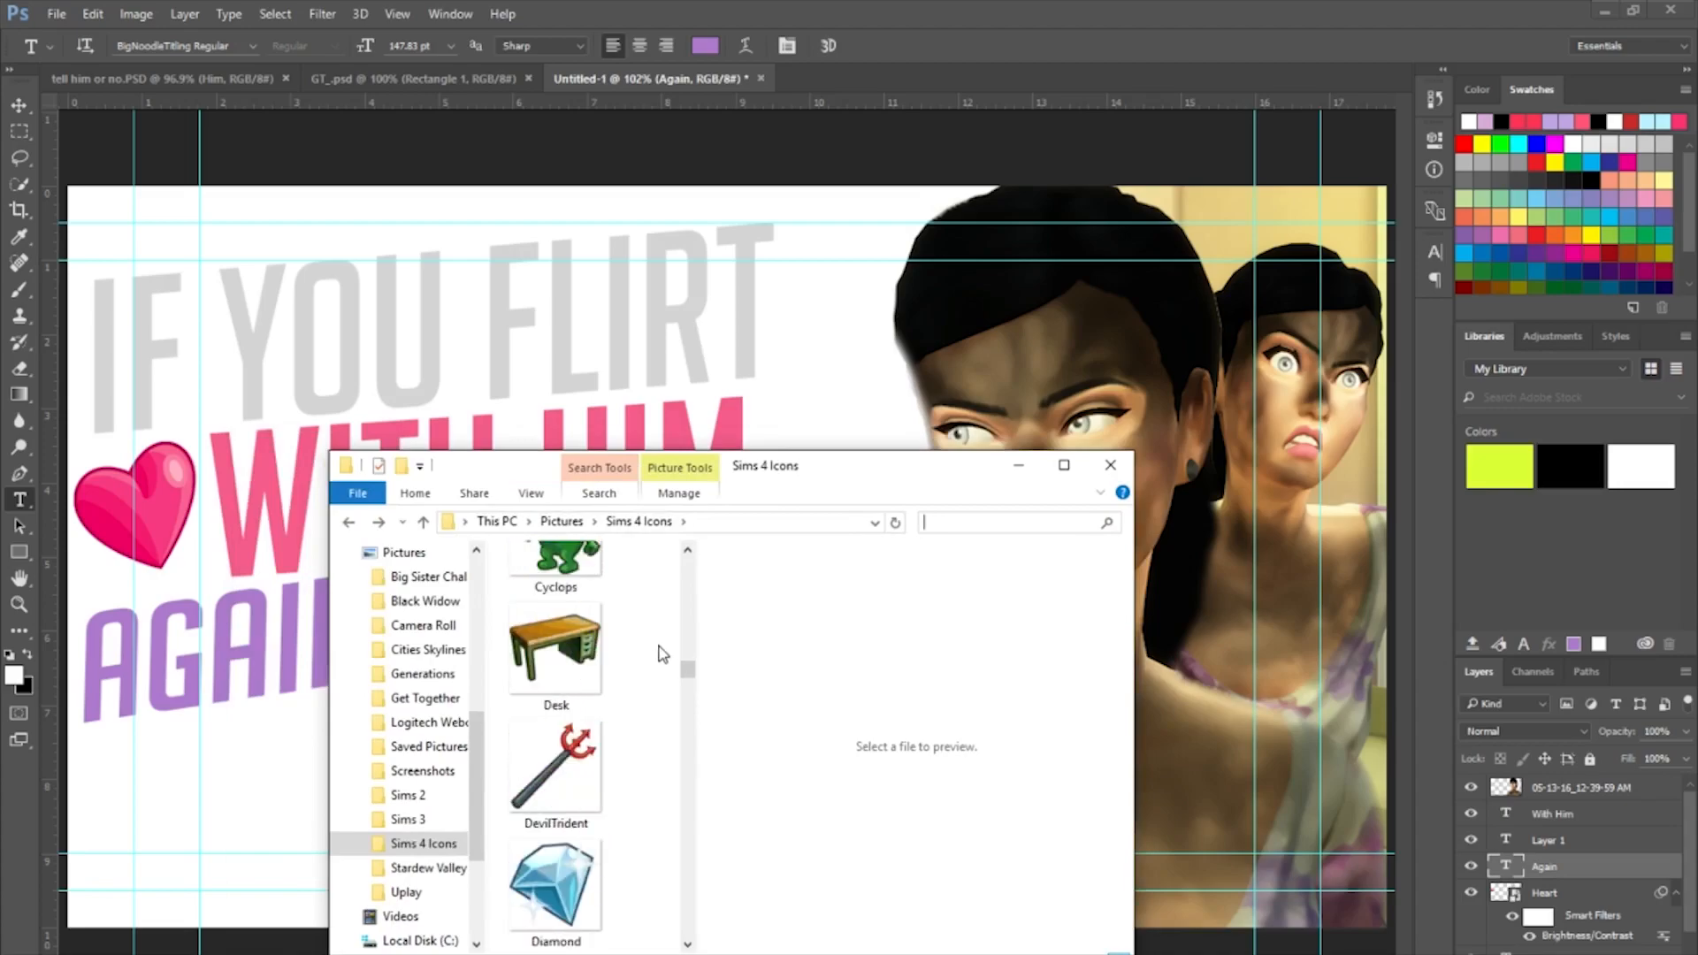
pyautogui.scroll(8, 658, 653)
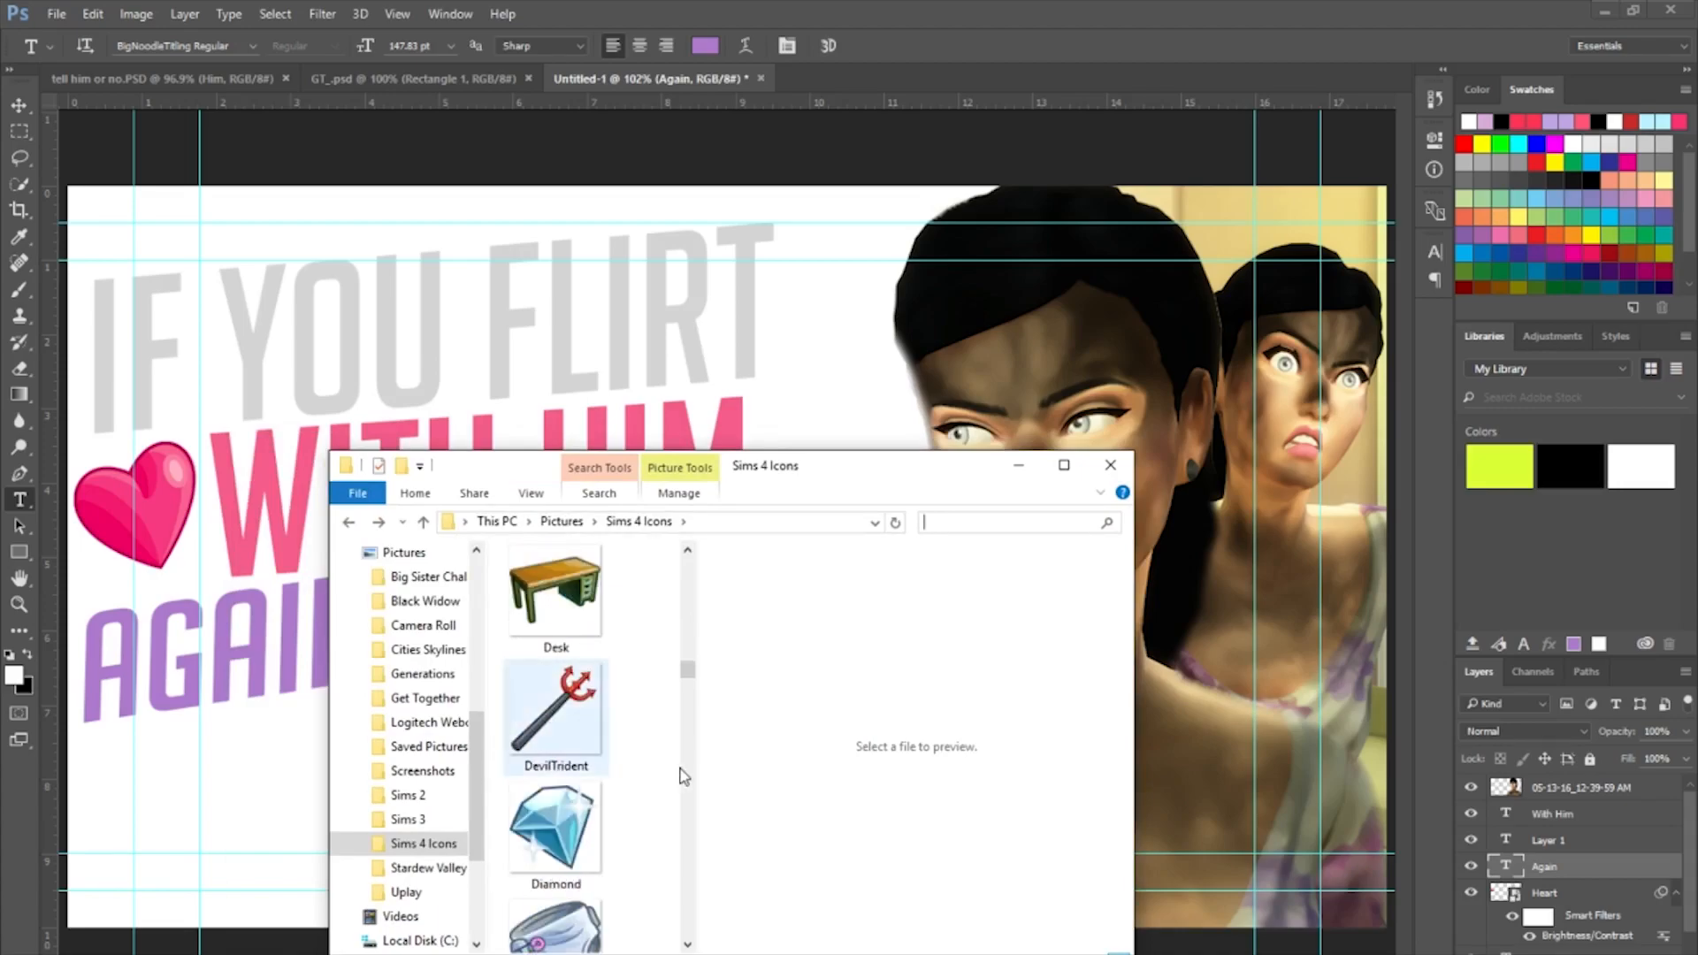
pyautogui.scroll(-12, 658, 723)
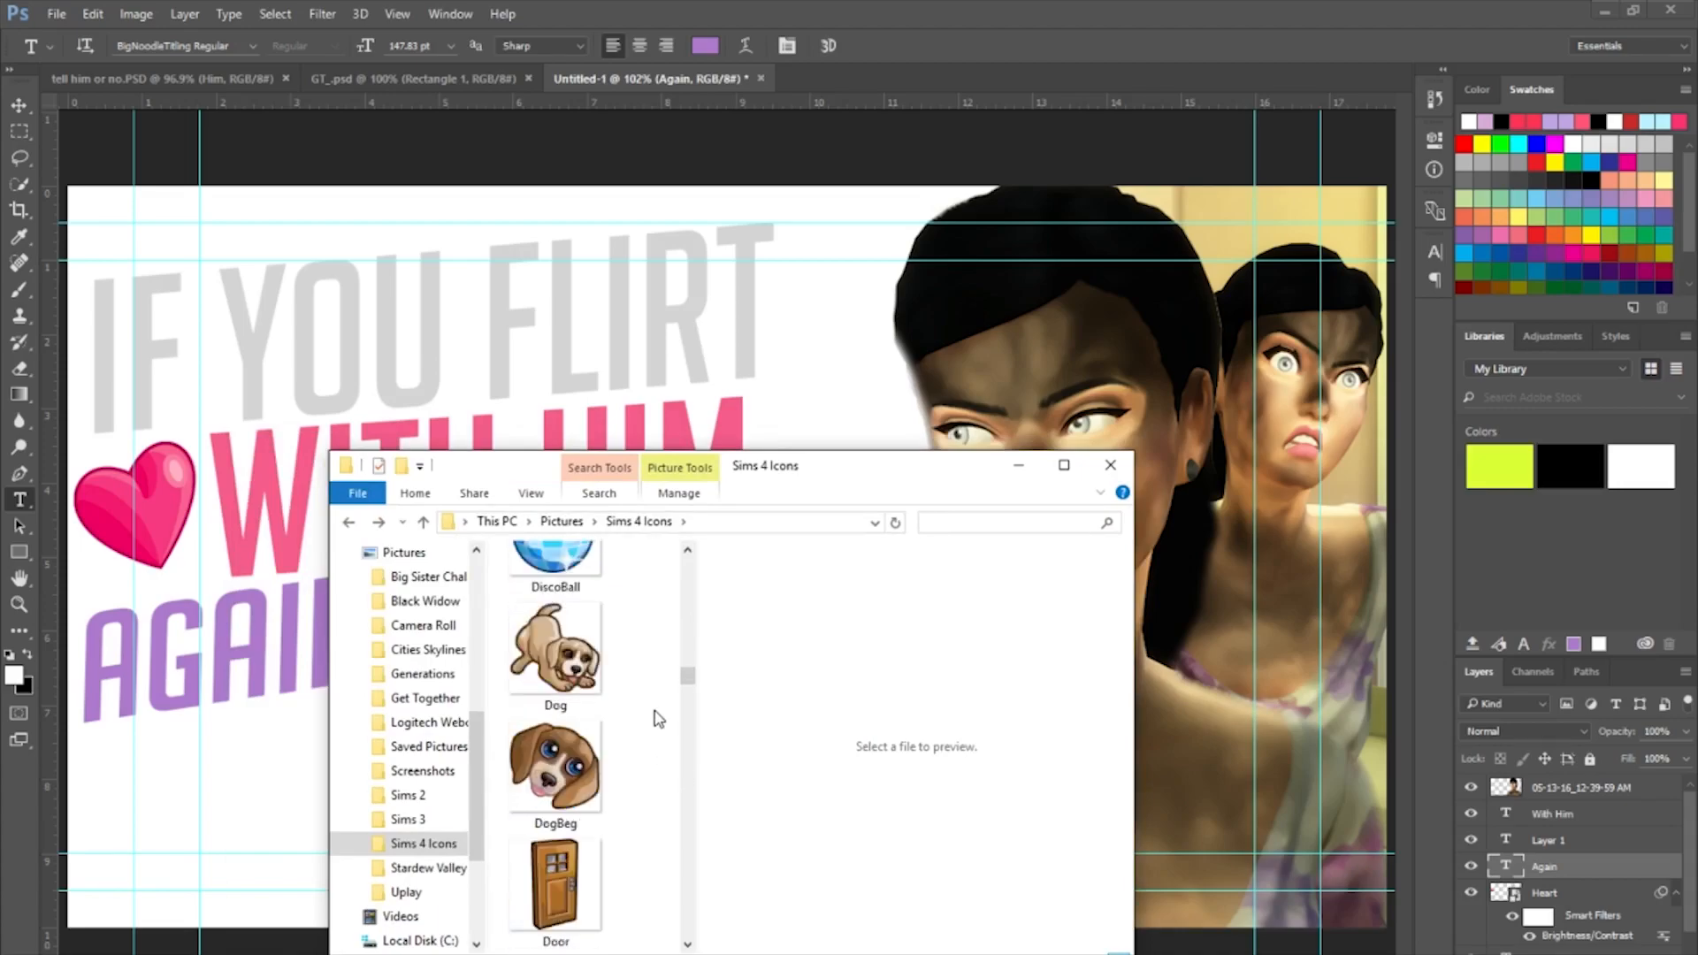
pyautogui.scroll(-4, 658, 716)
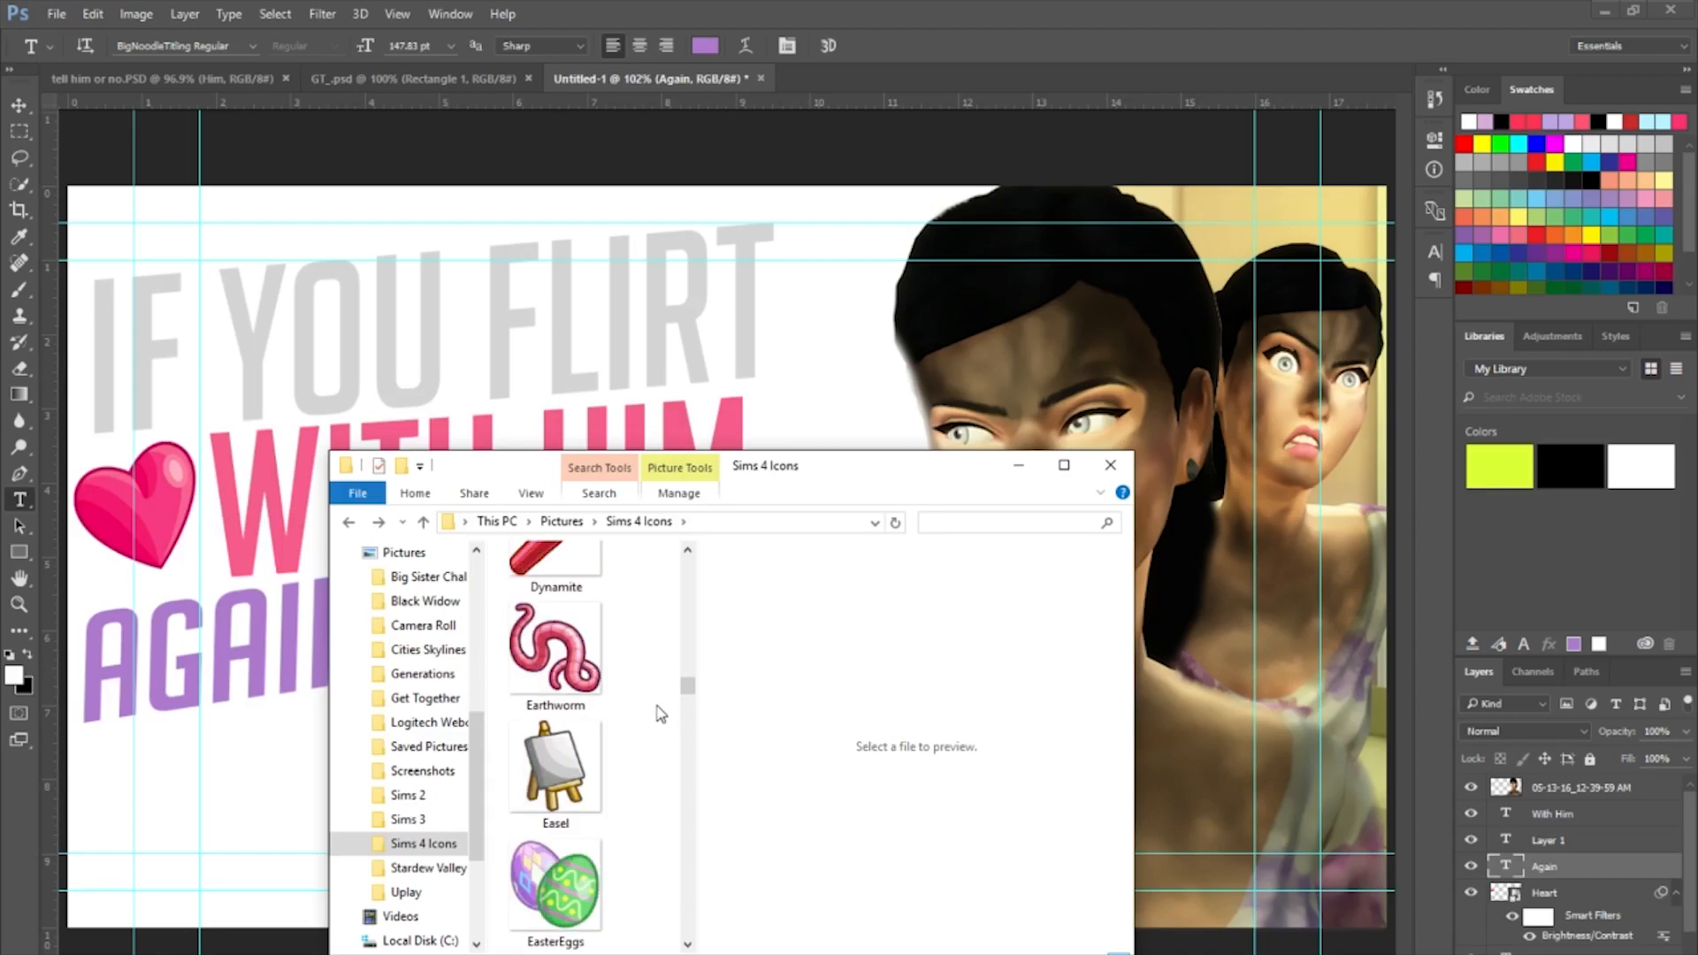
pyautogui.scroll(4, 660, 715)
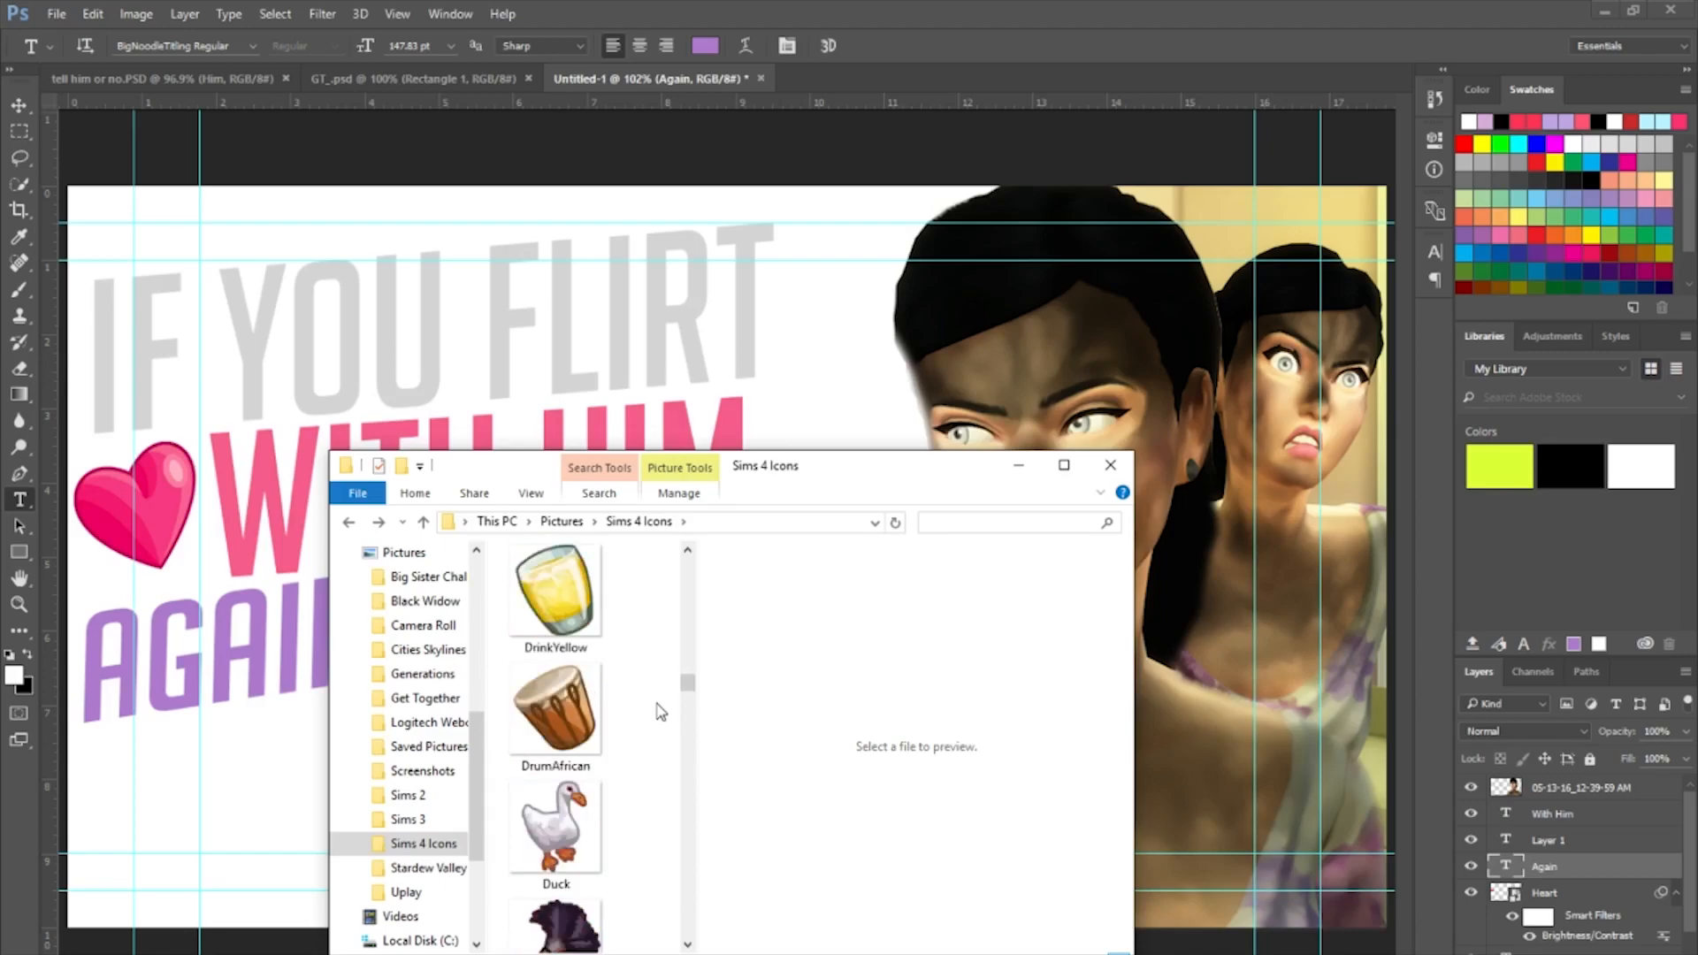
pyautogui.scroll(-15, 659, 713)
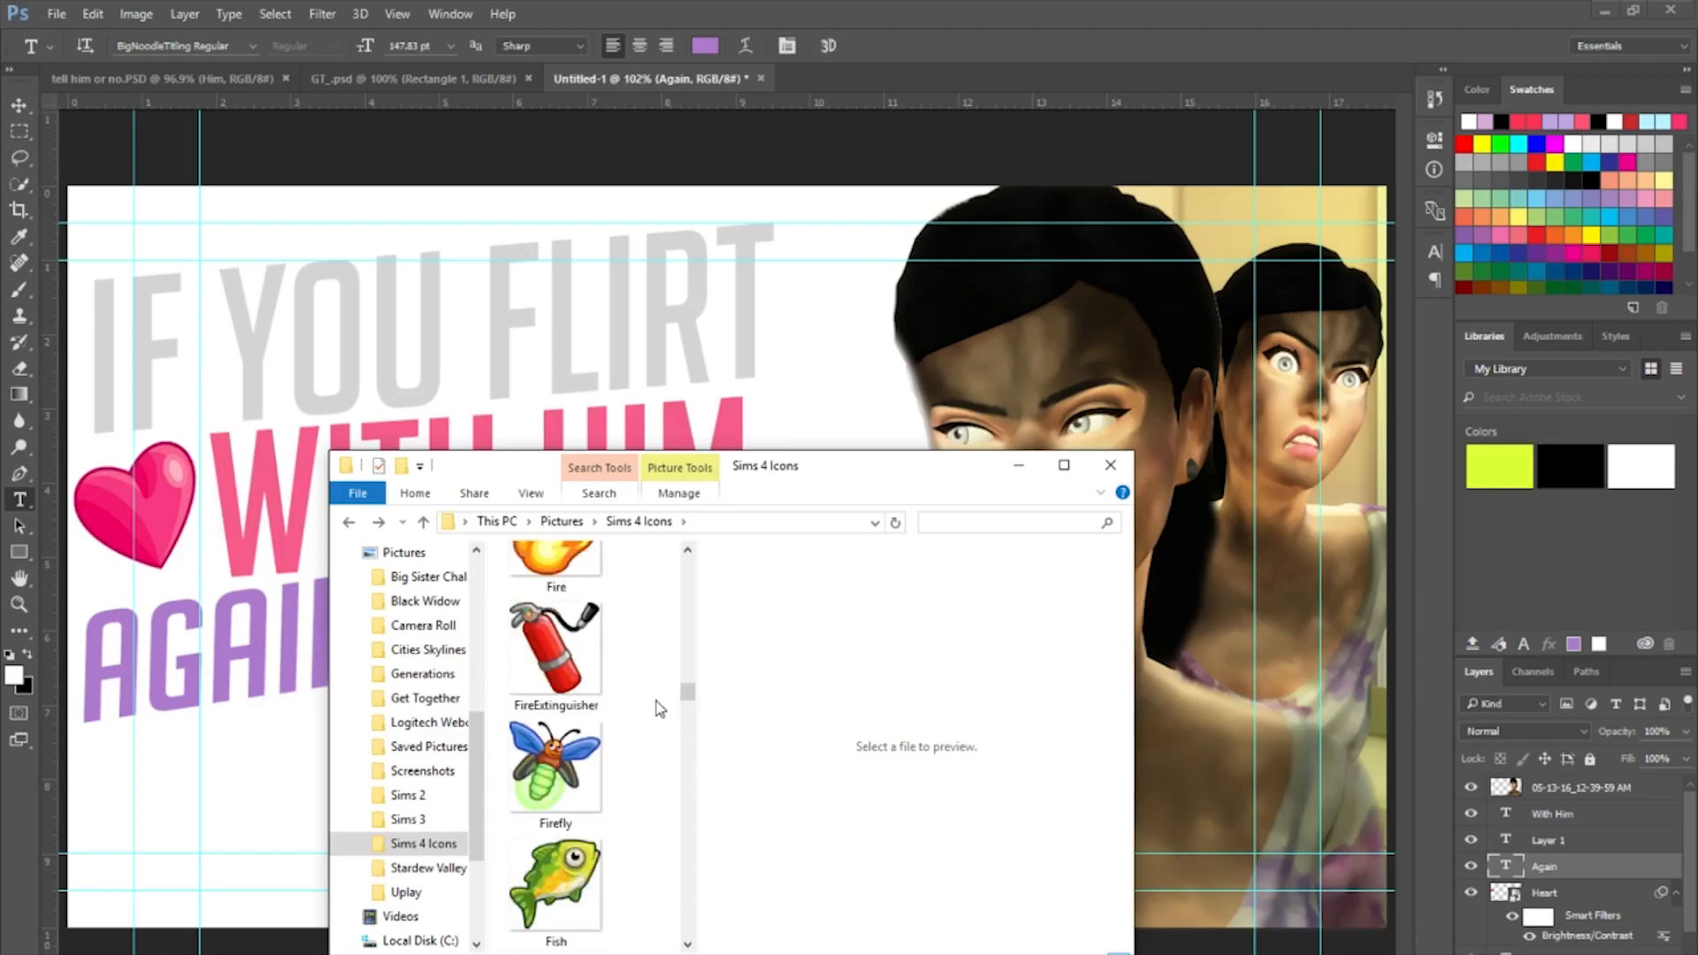
pyautogui.scroll(-6, 659, 707)
pyautogui.scroll(2, 657, 702)
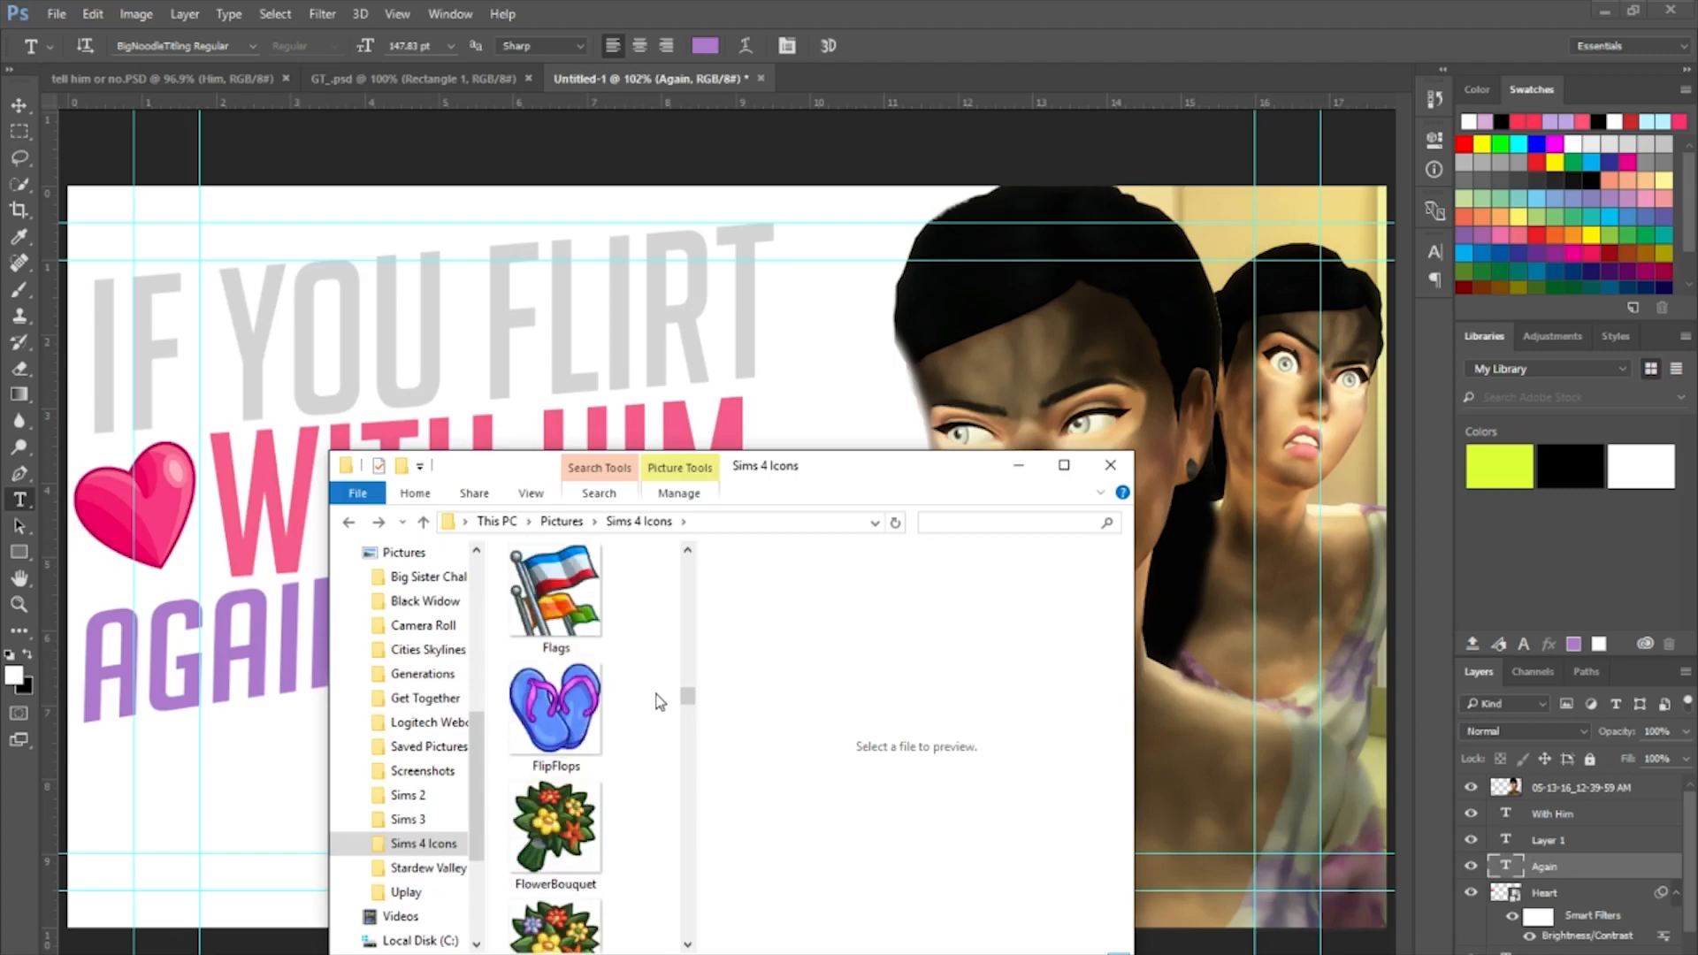
pyautogui.scroll(2, 657, 701)
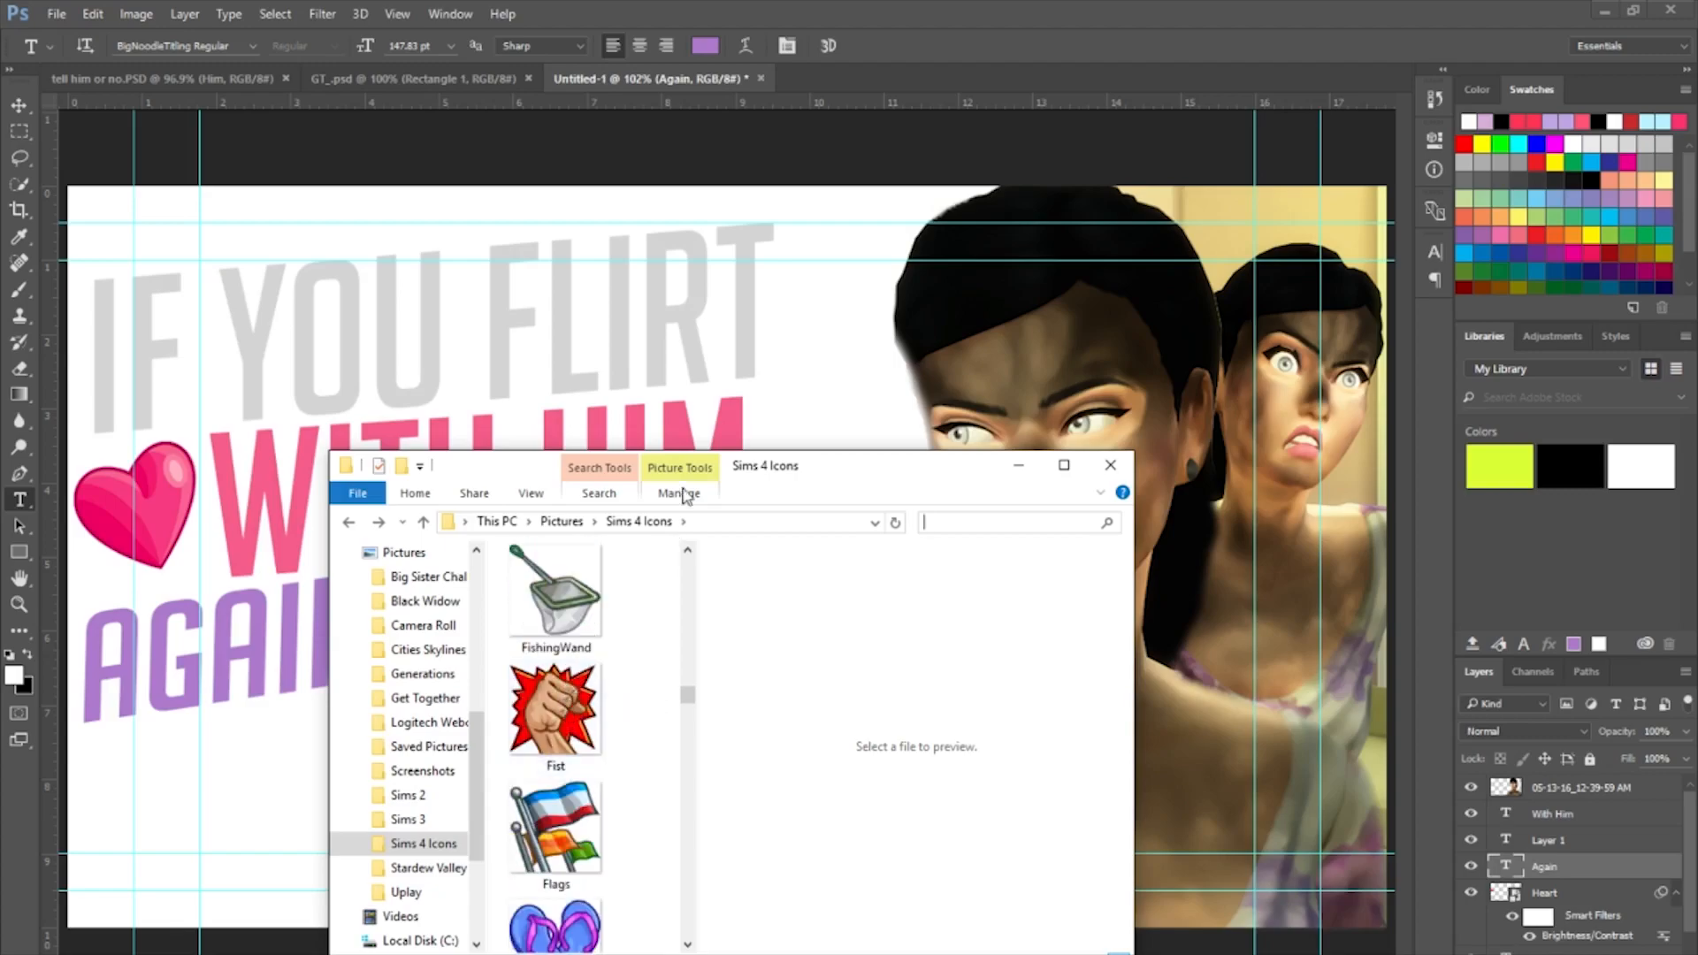
pyautogui.moveTo(774, 484); pyautogui.dragTo(945, 470)
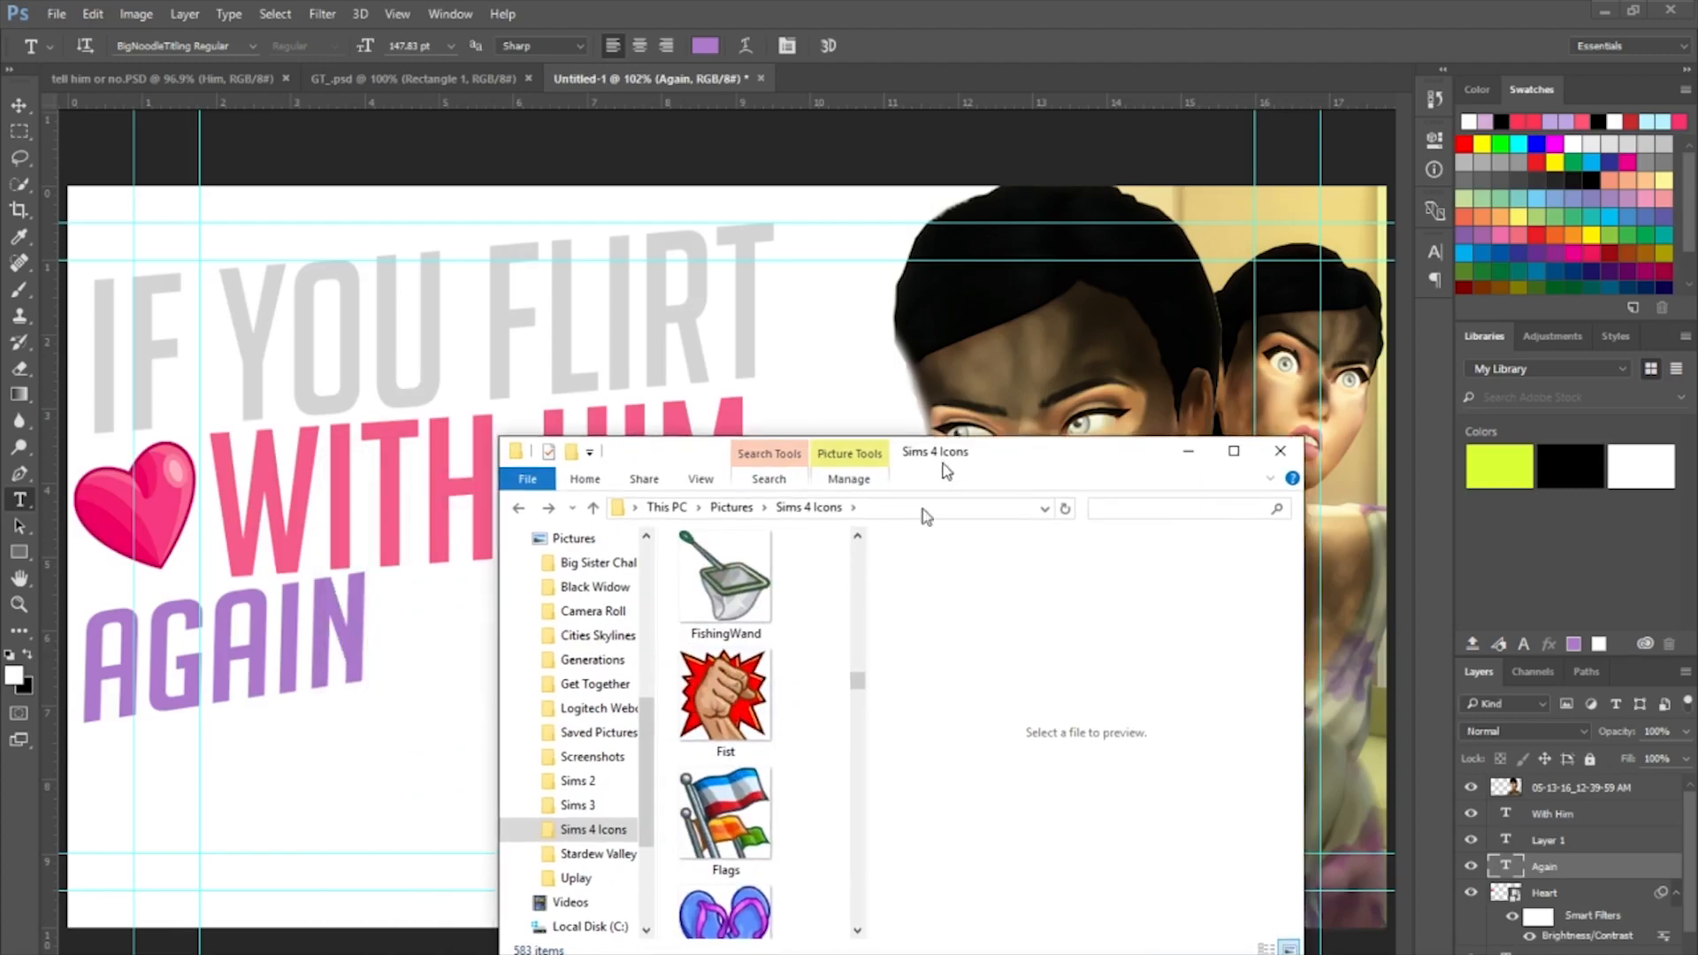
# Place the Fist icon just after the "AGAIN" text, scaled to about 120% and rotated about 2.65°, and commit it.
pyautogui.click(736, 689)
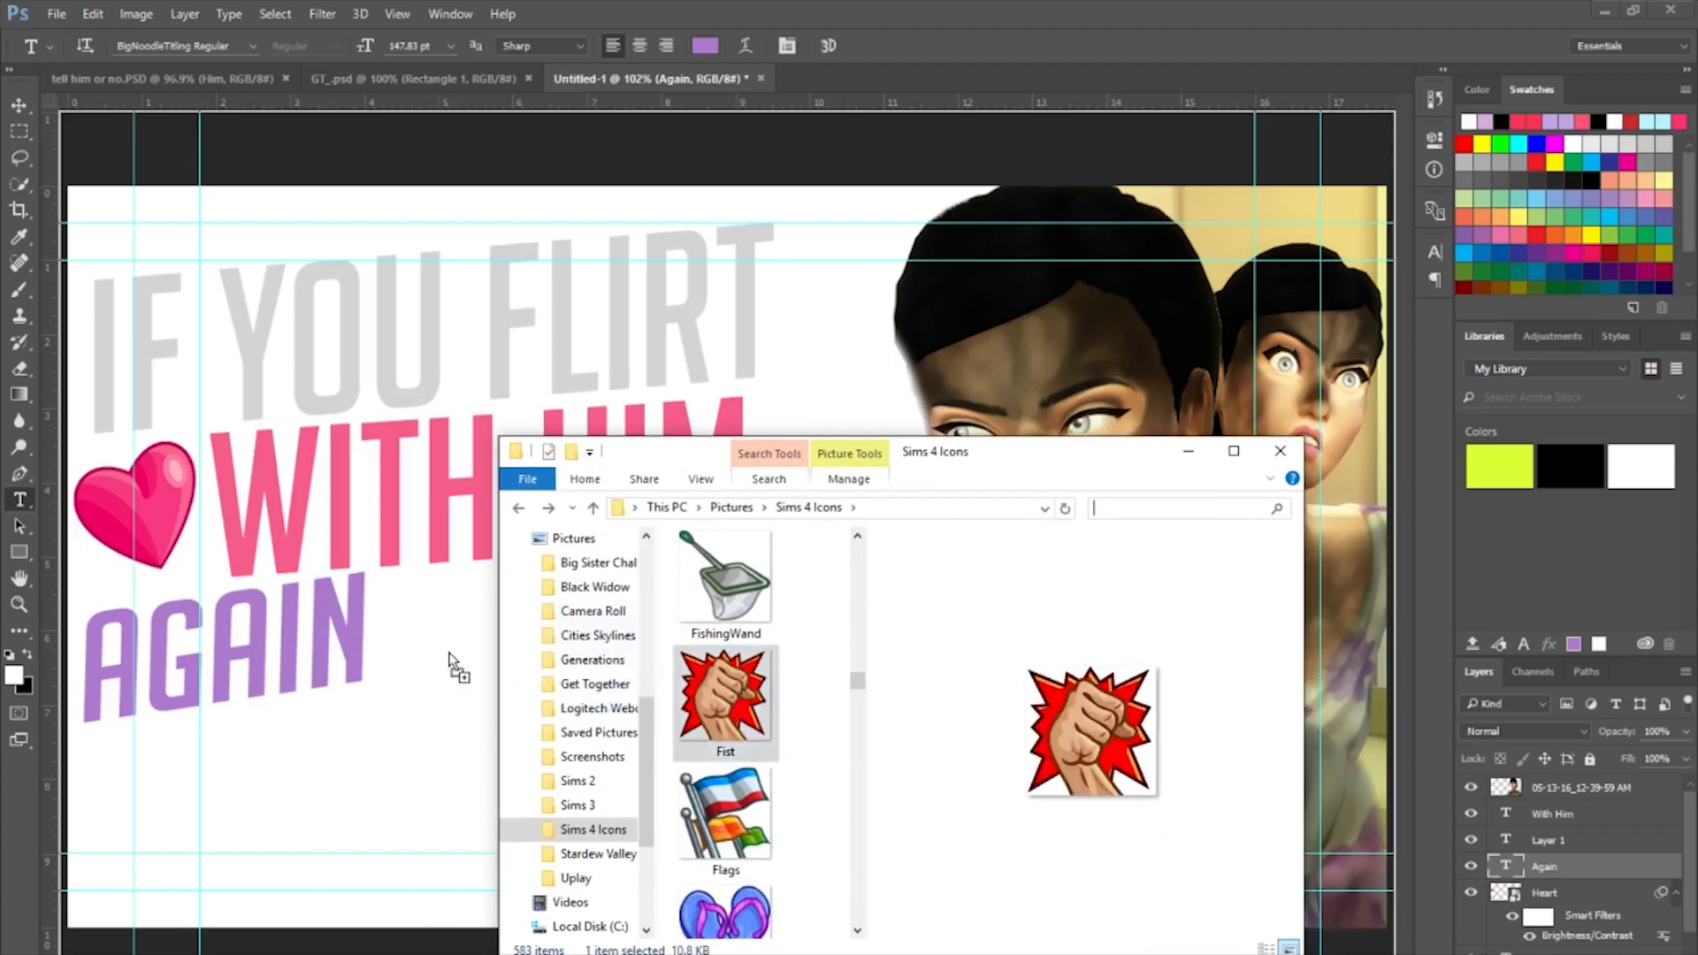
pyautogui.click(457, 650)
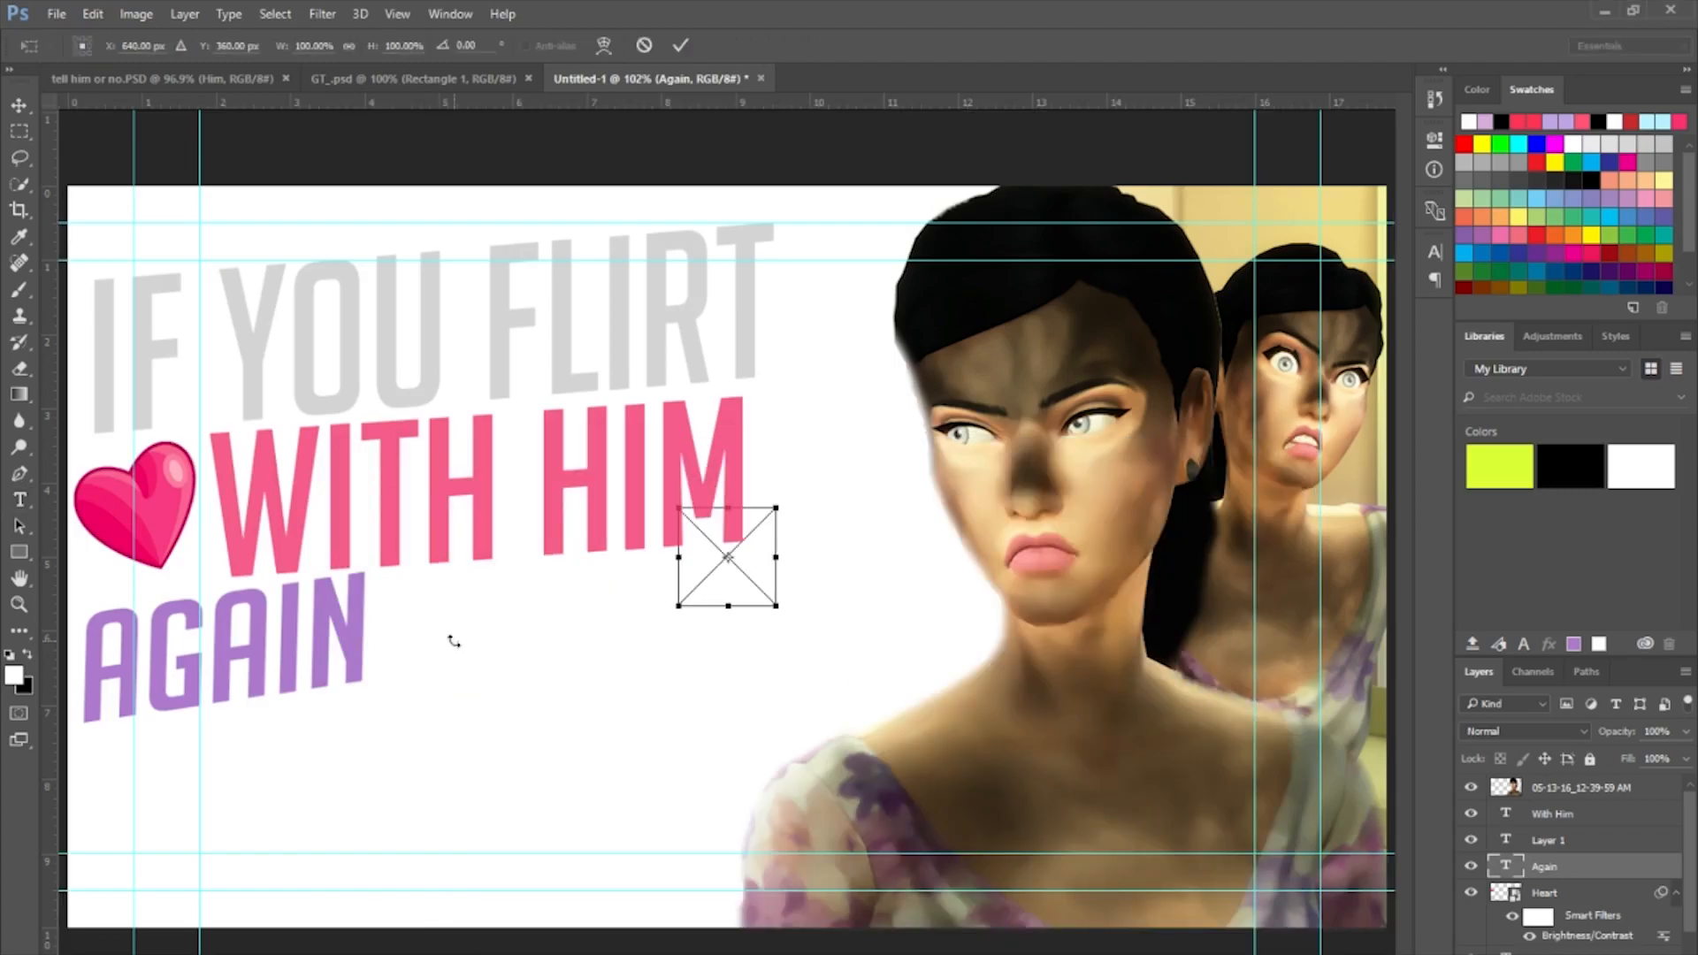
pyautogui.moveTo(766, 587); pyautogui.dragTo(478, 667)
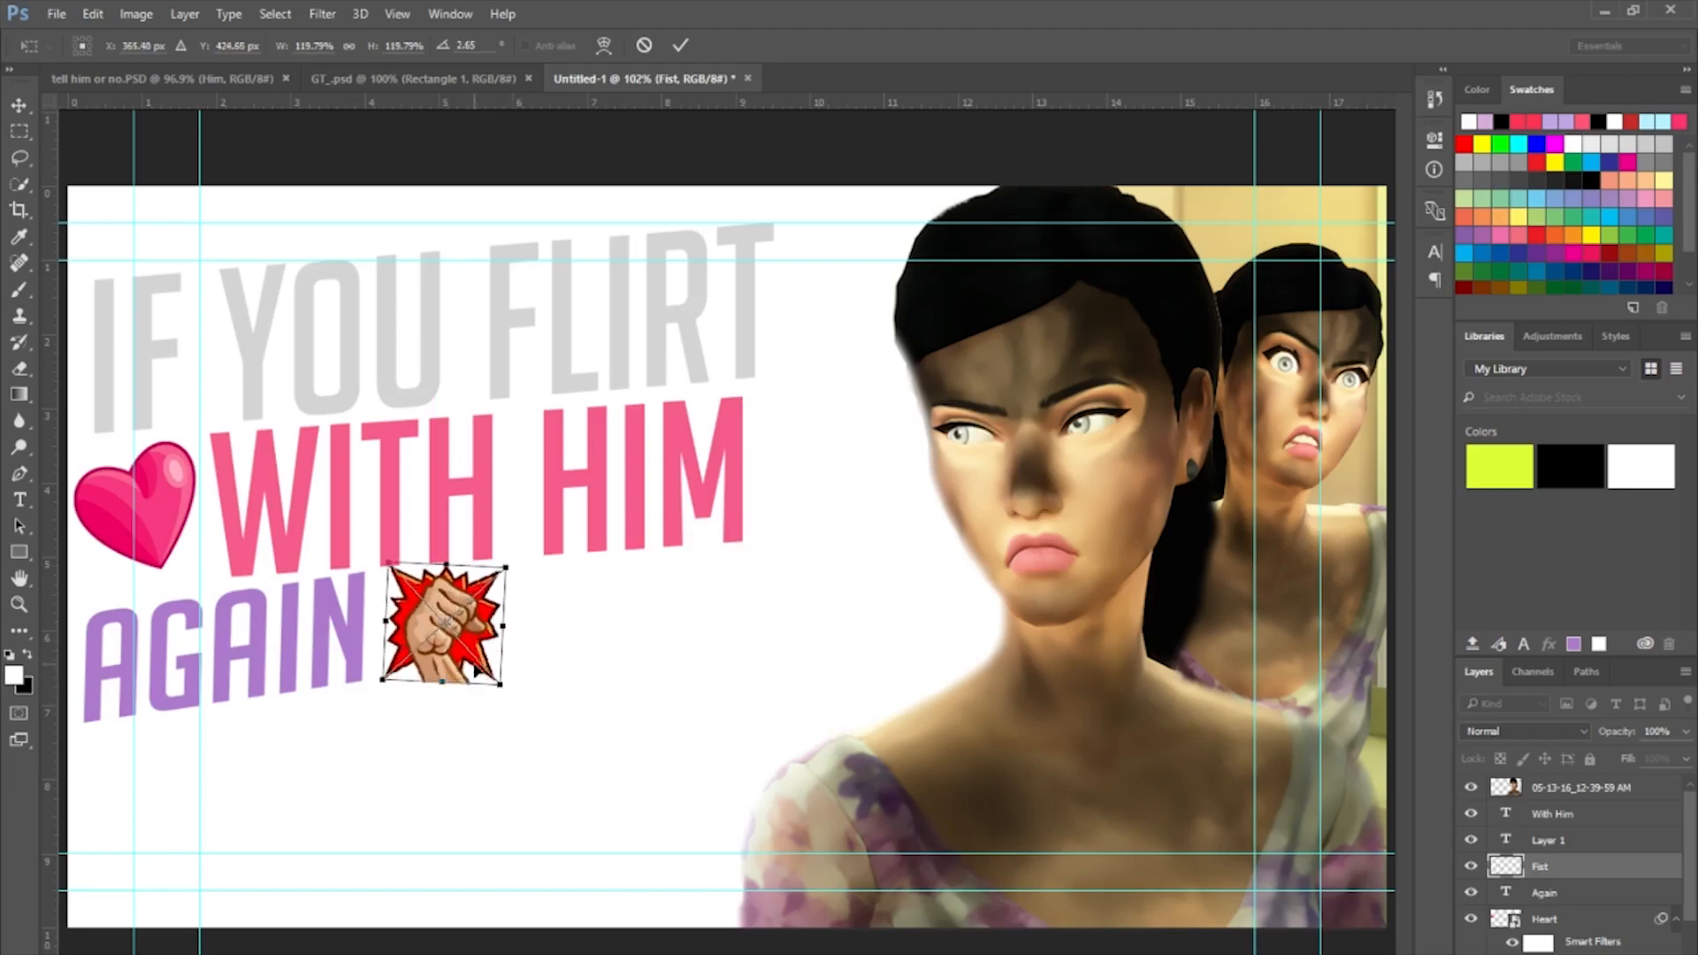
pyautogui.press('t')
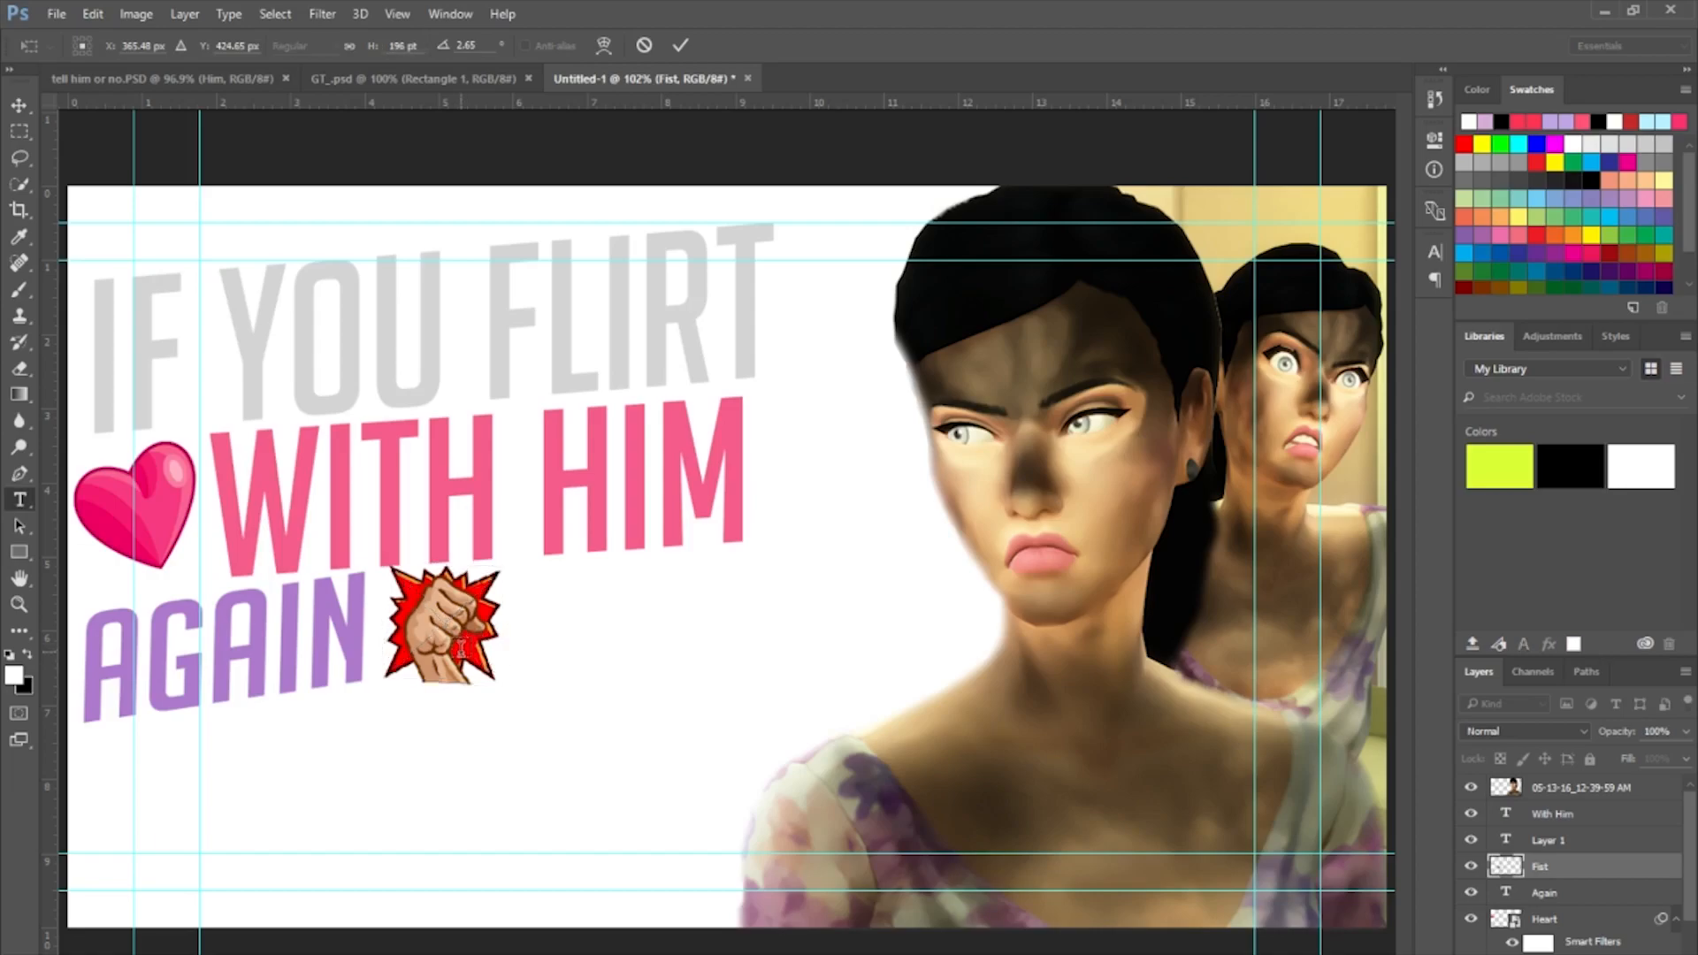
pyautogui.press('Return')
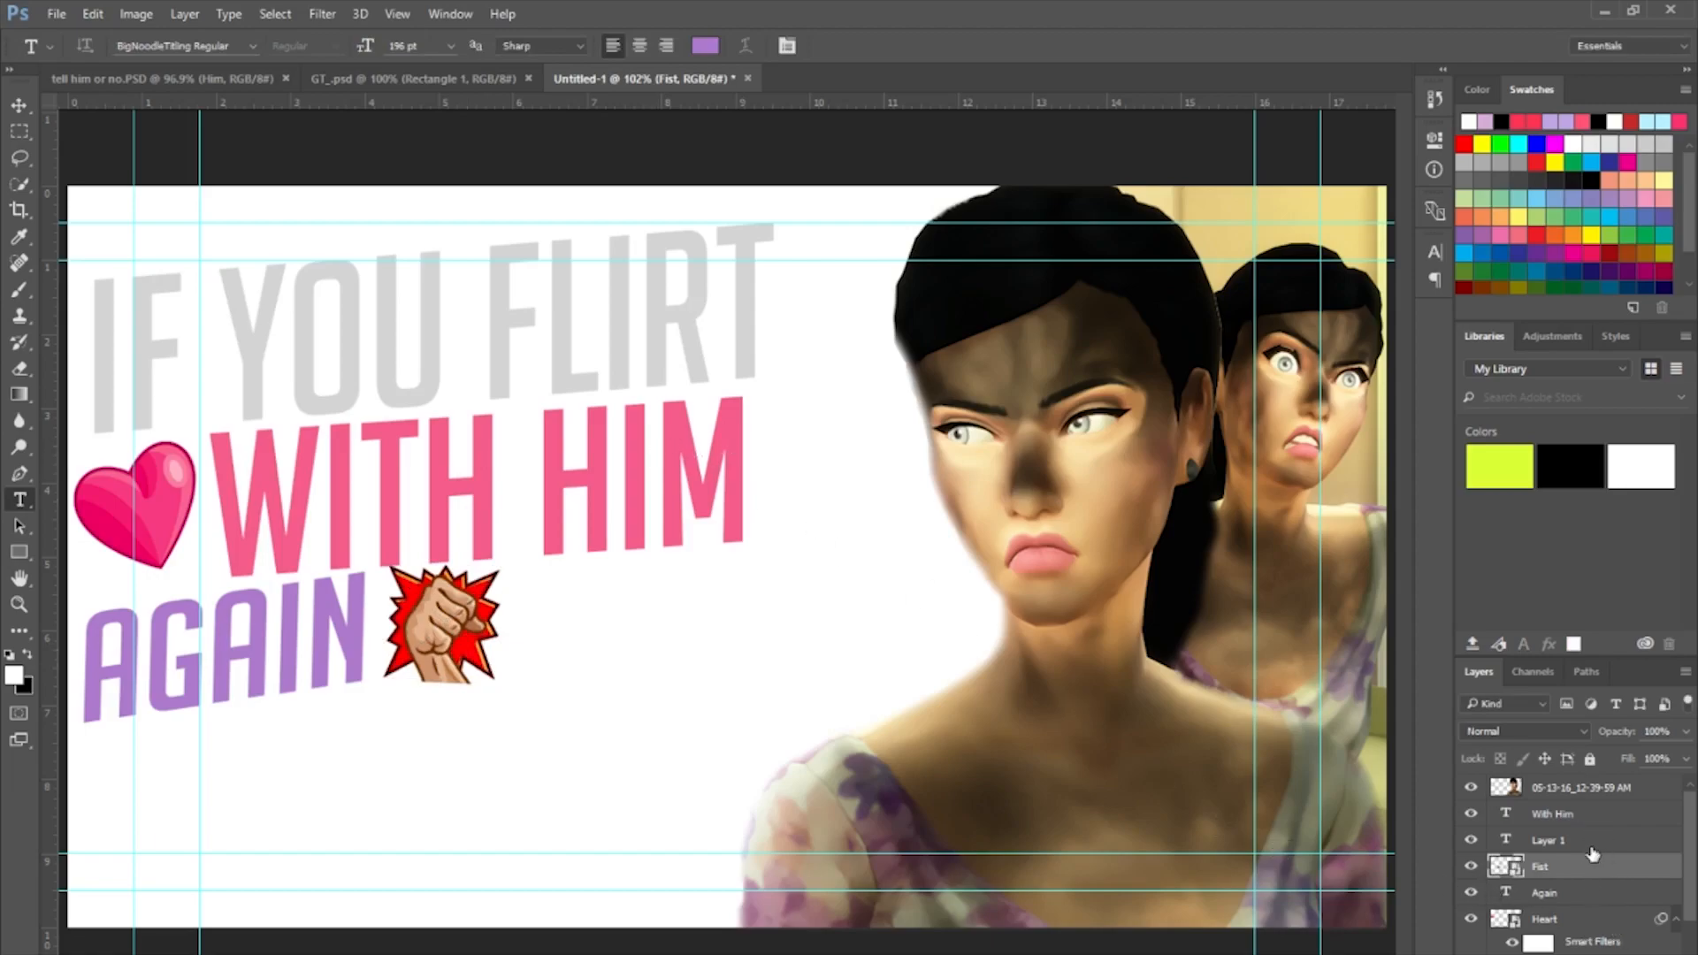
# Select all the title text, heart and fist layers together and shift them a little to the right.
pyautogui.click(1584, 815)
pyautogui.scroll(-1, 1577, 928)
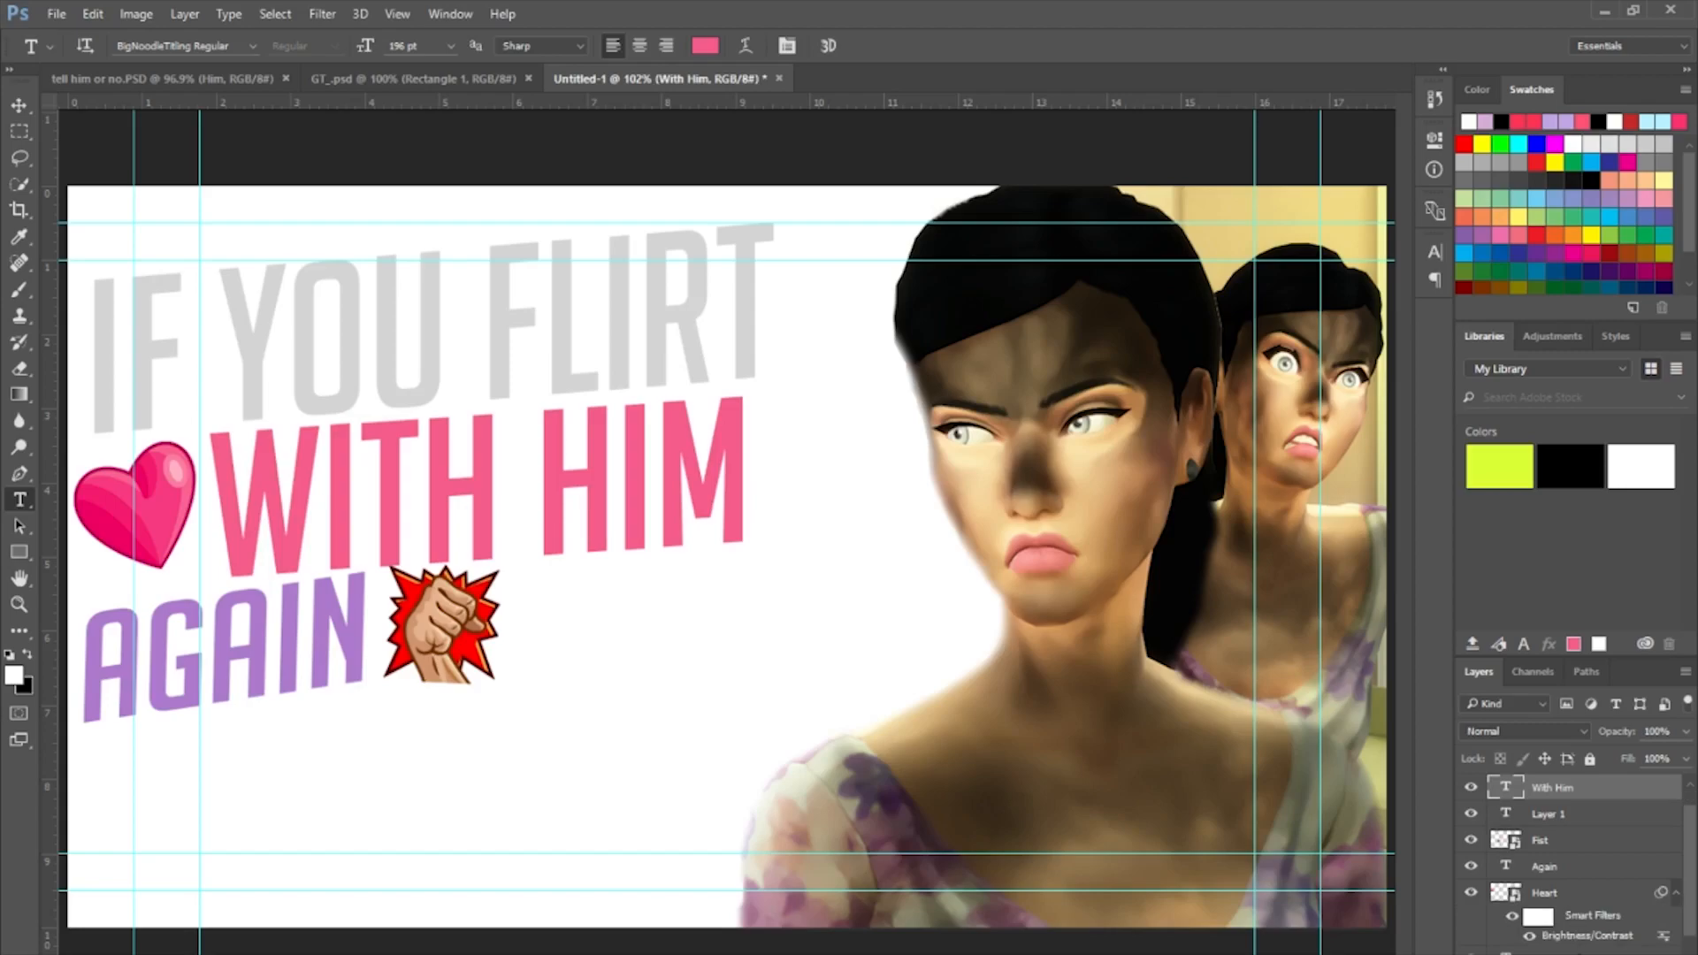
pyautogui.hotkey('ctrl', 'alt', 'a')
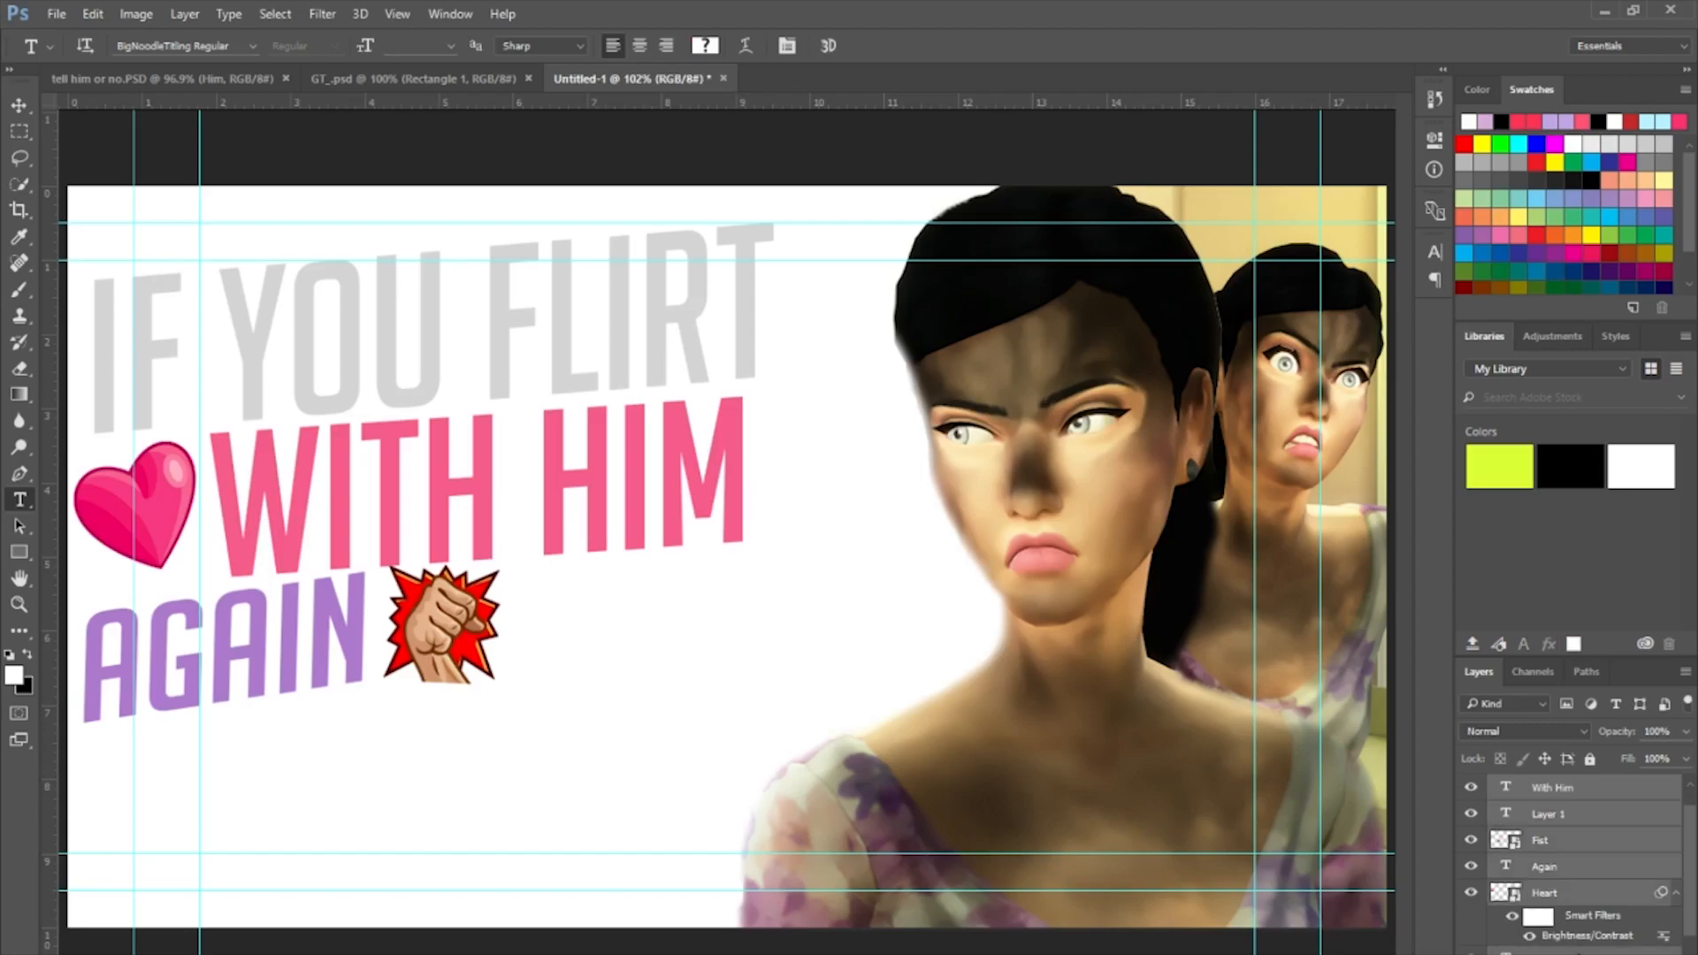
pyautogui.moveTo(332, 456); pyautogui.dragTo(401, 449)
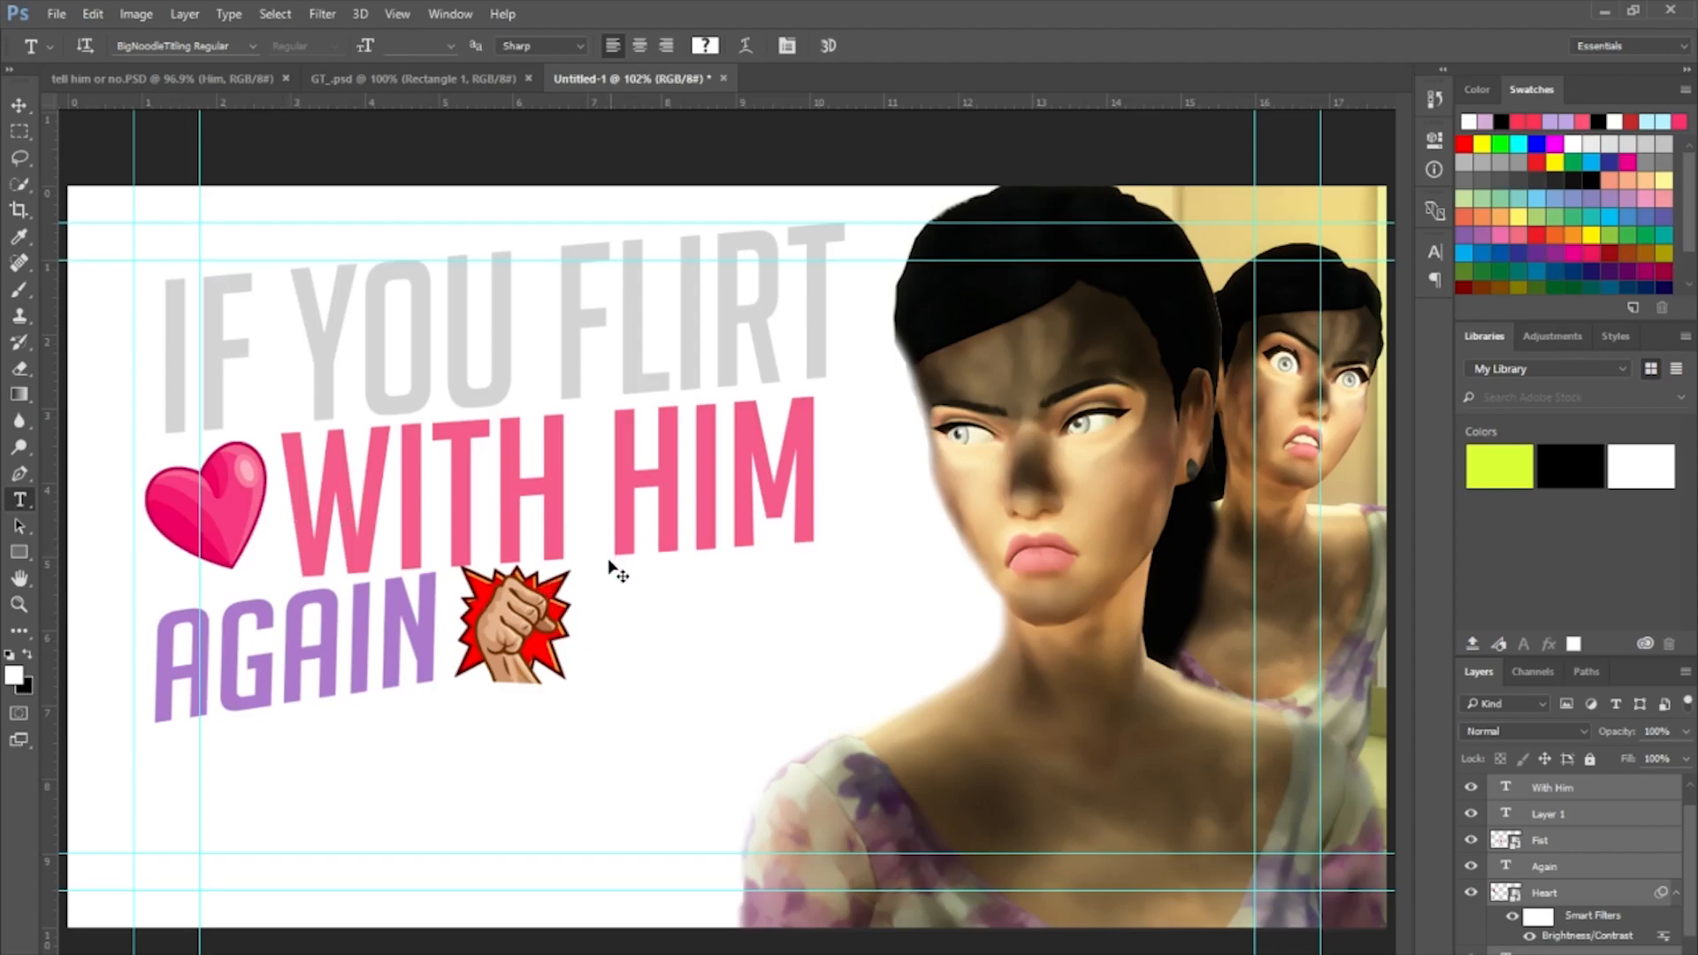
# Scale the selected title text and icons up slightly to fill more of the white area beside the woman, and commit the transform.
pyautogui.hotkey('ctrl', 't')
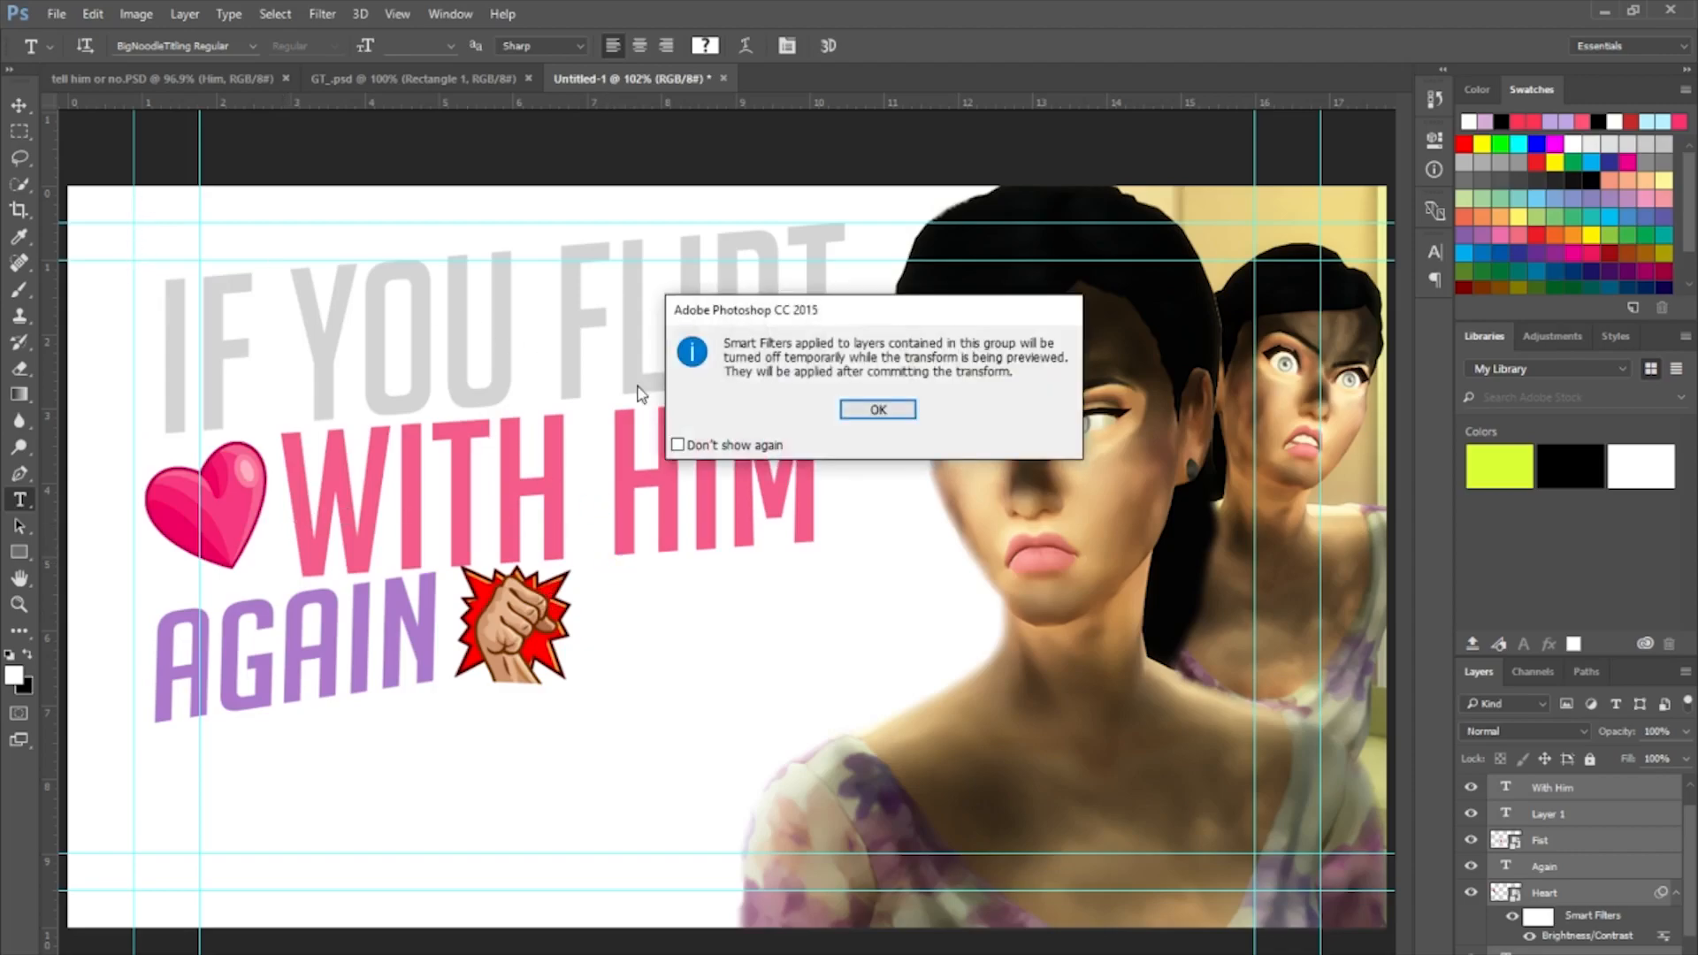
pyautogui.click(862, 408)
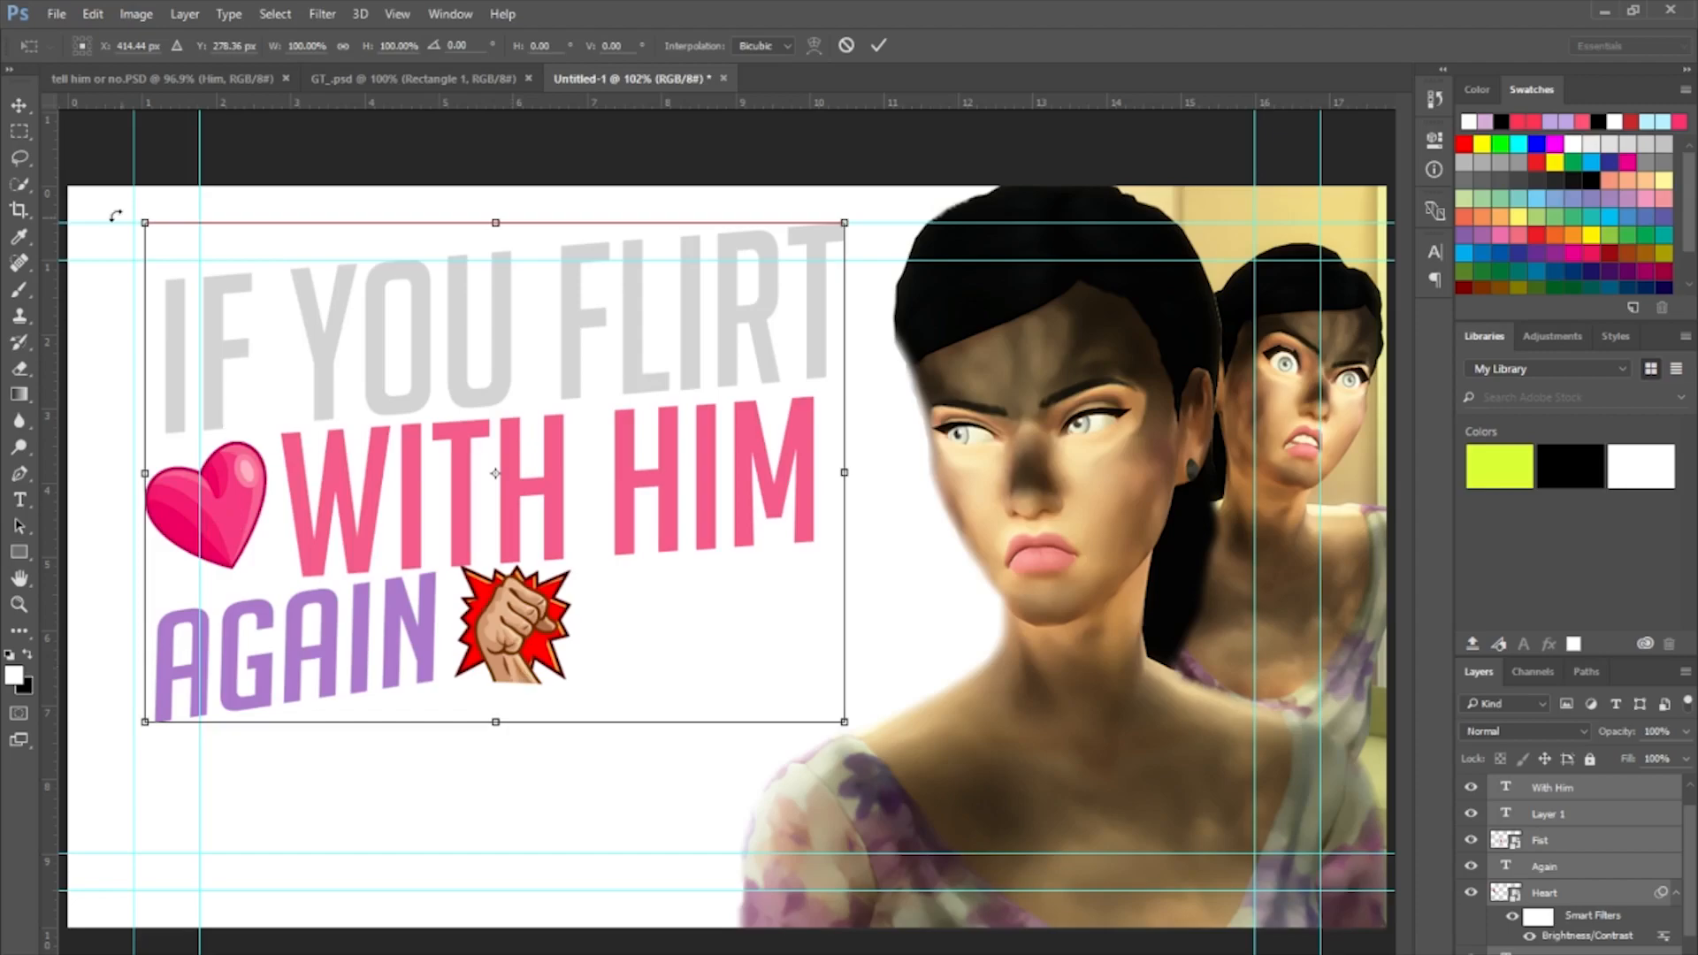
pyautogui.moveTo(145, 226); pyautogui.dragTo(98, 202)
pyautogui.moveTo(91, 196); pyautogui.dragTo(83, 177)
pyautogui.moveTo(827, 714); pyautogui.dragTo(874, 743)
pyautogui.moveTo(712, 640); pyautogui.dragTo(712, 659)
pyautogui.press('t')
pyautogui.press('Return')
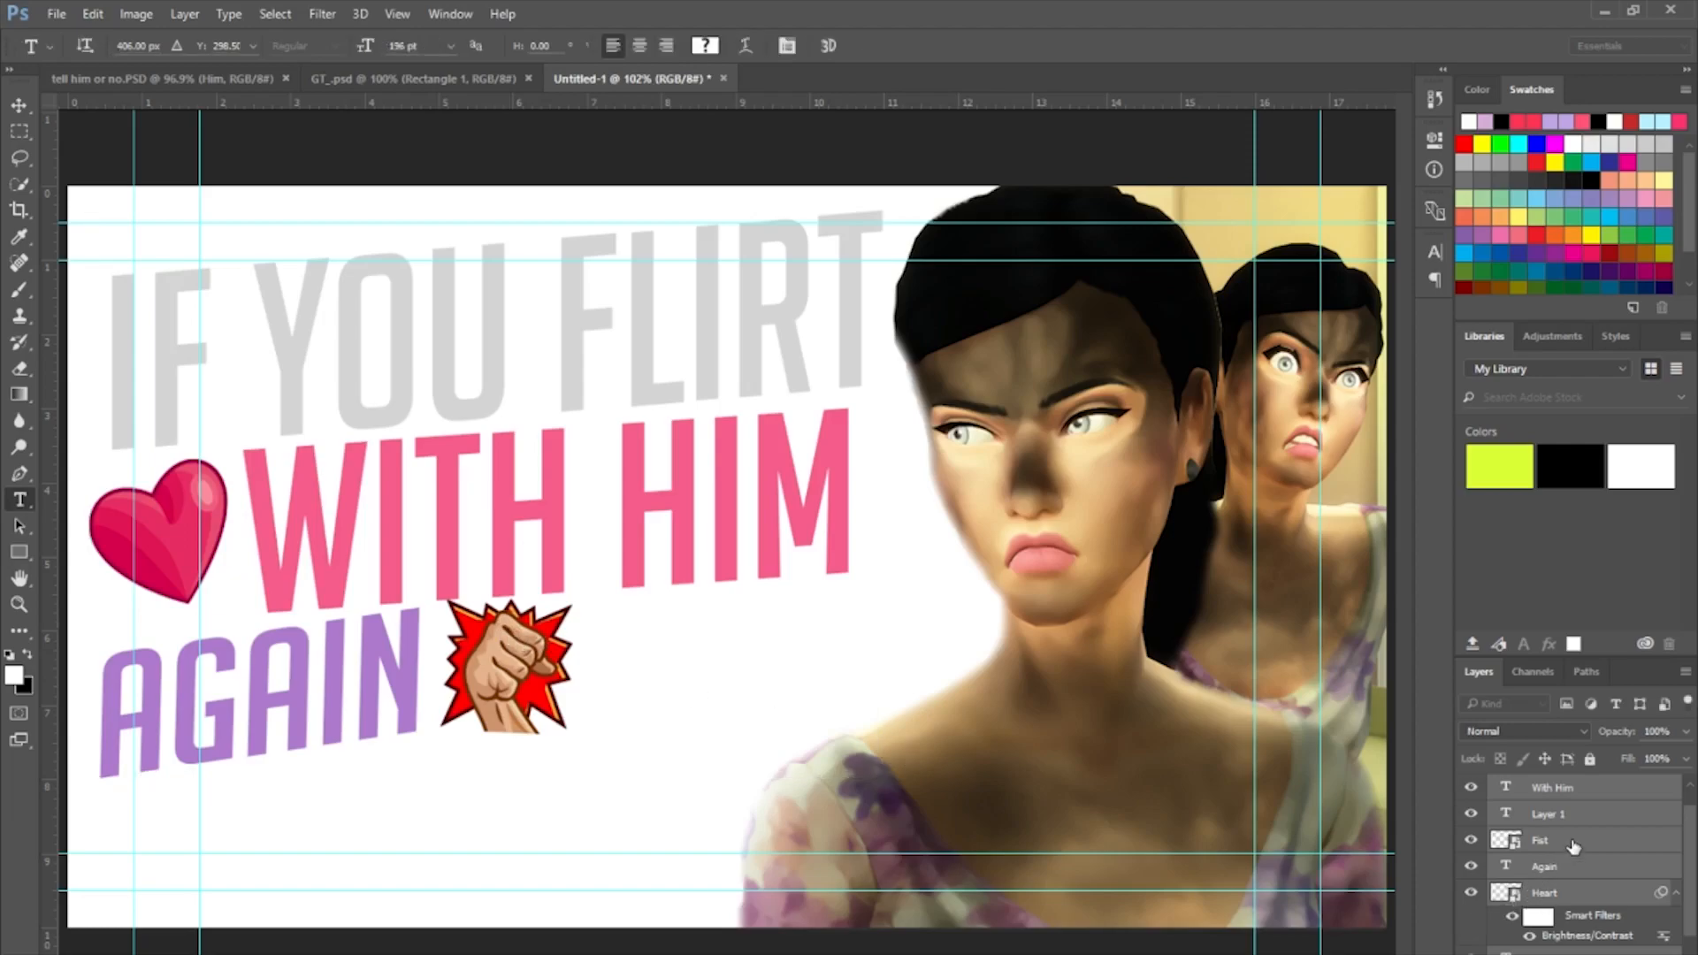
# Delete the Fist layer and add a space and an exclamation mark to the end of the "AGAIN" text.
pyautogui.moveTo(1573, 848); pyautogui.dragTo(1539, 871)
pyautogui.click(1566, 851)
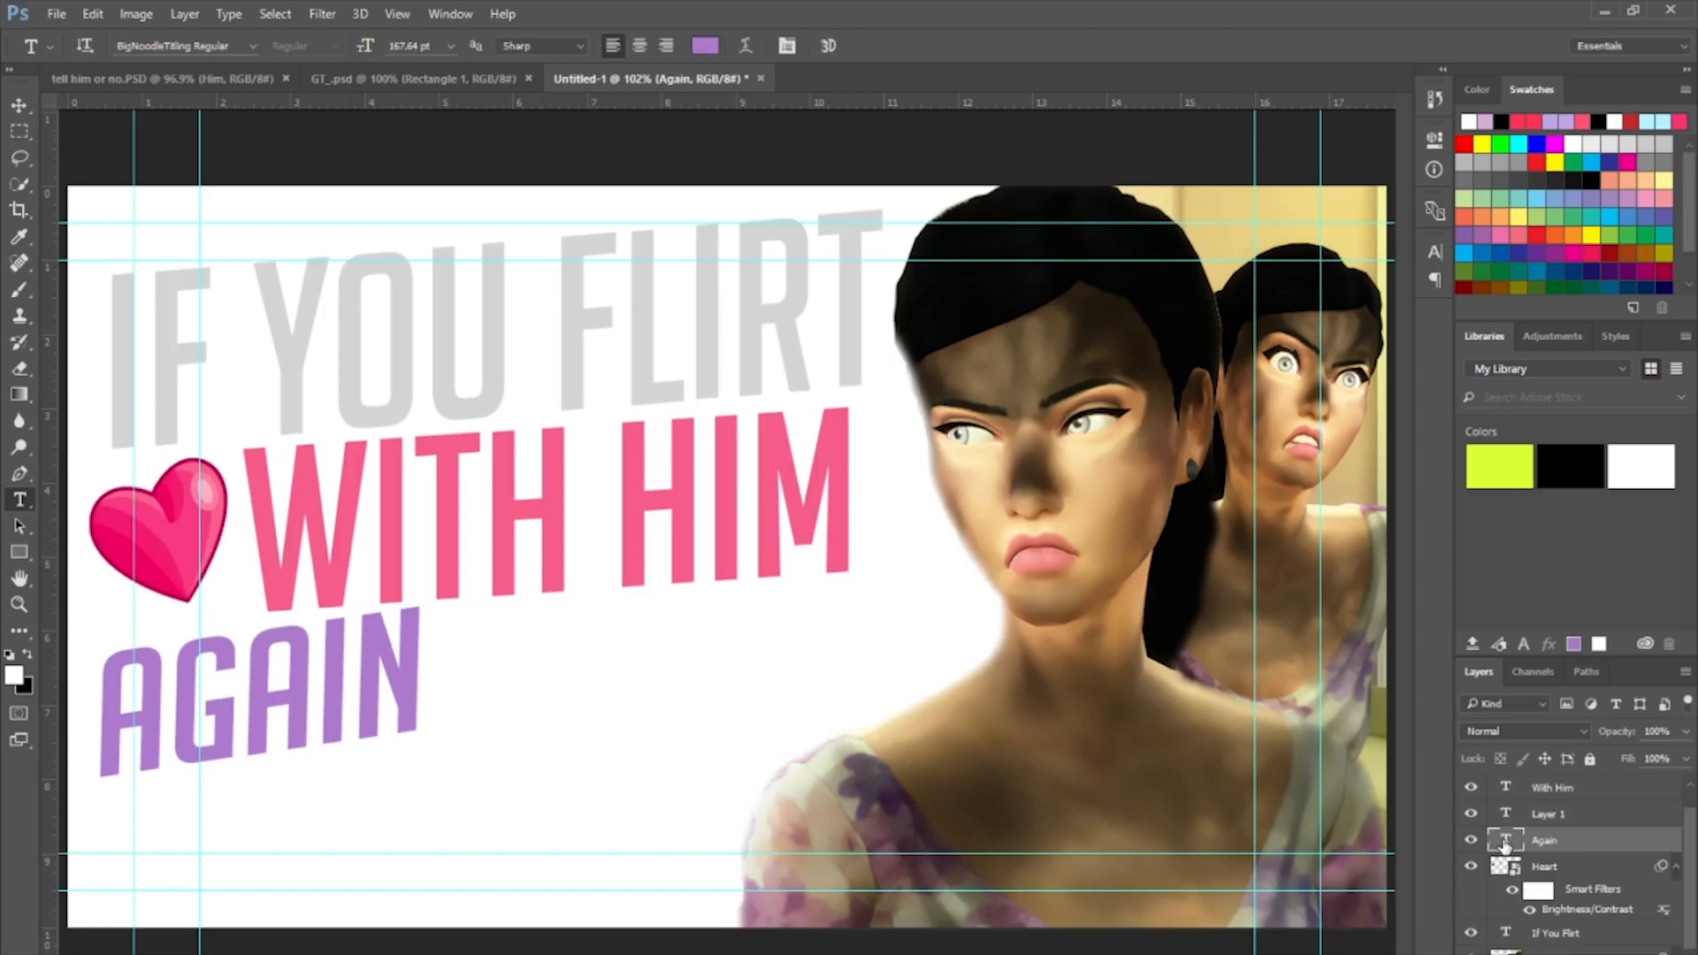
pyautogui.doubleClick(1505, 839)
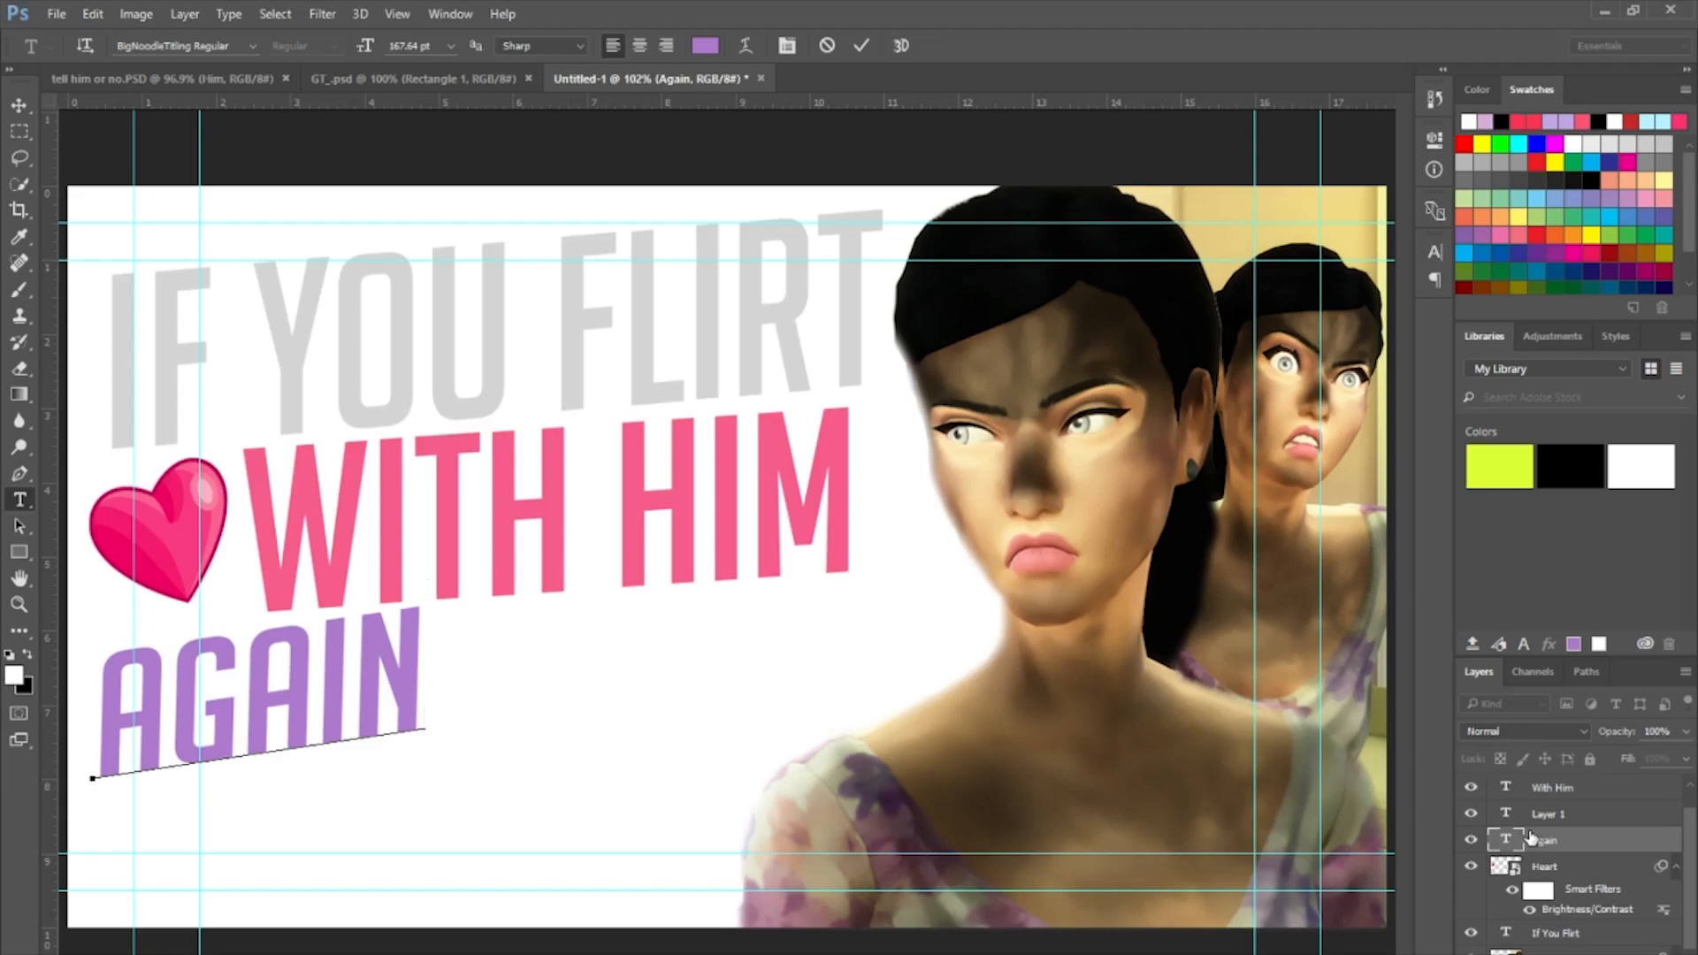
pyautogui.write('!')
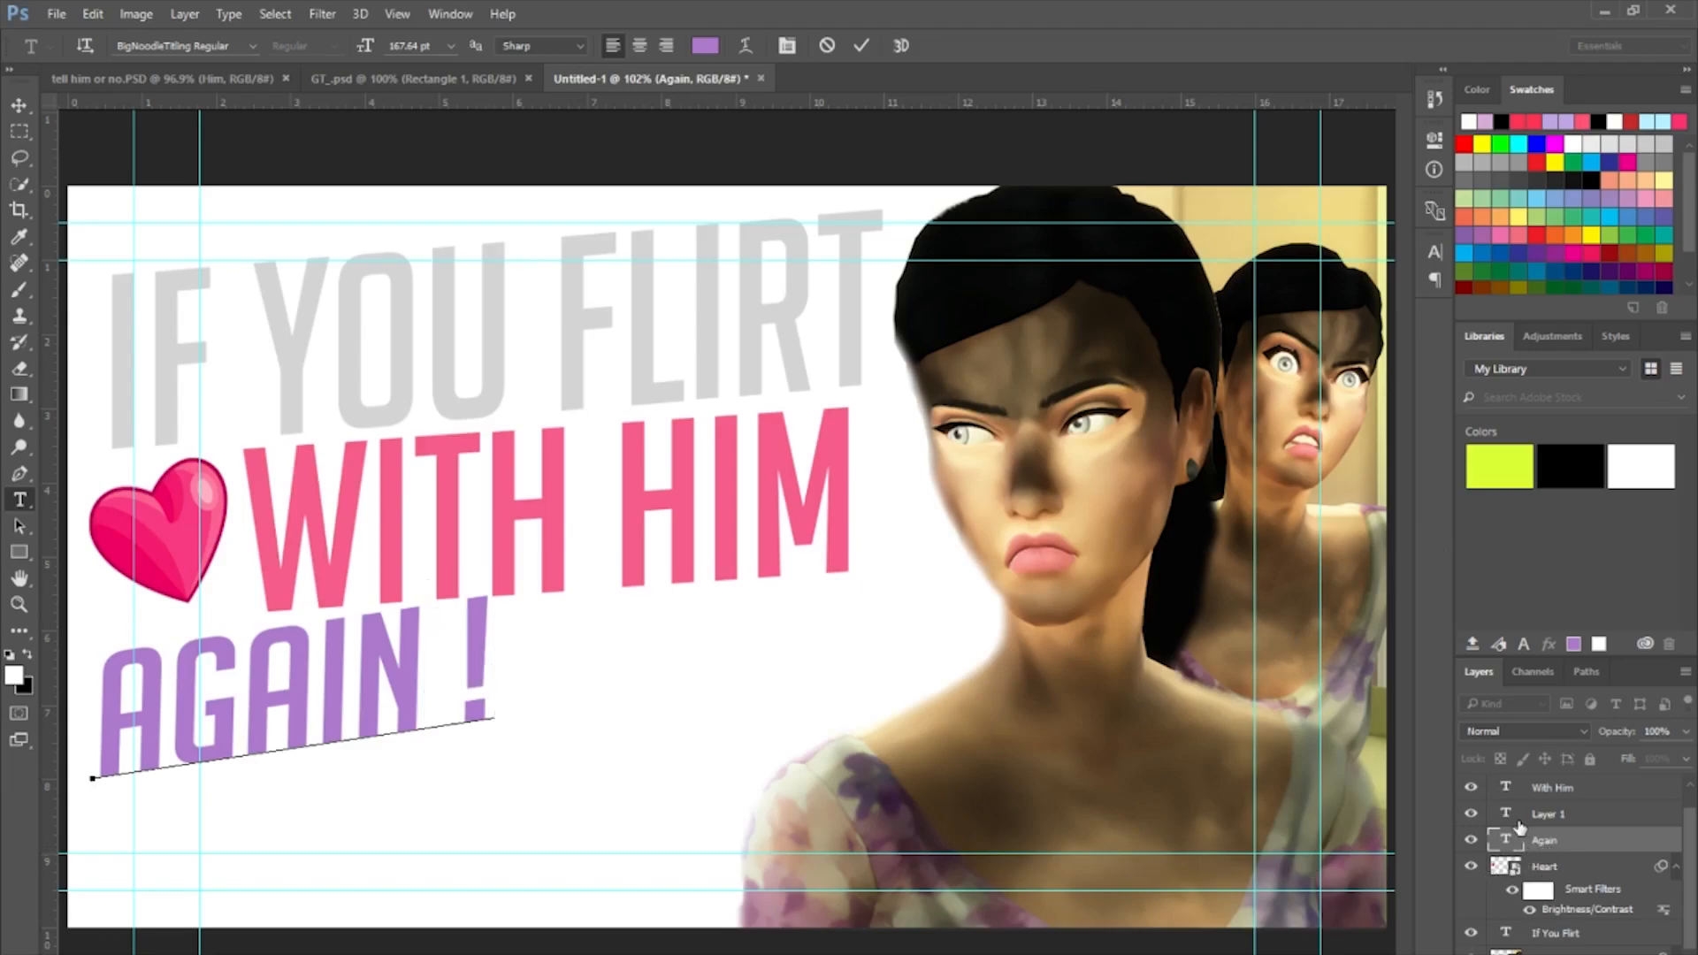
pyautogui.hotkey('ctrl', 'Return')
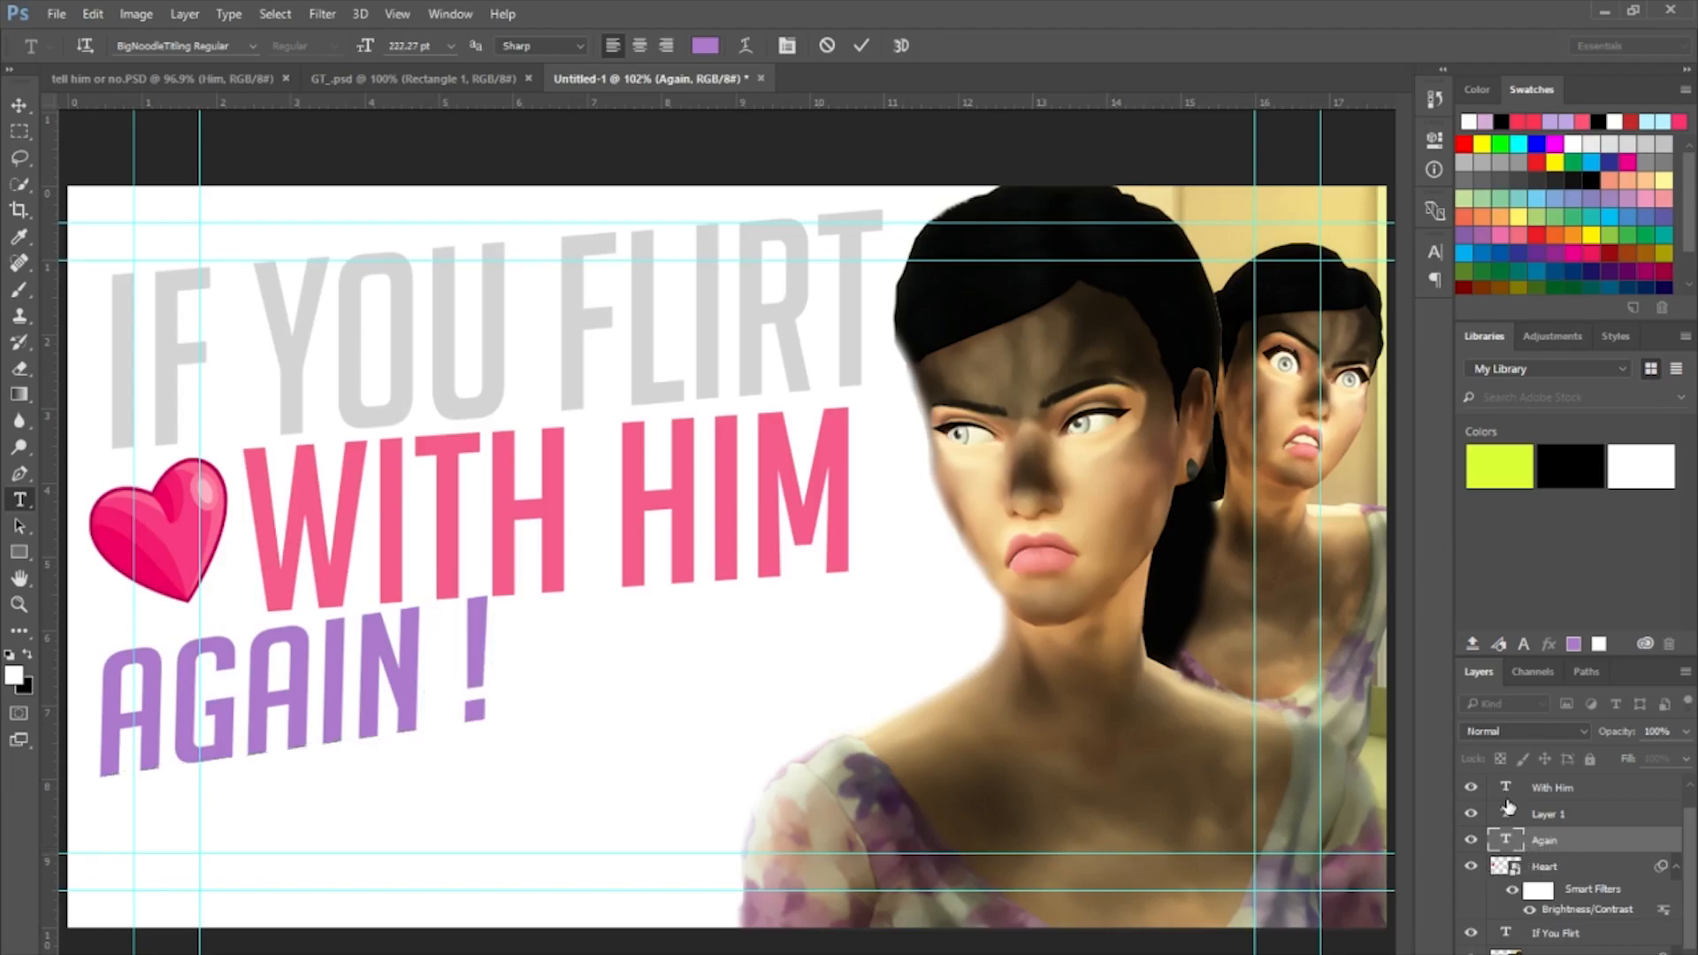
# Add a space and an exclamation mark to the end of the "WITH HIM" text.
pyautogui.click(1506, 789)
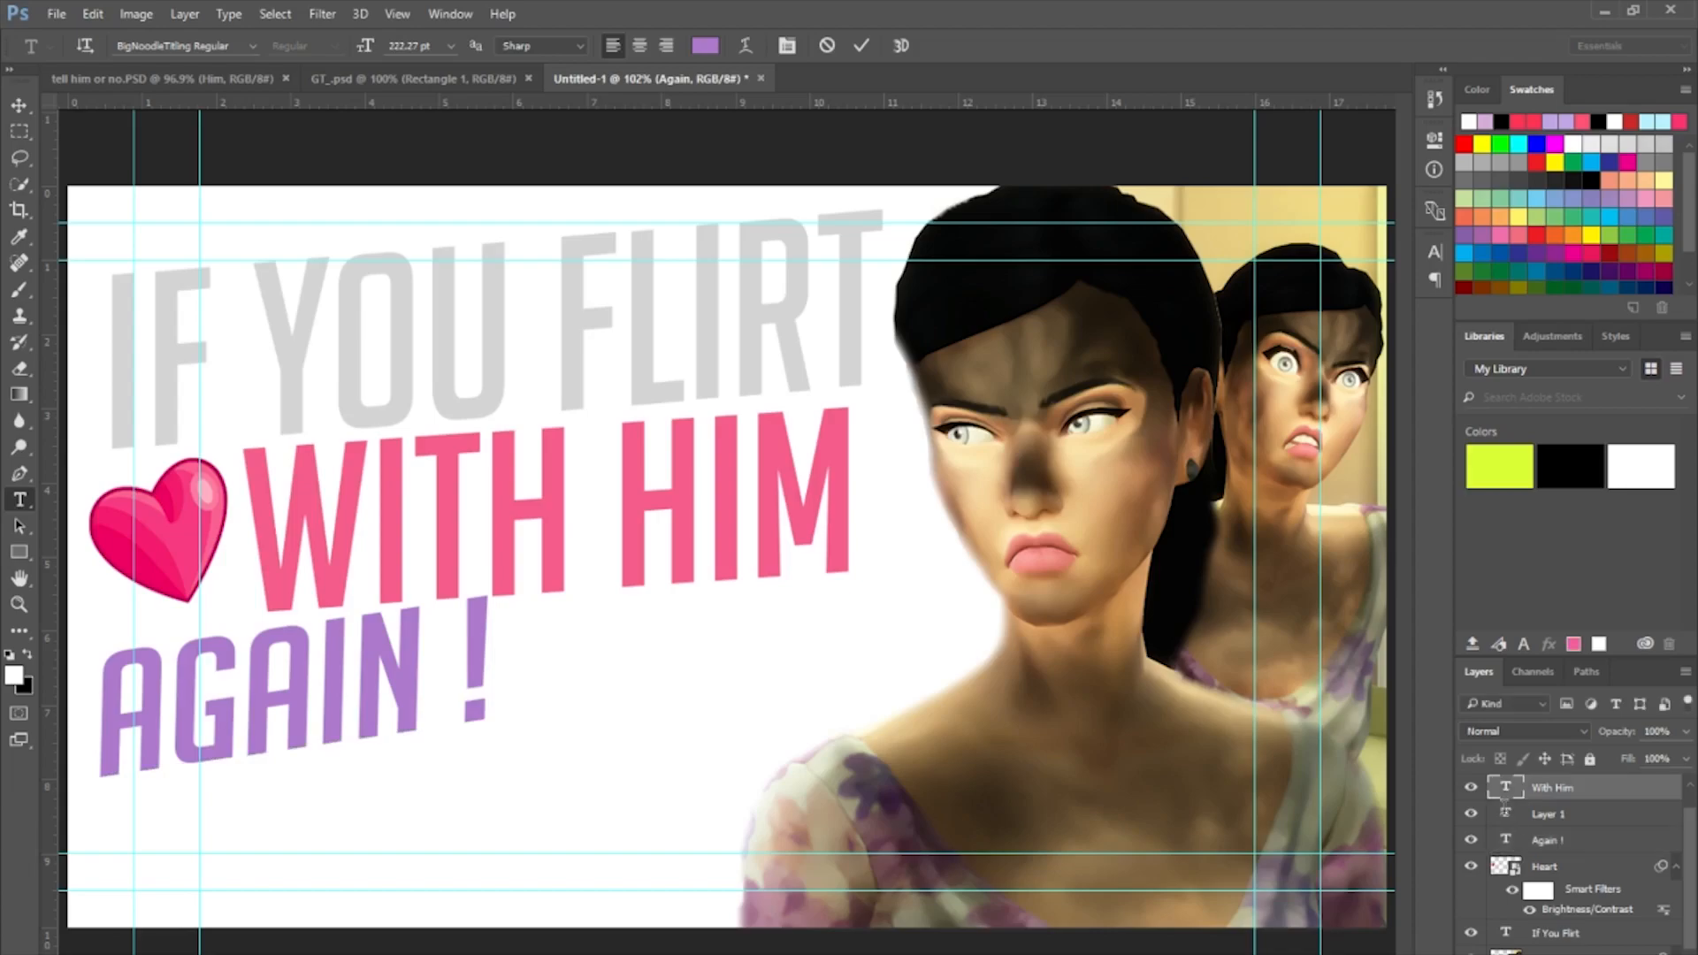
pyautogui.doubleClick(1507, 787)
pyautogui.press('End')
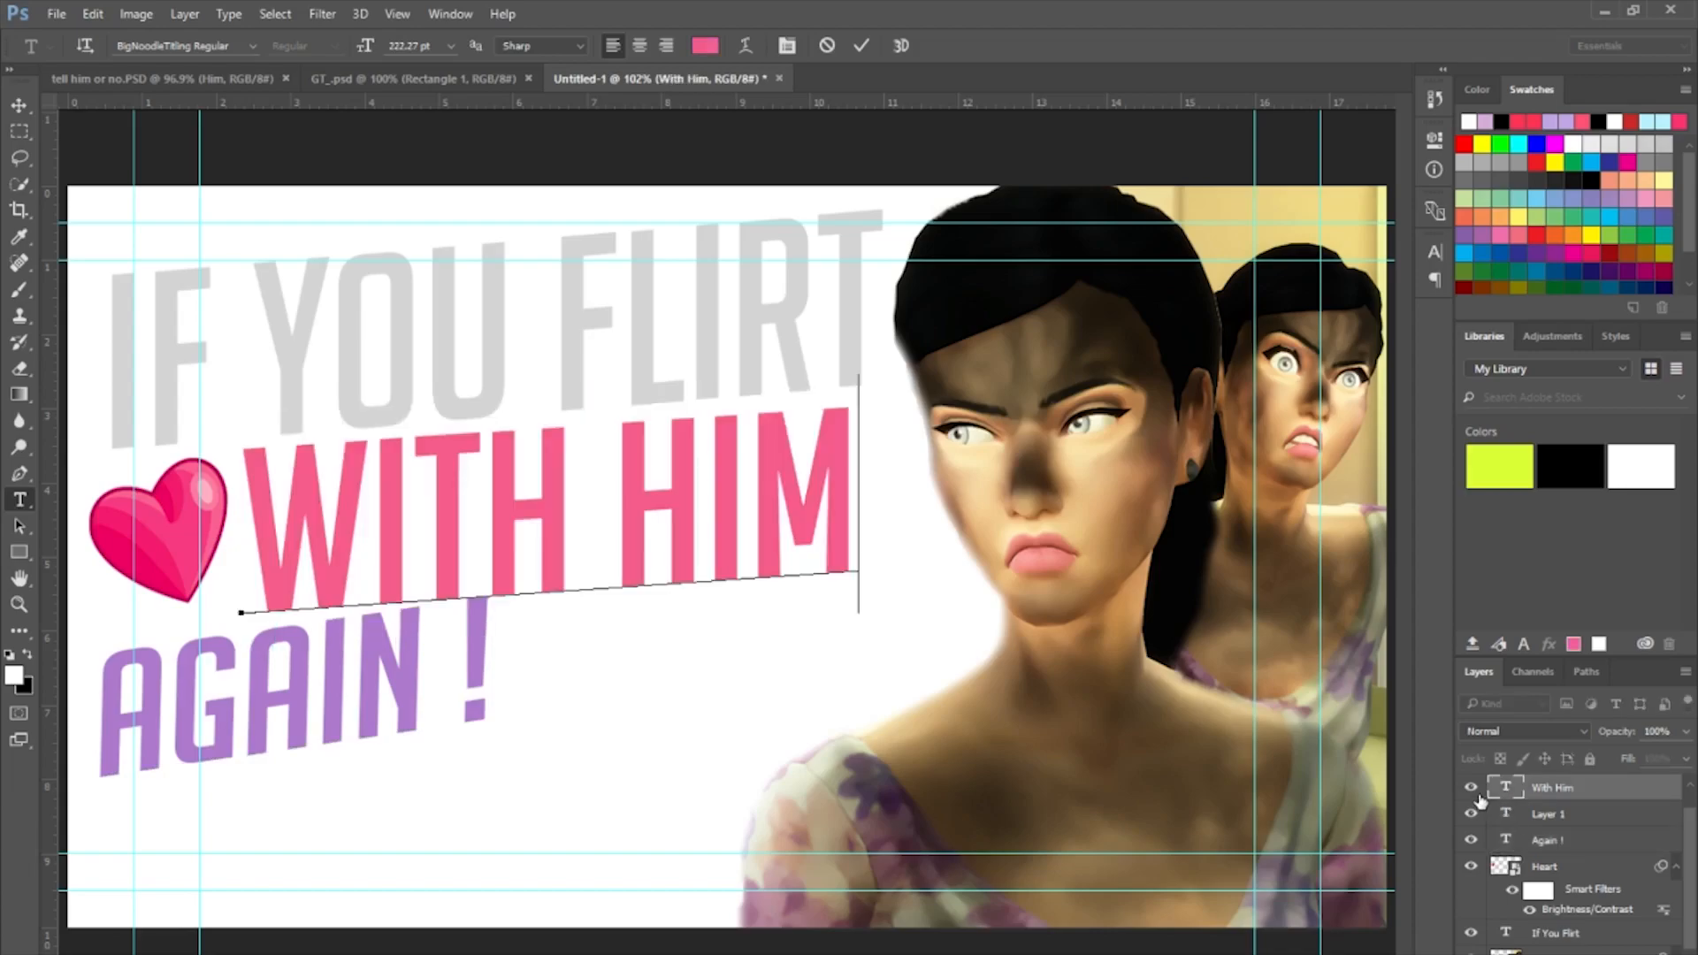
pyautogui.write('!')
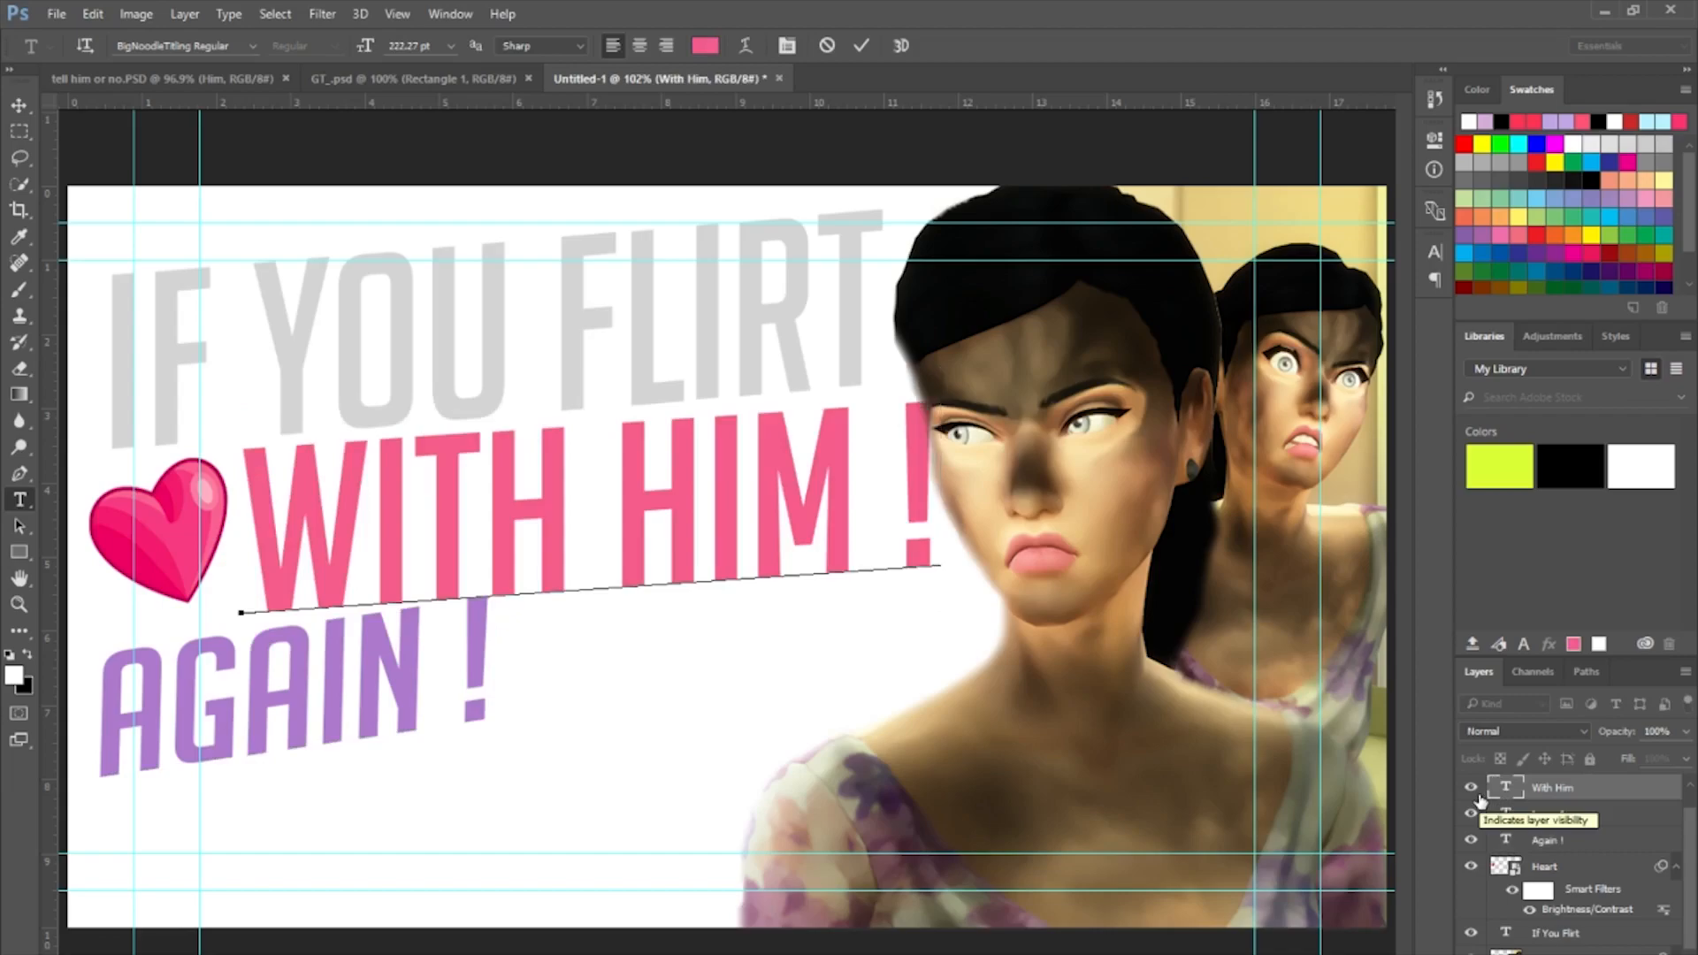
# Tighten the gap before the exclamation mark in "WITH HIM !" until it sits close to the M, and commit the text edit.
pyautogui.click(903, 520)
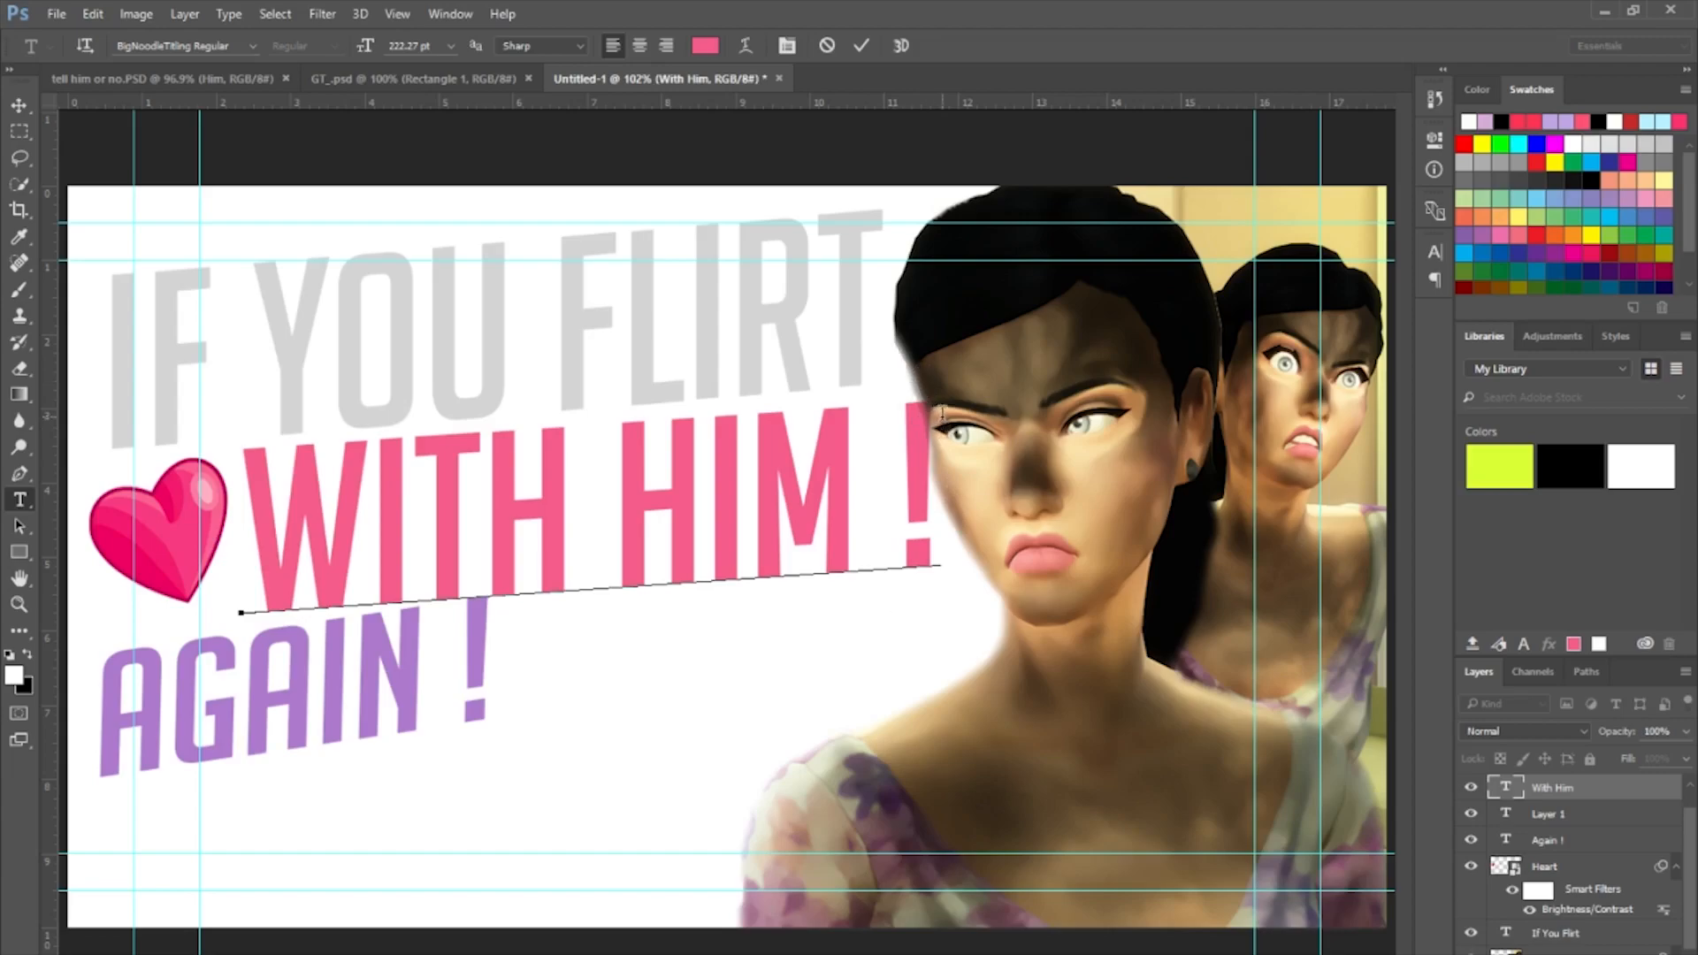
pyautogui.hotkey('alt', 'Left')
pyautogui.hotkey('alt', 'Left')
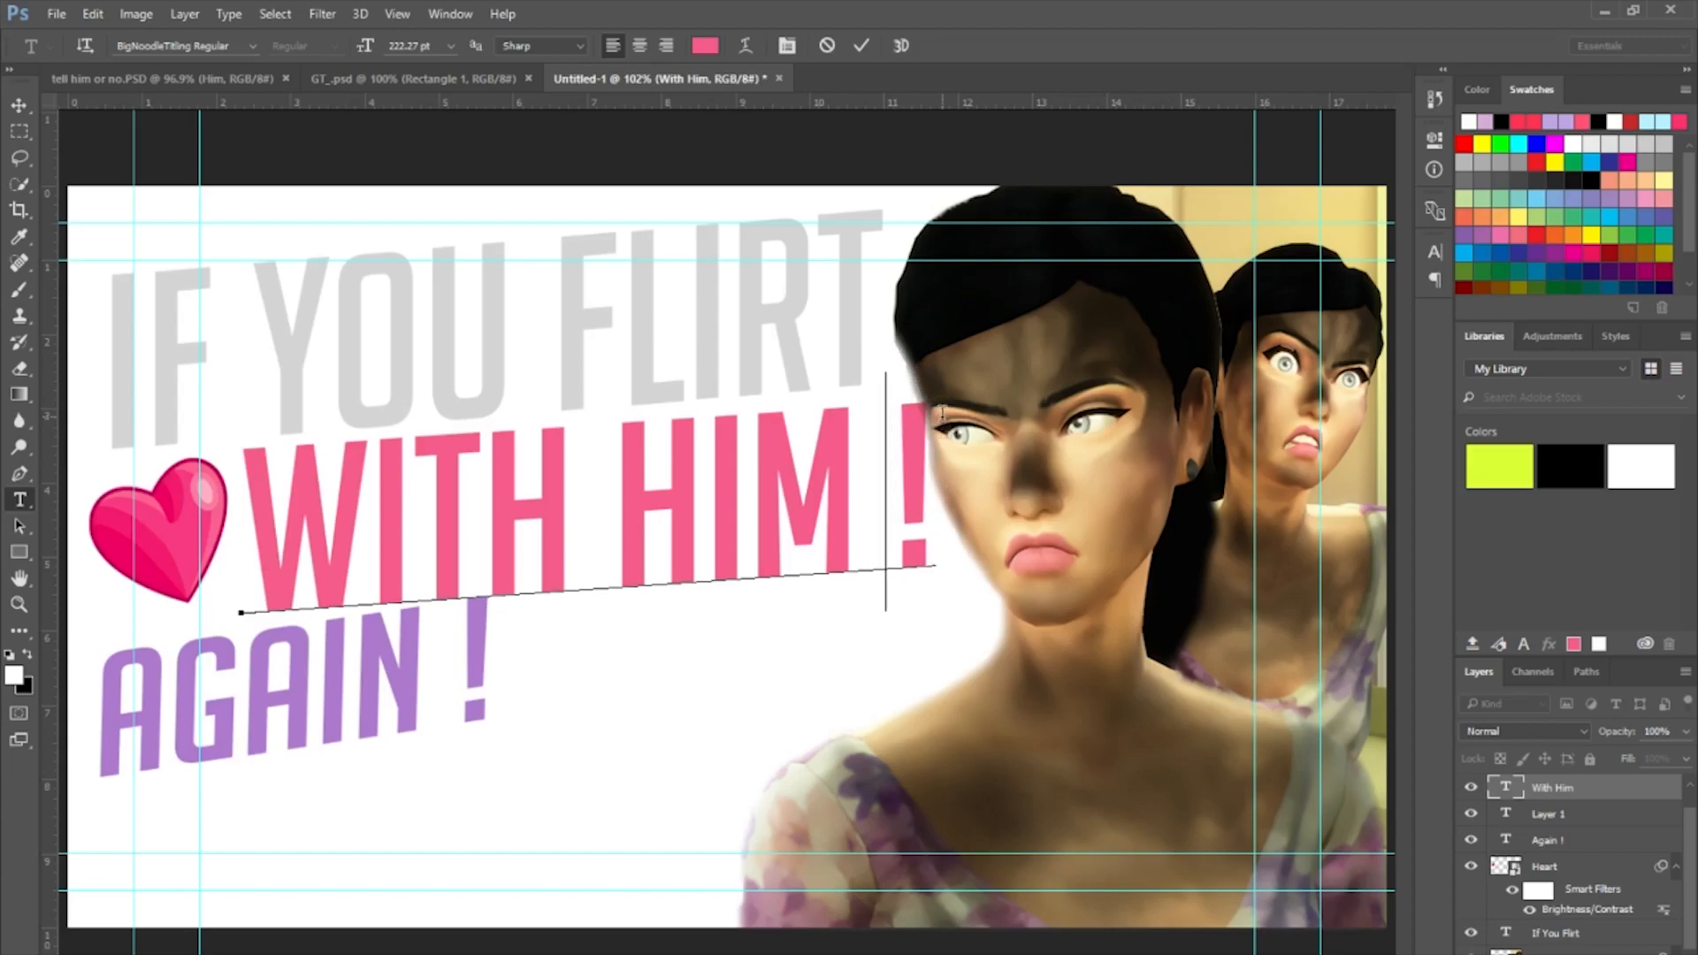
pyautogui.hotkey('alt', 'Left')
pyautogui.hotkey('alt', 'Left')
pyautogui.hotkey('alt', 'Left')
pyautogui.hotkey('alt', 'Left')
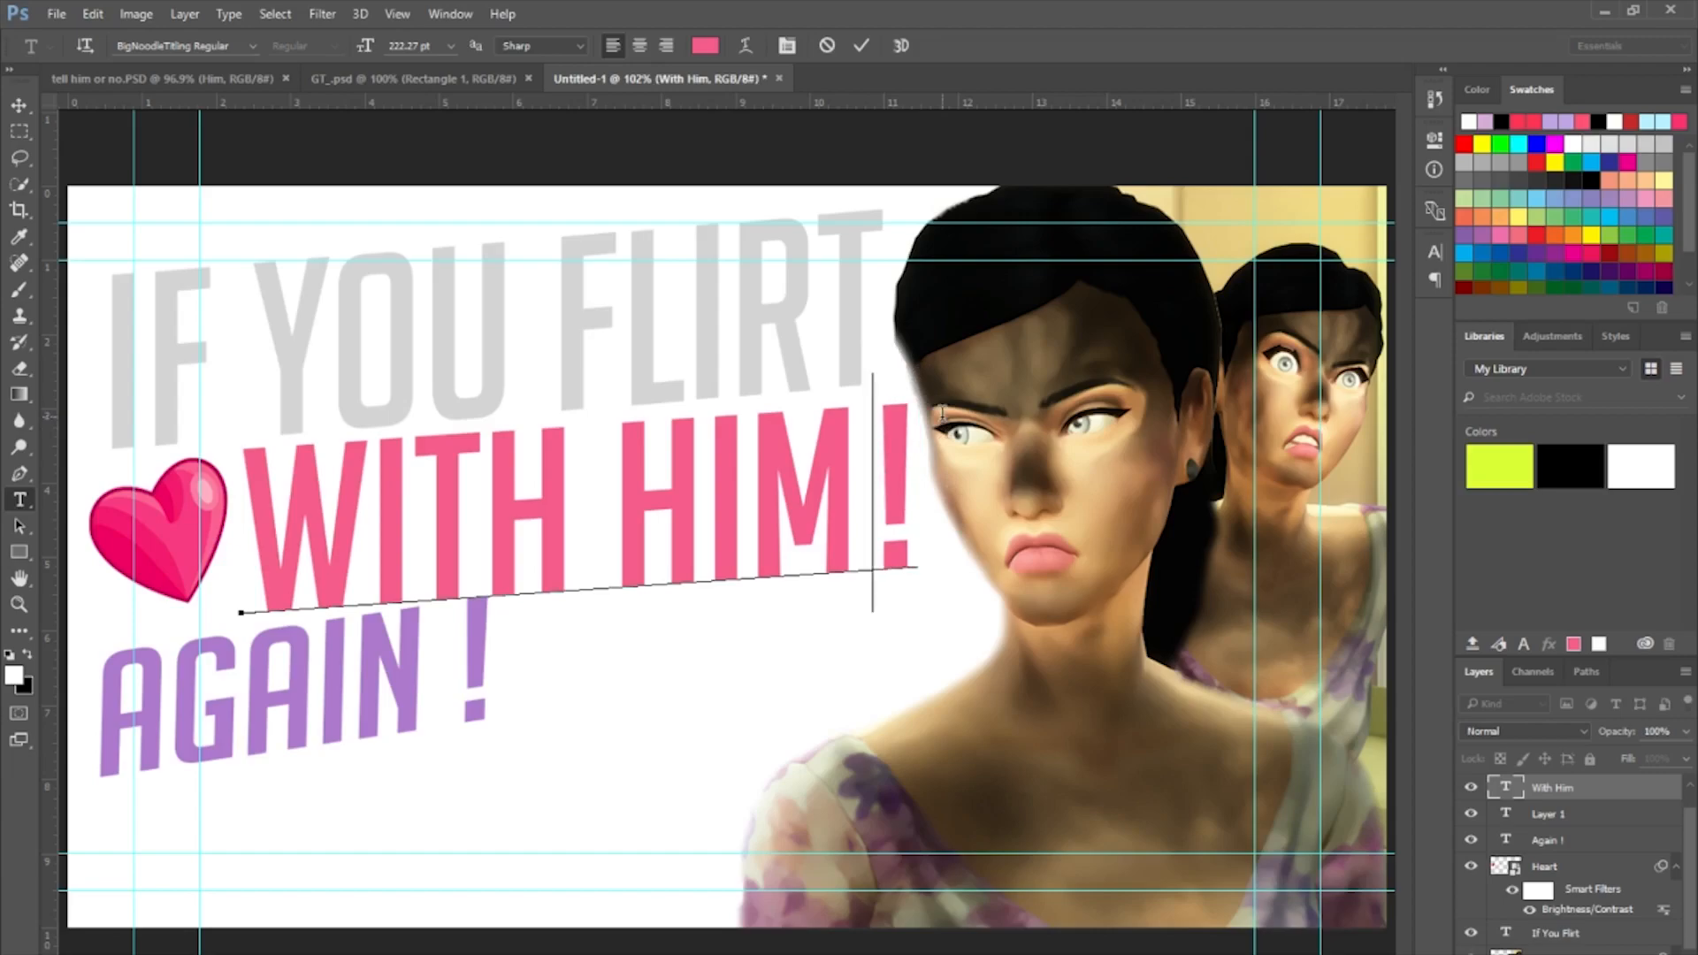
pyautogui.hotkey('alt', 'Left')
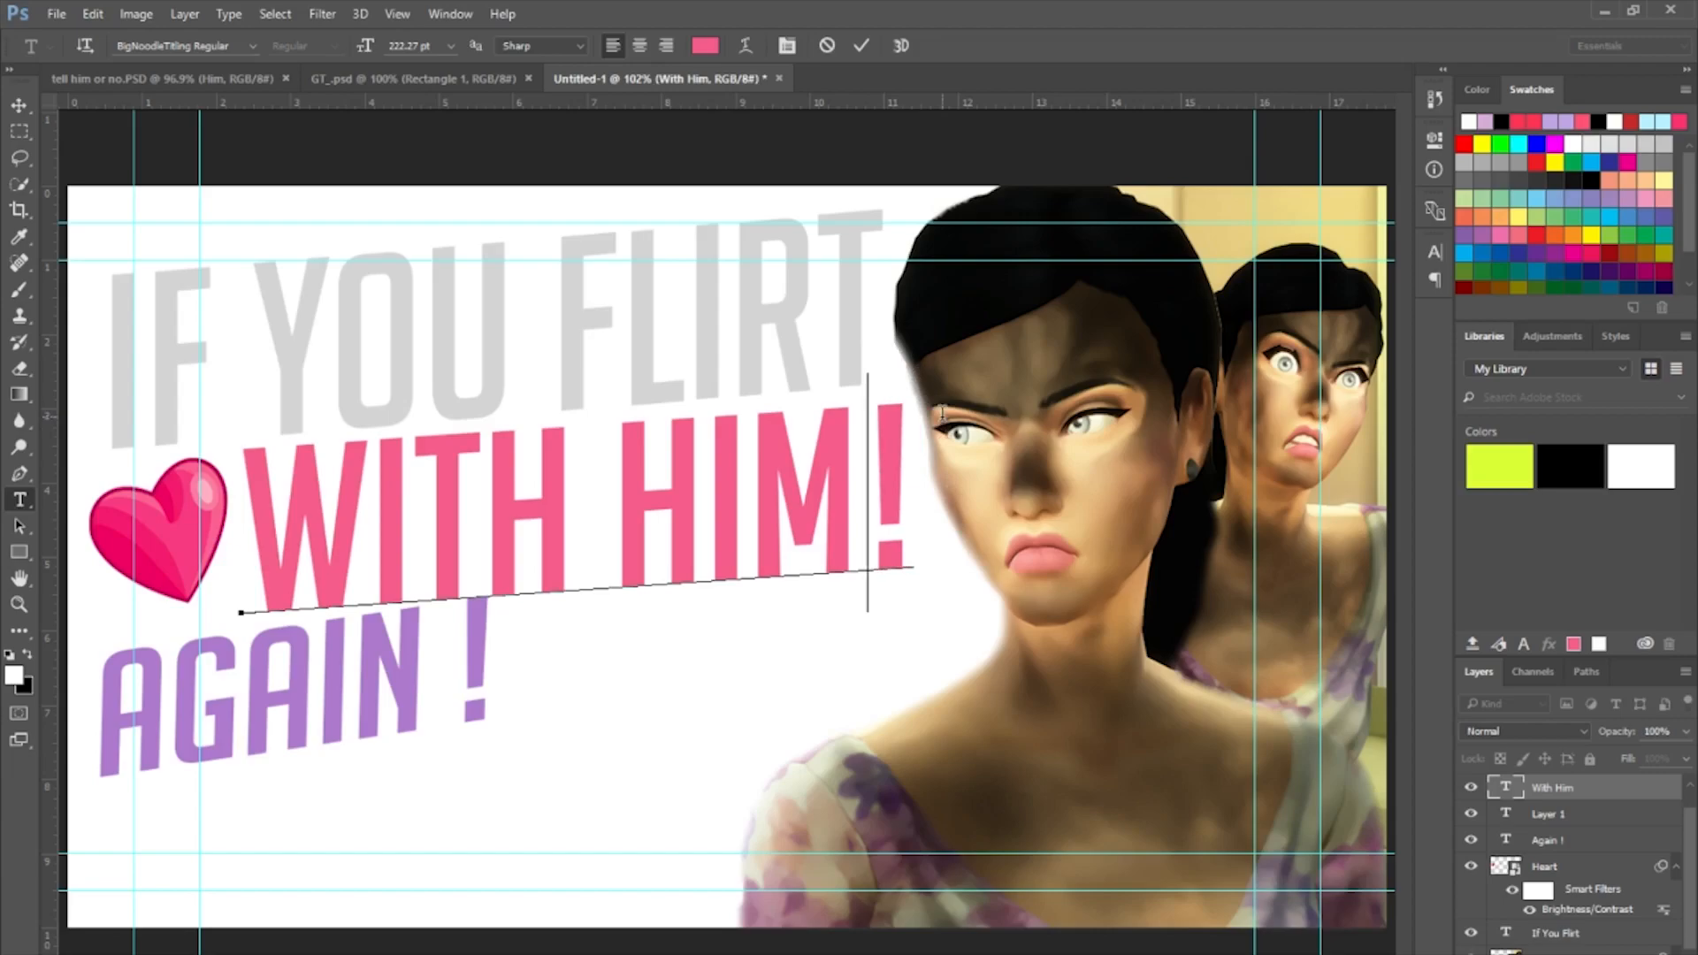
pyautogui.click(1601, 815)
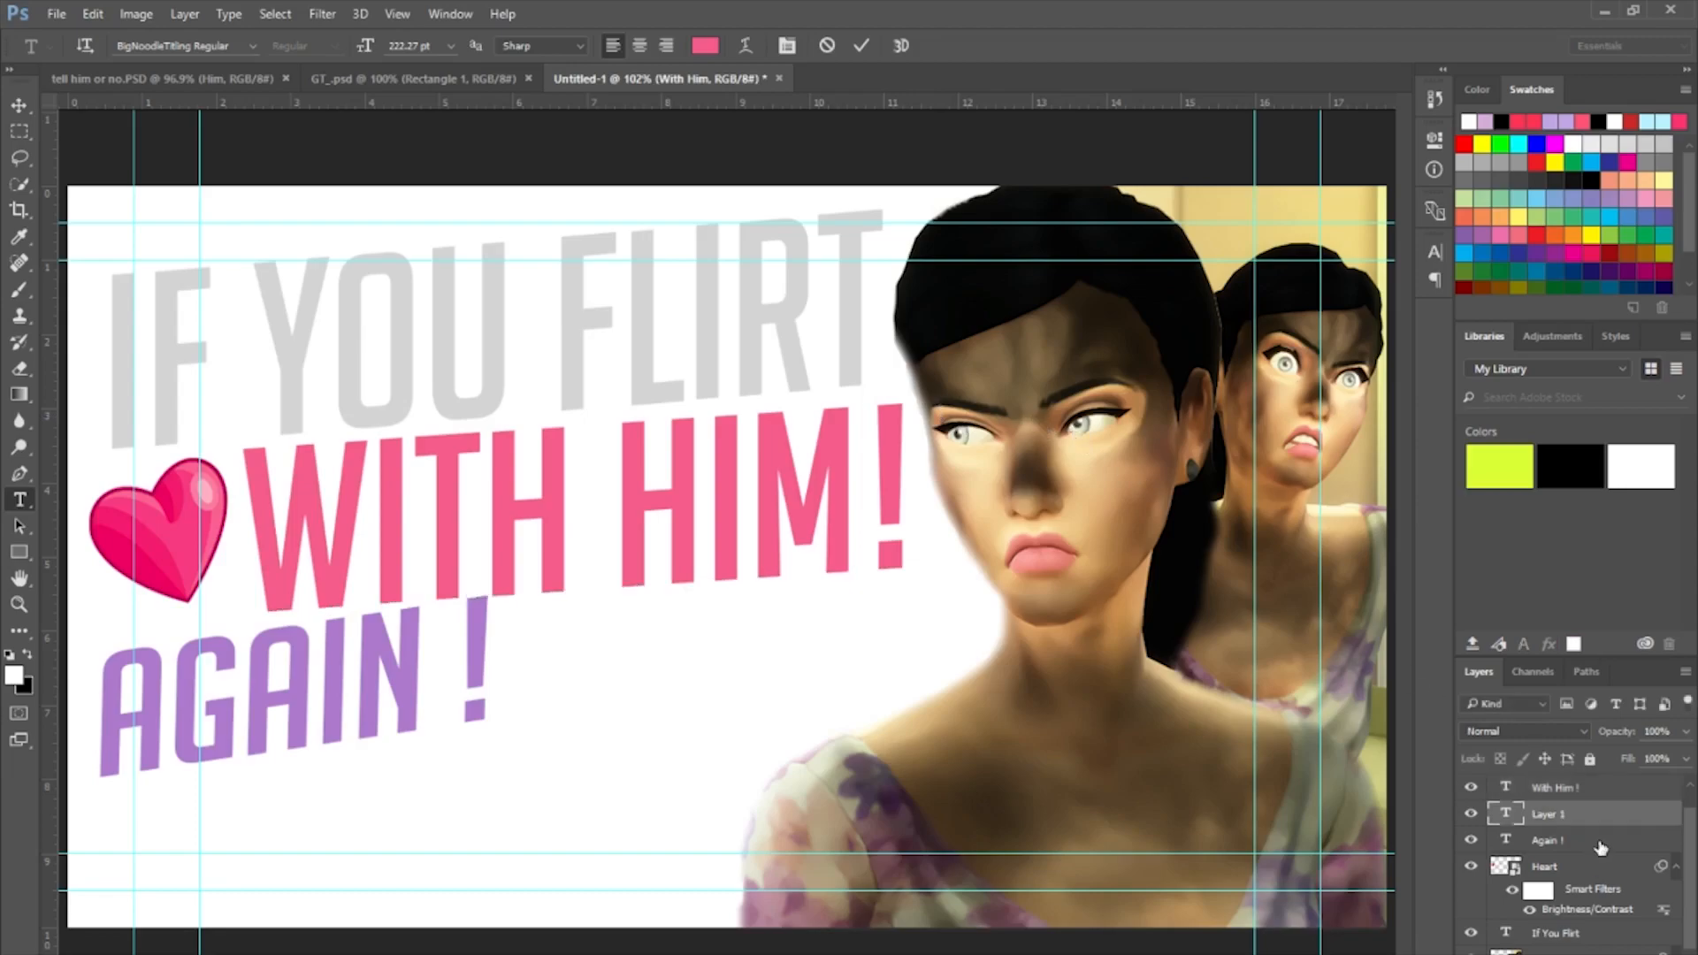
# Delete the "Again !" layer and add a new purple text line reading "WE GONNA" below the heart.
pyautogui.click(1601, 848)
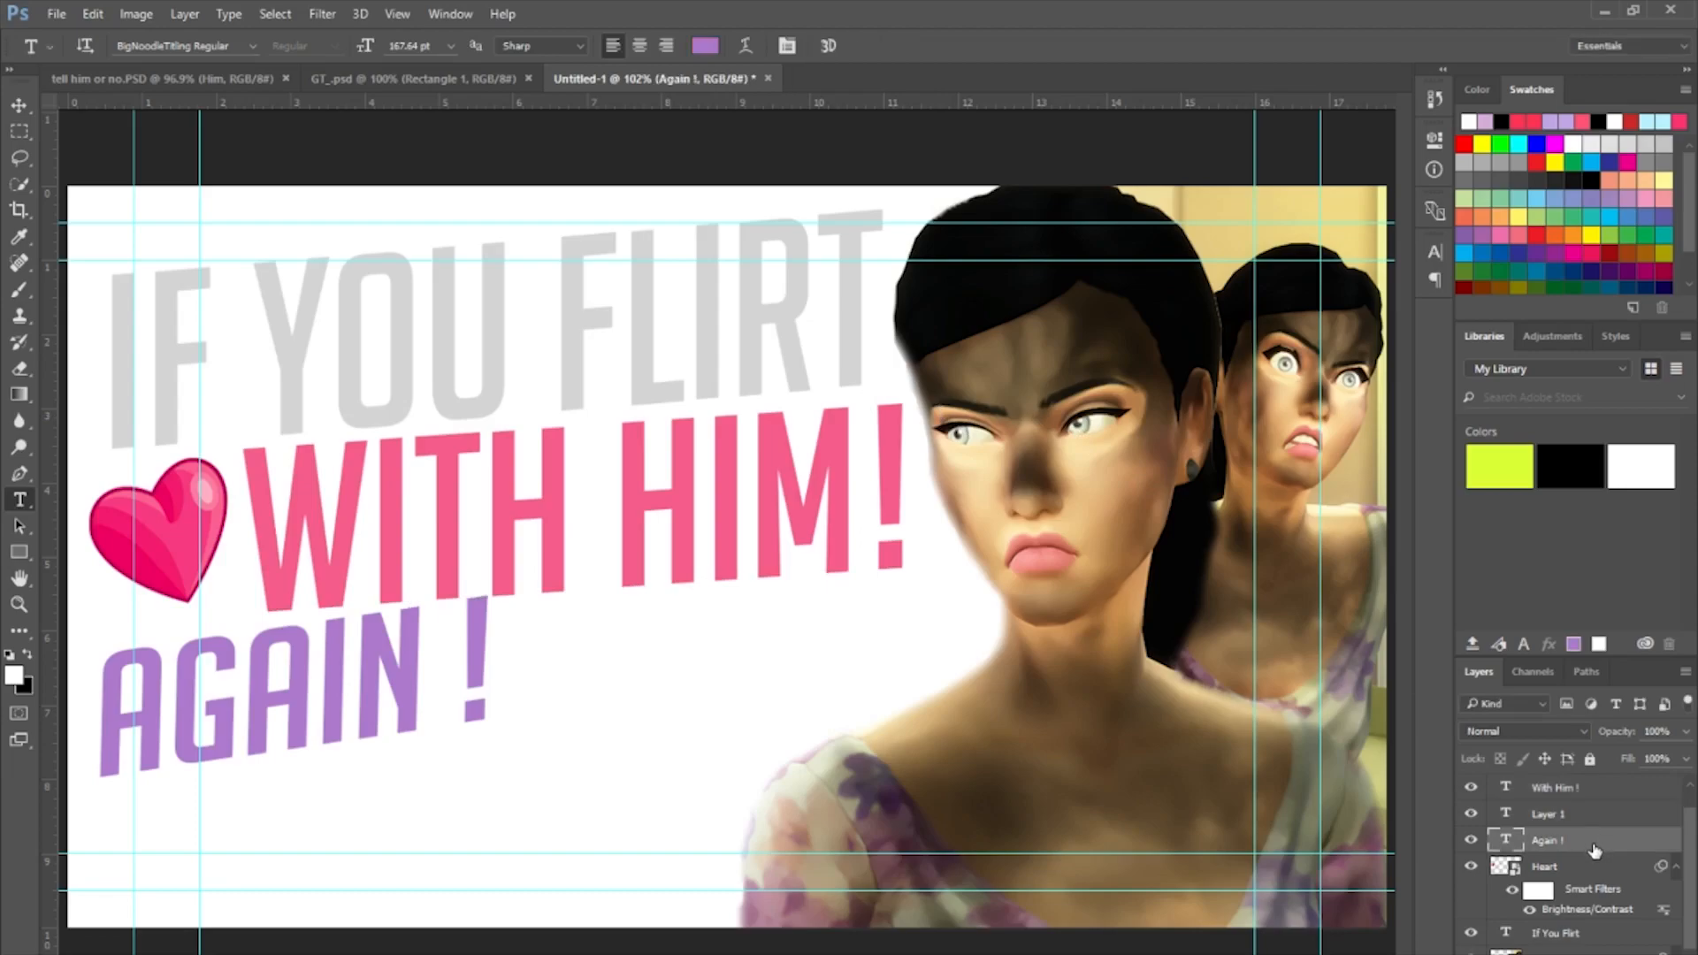
pyautogui.press('Delete')
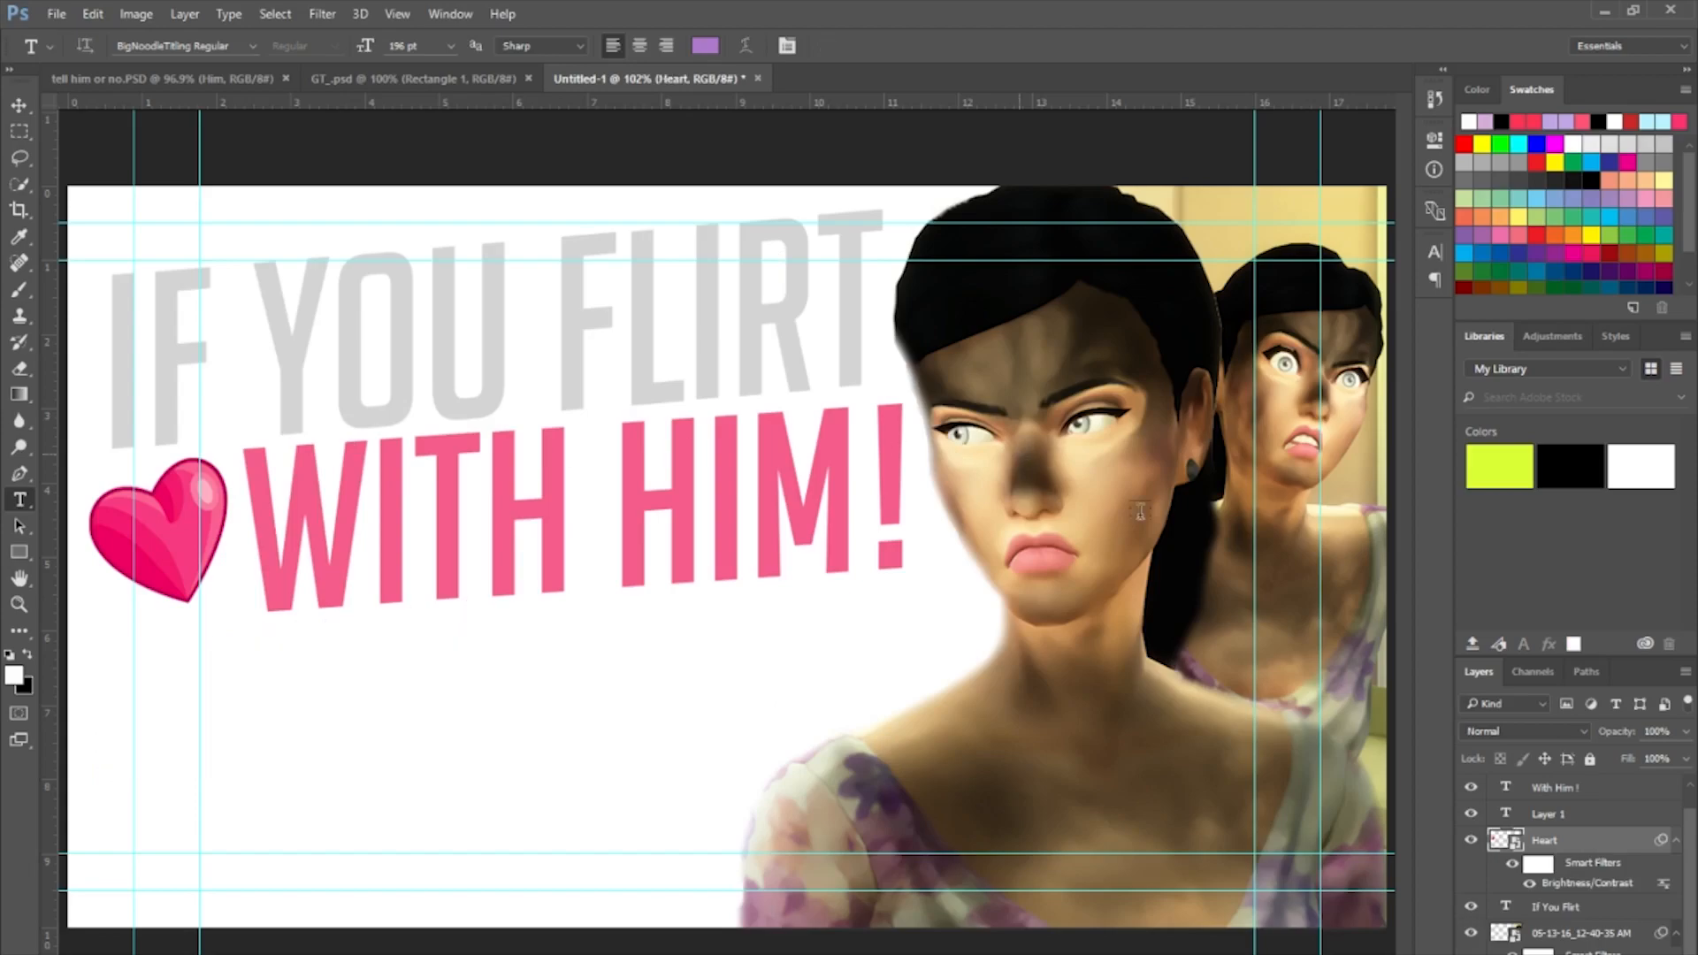
pyautogui.click(142, 707)
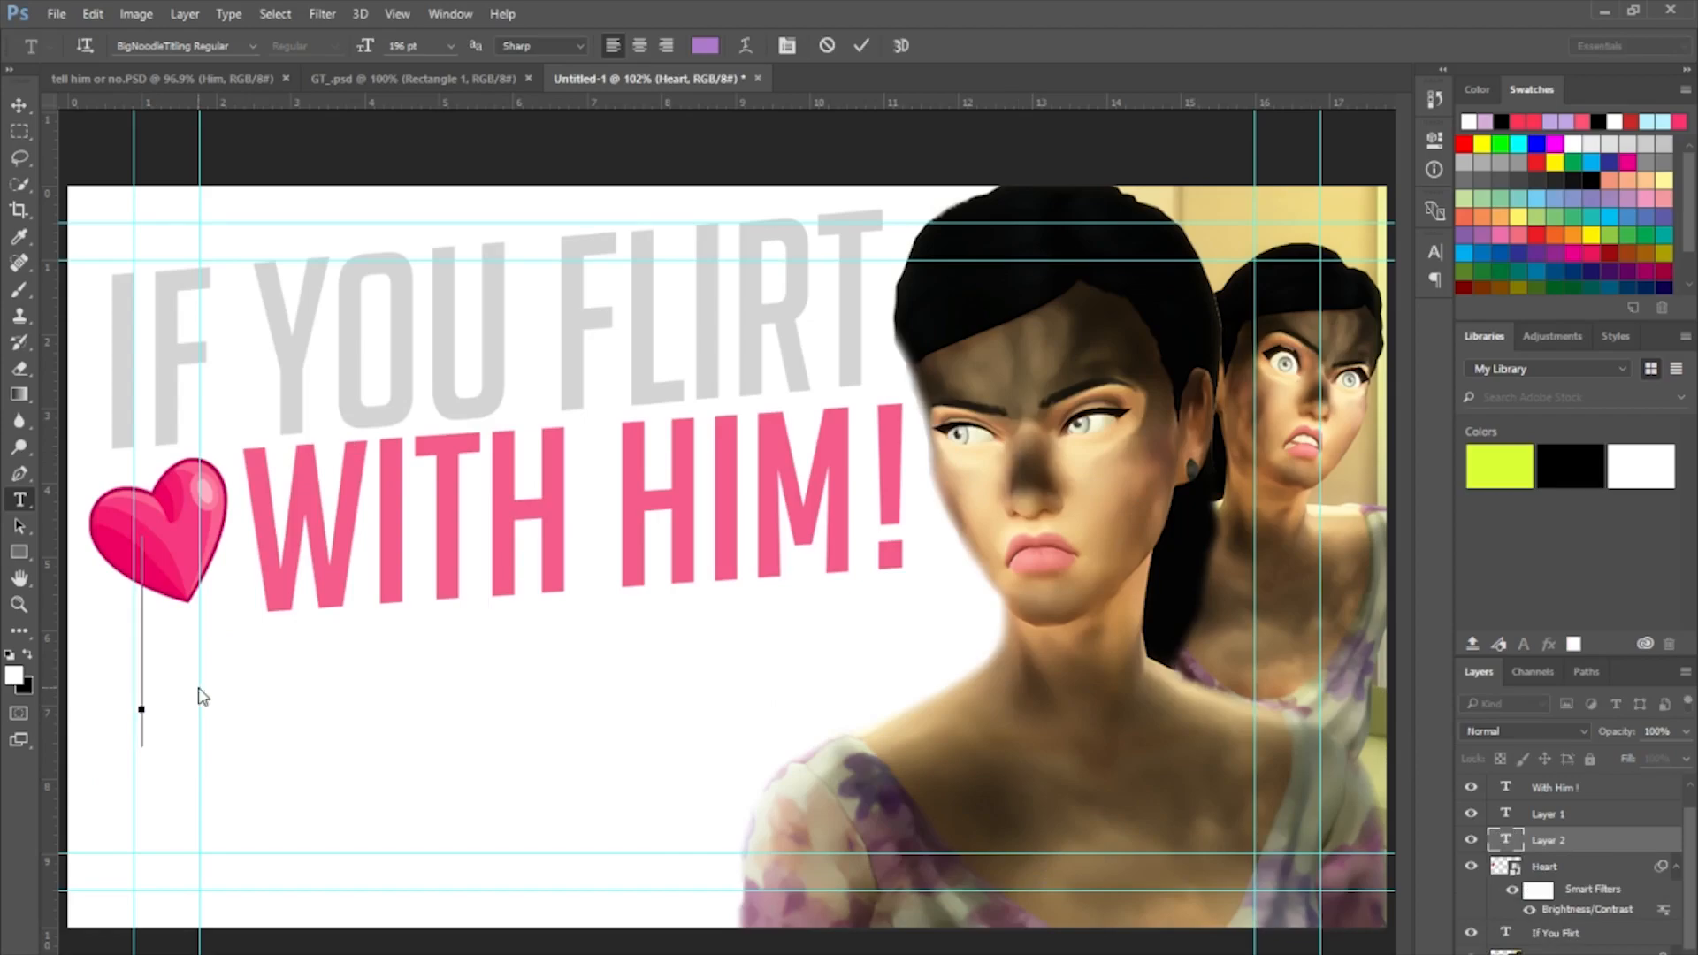
pyautogui.write('WE')
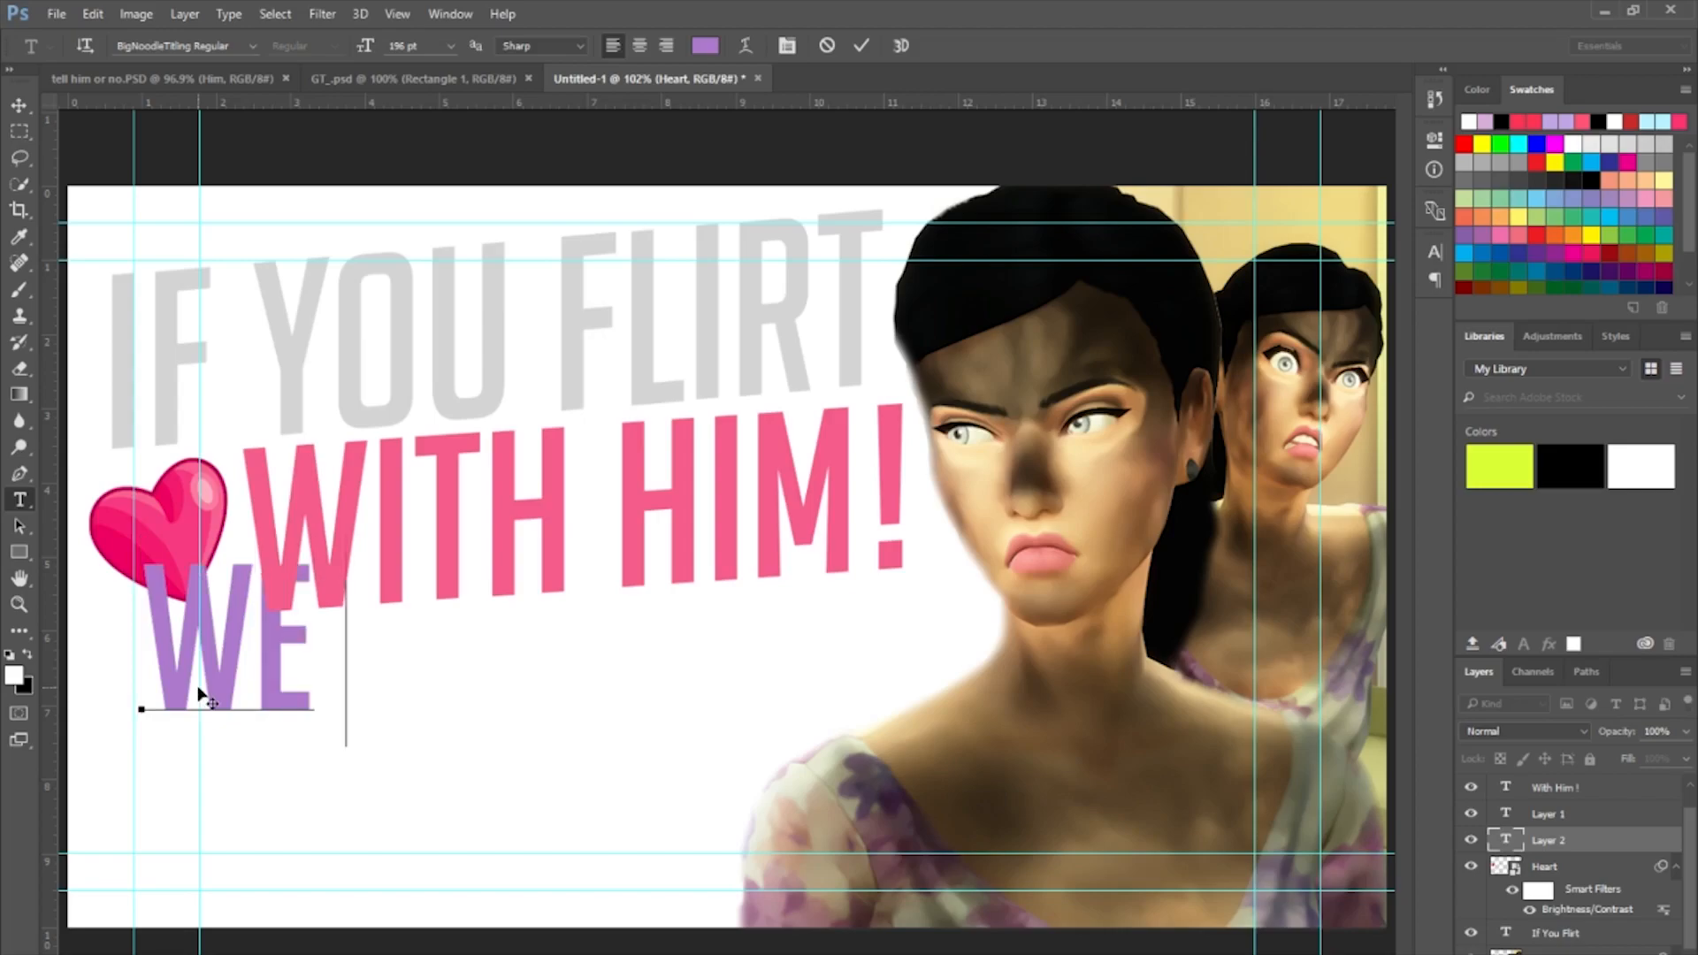
pyautogui.write(' GONNA')
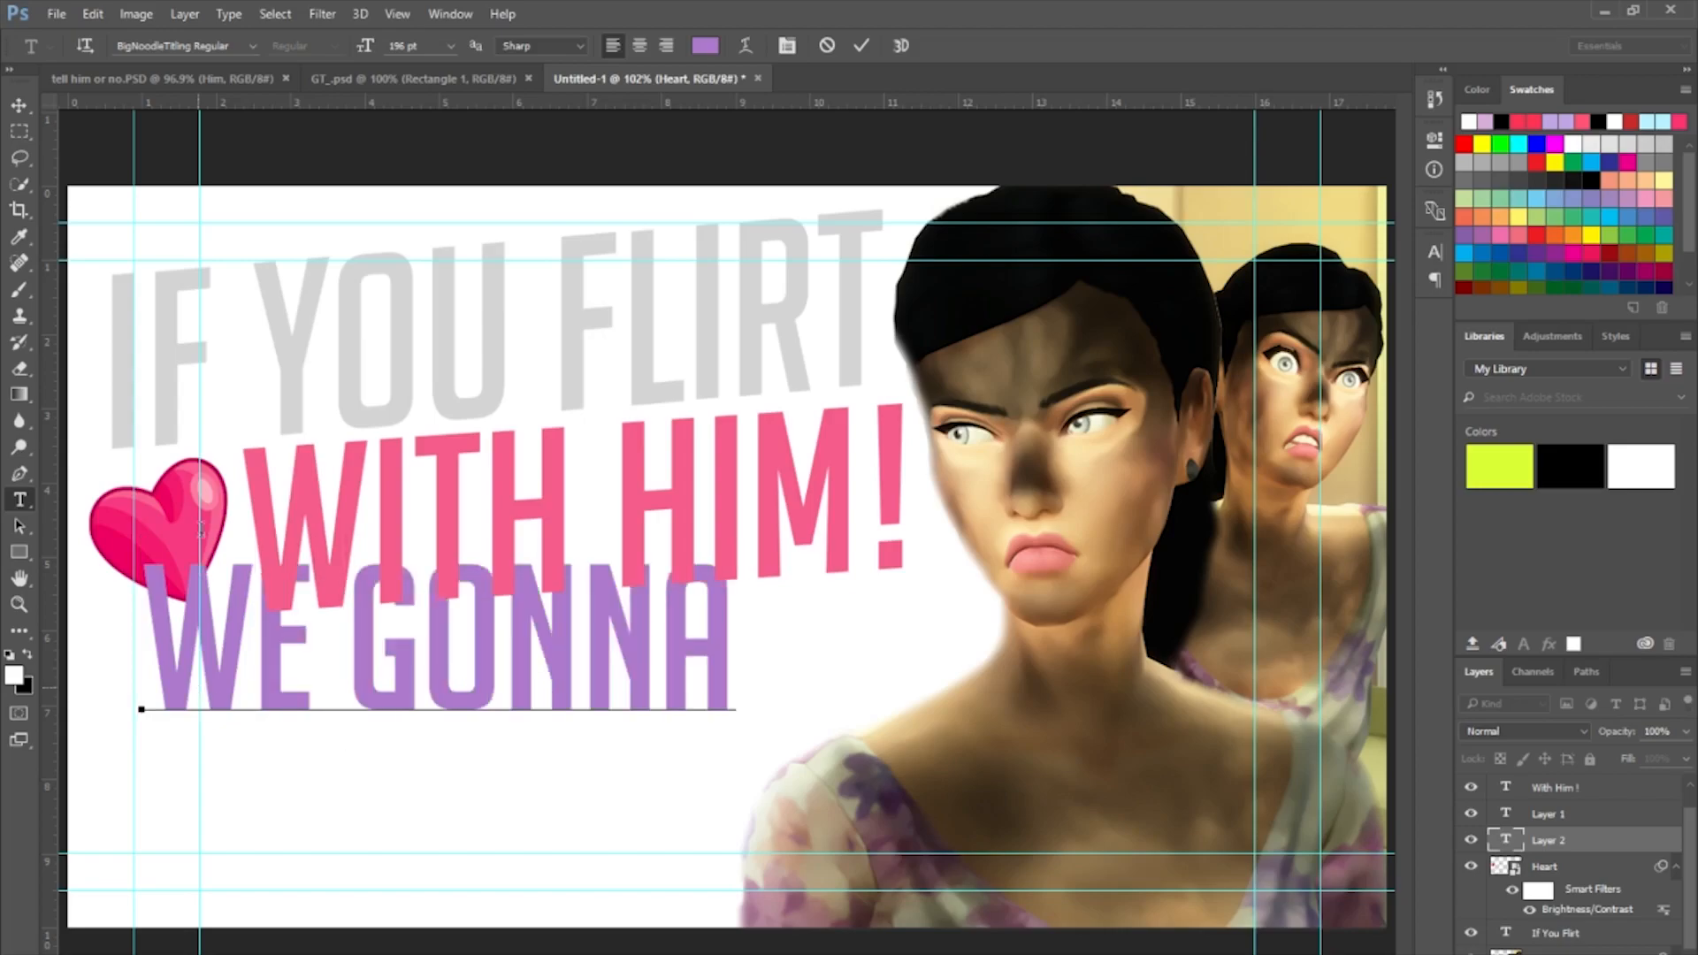
# Move the "WE GONNA" text down below "WITH HIM!" and reduce its font size to 181 pt.
pyautogui.tripleClick(708, 694)
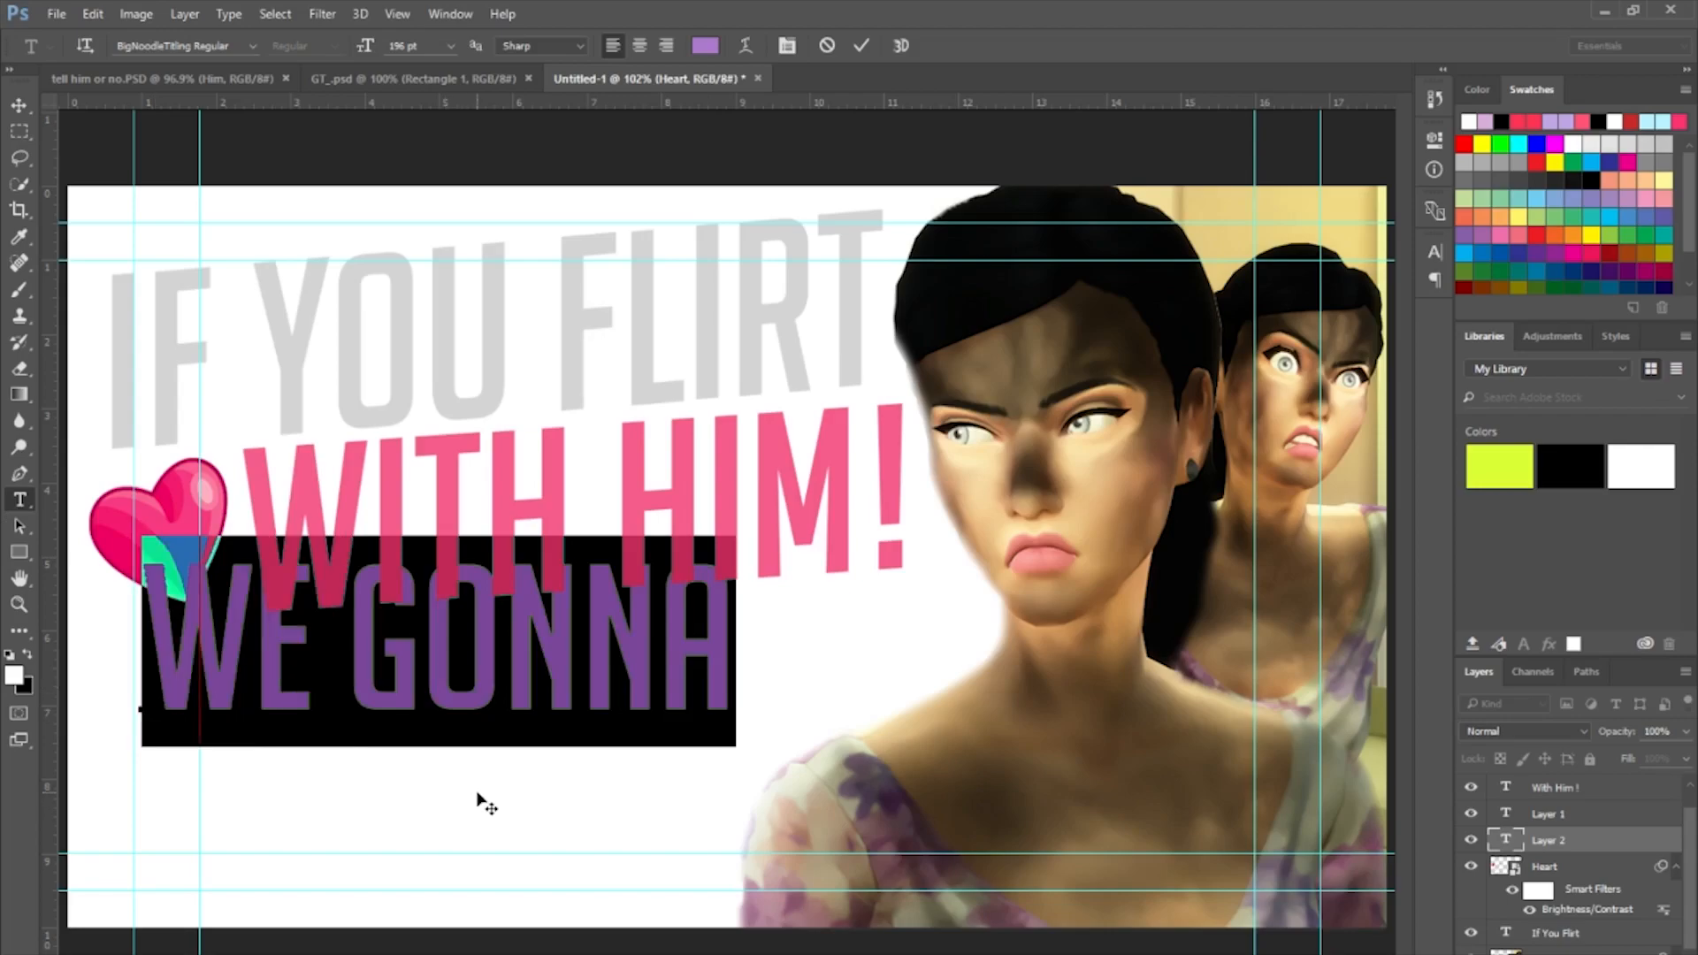
pyautogui.moveTo(531, 785); pyautogui.dragTo(544, 832)
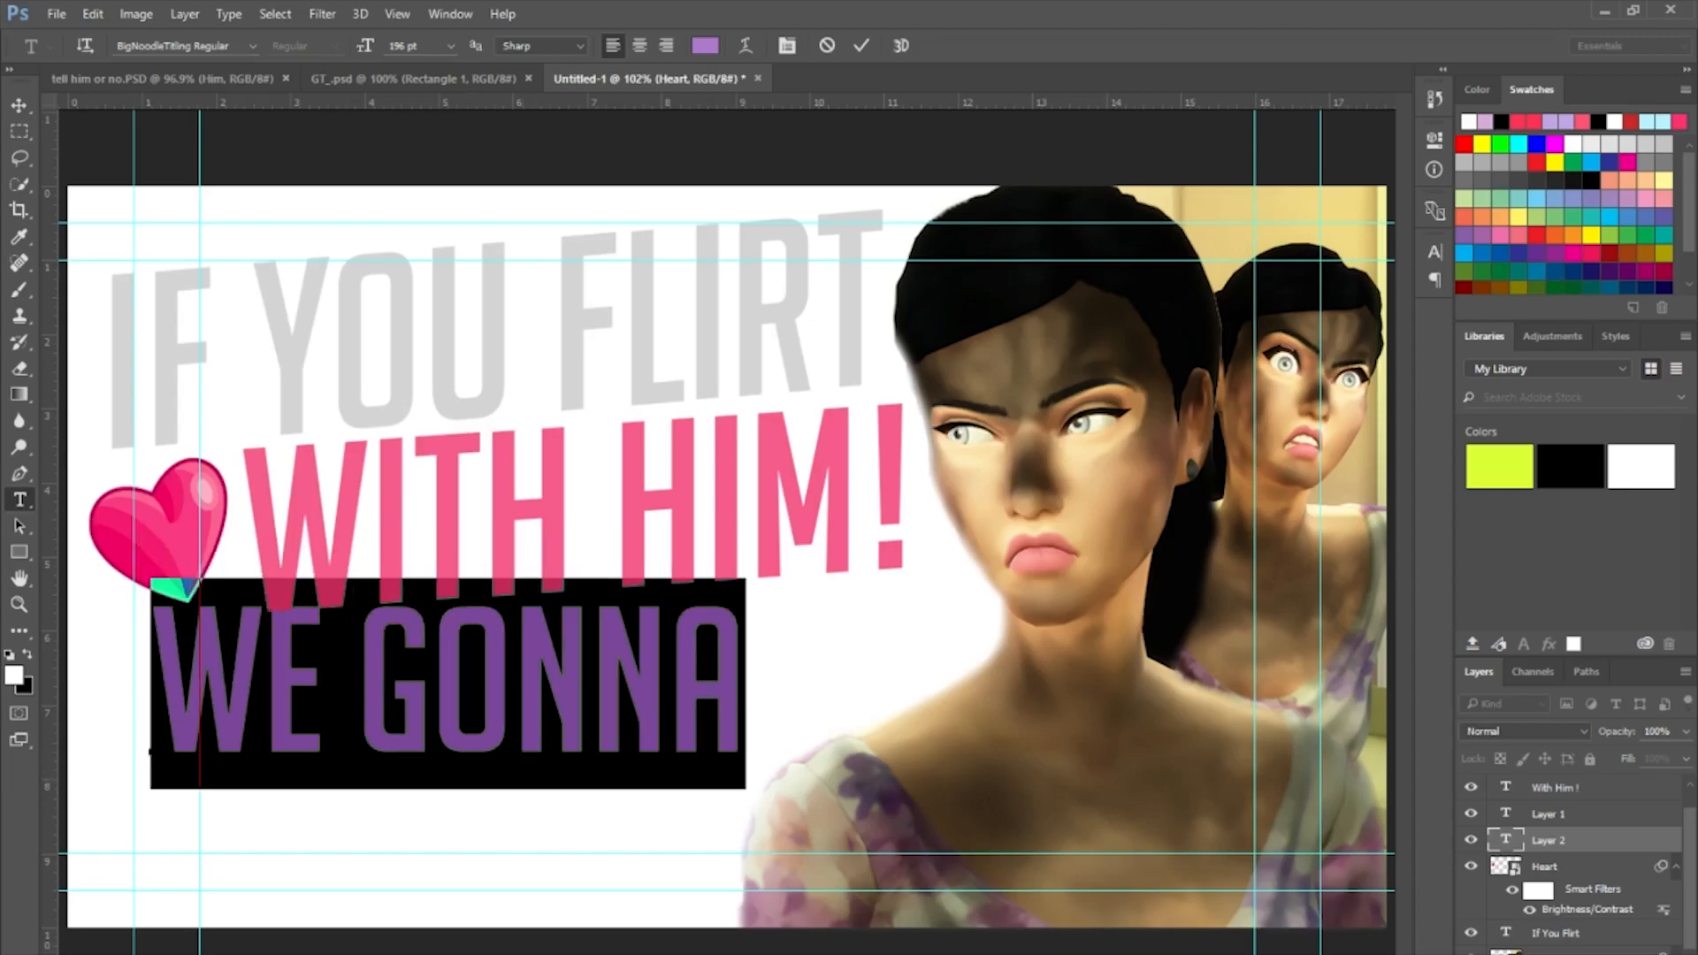
pyautogui.moveTo(768, 954)
pyautogui.press('Down')
pyautogui.press('Down')
pyautogui.press('Down')
pyautogui.press('Down')
pyautogui.press('Down')
pyautogui.press('Down')
pyautogui.press('Down')
pyautogui.press('Down')
pyautogui.press('Down')
pyautogui.press('Down')
pyautogui.press('Down')
pyautogui.press('Down')
pyautogui.press('Down')
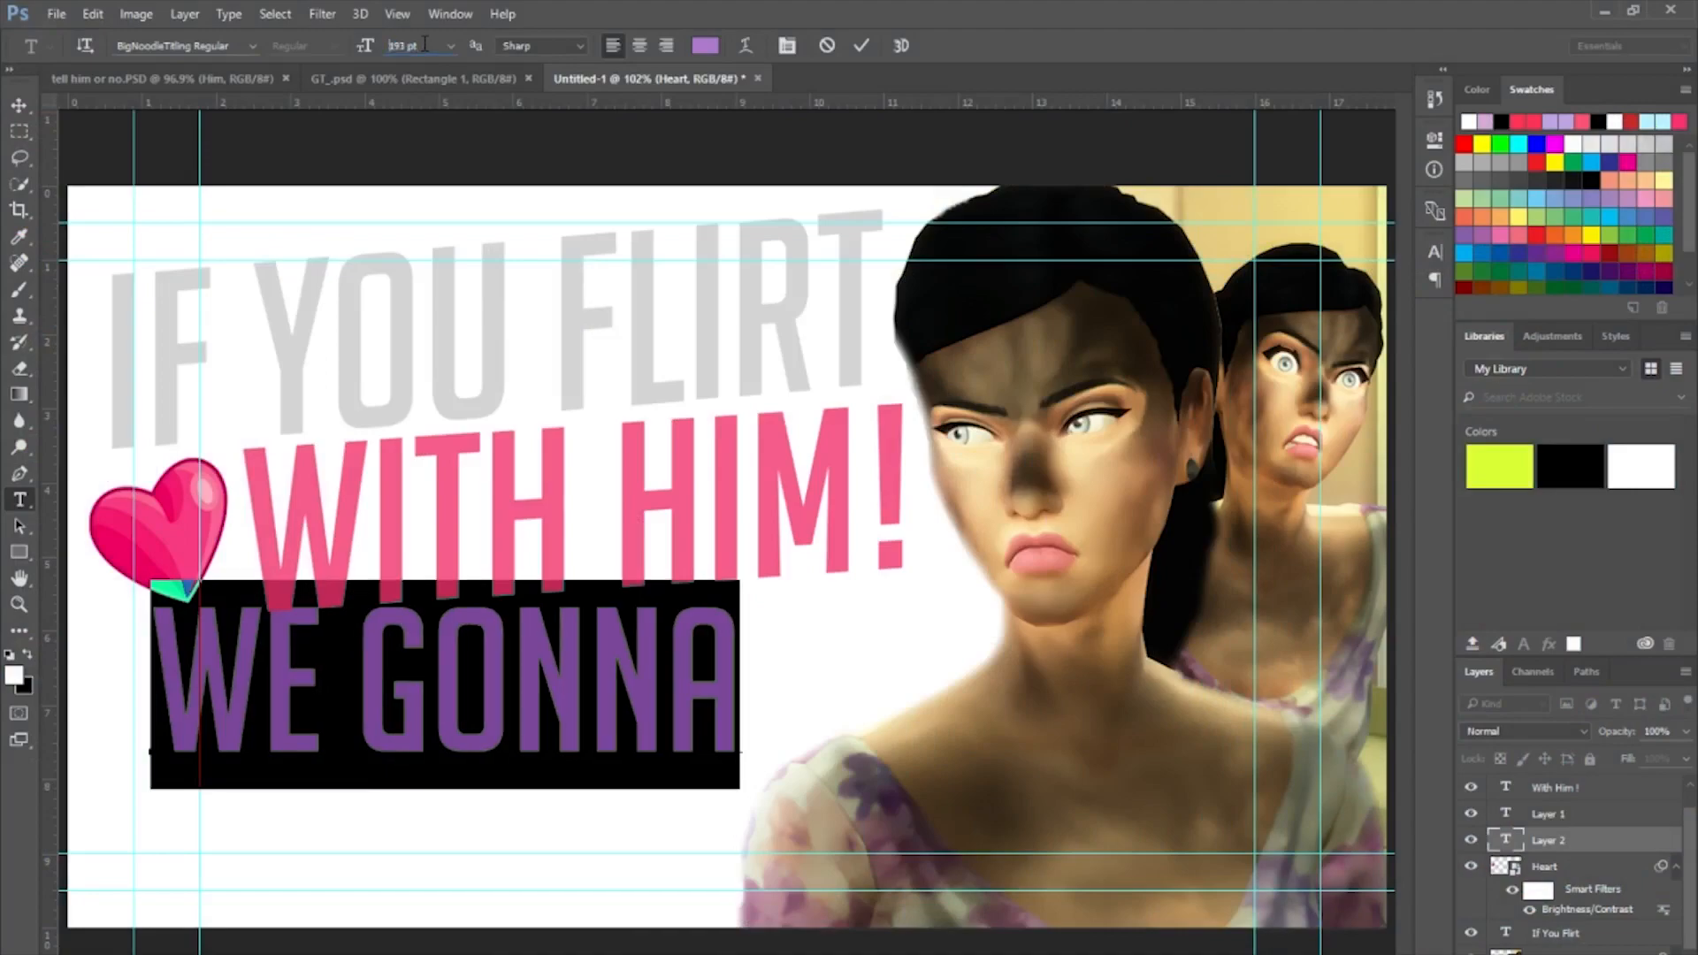
pyautogui.press('Down')
pyautogui.press('Down')
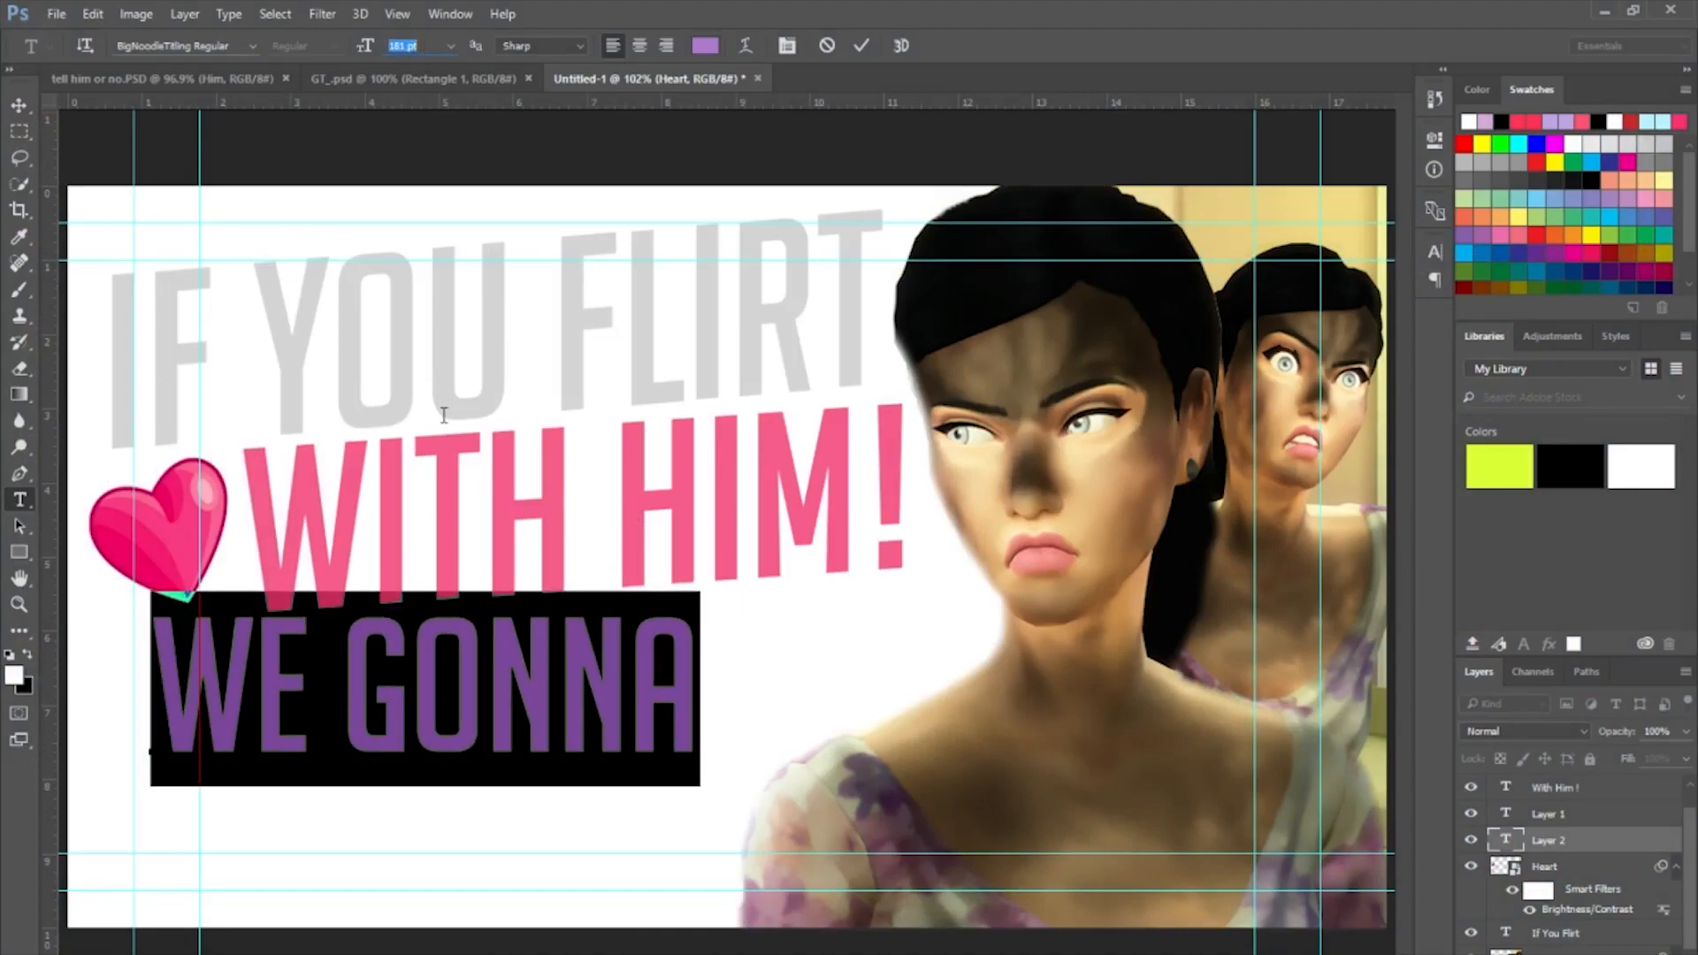
# Widen the "WE GONNA" text slightly, shift it left and down to line up under the heart, and leave the text edit.
pyautogui.moveTo(698, 696); pyautogui.dragTo(742, 696)
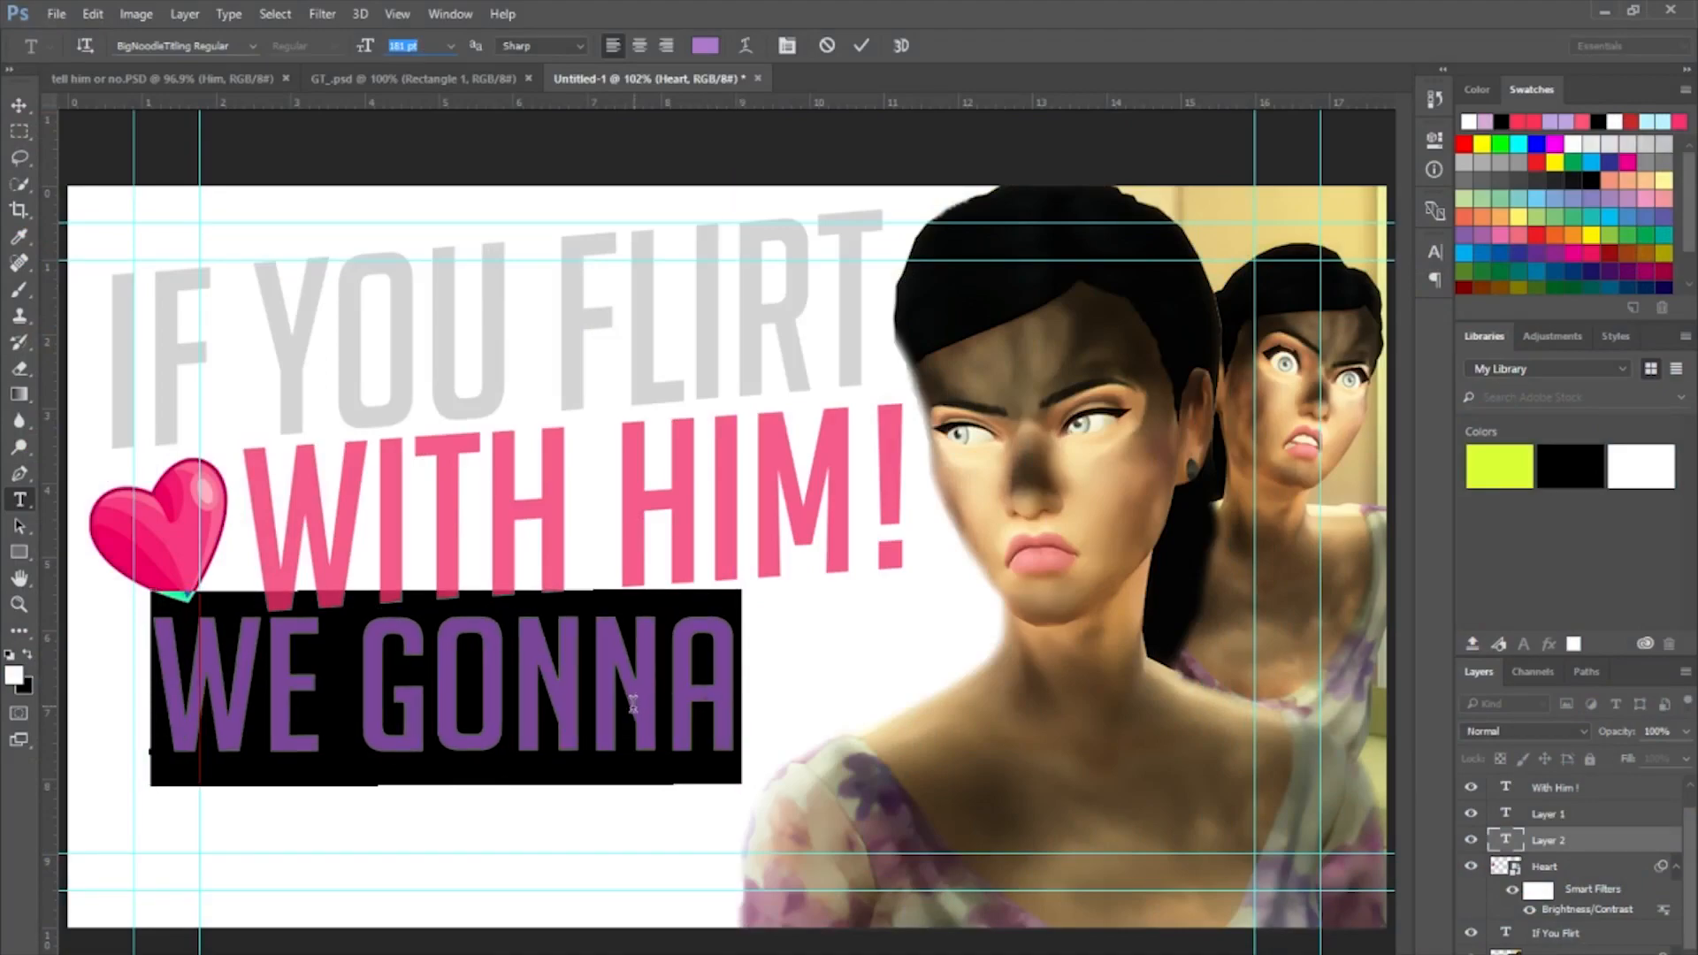
pyautogui.moveTo(623, 711); pyautogui.dragTo(573, 730)
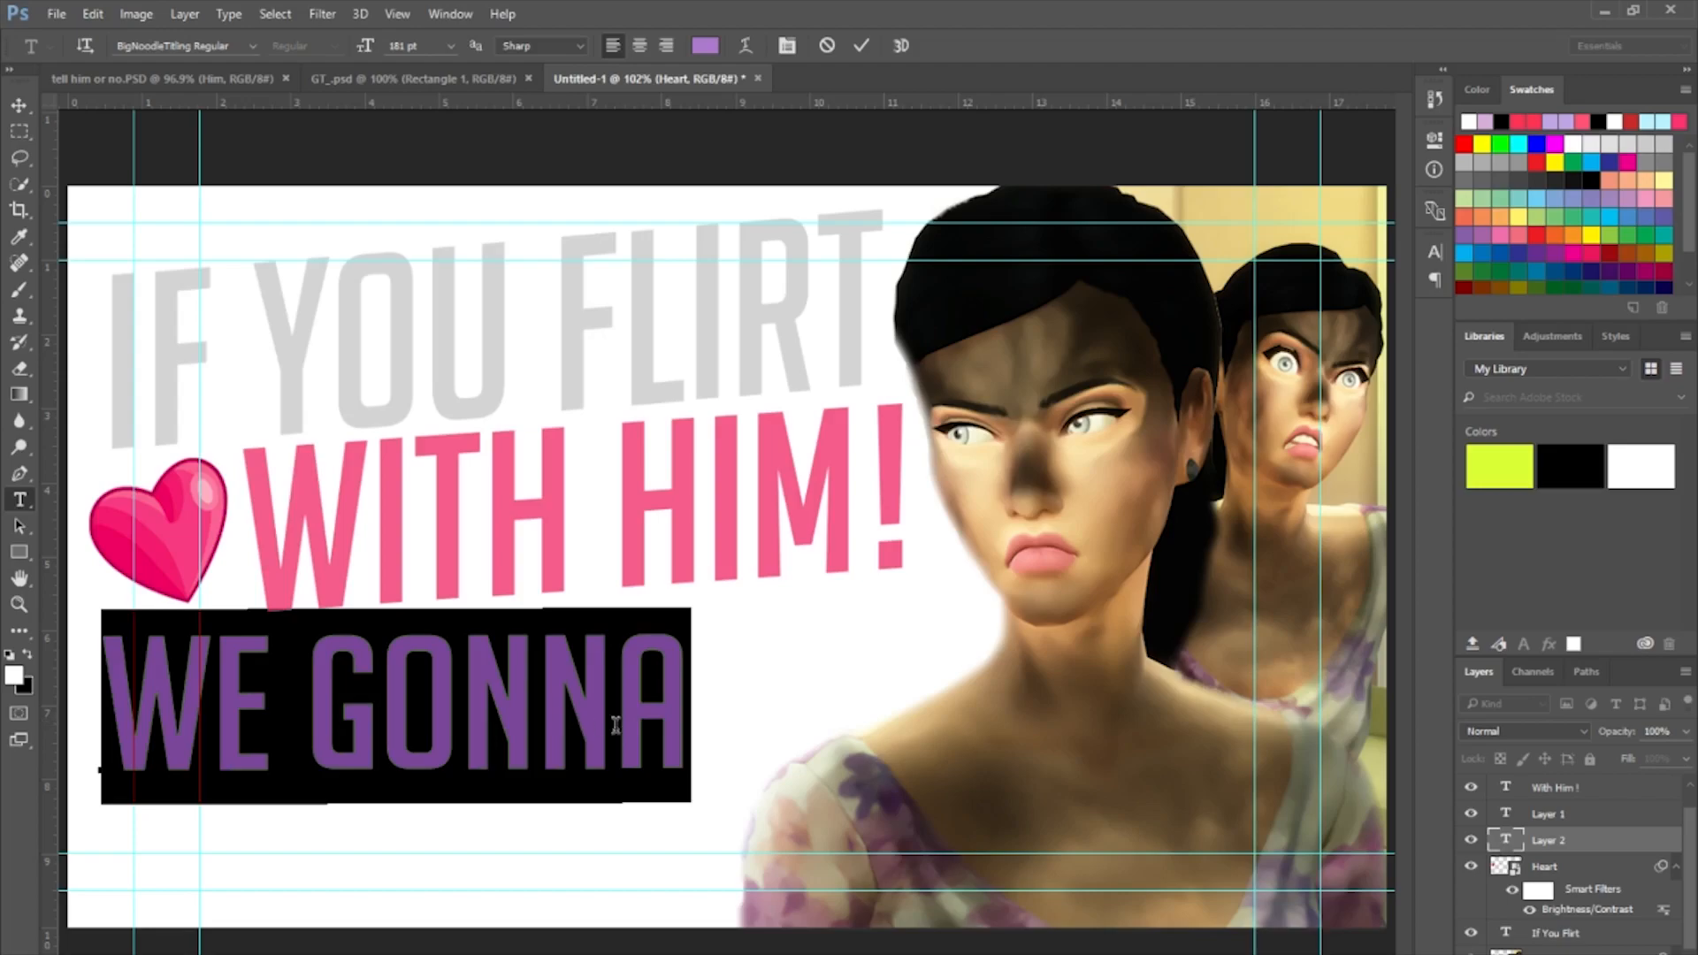
pyautogui.click(1579, 849)
pyautogui.moveTo(1579, 849); pyautogui.dragTo(1596, 816)
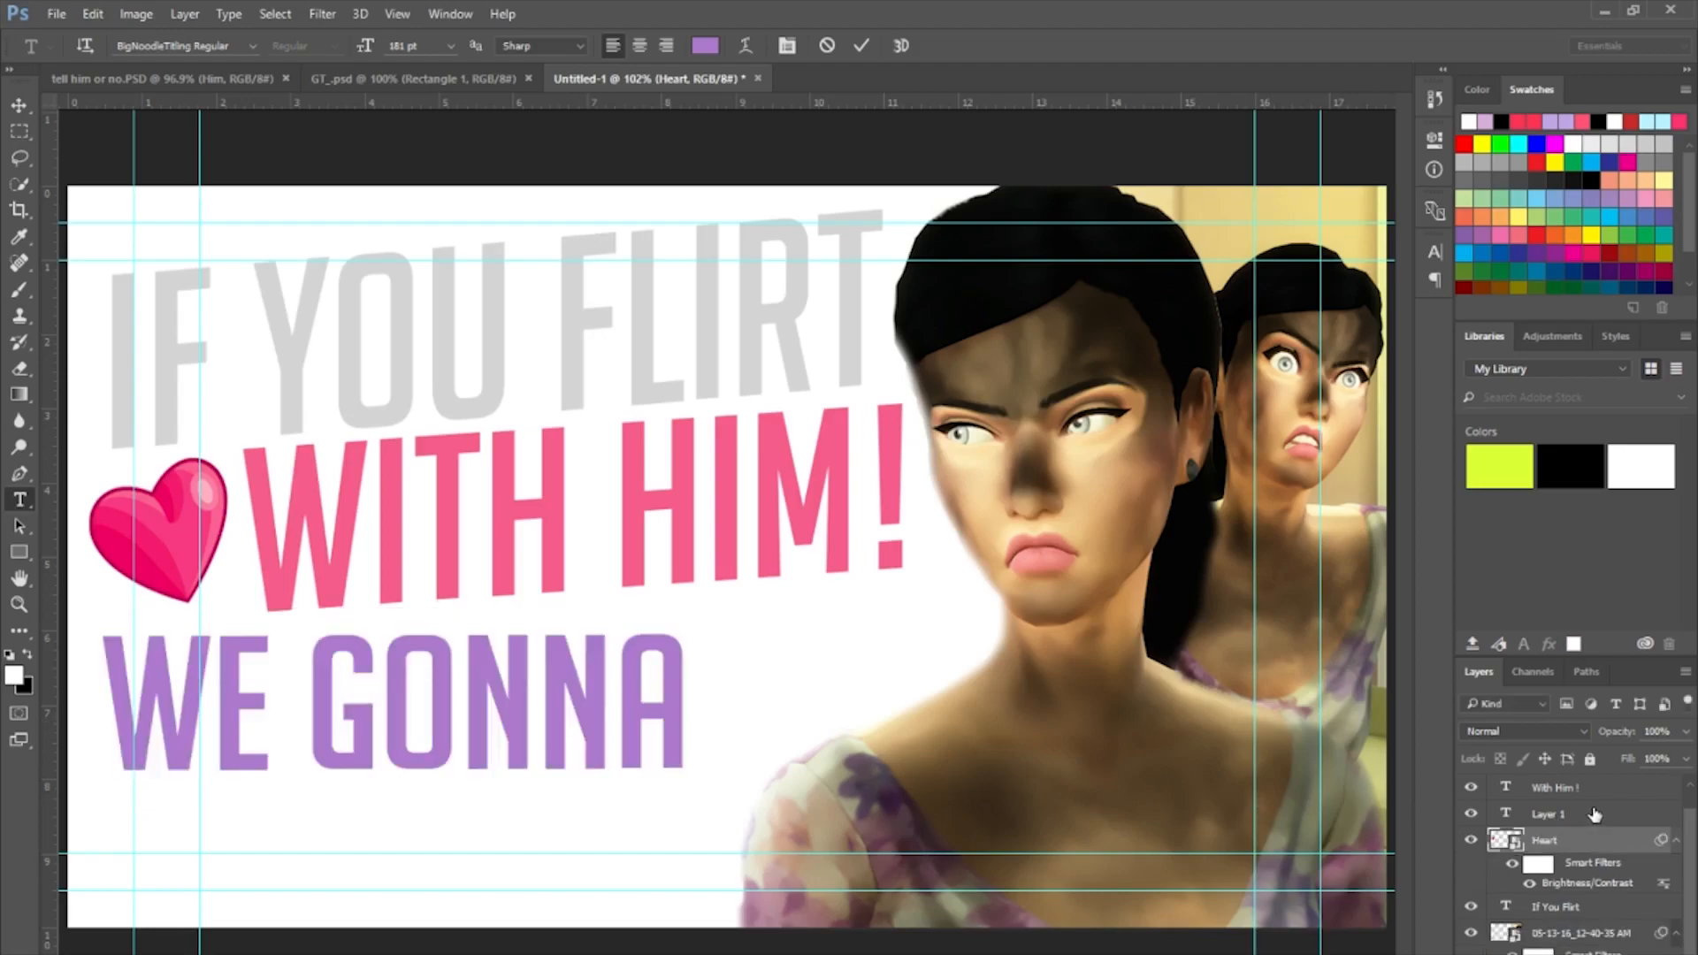
# Remove the "WE GONNA" text and add a new green text line reading "AGAIN" below the heart.
pyautogui.click(1593, 813)
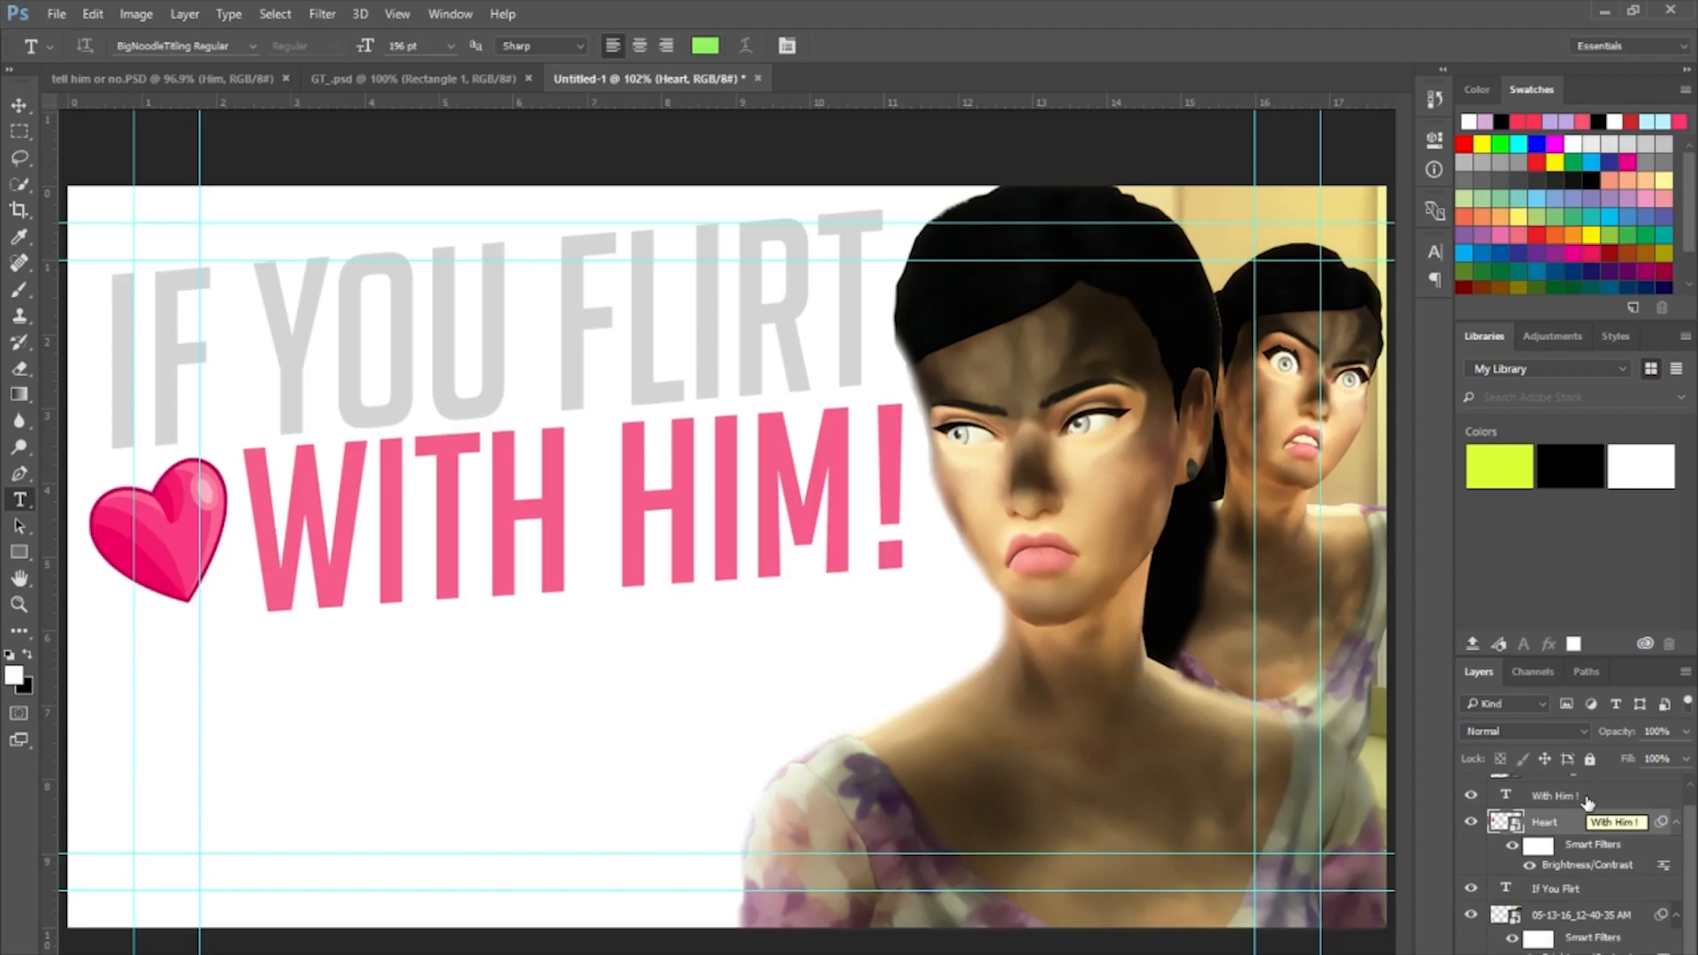
pyautogui.click(179, 758)
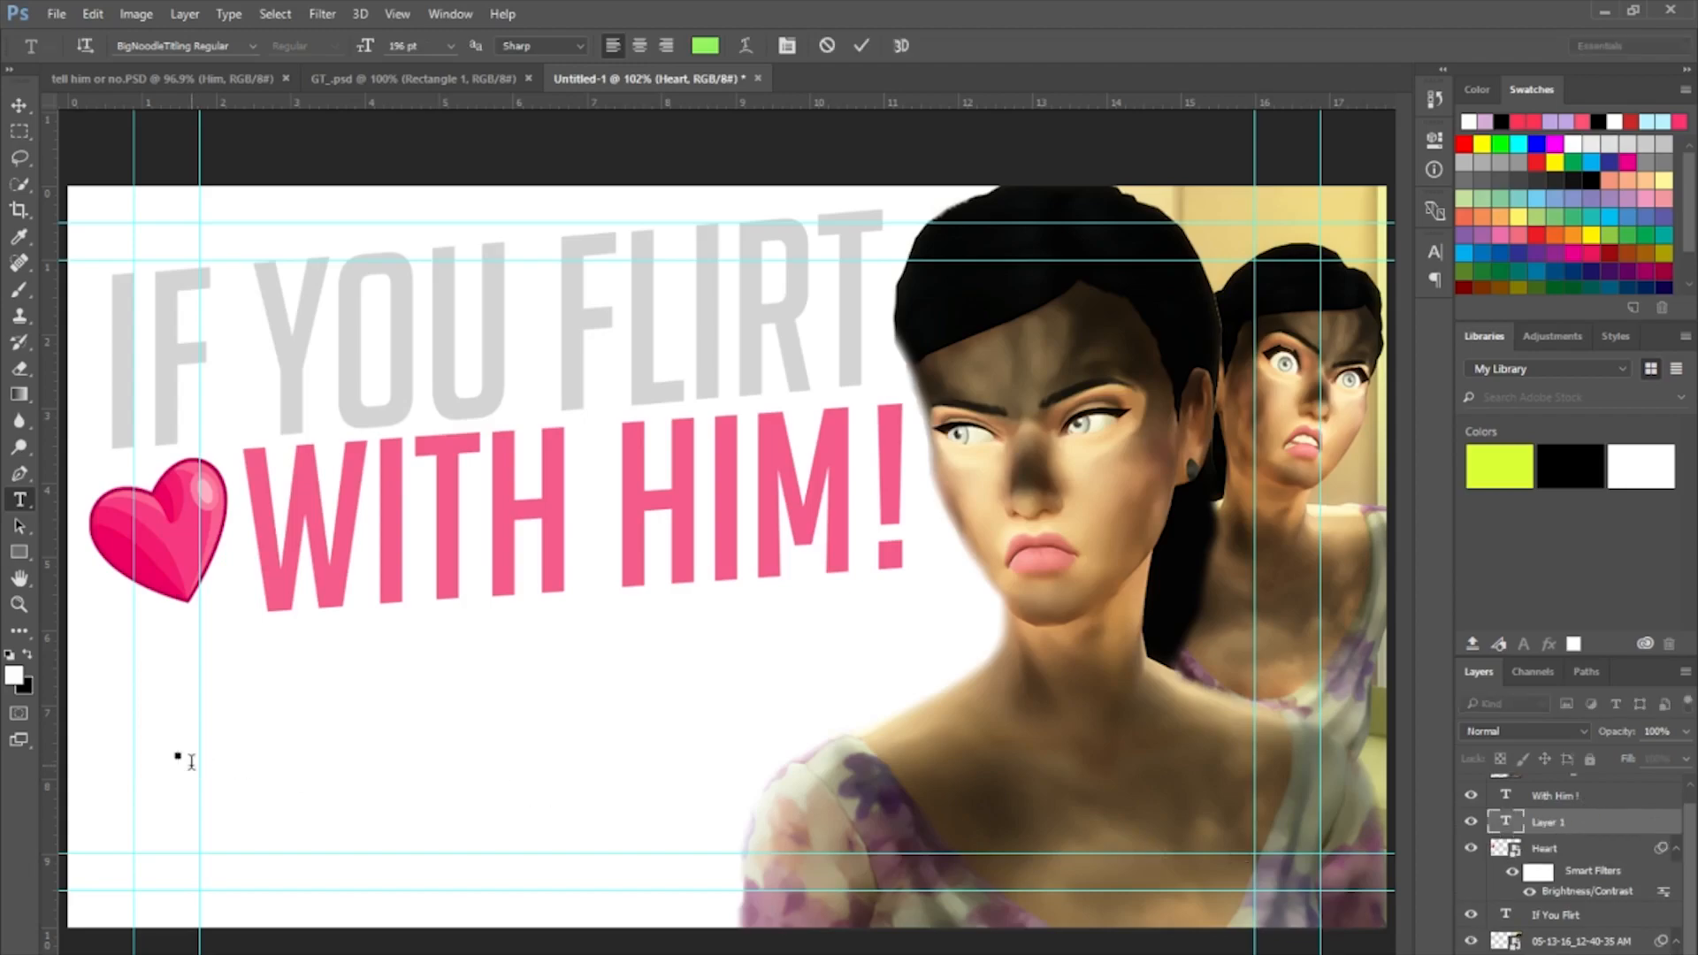
pyautogui.write('AN')
pyautogui.write('GAIN')
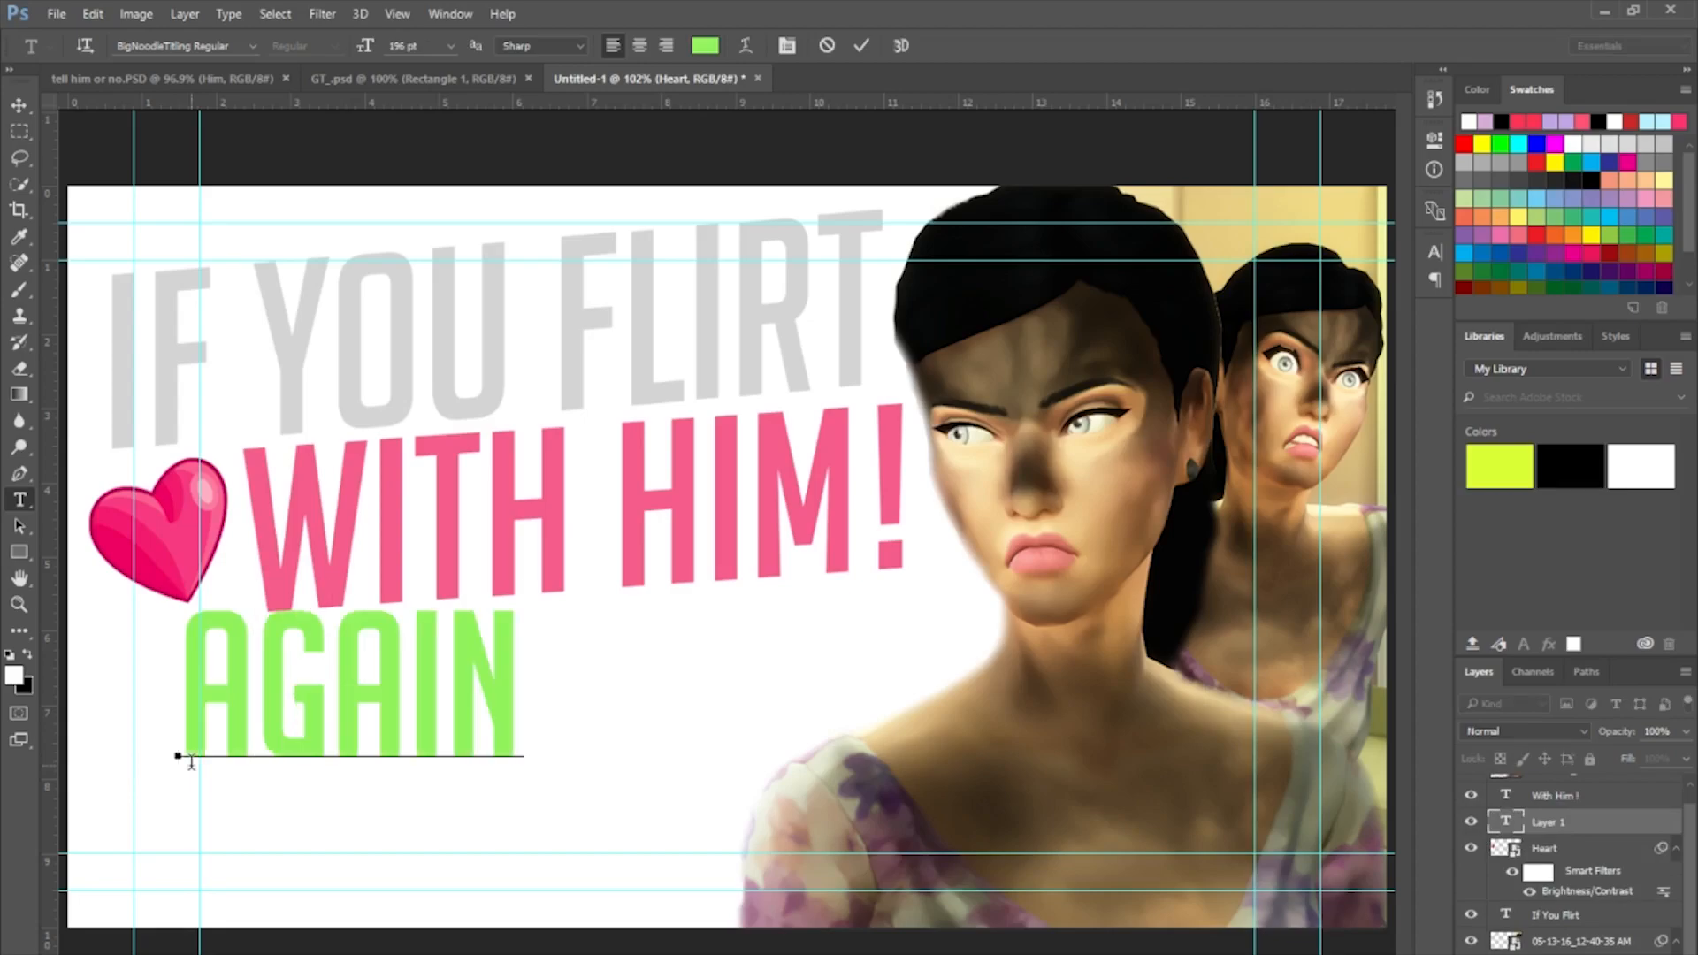
# Add an exclamation mark after "AGAIN" and tighten the gap until it sits close to the N.
pyautogui.click(502, 716)
pyautogui.doubleClick(200, 696)
pyautogui.click(523, 704)
pyautogui.write('!')
pyautogui.press('Left')
pyautogui.hotkey('alt', 'Left')
pyautogui.hotkey('alt', 'Left')
pyautogui.hotkey('alt', 'Left')
pyautogui.hotkey('alt', 'Left')
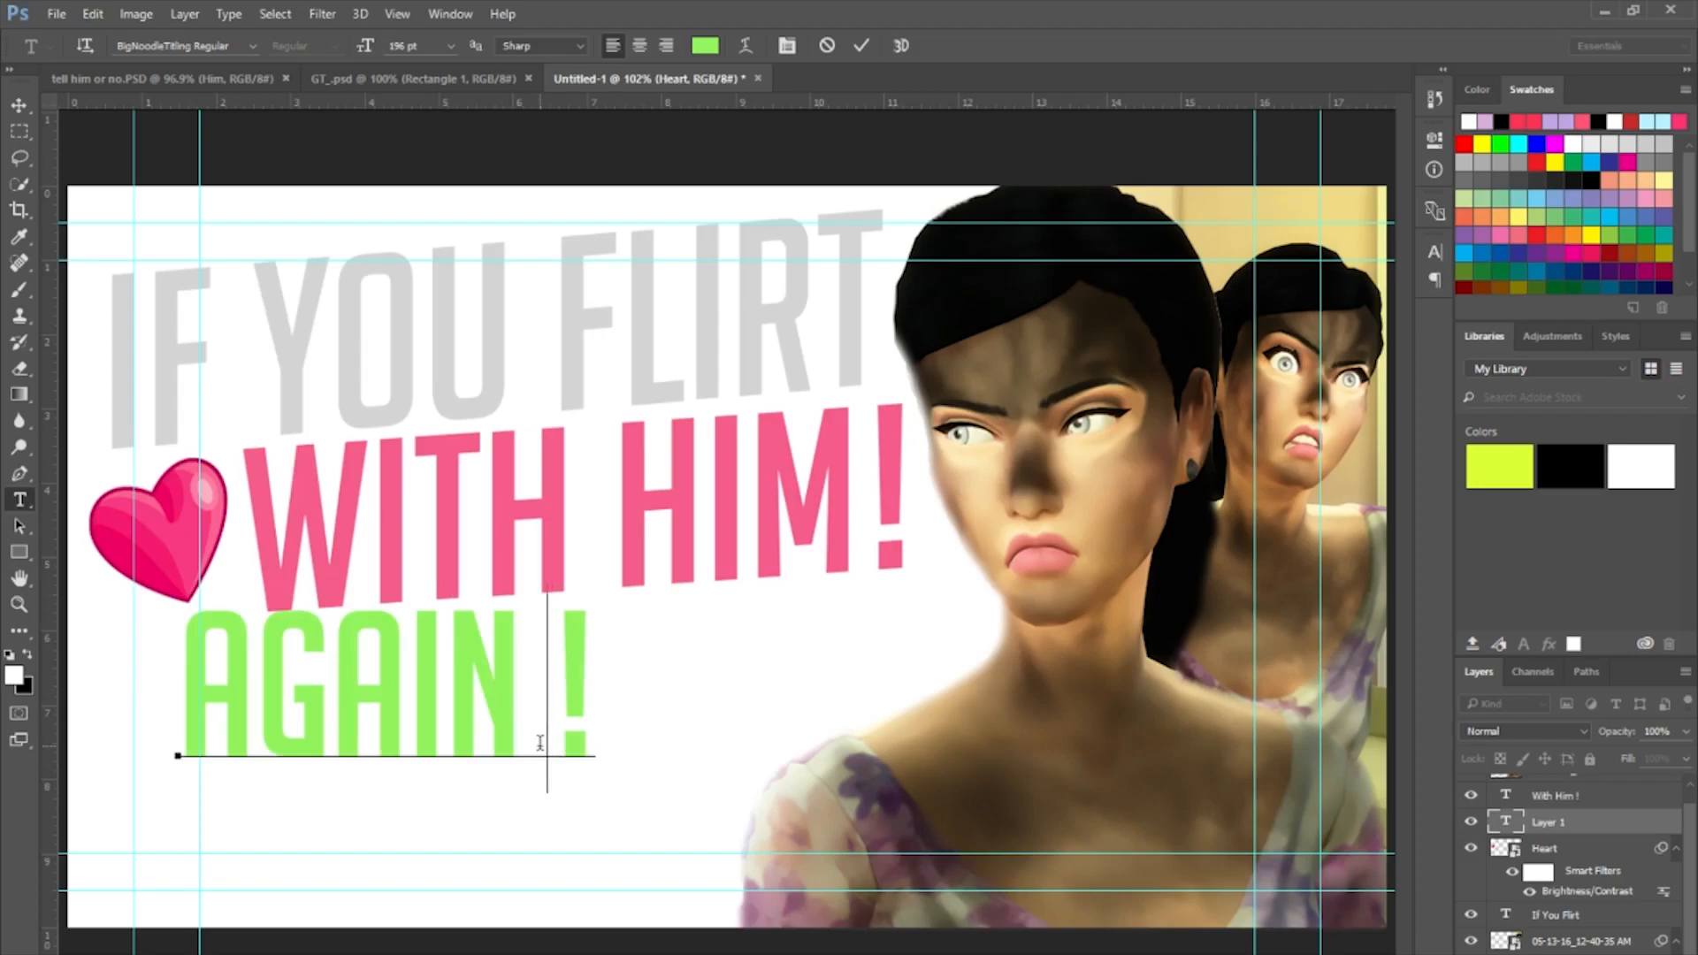
pyautogui.press('BackSpace')
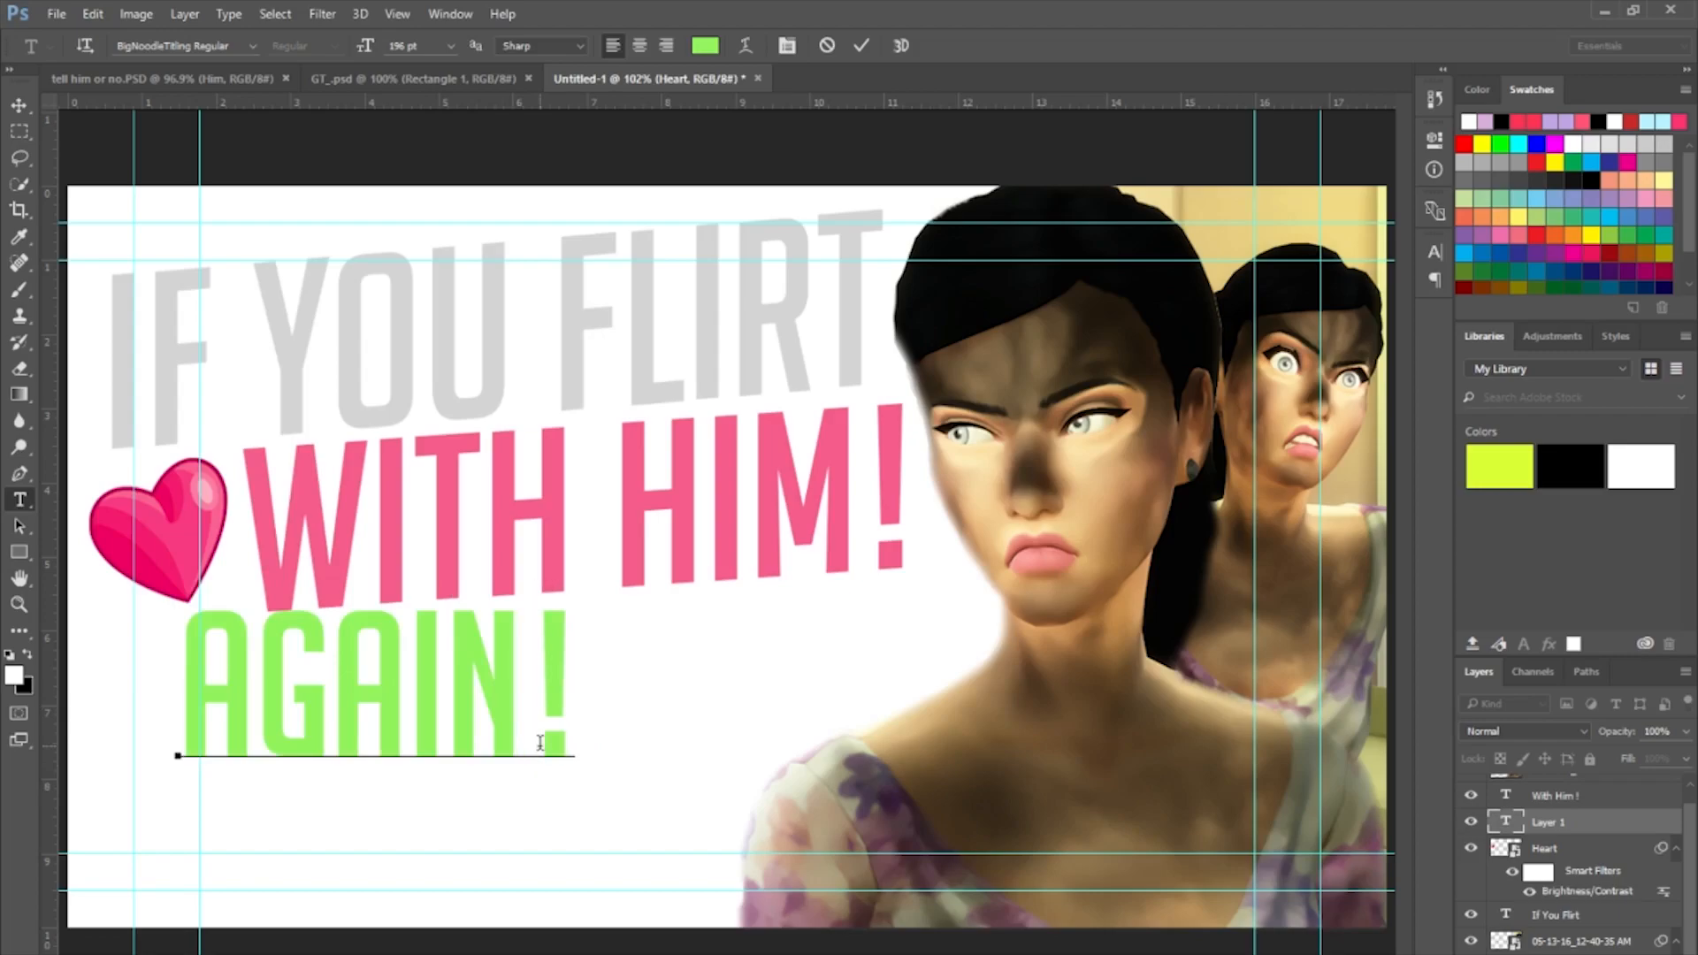
# Reduce the whole "AGAIN!" text to 75 pt and move it under the end of "WITH HIM!".
pyautogui.moveTo(566, 714); pyautogui.dragTo(165, 720)
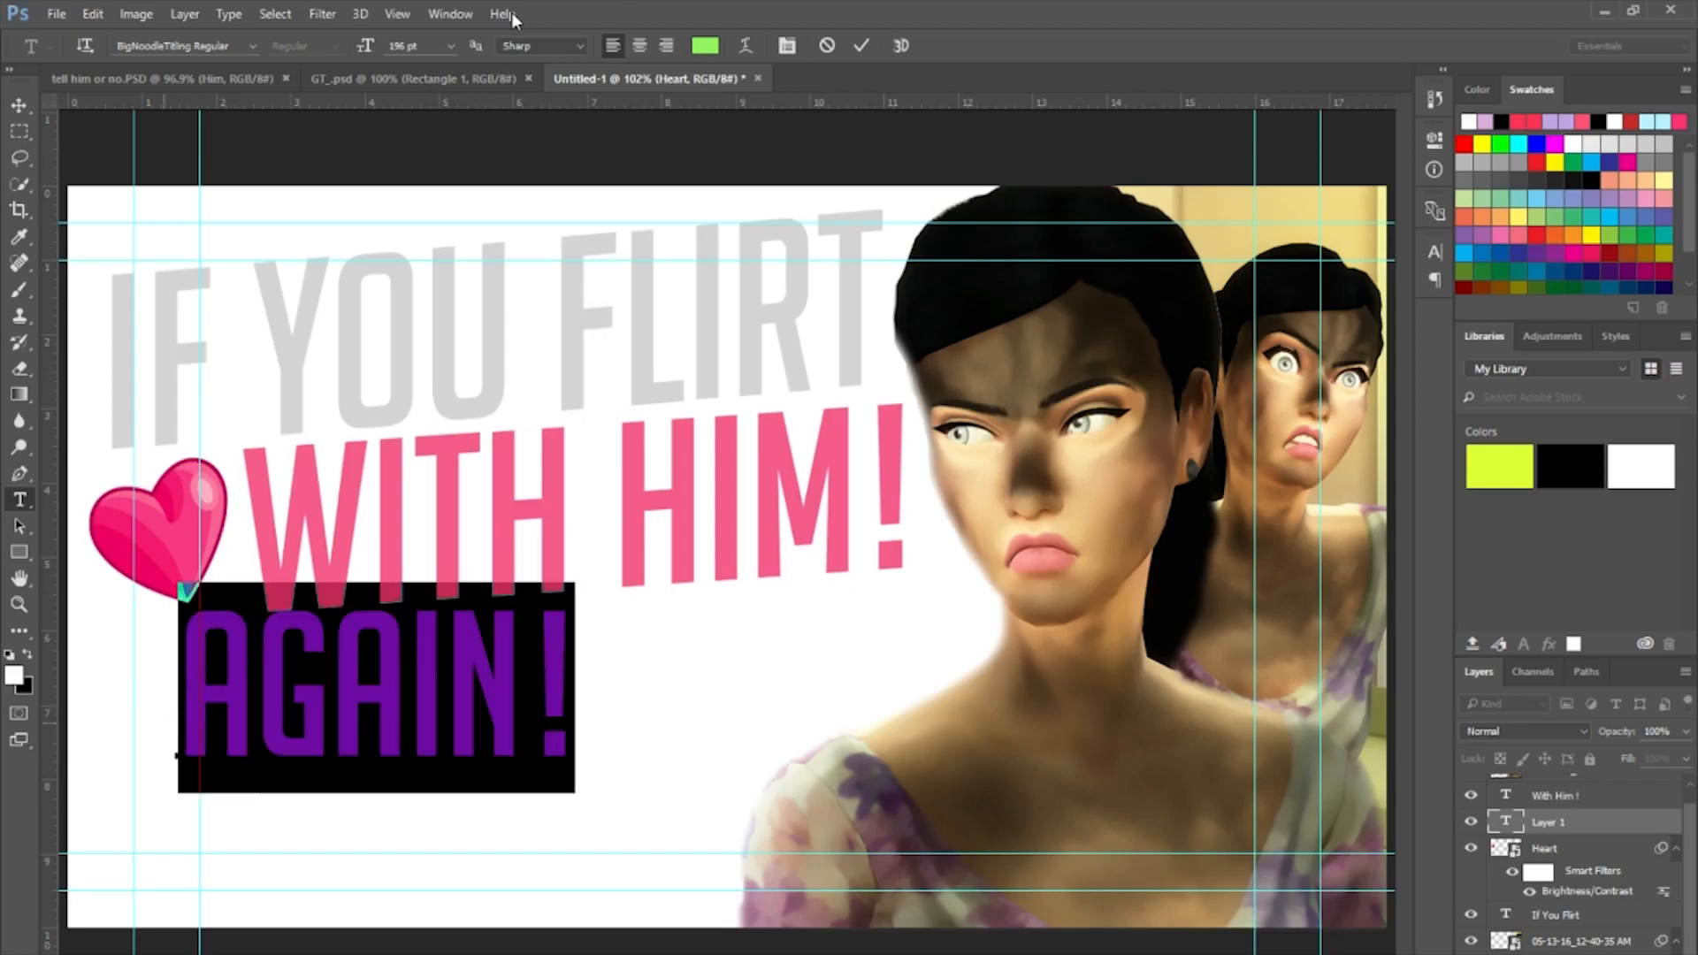
pyautogui.scroll(-20, 416, 46)
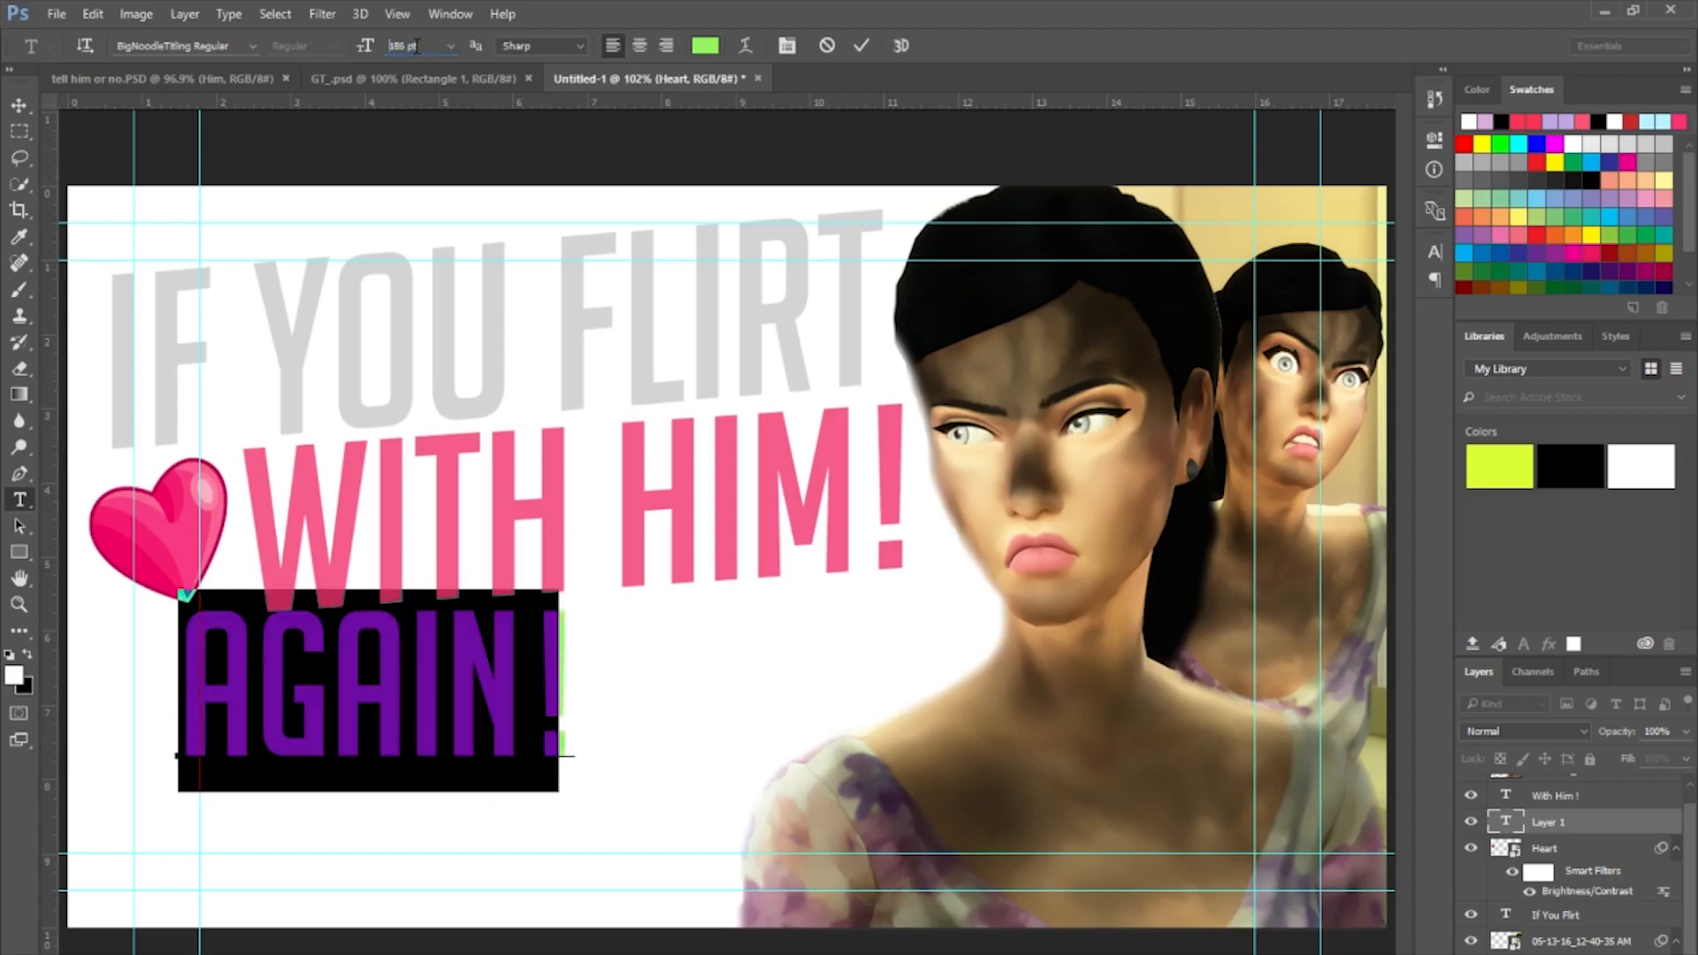
pyautogui.scroll(-20, 414, 47)
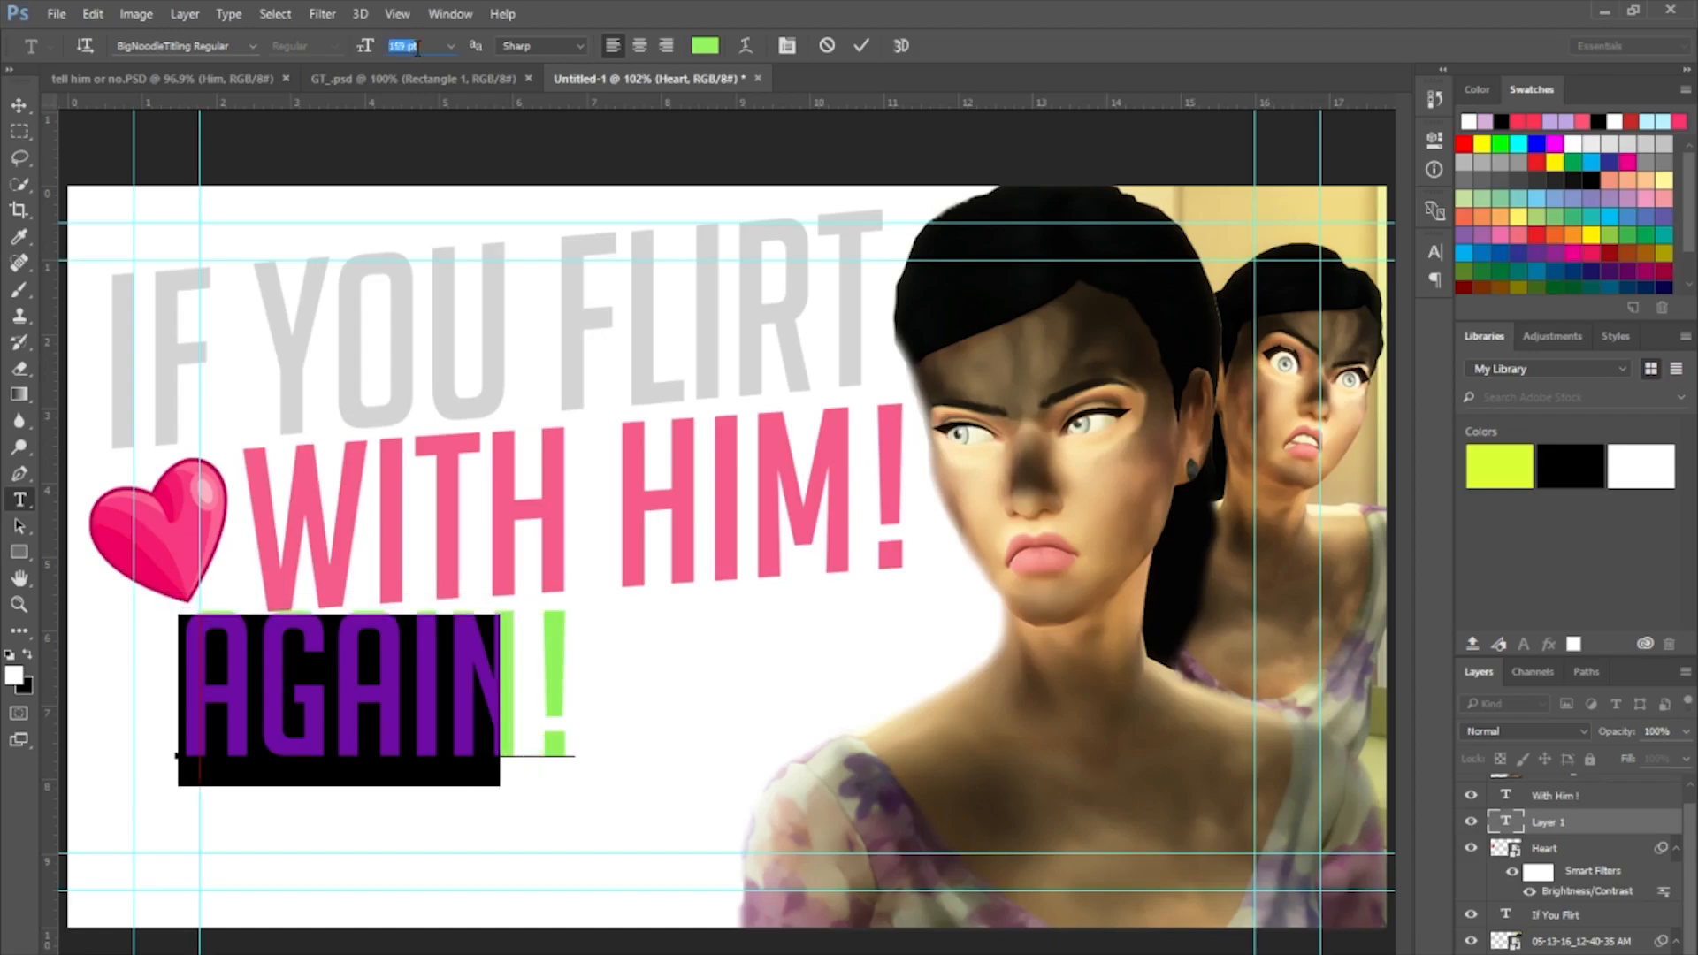
pyautogui.scroll(-20, 414, 47)
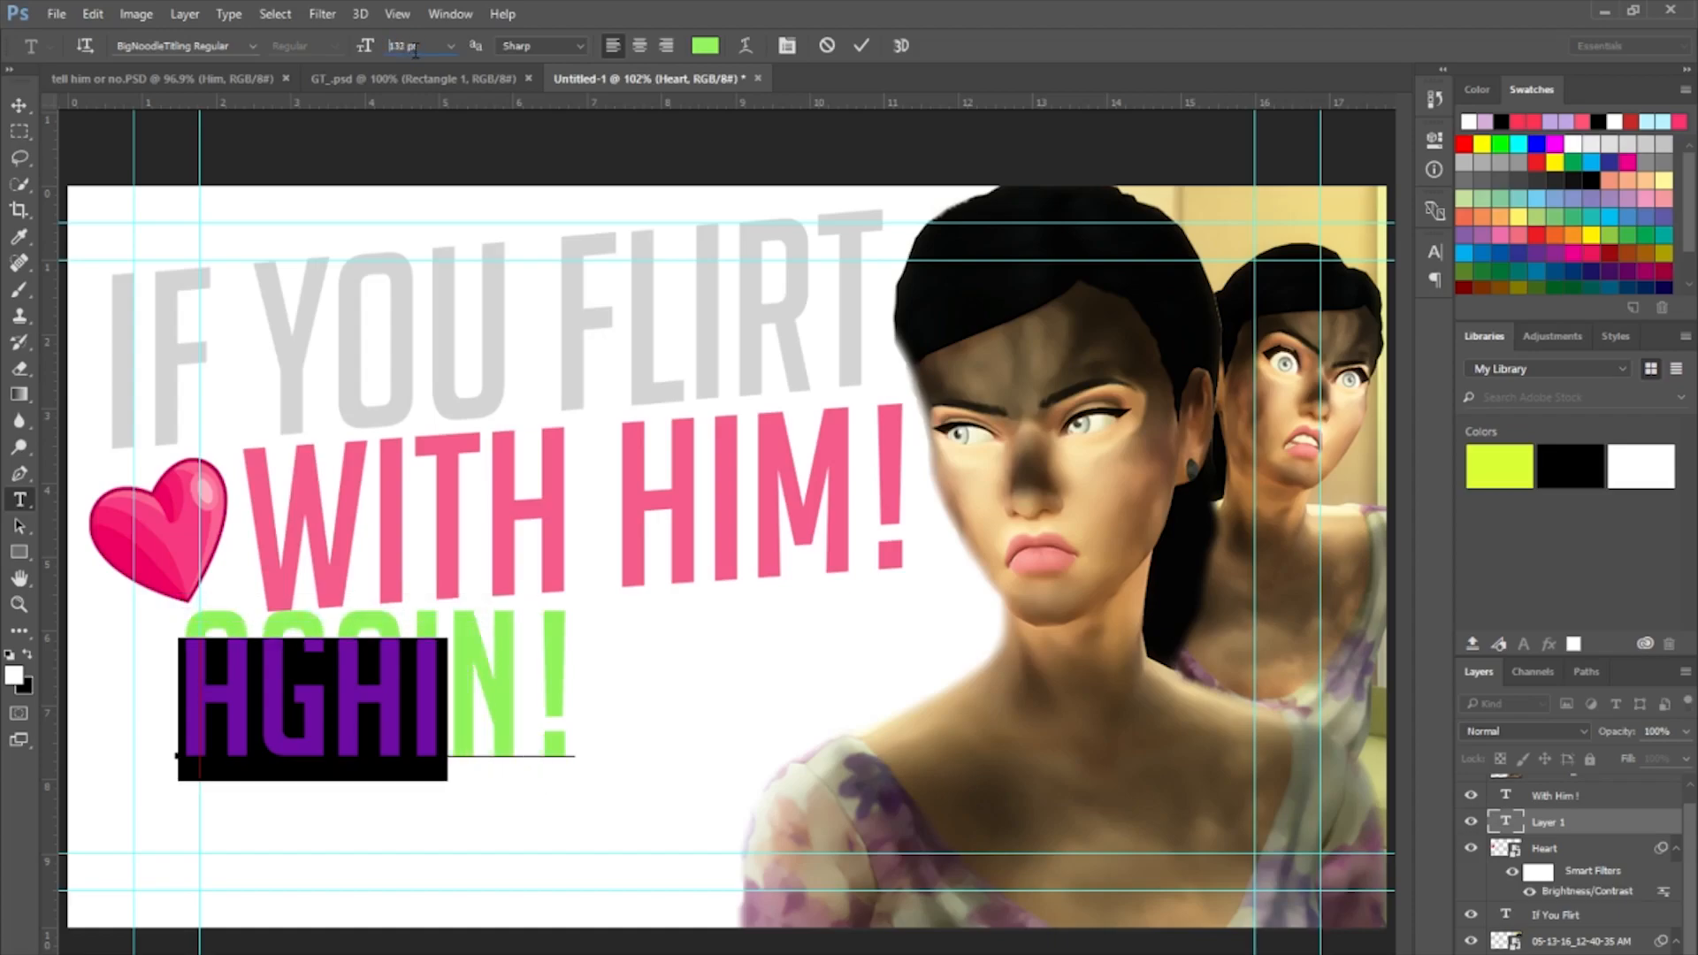
pyautogui.scroll(-19, 438, 578)
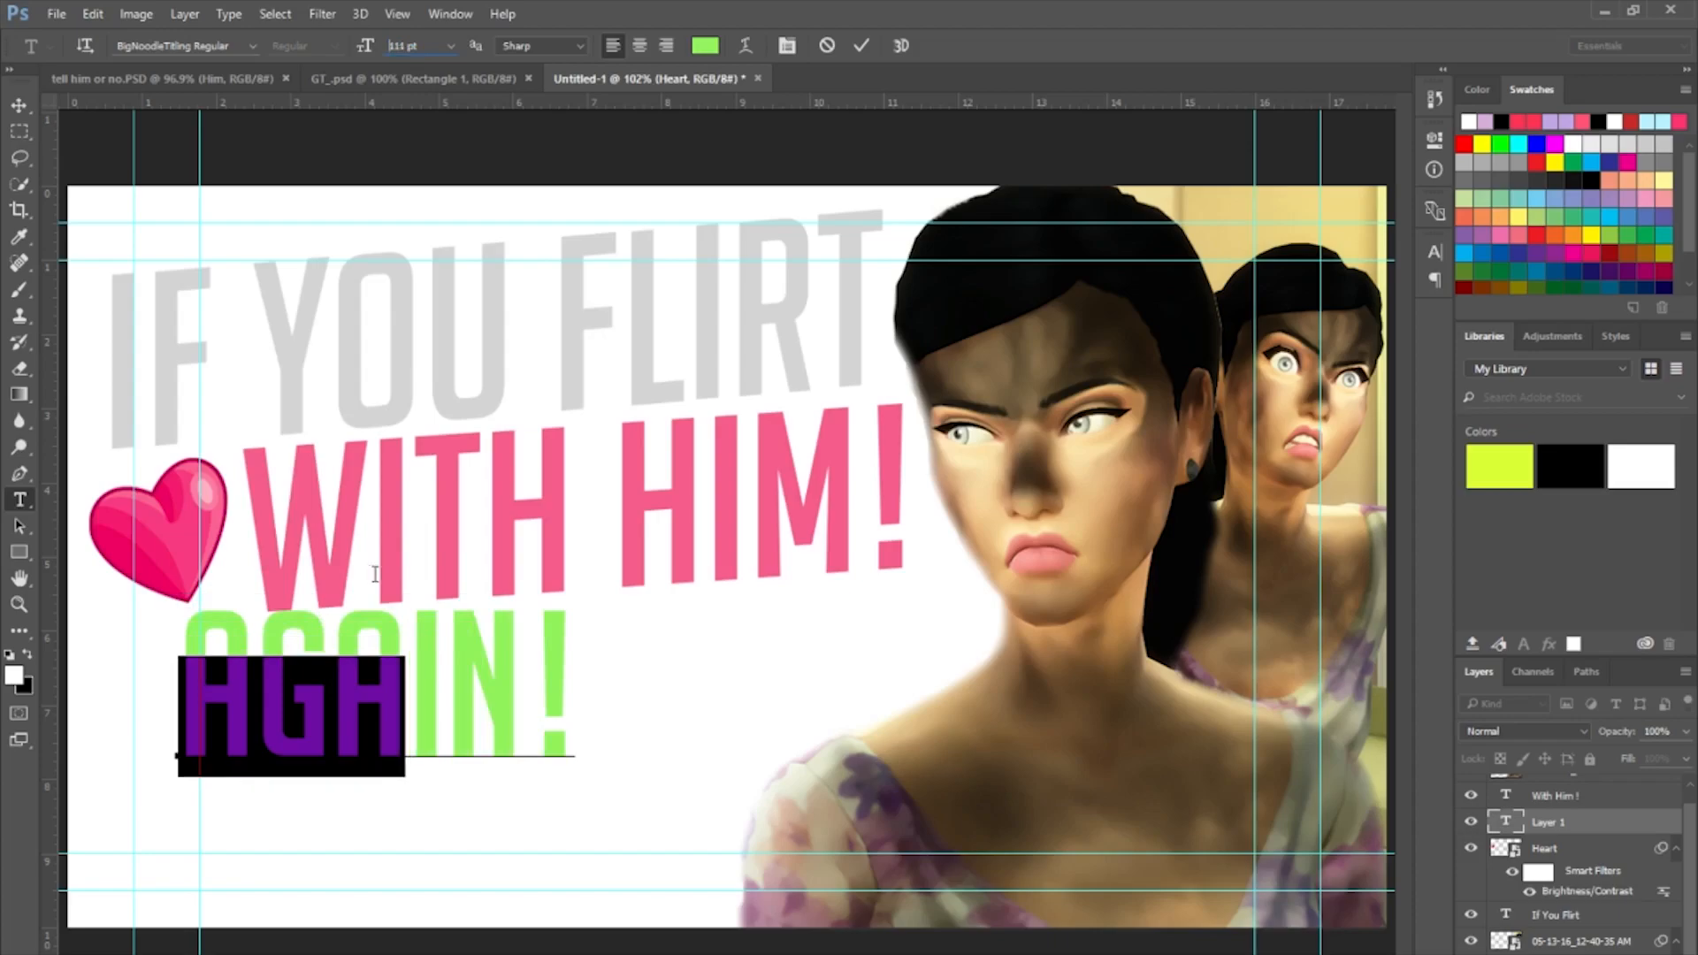
pyautogui.scroll(-20, 539, 539)
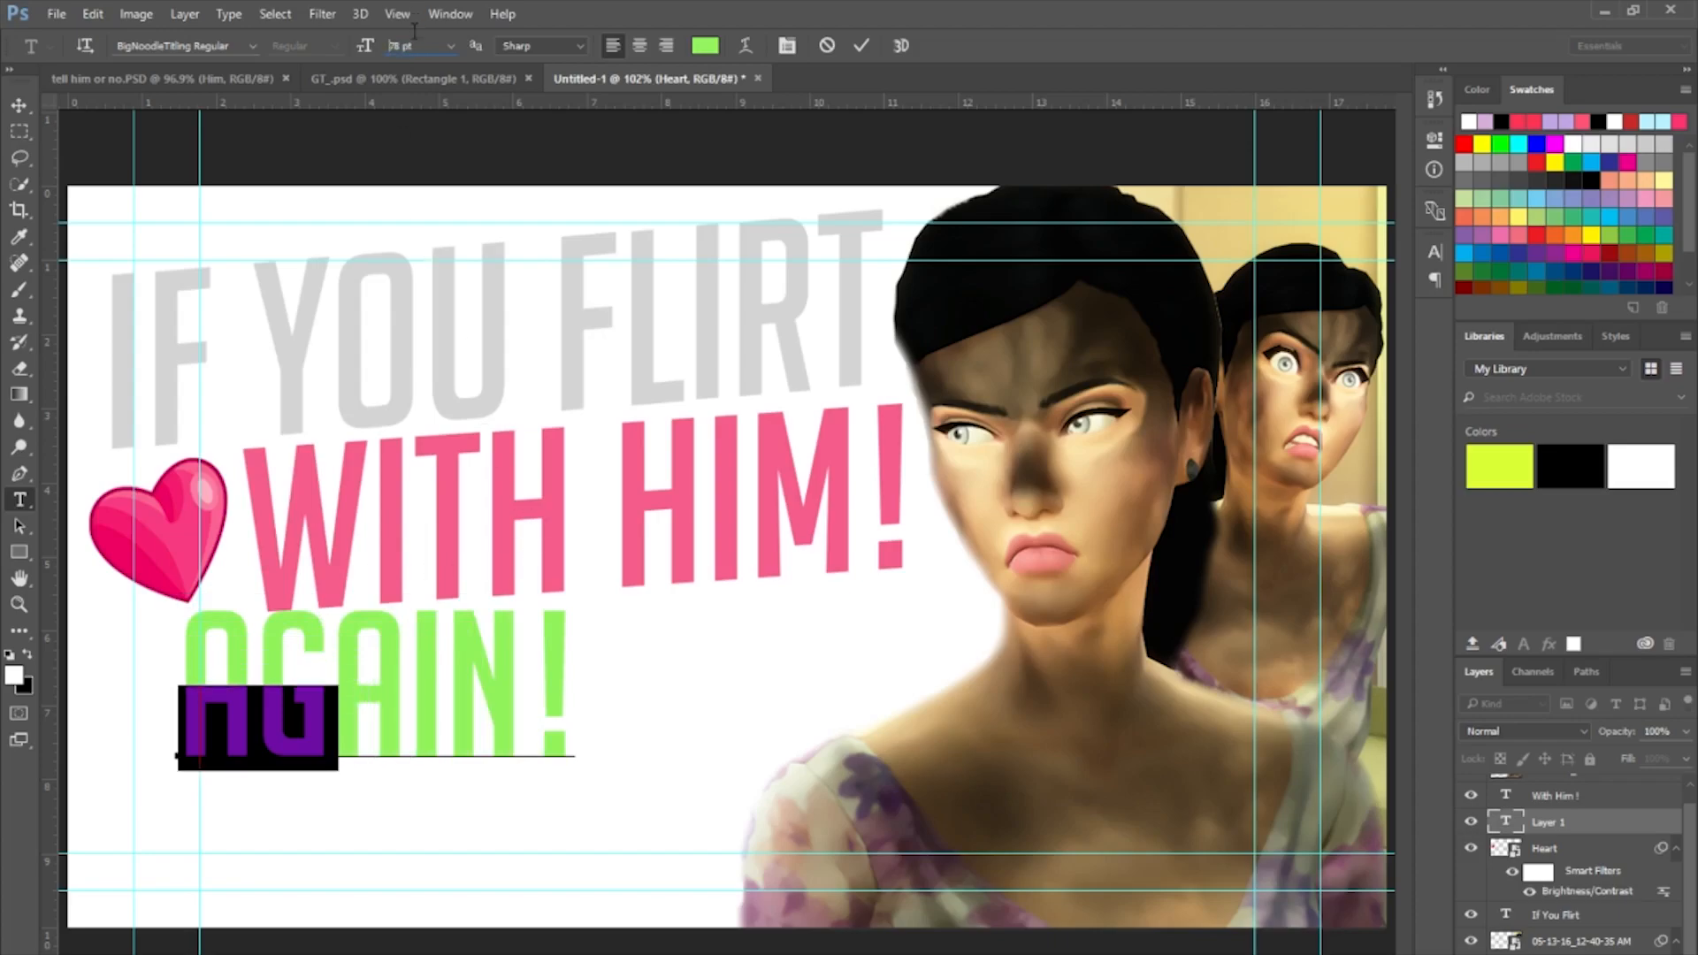
pyautogui.write('75')
pyautogui.press('Return')
pyautogui.moveTo(559, 682); pyautogui.dragTo(962, 608)
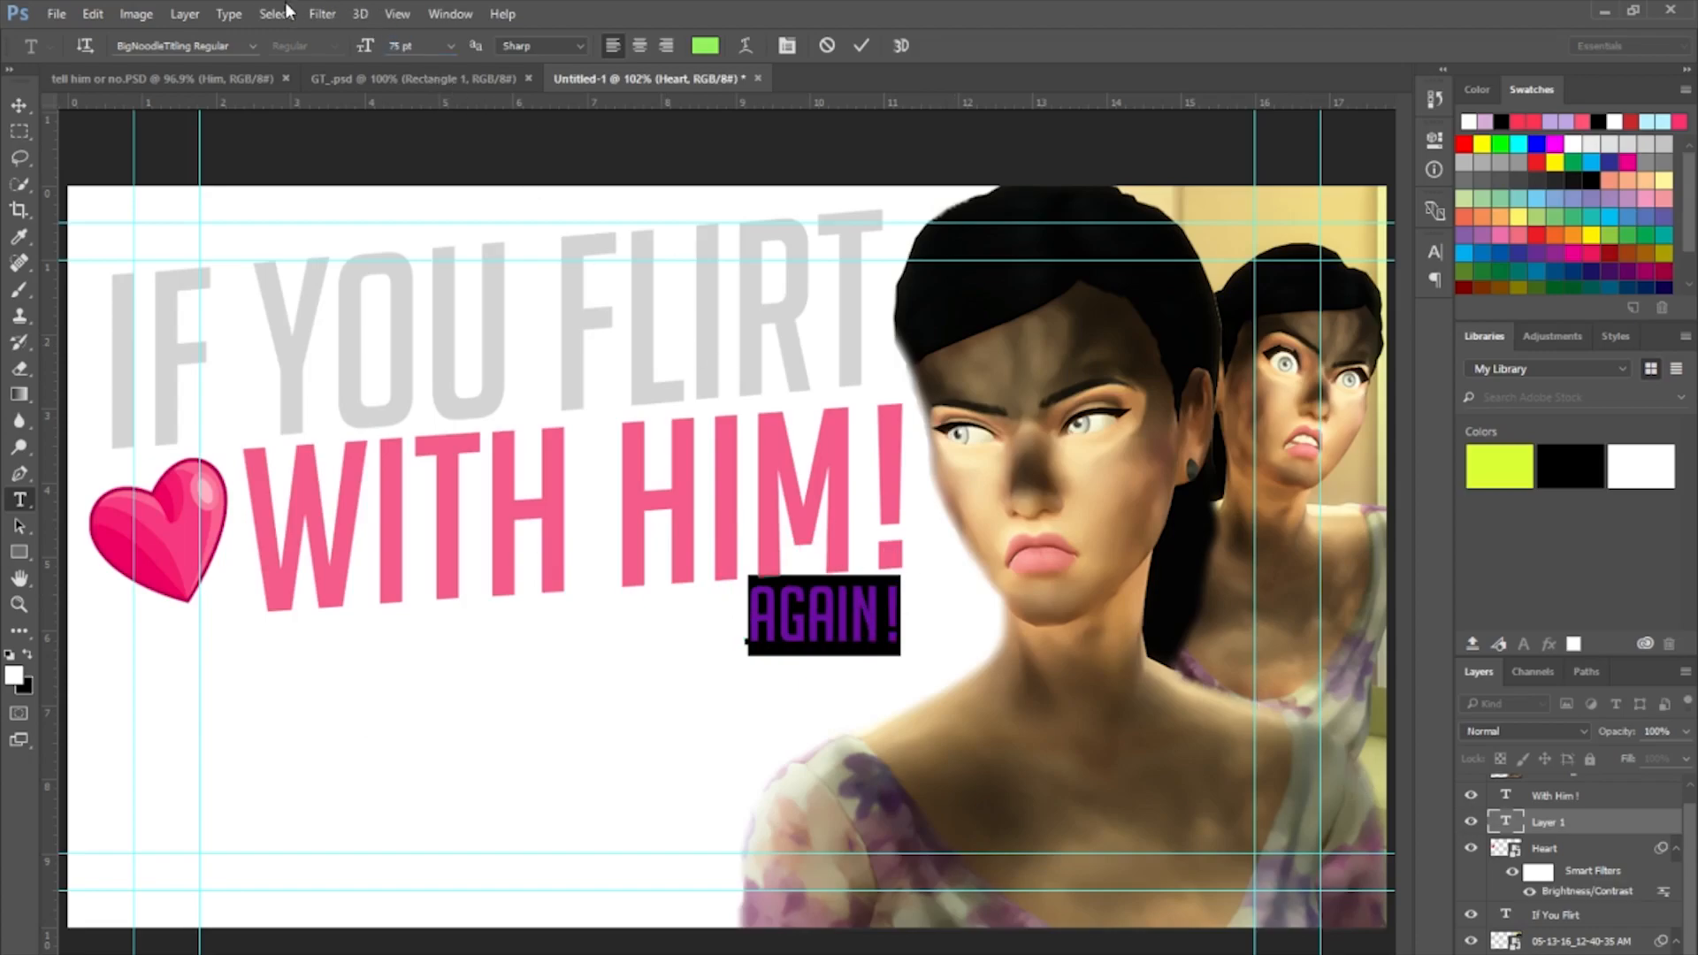
# Enlarge the "AGAIN!" text to 100 pt and shift it slightly left and down beneath "HIM!".
pyautogui.scroll(20, 422, 45)
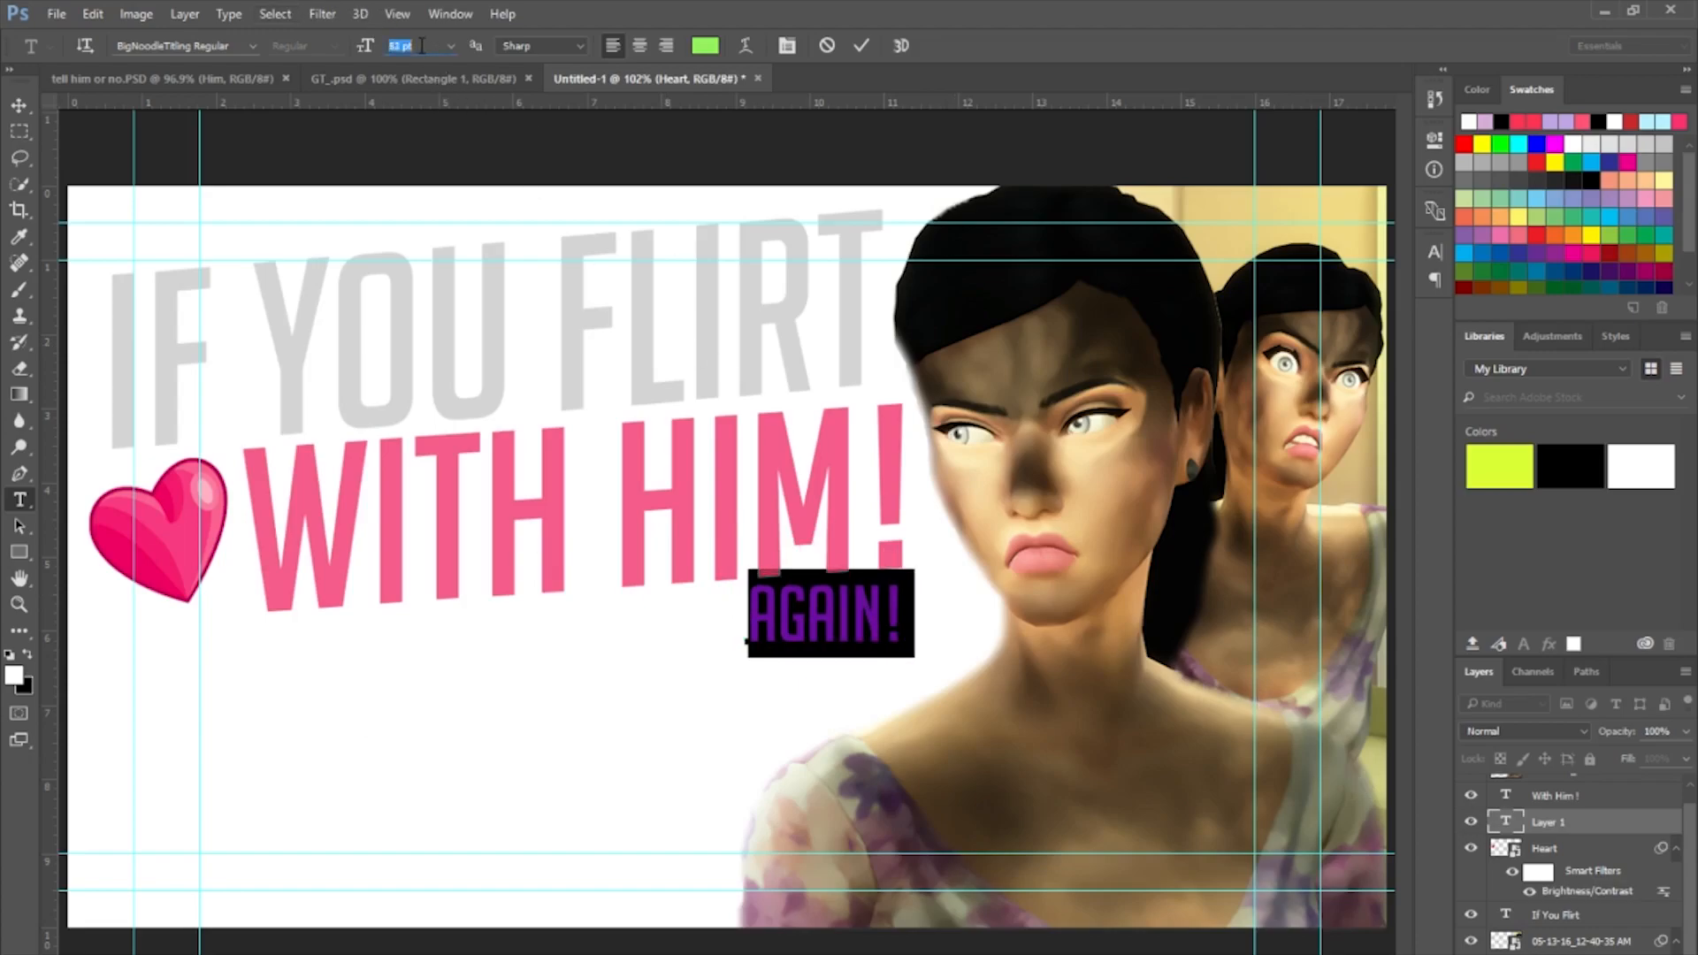
pyautogui.scroll(5, 426, 64)
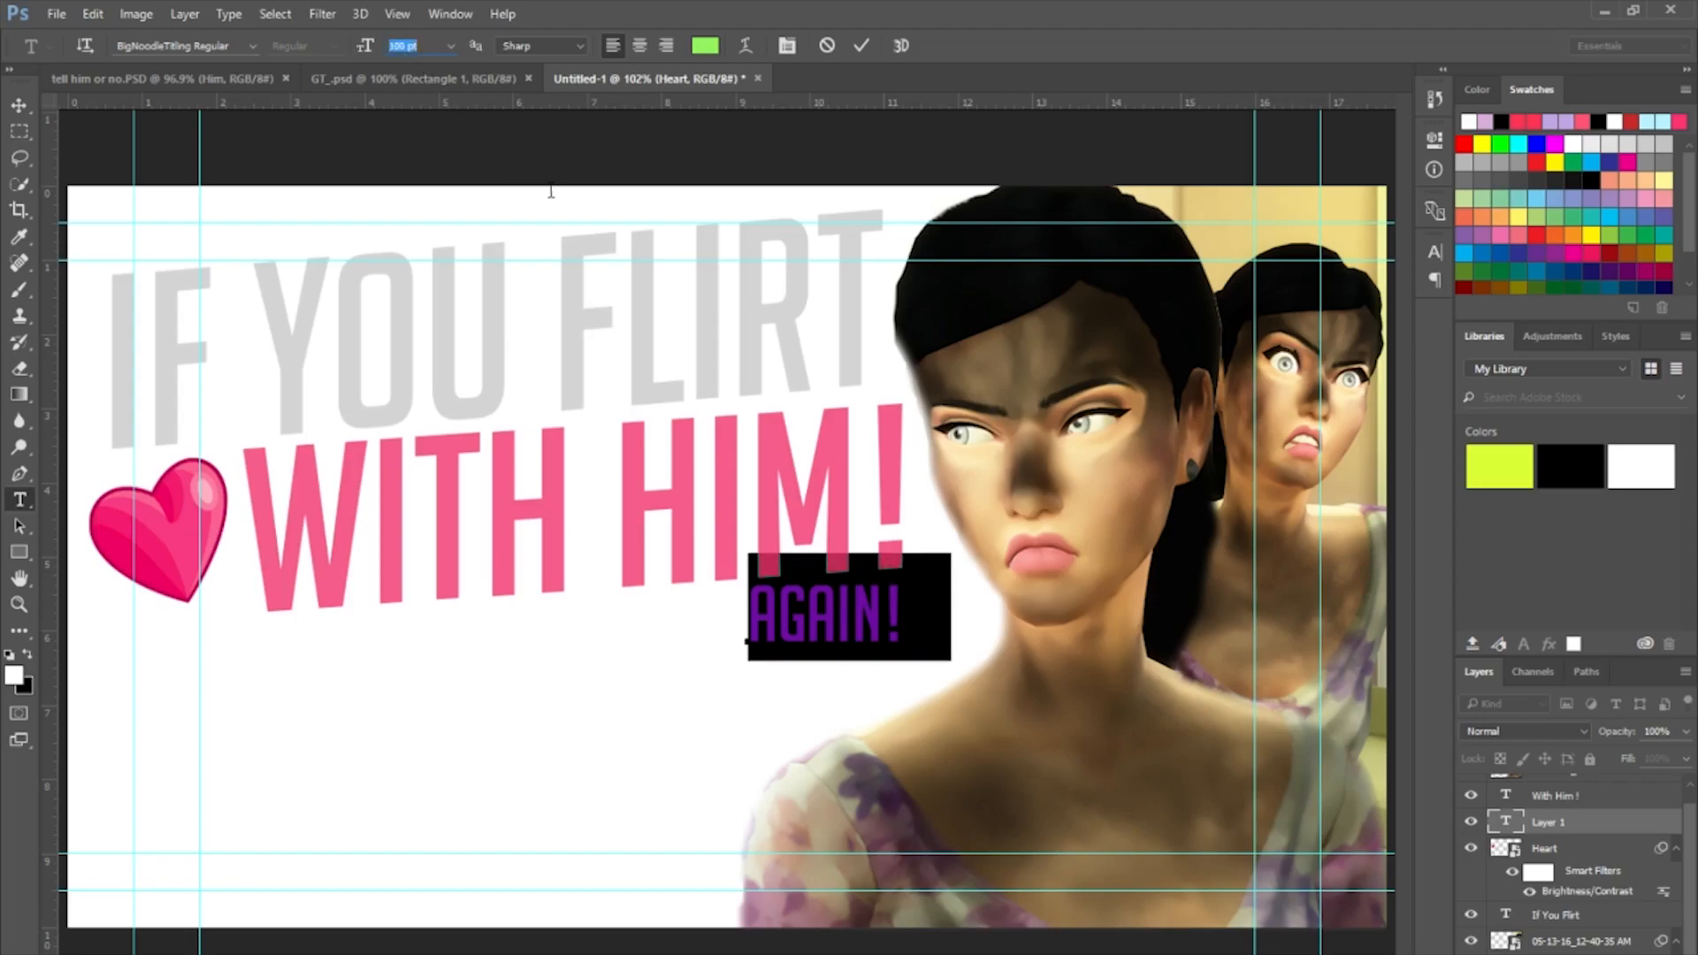
pyautogui.moveTo(780, 348); pyautogui.dragTo(741, 368)
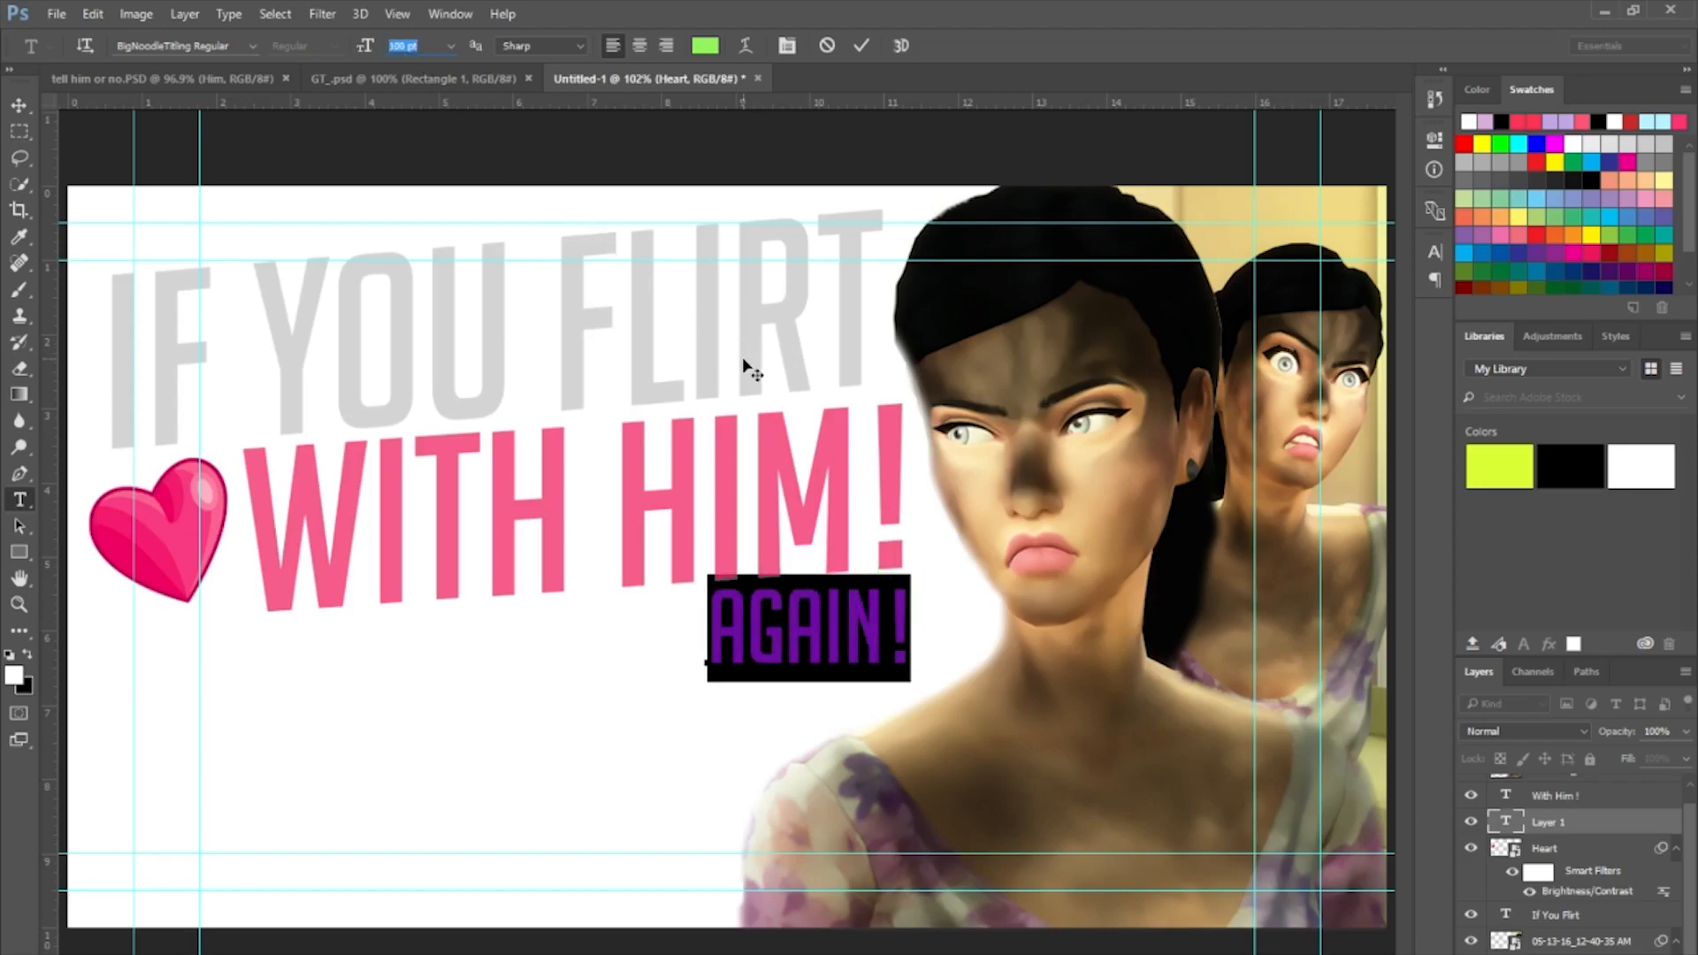
# Slant the "AGAIN!" text parallel to "WITH HIM!", reduce its height slightly, nudge it right, and commit the text.
pyautogui.press('ctrl')
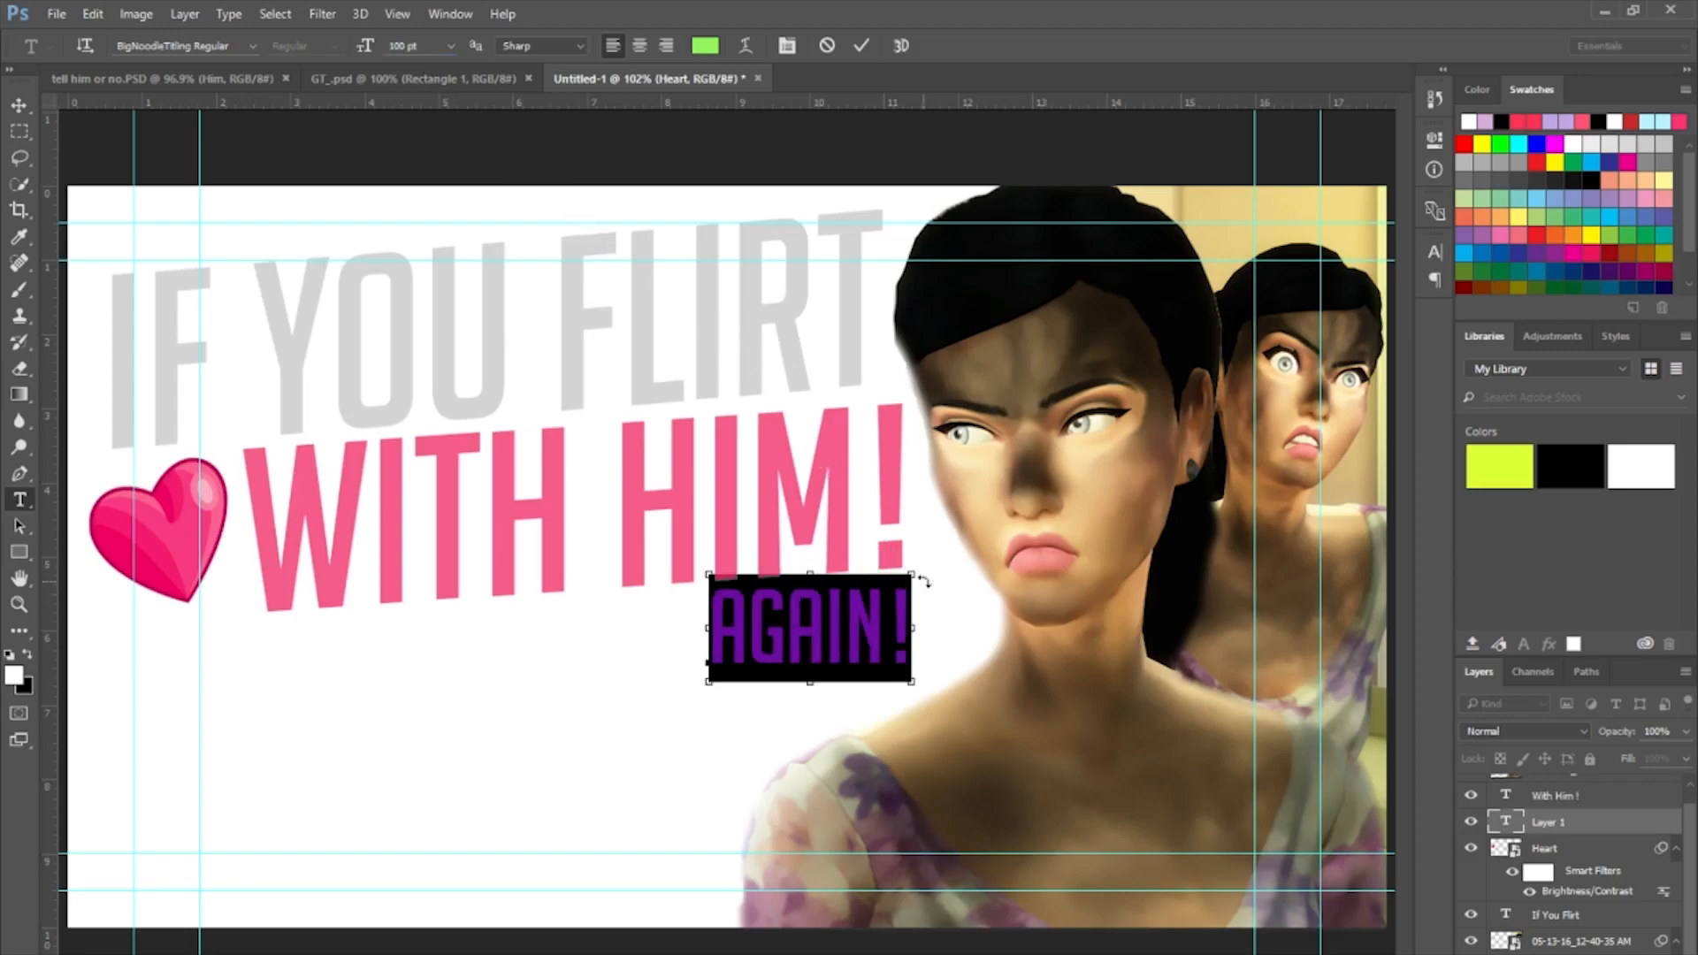
pyautogui.moveTo(924, 577); pyautogui.dragTo(924, 569)
pyautogui.moveTo(917, 699); pyautogui.dragTo(925, 673)
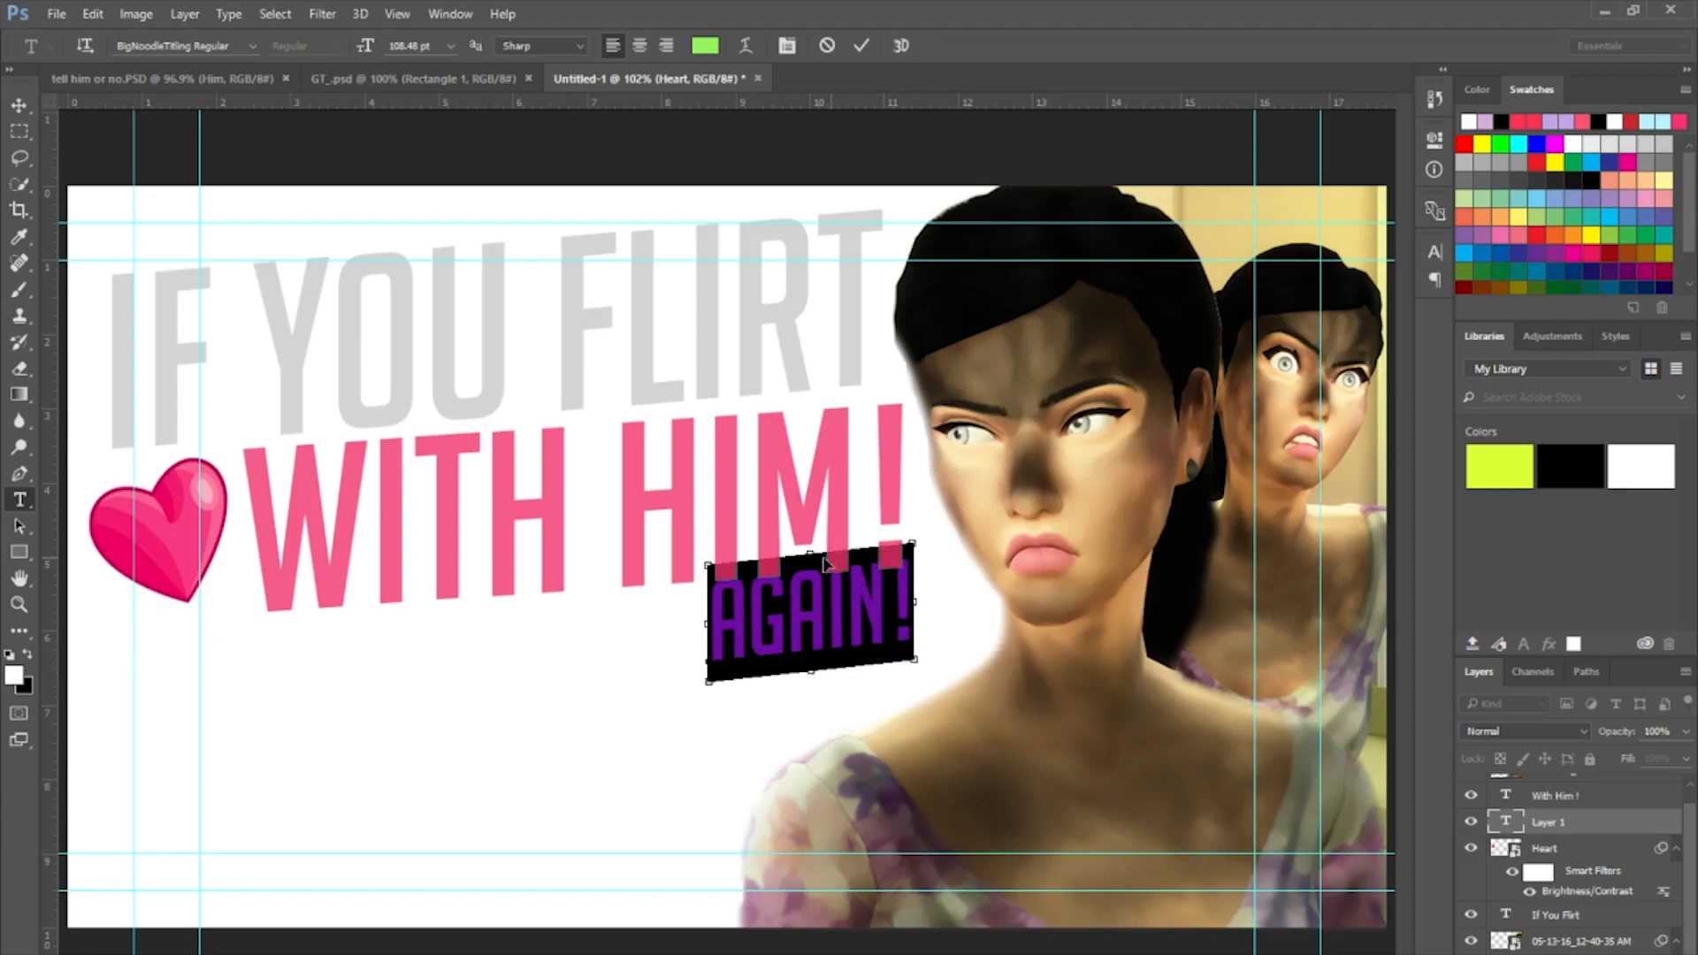
pyautogui.moveTo(819, 564); pyautogui.dragTo(819, 576)
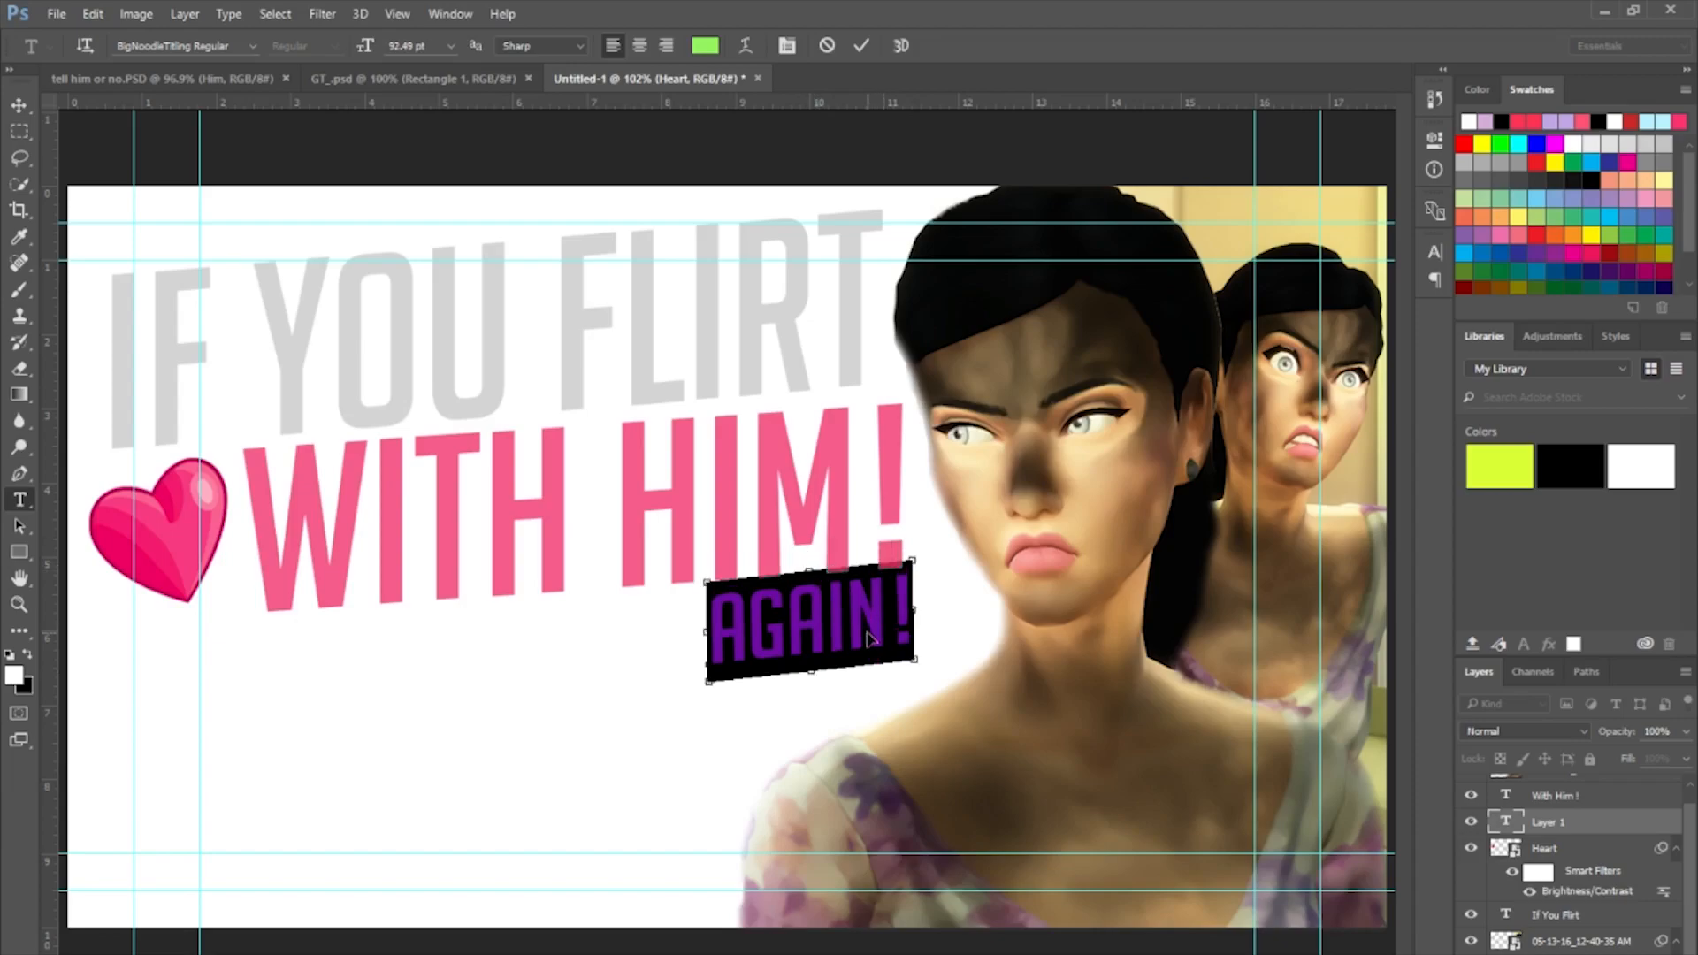
pyautogui.moveTo(870, 631); pyautogui.dragTo(879, 629)
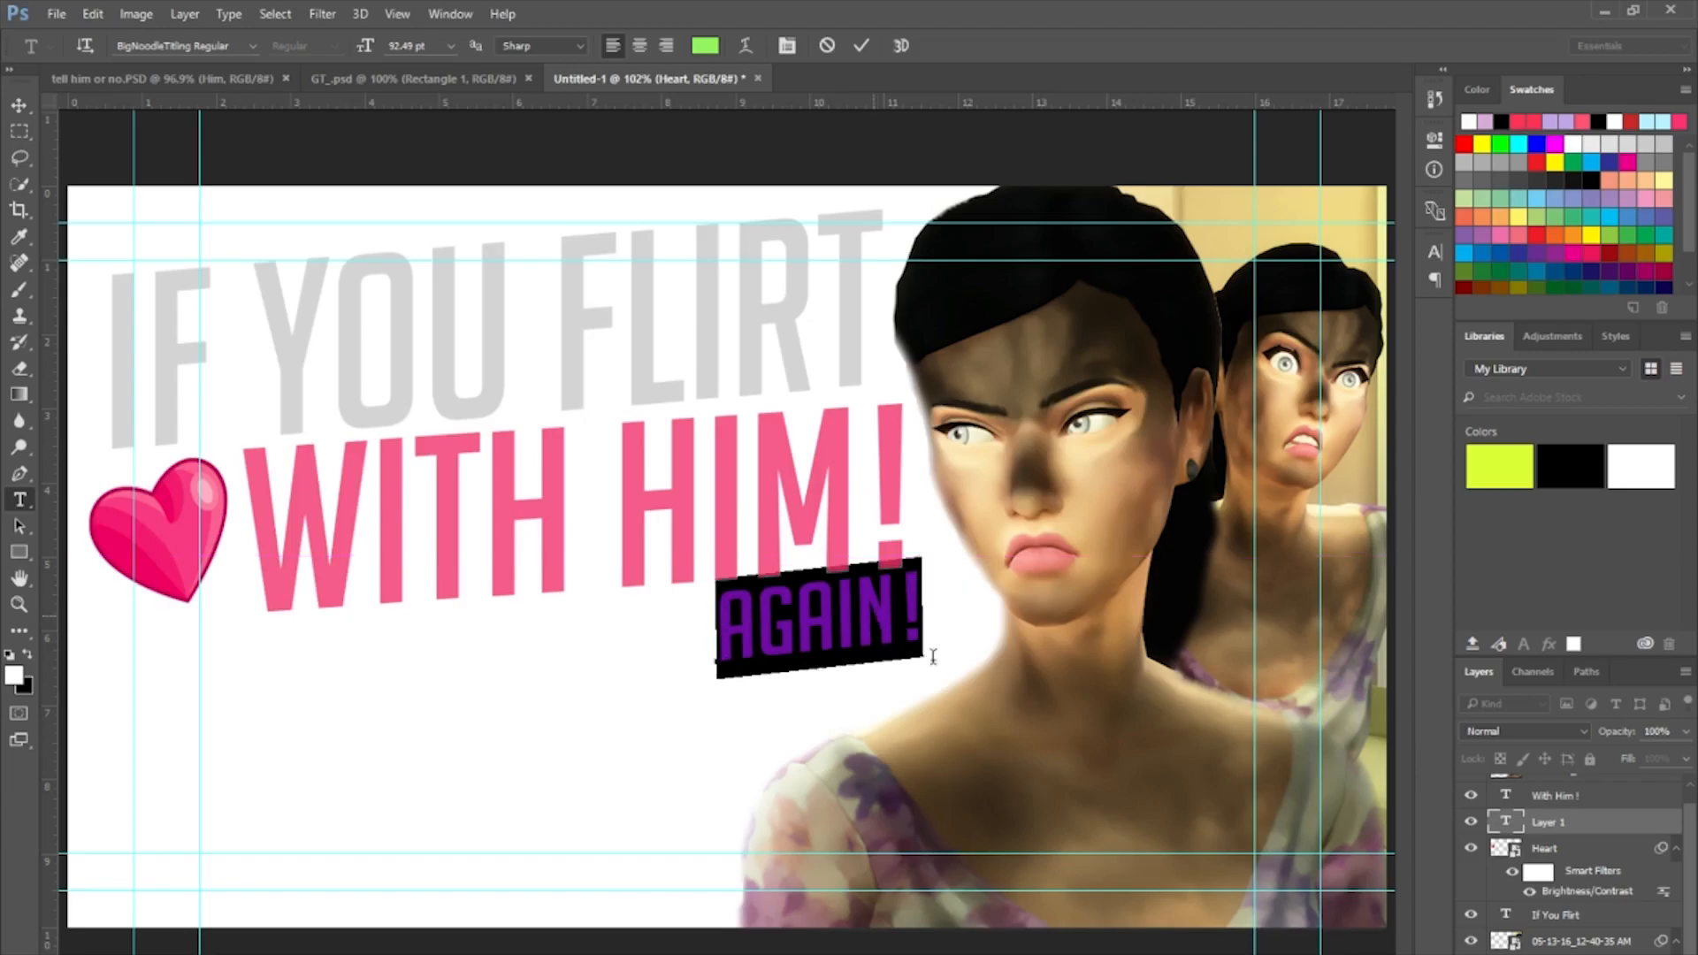
pyautogui.click(1584, 826)
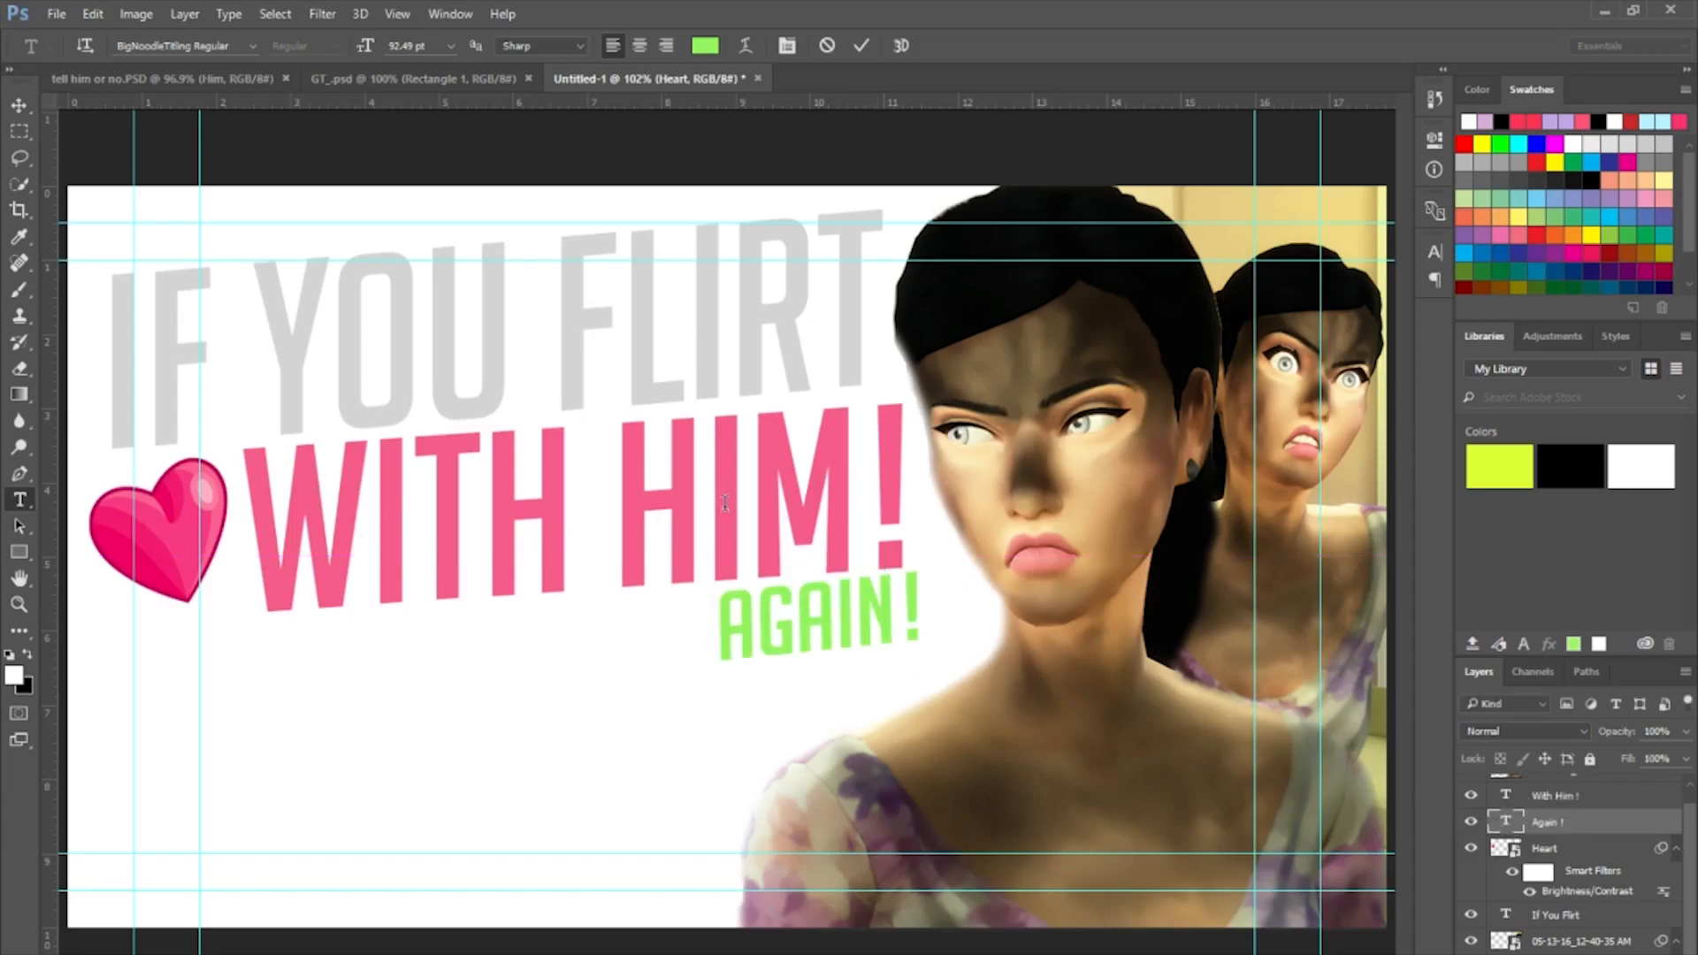
# Recolor the "AGAIN!" text with the pink sampled from "WITH HIM!" (#f45c8a) and commit it.
pyautogui.hotkey('ctrl', 'a')
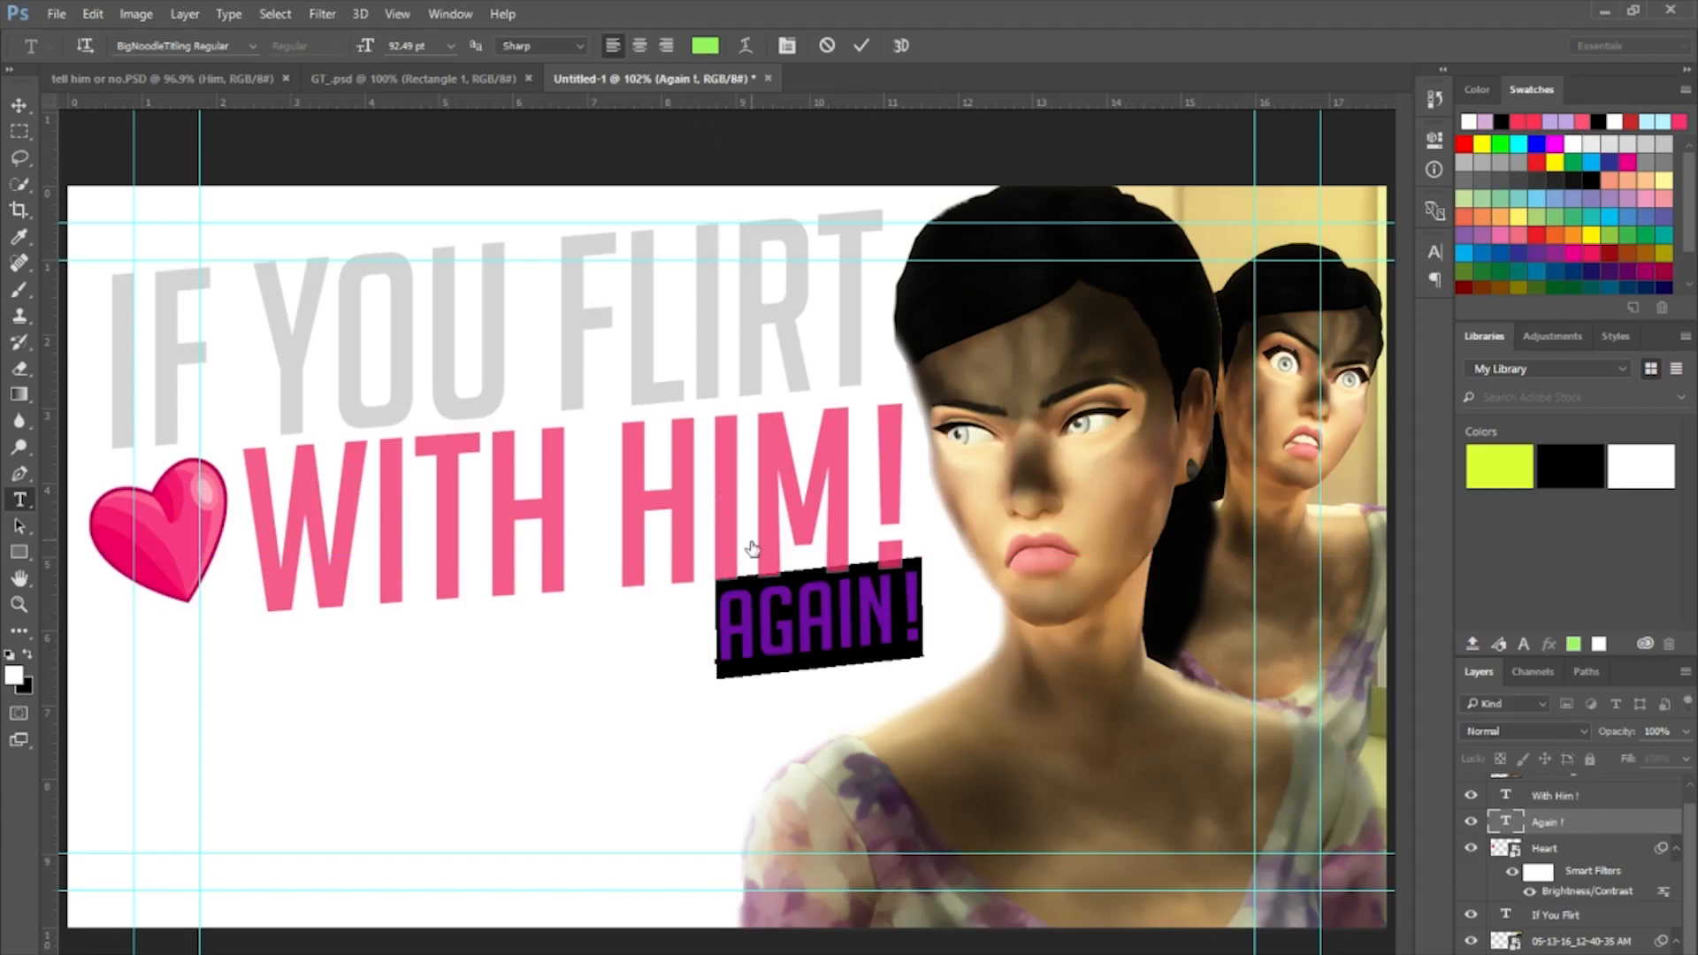
pyautogui.hotkey('ctrl', 'h')
pyautogui.click(739, 470)
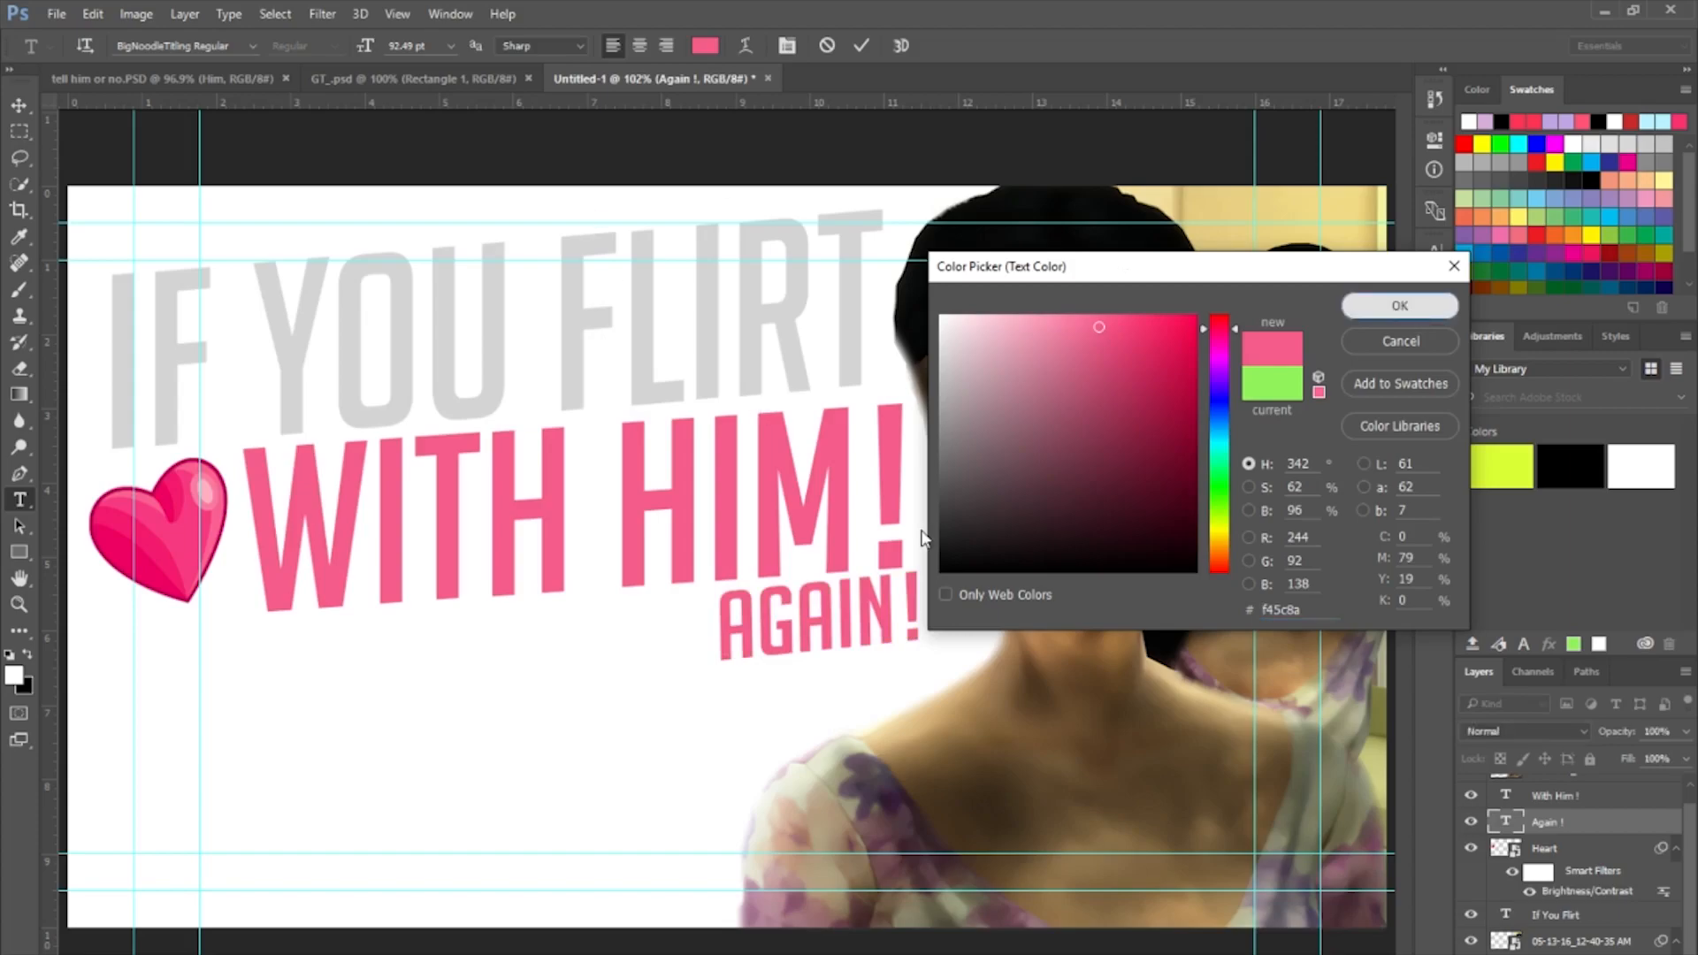
pyautogui.press('Return')
pyautogui.hotkey('ctrl', 'Return')
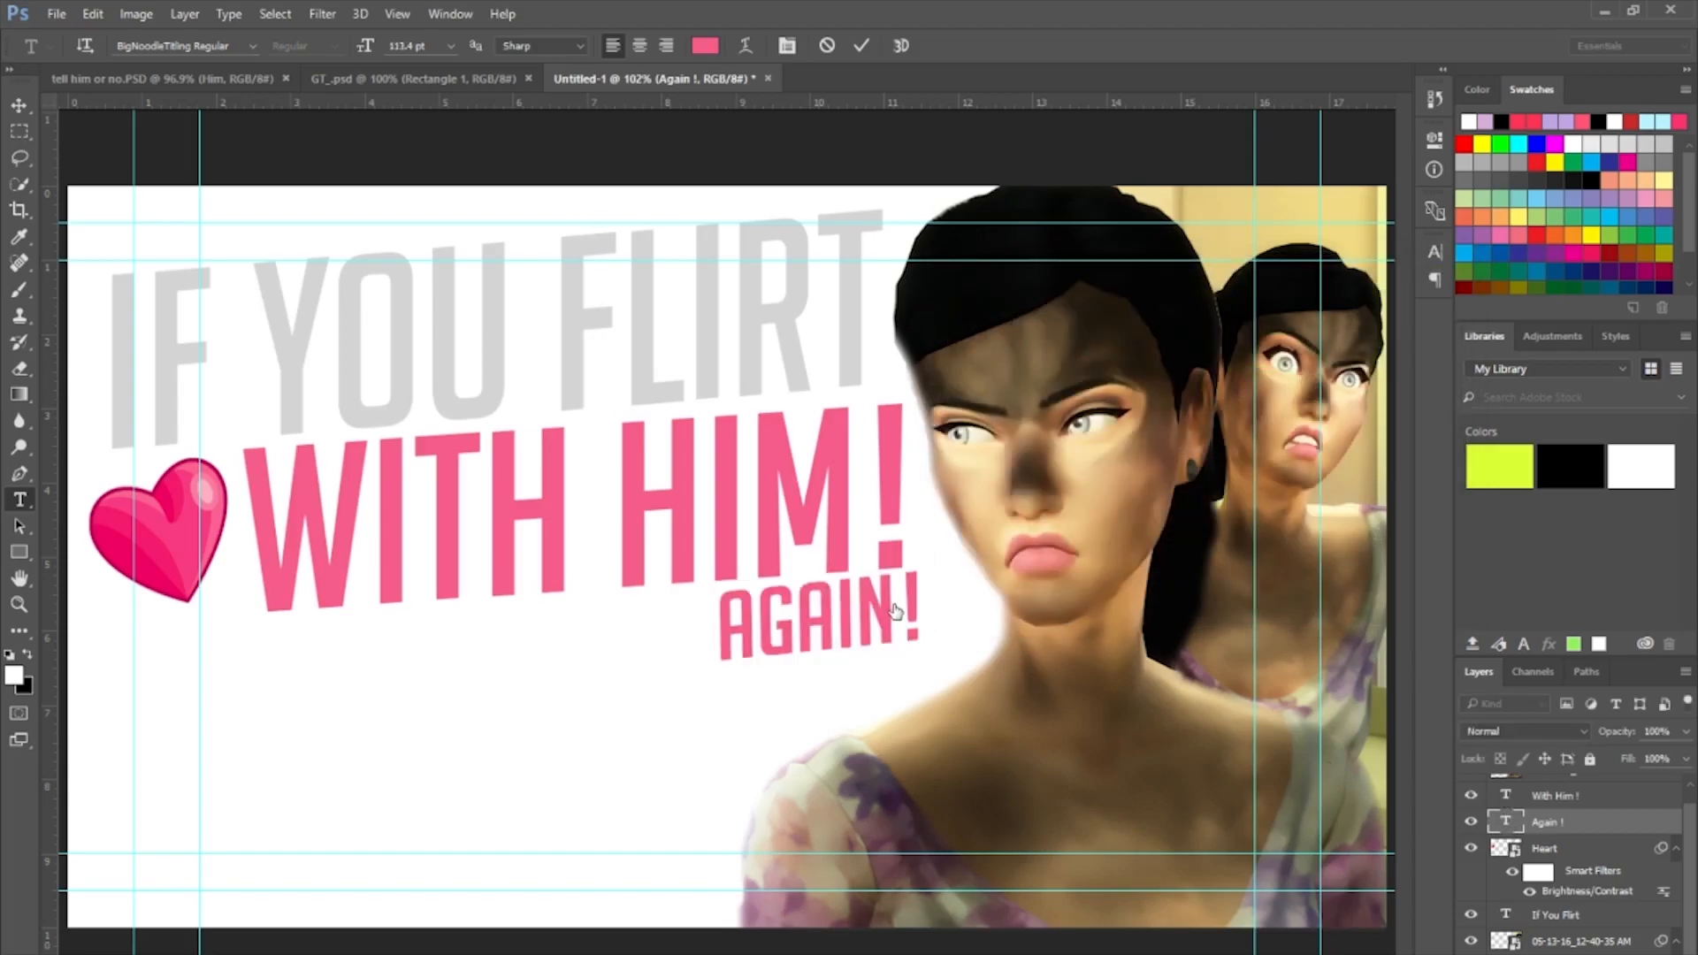
# Delete the exclamation mark from the "WITH HIM!" text and commit the edit.
pyautogui.click(897, 527)
pyautogui.tripleClick(895, 501)
pyautogui.click(897, 497)
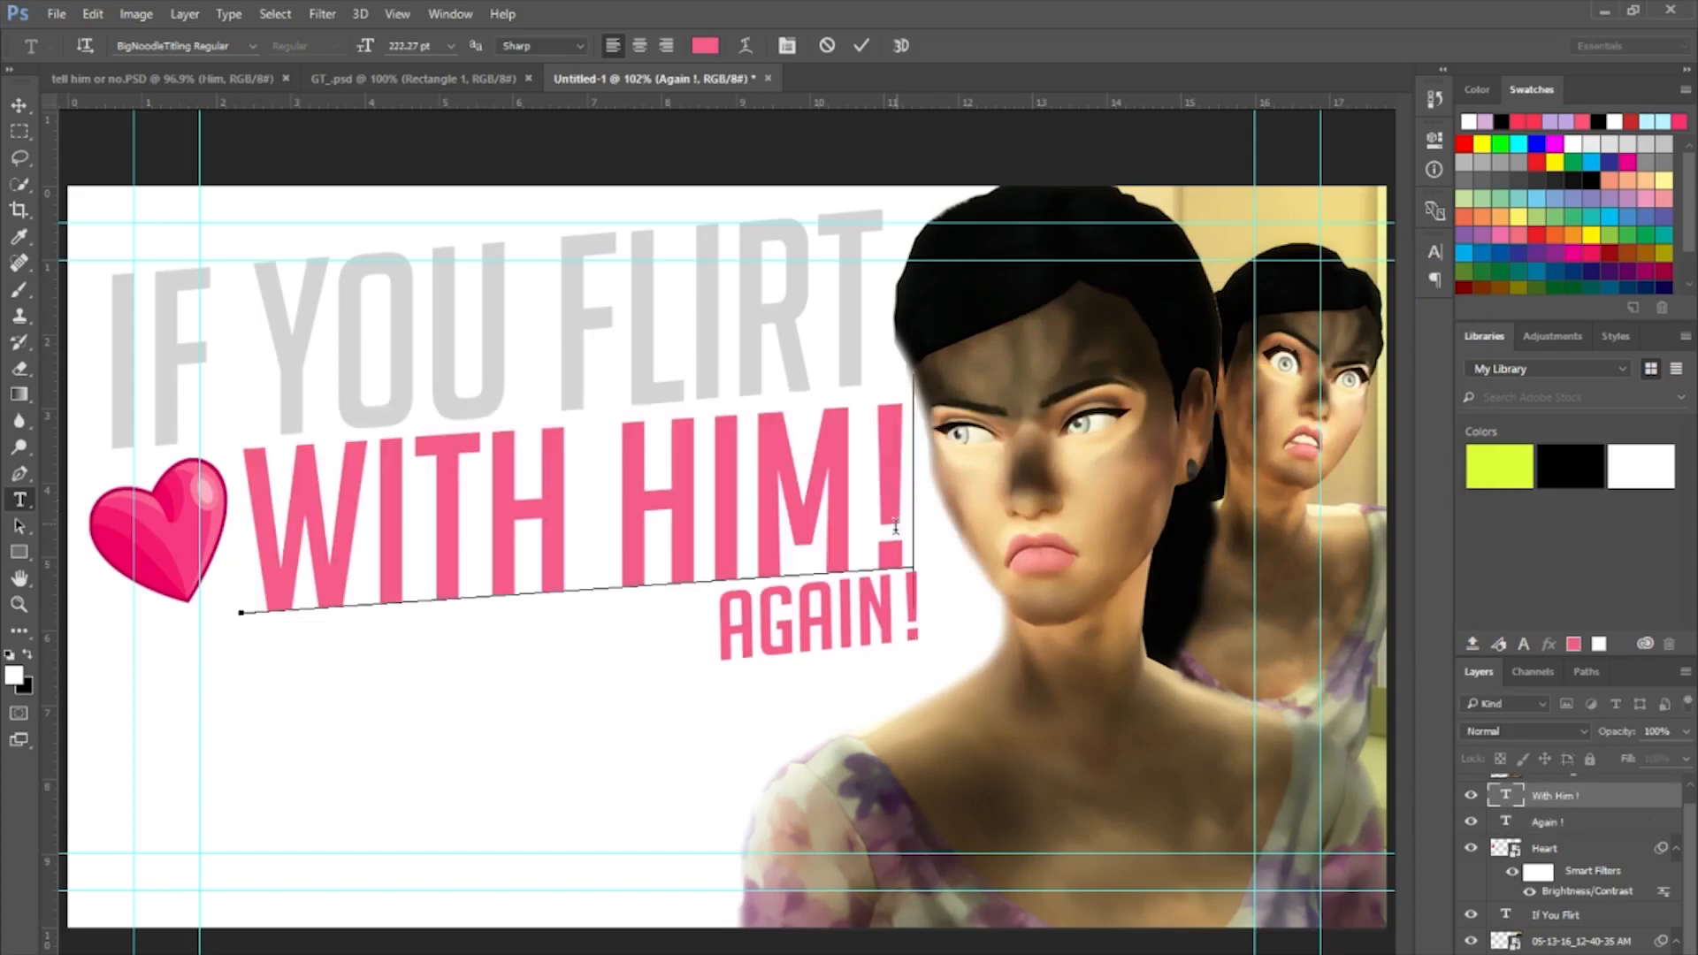
pyautogui.press('BackSpace')
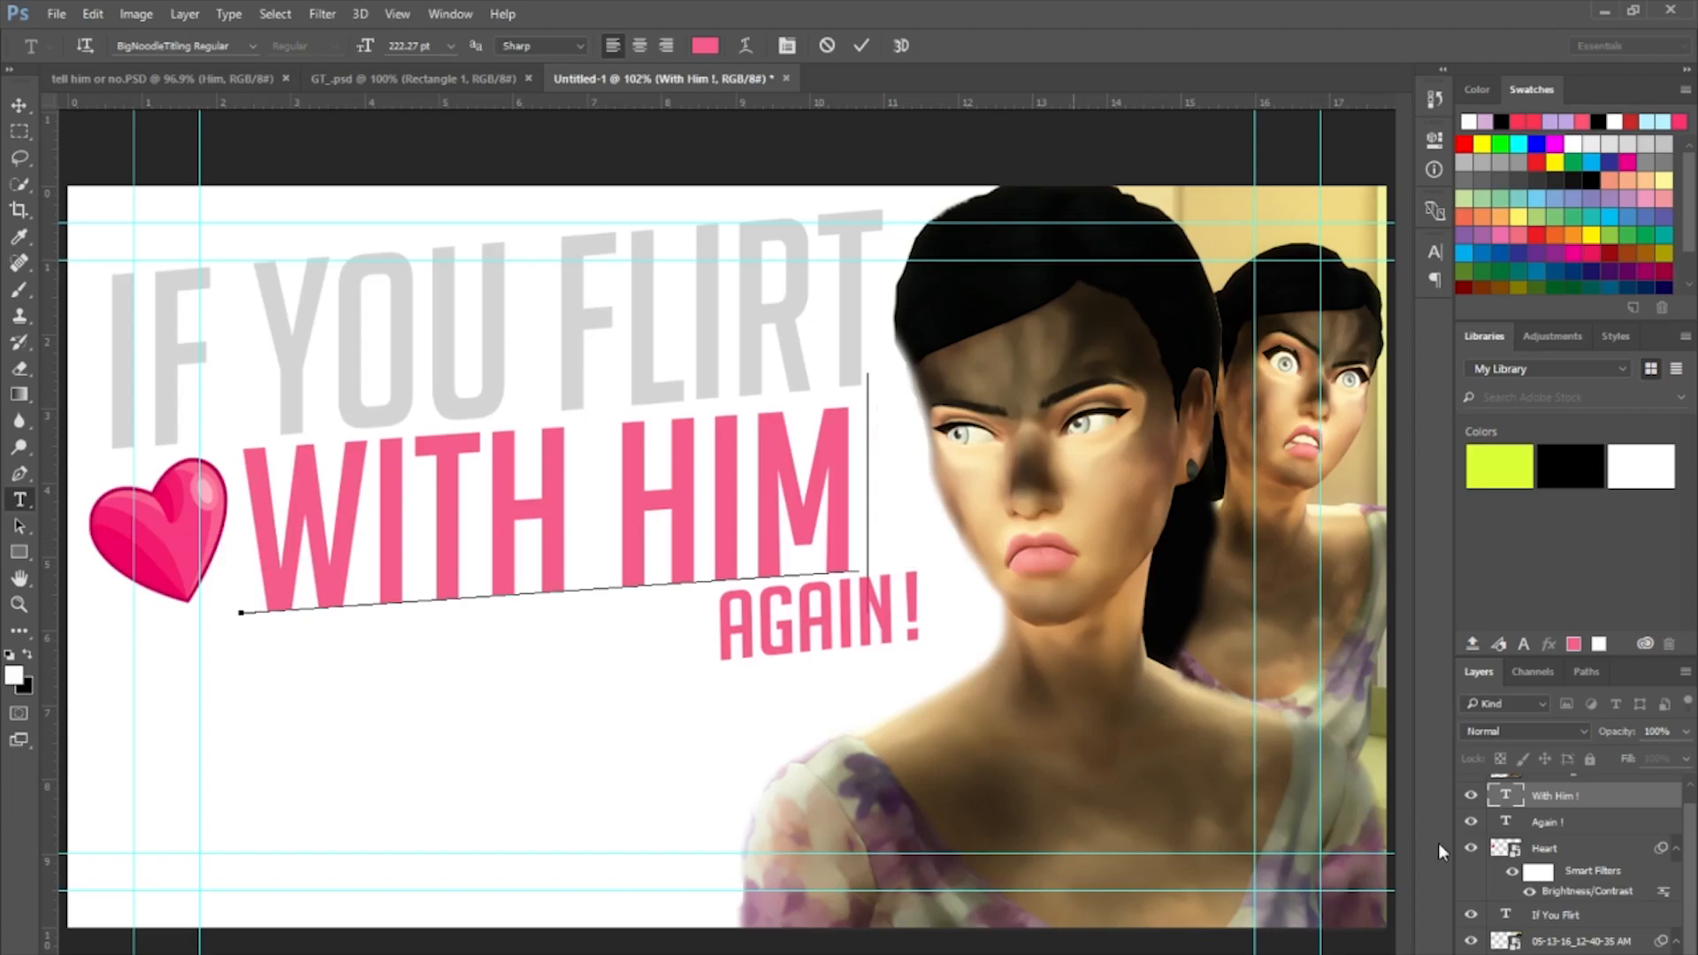
pyautogui.click(1552, 826)
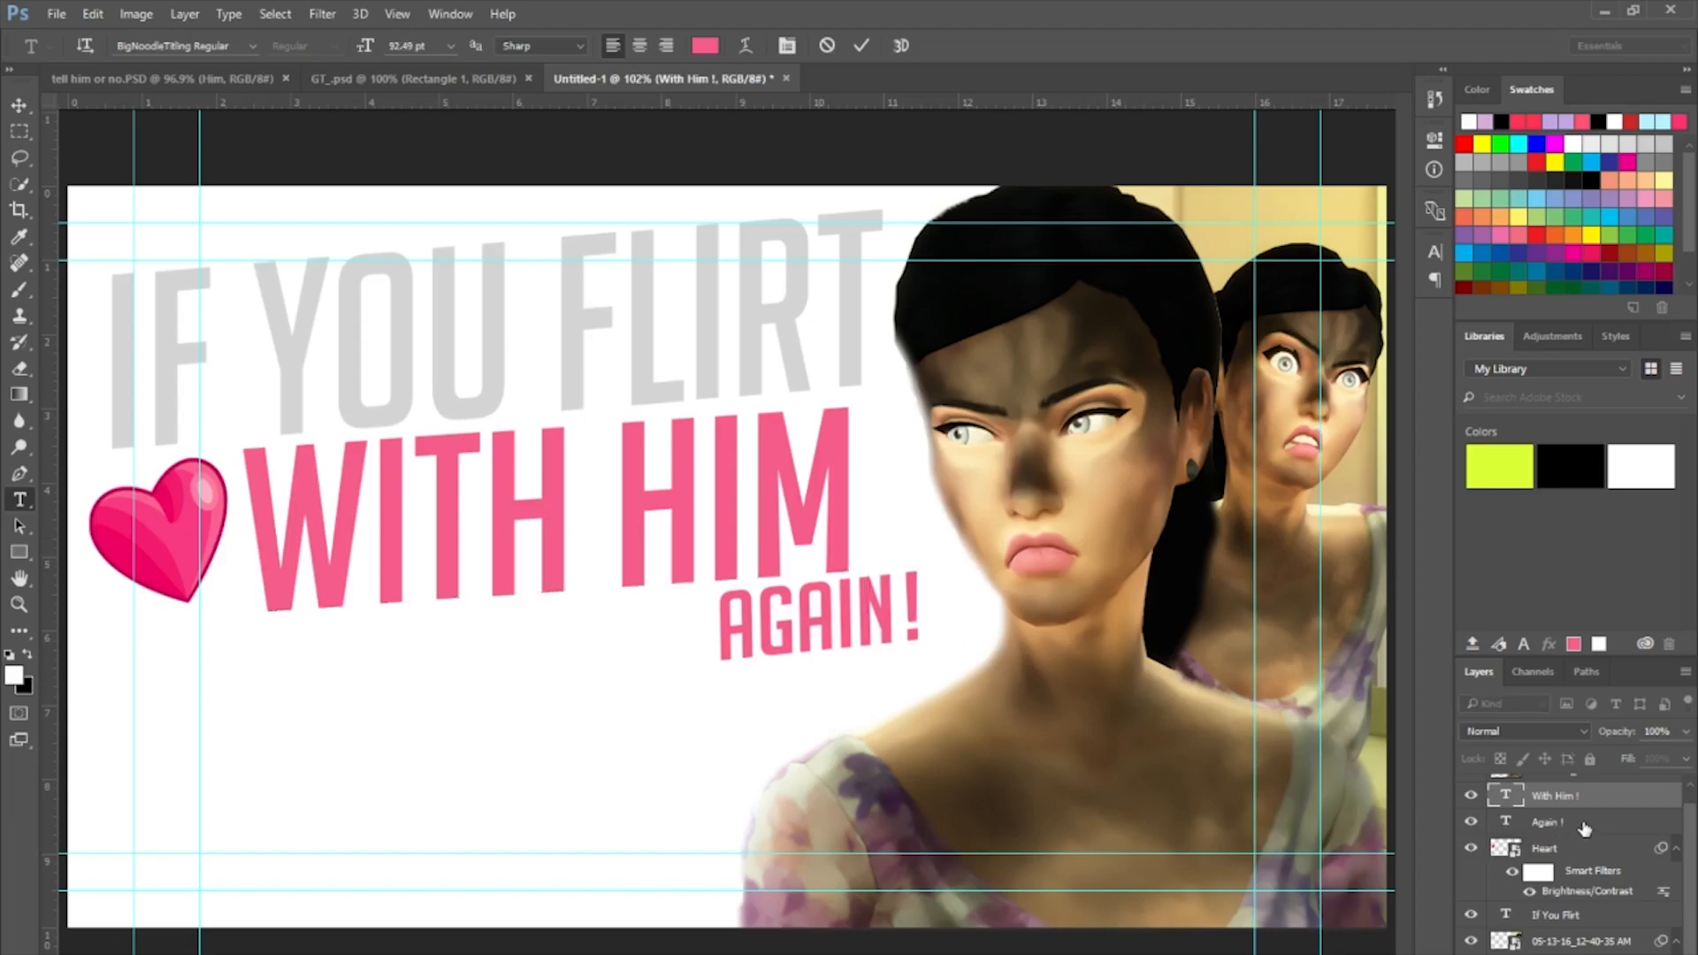
# Open the "AGAIN!" text for editing and select its exclamation mark.
pyautogui.click(1515, 822)
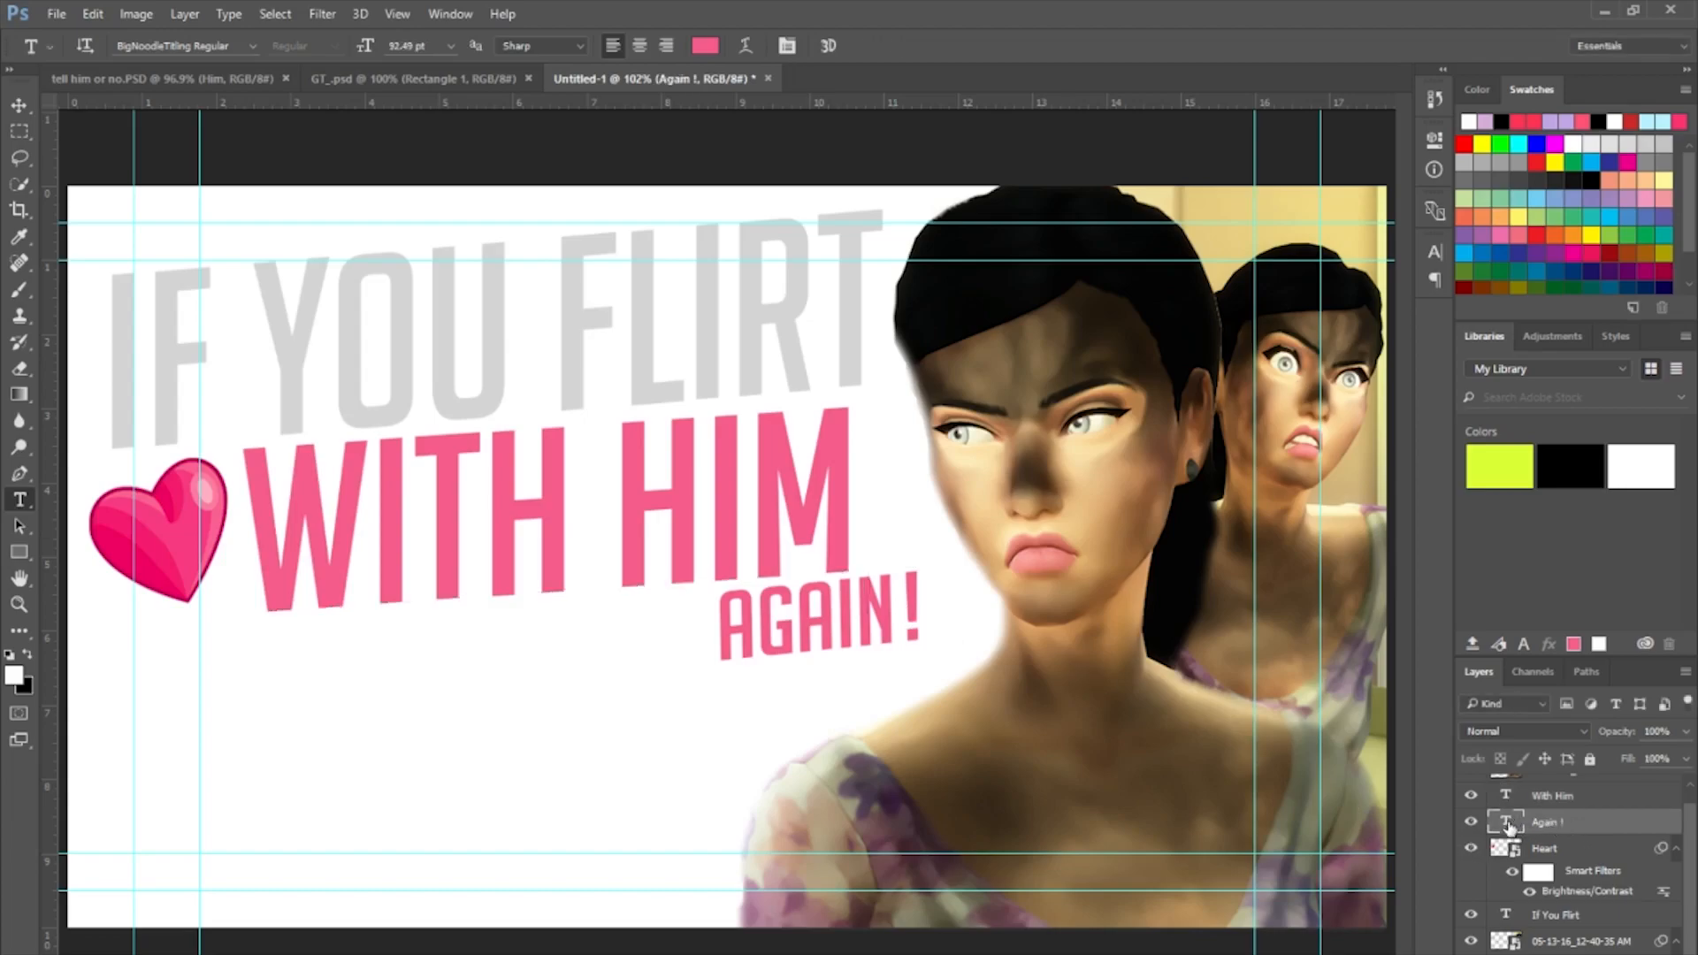
pyautogui.doubleClick(1506, 822)
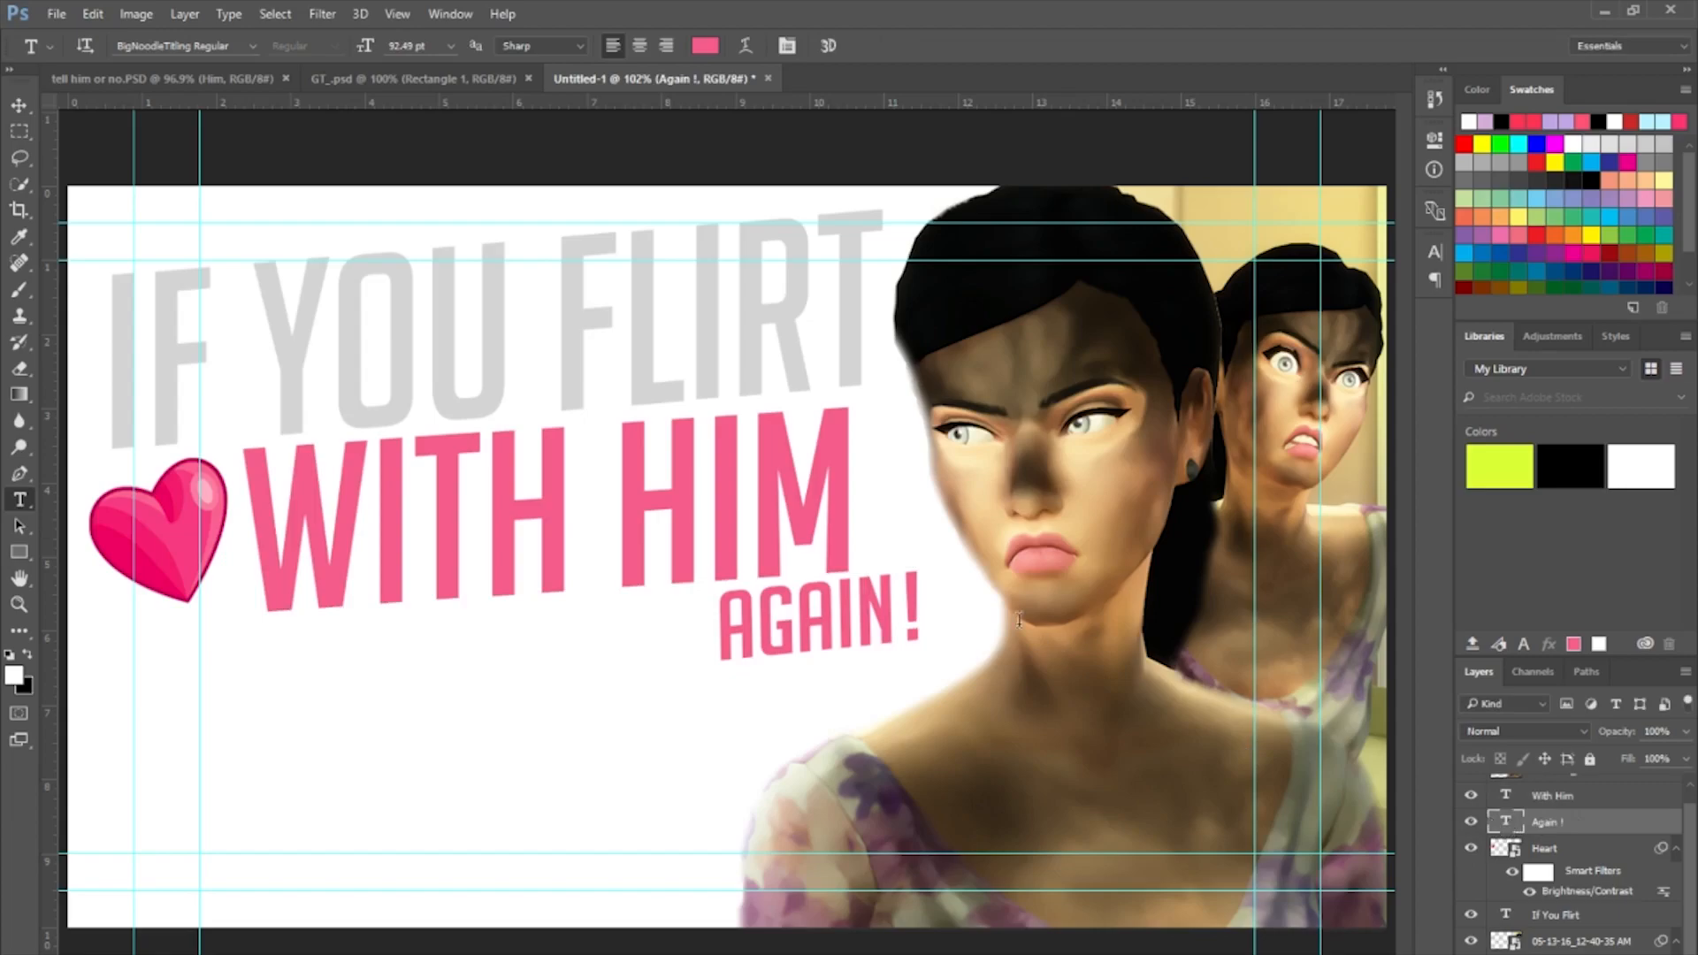
pyautogui.click(924, 604)
pyautogui.moveTo(920, 605); pyautogui.dragTo(907, 606)
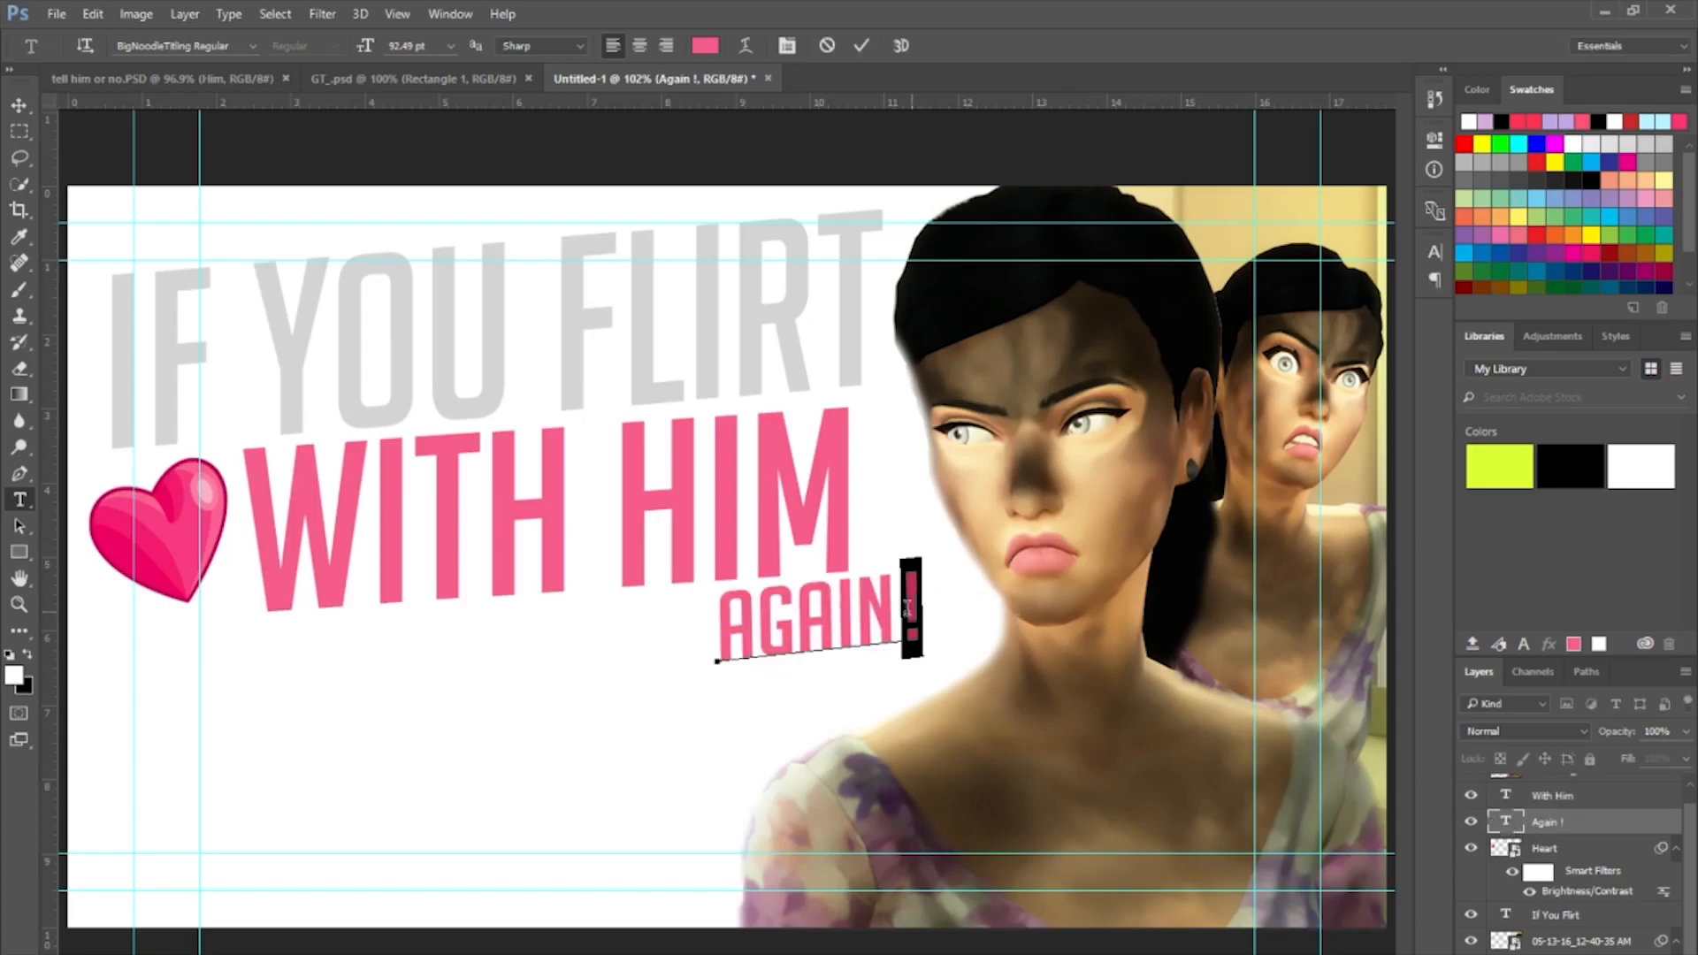
# Recolour the exclamation mark after AGAIN to black and add a second exclamation mark.
pyautogui.click(706, 46)
pyautogui.moveTo(958, 558); pyautogui.dragTo(902, 642)
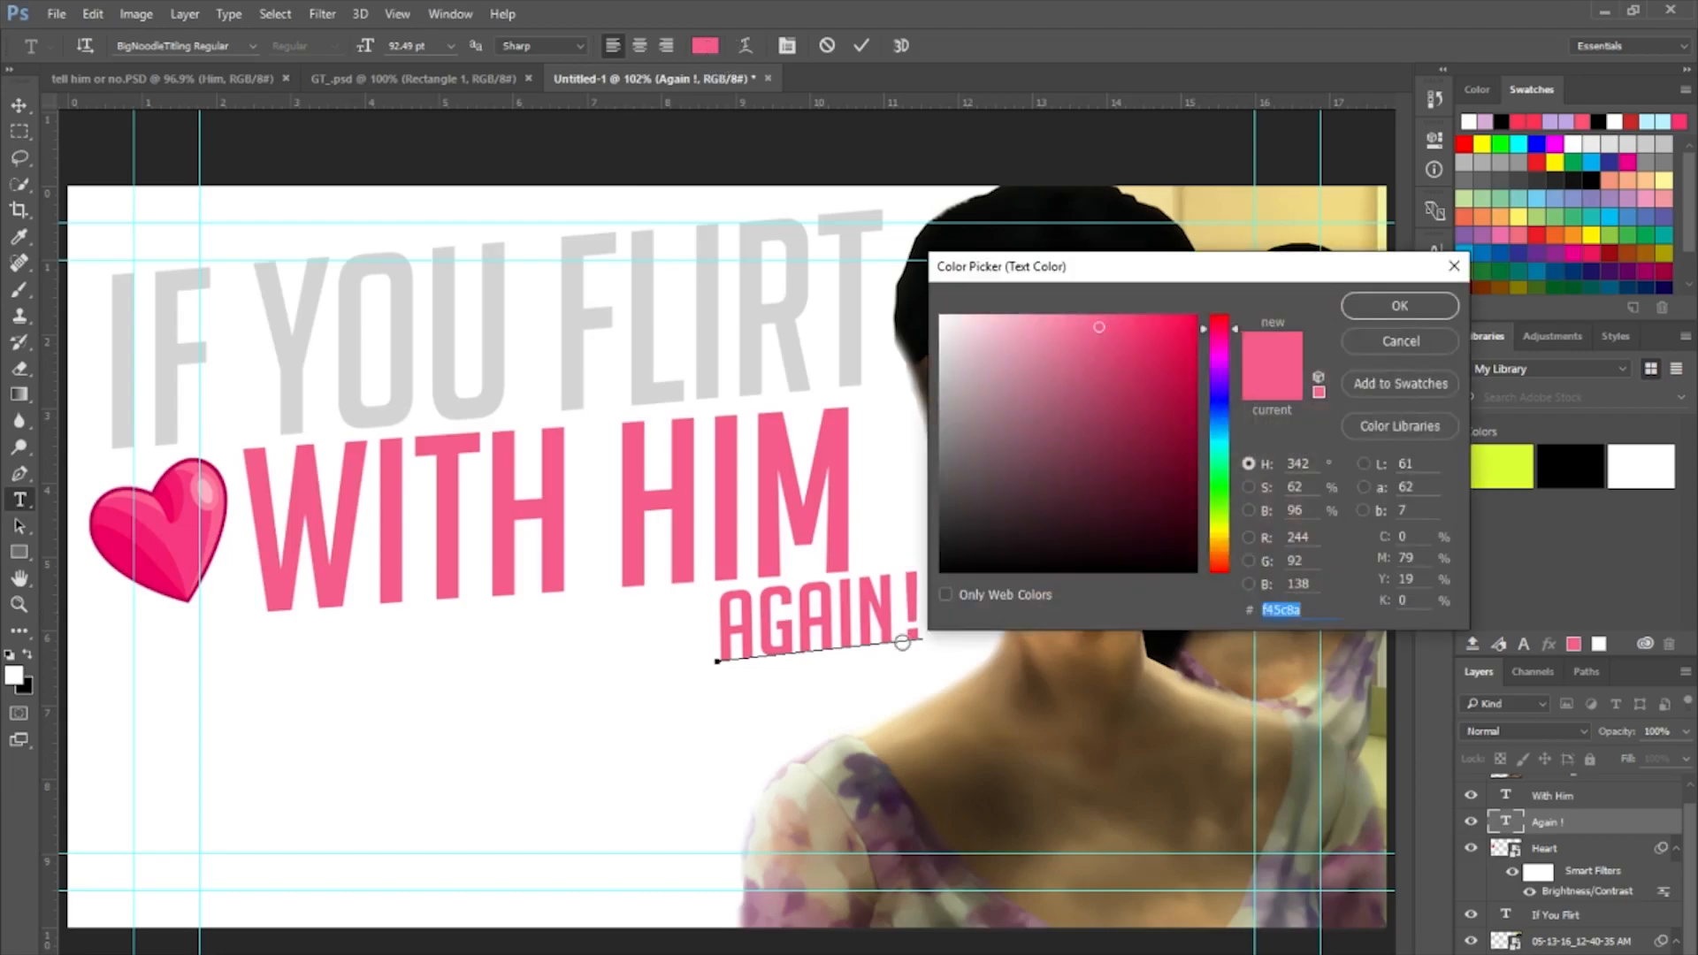
pyautogui.click(1415, 315)
pyautogui.click(922, 608)
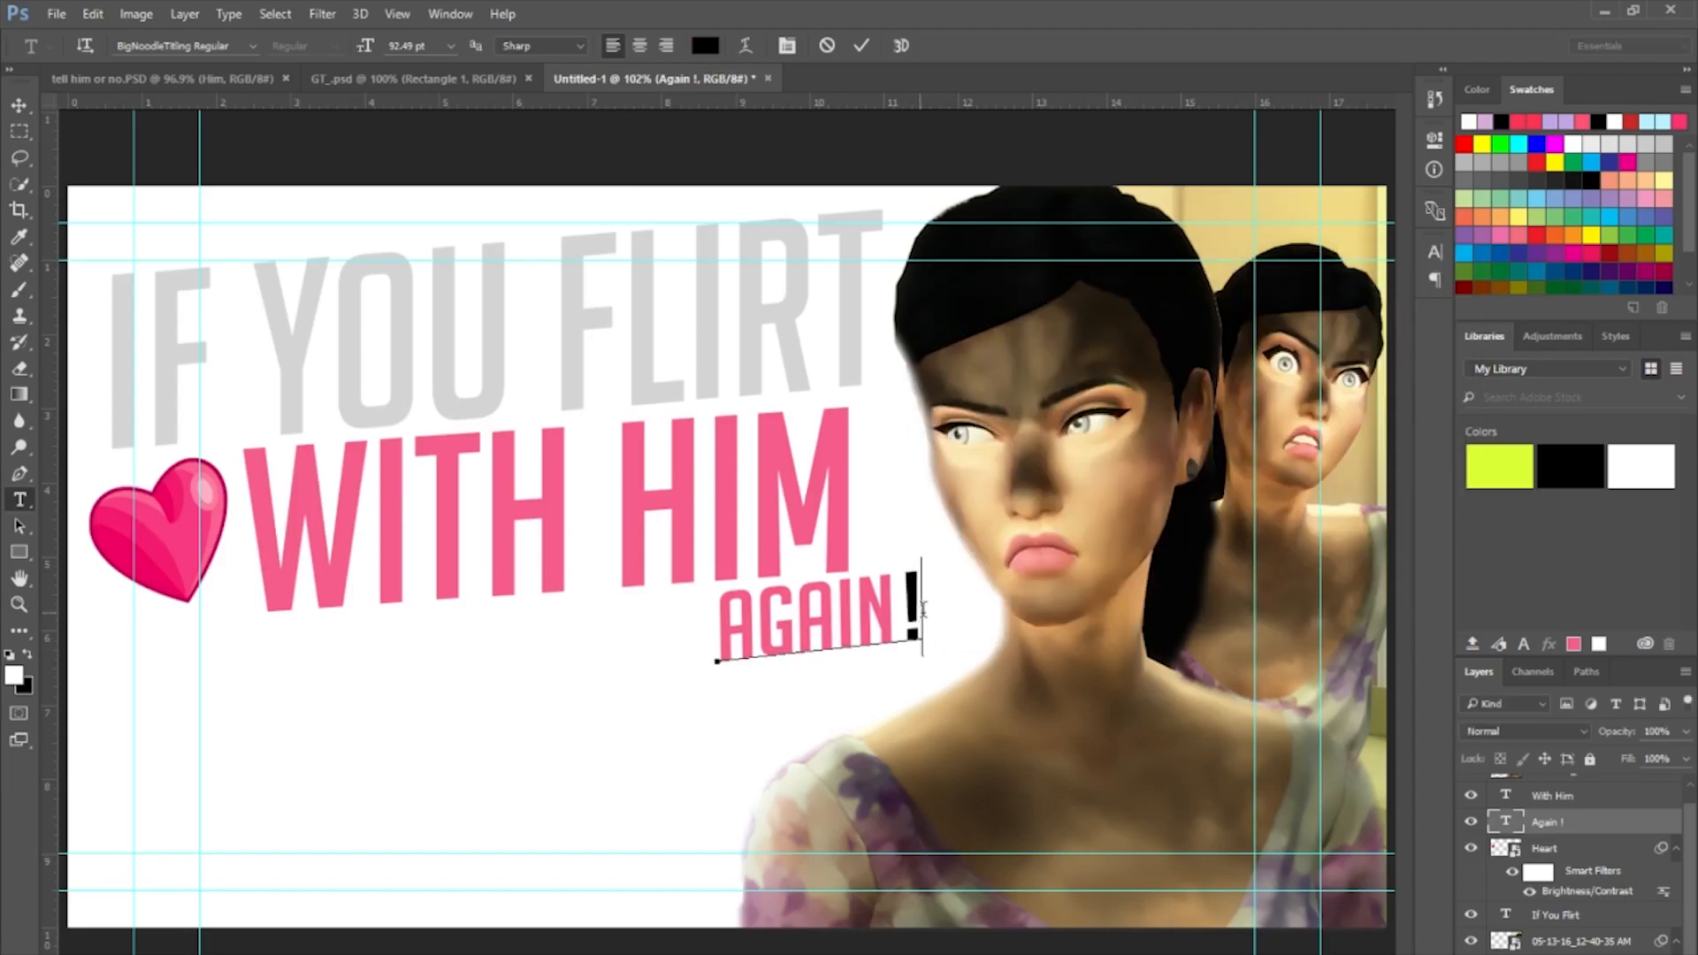
pyautogui.write('!')
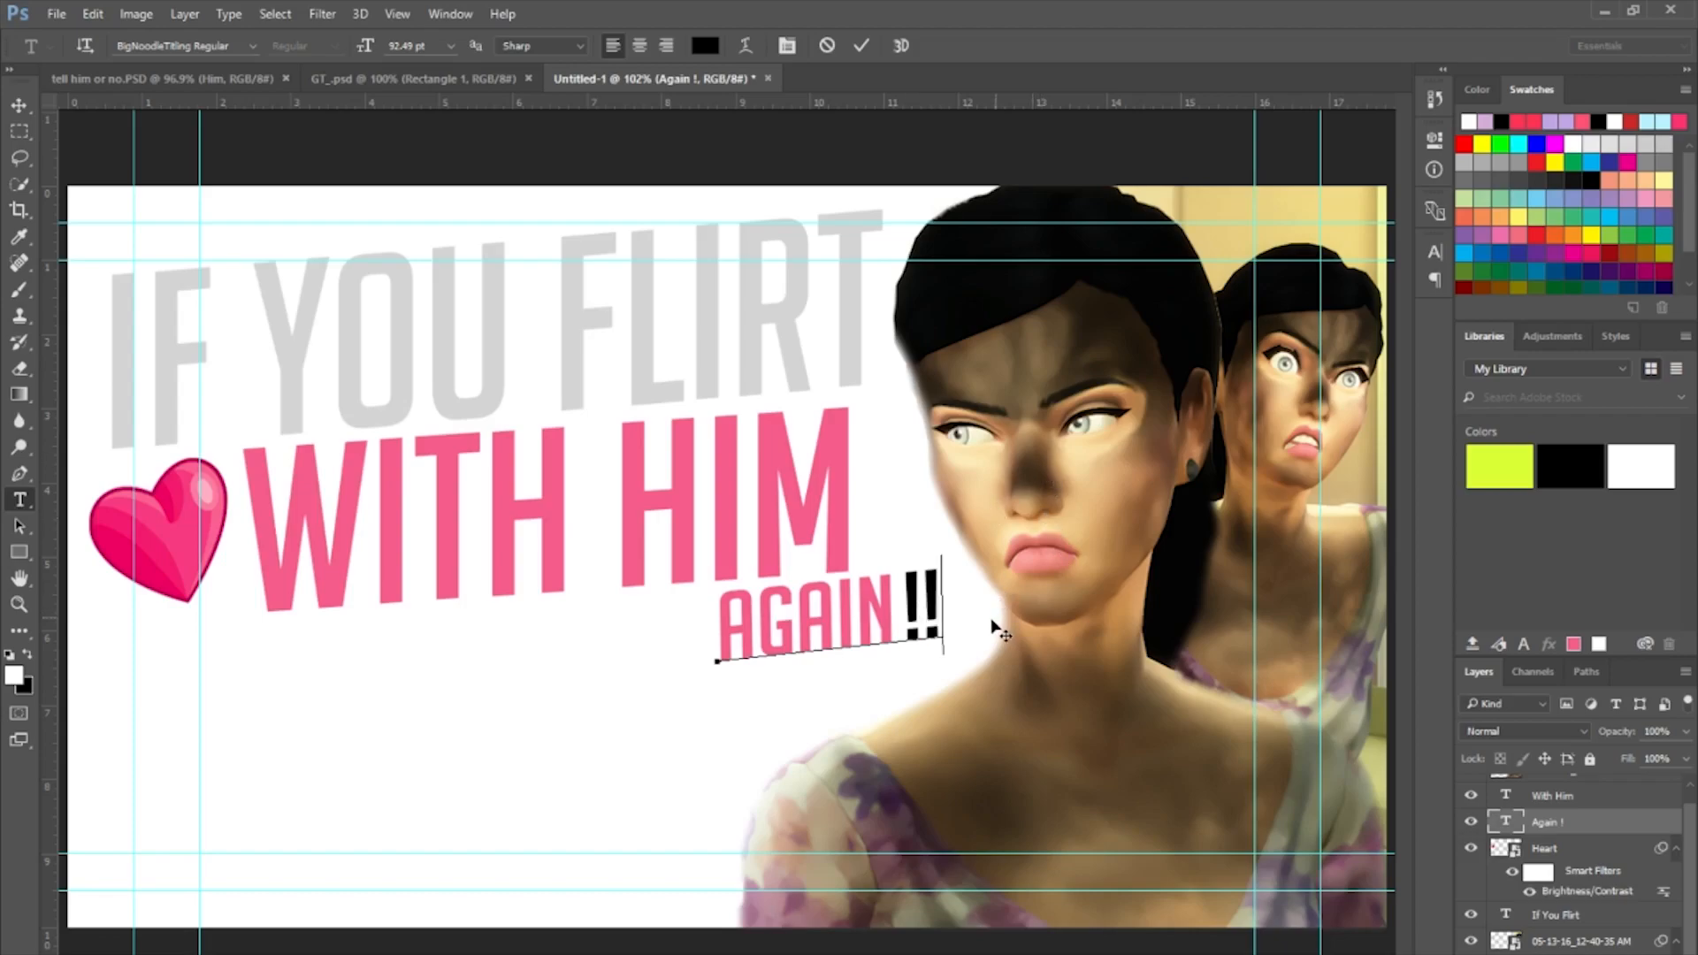
pyautogui.click(1631, 820)
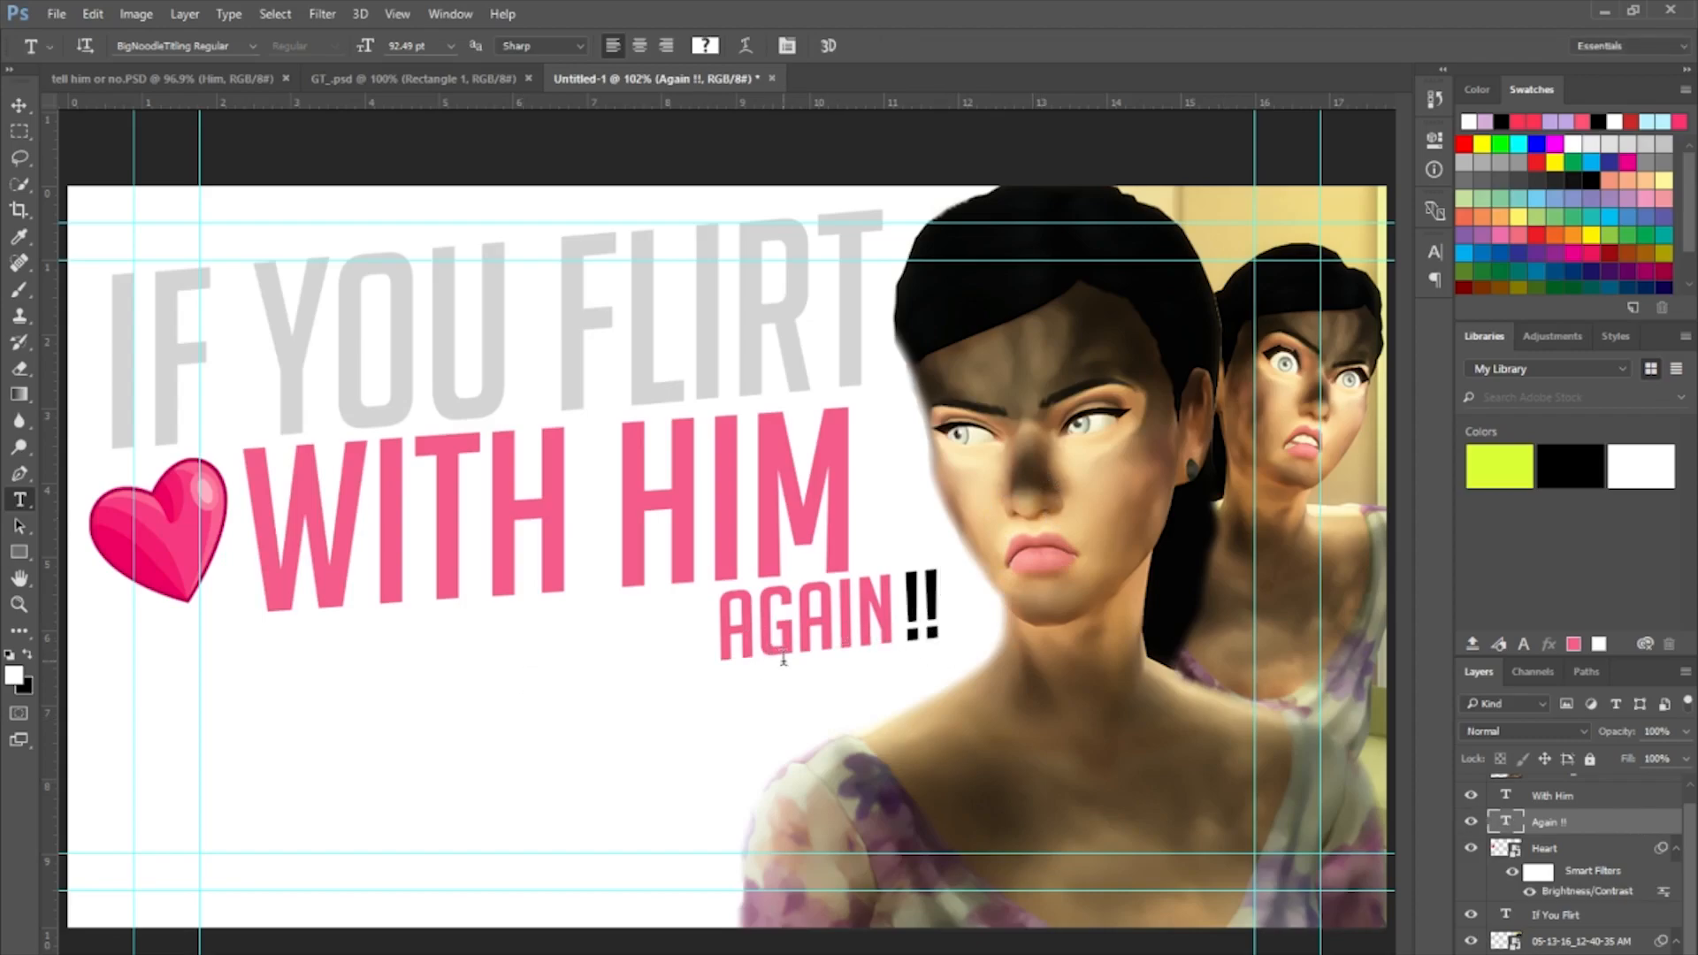
# Add a new text layer reading "PREPARE TO" below the heart, coloured purple (#823a87) at 100 pt.
pyautogui.click(137, 762)
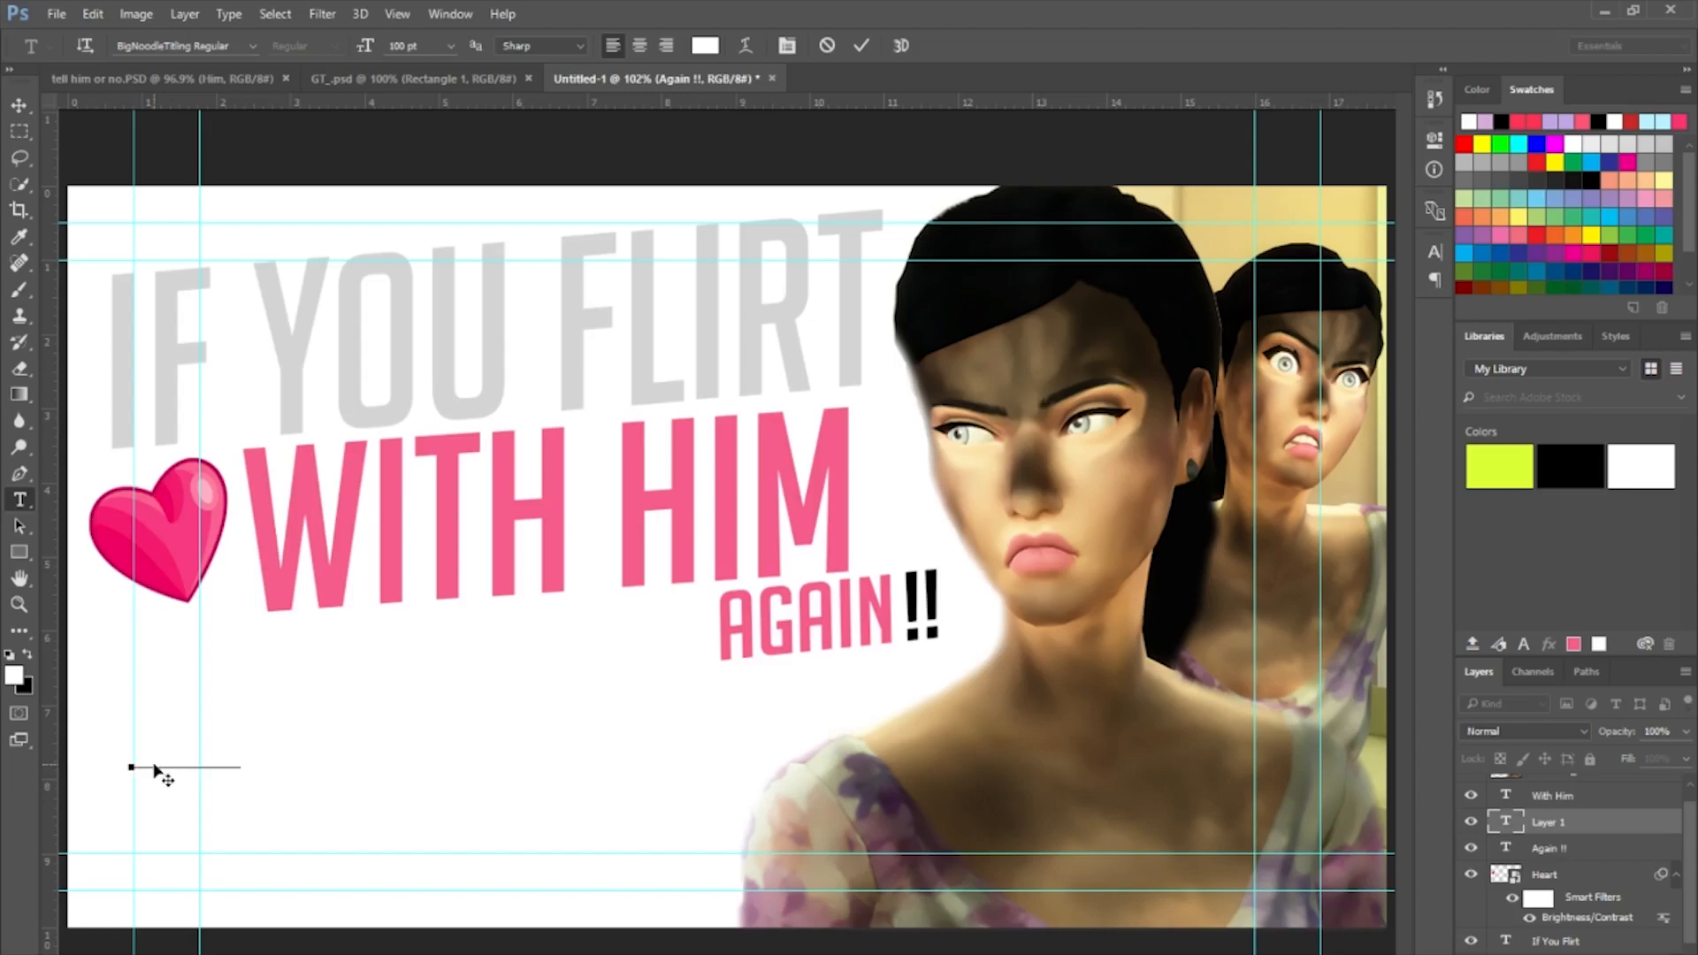
pyautogui.hotkey('ctrl', 'a')
pyautogui.click(13, 676)
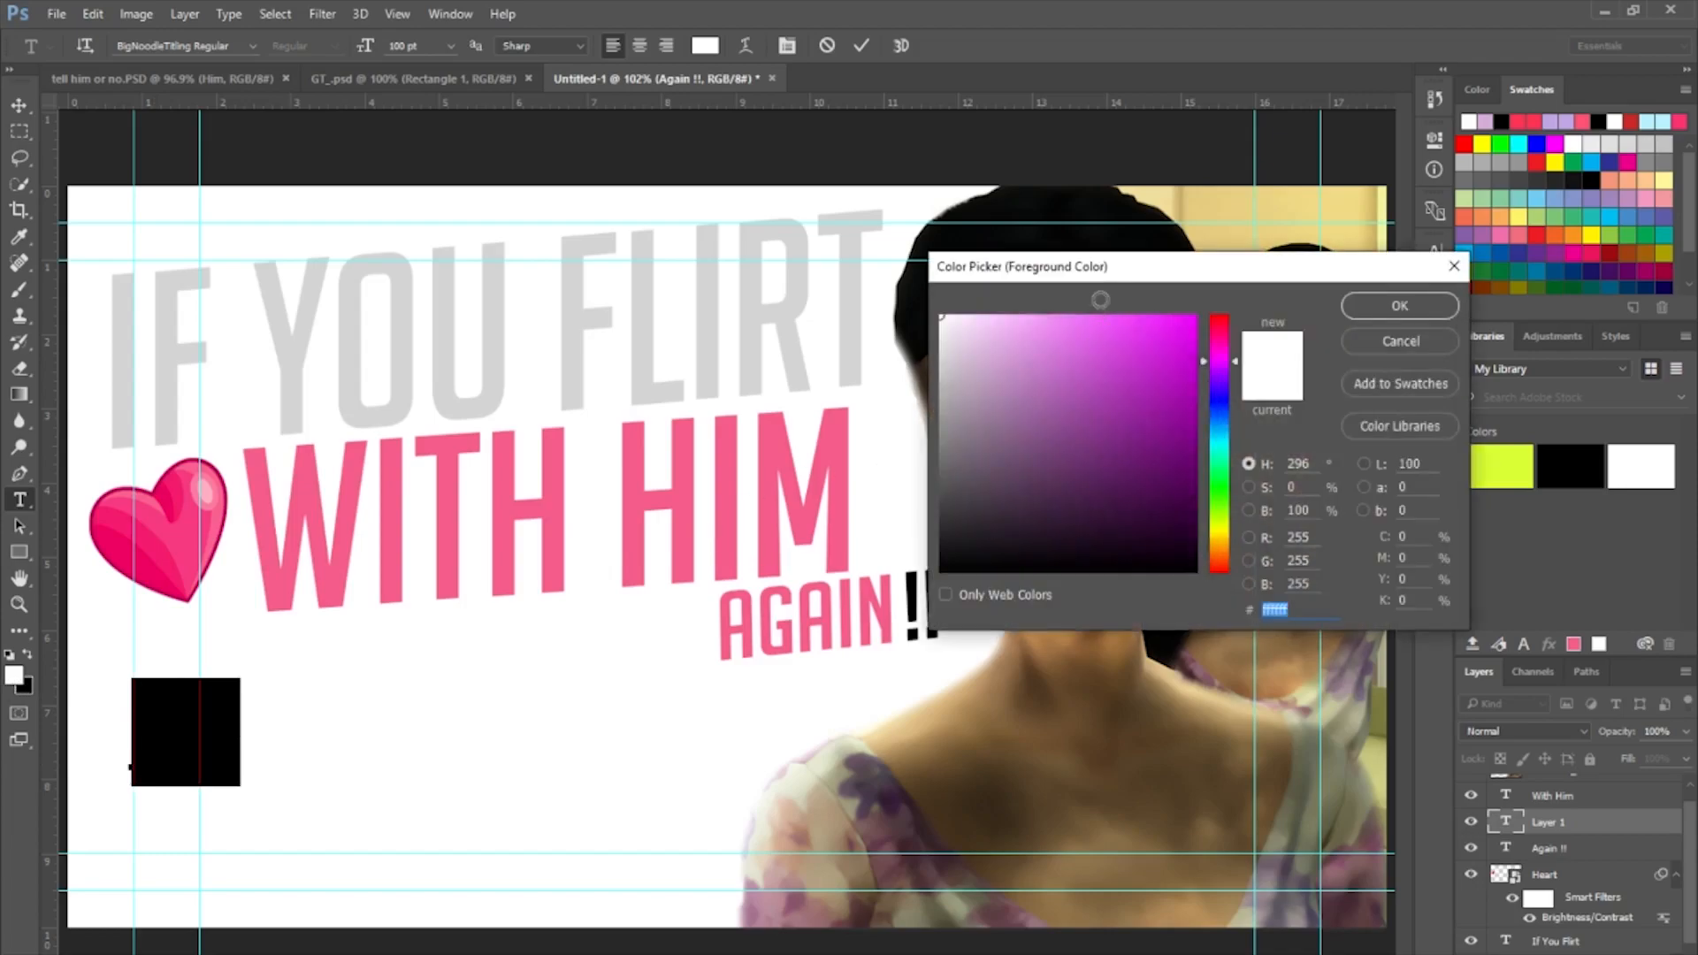
pyautogui.click(1086, 436)
pyautogui.click(1420, 306)
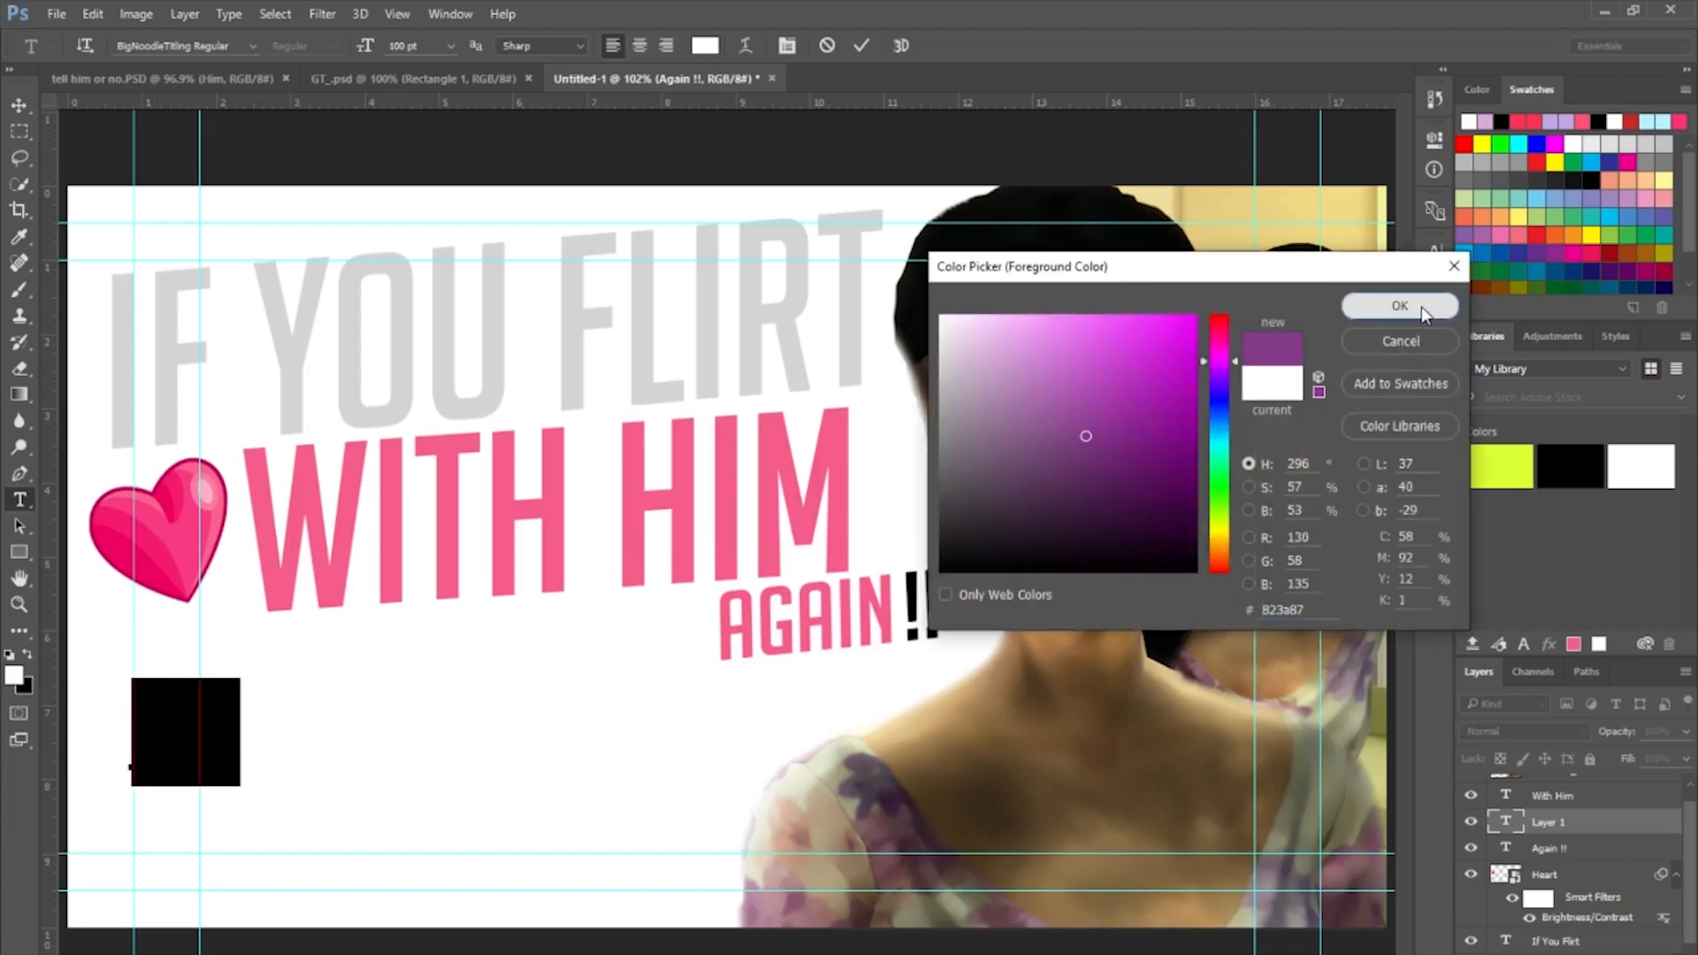
pyautogui.write('PRE')
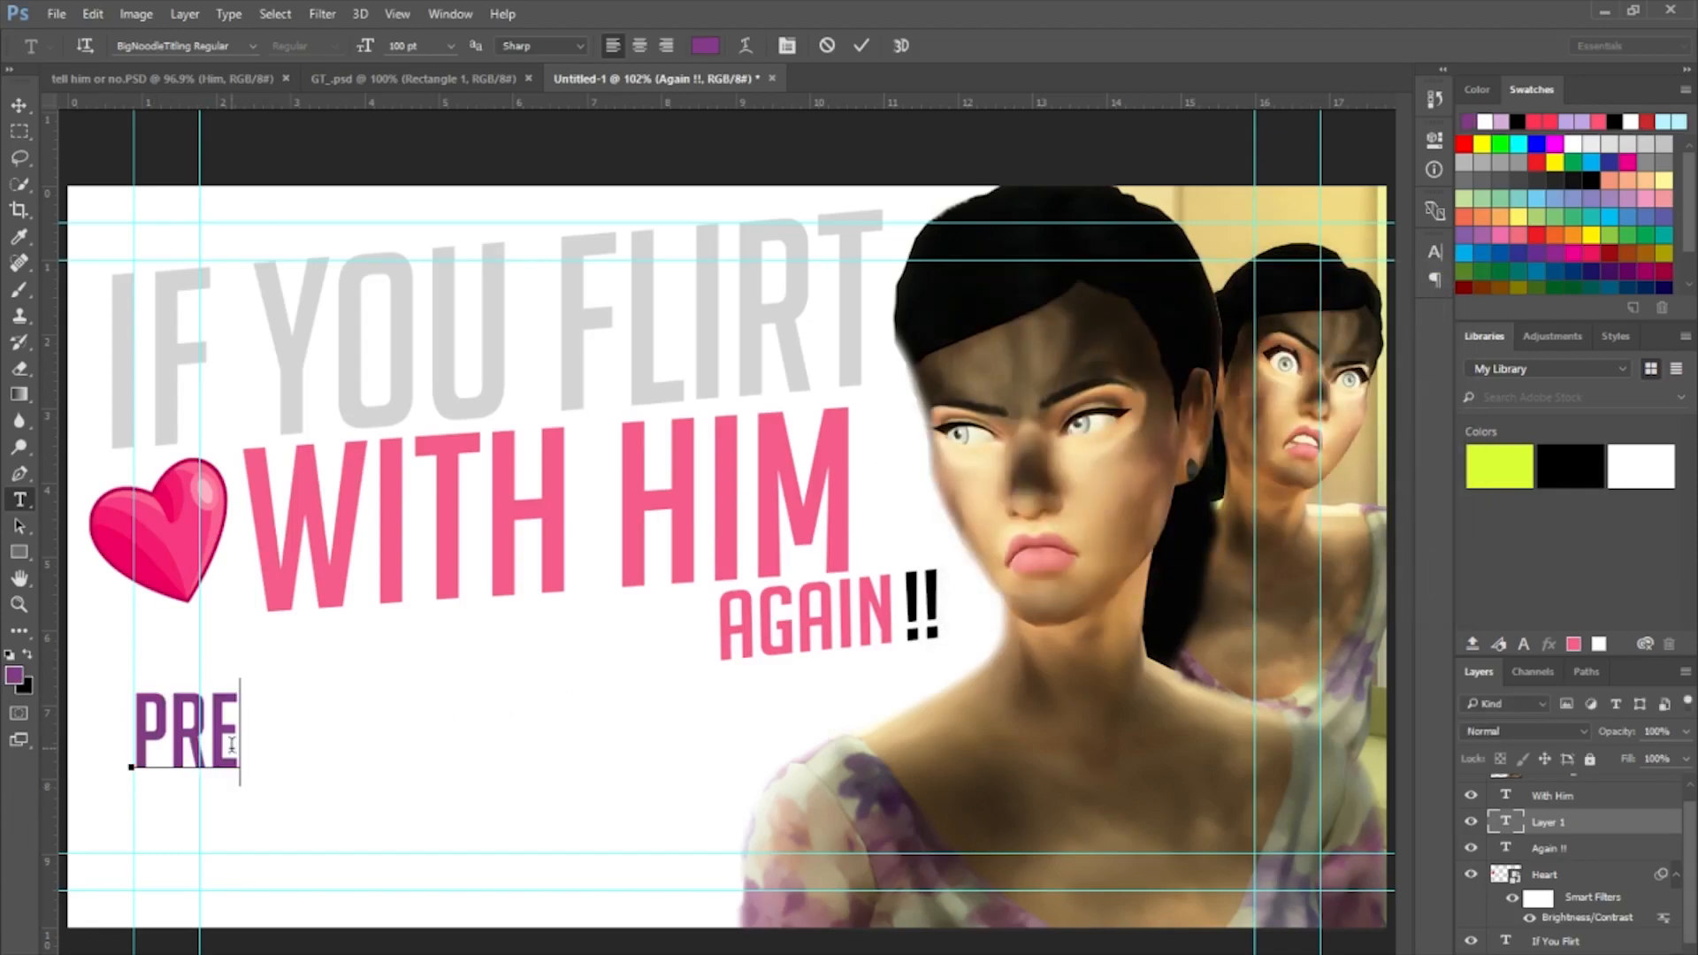
pyautogui.write('PARE TO')
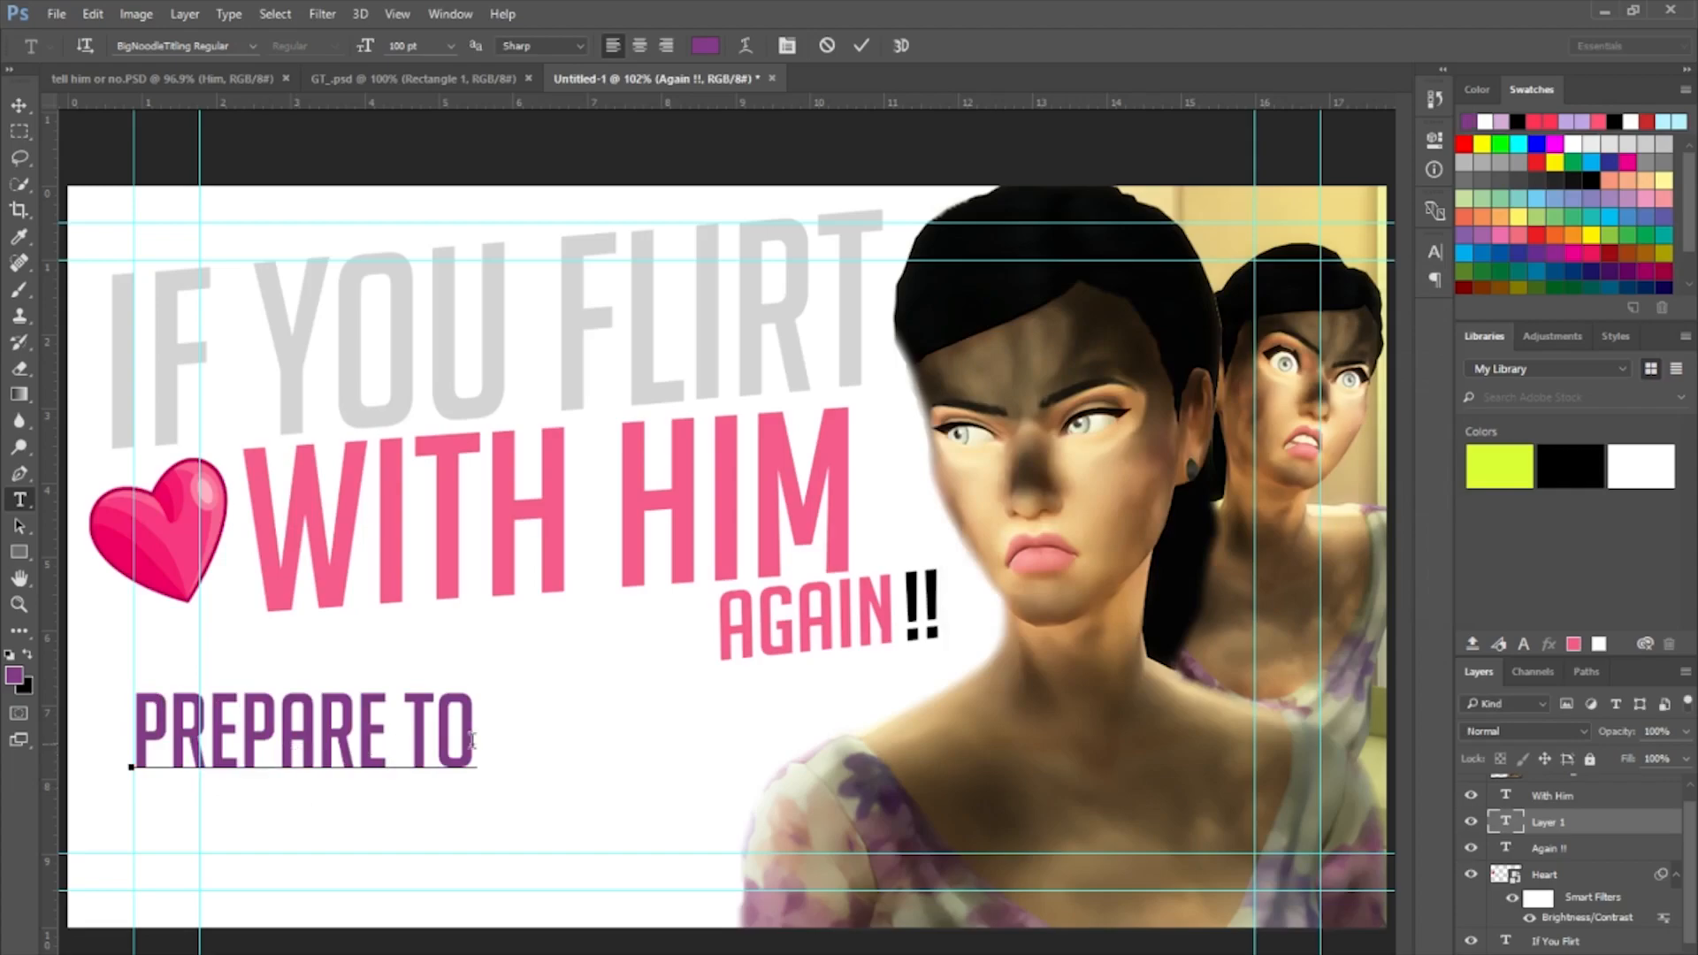
pyautogui.moveTo(472, 739); pyautogui.dragTo(60, 716)
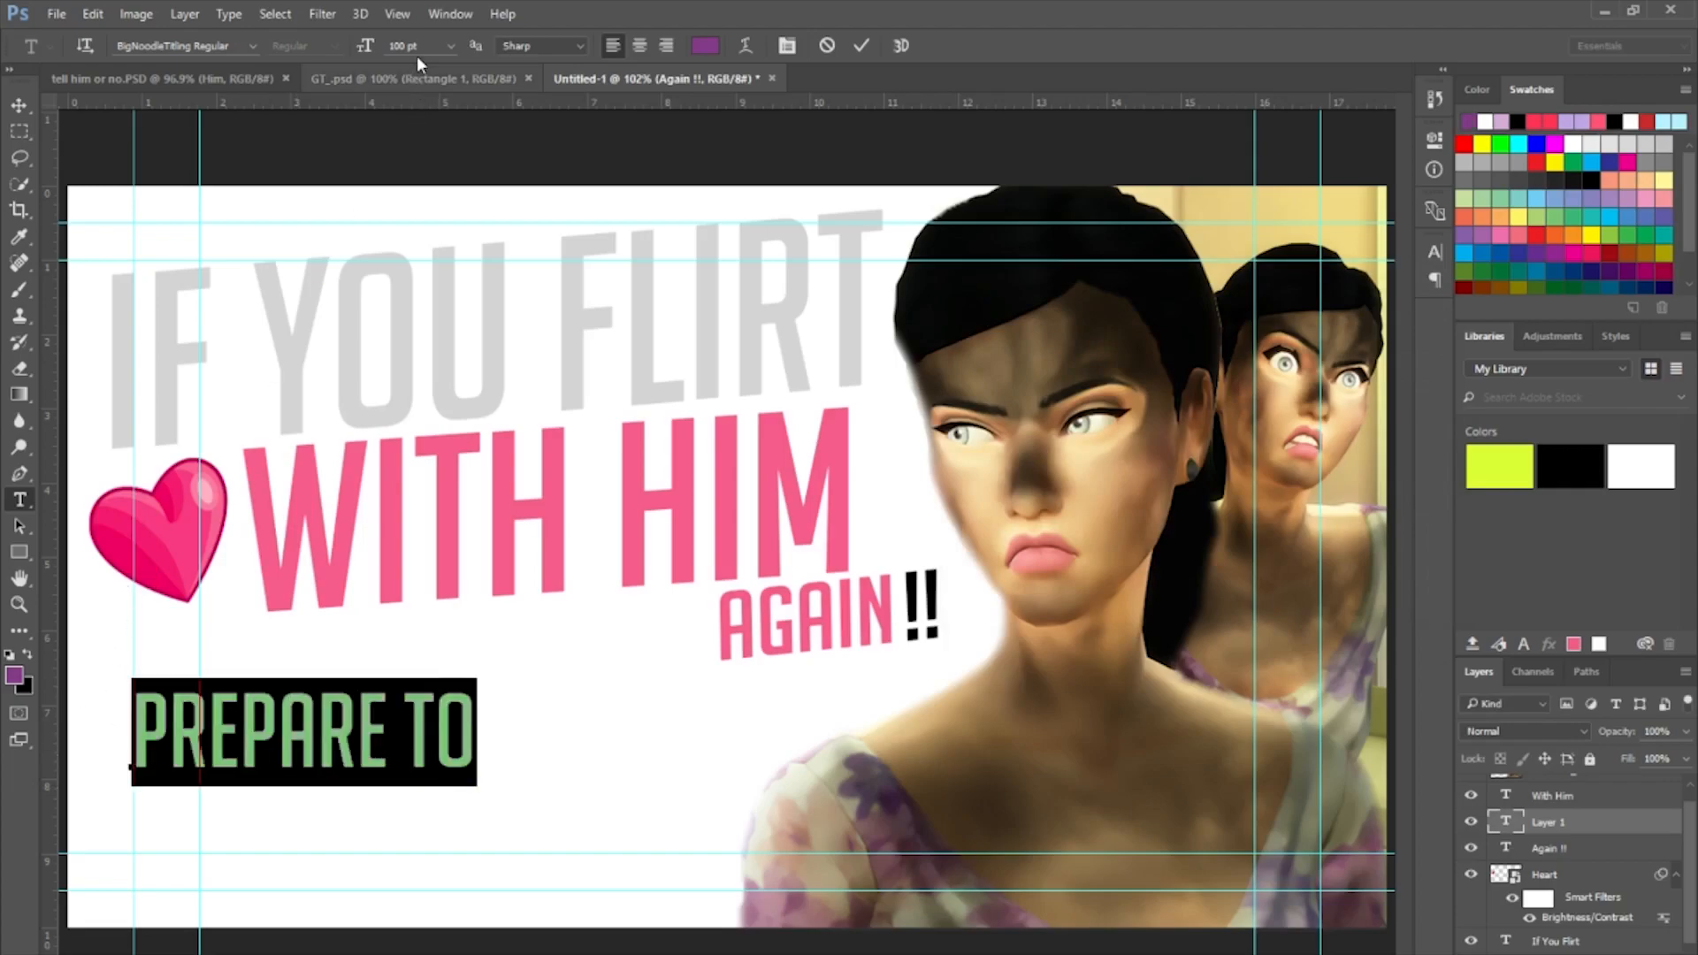
pyautogui.click(1607, 829)
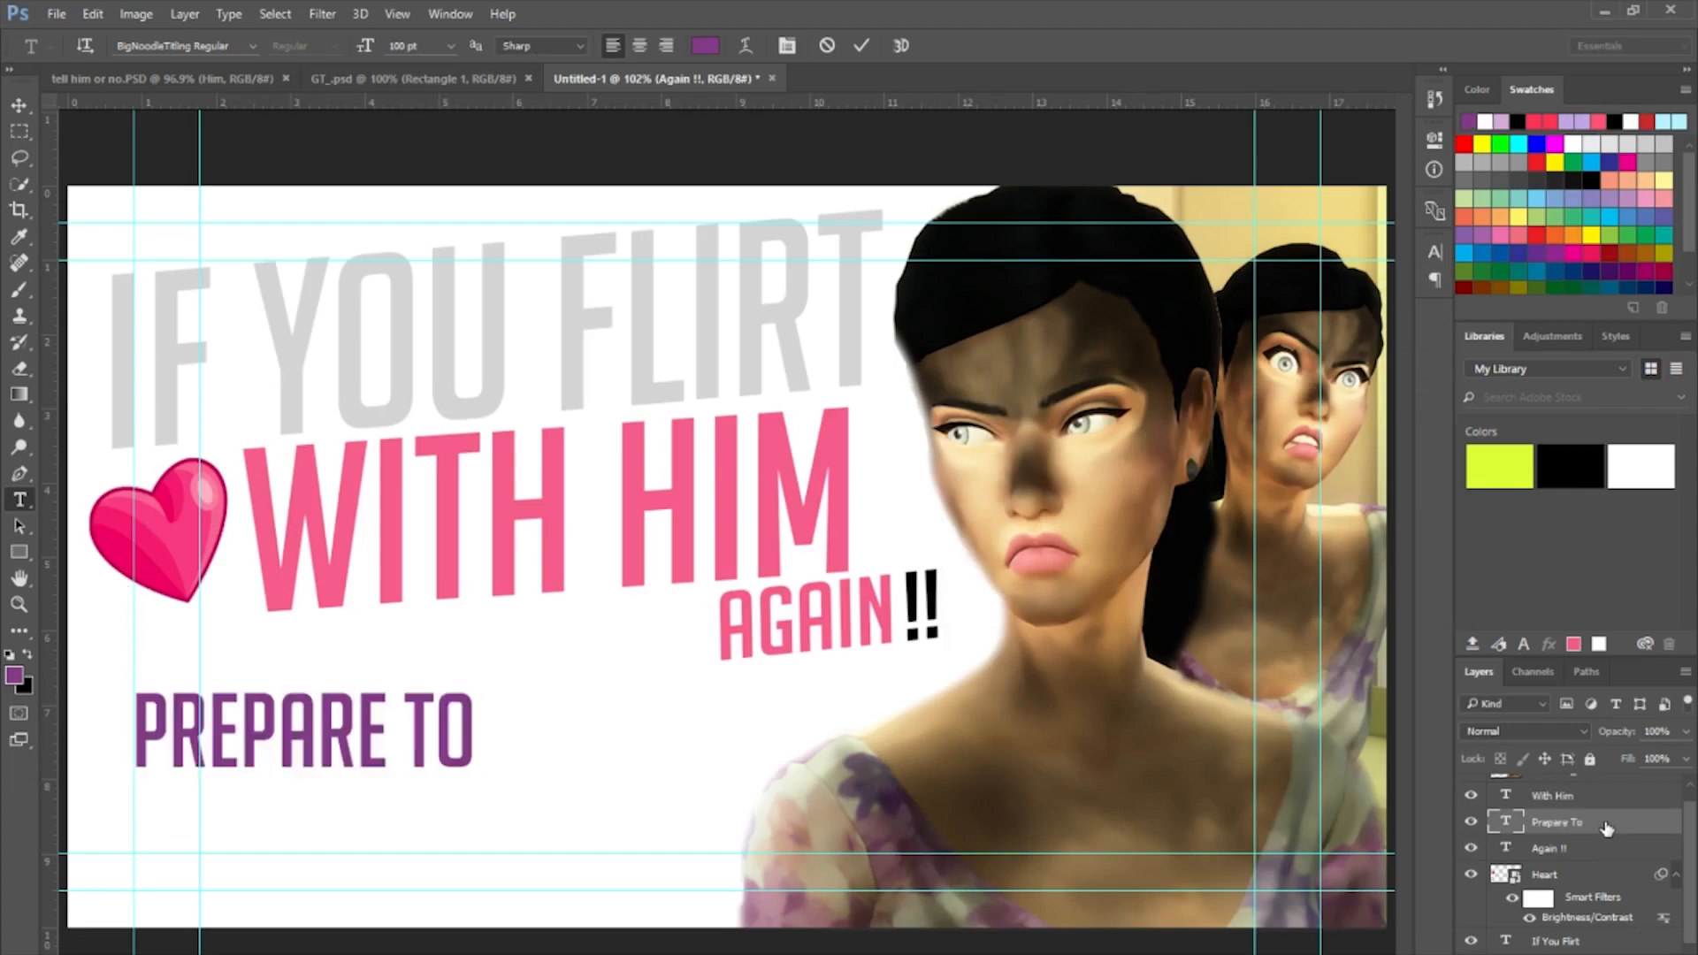
# Enlarge the PREPARE TO text to about 157 pt and place it directly beneath the heart and the WITH HIM line.
pyautogui.press('v')
pyautogui.hotkey('ctrl', 't')
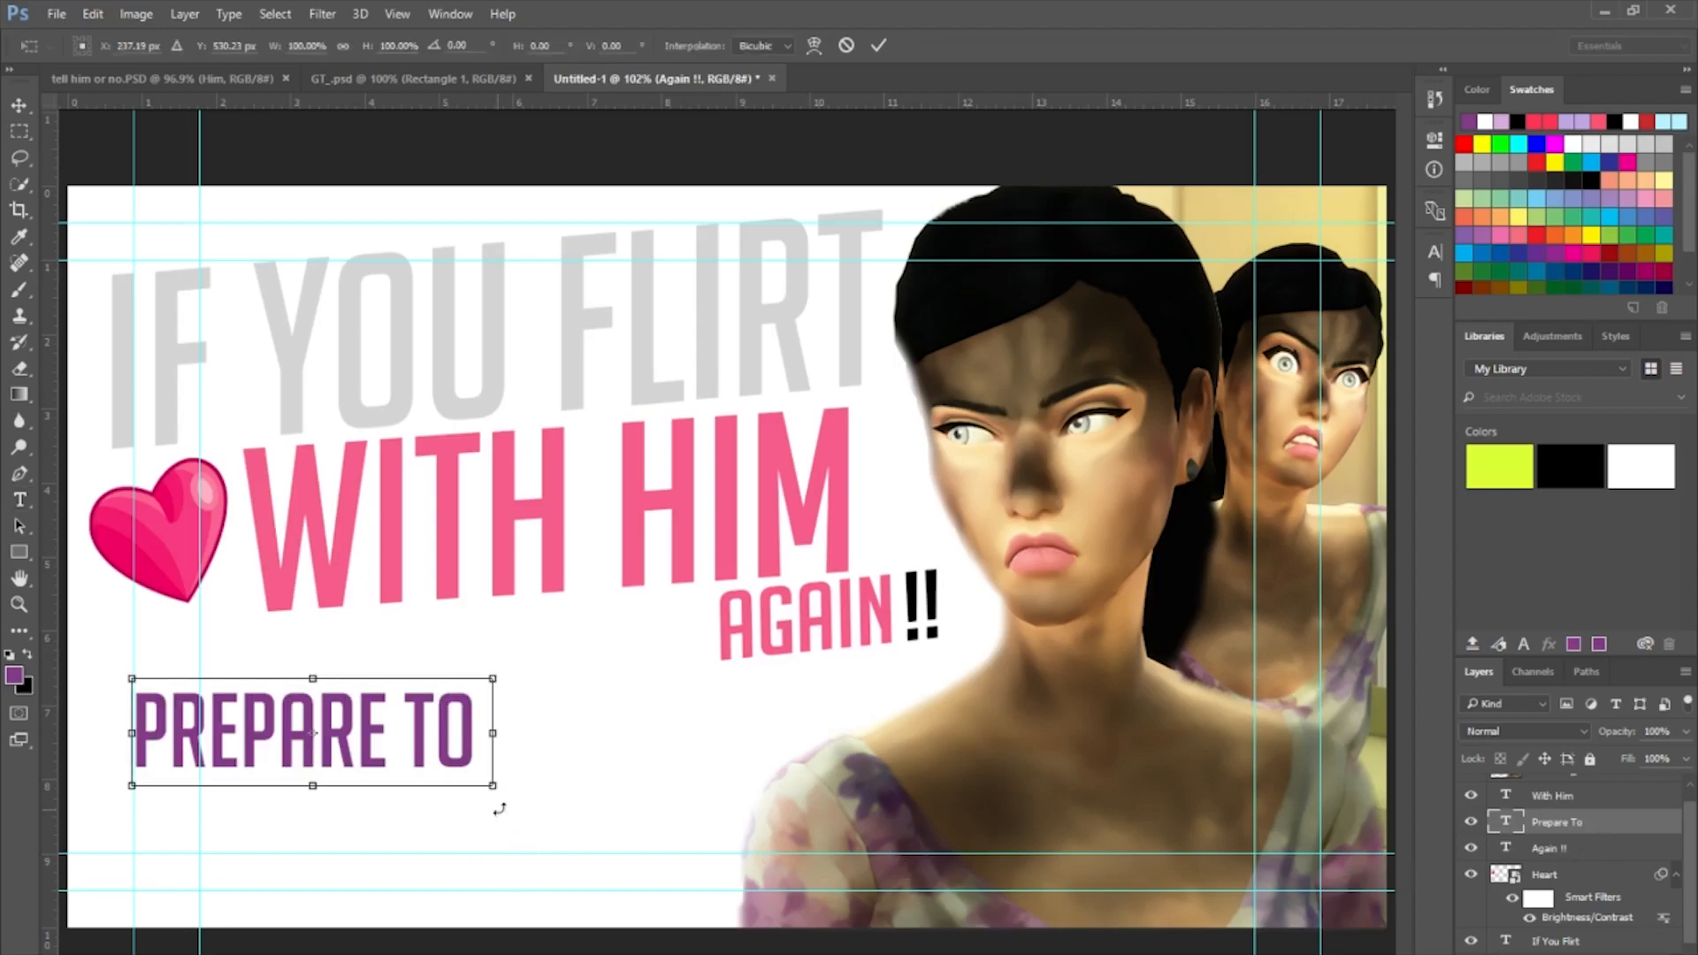
pyautogui.moveTo(493, 784); pyautogui.dragTo(641, 851)
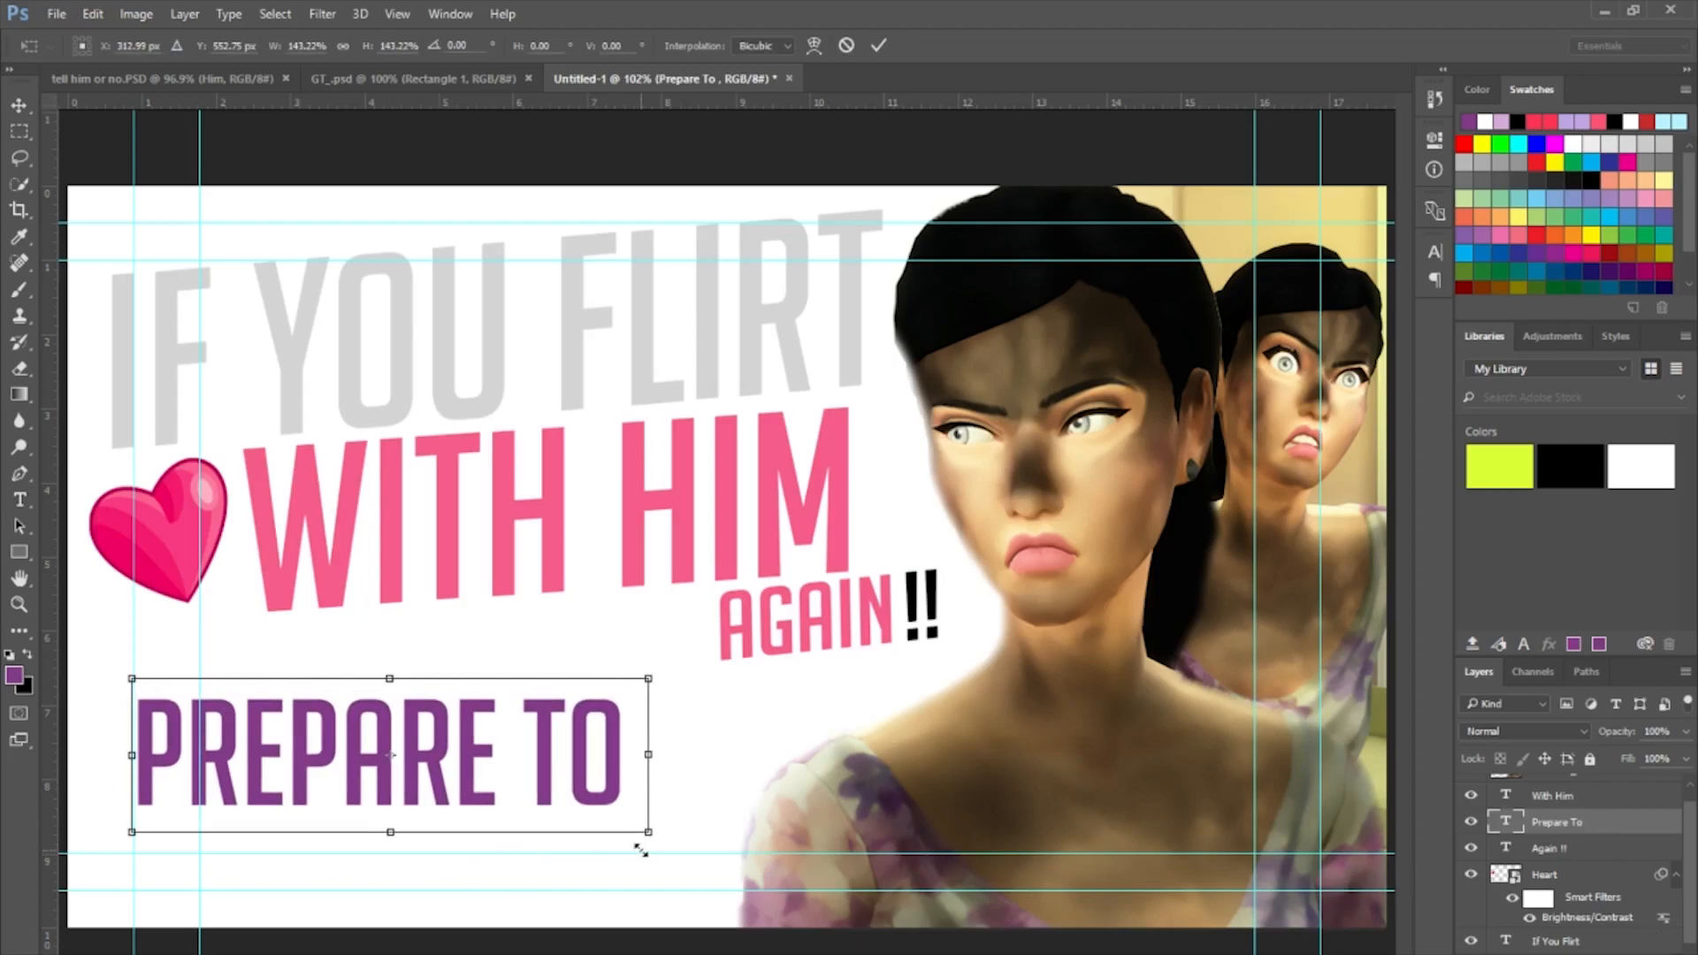
pyautogui.moveTo(559, 794); pyautogui.dragTo(511, 713)
pyautogui.moveTo(622, 766); pyautogui.dragTo(652, 780)
# Recolour the PREPARE TO text to the light grey (#d4d4d4) sampled from IF YOU FLIRT.
pyautogui.press('t')
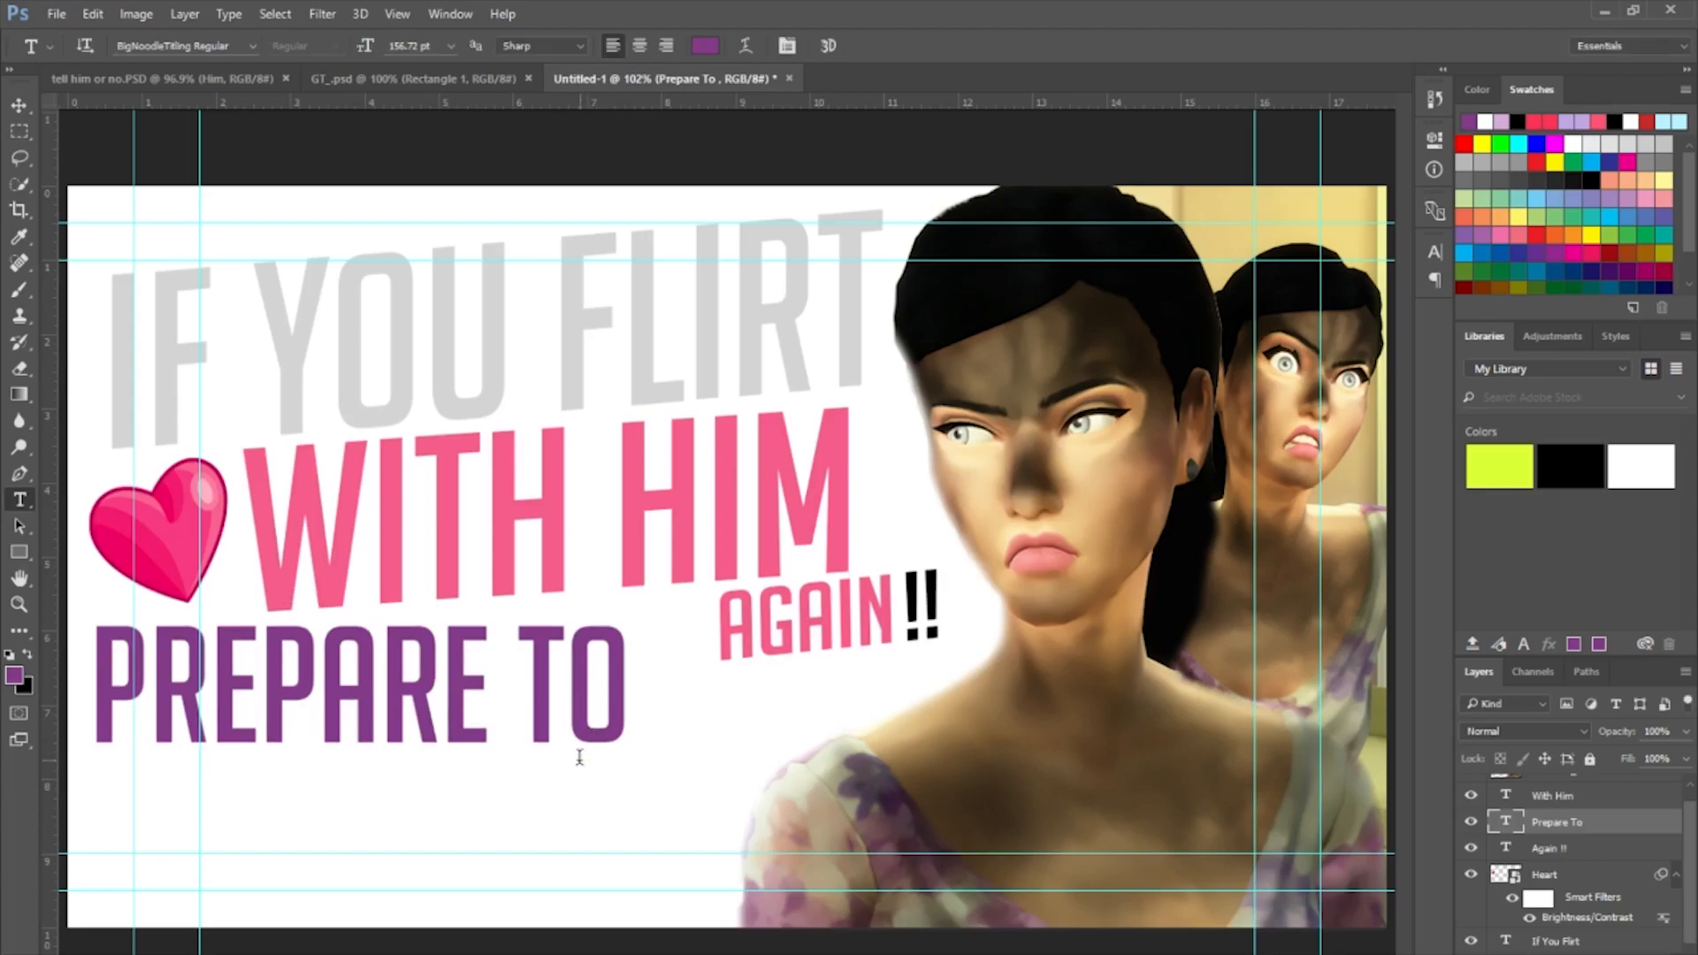
pyautogui.click(565, 711)
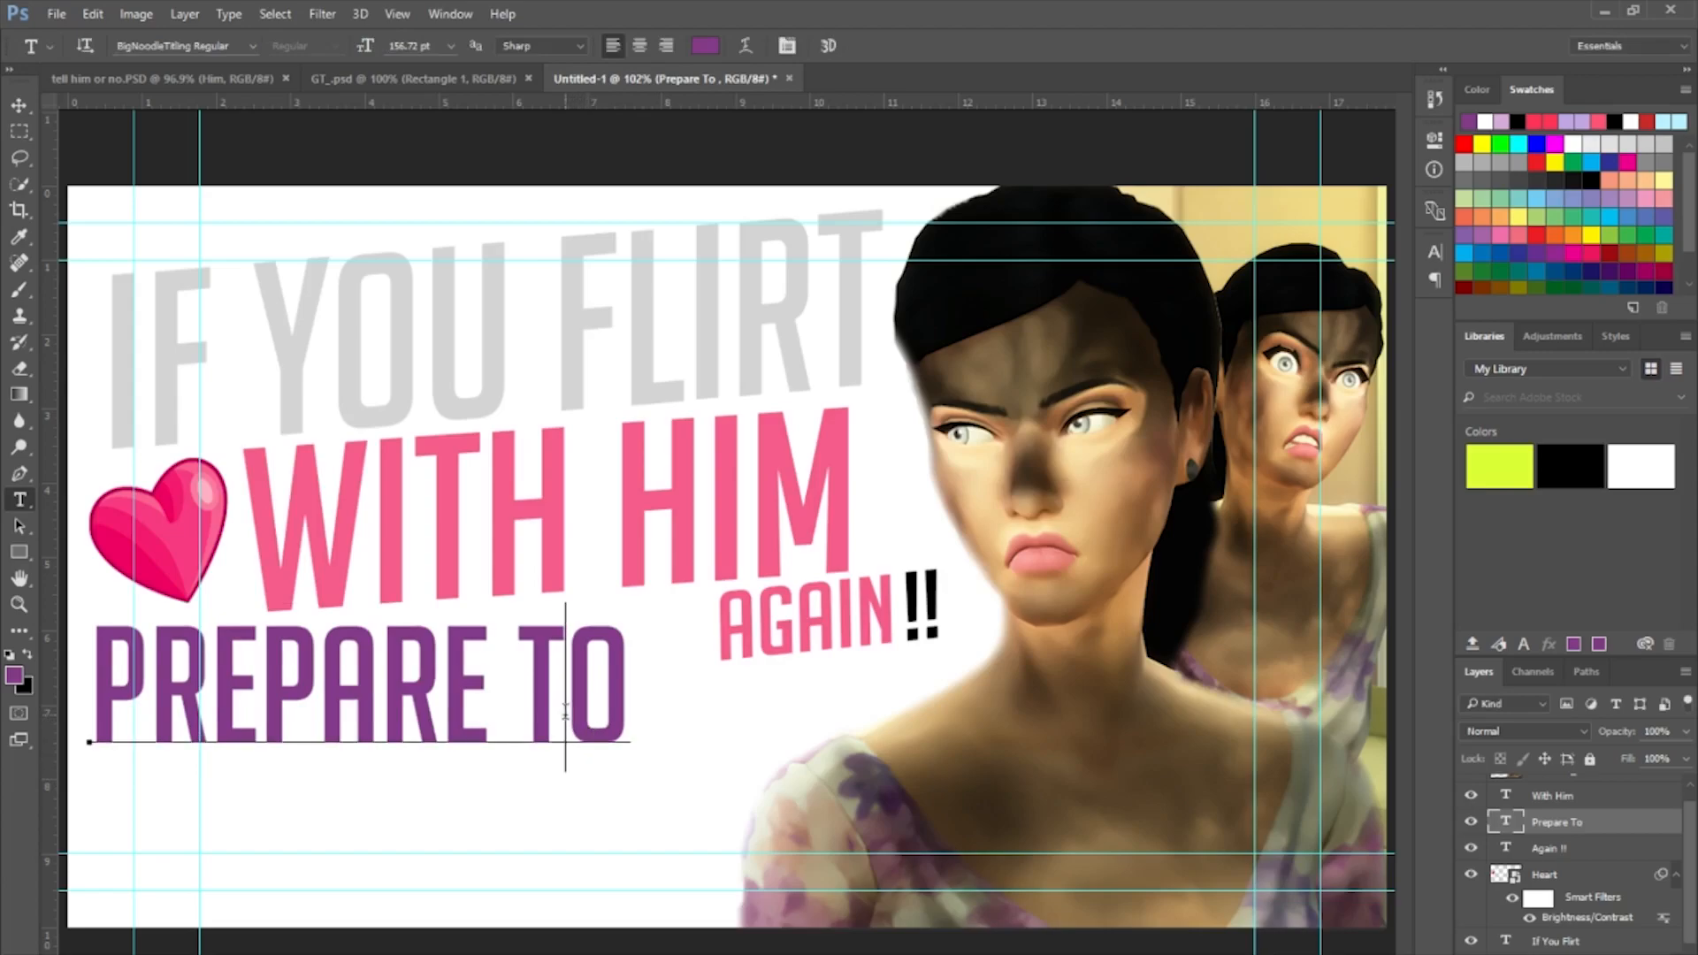
pyautogui.tripleClick(565, 713)
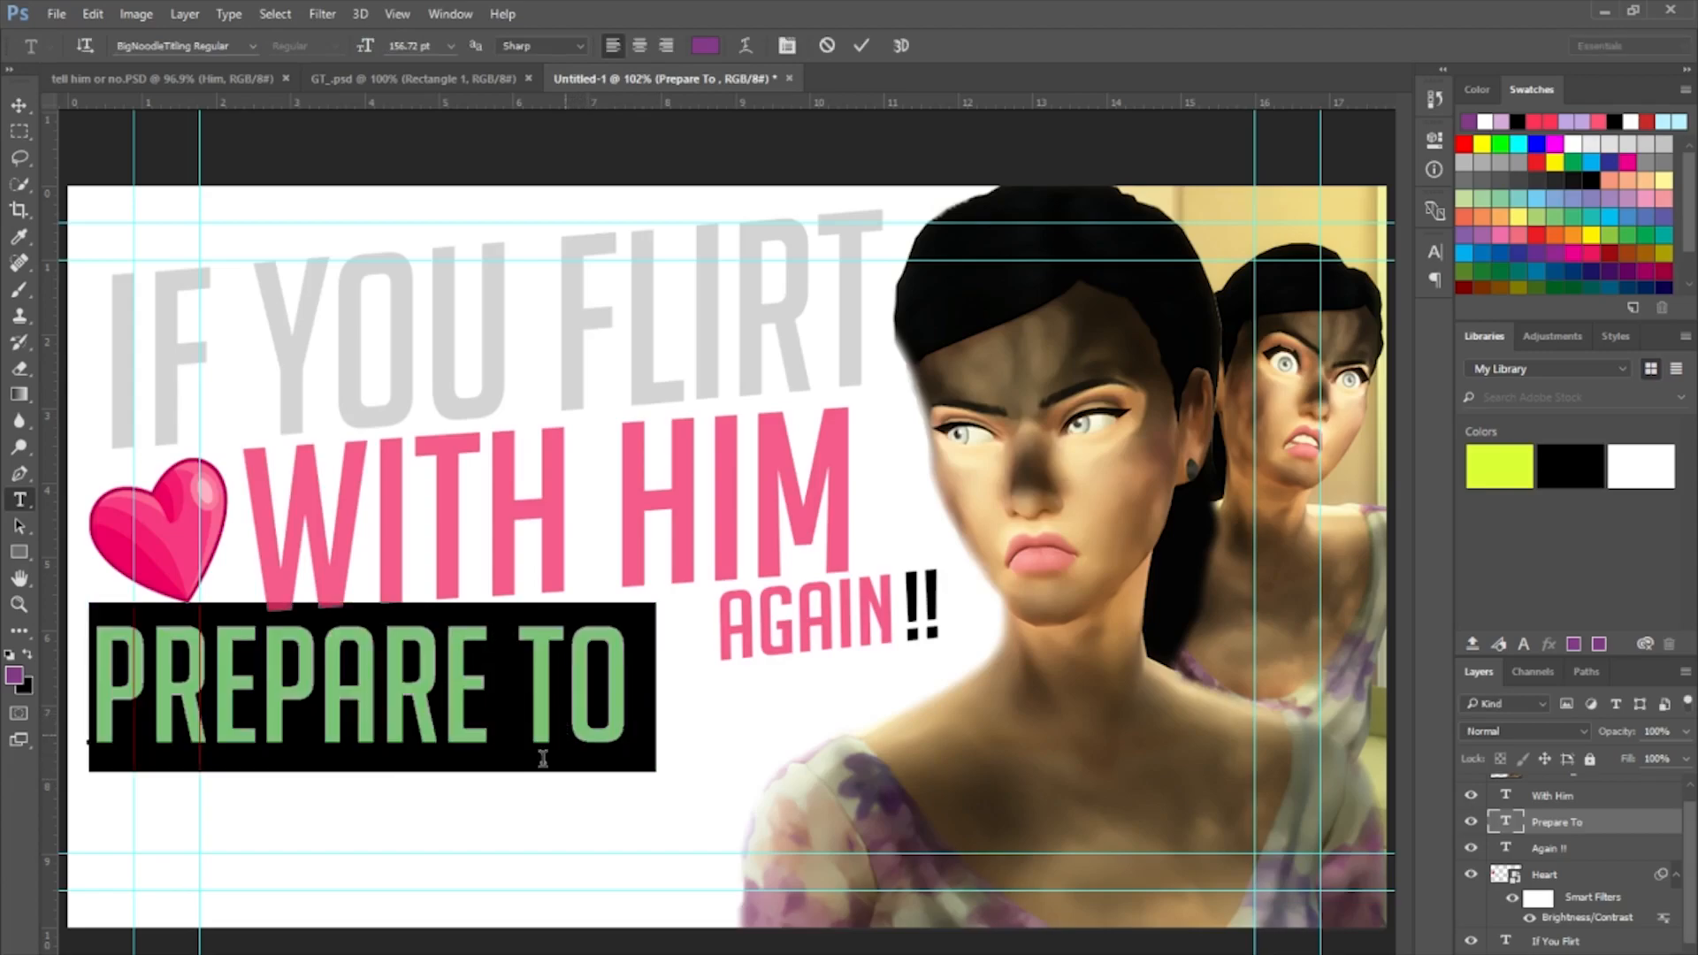
pyautogui.click(708, 46)
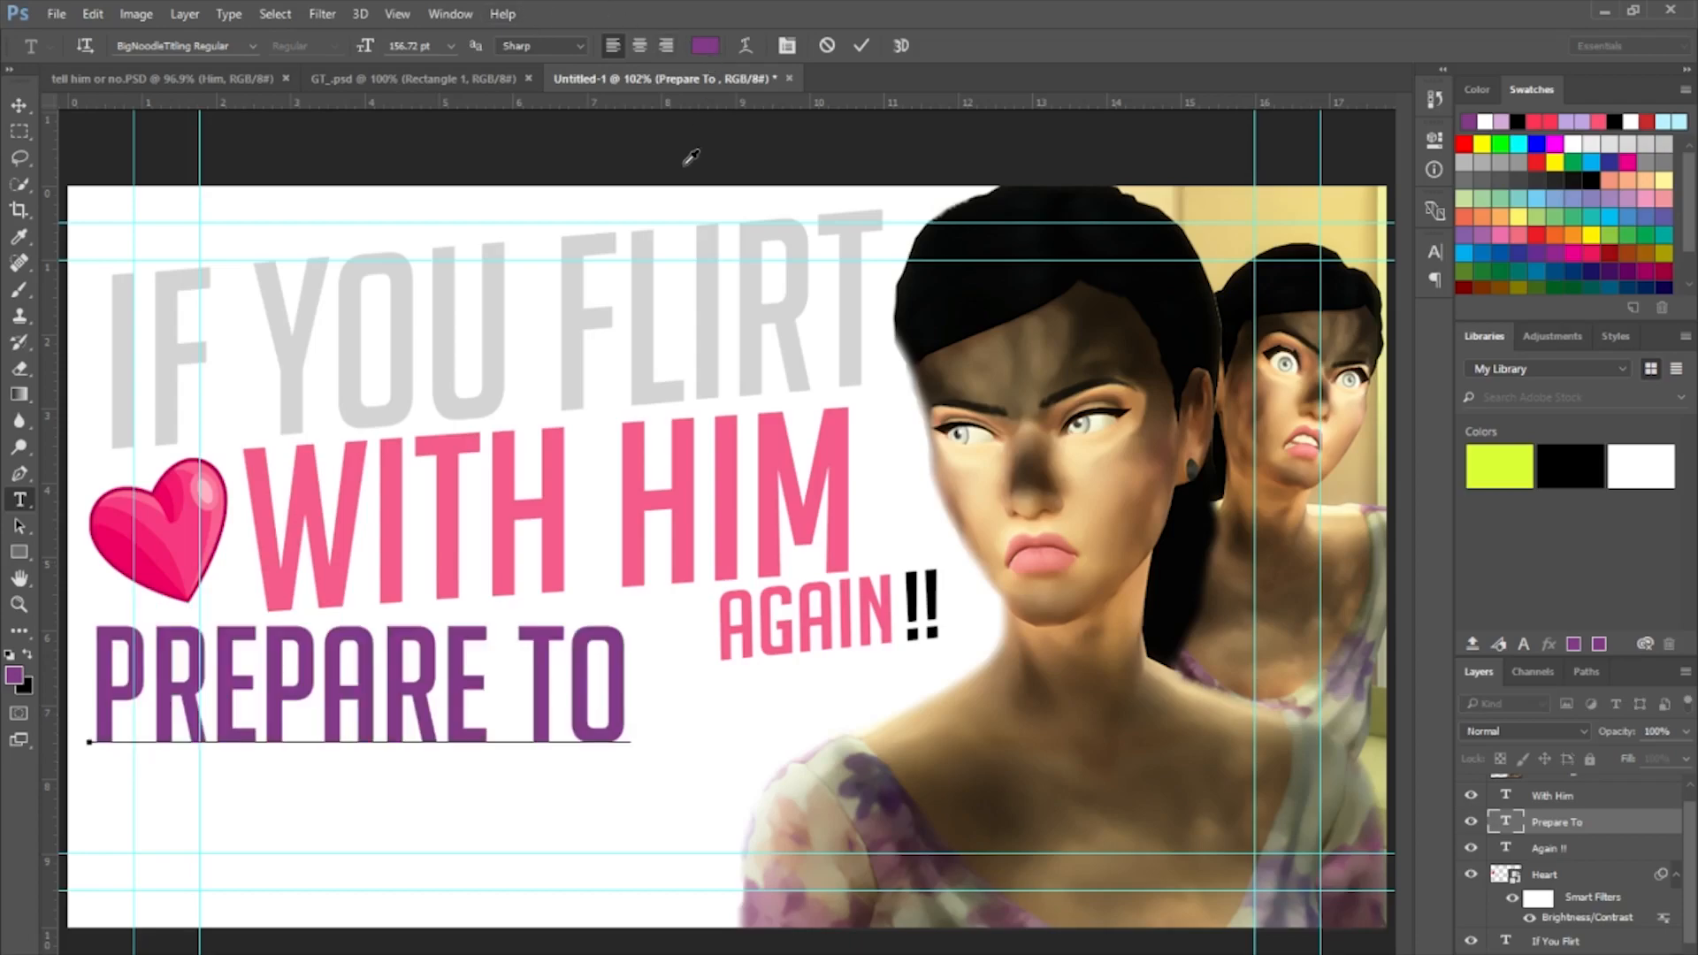
pyautogui.click(582, 285)
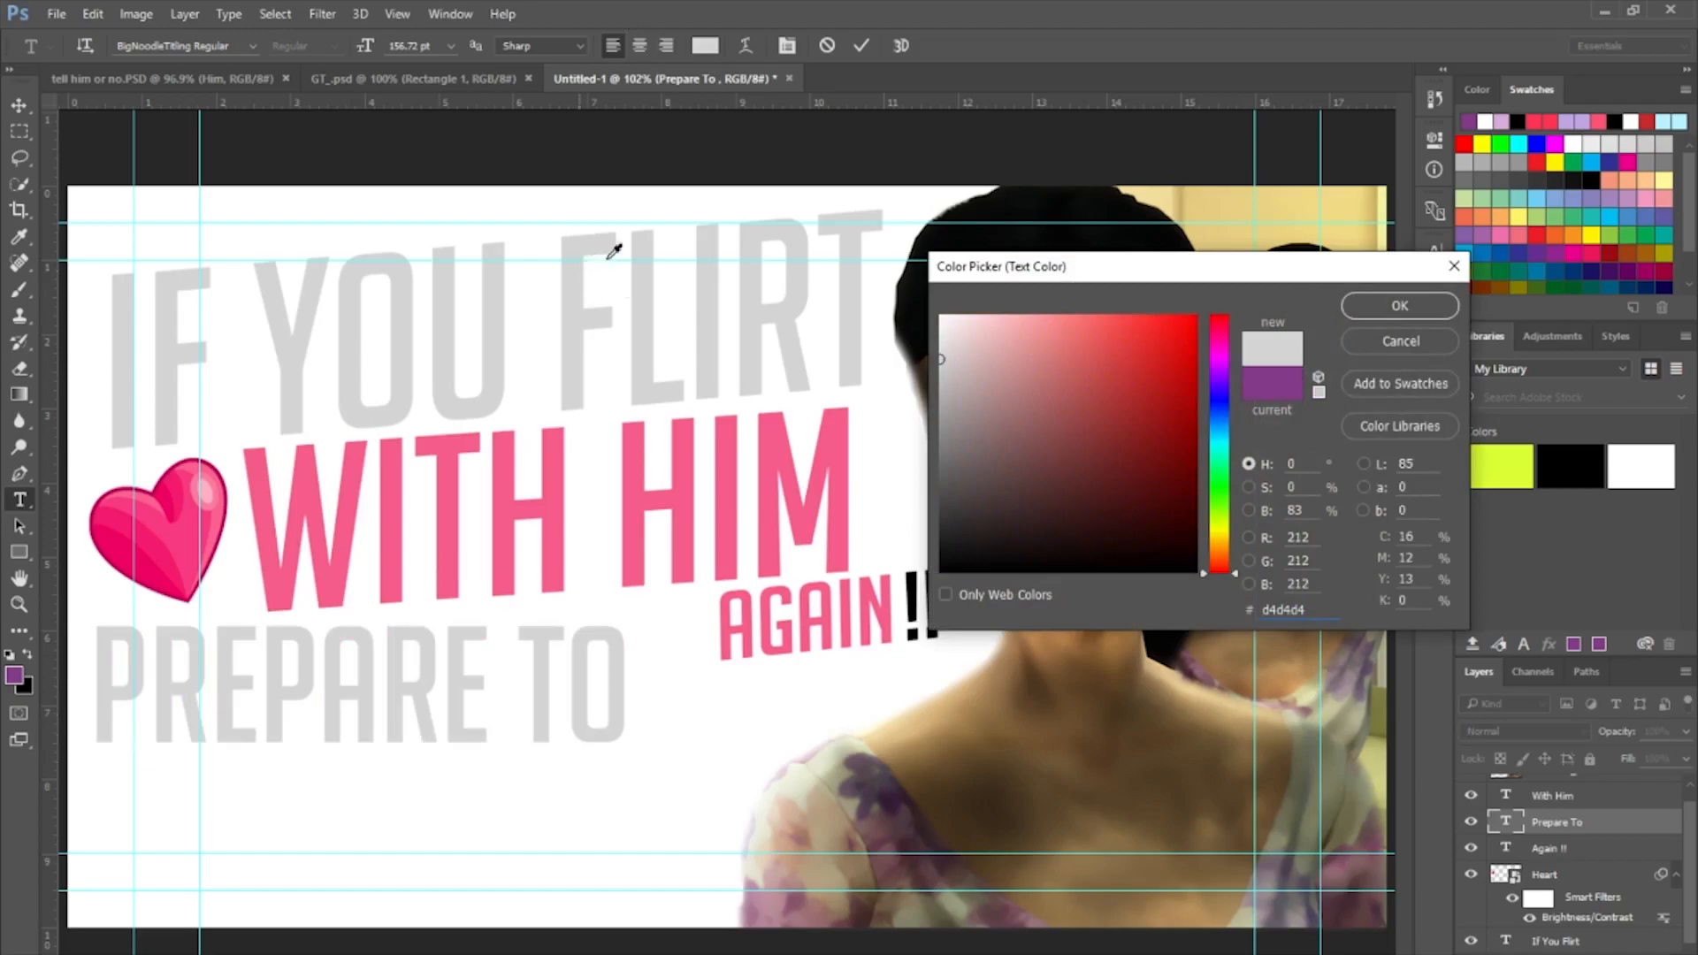
pyautogui.click(1399, 305)
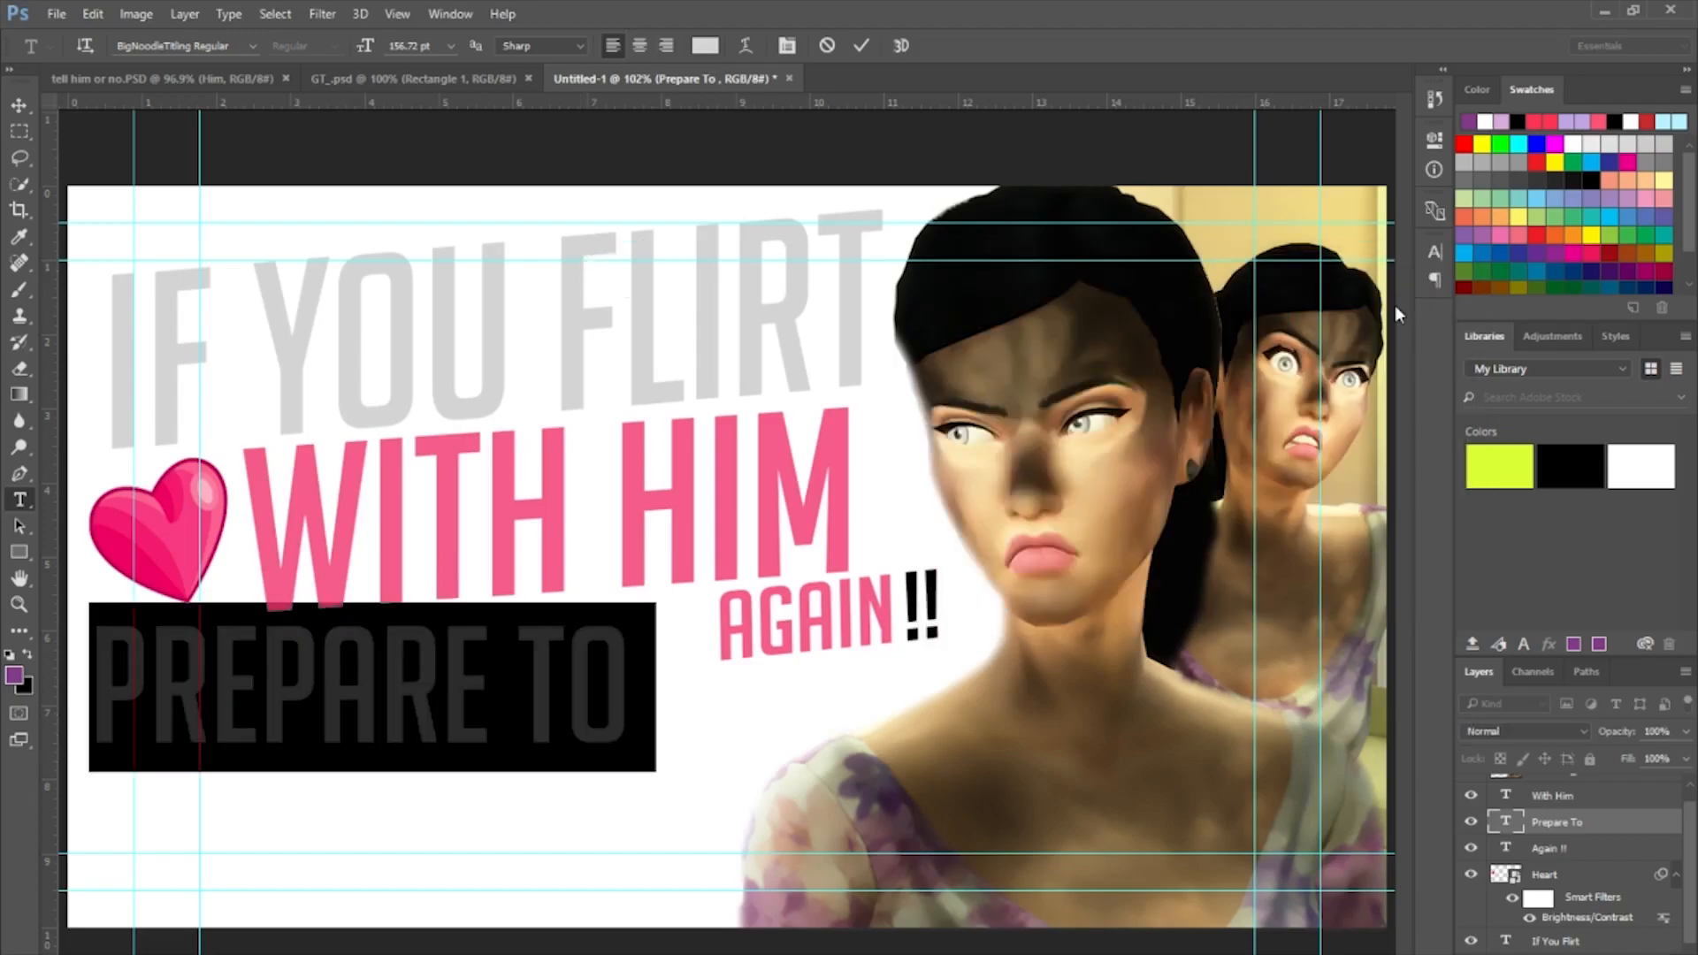
pyautogui.click(1603, 823)
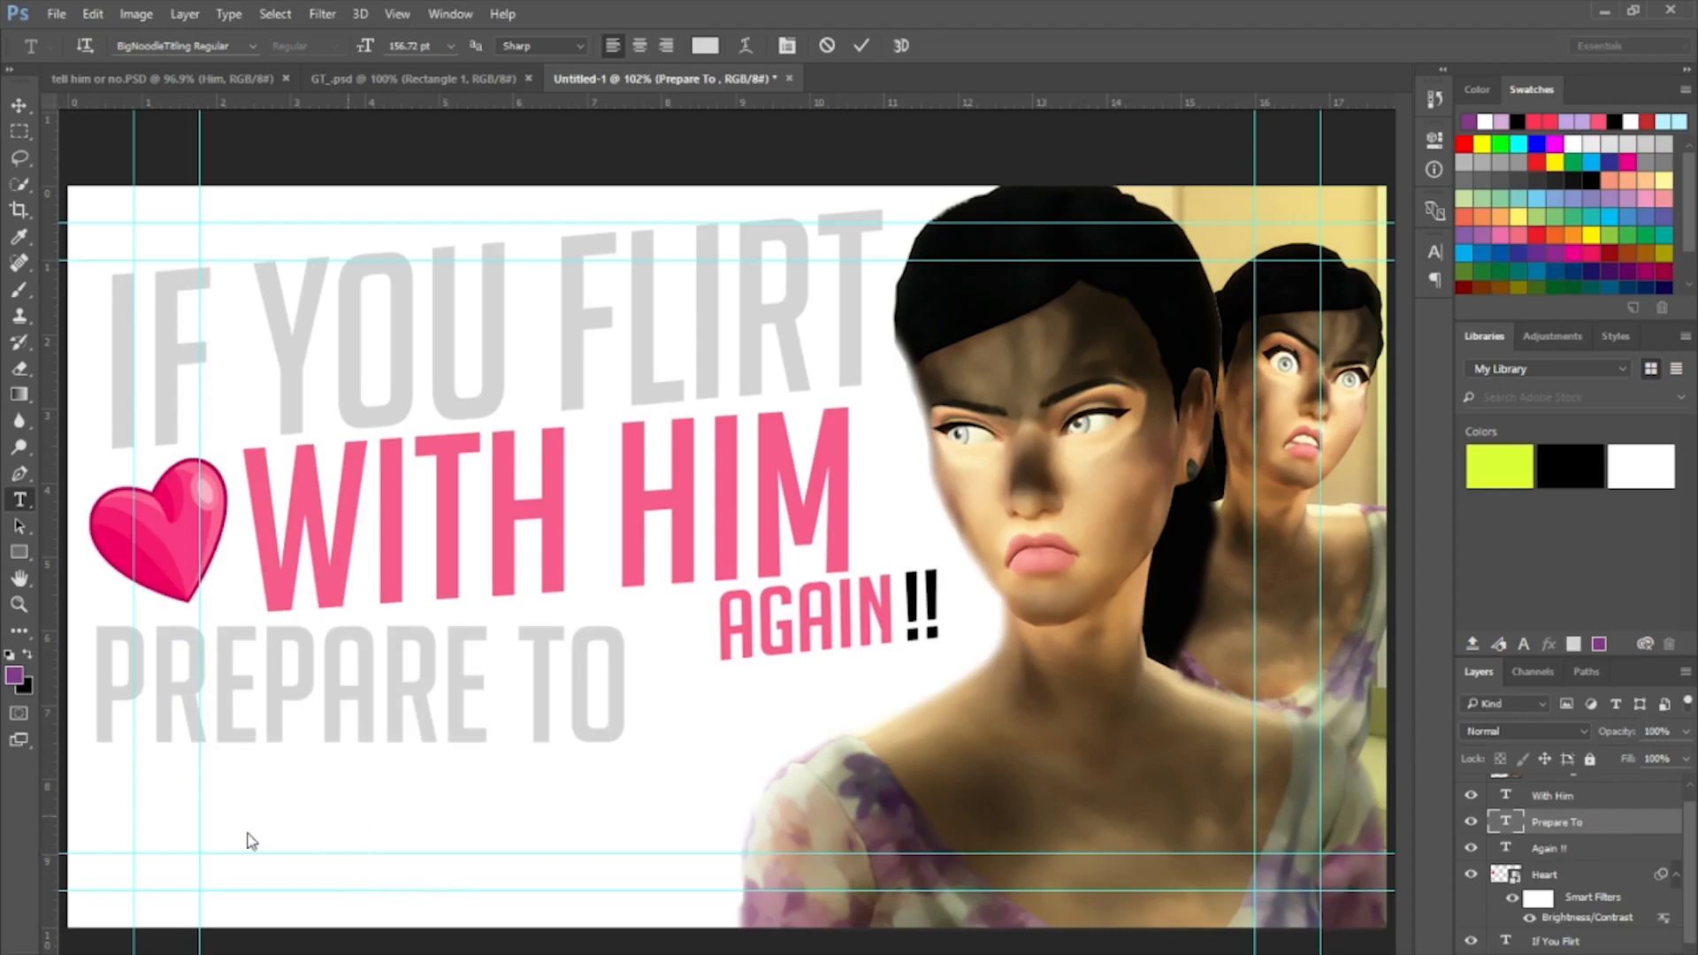
# Add a new text layer reading "FIGHT !!" below PREPARE TO.
pyautogui.click(259, 826)
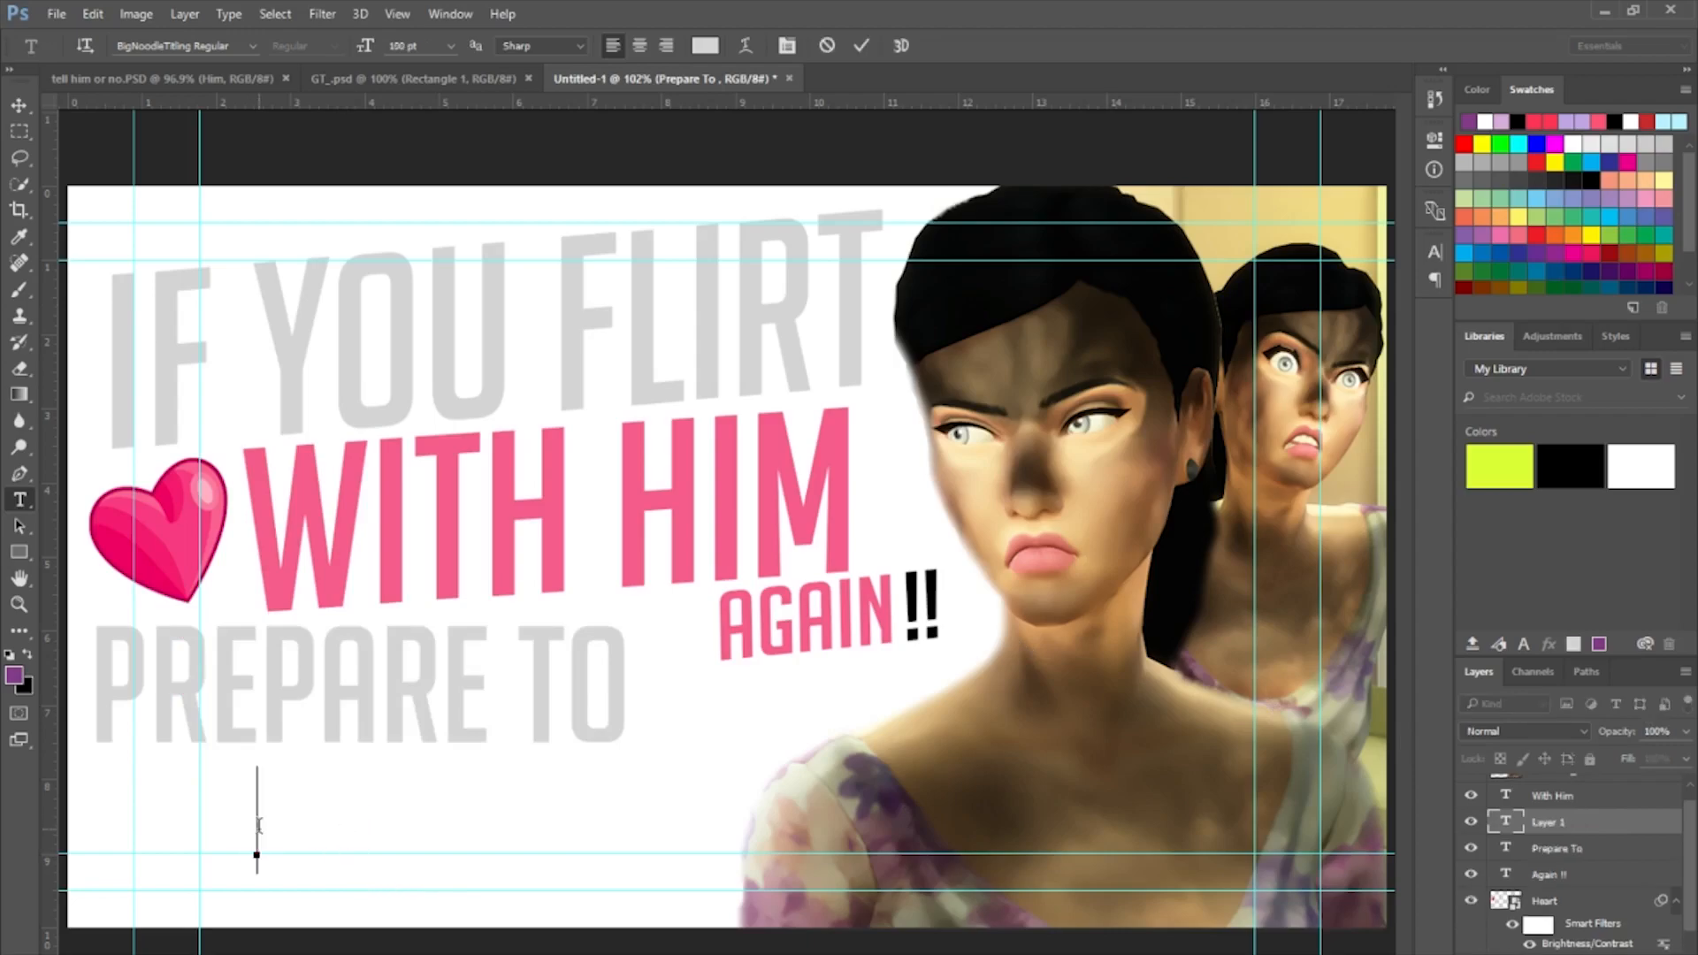
pyautogui.write('FIGHT')
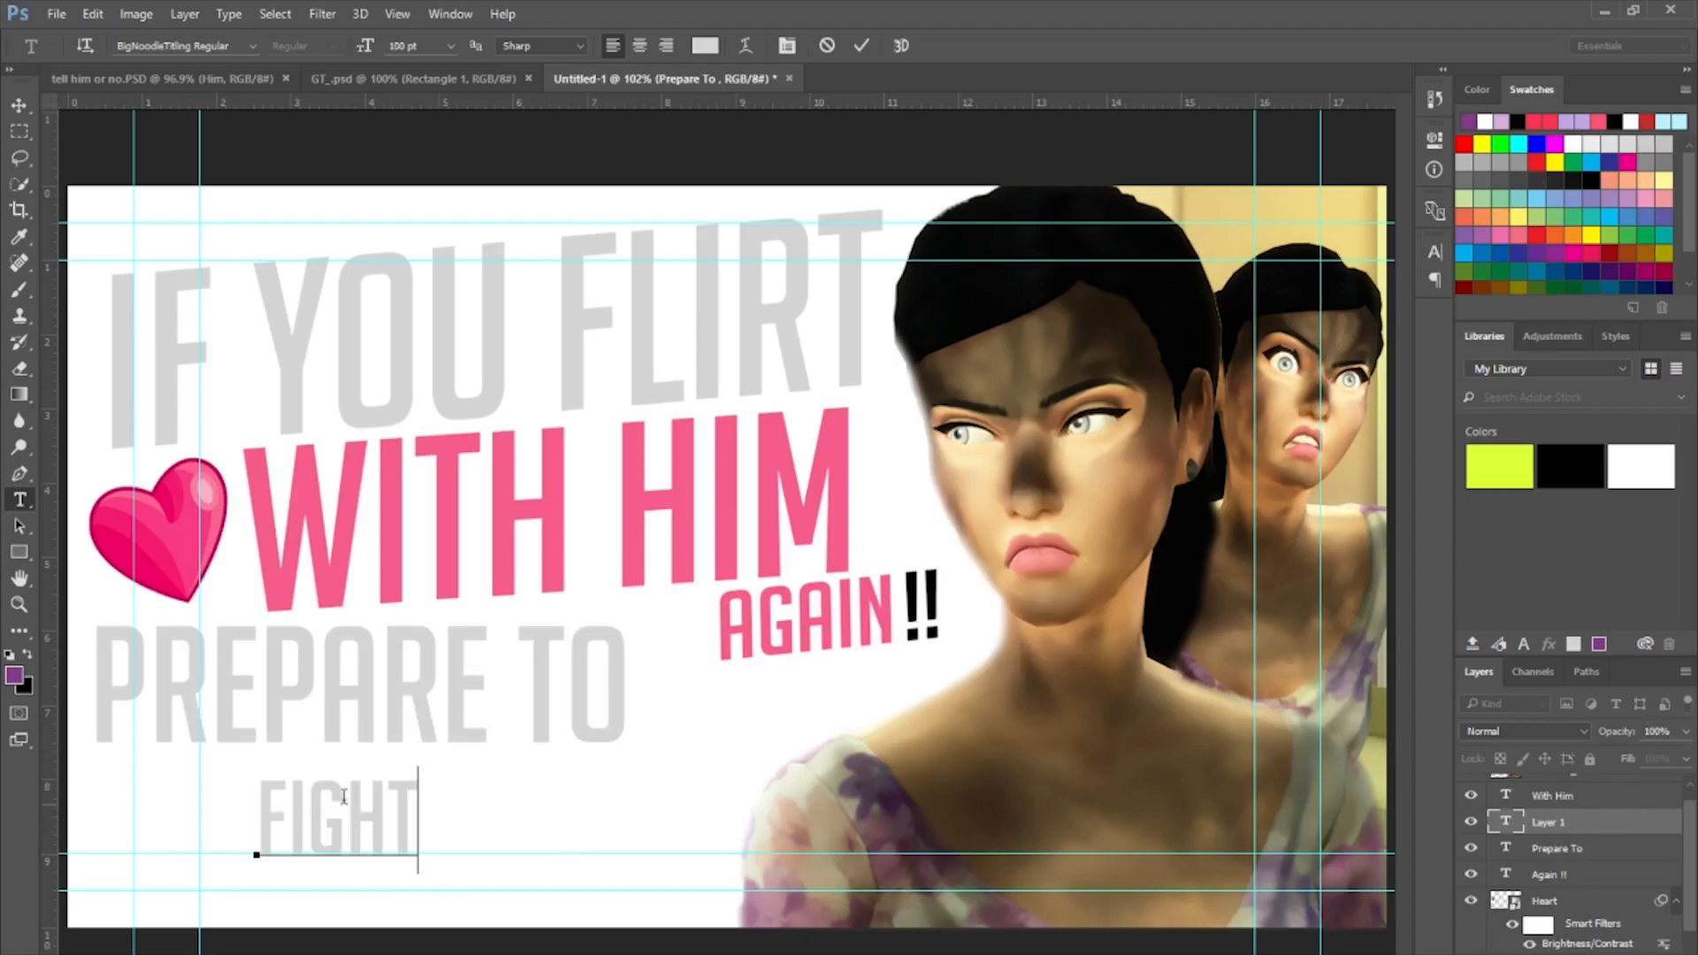
pyautogui.write('!!')
pyautogui.hotkey('ctrl', 'a')
pyautogui.click(418, 821)
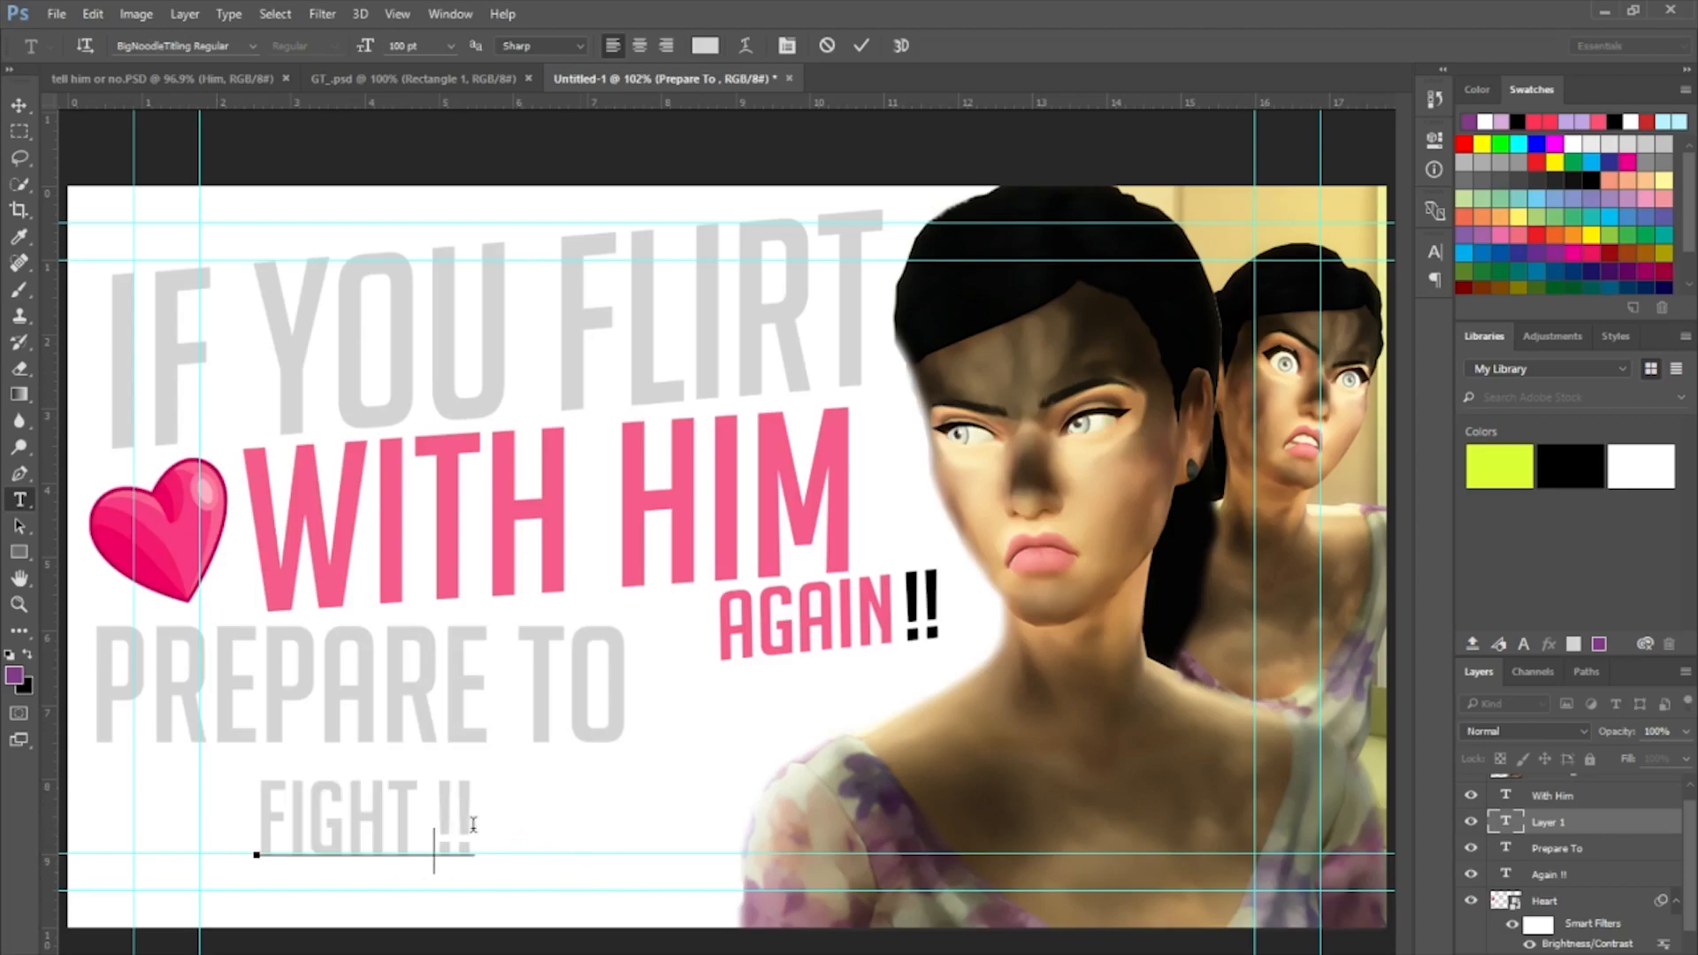
# Recolour the FIGHT !! text to a bright pinkish red, starting from the pink sampled from WITH HIM.
pyautogui.moveTo(473, 824); pyautogui.dragTo(241, 815)
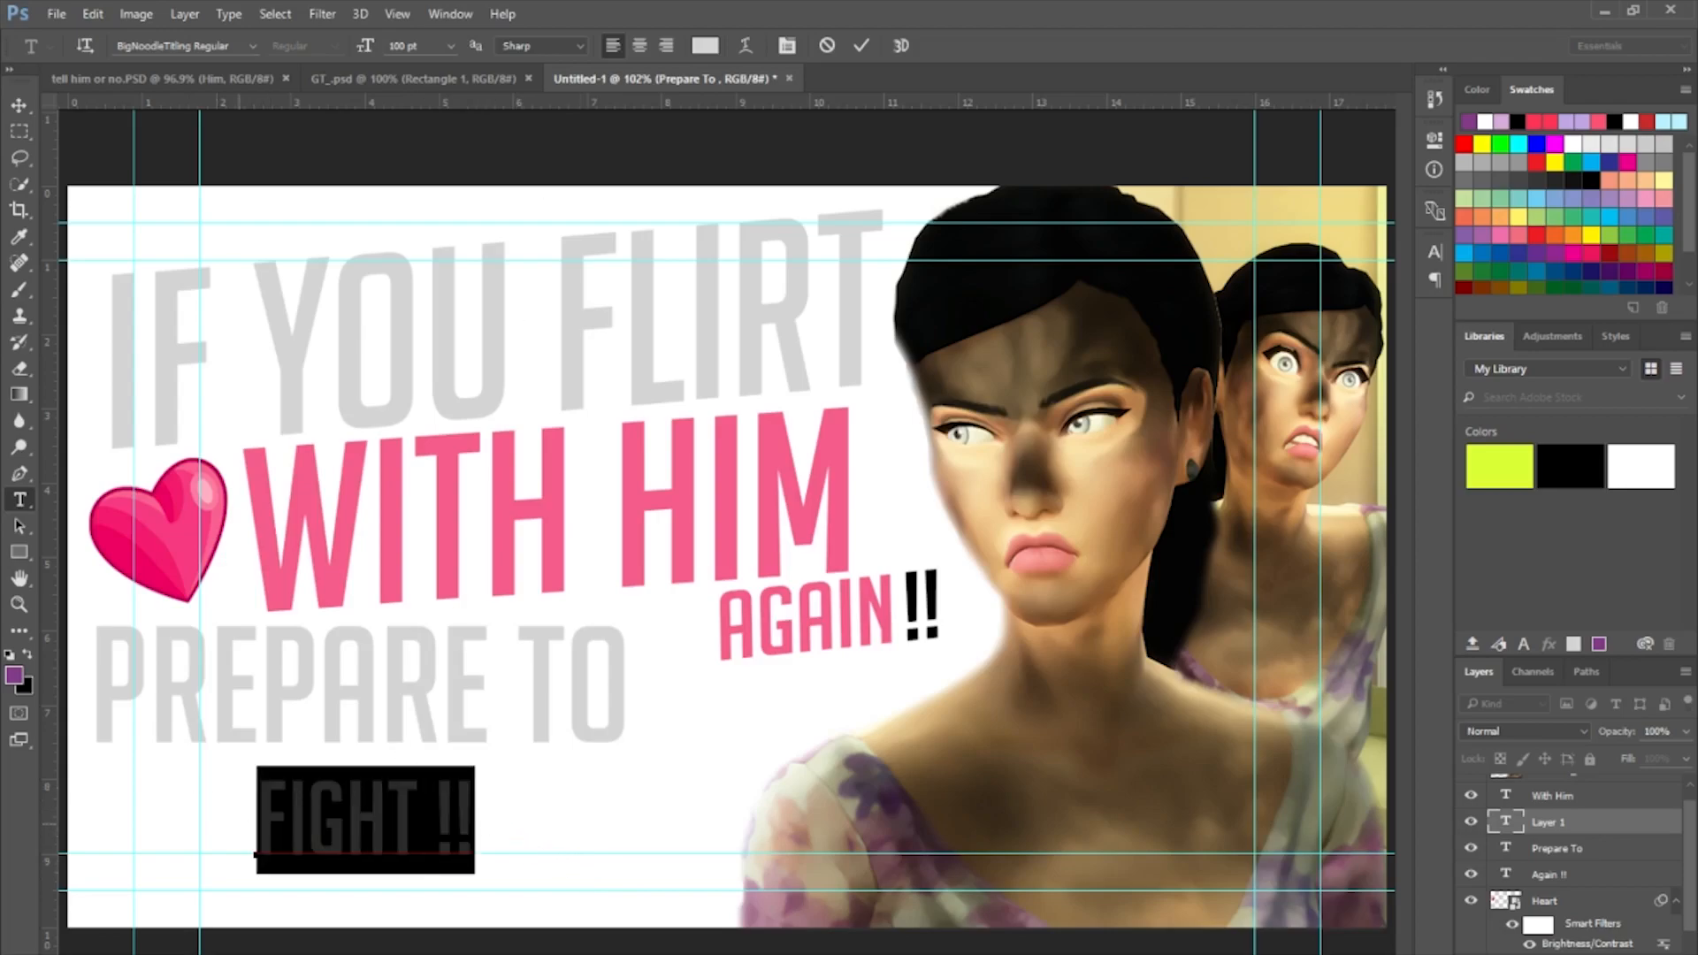
pyautogui.click(715, 51)
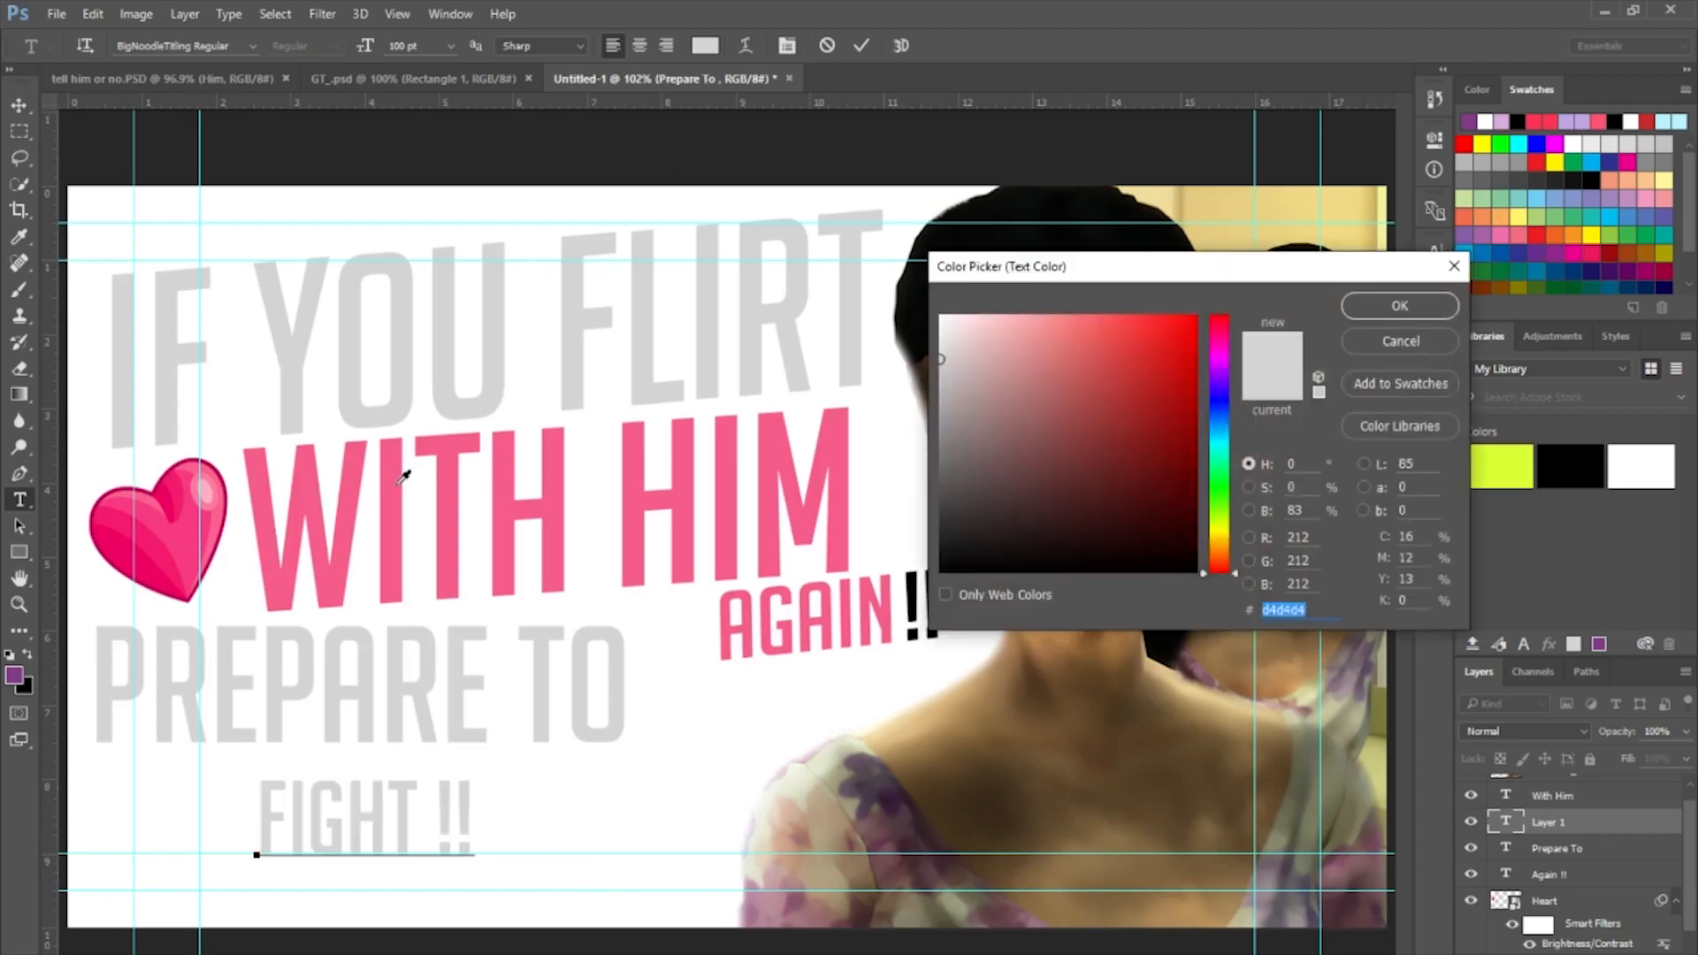
pyautogui.click(643, 469)
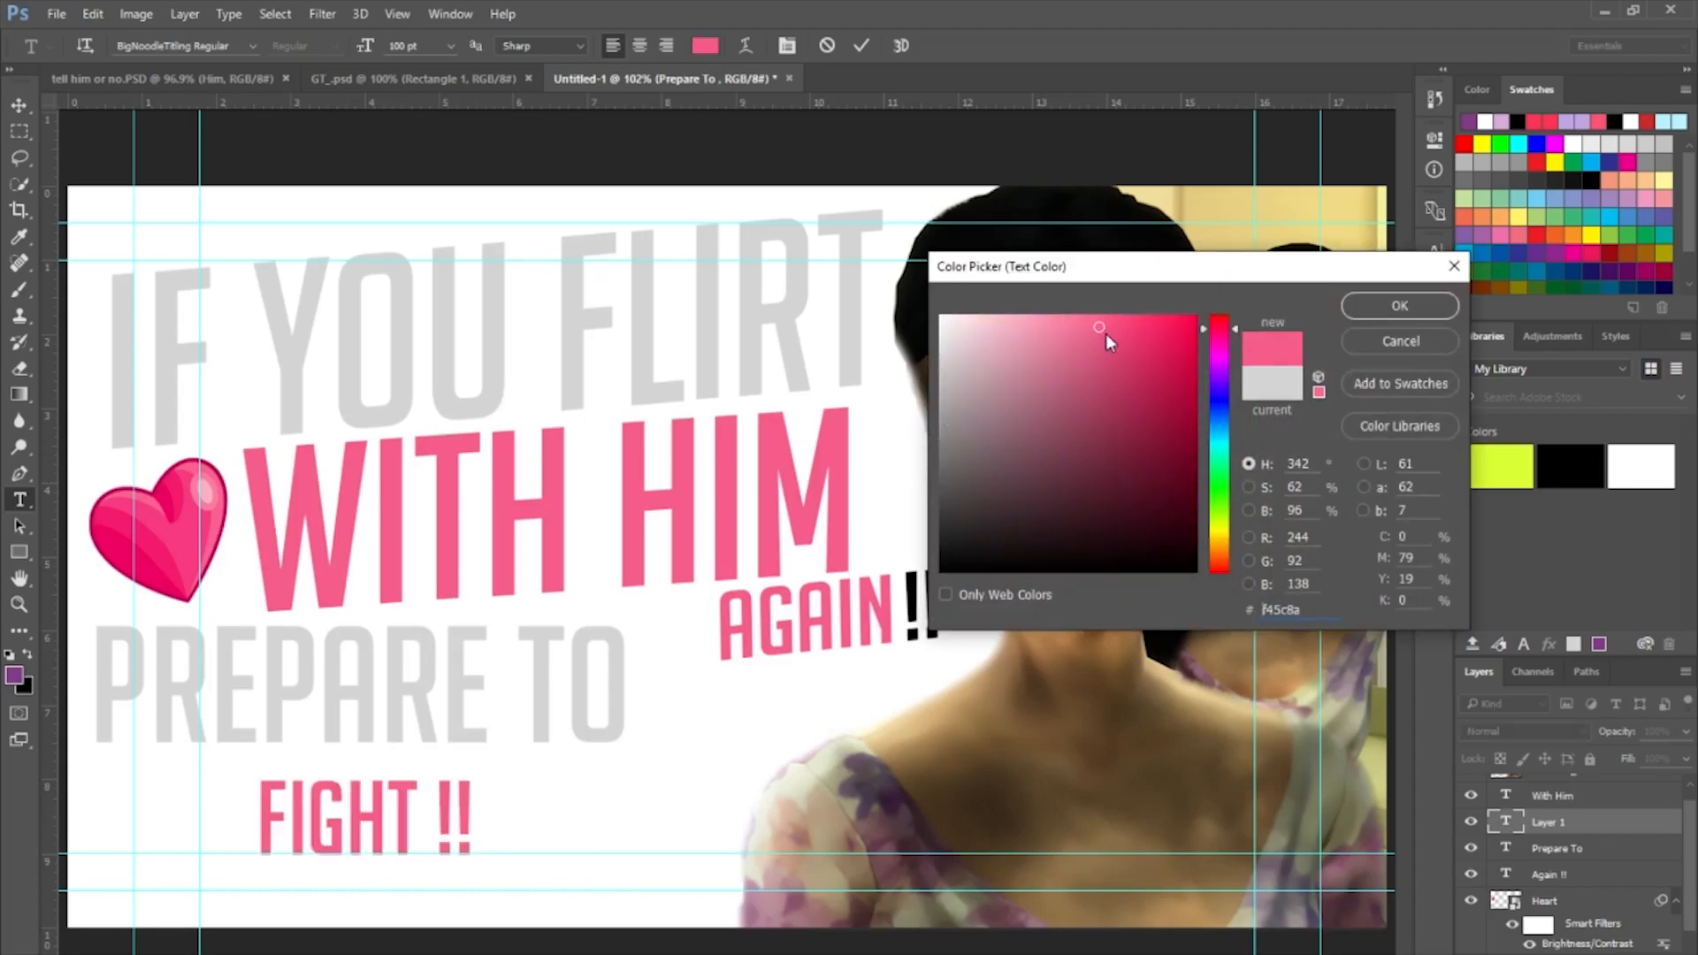
pyautogui.moveTo(1104, 333)
pyautogui.mouseDown()
pyautogui.moveTo(1156, 294)
pyautogui.moveTo(1222, 328)
pyautogui.mouseUp()
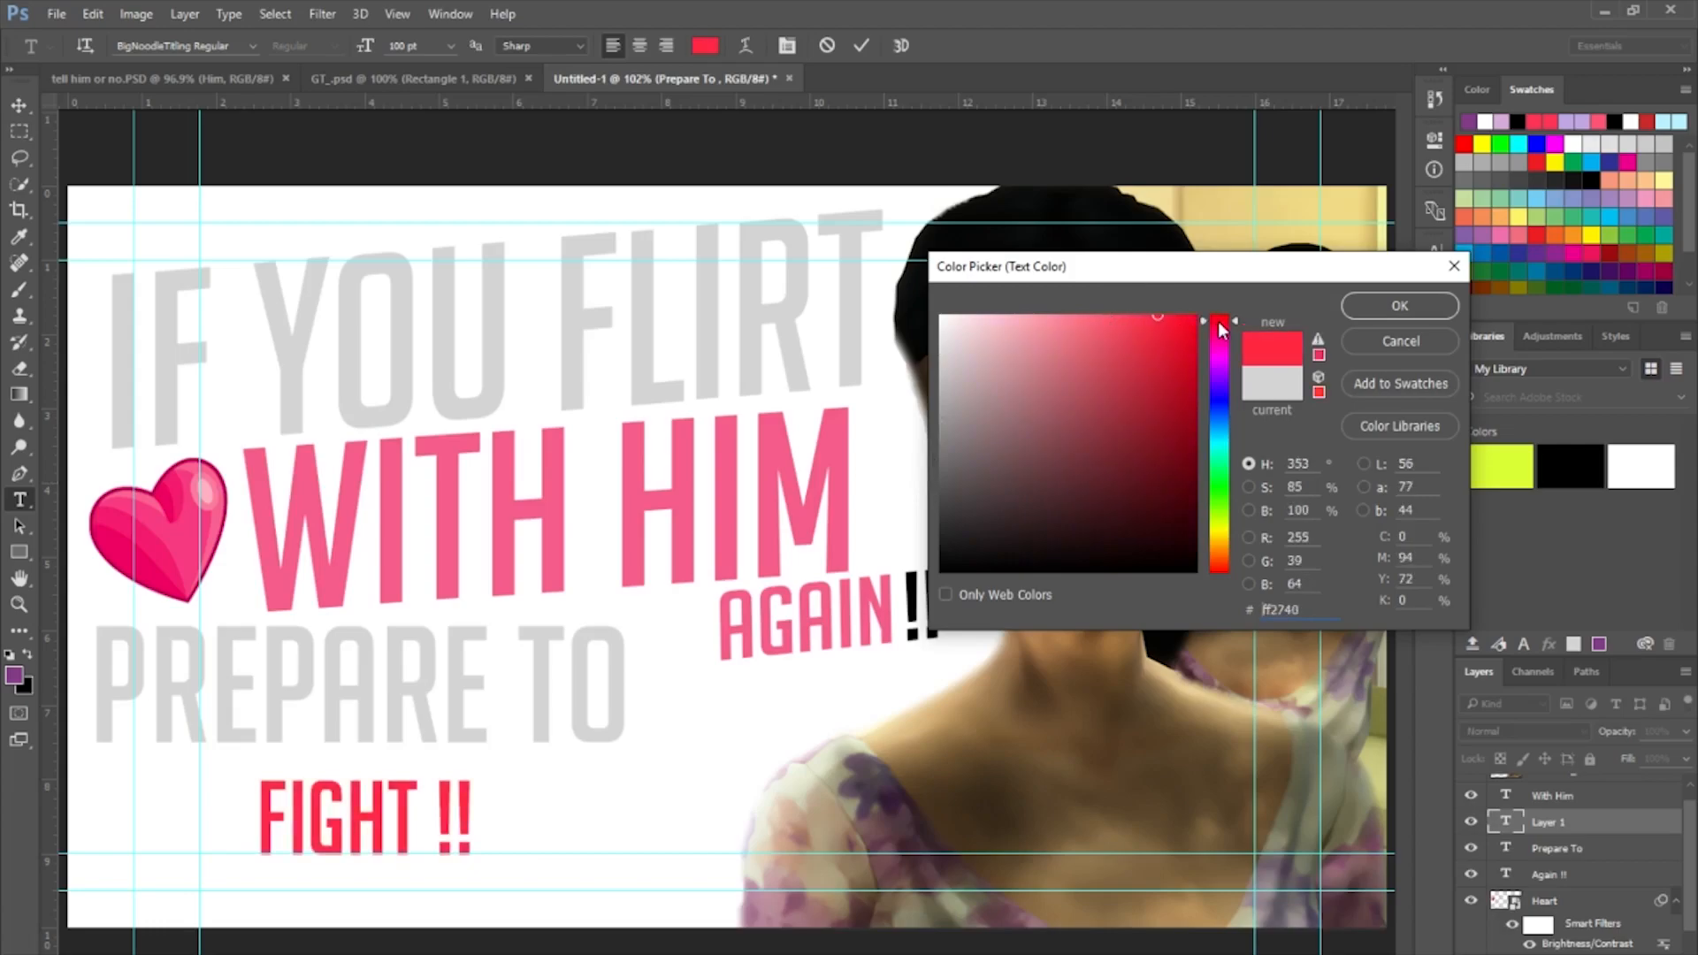
pyautogui.moveTo(1221, 324); pyautogui.dragTo(1147, 316)
pyautogui.click(1398, 307)
pyautogui.click(1642, 823)
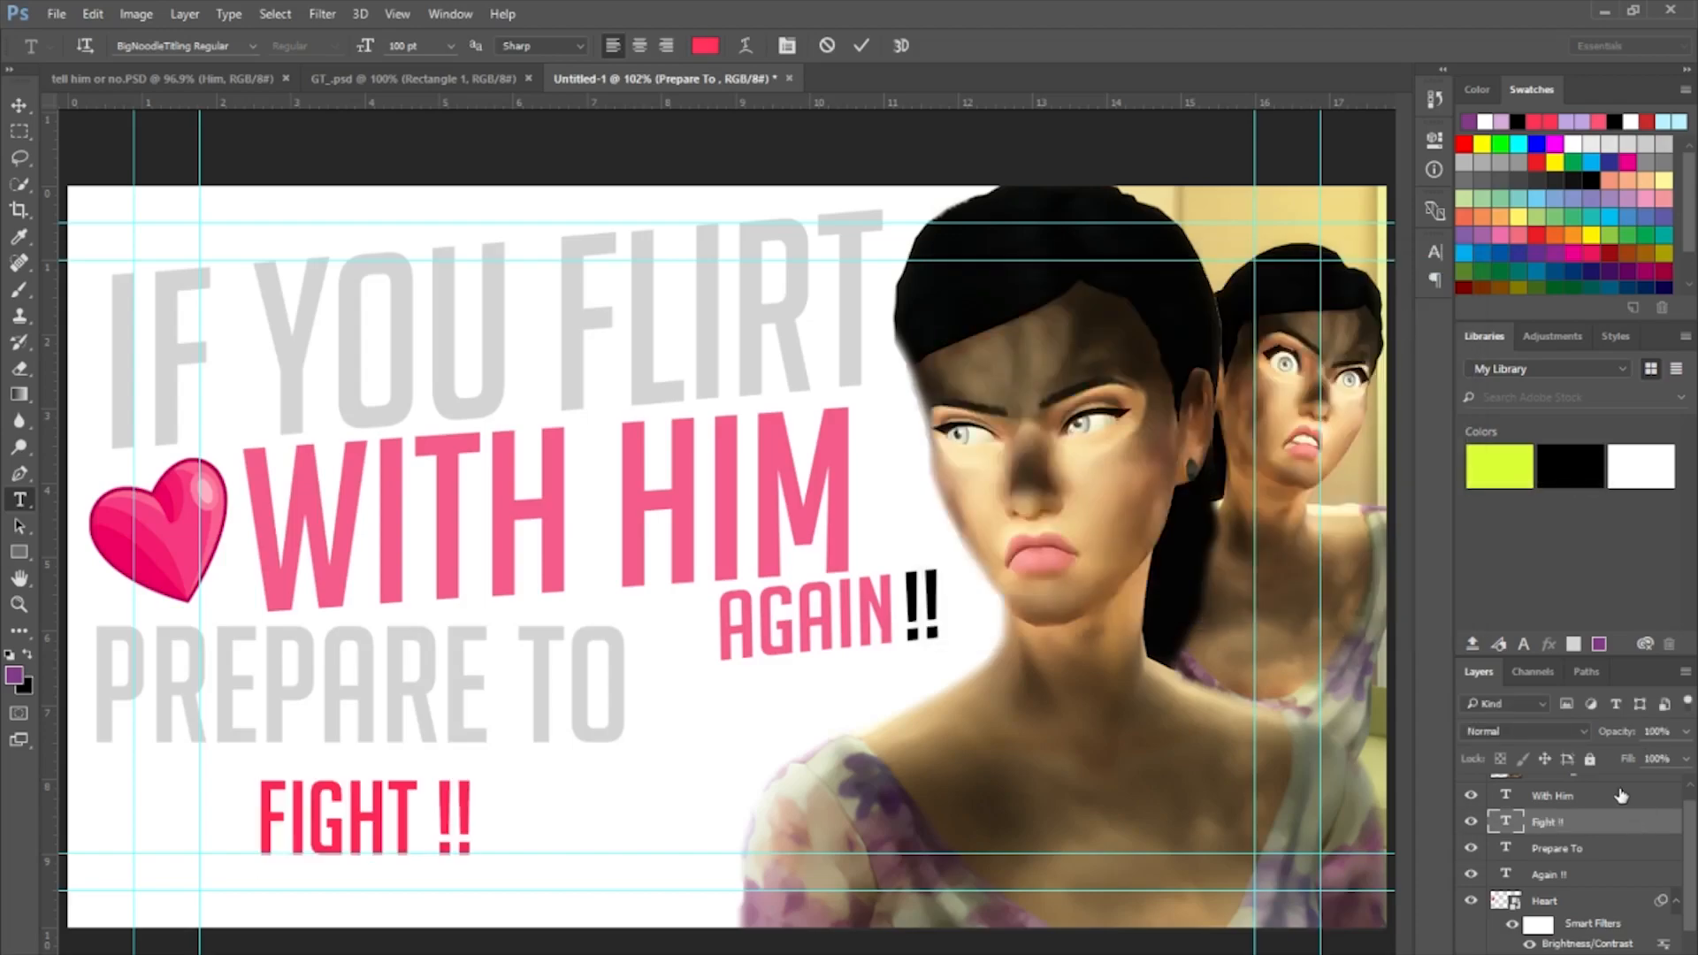
# Enlarge the FIGHT !! text to about 223 pt and place it directly under PREPARE TO near the canvas's lower edge.
pyautogui.press('v')
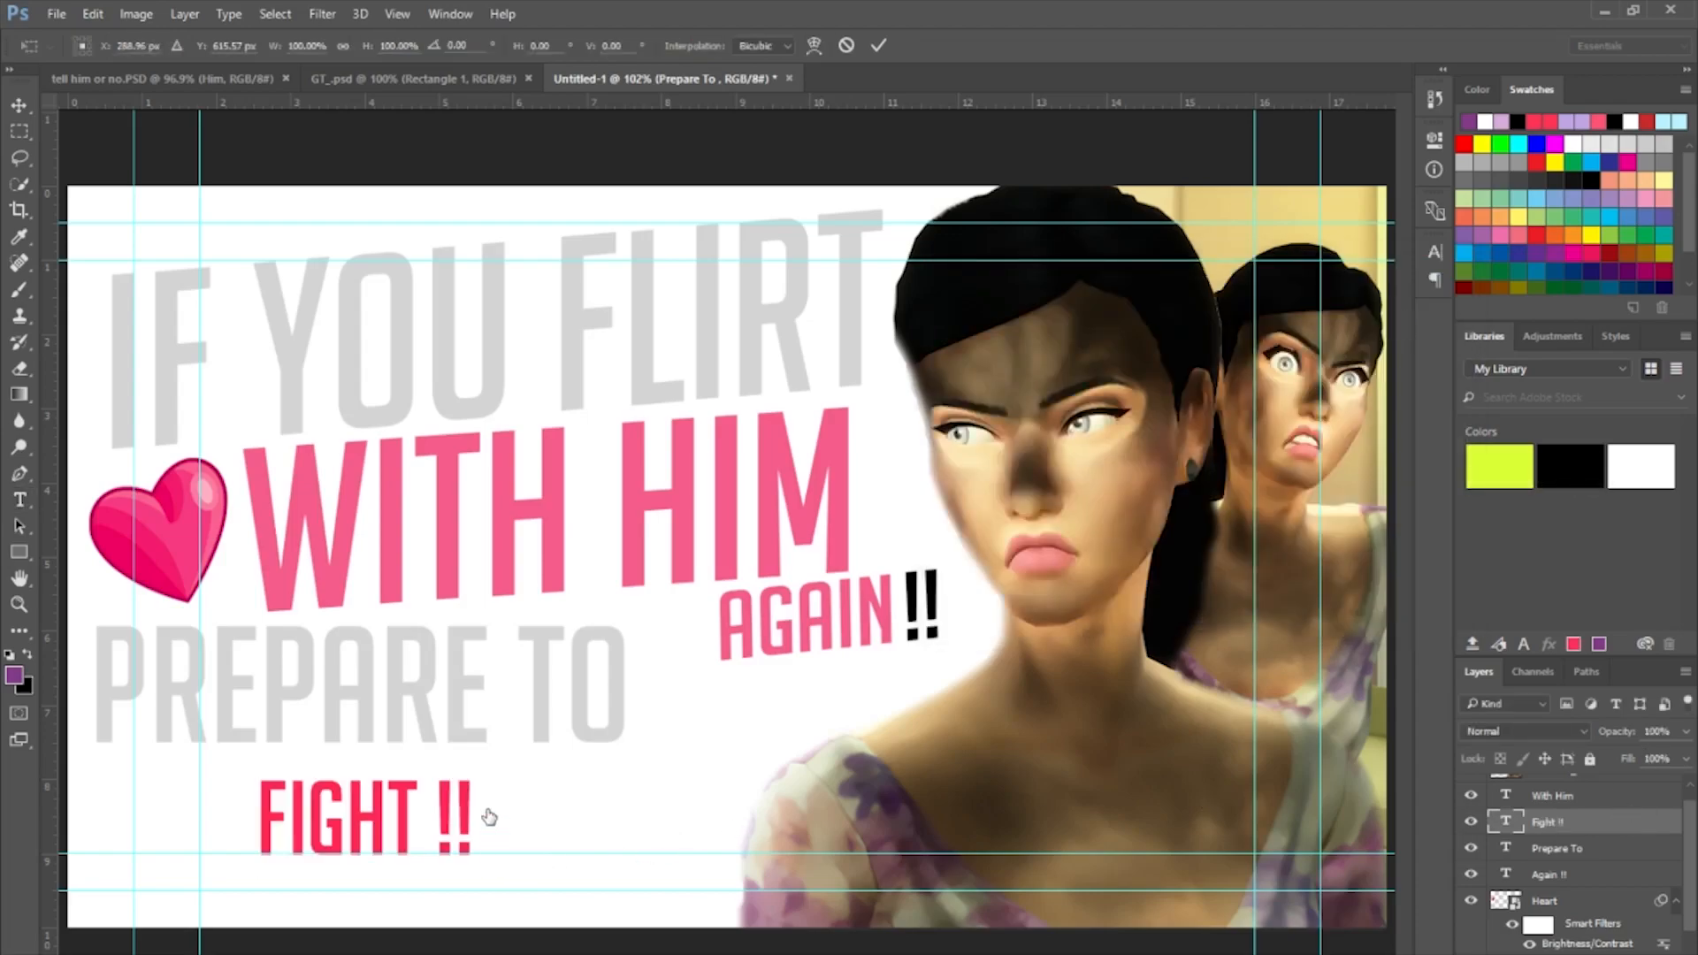
pyautogui.hotkey('ctrl', 't')
pyautogui.moveTo(496, 760); pyautogui.dragTo(757, 677)
pyautogui.moveTo(593, 772); pyautogui.dragTo(498, 830)
pyautogui.press('t')
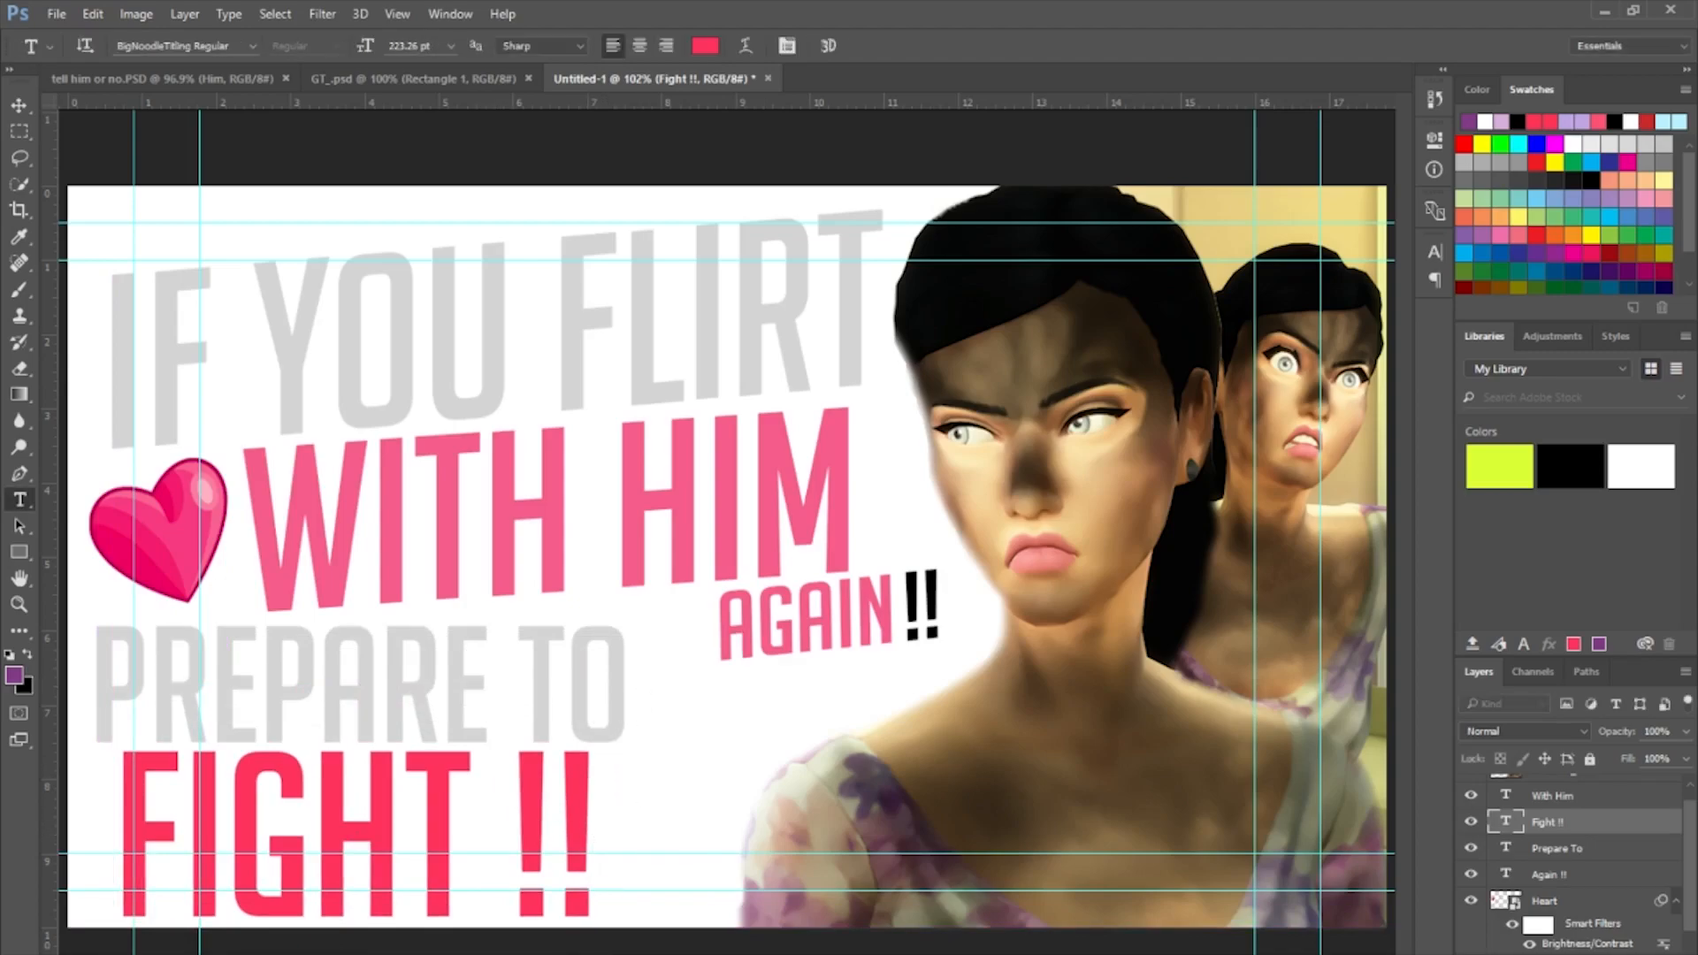
# Switch to File Explorer and look through the Sims 4 Icons folder for an icon that matches the fight theme.
pyautogui.hotkey('alt', 'Tab')
pyautogui.scroll(-5, 747, 674)
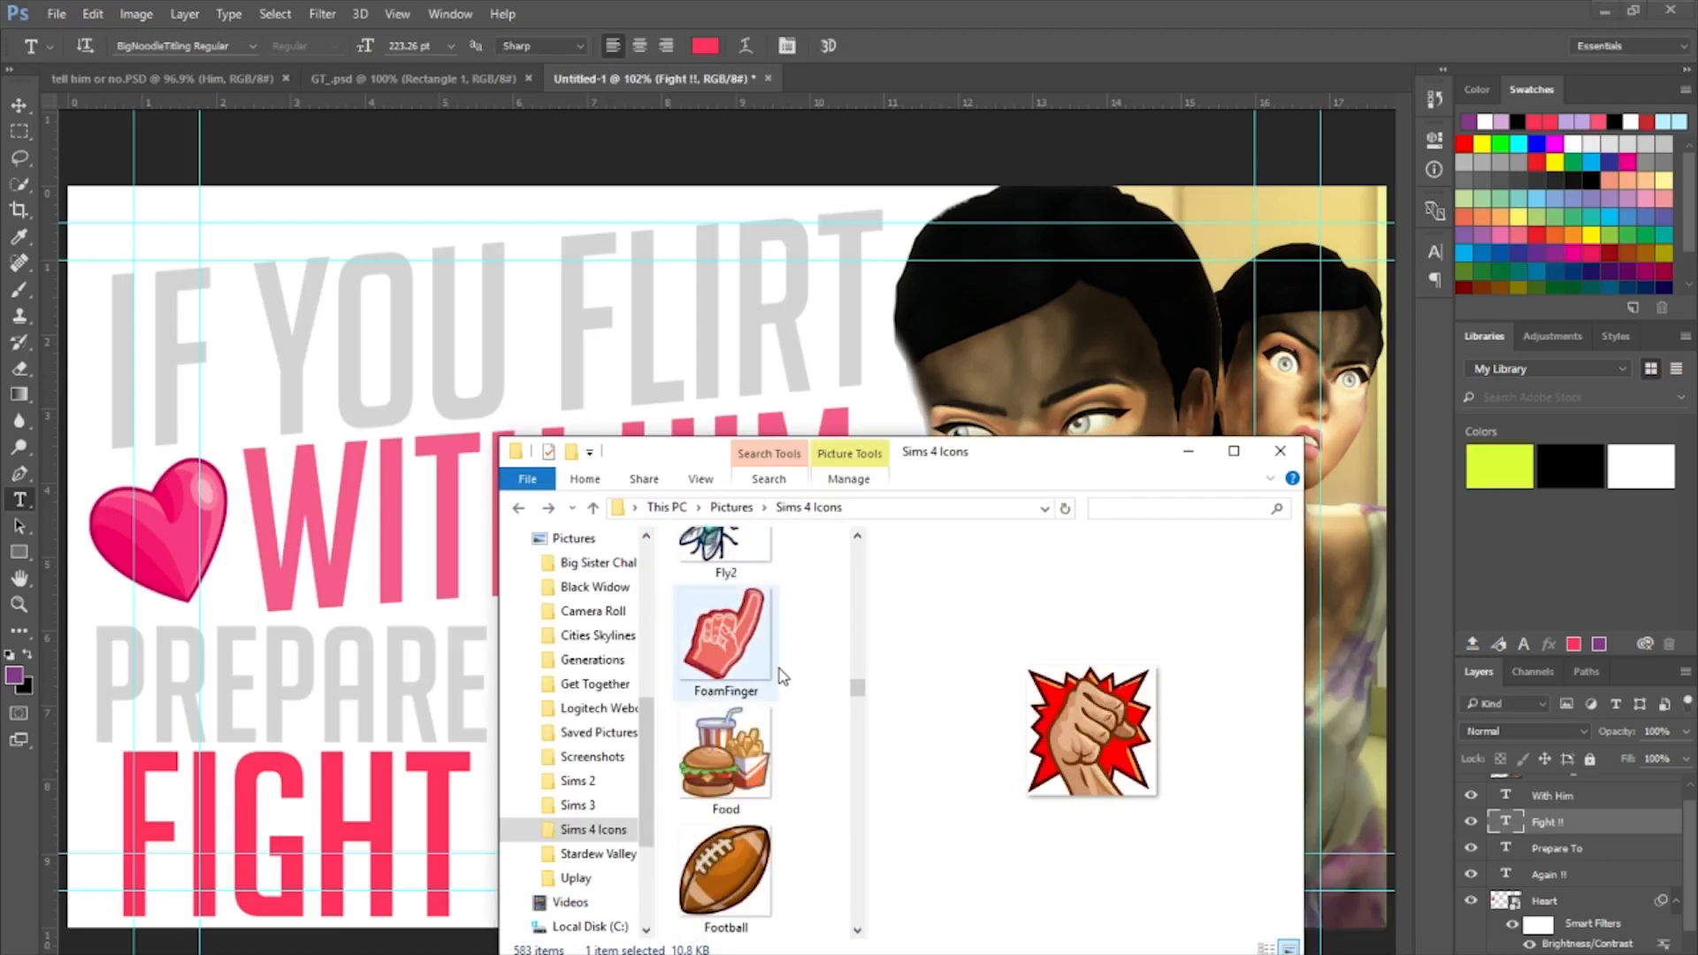
pyautogui.scroll(-3, 782, 677)
pyautogui.scroll(-10, 781, 677)
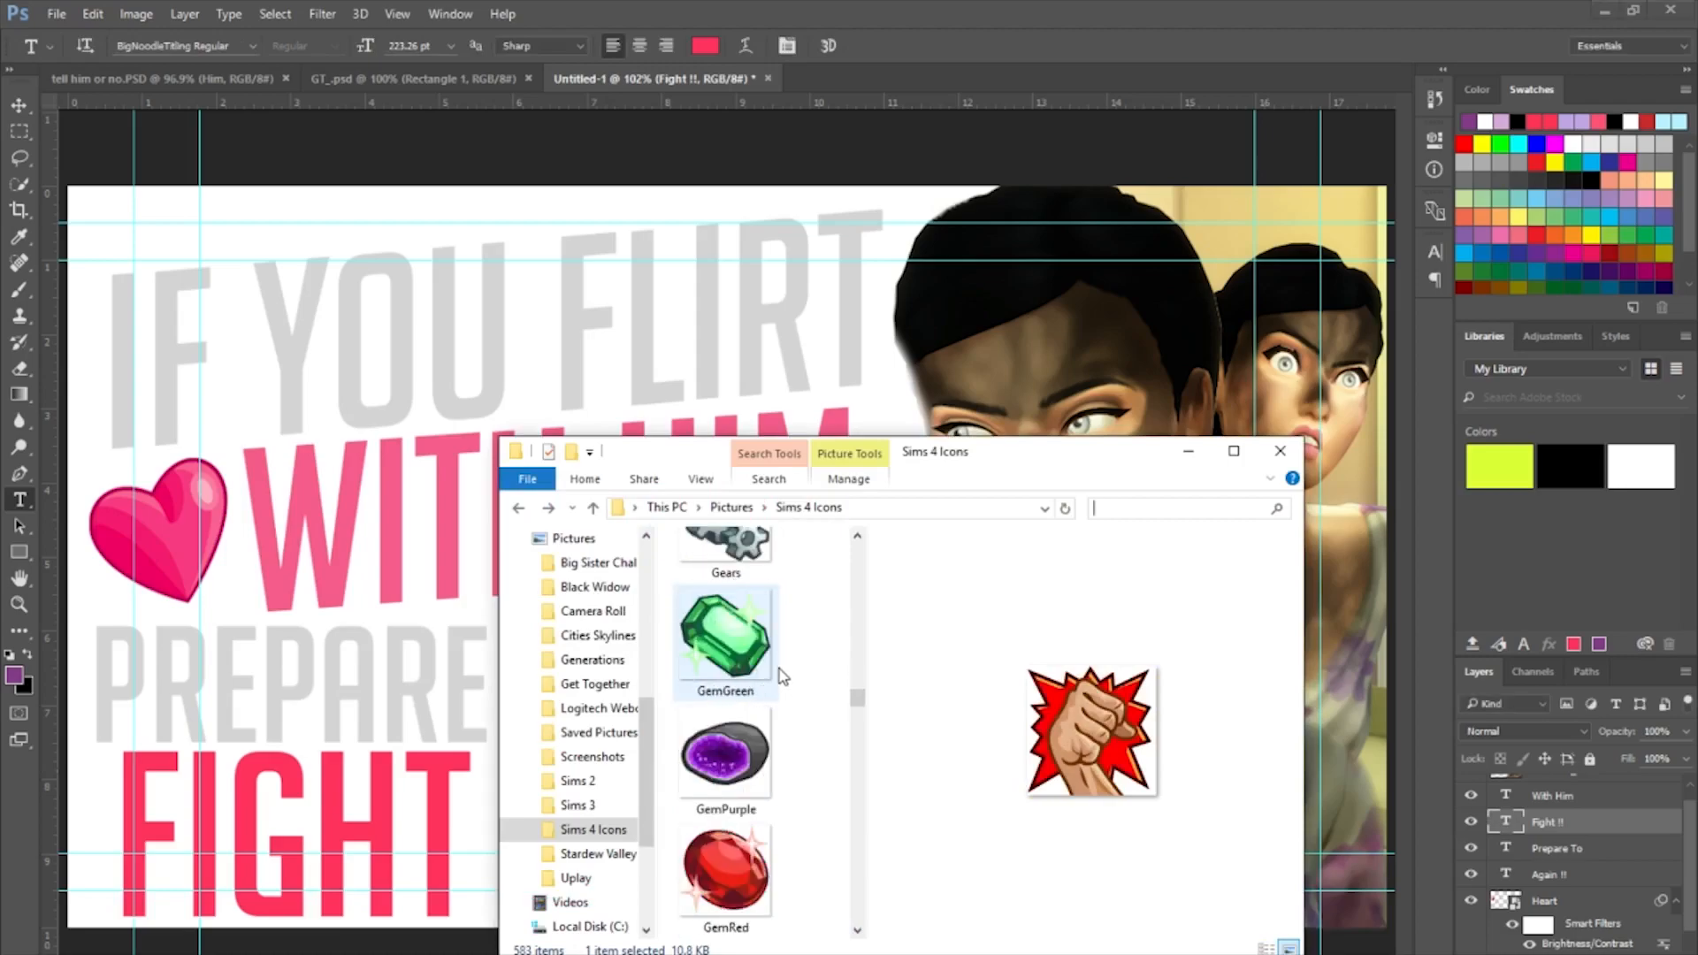
pyautogui.scroll(-10, 782, 677)
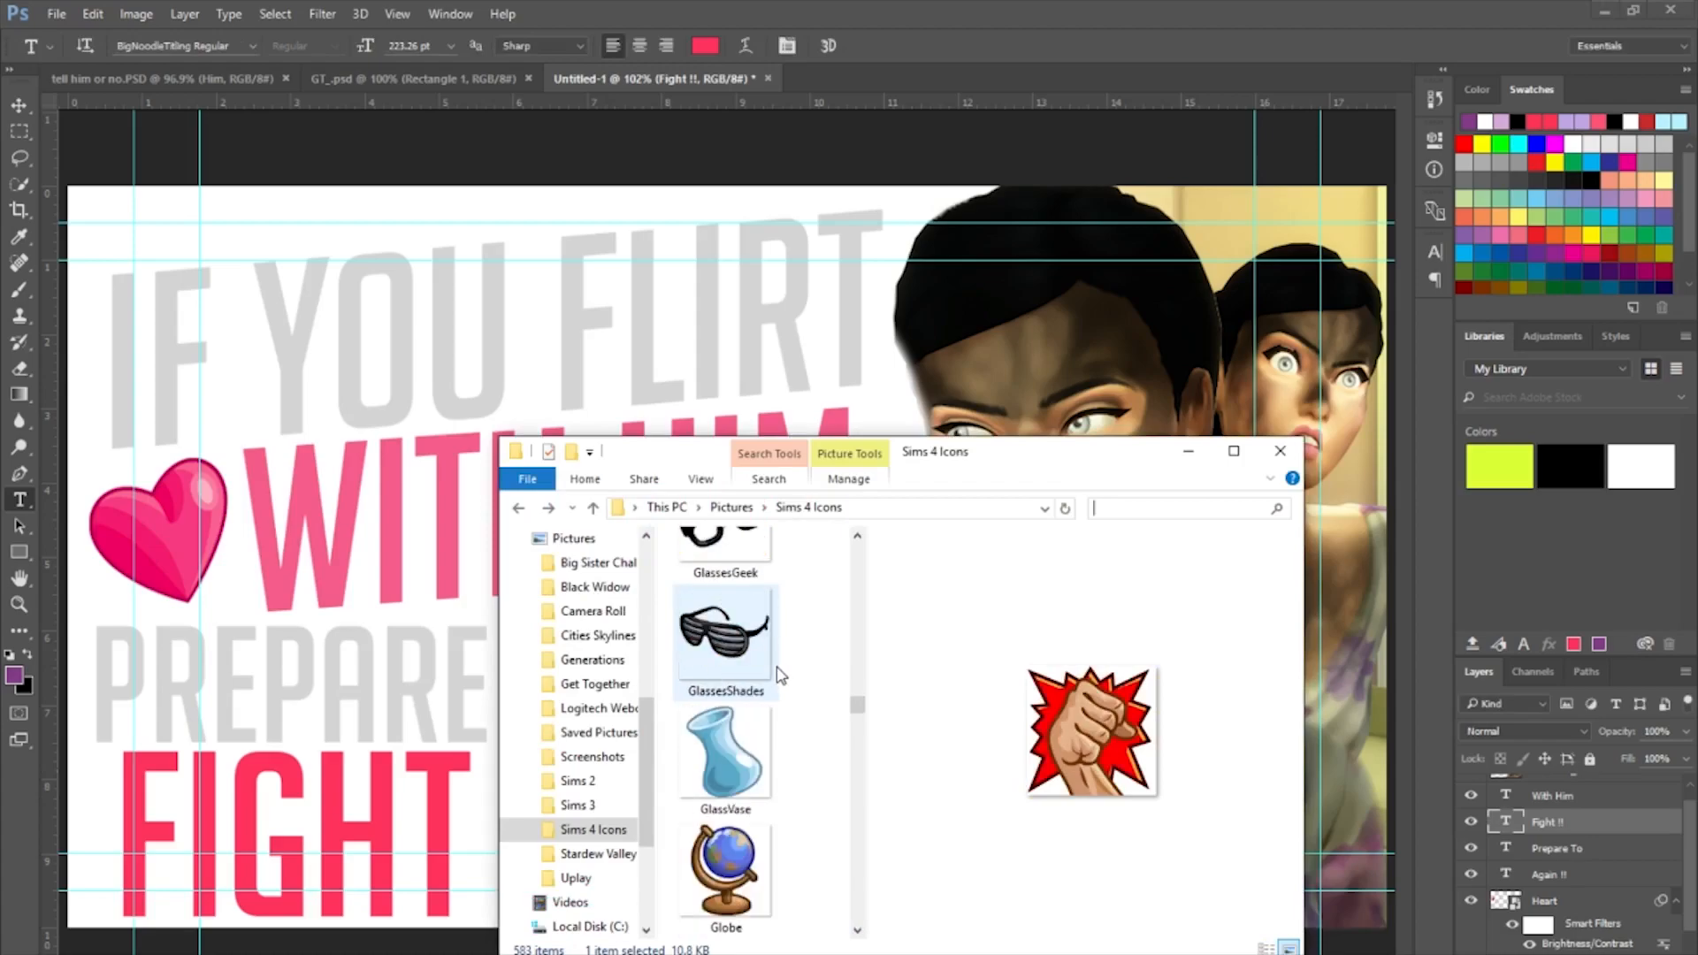
pyautogui.scroll(-2, 782, 677)
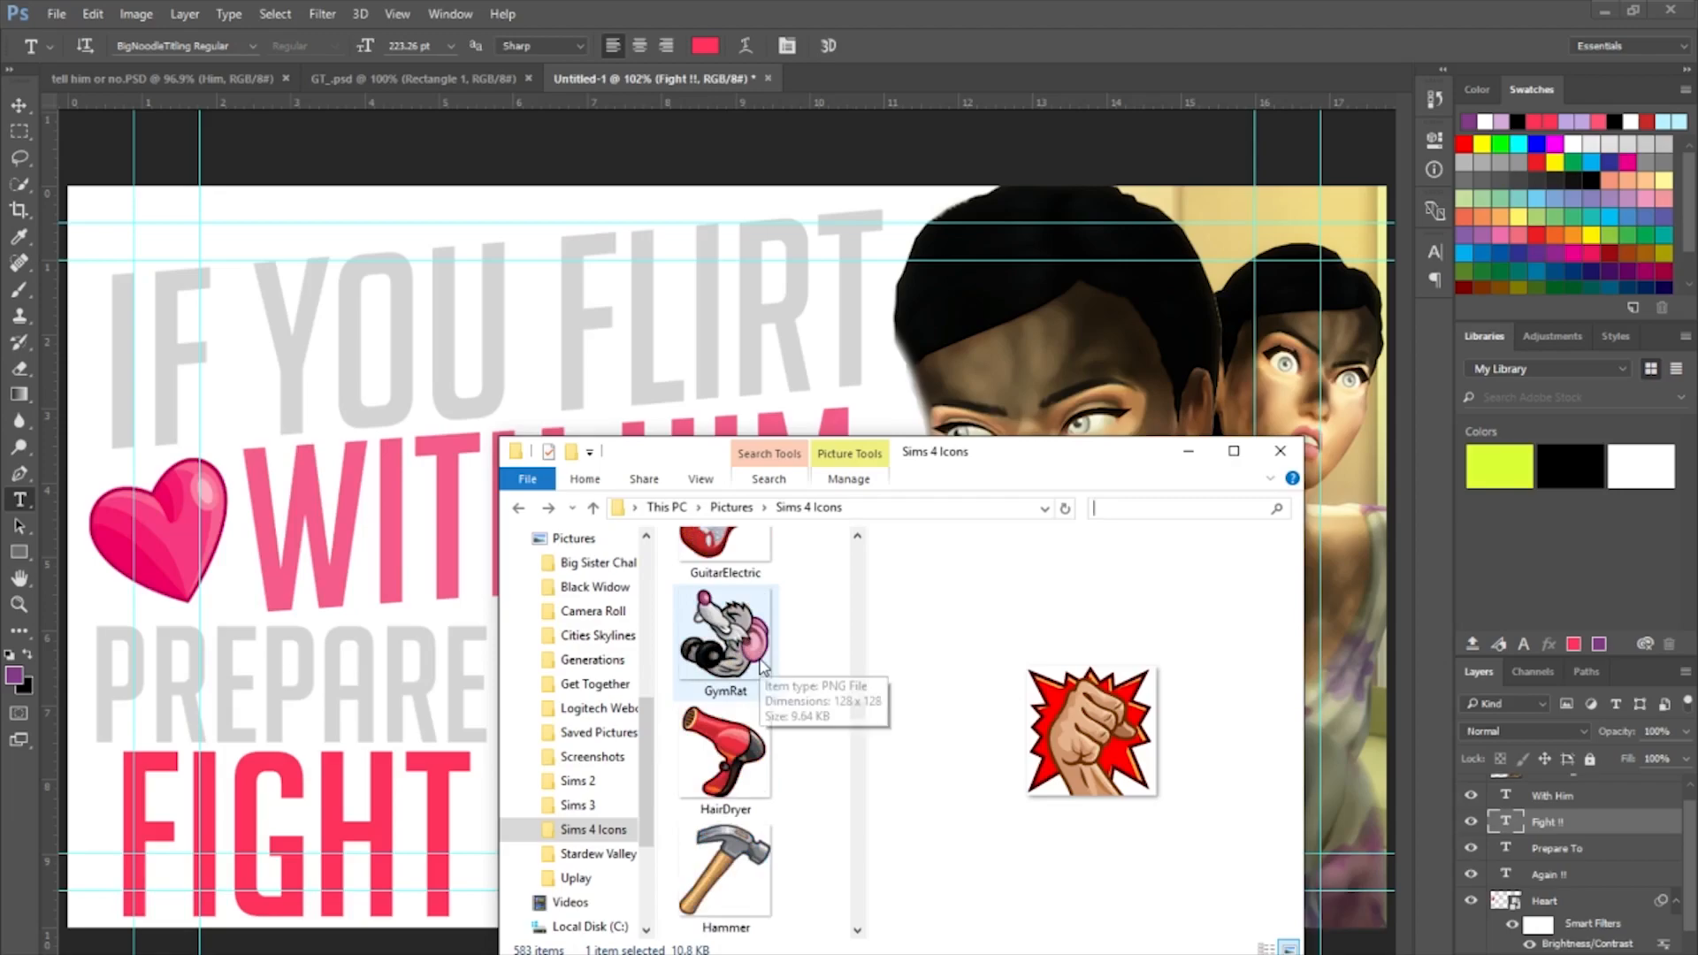
pyautogui.scroll(-4, 763, 669)
pyautogui.scroll(-4, 762, 669)
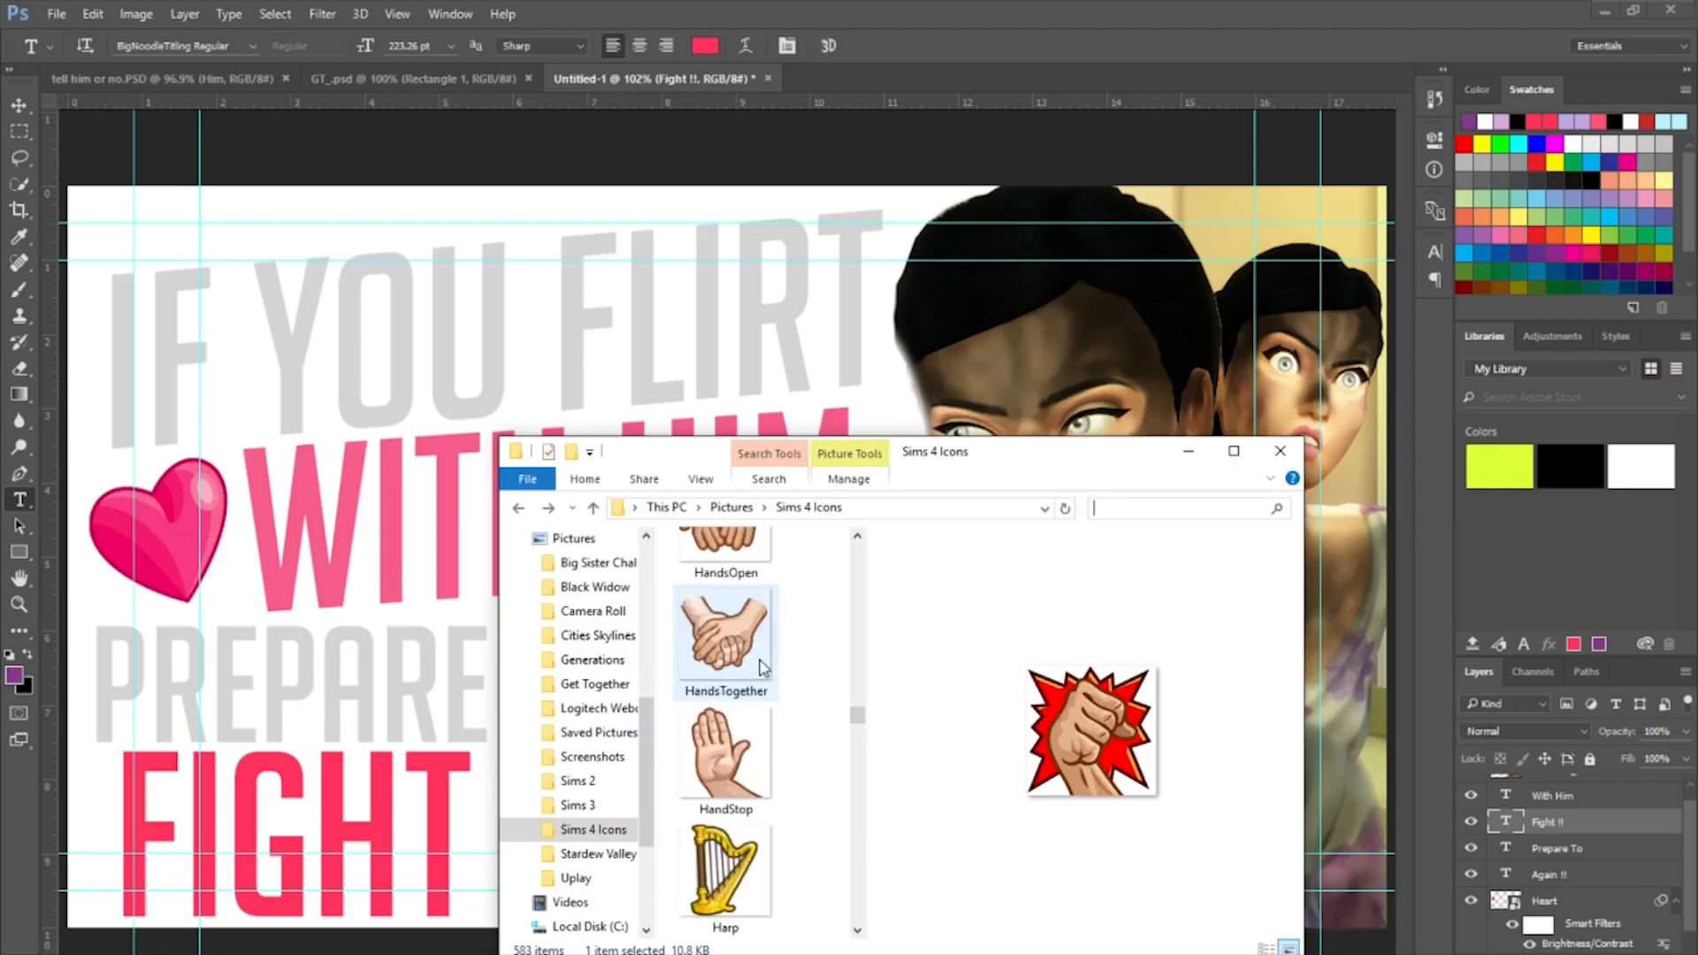
pyautogui.scroll(-2, 762, 670)
pyautogui.scroll(-2, 762, 669)
pyautogui.scroll(-9, 762, 669)
pyautogui.scroll(-4, 766, 667)
pyautogui.scroll(4, 773, 663)
pyautogui.scroll(-8, 772, 663)
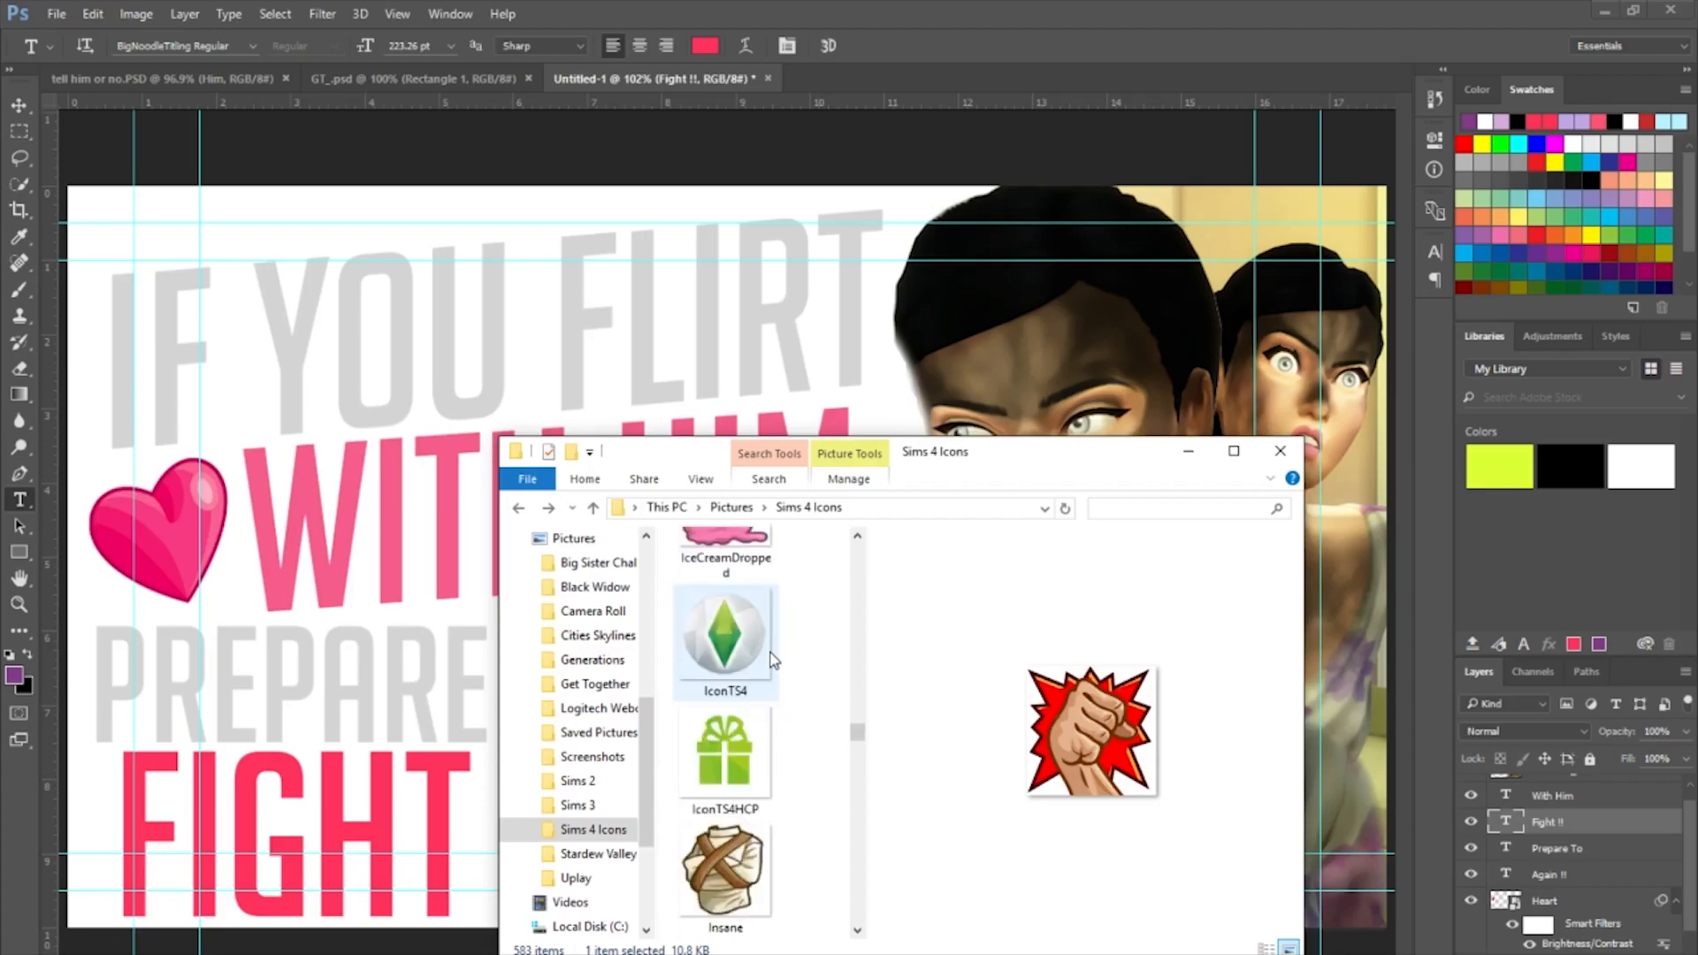
pyautogui.scroll(-4, 773, 660)
pyautogui.scroll(2, 773, 660)
pyautogui.scroll(-5, 773, 660)
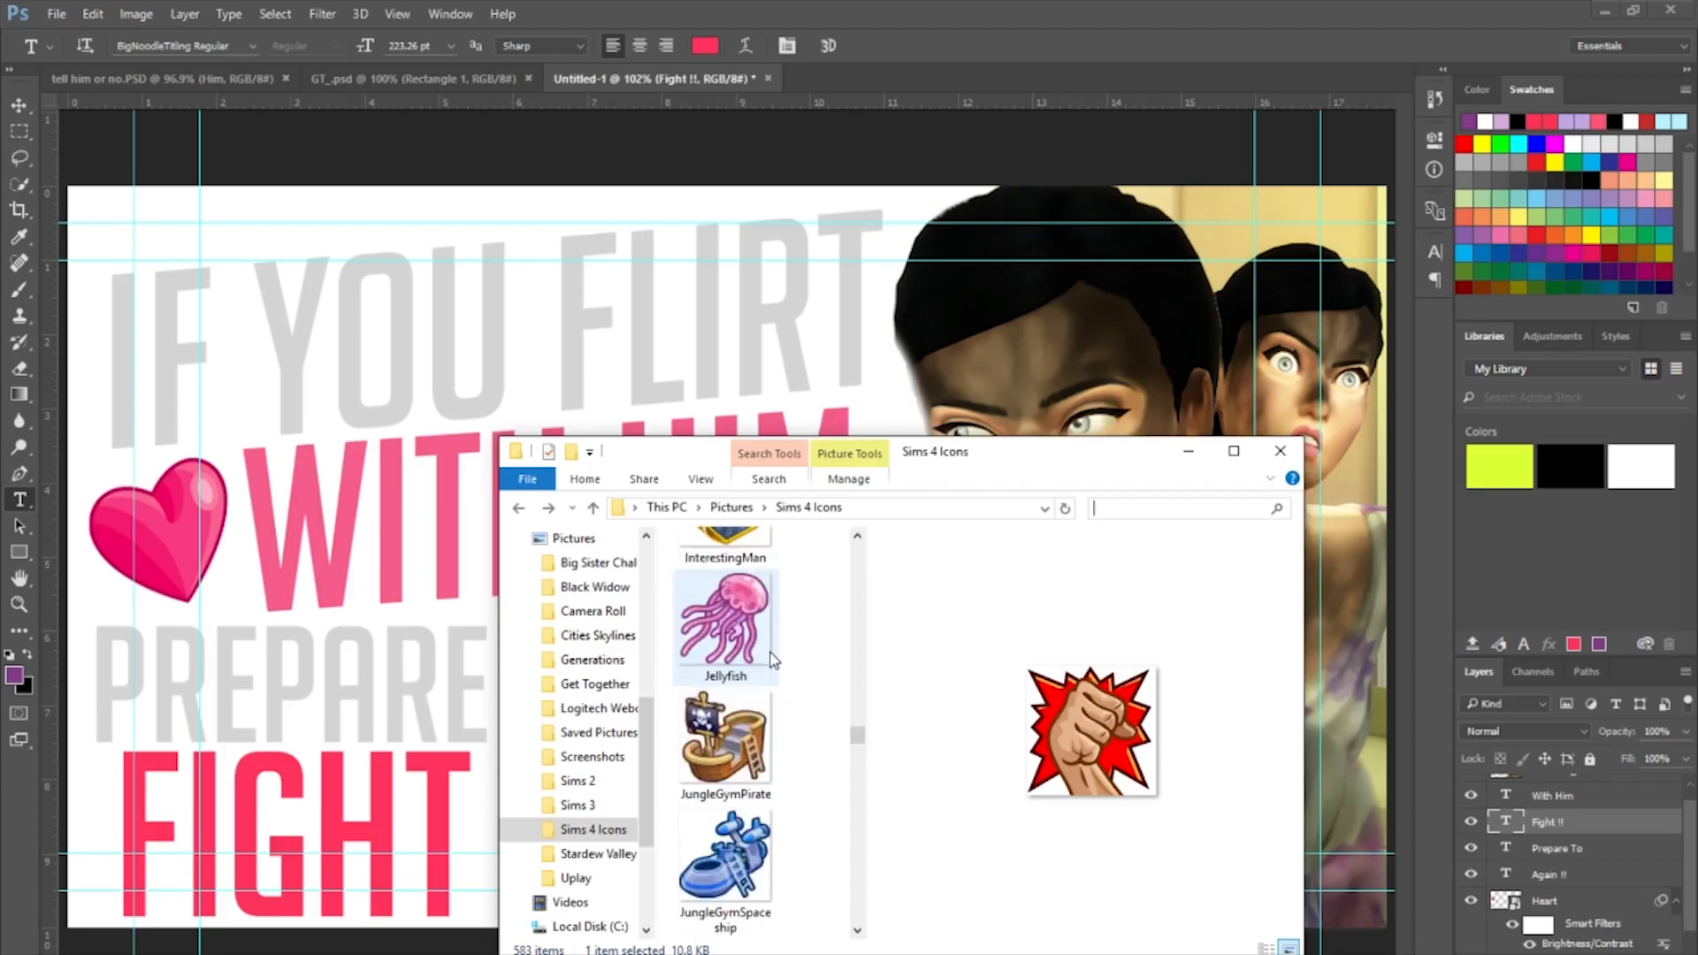
pyautogui.scroll(-4, 772, 659)
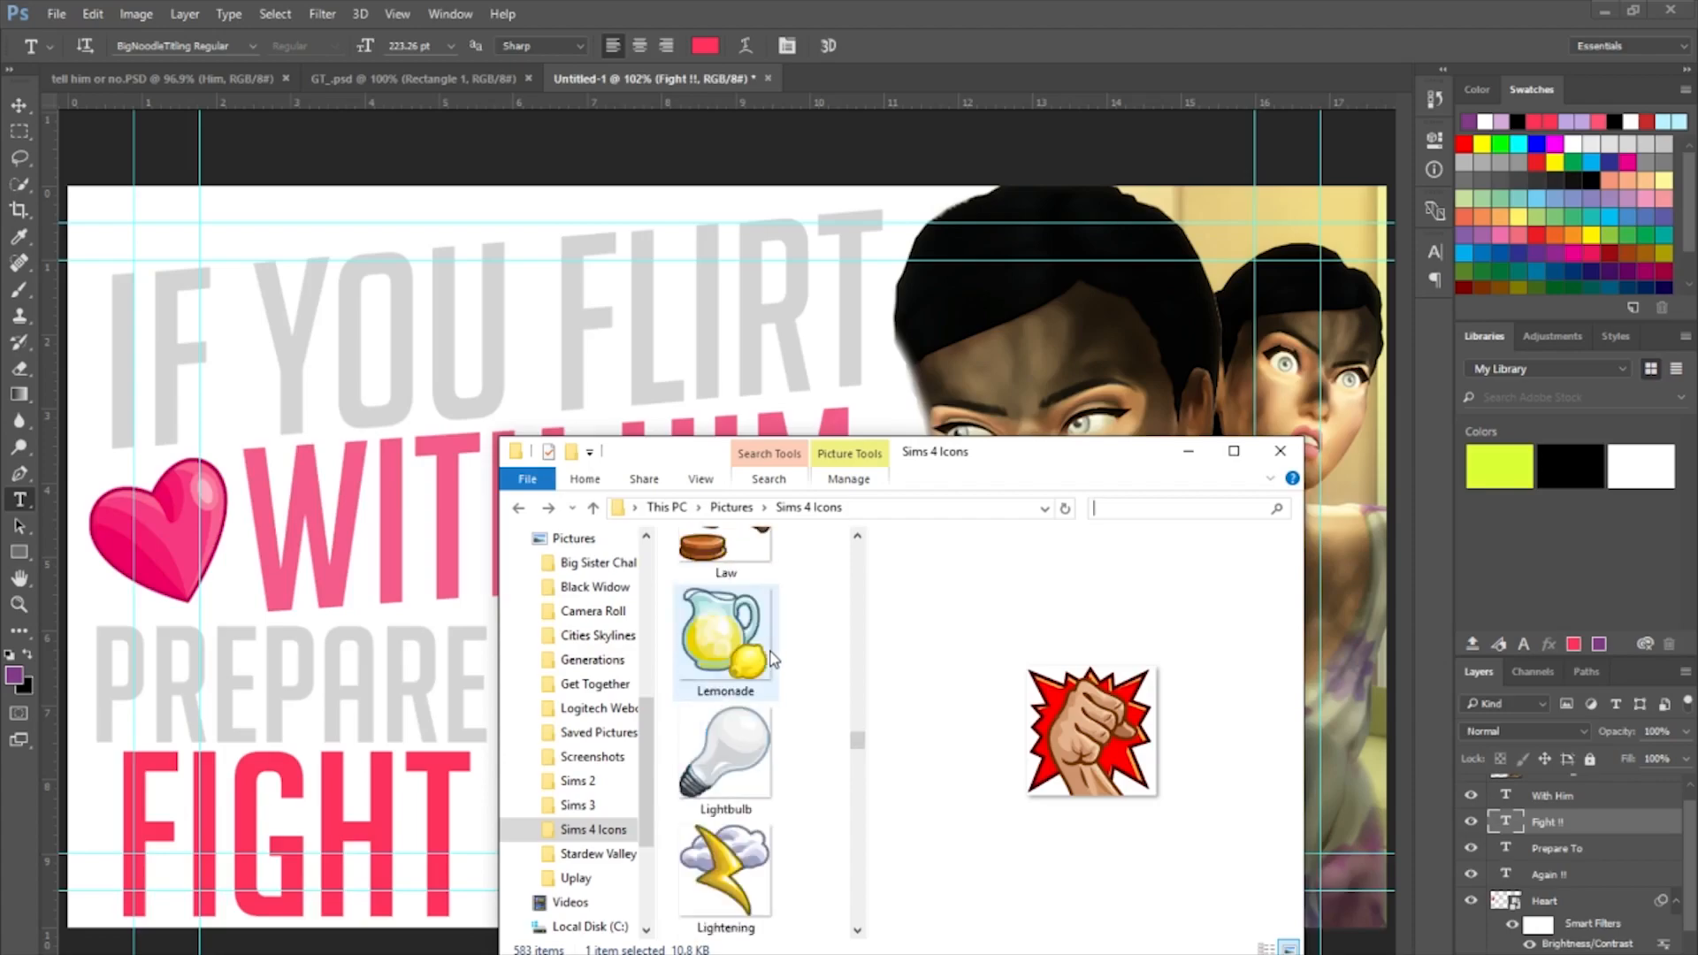
pyautogui.scroll(-6, 773, 660)
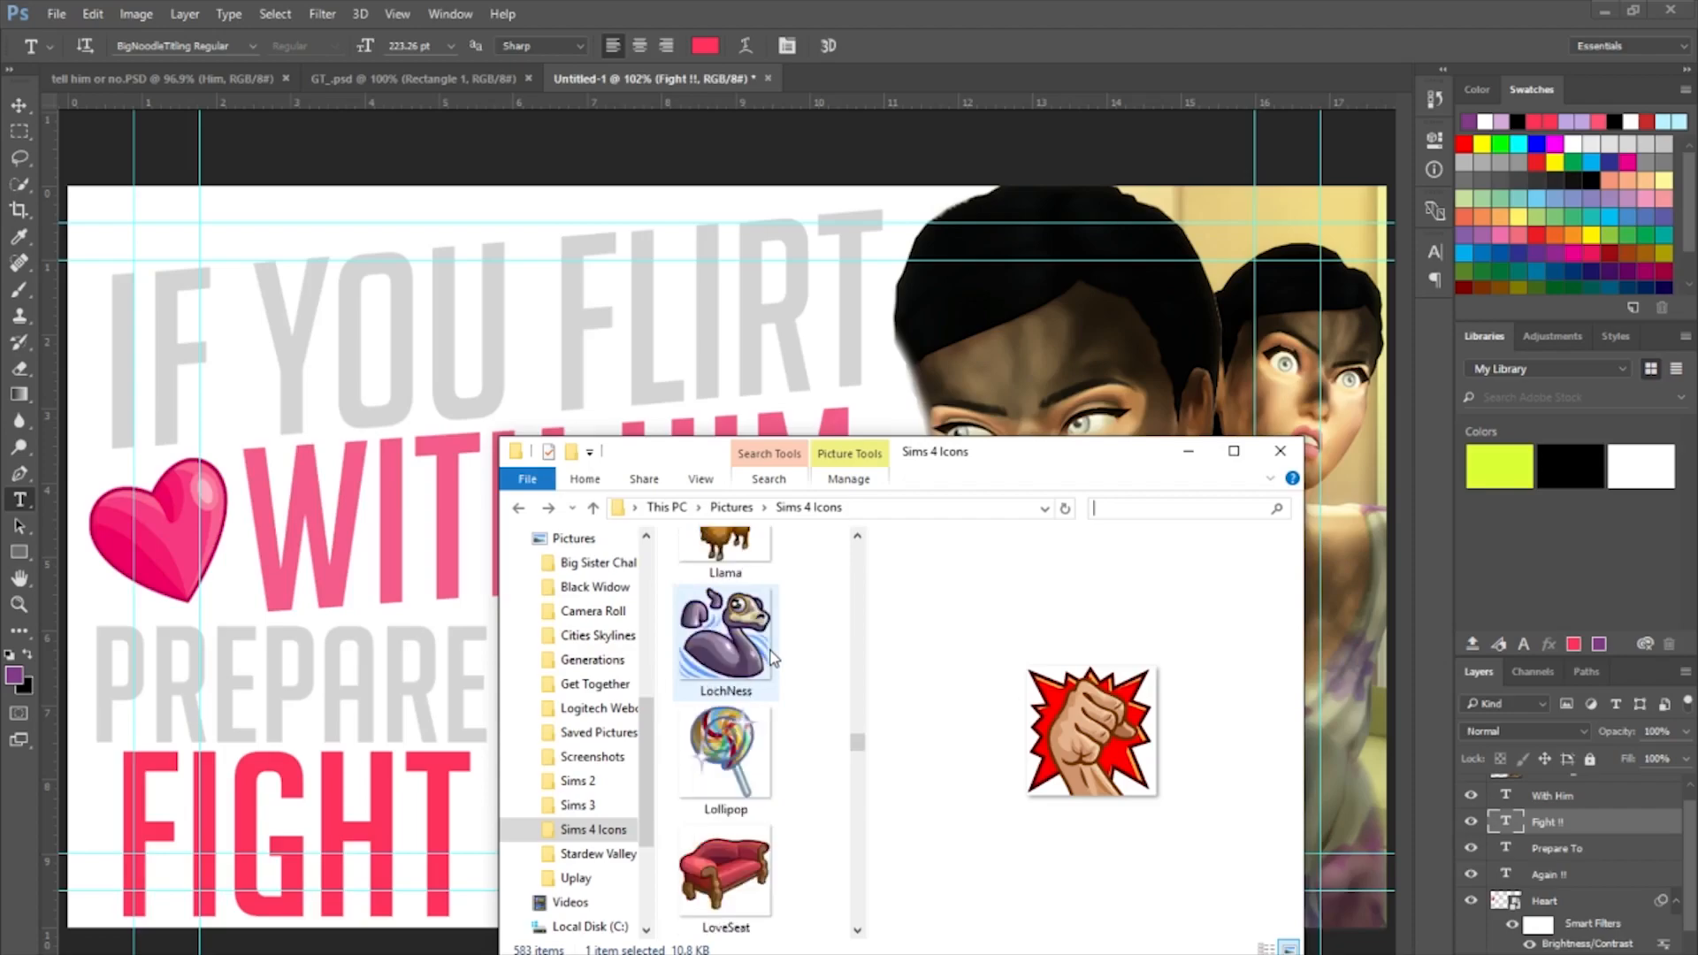
pyautogui.scroll(-4, 773, 659)
pyautogui.scroll(-4, 773, 659)
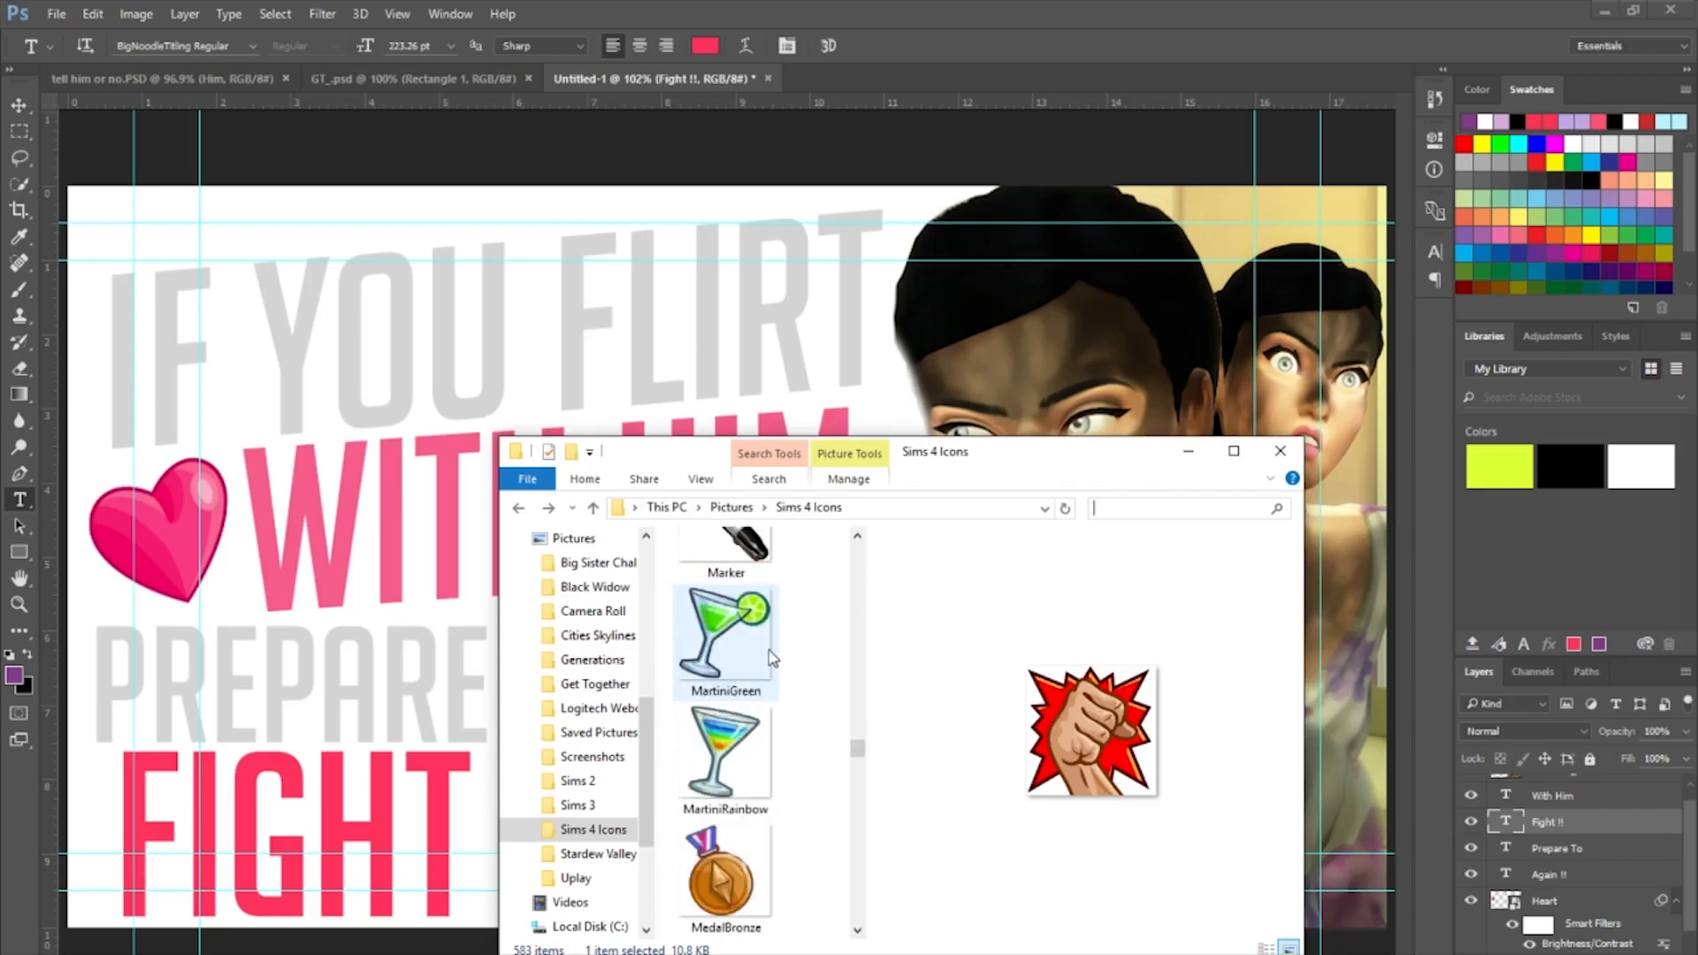
pyautogui.scroll(-3, 773, 660)
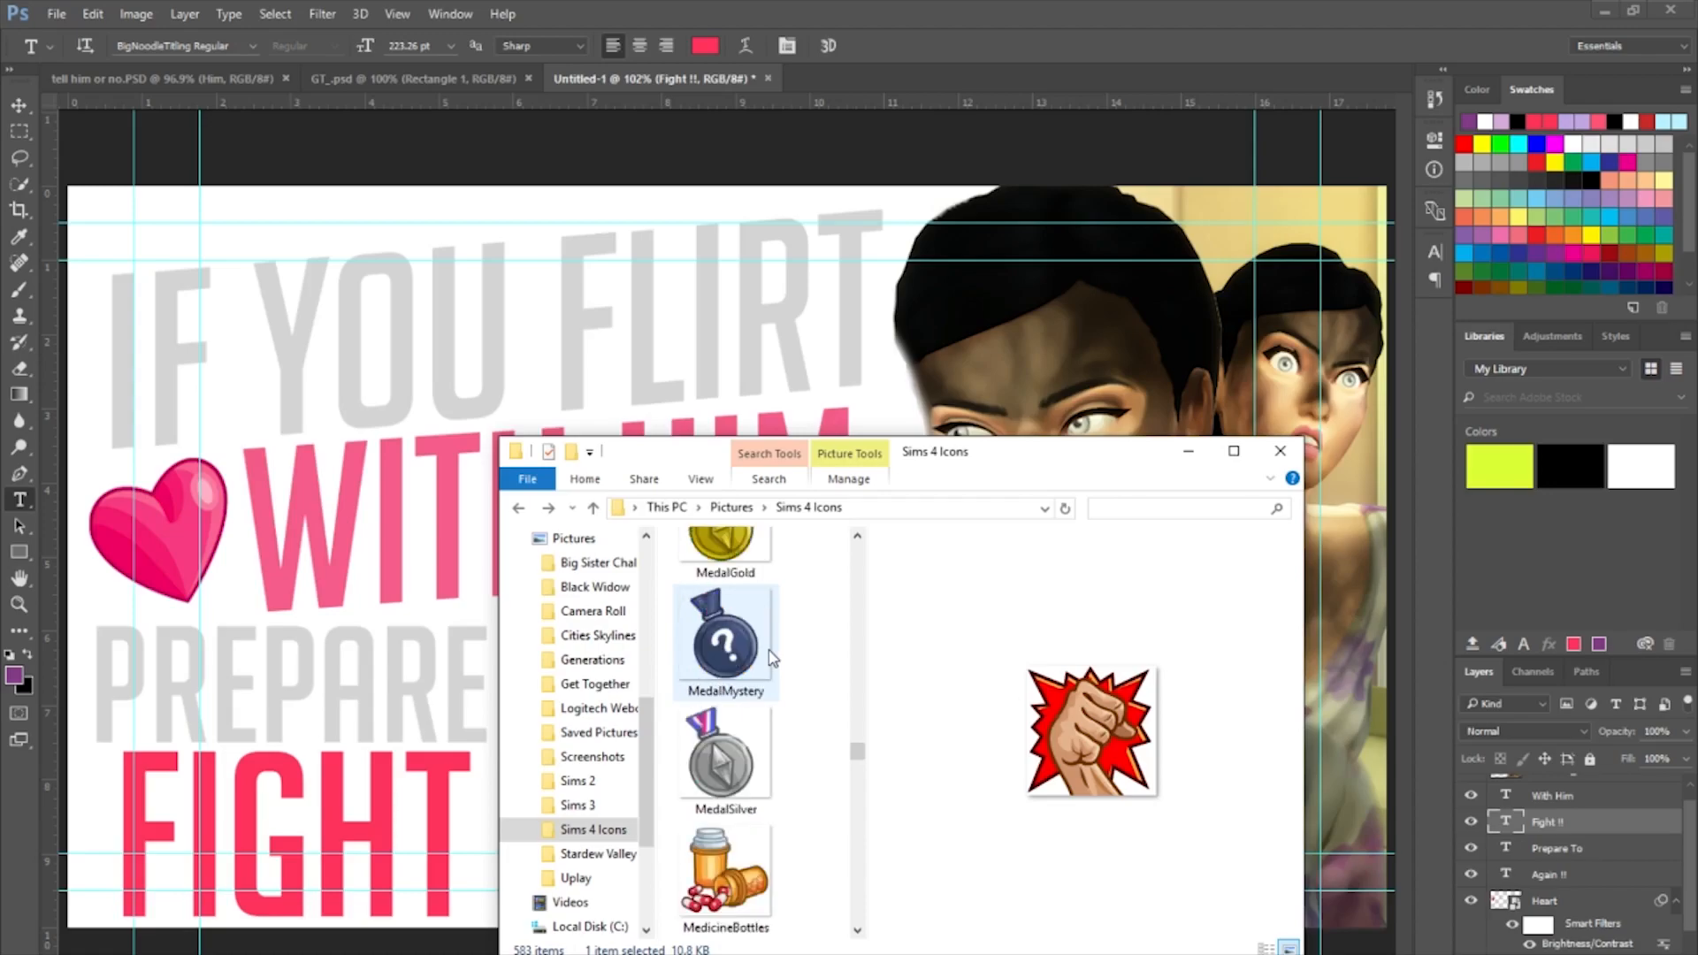
pyautogui.scroll(-4, 772, 658)
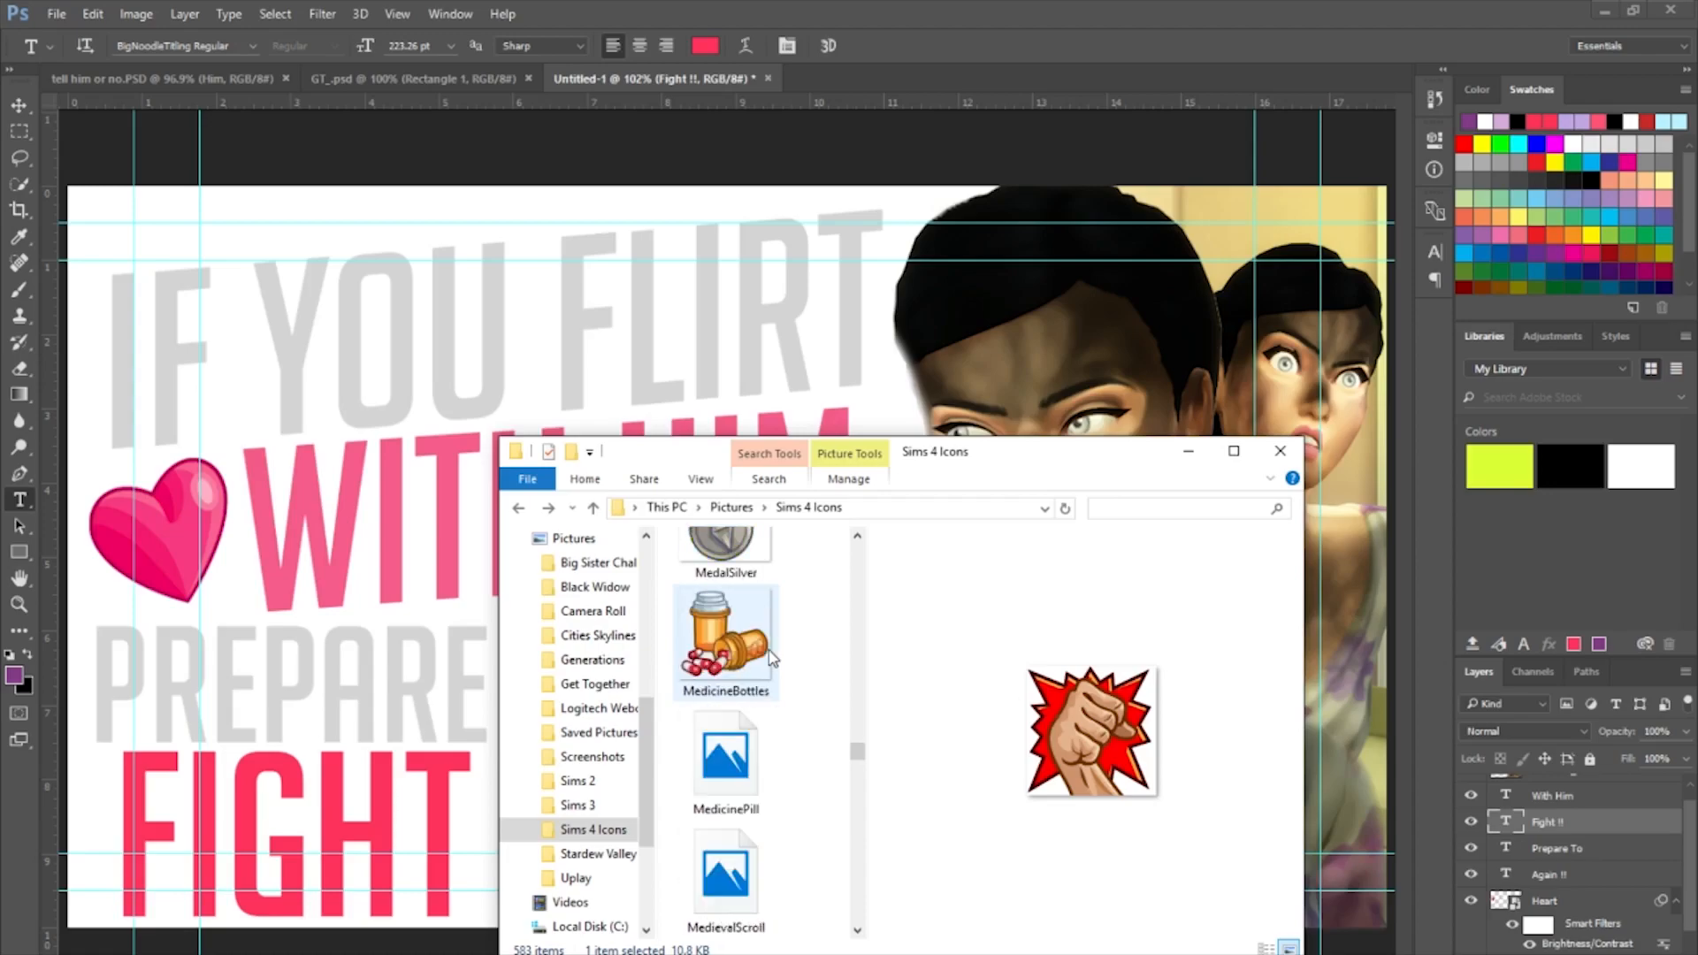
pyautogui.scroll(-4, 772, 658)
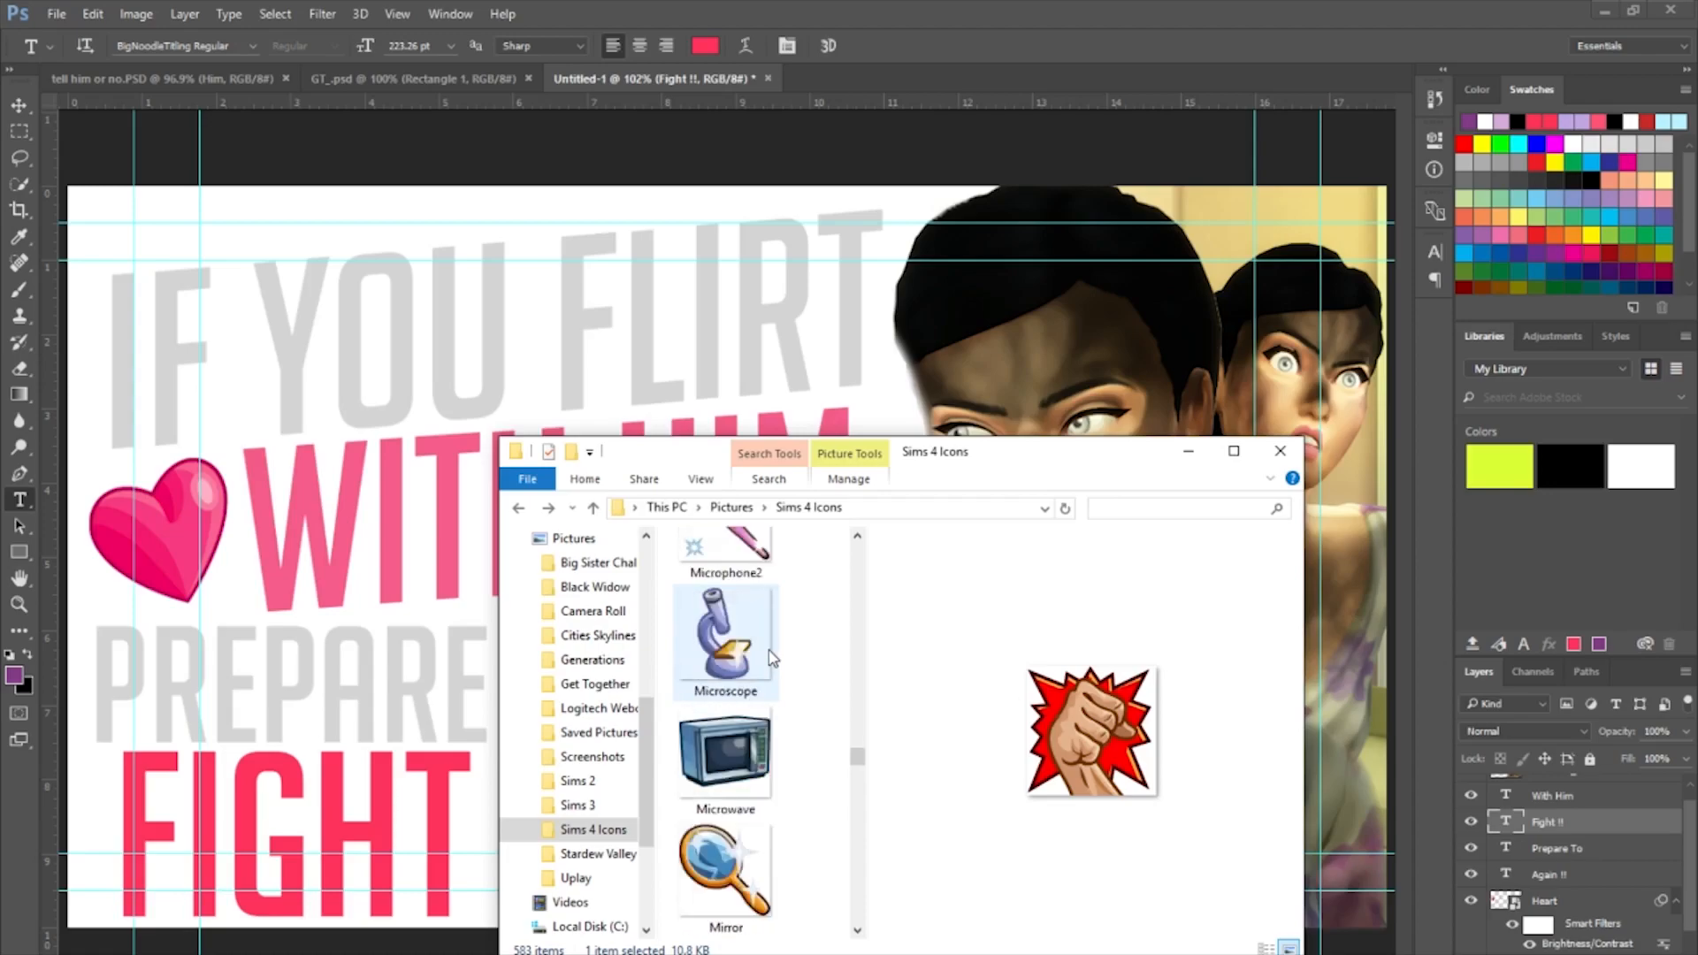
pyautogui.scroll(-4, 772, 658)
pyautogui.scroll(-7, 772, 658)
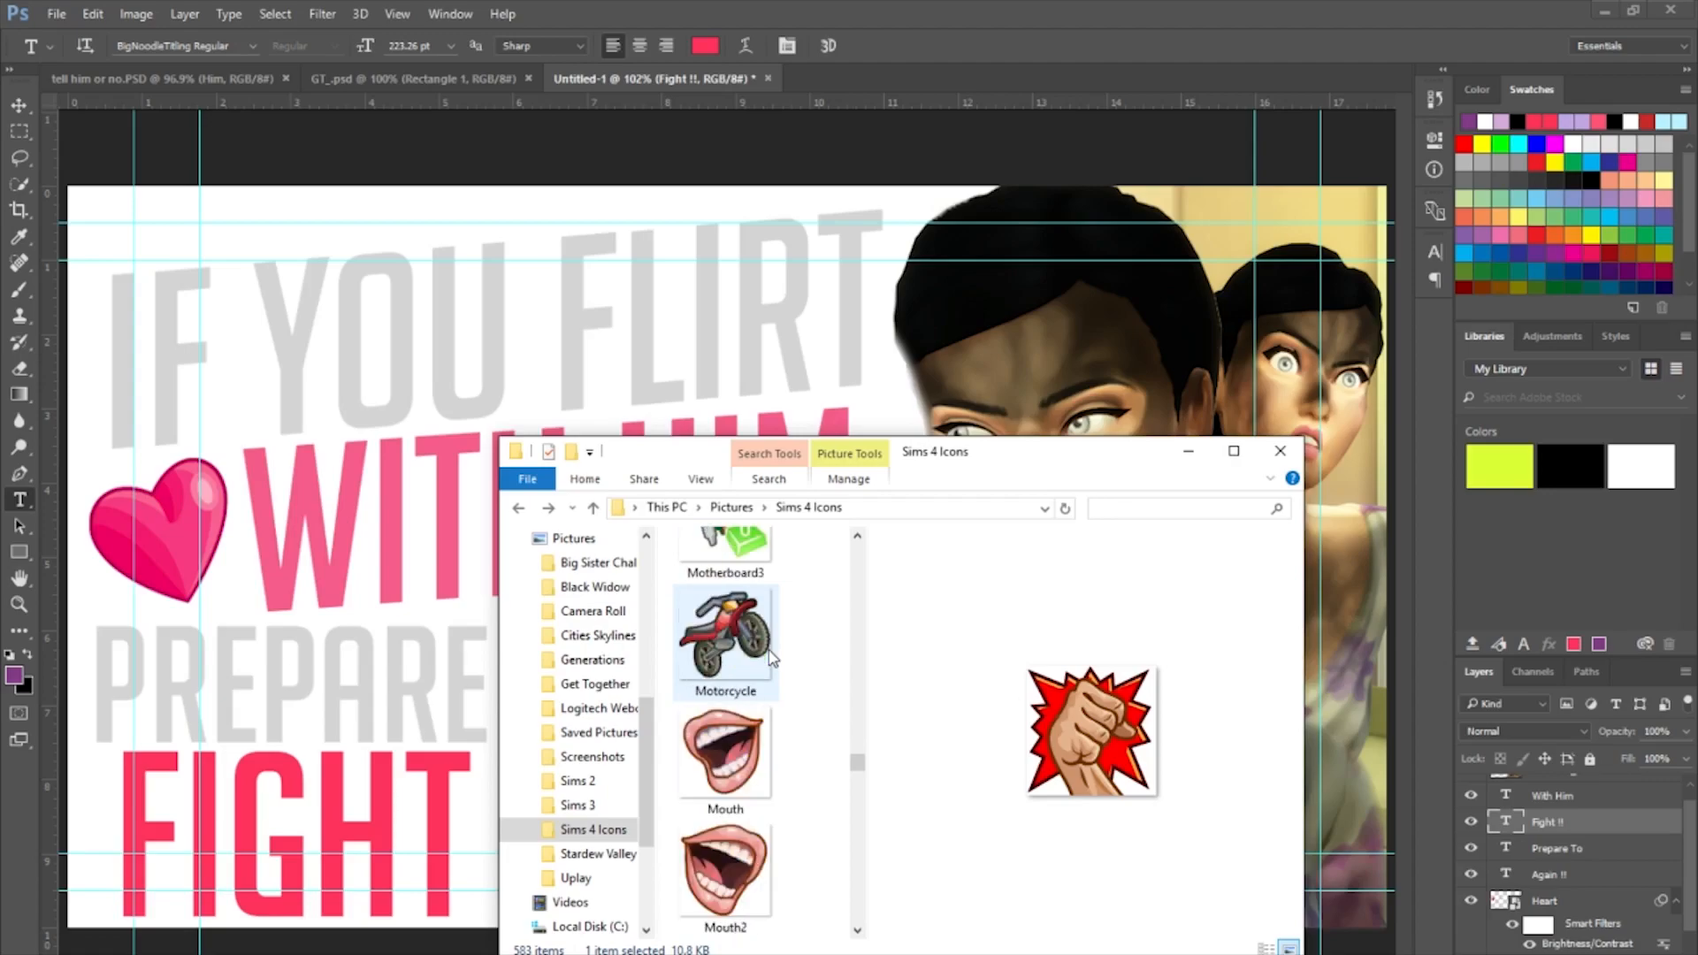
pyautogui.scroll(3, 772, 658)
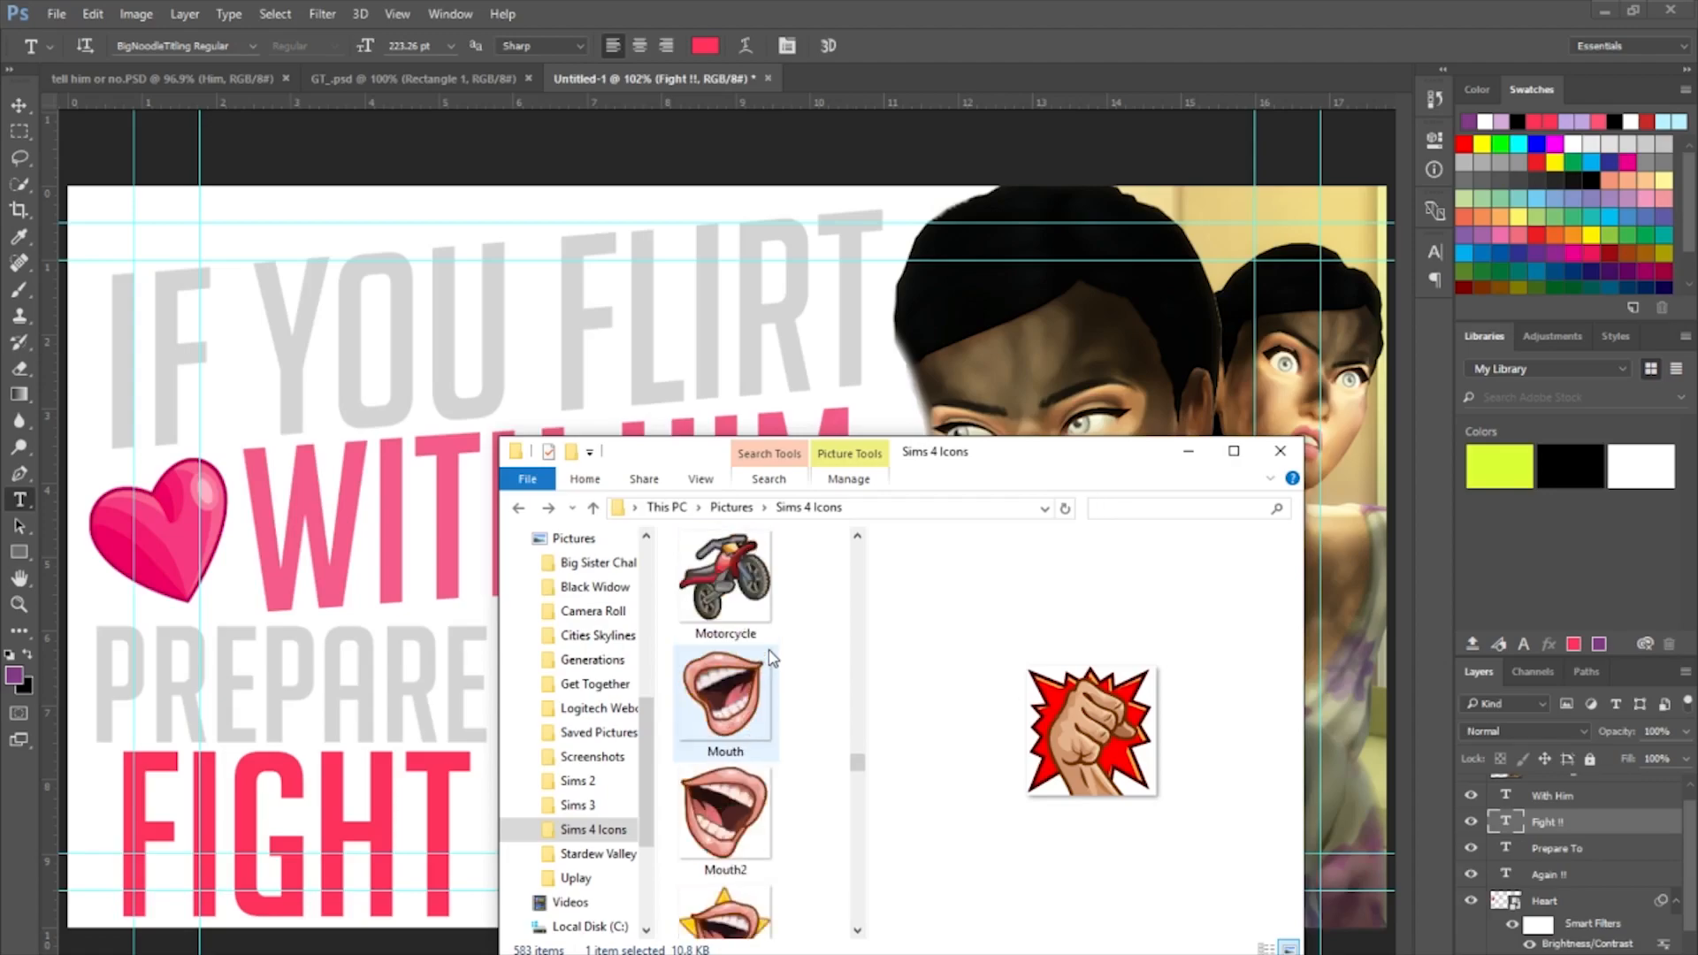
pyautogui.scroll(-5, 772, 658)
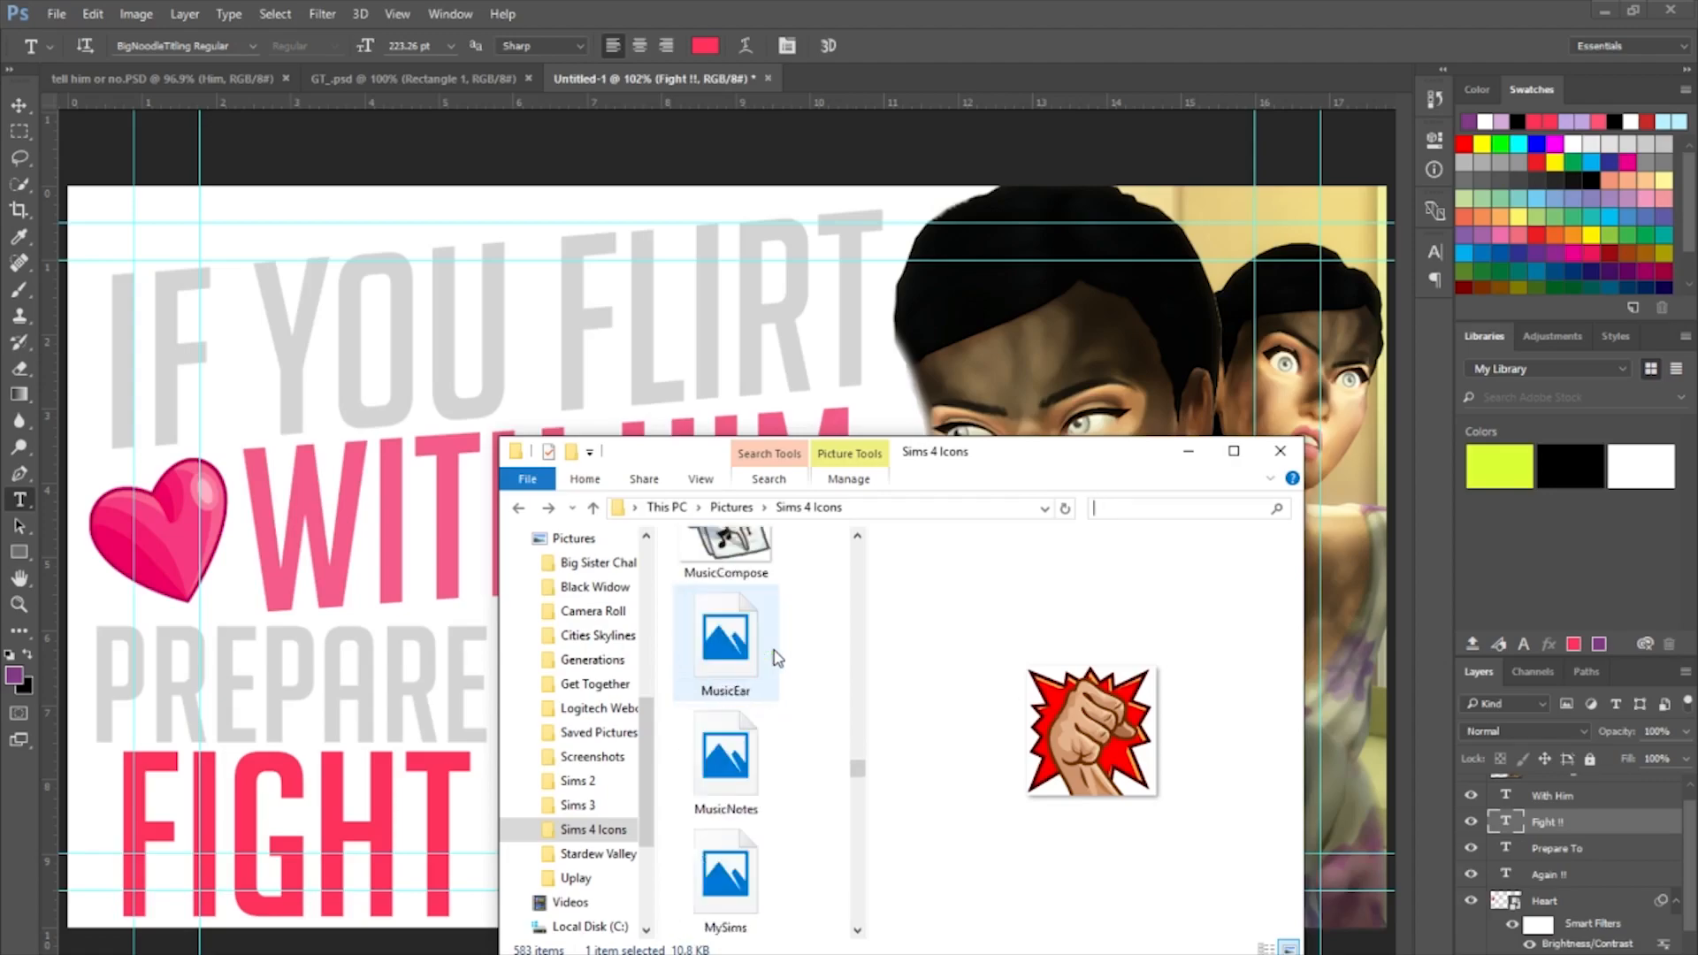
pyautogui.scroll(-6, 772, 658)
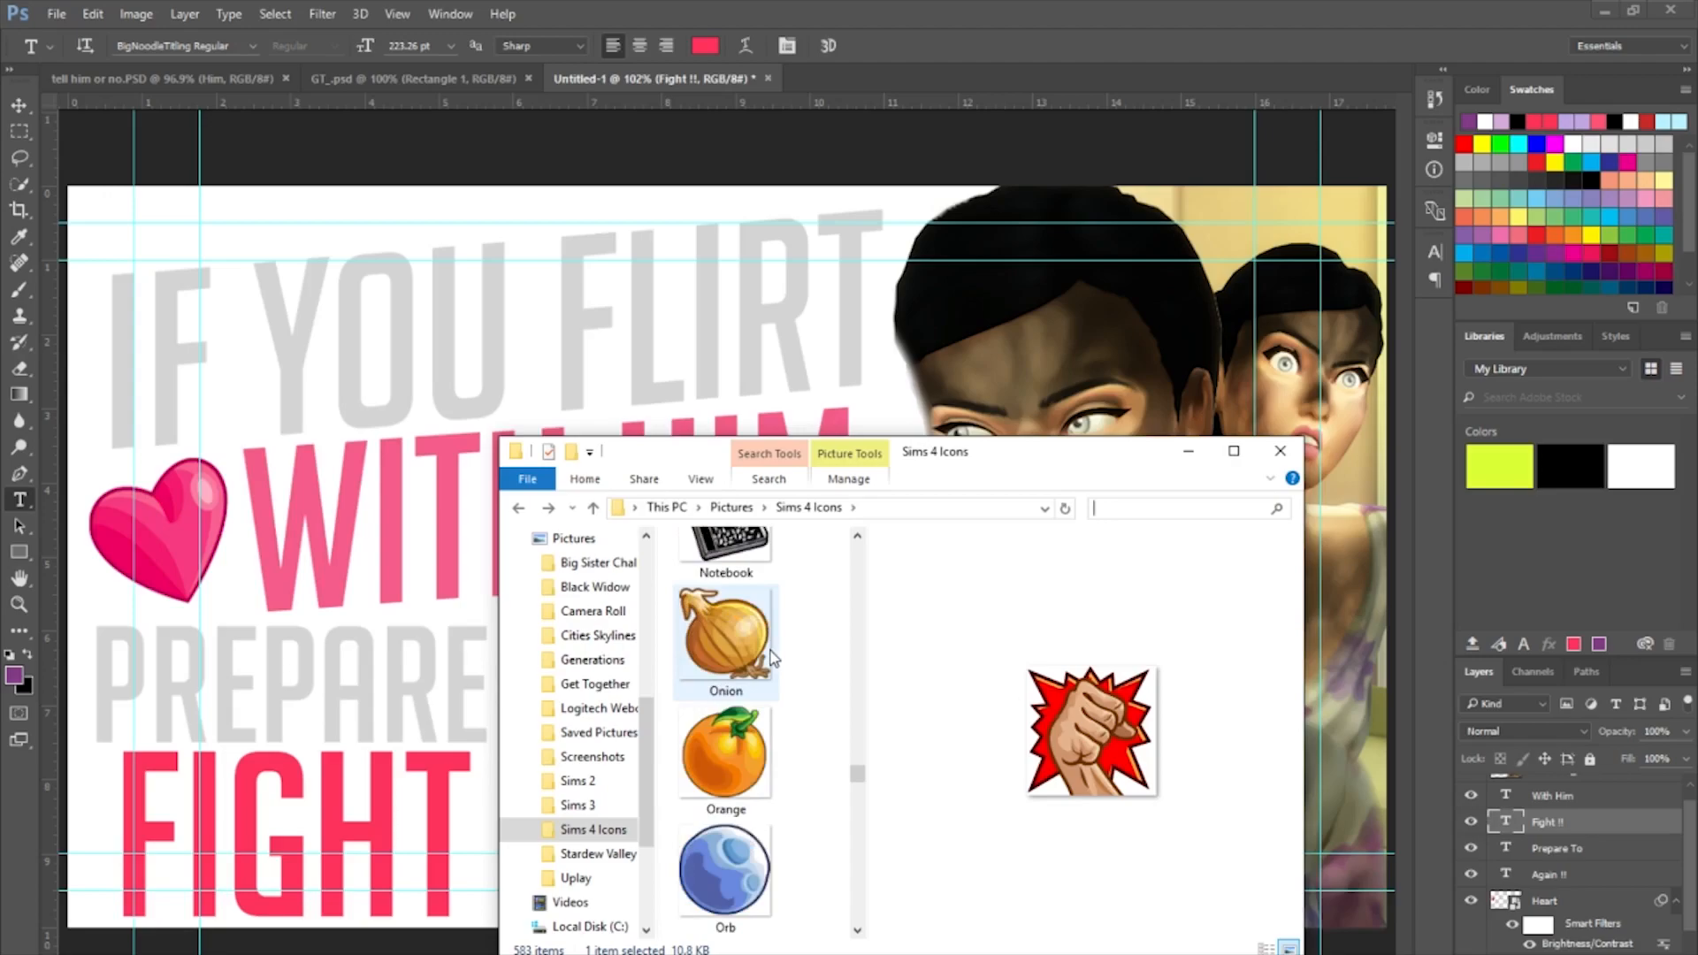
pyautogui.scroll(-5, 772, 658)
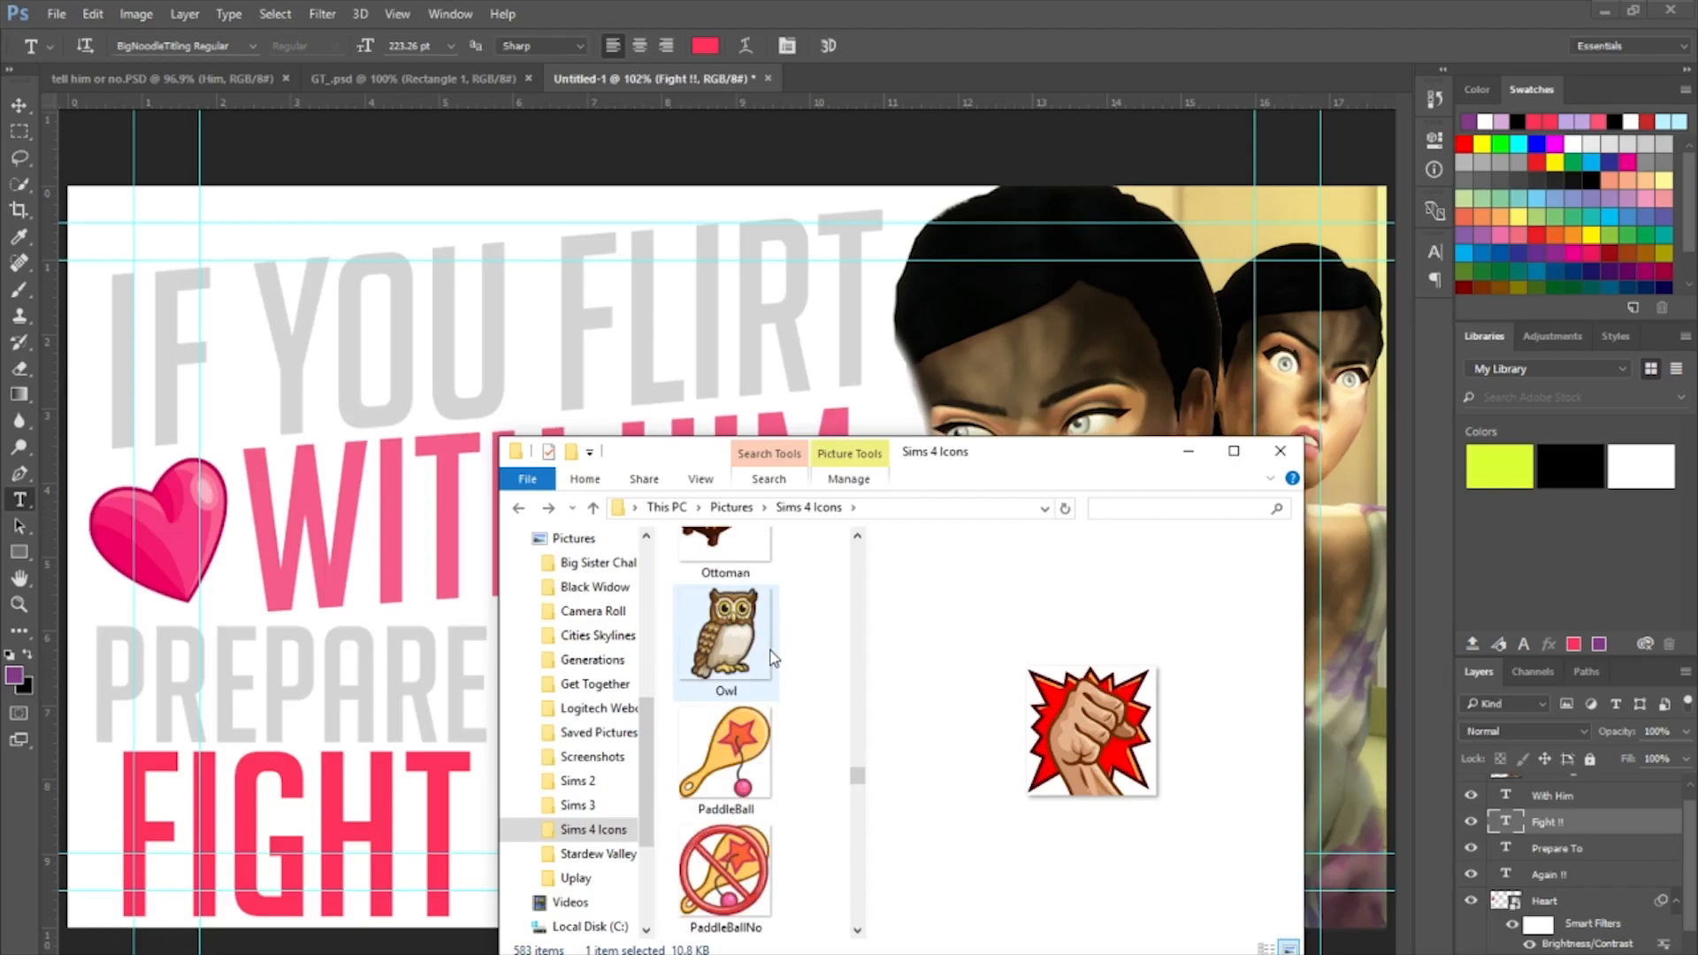
pyautogui.scroll(-5, 771, 658)
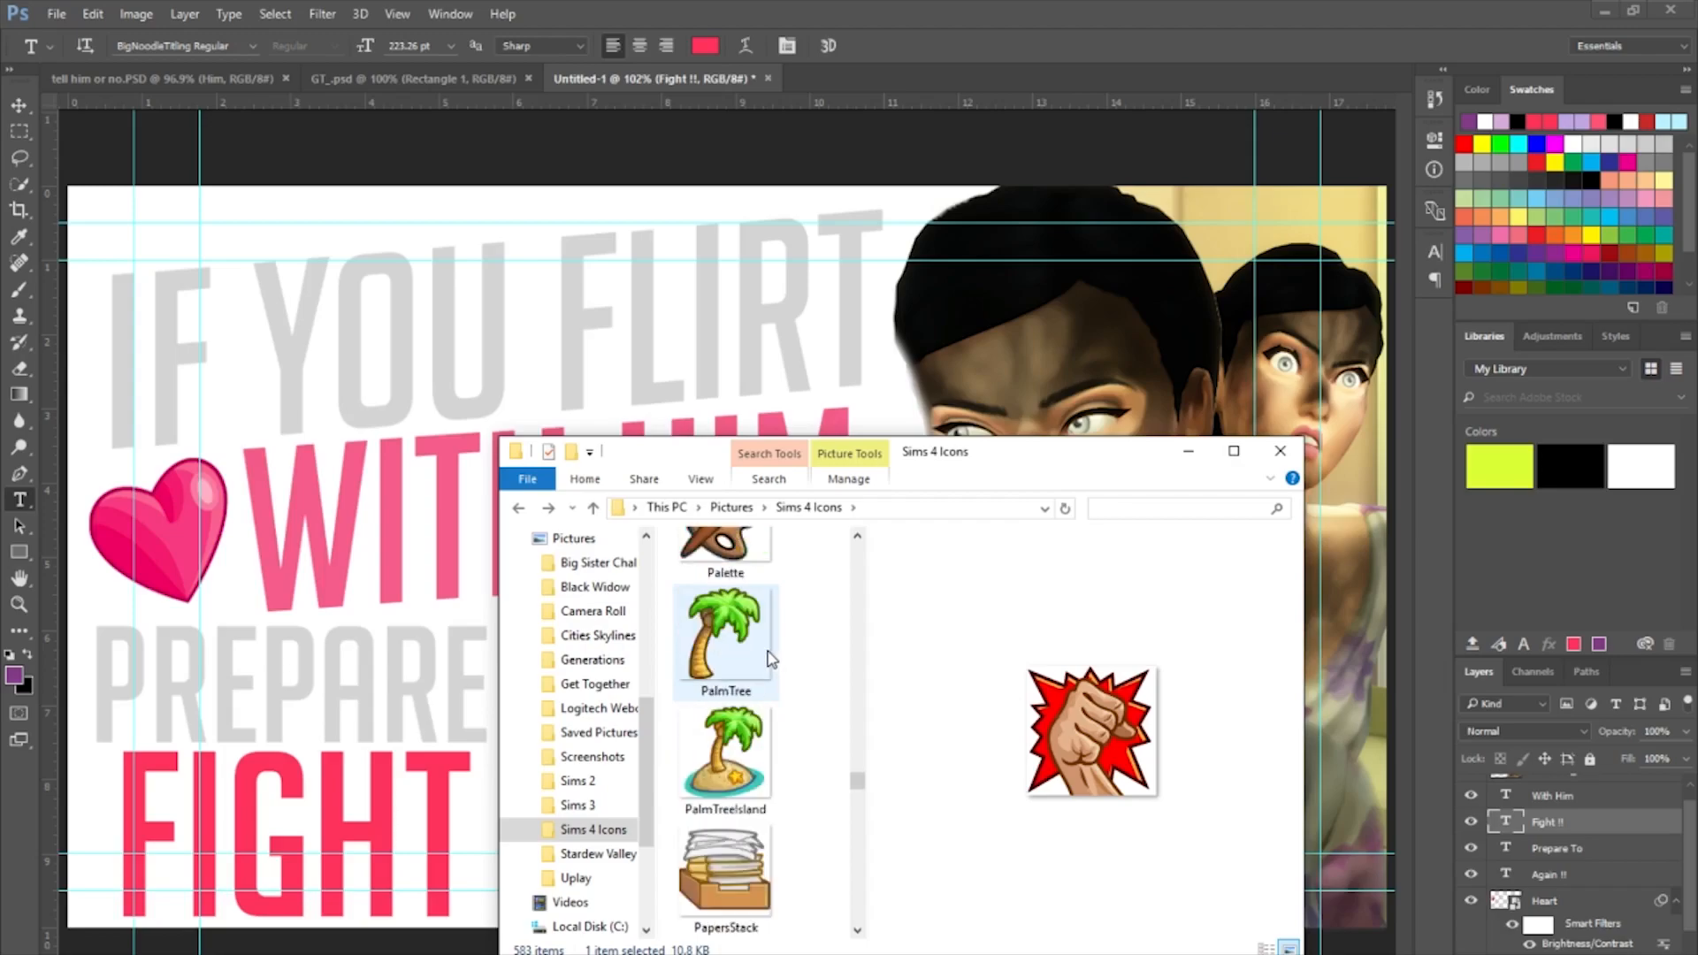
pyautogui.scroll(-5, 771, 658)
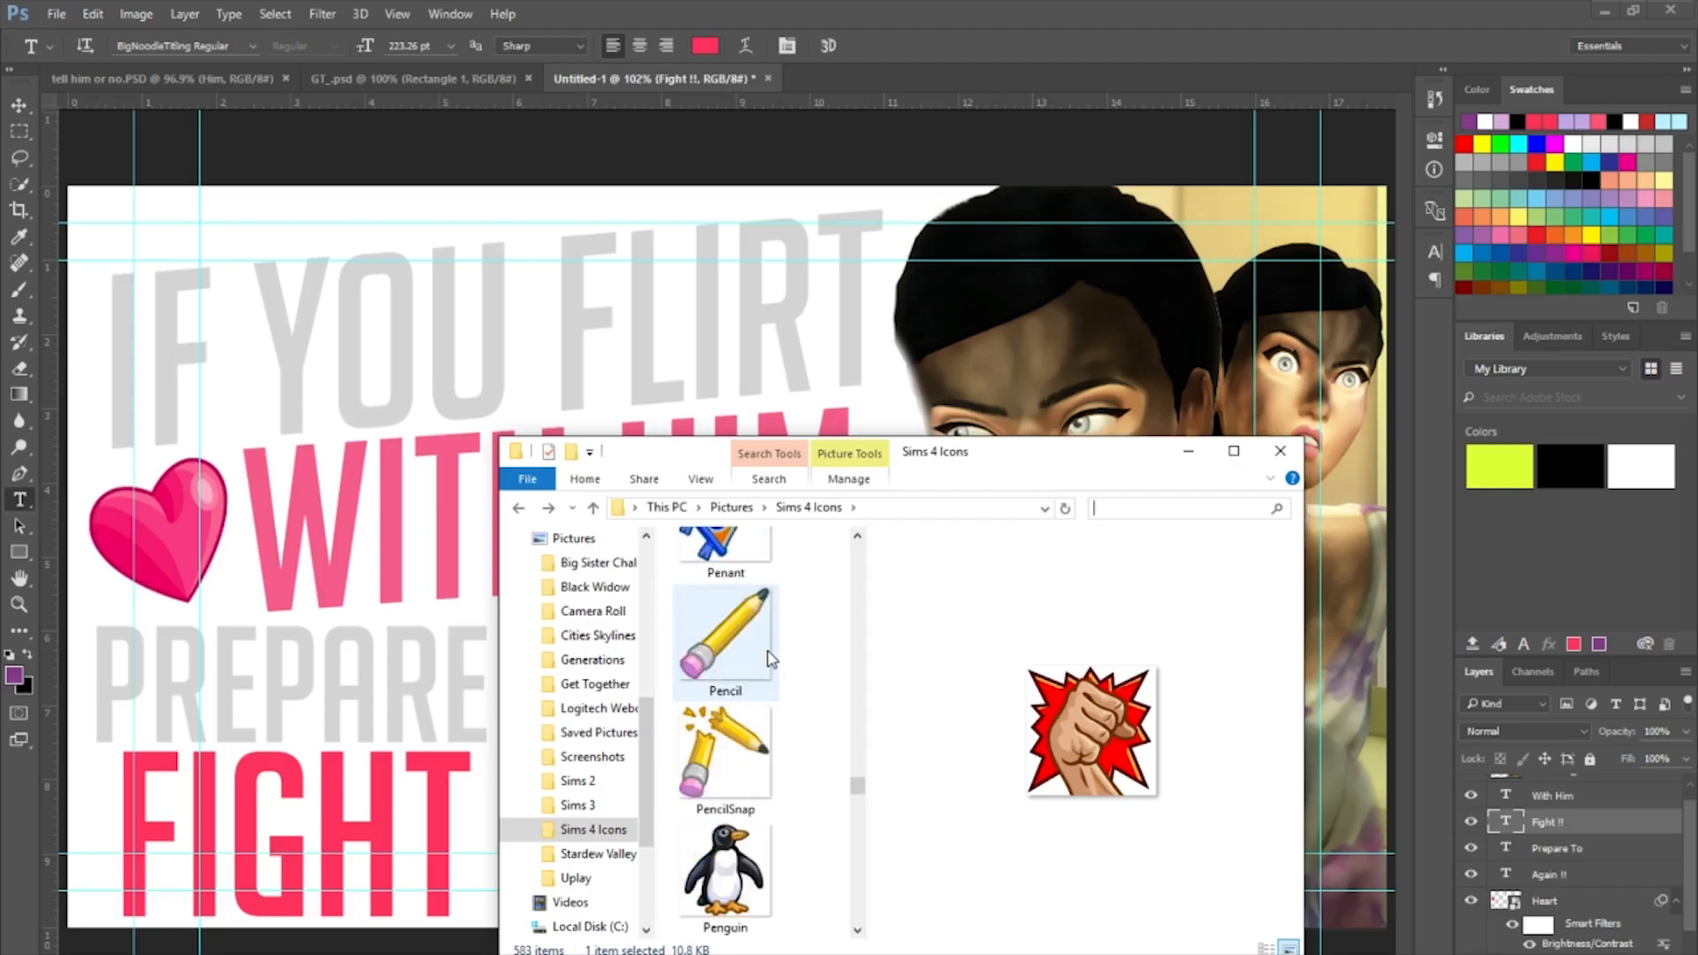
pyautogui.scroll(-5, 770, 658)
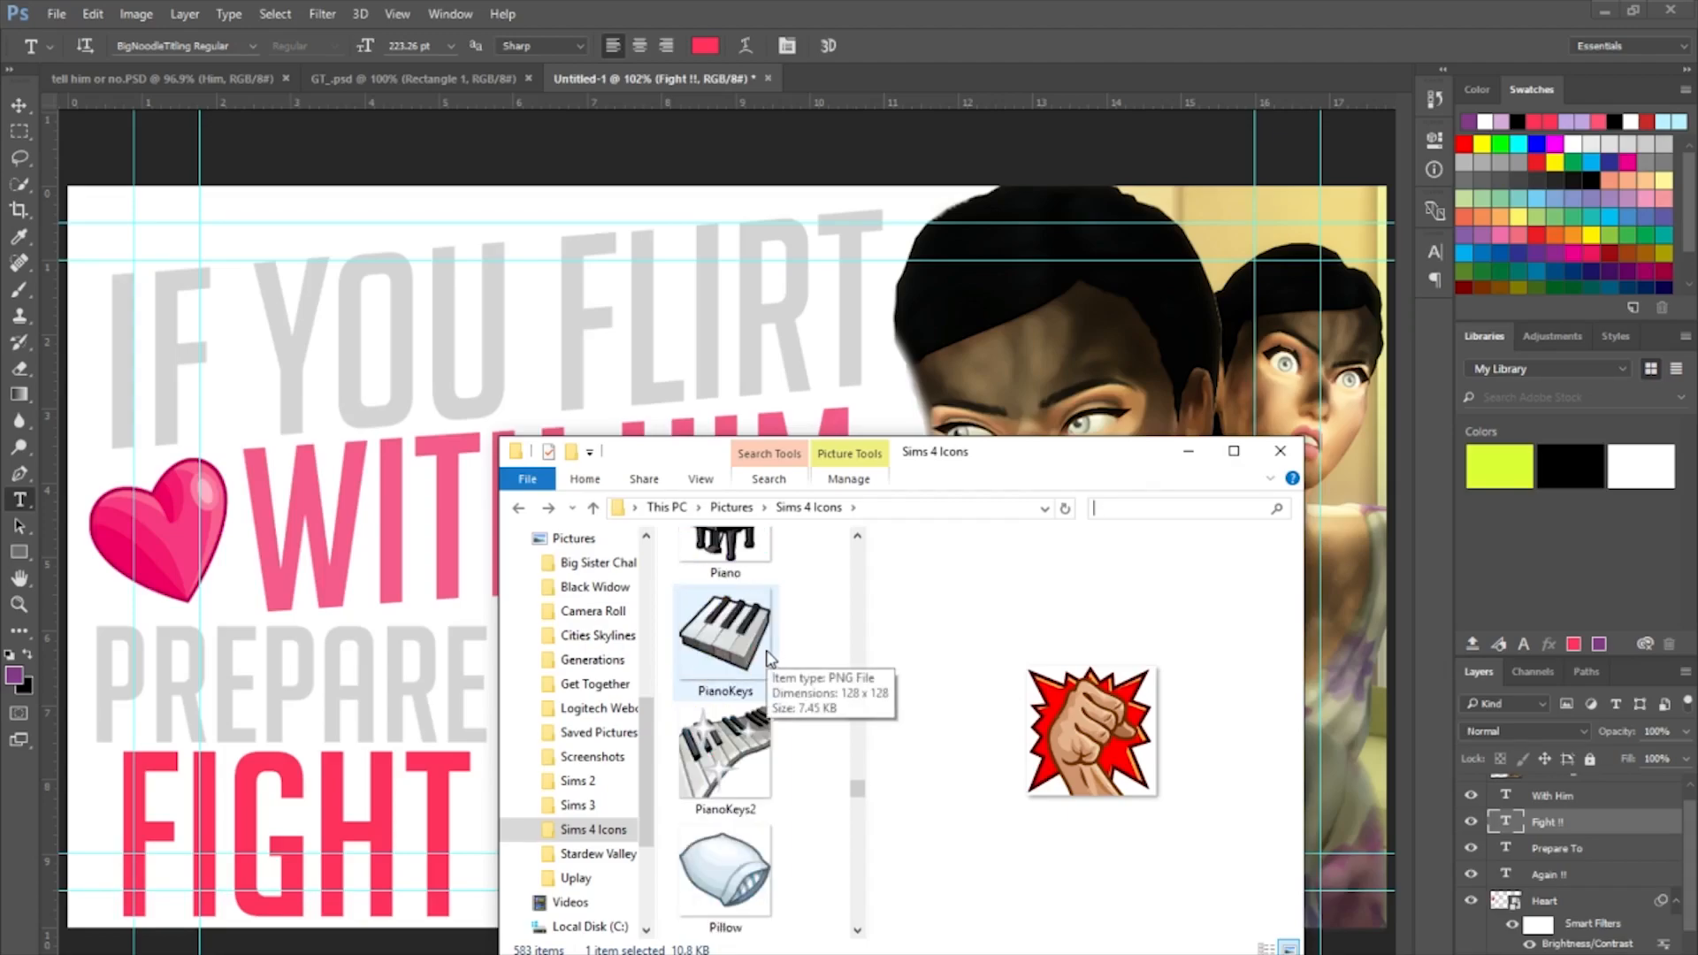
pyautogui.scroll(-5, 771, 658)
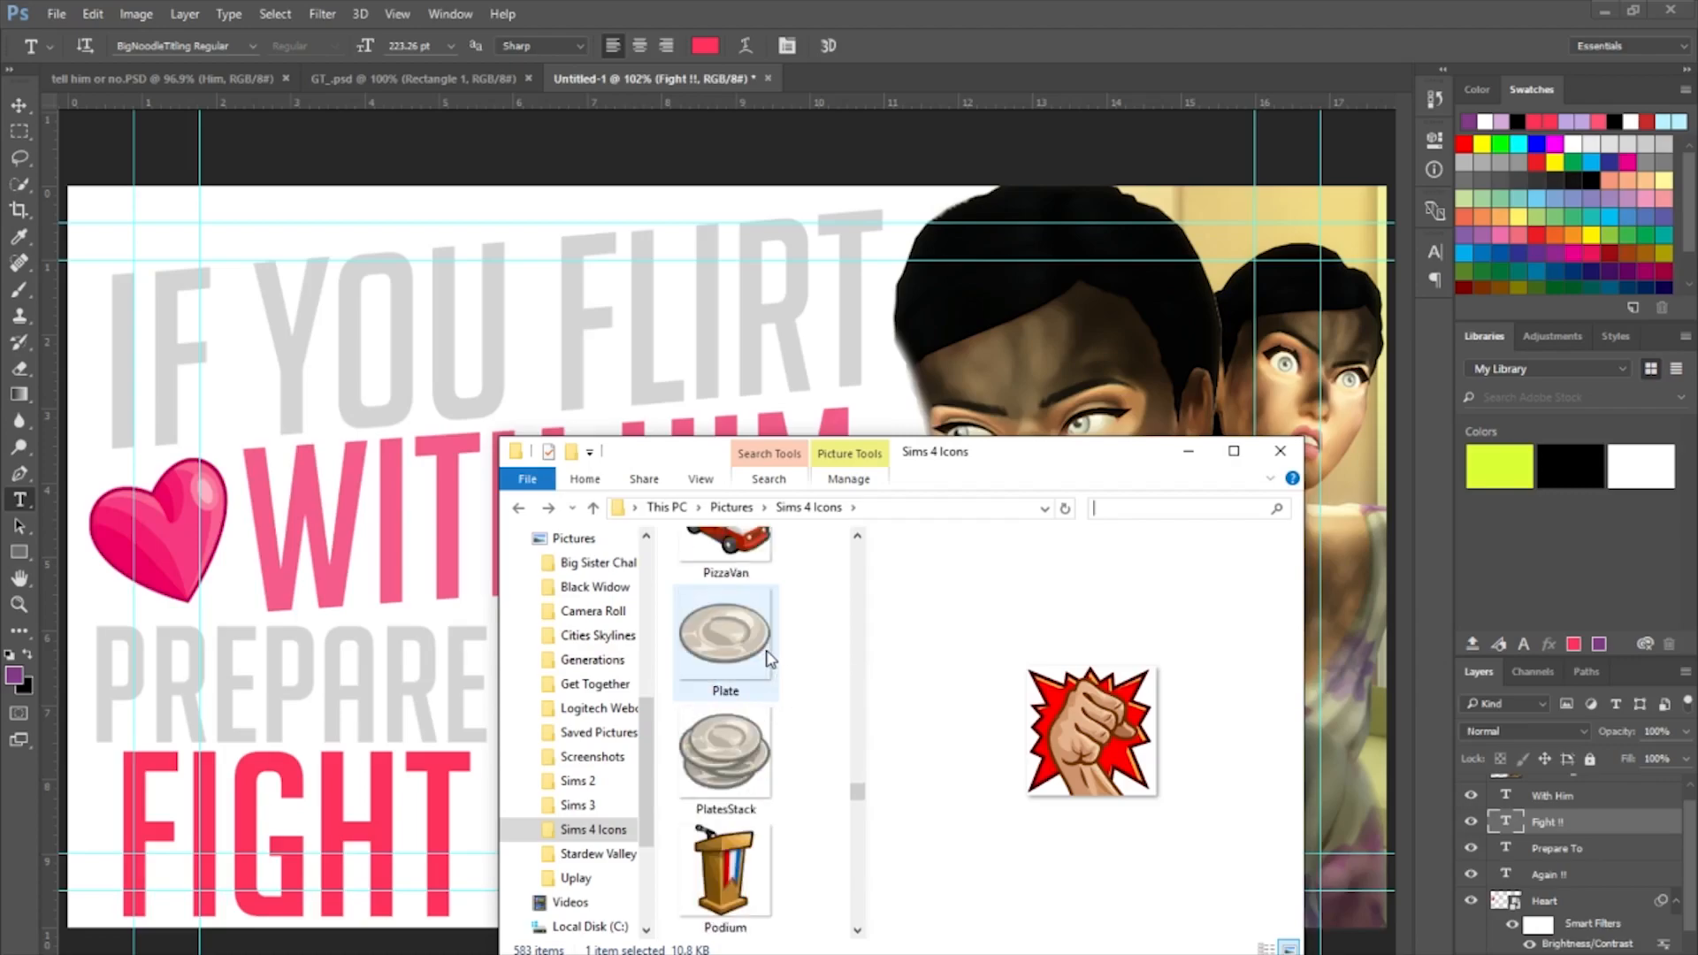
pyautogui.scroll(-5, 771, 658)
pyautogui.scroll(5, 771, 658)
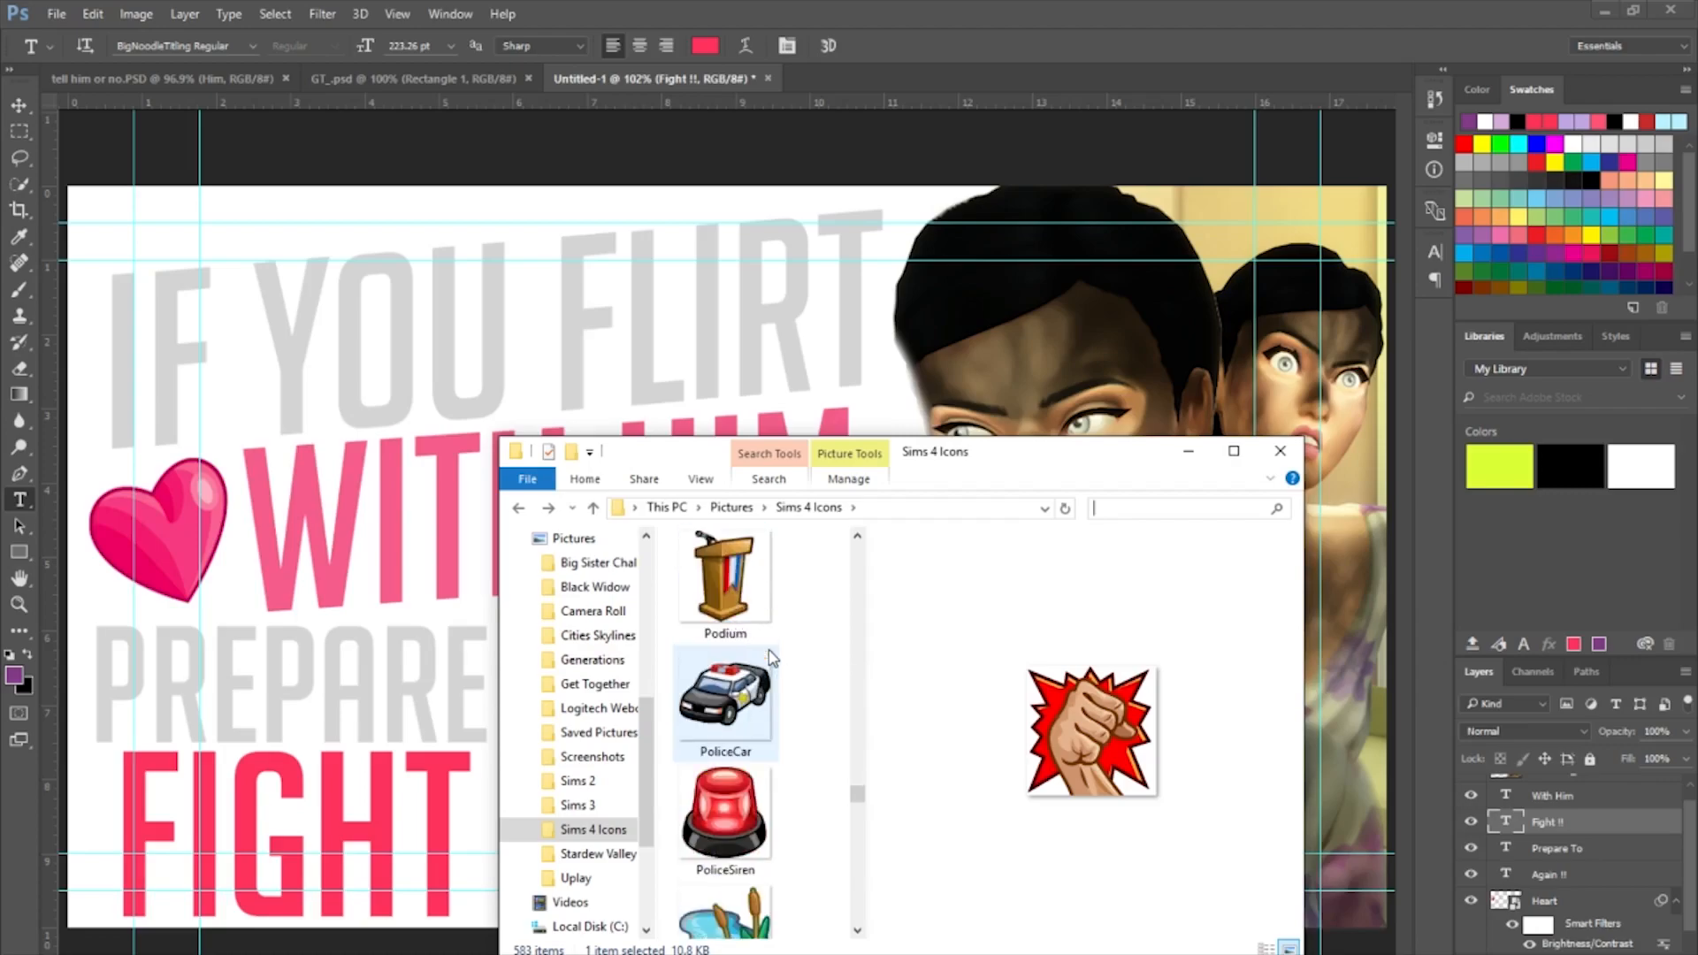
pyautogui.scroll(1, 770, 658)
pyautogui.scroll(-10, 770, 658)
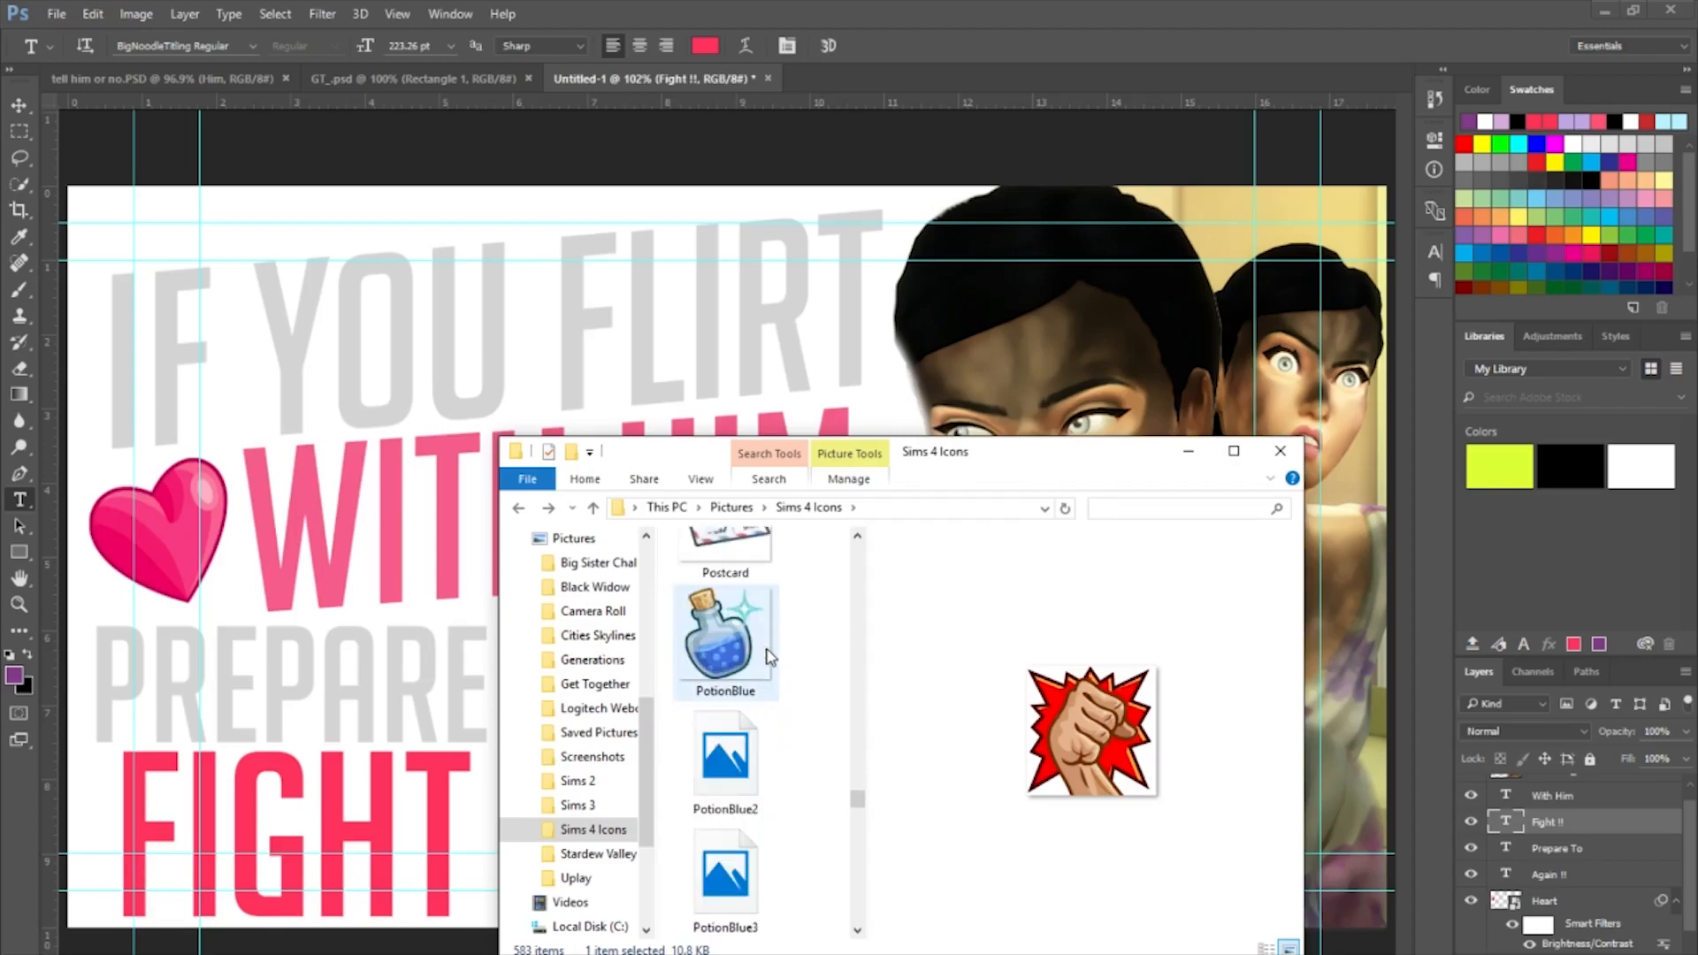
pyautogui.scroll(-4, 770, 658)
pyautogui.scroll(3, 770, 658)
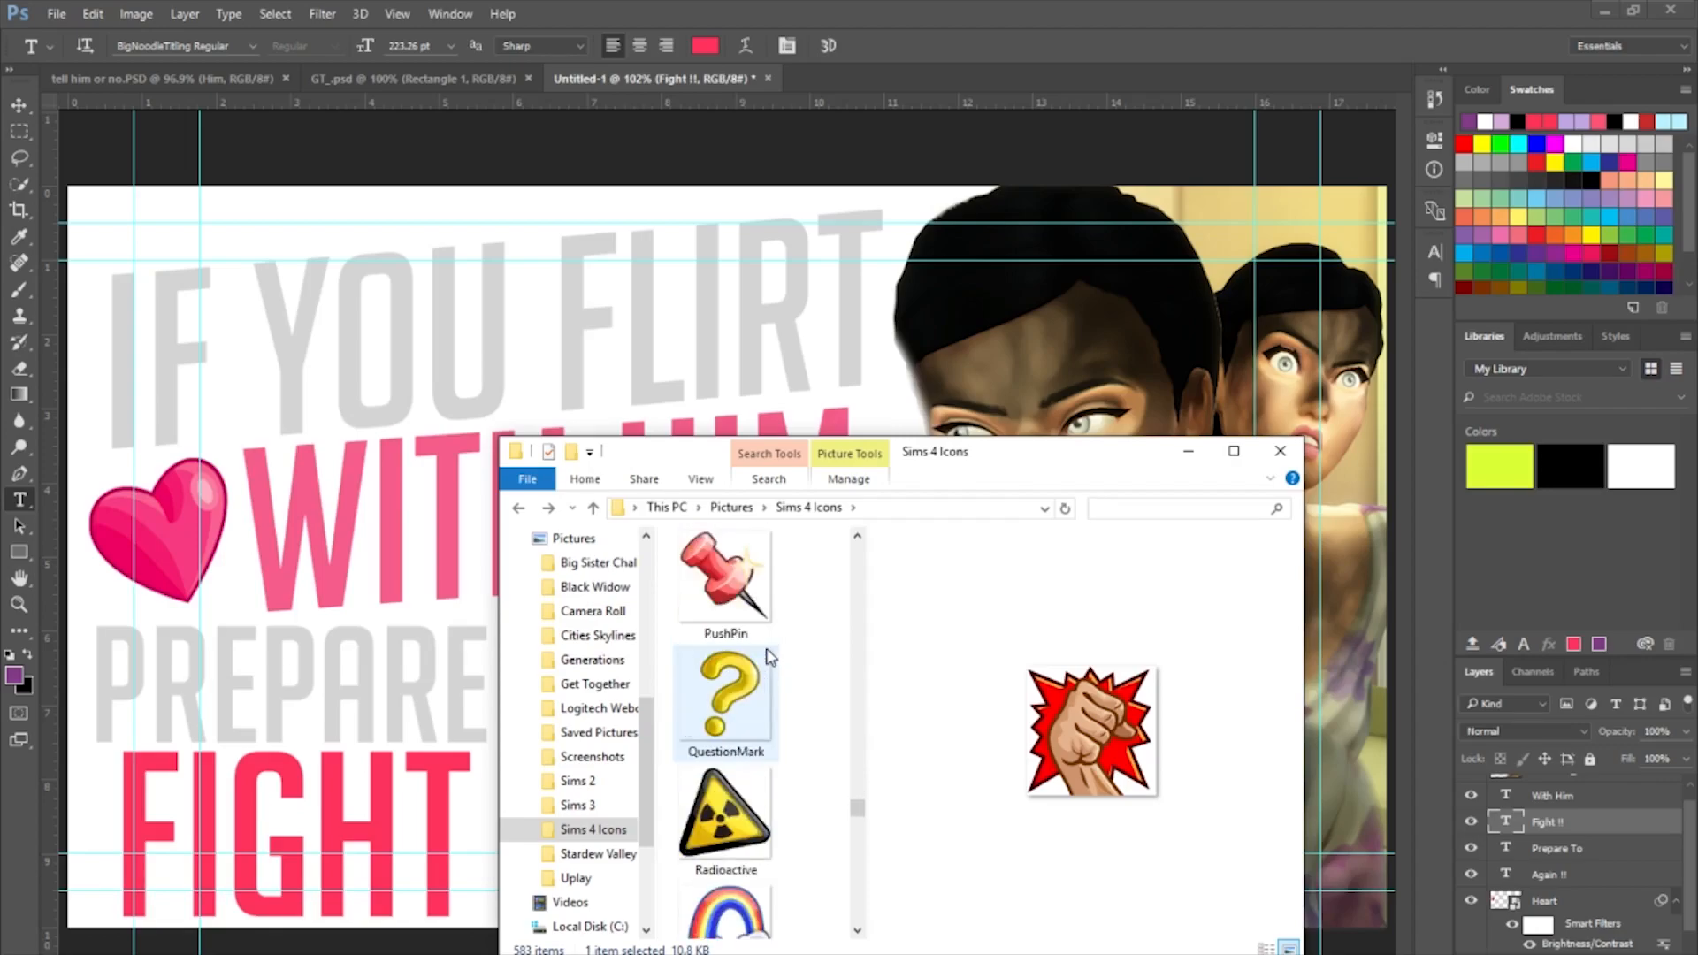
pyautogui.scroll(3, 766, 663)
pyautogui.scroll(-2, 761, 654)
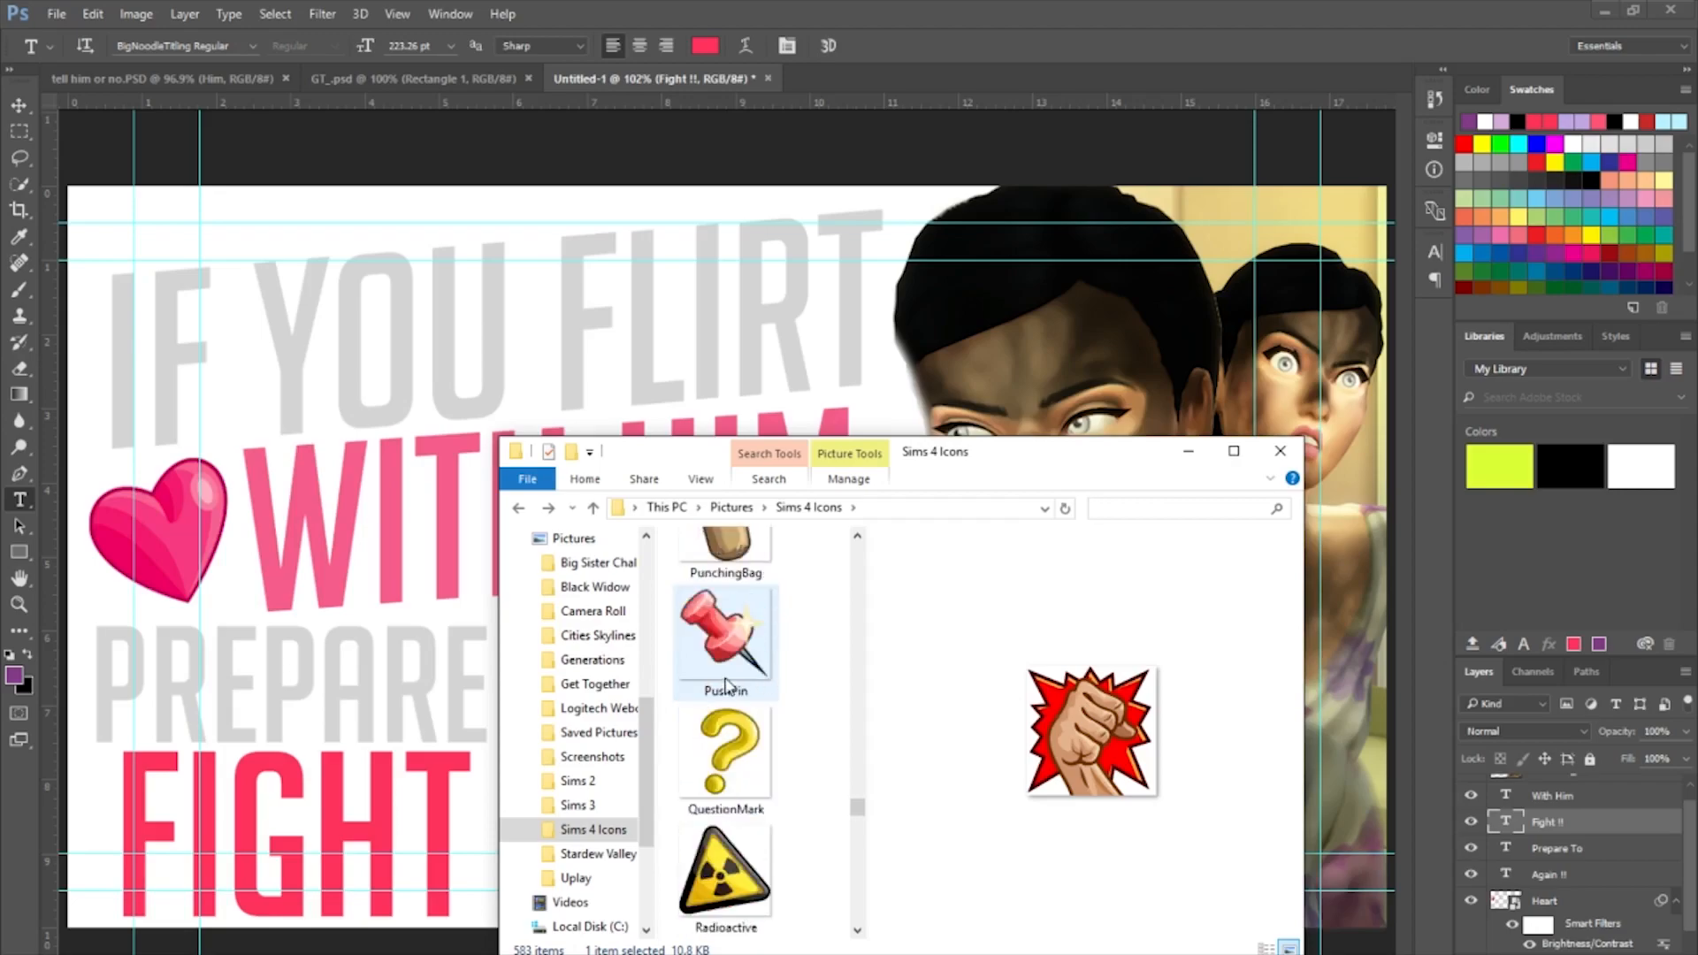
# Place the PunchingBag icon from the Sims 4 Icons folder into the thumbnail document.
pyautogui.scroll(2, 756, 645)
pyautogui.click(743, 690)
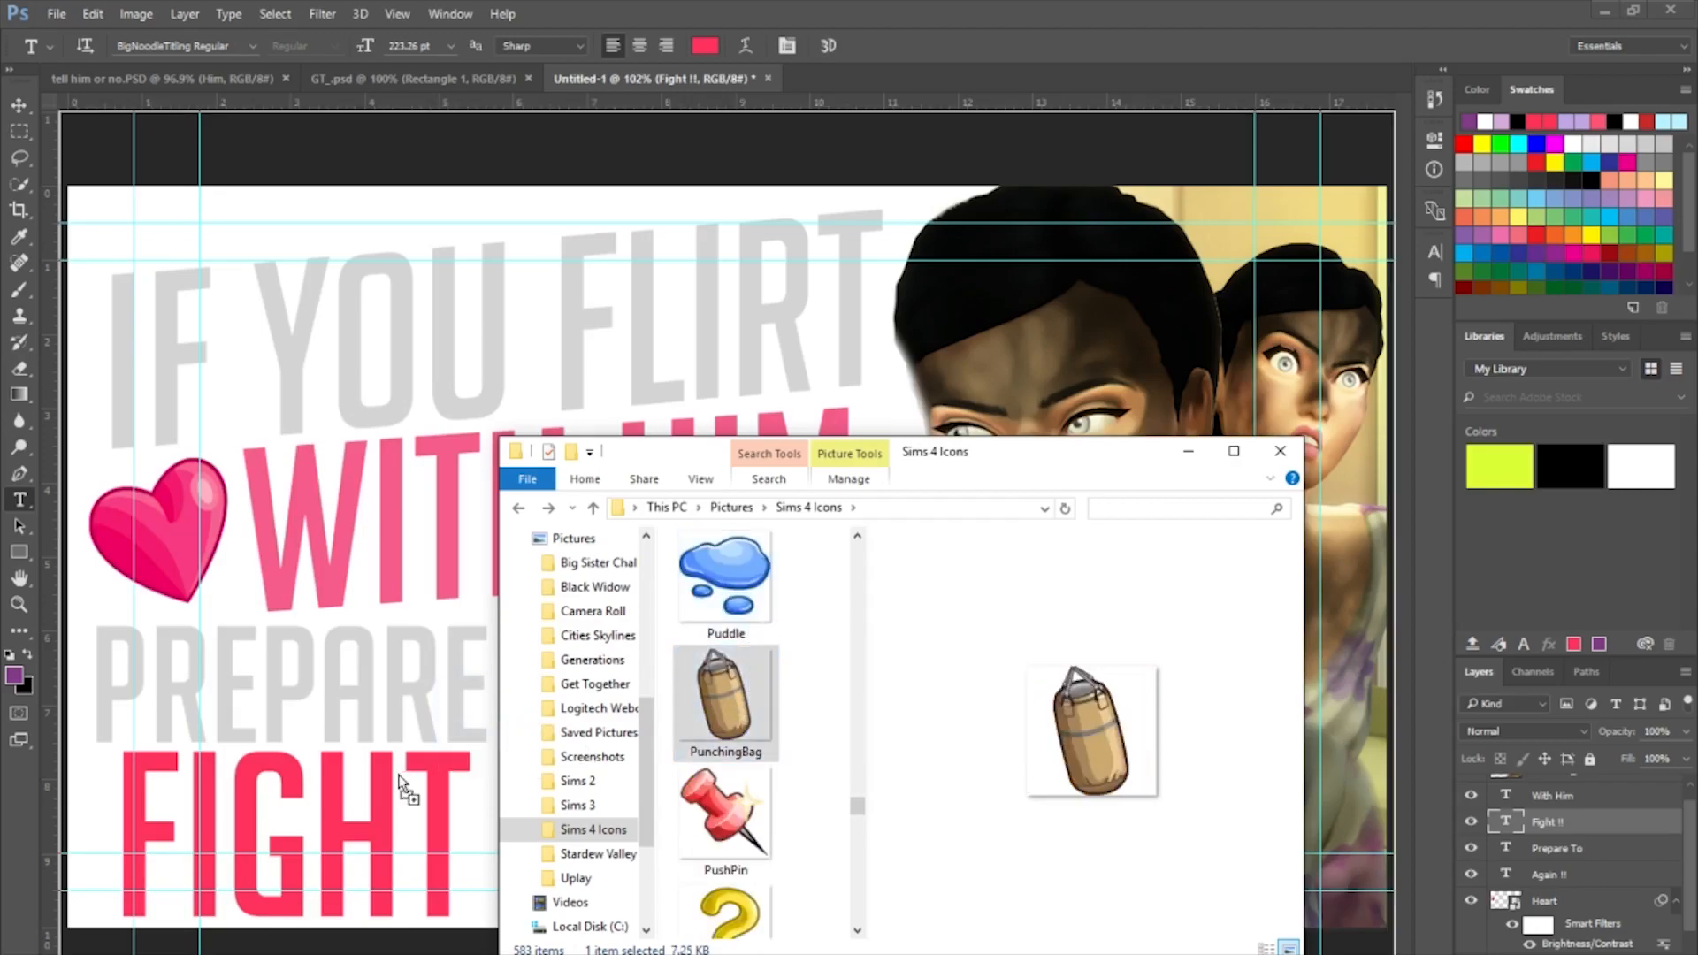
pyautogui.moveTo(402, 783); pyautogui.dragTo(407, 778)
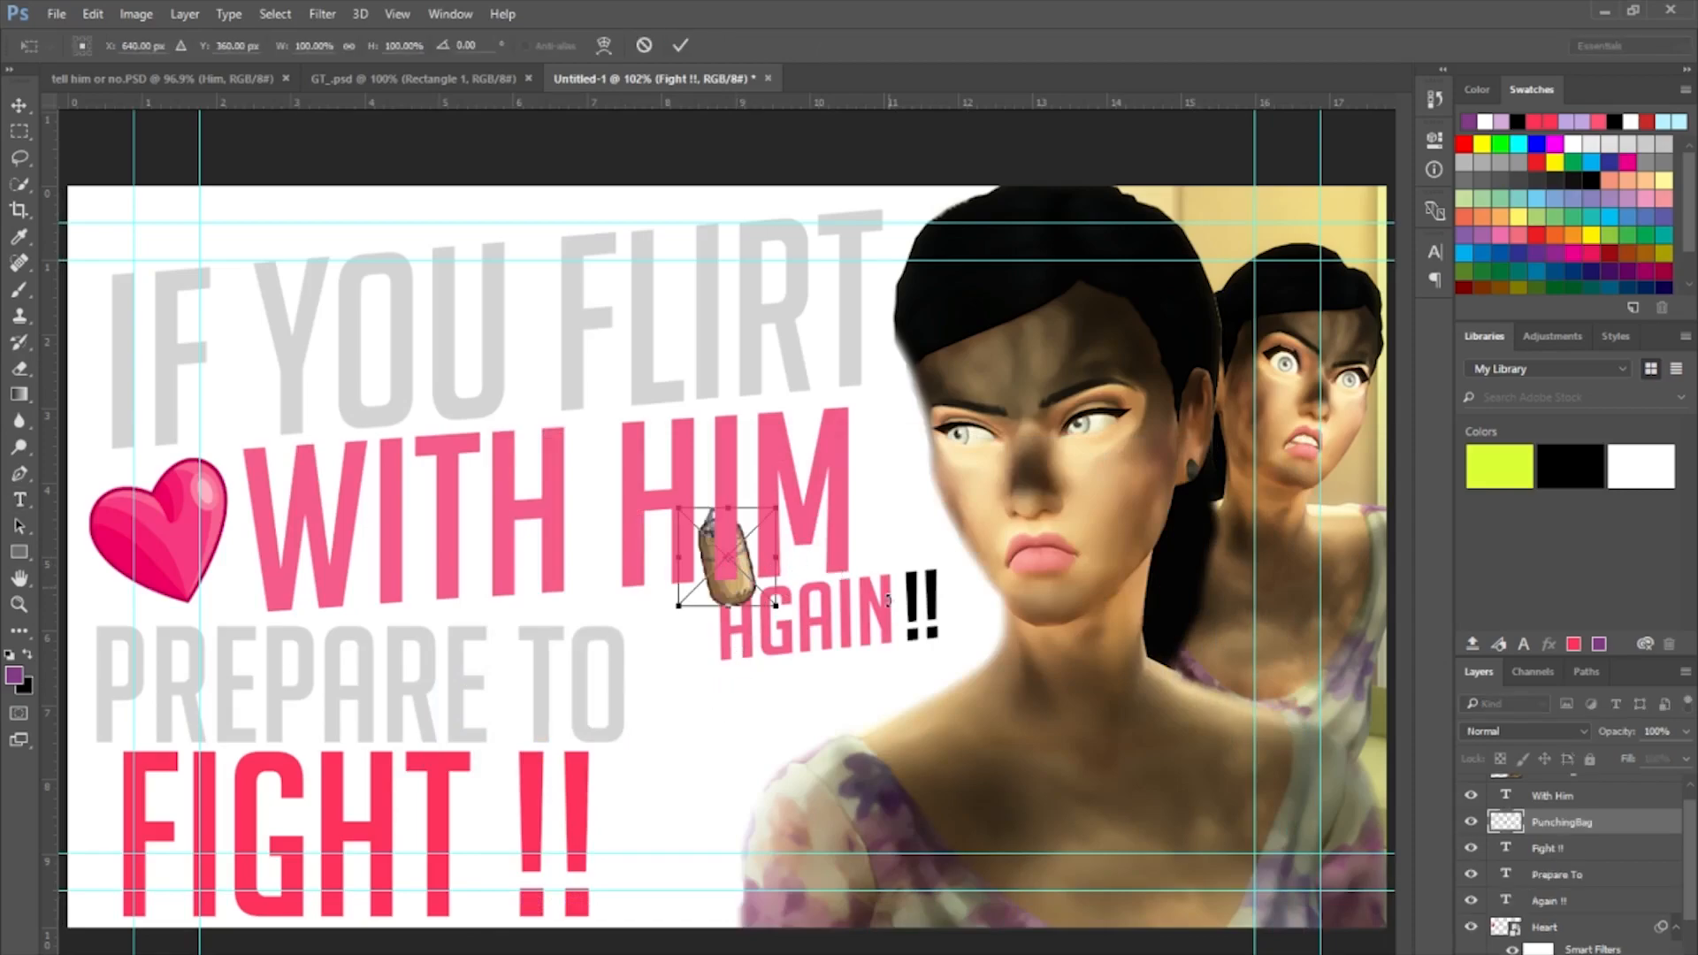
# Enlarge the punching bag to over twice its size, stretch and tilt it clockwise, and position it just after FIGHT !!
pyautogui.moveTo(776, 606); pyautogui.dragTo(710, 828)
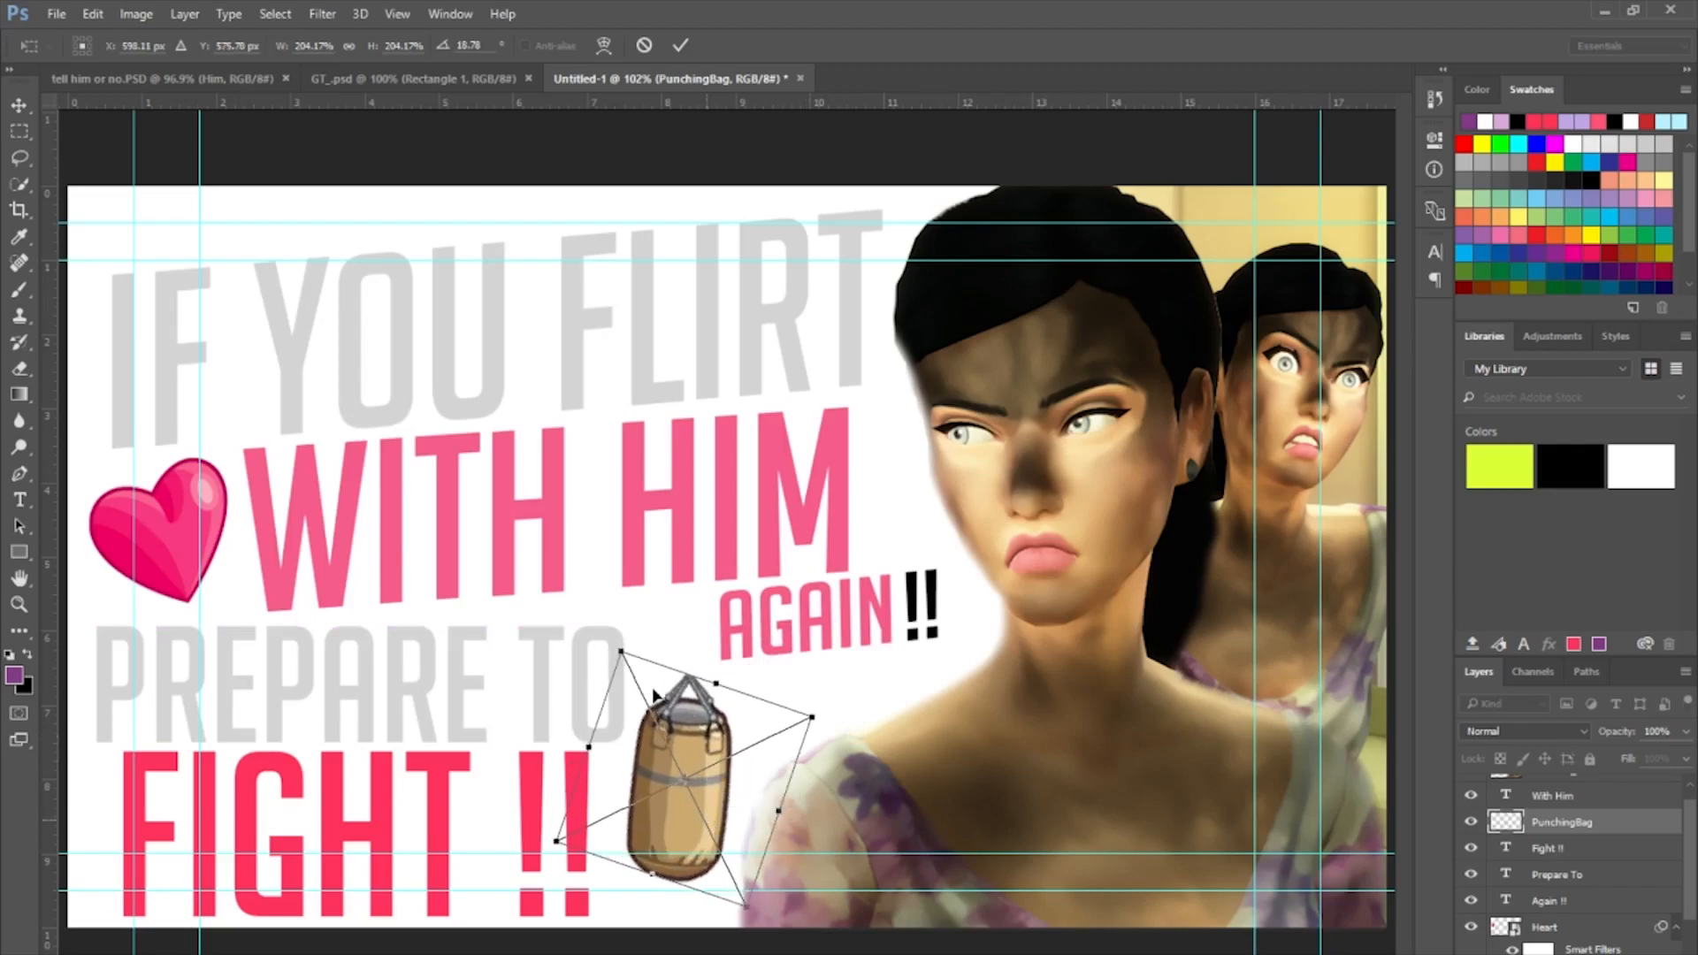
pyautogui.moveTo(626, 653); pyautogui.dragTo(636, 593)
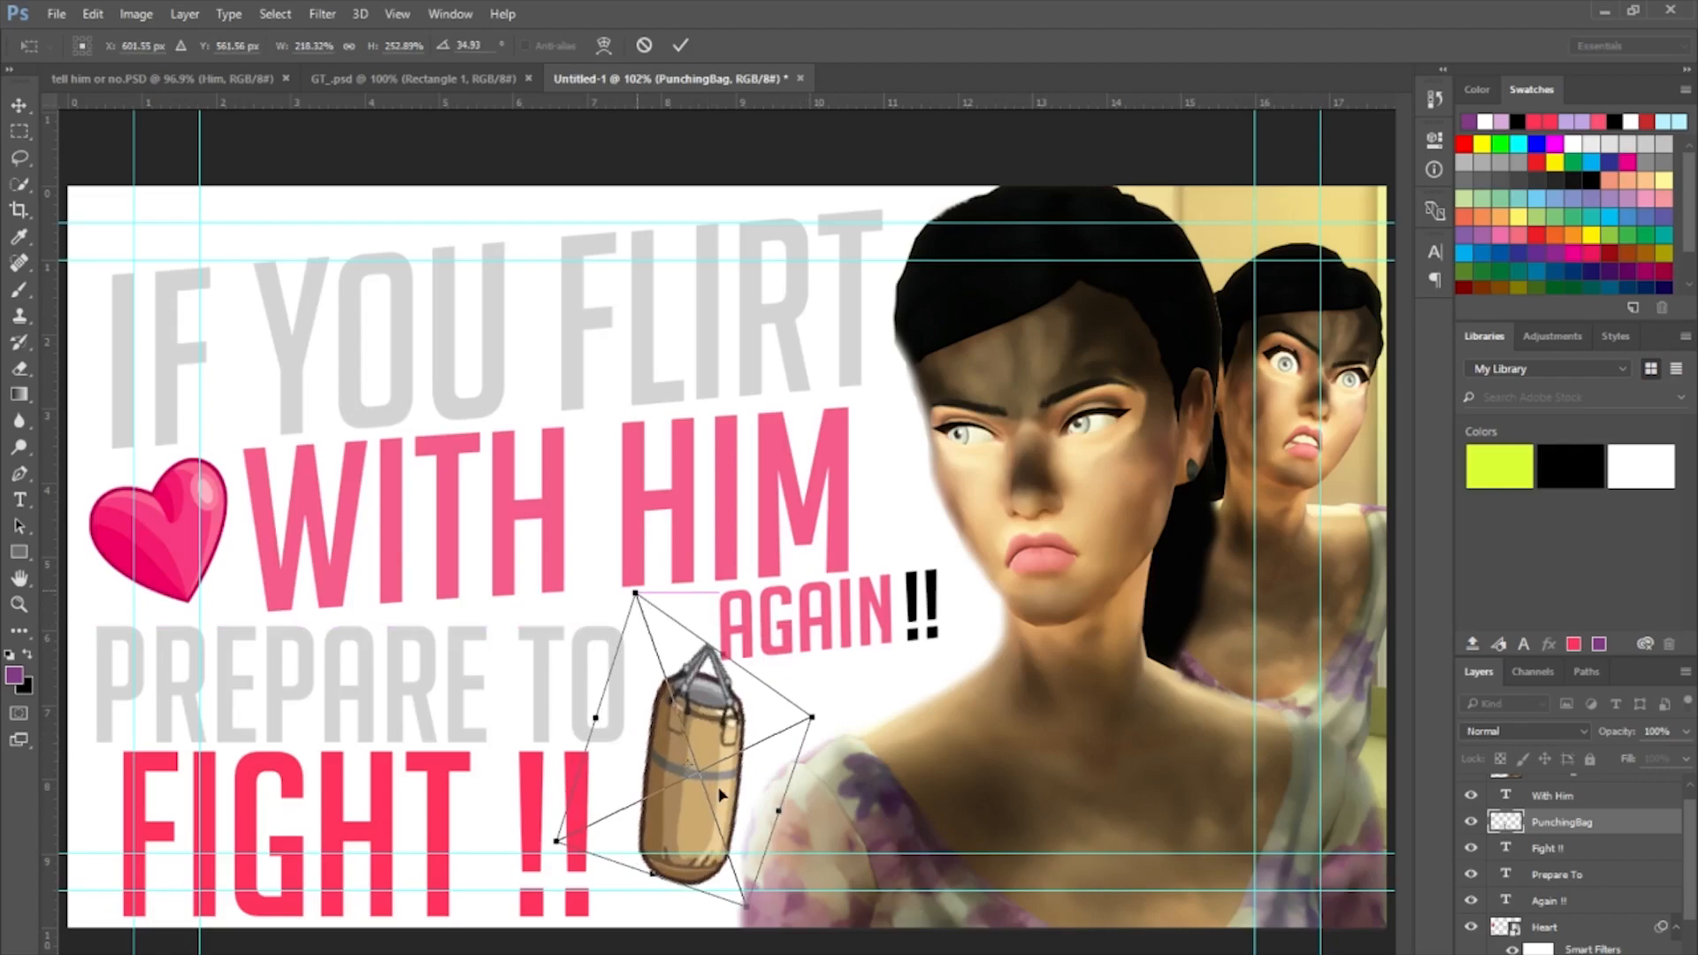
pyautogui.moveTo(745, 908); pyautogui.dragTo(701, 910)
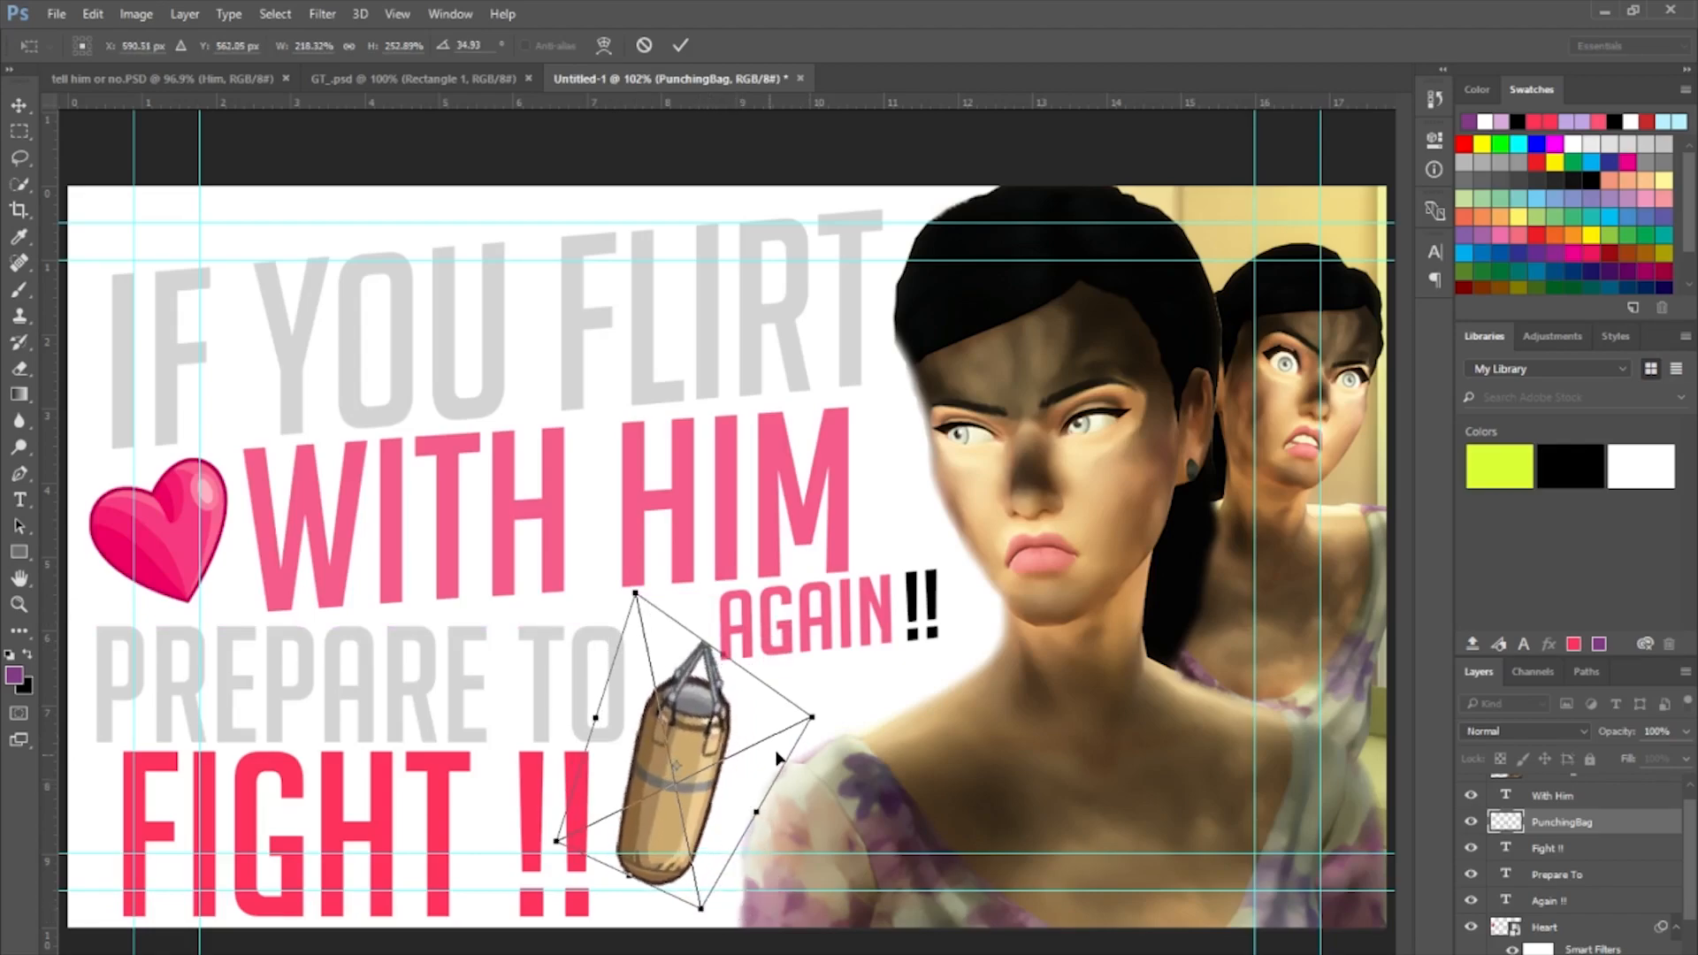
pyautogui.moveTo(814, 718); pyautogui.dragTo(824, 706)
pyautogui.moveTo(694, 820)
pyautogui.mouseDown()
pyautogui.moveTo(775, 824)
pyautogui.moveTo(712, 820)
pyautogui.mouseUp()
pyautogui.press('t')
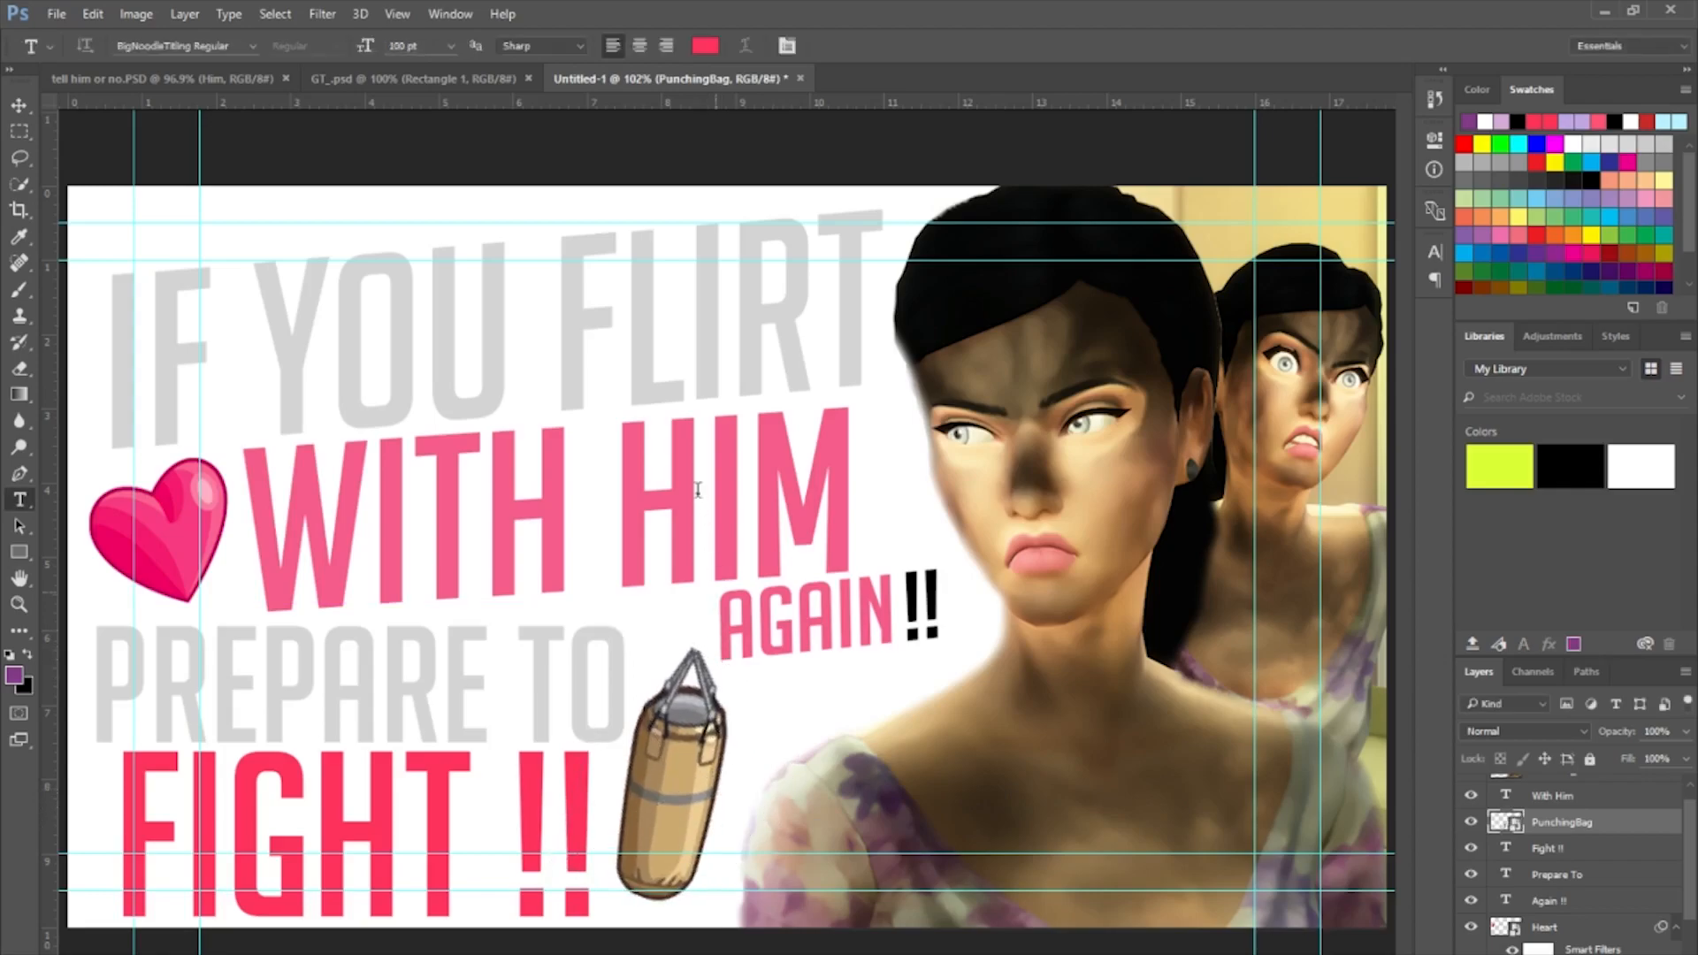
# Brighten the punching bag slightly with a Brightness/Contrast adjustment, leaving the contrast at 0.
pyautogui.click(137, 14)
pyautogui.moveTo(214, 66)
pyautogui.click(409, 64)
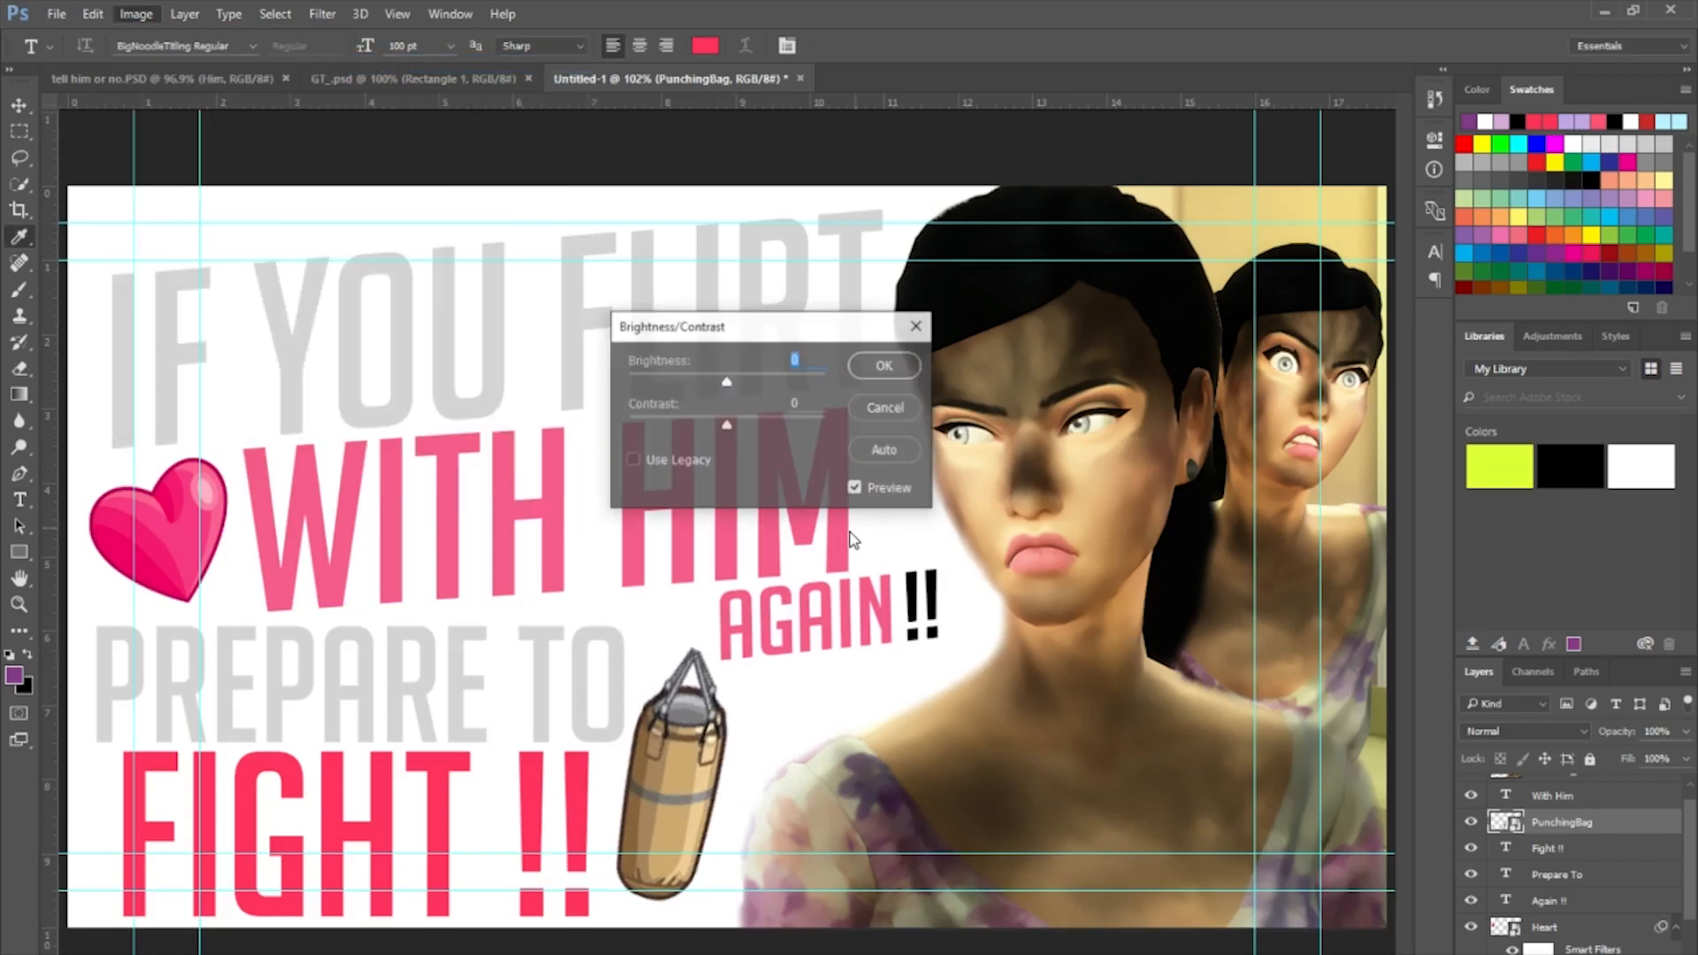
pyautogui.click(757, 379)
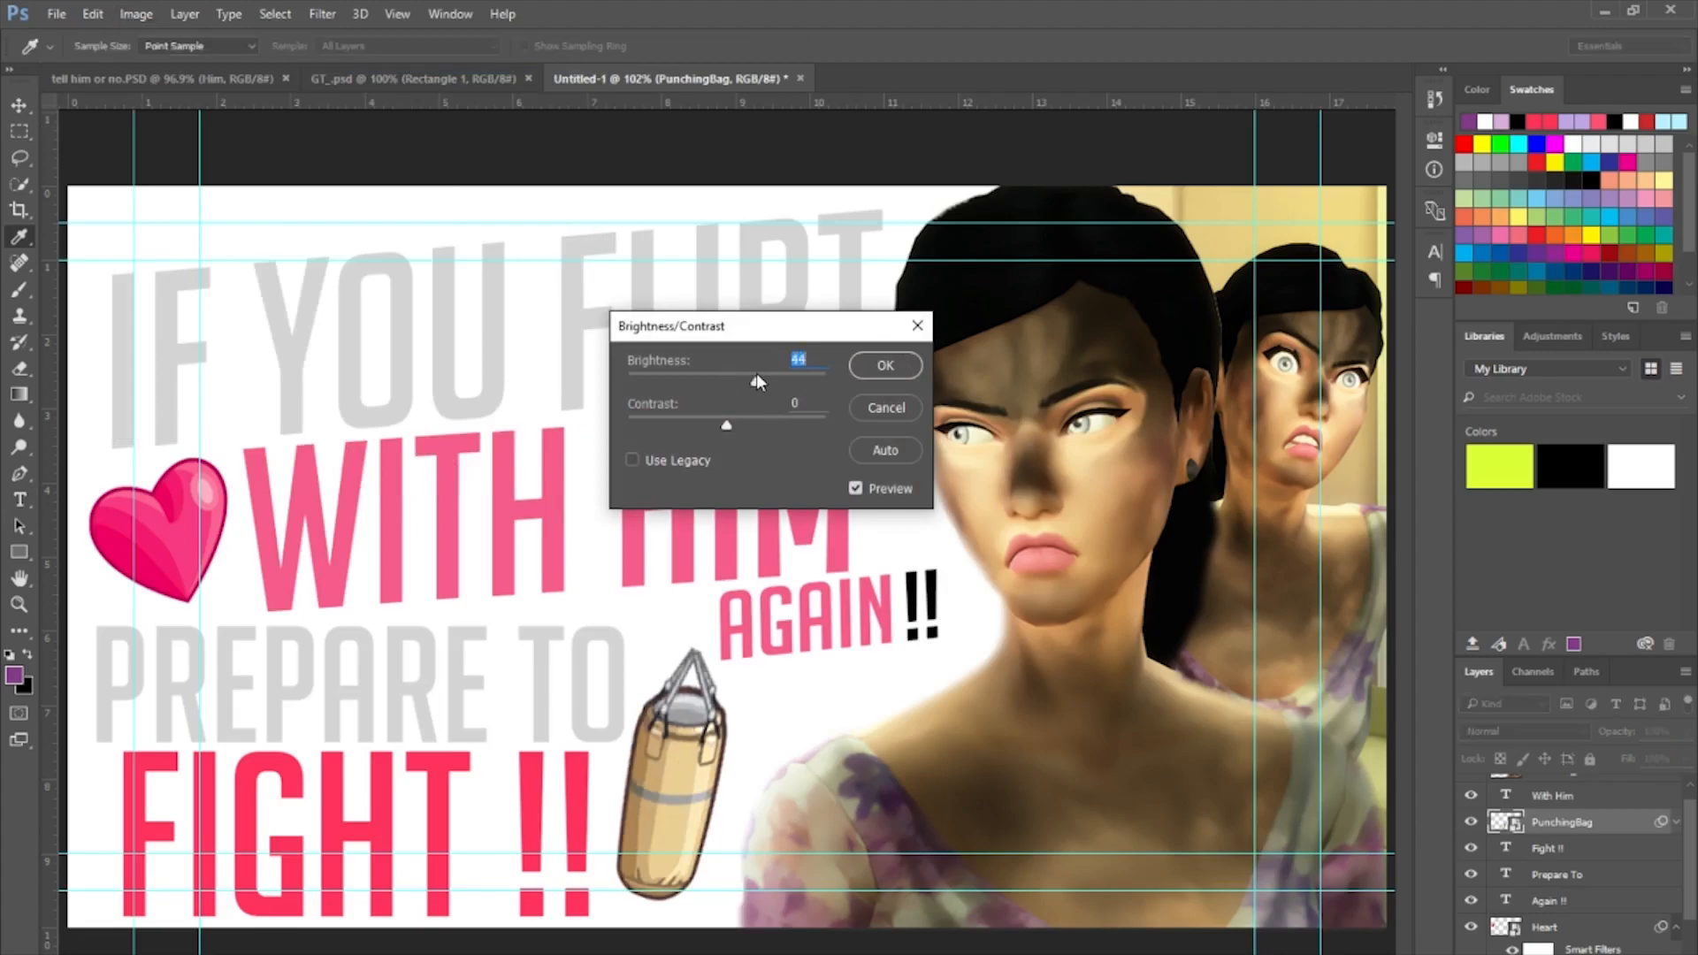
pyautogui.click(745, 378)
pyautogui.click(867, 372)
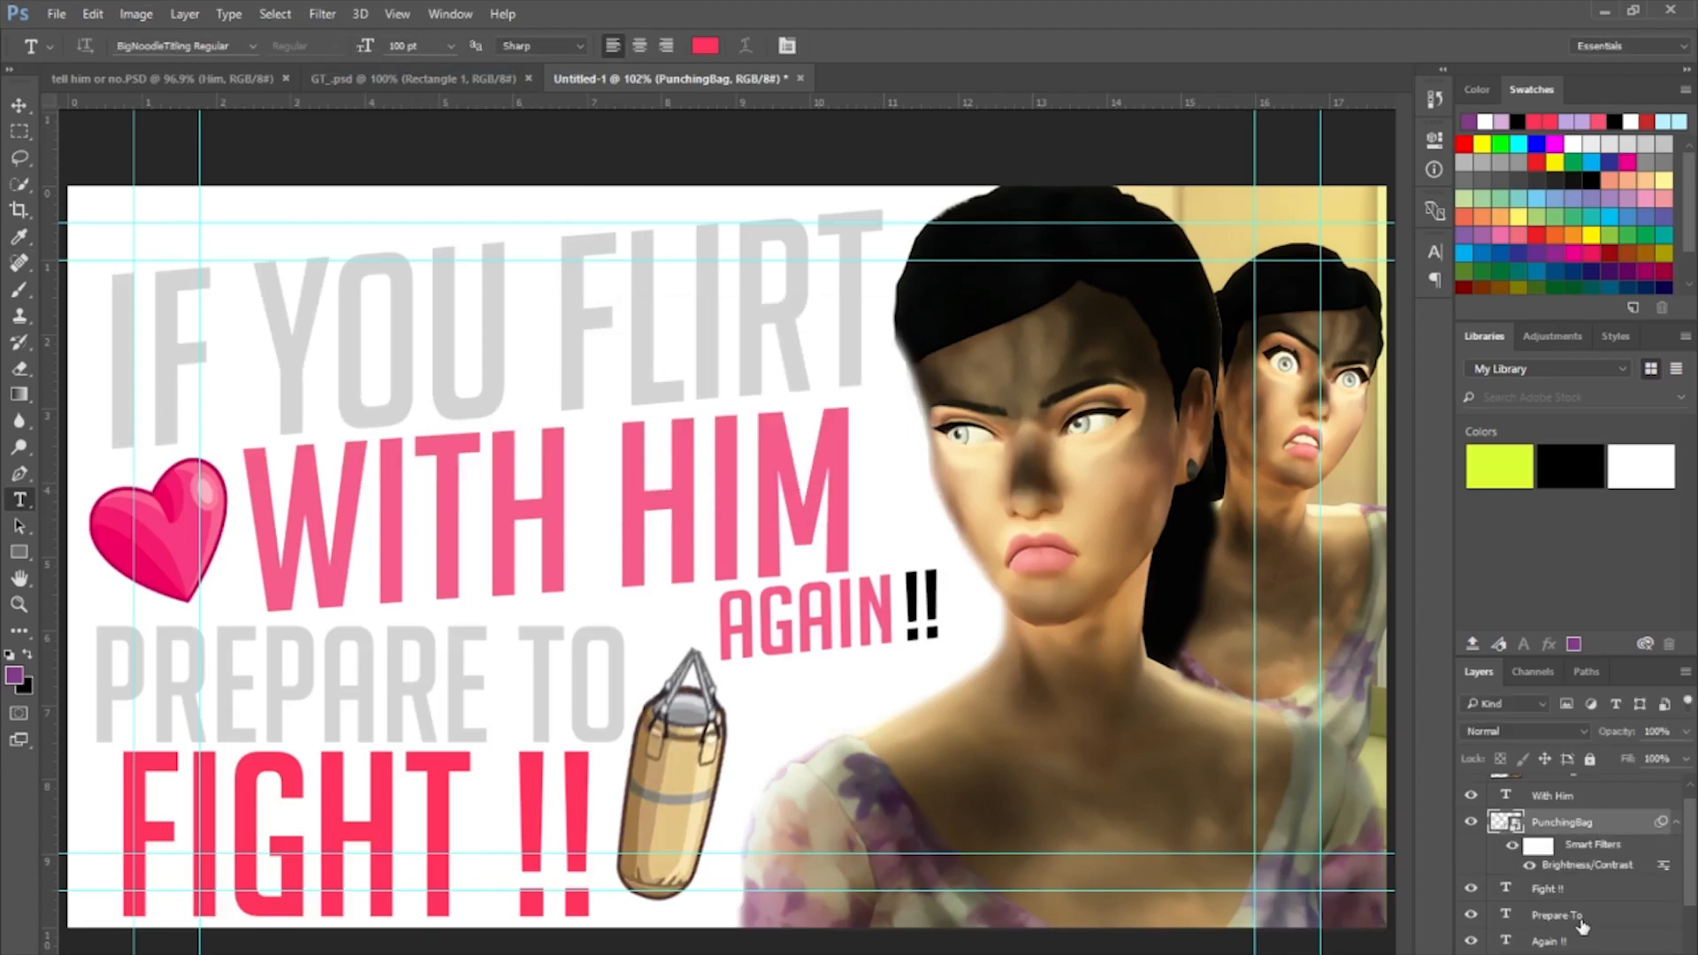
# Recolour only the two exclamation marks after AGAIN with the light grey d4d4d4 sampled from the IF YOU FLIRT text.
pyautogui.doubleClick(1507, 890)
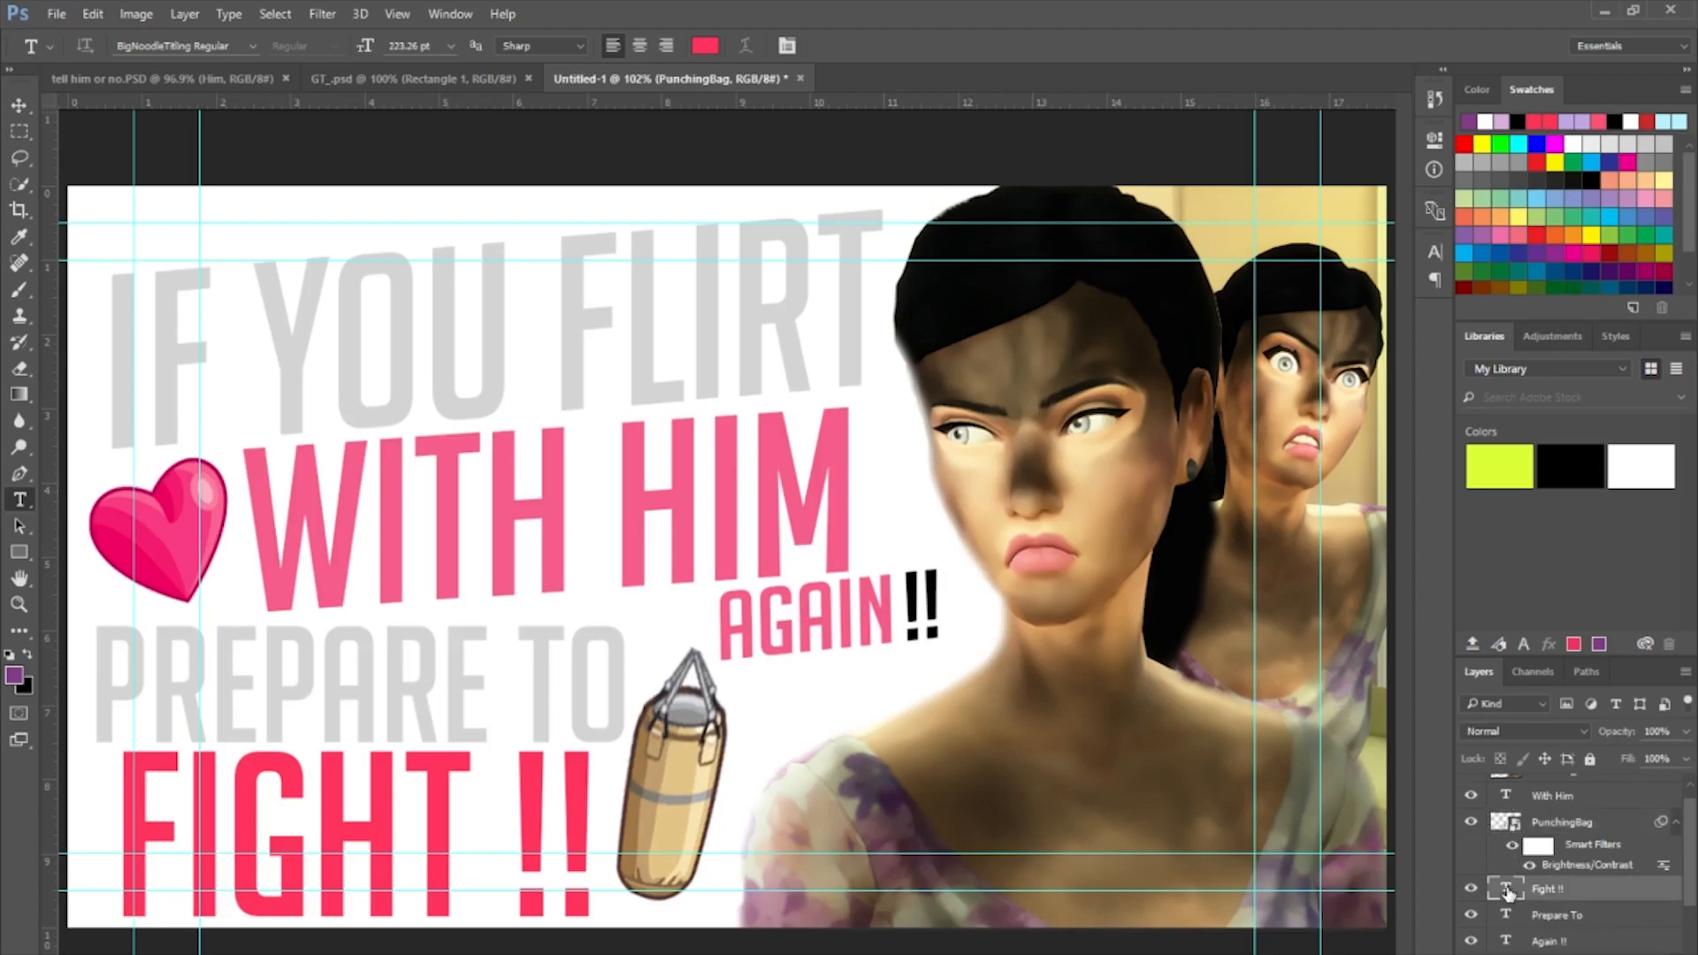
pyautogui.doubleClick(1509, 946)
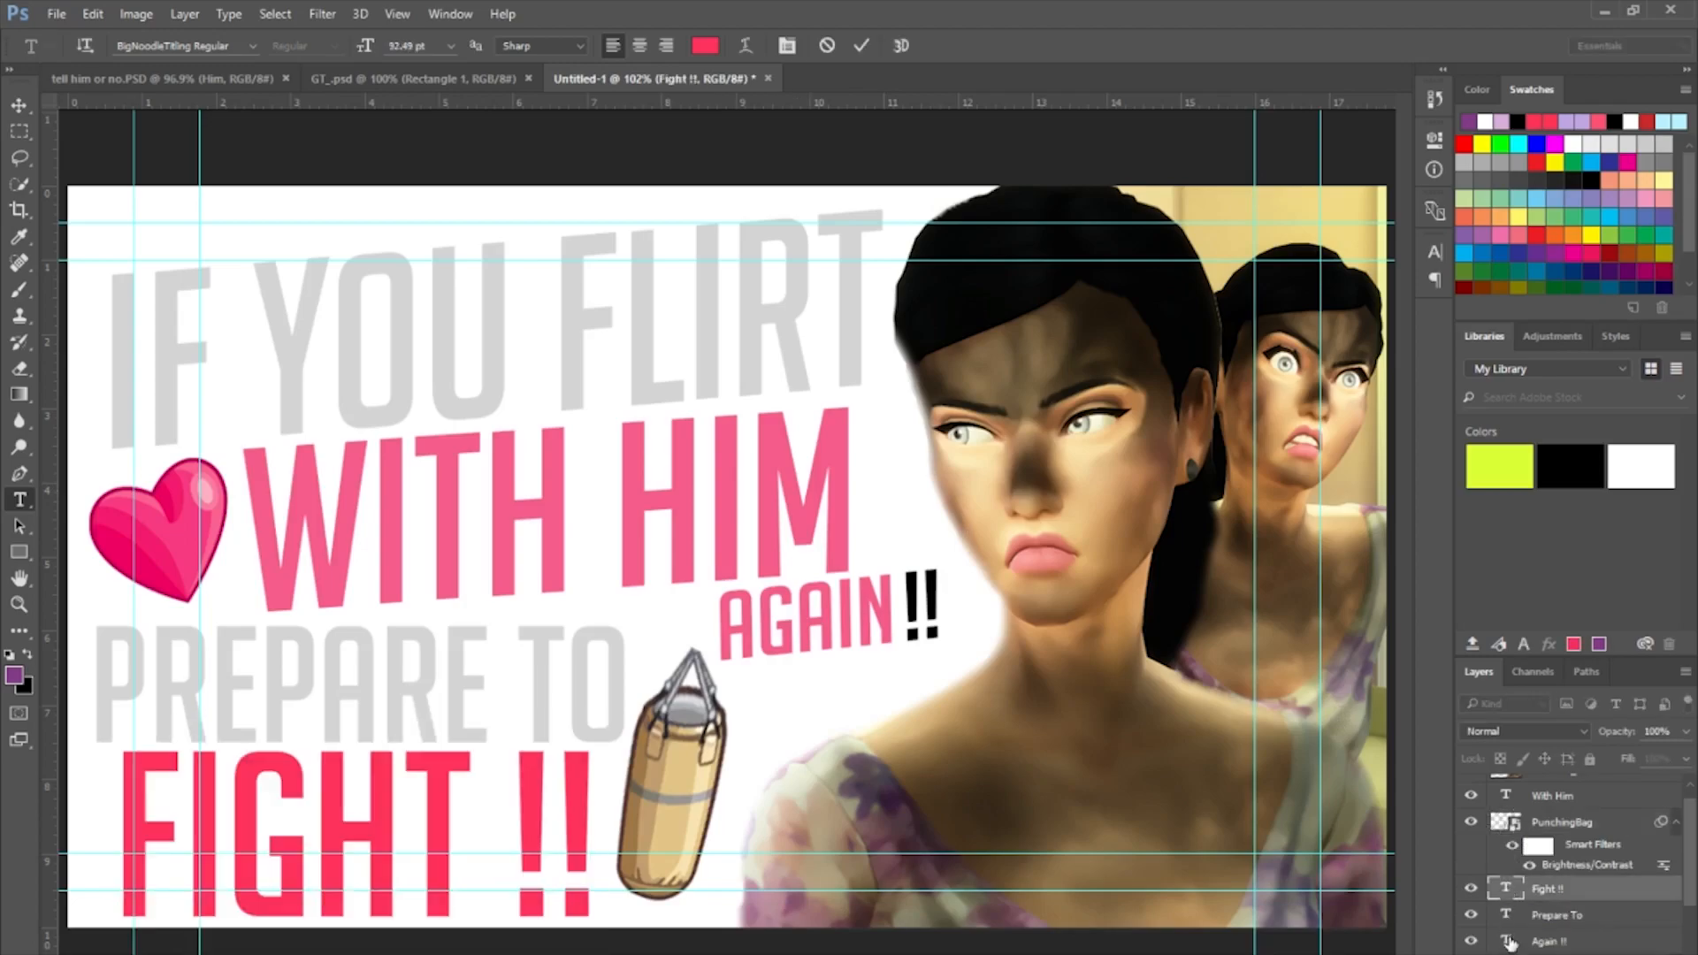
pyautogui.click(1510, 943)
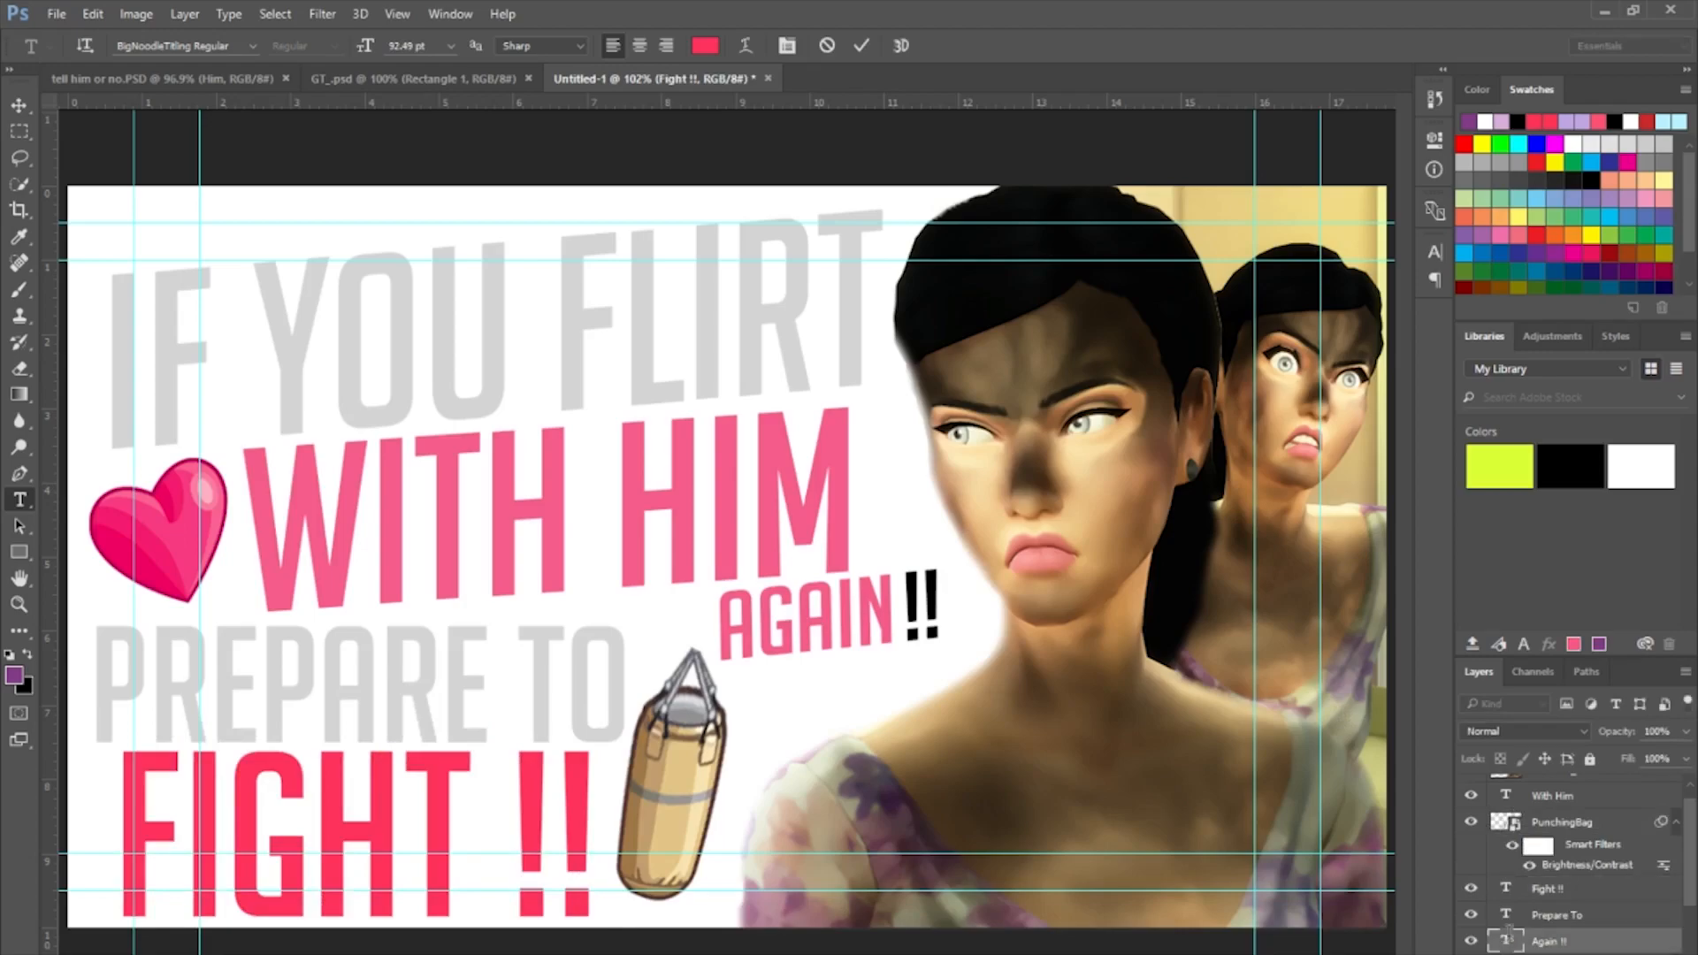
pyautogui.doubleClick(1509, 940)
pyautogui.click(937, 627)
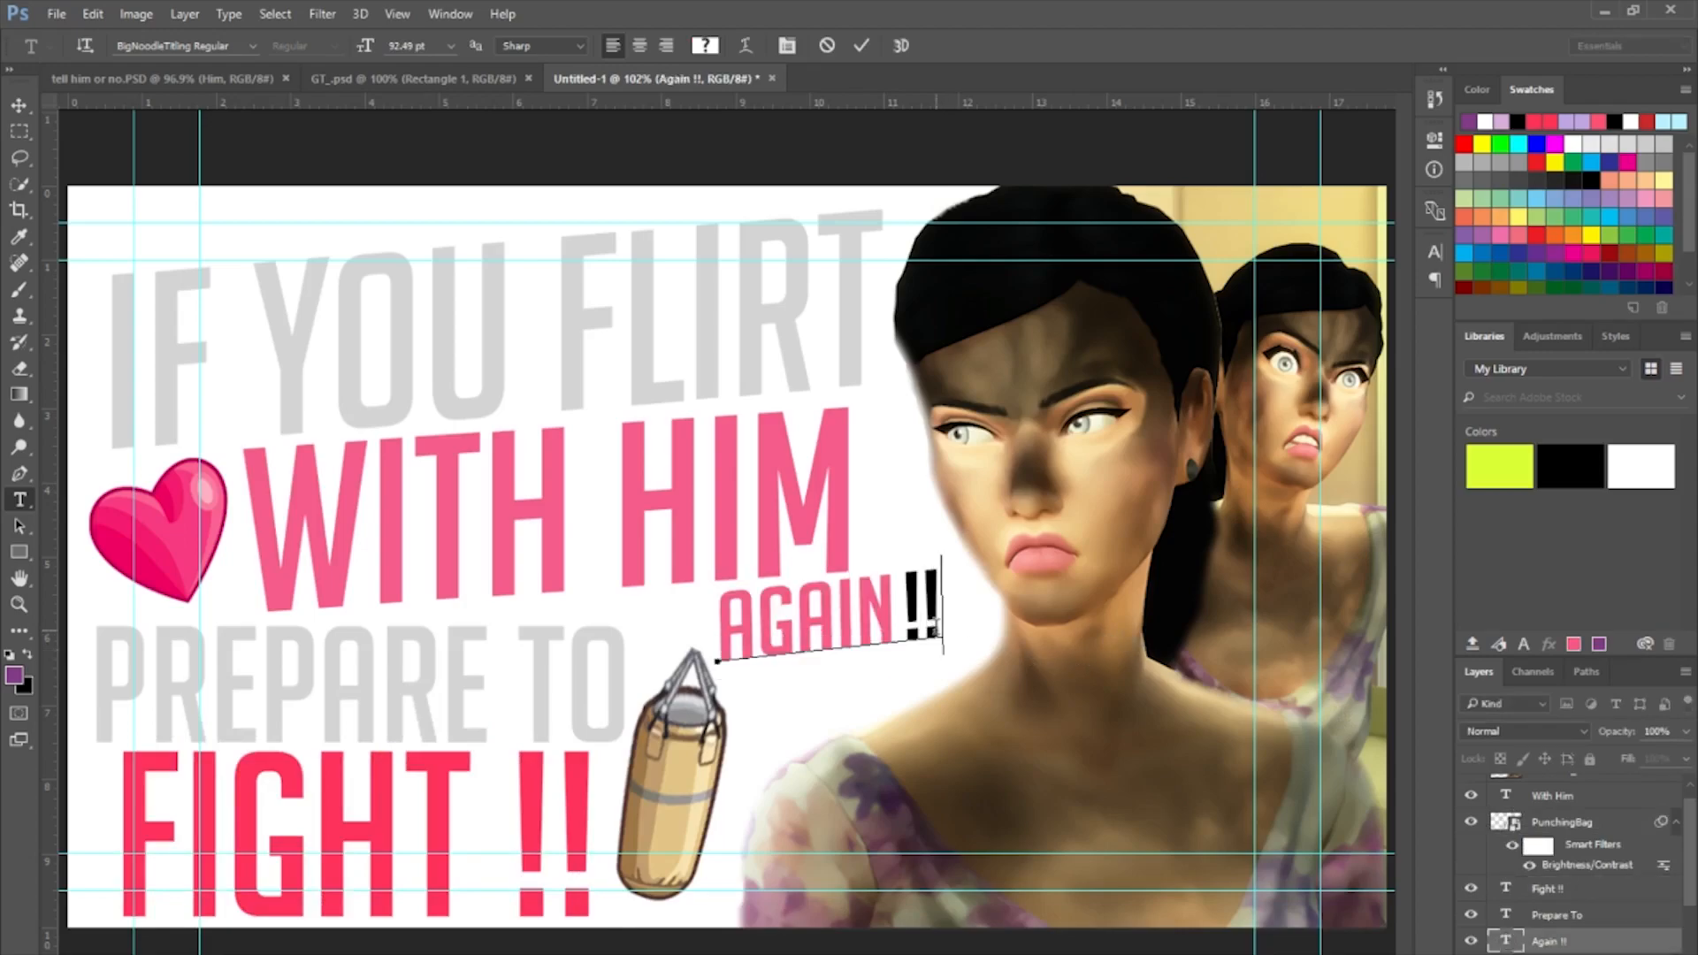
pyautogui.keyDown('shift'); pyautogui.click(920, 630); pyautogui.keyUp('shift')
pyautogui.keyDown('shift'); pyautogui.click(910, 630); pyautogui.keyUp('shift')
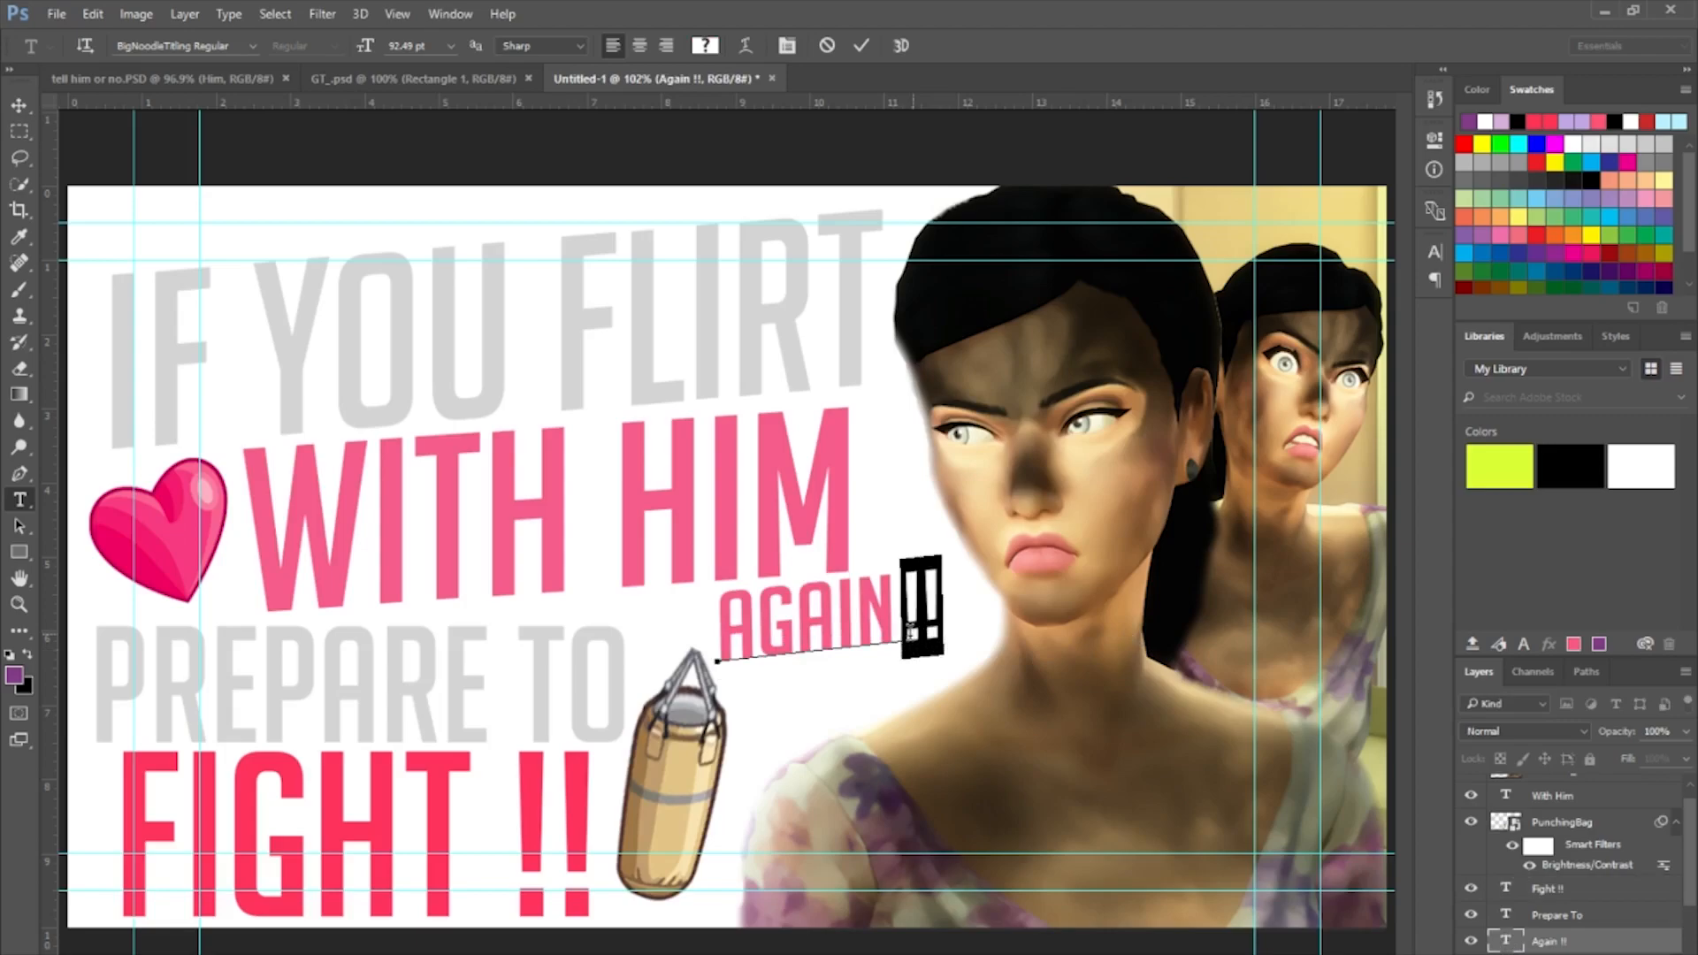
pyautogui.click(705, 45)
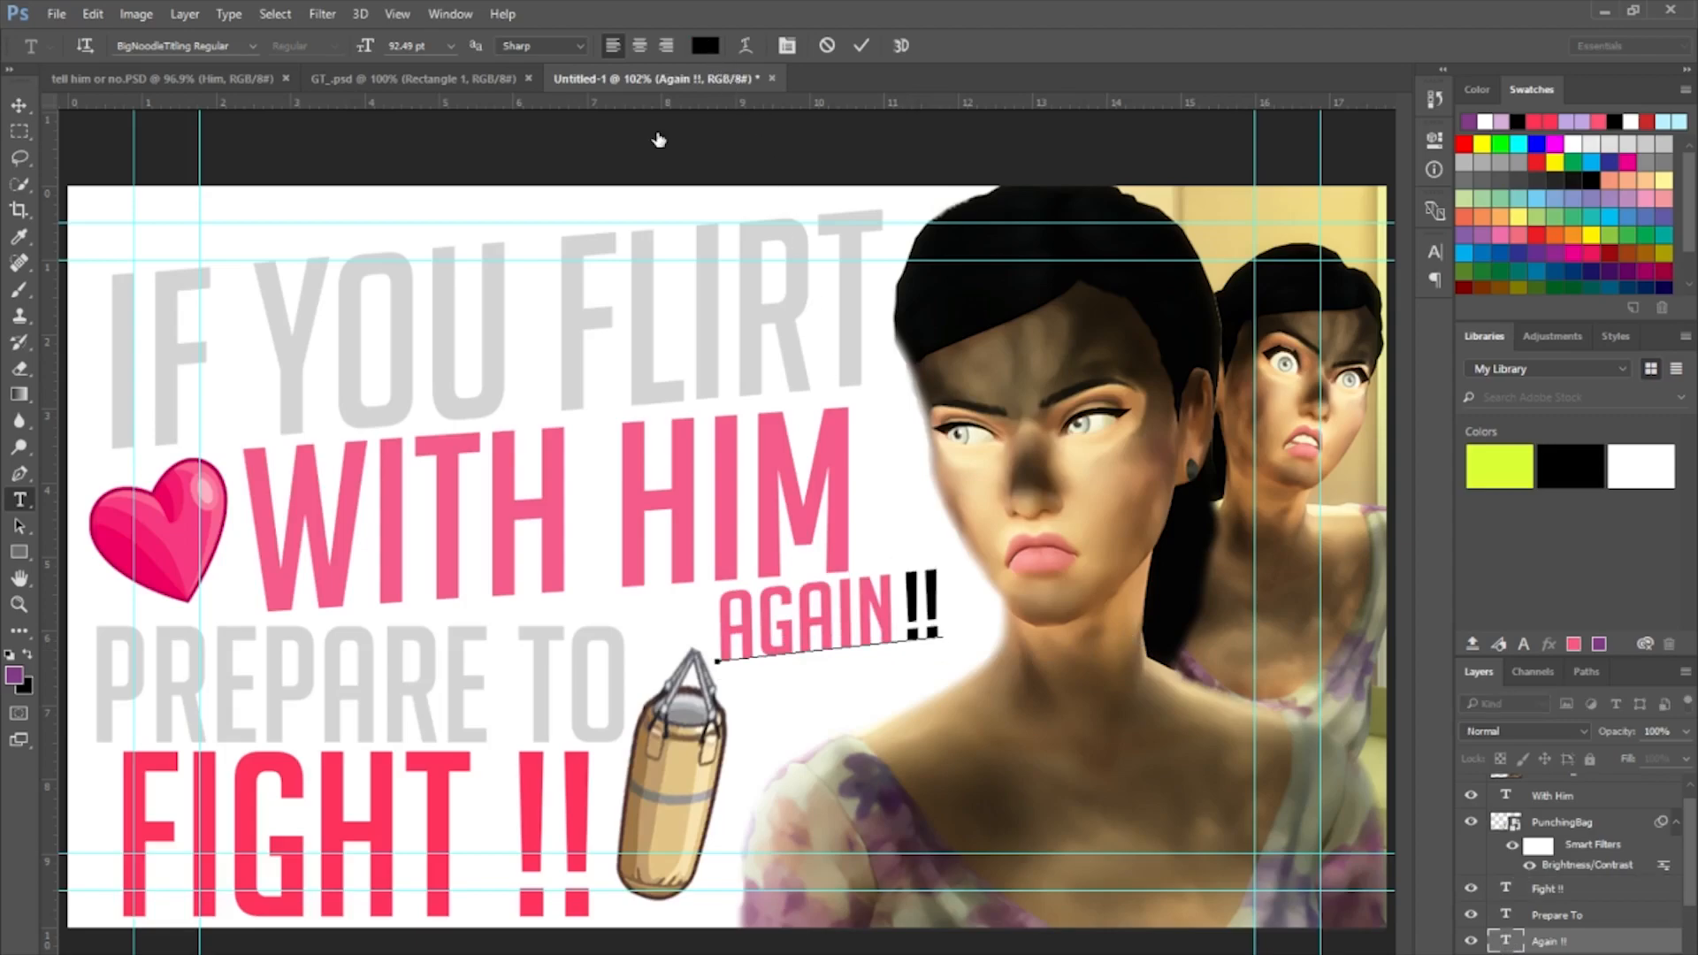
pyautogui.click(650, 345)
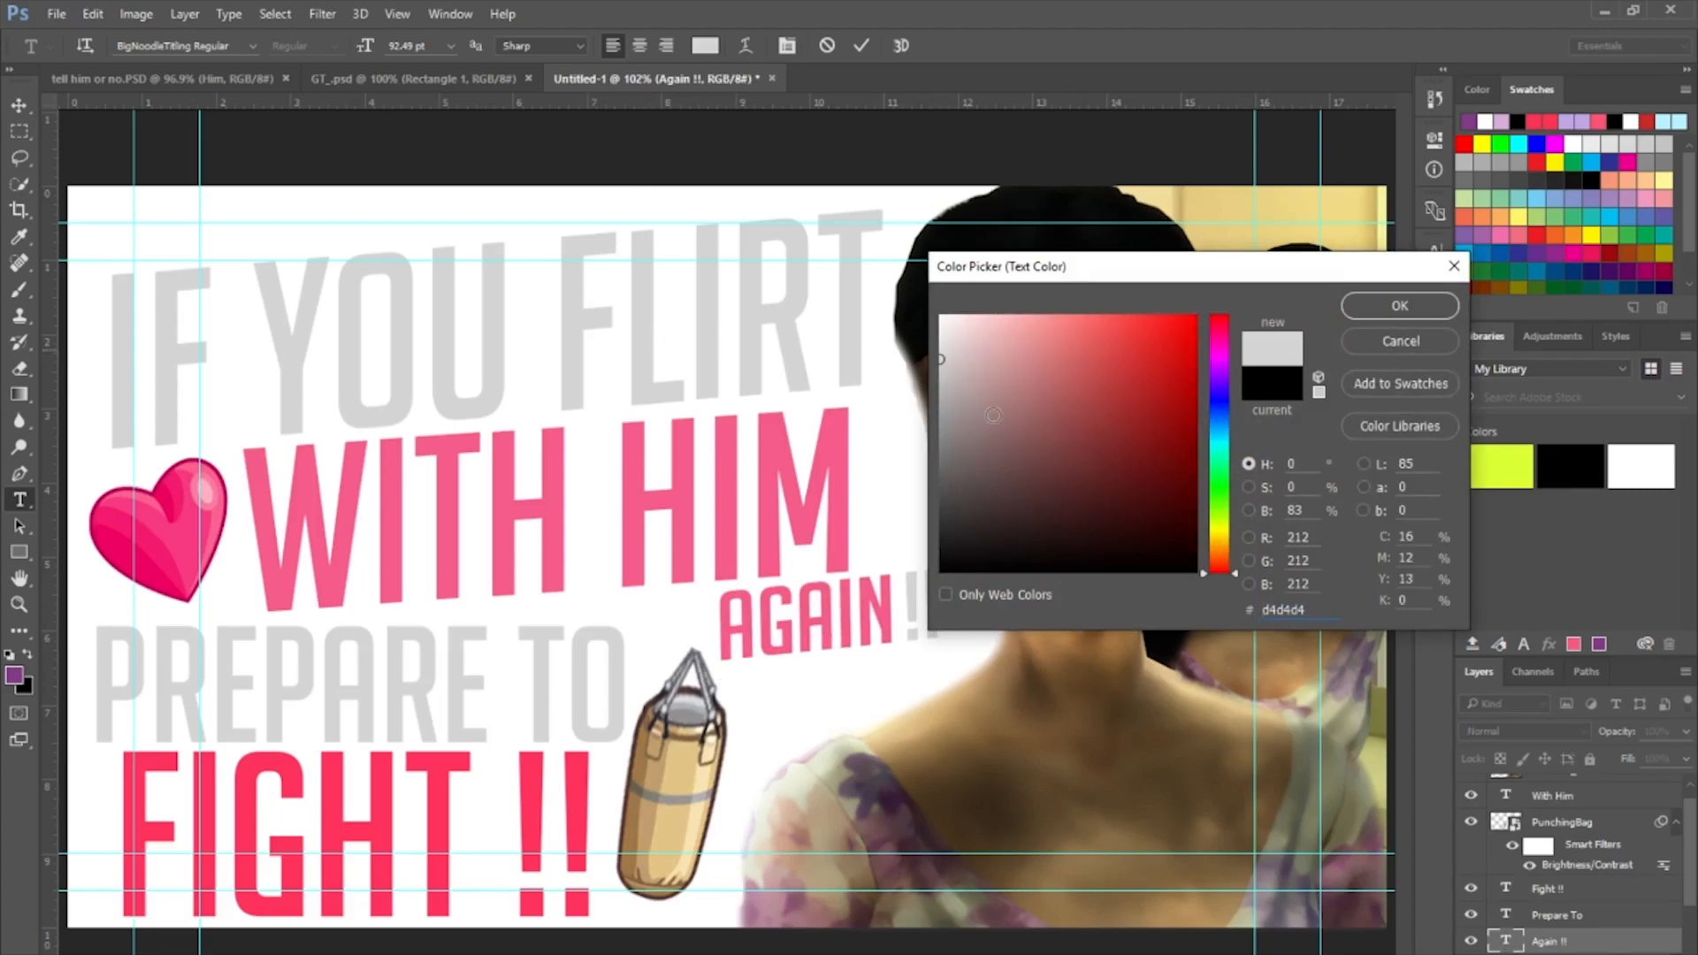
# Try out green, yellow, mint and purple hues and black as alternative colours for the exclamation marks after AGAIN.
pyautogui.moveTo(1176, 274); pyautogui.dragTo(1217, 276)
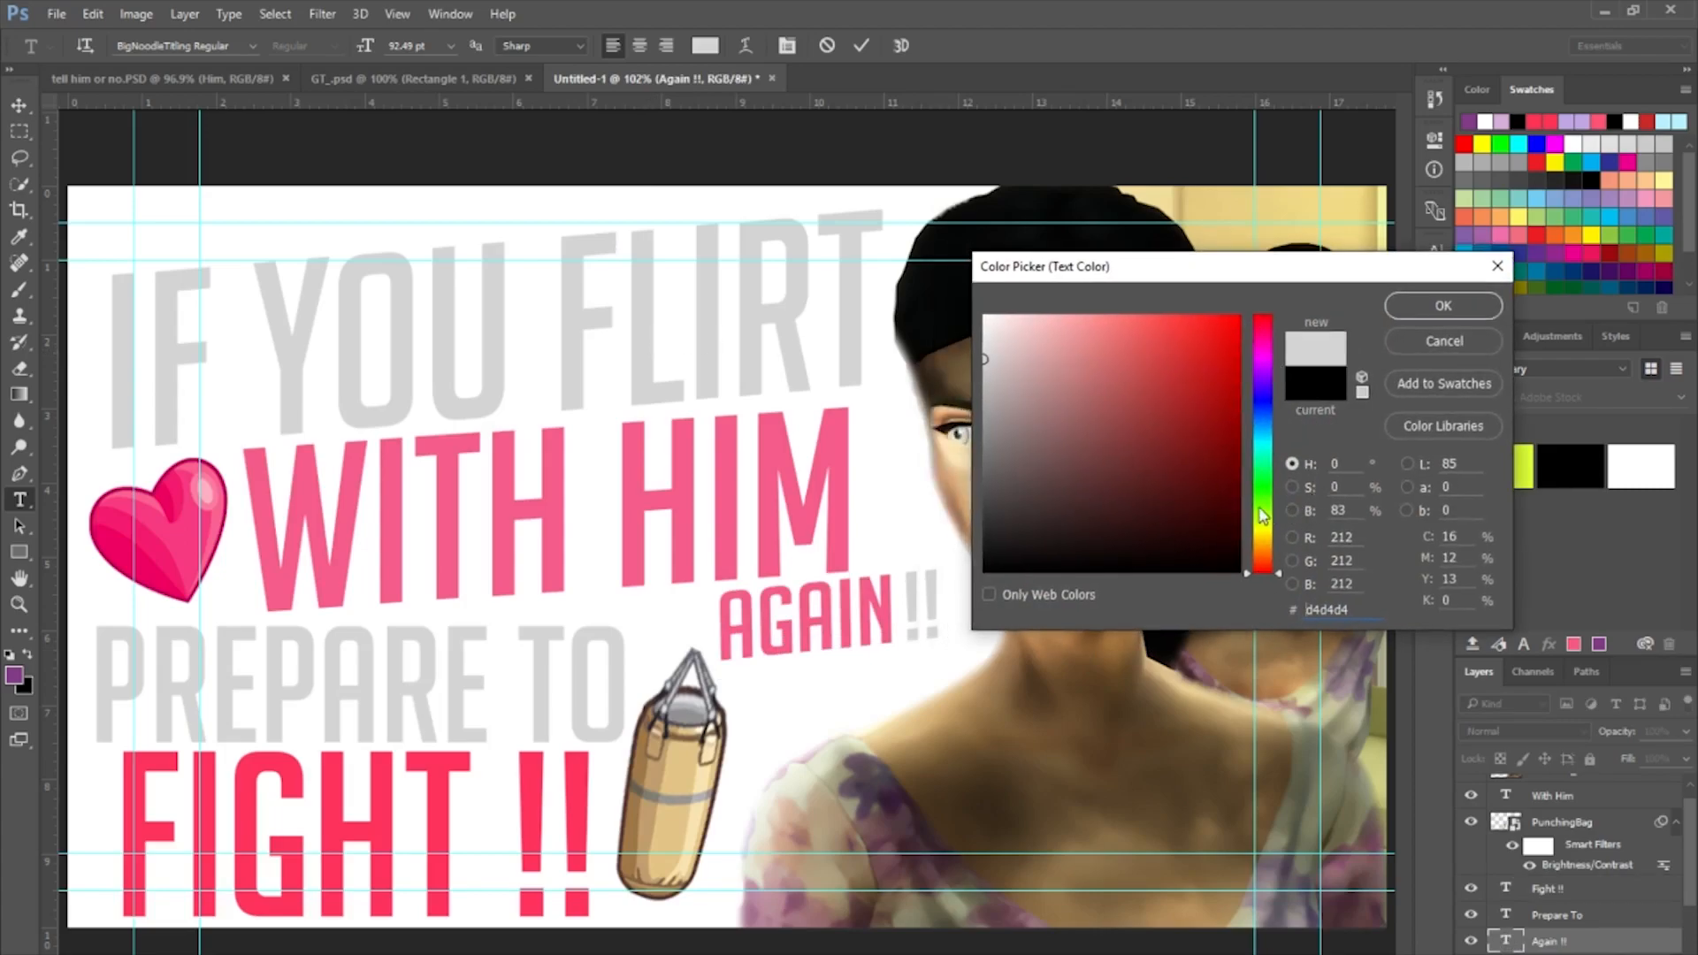
pyautogui.click(1263, 521)
pyautogui.click(1263, 507)
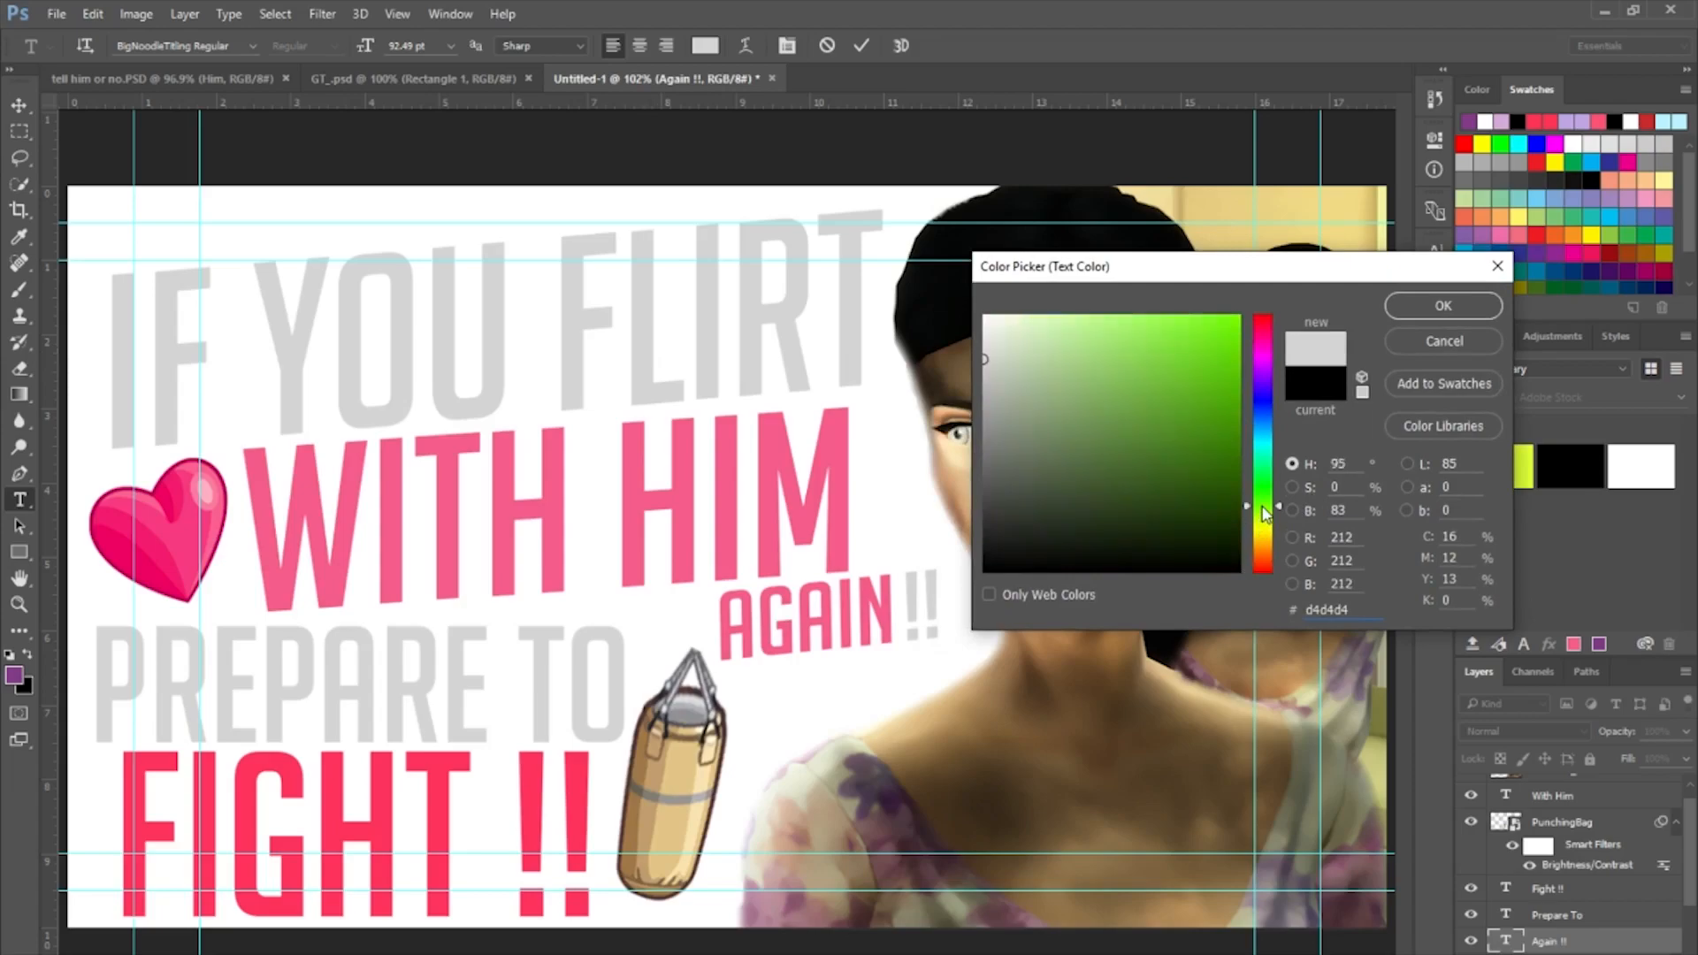
pyautogui.moveTo(1122, 406); pyautogui.dragTo(1104, 313)
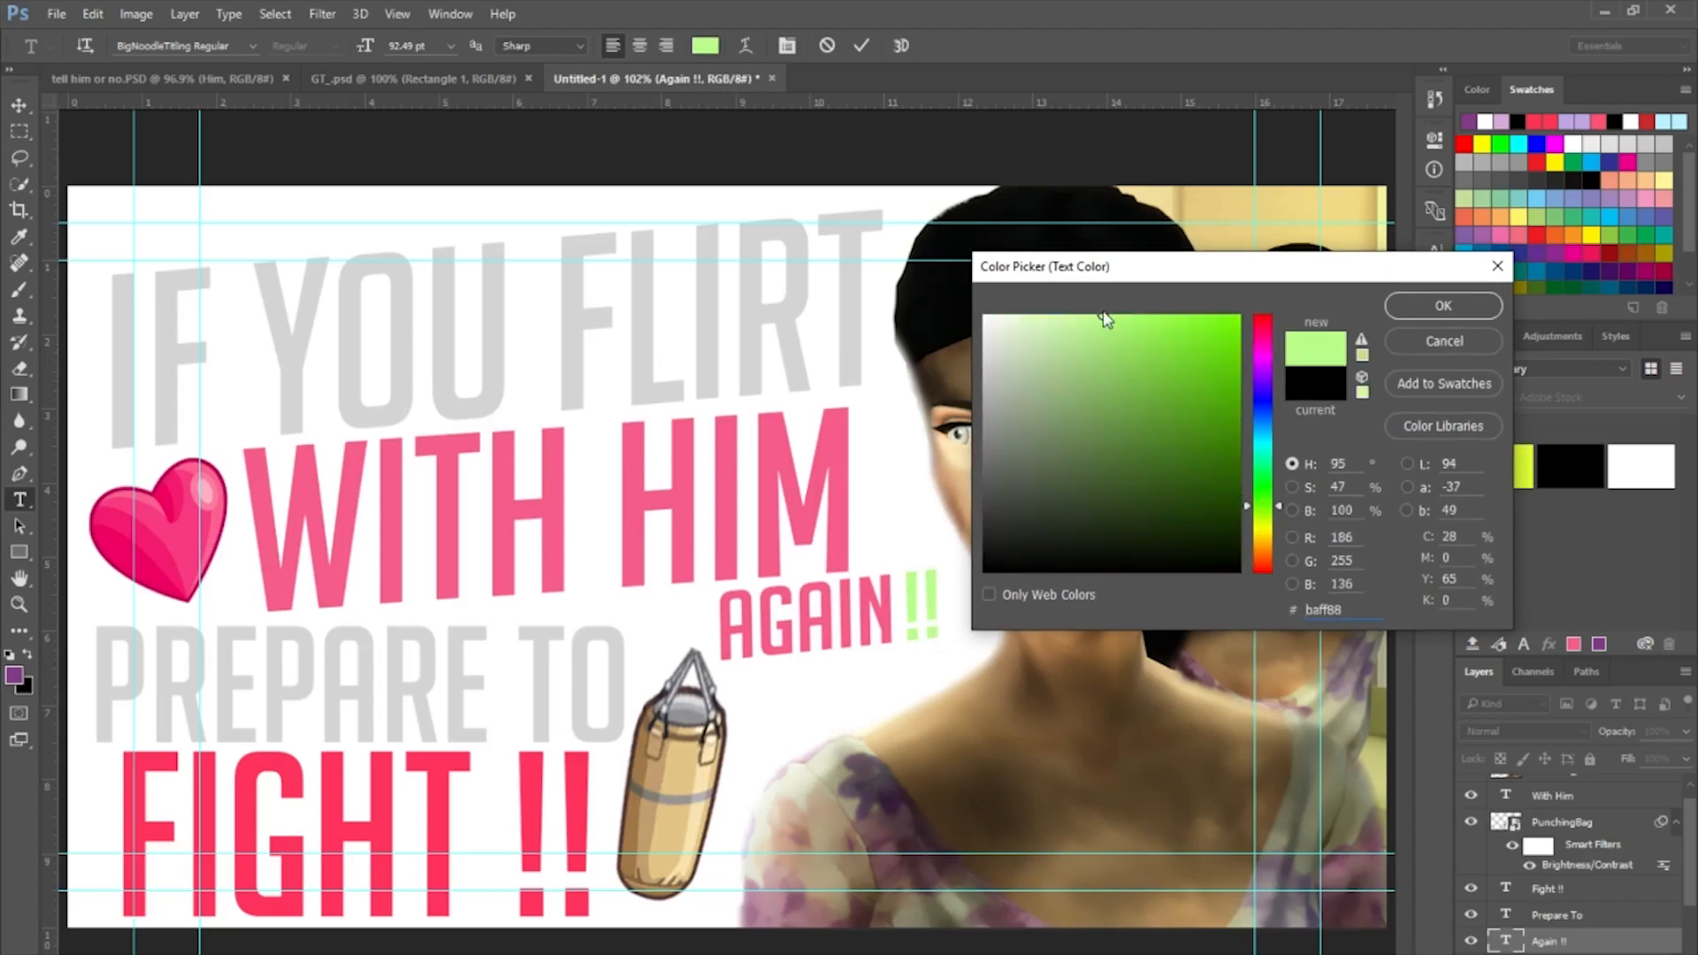
pyautogui.click(1263, 523)
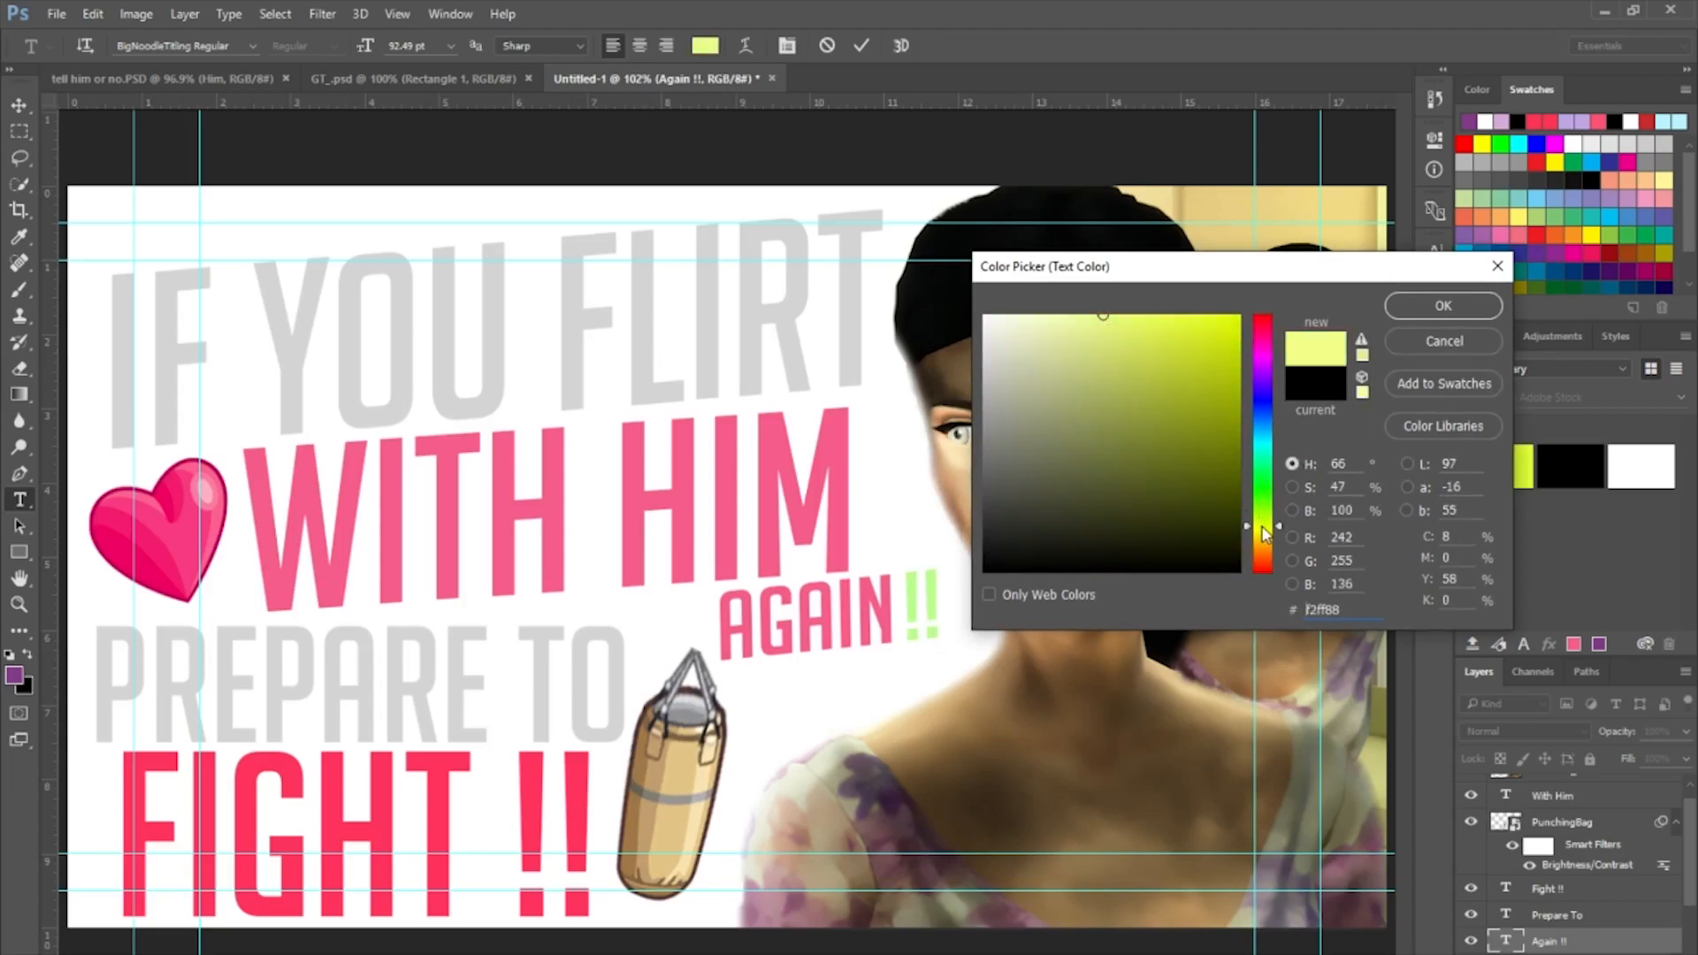
pyautogui.click(1265, 478)
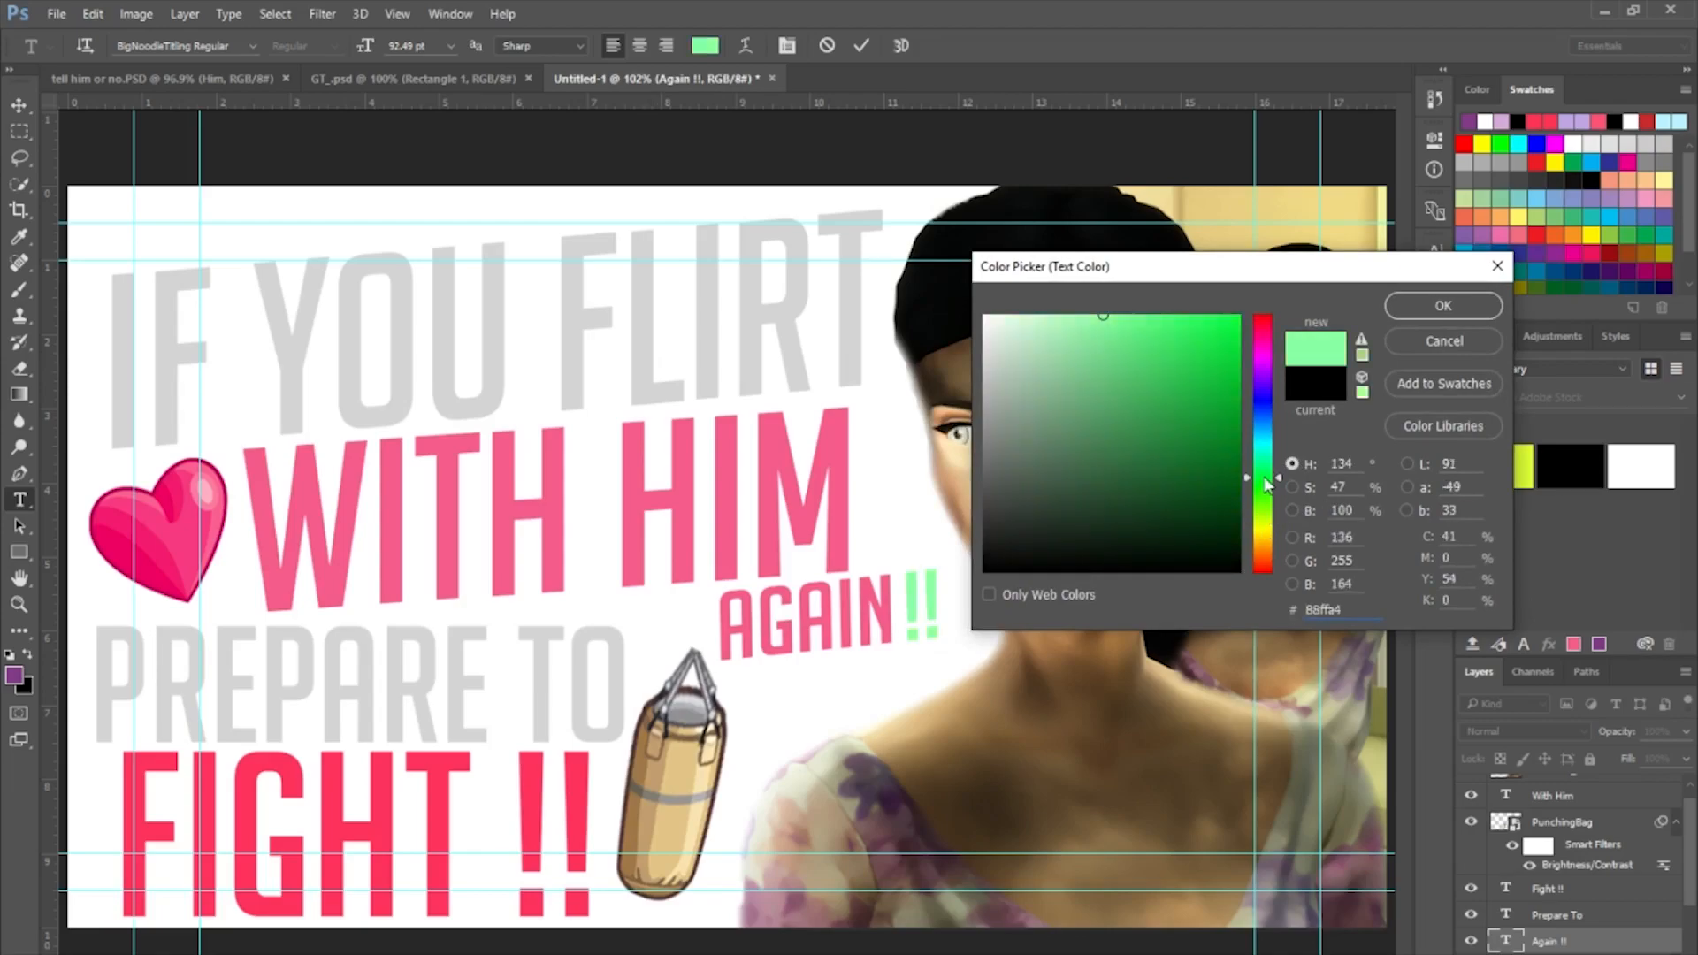
pyautogui.click(1267, 458)
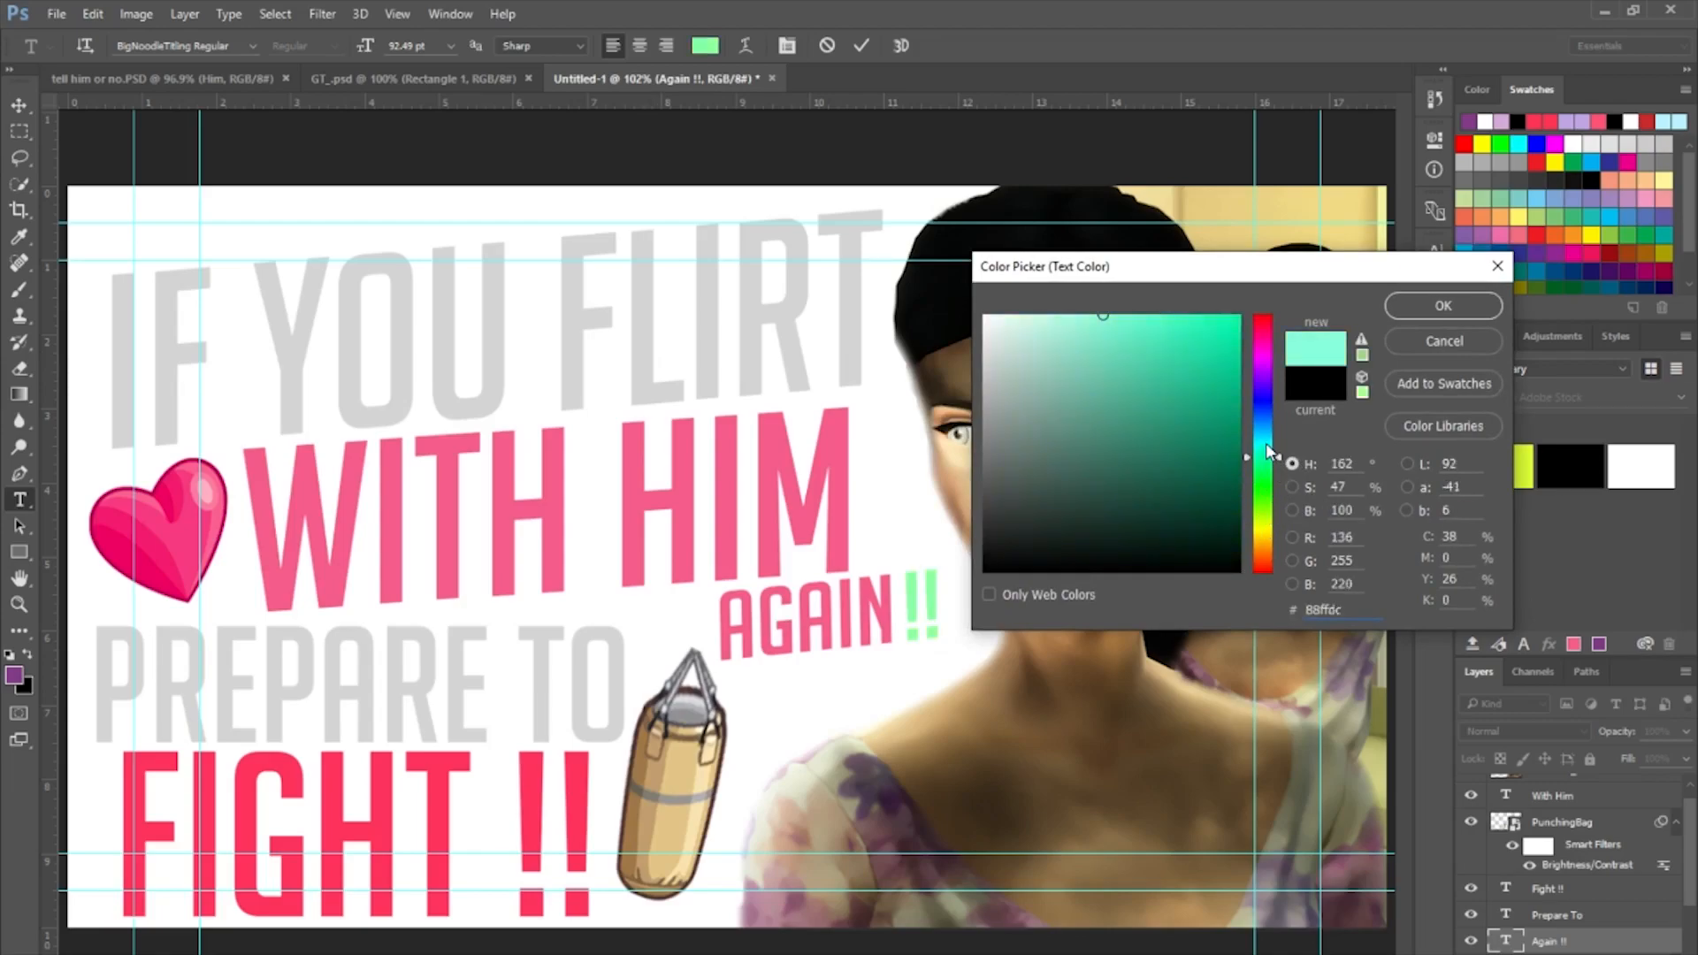
pyautogui.click(1266, 451)
pyautogui.click(1265, 369)
pyautogui.moveTo(1202, 390)
pyautogui.mouseDown()
pyautogui.moveTo(1144, 462)
pyautogui.moveTo(942, 602)
pyautogui.mouseUp()
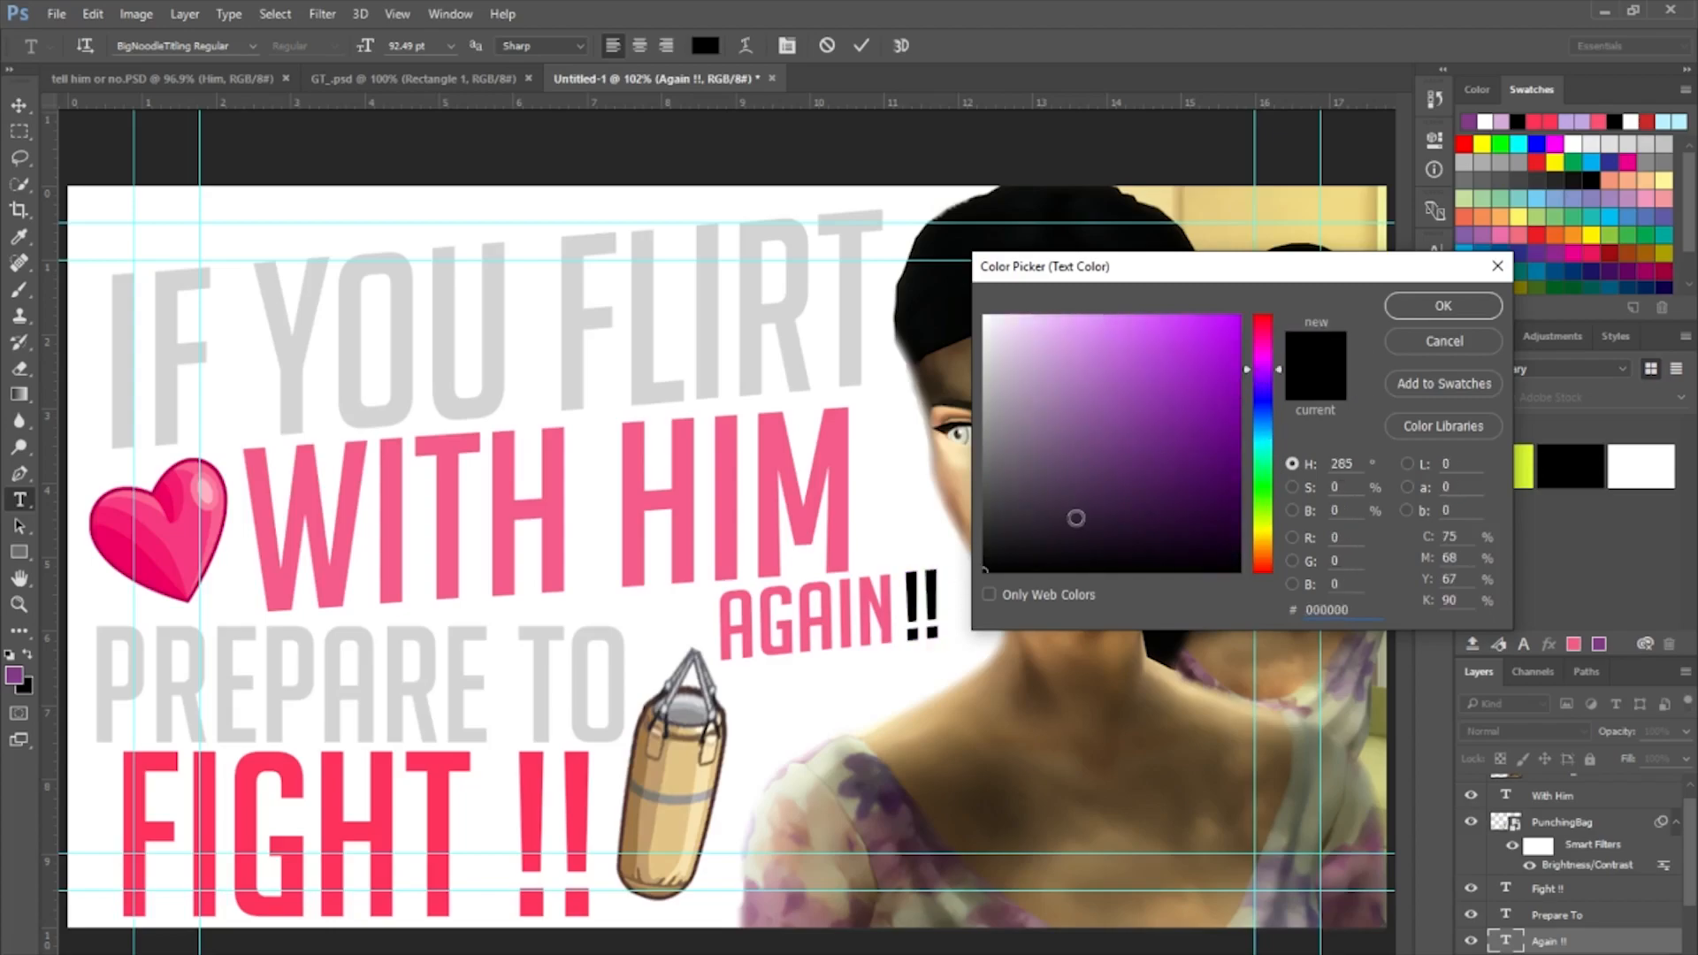
# Resample the grey of IF YOU FLIRT, d4d4d4, for the exclamation marks after AGAIN and accept the text colour.
pyautogui.moveTo(1075, 518); pyautogui.dragTo(937, 396)
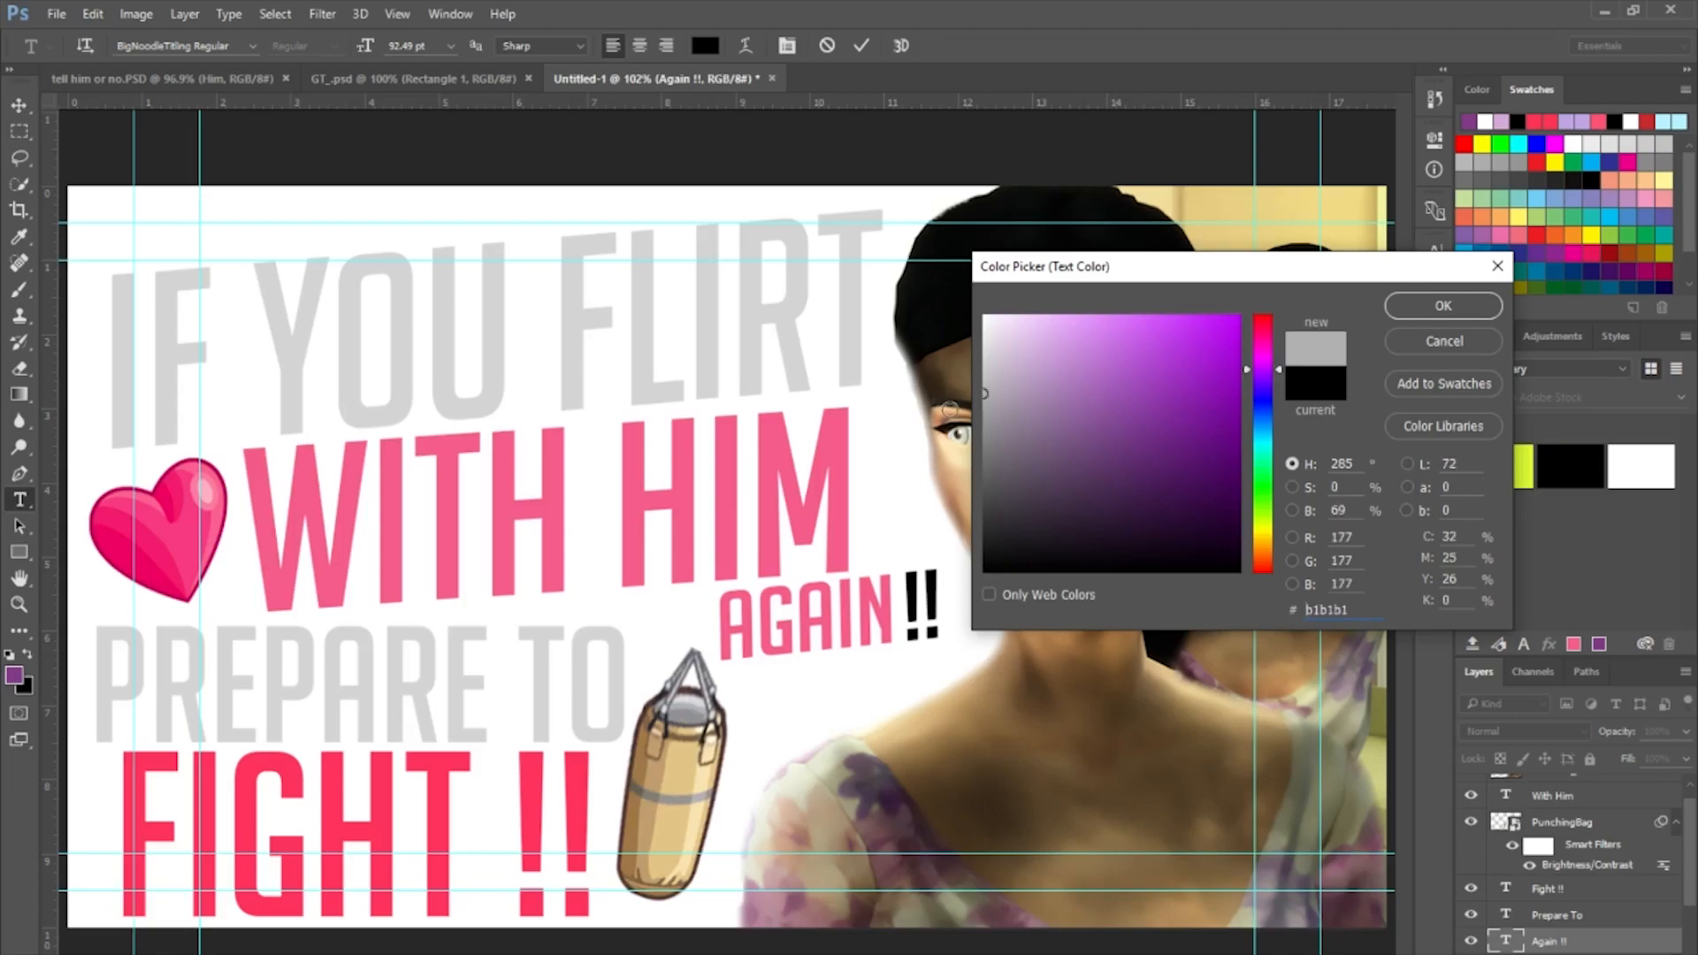
pyautogui.click(715, 352)
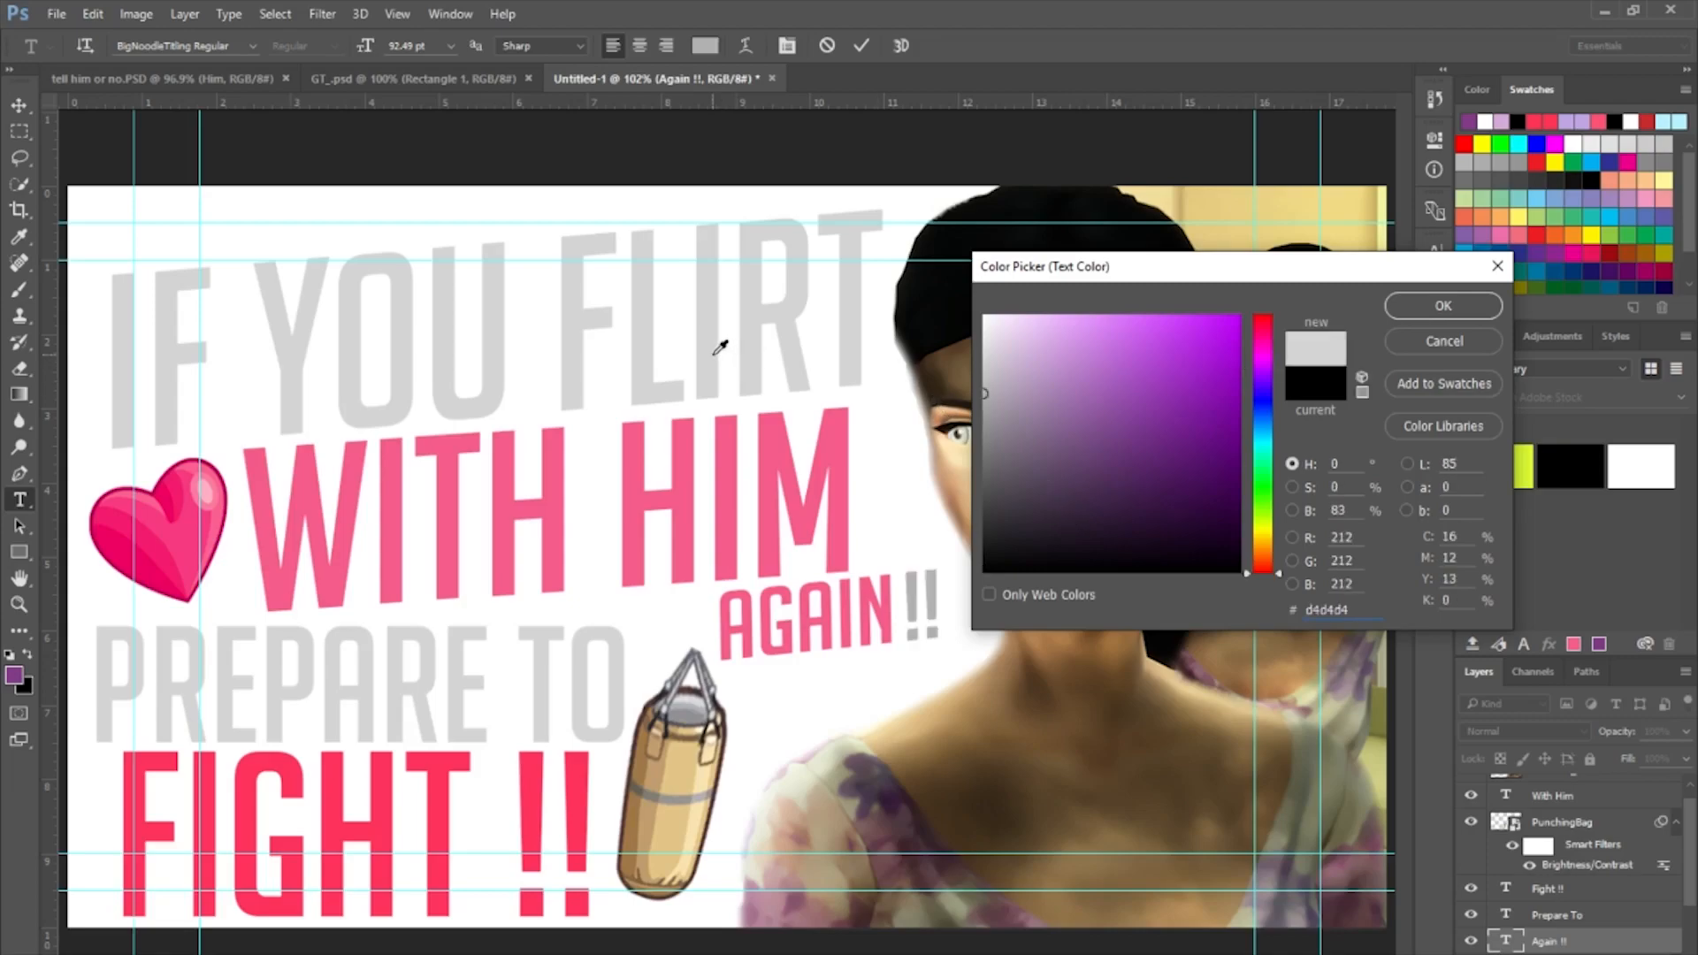
pyautogui.click(1431, 301)
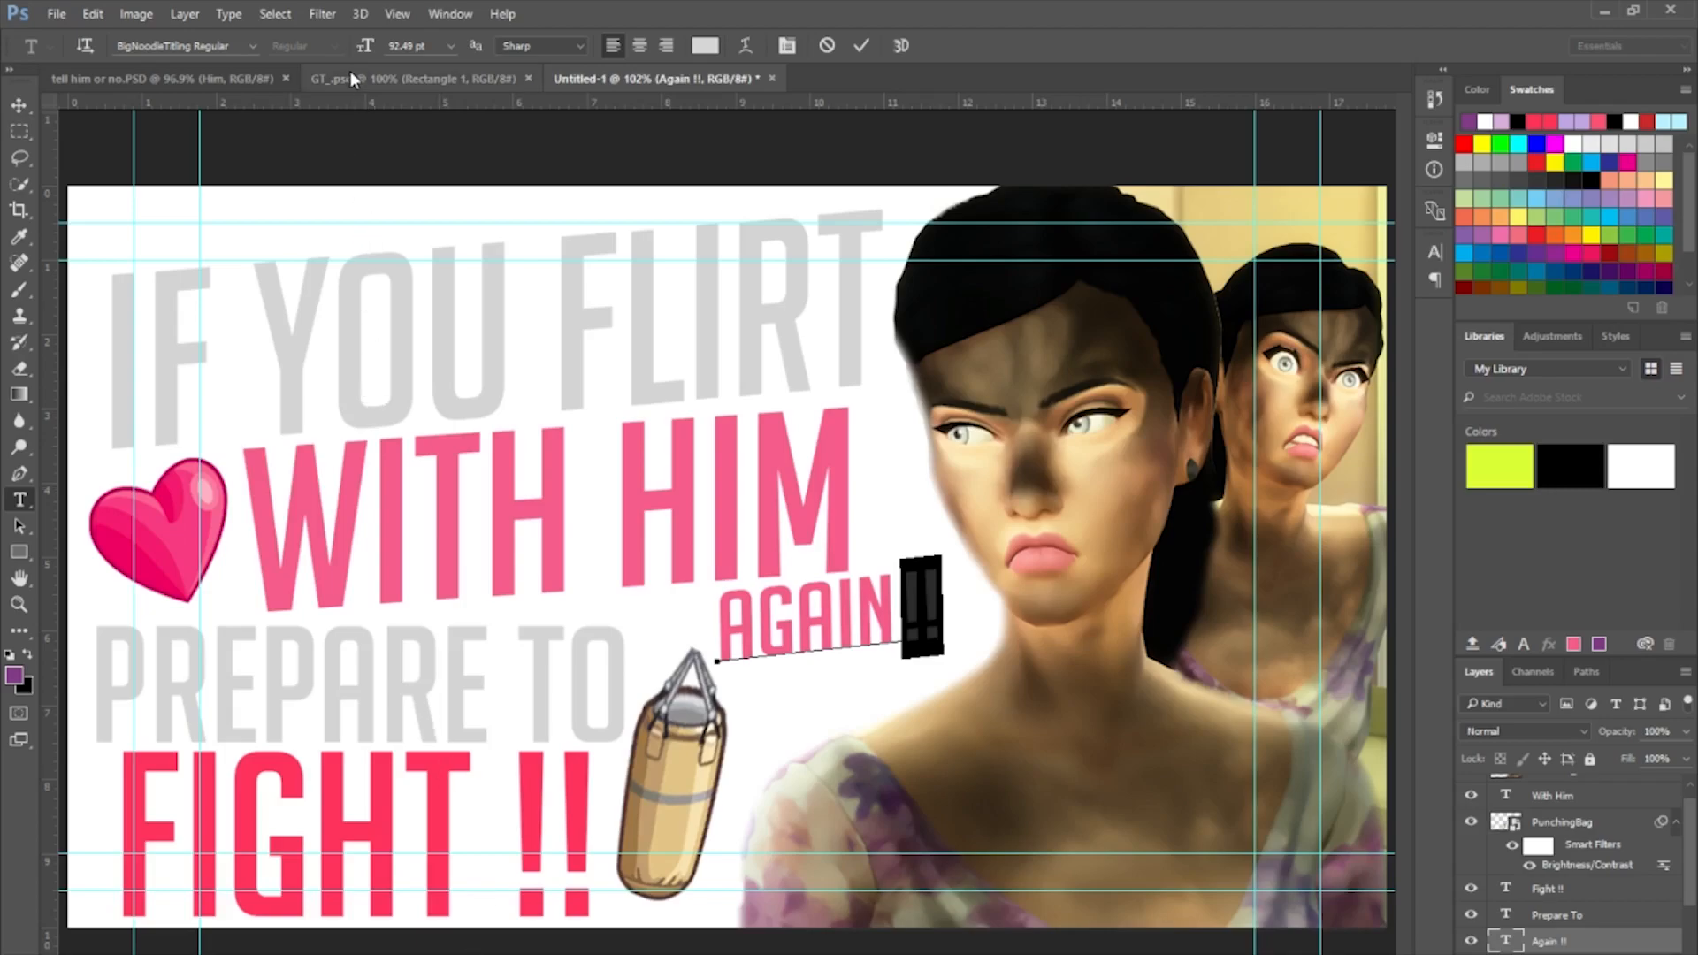
# Examine the layer stack of tell him or no.PSD for its coloured rectangle overlays and return to the Untitled-1 thumbnail.
pyautogui.click(157, 78)
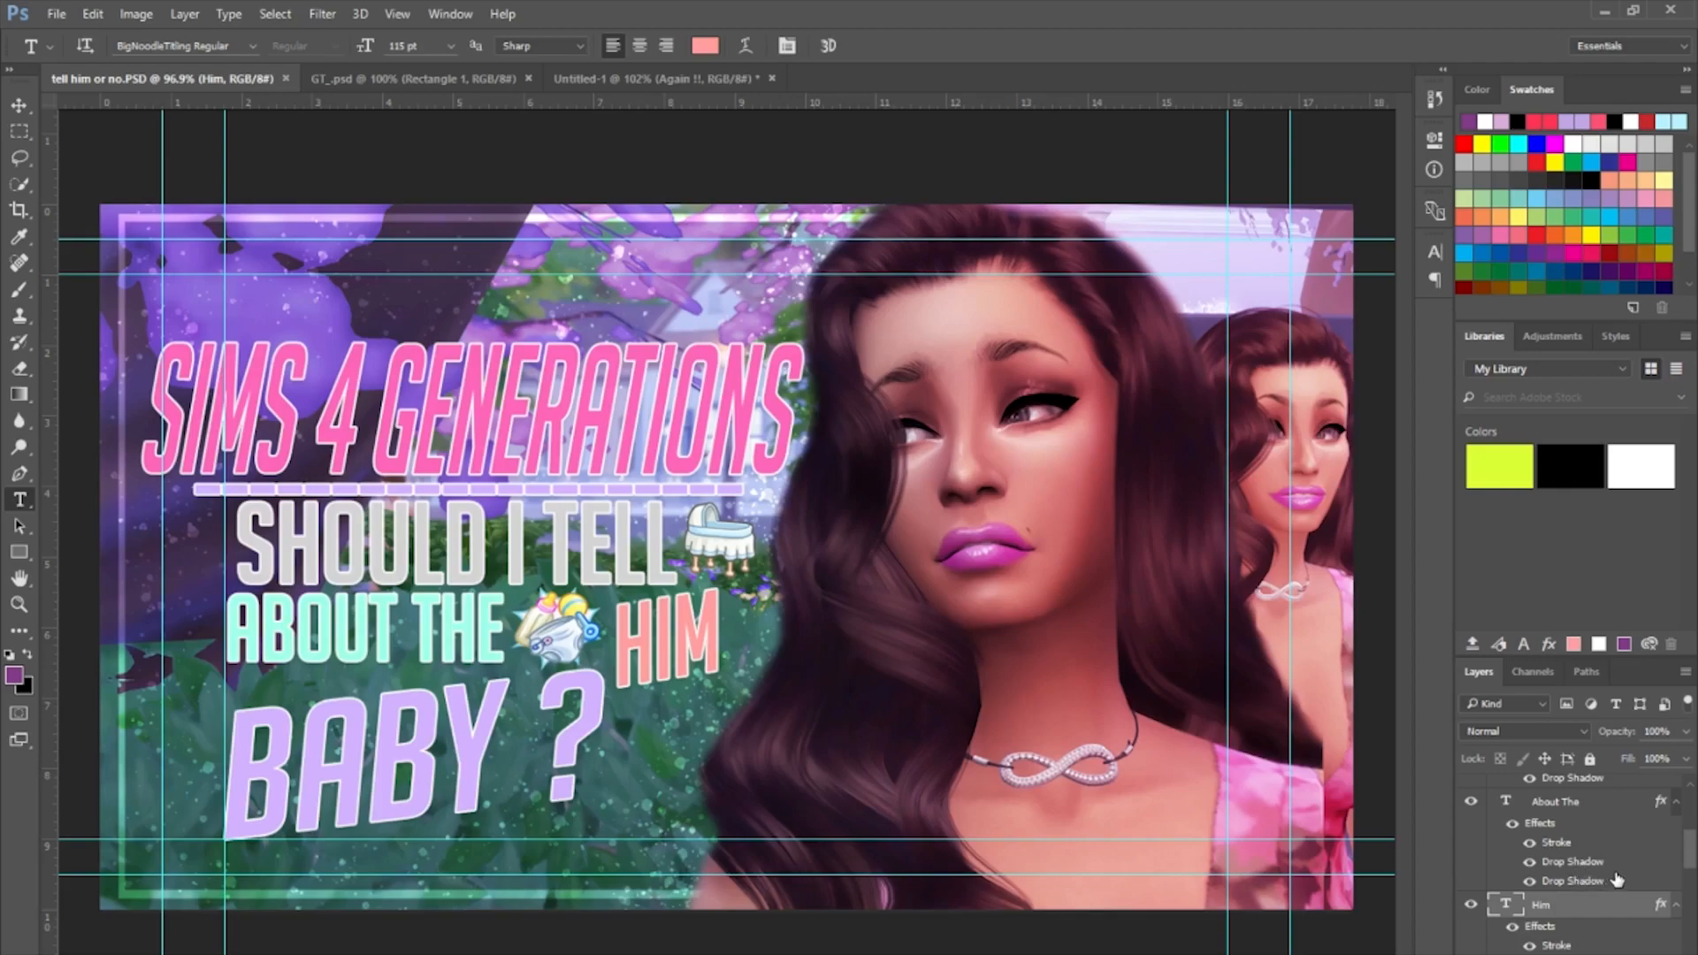
pyautogui.scroll(3, 1618, 878)
pyautogui.scroll(-10, 1617, 879)
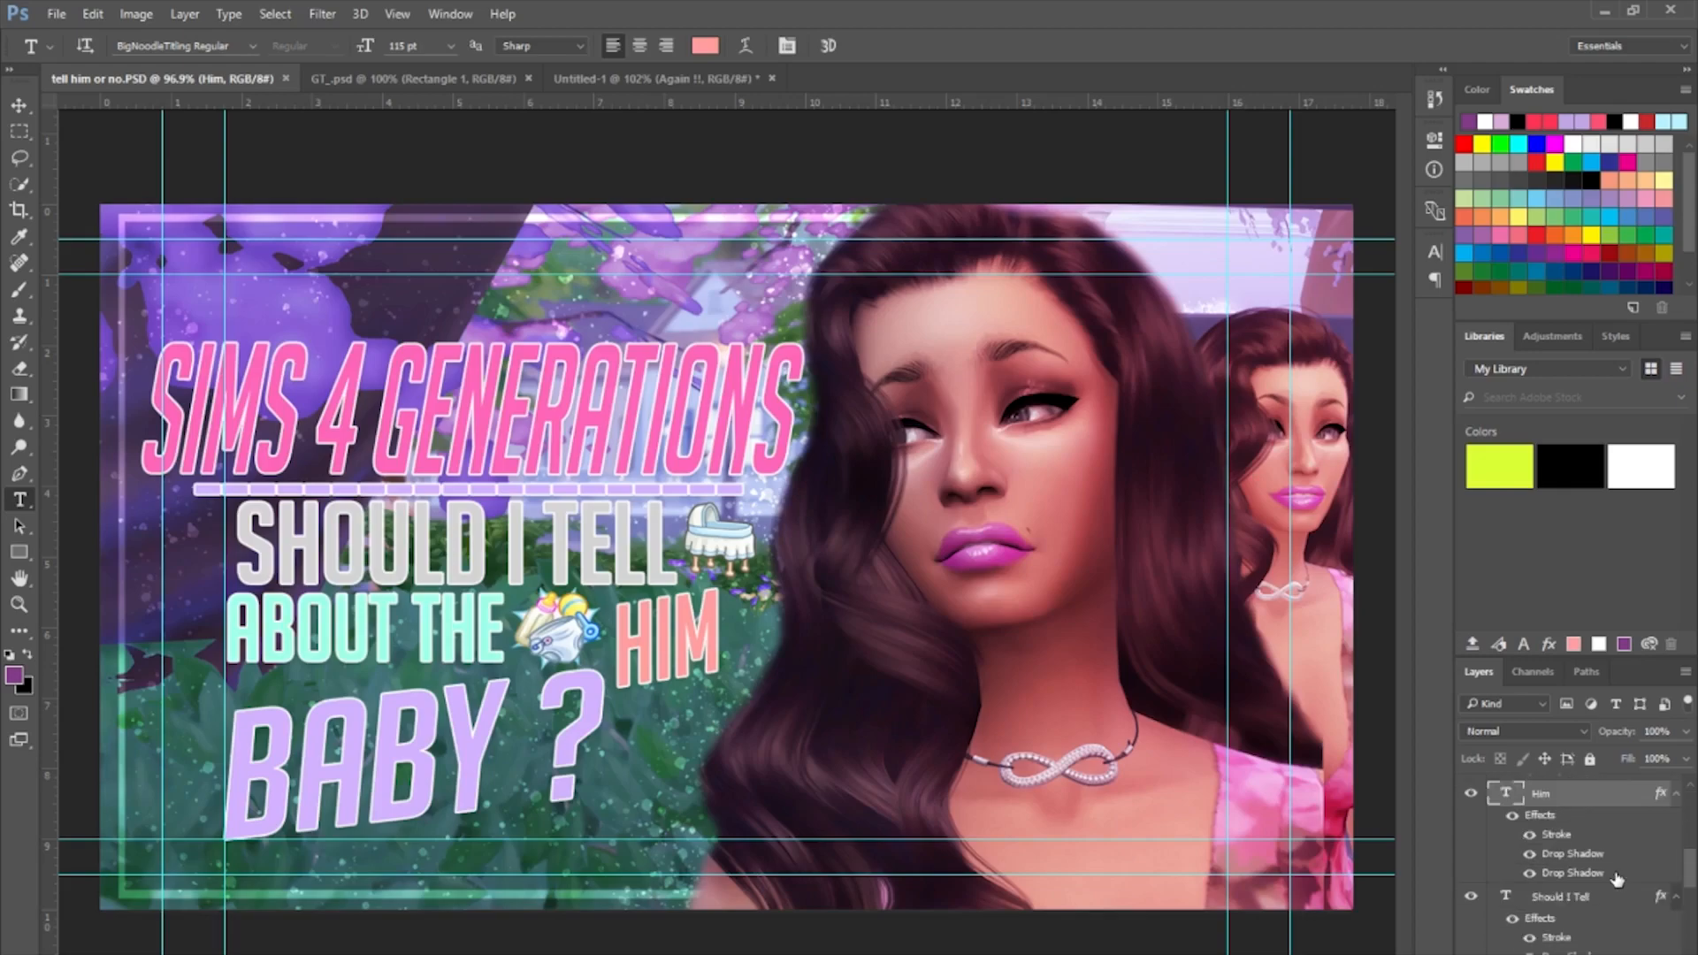
pyautogui.scroll(3, 1618, 878)
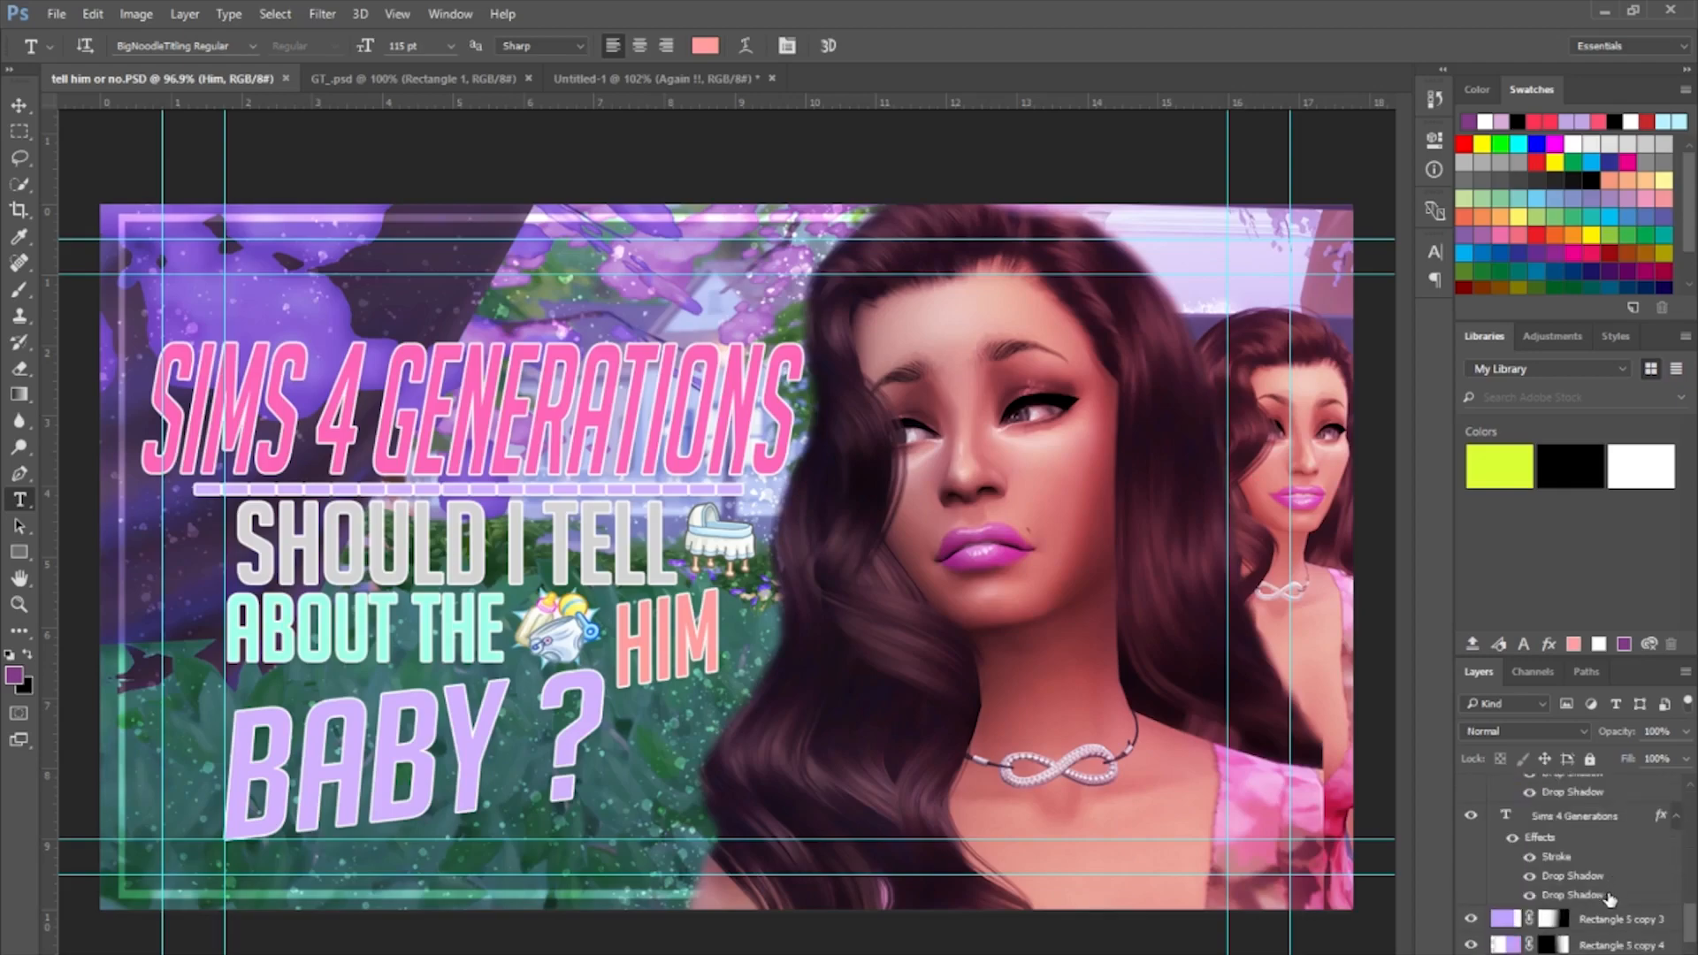
pyautogui.scroll(-1, 1605, 920)
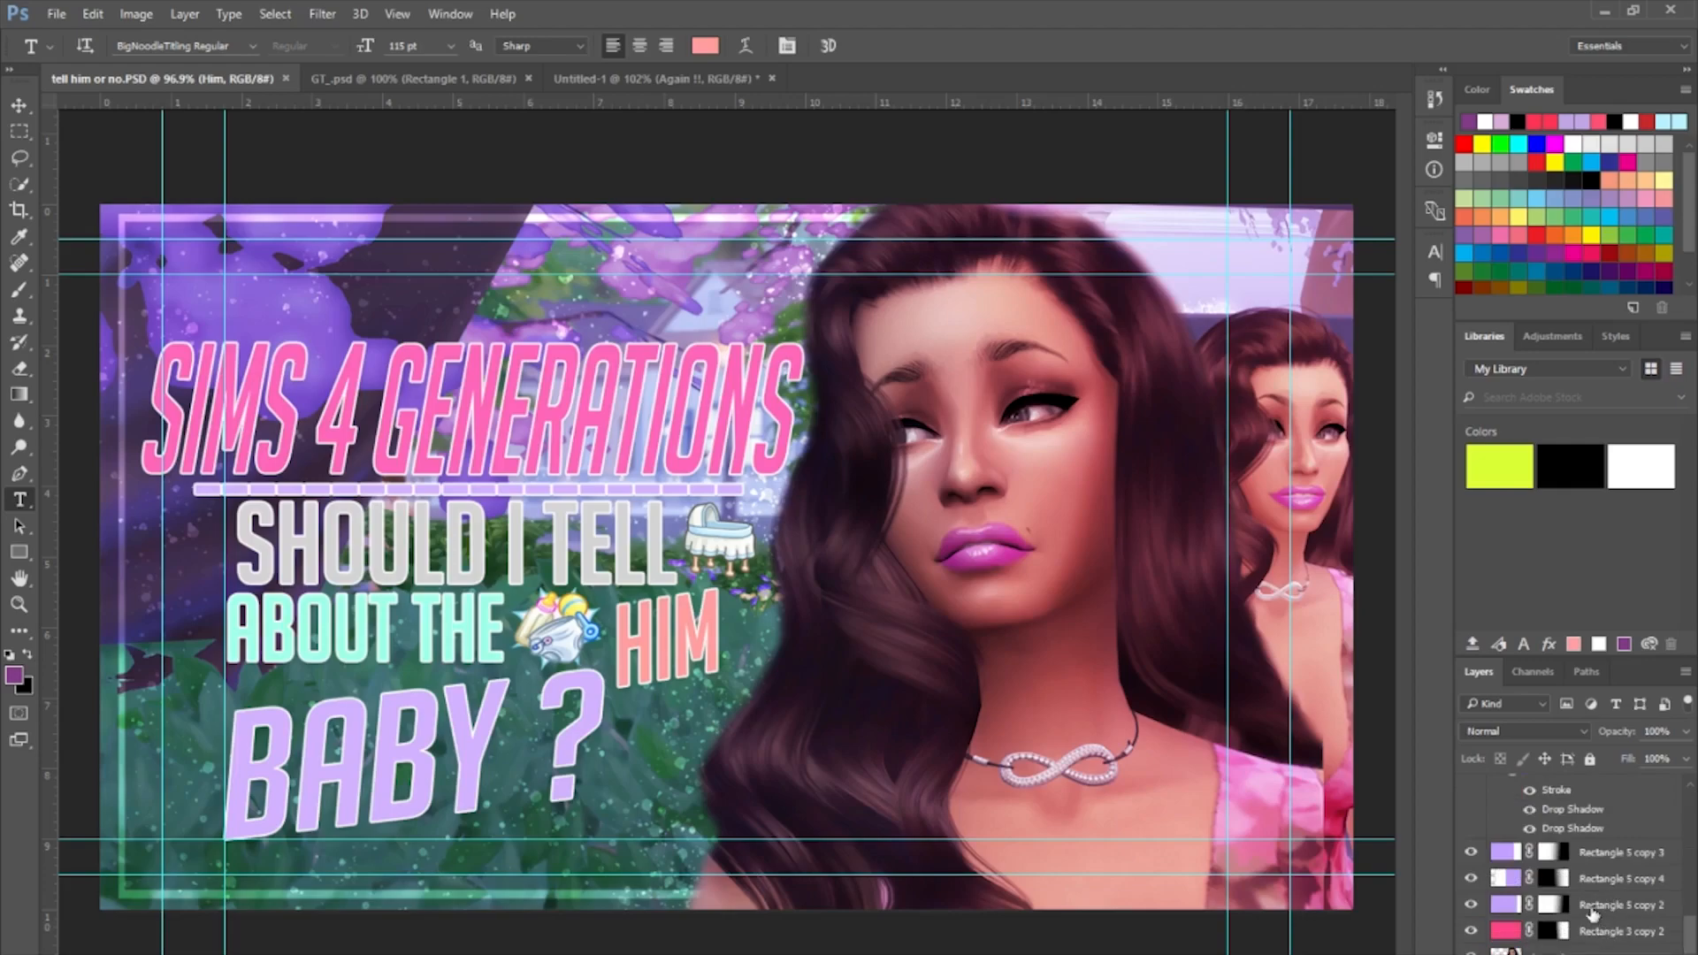
pyautogui.click(578, 78)
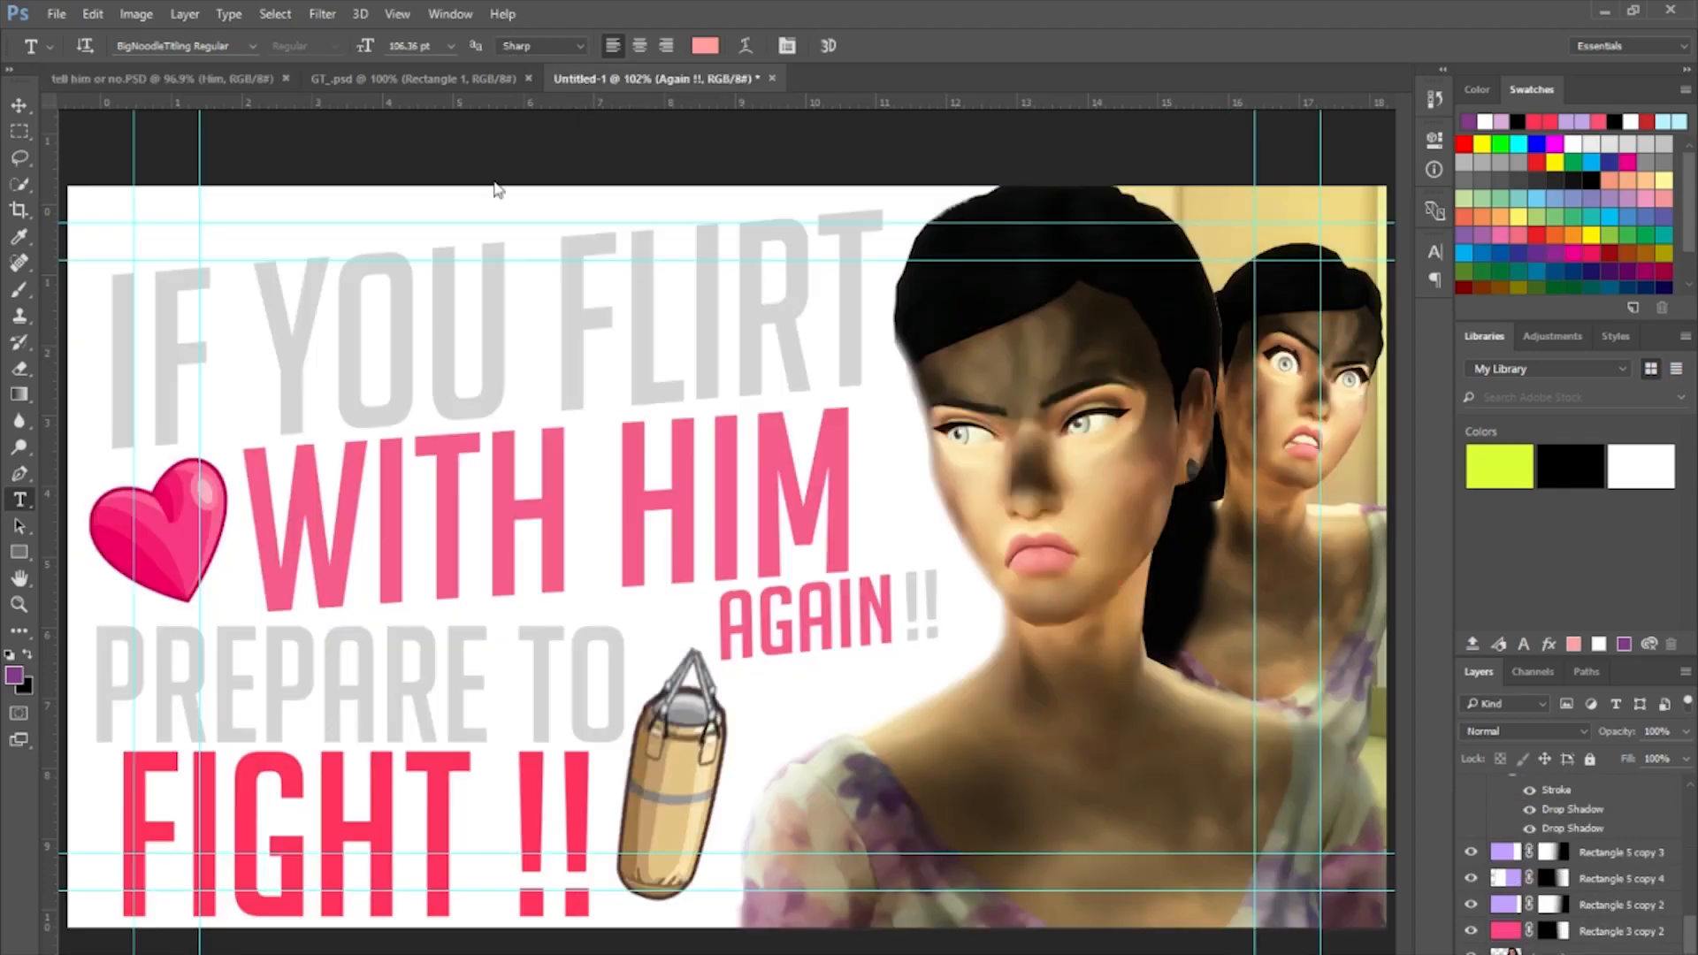
# Draw a rectangle of about 1294 by 740 px over the whole canvas, above the 05-13-16_12-39-59 AM layer, filled with the red sampled from FIGHT.
pyautogui.click(16, 552)
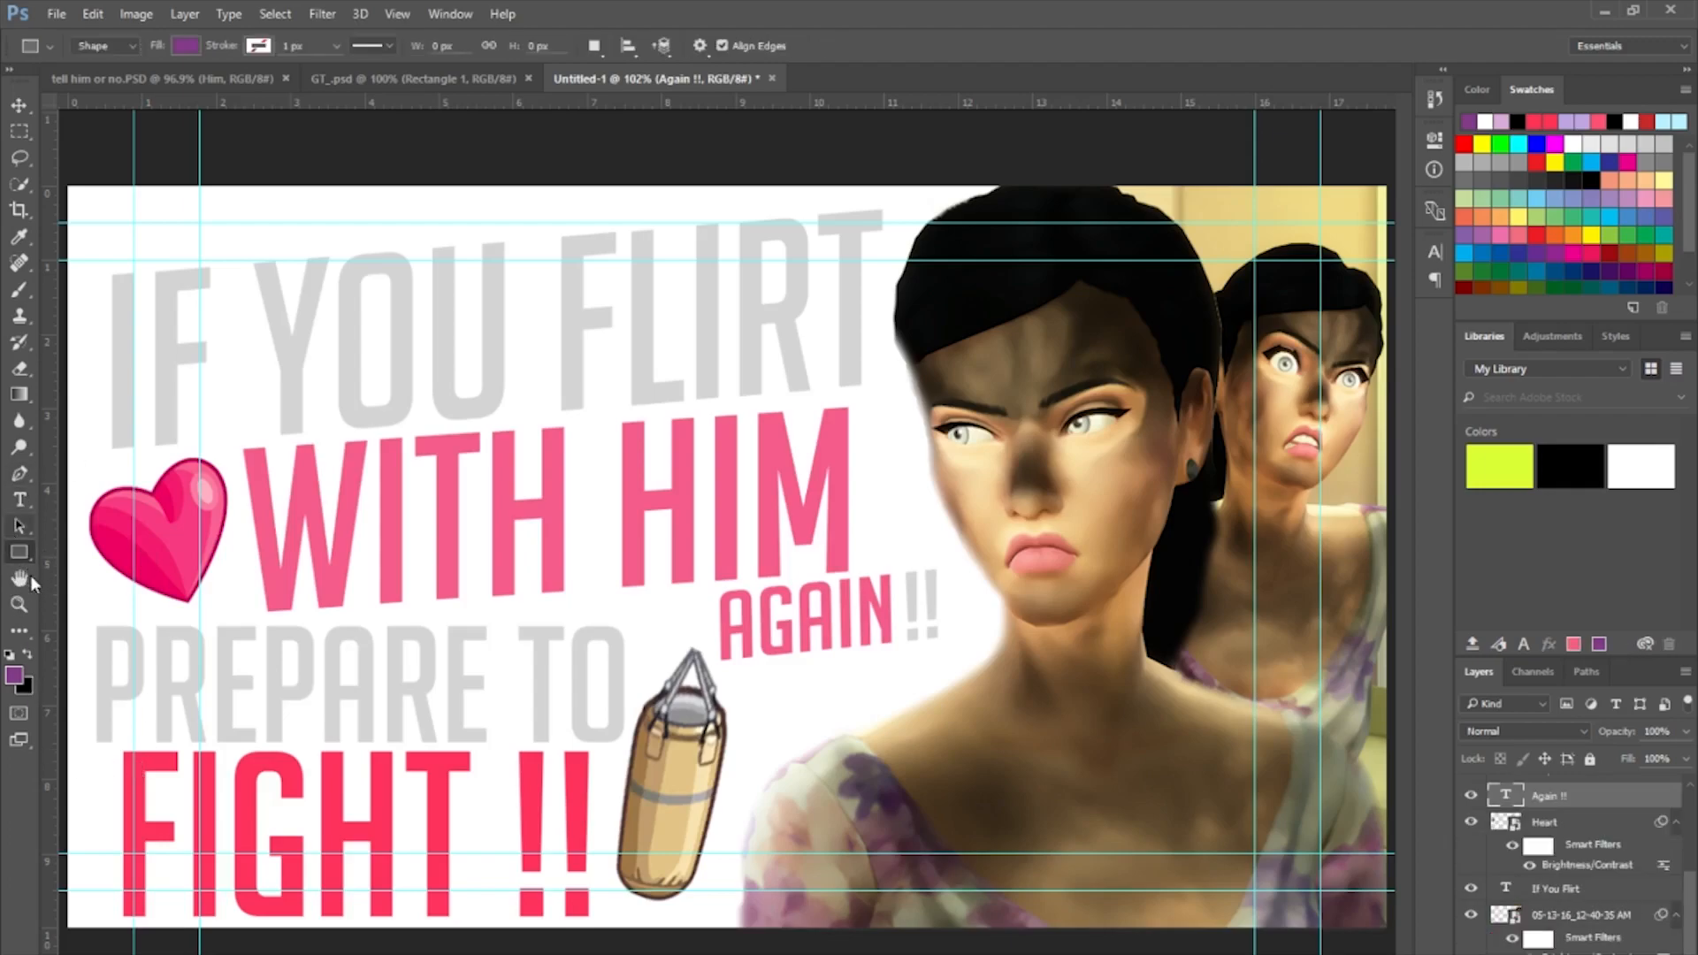
pyautogui.click(16, 676)
pyautogui.click(445, 779)
pyautogui.click(1442, 308)
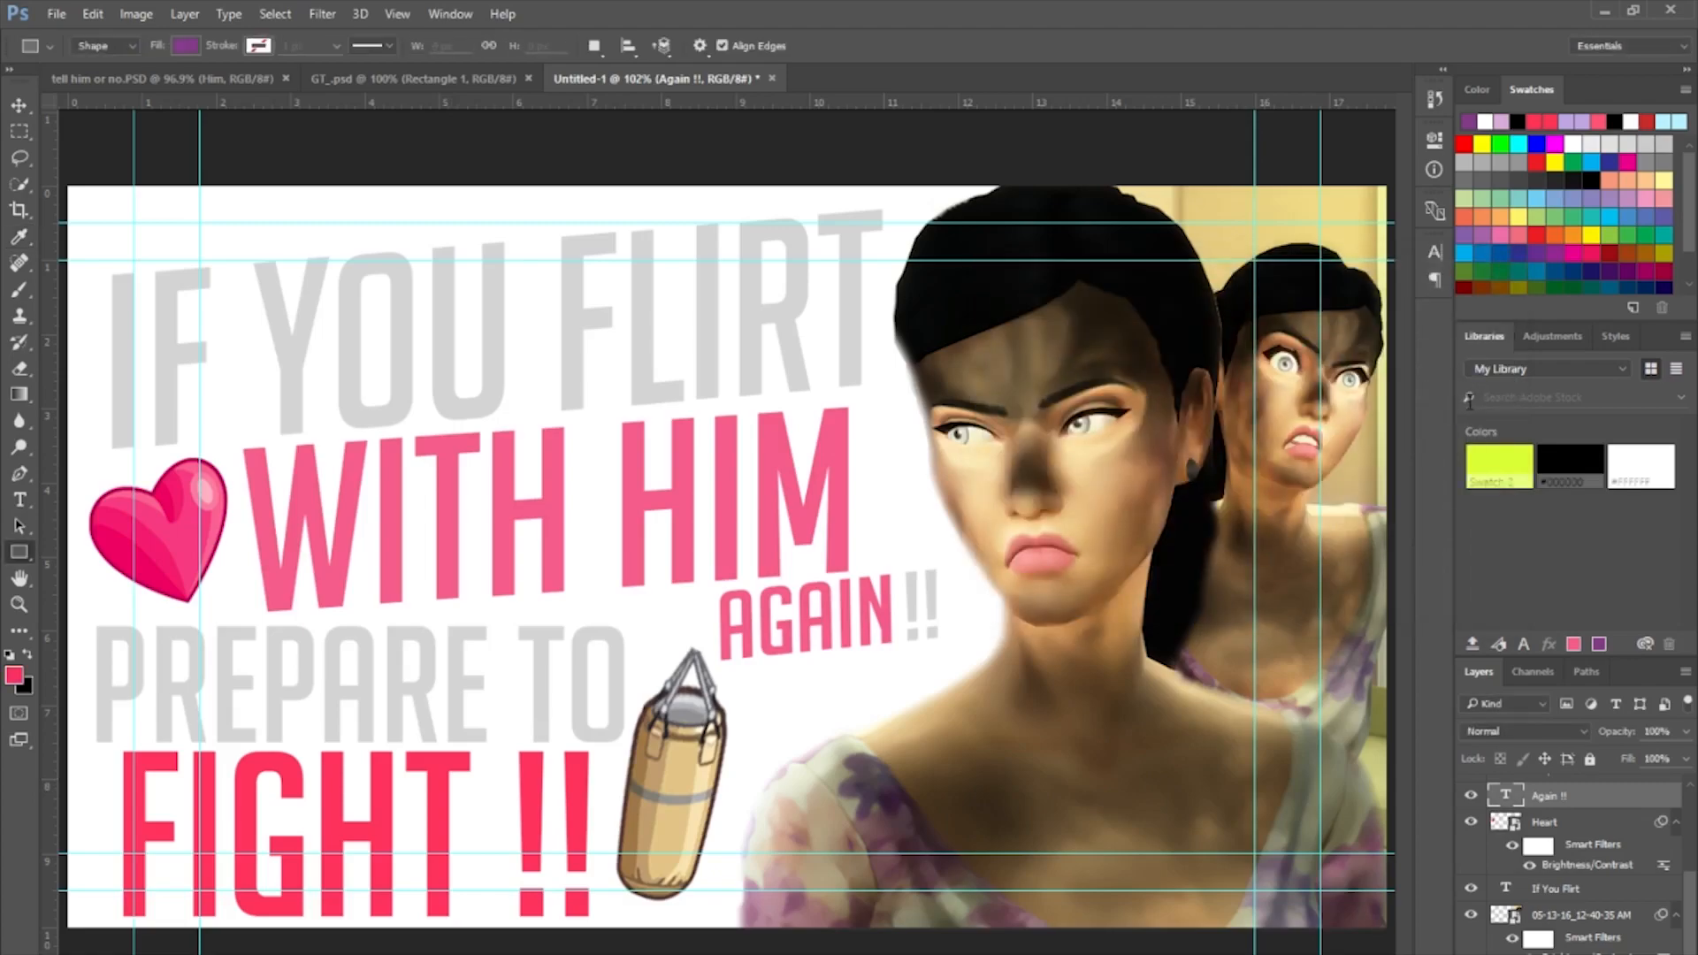
pyautogui.scroll(-3, 1636, 832)
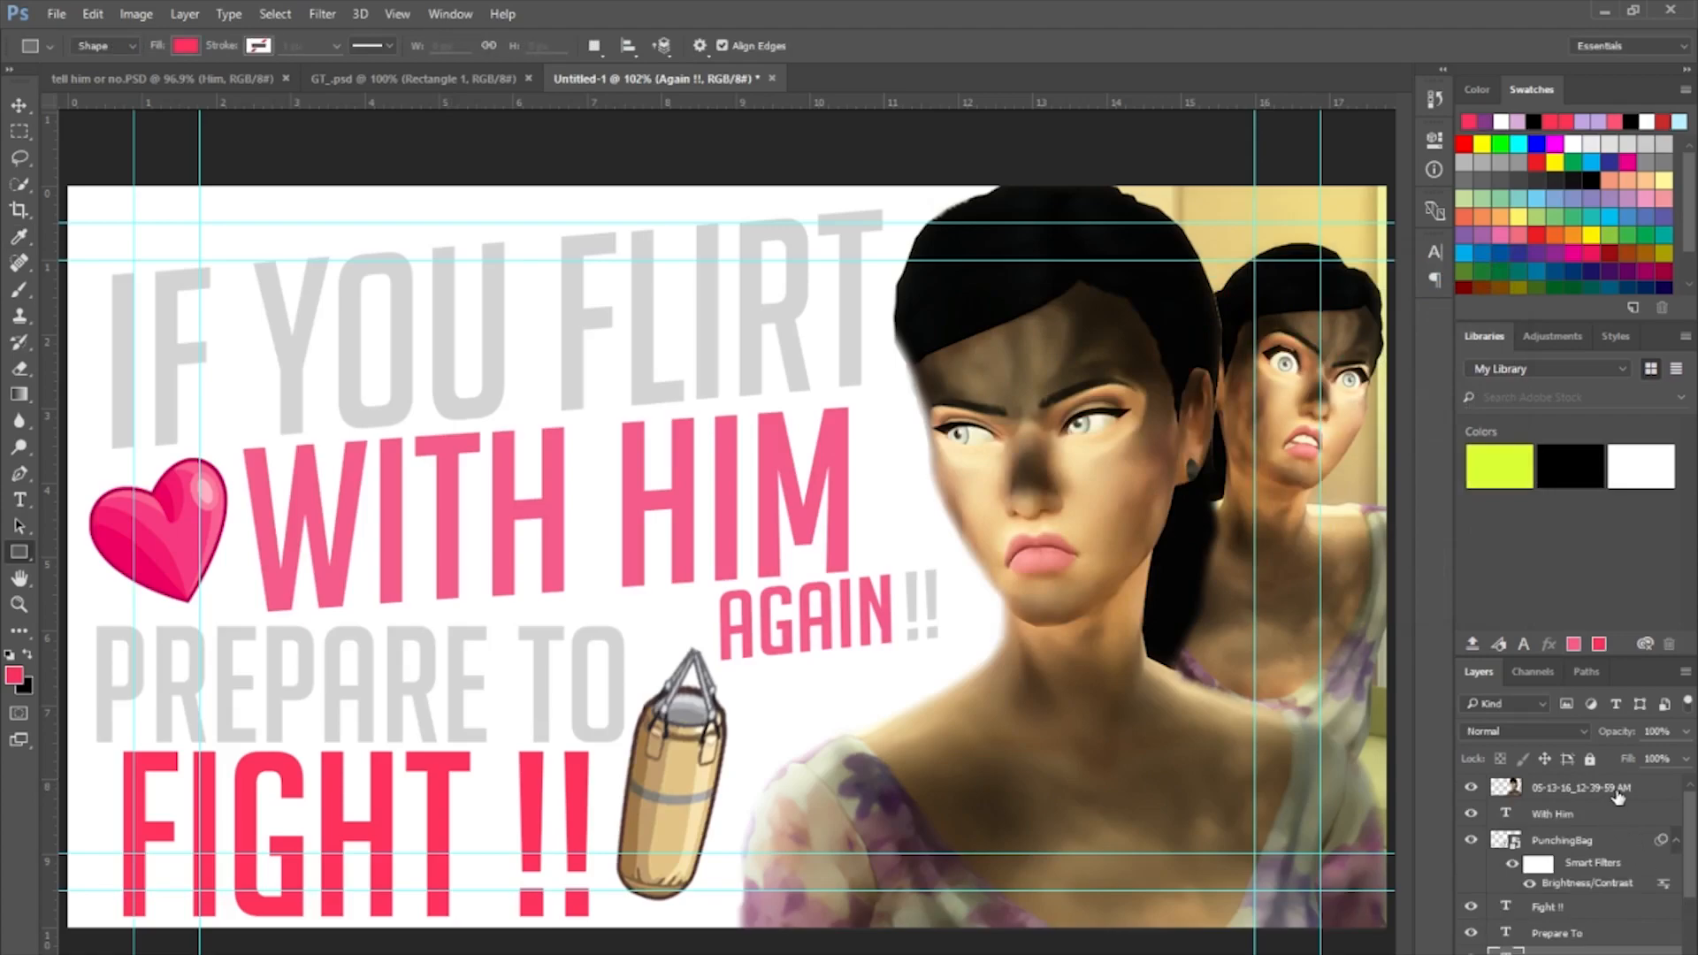
pyautogui.click(1618, 796)
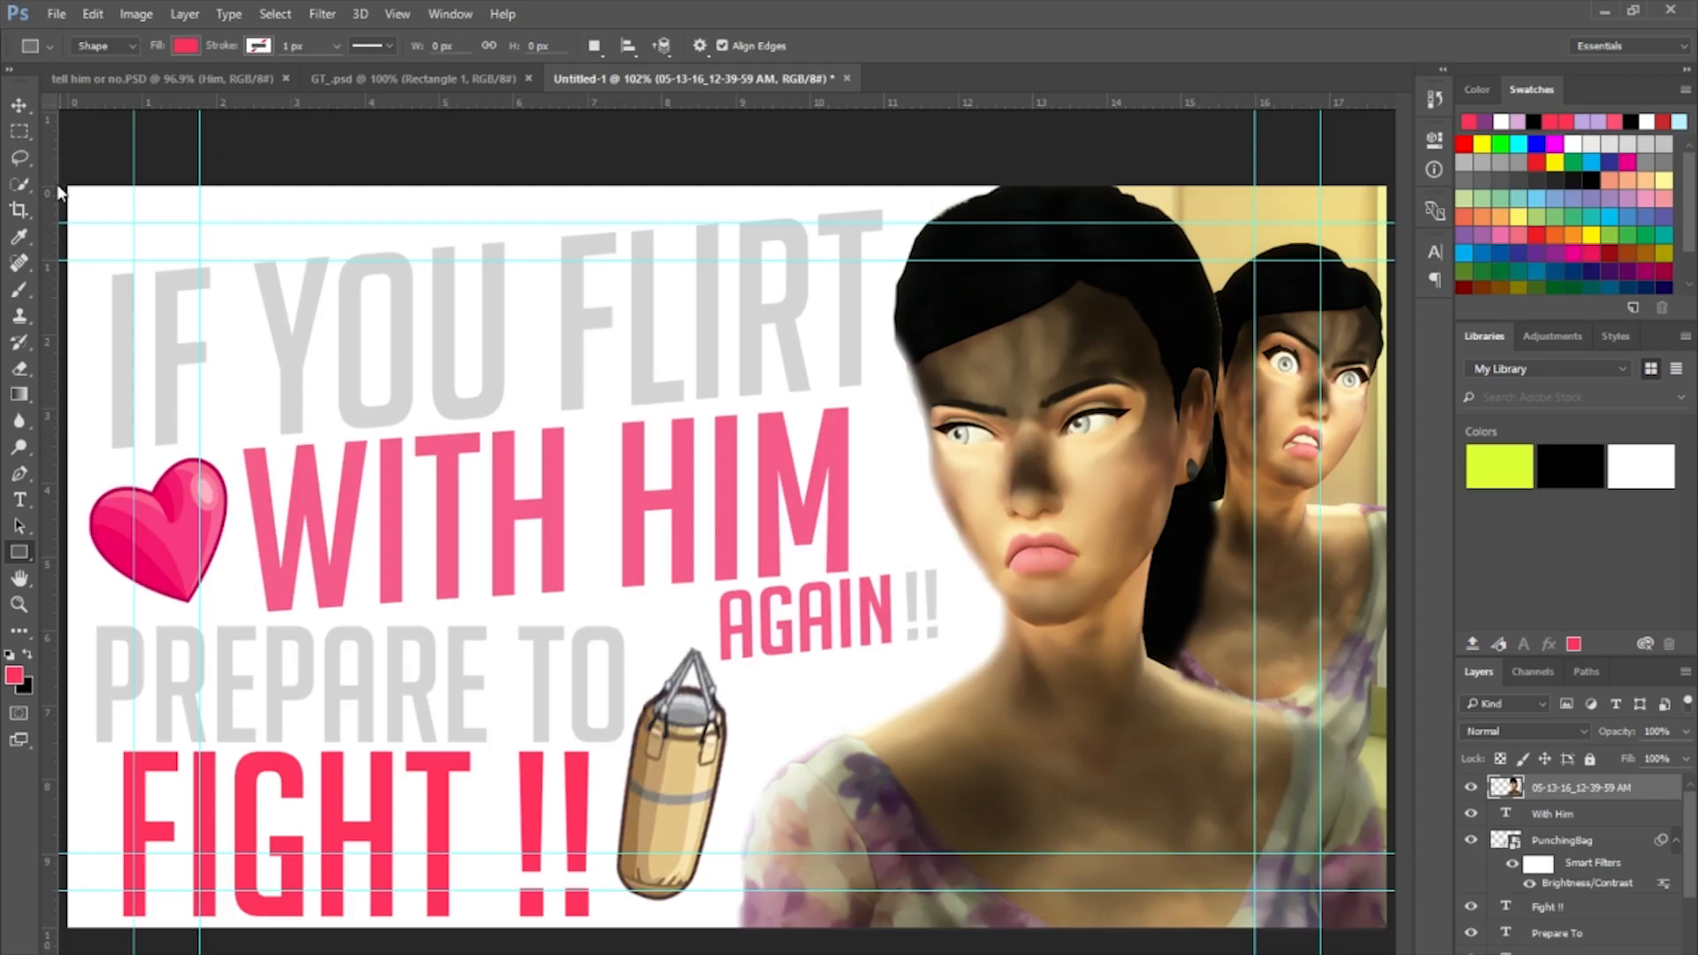
pyautogui.moveTo(59, 175); pyautogui.dragTo(1393, 937)
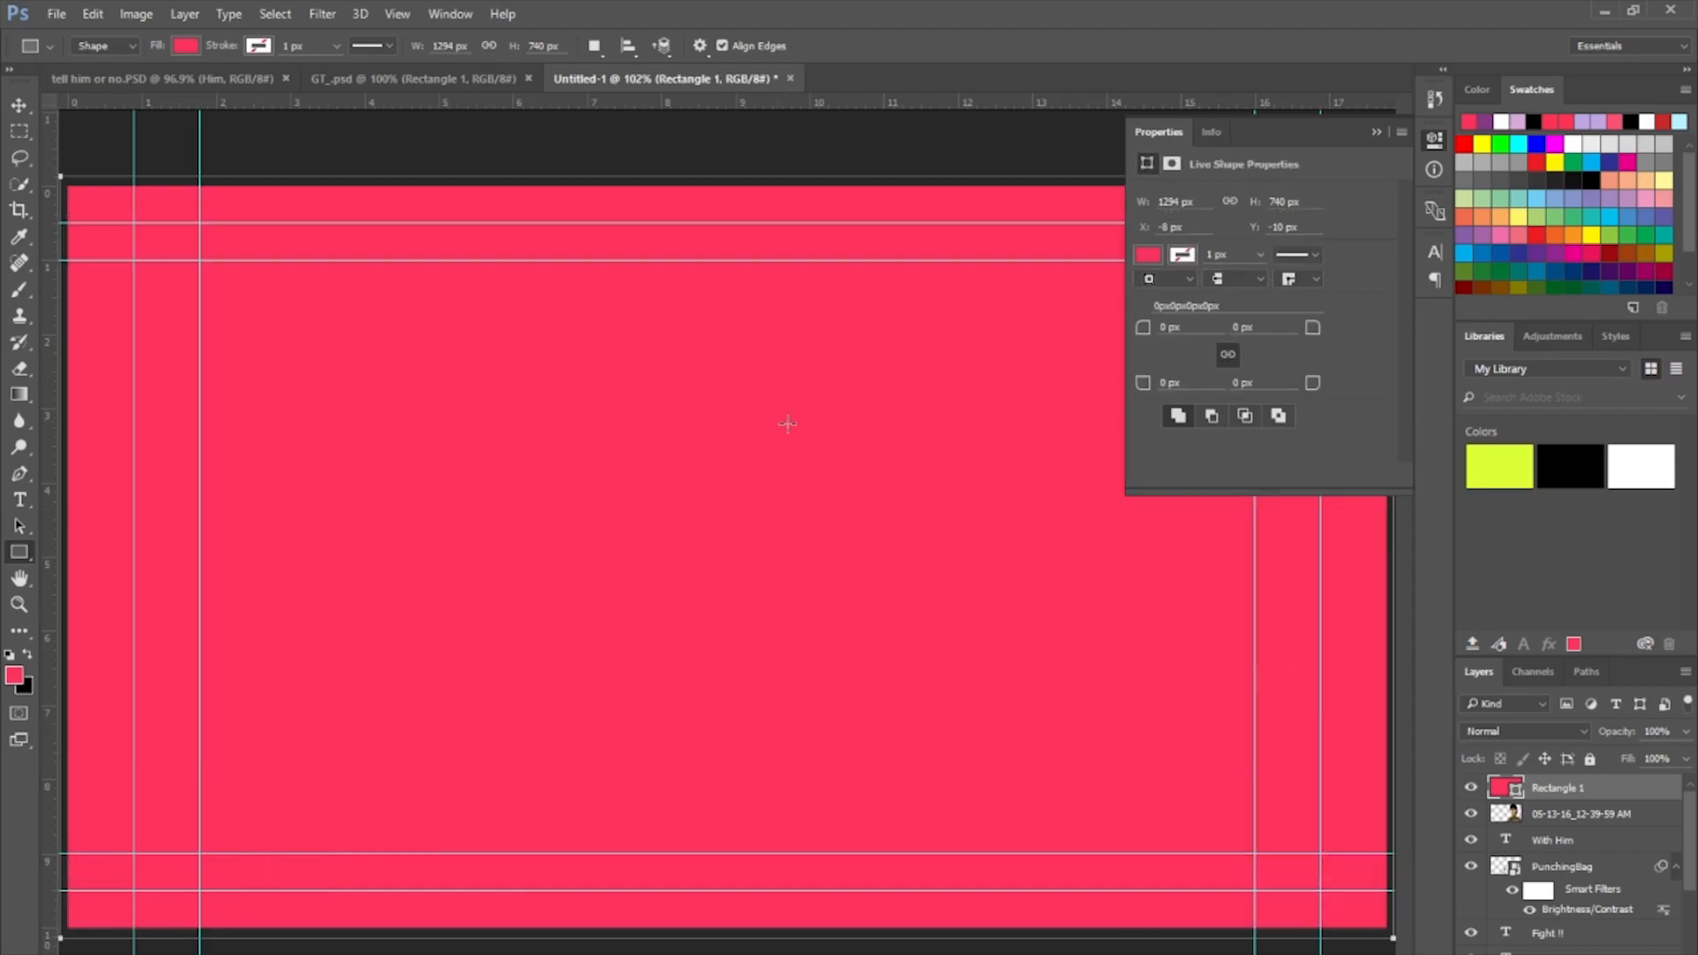
# Set the red rectangle's blend mode to Soft Light and its opacity to 47%.
pyautogui.click(1579, 732)
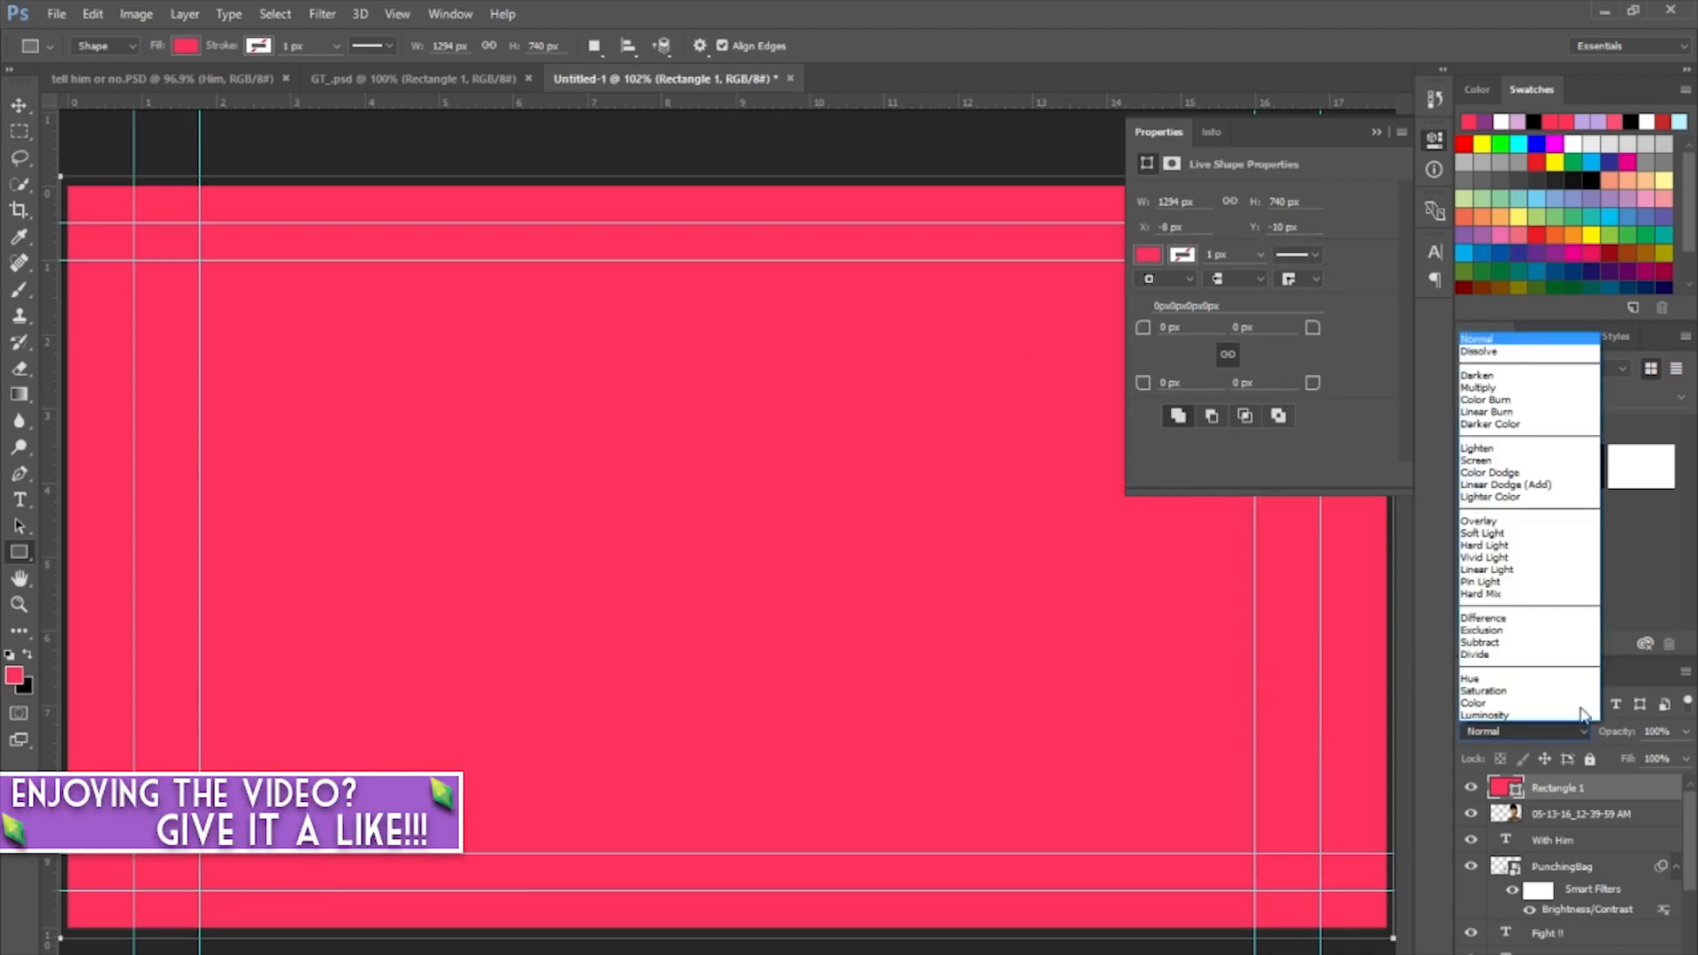
pyautogui.click(1507, 535)
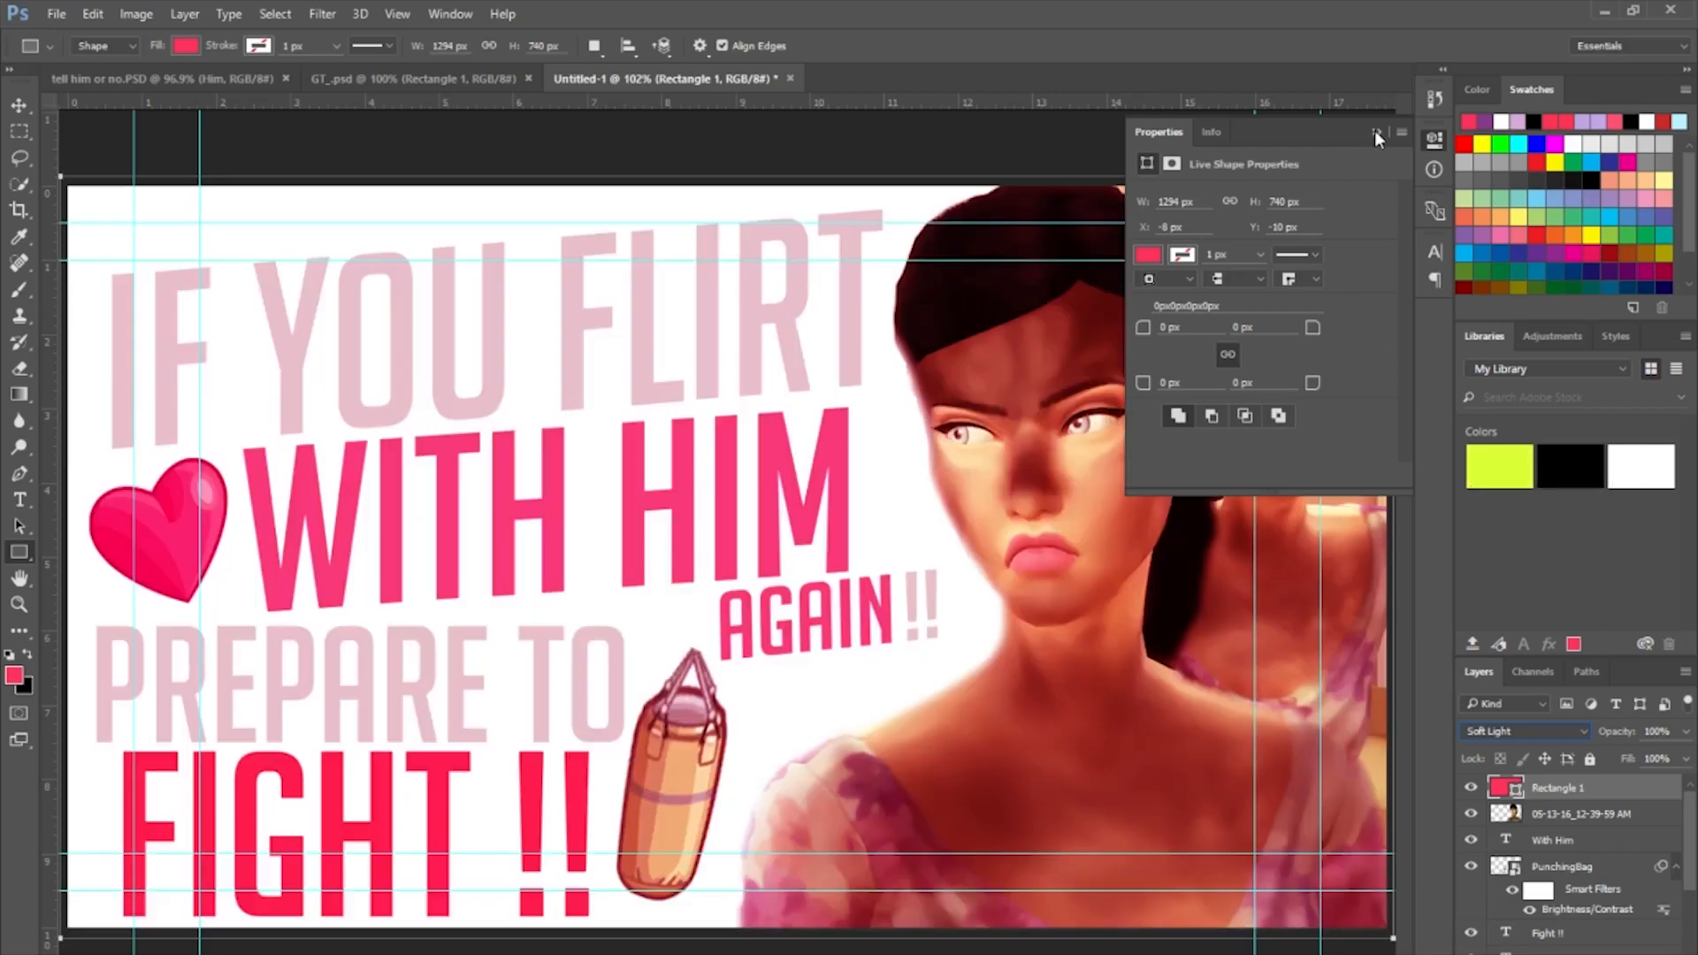
pyautogui.click(1375, 132)
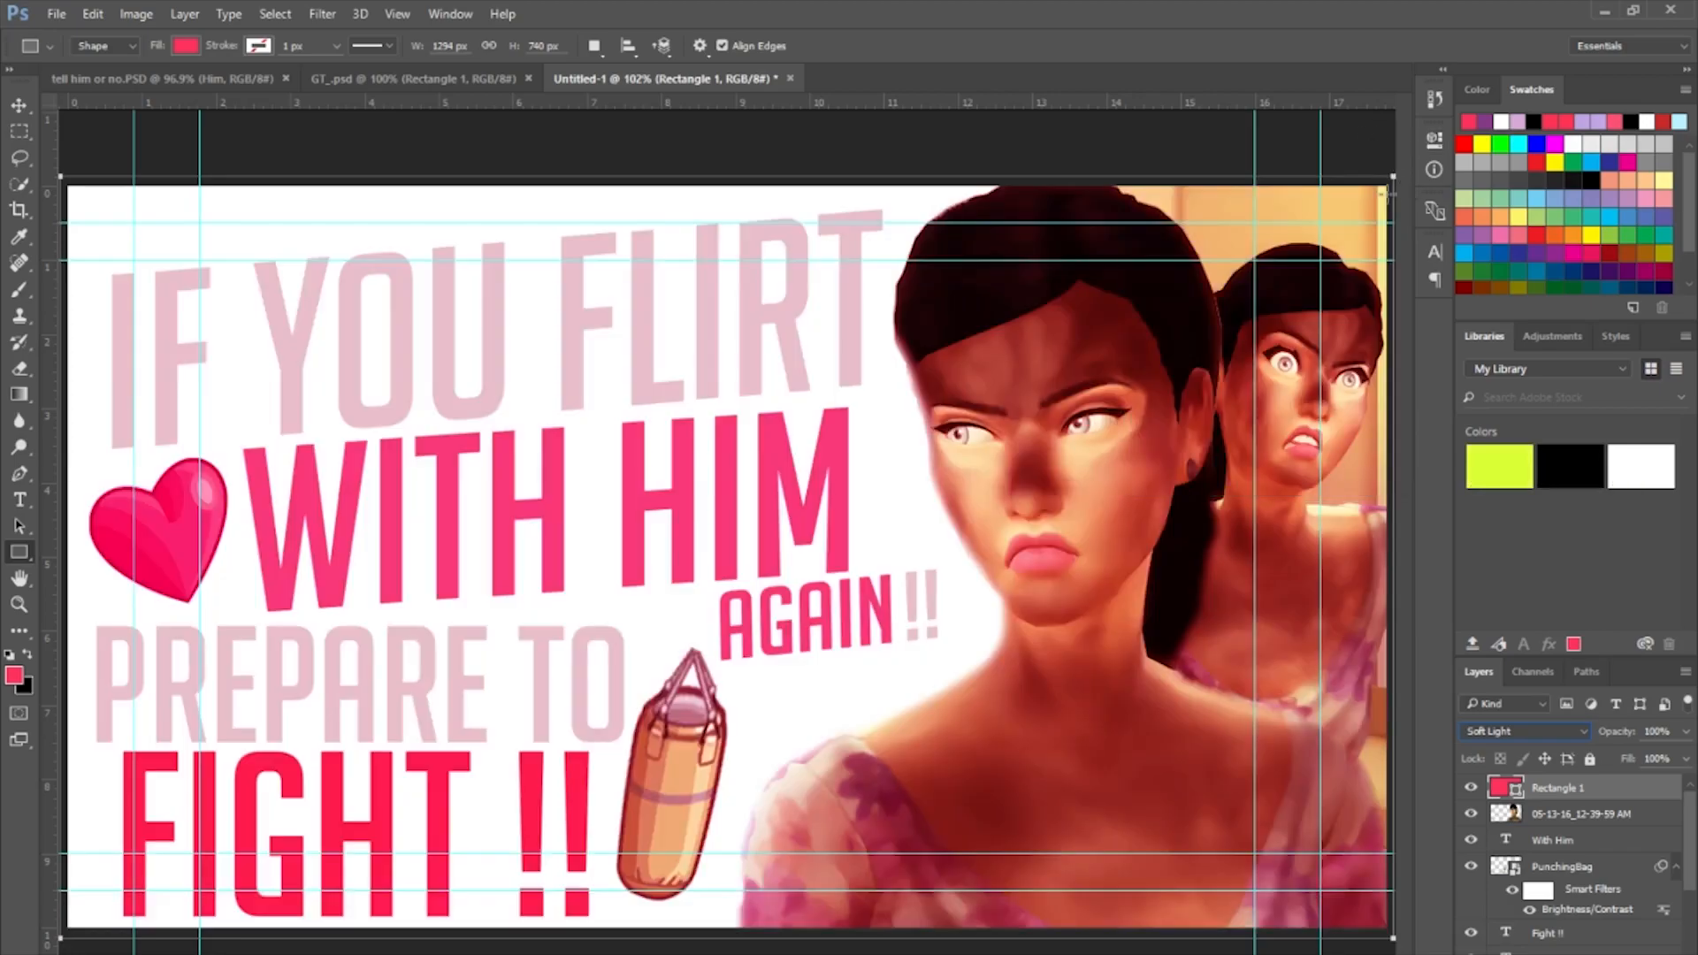
pyautogui.click(1684, 732)
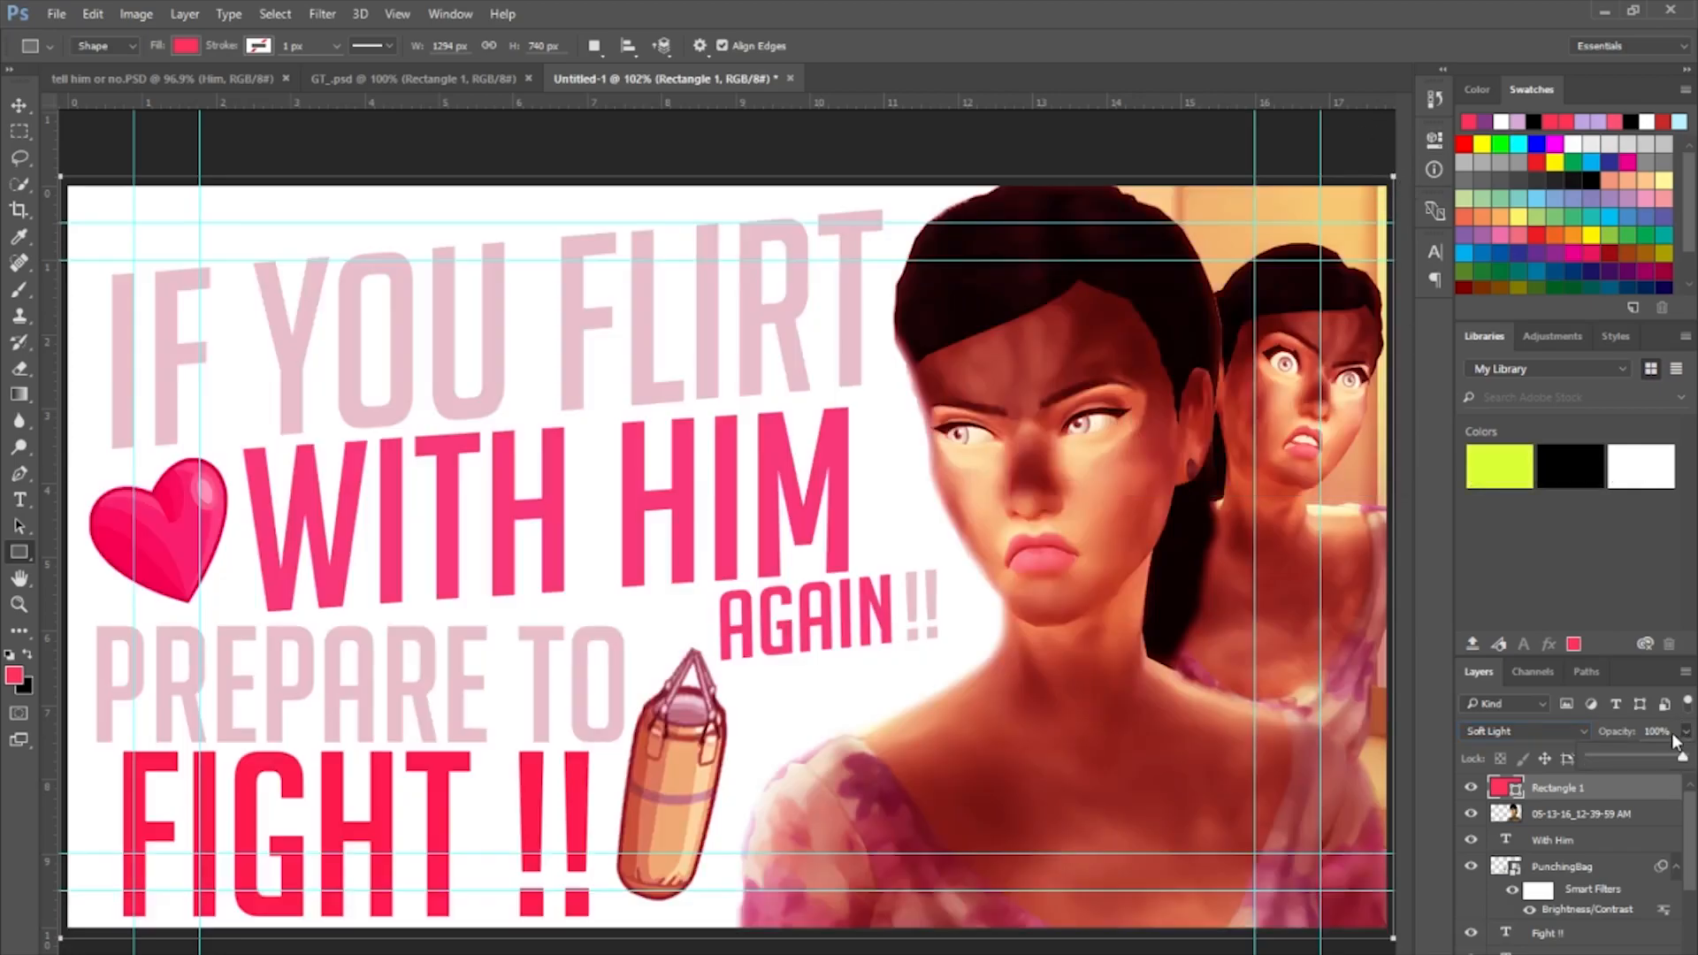
pyautogui.click(1634, 757)
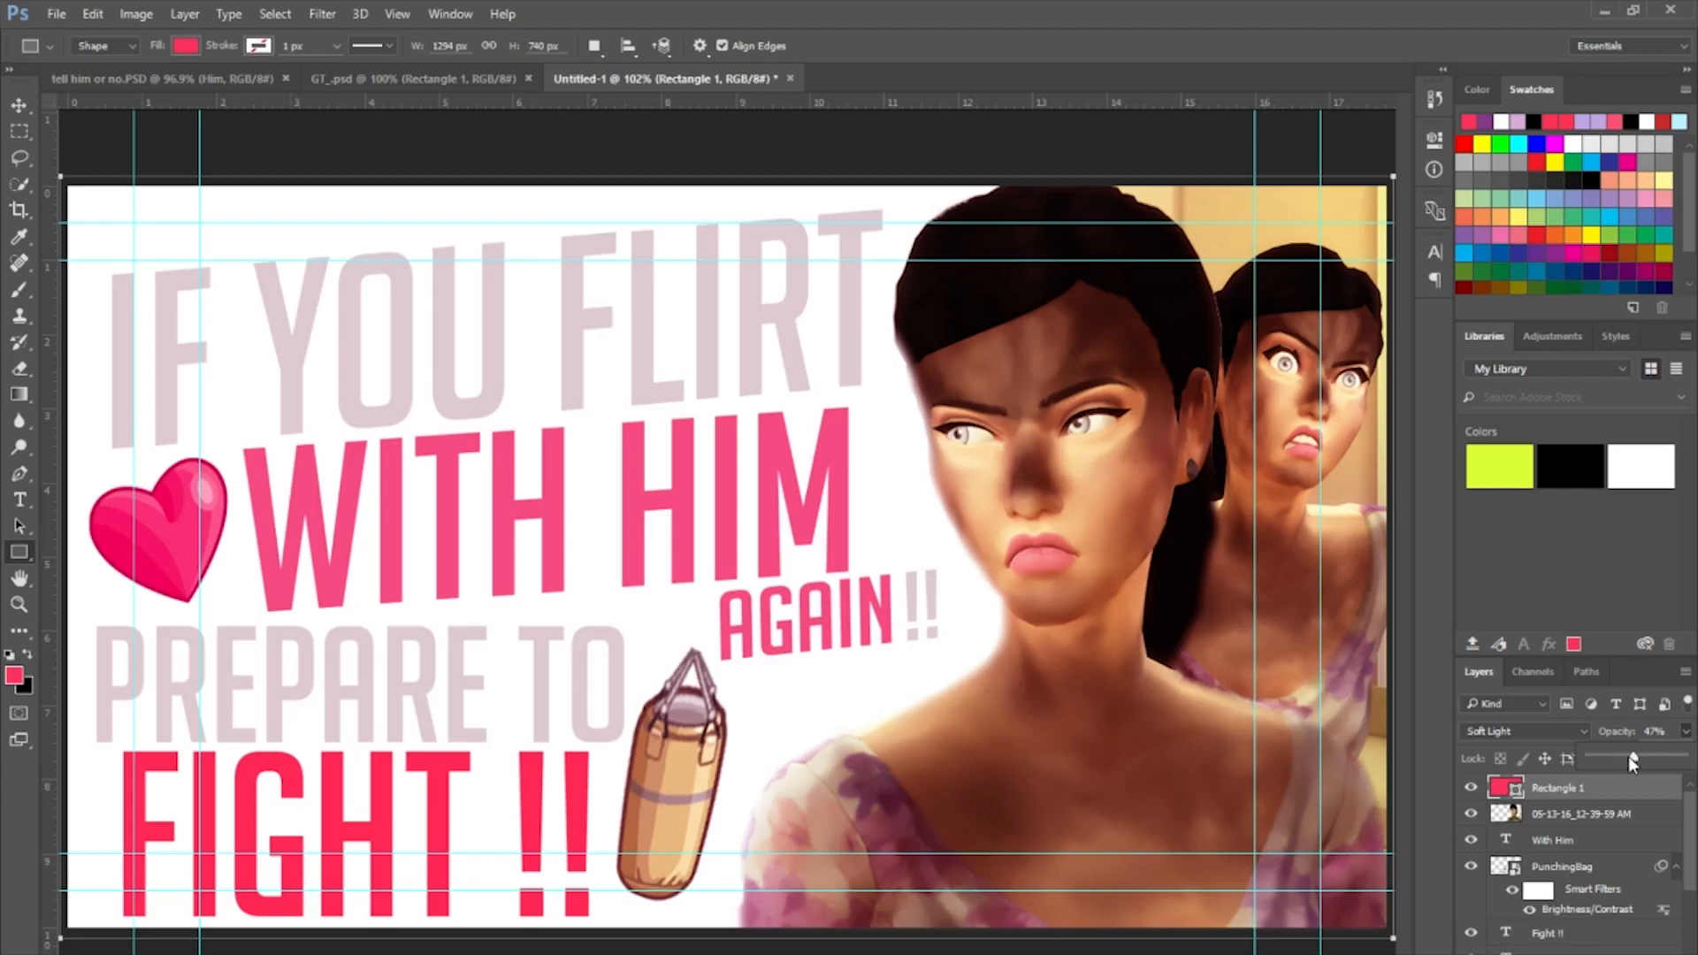
# Switch to tell him or no.PSD and check the blend mode and opacity of the Rectangle 3 copy 2 layer.
pyautogui.click(200, 82)
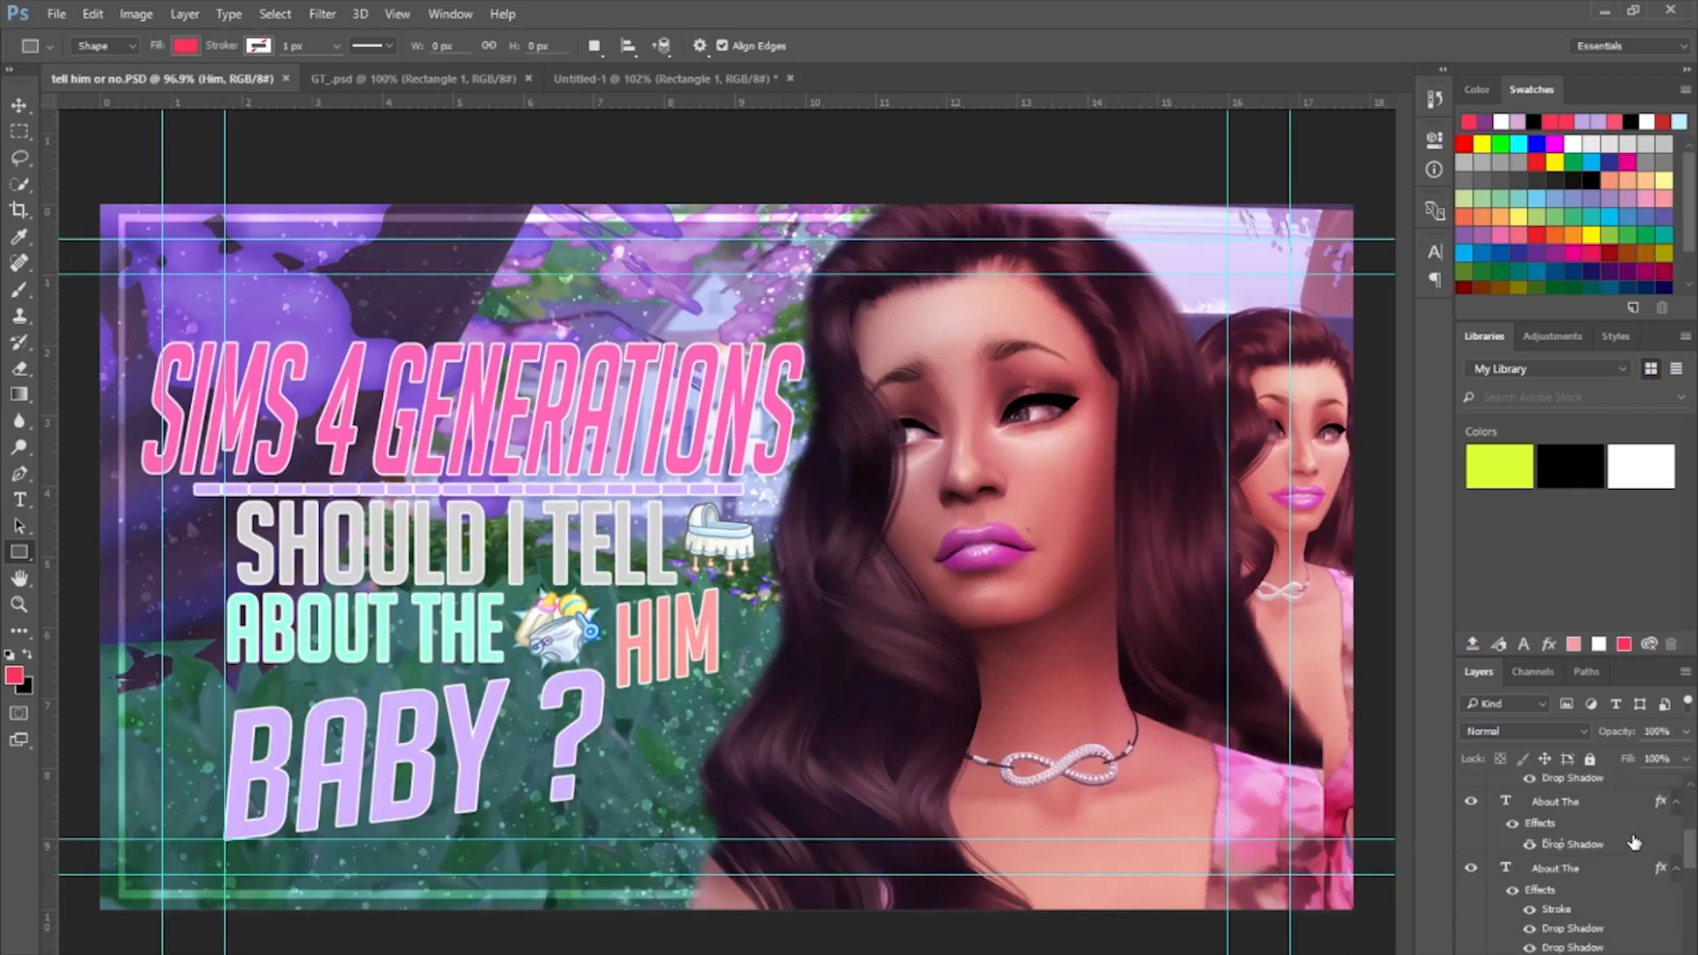
pyautogui.scroll(-5, 1633, 840)
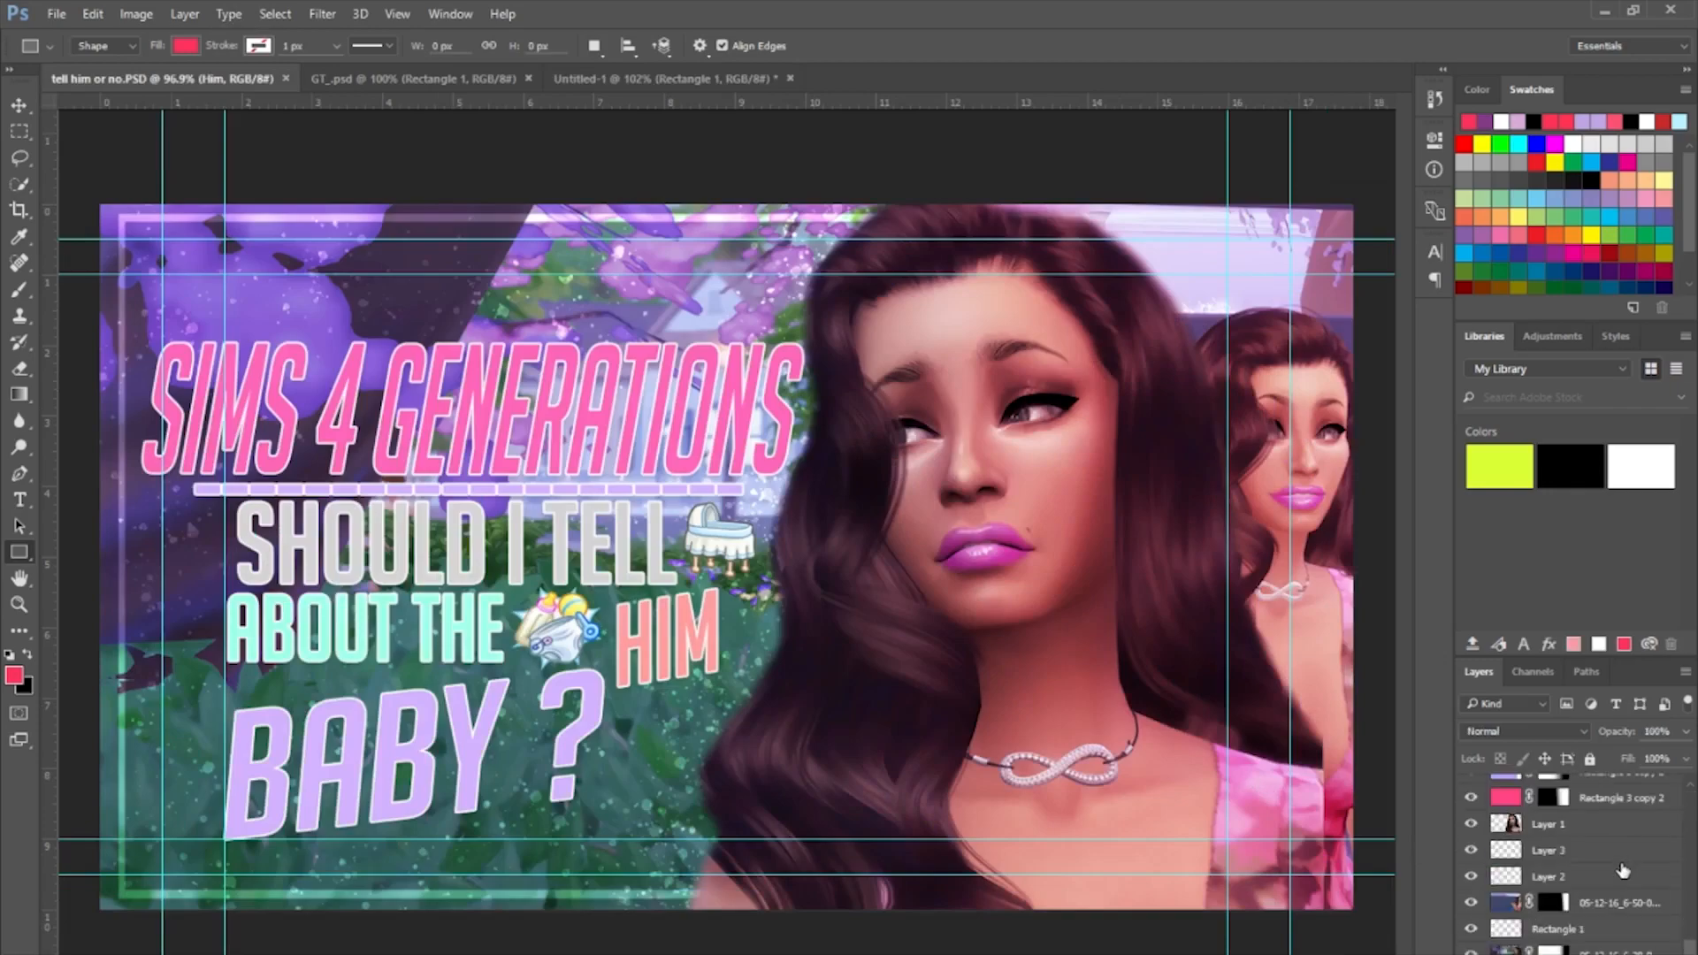
pyautogui.click(1608, 807)
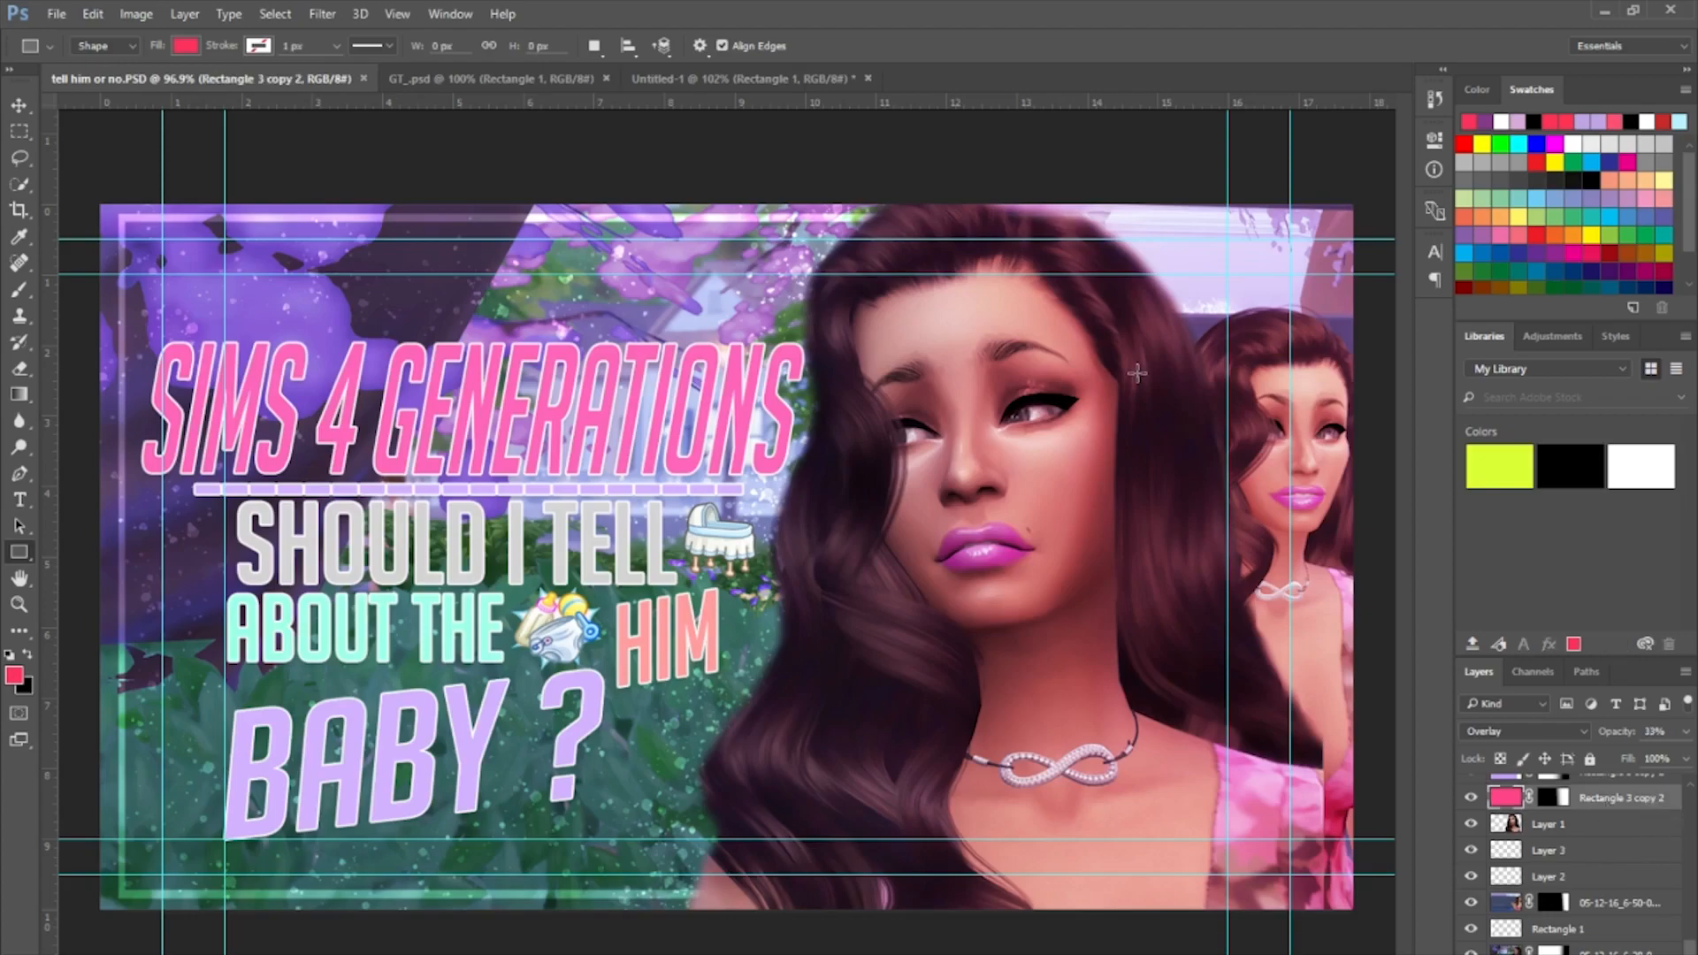
# Return to the Untitled-1 thumbnail and set the red rectangle's blend mode to Overlay.
pyautogui.click(736, 81)
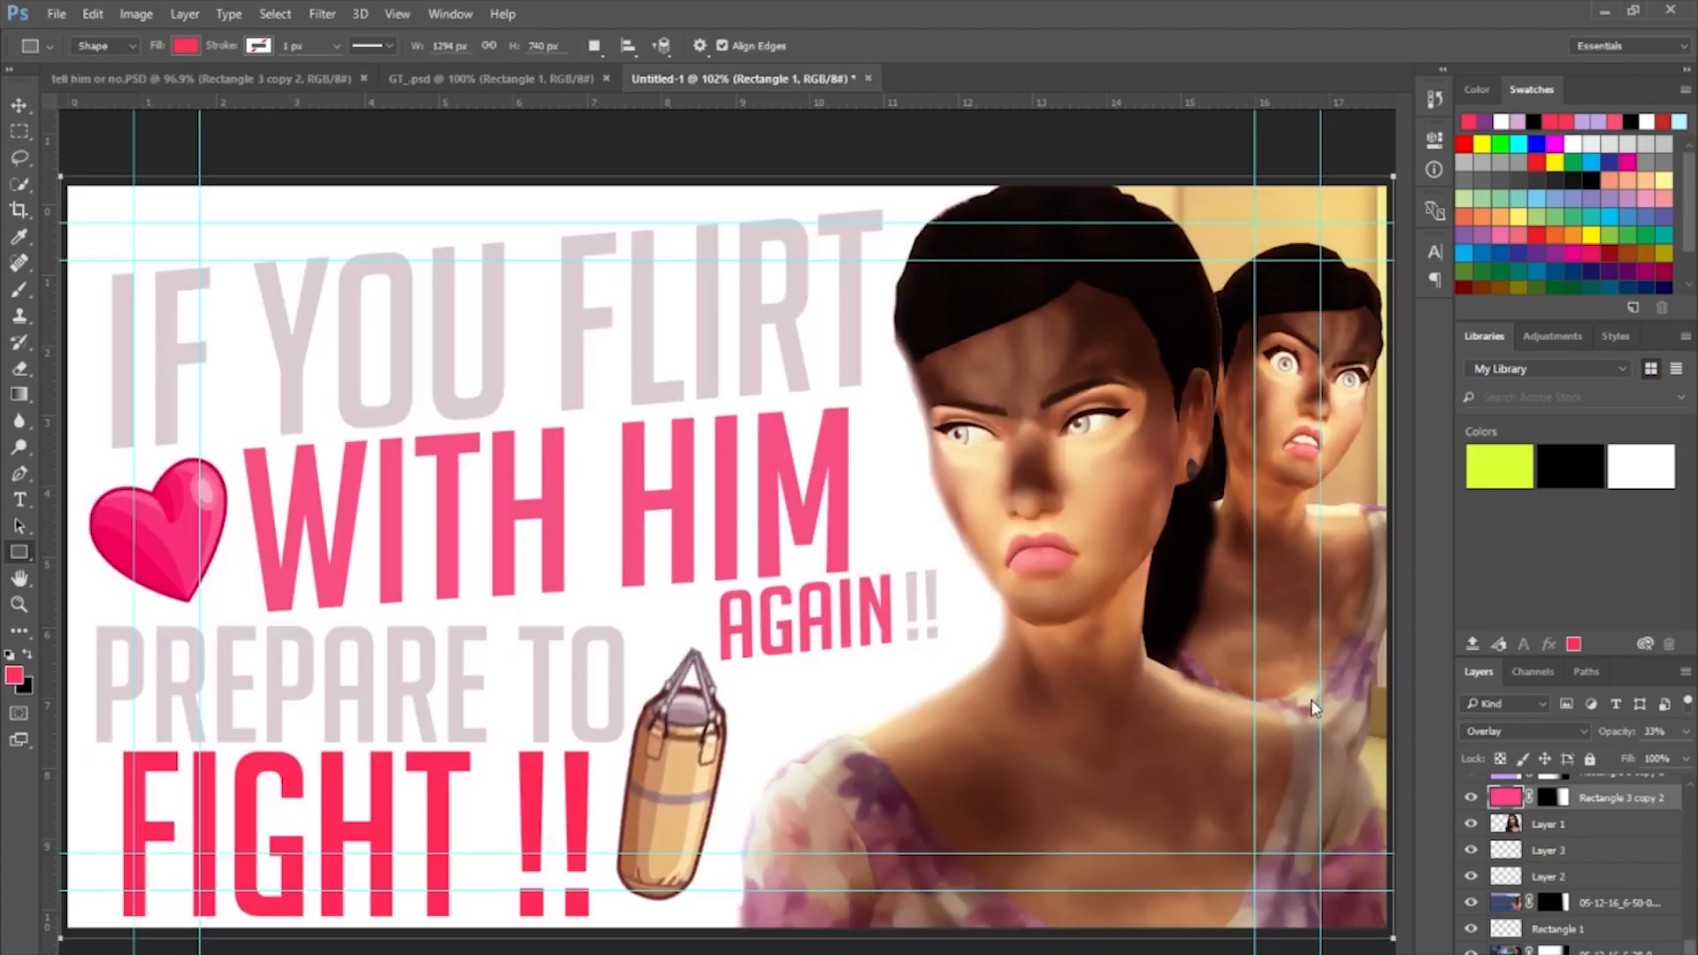
pyautogui.click(1542, 735)
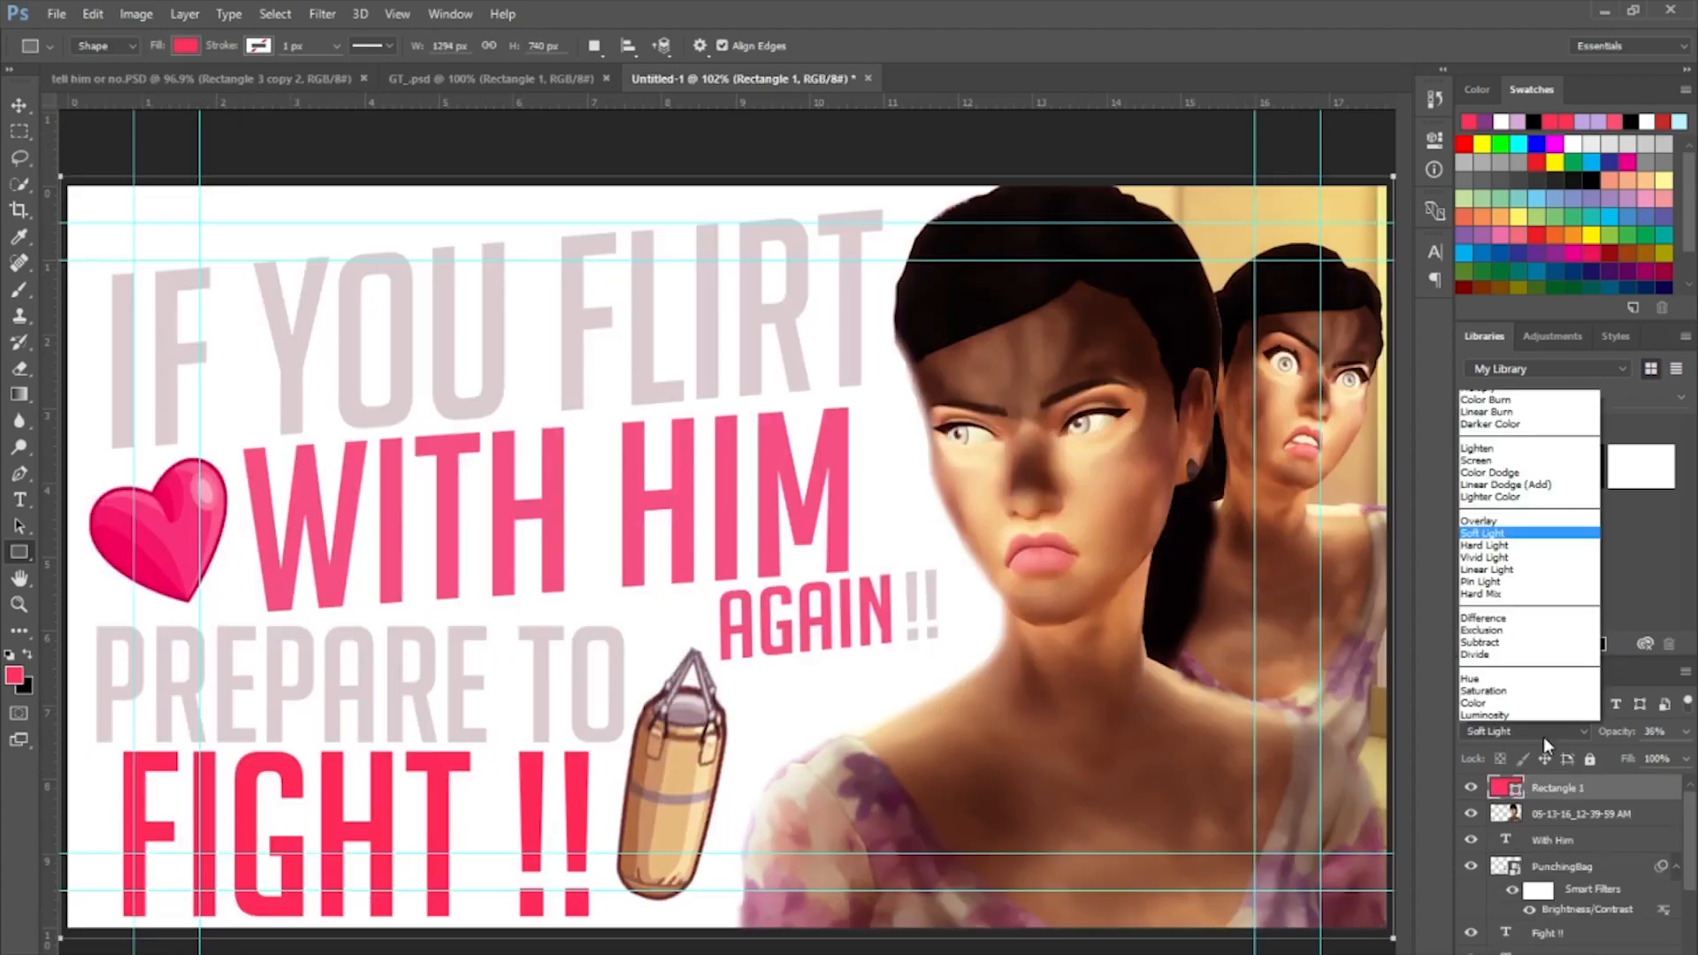
pyautogui.click(1484, 522)
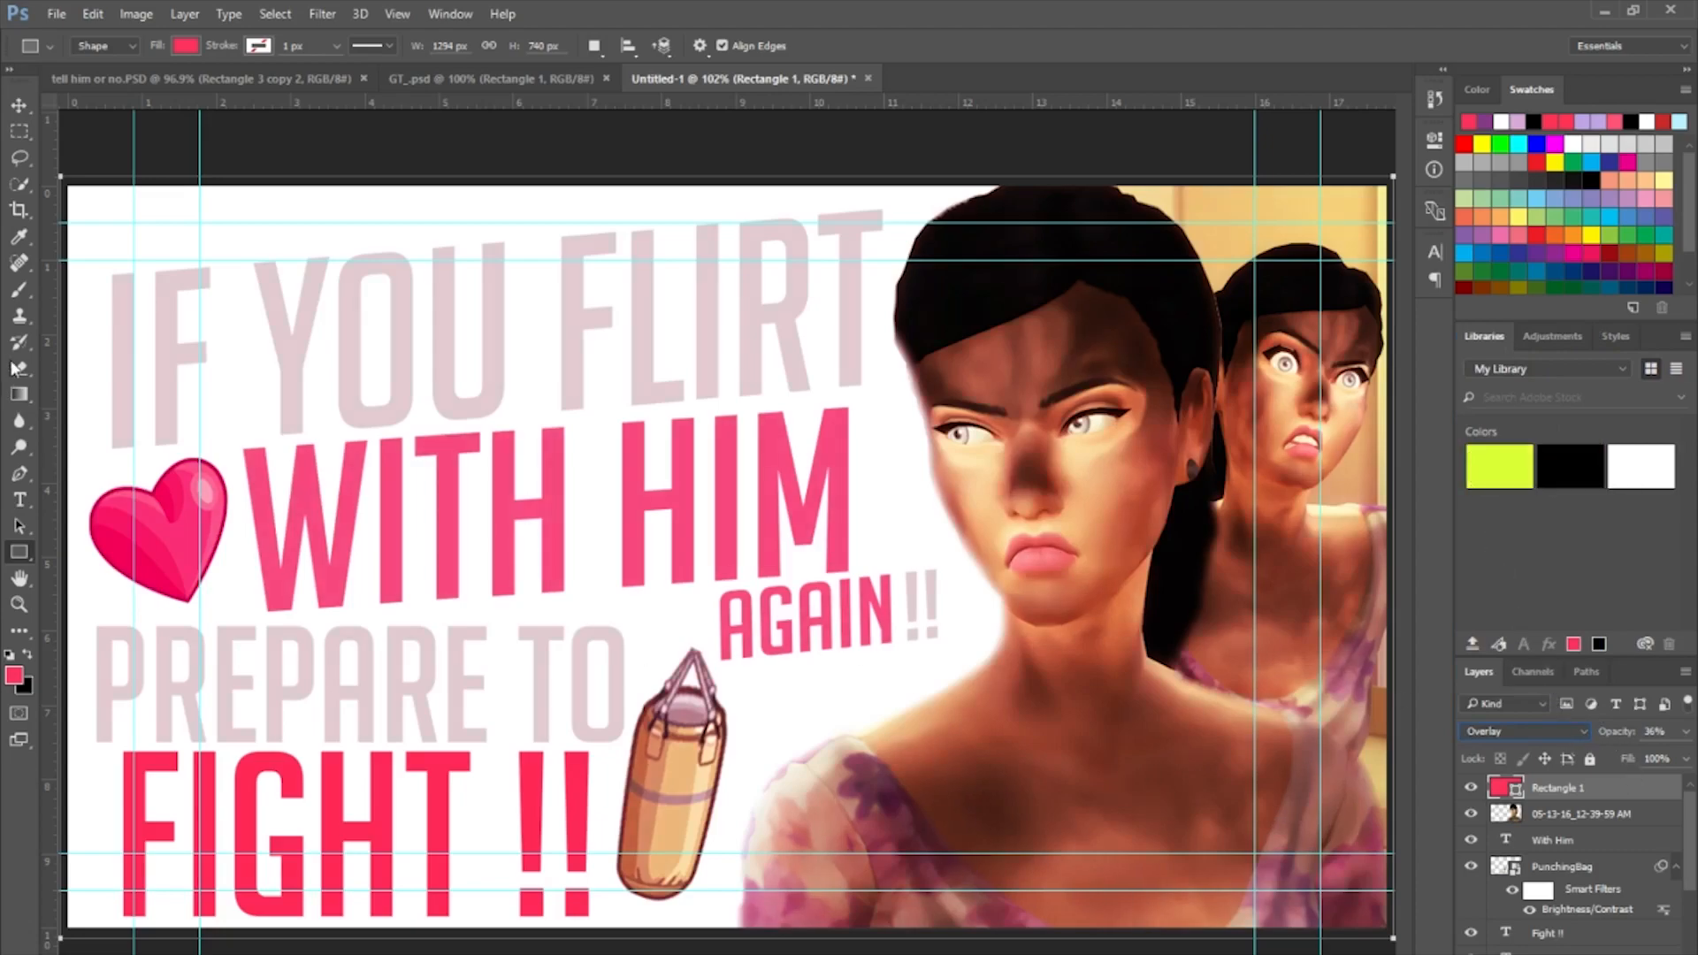
# Rasterize the red Rectangle 1 layer and add a layer mask to it from transparency.
pyautogui.rightClick(1621, 787)
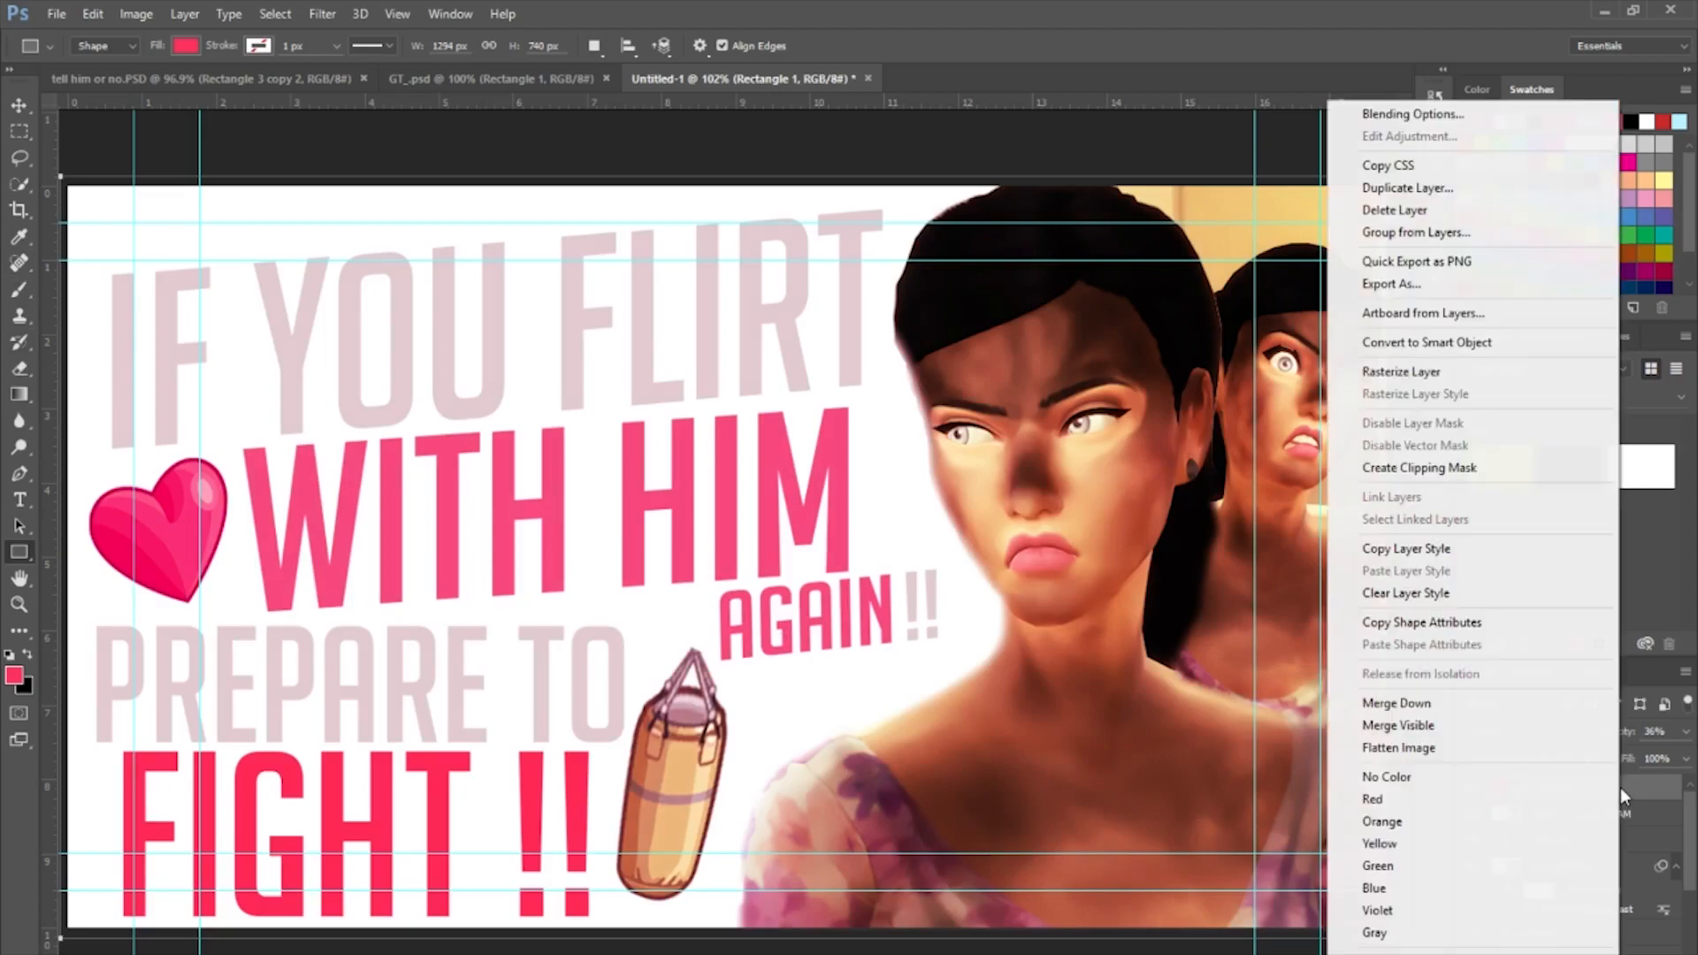
pyautogui.click(1406, 371)
pyautogui.click(185, 13)
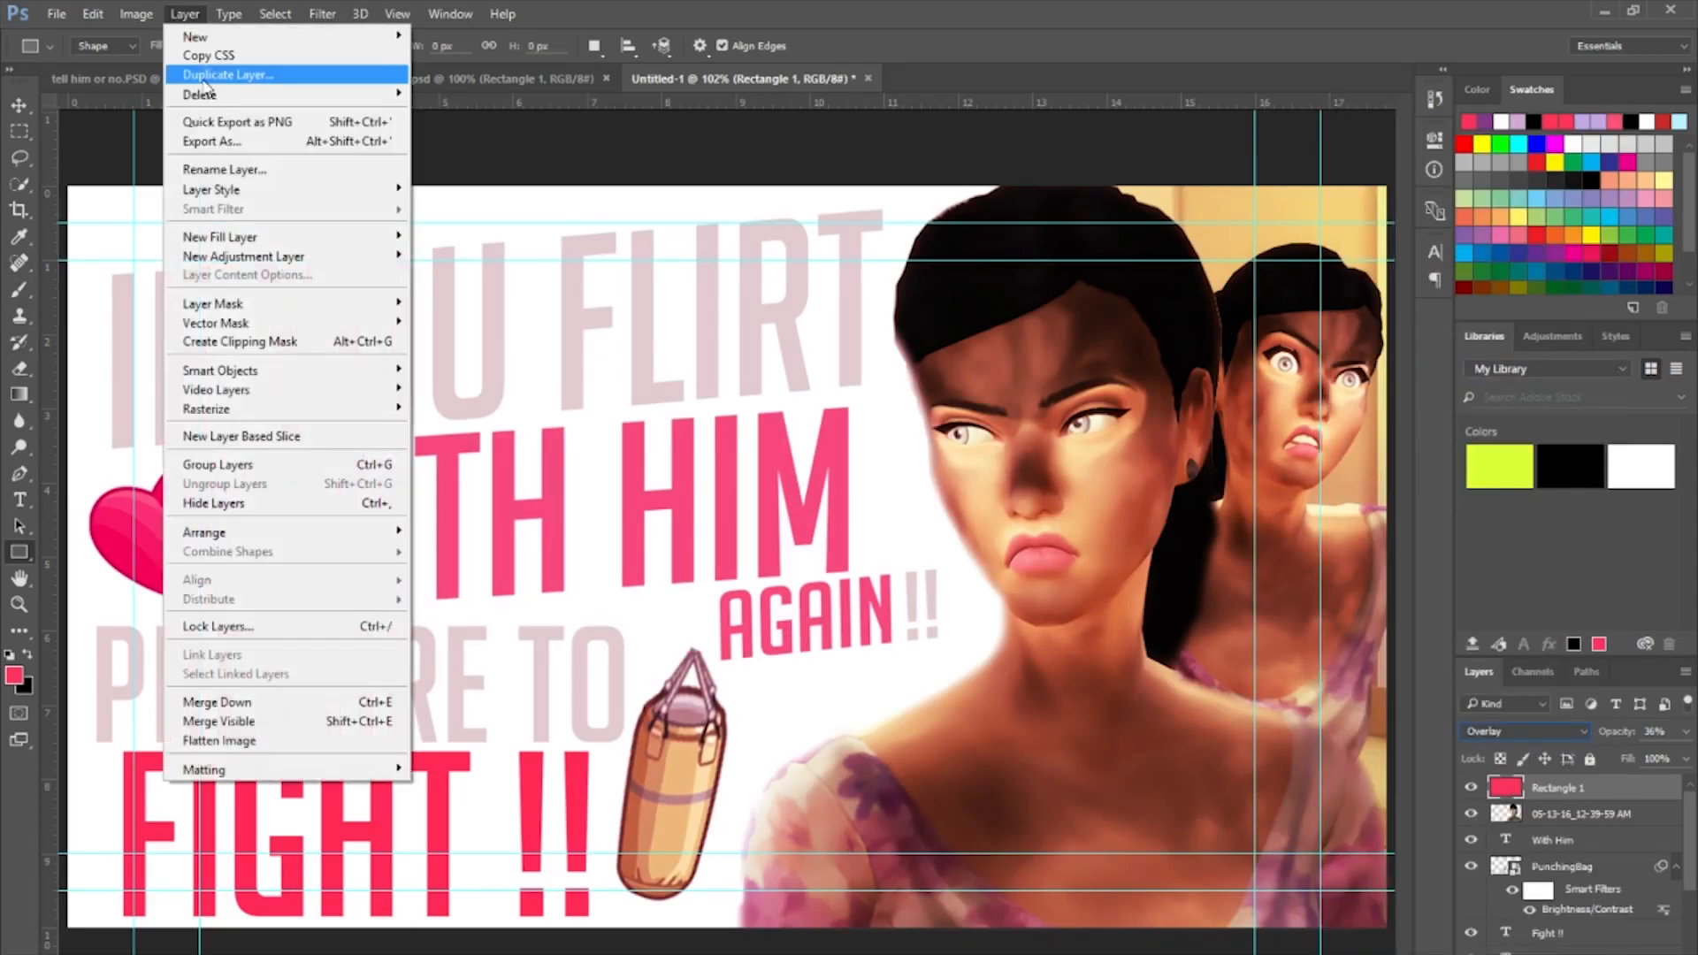
pyautogui.moveTo(257, 311)
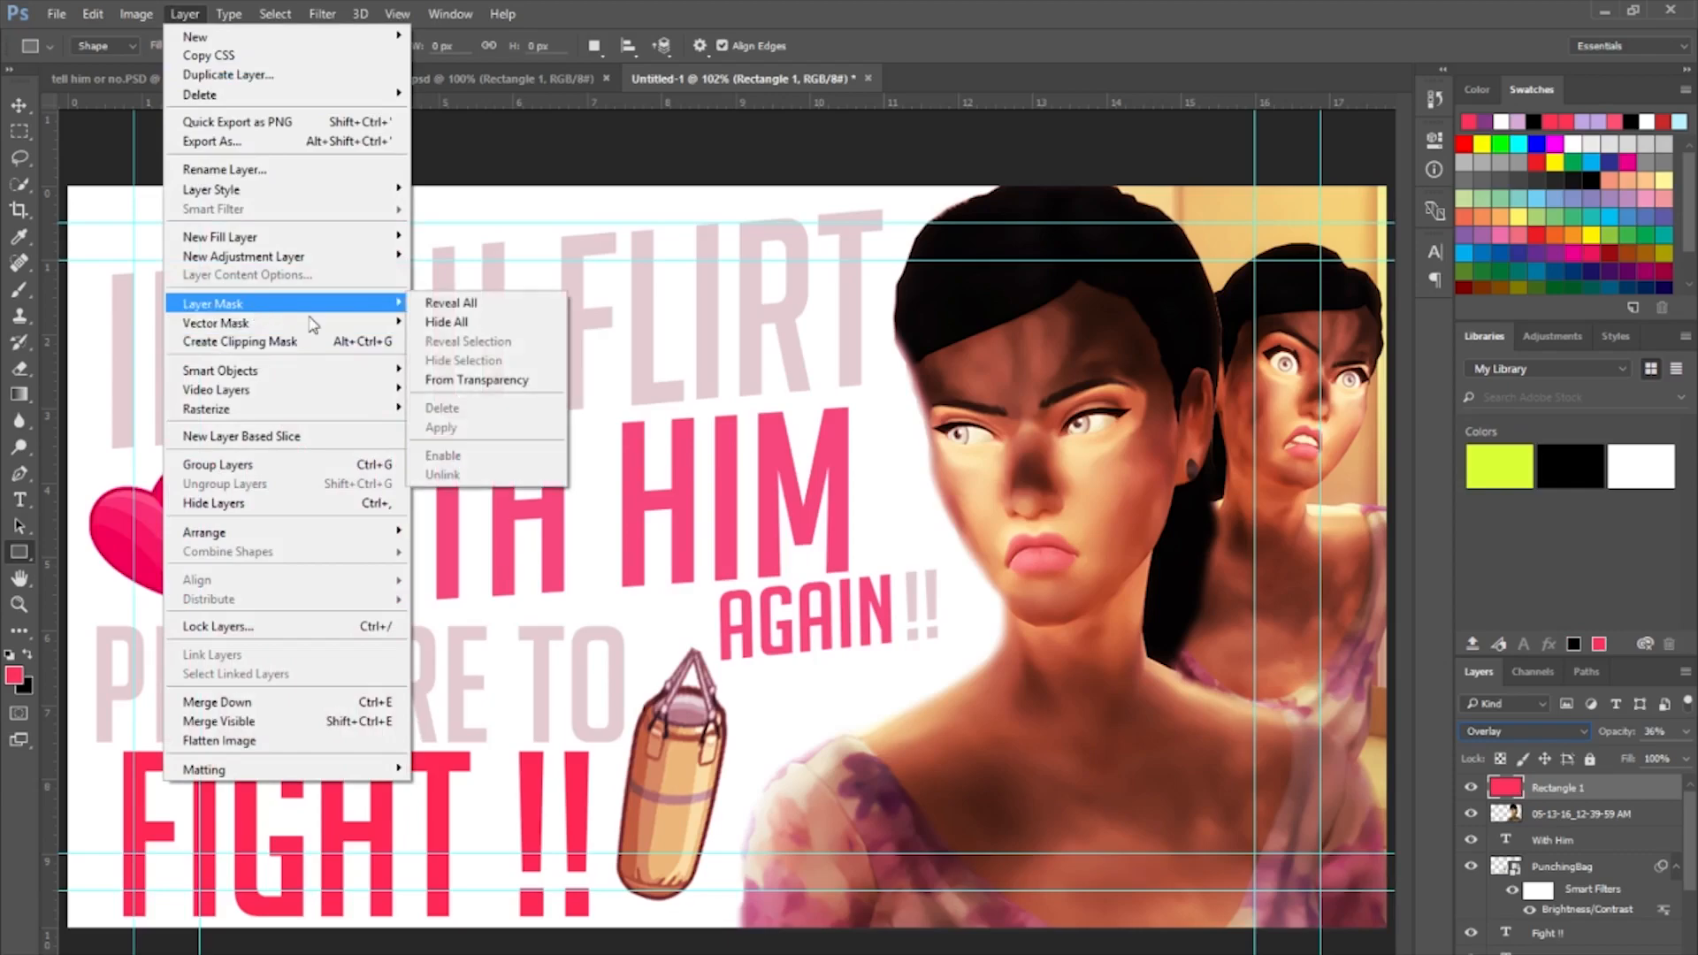
pyautogui.click(508, 389)
# Fade the red tint with a horizontal black-to-white gradient on its mask, keeping it only over the rear woman's side of the picture.
pyautogui.press('d')
pyautogui.click(19, 393)
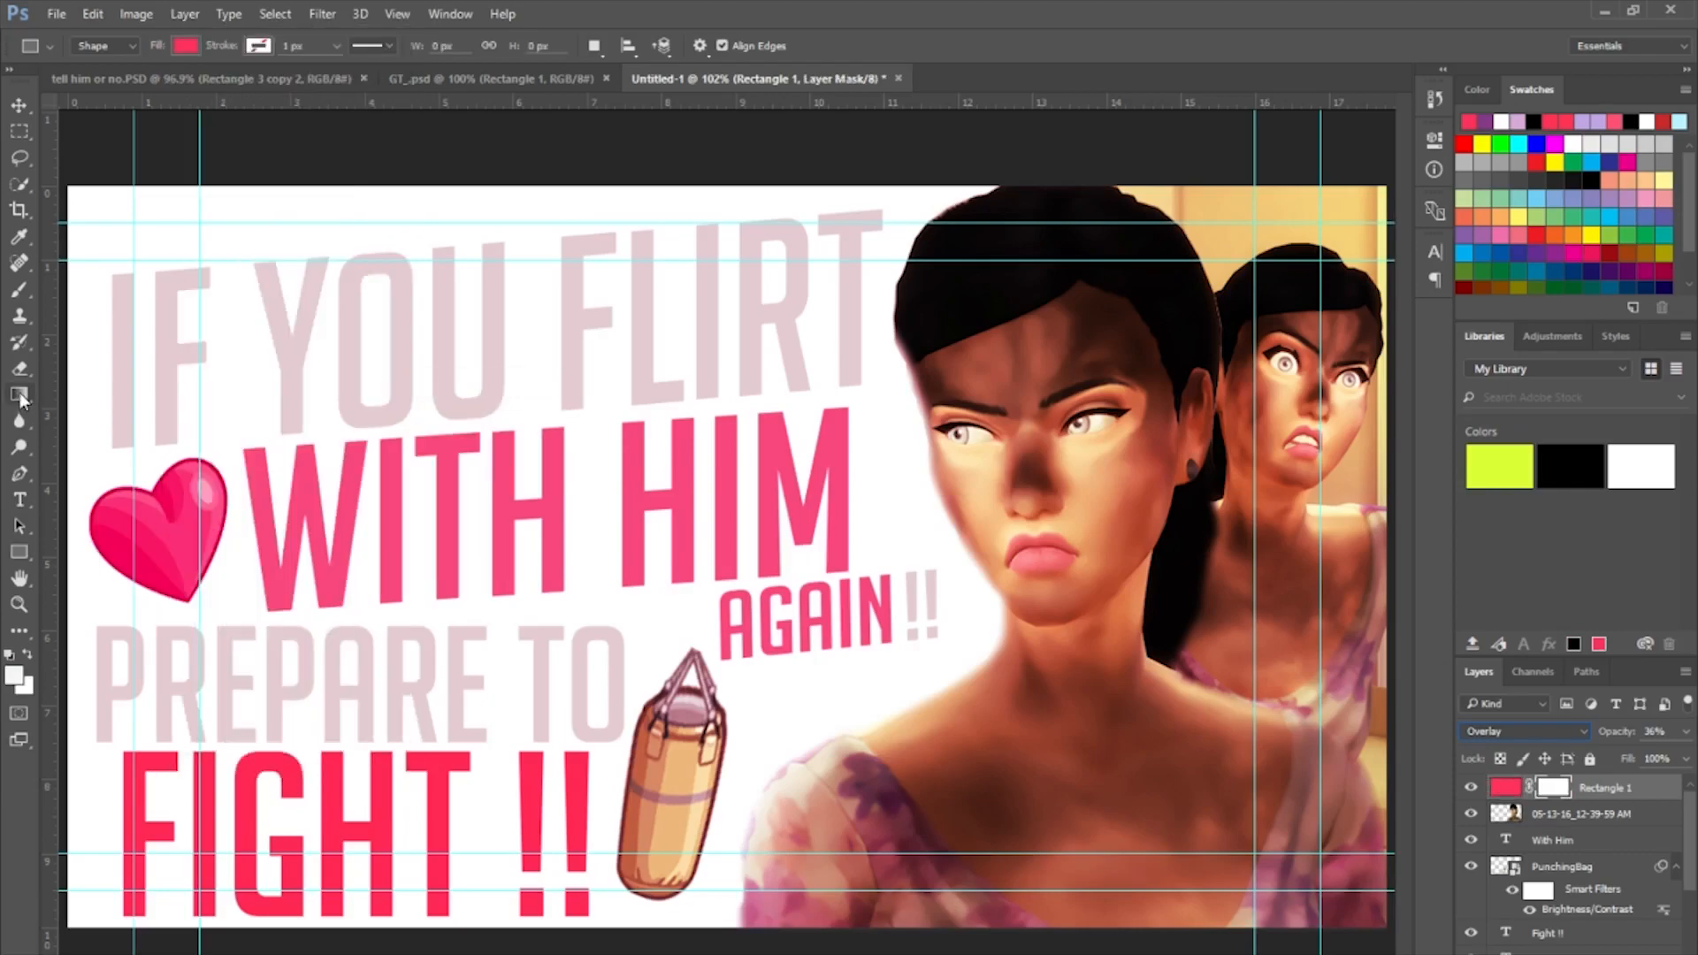
pyautogui.moveTo(99, 534); pyautogui.dragTo(1163, 525)
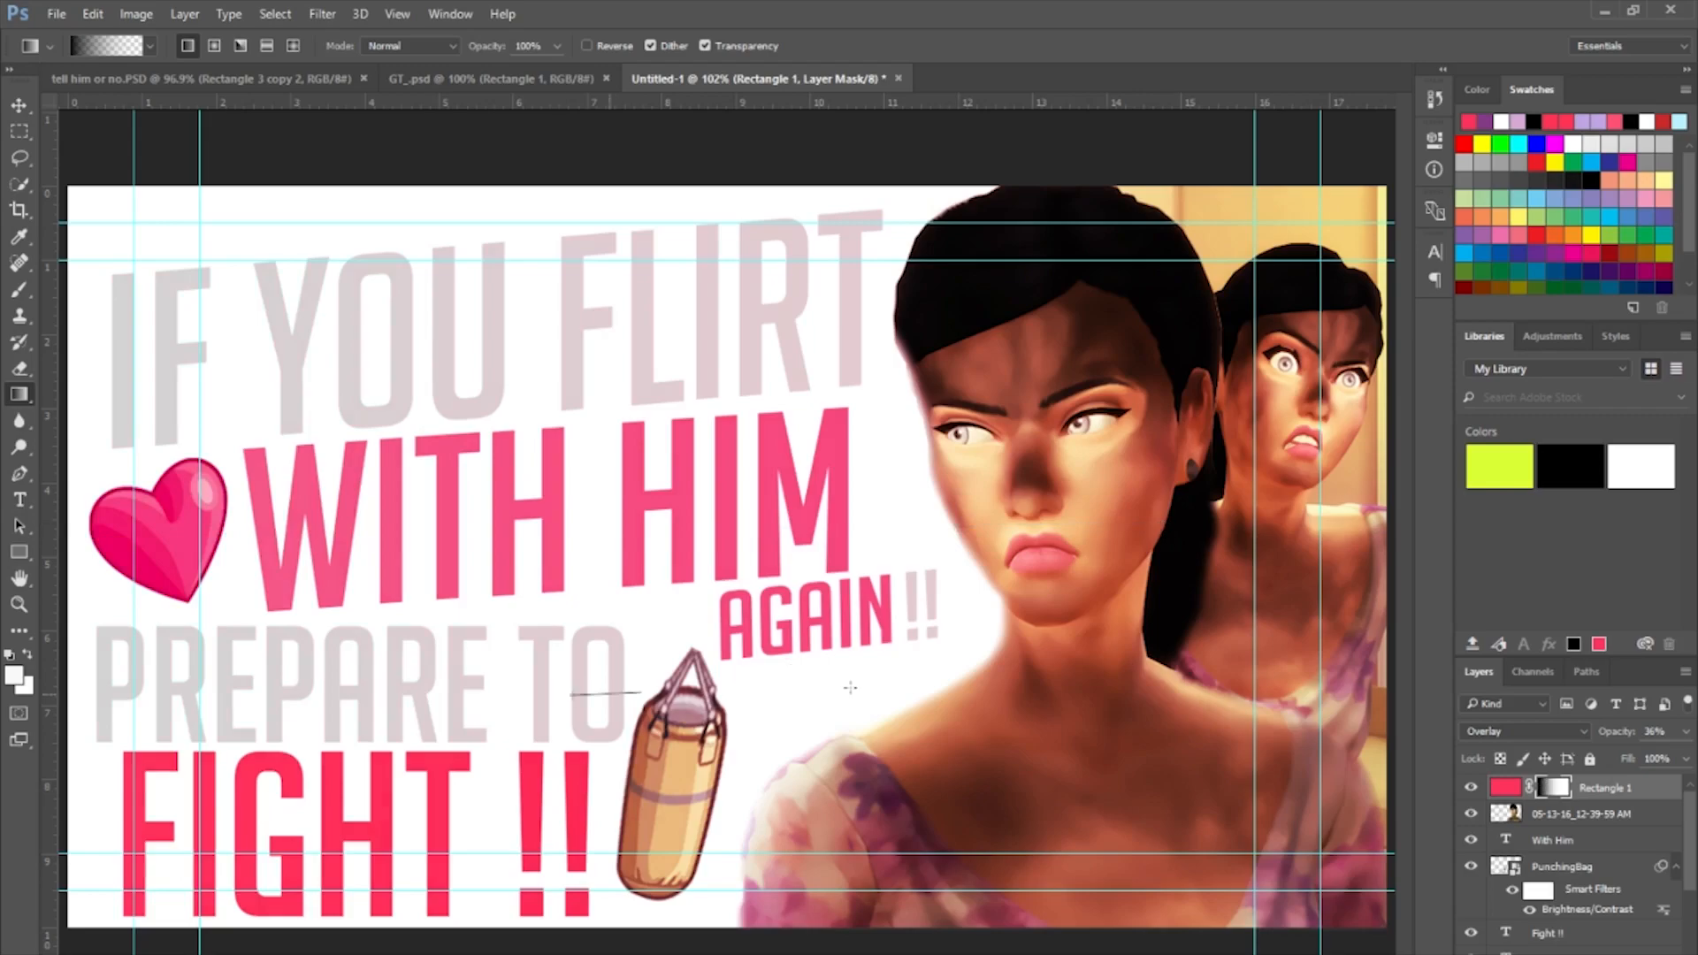
pyautogui.moveTo(906, 672); pyautogui.dragTo(1293, 634)
pyautogui.hotkey('ctrl', 'z')
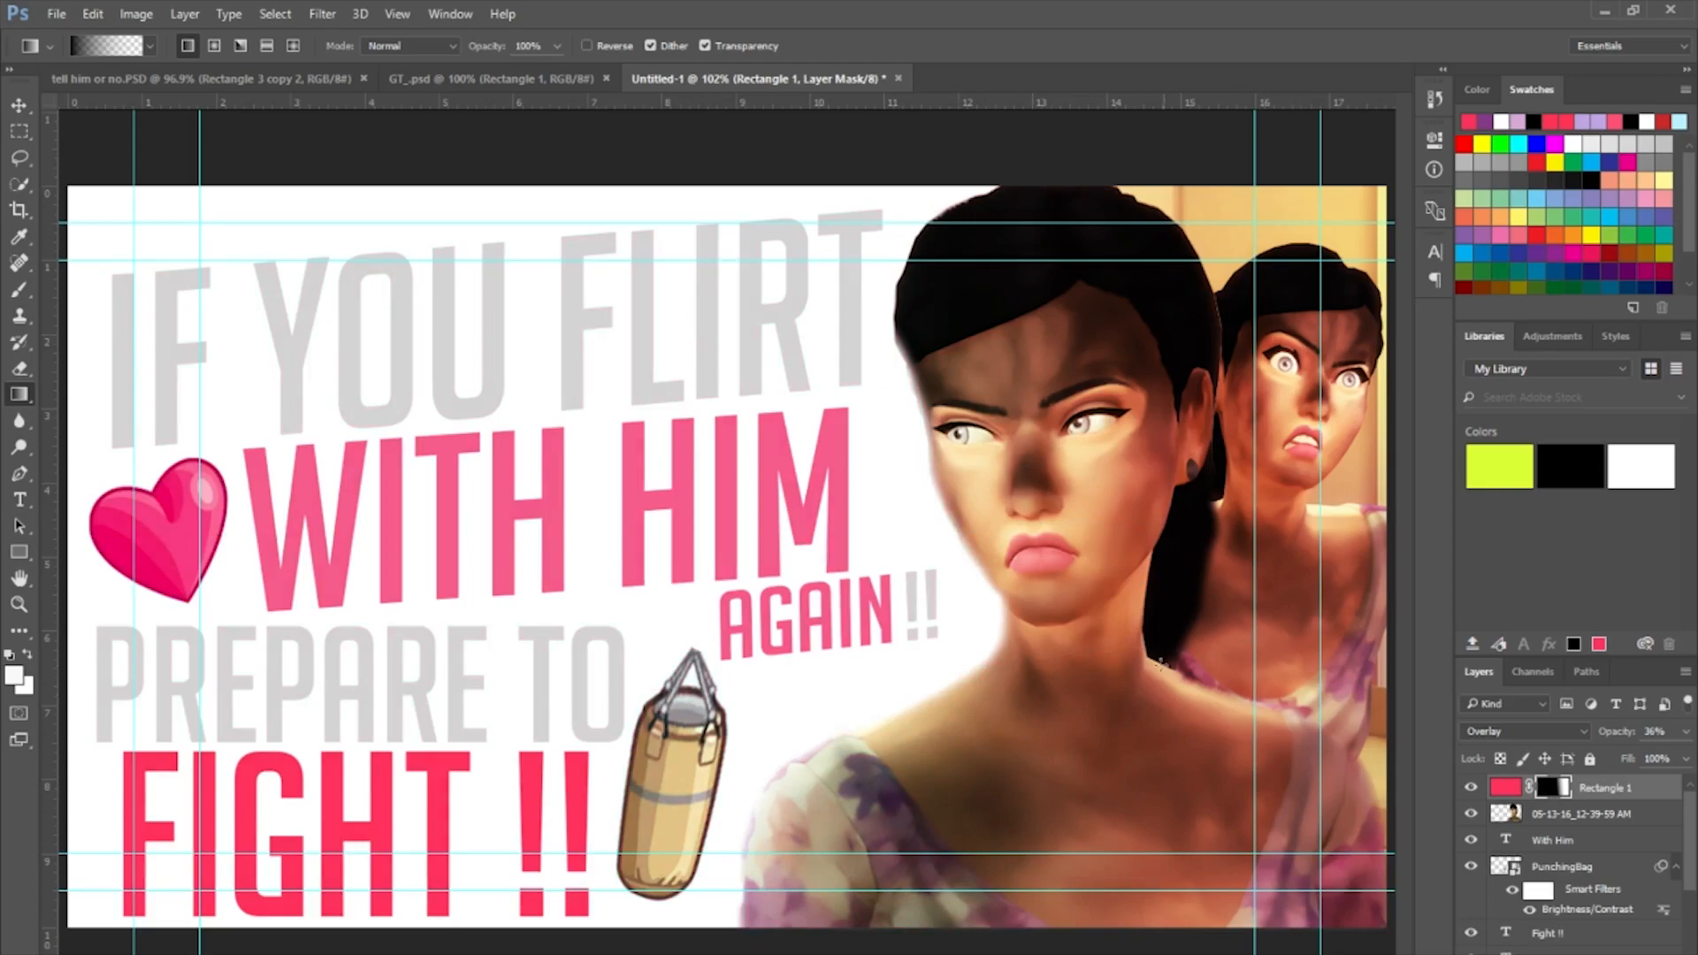
pyautogui.moveTo(1135, 734); pyautogui.dragTo(1169, 744)
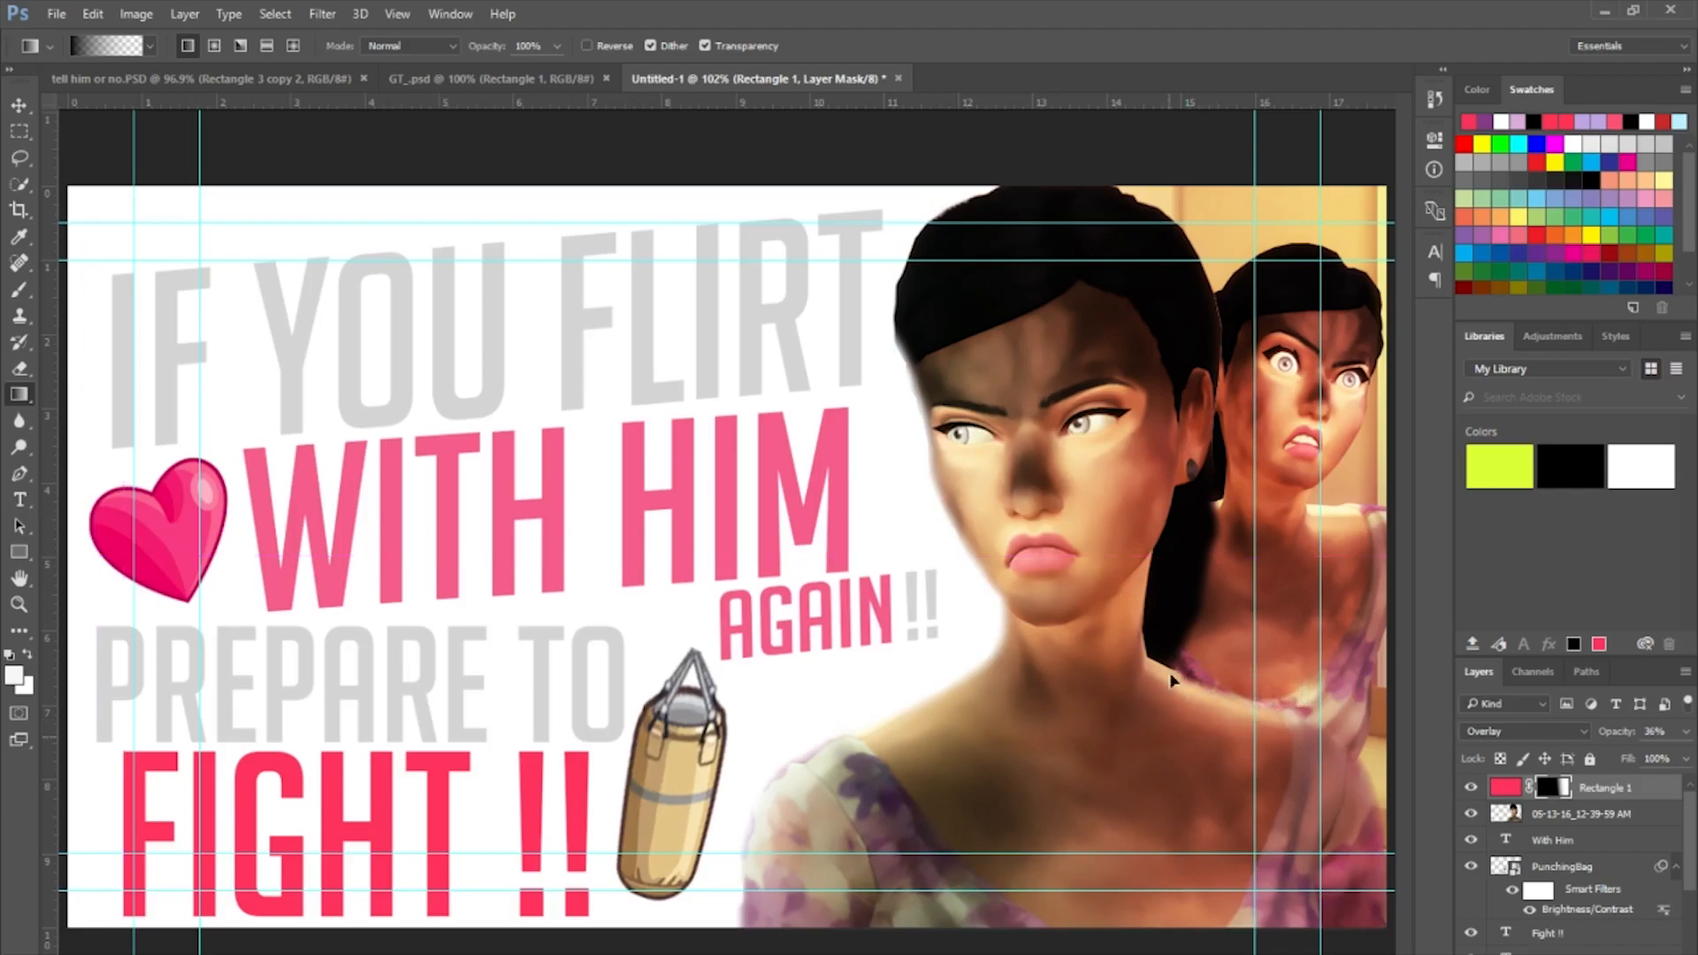
# Switch to tell him or no.PSD and check the blend mode and opacity of the Rectangle 5 copy 2 layer.
pyautogui.click(127, 74)
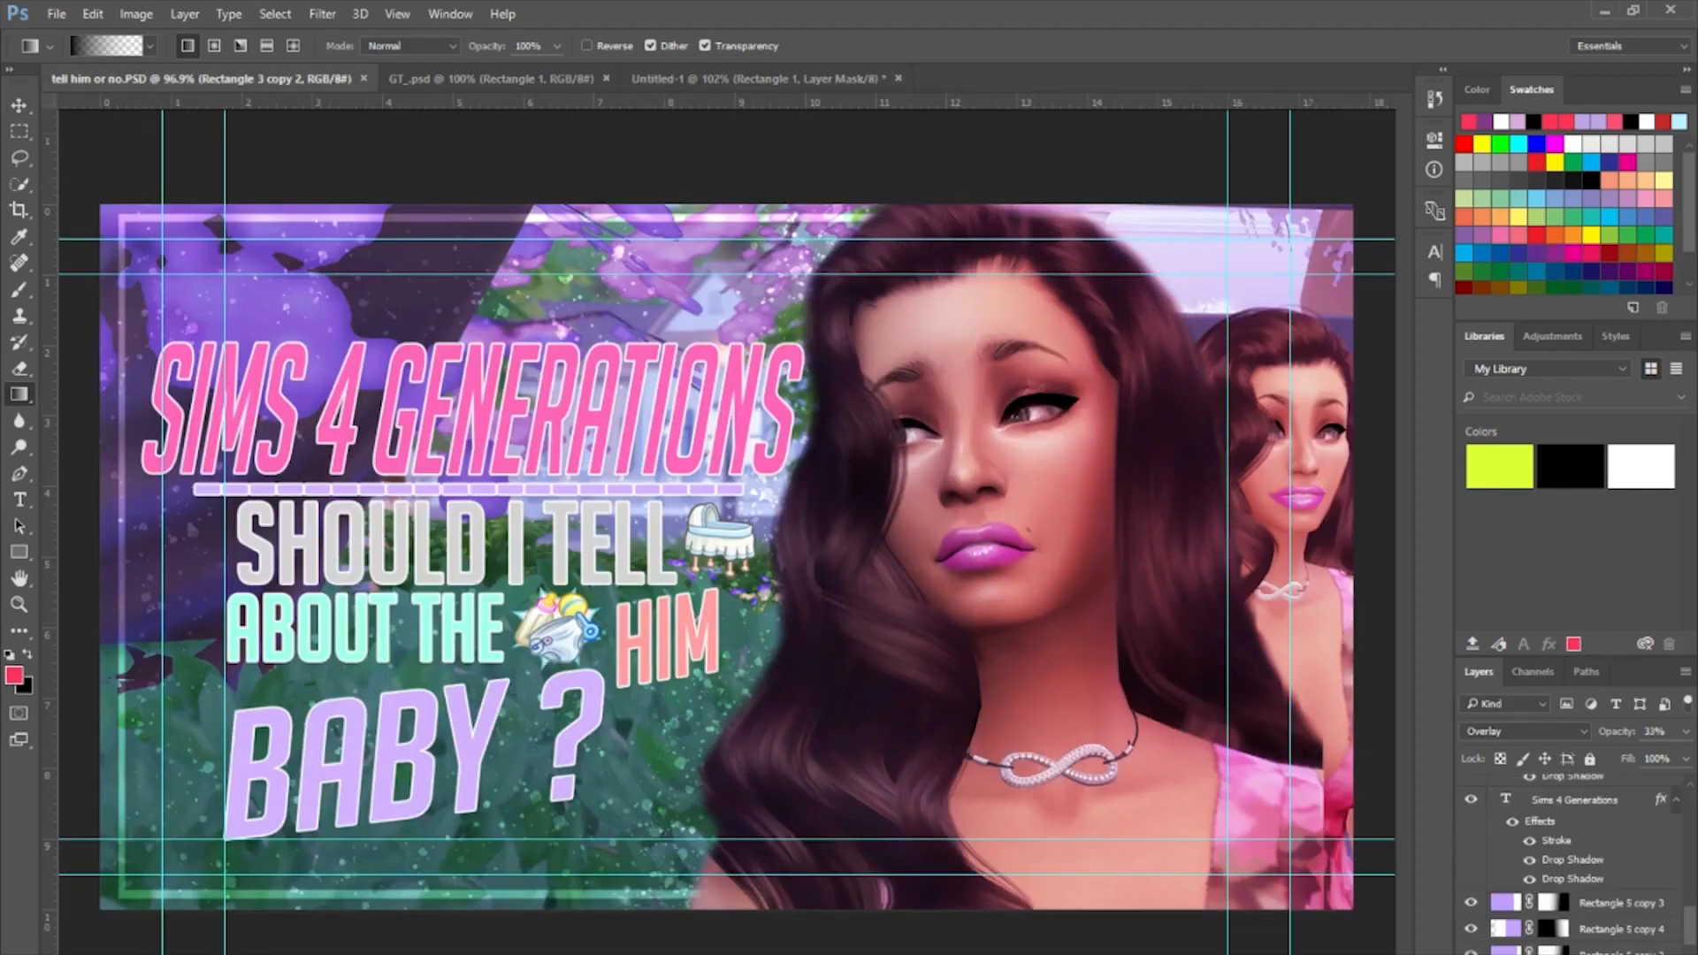
pyautogui.press('Down')
pyautogui.click(1620, 952)
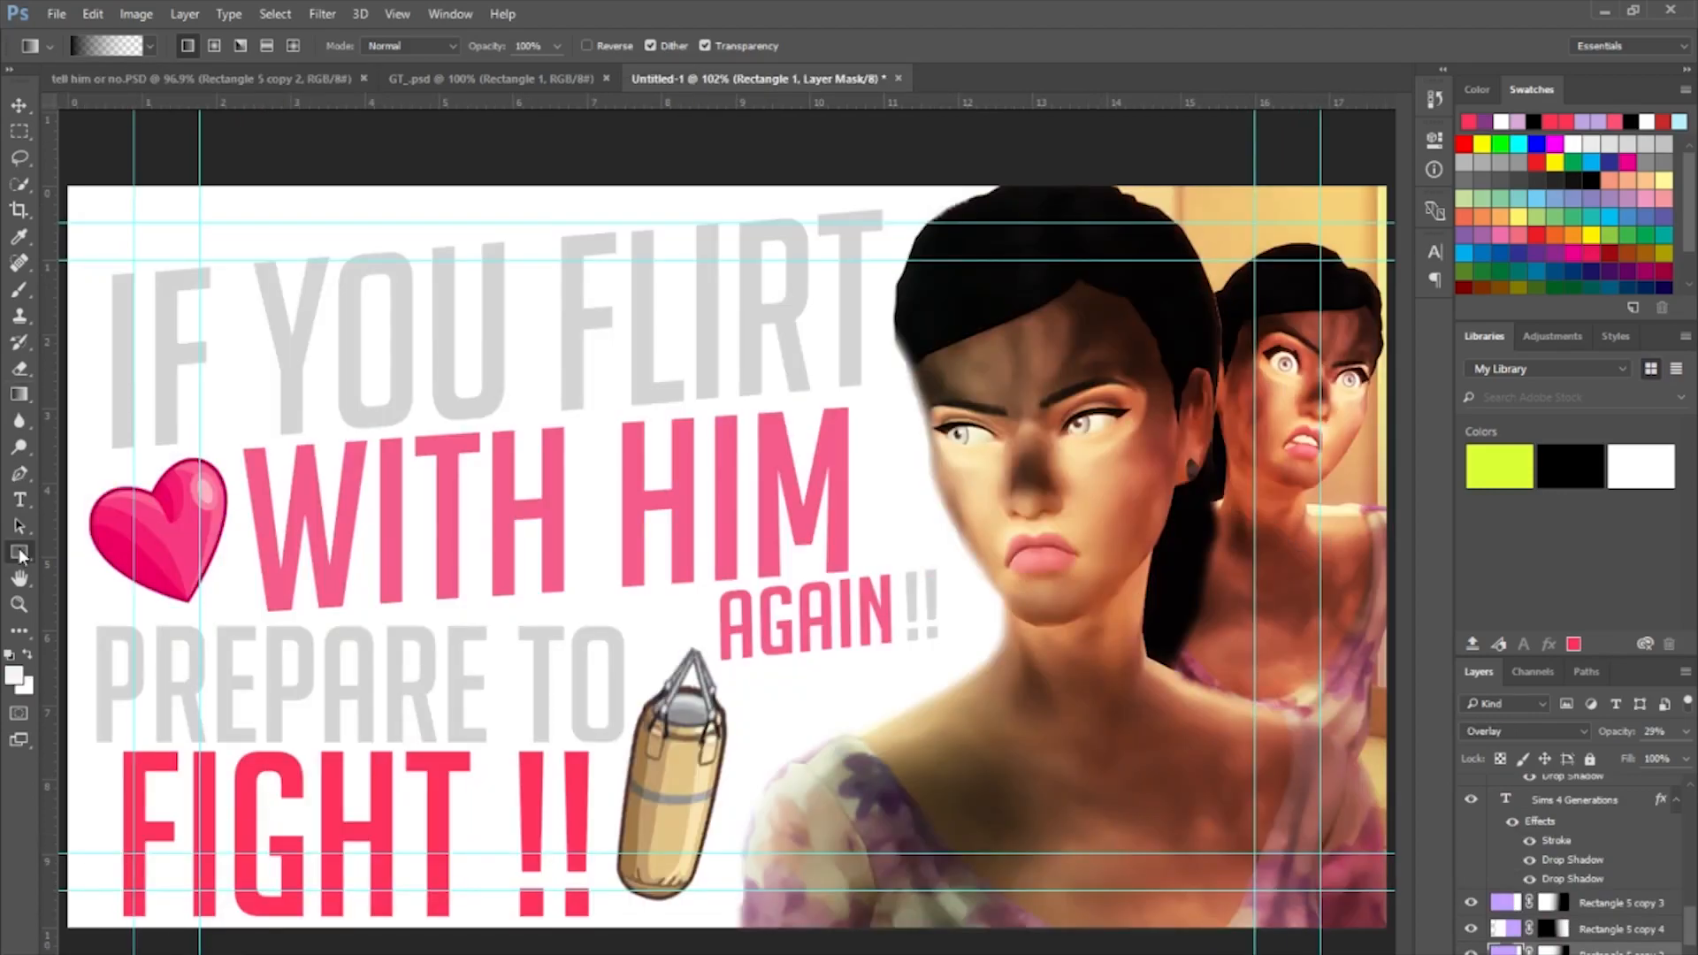
# In Untitled-1, draw a light purple rectangle of about 1295 by 742 px over the whole canvas, above the red tint layer.
pyautogui.click(19, 552)
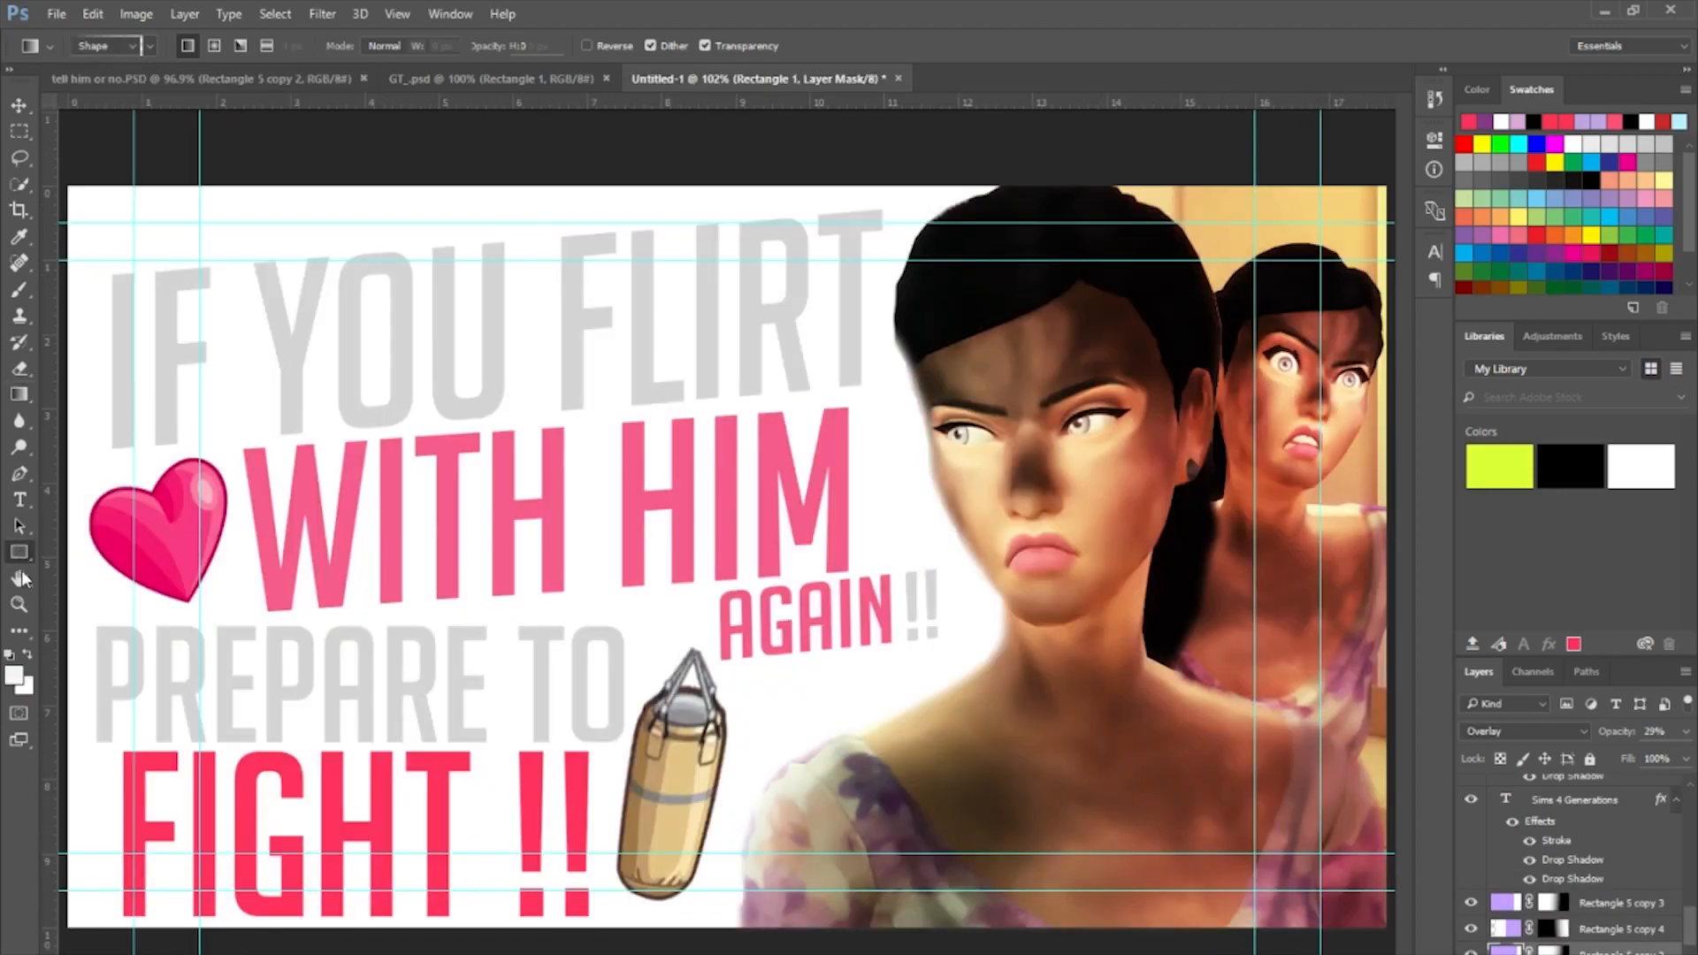
pyautogui.click(14, 677)
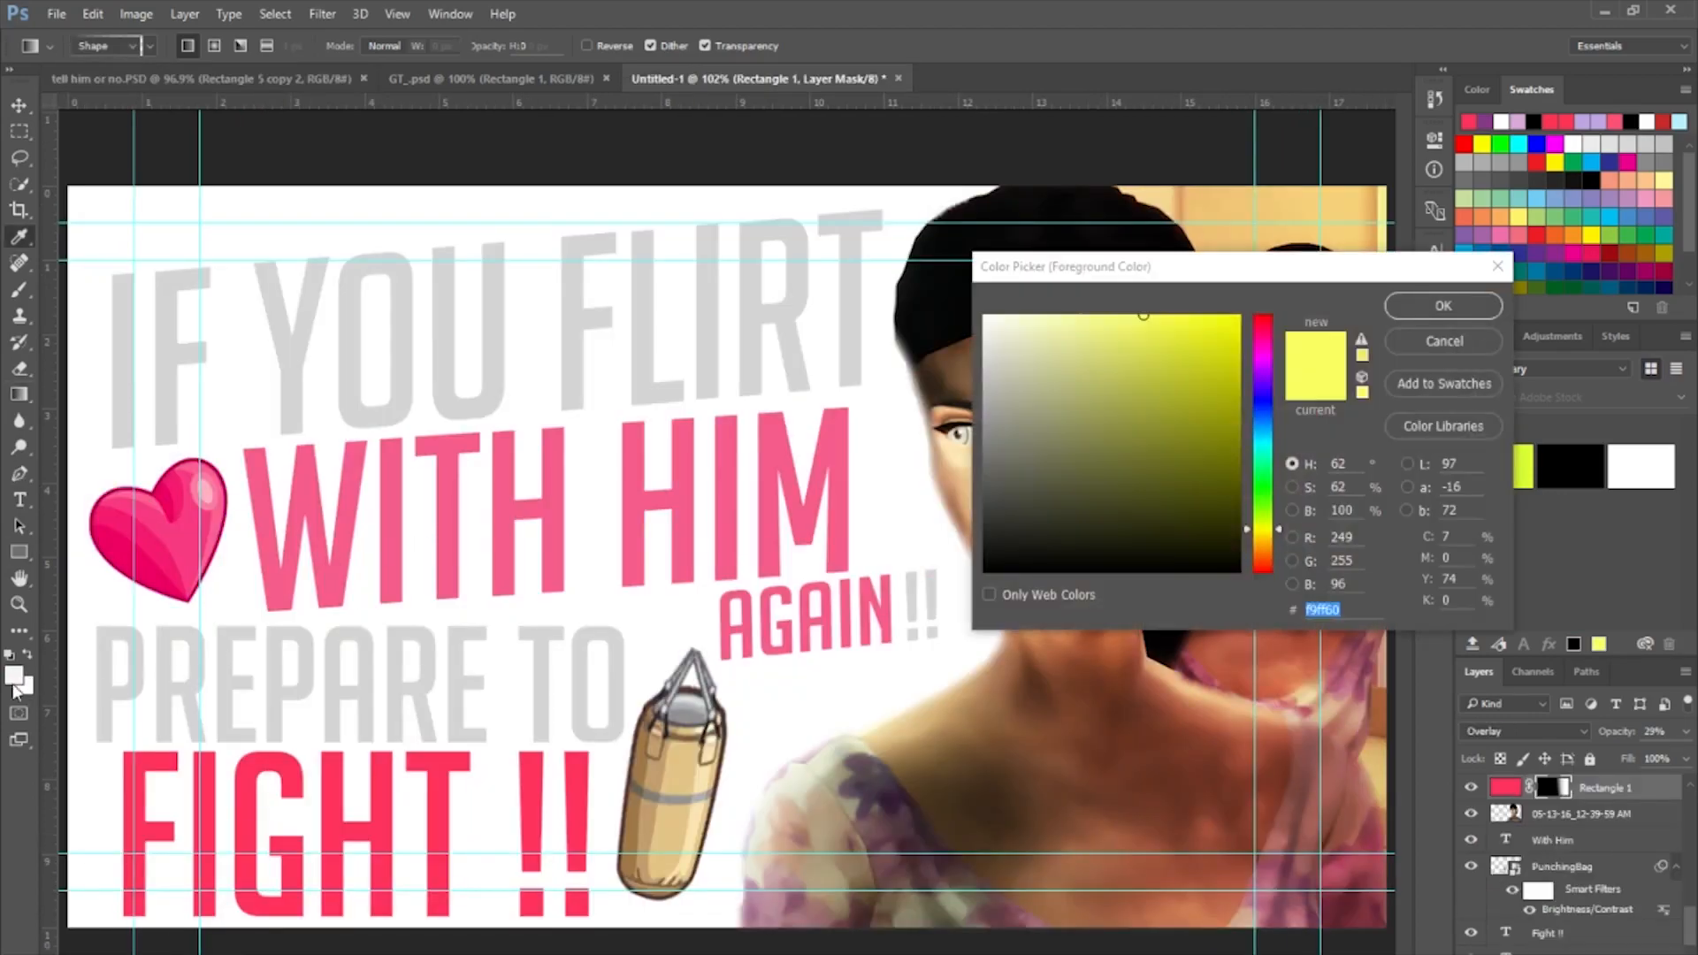
pyautogui.write('be60ff')
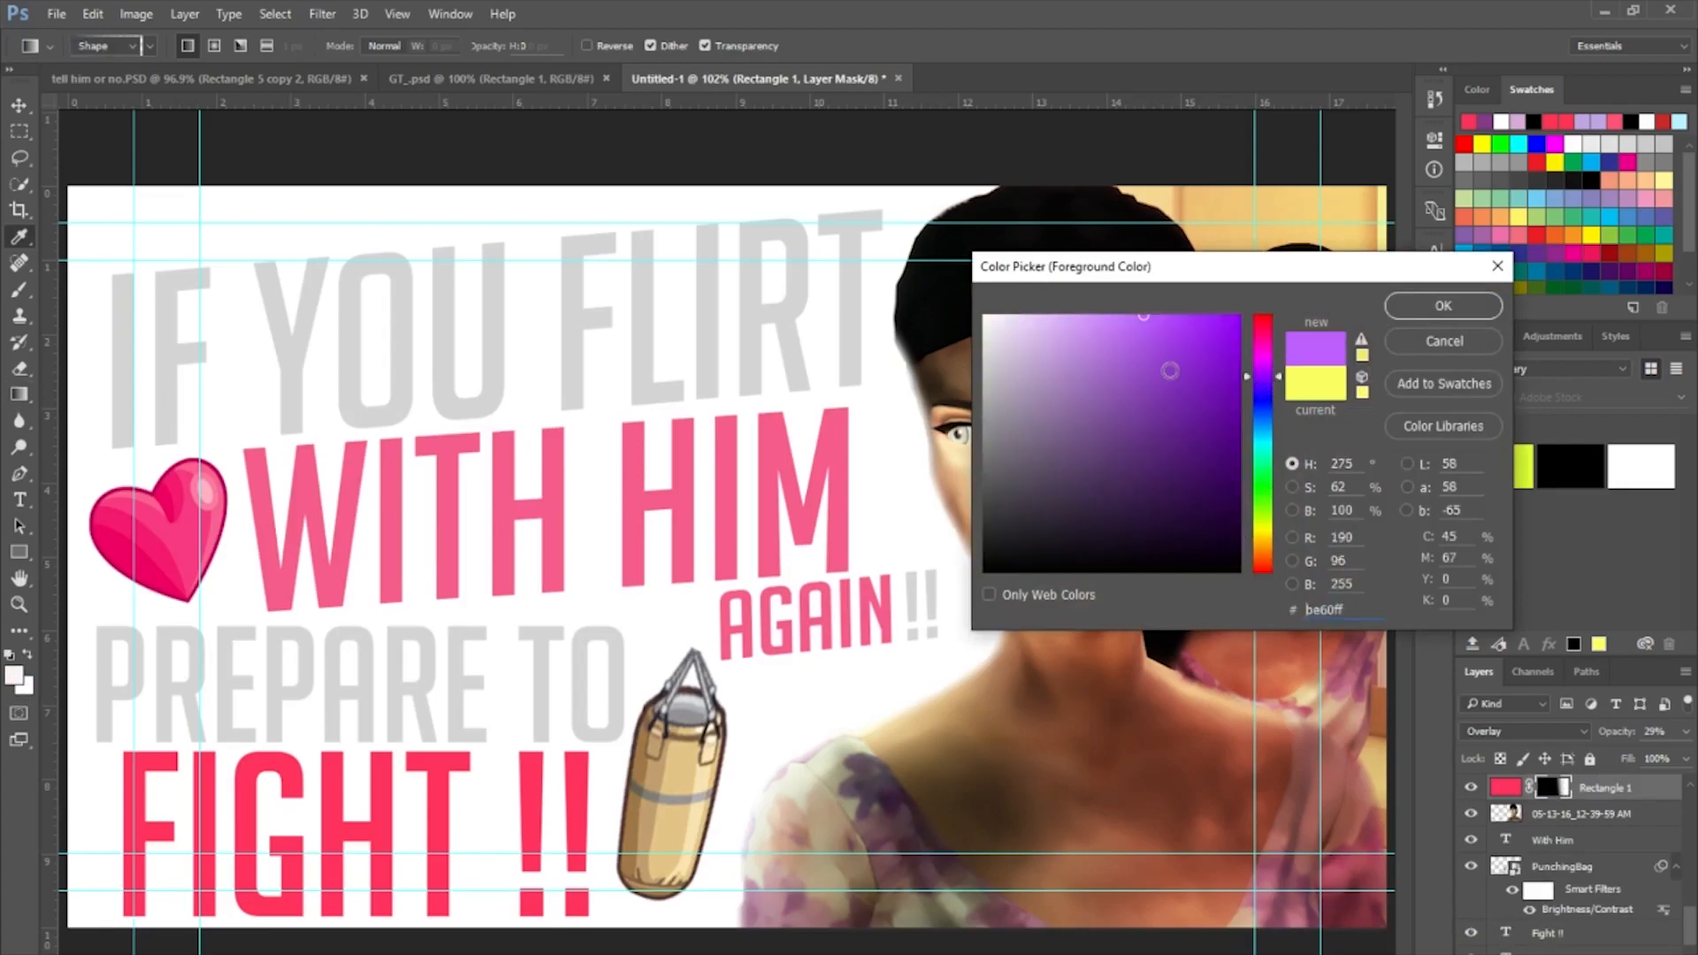
pyautogui.click(1060, 344)
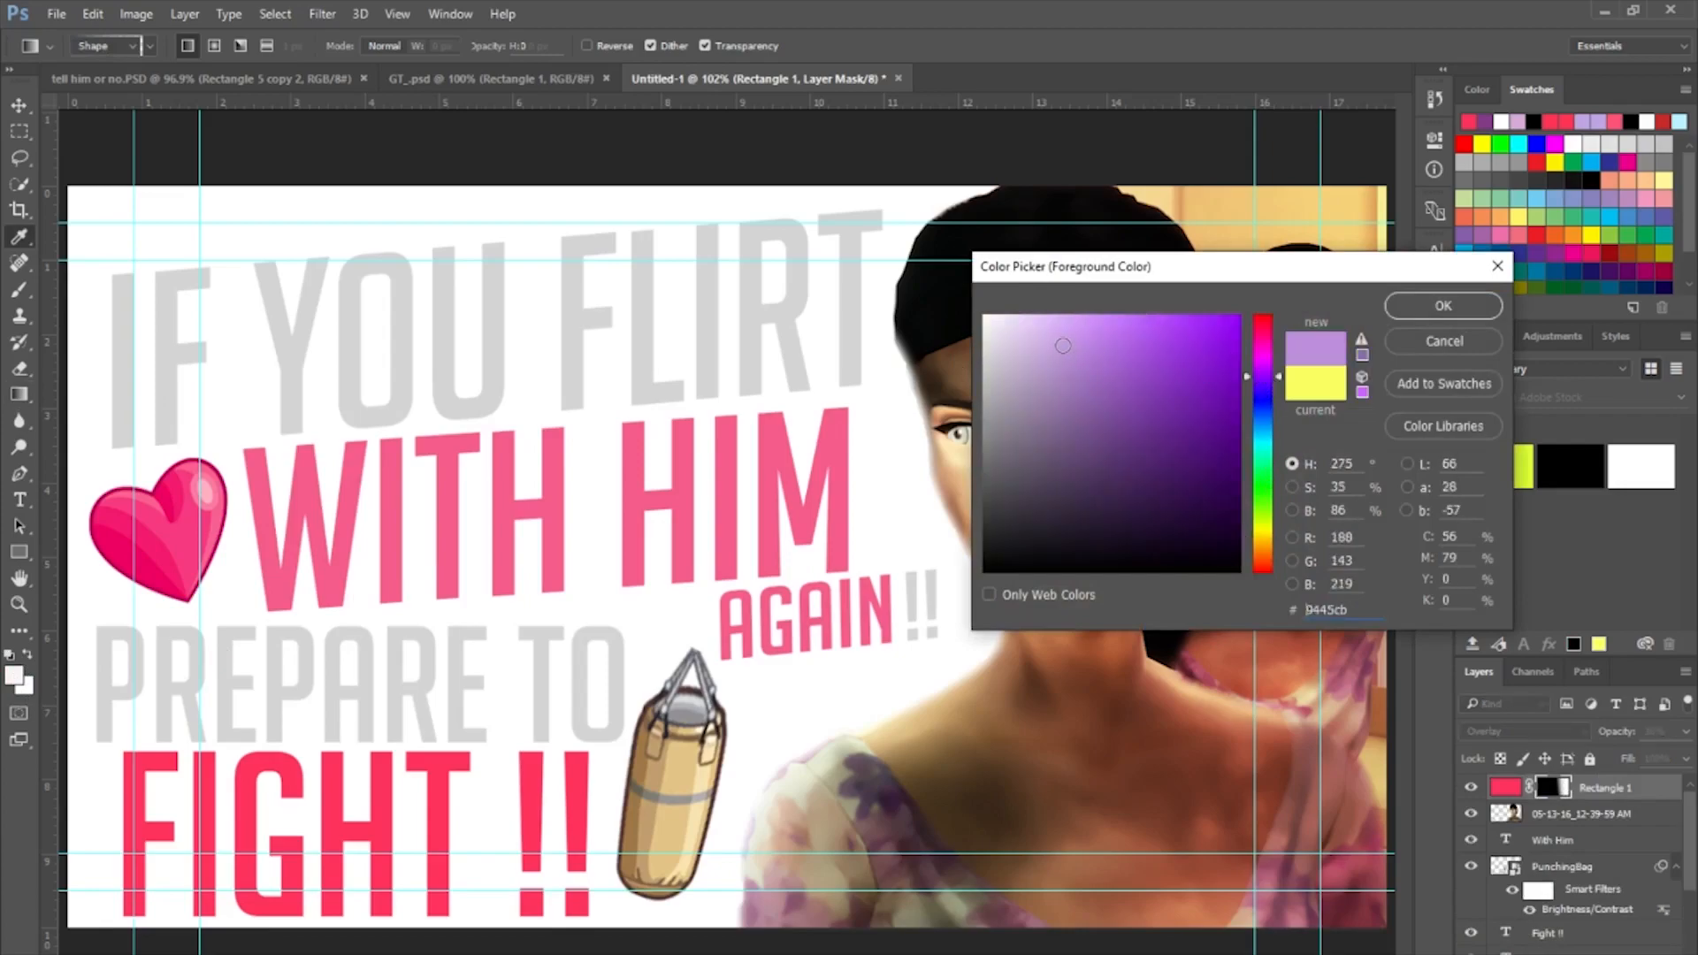
pyautogui.click(1437, 310)
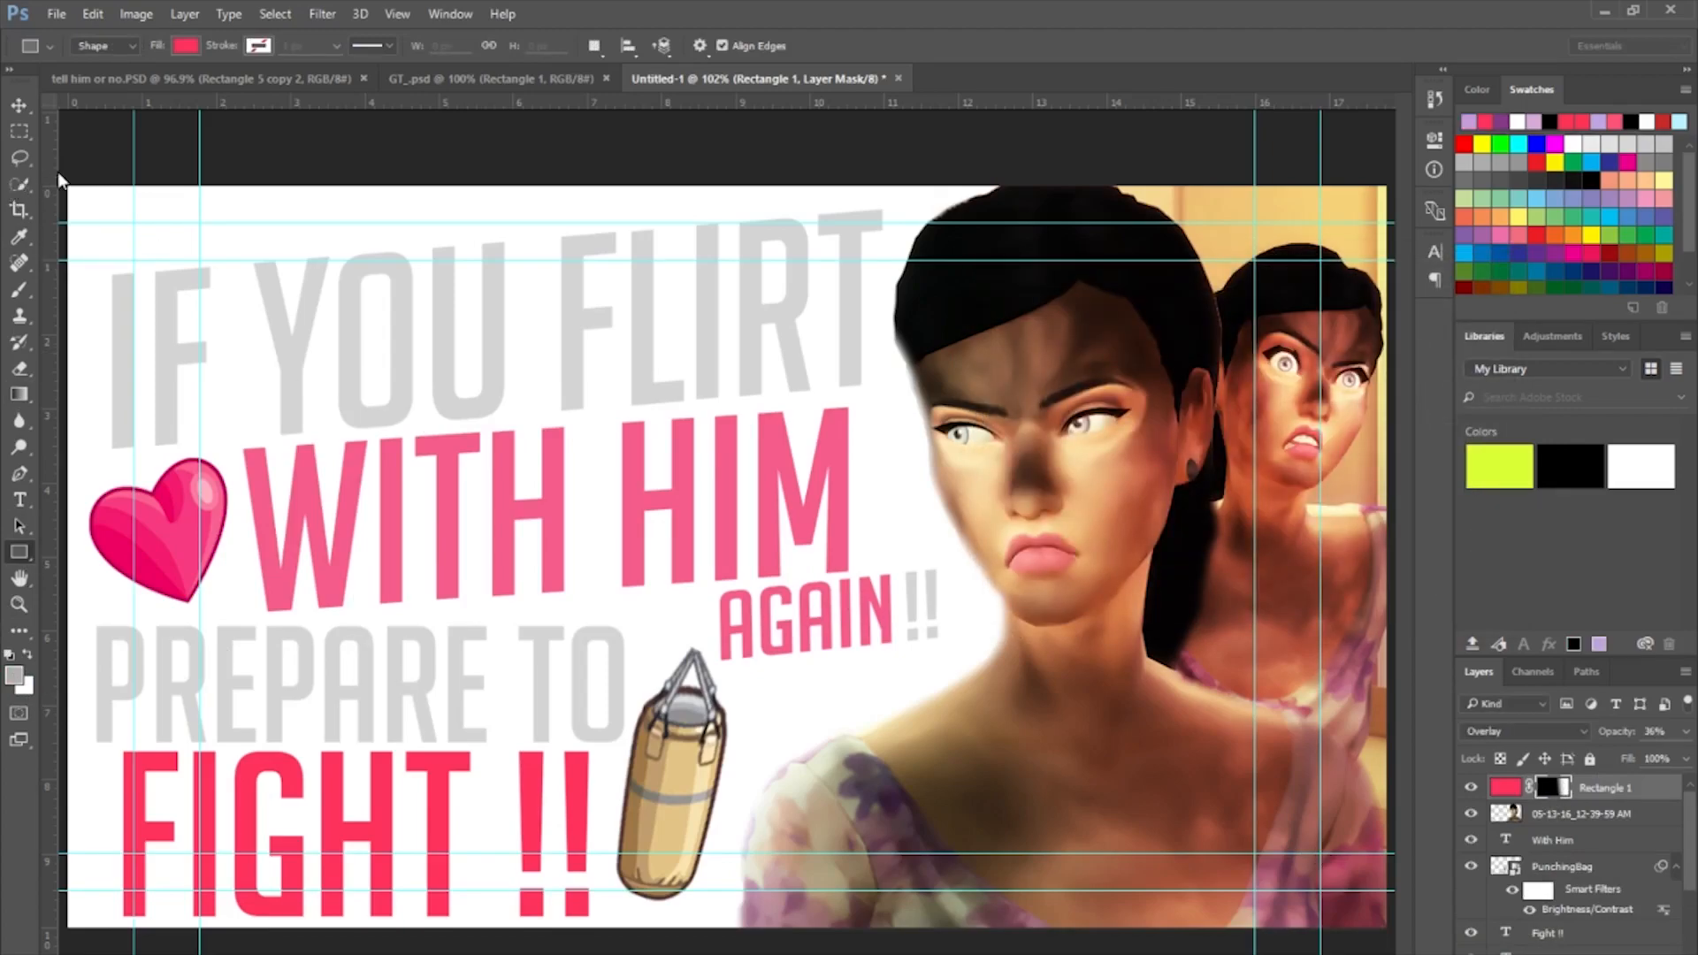
pyautogui.moveTo(71, 190); pyautogui.dragTo(1394, 943)
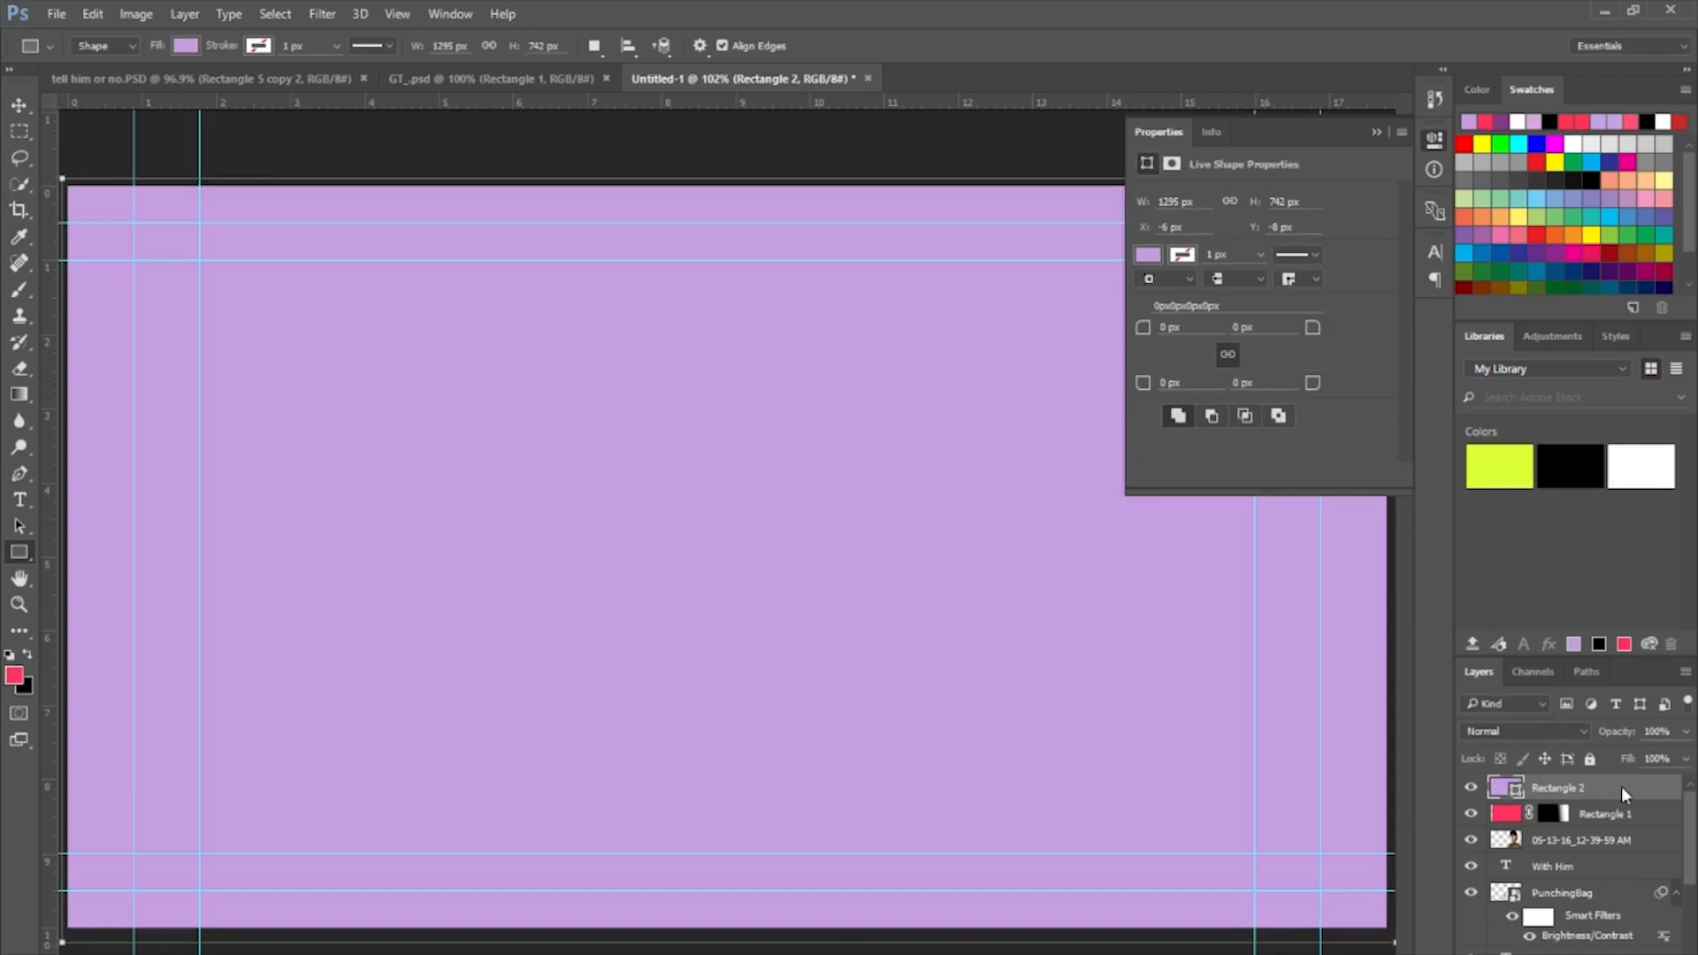
# Rasterize the purple Rectangle 2 layer, set it to Overlay at 53% opacity and collapse its open properties.
pyautogui.rightClick(1622, 791)
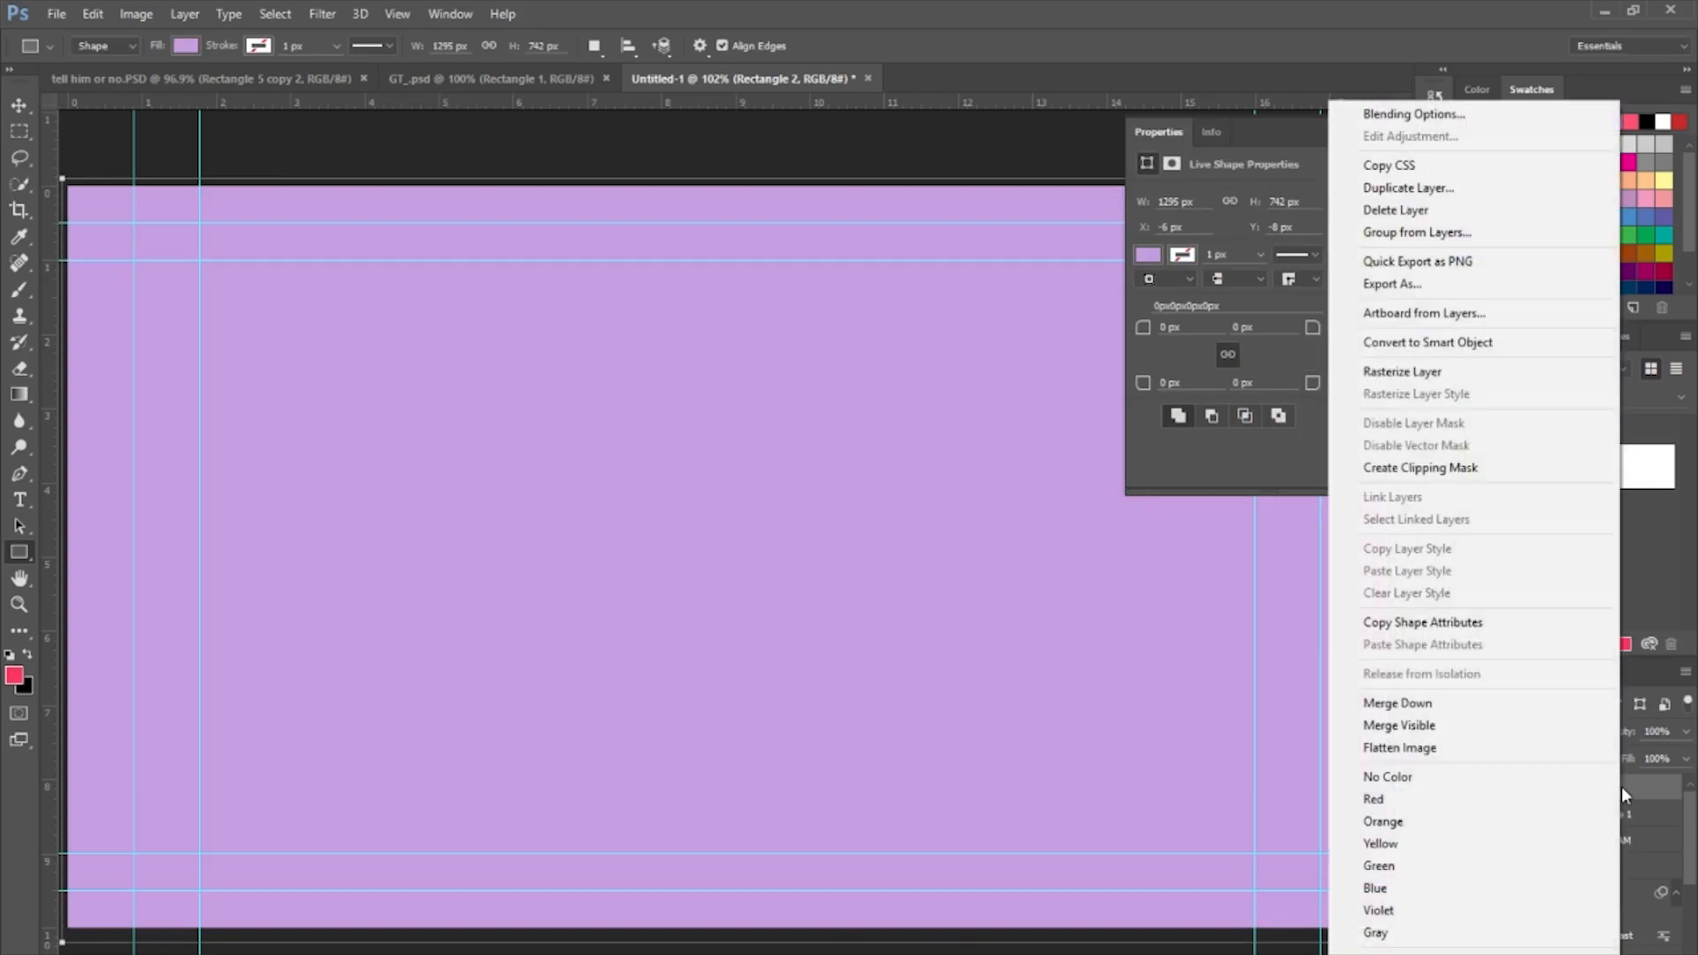
pyautogui.click(1466, 378)
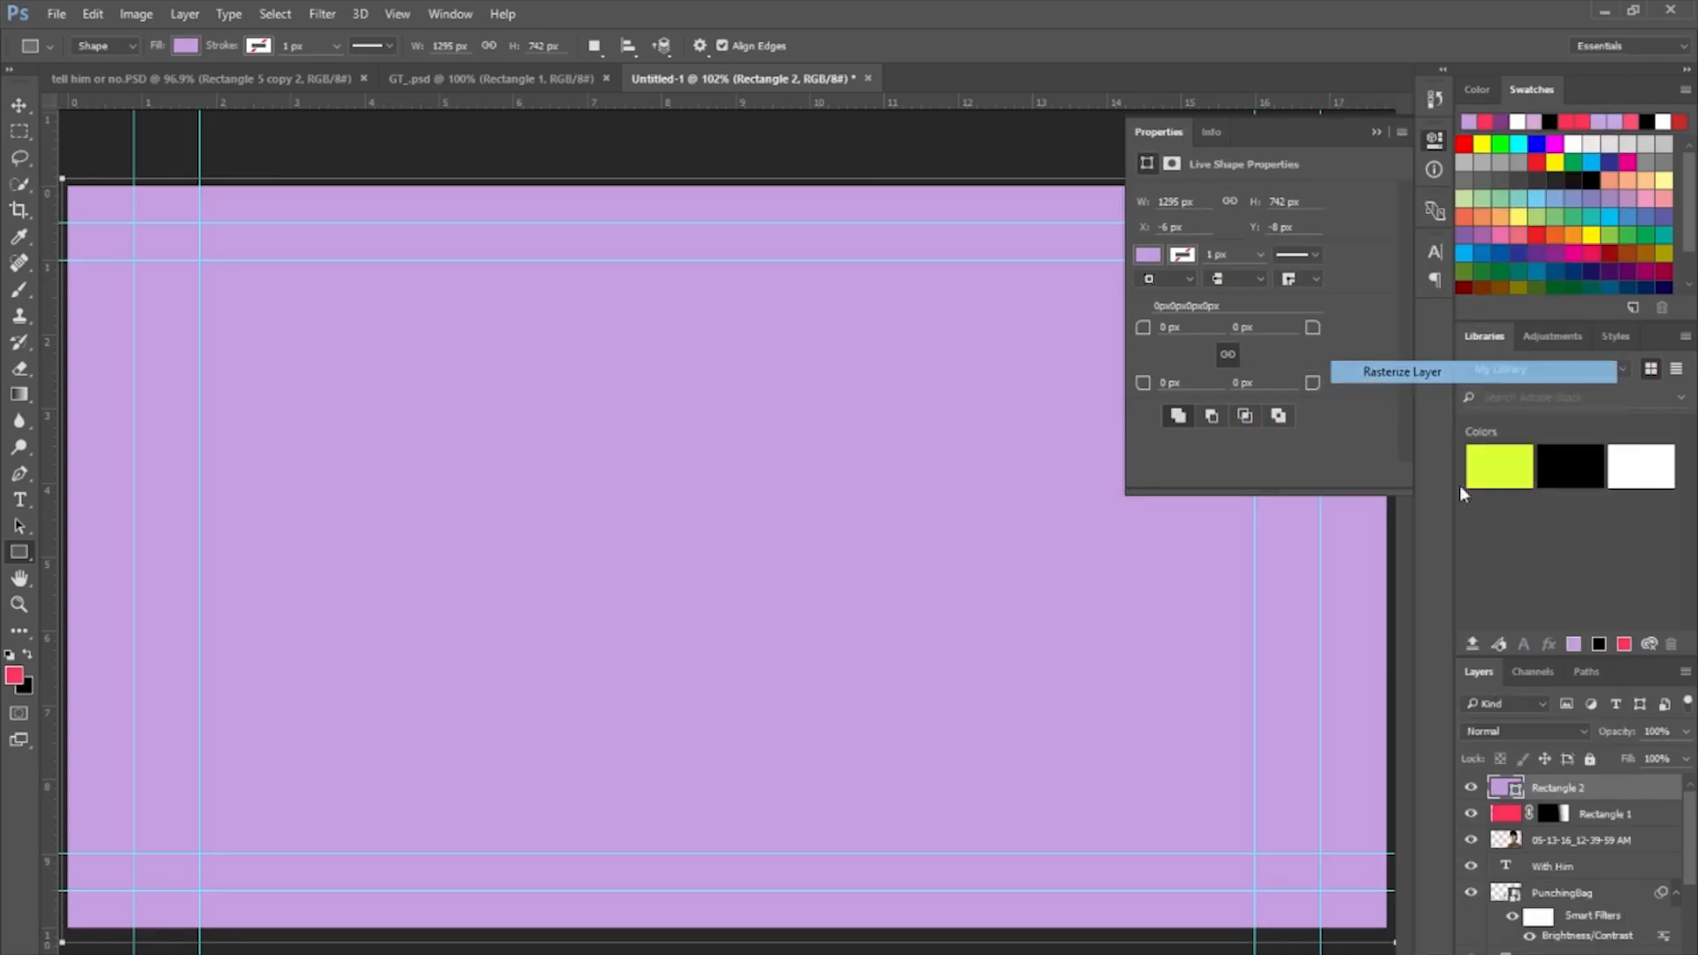
pyautogui.click(1544, 730)
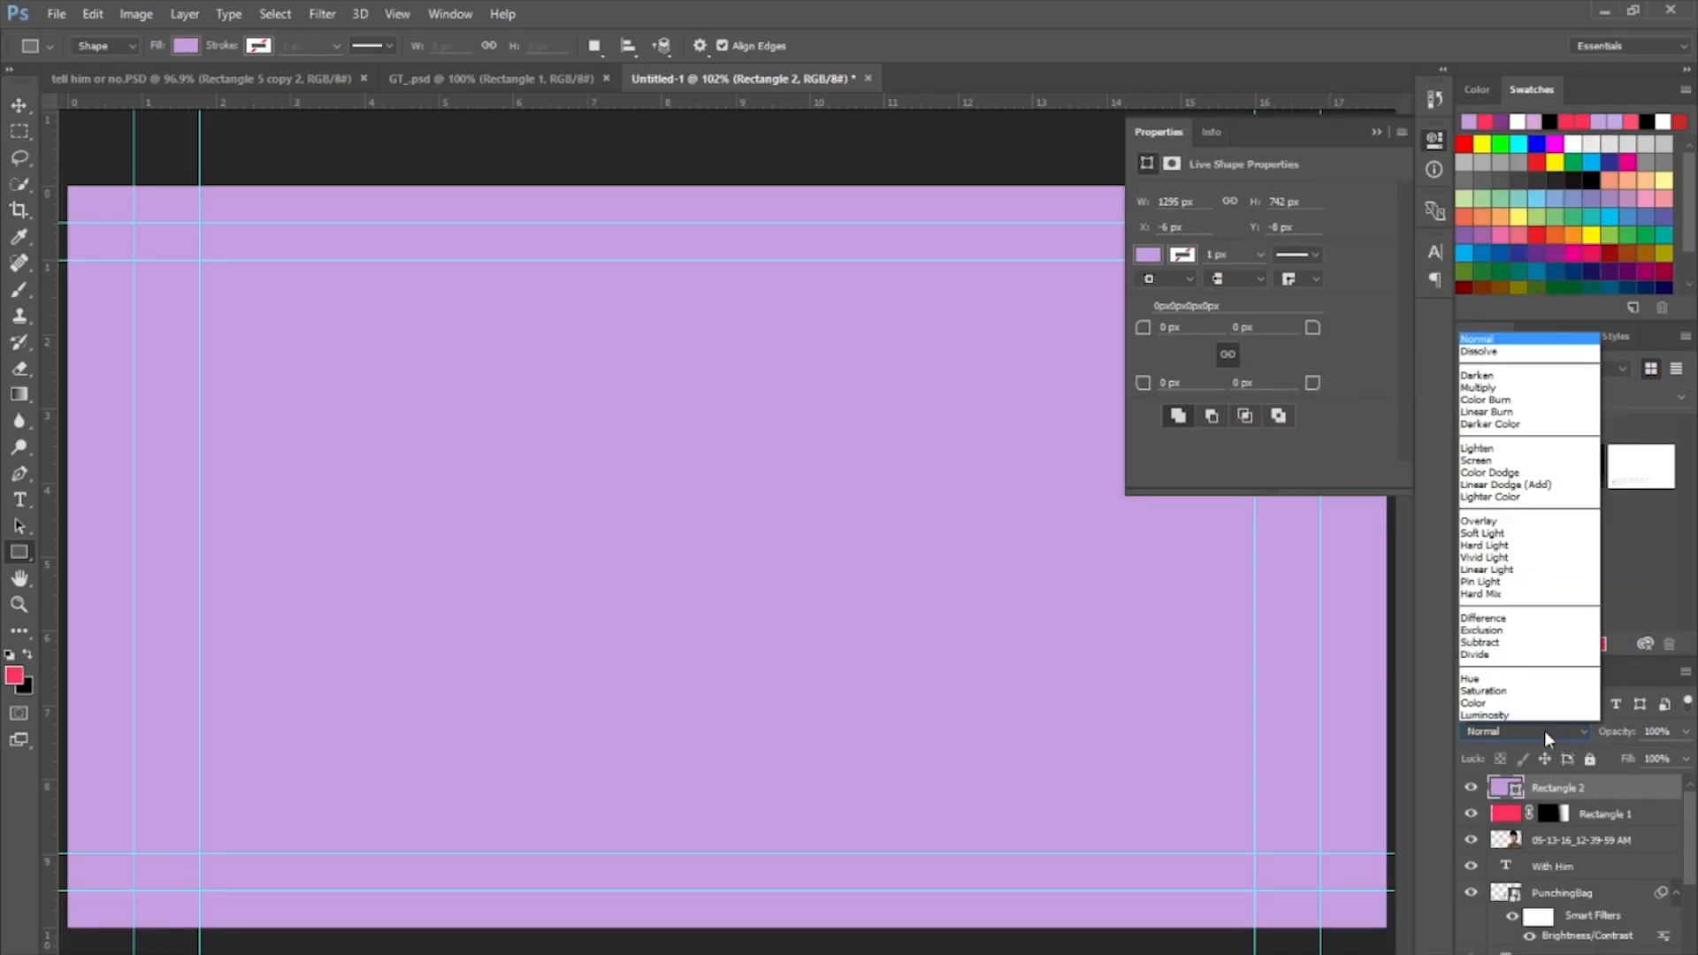
pyautogui.click(1495, 522)
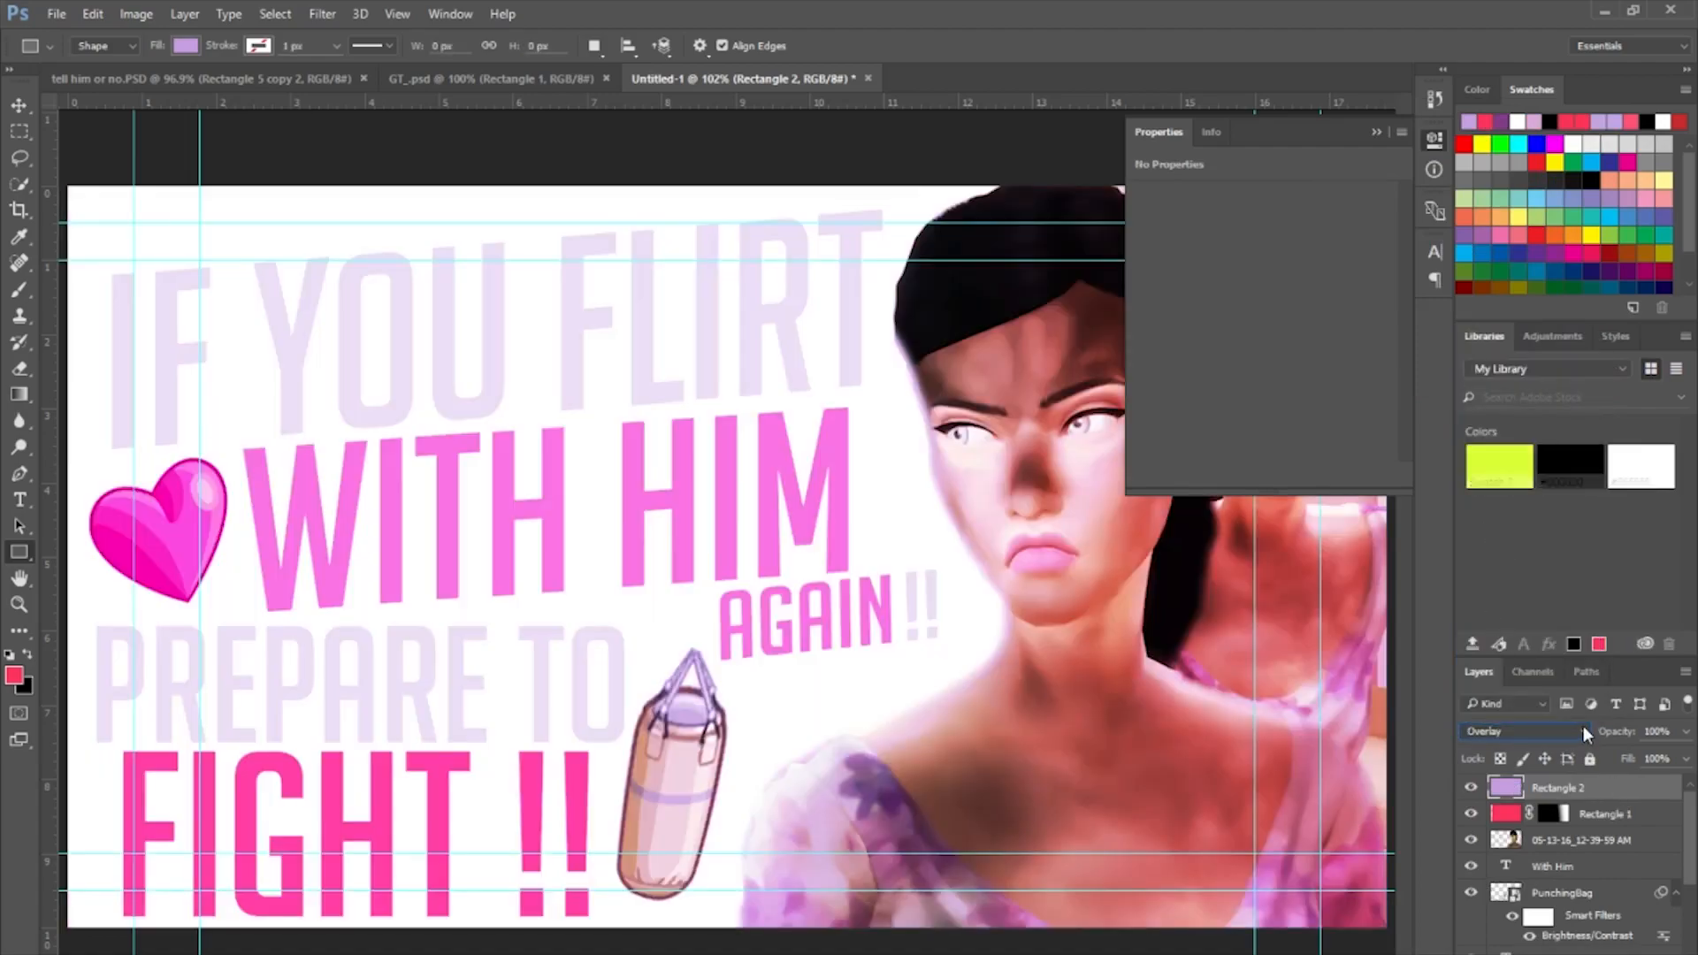
pyautogui.click(1686, 732)
pyautogui.moveTo(1685, 758); pyautogui.dragTo(1627, 761)
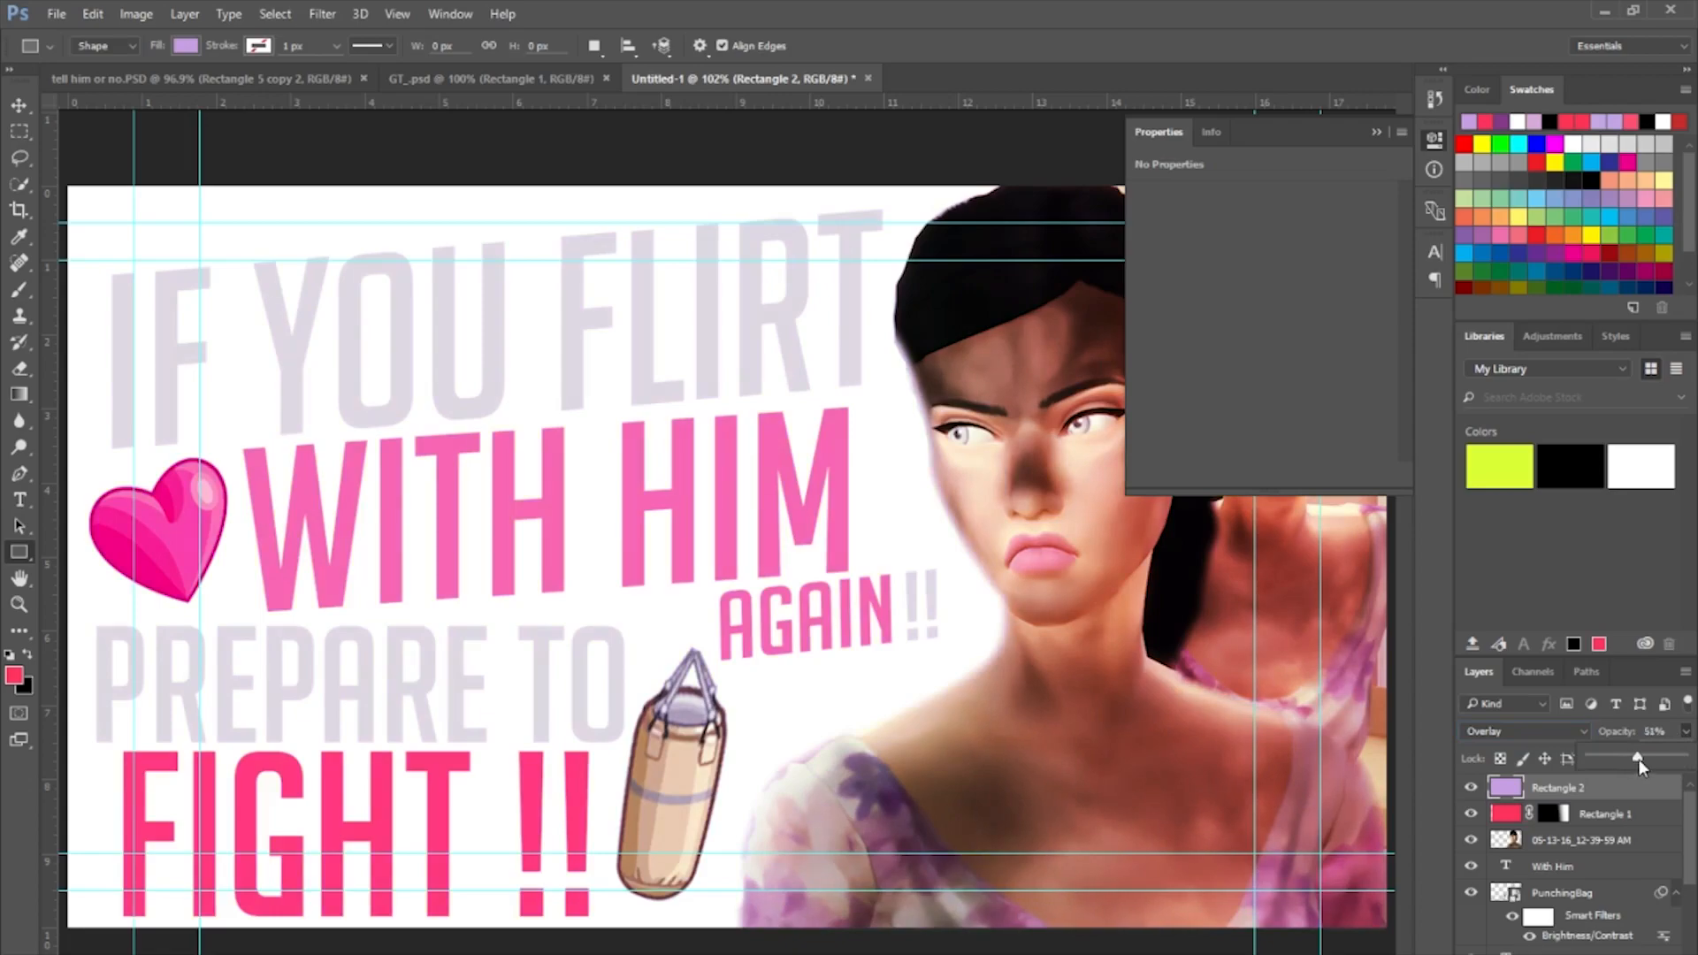
pyautogui.click(1379, 166)
pyautogui.click(1377, 133)
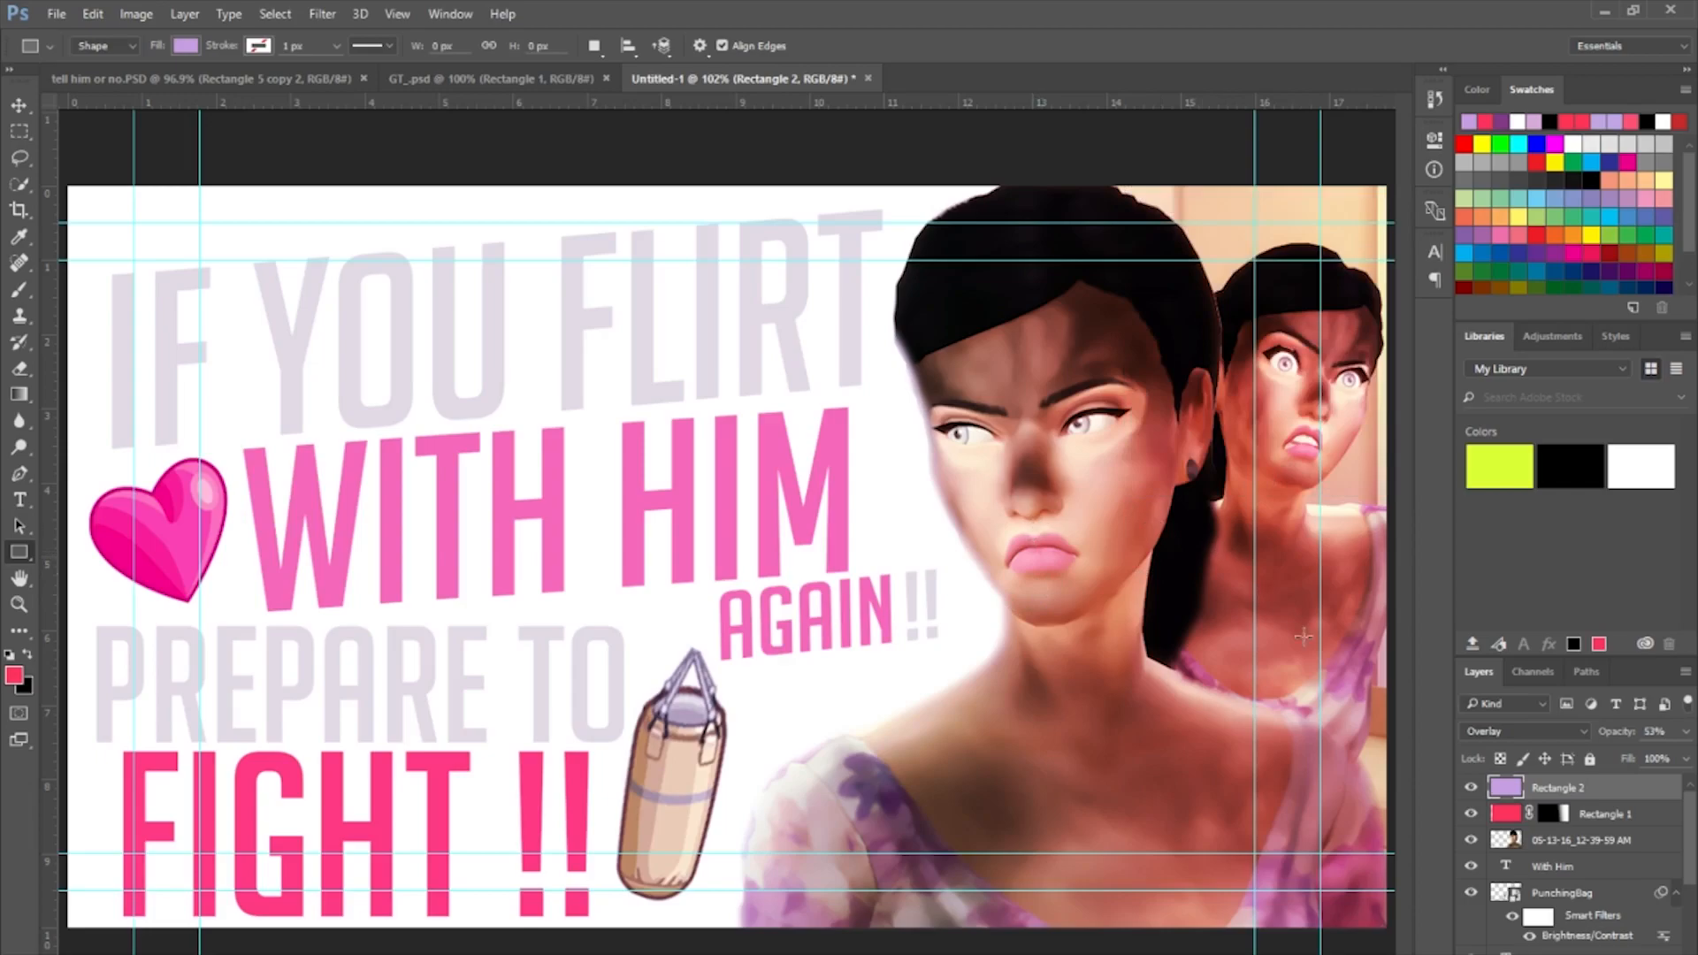
# Change the purple rectangle's blend mode to Soft Light and its opacity to 74%.
pyautogui.click(1551, 731)
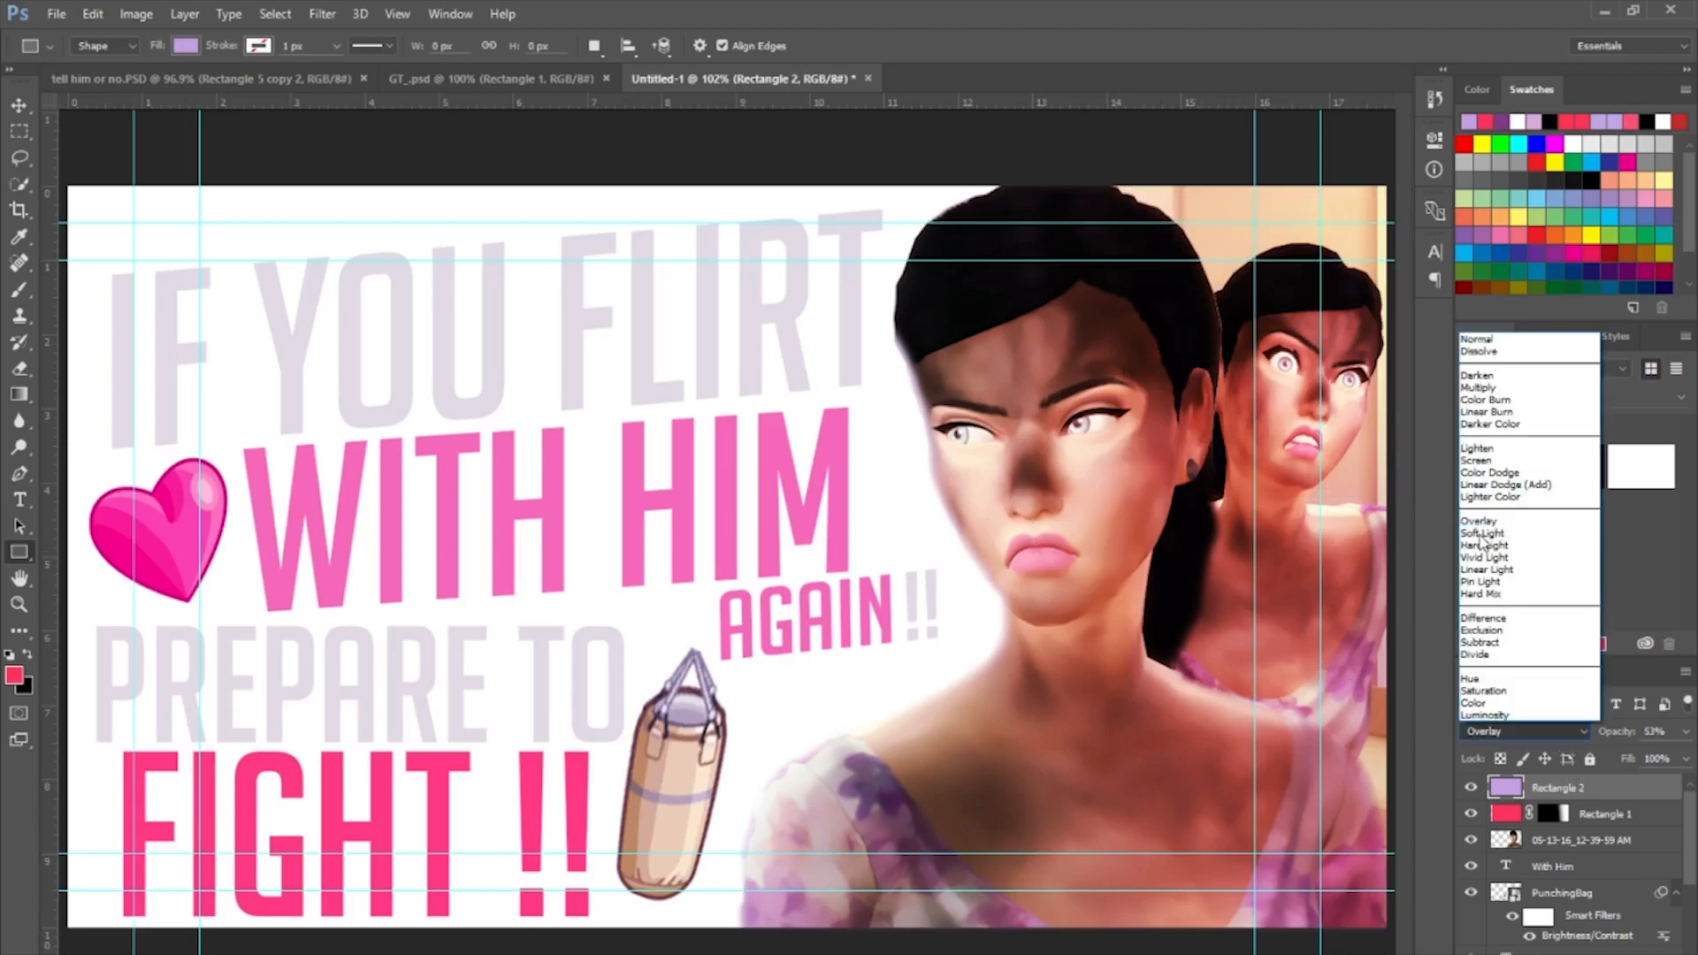
pyautogui.click(1491, 534)
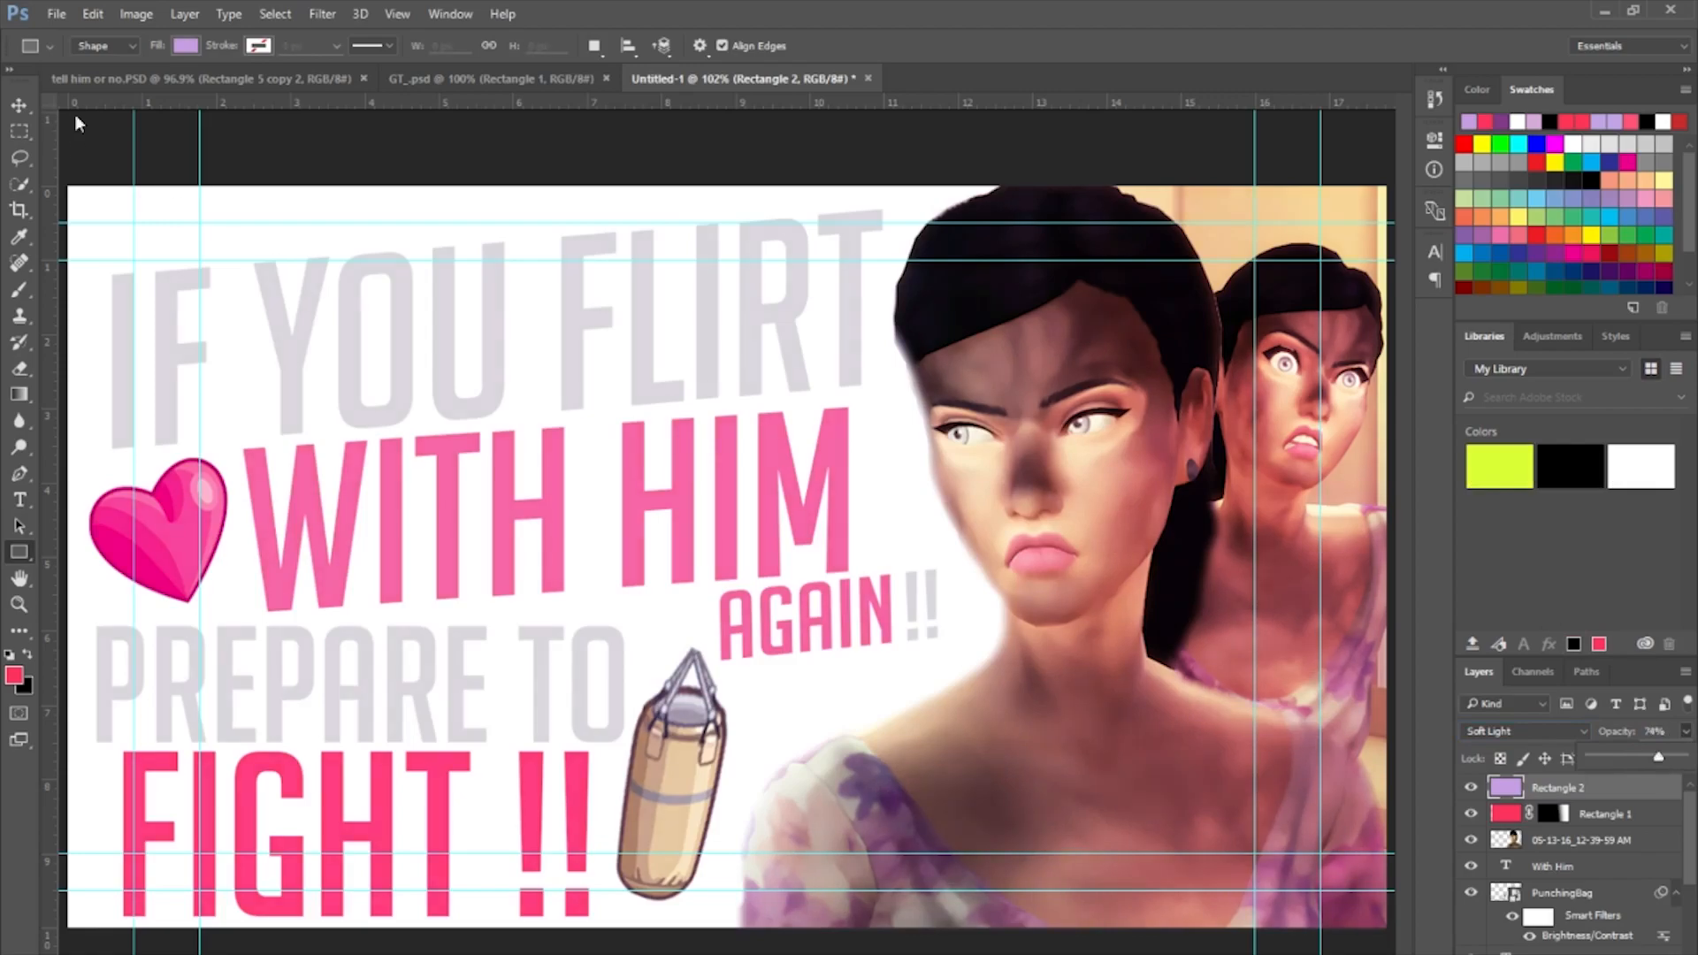
# Add a layer mask from transparency to the purple rectangle and fade it out with a gradient over the rear woman's side.
pyautogui.click(185, 14)
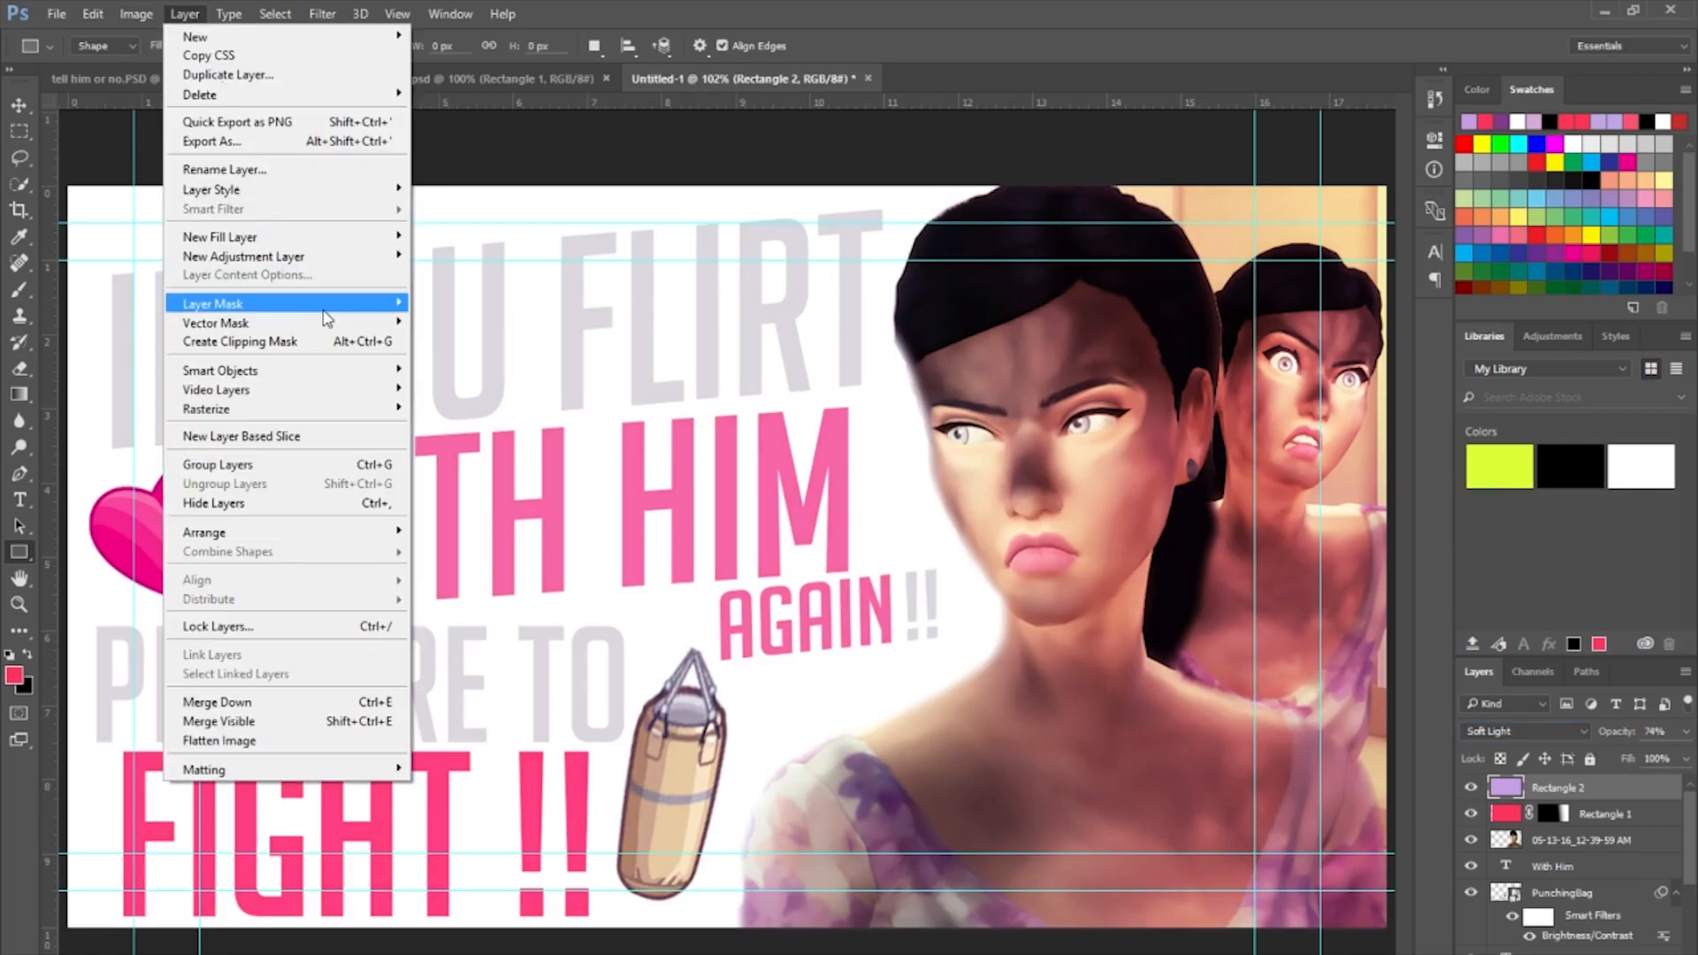
pyautogui.moveTo(333, 310)
pyautogui.click(510, 382)
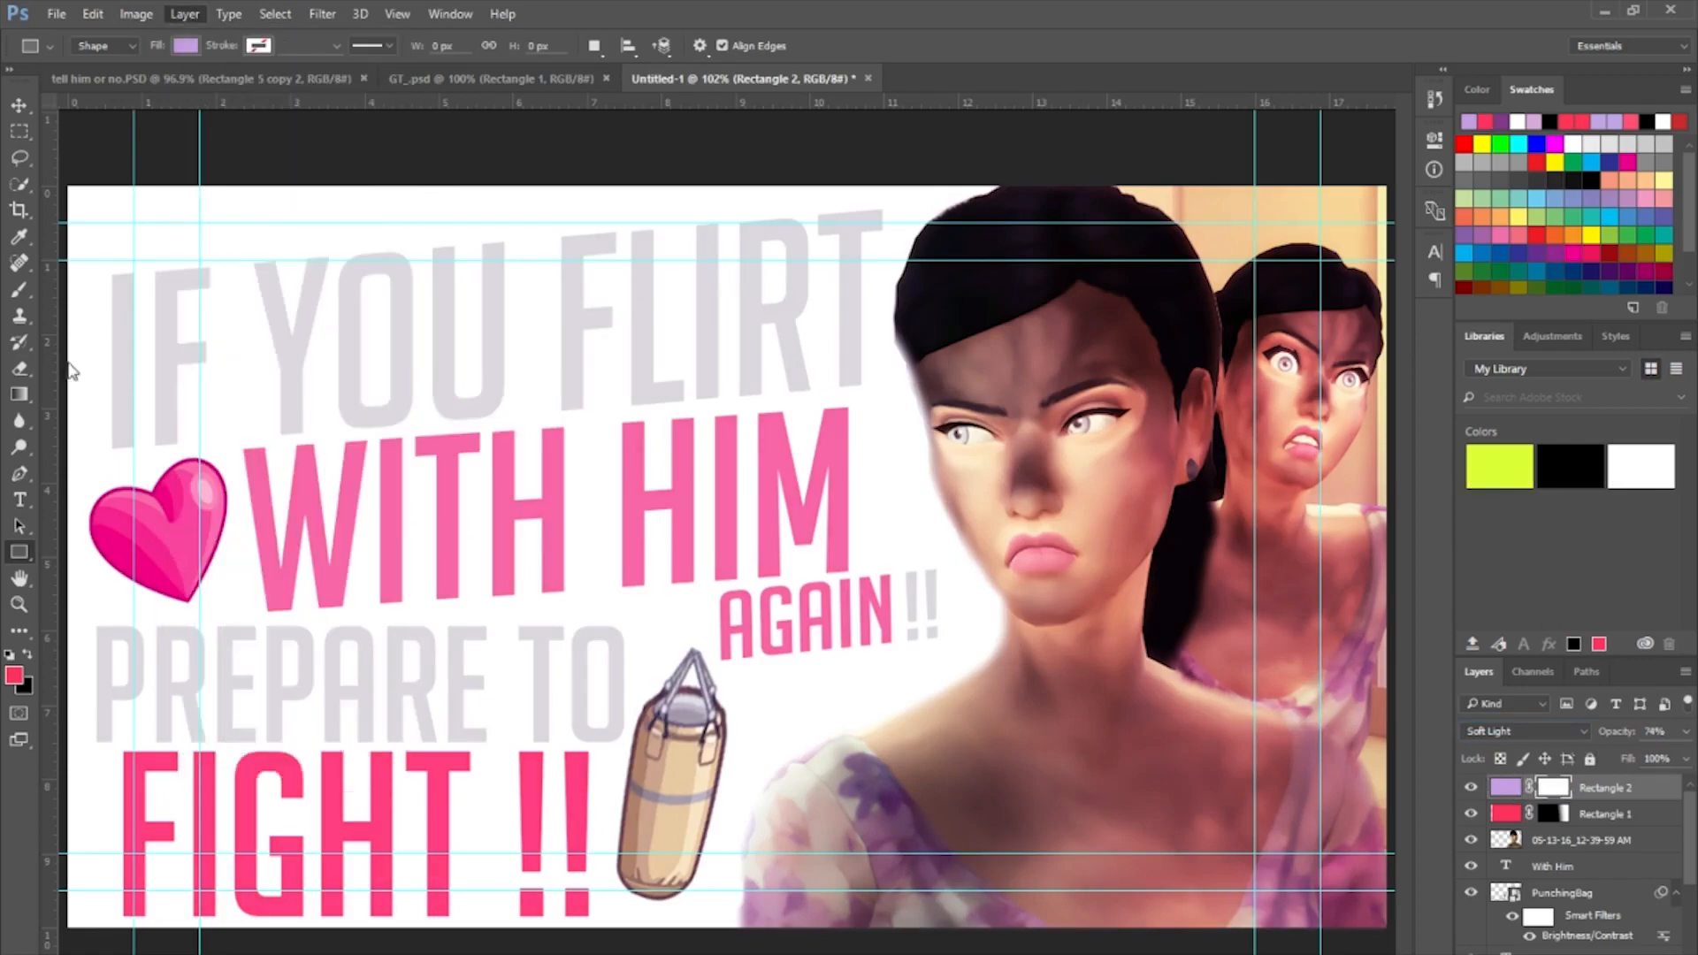
pyautogui.click(23, 398)
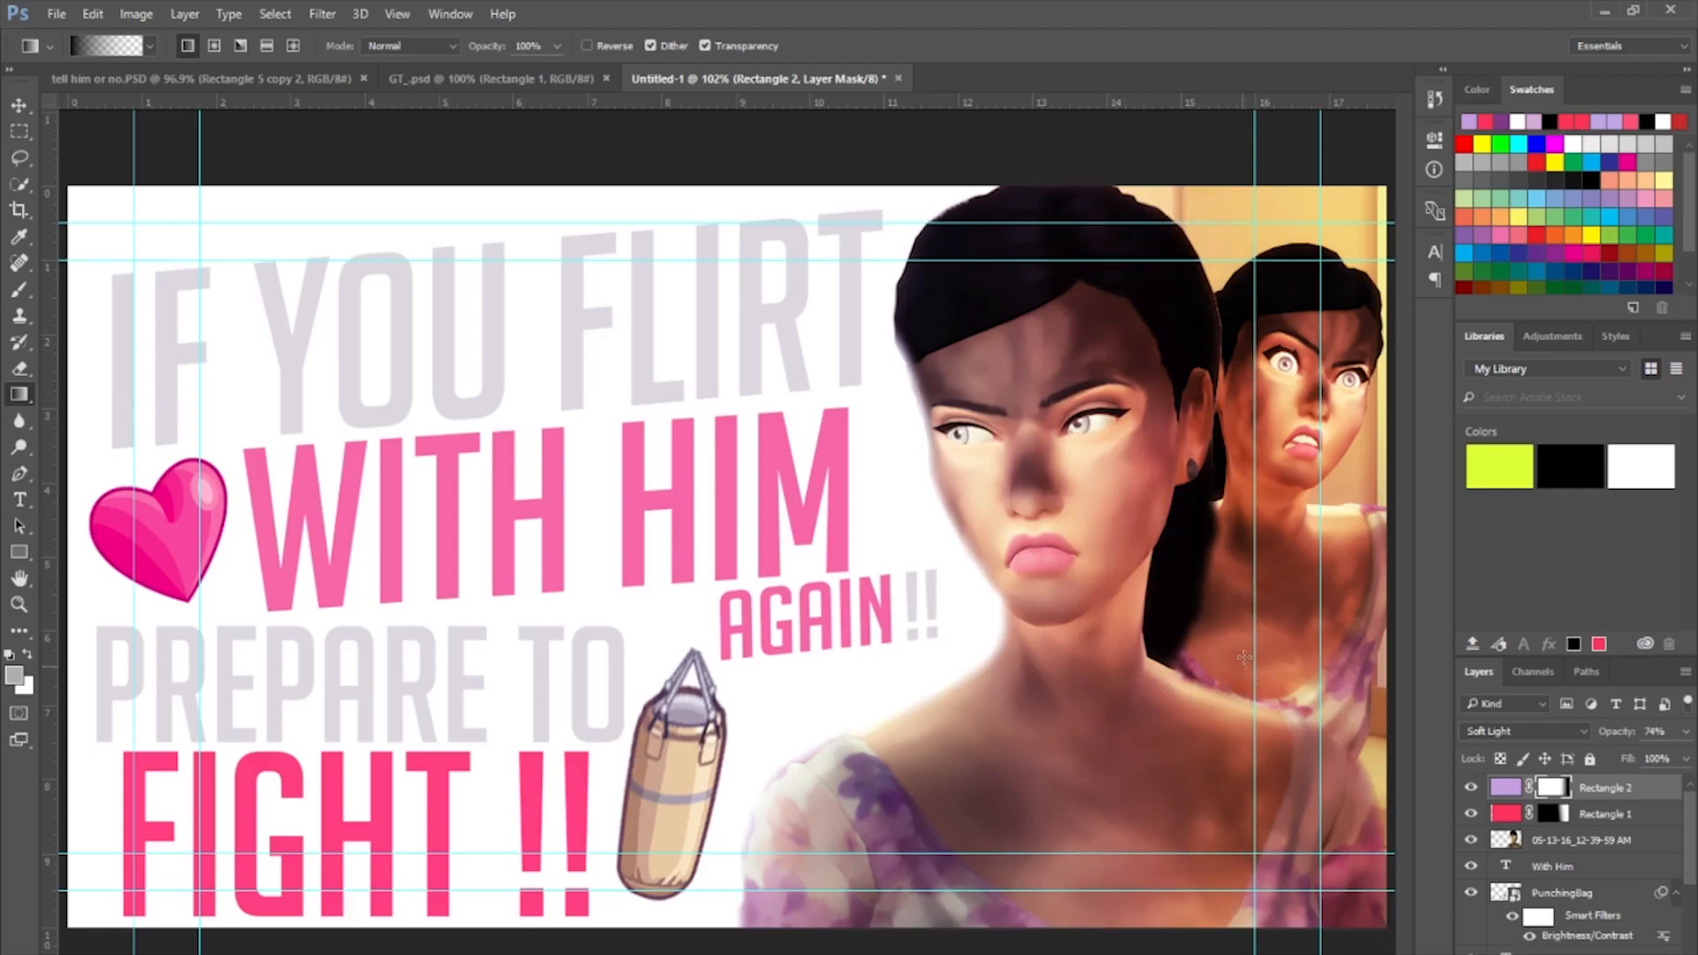
pyautogui.moveTo(1373, 599); pyautogui.dragTo(996, 612)
# Switch to File Explorer and open the Screenshots folder inside Documents, Electronic Arts, The Sims 4.
pyautogui.hotkey('alt', 'Tab')
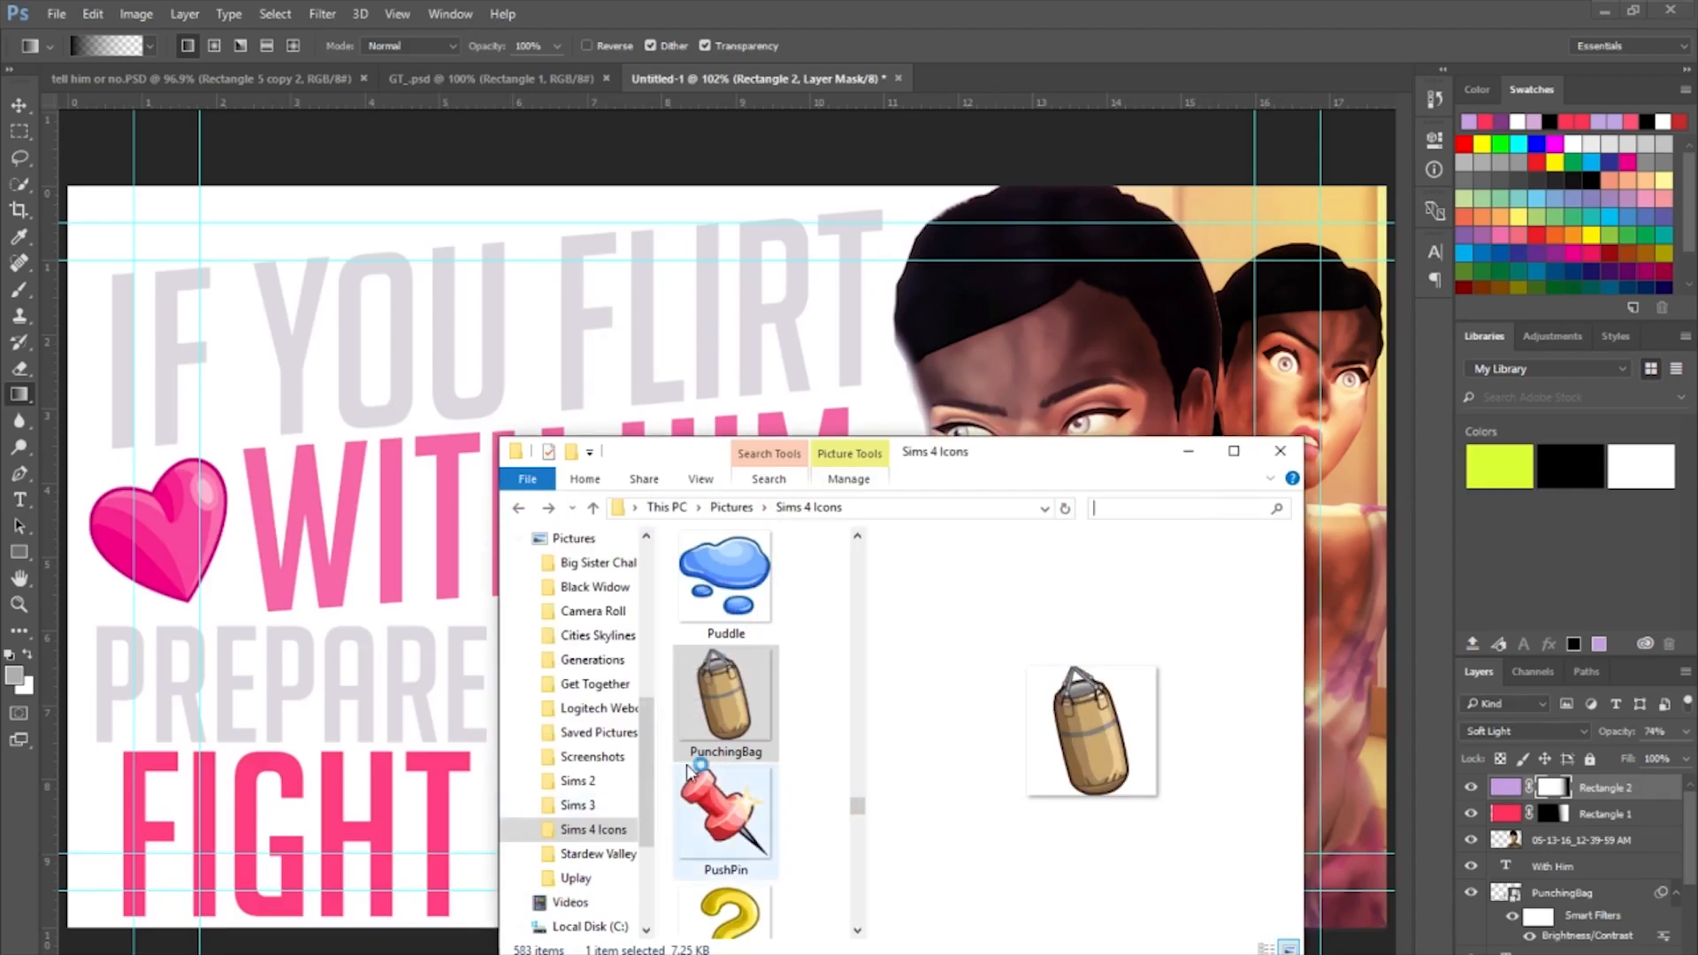
pyautogui.hotkey('alt', 'Left')
pyautogui.hotkey('alt', 'Up')
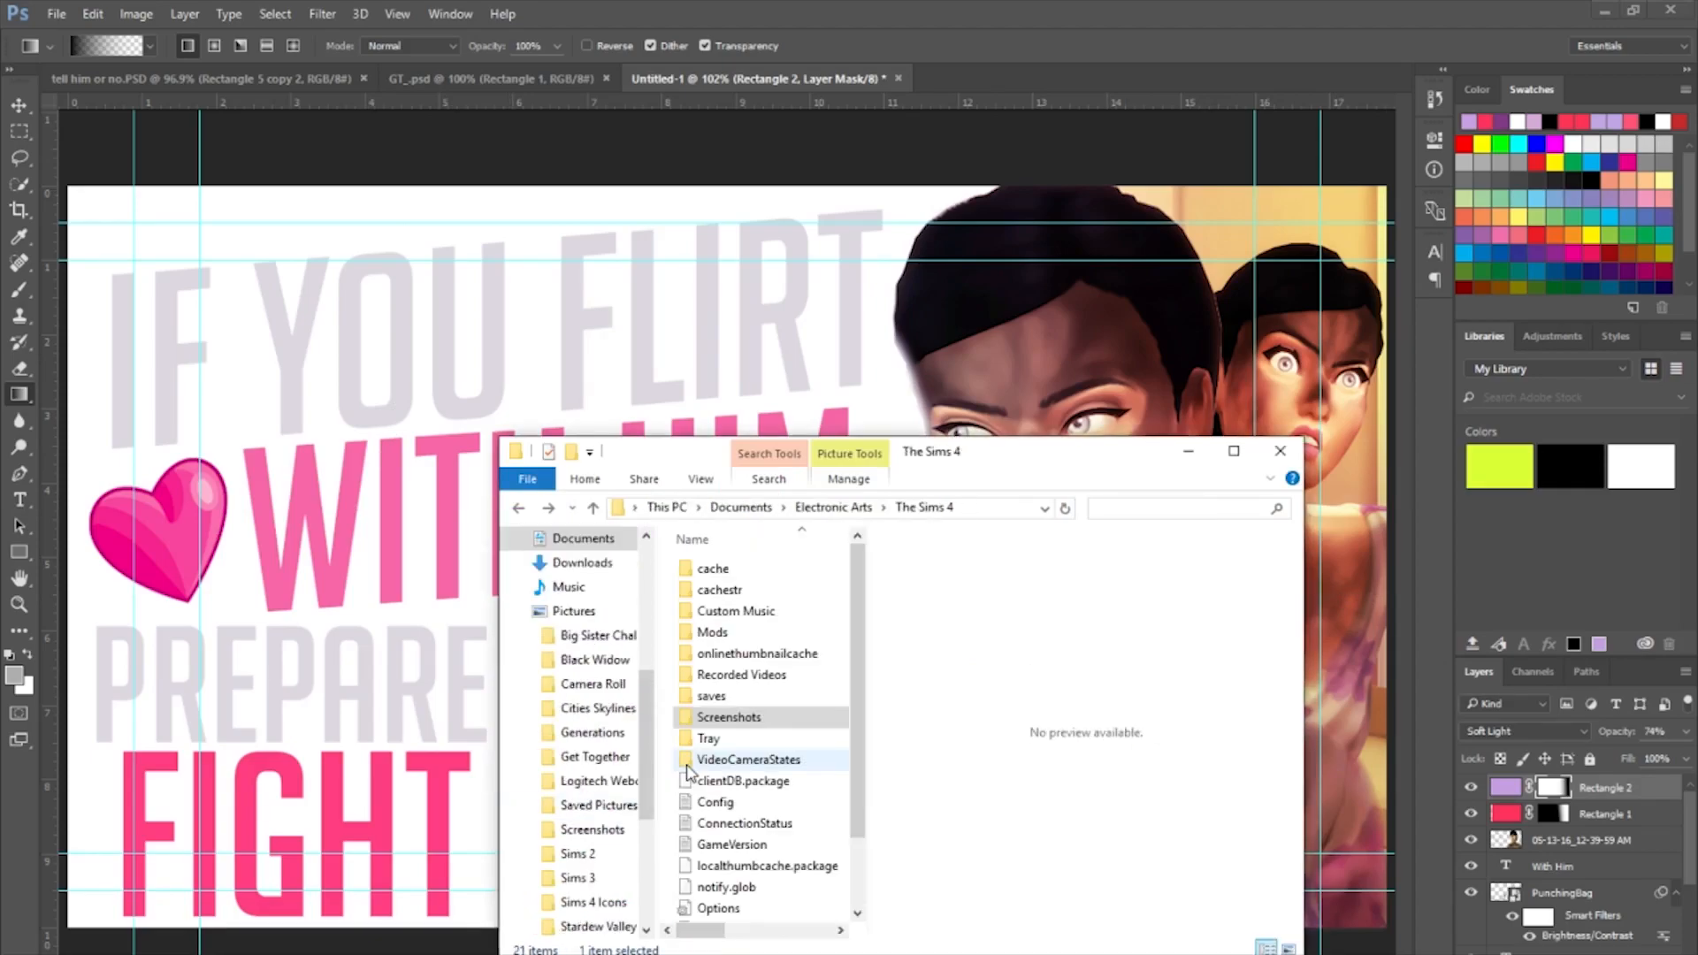
pyautogui.doubleClick(689, 768)
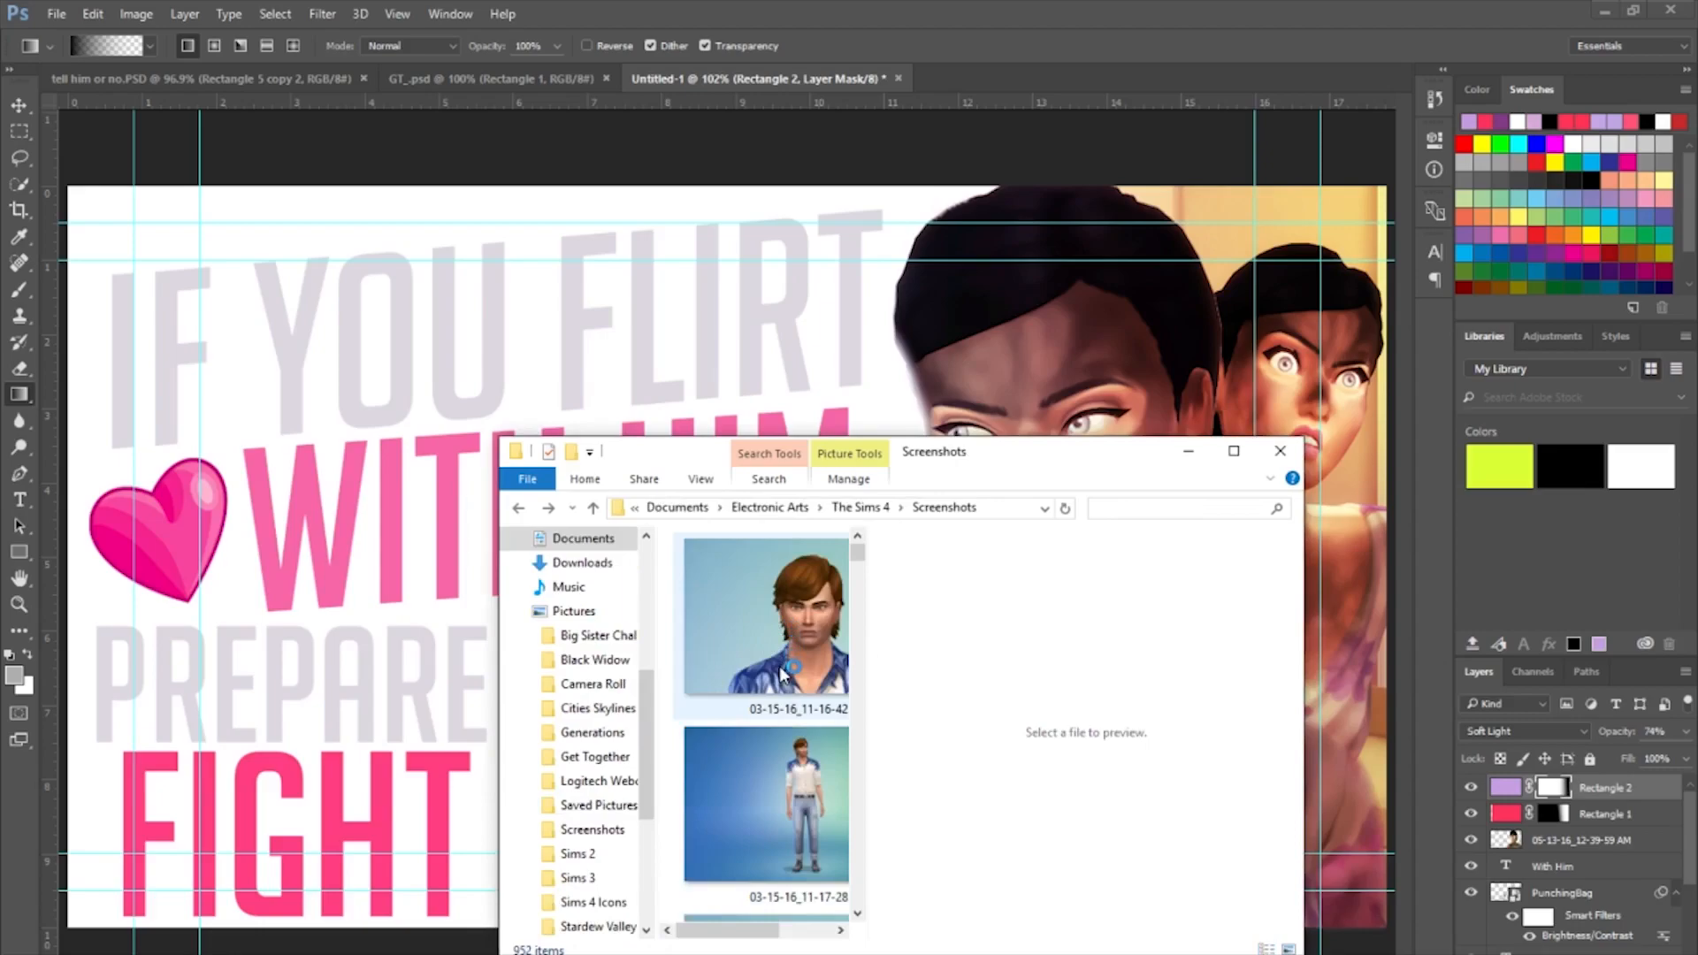
# Find the kitchen fire screenshot 05-13-16_12-36-16 AM and place it in the Untitled-1 document.
pyautogui.scroll(-2, 790, 674)
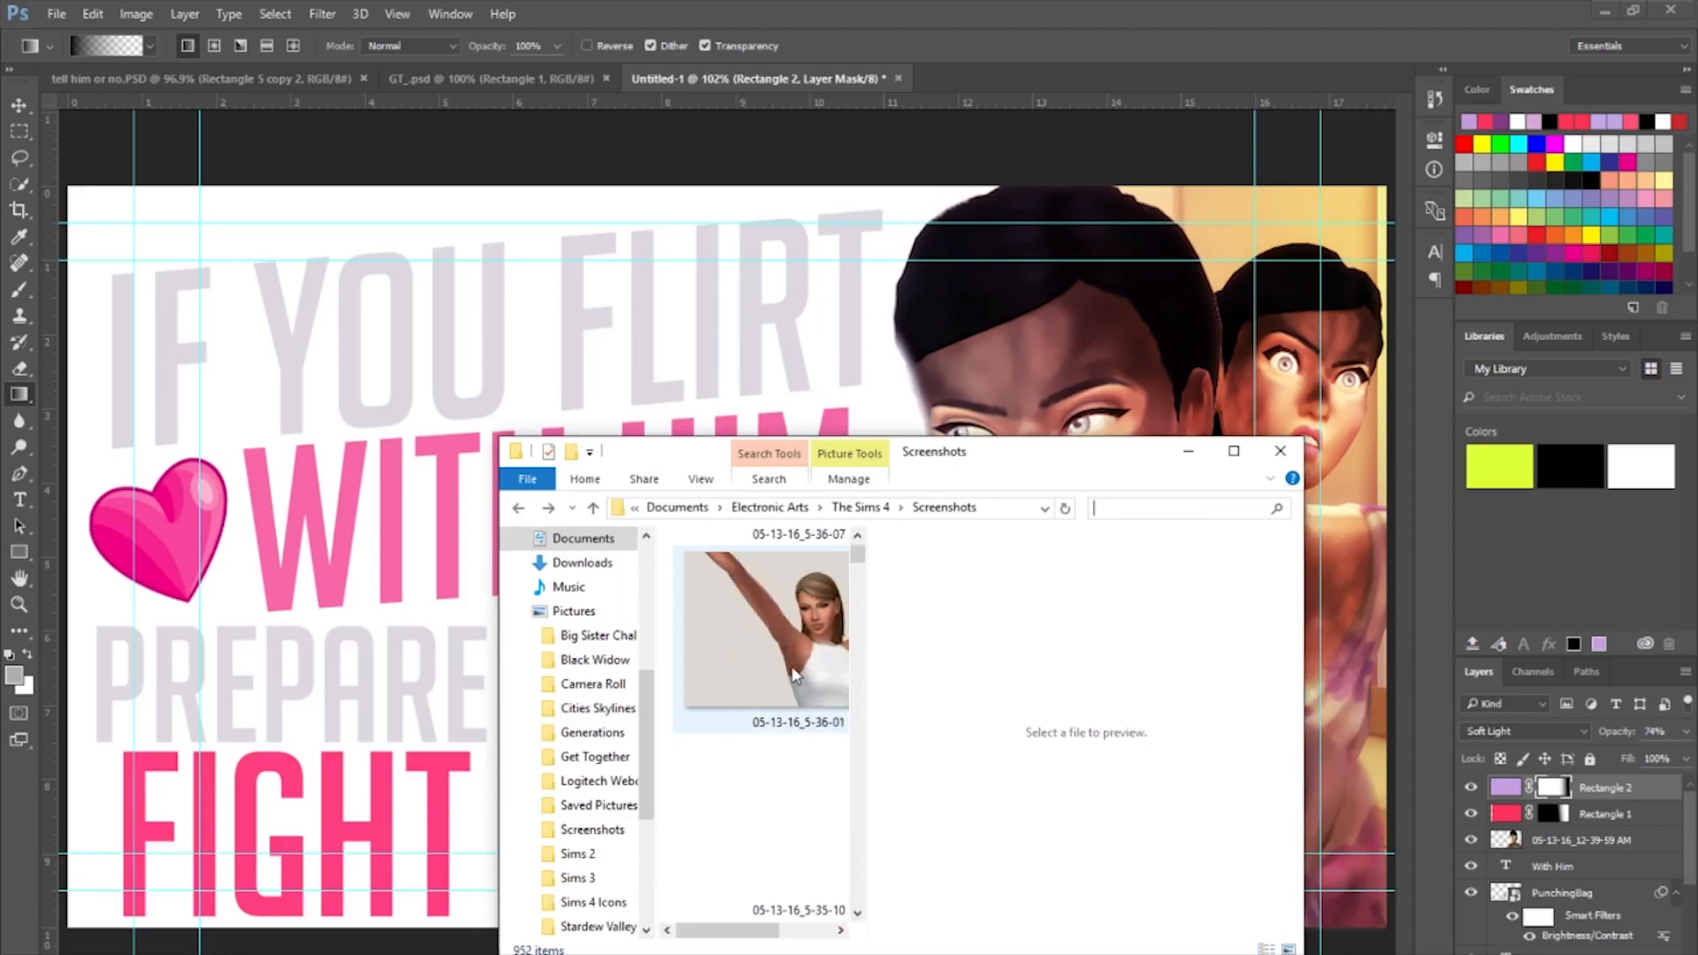
pyautogui.scroll(-5, 793, 675)
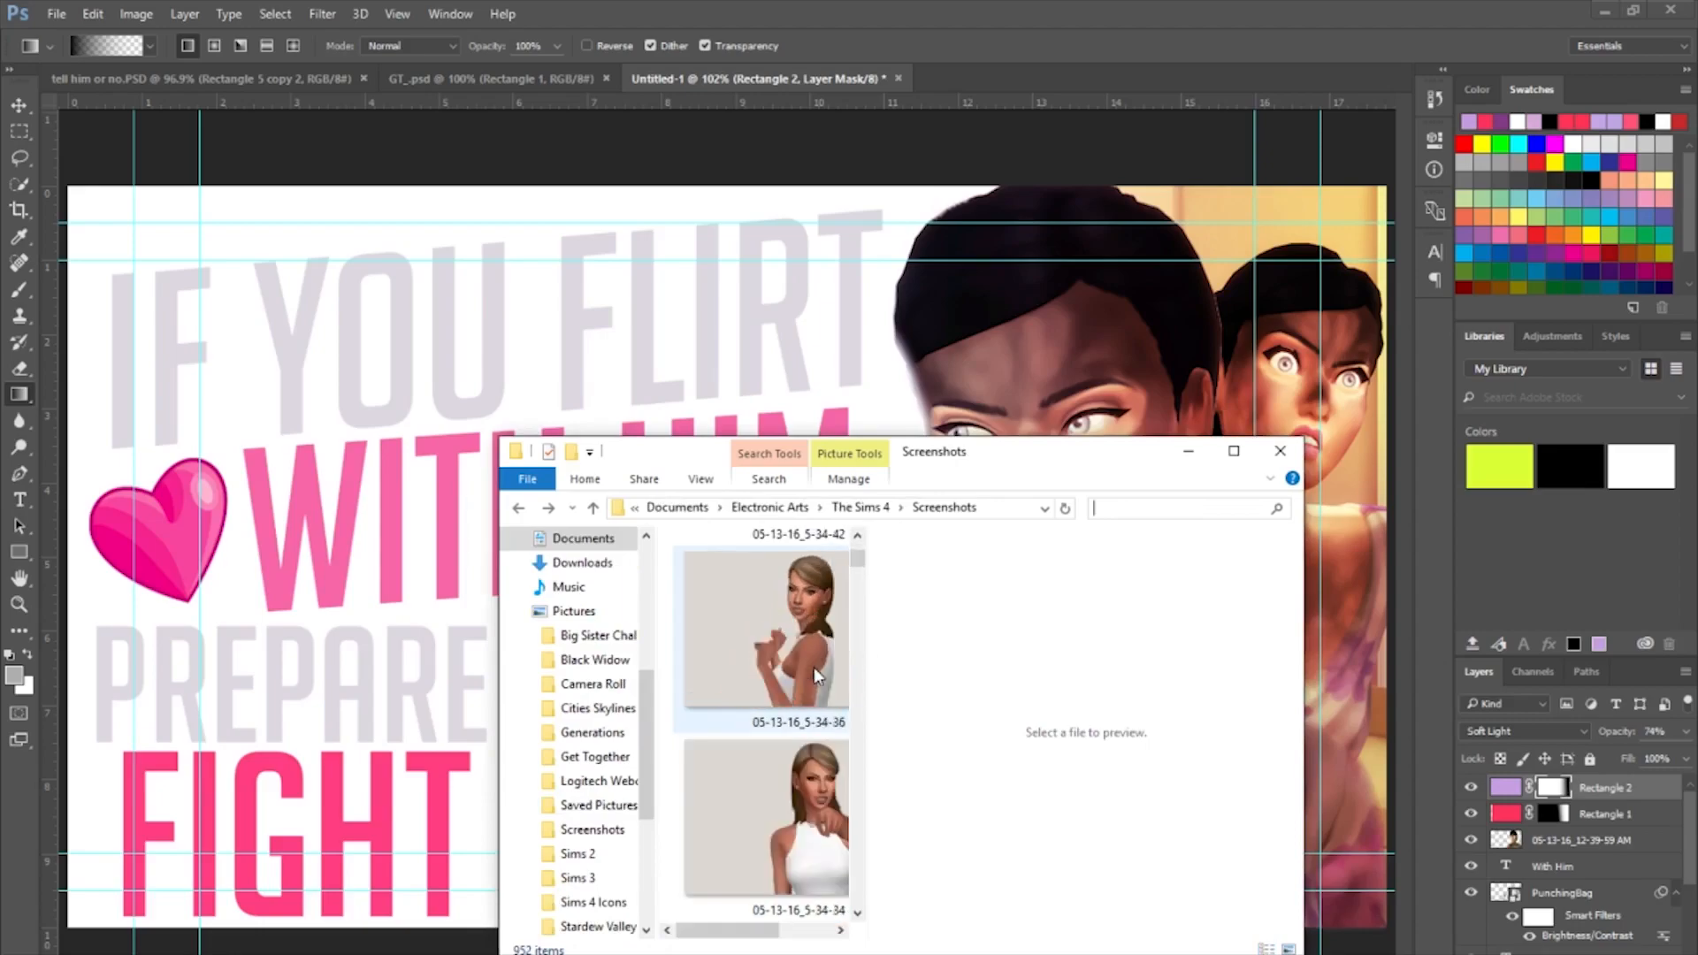
pyautogui.scroll(-6, 817, 676)
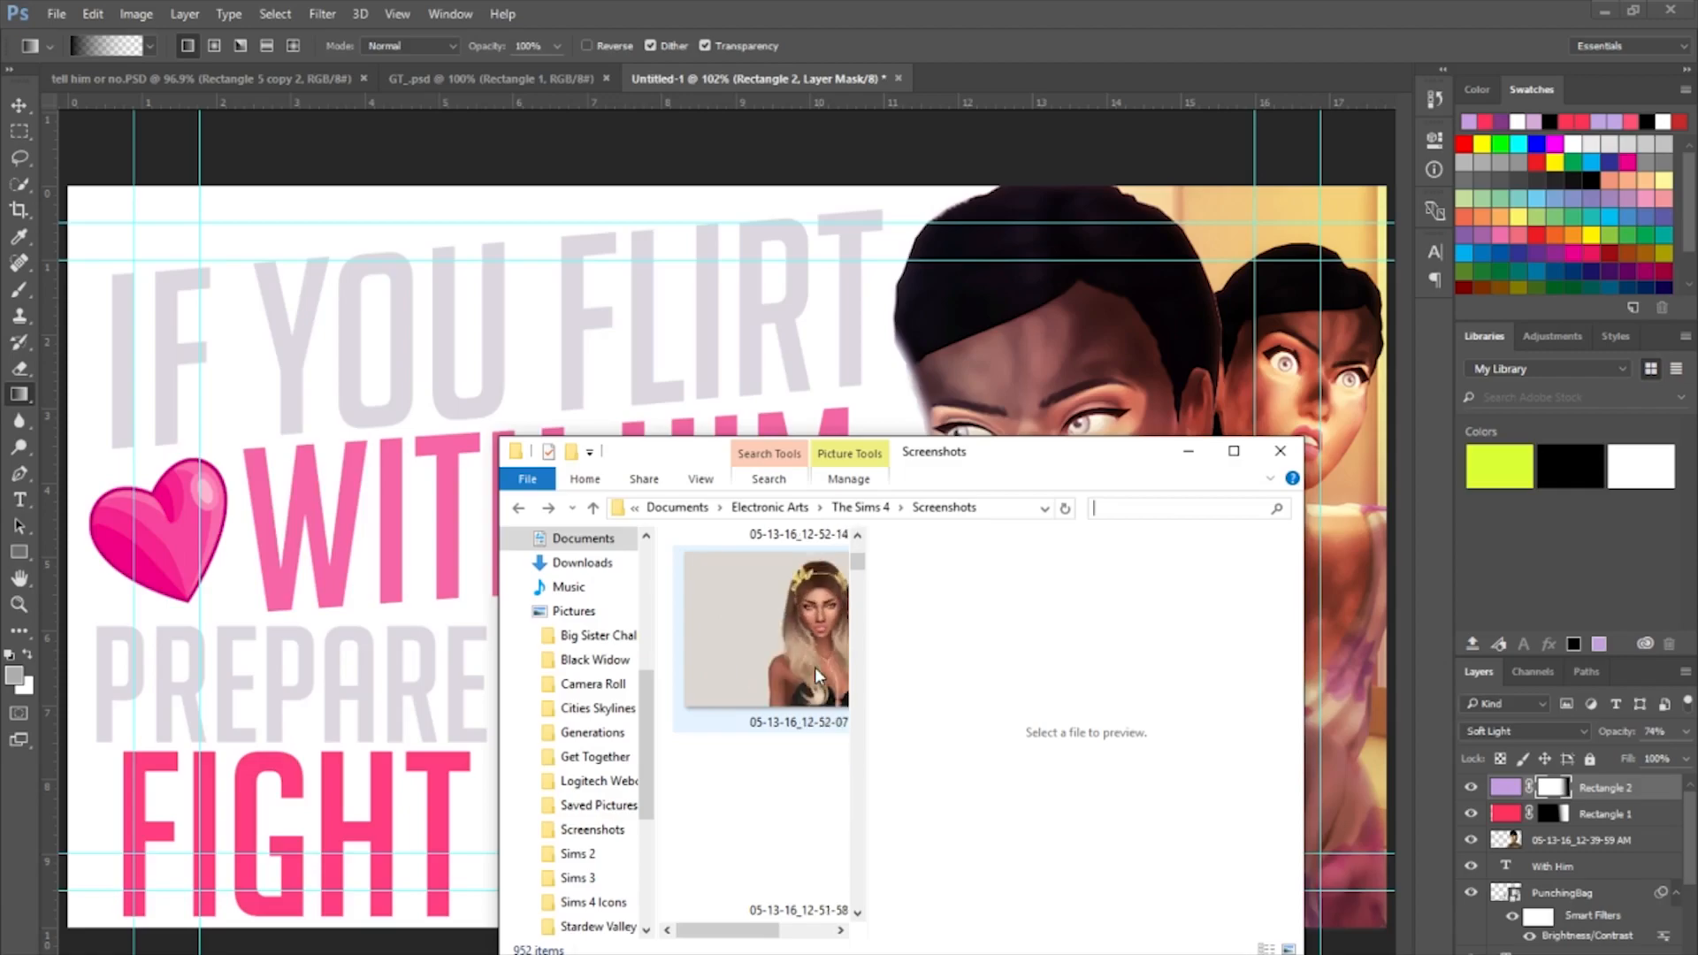
pyautogui.scroll(-3, 815, 667)
pyautogui.scroll(-5, 814, 673)
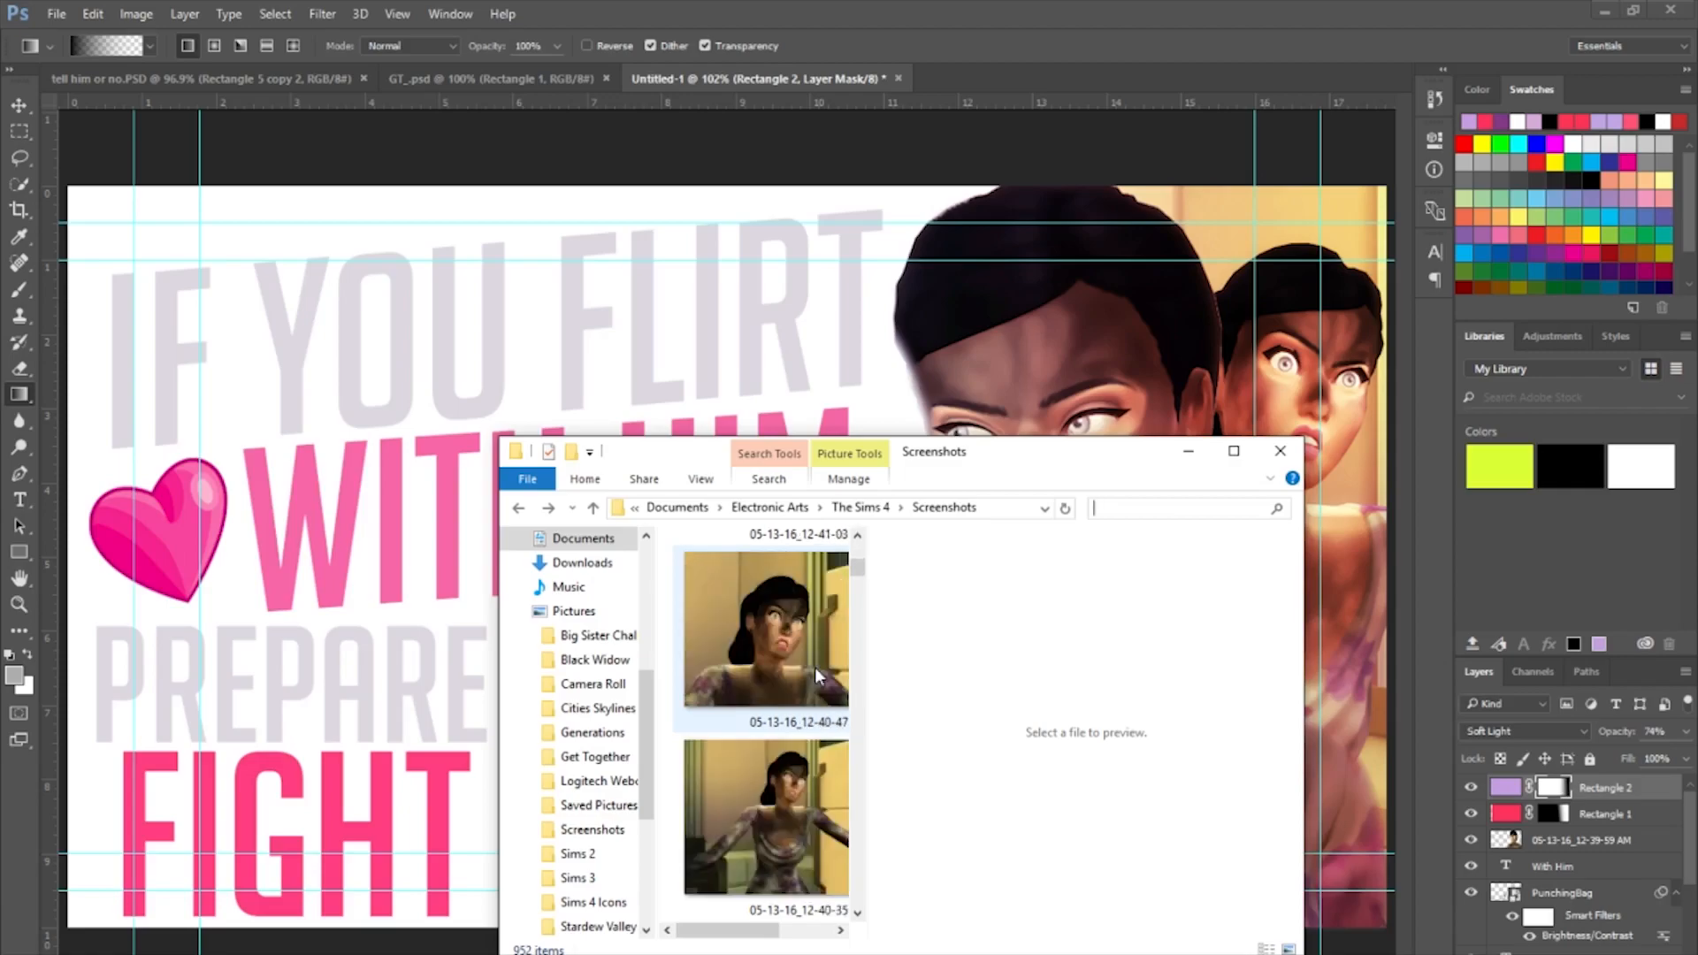
pyautogui.scroll(-3, 815, 674)
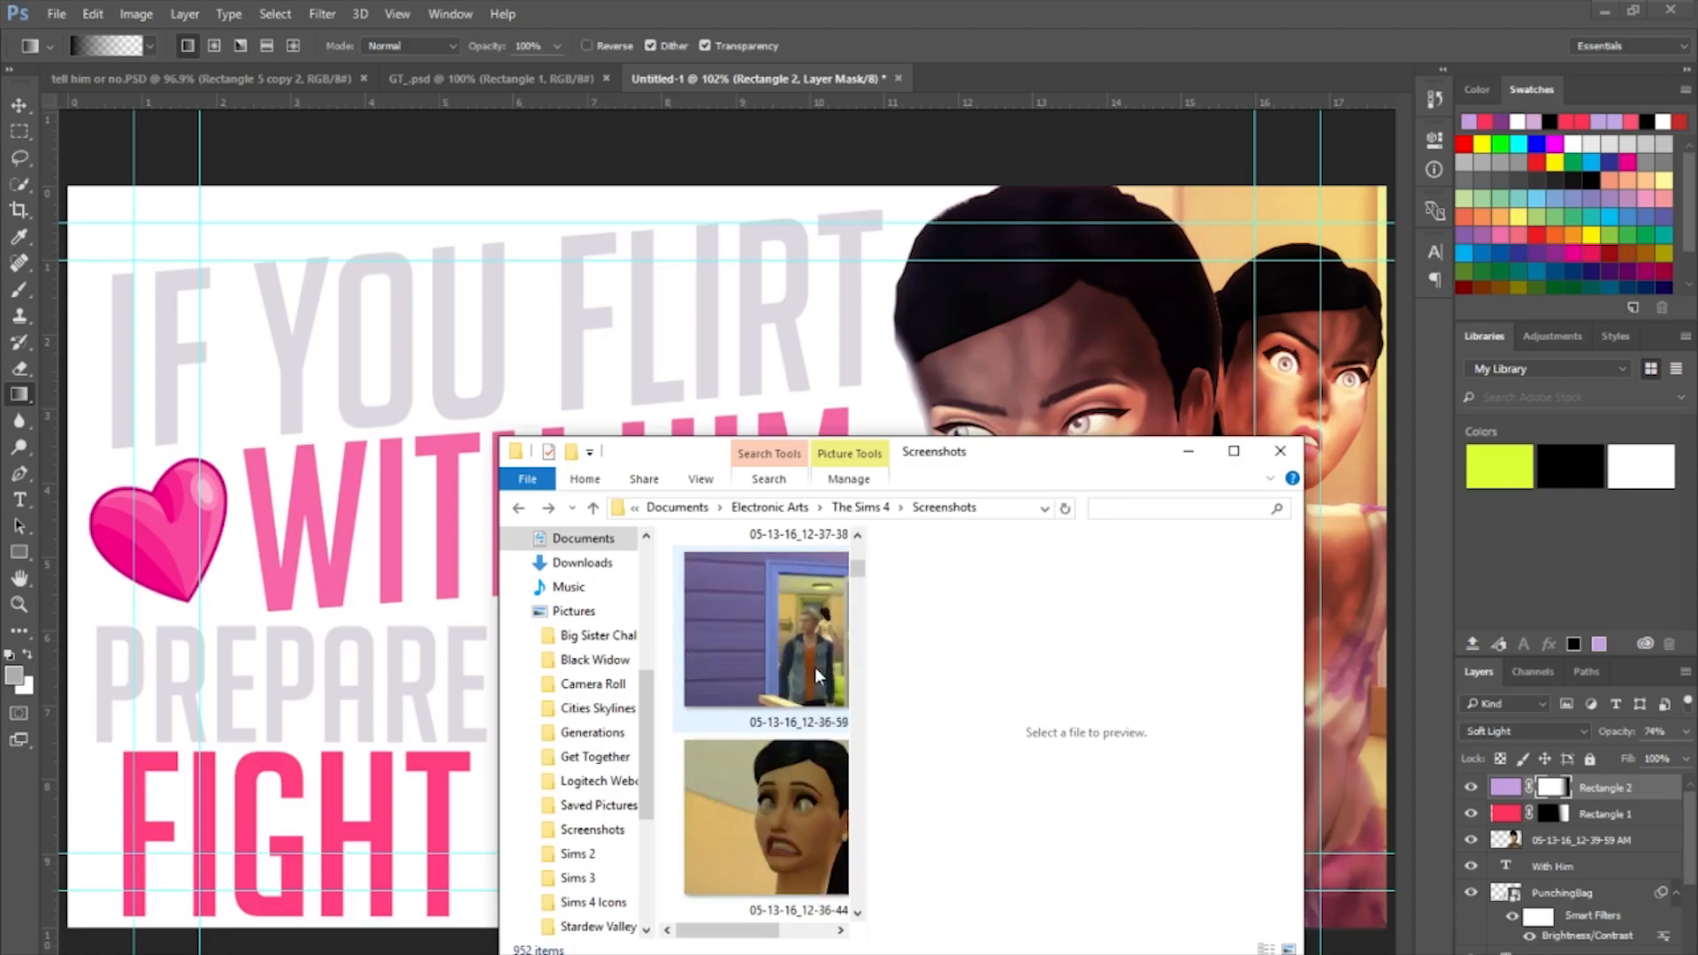
pyautogui.scroll(-3, 814, 667)
pyautogui.scroll(-8, 815, 667)
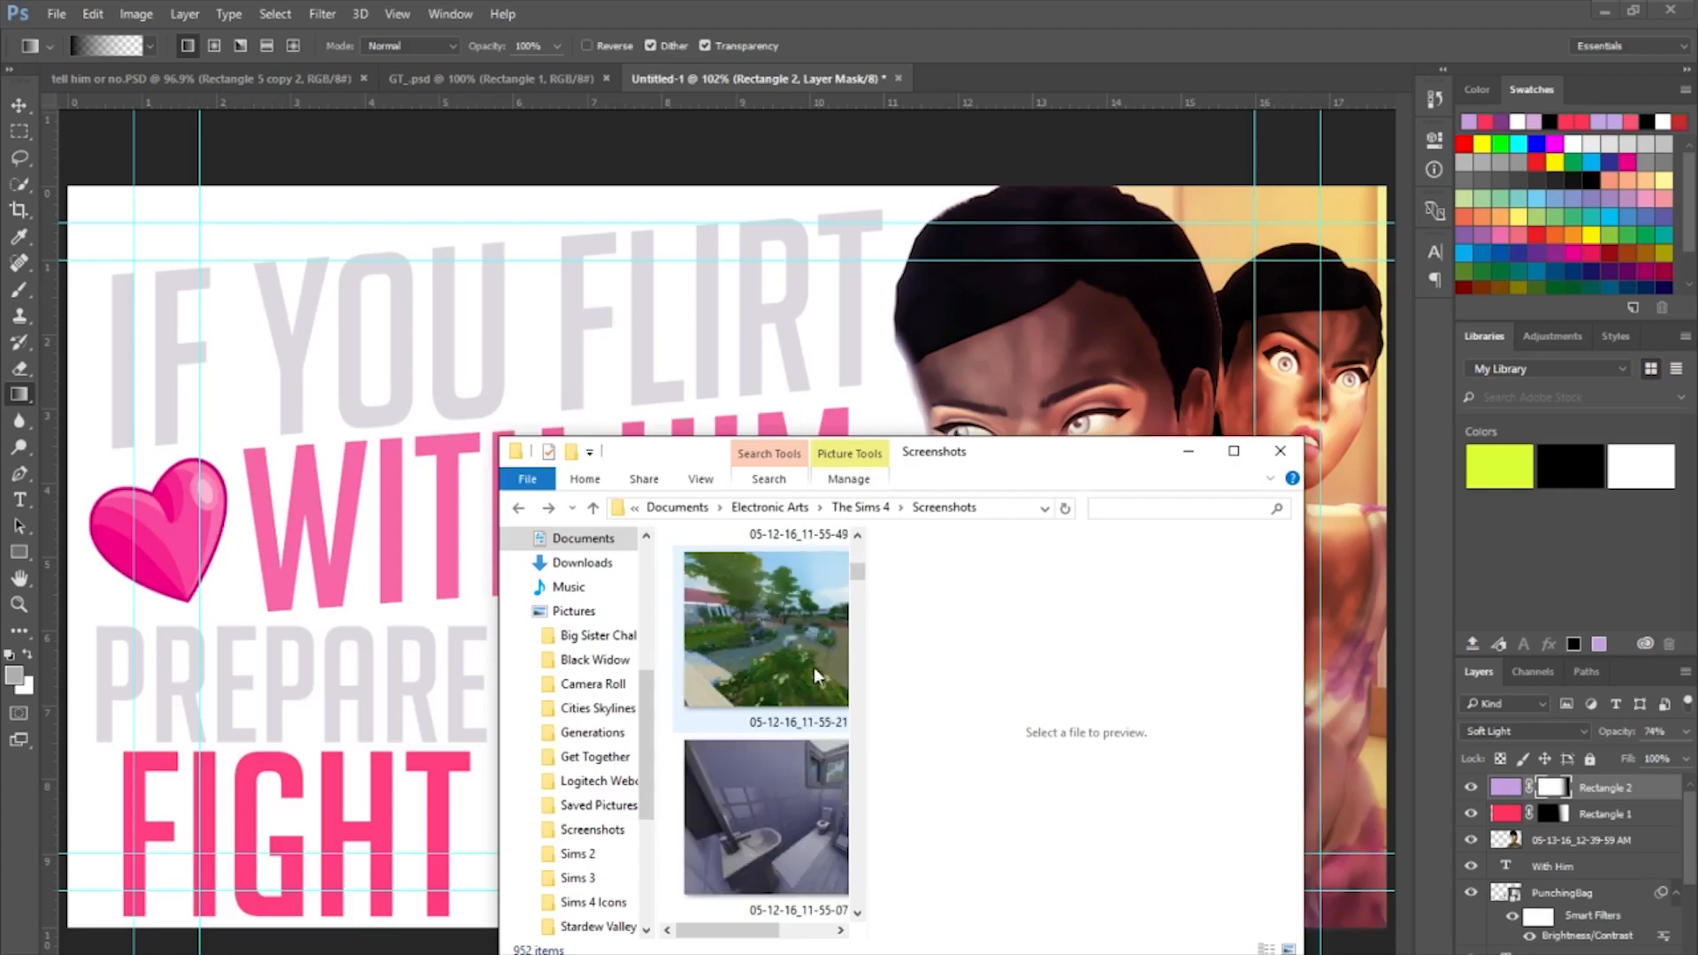
pyautogui.scroll(10, 814, 676)
pyautogui.scroll(1, 814, 666)
pyautogui.scroll(-1, 814, 667)
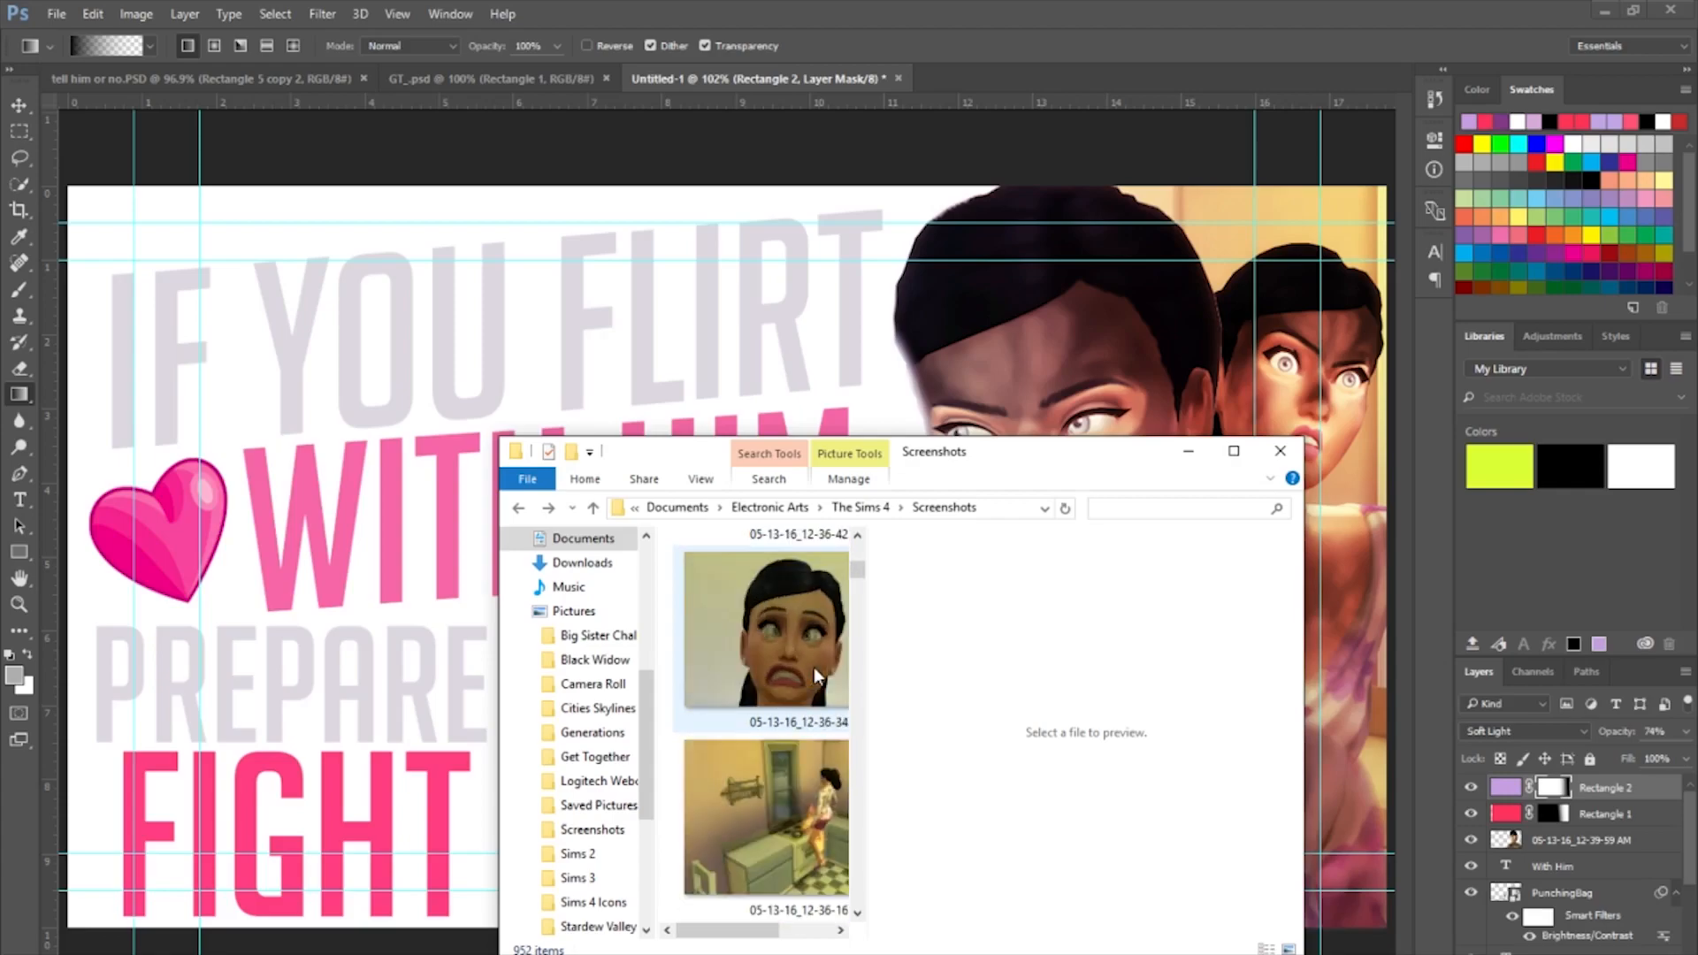
pyautogui.click(804, 824)
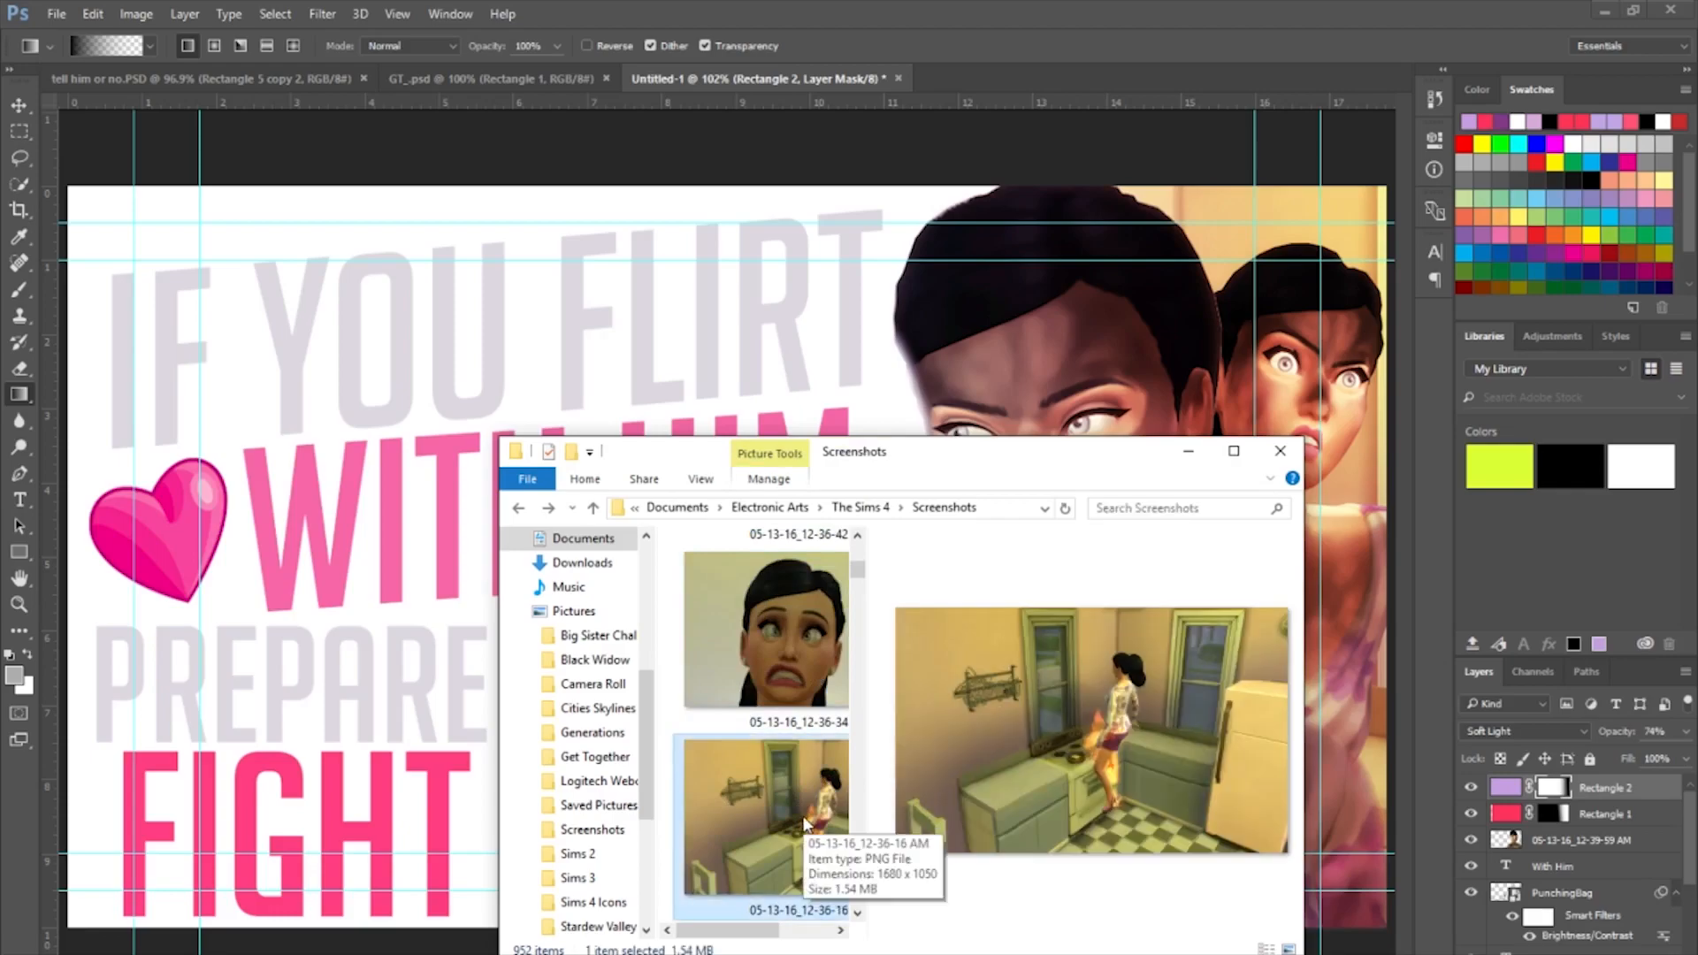
pyautogui.moveTo(805, 824); pyautogui.dragTo(361, 614)
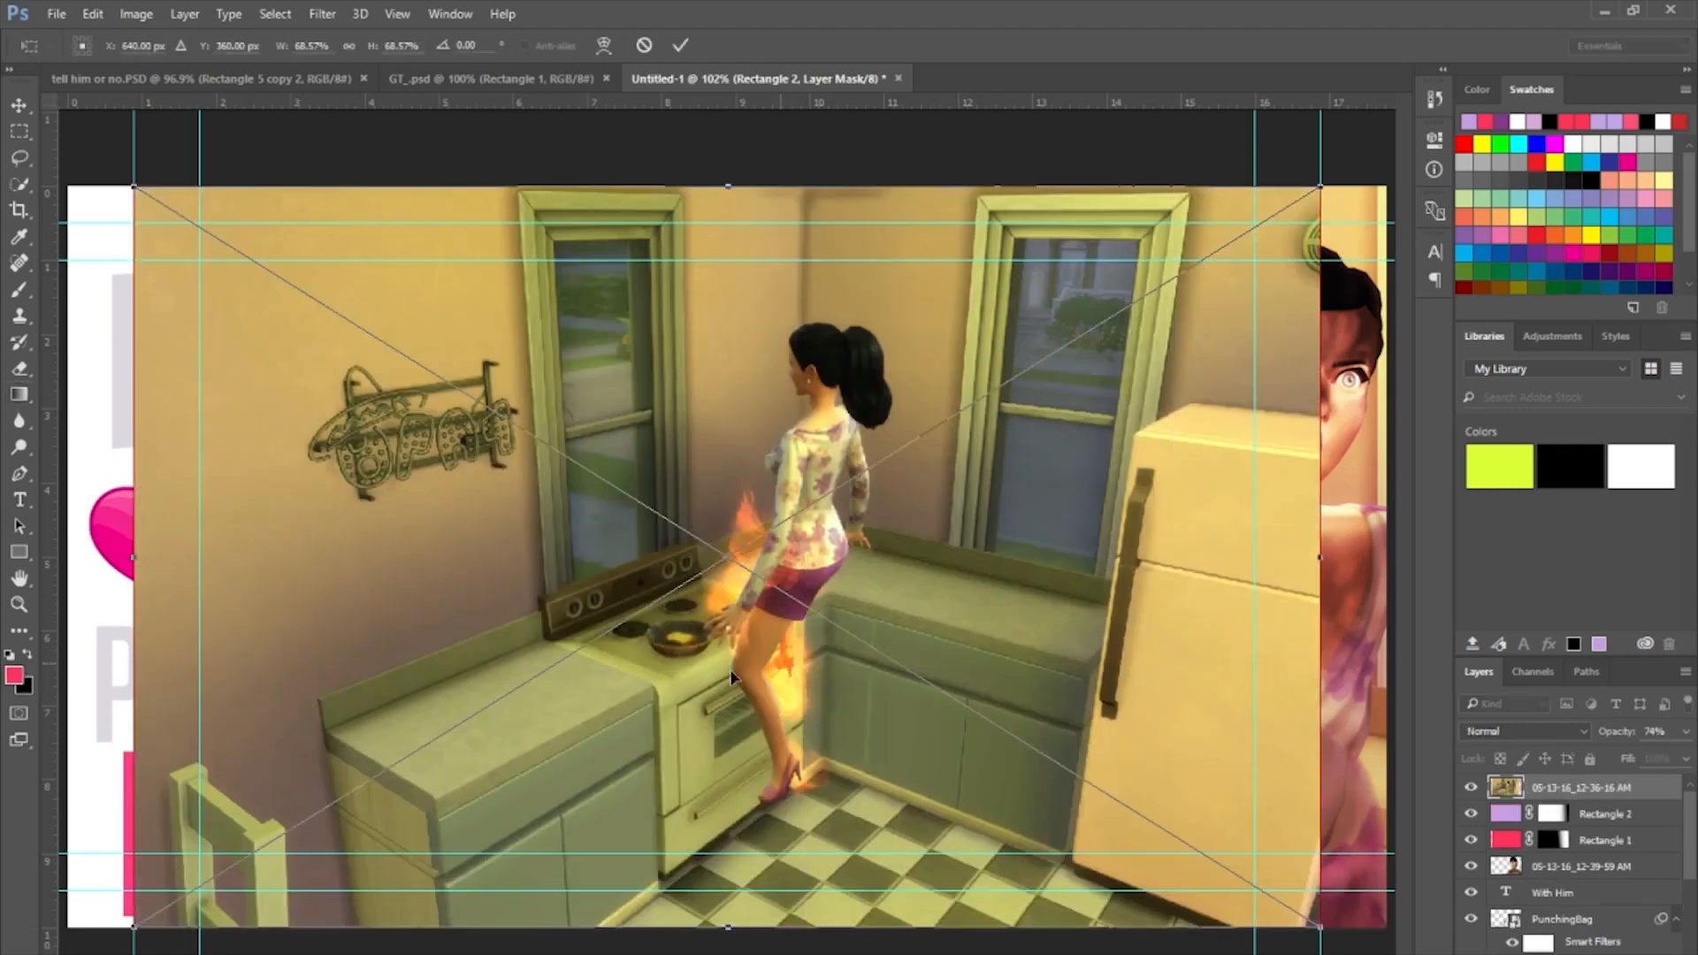
# Shift the placed kitchen picture right to X 818 px, commit it, and move its layer beneath the 05-13-16_12-40-35 AM layer.
pyautogui.moveTo(730, 684); pyautogui.dragTo(919, 676)
pyautogui.press('Return')
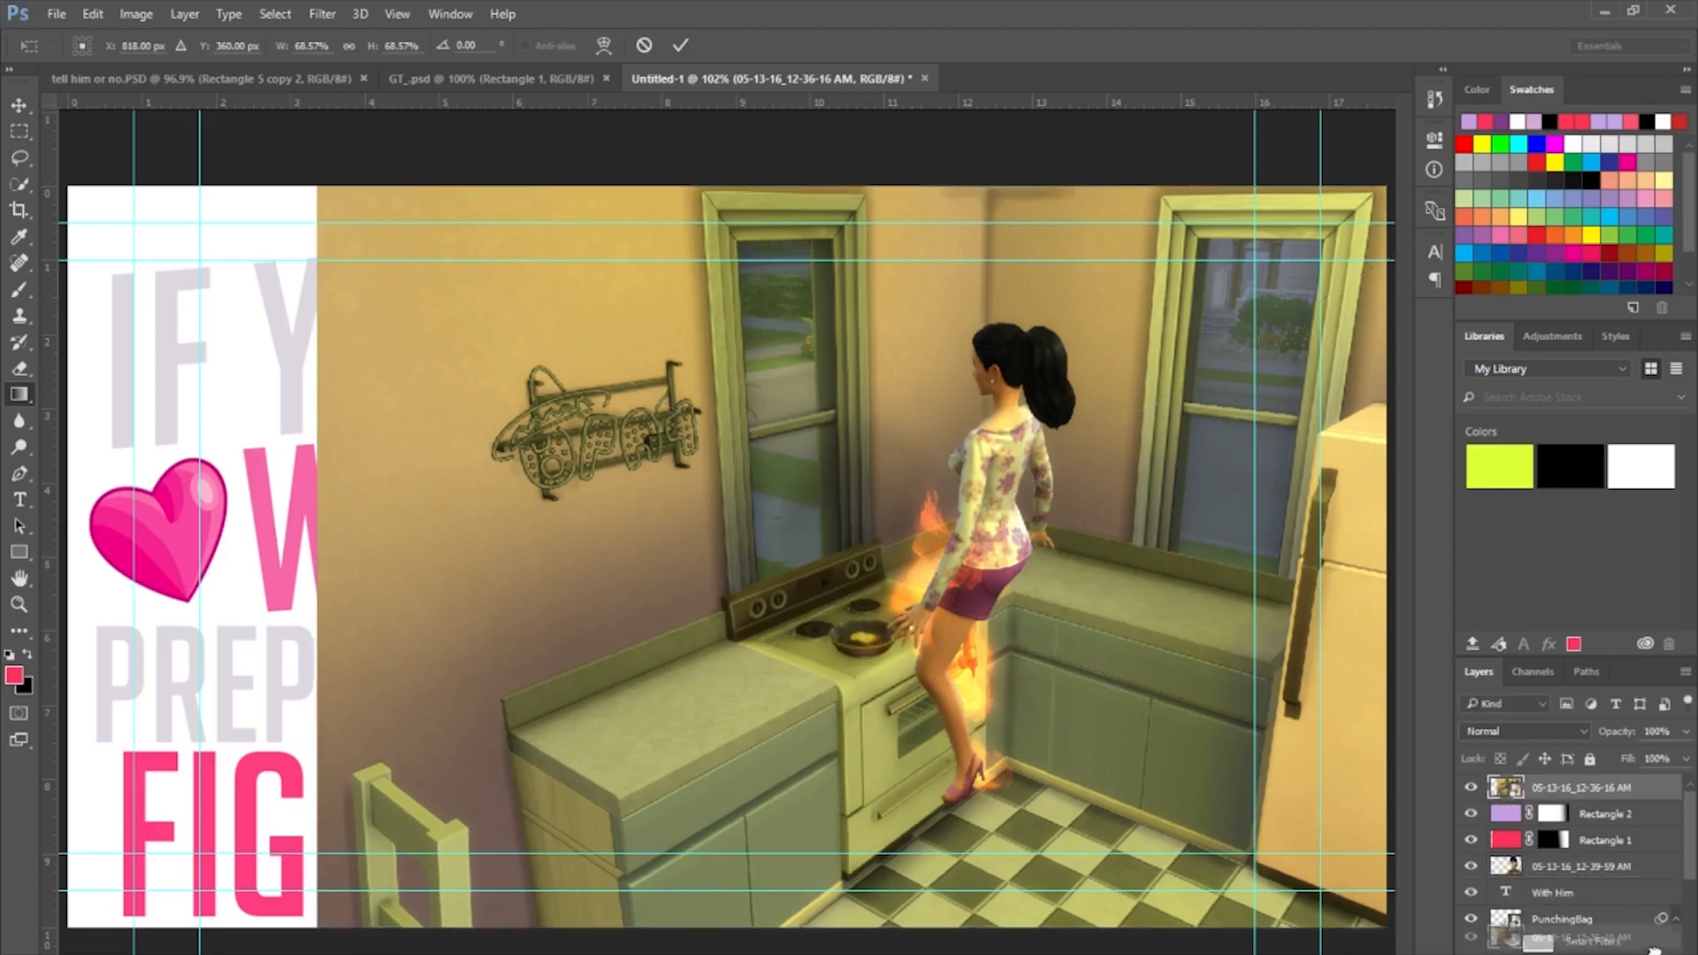
pyautogui.scroll(-5, 1574, 867)
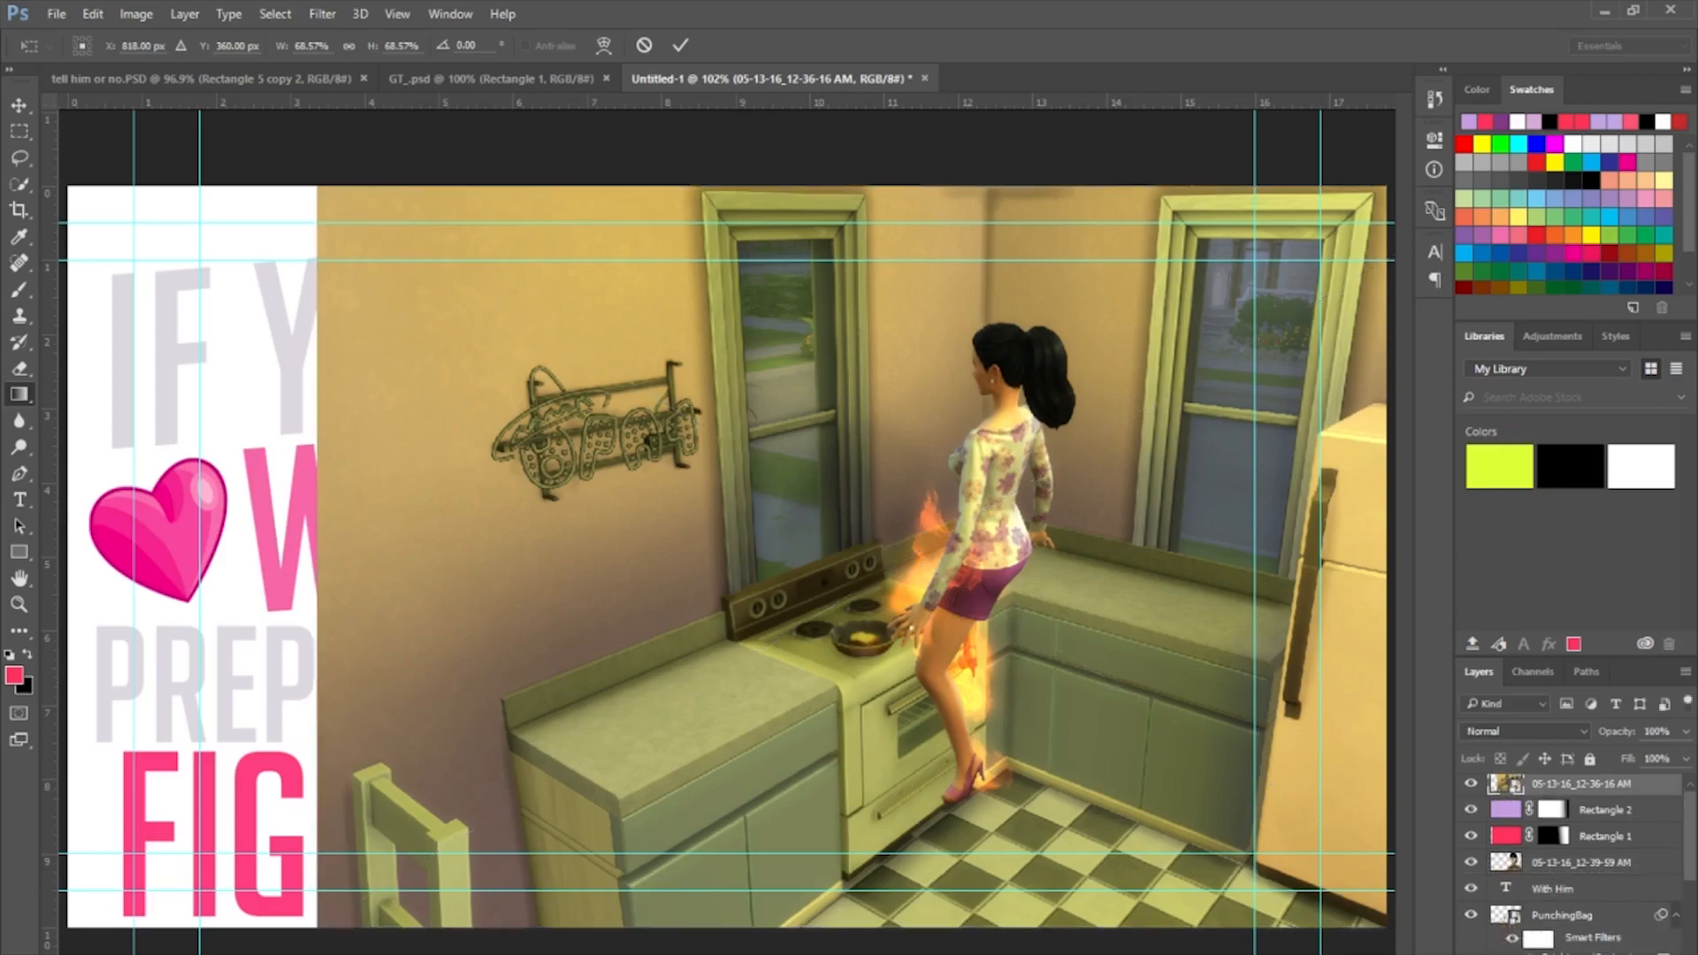
pyautogui.scroll(-5, 1574, 867)
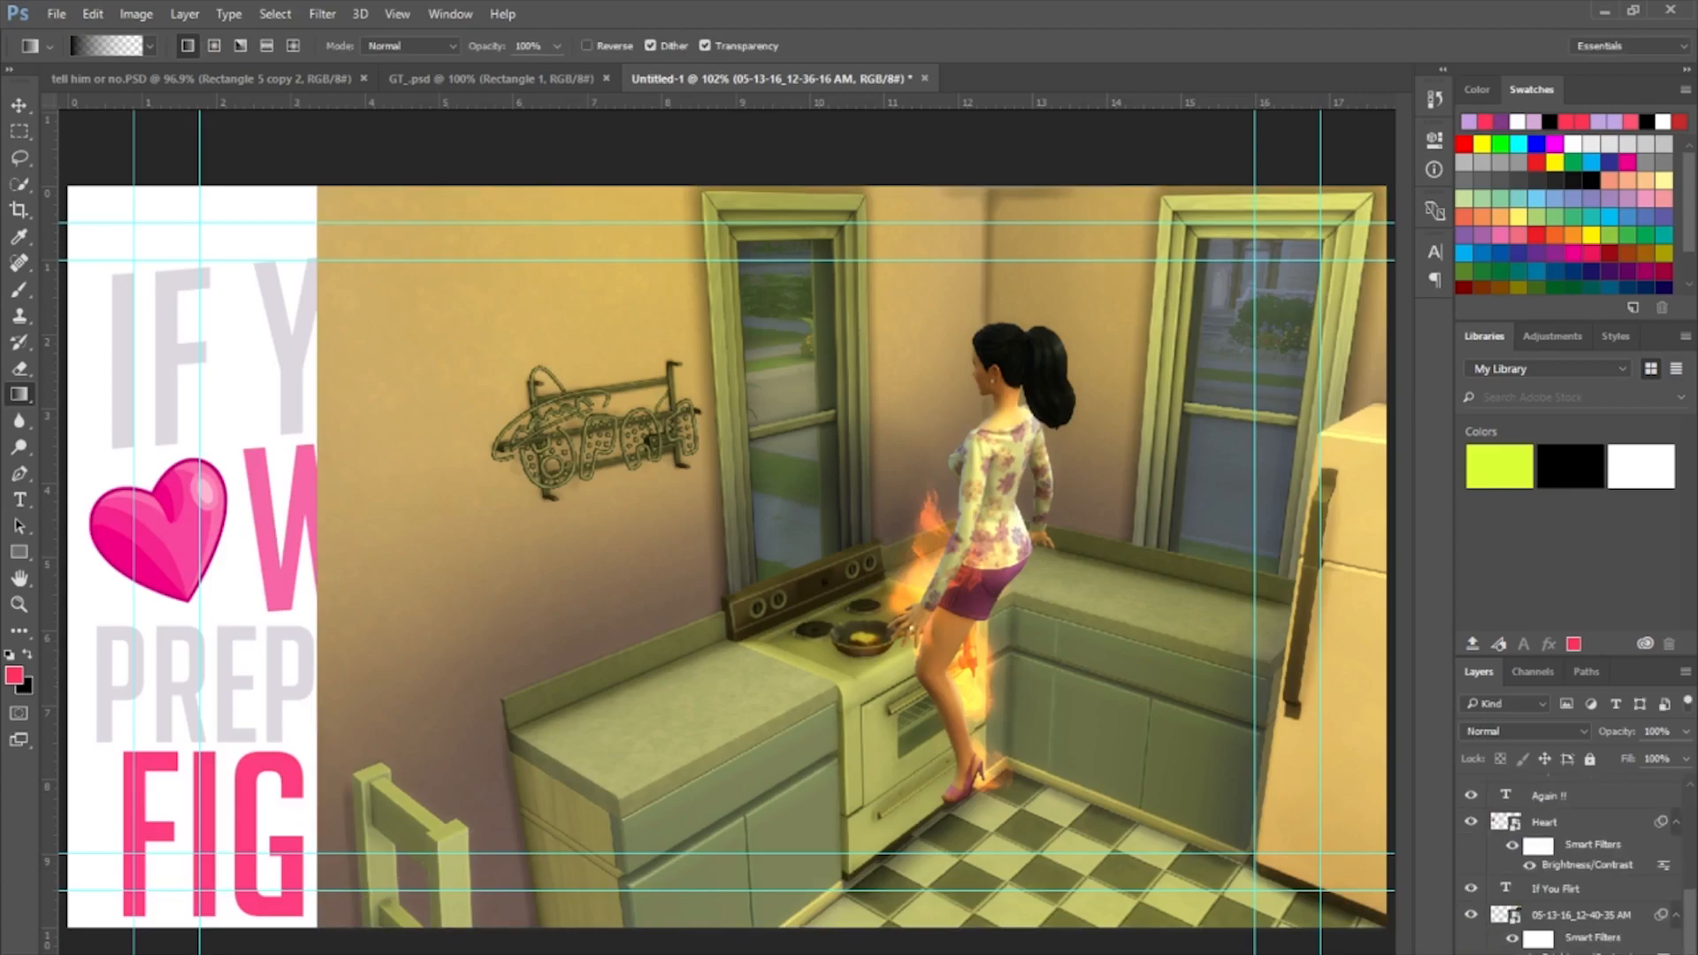
pyautogui.scroll(-1, 1575, 866)
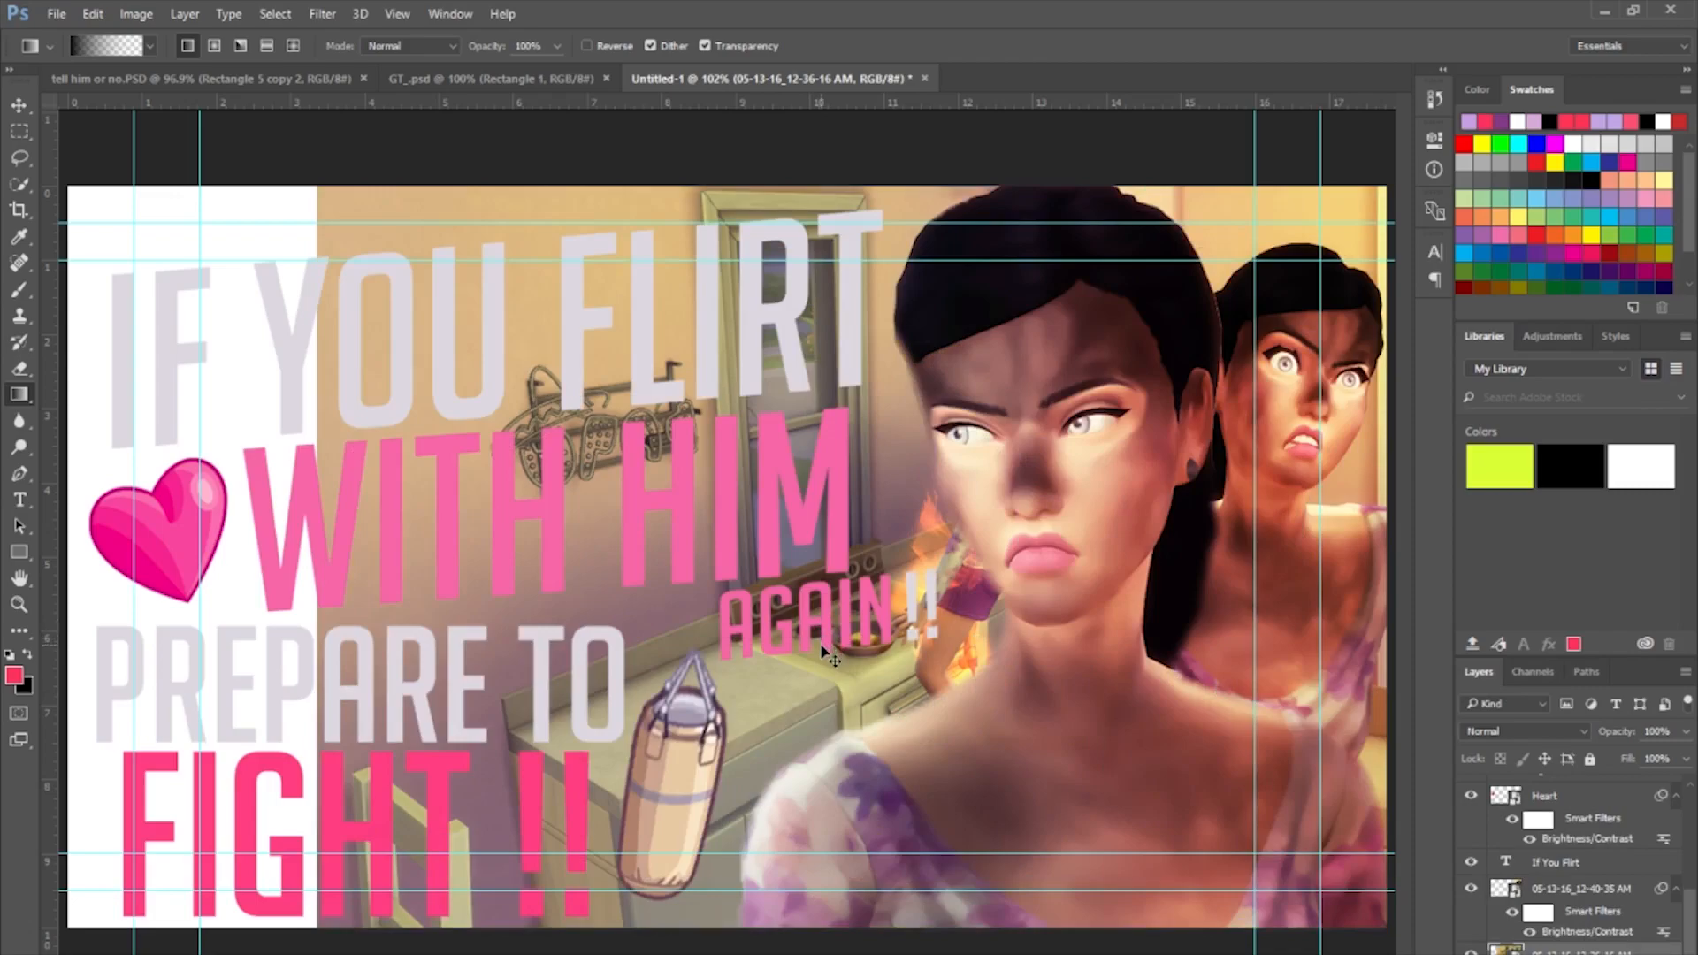
# Free-transform the kitchen picture to about 94% width and 77% height, and shift it rightward along the canvas's bottom edge.
pyautogui.hotkey('ctrl', 't')
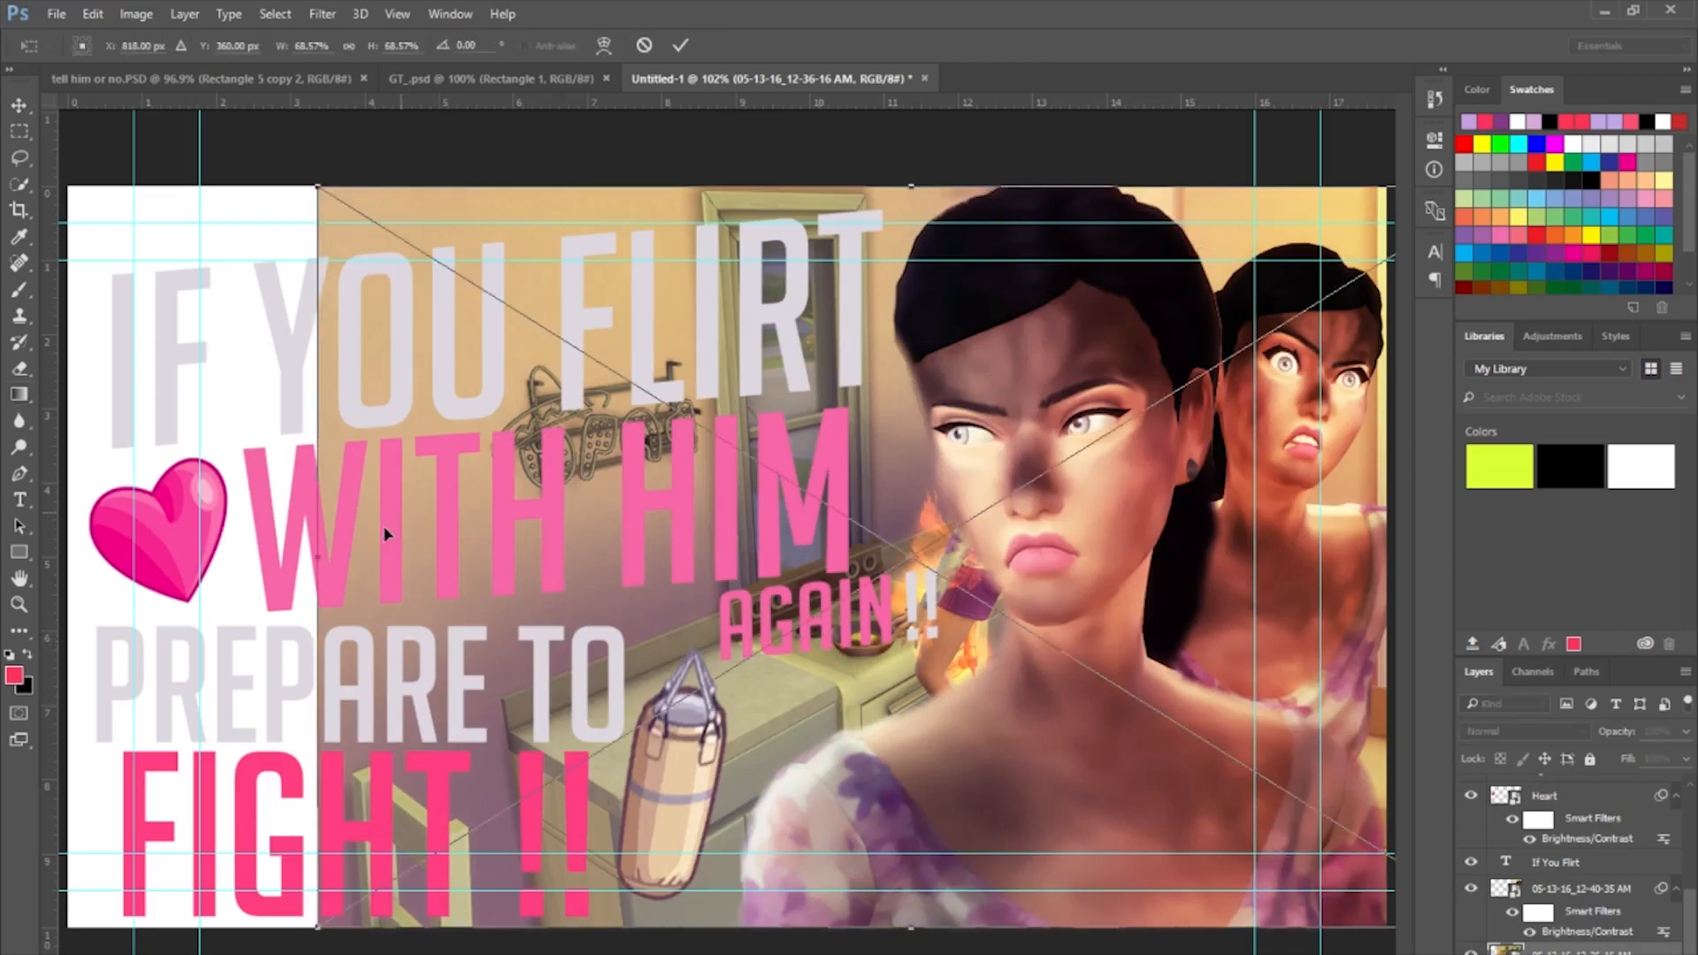
pyautogui.moveTo(319, 569); pyautogui.dragTo(69, 576)
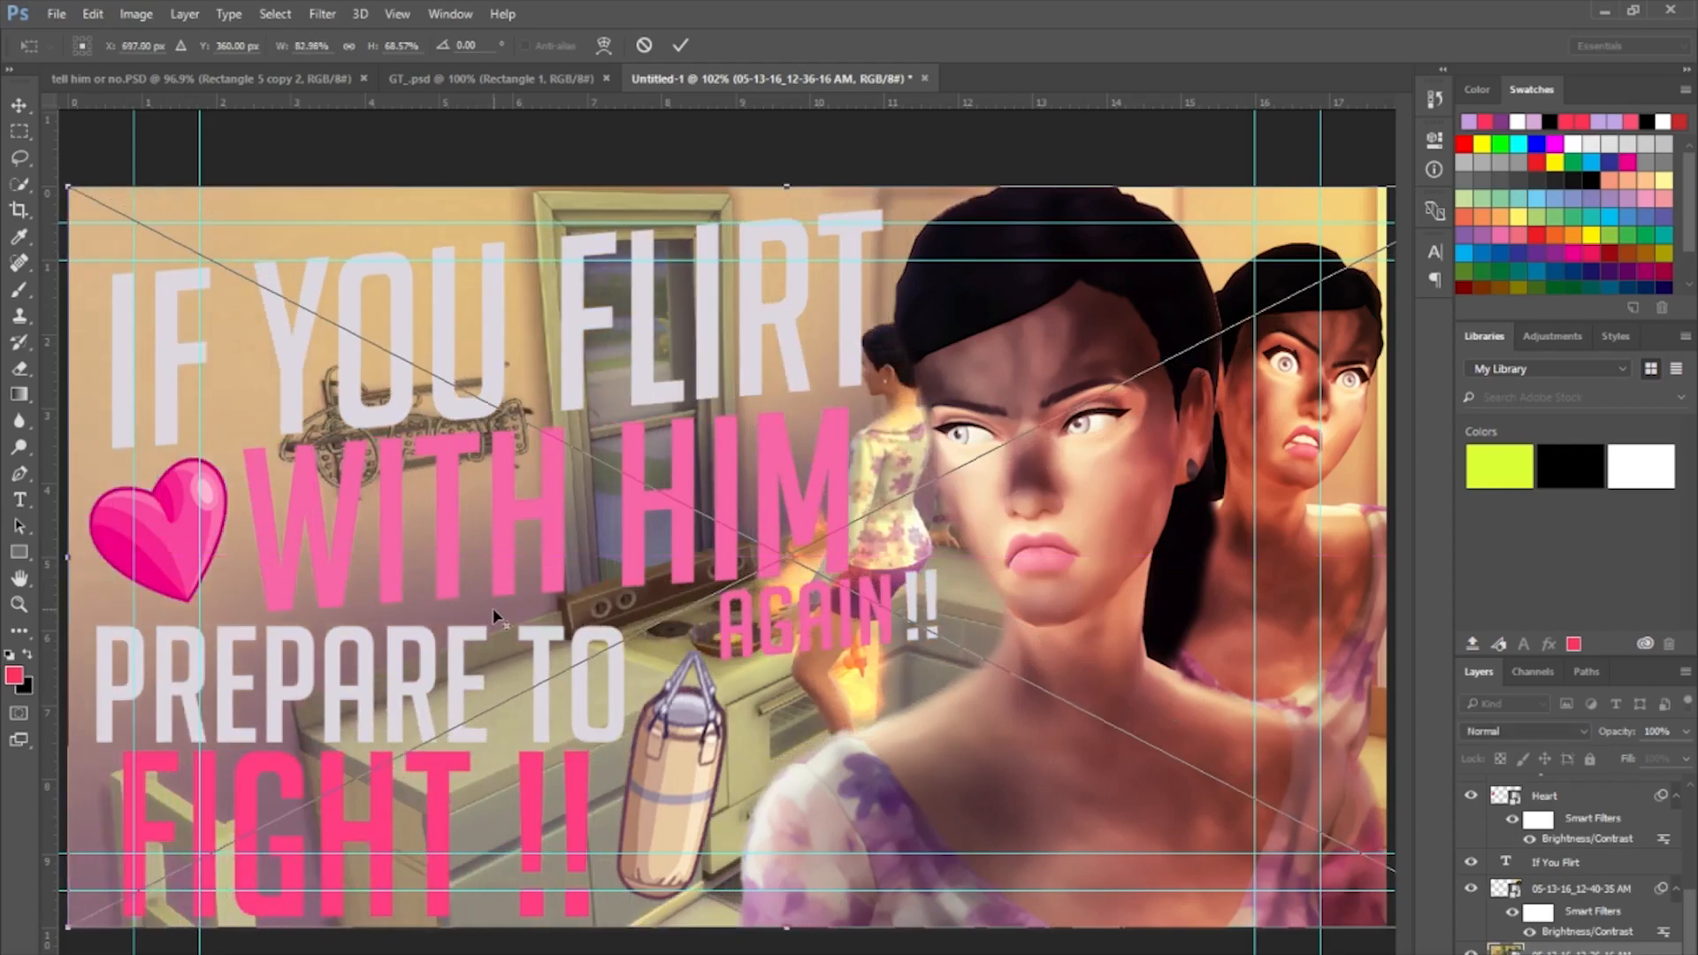
pyautogui.scroll(-3, 492, 608)
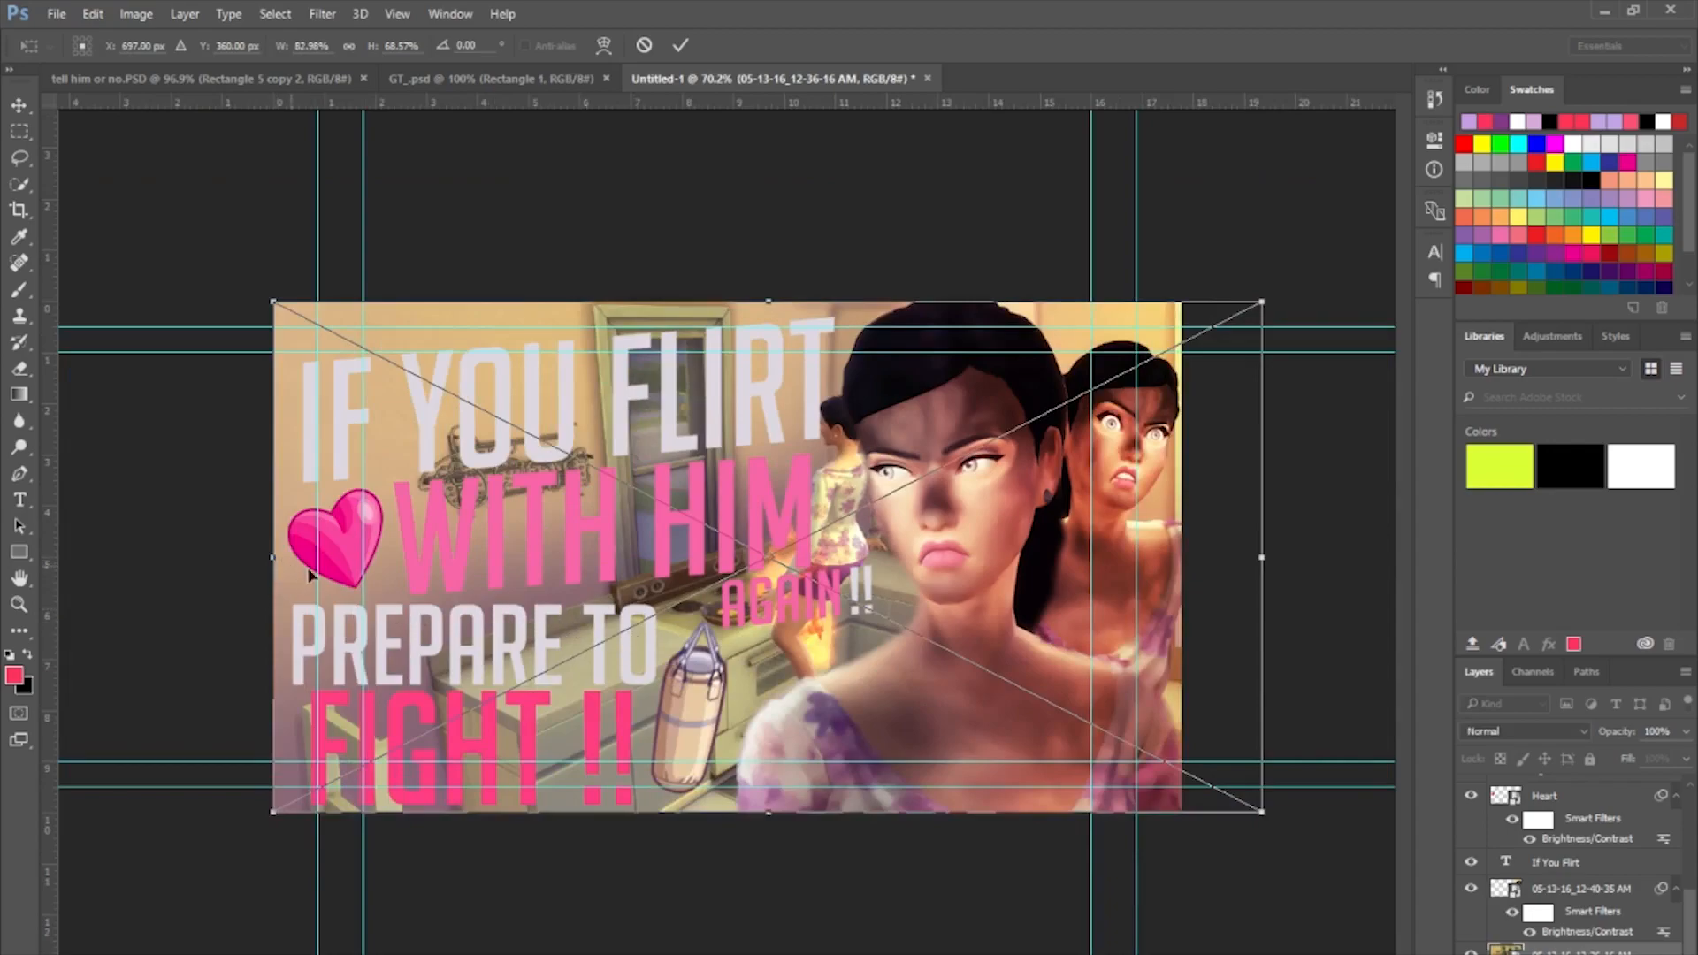
pyautogui.scroll(-1, 368, 576)
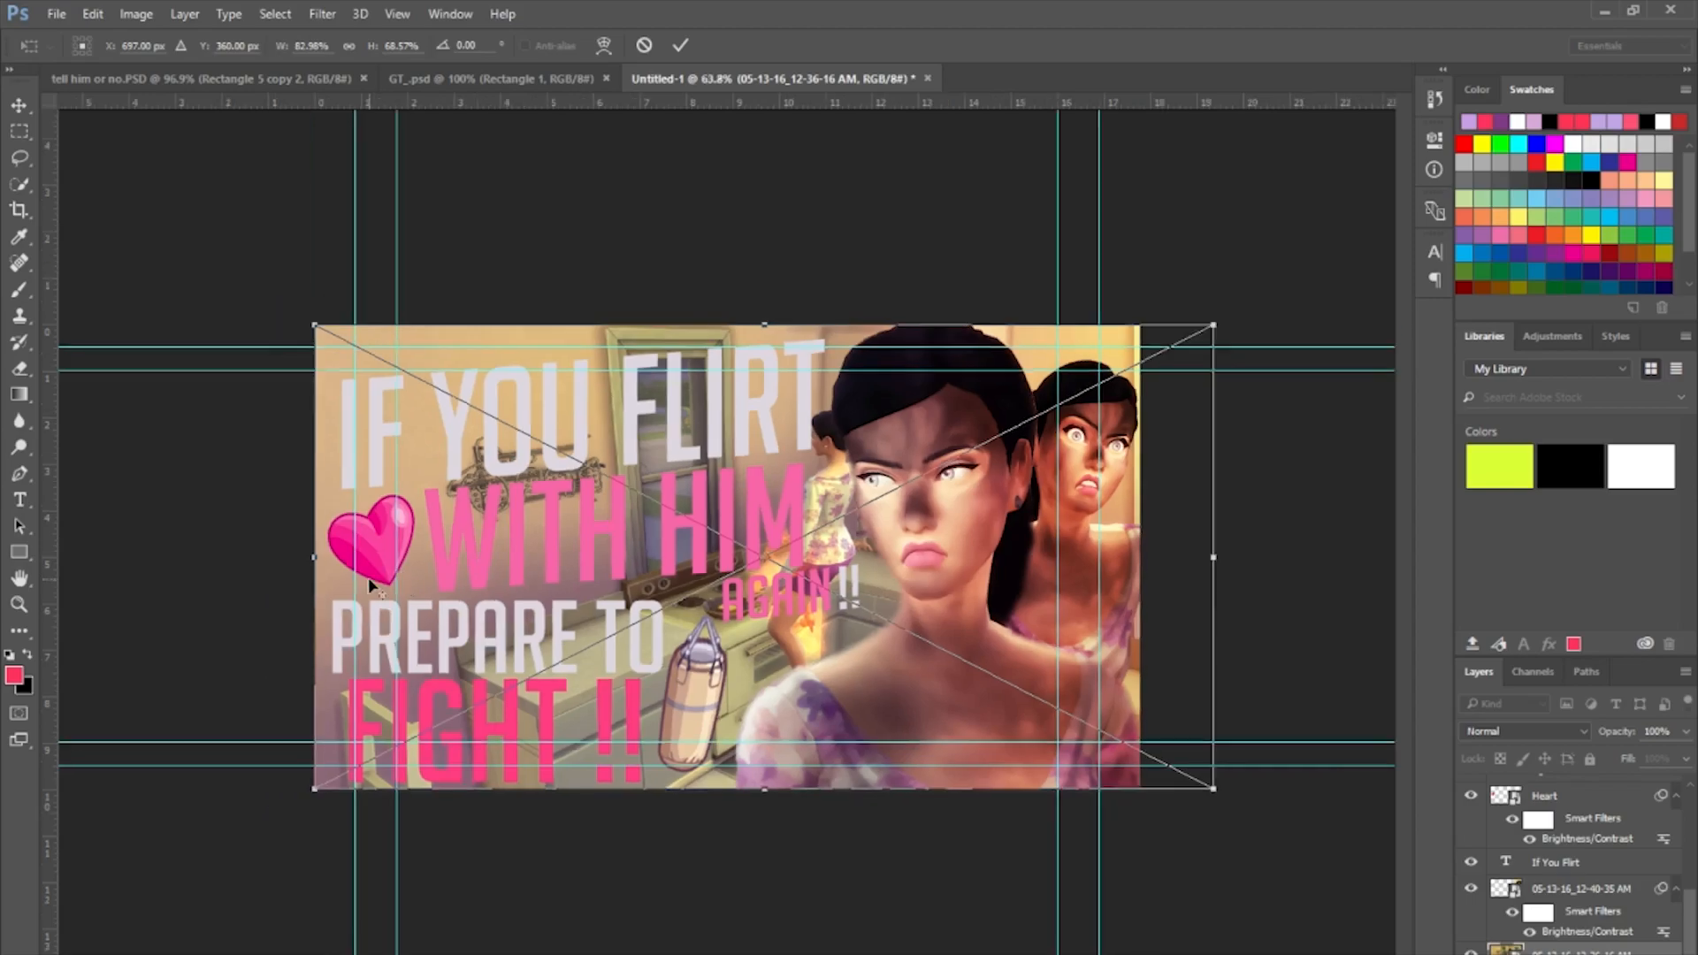
pyautogui.scroll(-1, 370, 582)
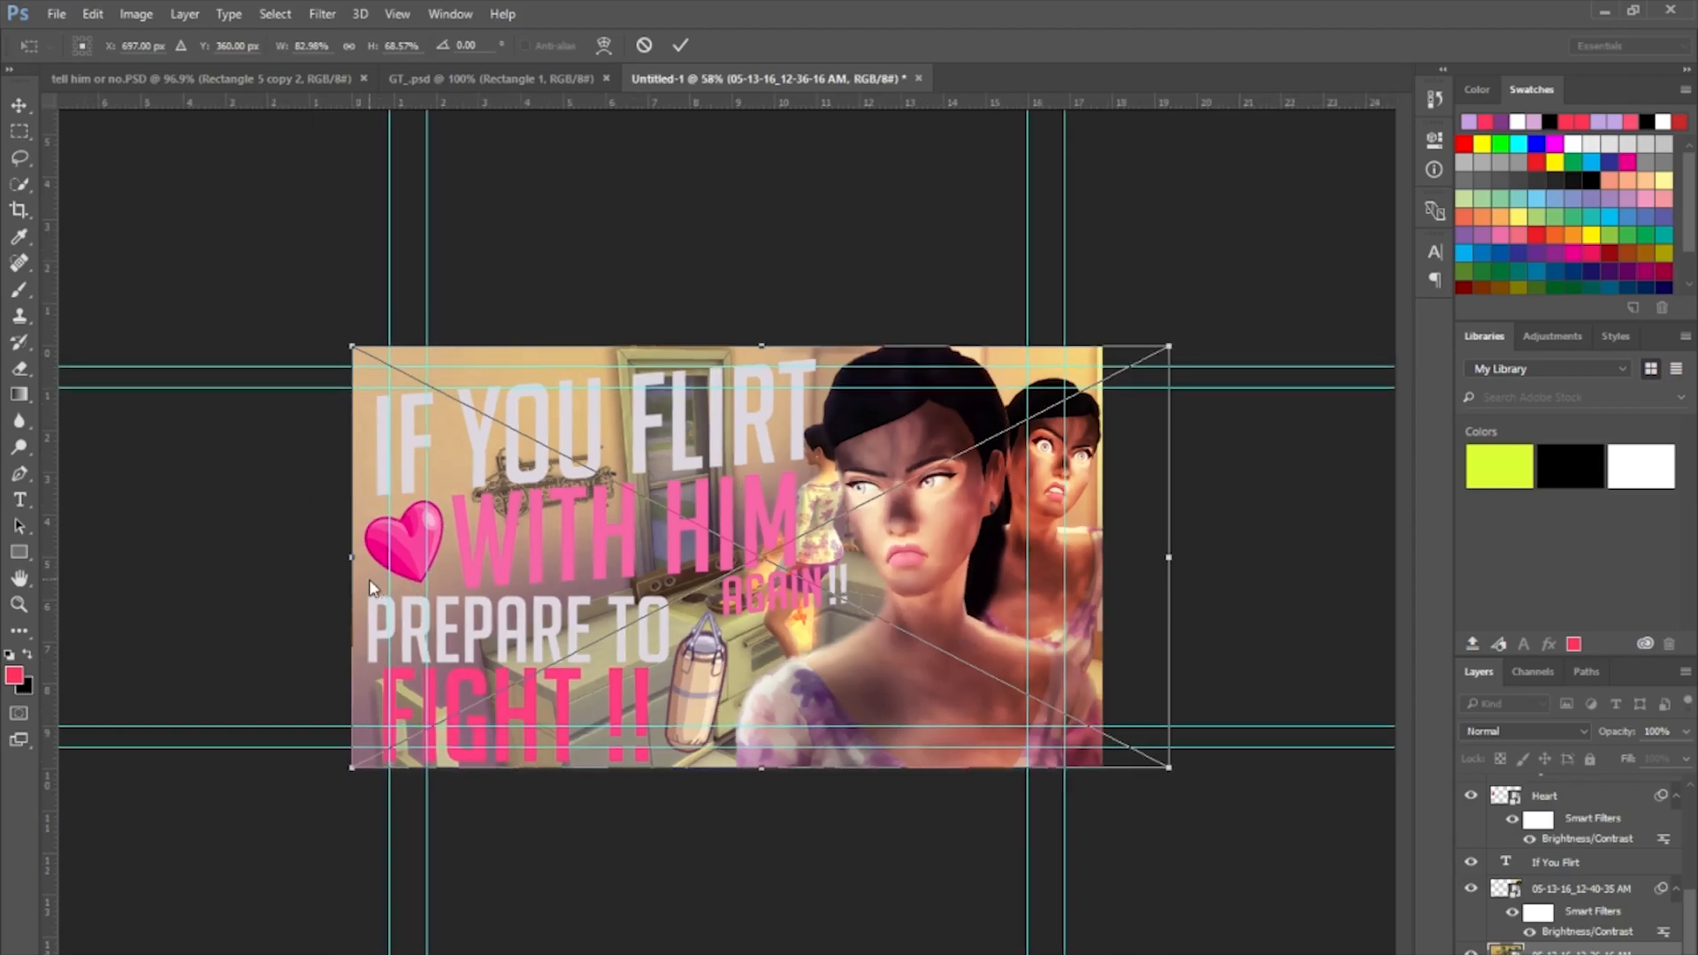
pyautogui.moveTo(344, 561); pyautogui.dragTo(240, 557)
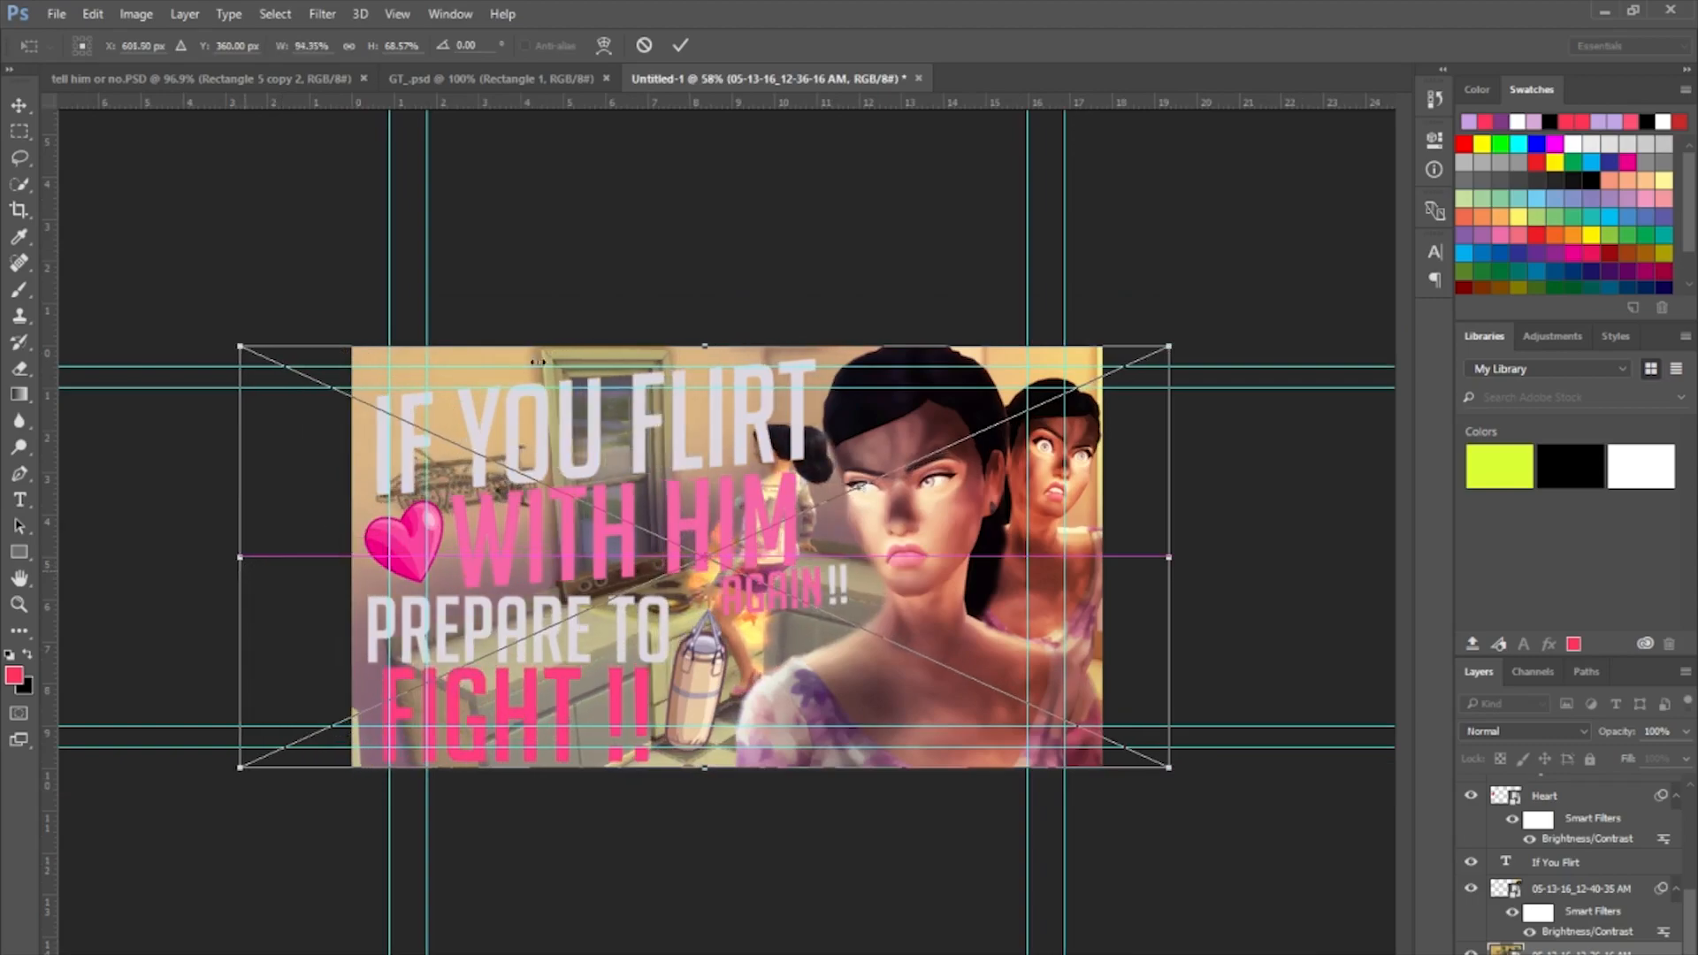
pyautogui.moveTo(705, 345); pyautogui.dragTo(705, 292)
pyautogui.moveTo(680, 600); pyautogui.dragTo(856, 600)
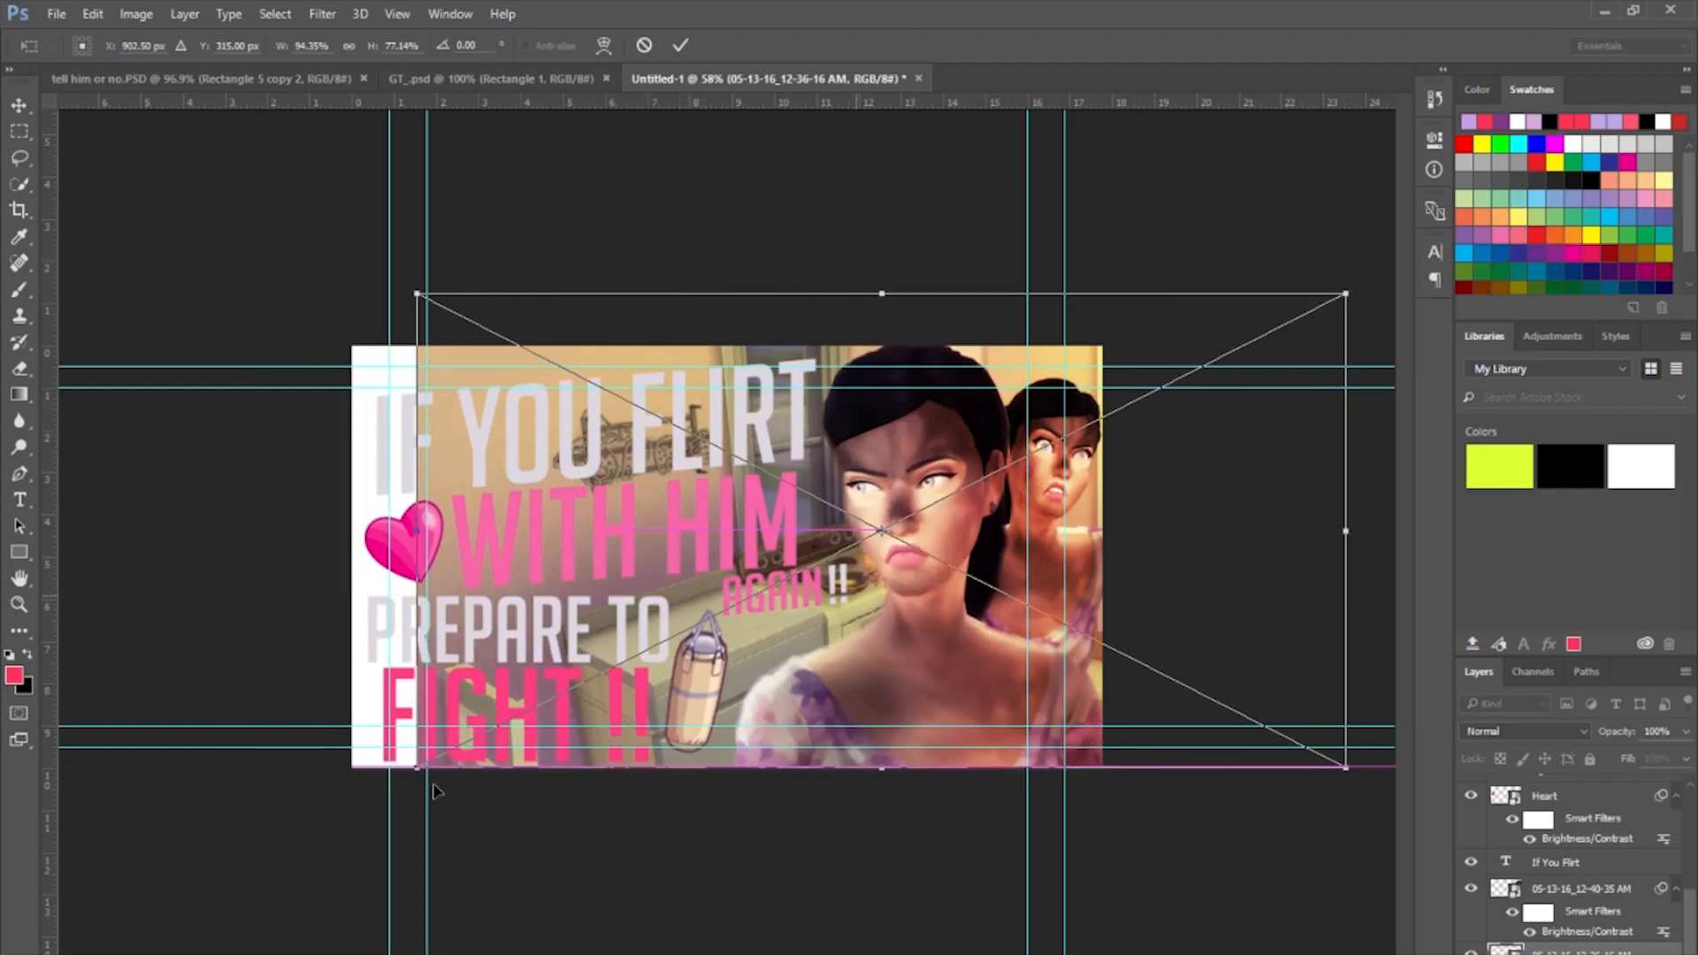
# Enlarge the kitchen picture to about 111% width and 85% height, rotate it about 3.1°, reposition it to cover the canvas, and commit.
pyautogui.moveTo(414, 773); pyautogui.dragTo(326, 802)
pyautogui.moveTo(383, 296); pyautogui.dragTo(348, 289)
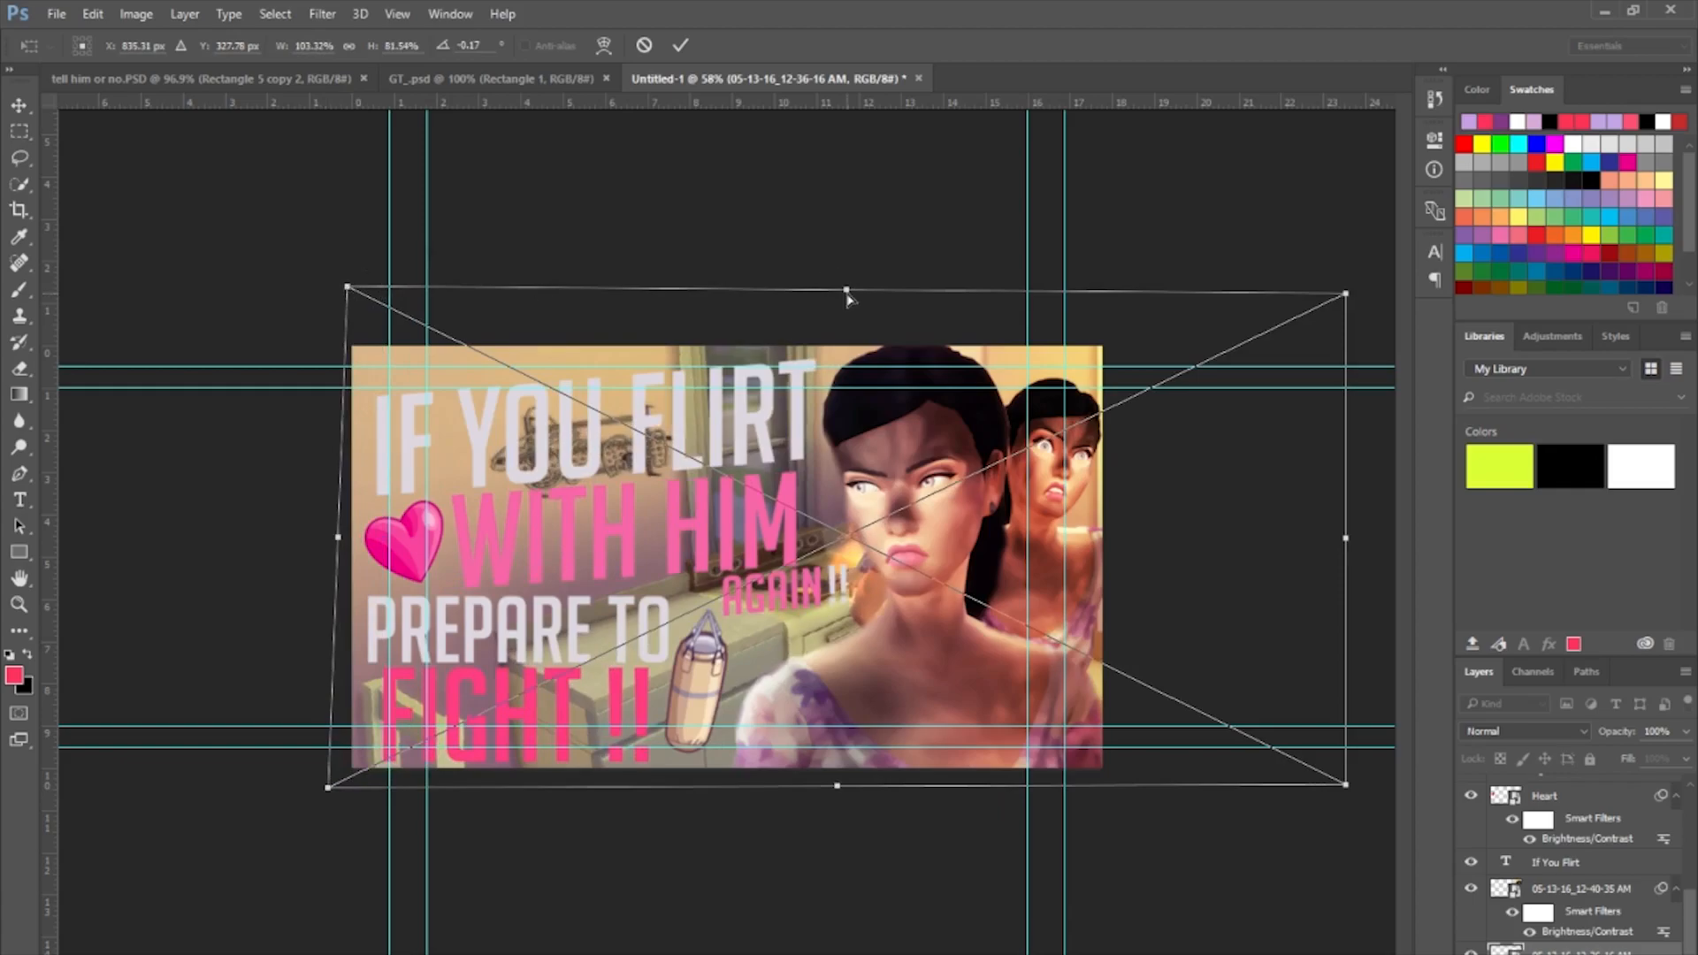
pyautogui.moveTo(849, 291); pyautogui.dragTo(875, 300)
pyautogui.moveTo(377, 300); pyautogui.dragTo(348, 299)
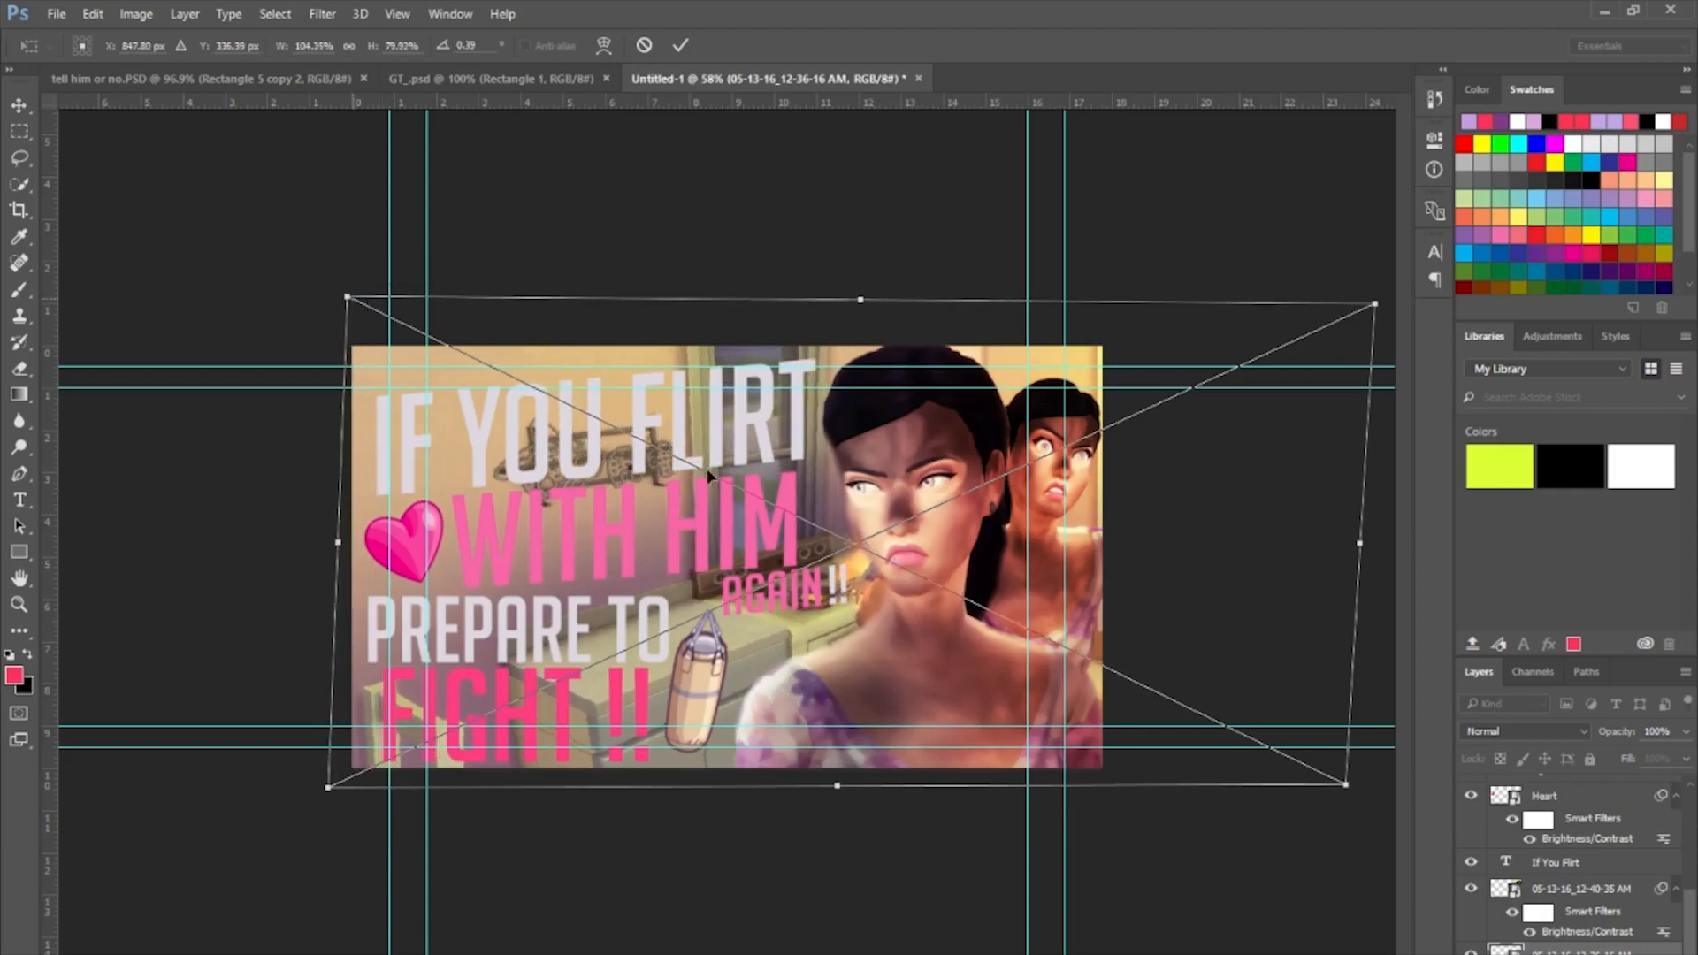
pyautogui.moveTo(294, 728); pyautogui.dragTo(290, 715)
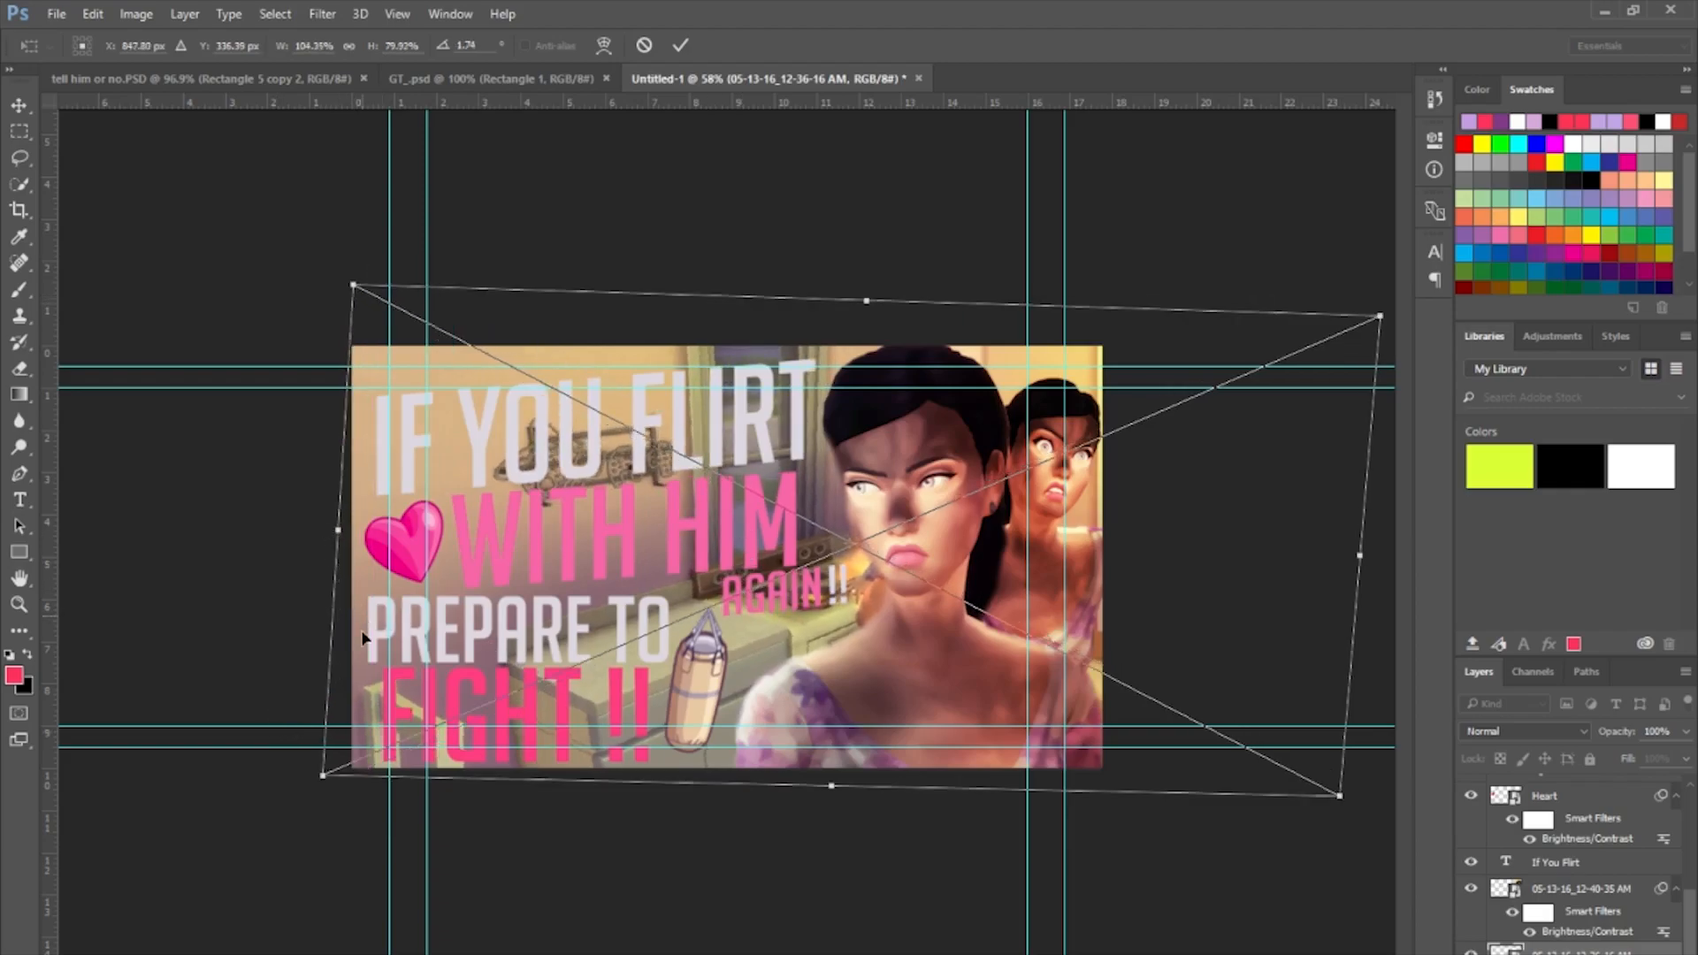
pyautogui.moveTo(348, 811); pyautogui.dragTo(433, 759)
pyautogui.moveTo(305, 787); pyautogui.dragTo(238, 814)
pyautogui.moveTo(493, 740); pyautogui.dragTo(566, 748)
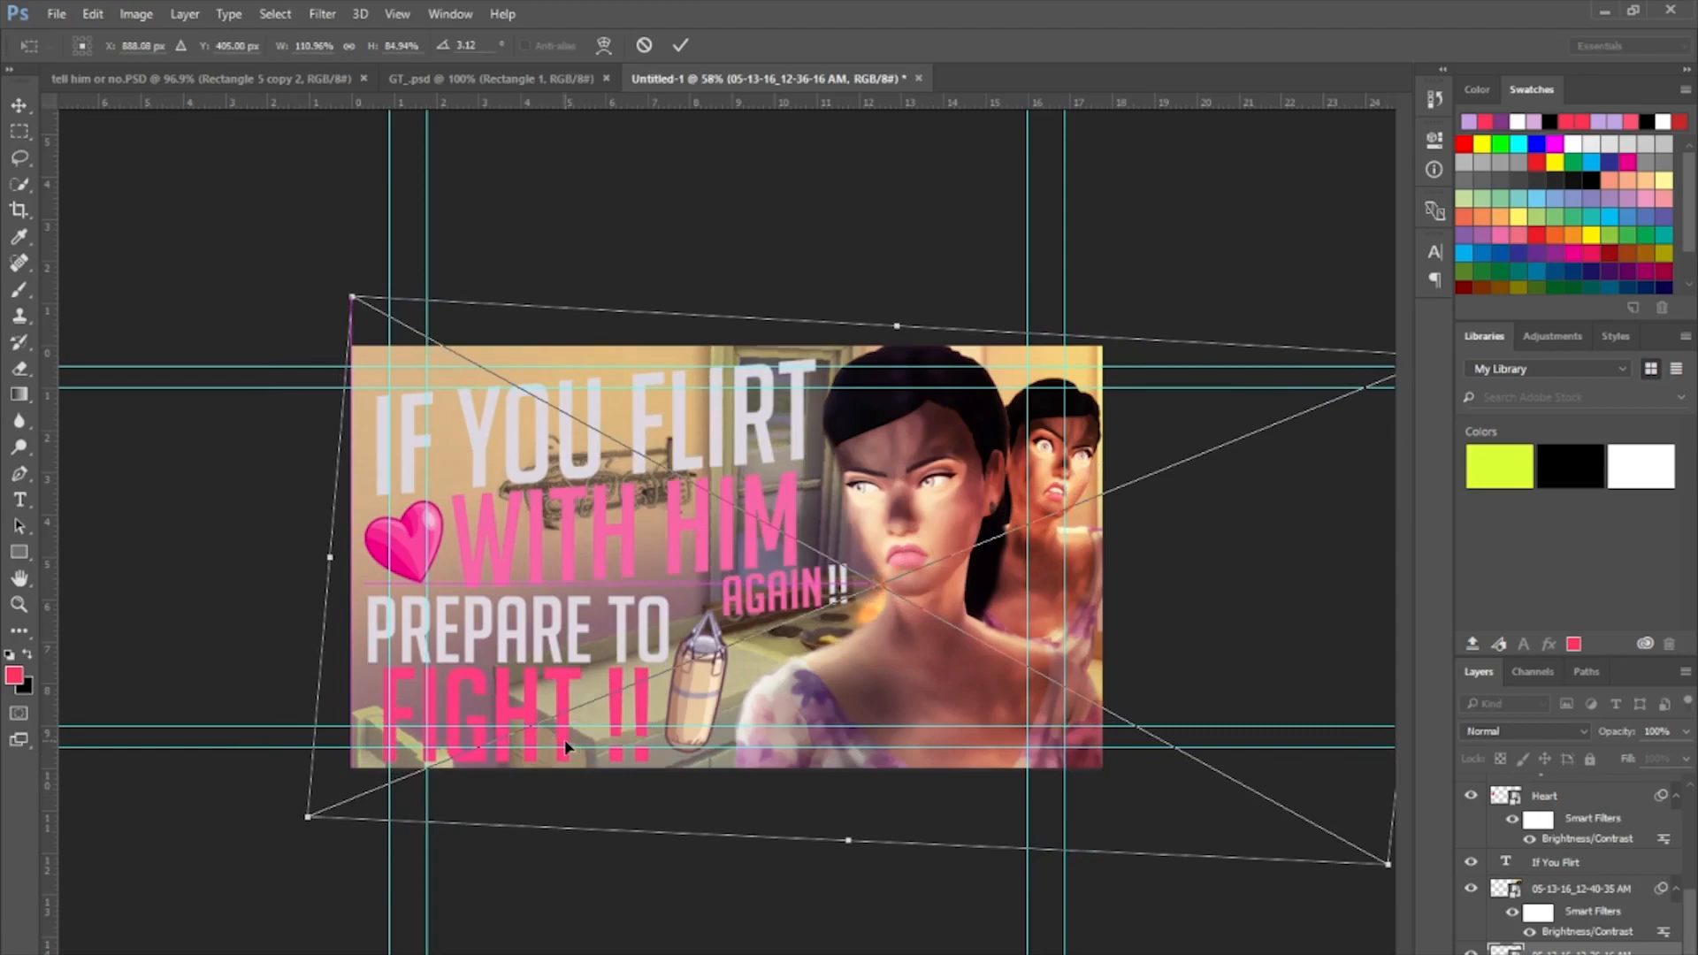
pyautogui.press('Return')
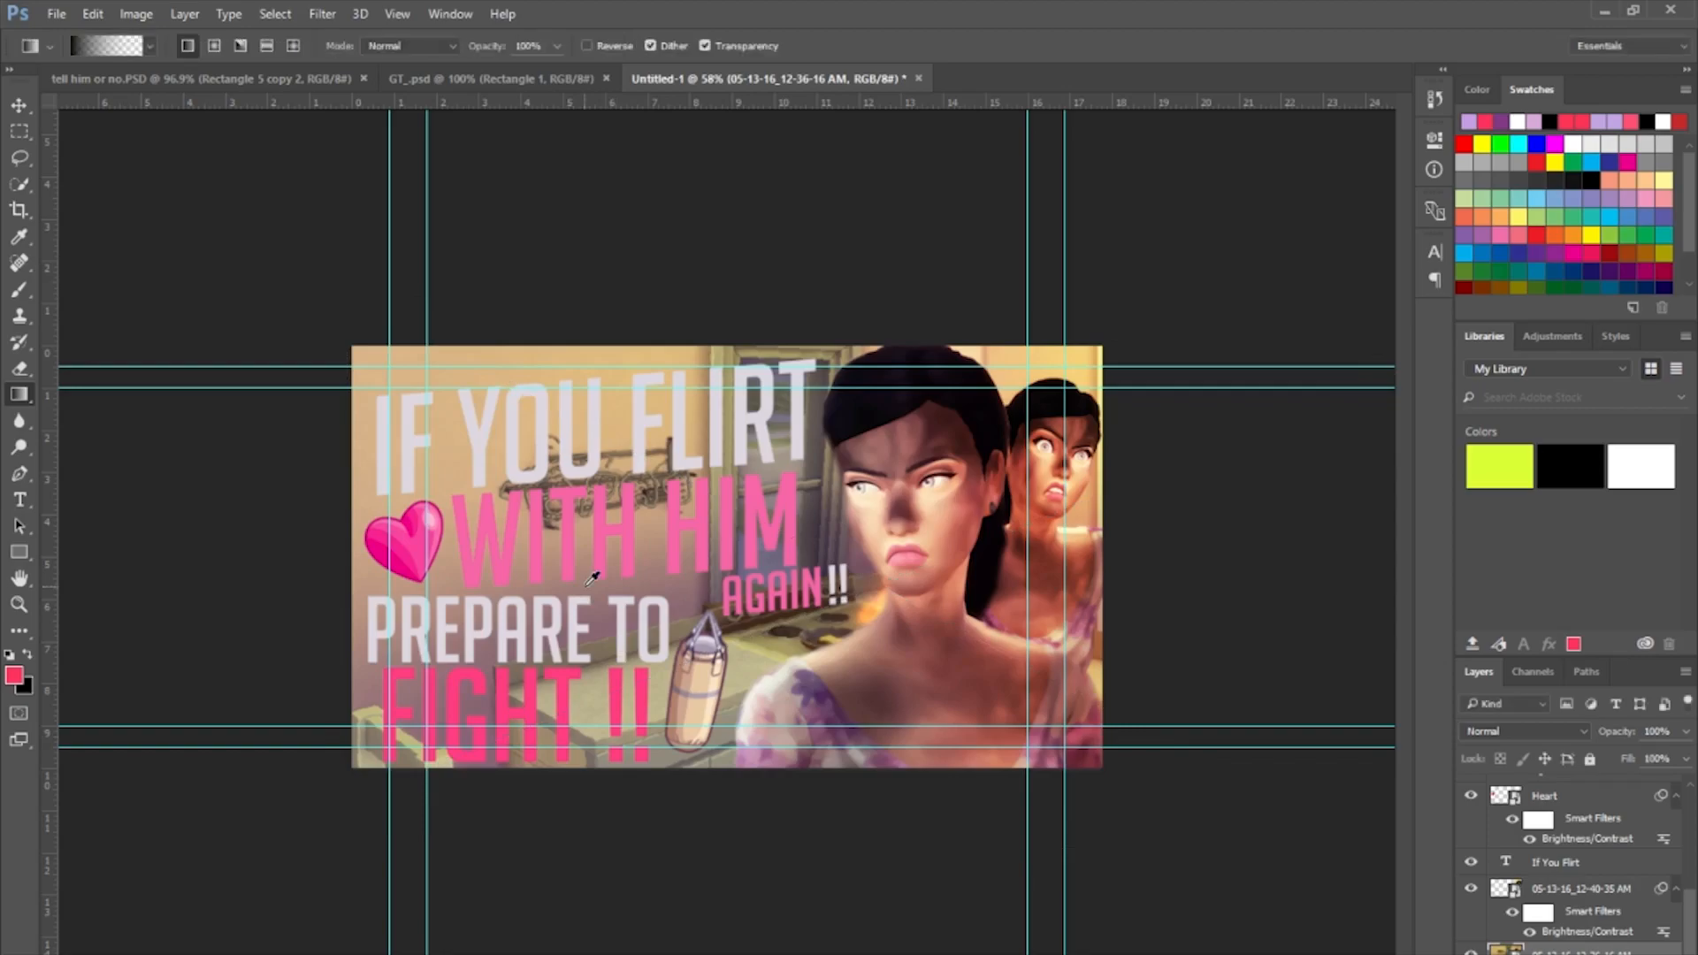
# Add a stroke and three drop shadows to the If You Flirt text layer through its layer style.
pyautogui.scroll(3, 543, 543)
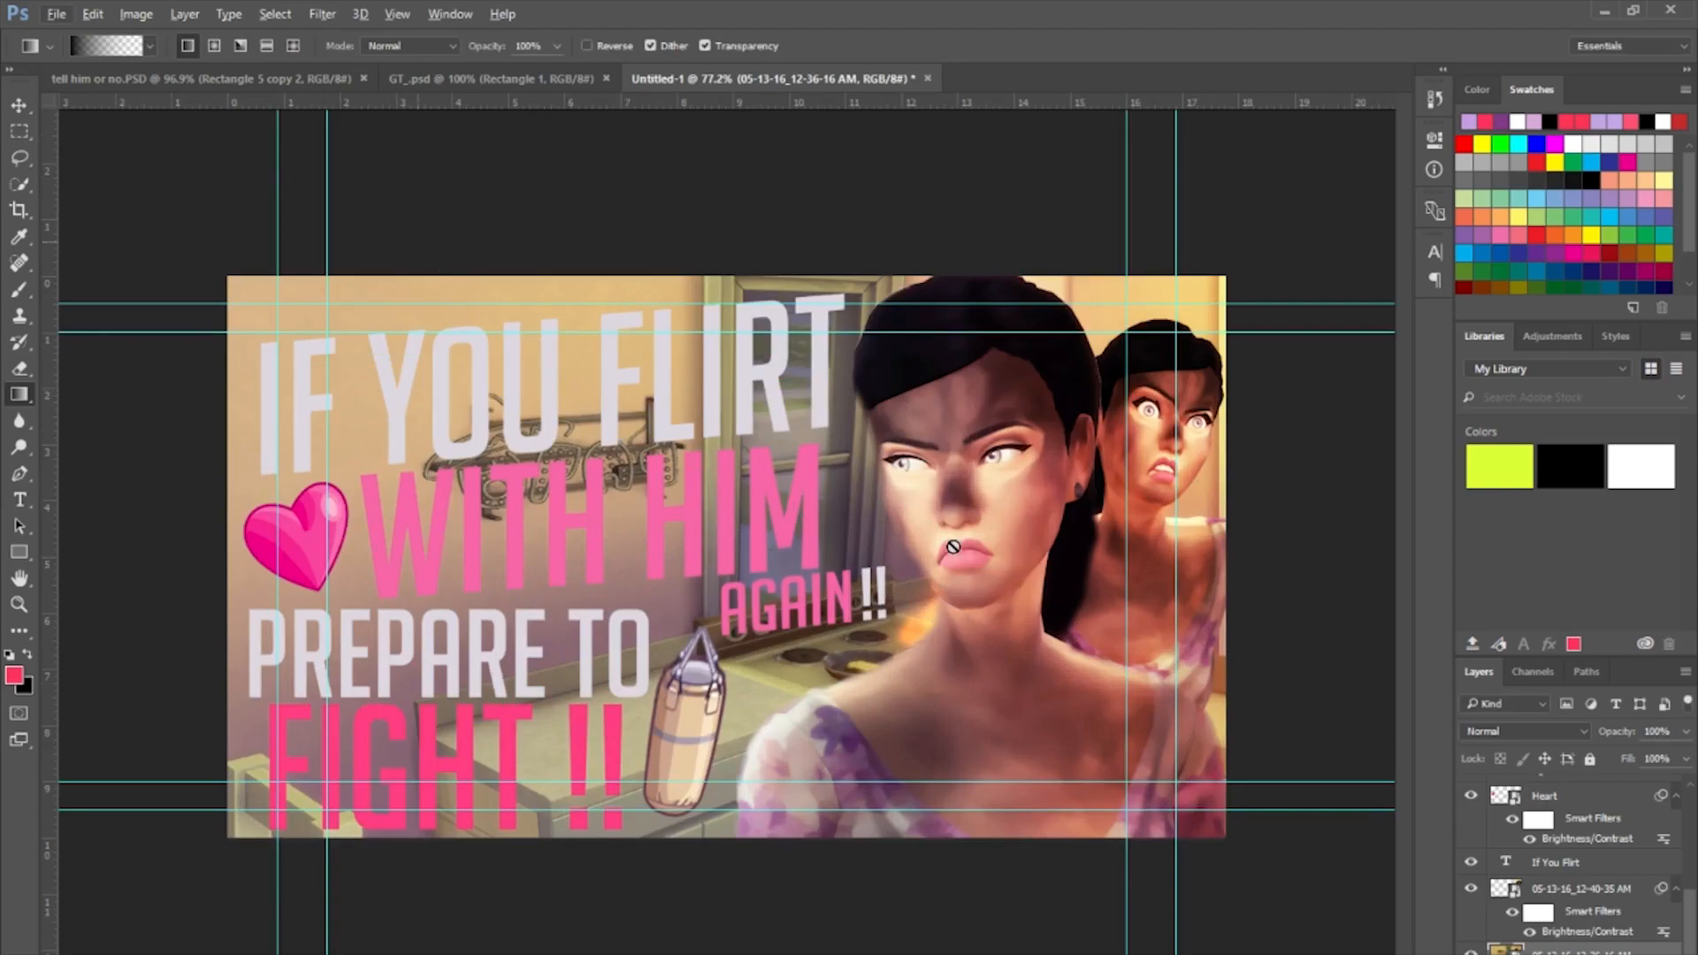
pyautogui.click(1611, 867)
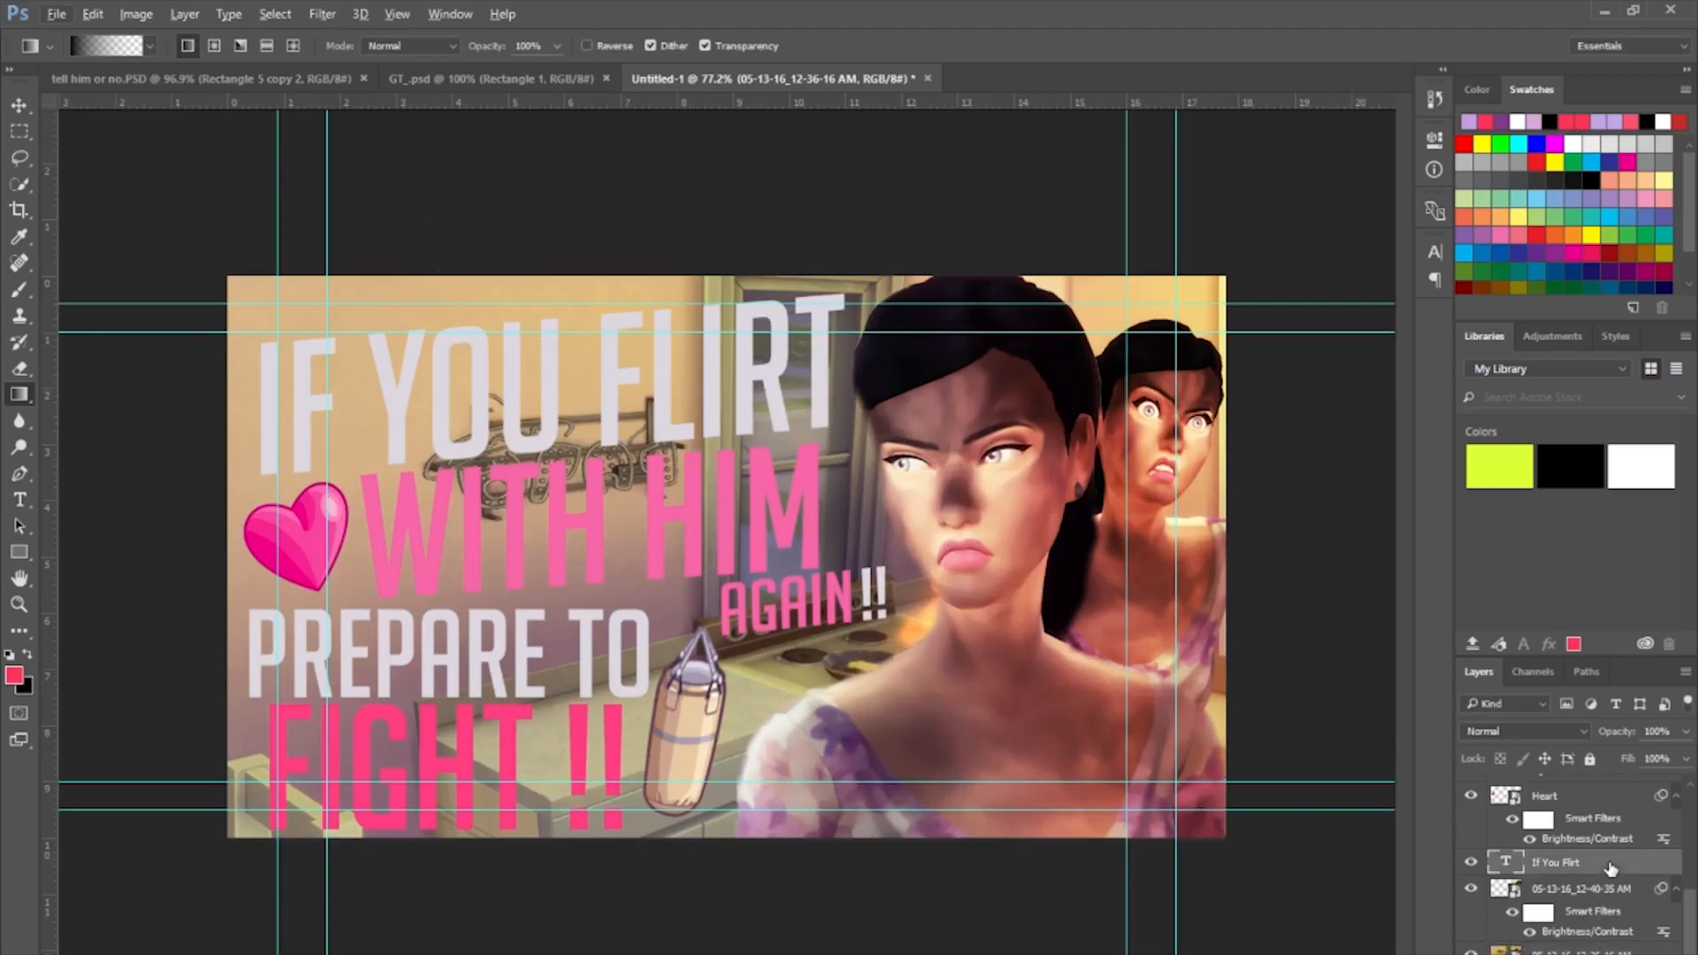
pyautogui.press('h')
pyautogui.doubleClick(1611, 867)
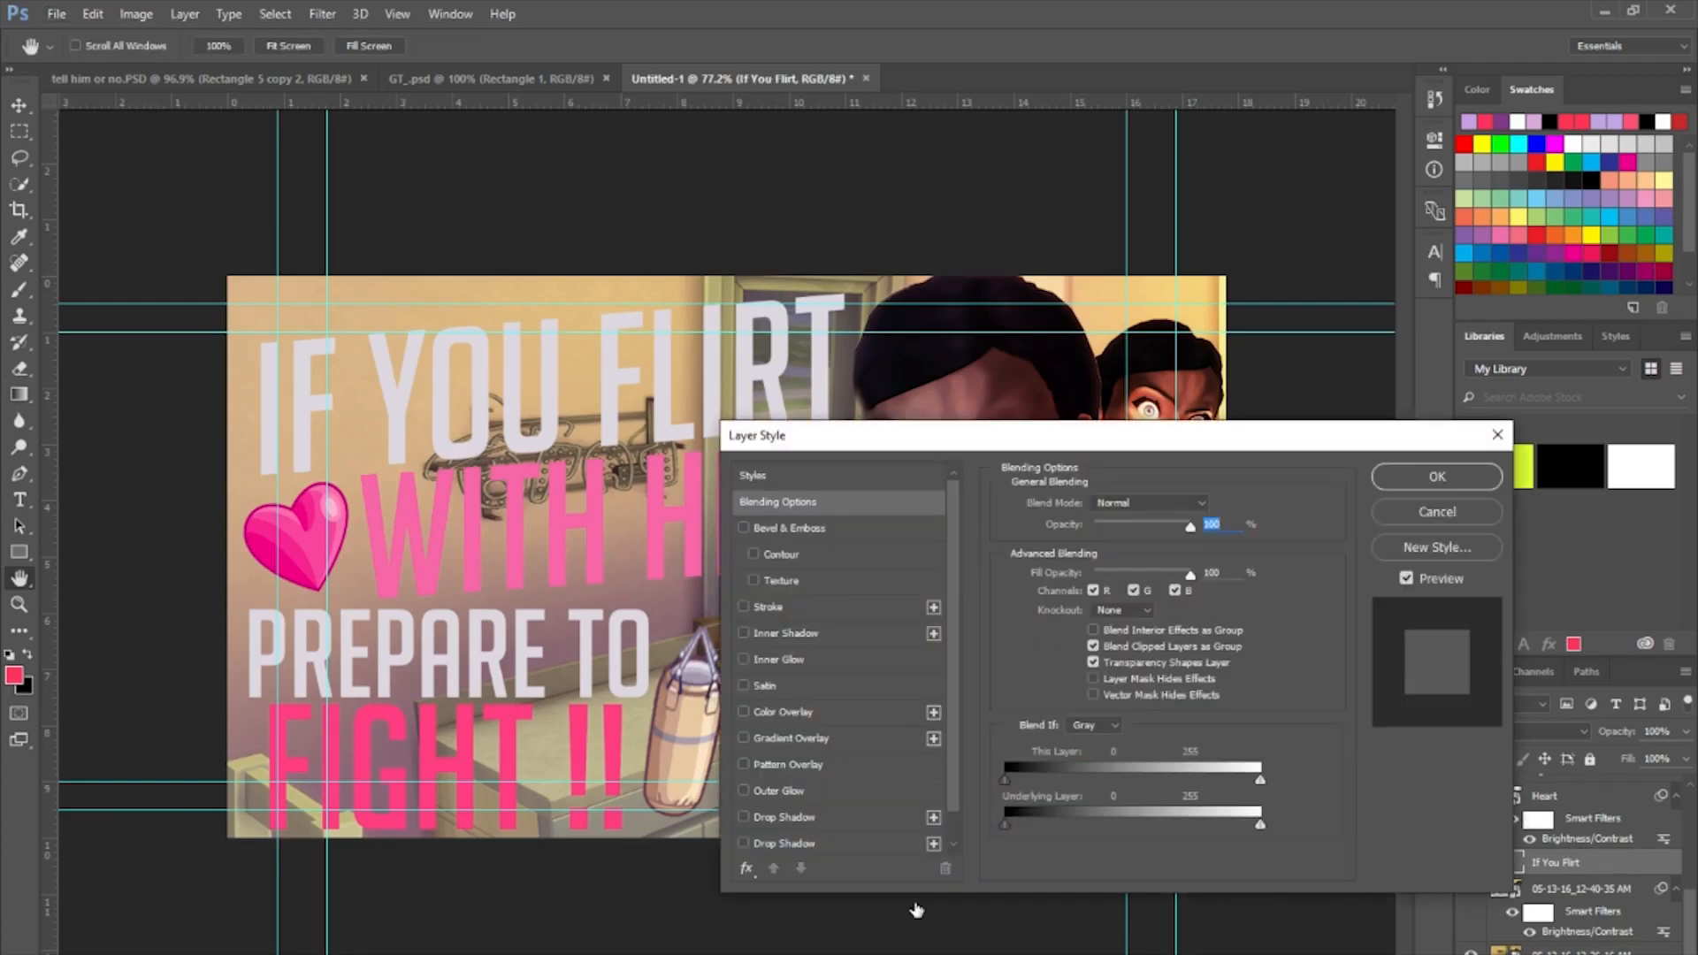
pyautogui.click(744, 843)
pyautogui.click(744, 816)
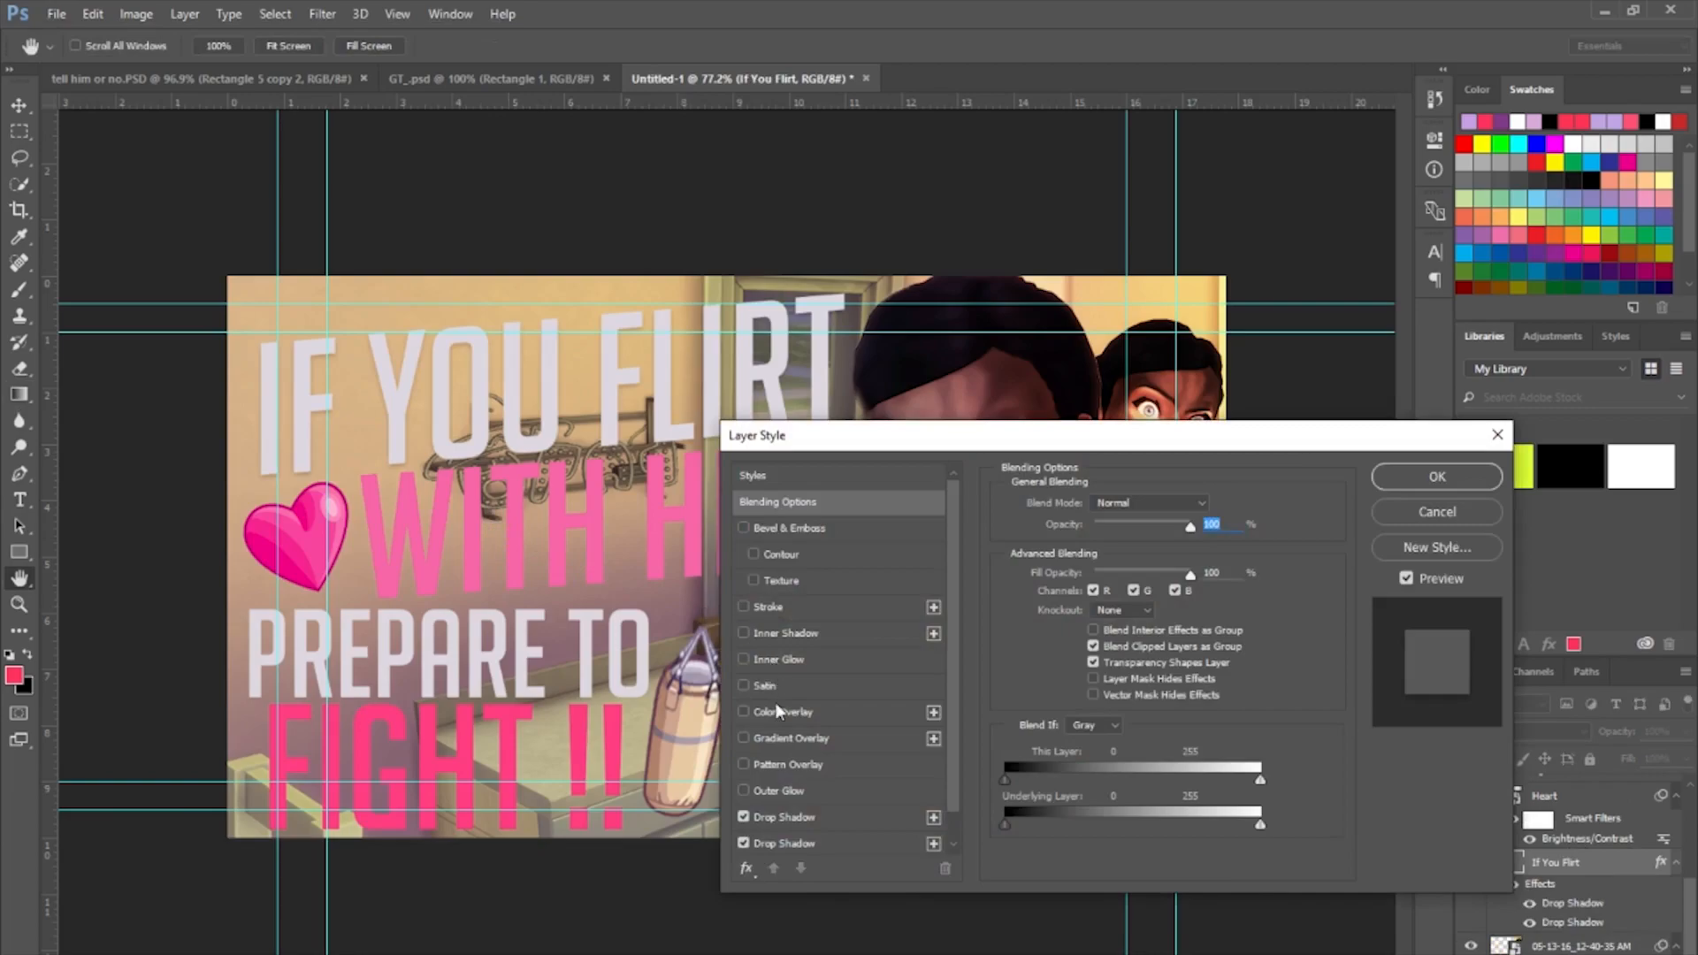
pyautogui.click(920, 816)
pyautogui.click(933, 813)
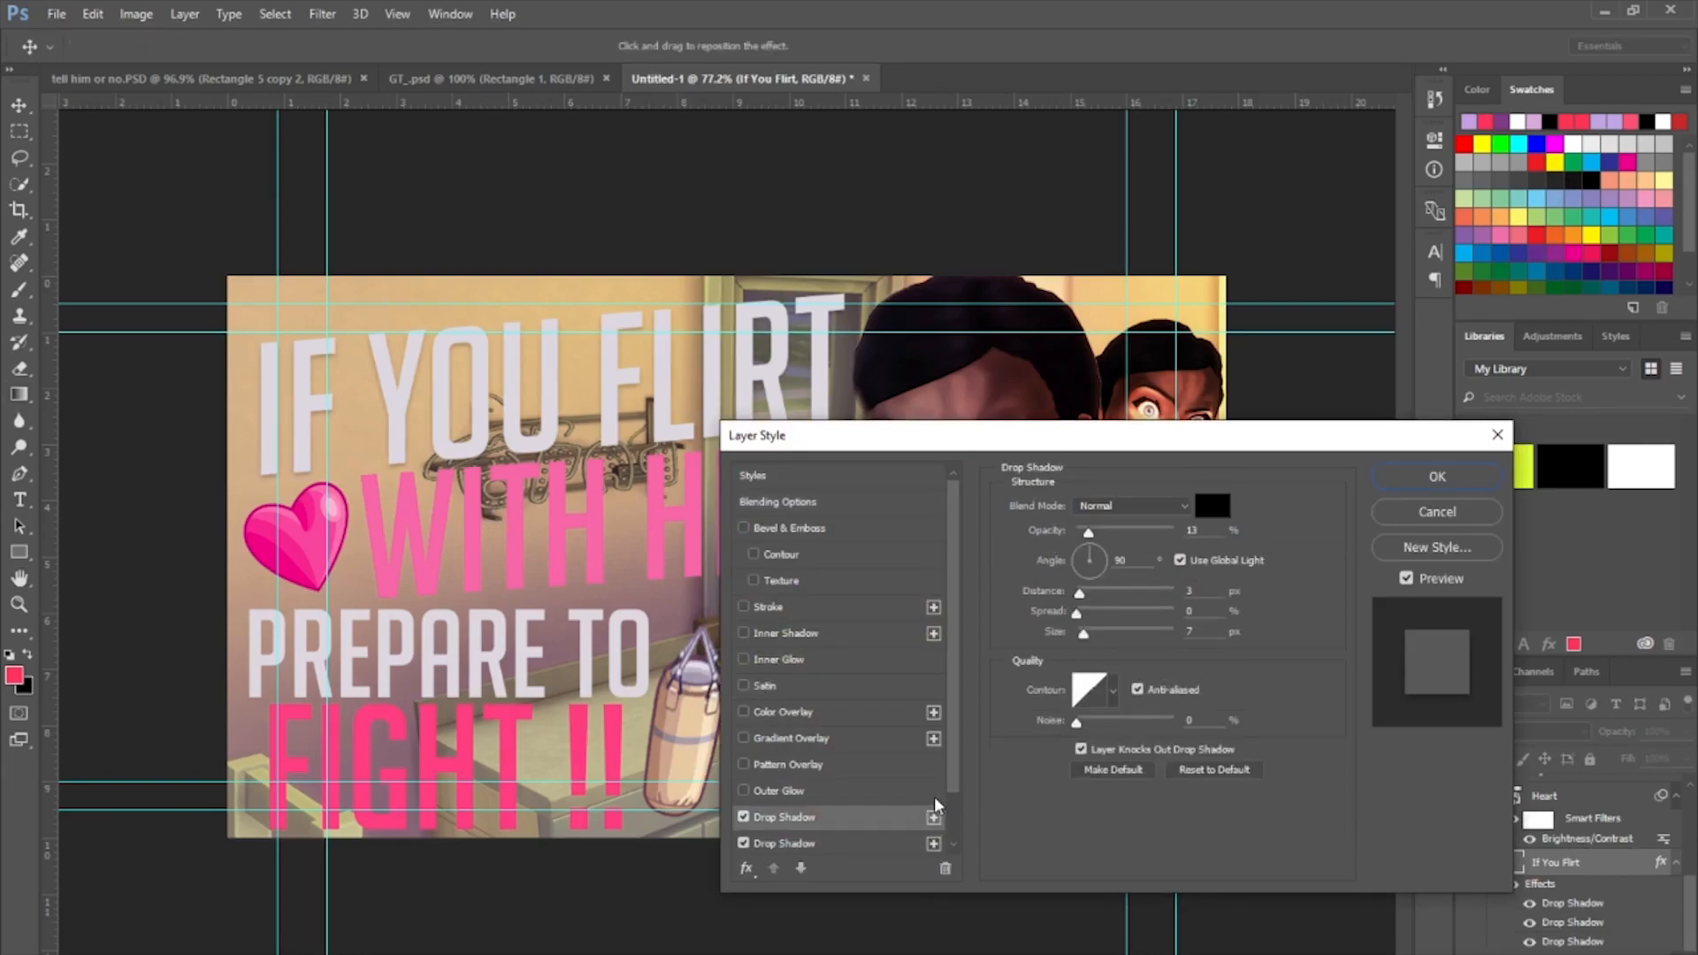
pyautogui.click(744, 608)
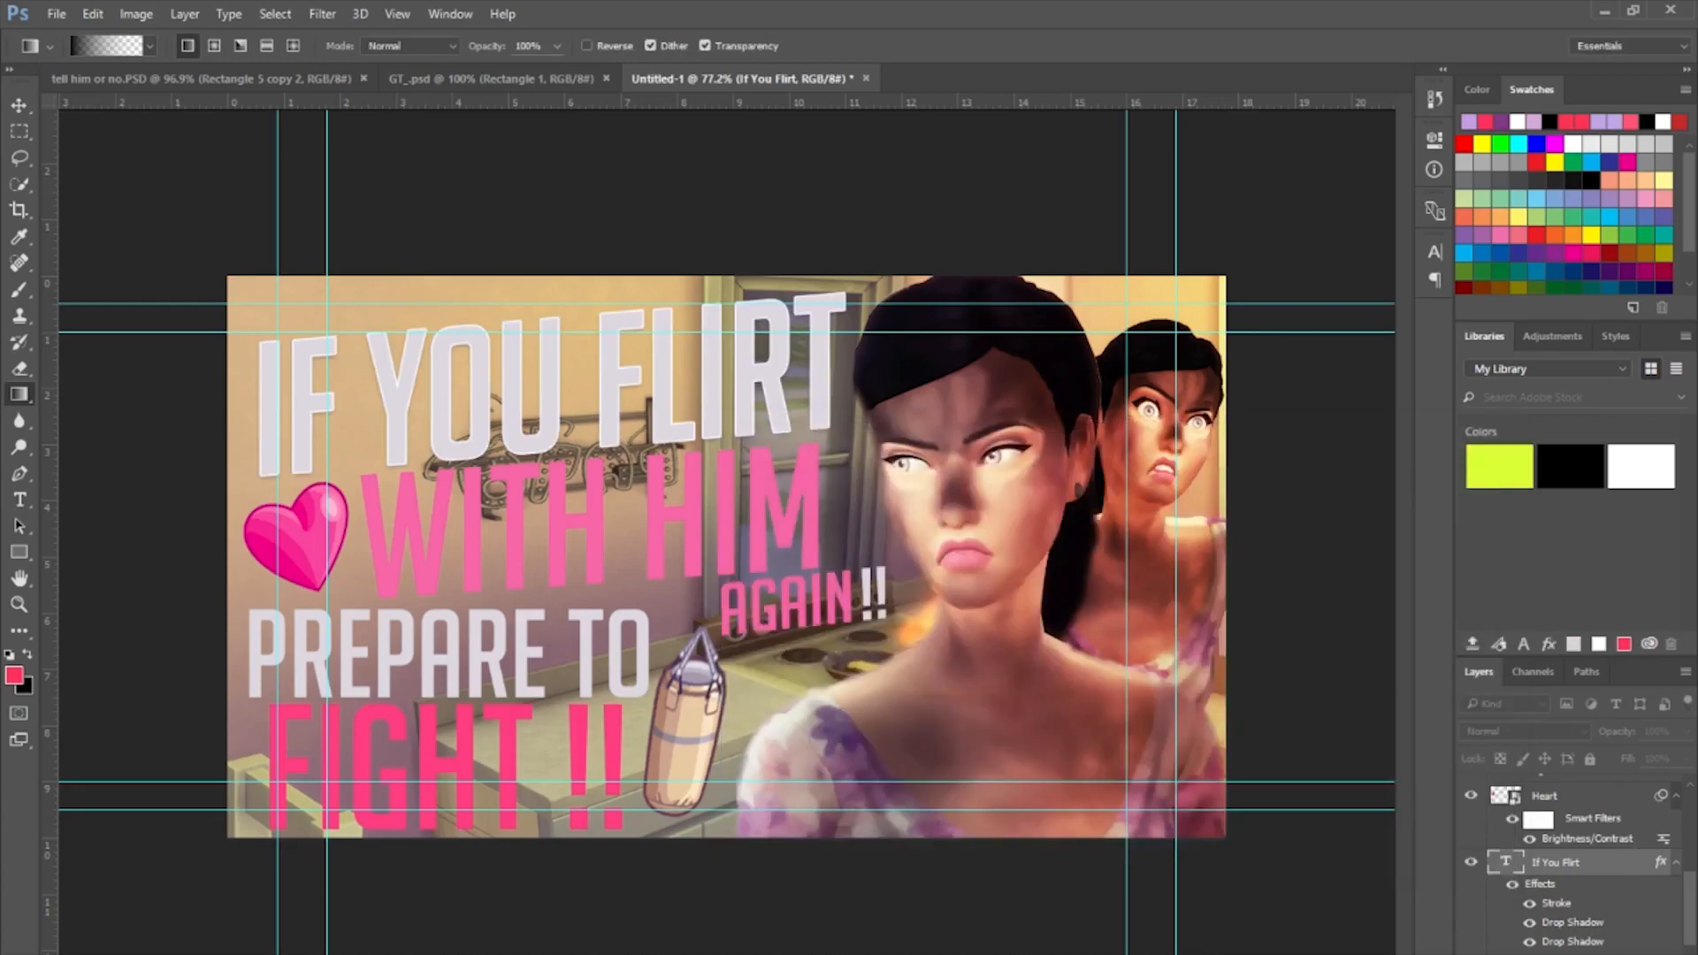
pyautogui.scroll(-1, 1574, 862)
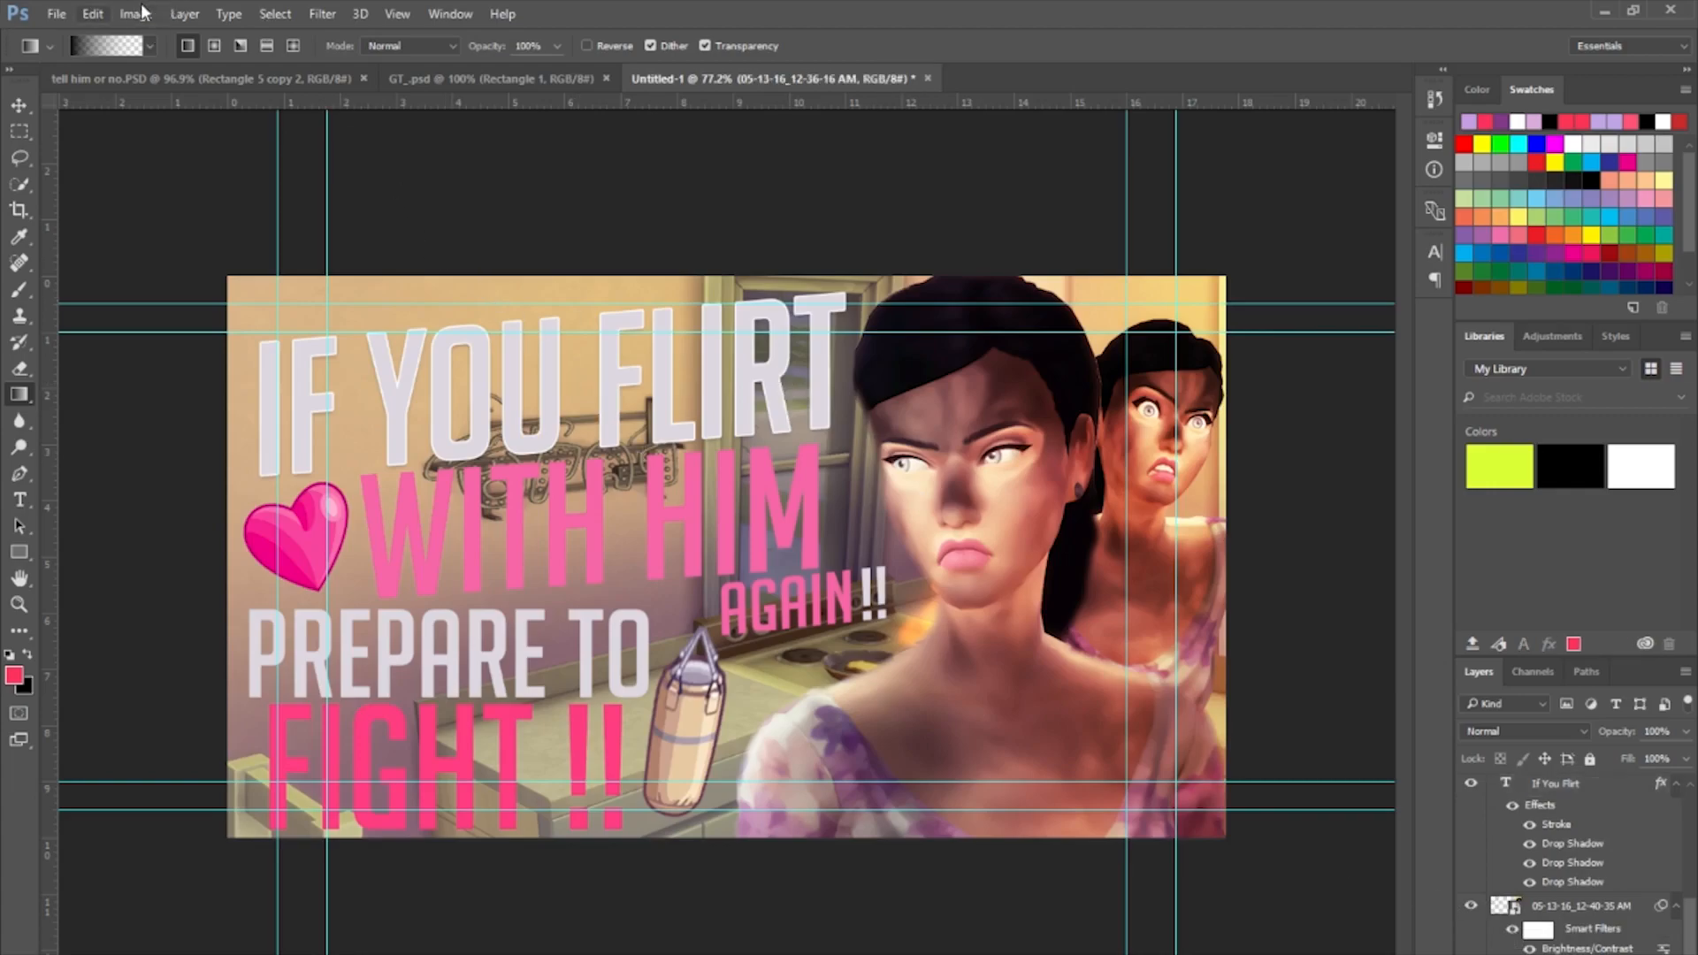
# Apply Brightness/Contrast to the kitchen picture layer with brightness 37 and contrast -13.
pyautogui.click(140, 12)
pyautogui.moveTo(221, 63)
pyautogui.click(460, 63)
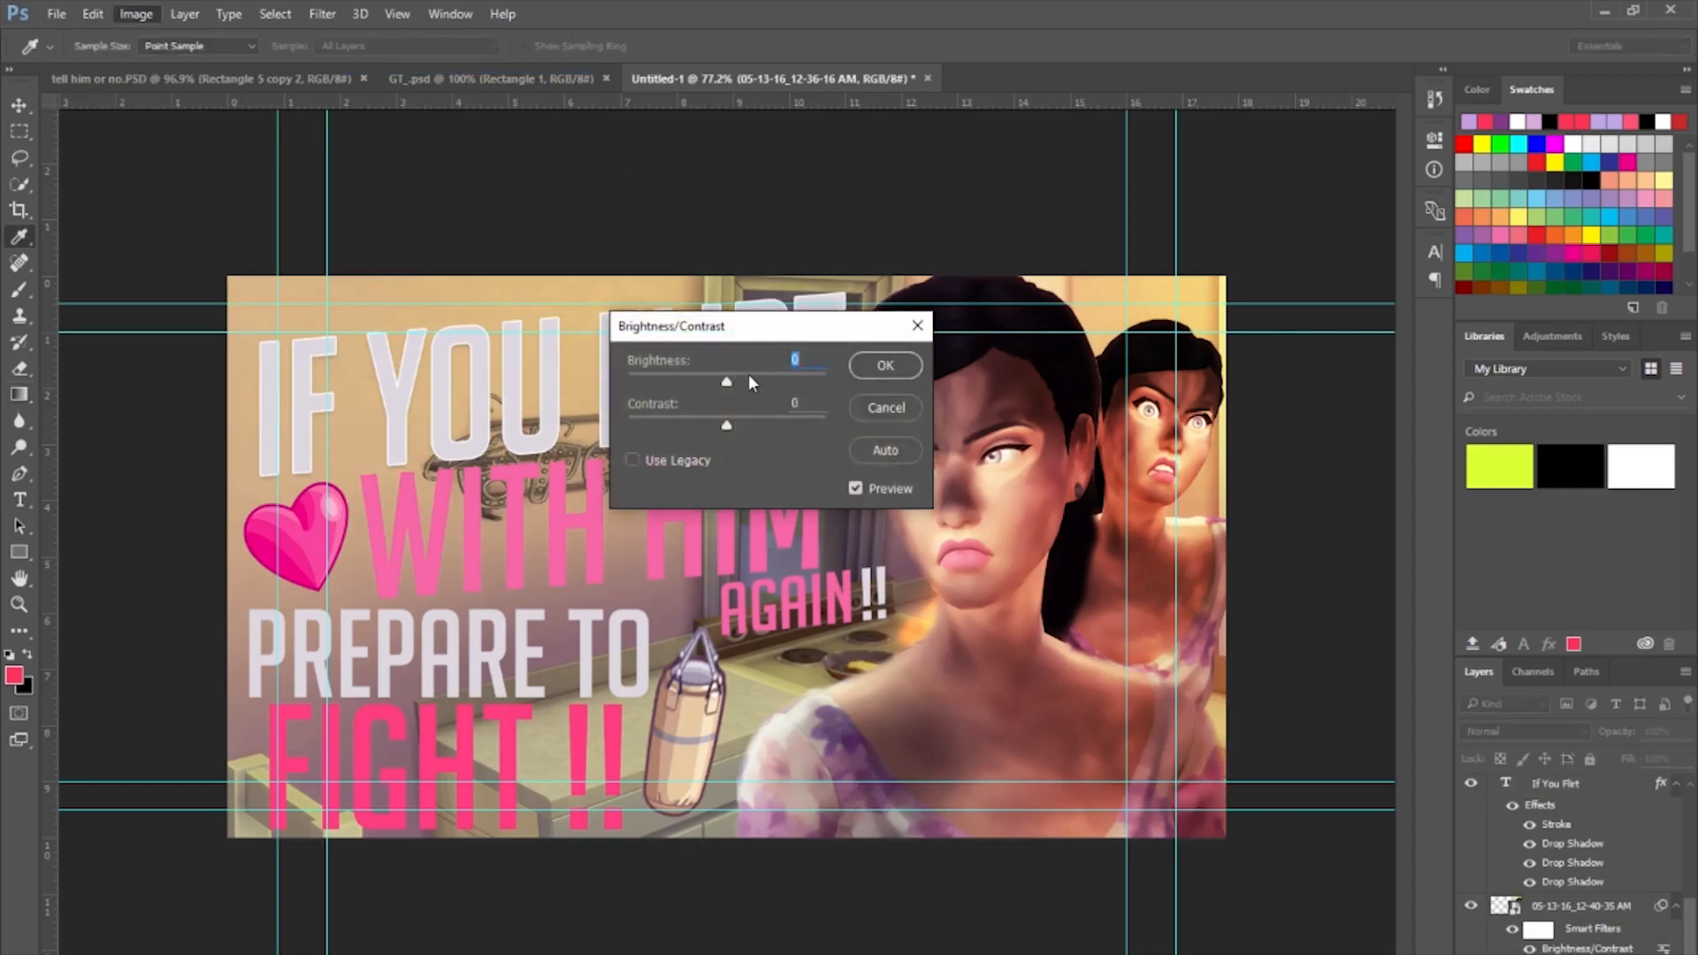
pyautogui.click(754, 375)
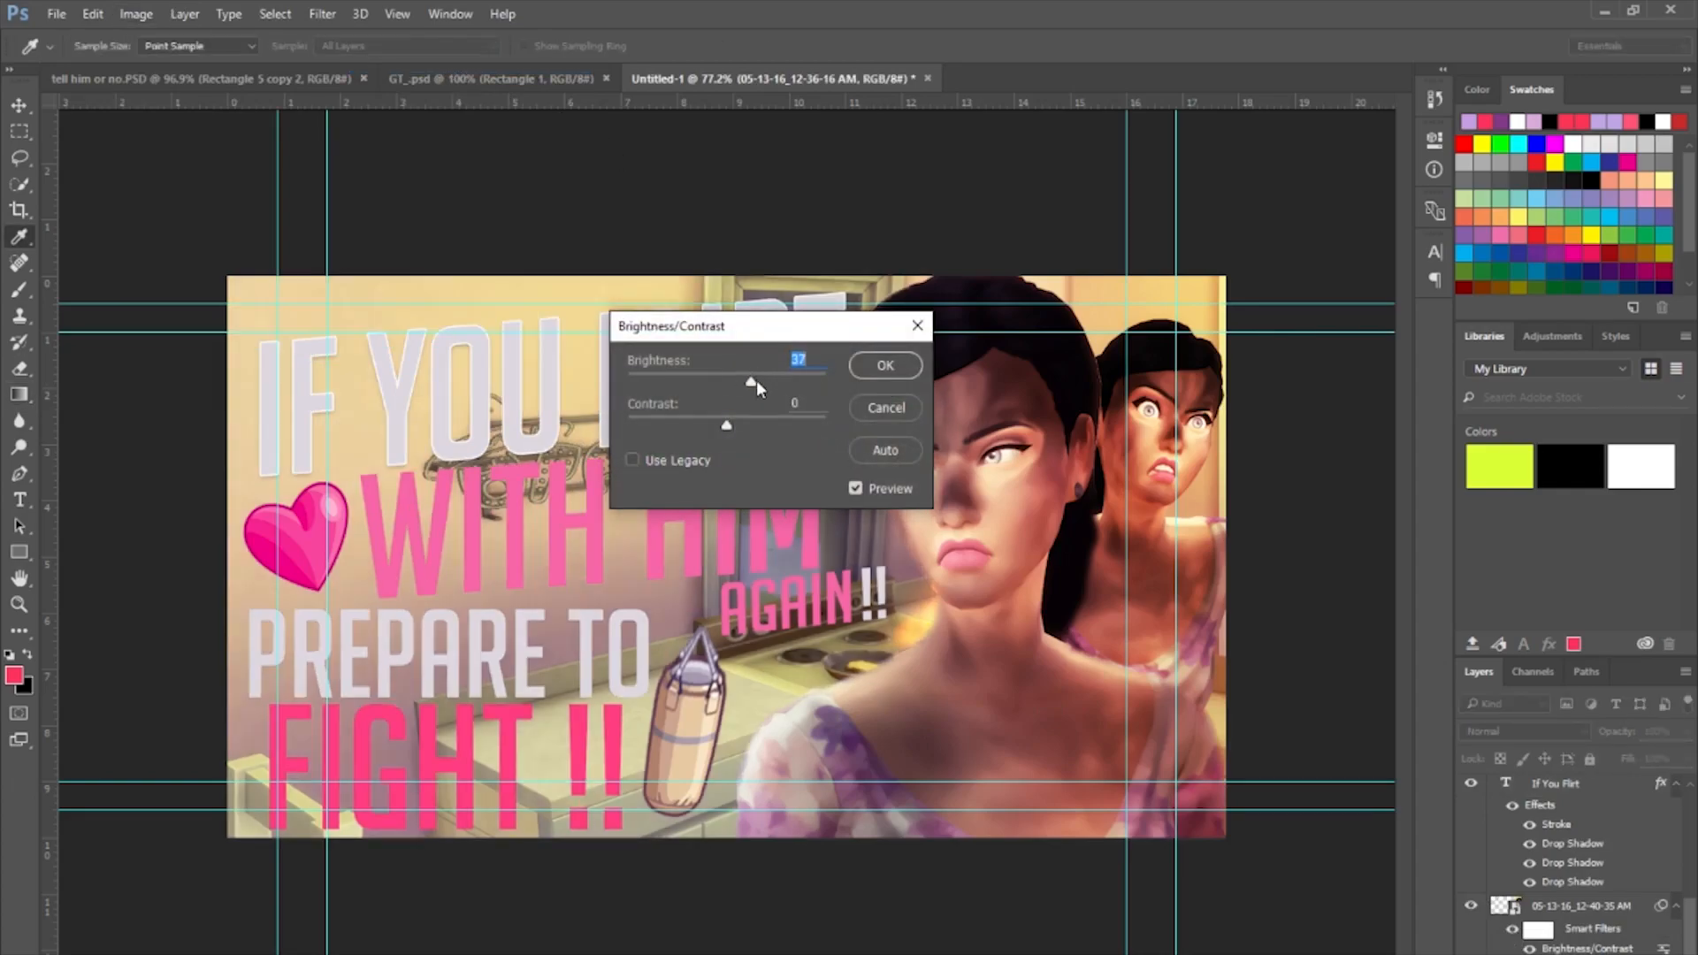
pyautogui.click(700, 416)
pyautogui.moveTo(756, 333); pyautogui.dragTo(854, 378)
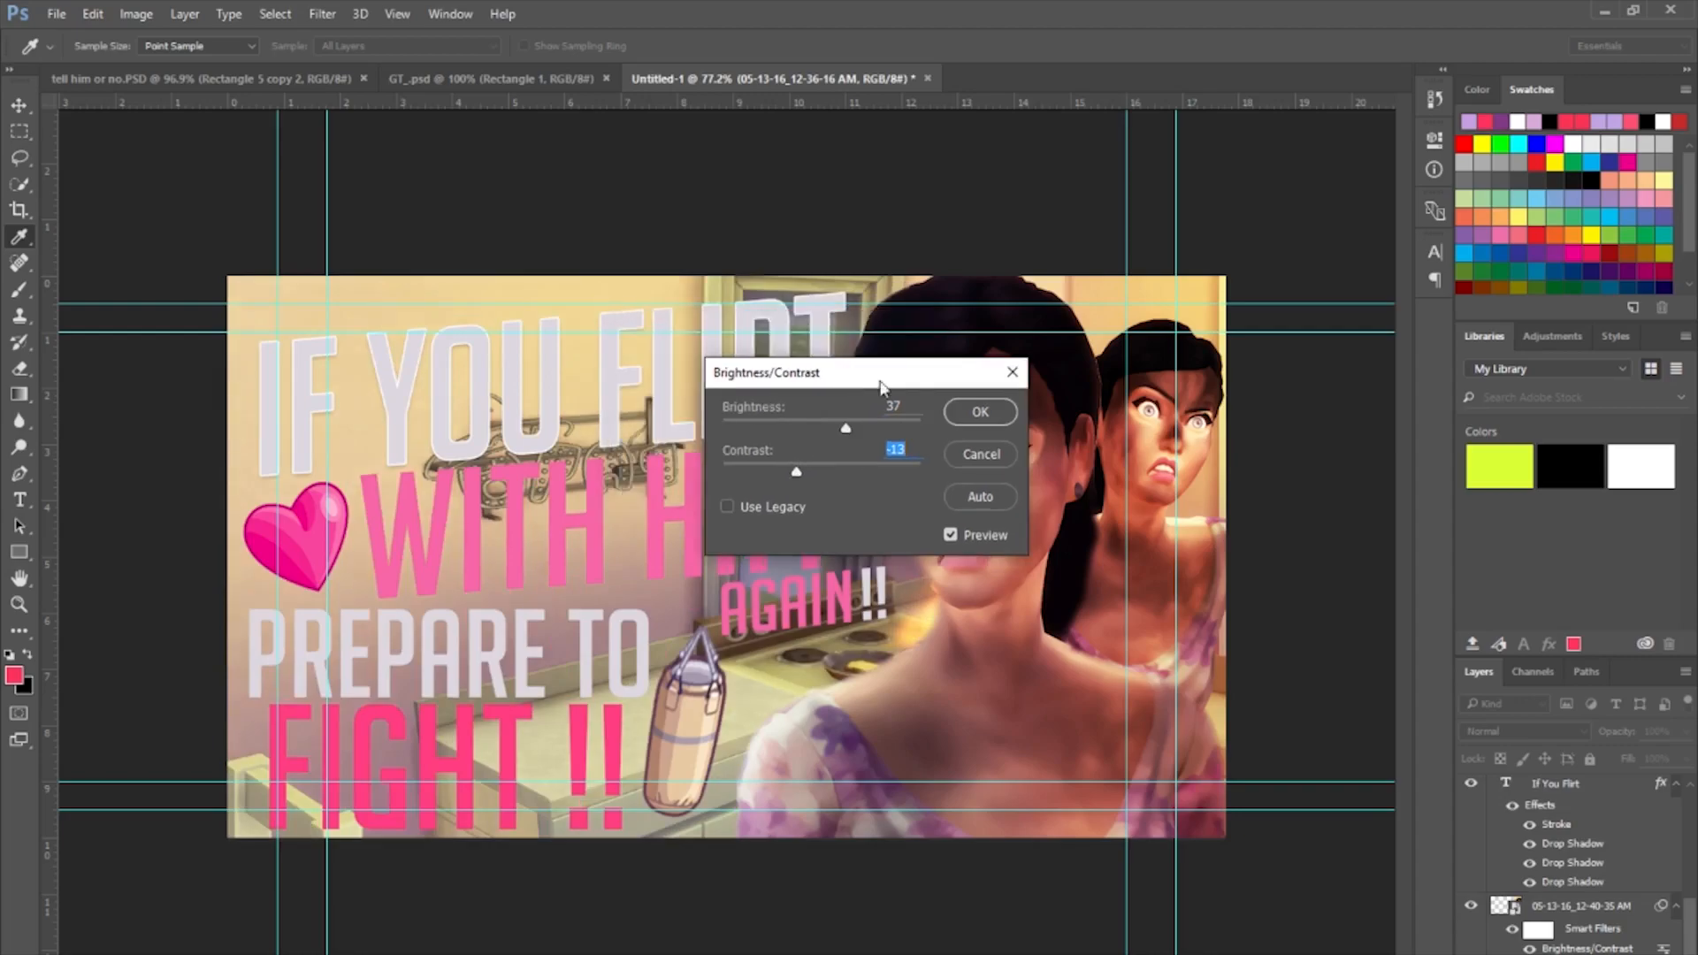
pyautogui.click(980, 412)
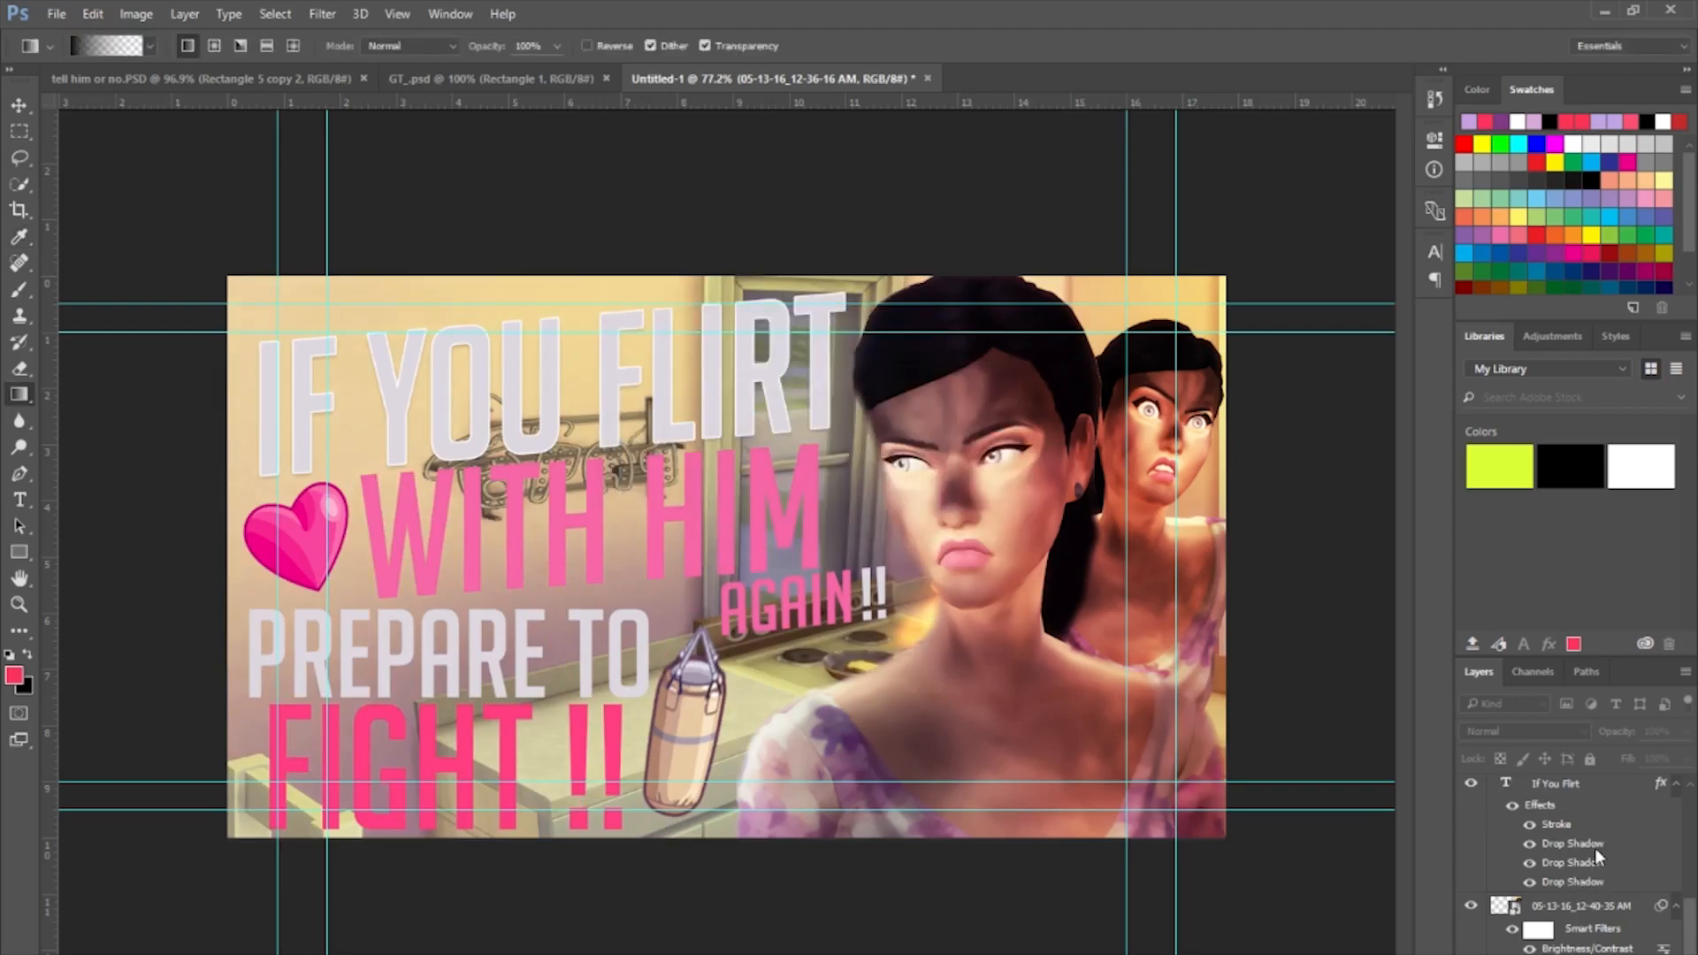
# Add a 2 px white outside stroke and three drop shadows to the Again !! text layer.
pyautogui.scroll(3, 1602, 850)
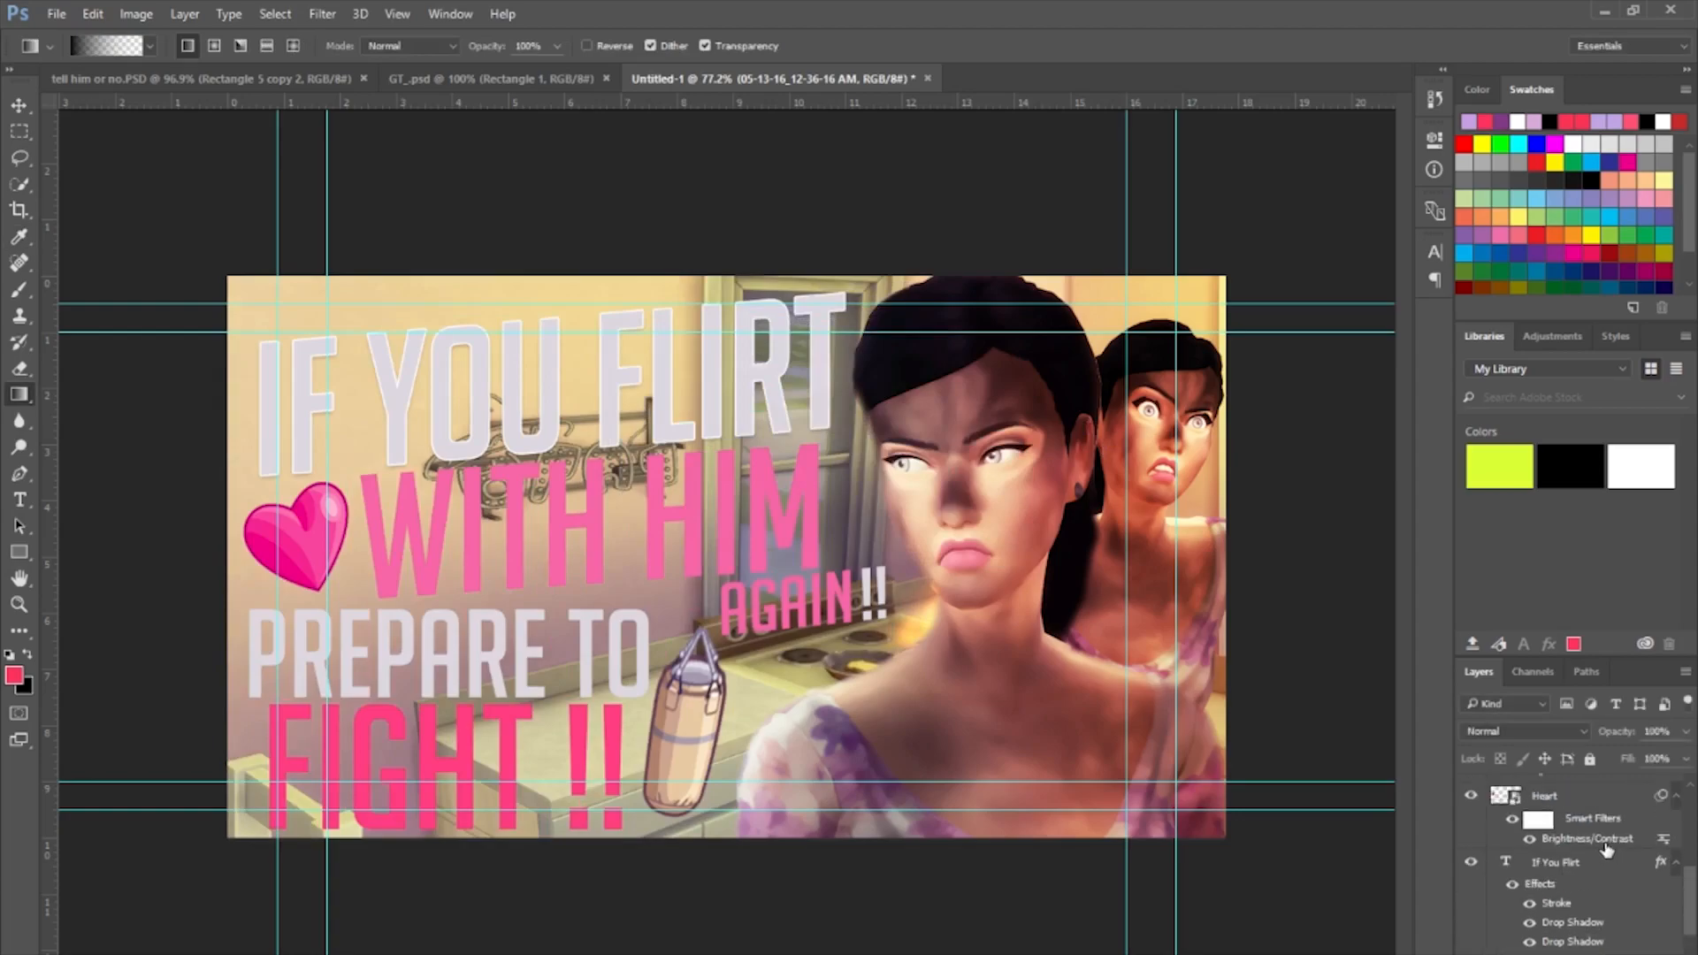
pyautogui.click(1598, 831)
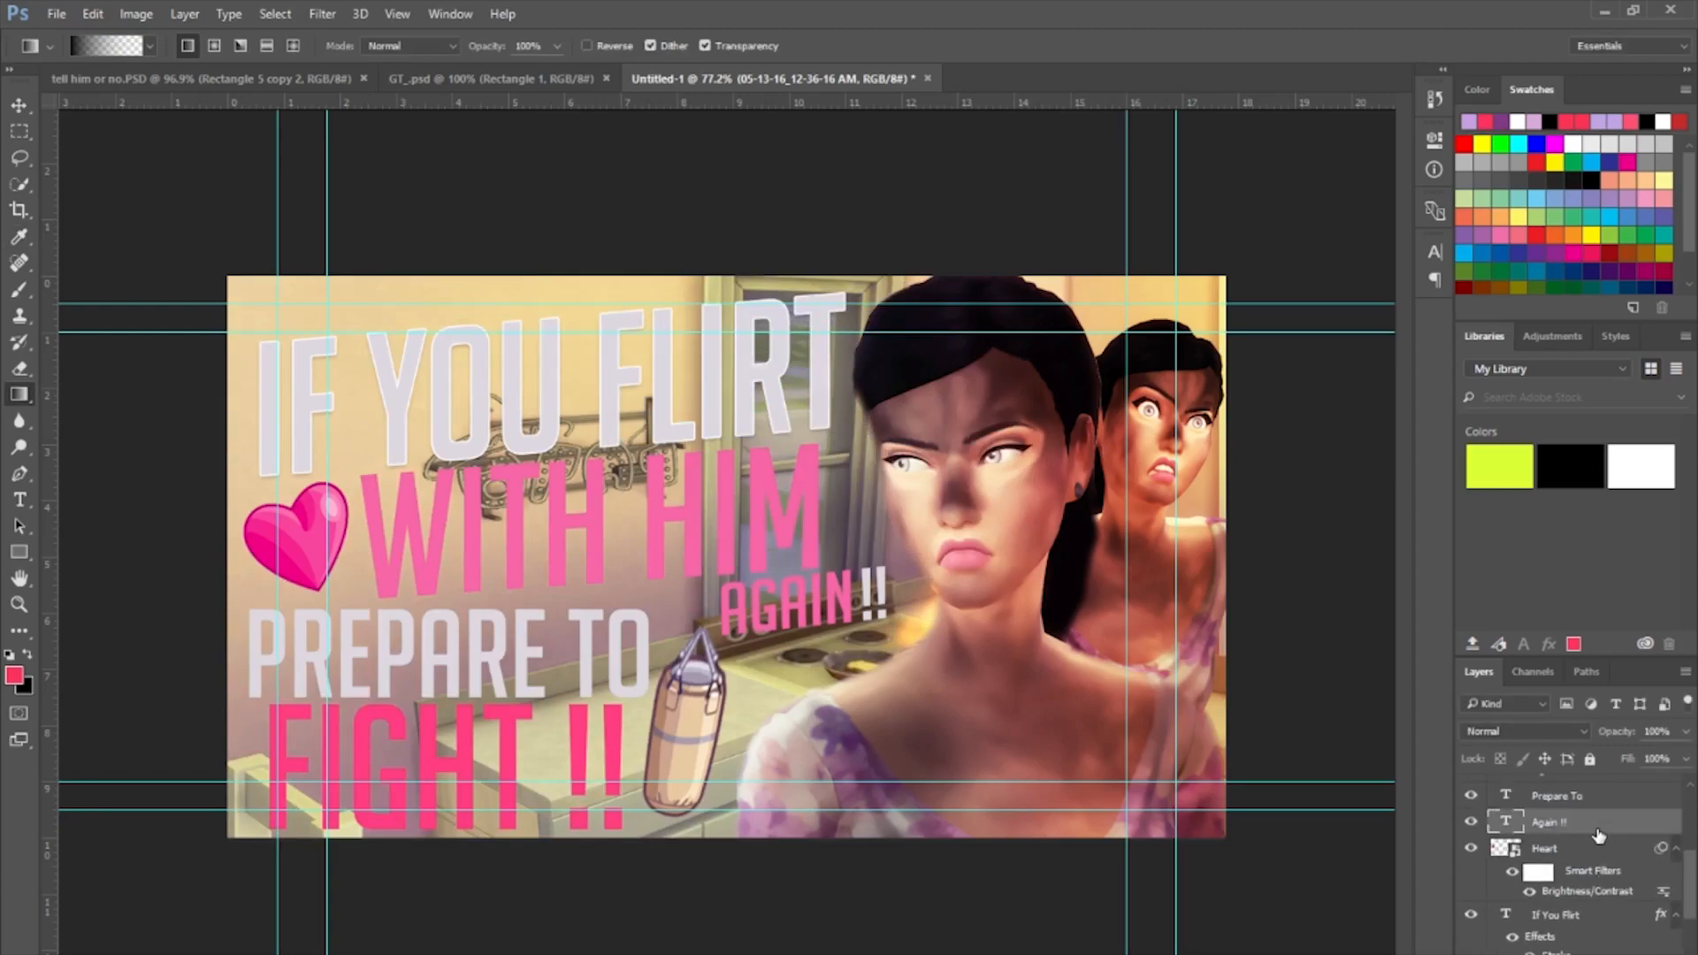
pyautogui.press('h')
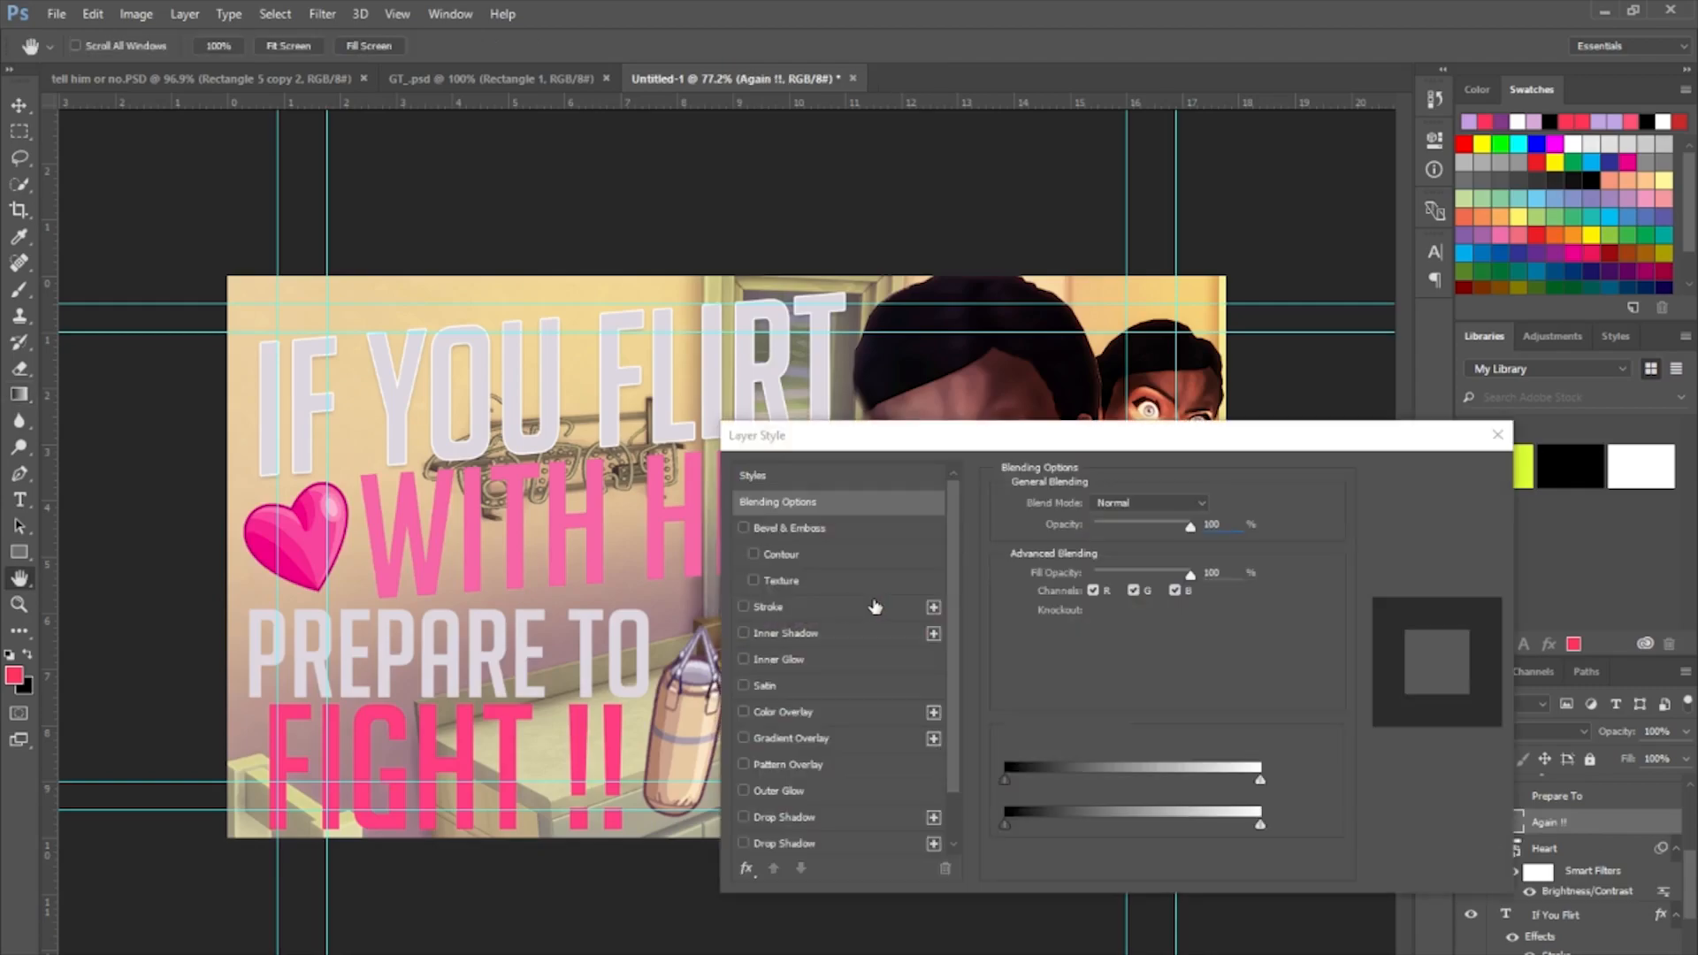
pyautogui.moveTo(805, 442); pyautogui.dragTo(915, 453)
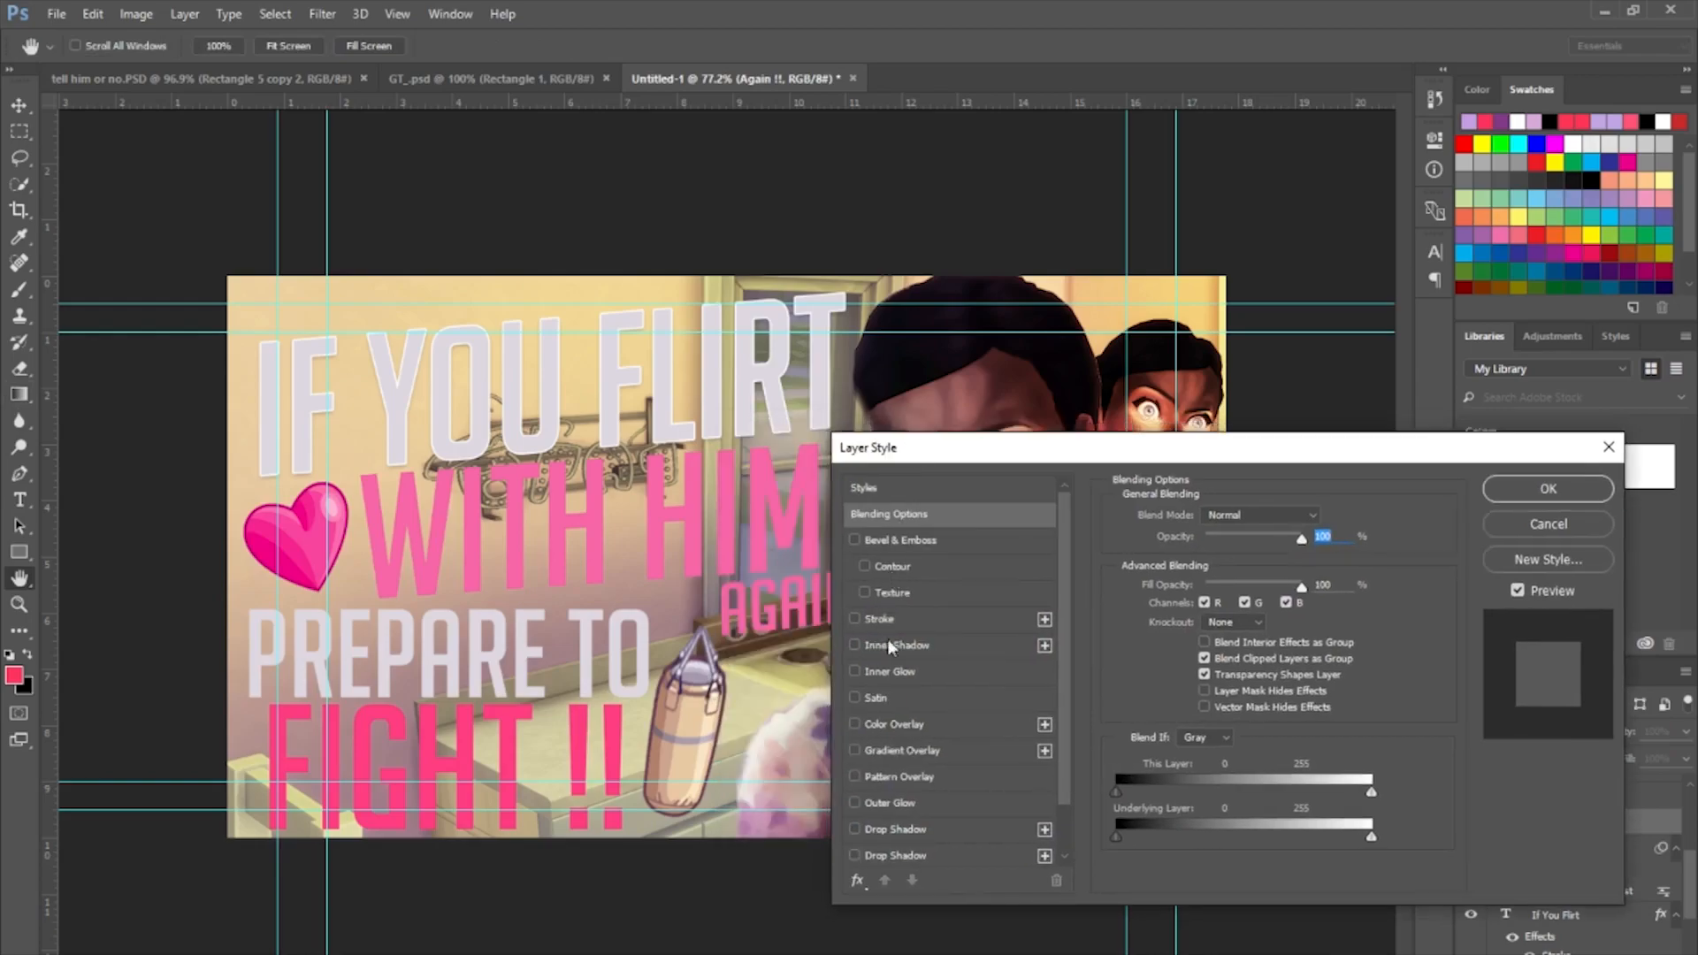
pyautogui.click(854, 828)
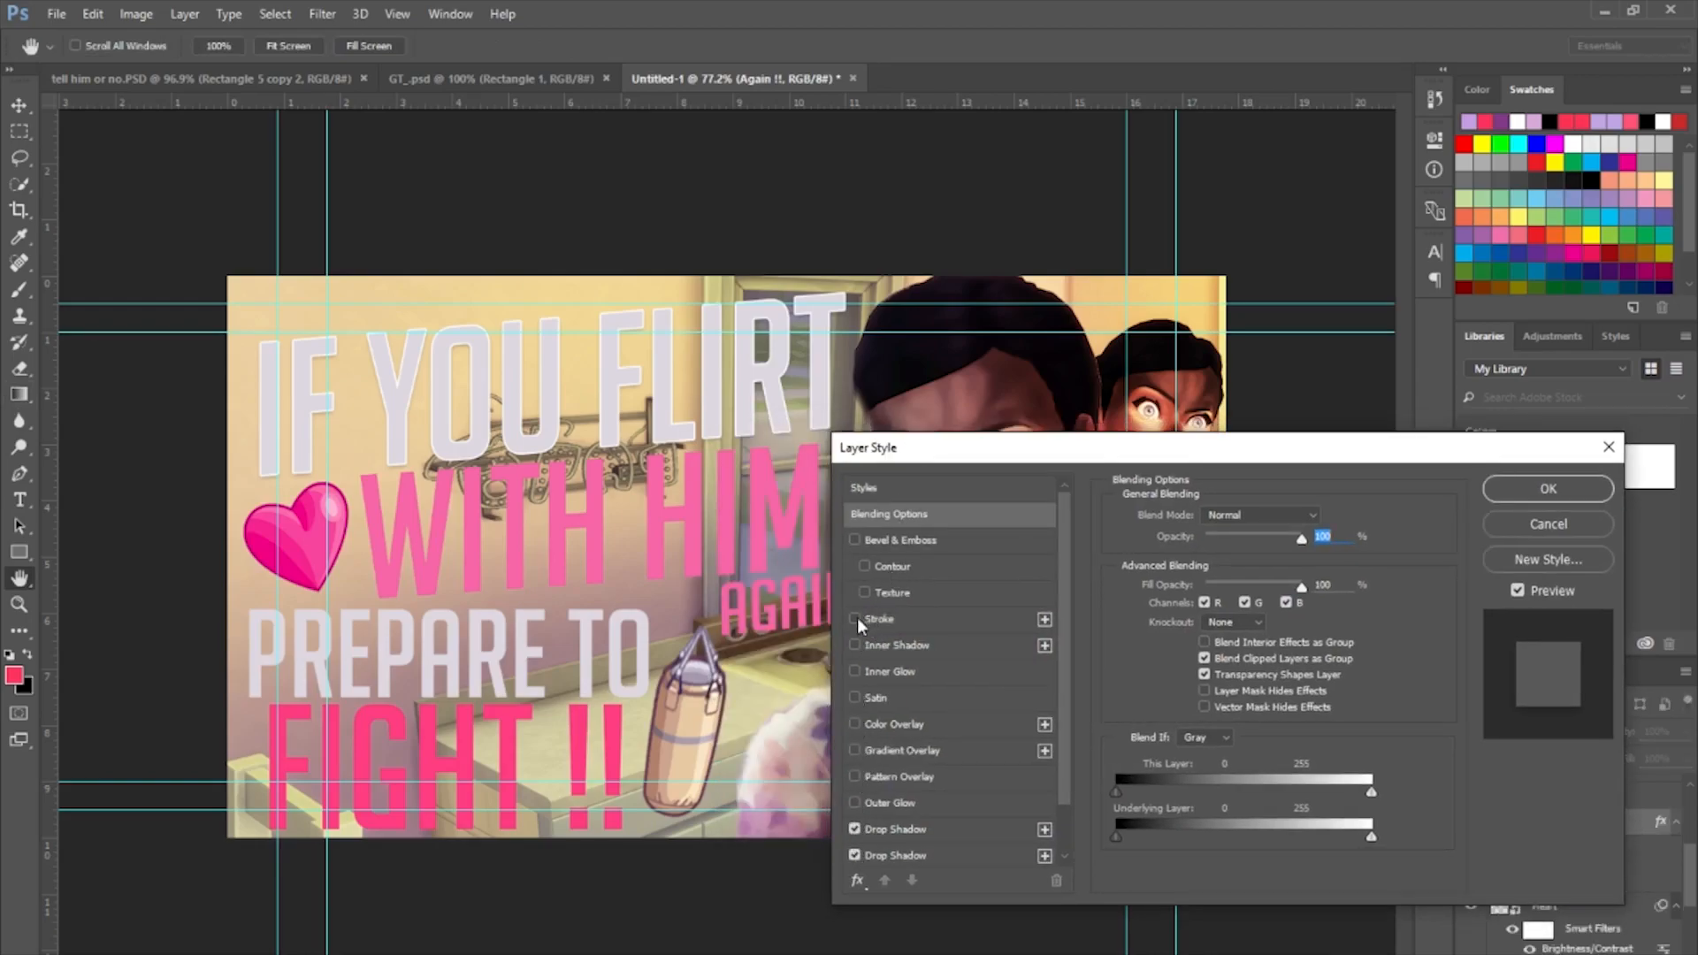
pyautogui.click(1047, 854)
pyautogui.scroll(-1, 1021, 789)
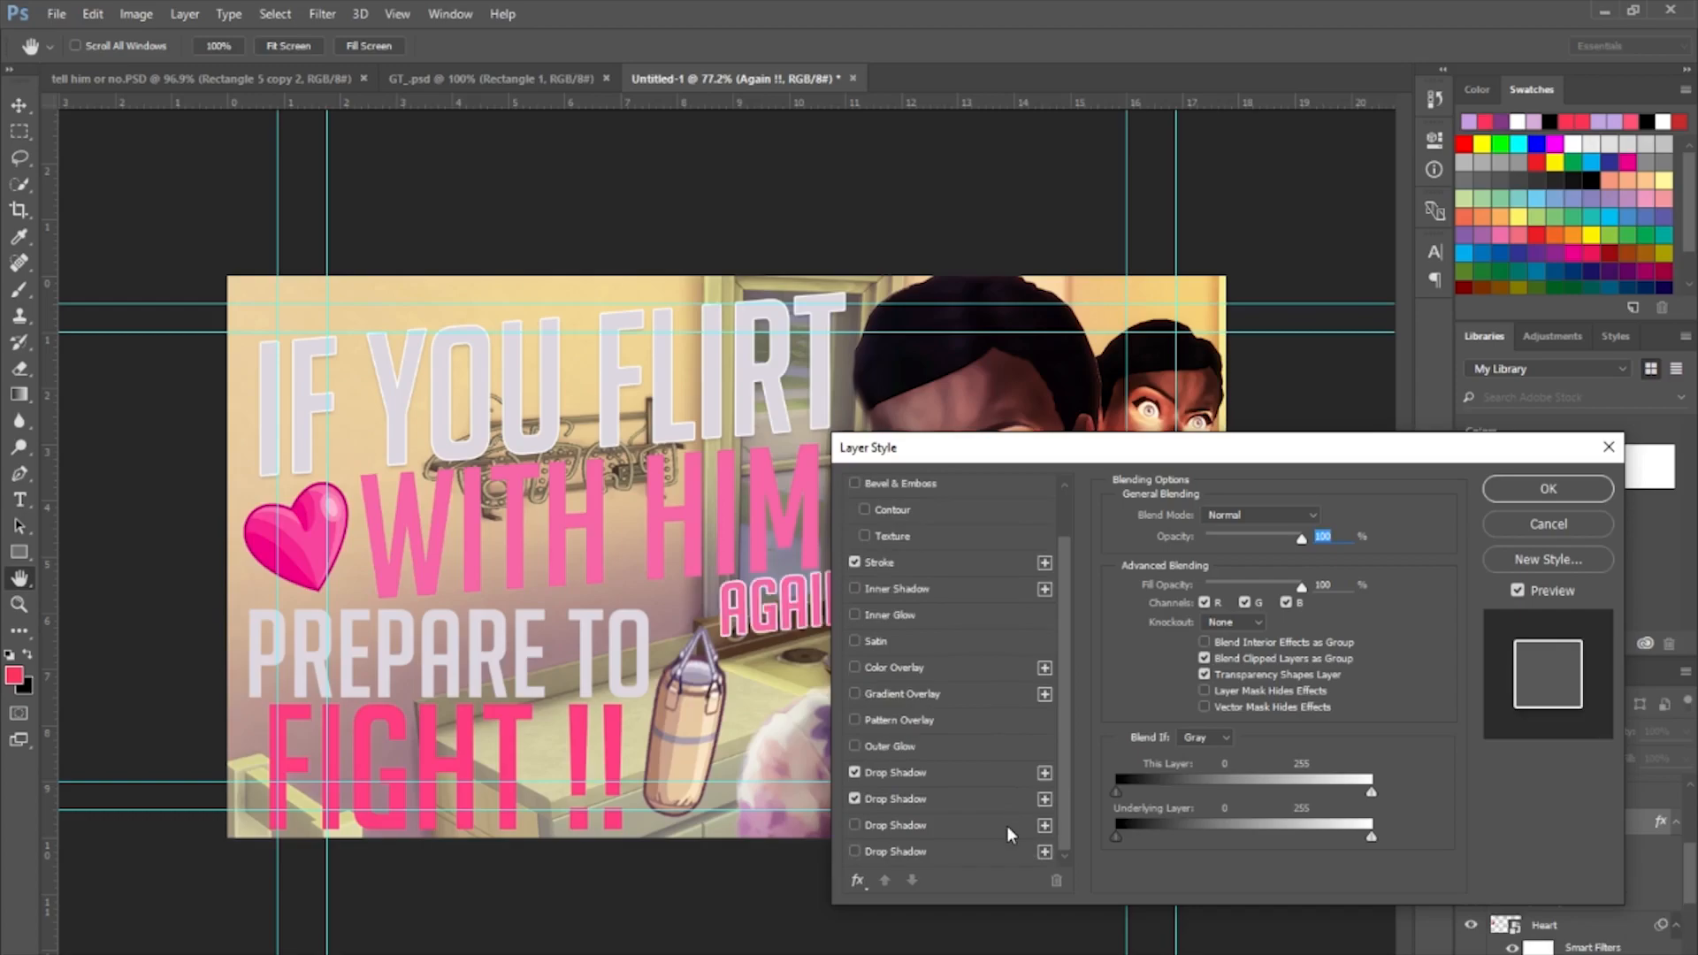
pyautogui.click(854, 826)
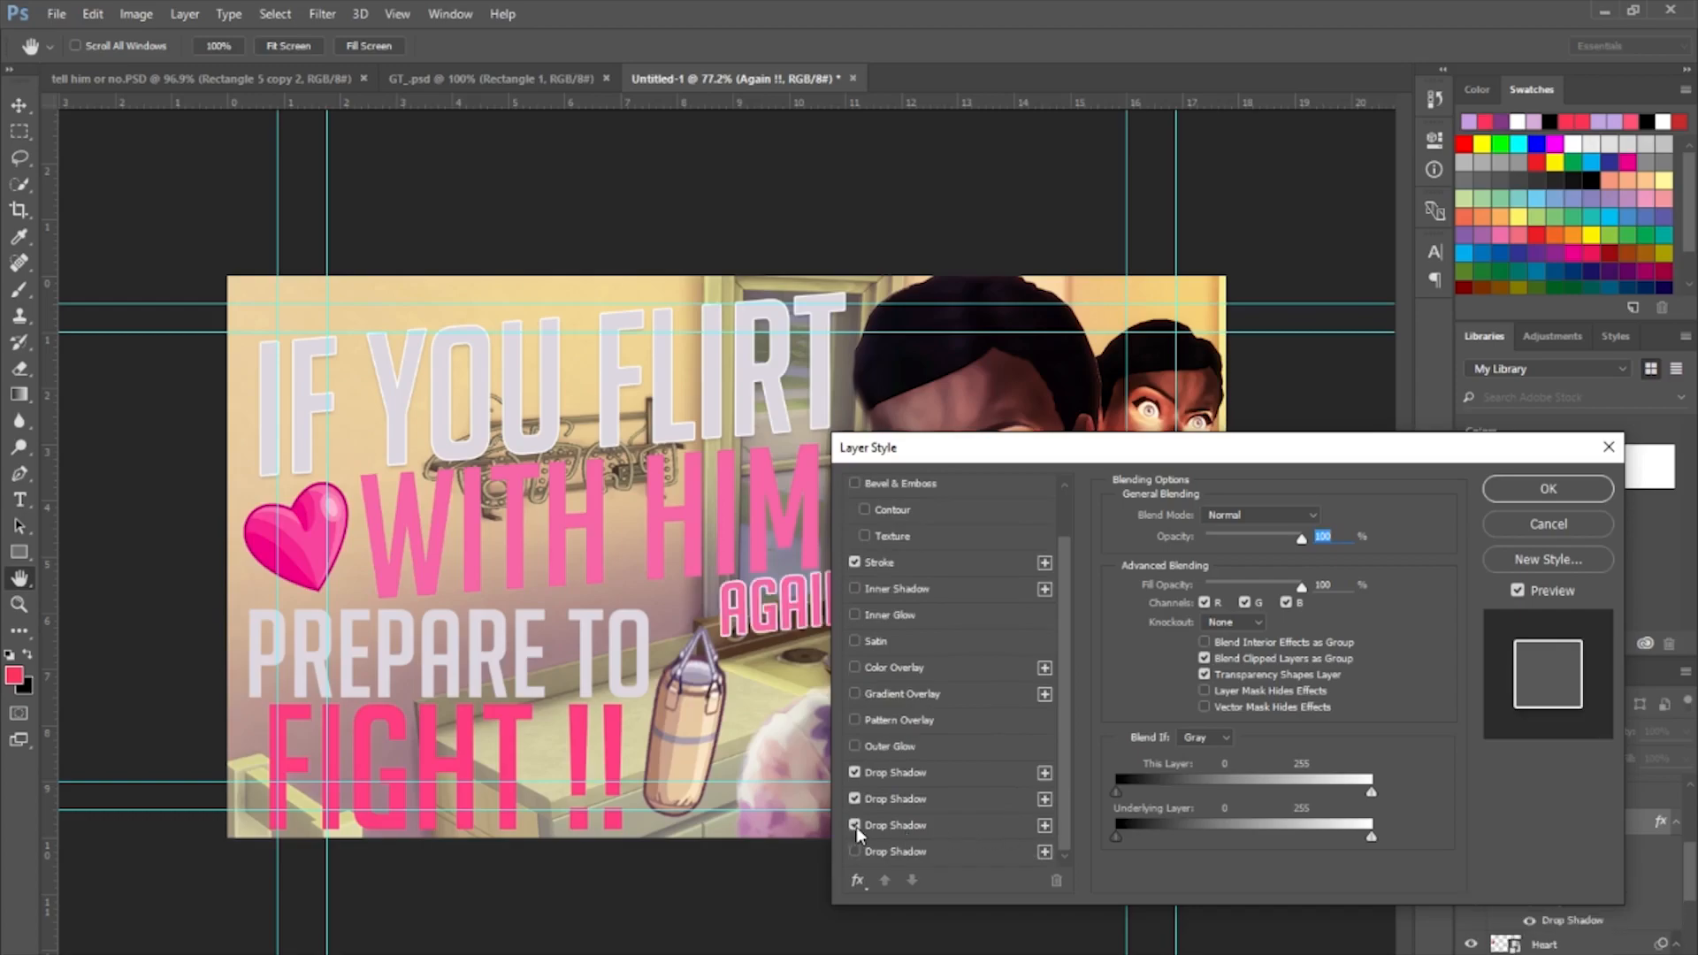
pyautogui.click(911, 566)
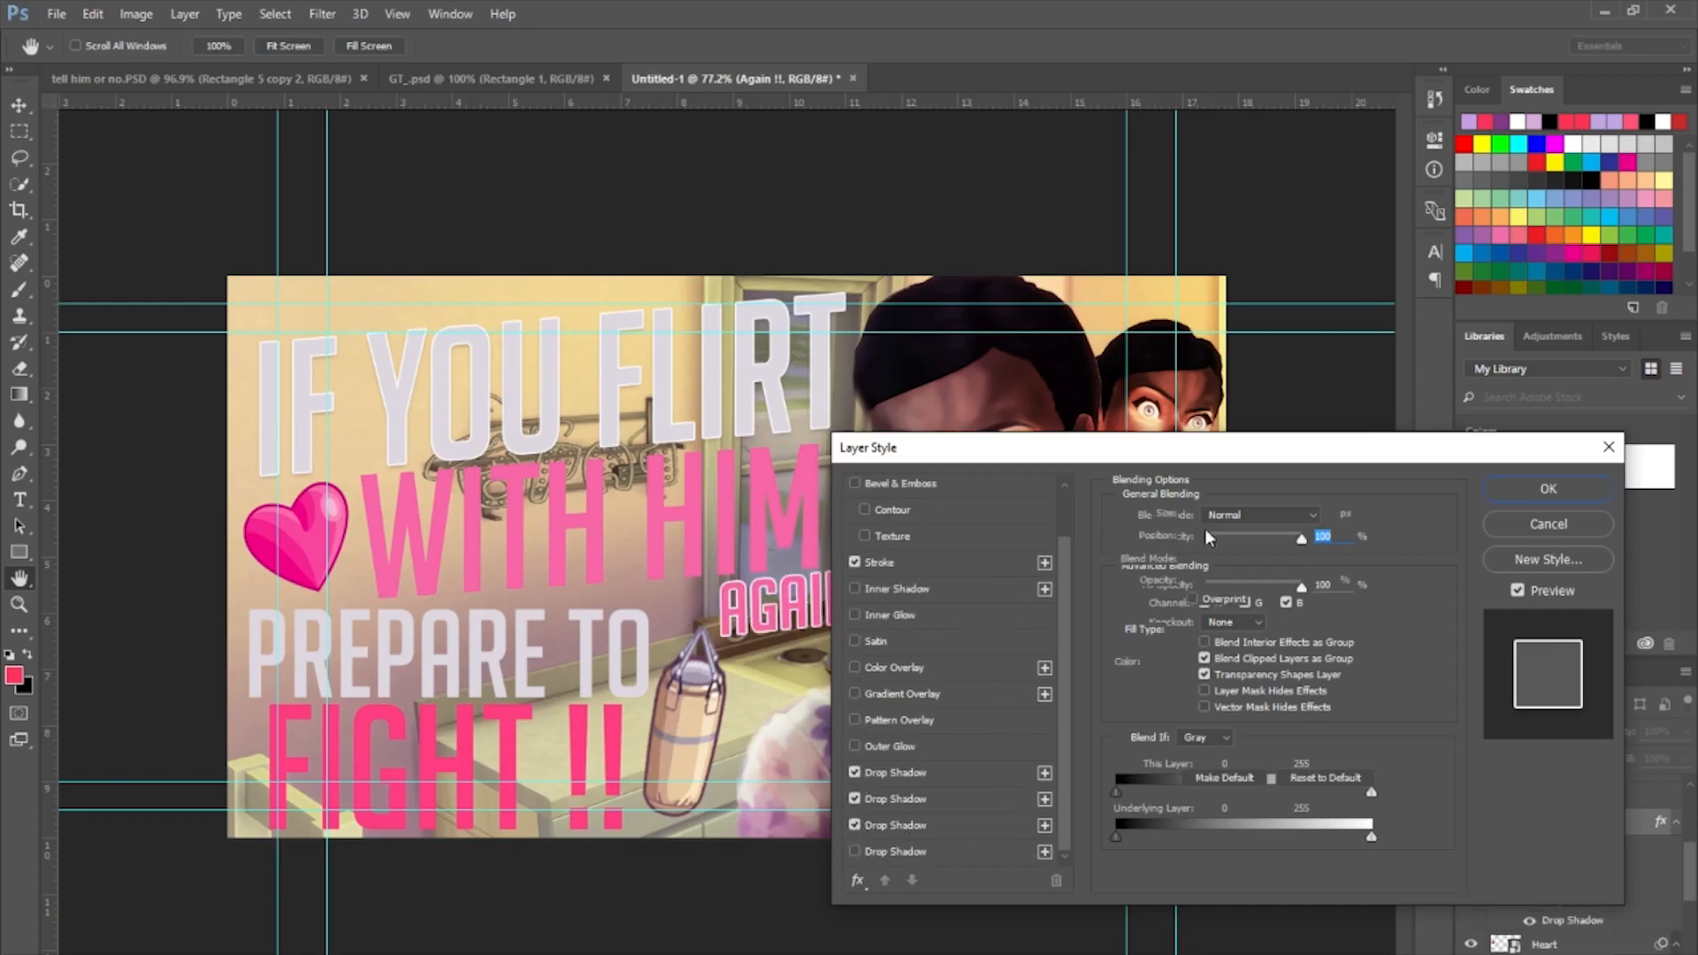
pyautogui.click(1316, 517)
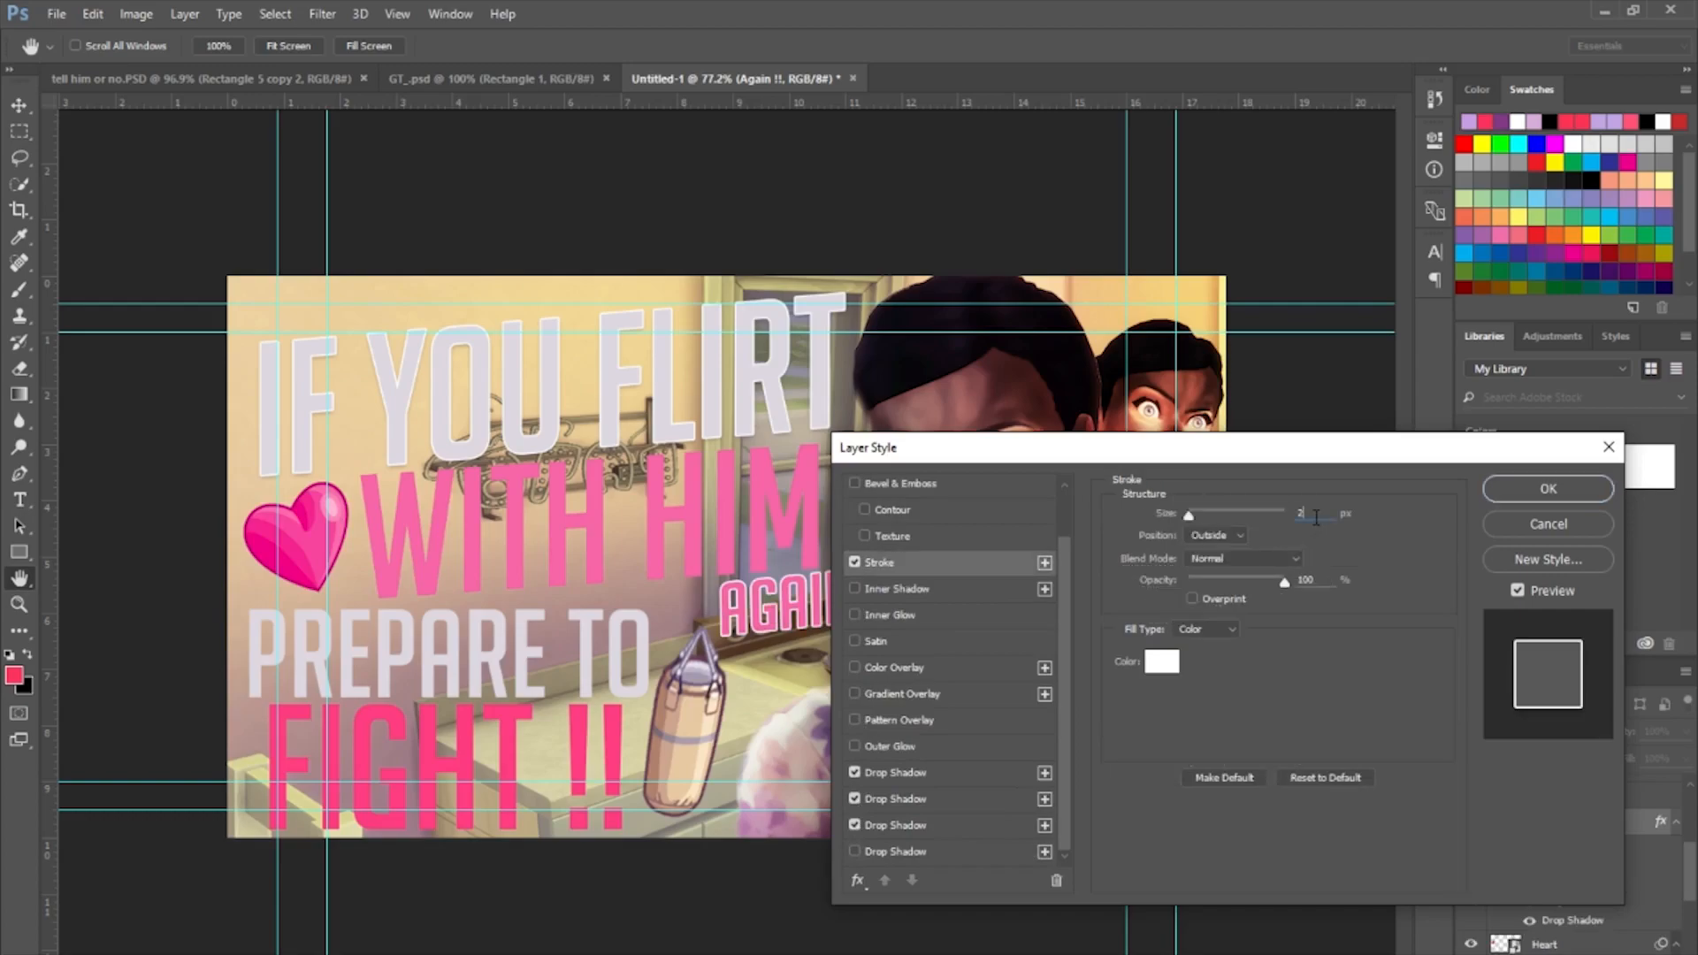
pyautogui.click(1520, 493)
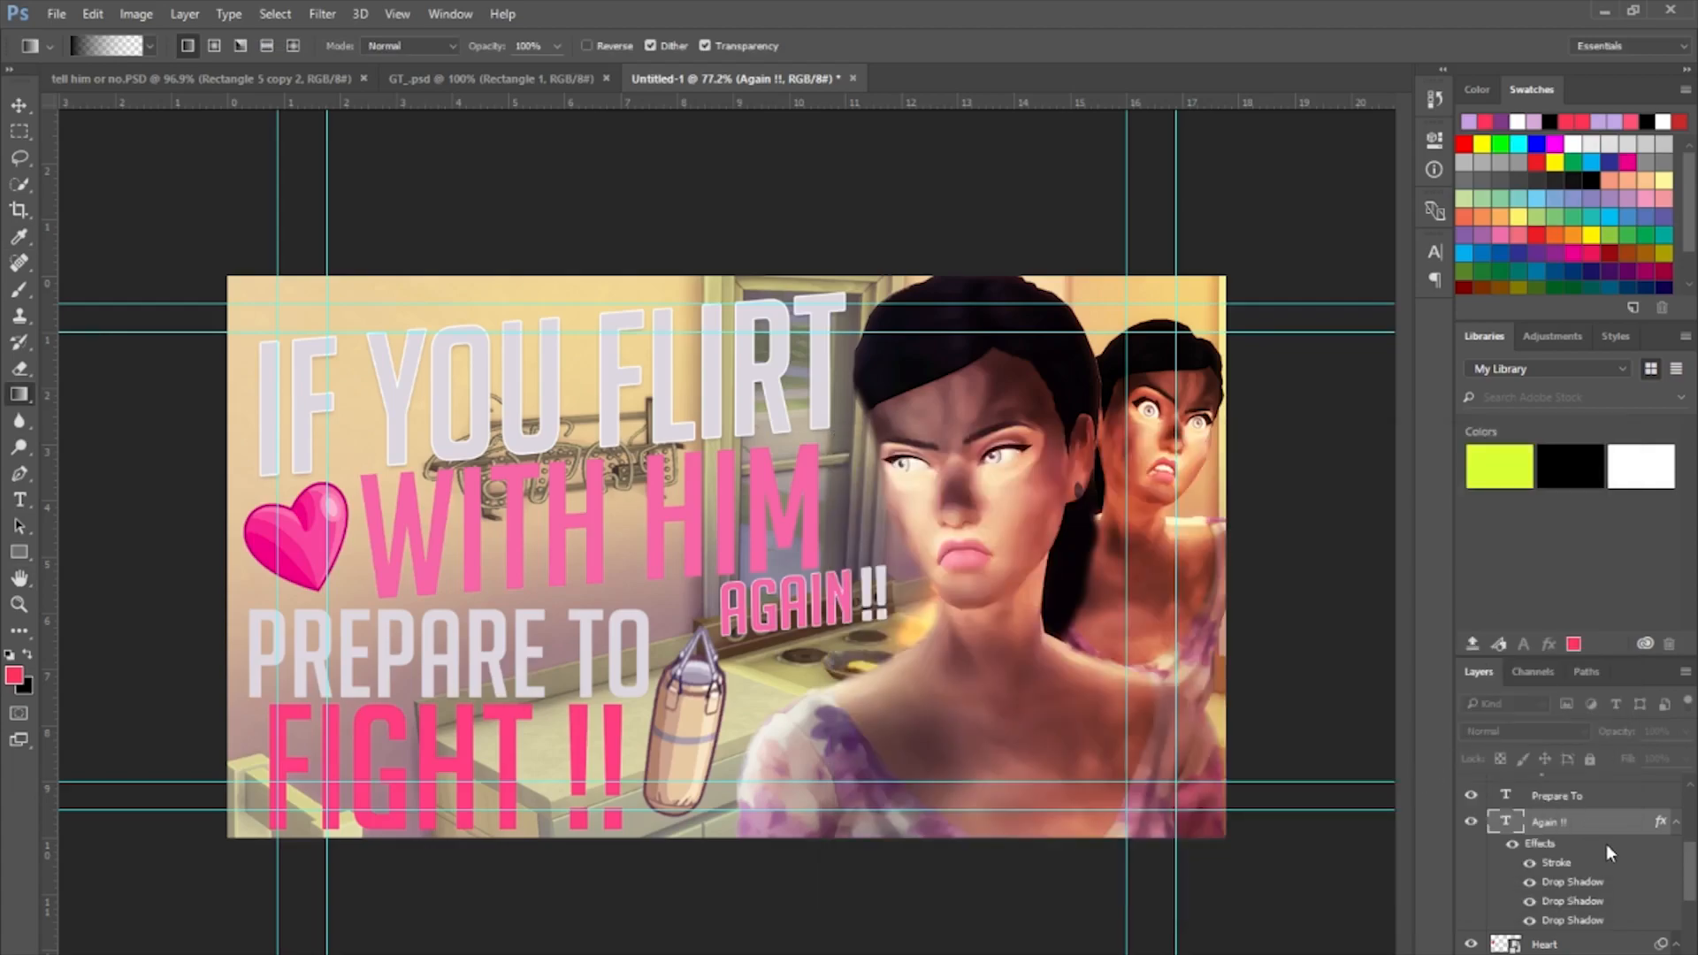
# Add a stroke and drop shadows to the Prepare To text layer through its layer style.
pyautogui.click(1625, 796)
pyautogui.doubleClick(1625, 796)
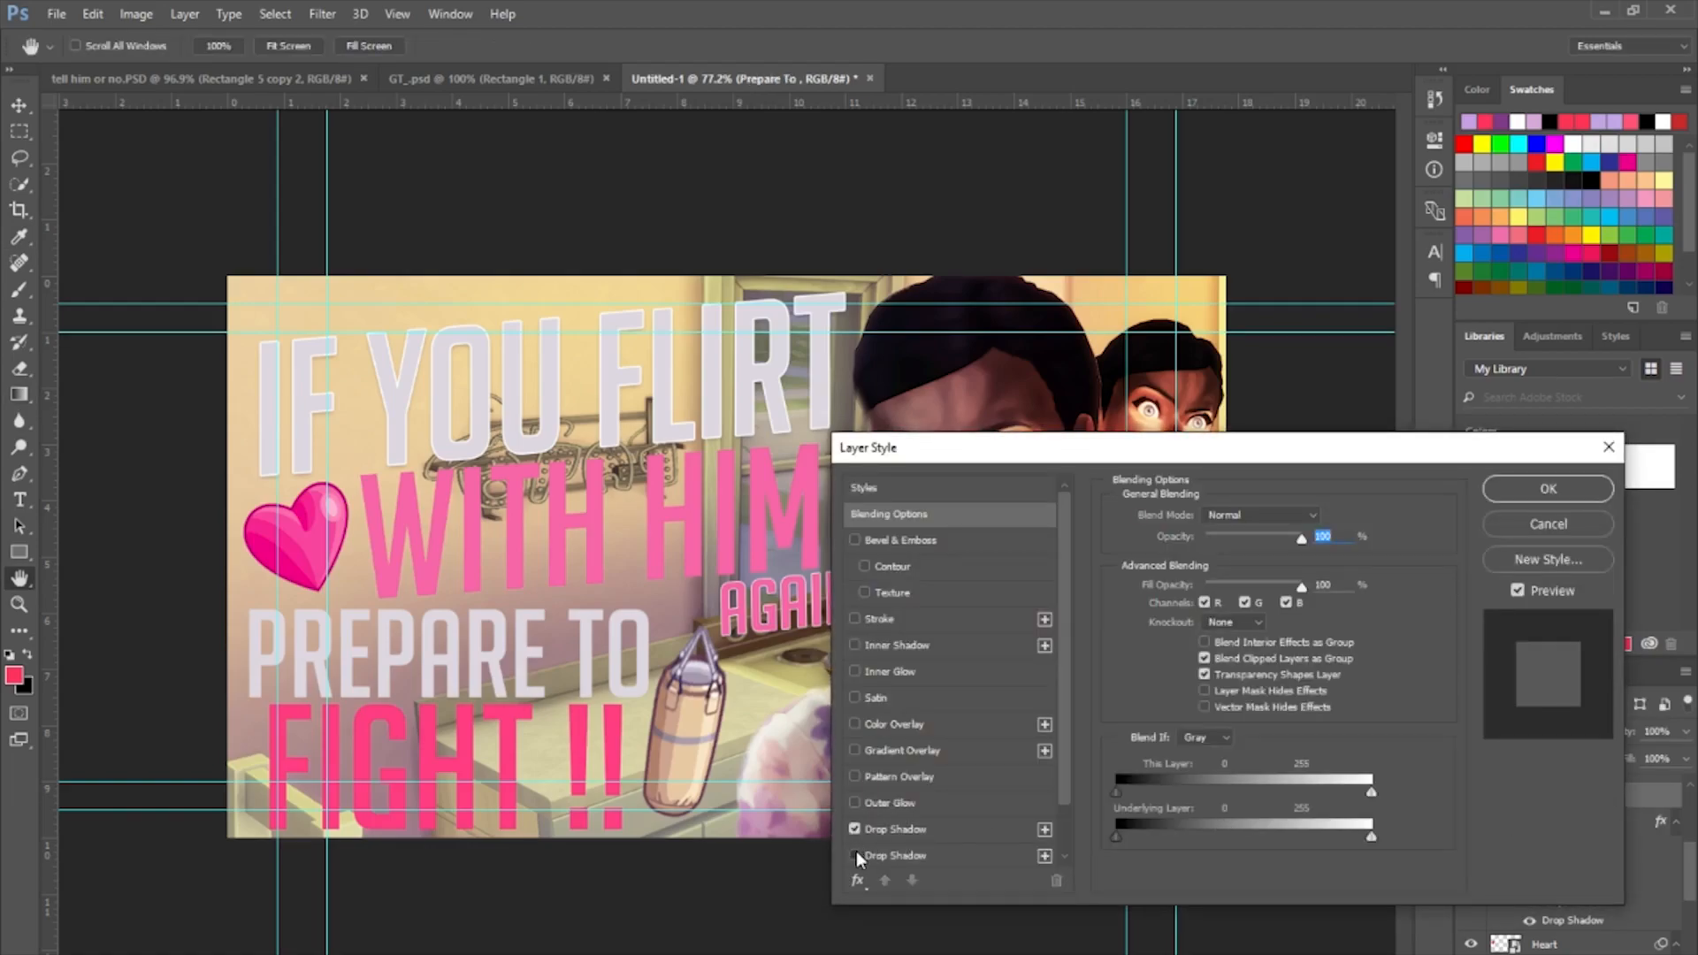
pyautogui.click(851, 618)
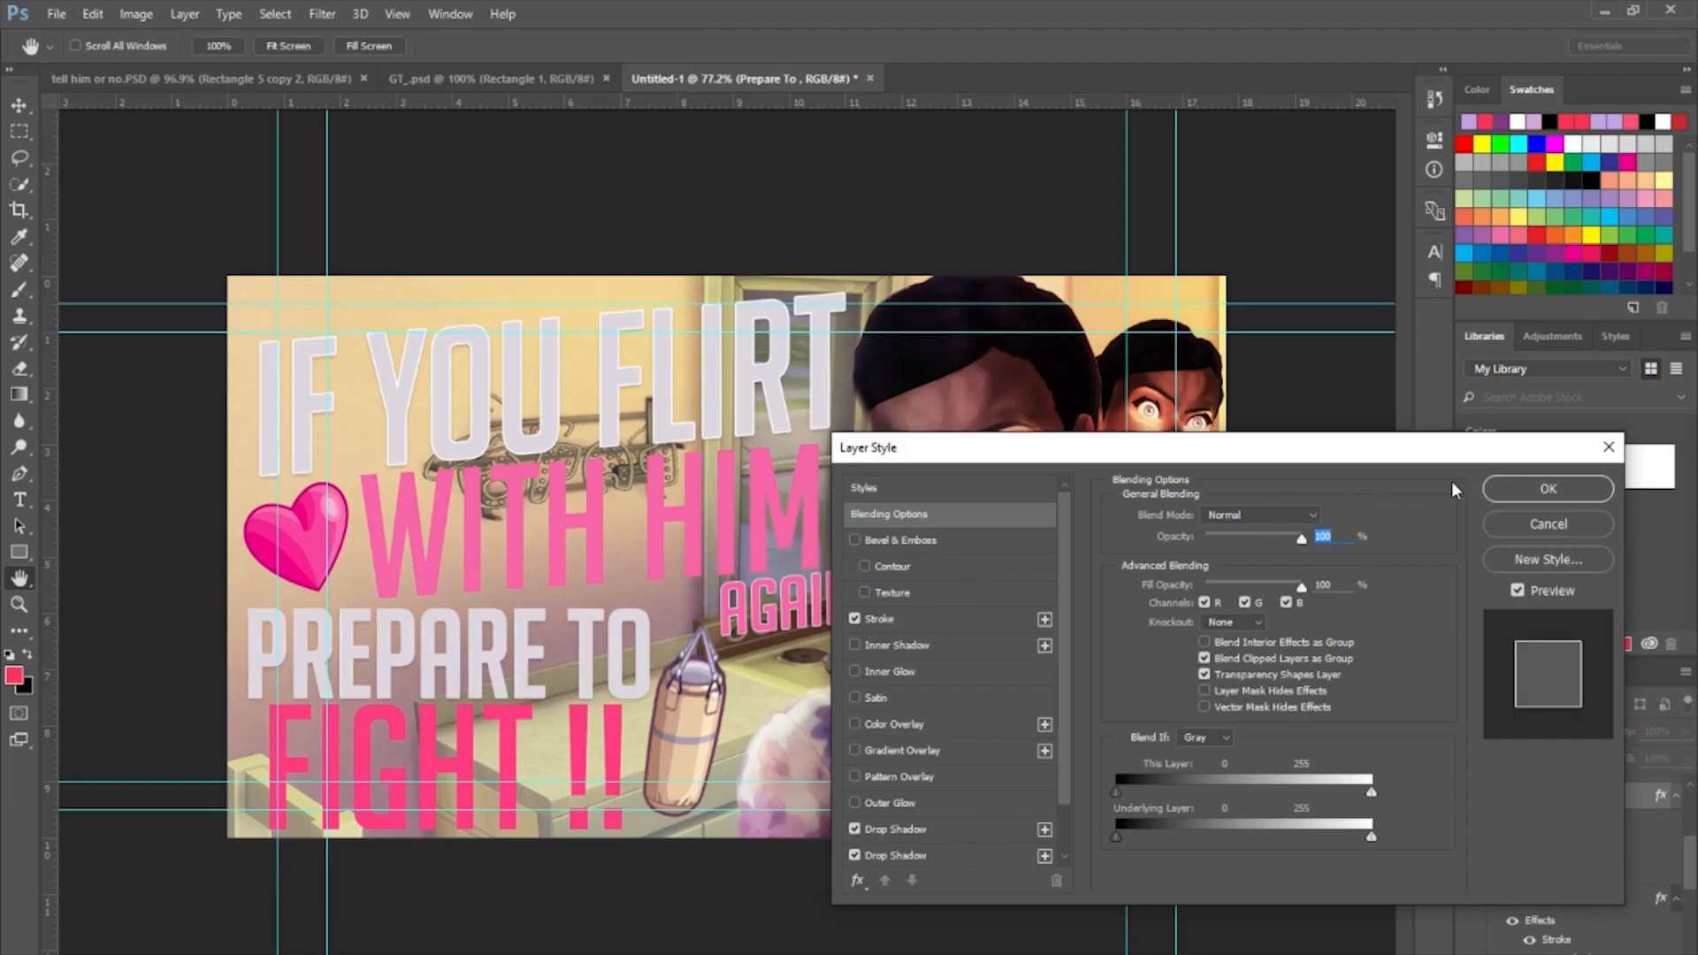
pyautogui.click(1552, 496)
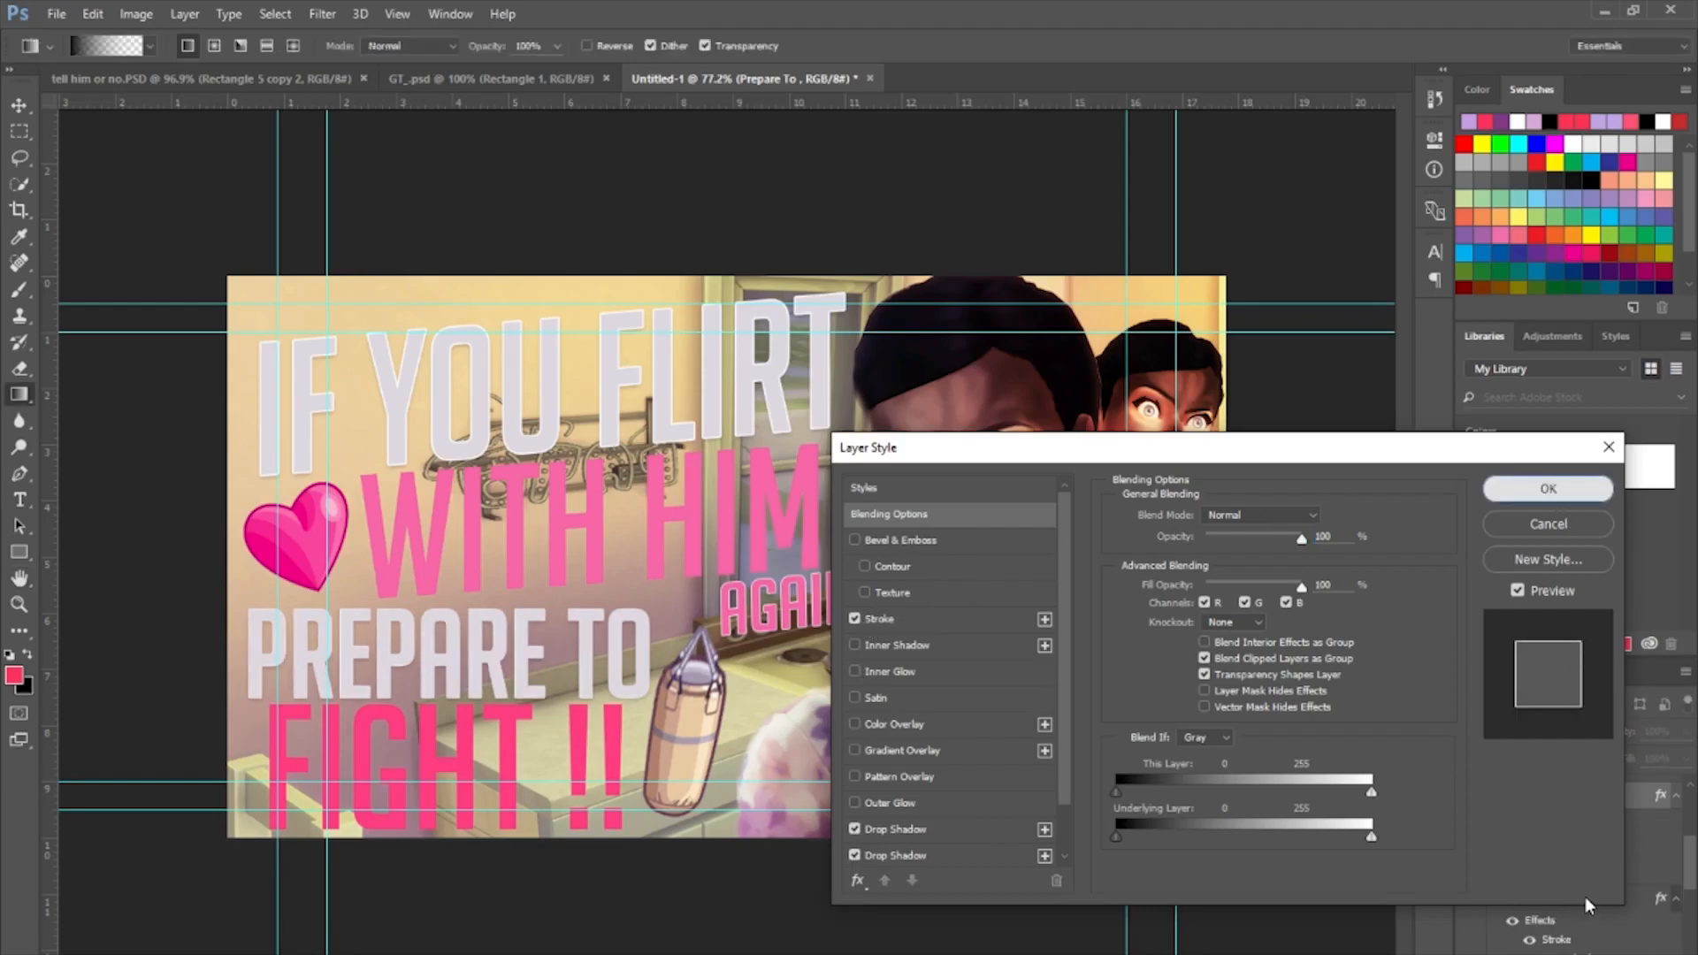
# Add a stroke and two drop shadows to the Fight !! text layer through its layer style.
pyautogui.scroll(2, 1585, 895)
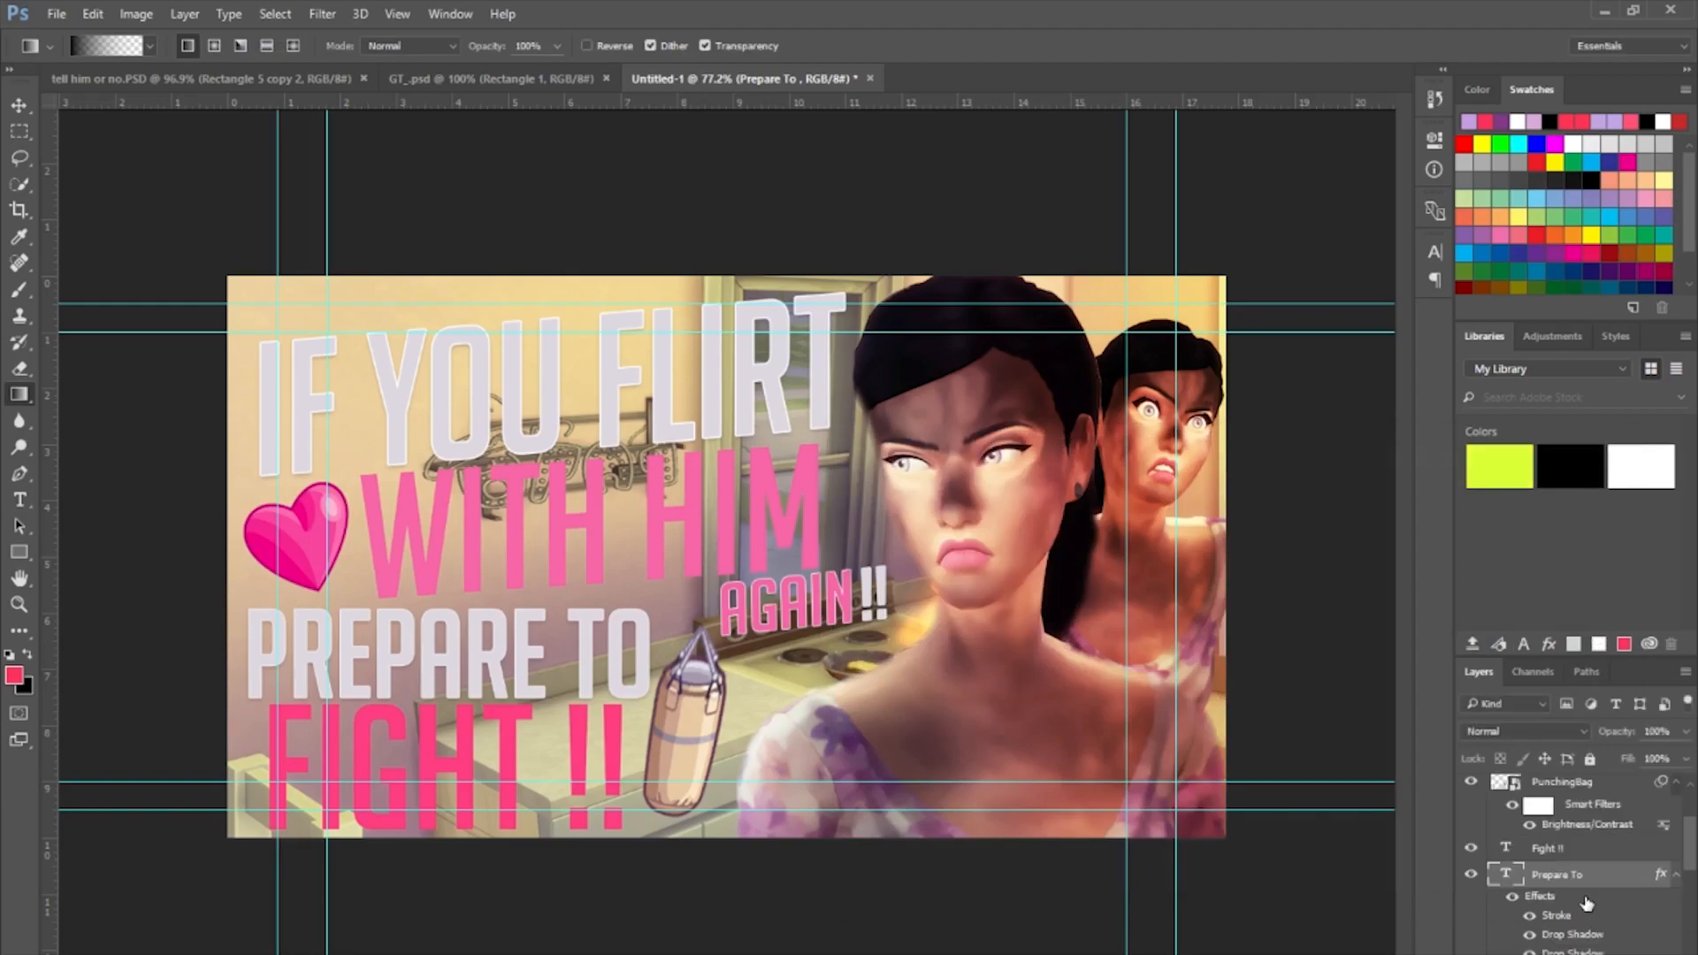
pyautogui.click(1602, 855)
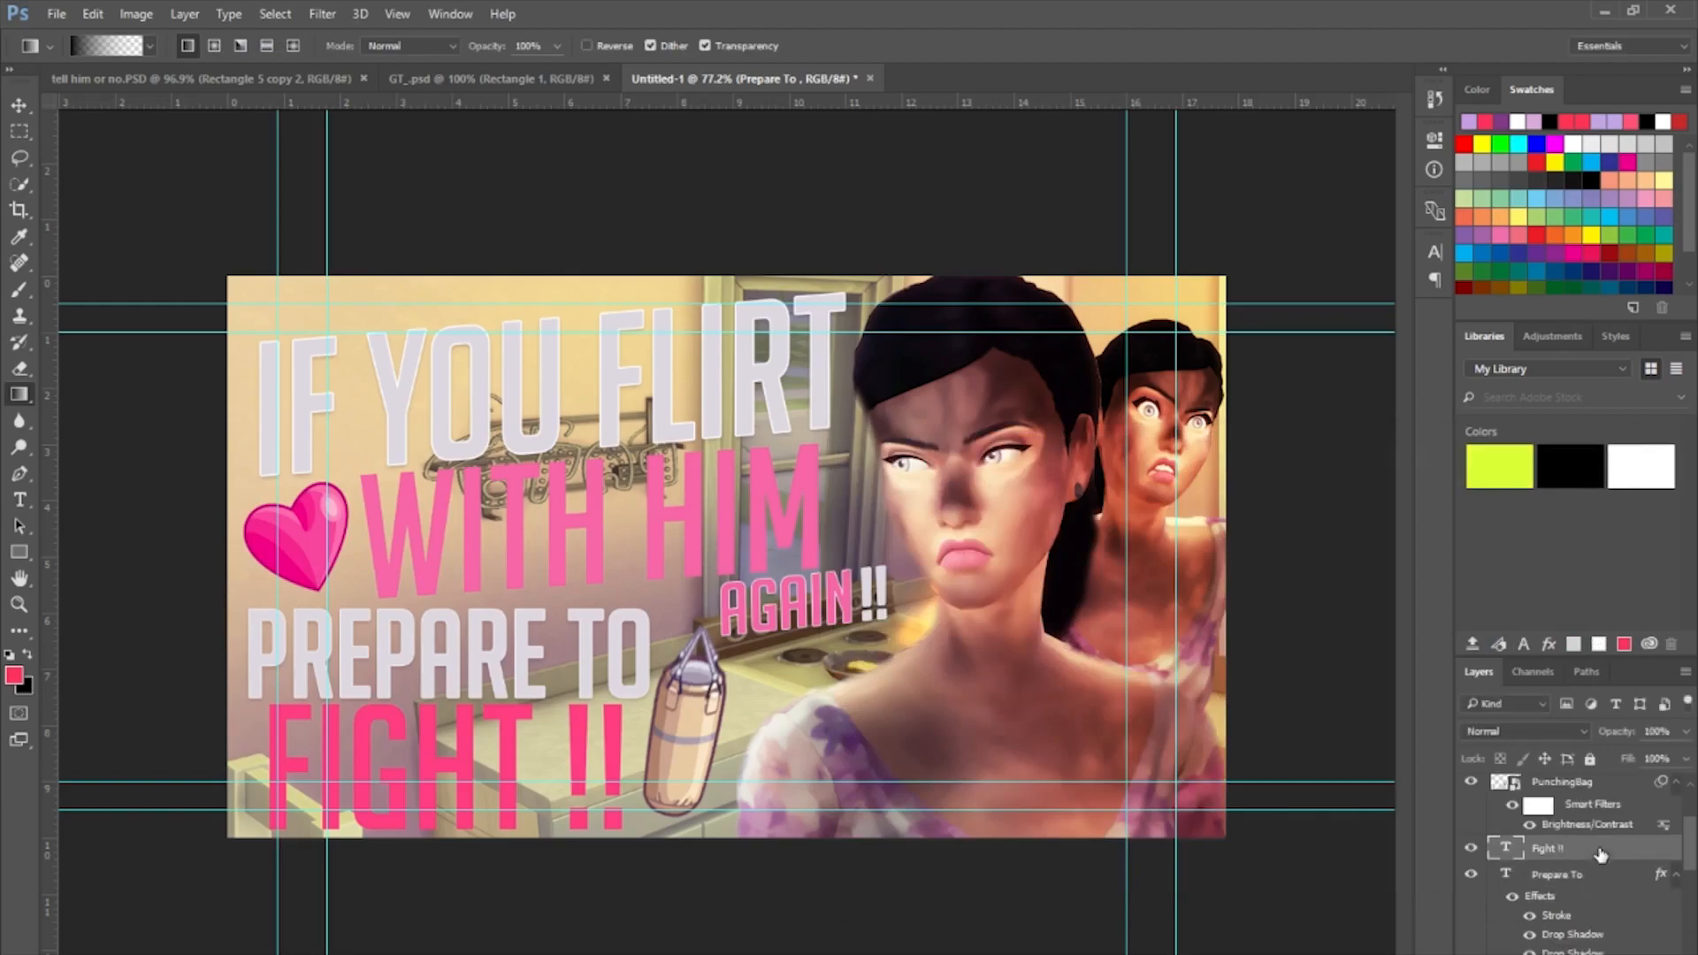
pyautogui.doubleClick(1601, 850)
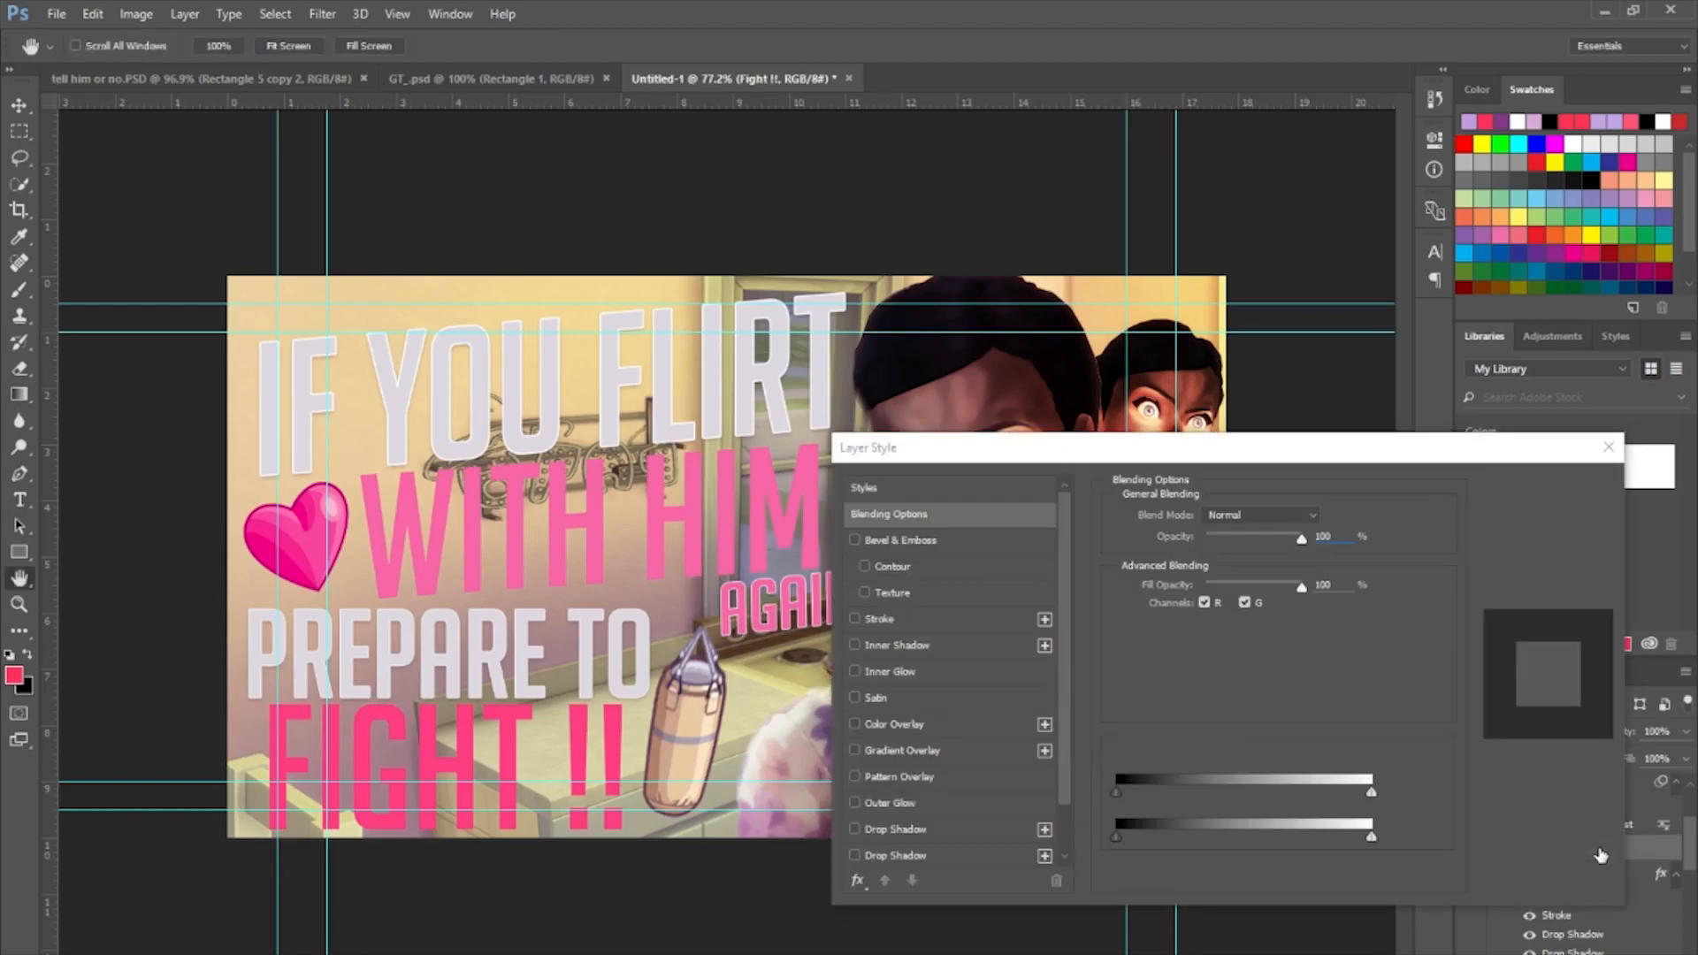
pyautogui.click(854, 854)
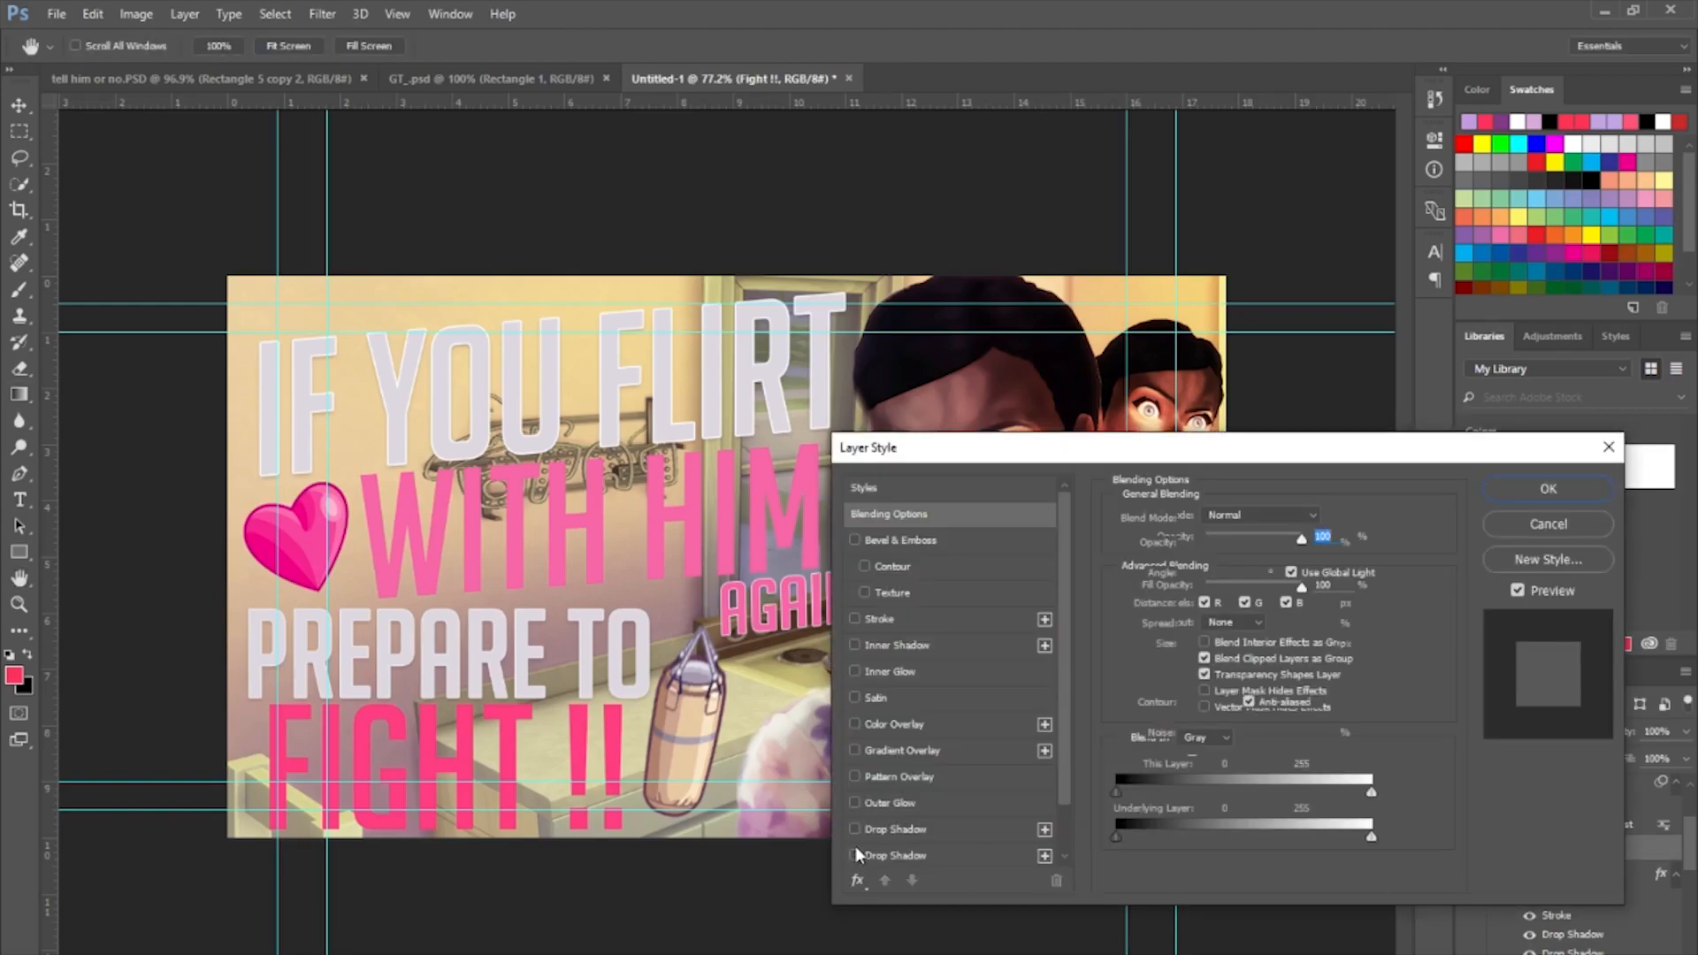
pyautogui.click(856, 619)
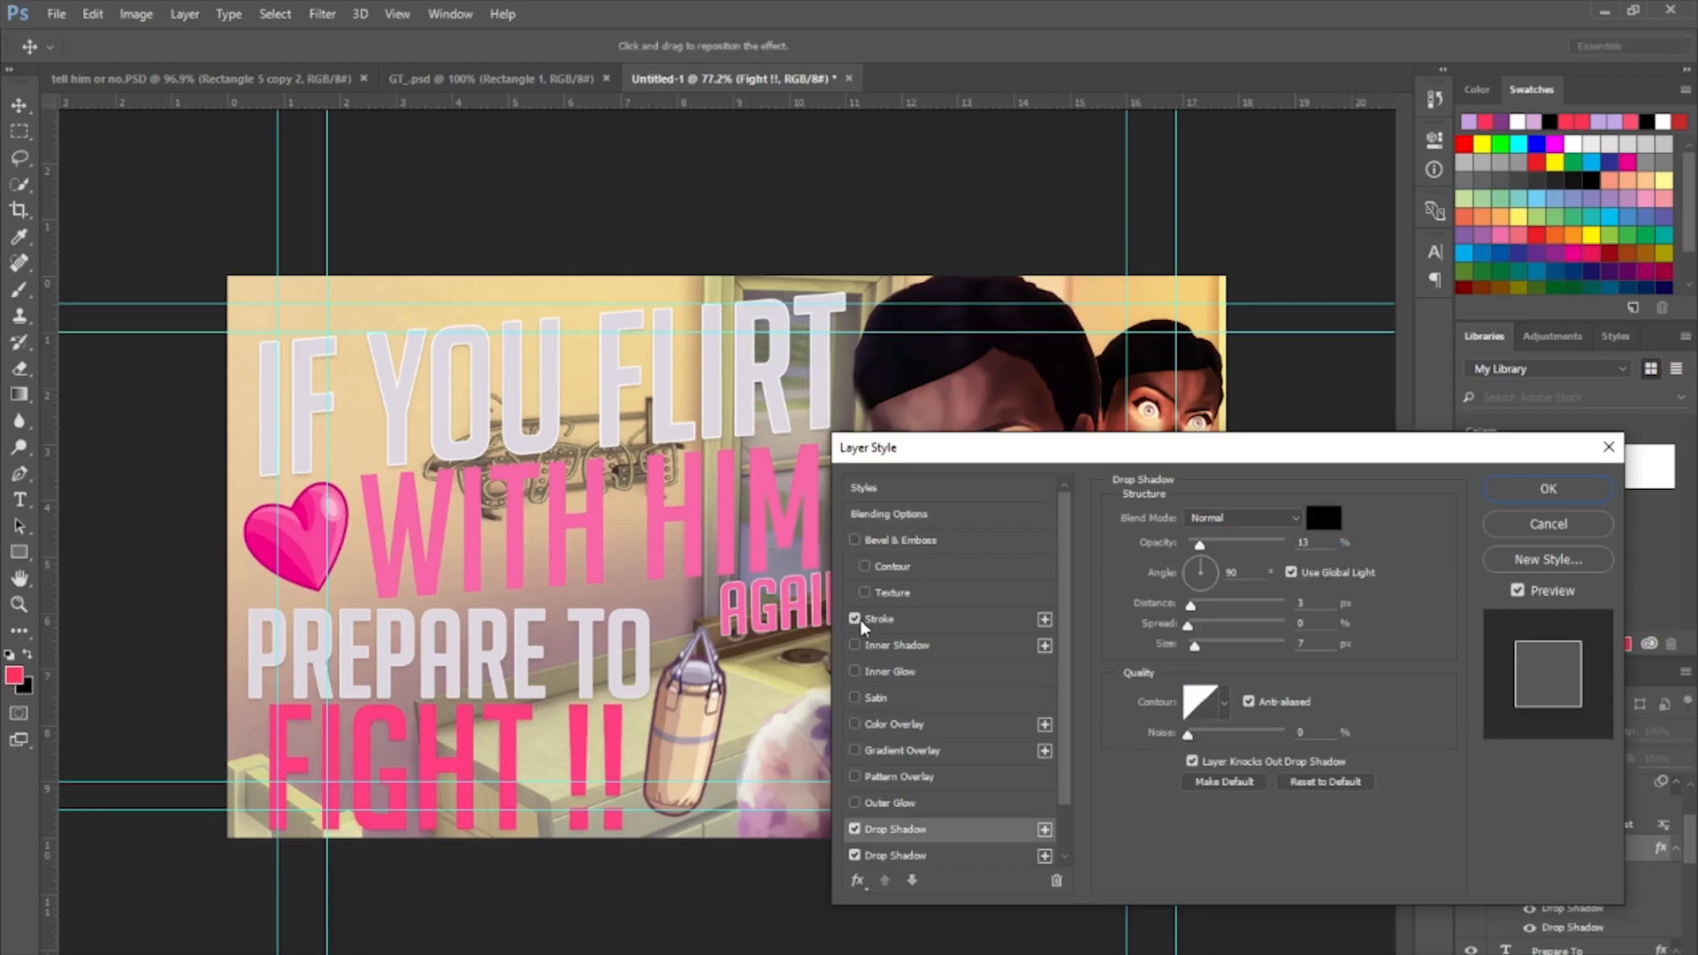
pyautogui.click(1561, 499)
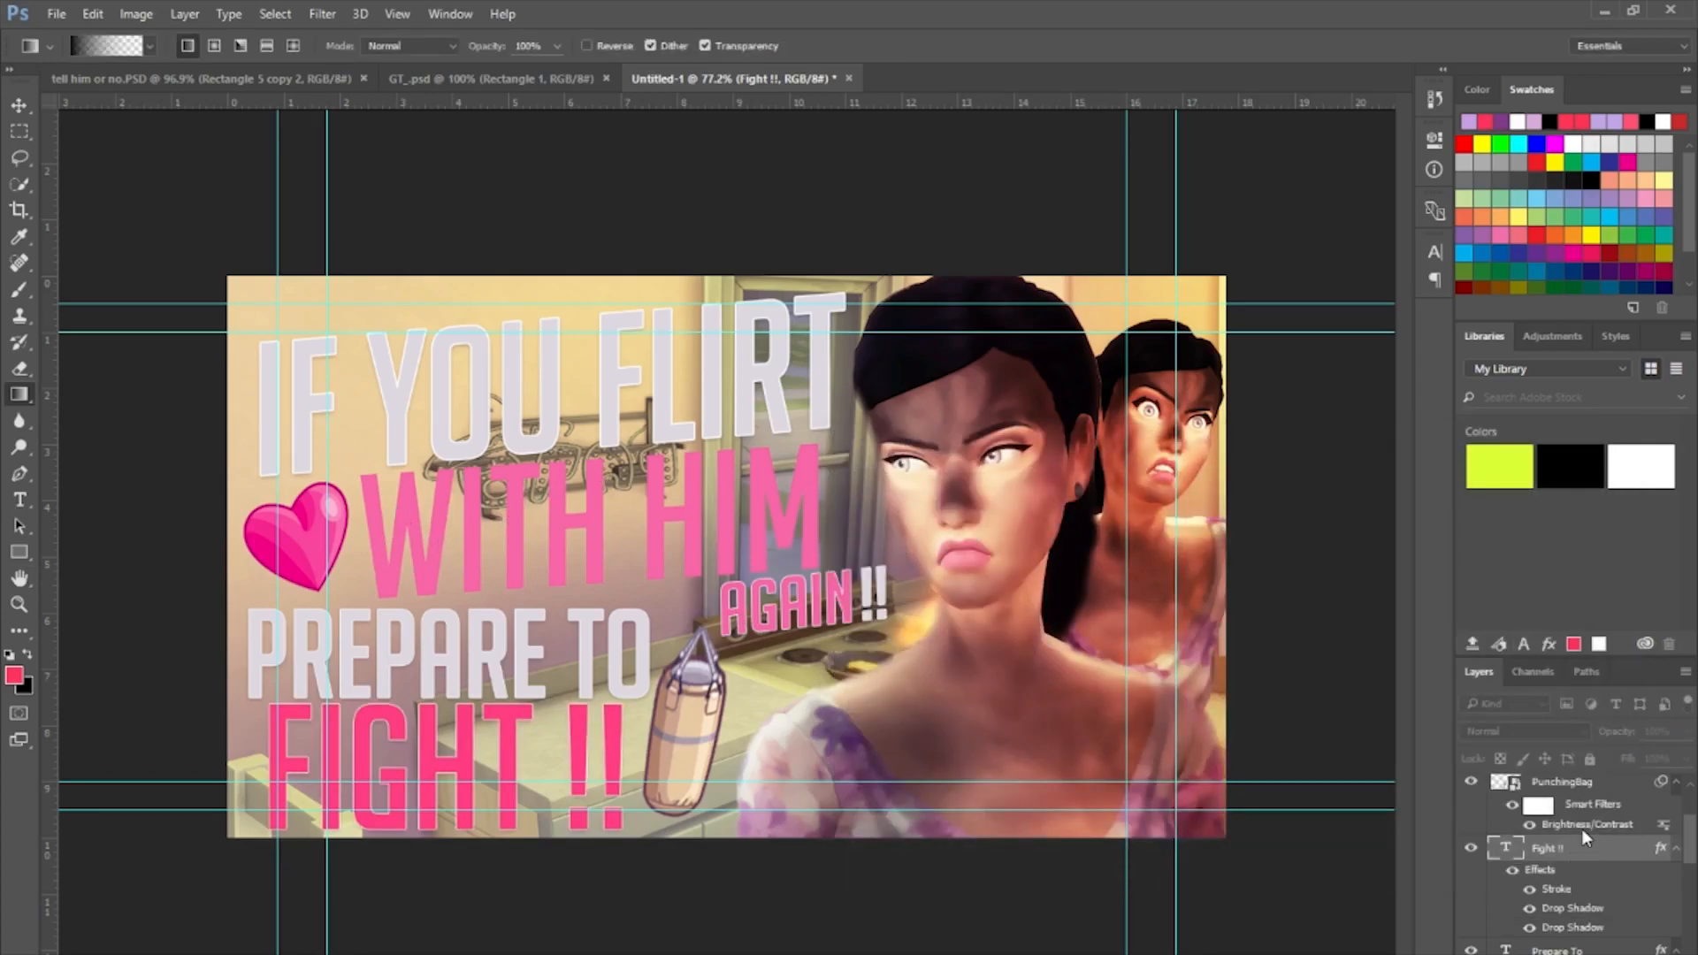
# Add a stroke and three drop shadows to the With Him text layer through its layer style.
pyautogui.scroll(3, 1581, 830)
pyautogui.scroll(1, 1587, 827)
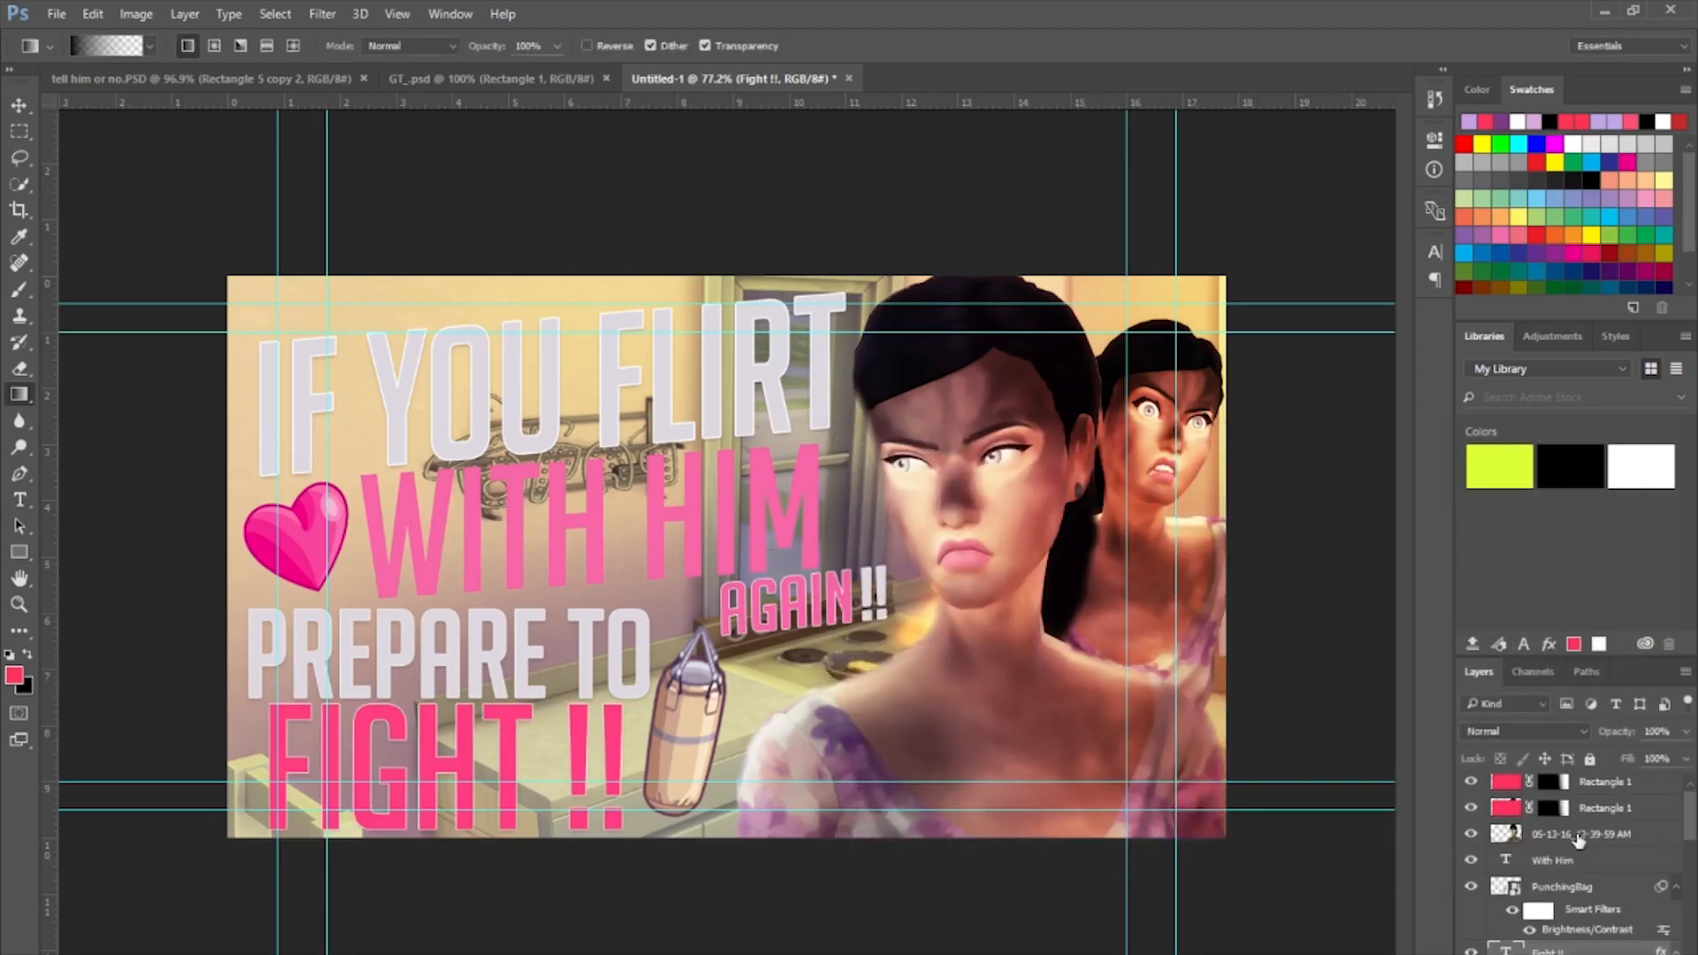
pyautogui.click(1613, 871)
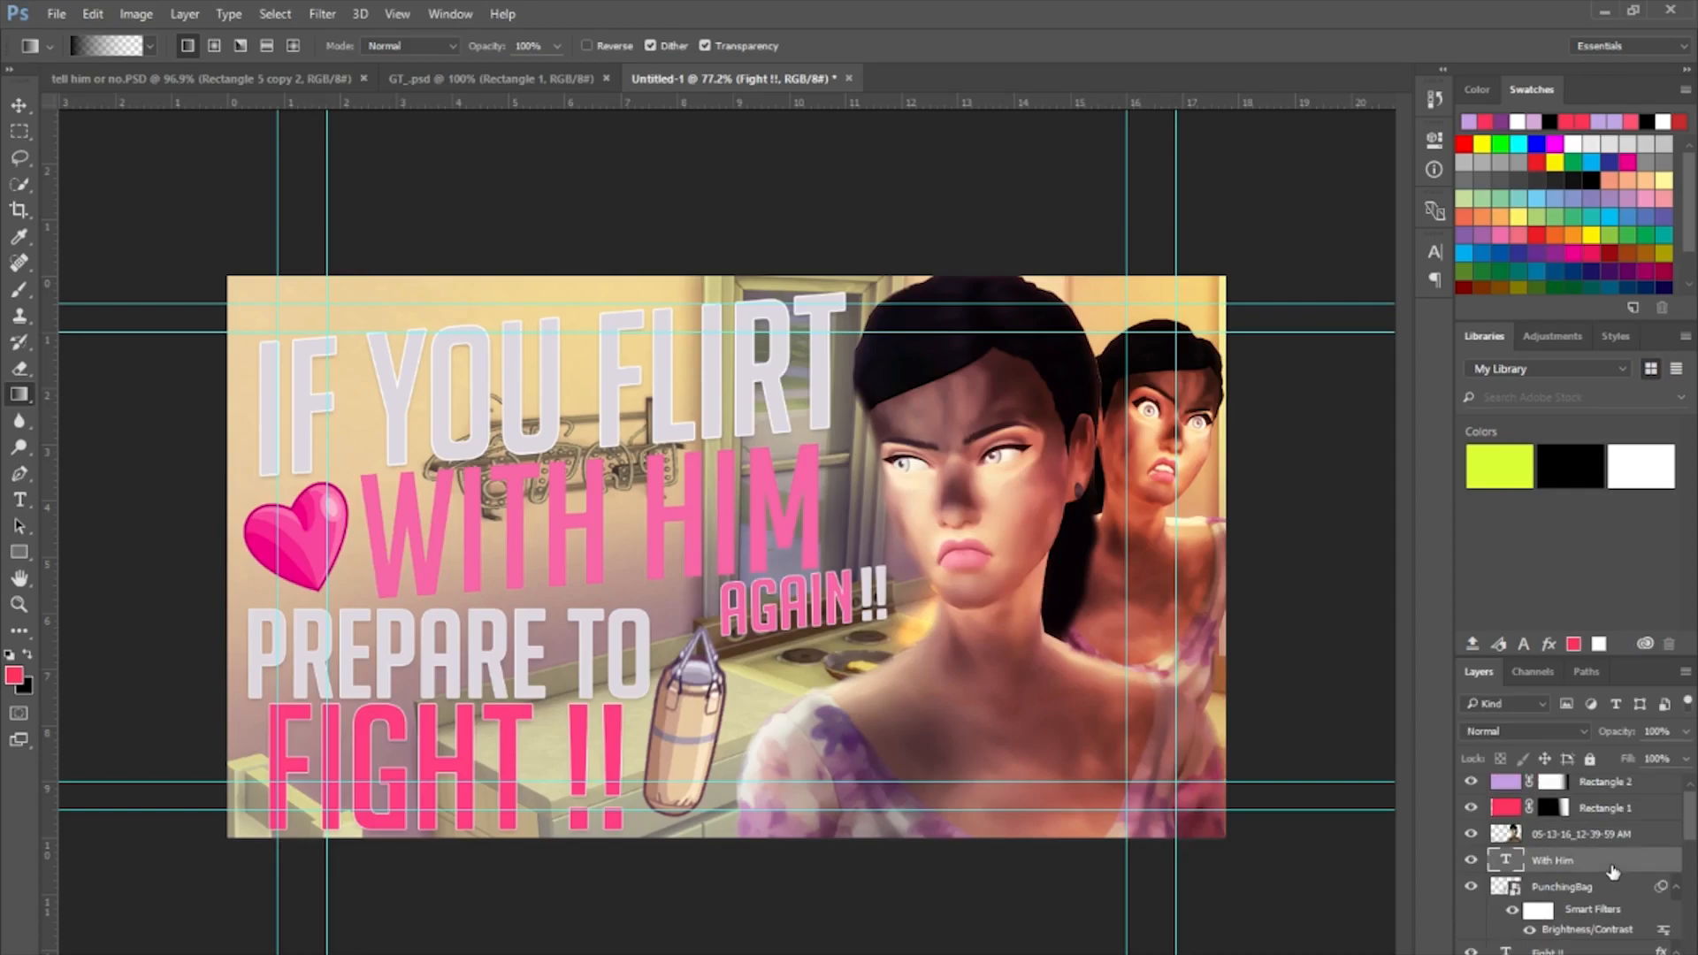
pyautogui.press('h')
pyautogui.doubleClick(1612, 872)
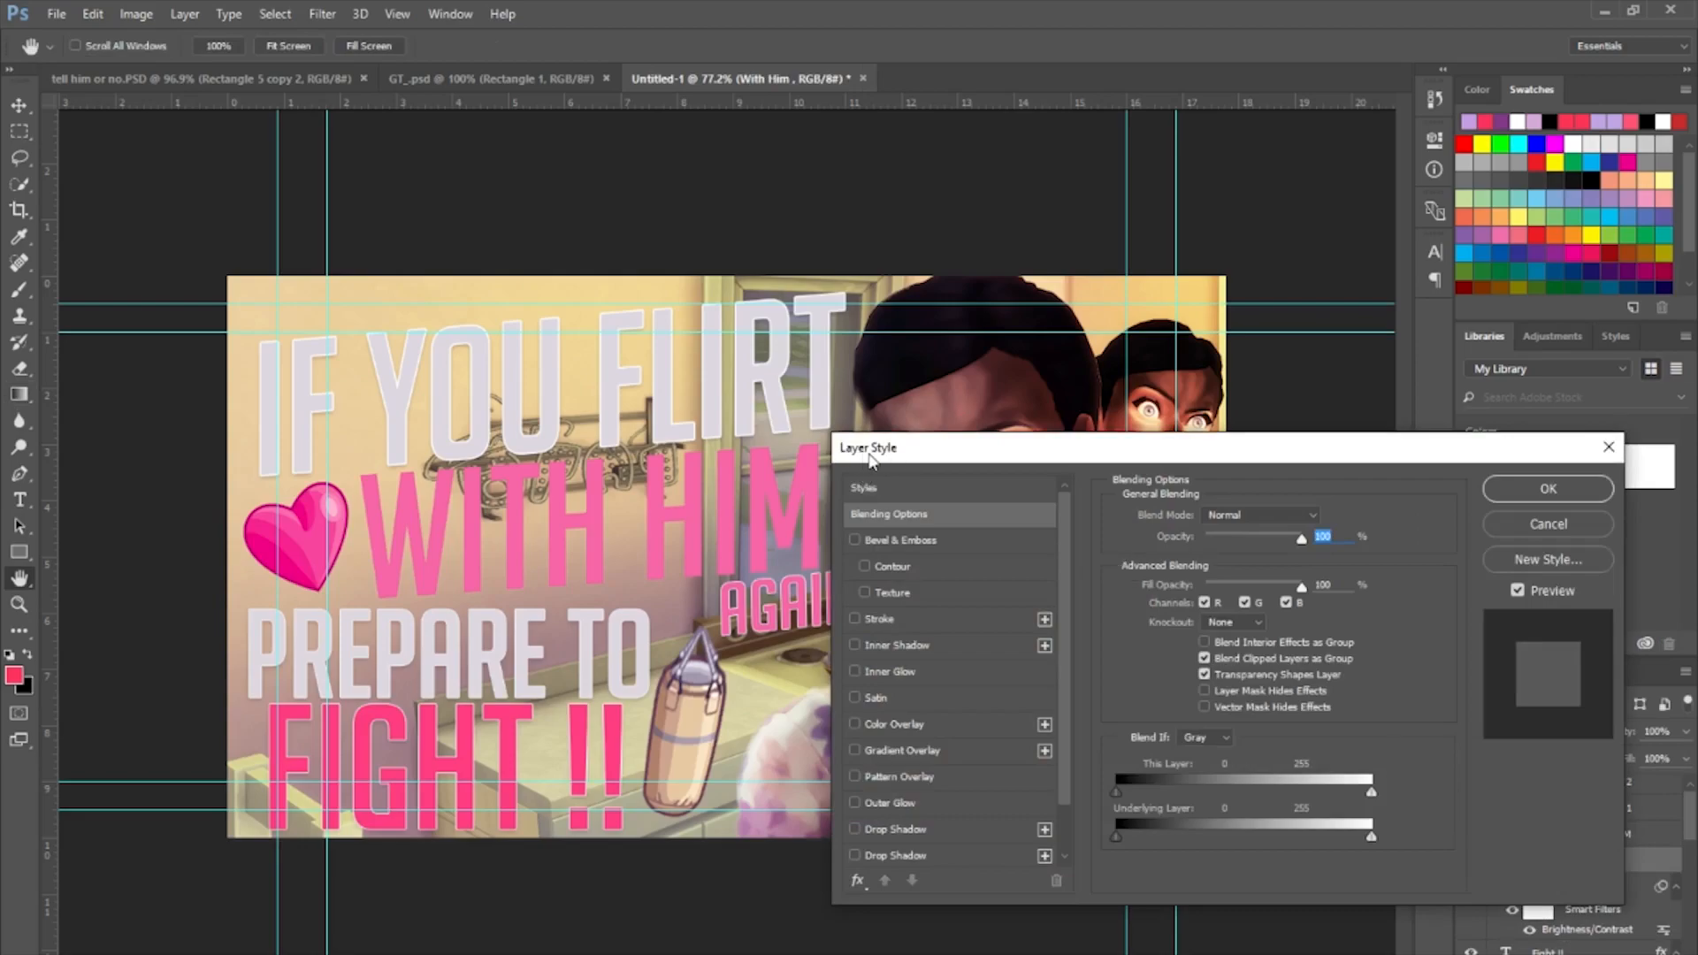
pyautogui.click(856, 619)
pyautogui.click(855, 829)
pyautogui.click(854, 855)
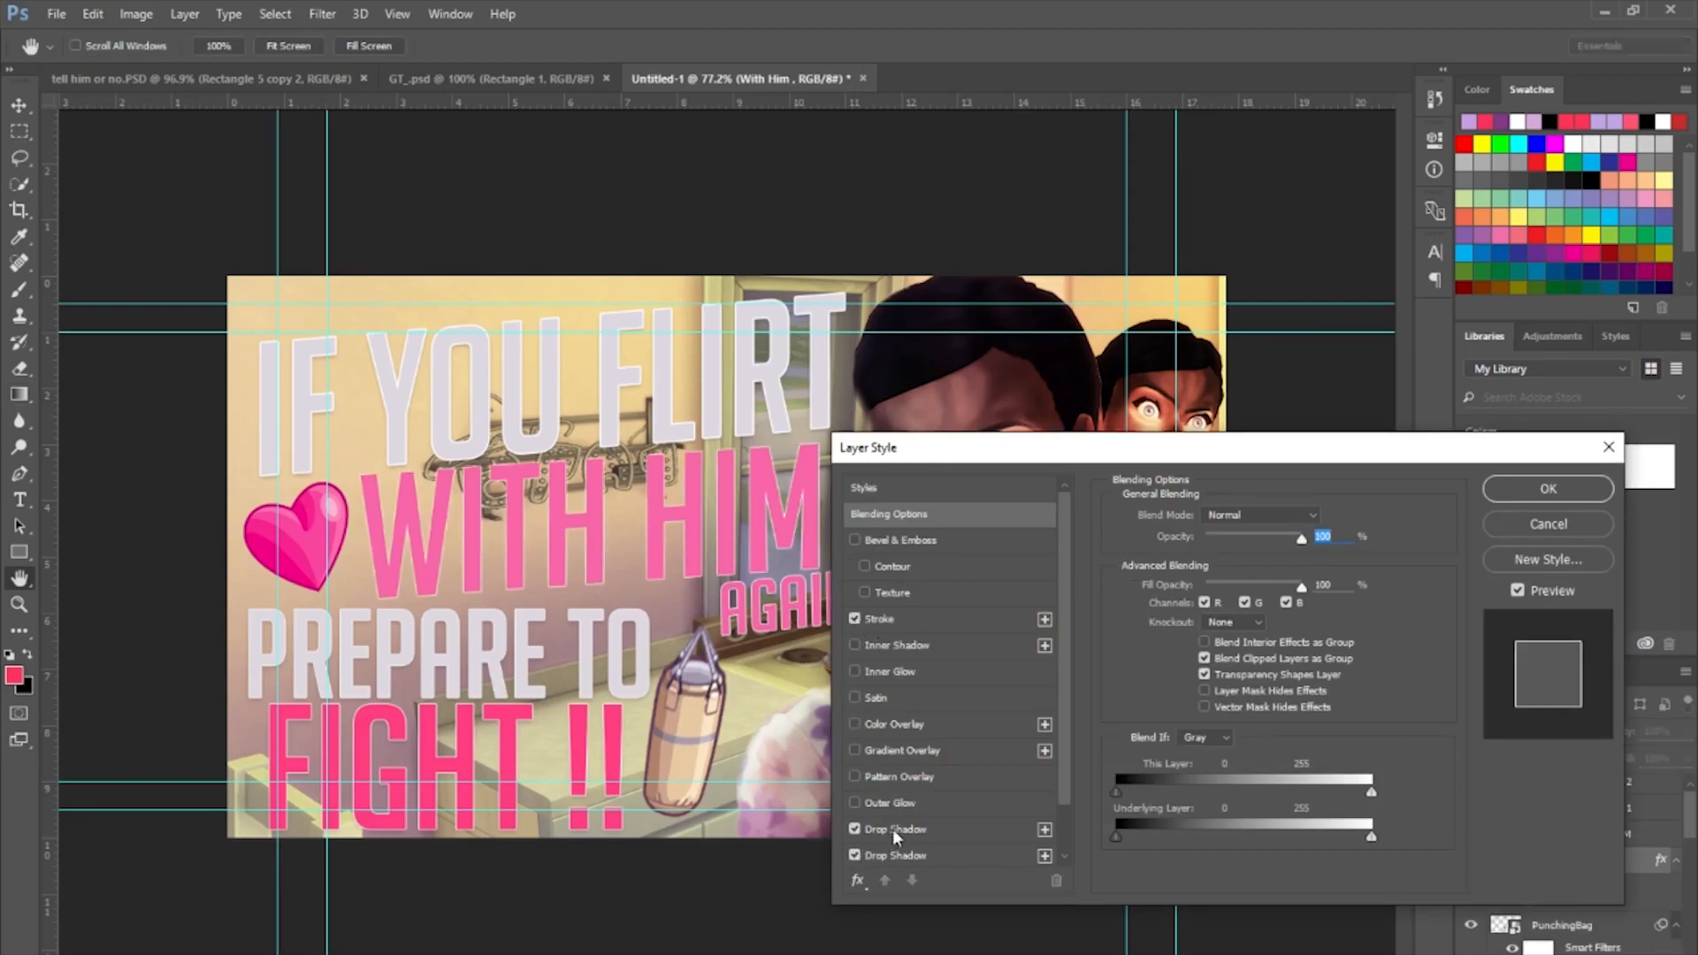
pyautogui.scroll(-1, 964, 778)
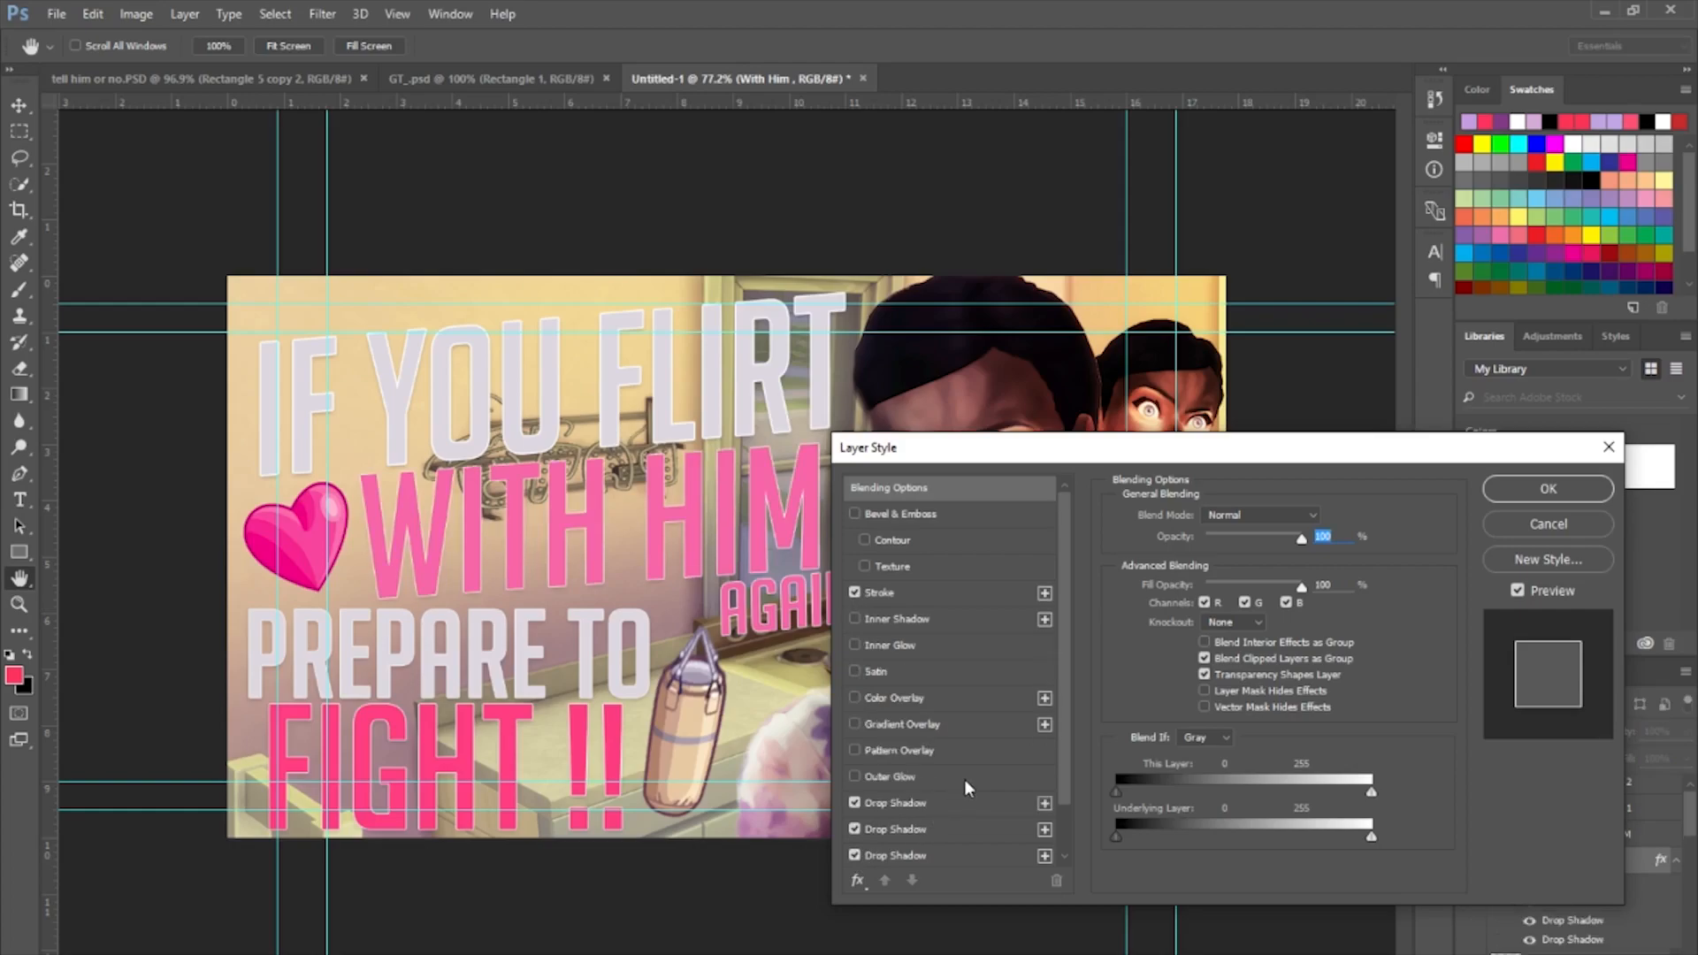
pyautogui.click(1535, 496)
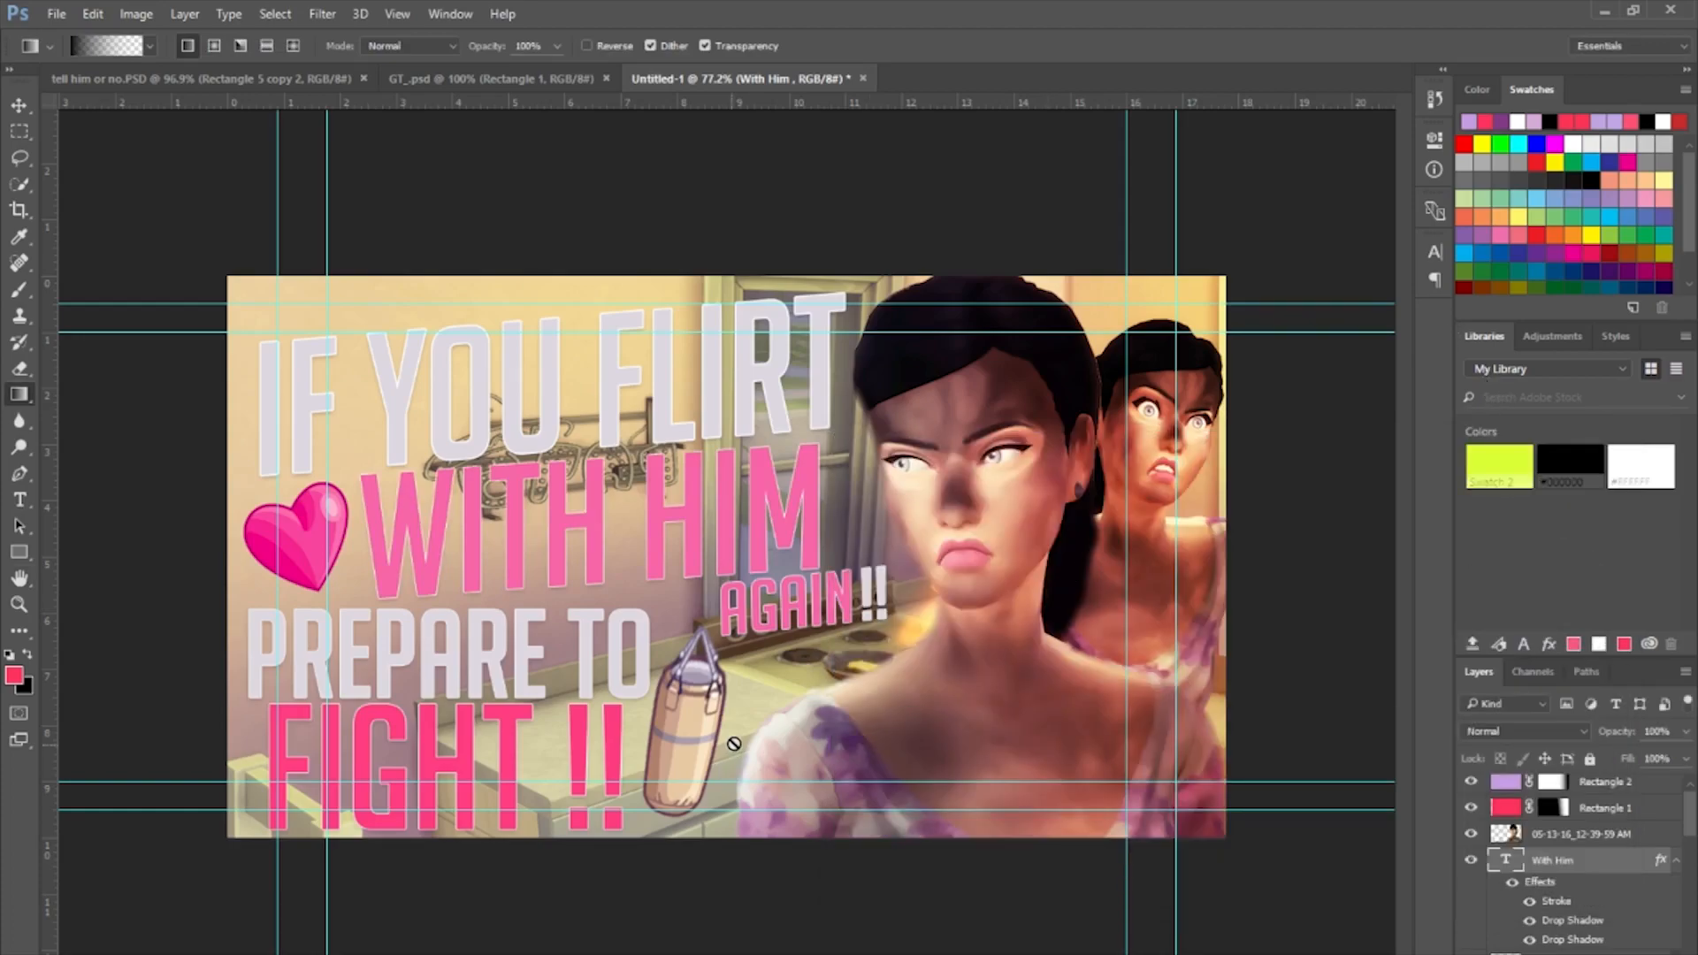
# Try brushing muted pink #9d5e6b specks beside the foreground woman's hair on her image layer.
pyautogui.click(1604, 834)
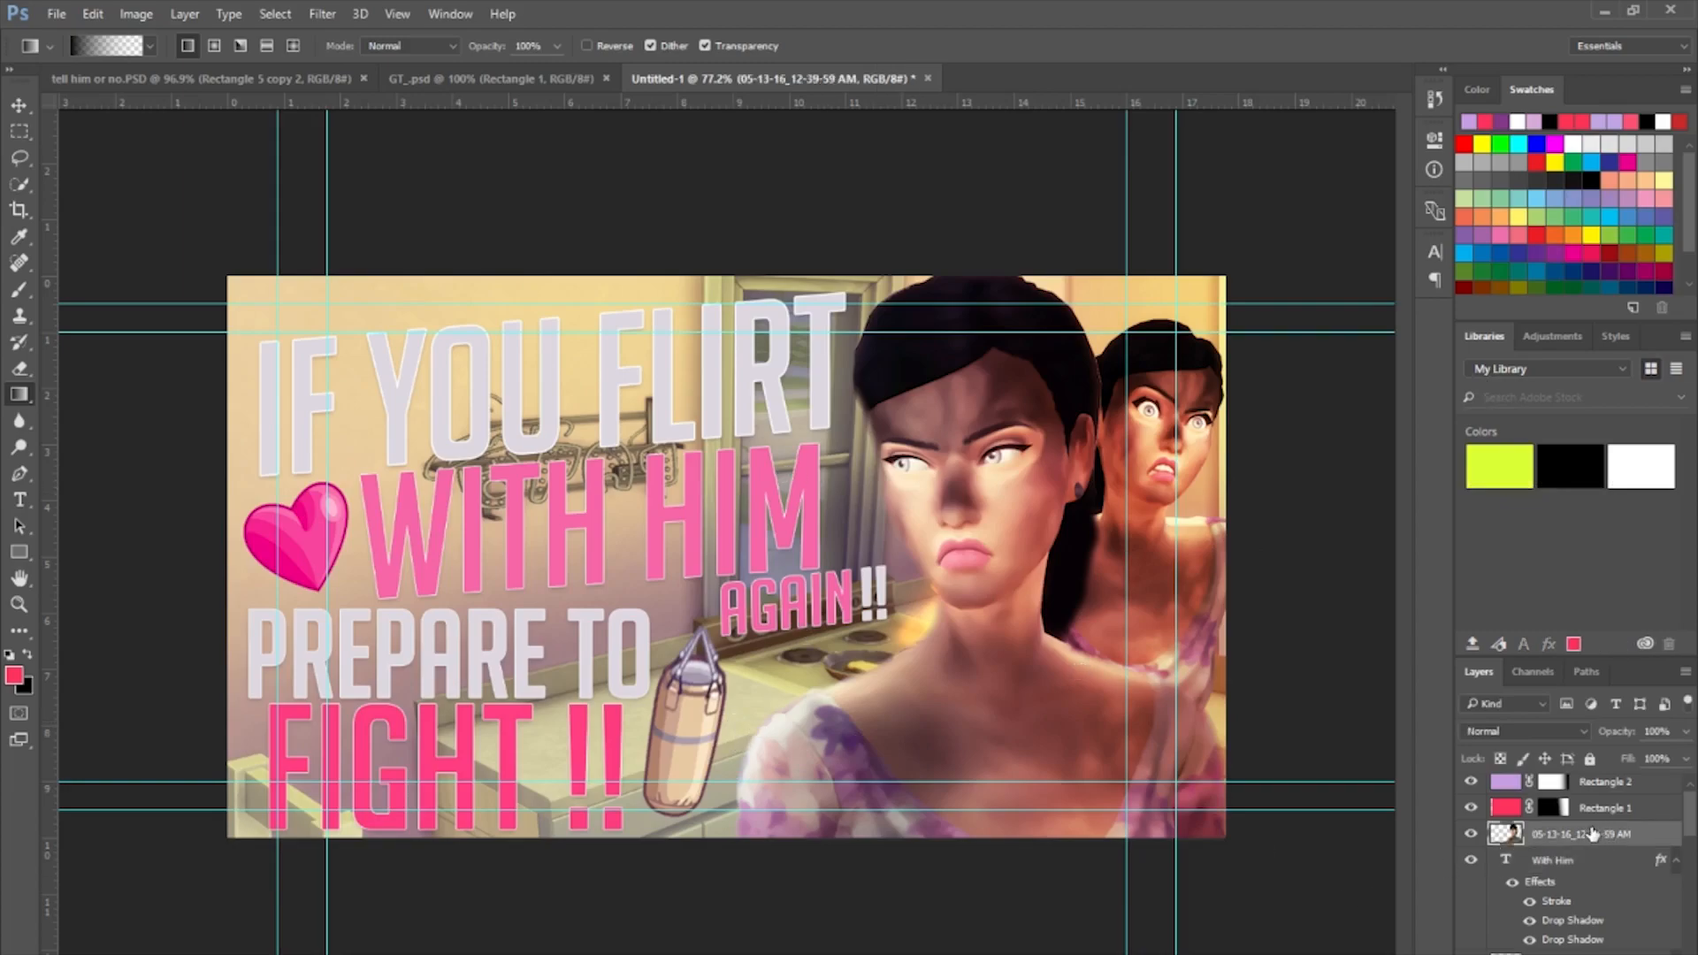
pyautogui.click(24, 290)
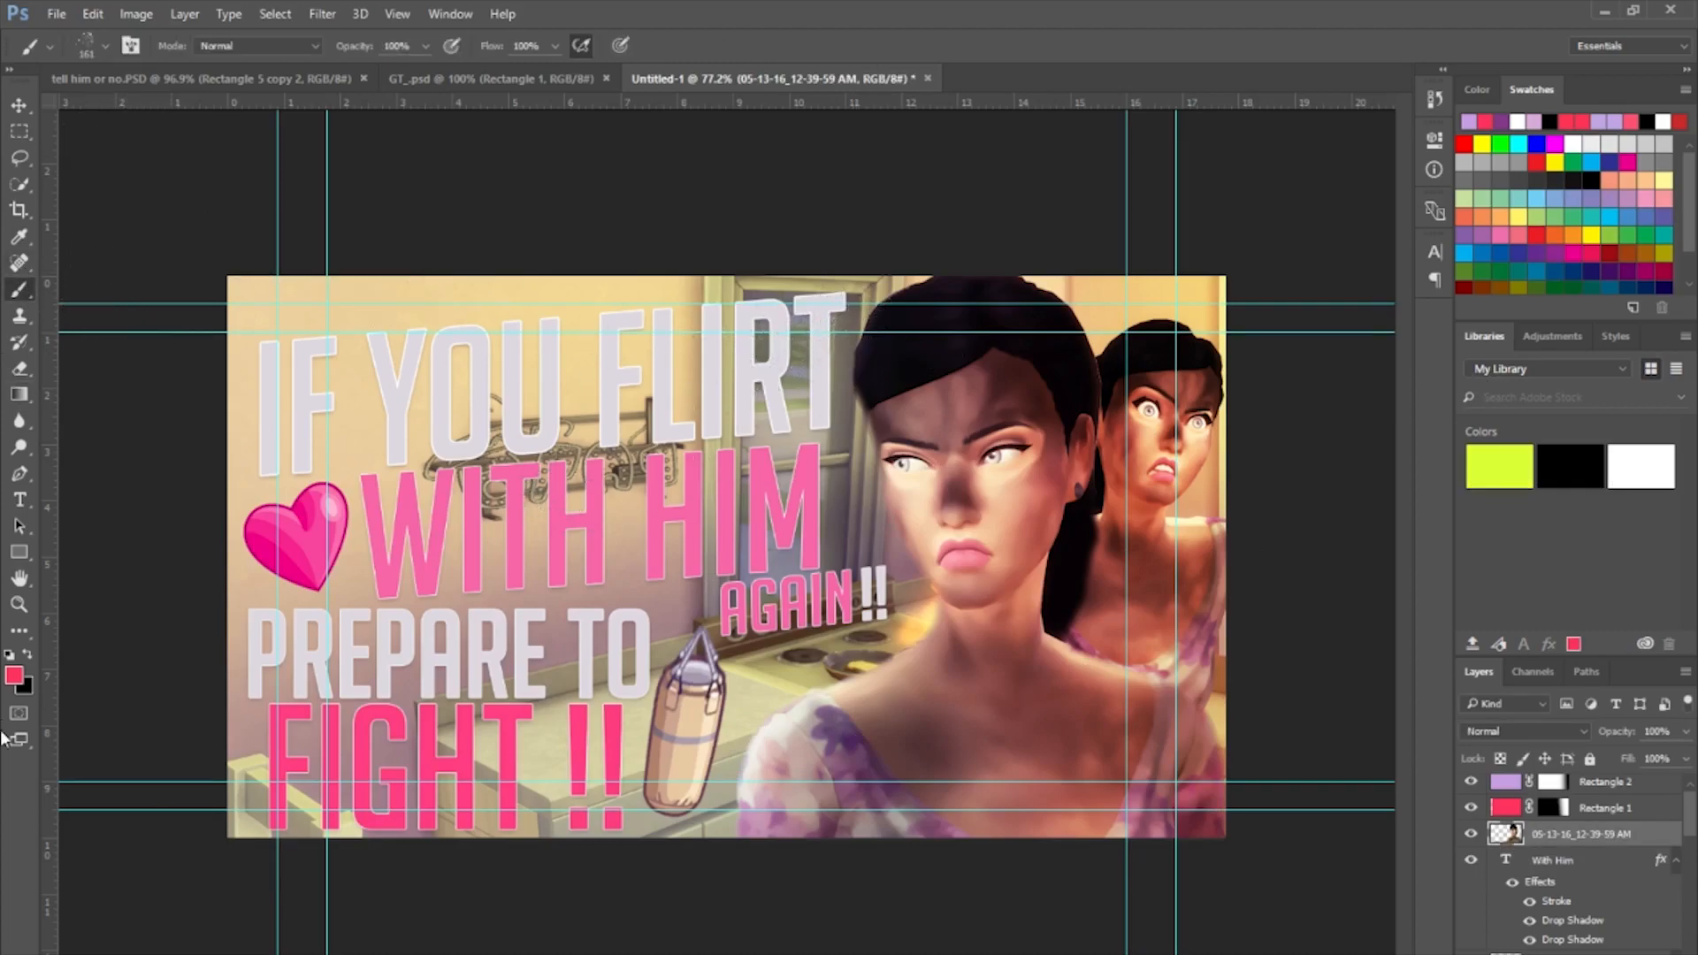
pyautogui.click(27, 679)
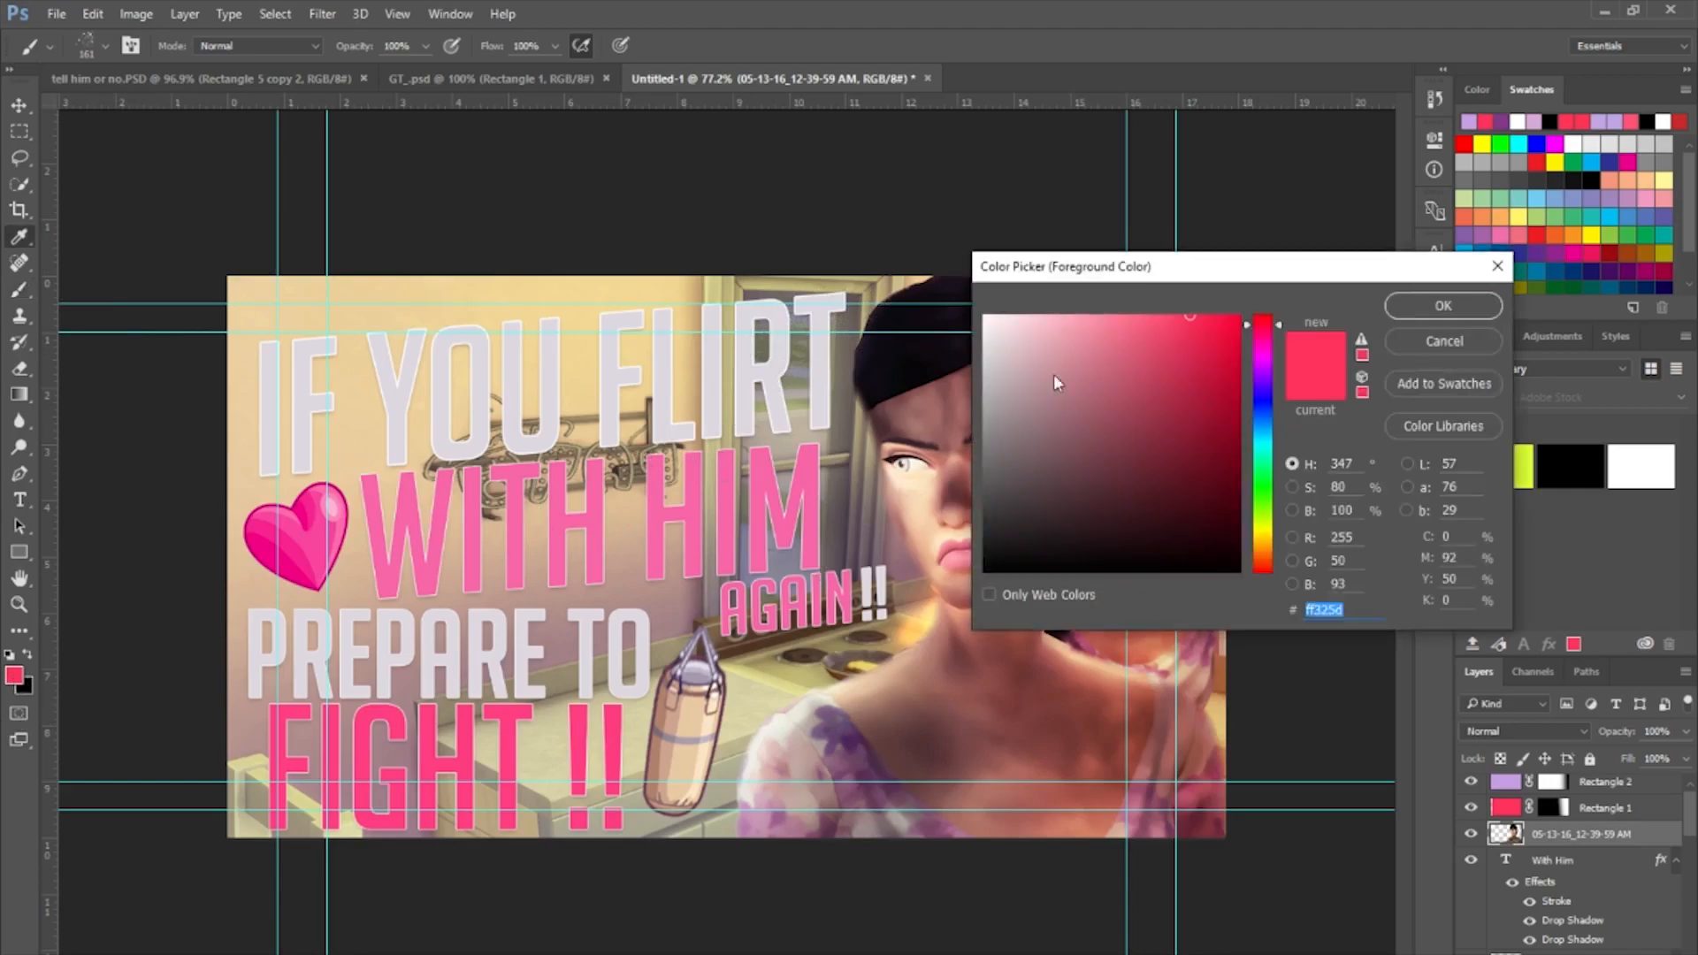
pyautogui.click(963, 289)
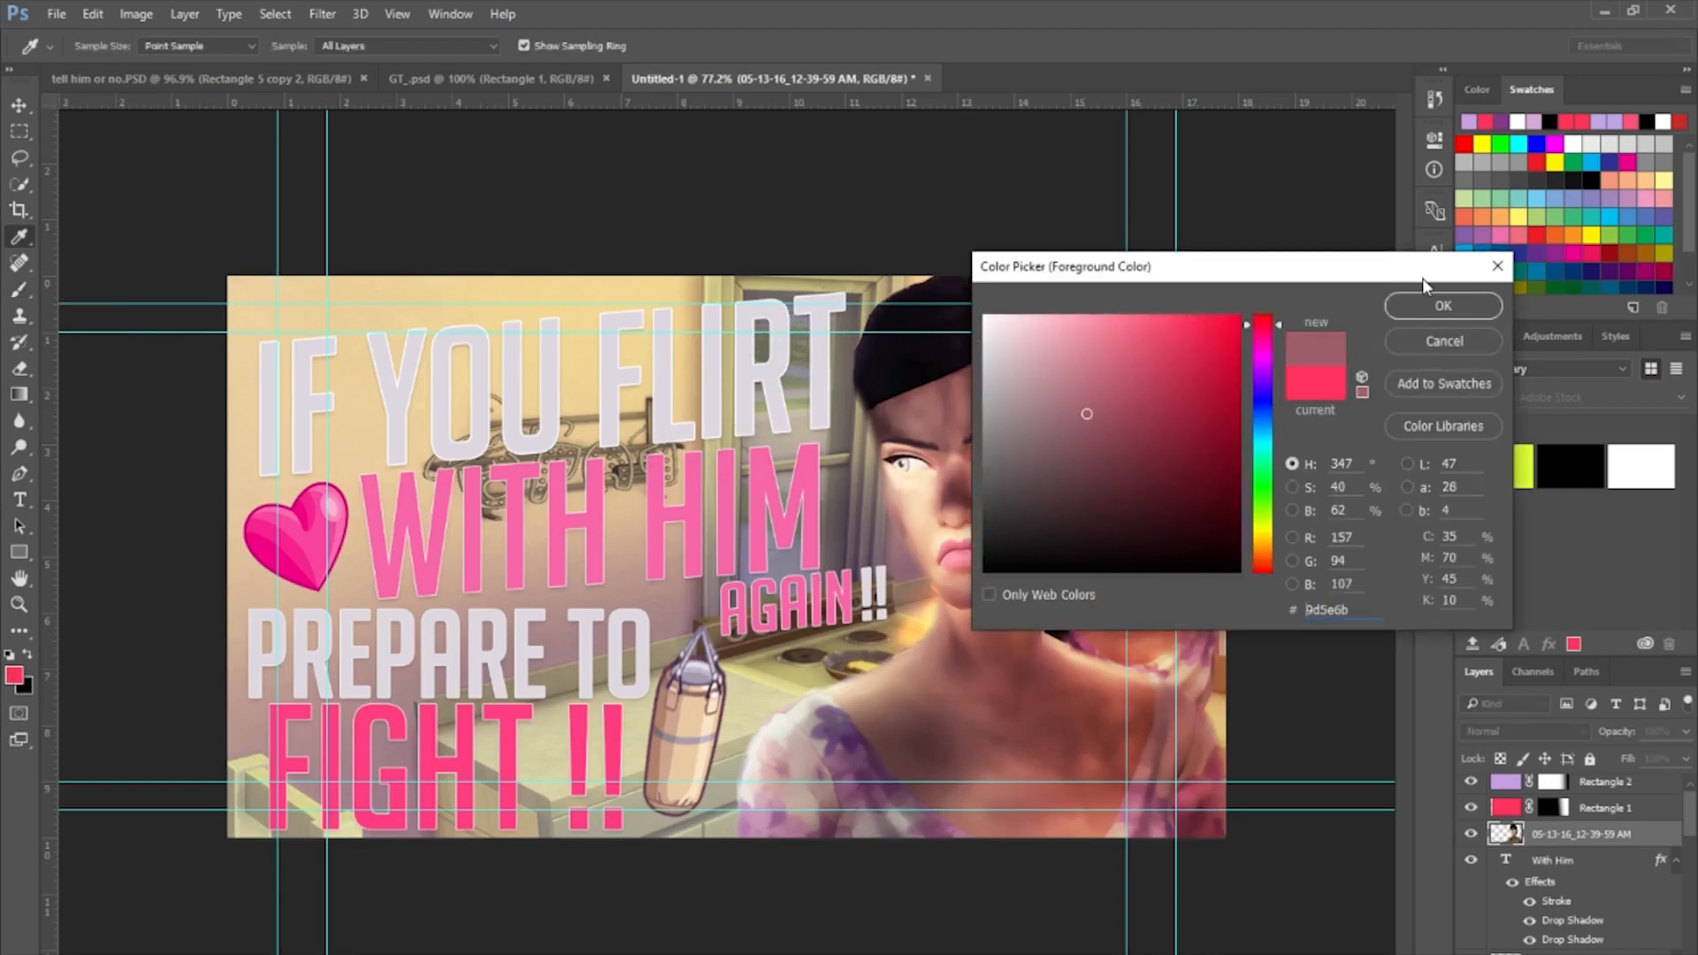
pyautogui.click(1445, 307)
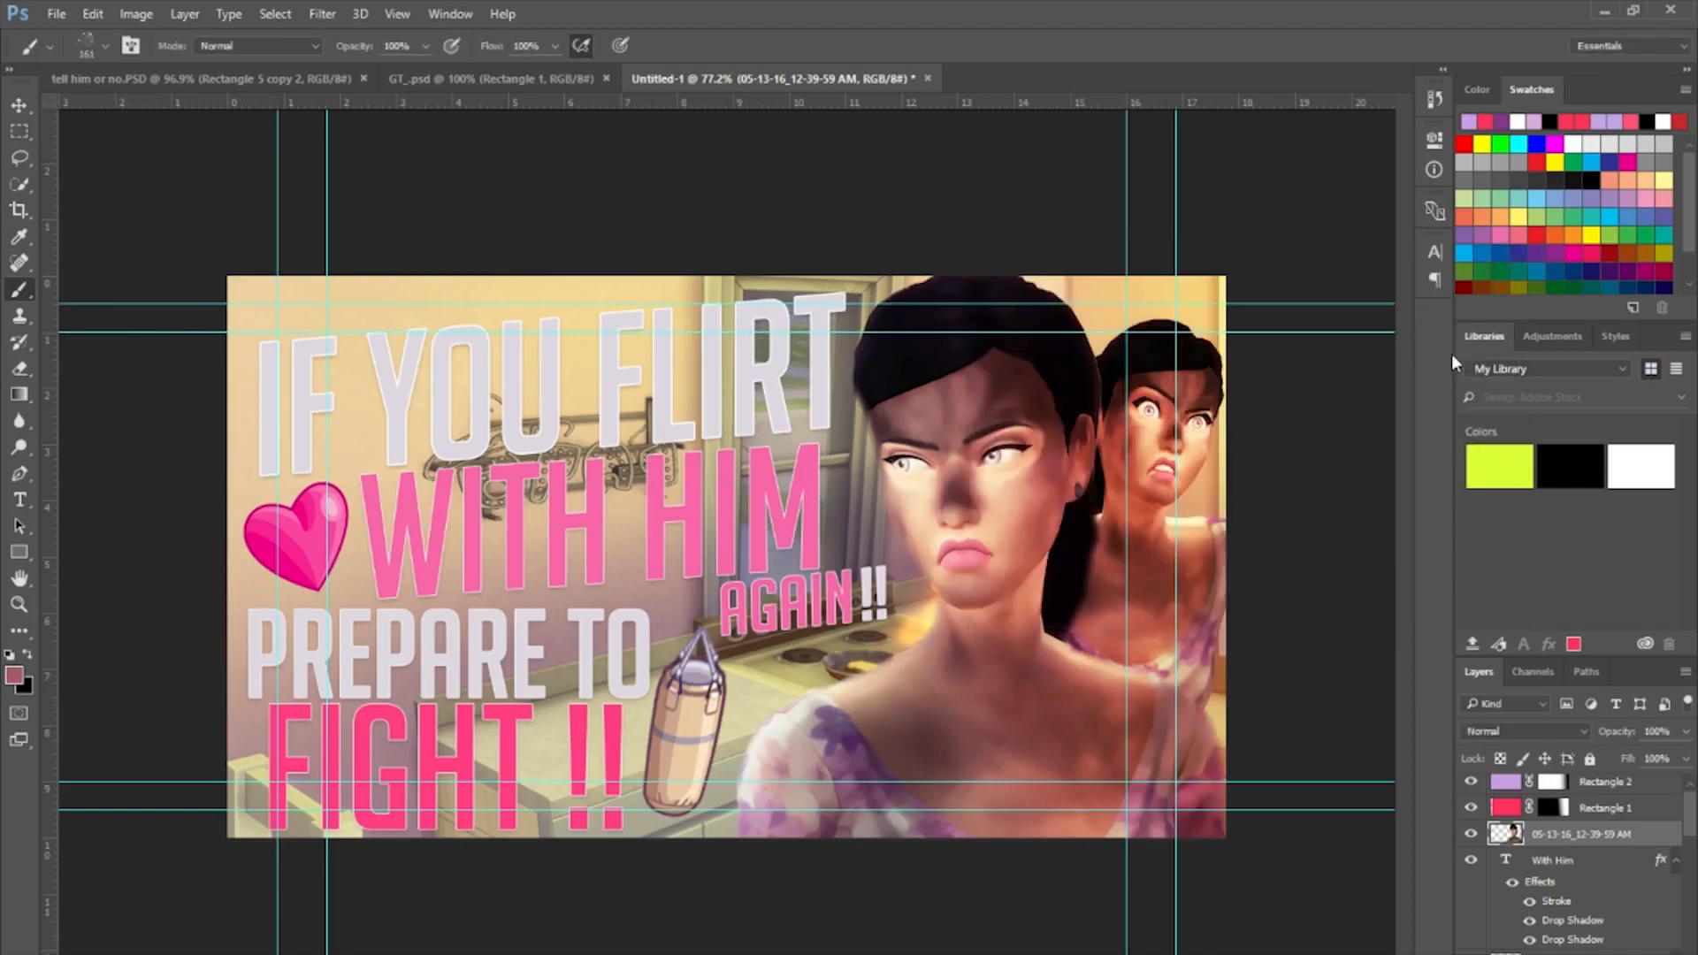
pyautogui.moveTo(911, 336)
pyautogui.mouseDown()
pyautogui.moveTo(823, 345)
pyautogui.moveTo(867, 381)
pyautogui.mouseUp()
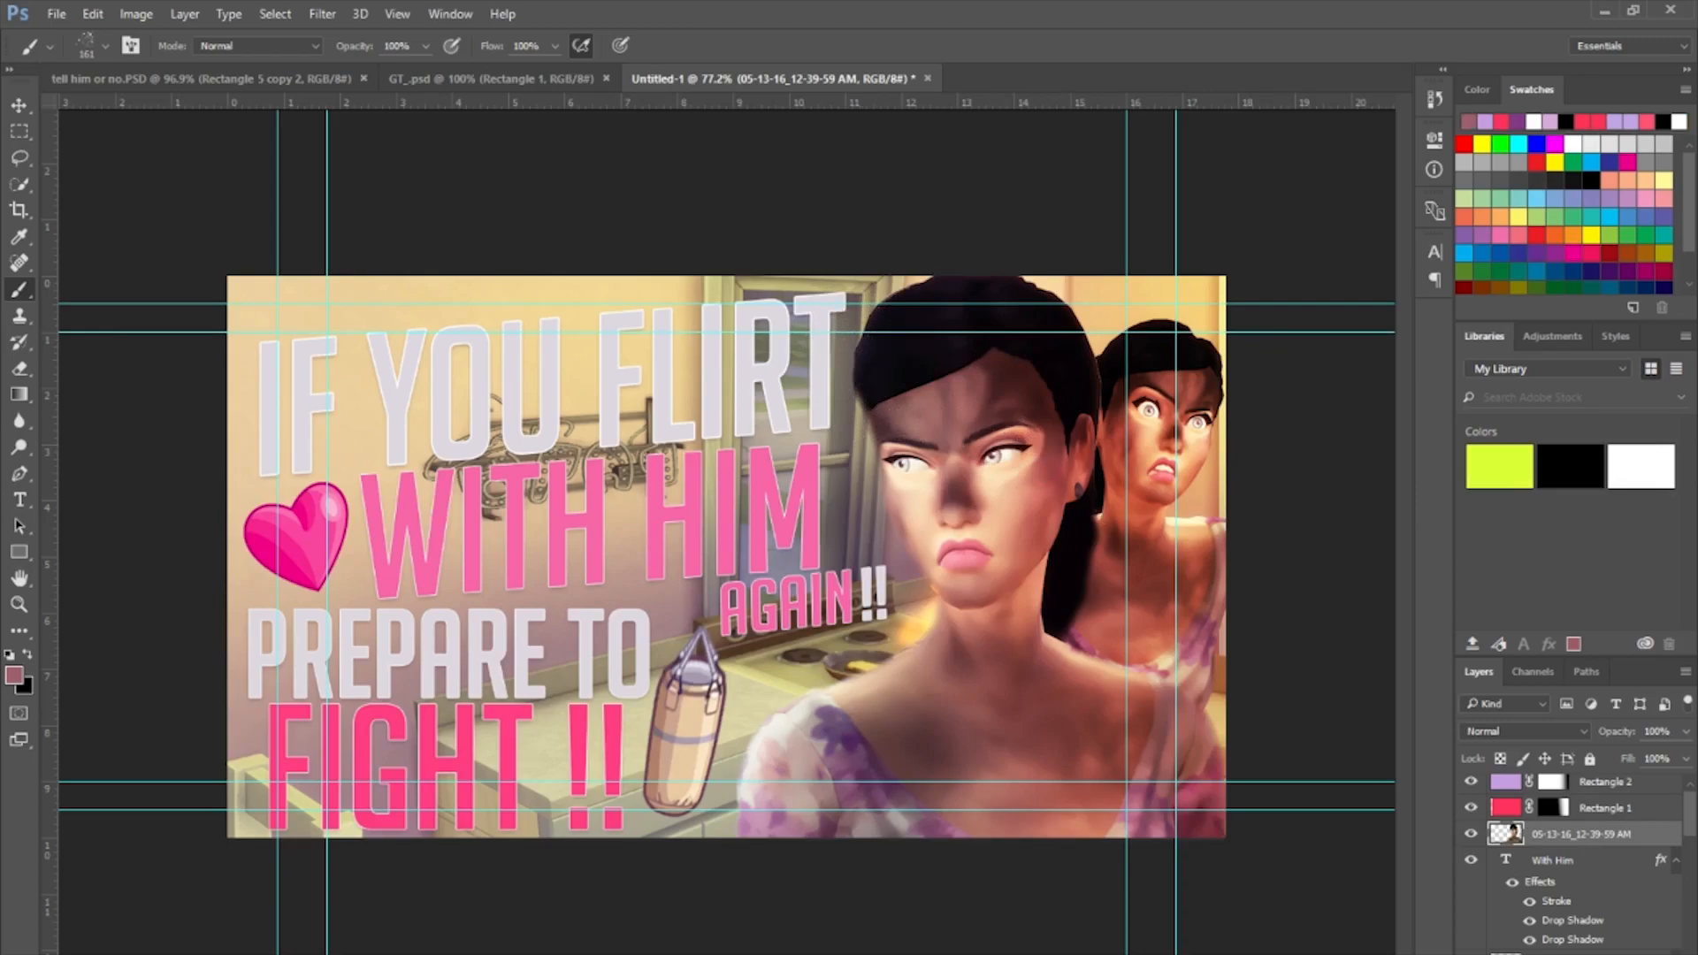
# Create a new layer above With Him and brush white #ffffff specks between the text and the foreground woman.
pyautogui.click(1579, 859)
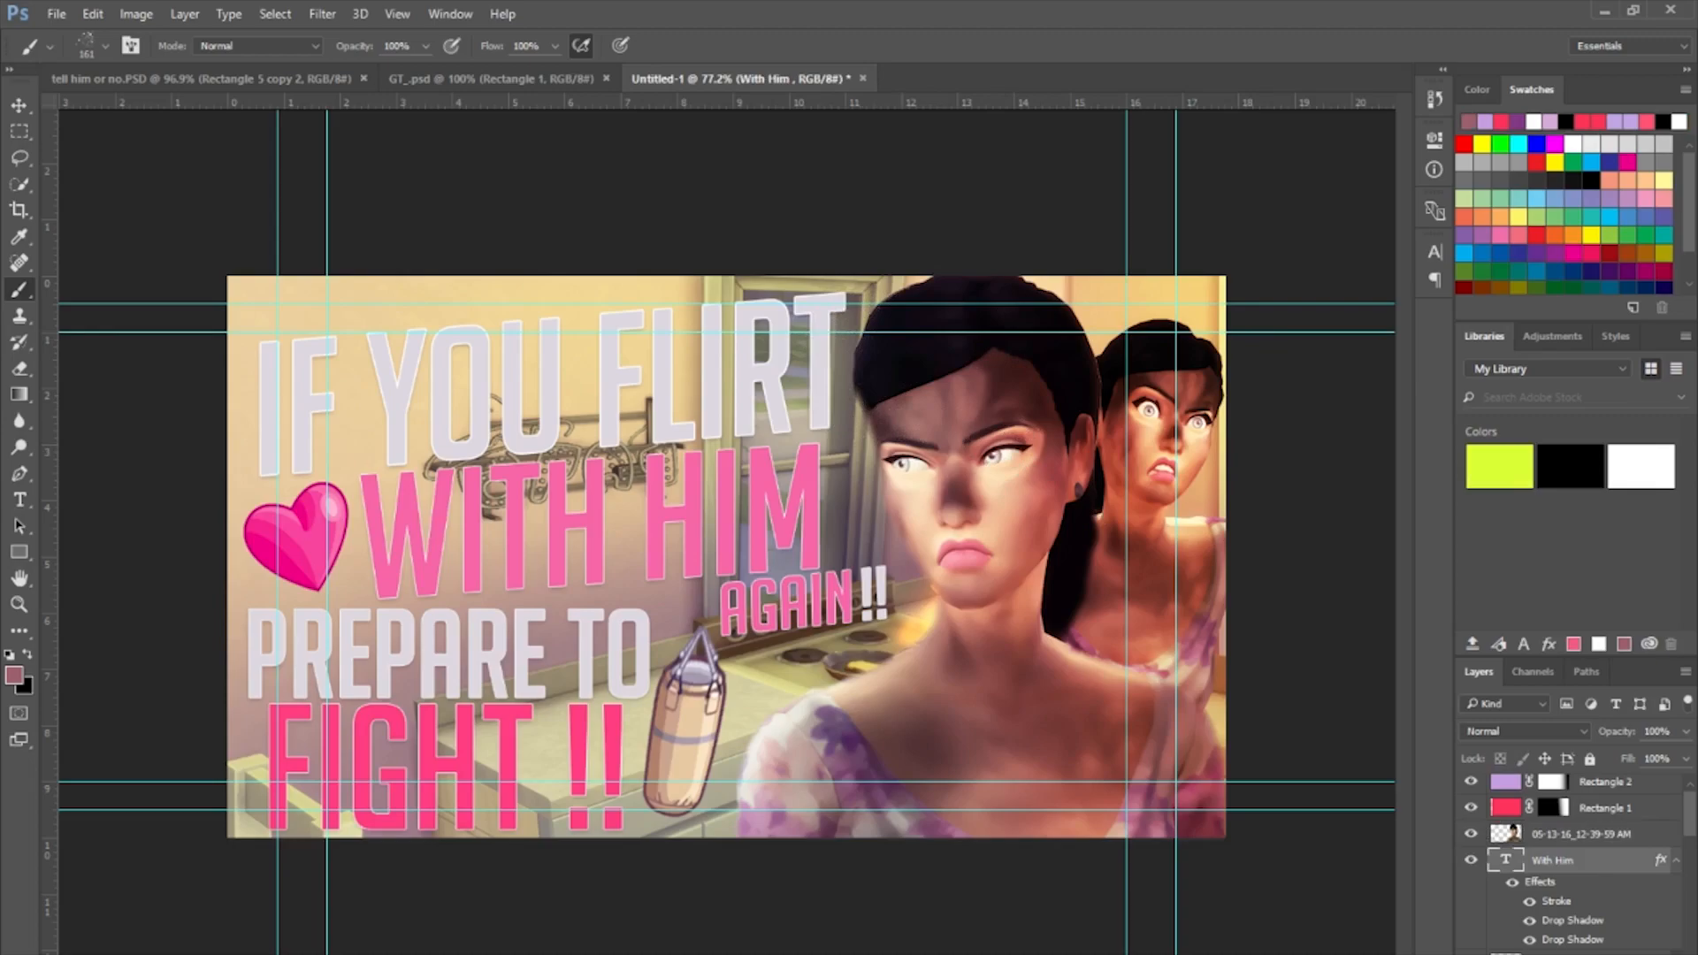
pyautogui.hotkey('ctrl', 'shift', 'alt', 'n')
pyautogui.click(14, 680)
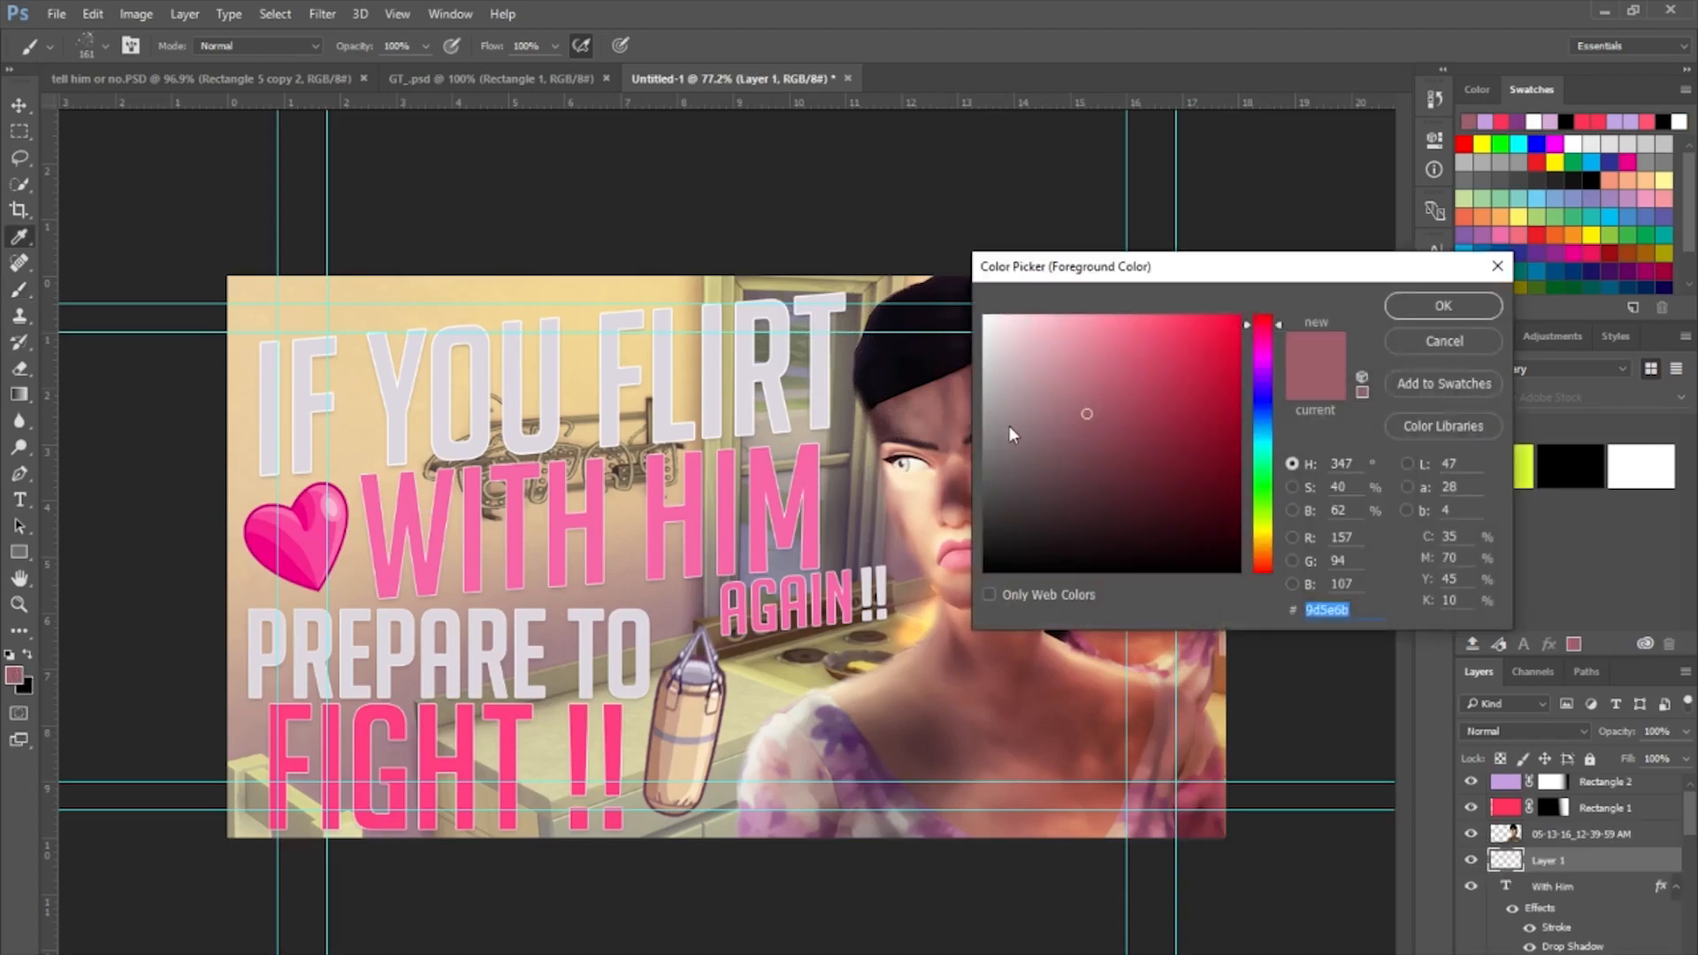
pyautogui.moveTo(990, 354); pyautogui.dragTo(944, 295)
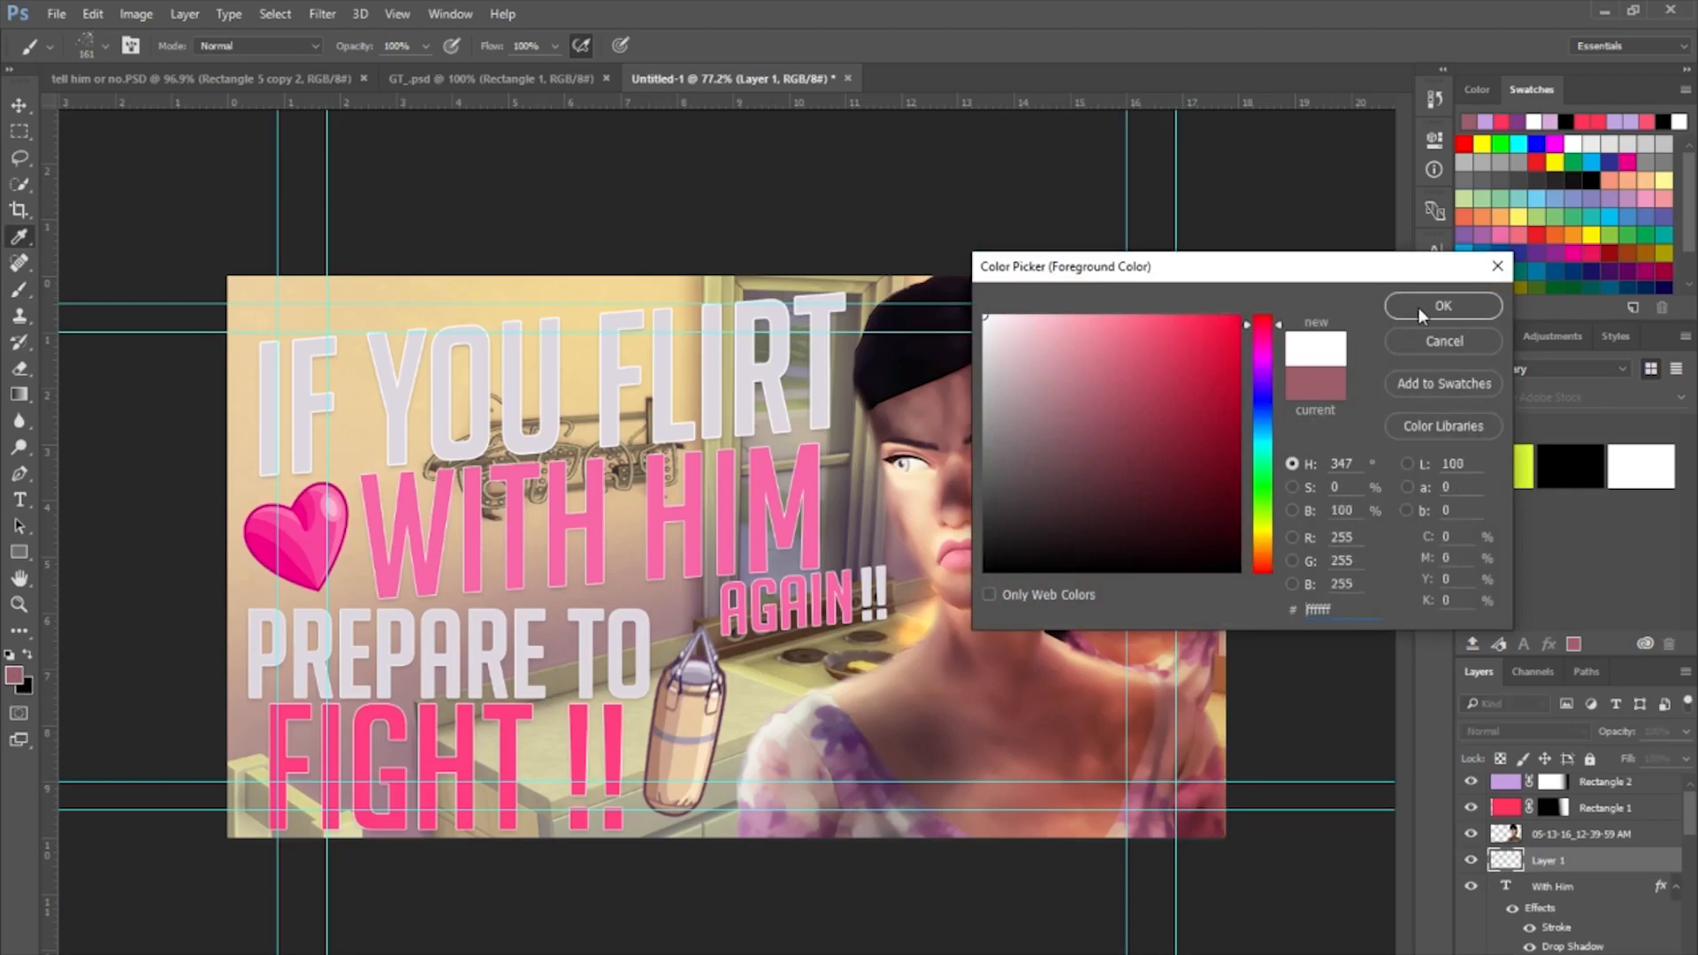
pyautogui.press('Return')
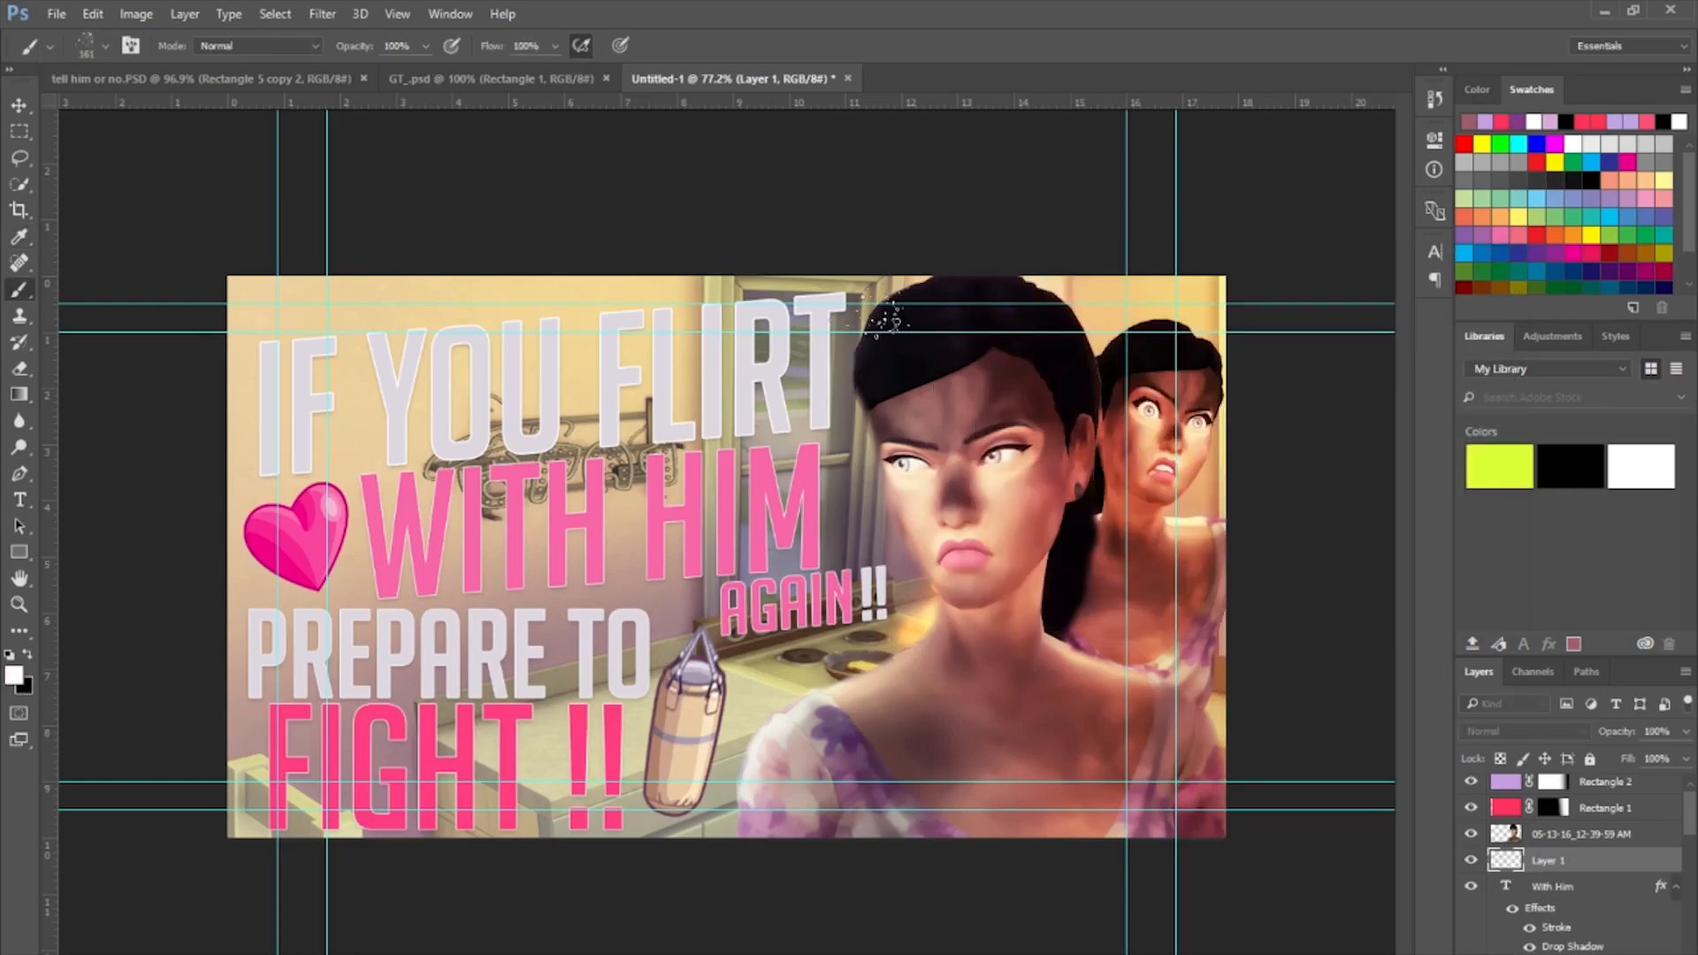
pyautogui.moveTo(871, 394)
pyautogui.mouseDown()
pyautogui.moveTo(831, 402)
pyautogui.moveTo(911, 486)
pyautogui.moveTo(916, 553)
pyautogui.moveTo(876, 548)
pyautogui.moveTo(902, 663)
pyautogui.mouseUp()
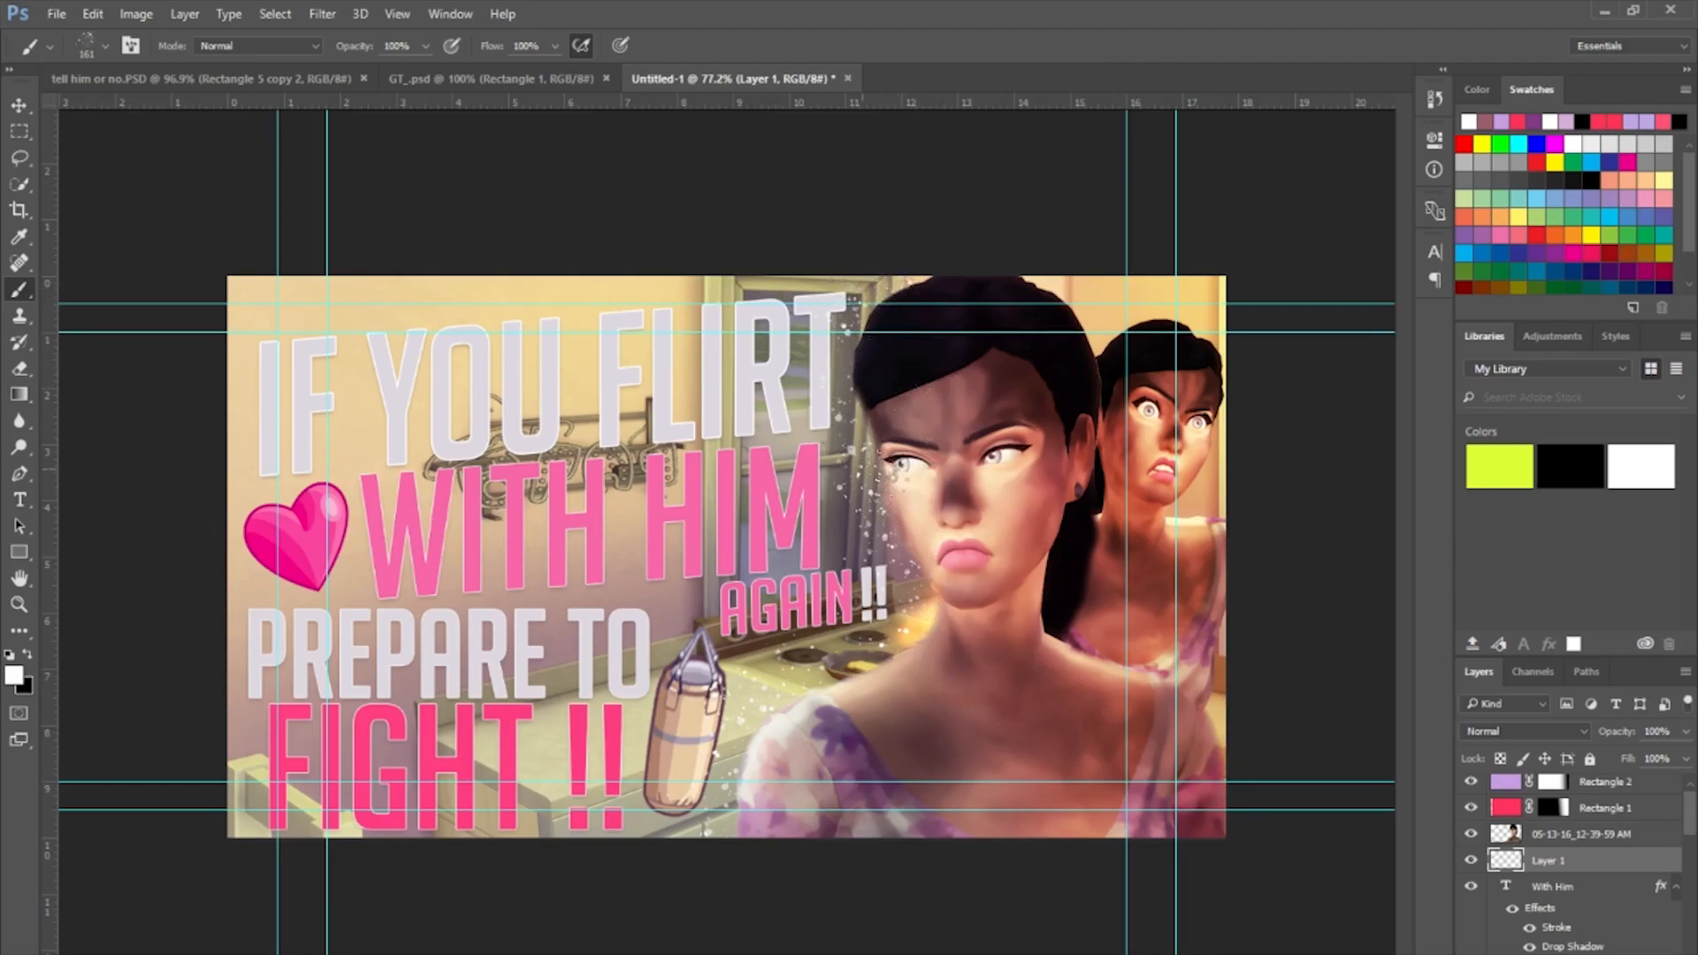
pyautogui.click(881, 317)
# Add another new layer above the first speck layer and brush more white specks across the text and wall.
pyautogui.click(1547, 732)
pyautogui.press('Escape')
pyautogui.click(1492, 520)
pyautogui.hotkey('ctrl', 'shift', 'alt', 'n')
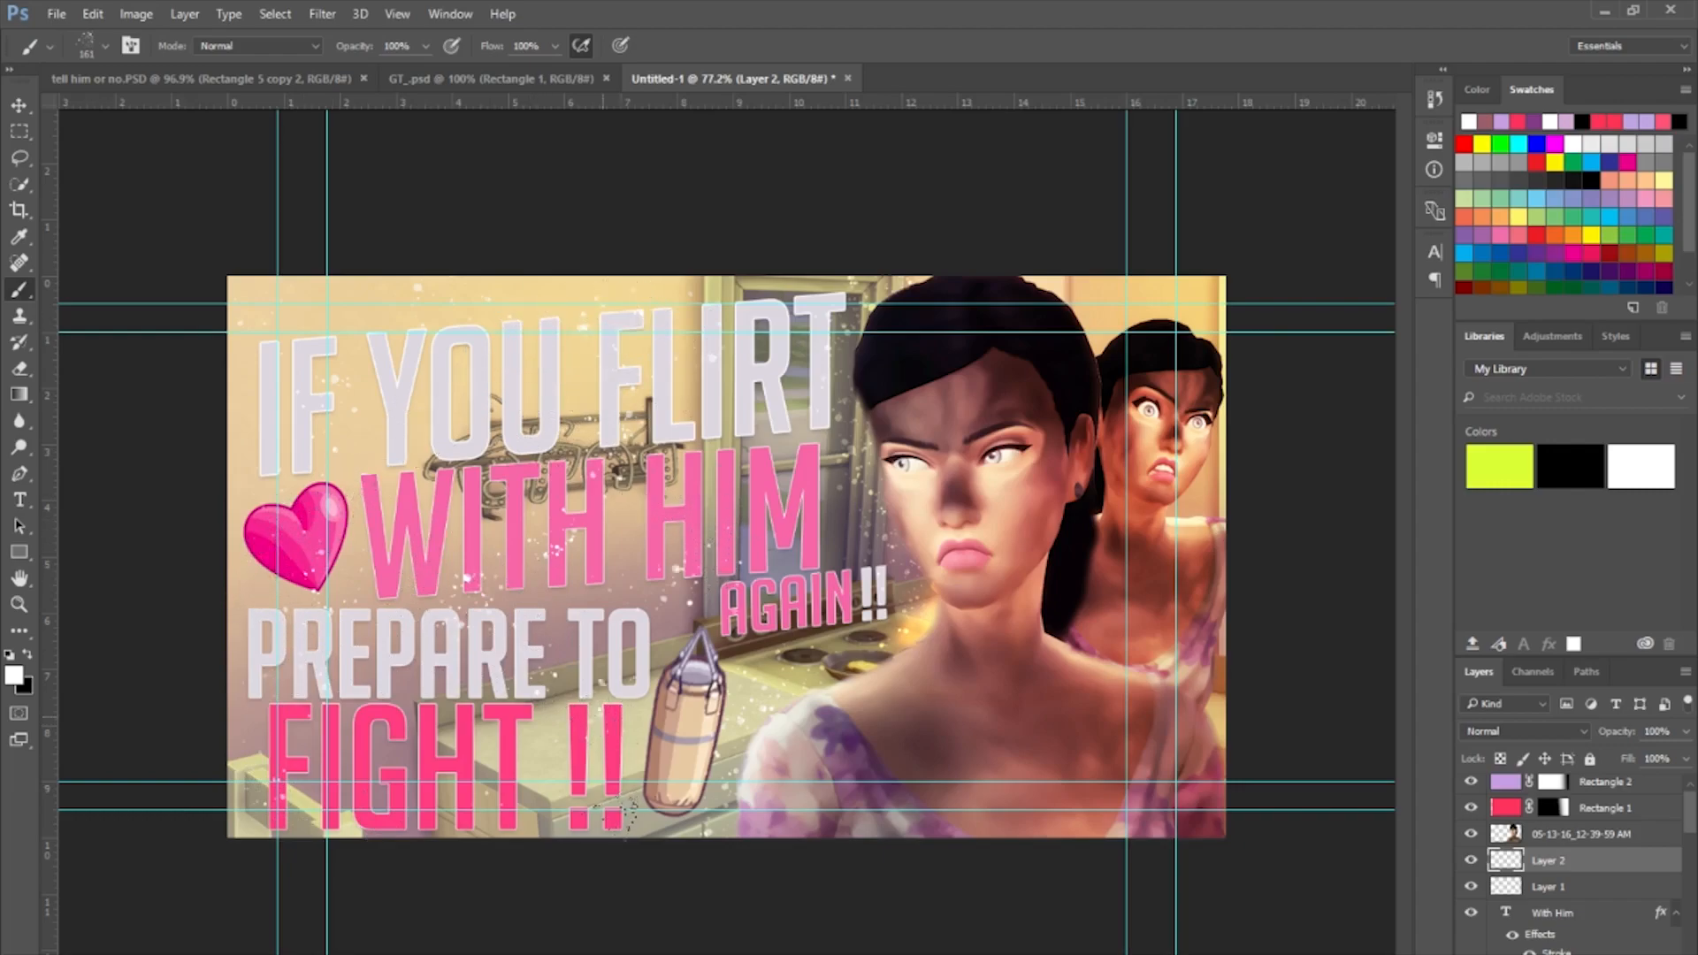
pyautogui.click(626, 845)
# Move Layer 2 below the text layers, directly above 05-13-16_12-40-35 AM, and set its blend mode to Overlay.
pyautogui.scroll(-2, 1570, 858)
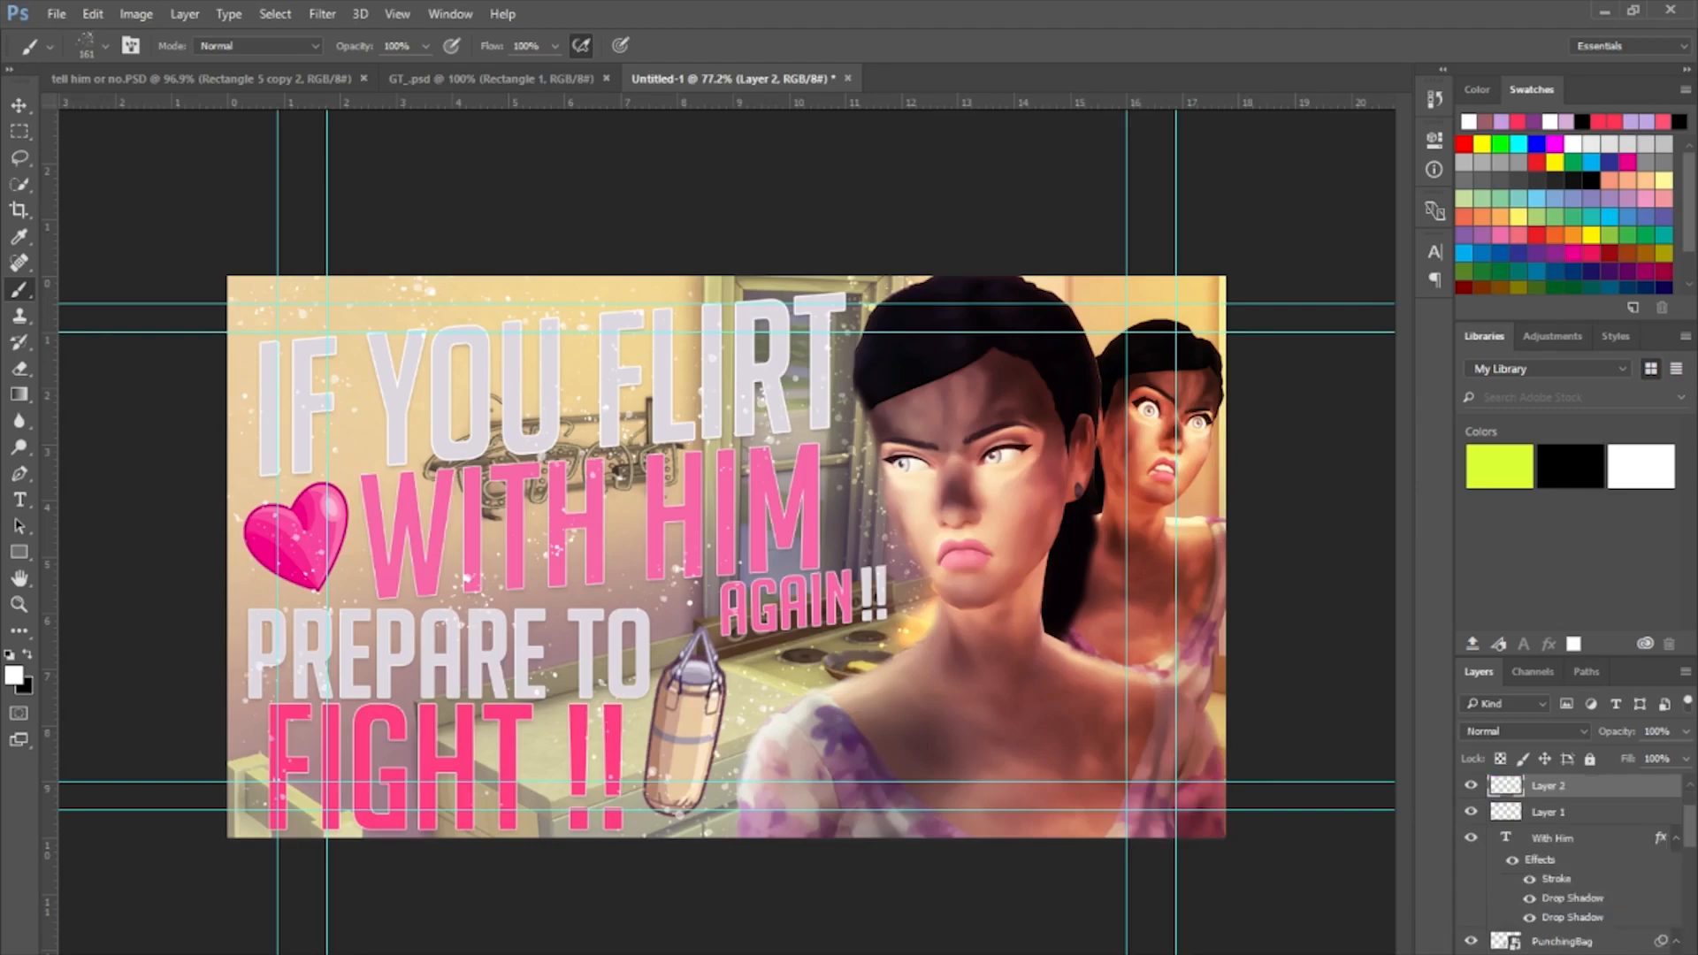
pyautogui.scroll(-3, 1569, 858)
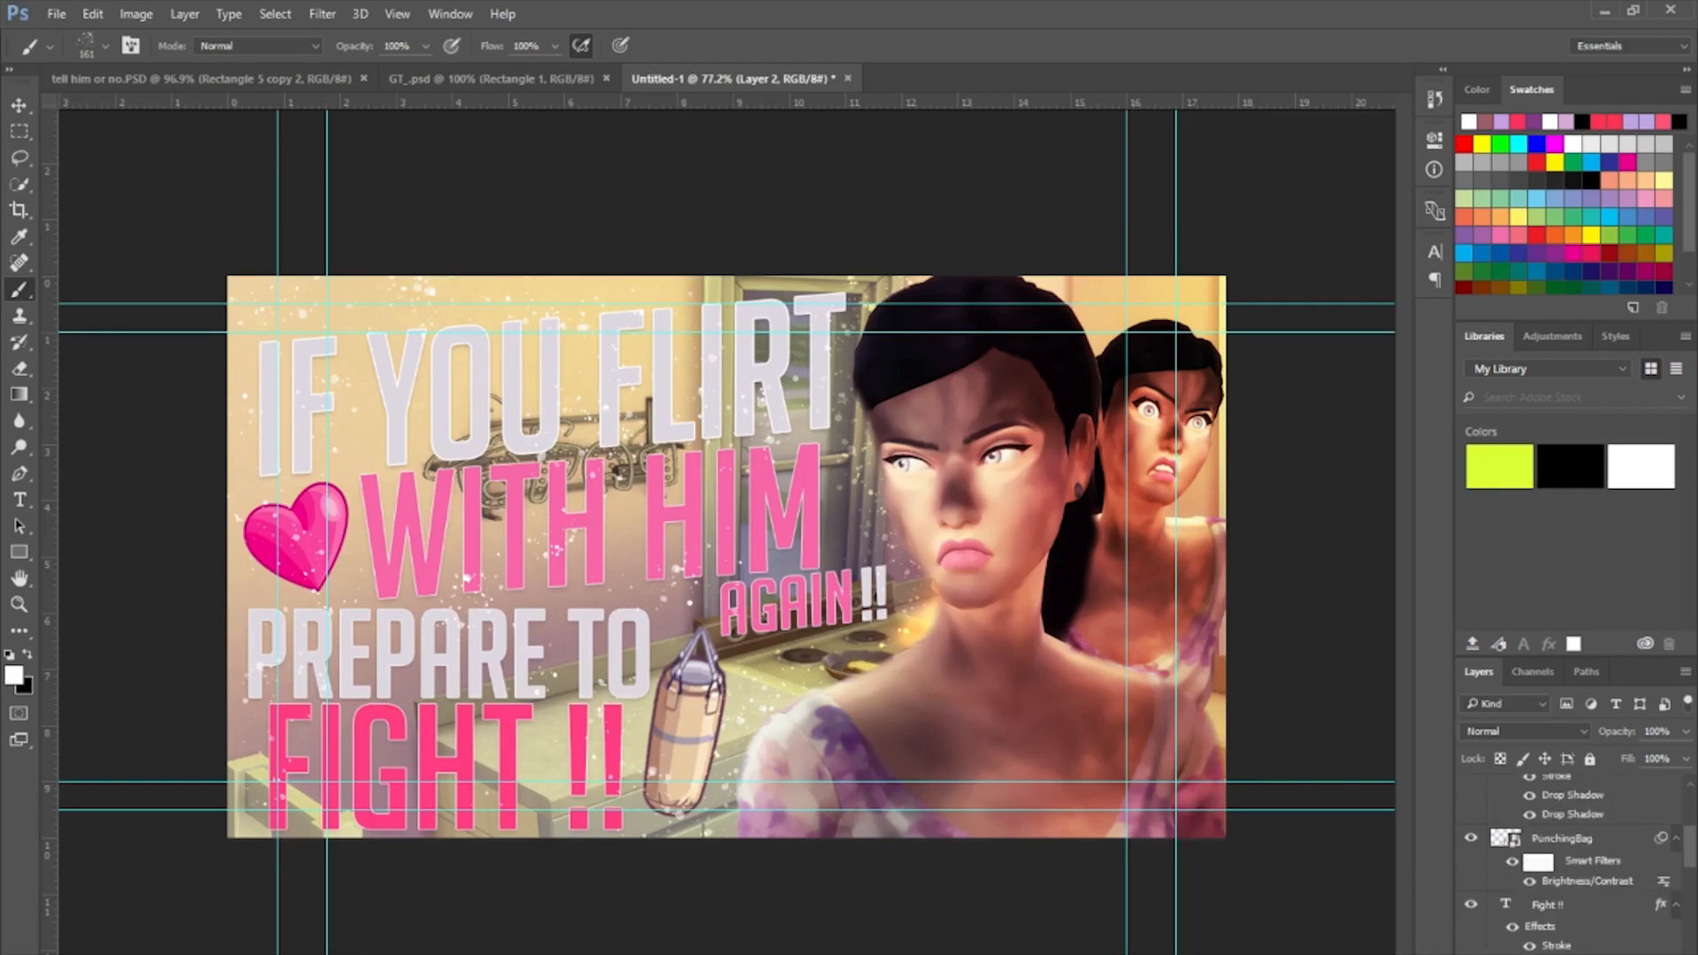
pyautogui.scroll(-3, 1570, 858)
pyautogui.scroll(-5, 1569, 858)
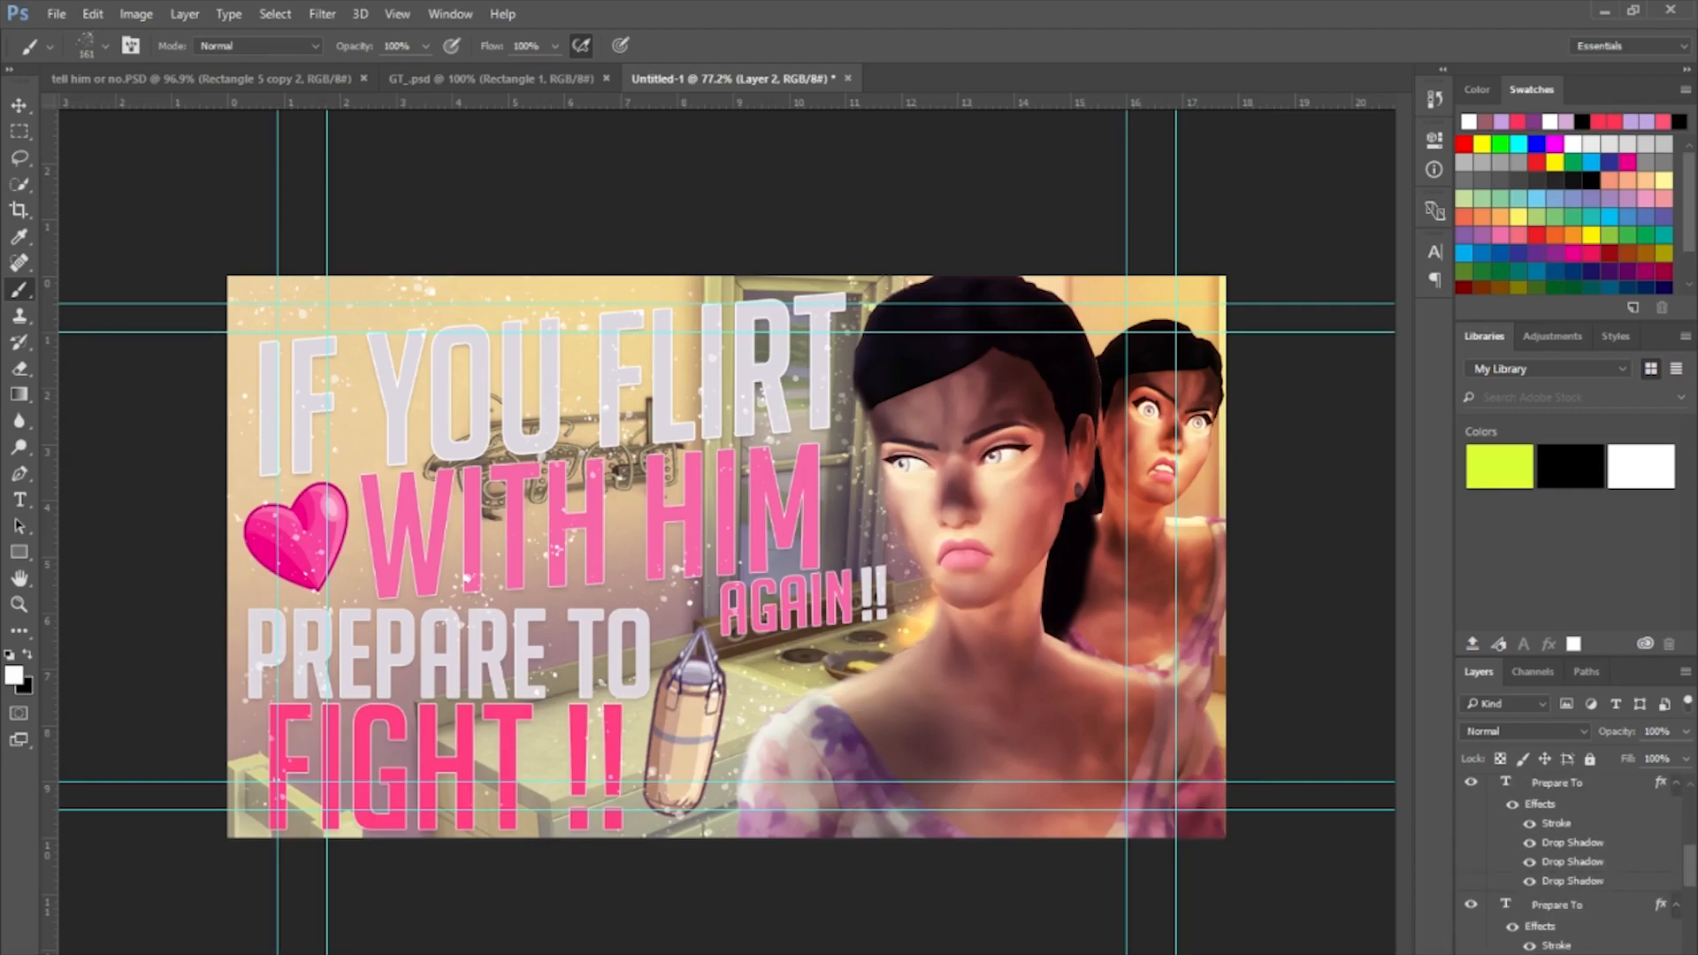
pyautogui.moveTo(1567, 954); pyautogui.dragTo(1569, 851)
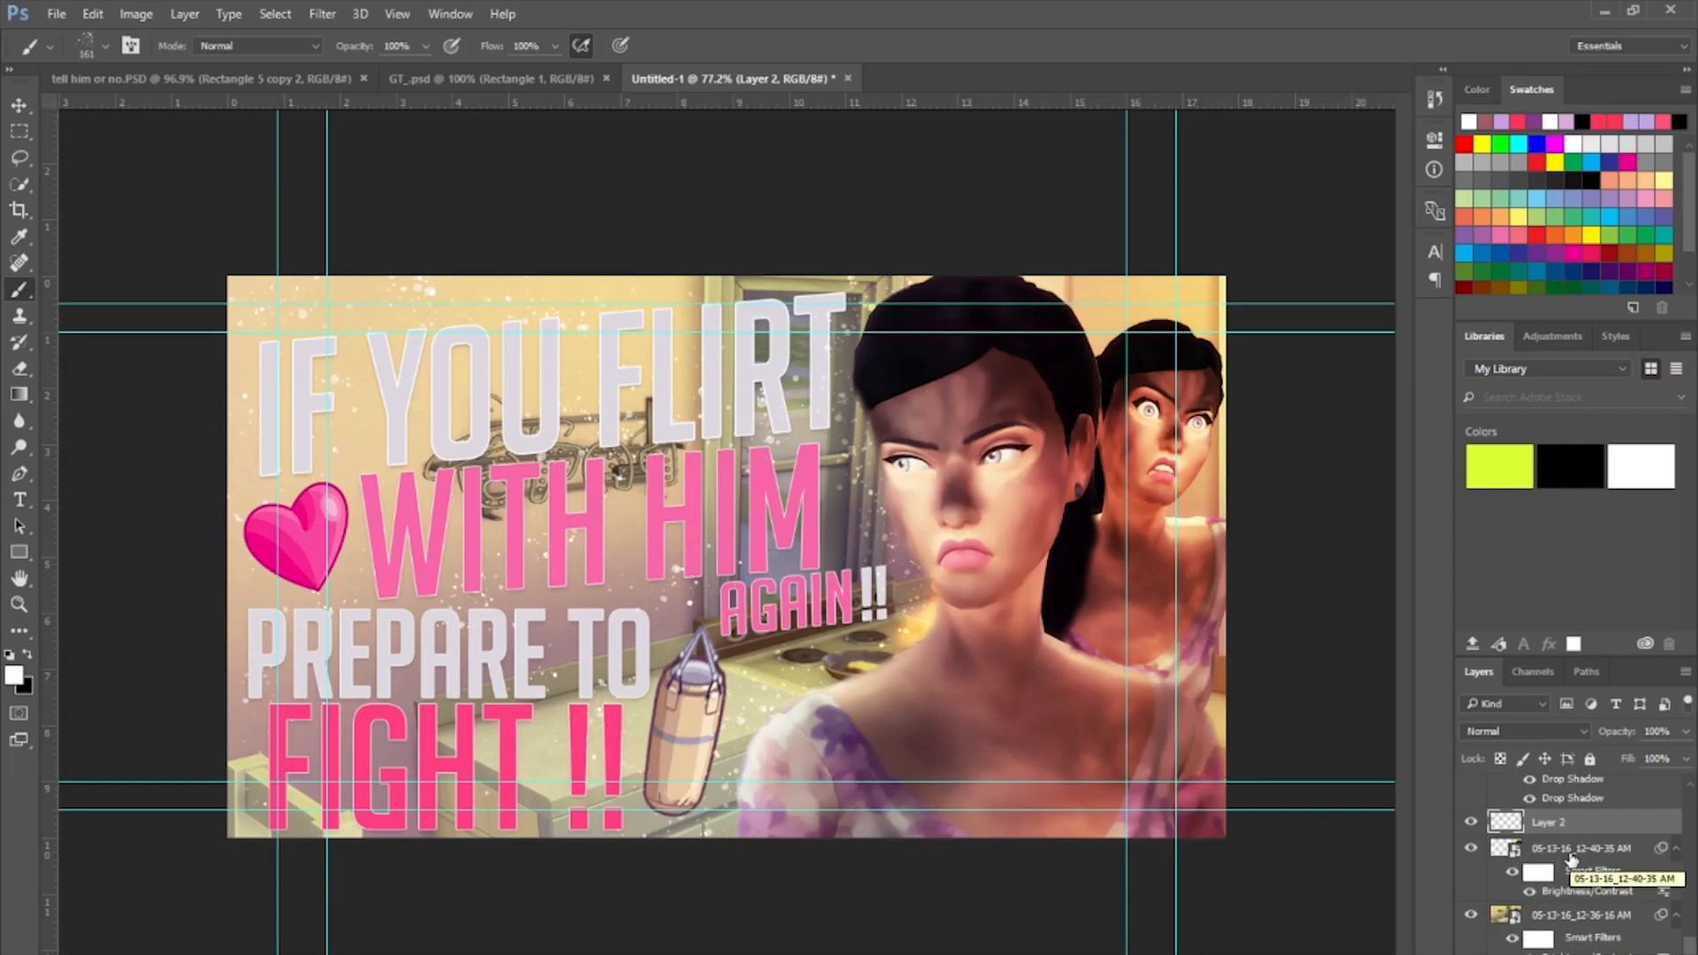
pyautogui.click(1567, 736)
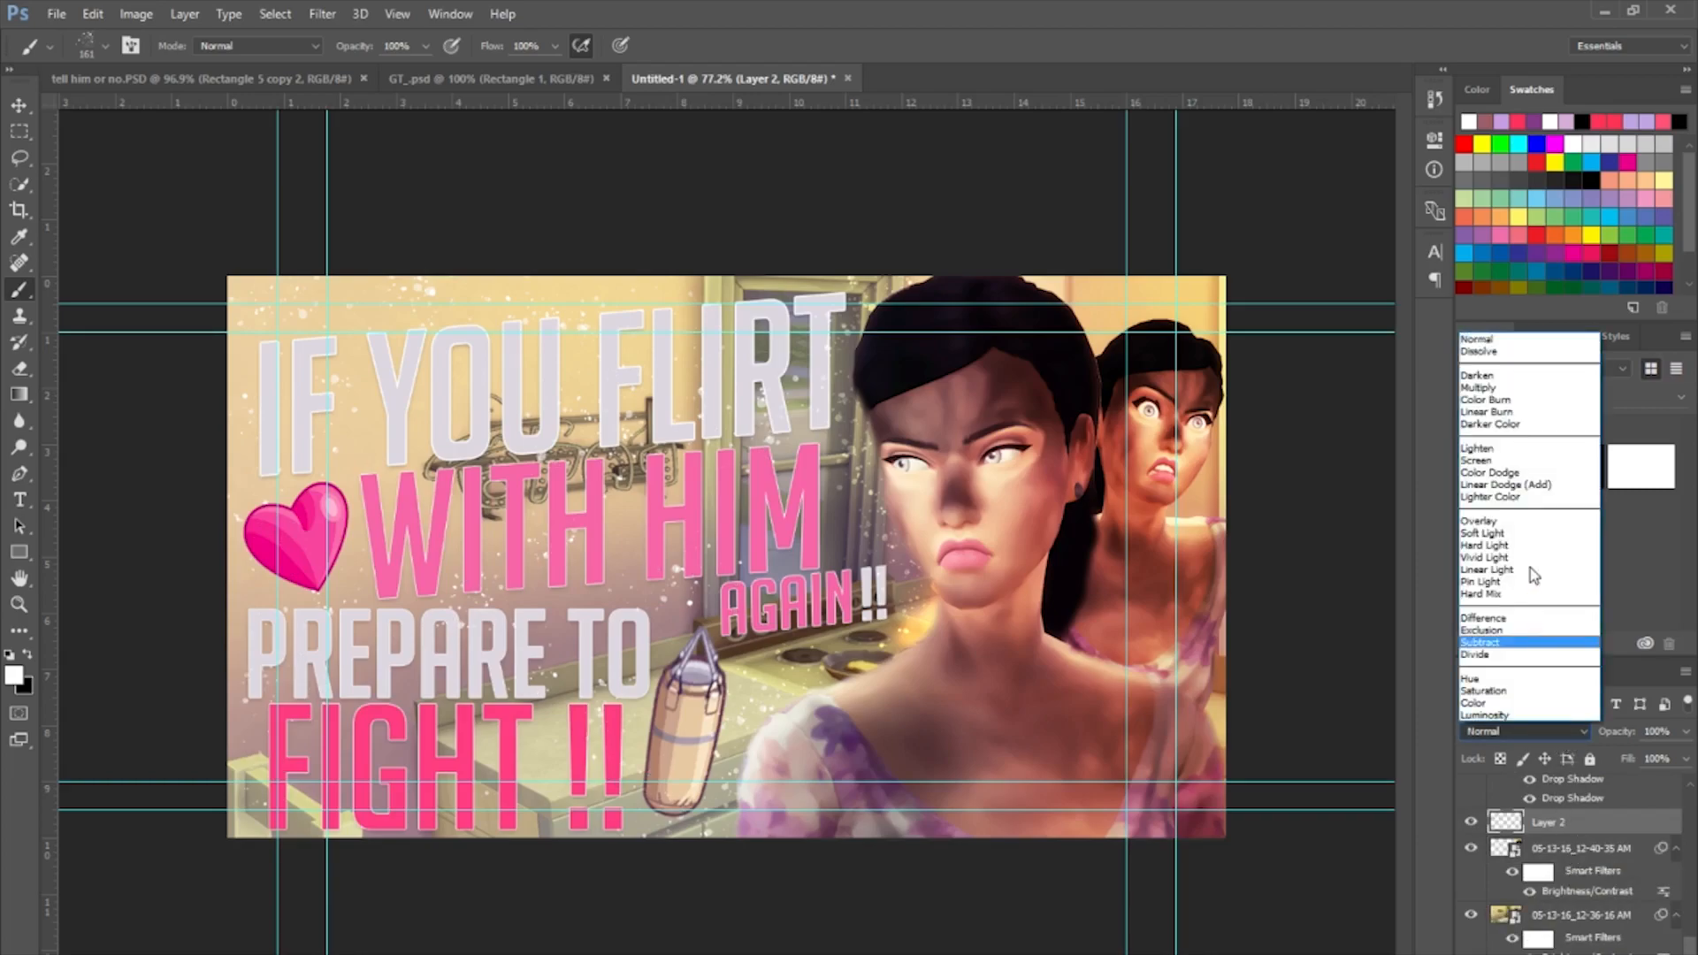
pyautogui.click(1515, 521)
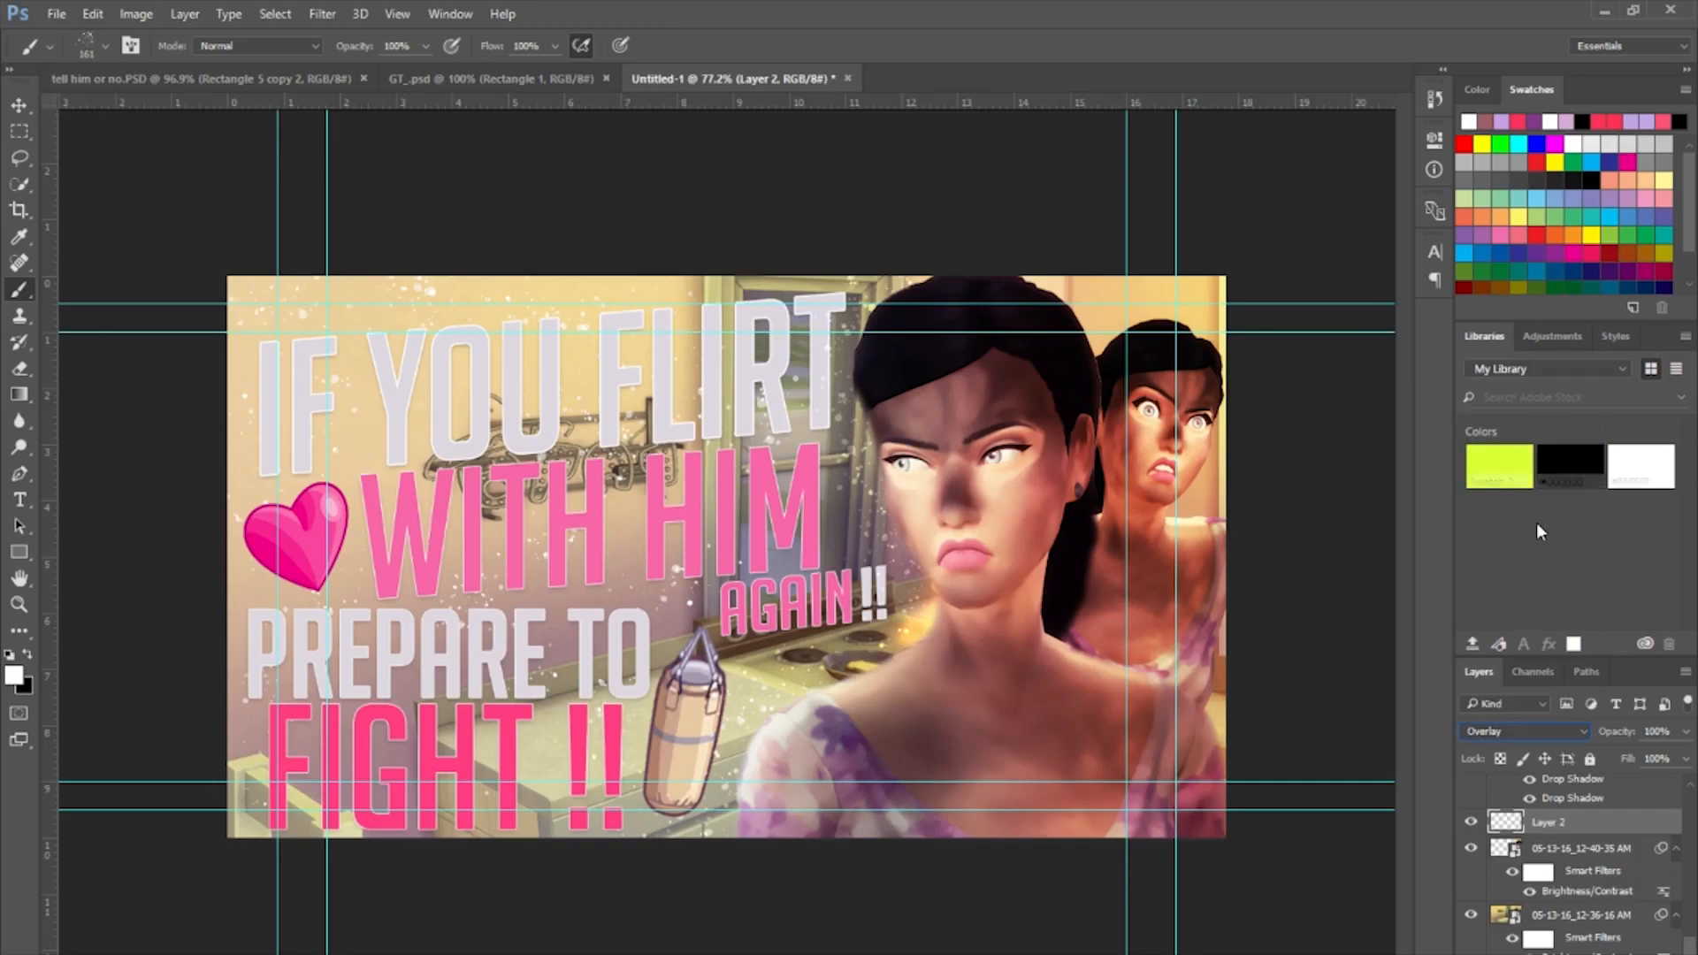
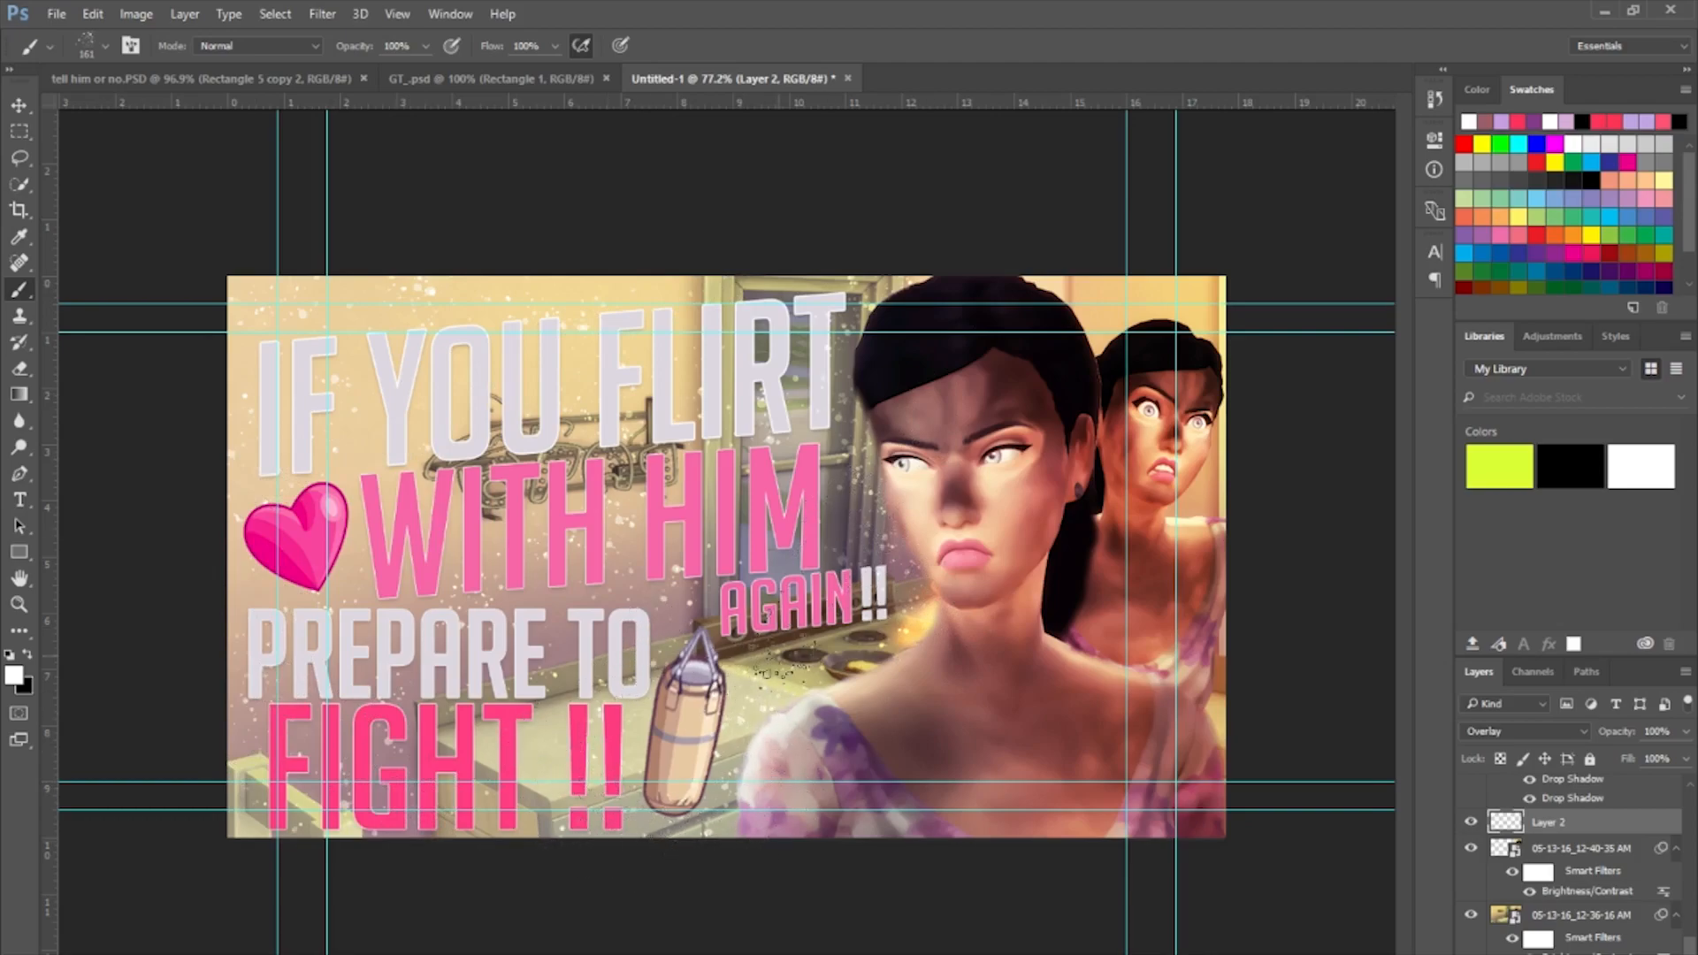
# Select the Again !! text and recolour it with the pink #ff3d80 sampled from the Fight !! text.
pyautogui.scroll(1, 800, 677)
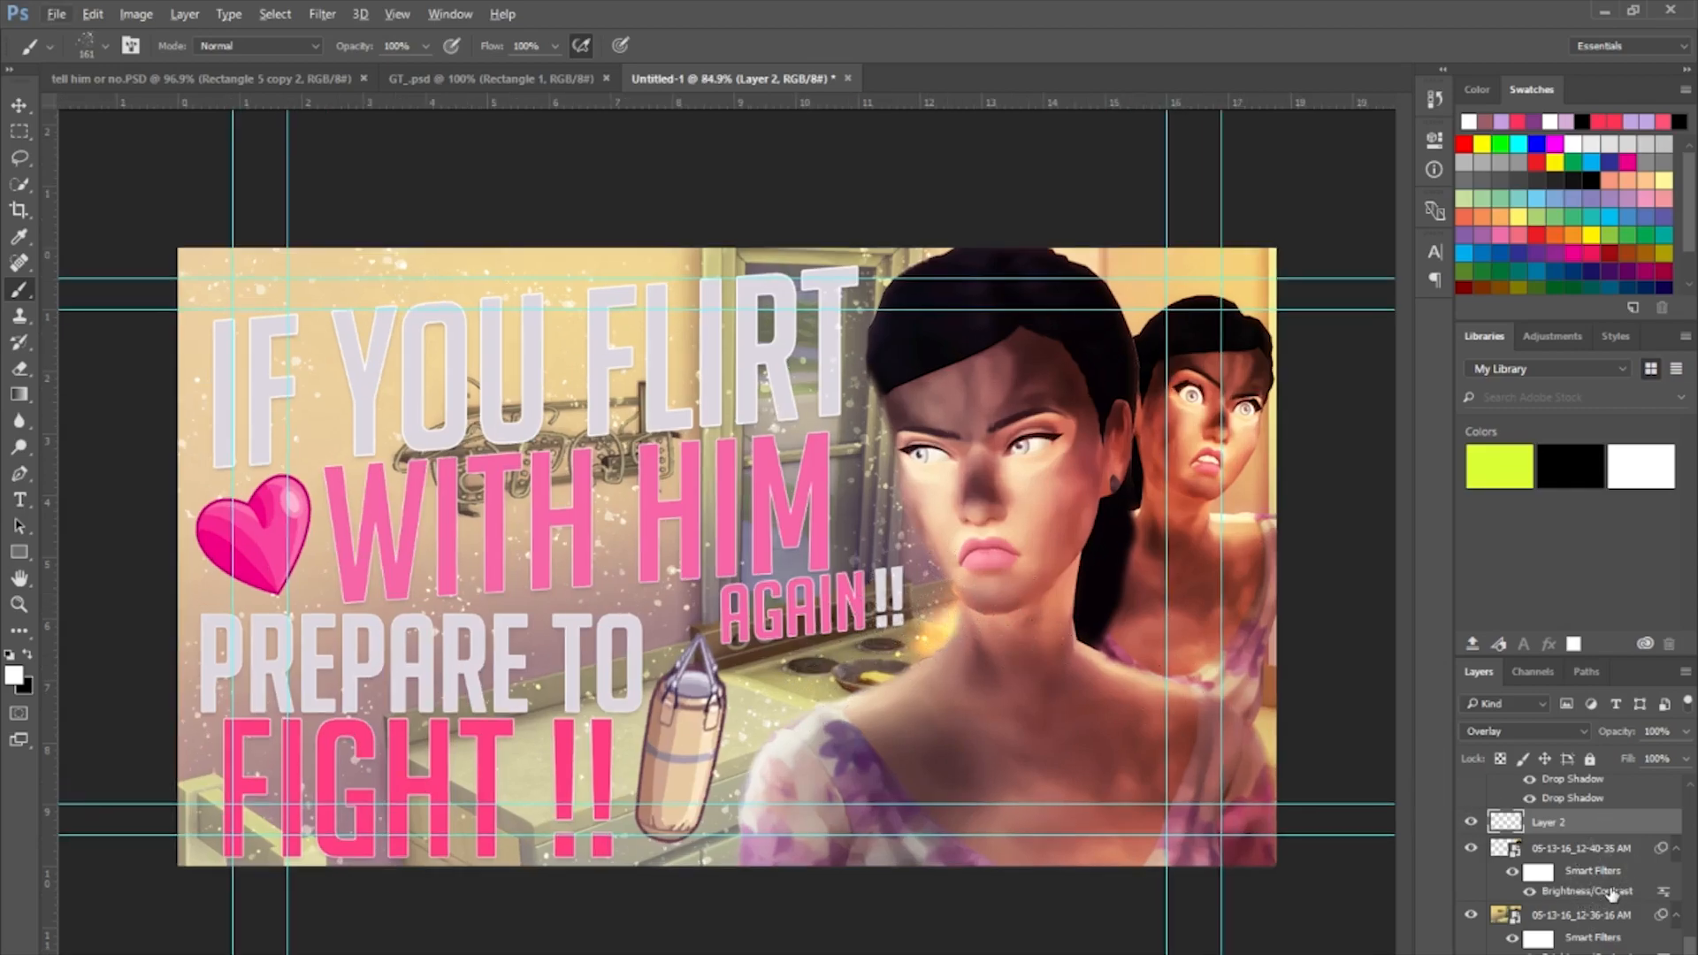
pyautogui.scroll(3, 1604, 885)
pyautogui.scroll(2, 1578, 875)
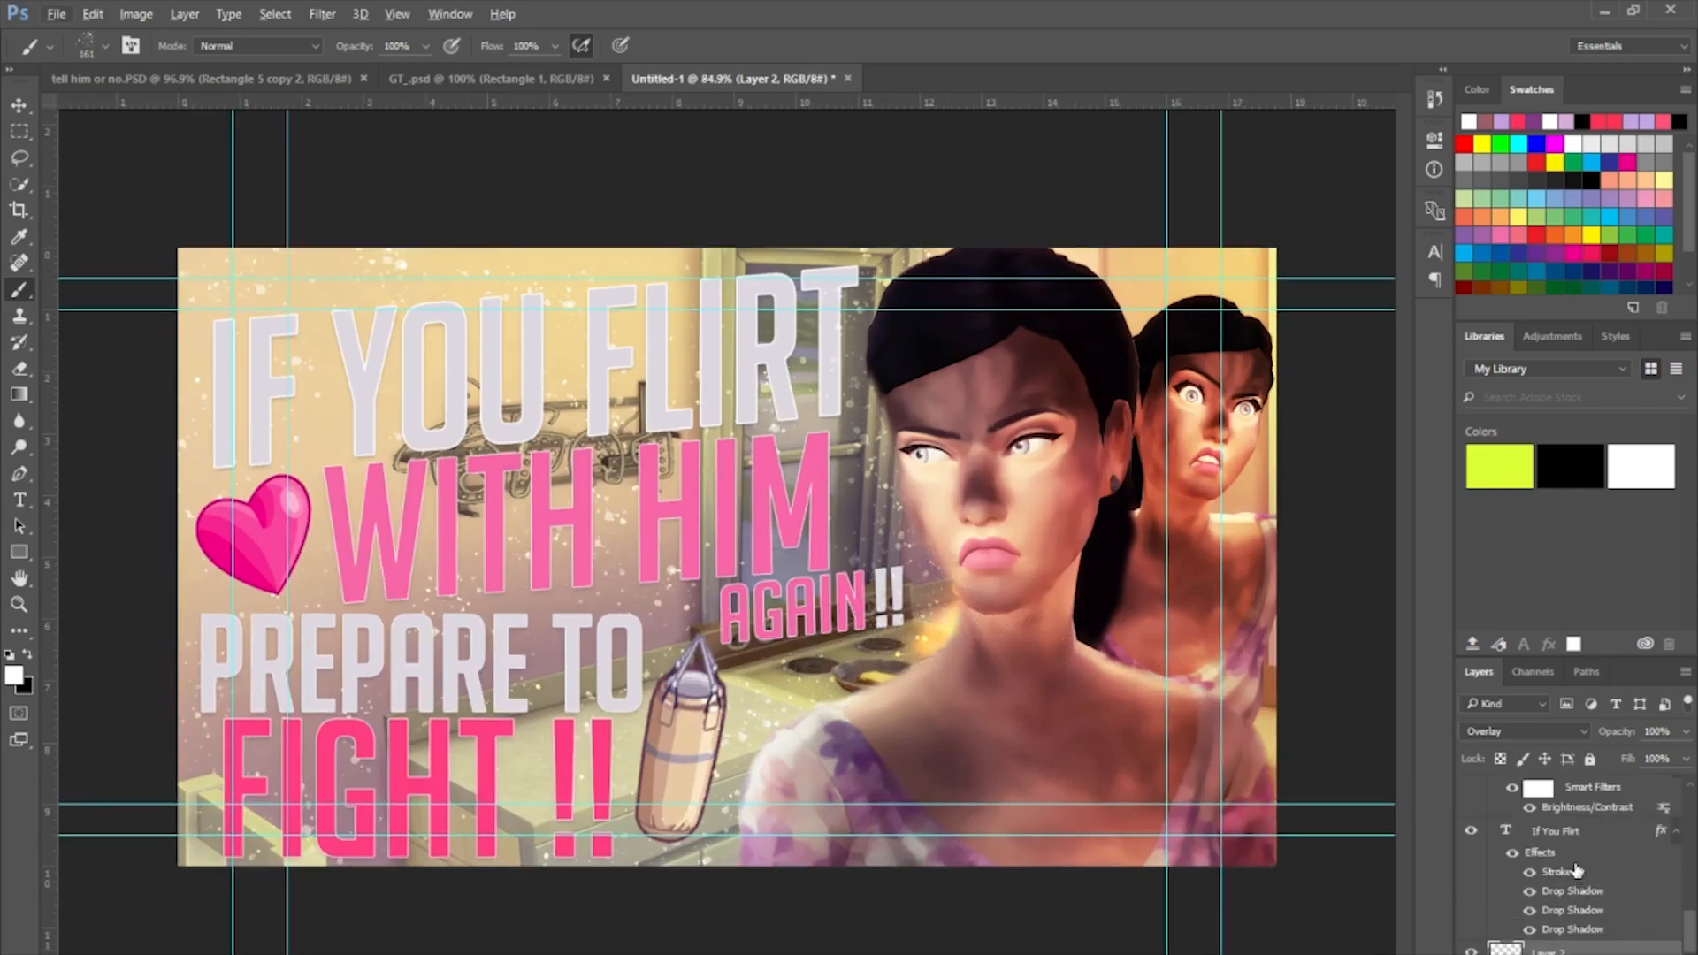
pyautogui.scroll(2, 1561, 854)
pyautogui.scroll(2, 1559, 851)
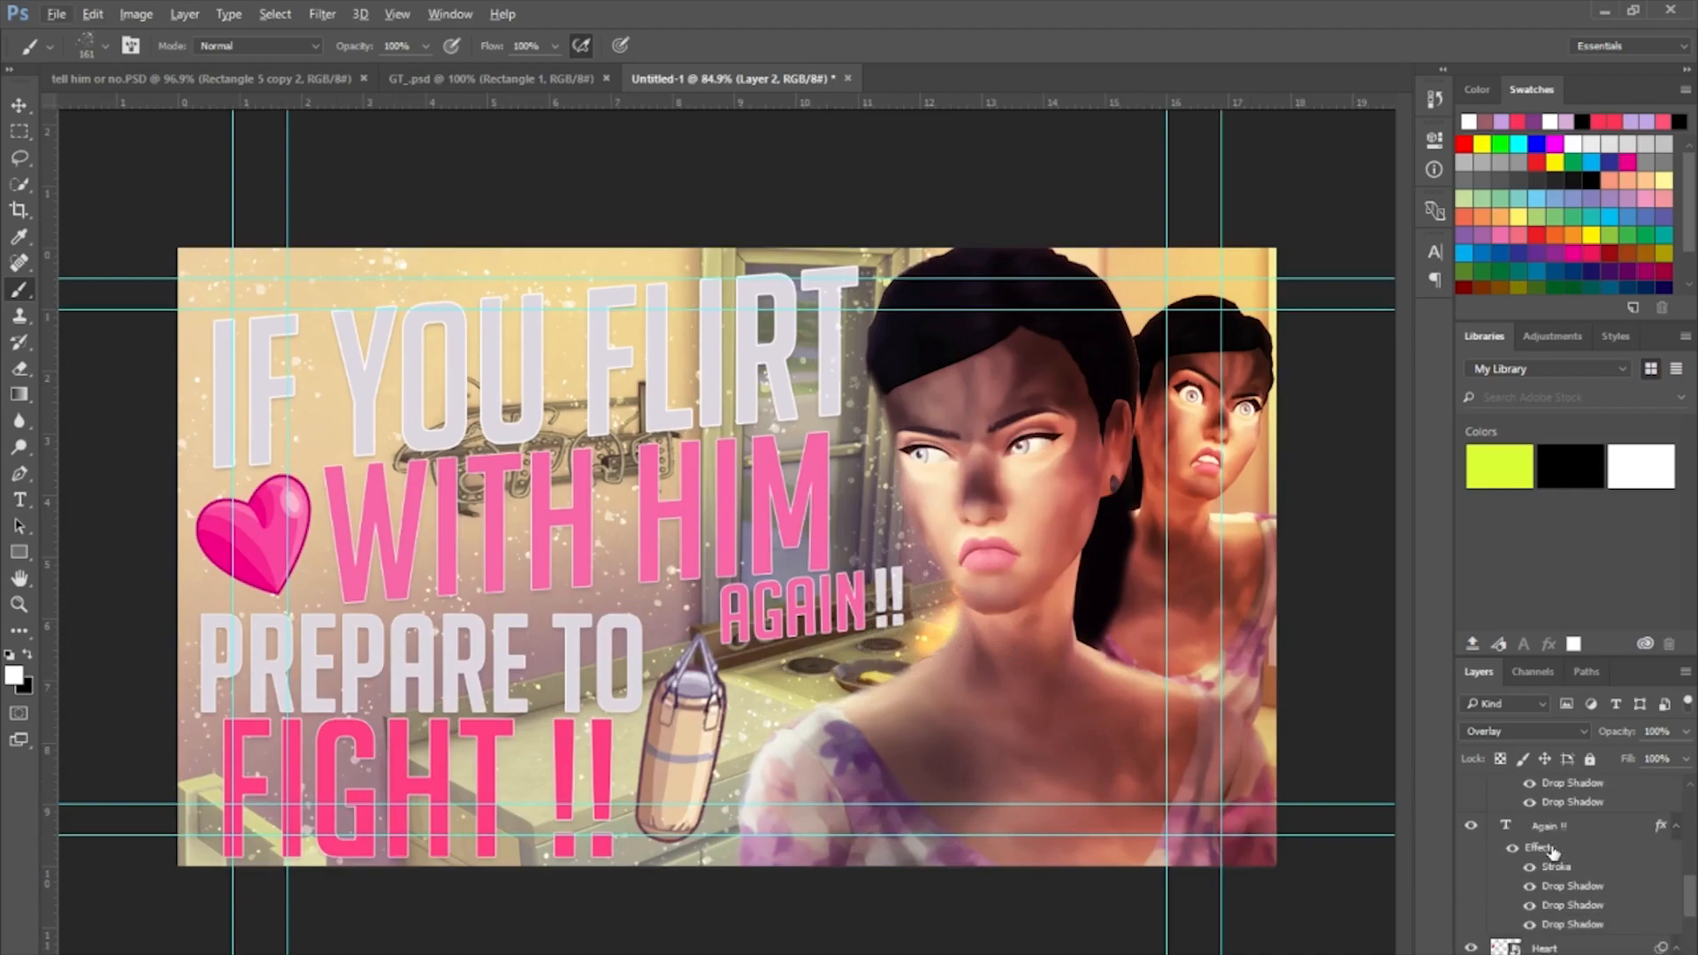
pyautogui.click(1507, 828)
pyautogui.doubleClick(1507, 828)
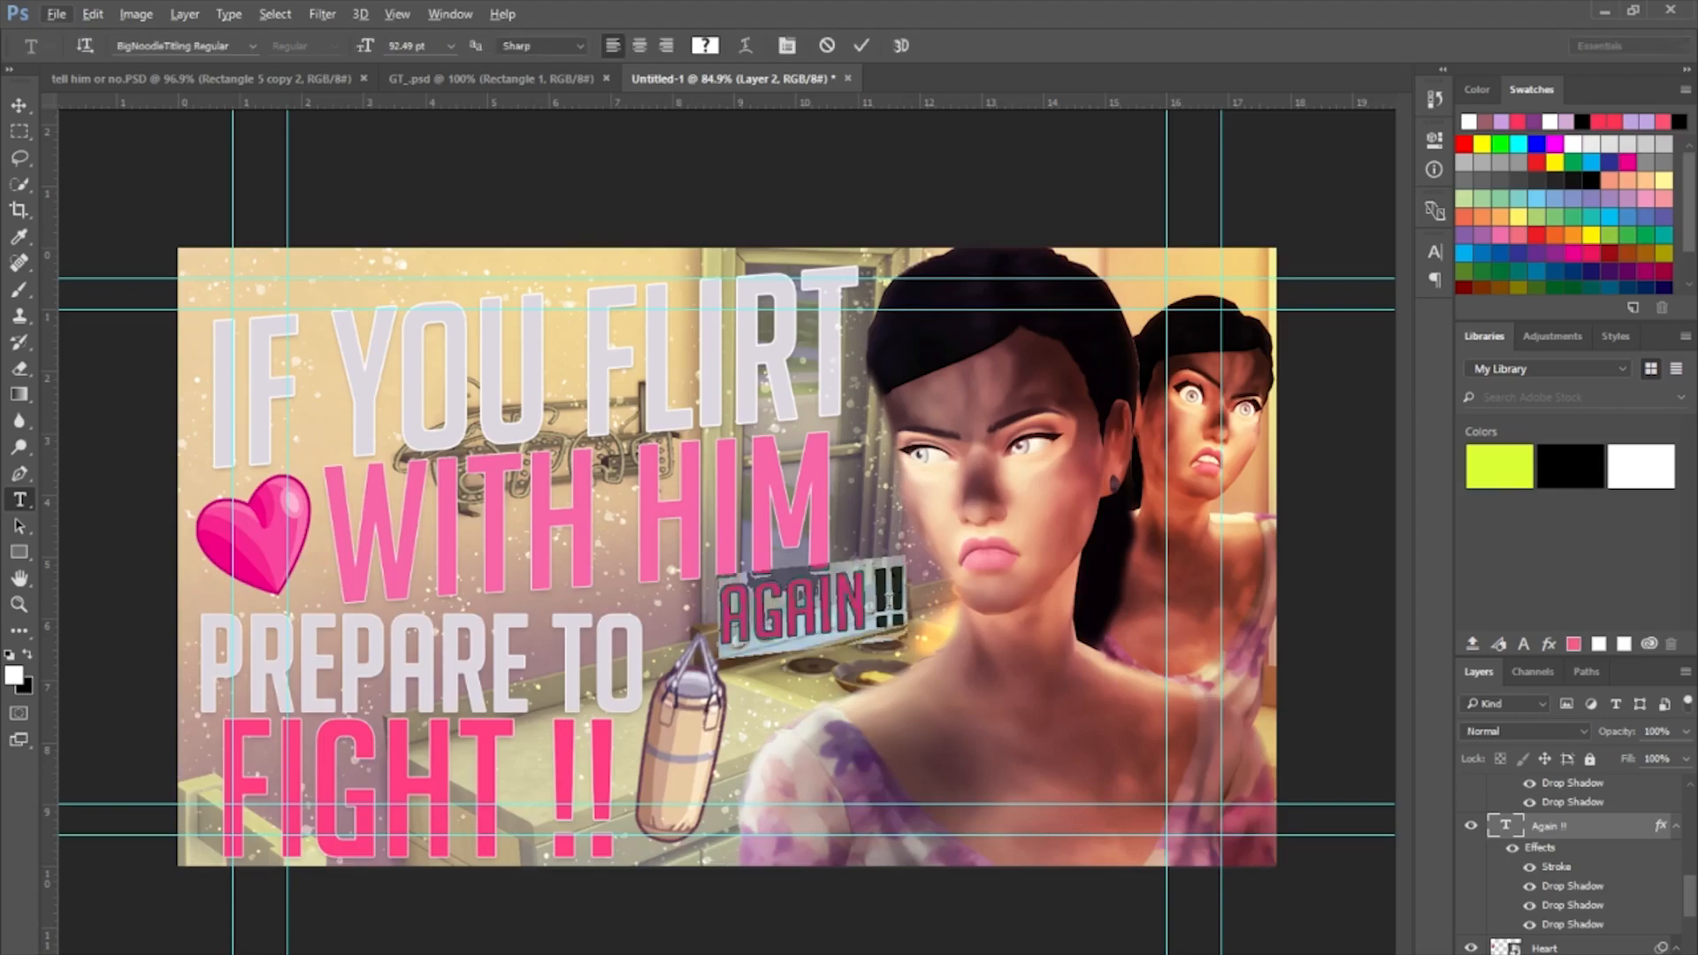
pyautogui.click(705, 46)
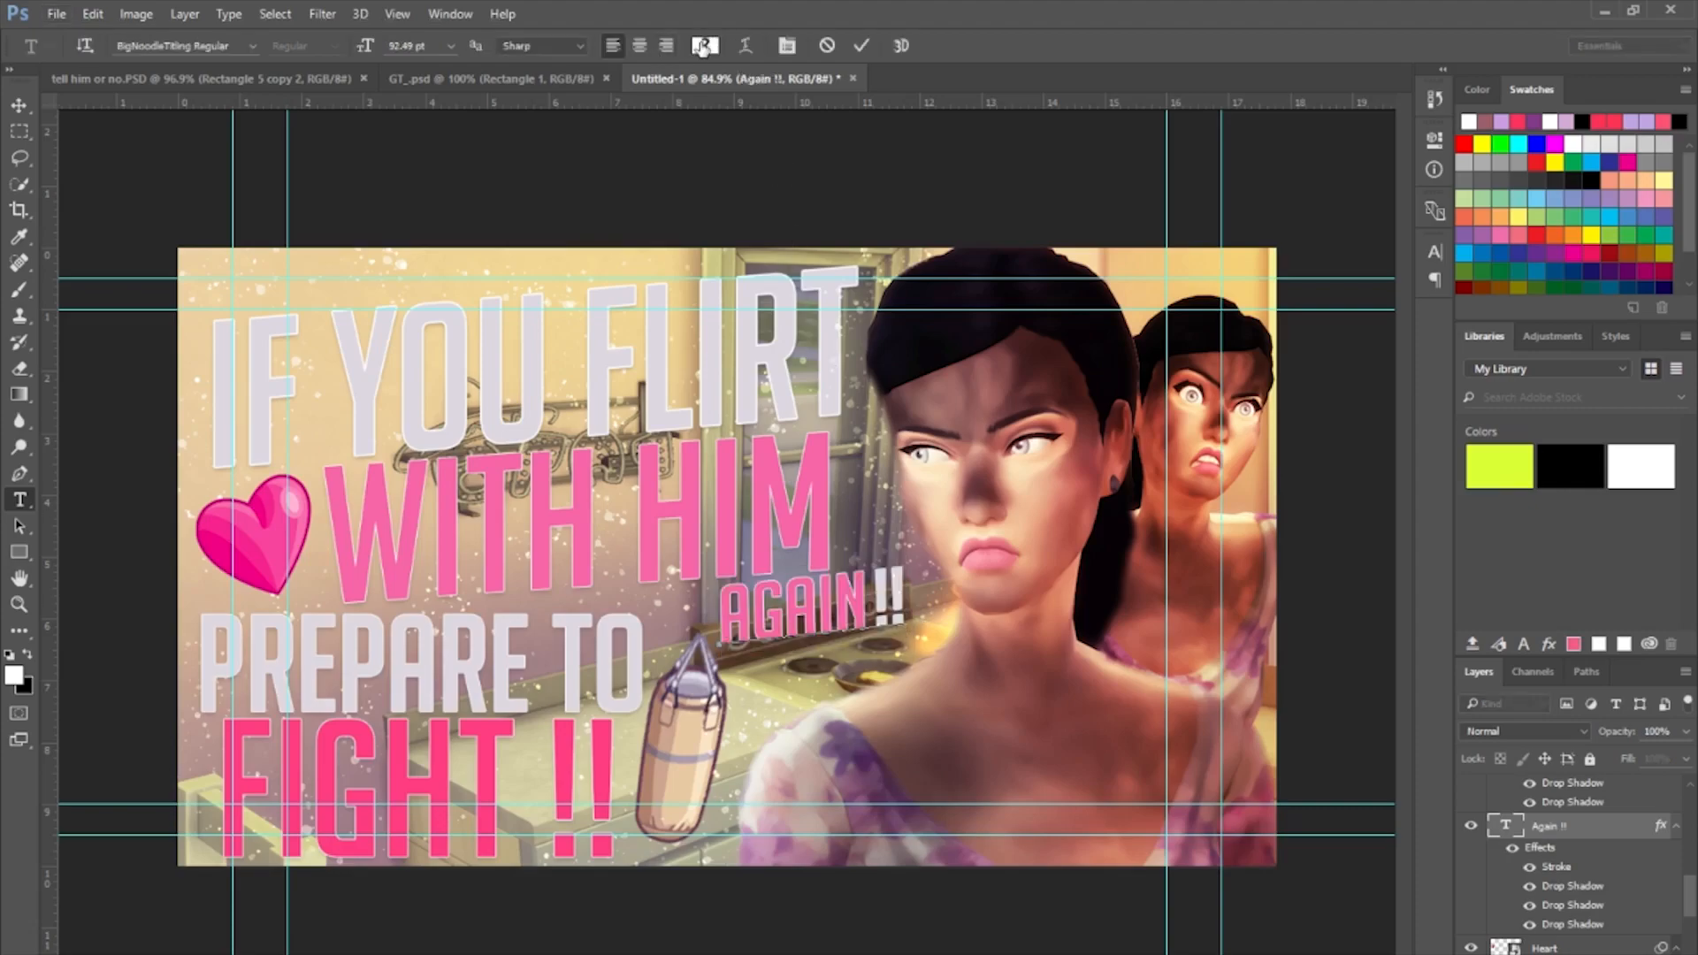
pyautogui.click(485, 751)
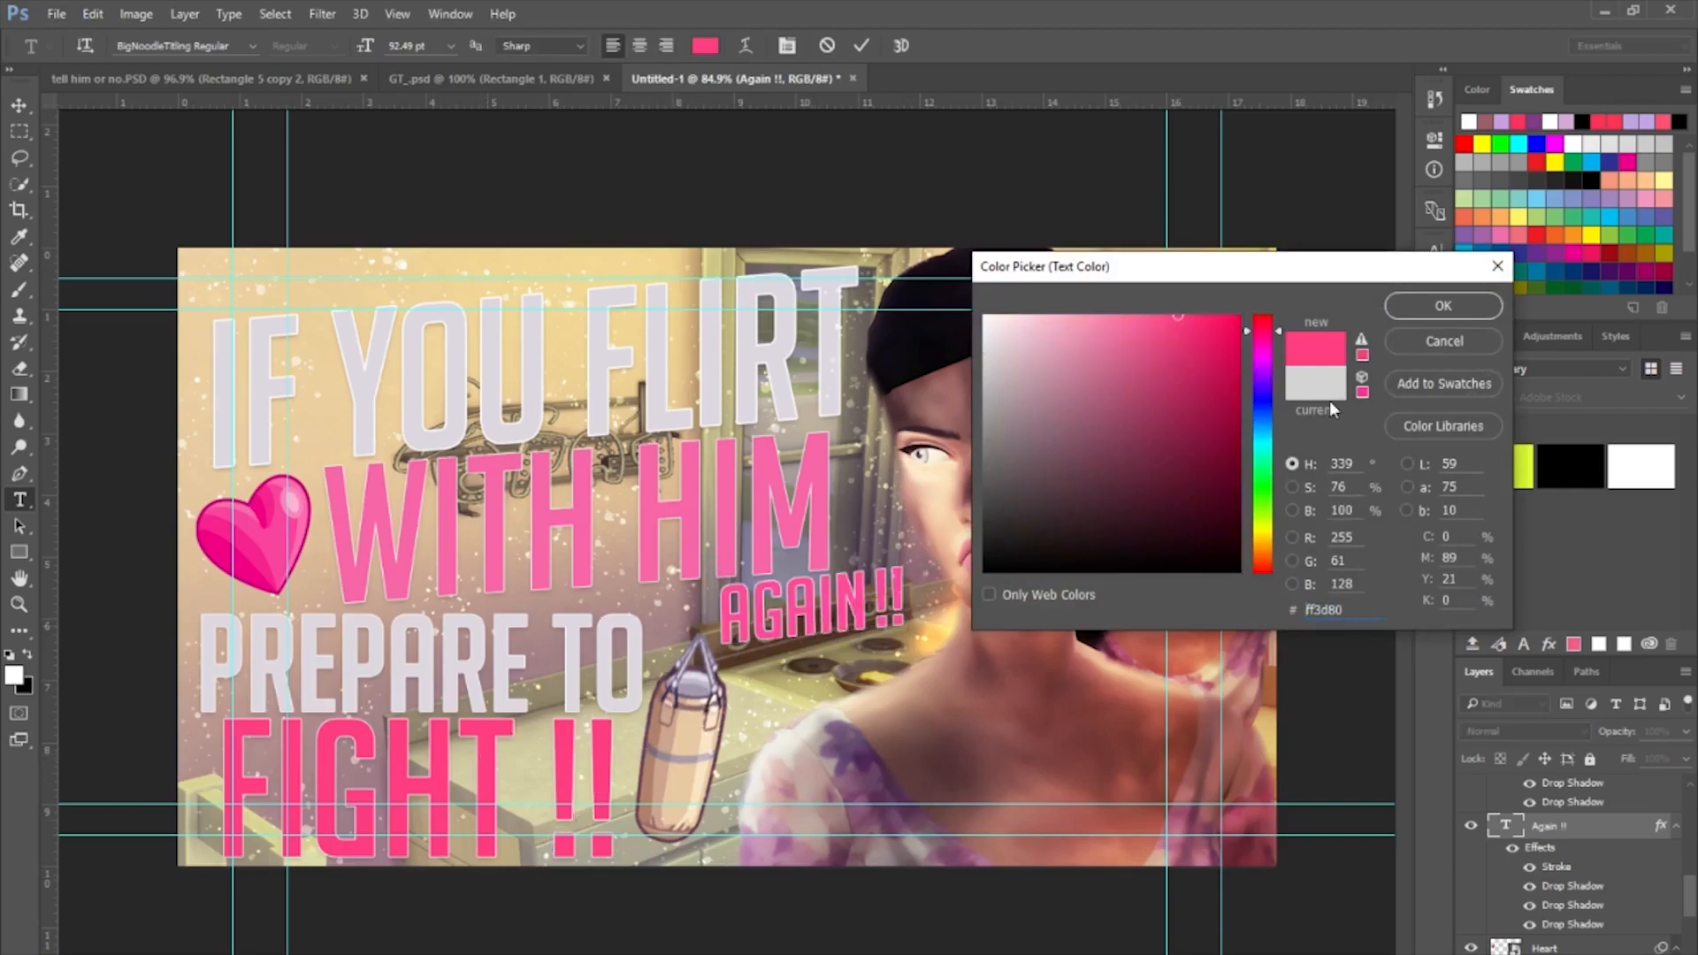
pyautogui.click(985, 571)
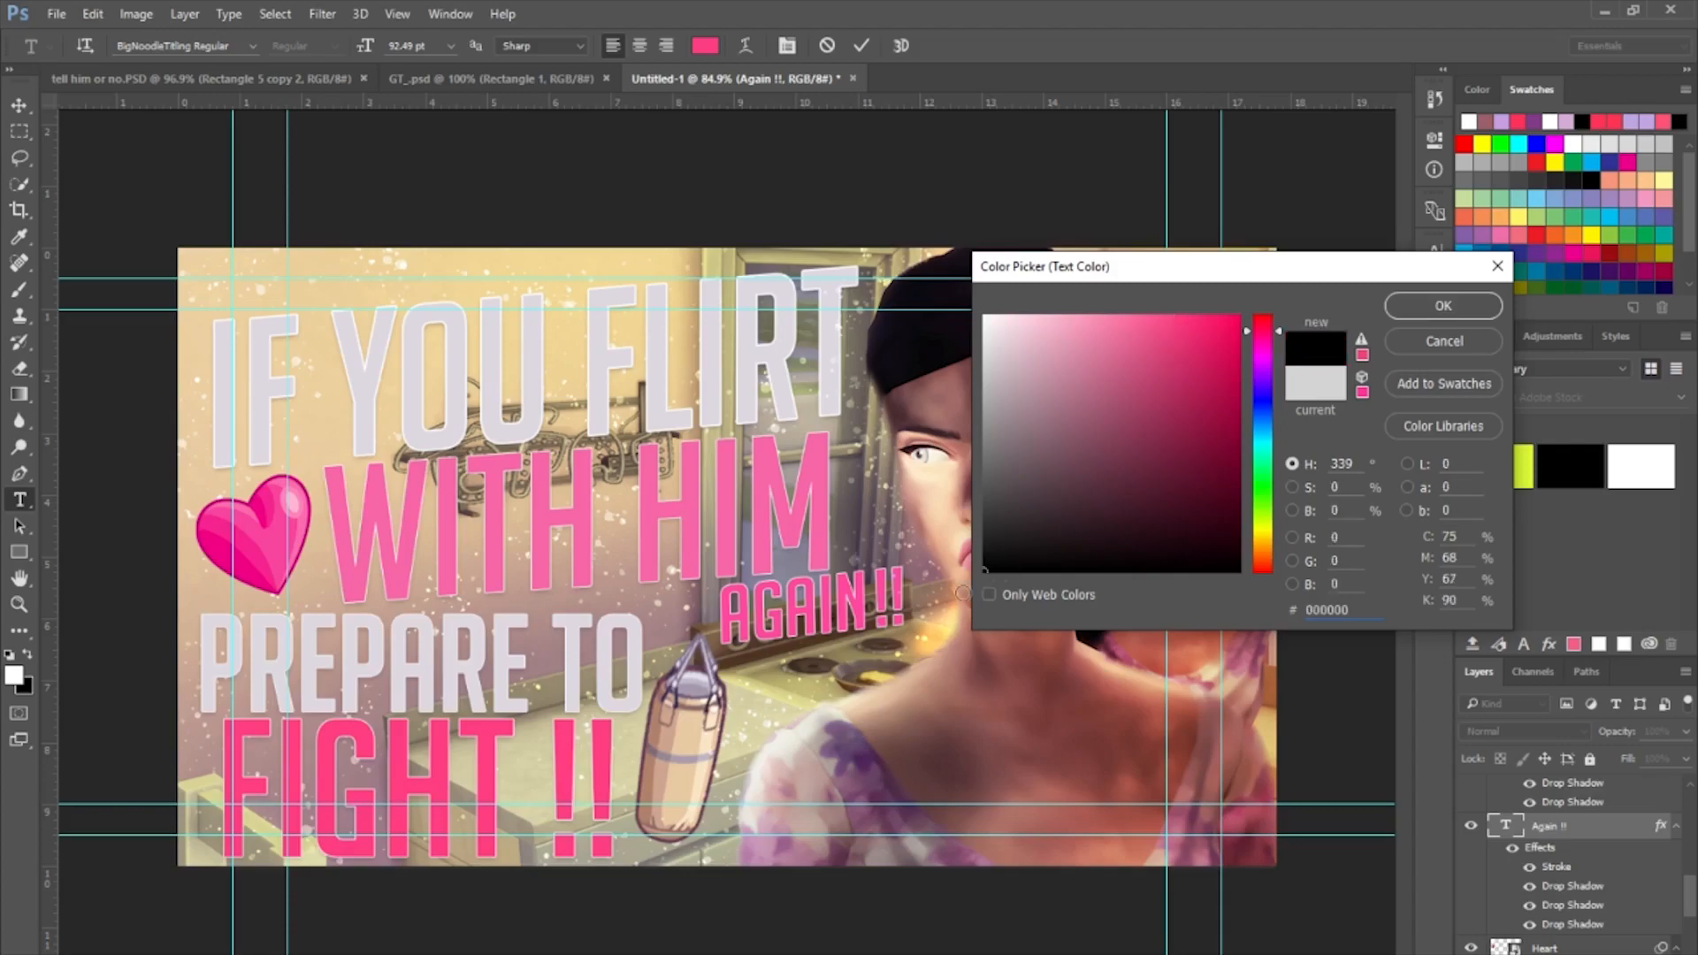
pyautogui.moveTo(1061, 455); pyautogui.dragTo(1127, 350)
pyautogui.click(487, 770)
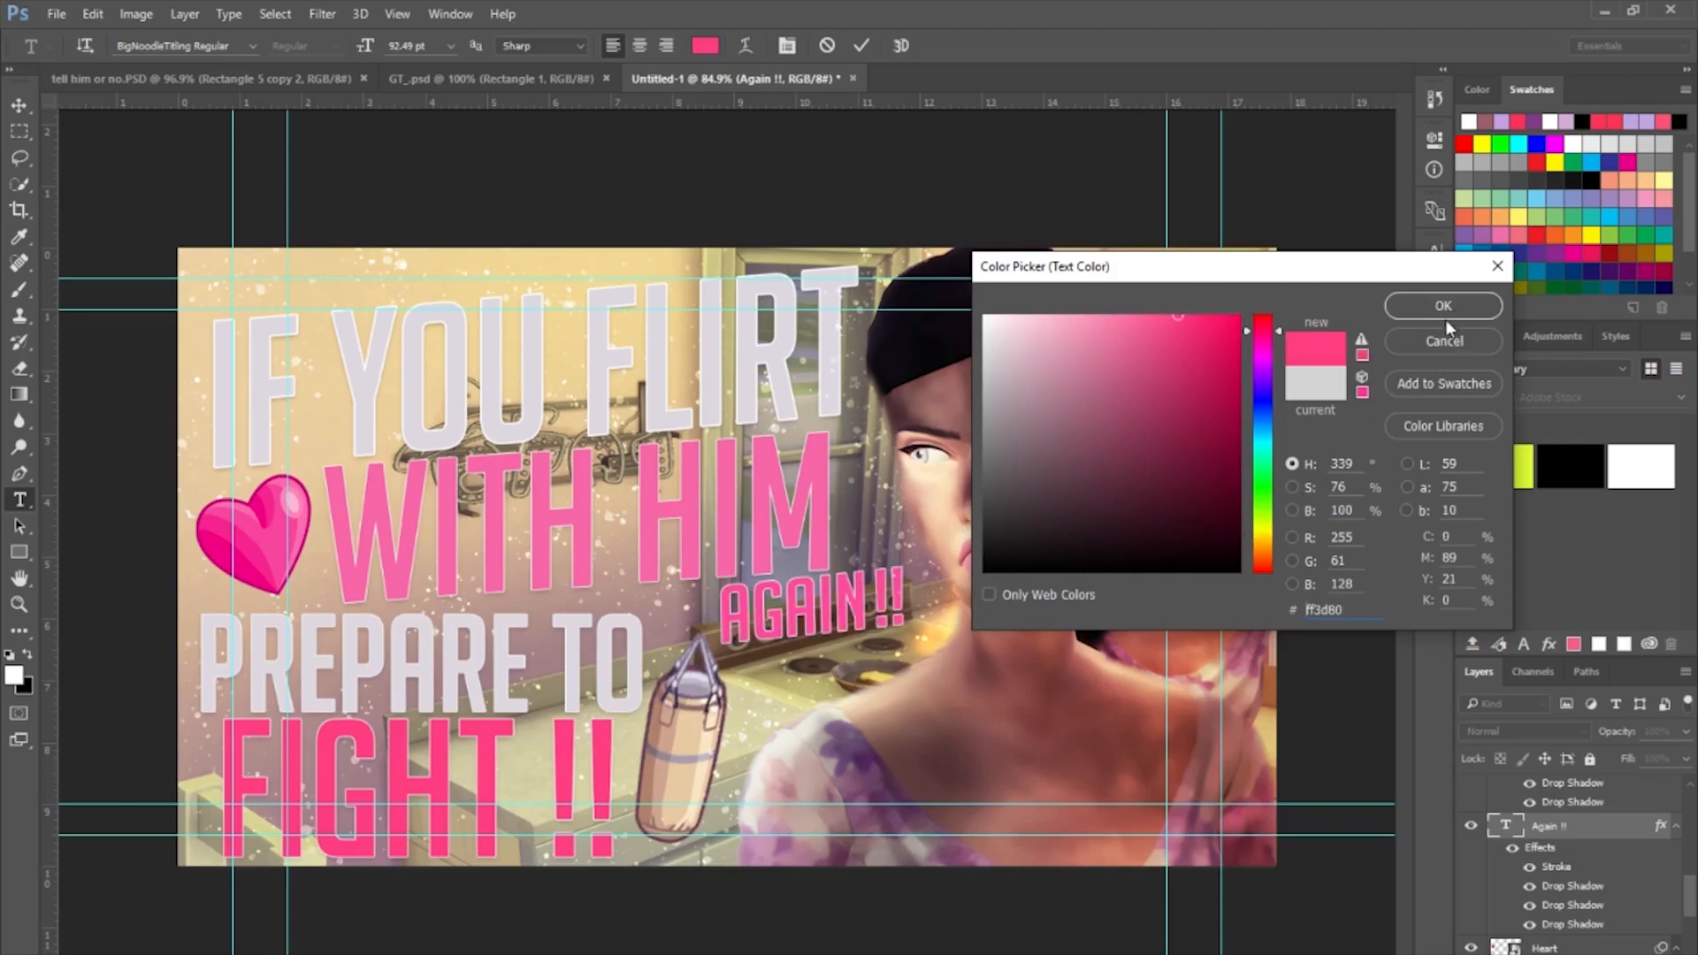
# Try turquoise, lime, purple, light blue, dusty pink and green as the colour of the Again !! text.
pyautogui.click(1266, 453)
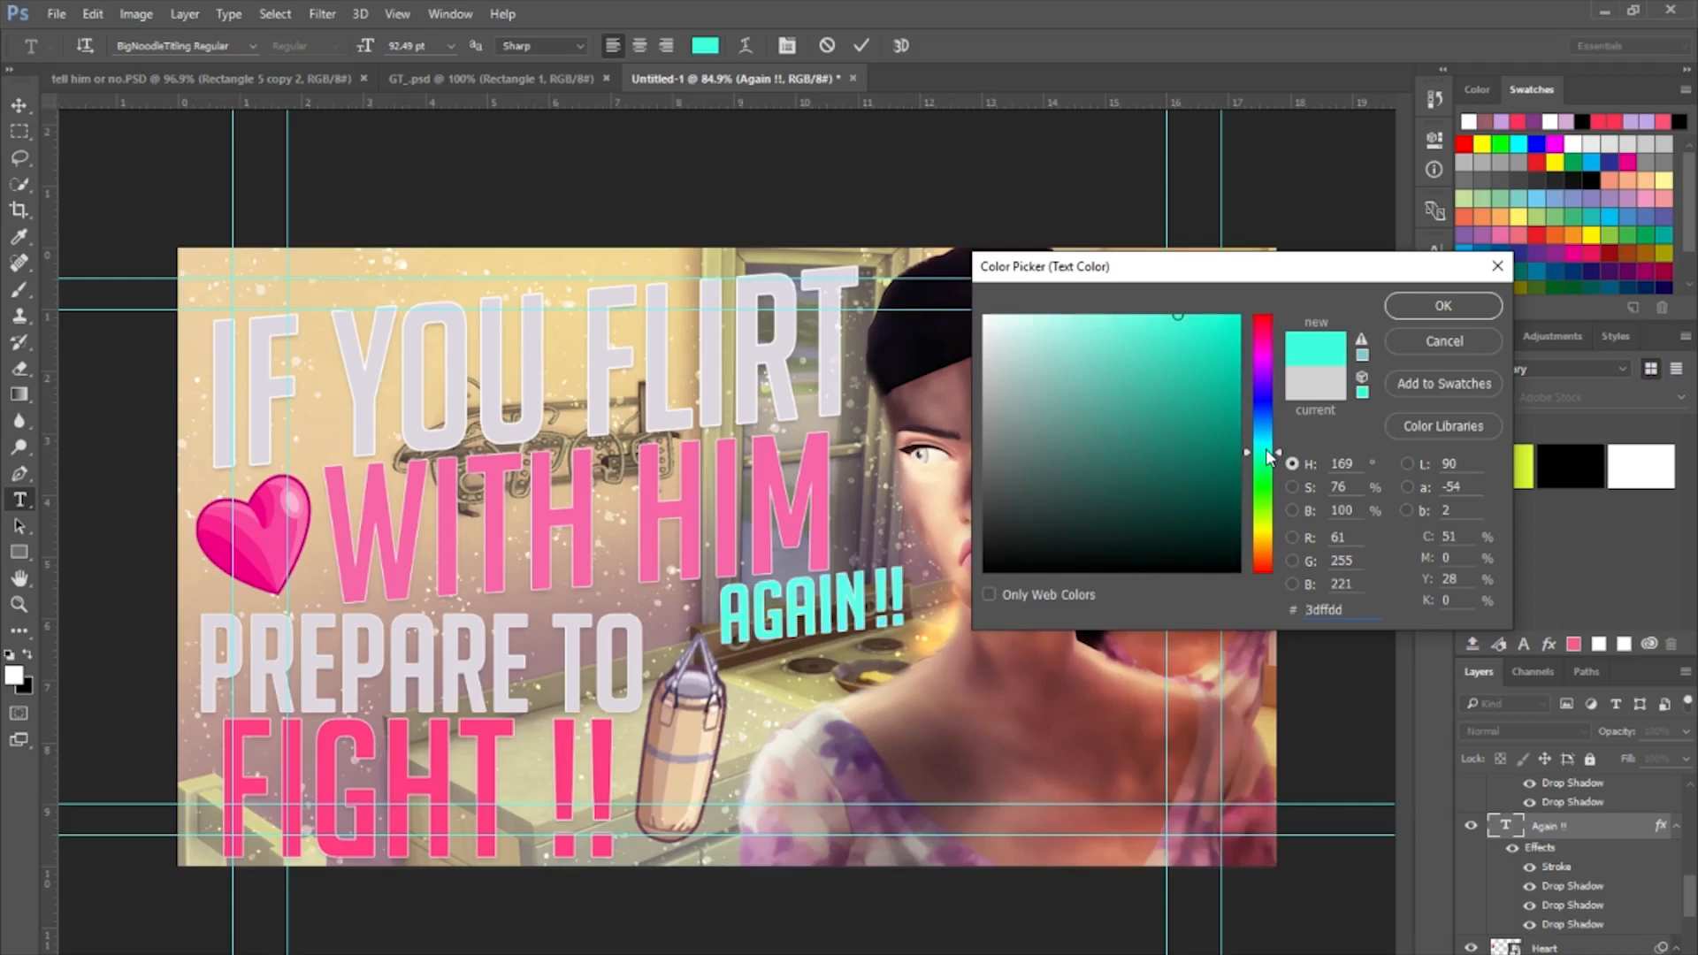
pyautogui.click(1268, 529)
pyautogui.click(1273, 517)
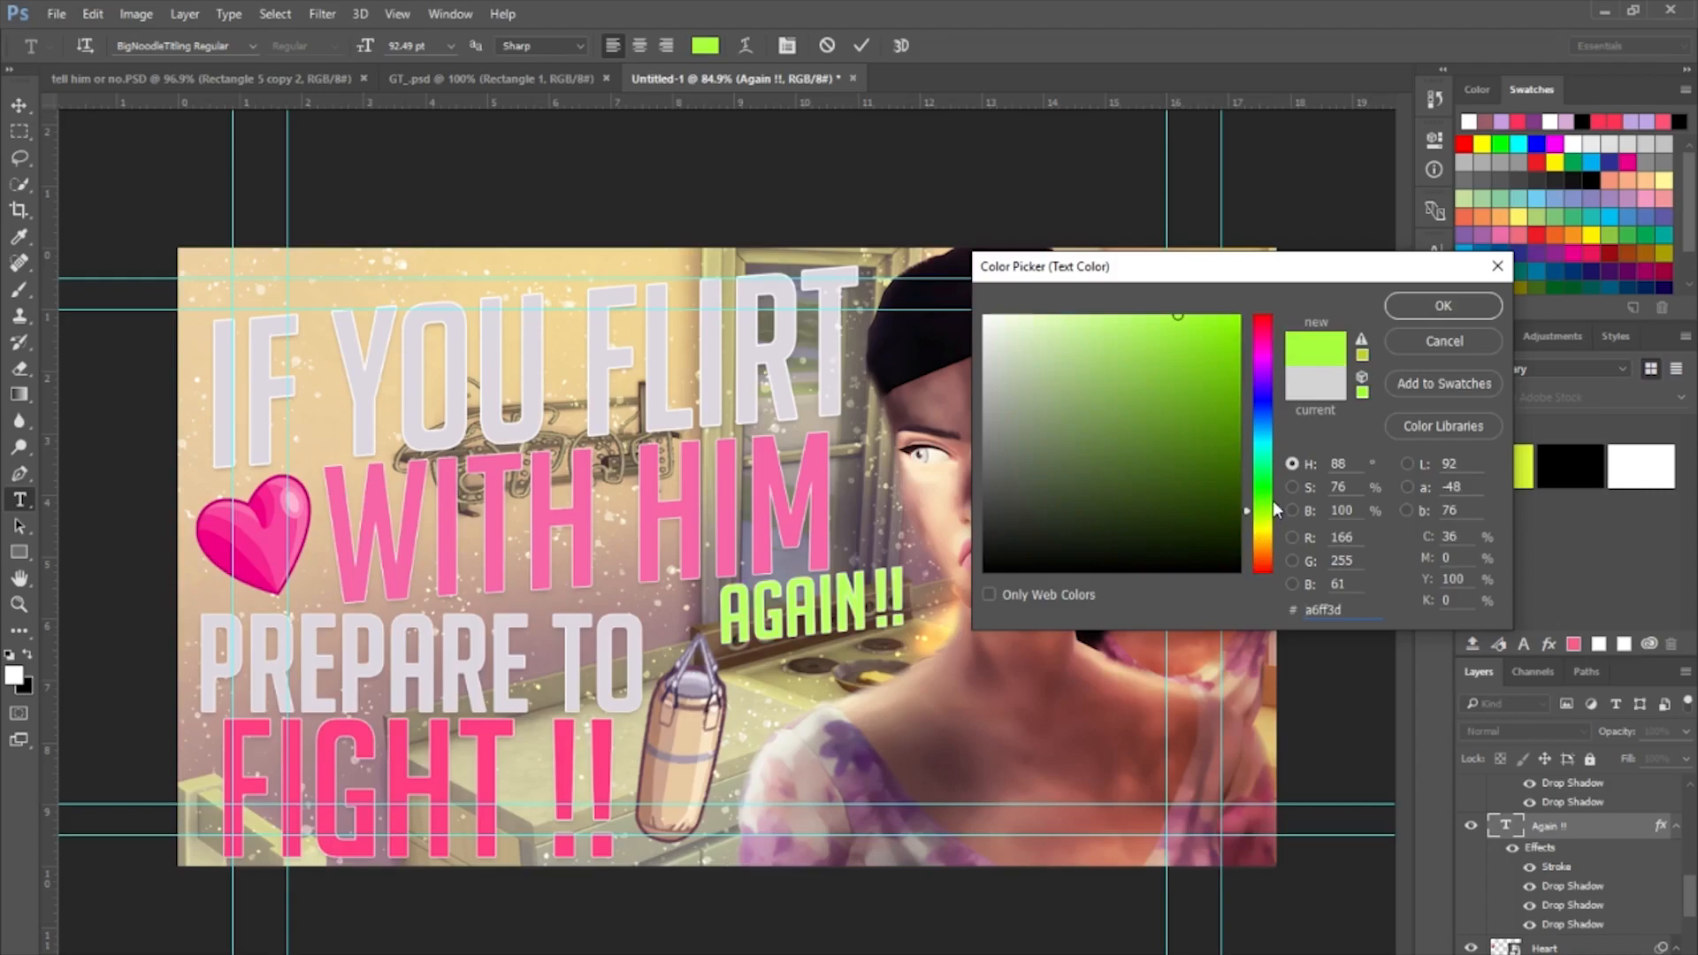
pyautogui.click(1263, 368)
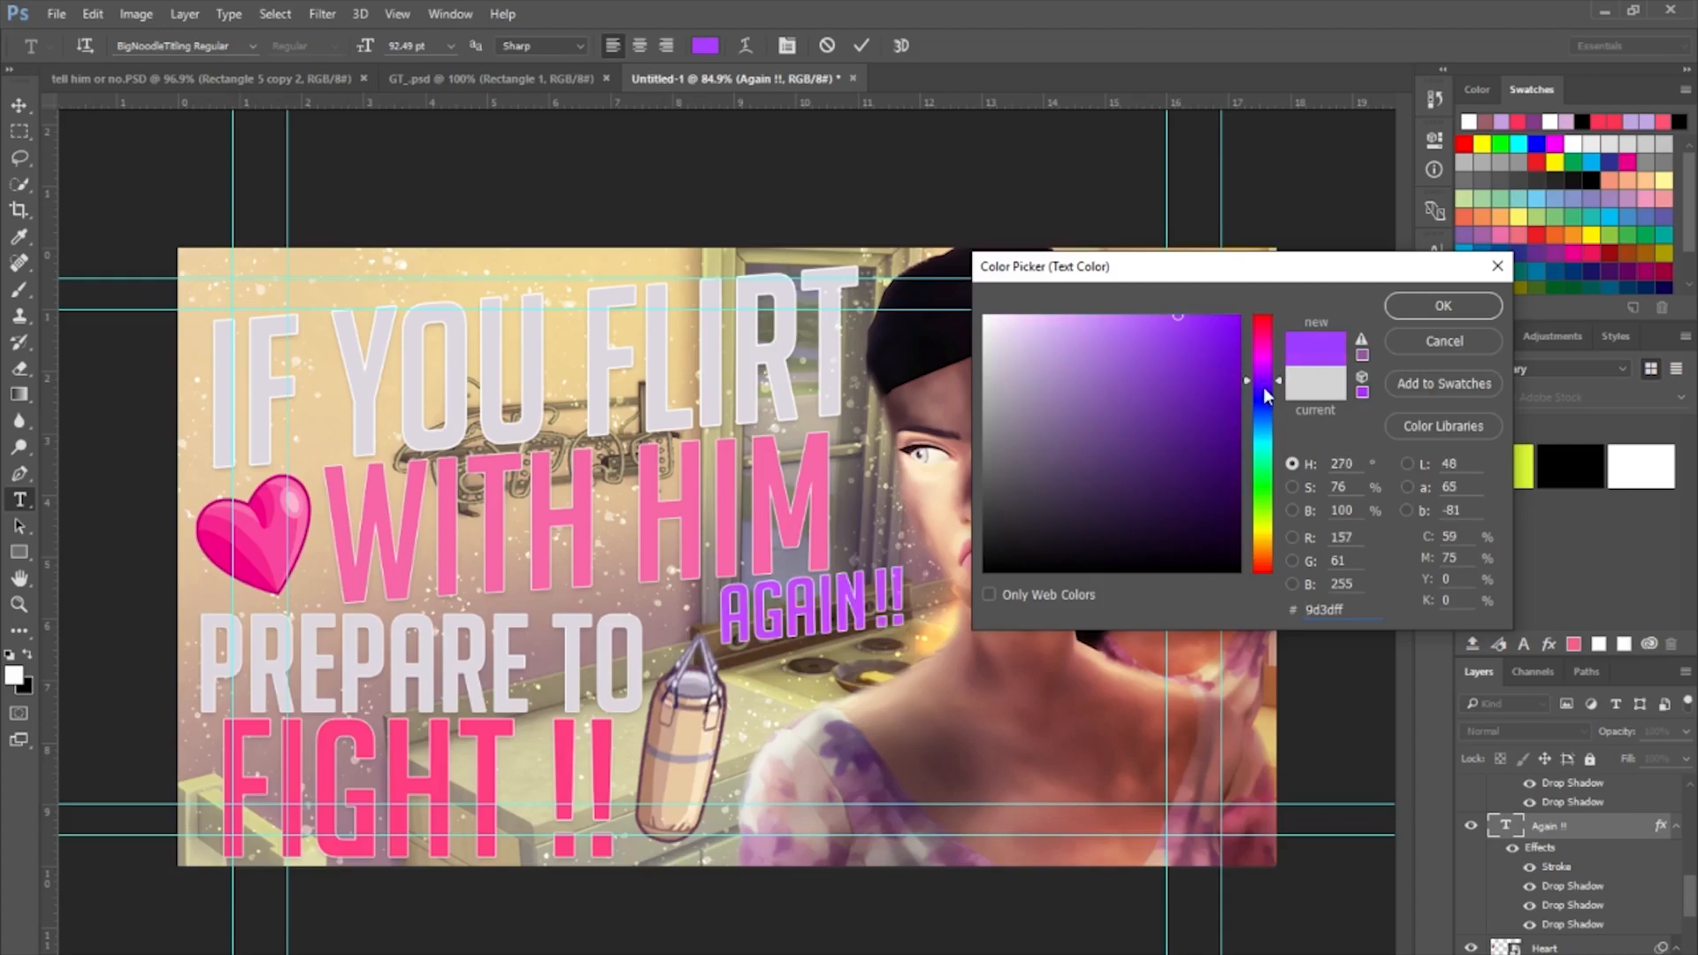
pyautogui.moveTo(1089, 367)
pyautogui.mouseDown()
pyautogui.moveTo(1094, 323)
pyautogui.moveTo(1083, 350)
pyautogui.mouseUp()
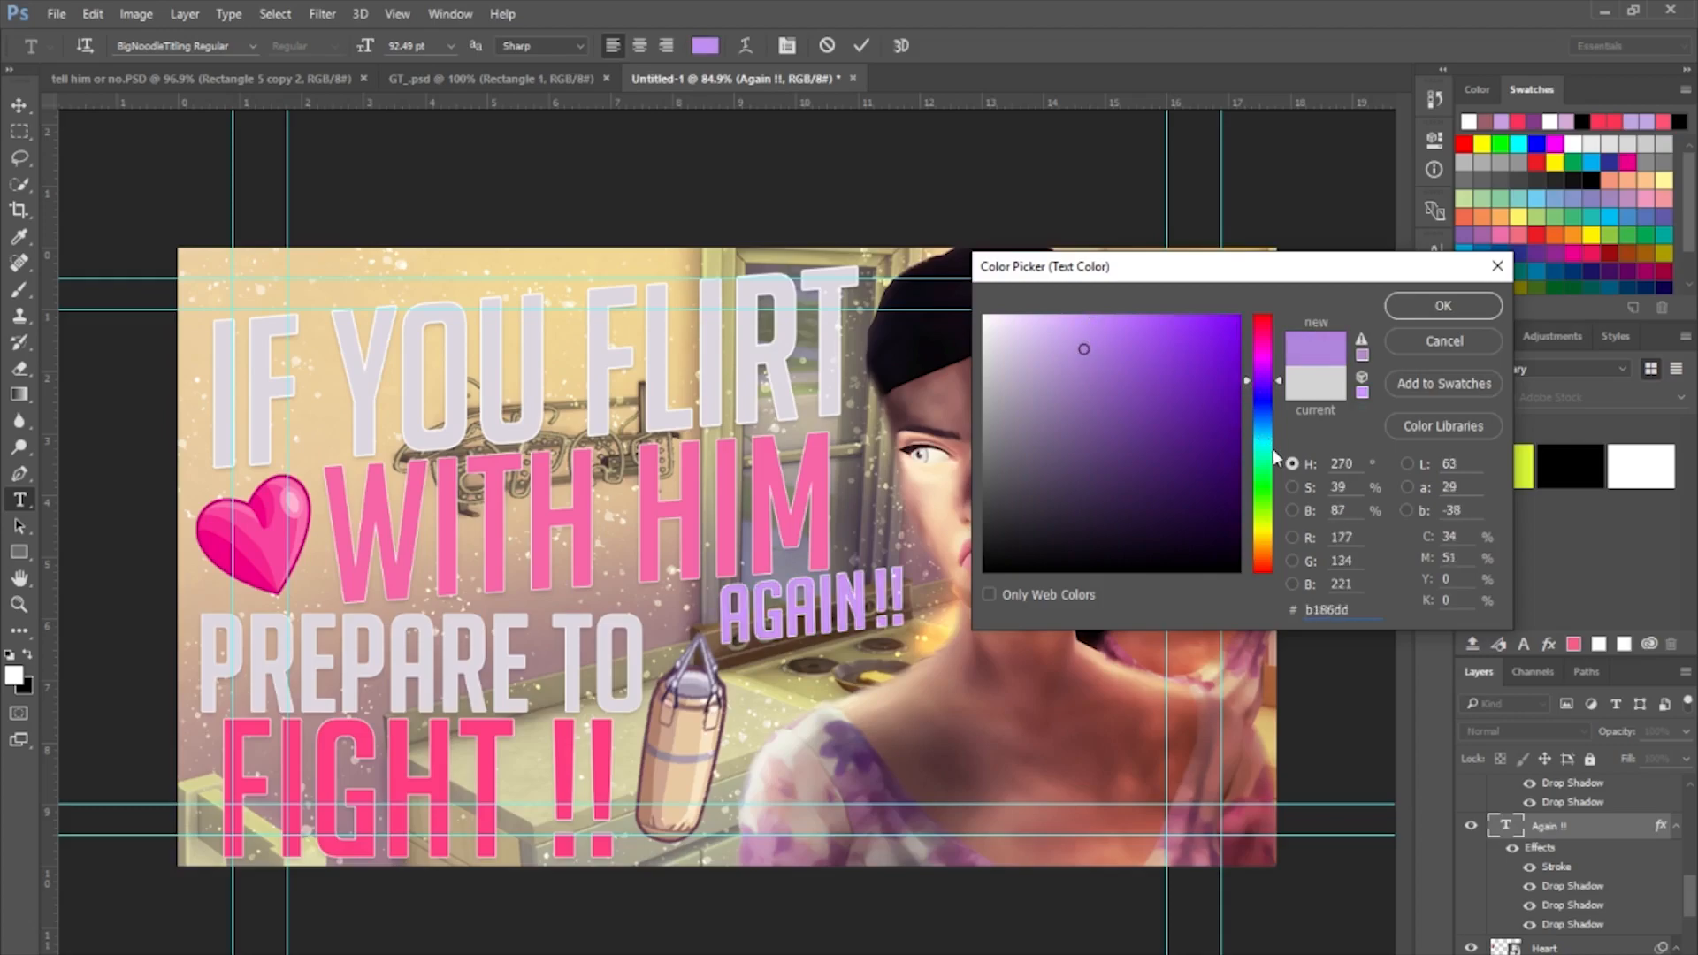
pyautogui.click(1268, 439)
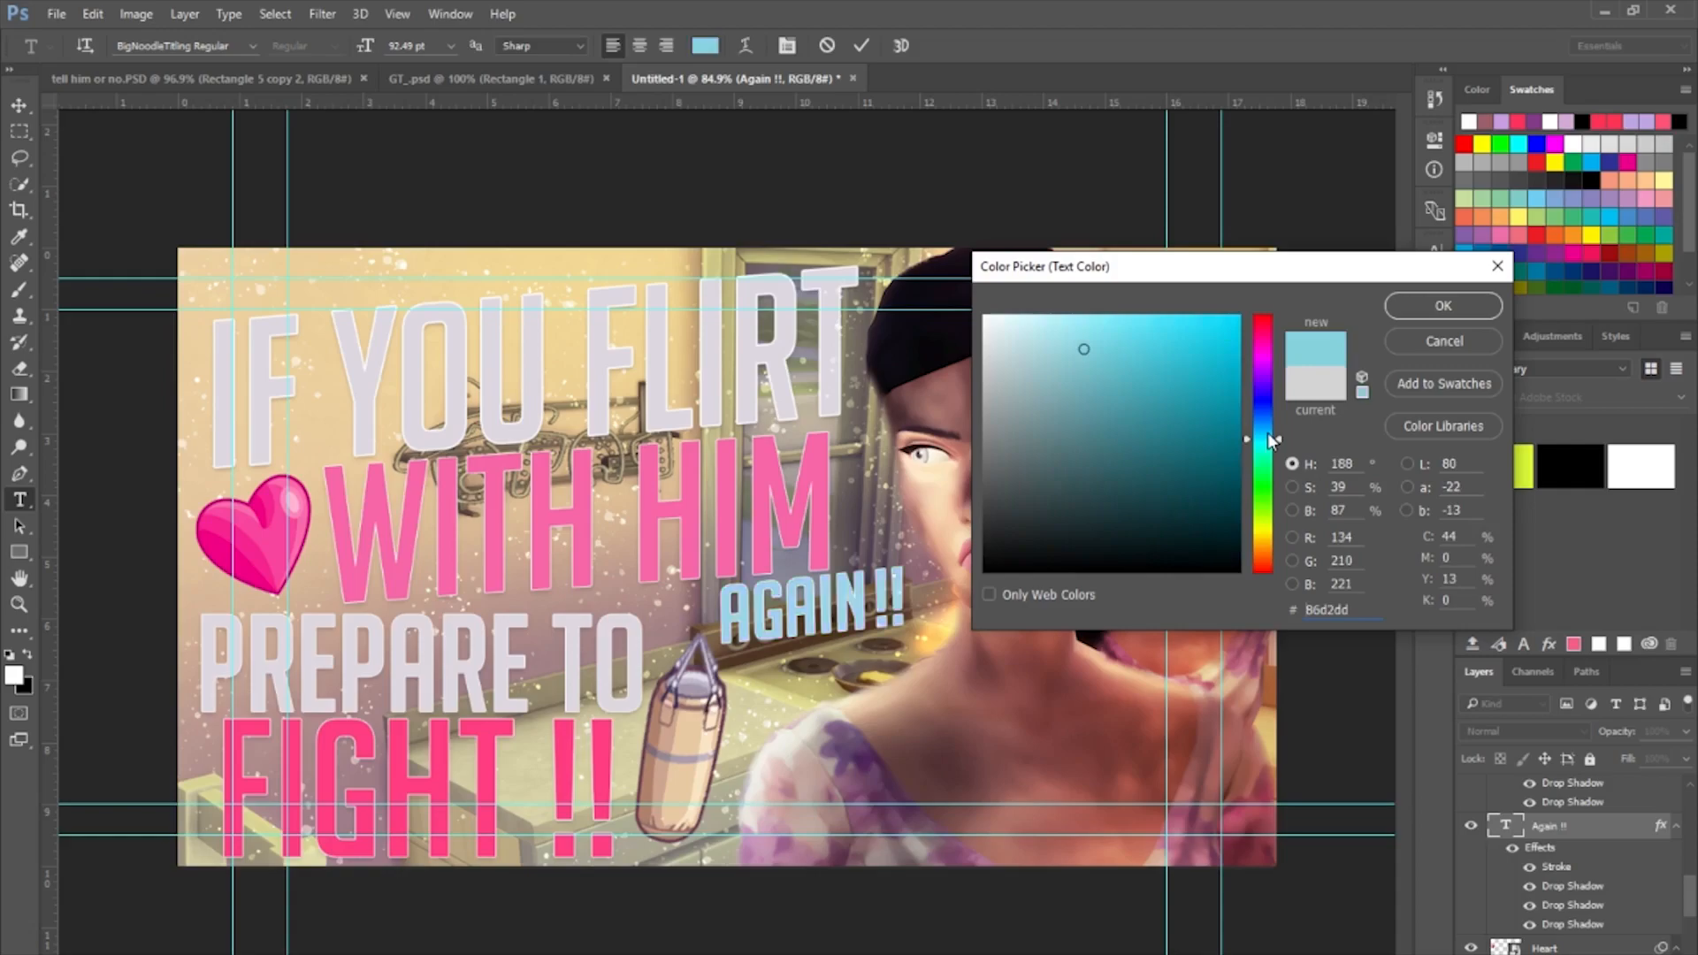
pyautogui.click(1260, 335)
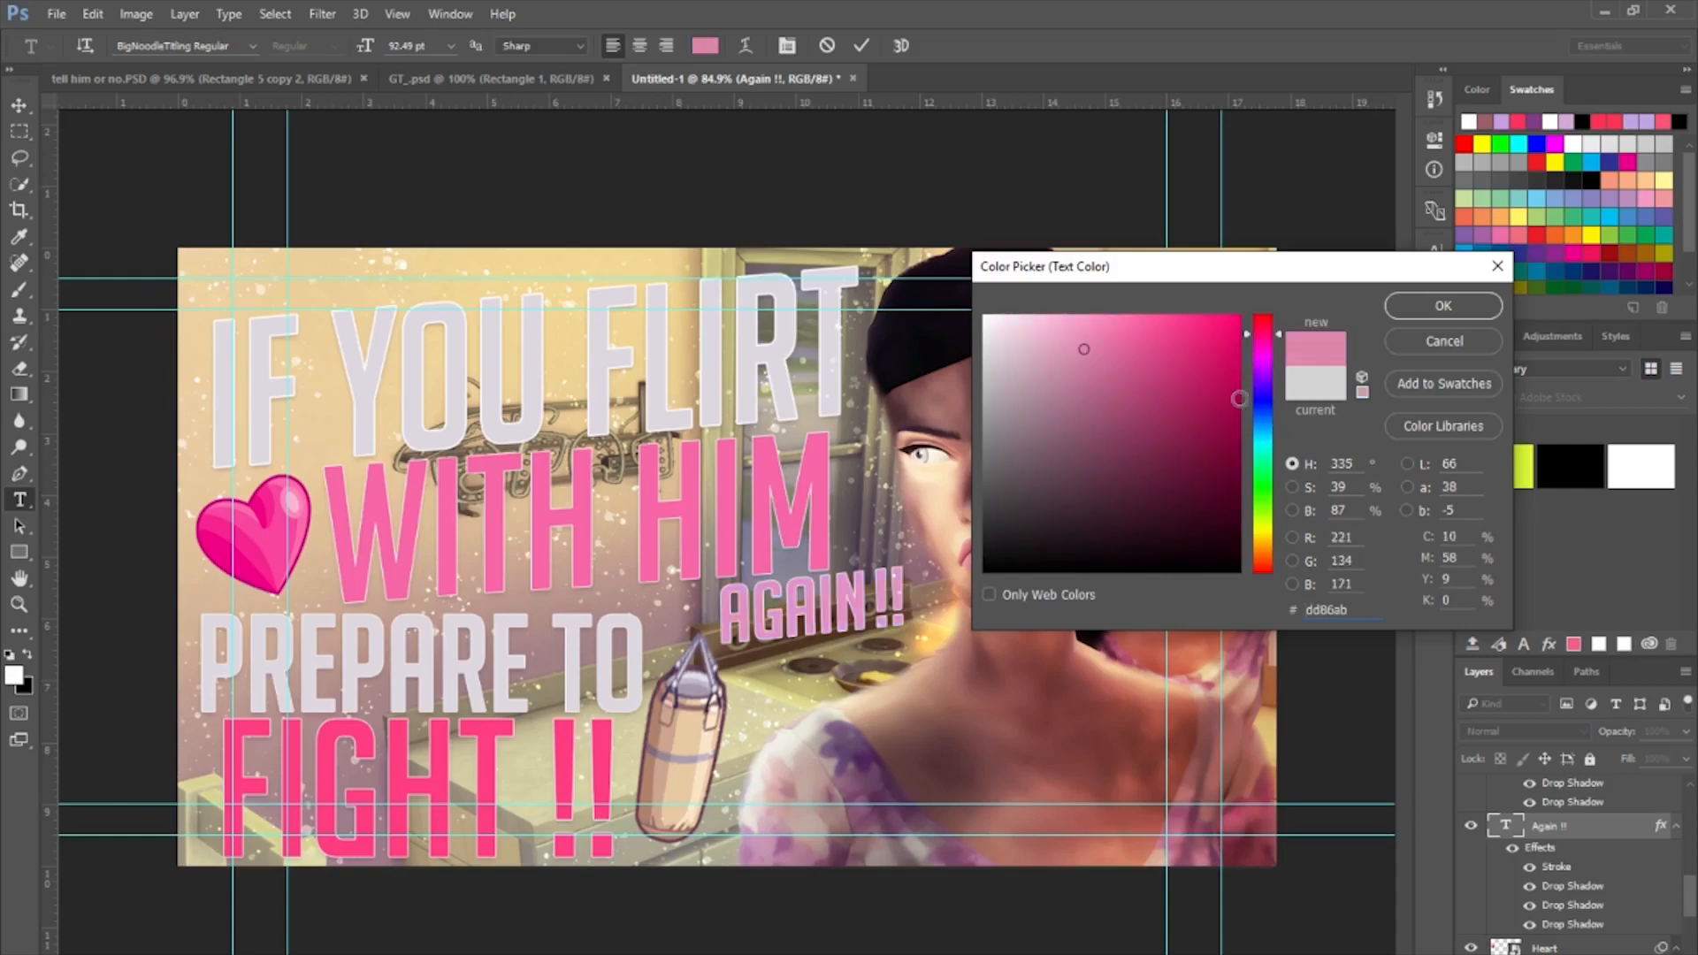
pyautogui.click(1271, 525)
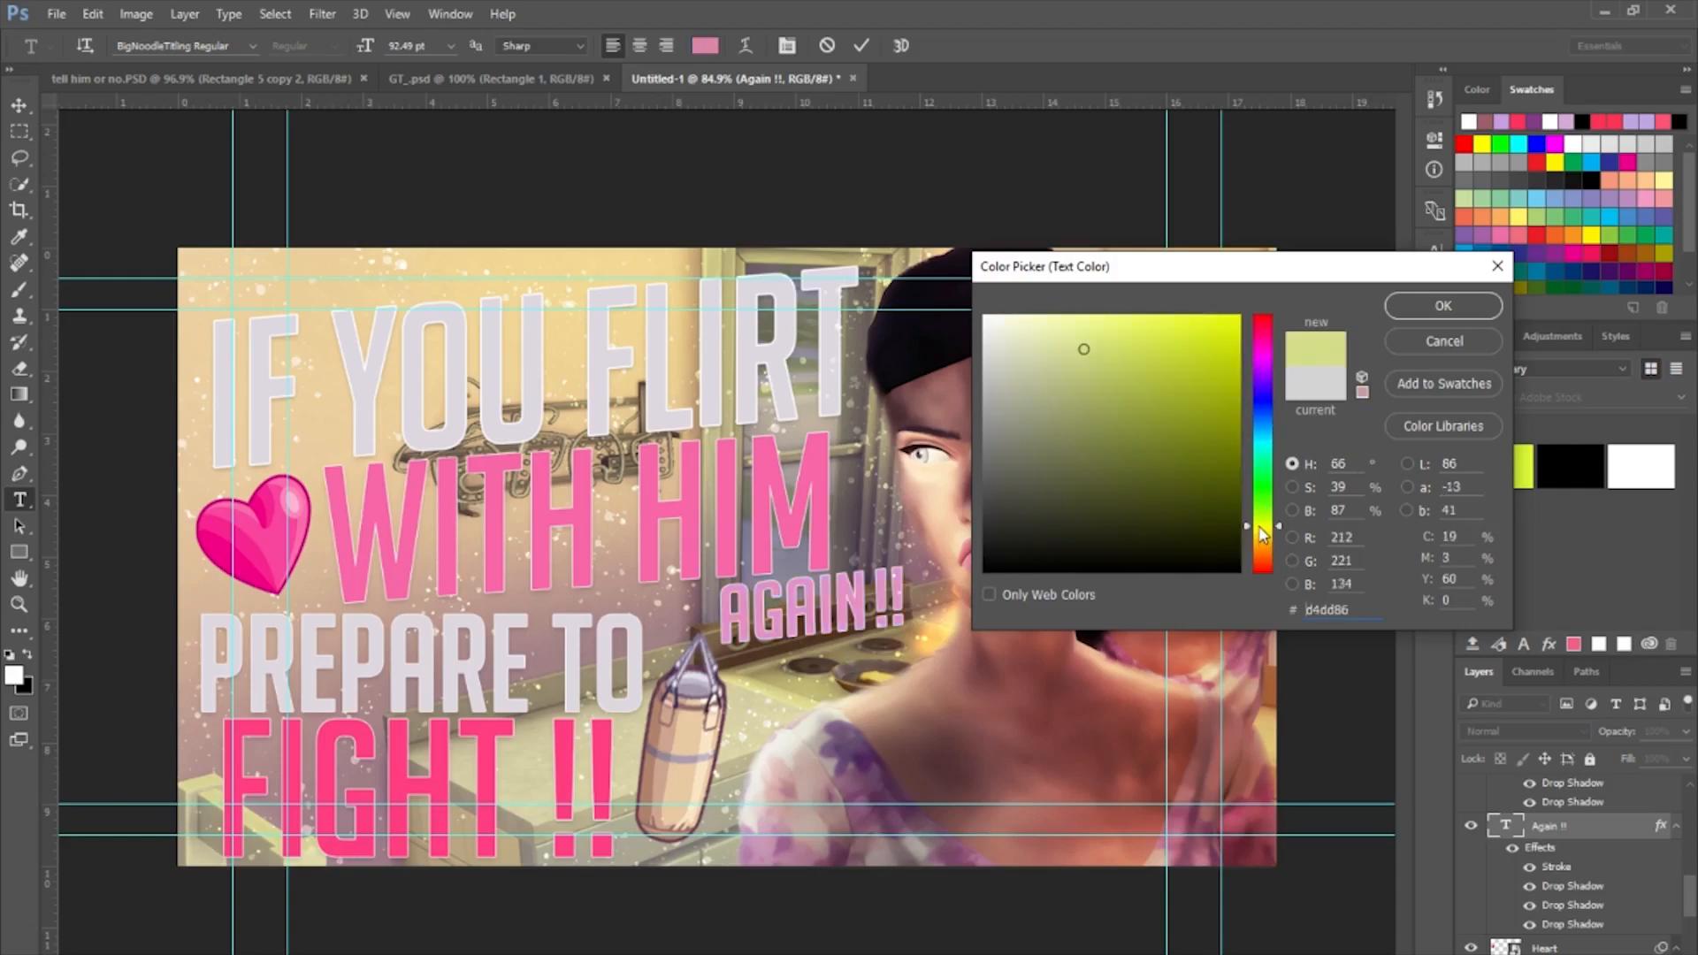
pyautogui.click(1273, 495)
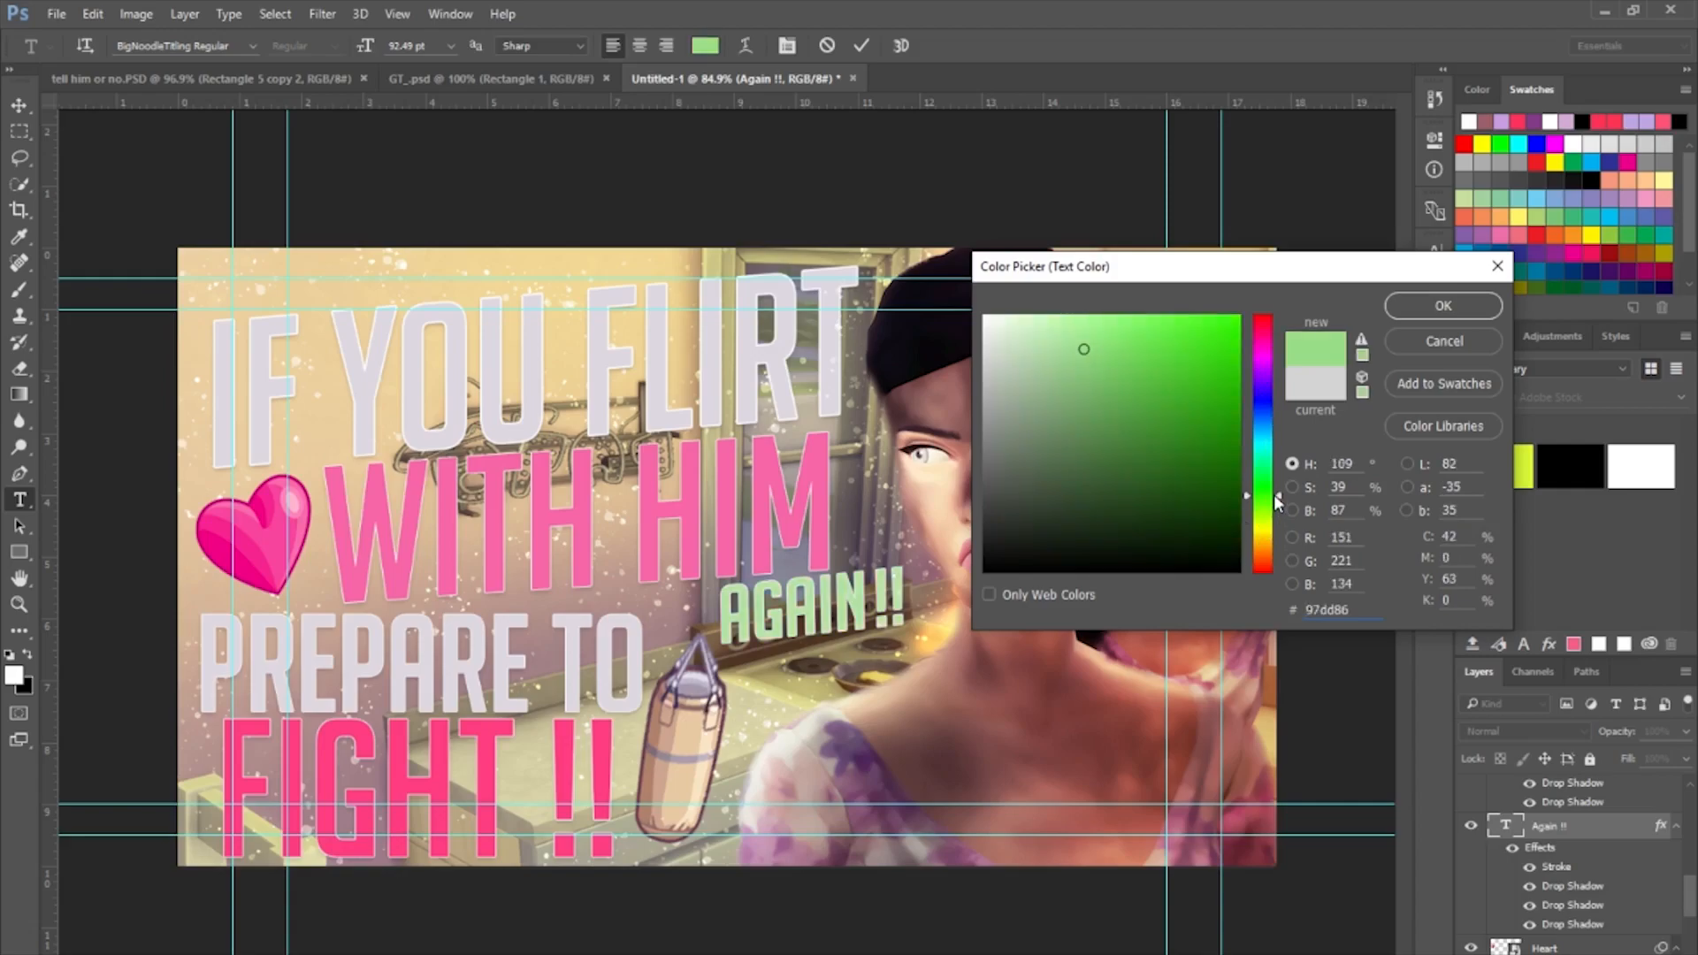
# Try colours sampled from the Fight !! text and the woman's purple floral dress on the Again !! text.
pyautogui.click(610, 748)
pyautogui.click(847, 746)
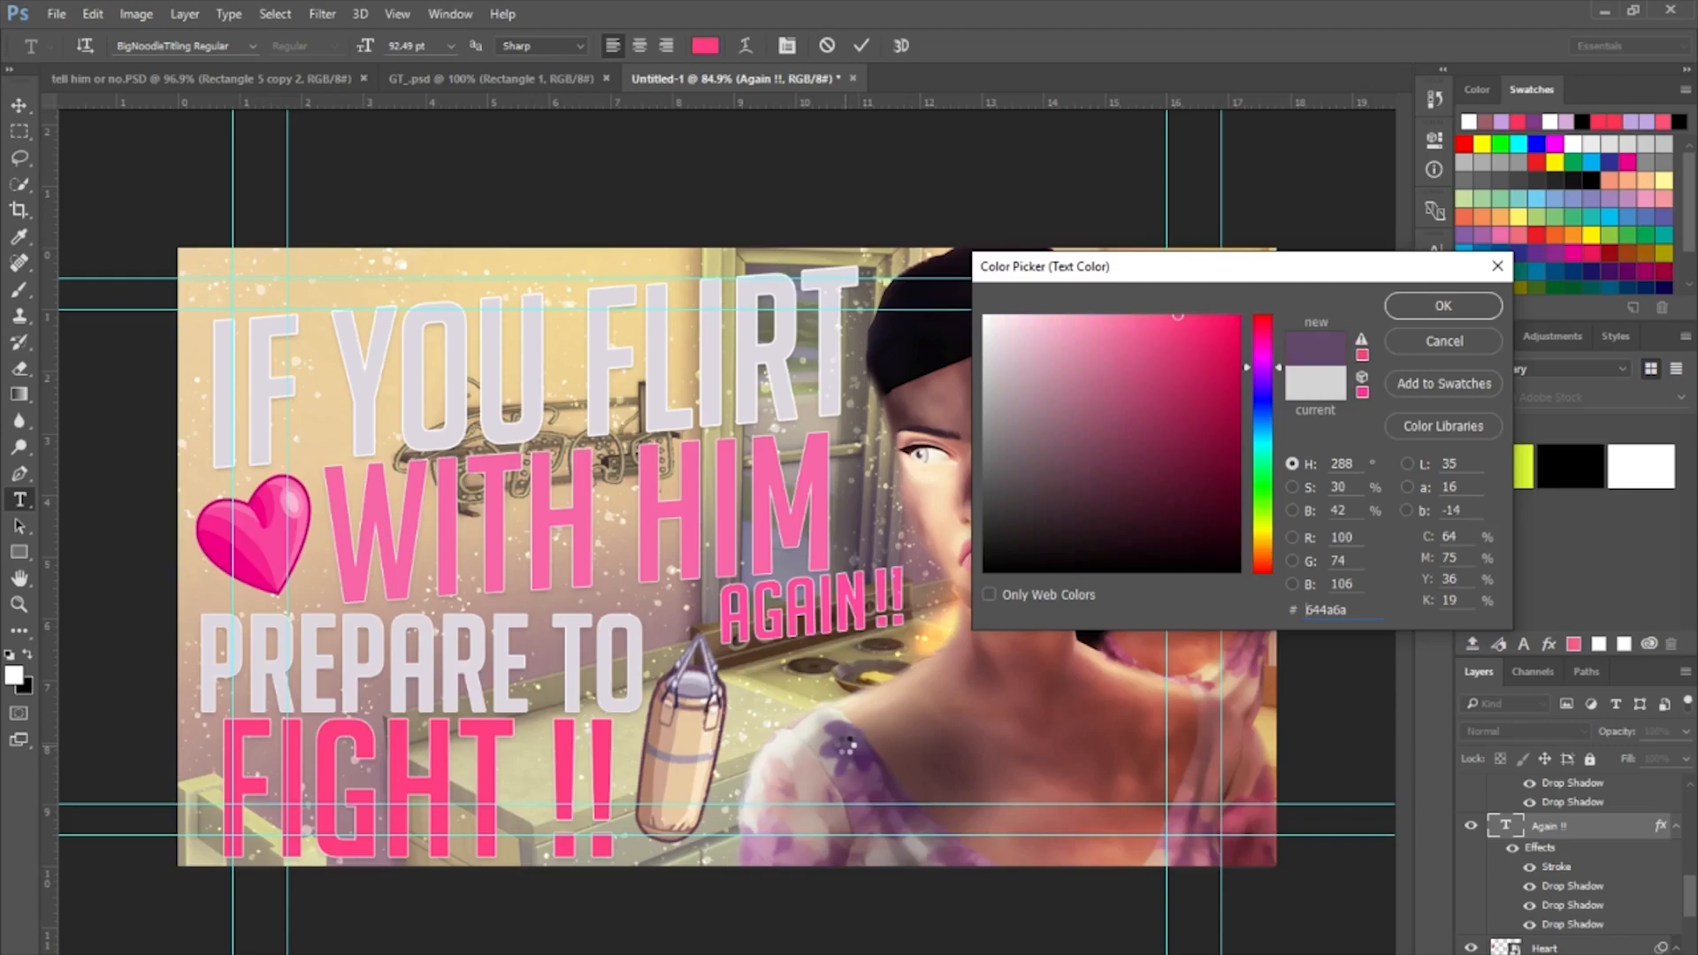
pyautogui.moveTo(1055, 412); pyautogui.dragTo(1051, 355)
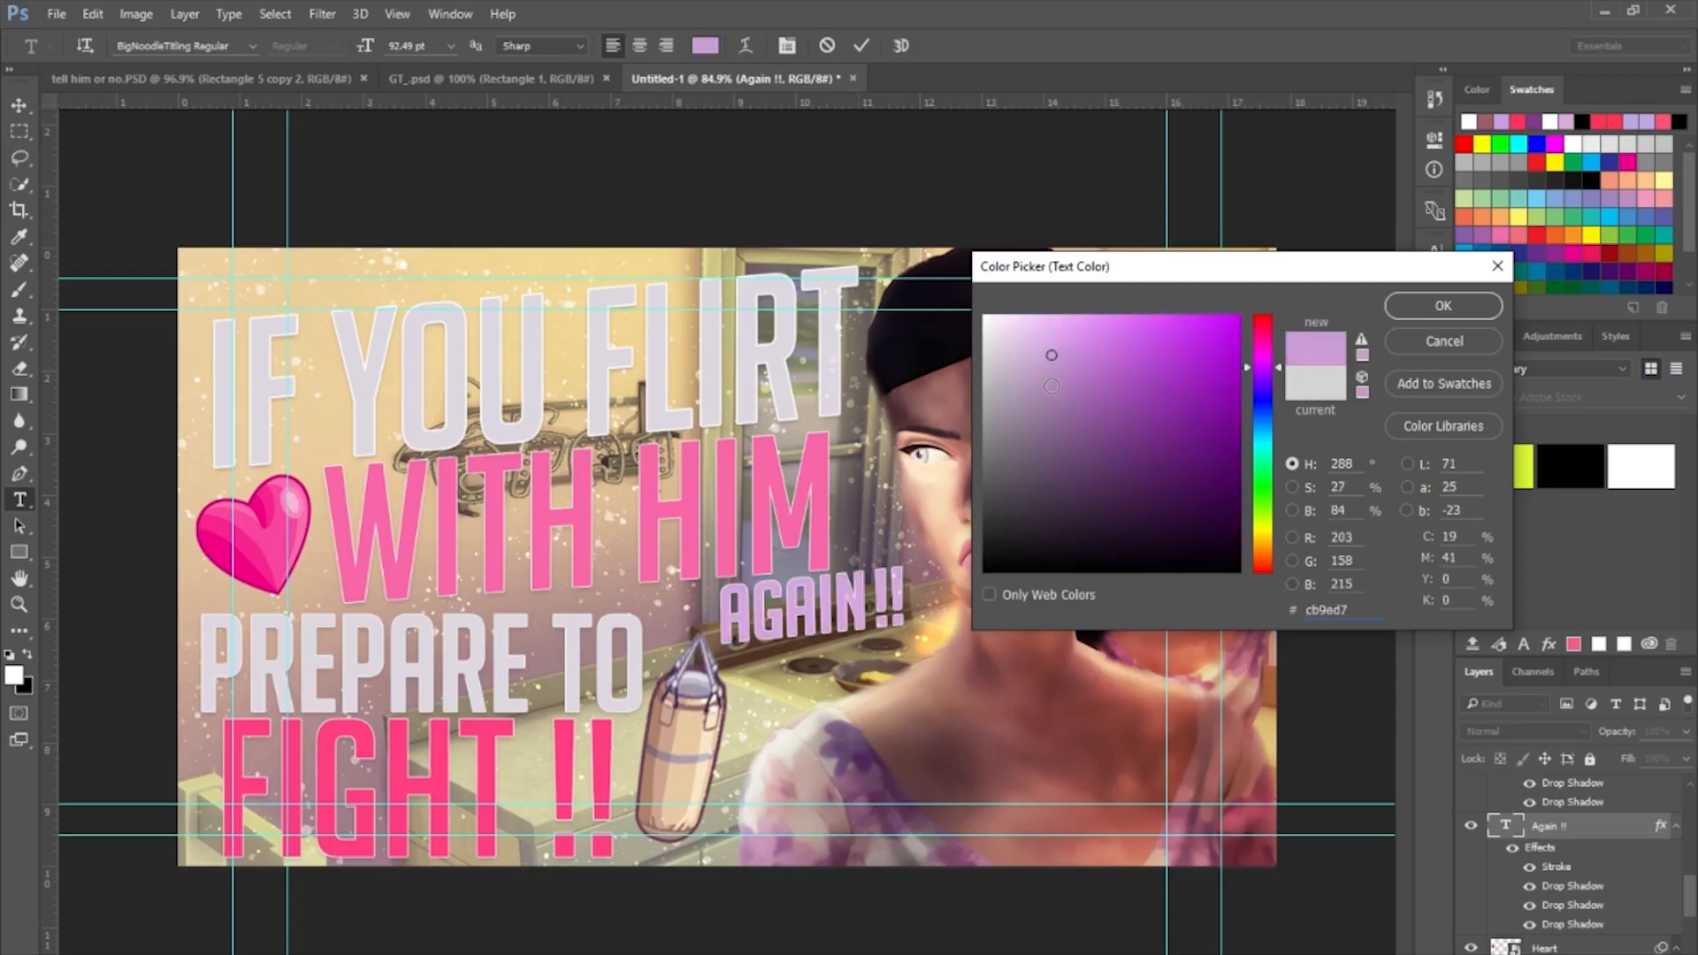
pyautogui.click(502, 763)
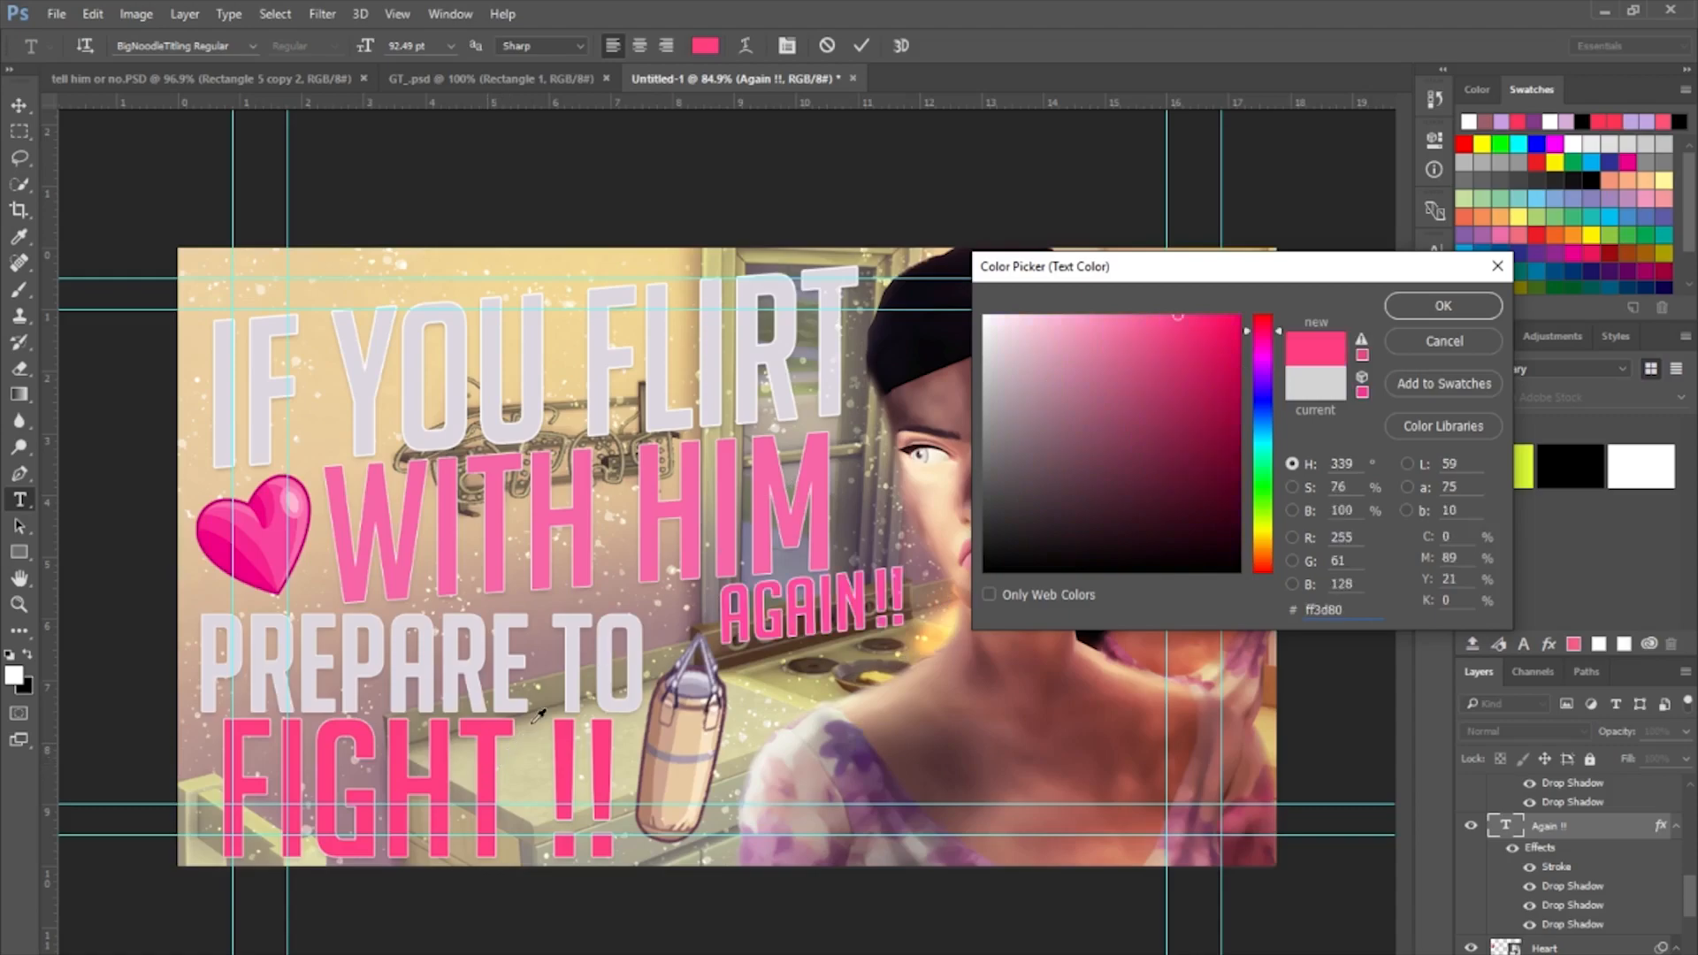
# Recolour the Again !! text with the pale grey #dfdae1 sampled from the Prepare To text and finish the text edit.
pyautogui.click(635, 677)
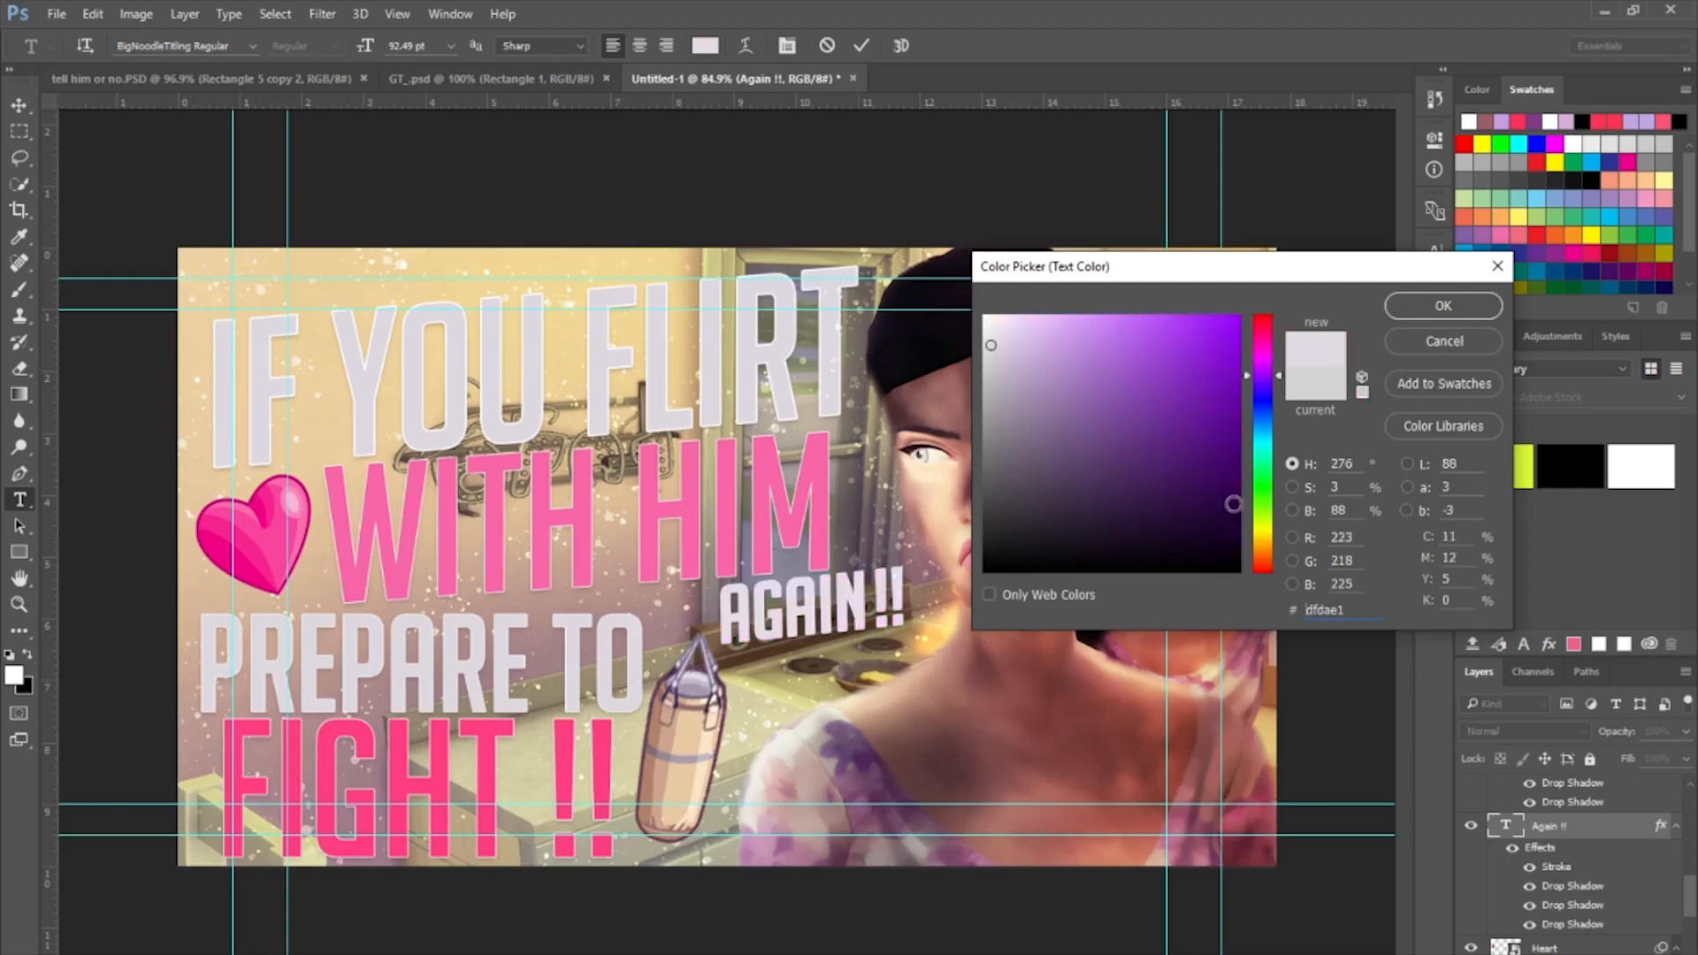
pyautogui.click(1456, 307)
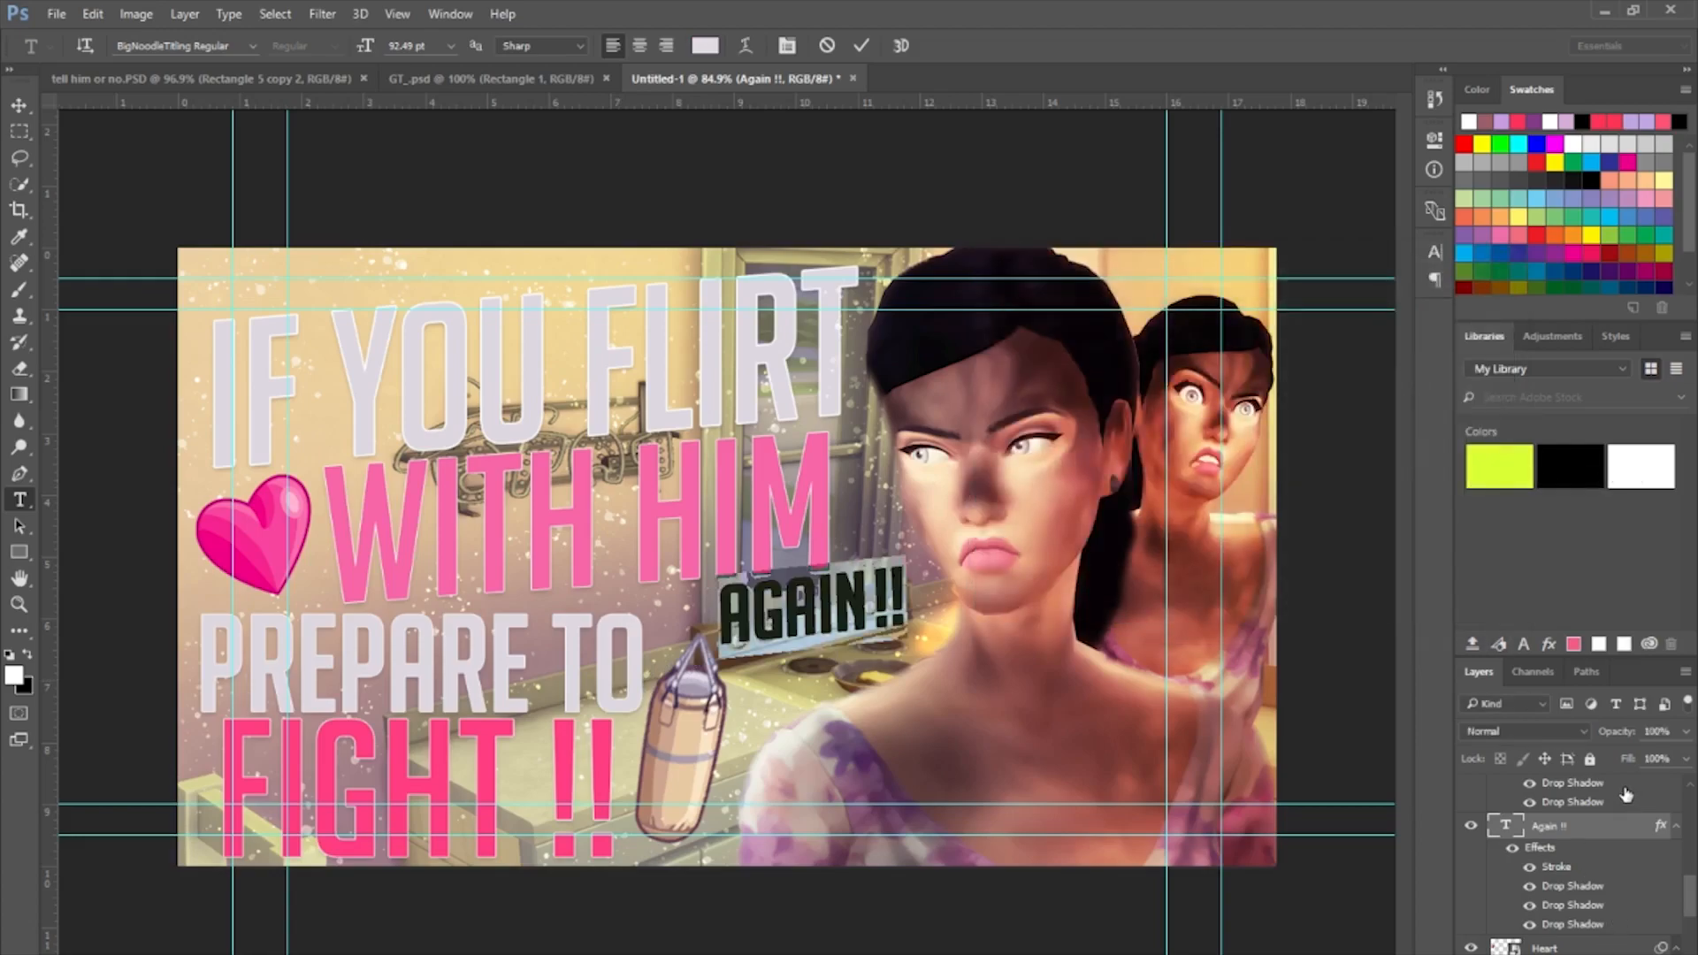
pyautogui.scroll(2, 1618, 838)
pyautogui.scroll(2, 1617, 838)
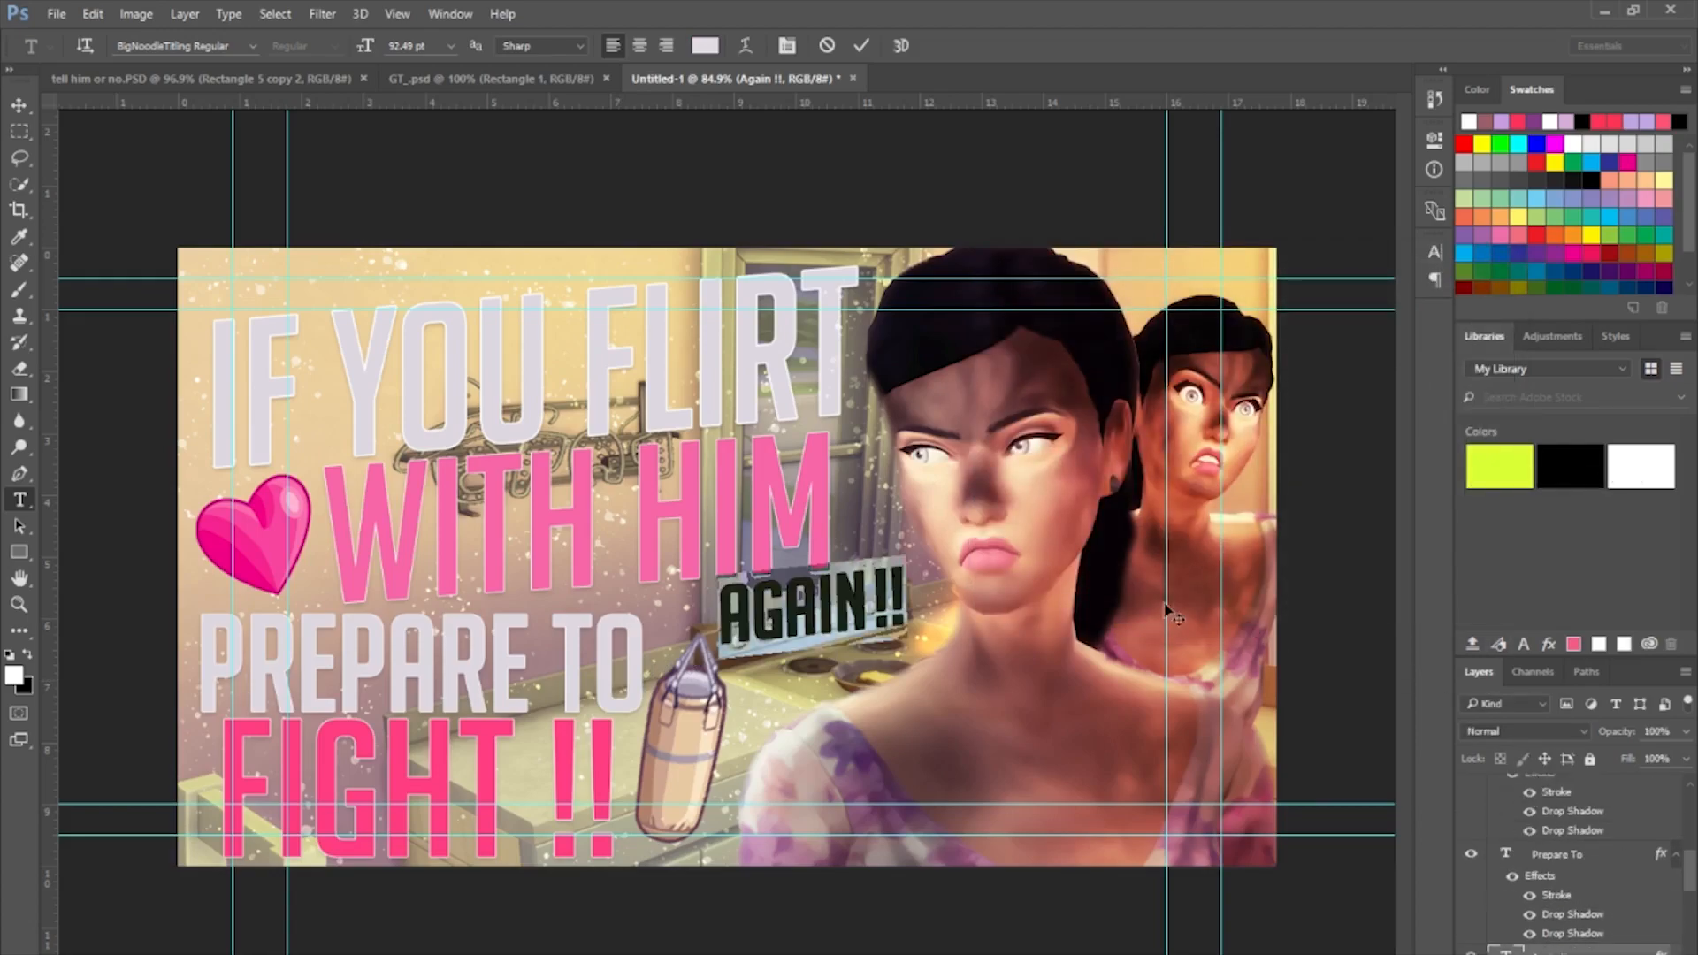
pyautogui.hotkey('ctrl', 'Return')
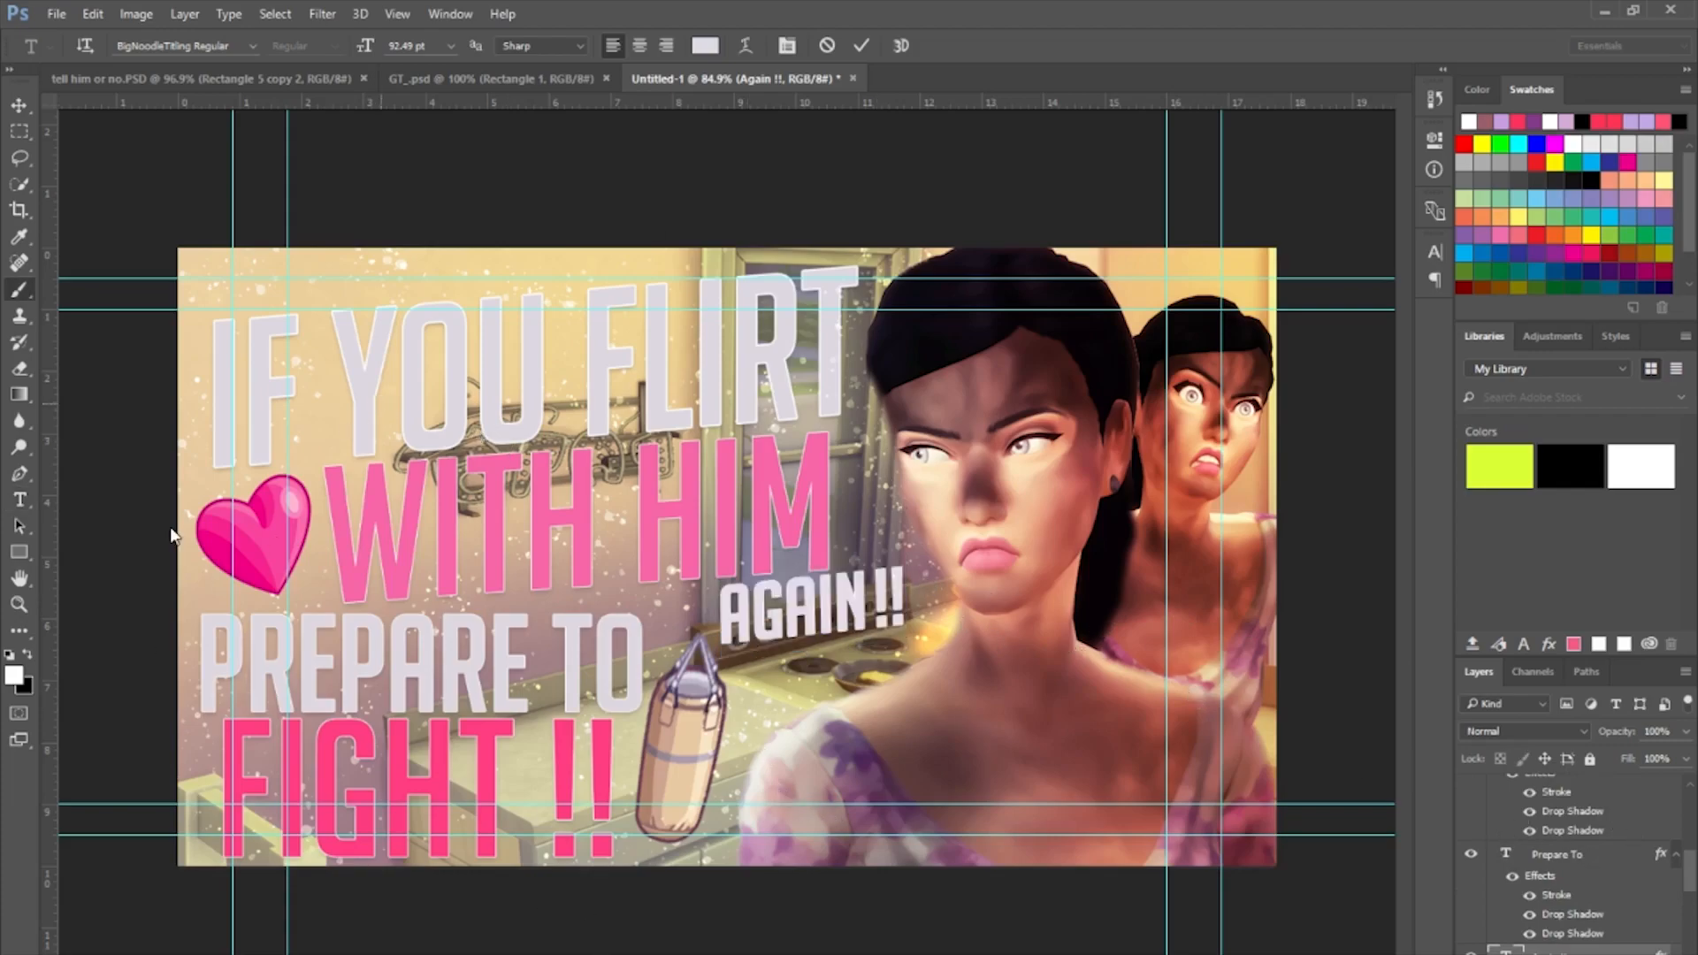
# Draw a white rectangle without a stroke, about 1286 × 729 px, covering the whole canvas.
pyautogui.click(20, 553)
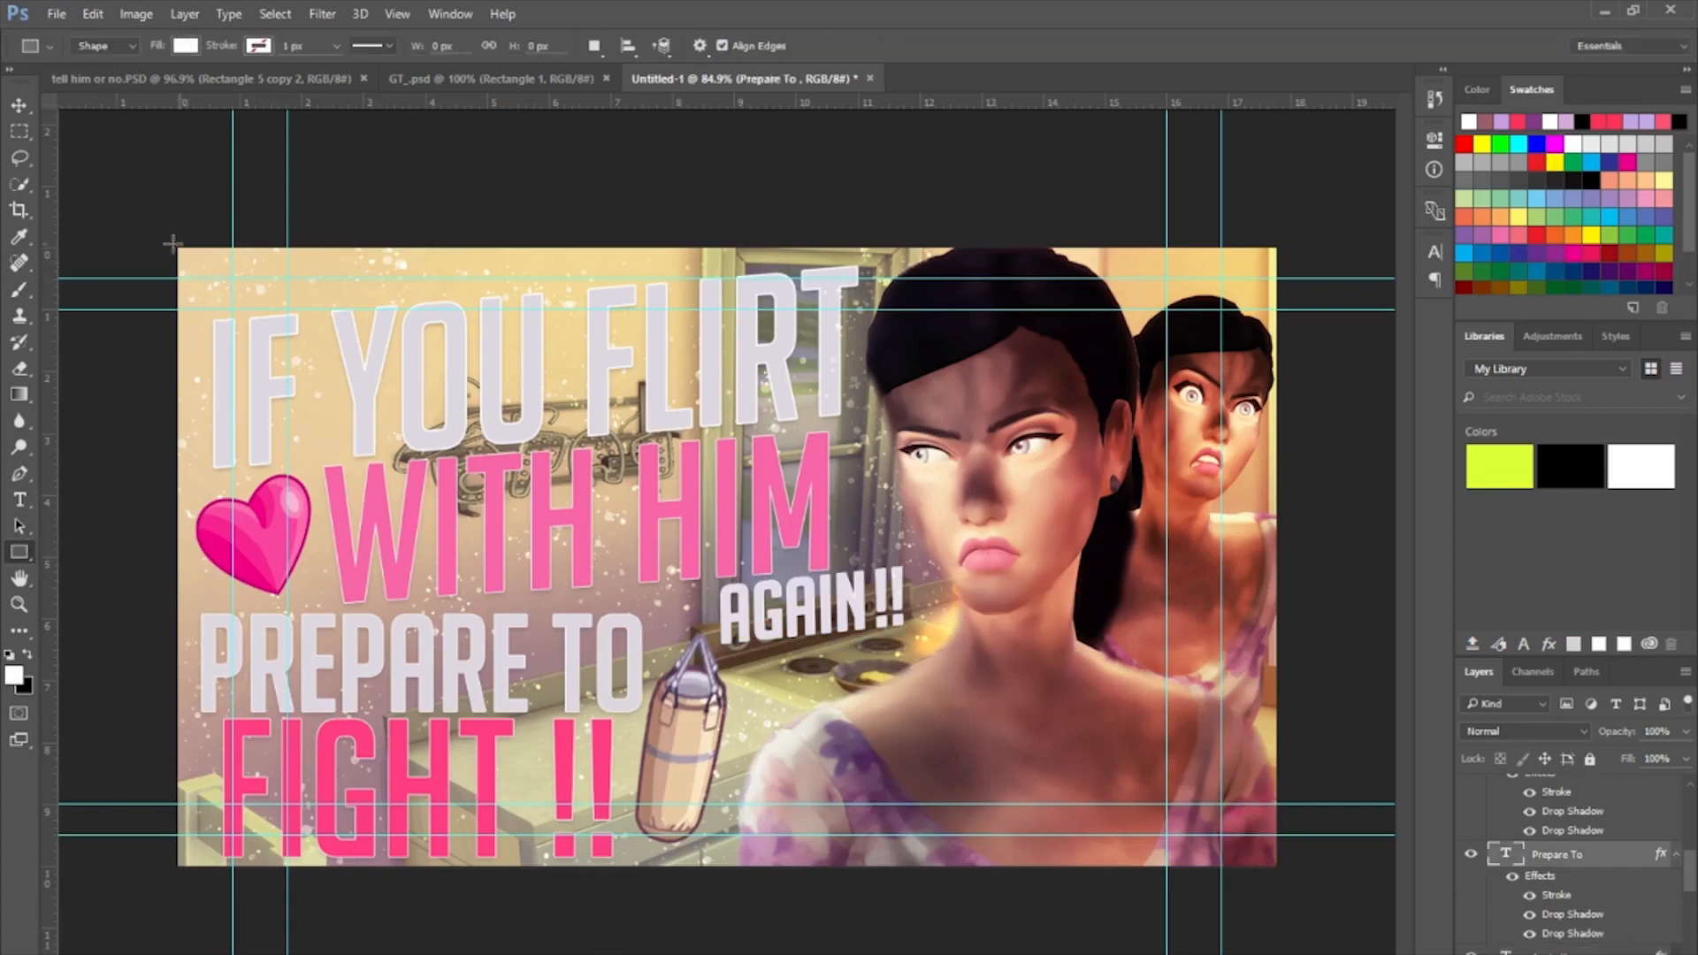
pyautogui.moveTo(175, 245); pyautogui.dragTo(1277, 871)
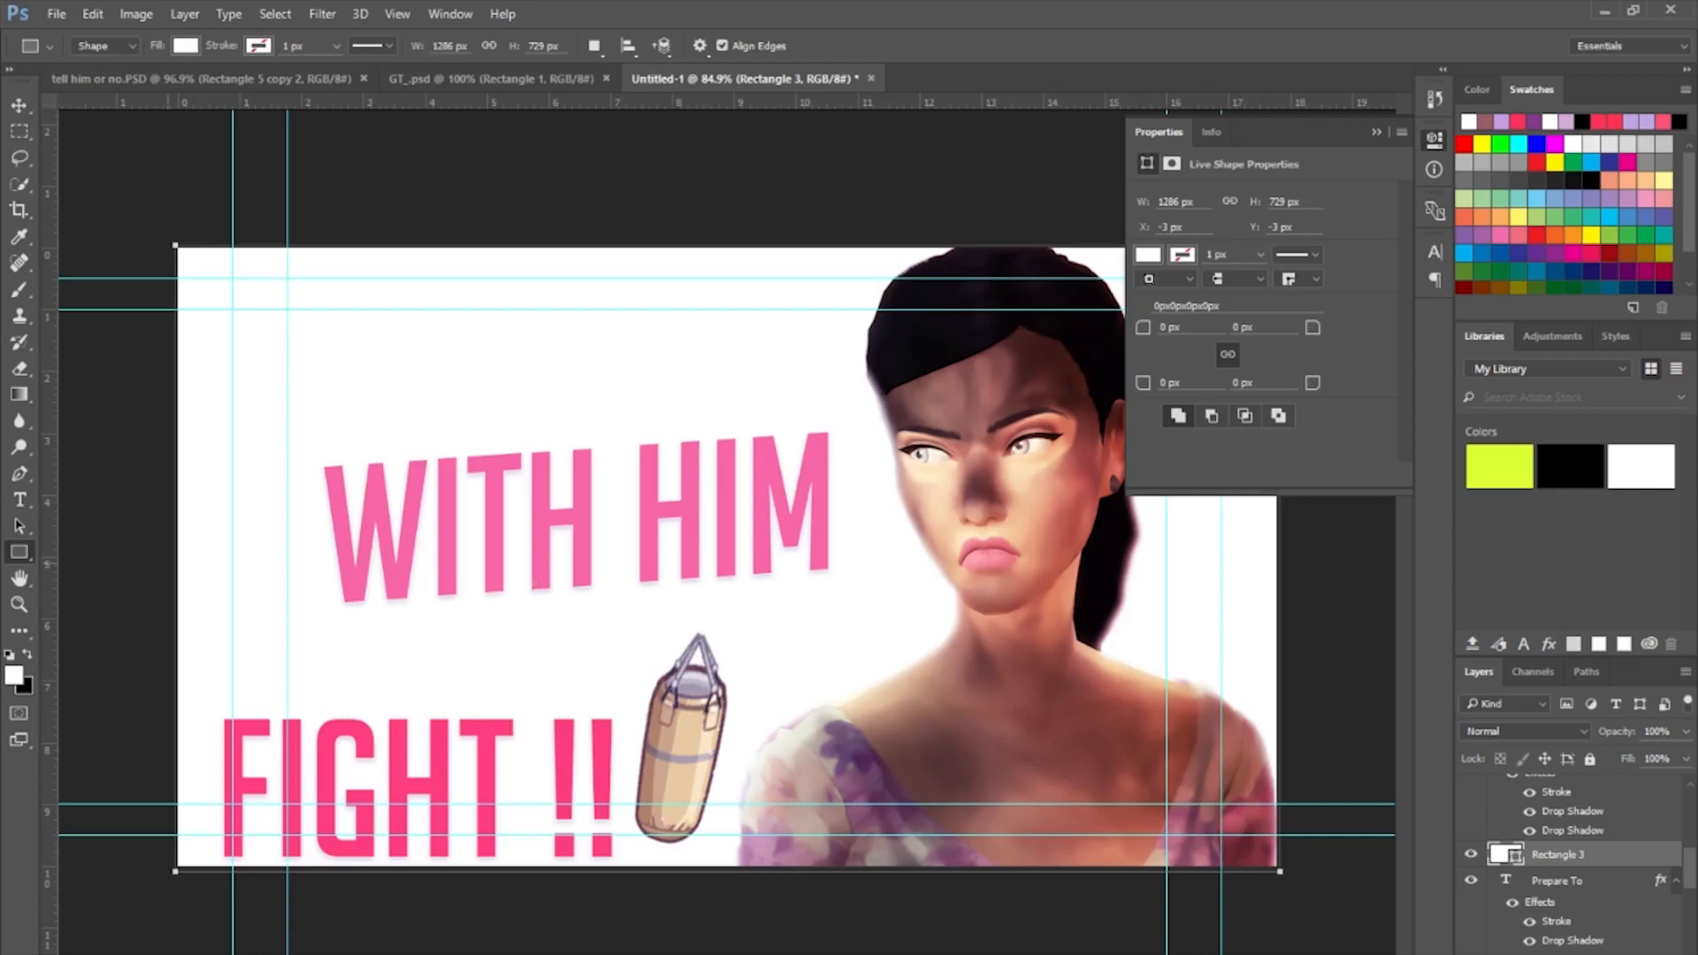
# Rasterize the Rectangle 3 layer and cut out its interior, leaving a narrow white border along the canvas edges.
pyautogui.click(23, 130)
pyautogui.click(1377, 132)
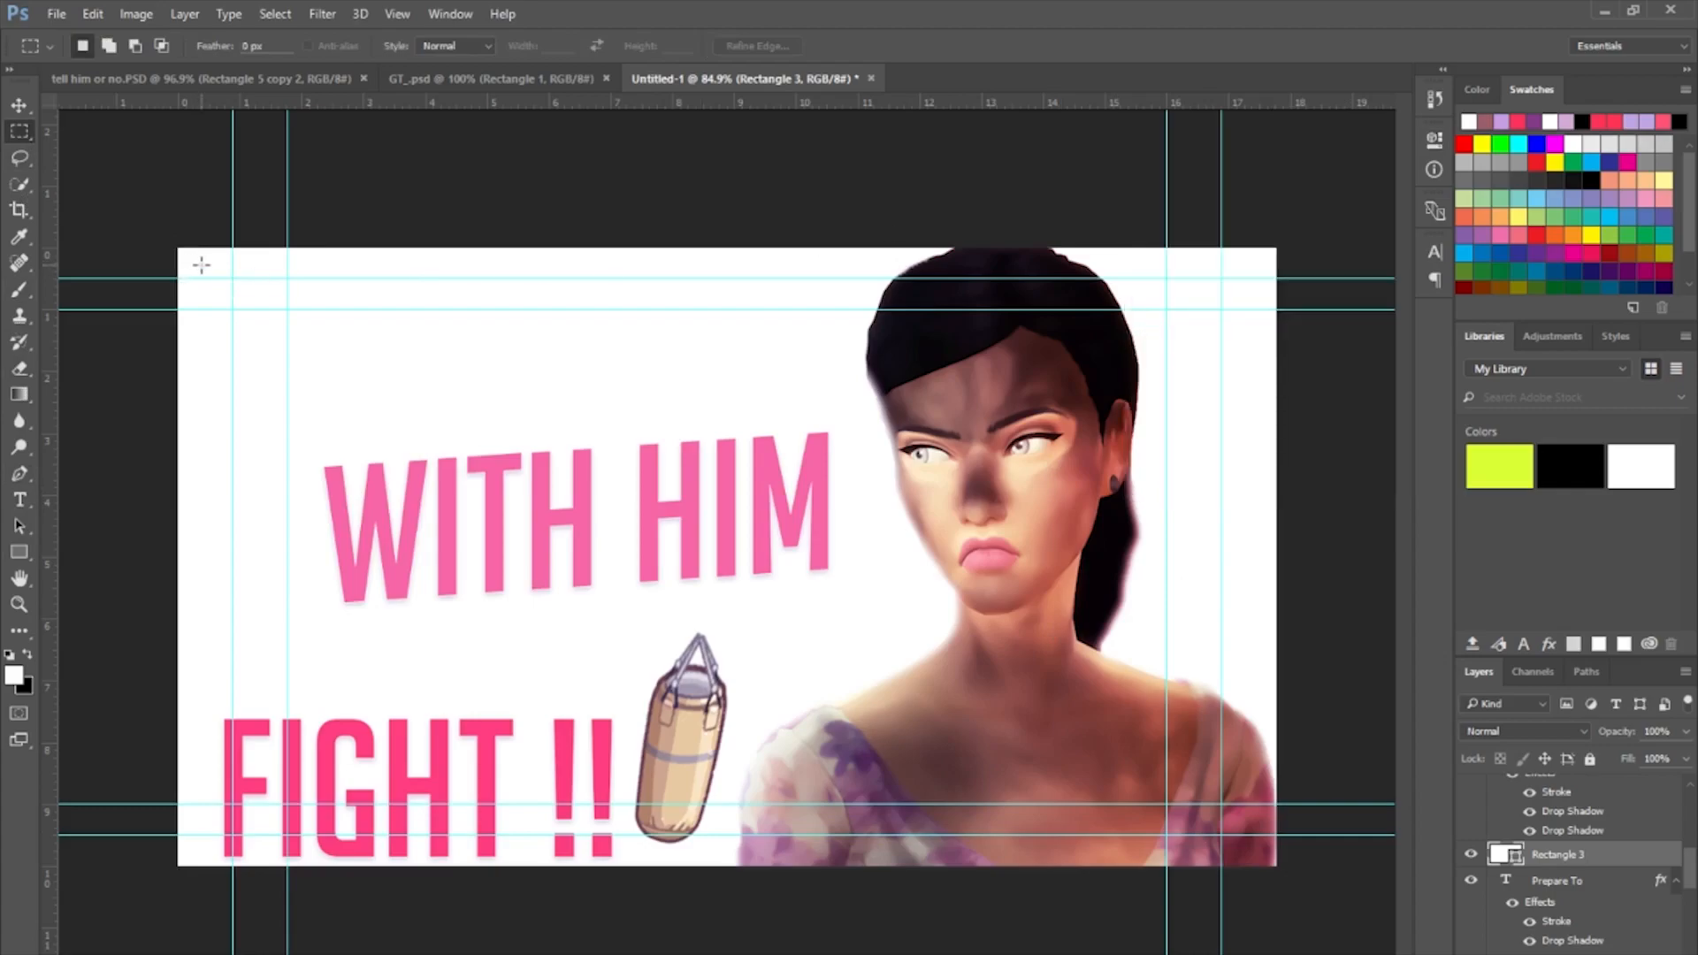
pyautogui.moveTo(197, 263); pyautogui.dragTo(1262, 852)
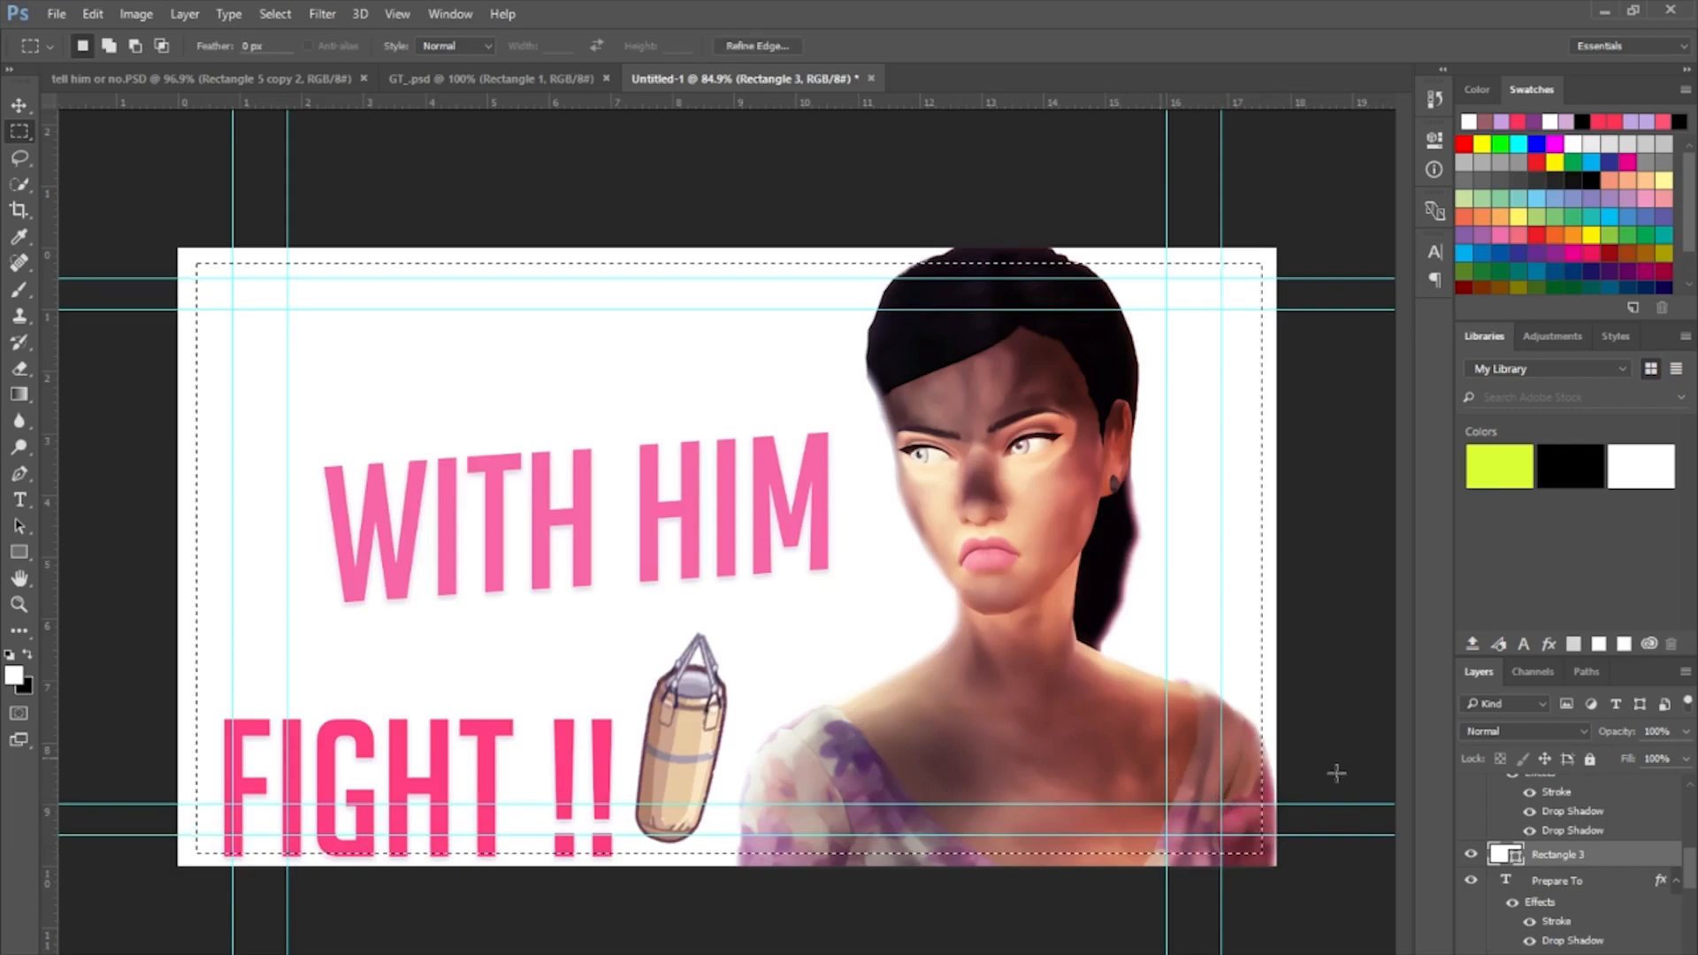
pyautogui.rightClick(1622, 860)
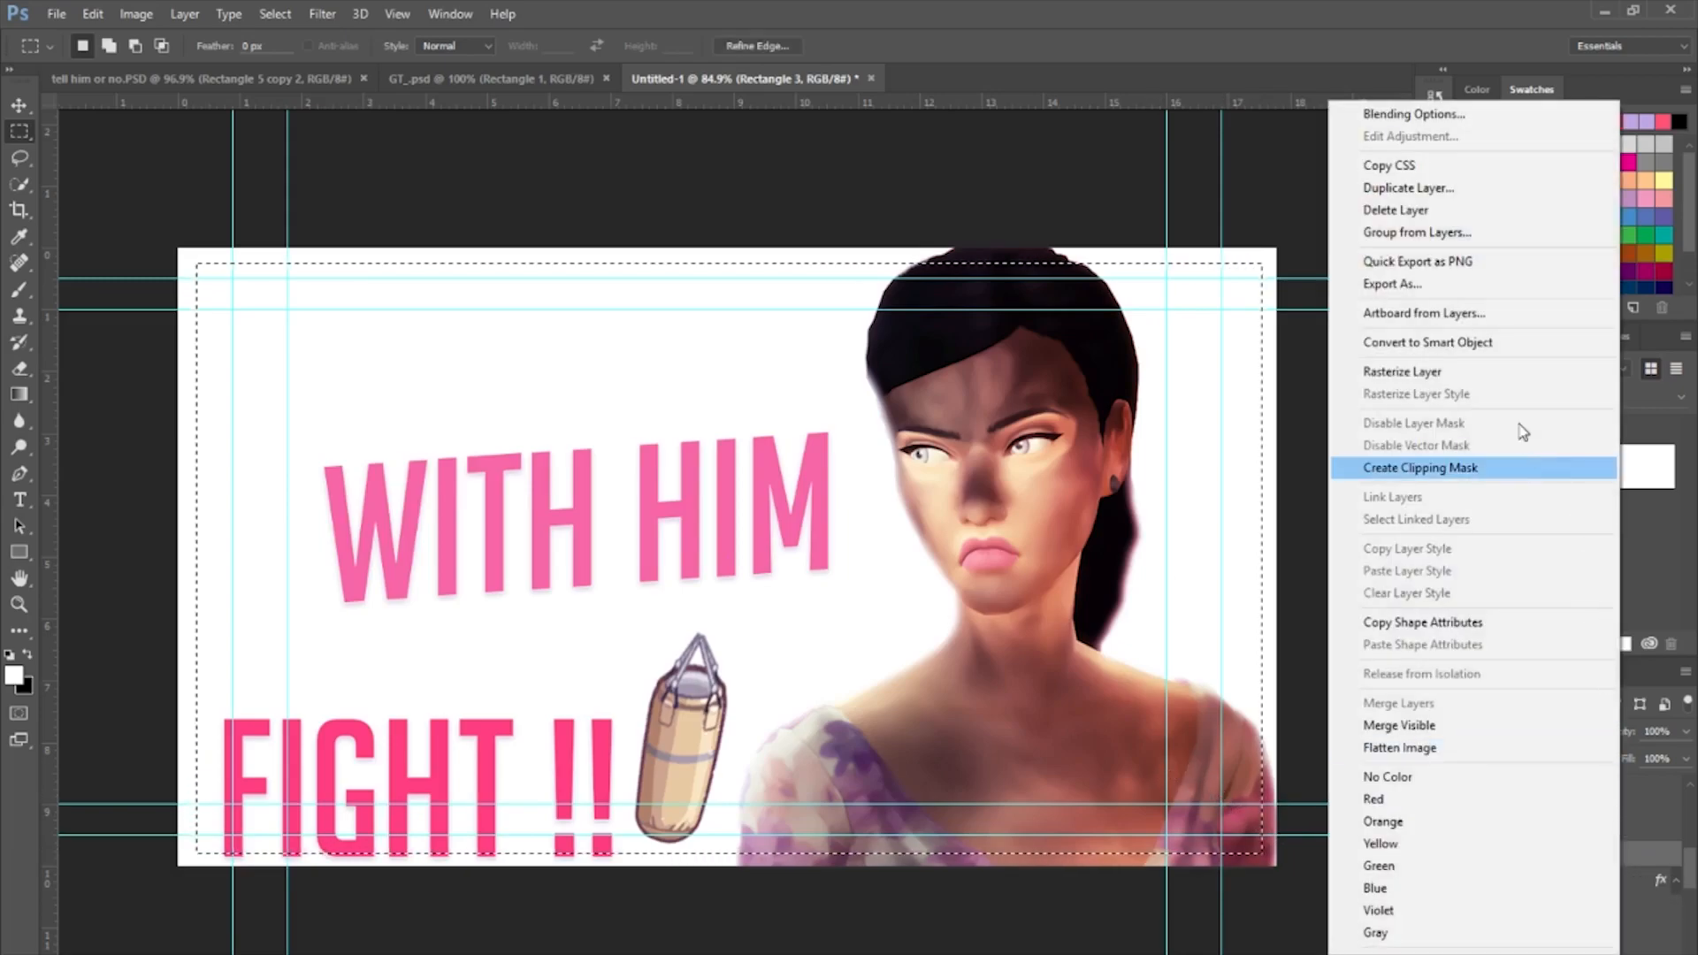
pyautogui.click(1468, 378)
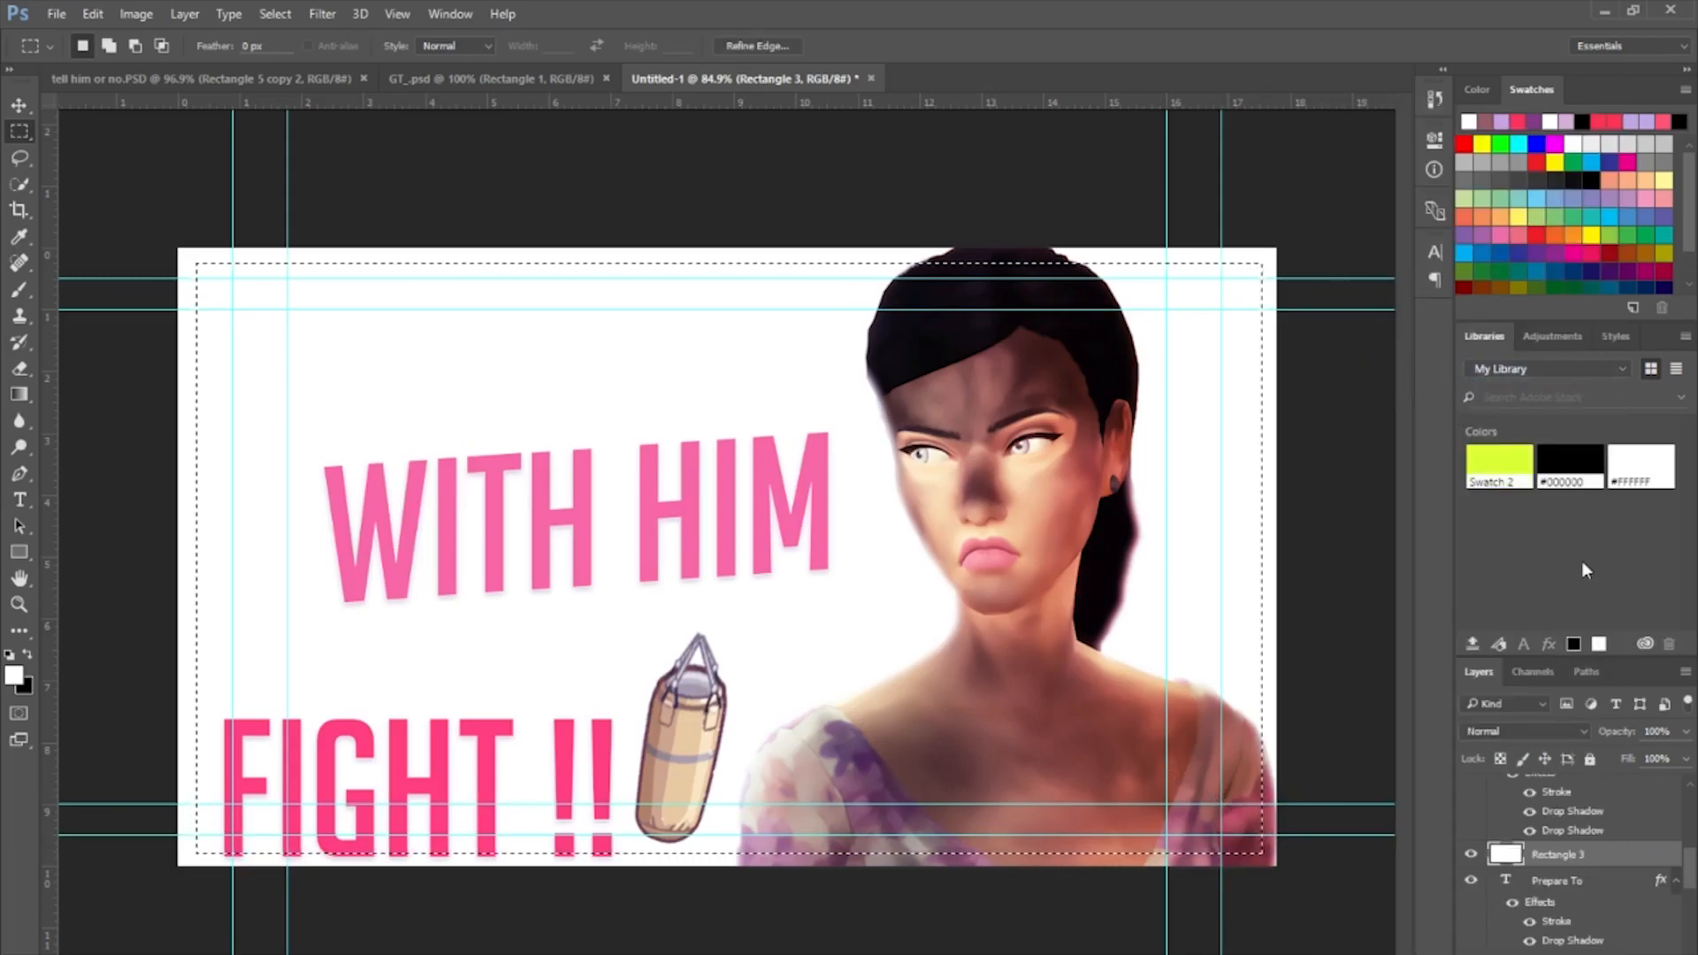
pyautogui.press('Delete')
pyautogui.click(497, 465)
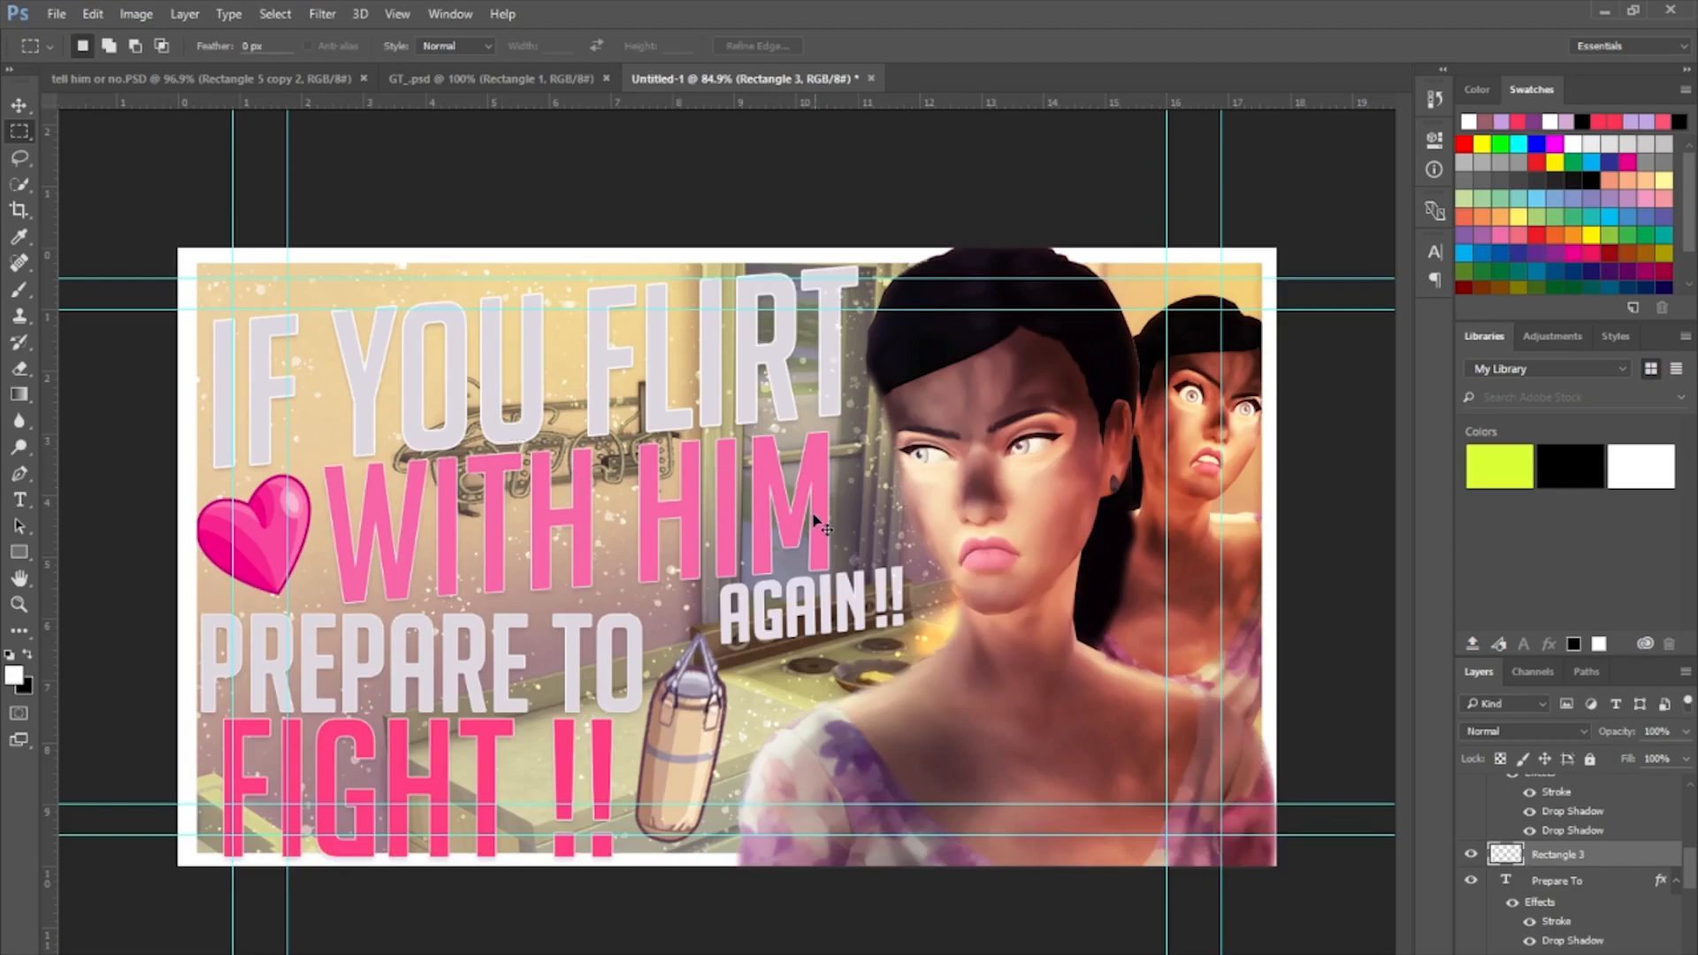
# Scale the white border to about 96% in width and height so it sits slightly inside the canvas edges.
pyautogui.hotkey('ctrl', 't')
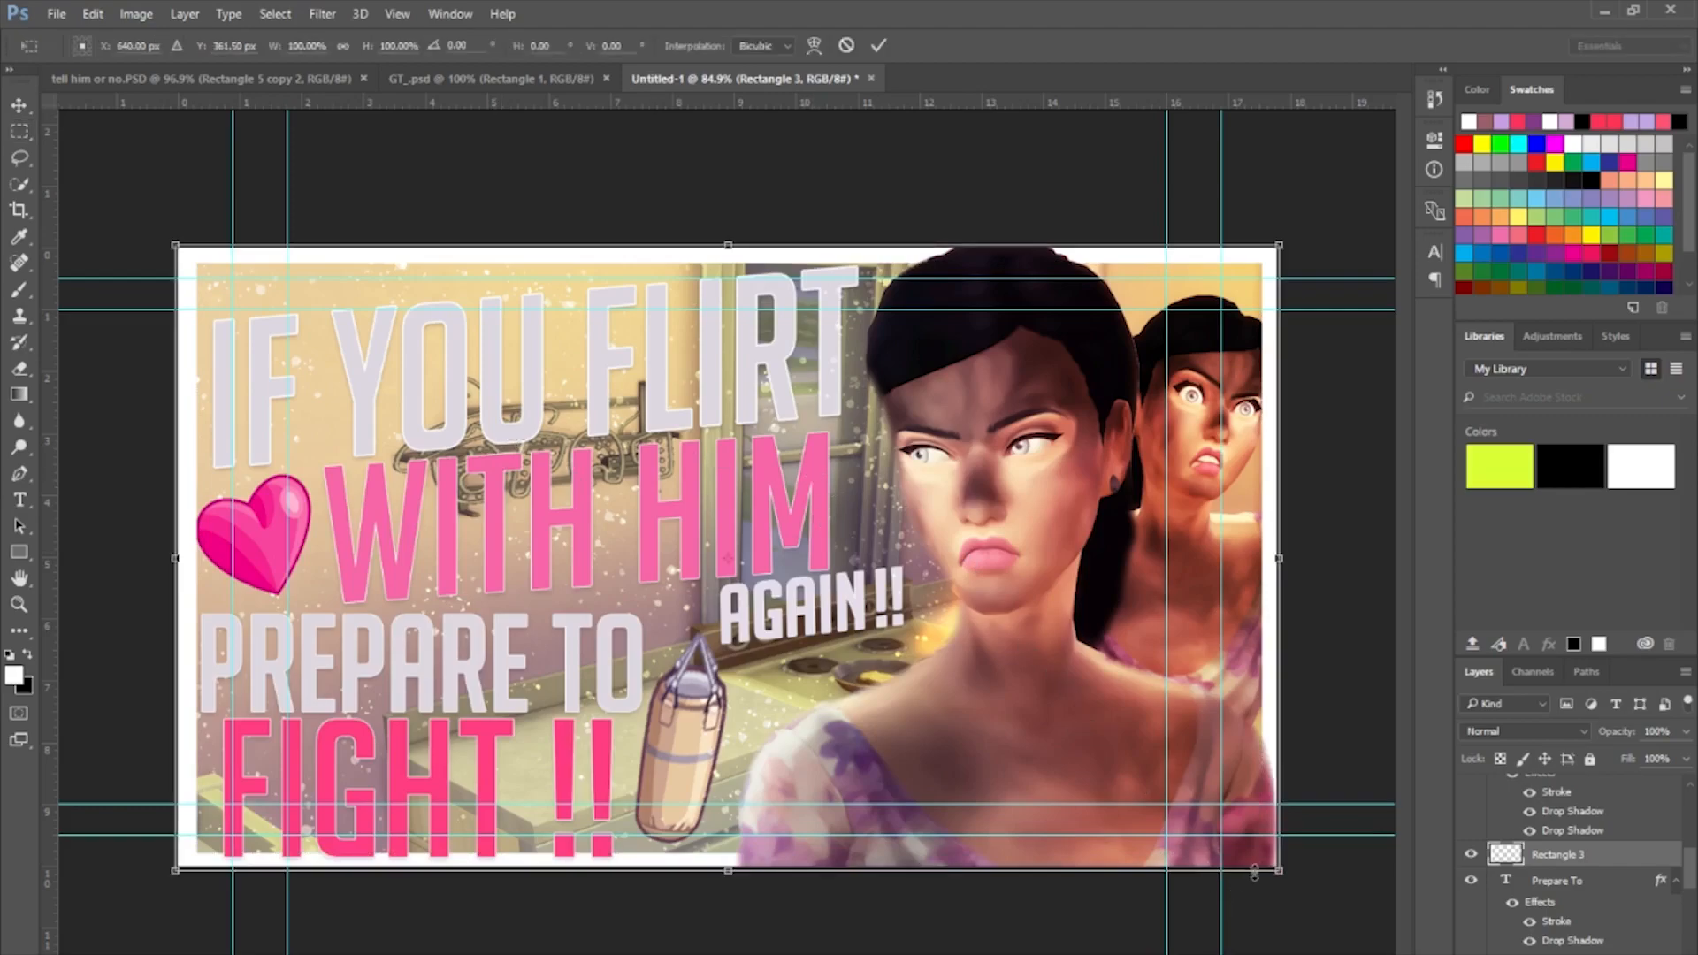
pyautogui.moveTo(1273, 864); pyautogui.dragTo(1229, 842)
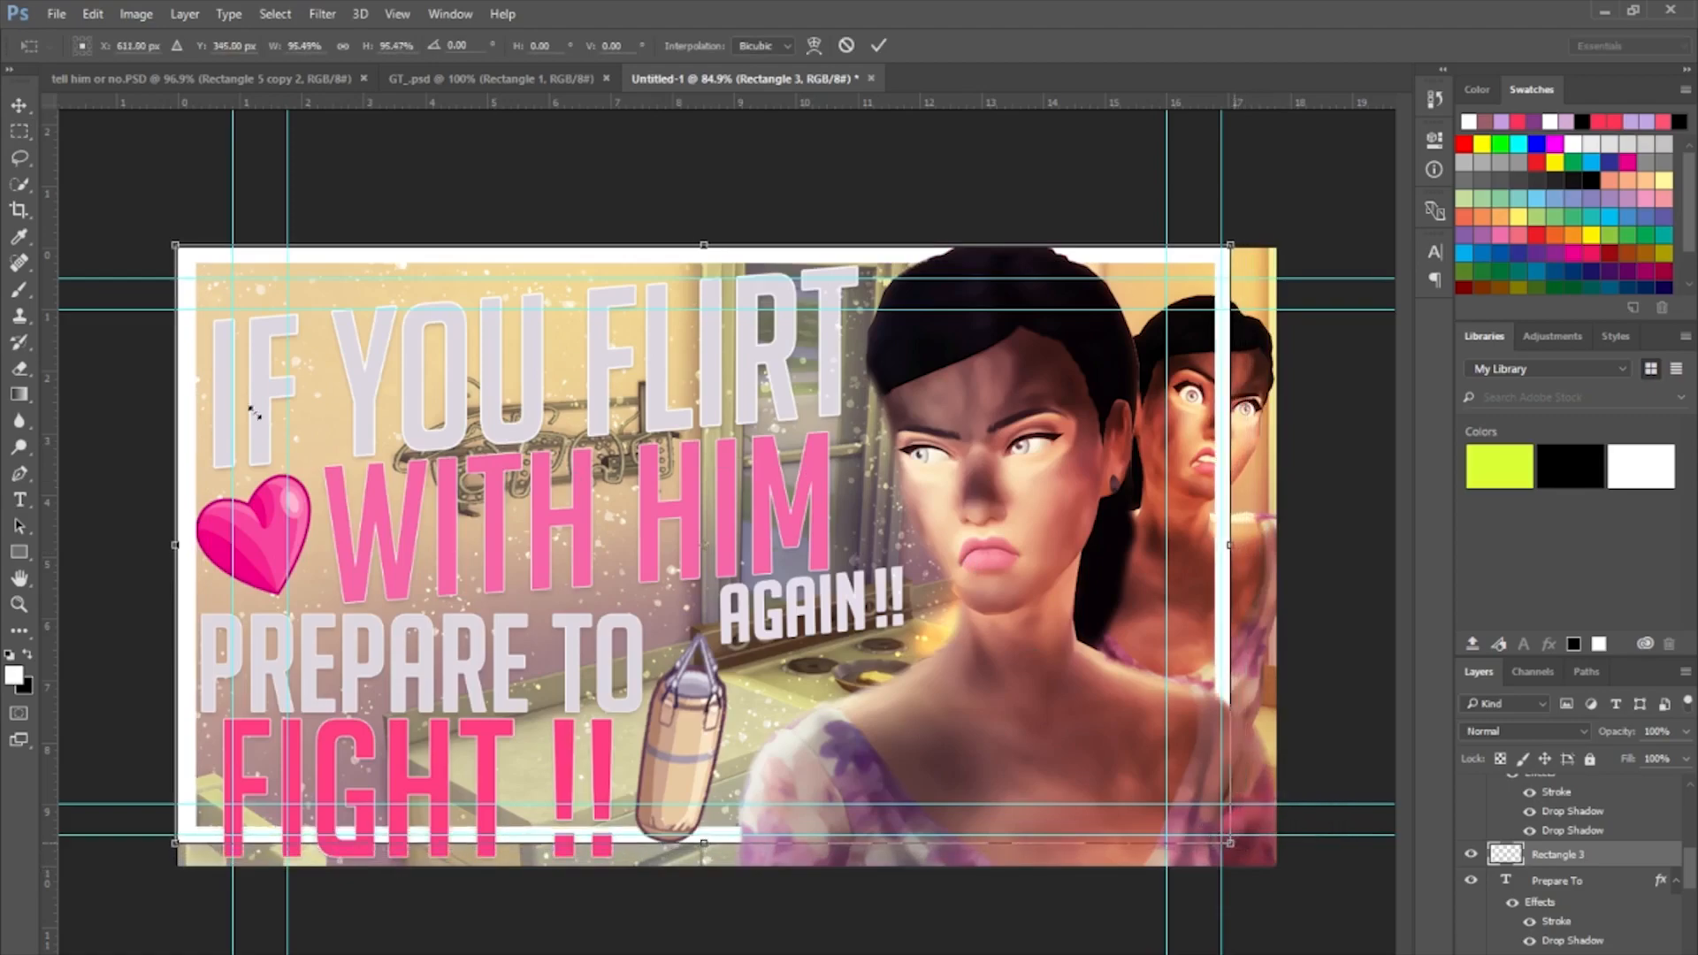
pyautogui.moveTo(175, 244)
pyautogui.mouseDown()
pyautogui.moveTo(223, 268)
pyautogui.moveTo(187, 260)
pyautogui.mouseUp()
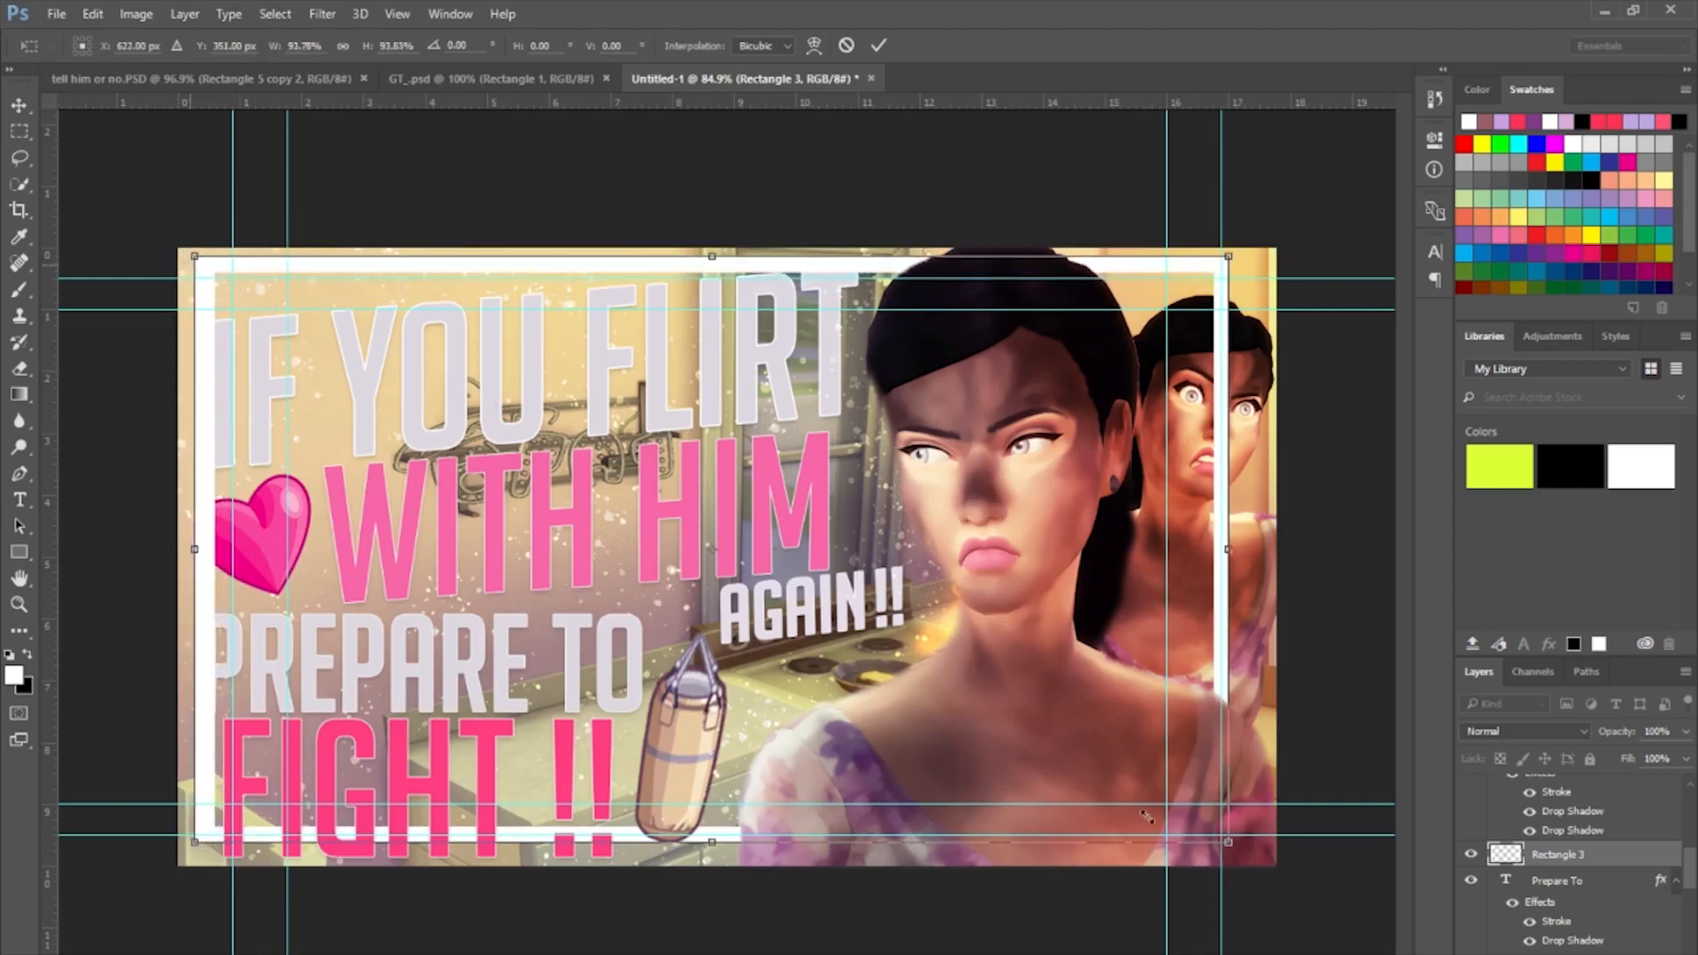
pyautogui.moveTo(1237, 845)
pyautogui.mouseDown()
pyautogui.moveTo(1272, 856)
pyautogui.moveTo(1265, 843)
pyautogui.mouseUp()
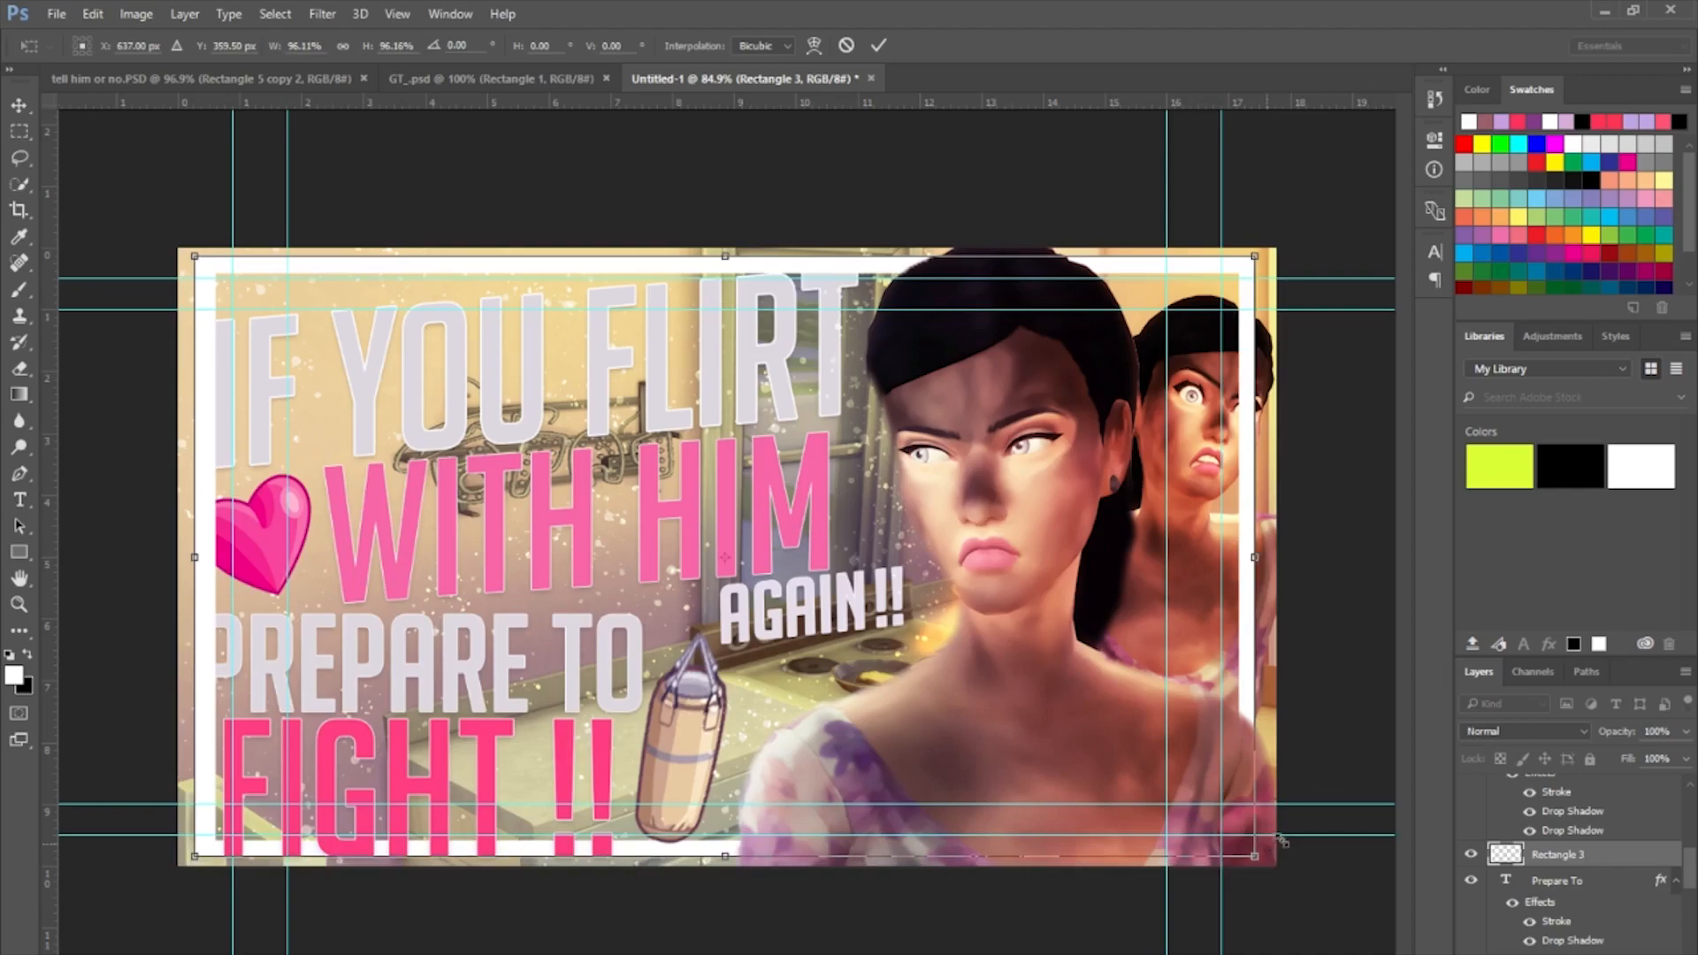
pyautogui.press('Return')
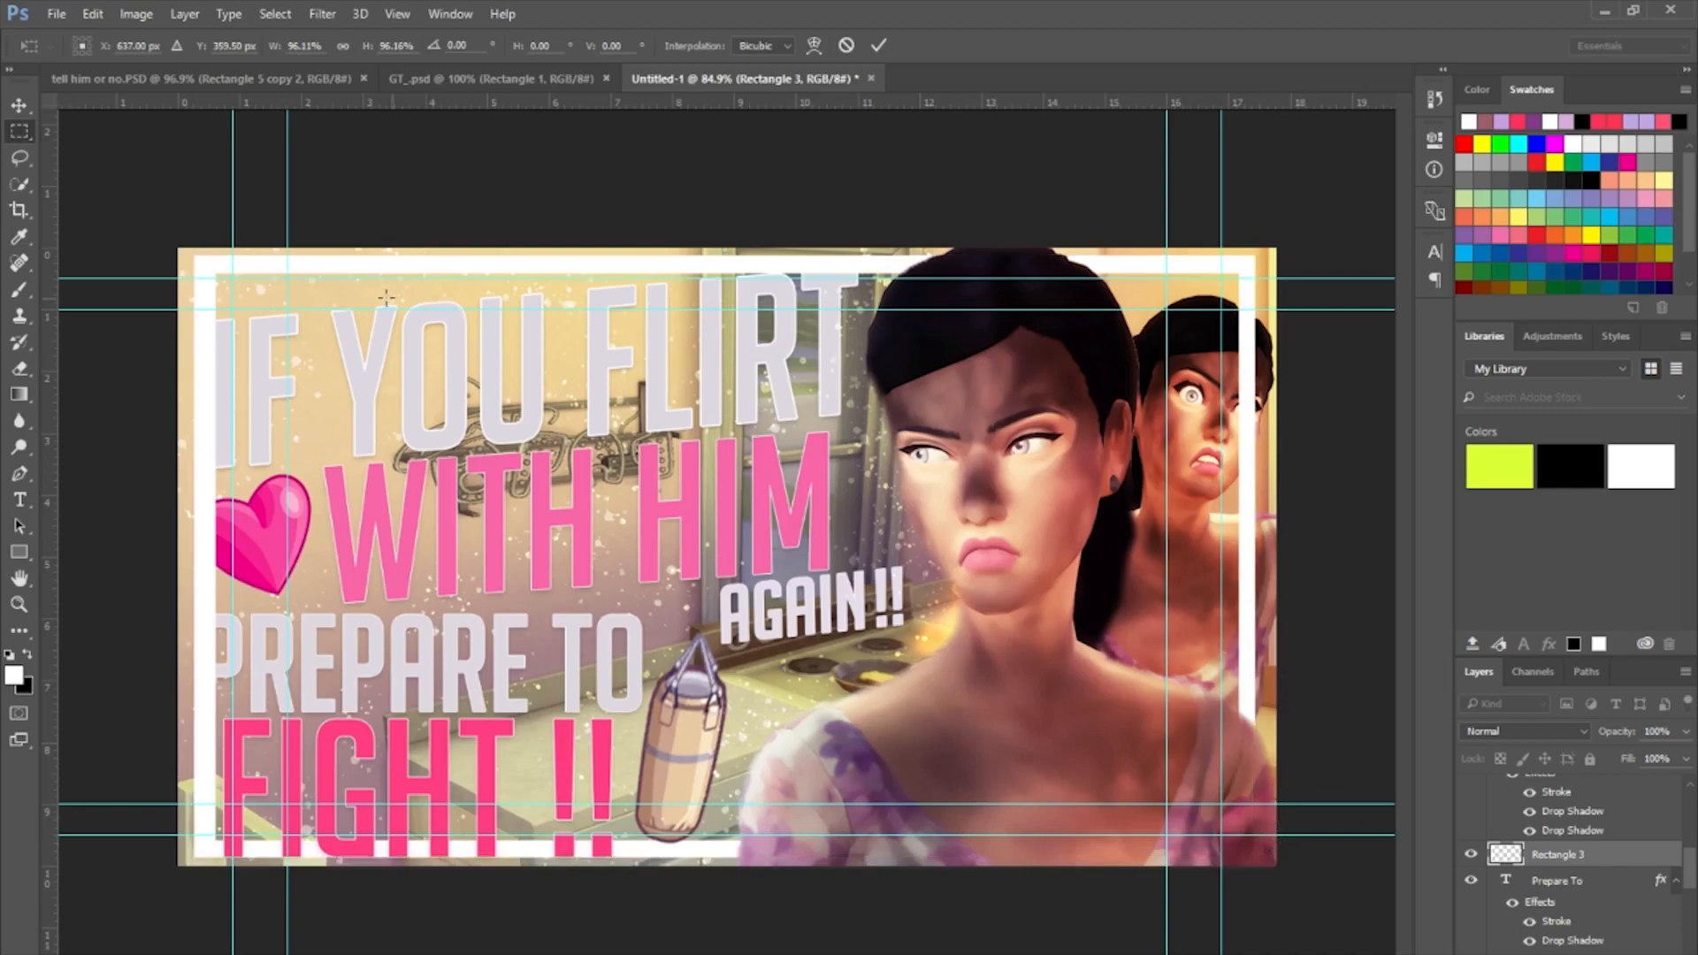
# Cut away the inner part of the white border to make it a thin frame, and clear the selection.
pyautogui.moveTo(201, 262); pyautogui.dragTo(1247, 848)
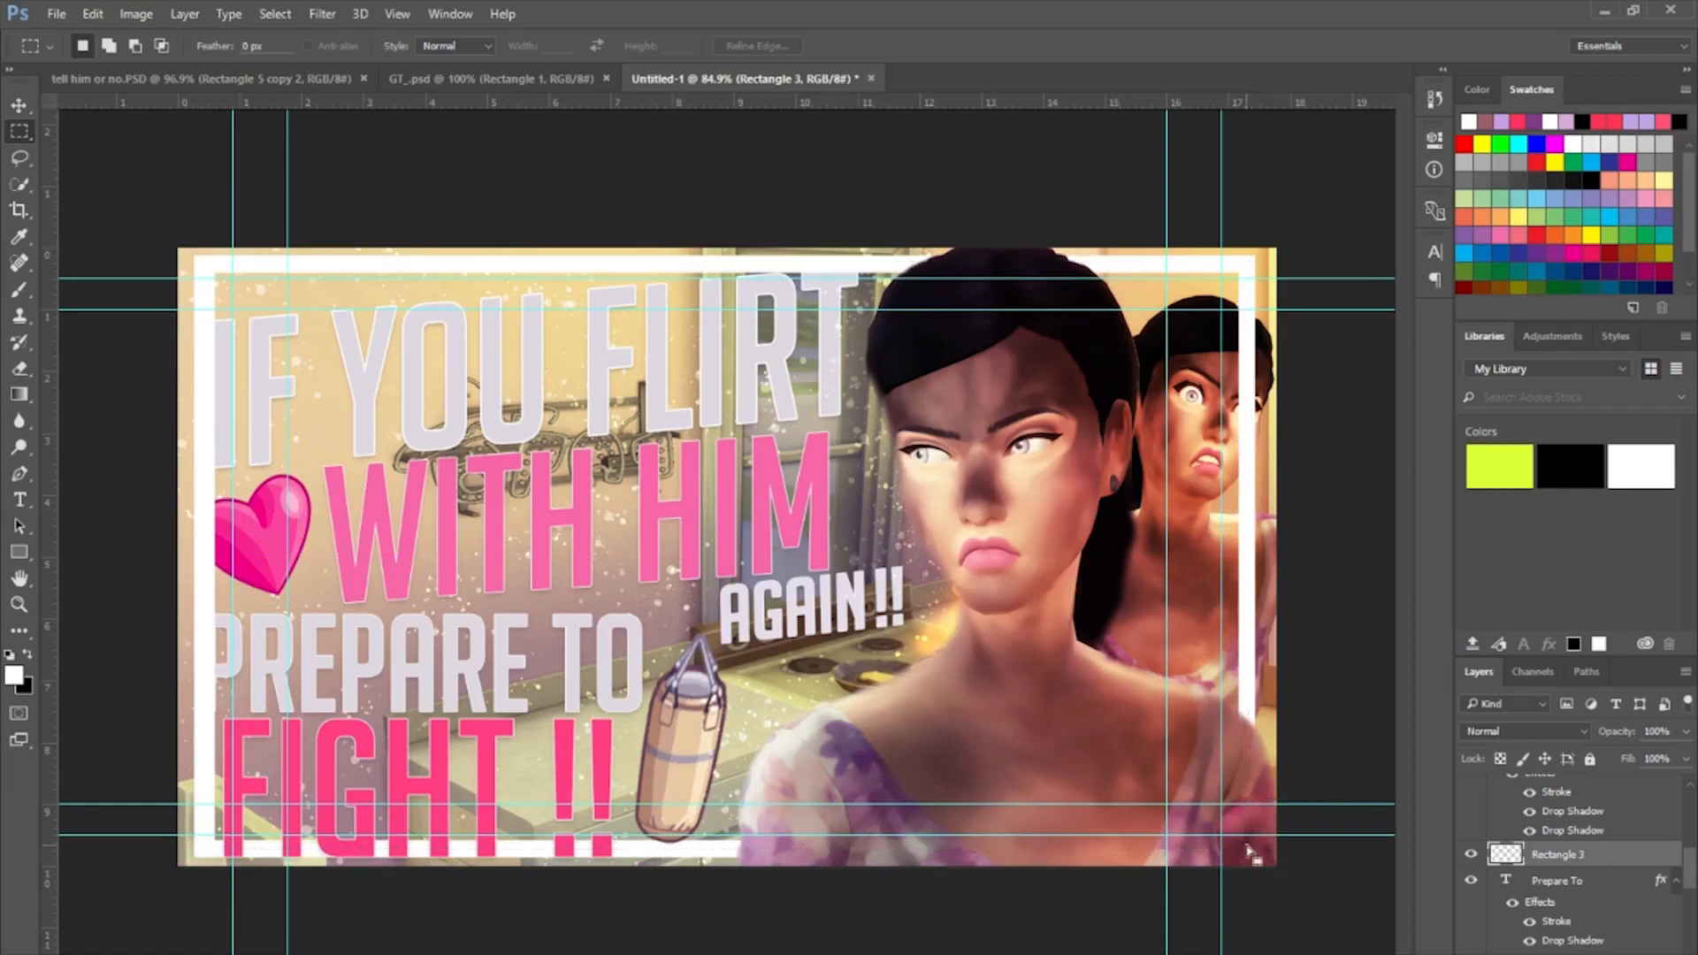
pyautogui.press('Delete')
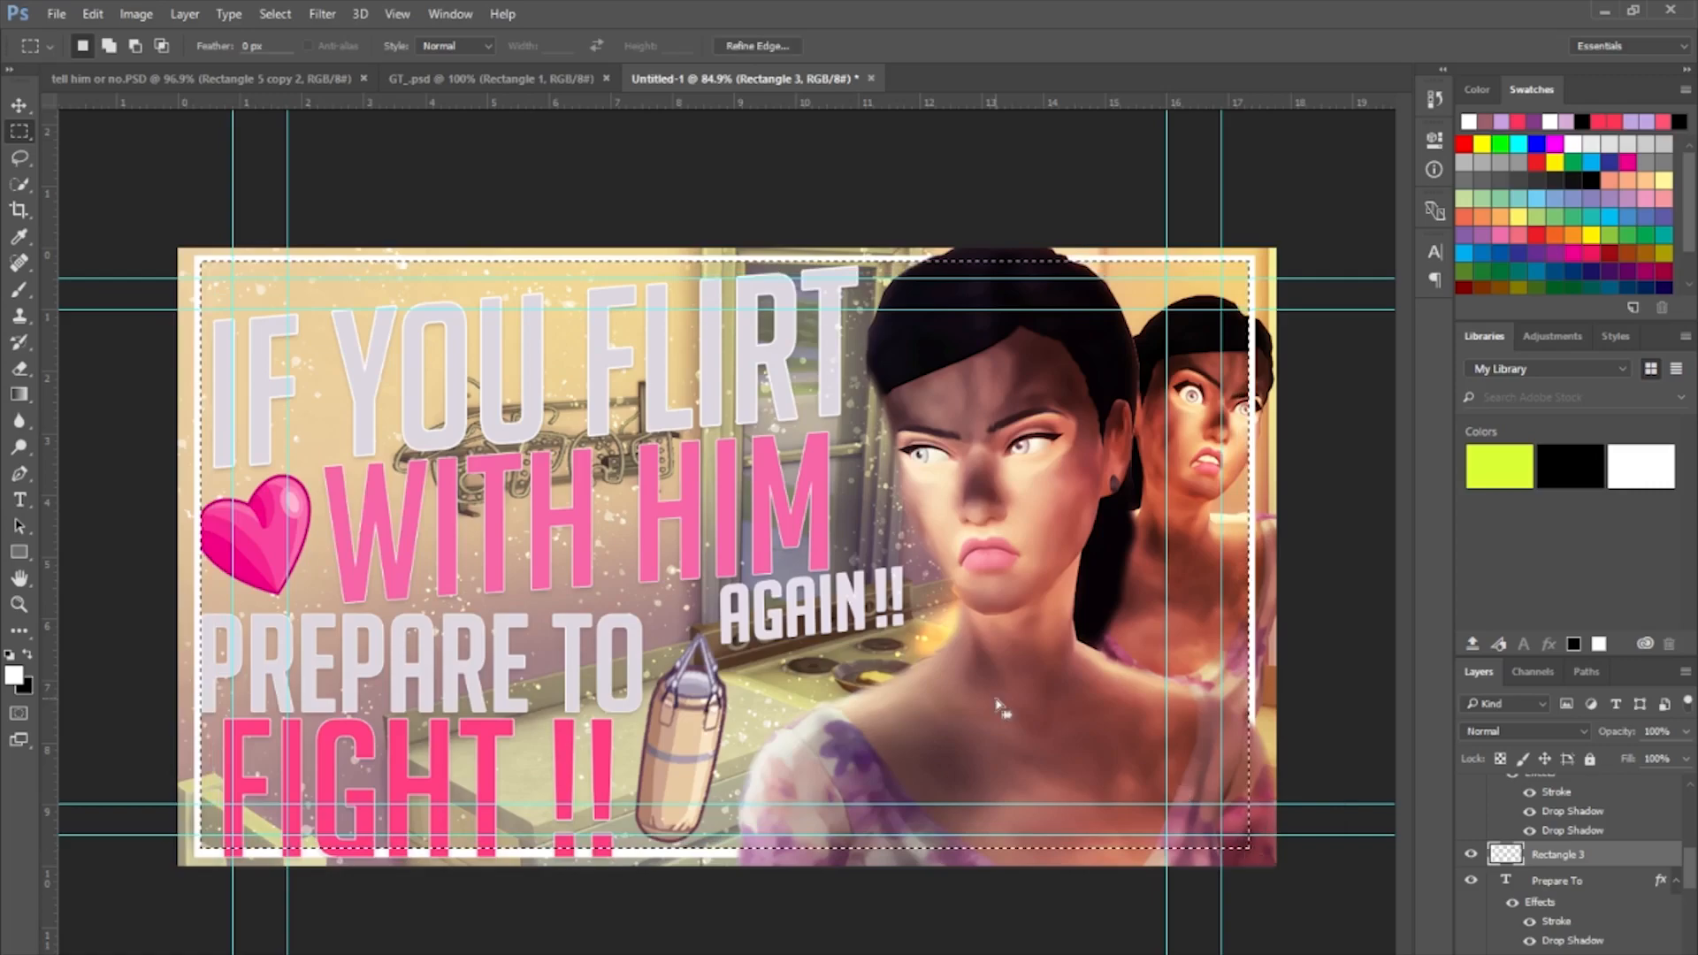
pyautogui.hotkey('ctrl', 'd')
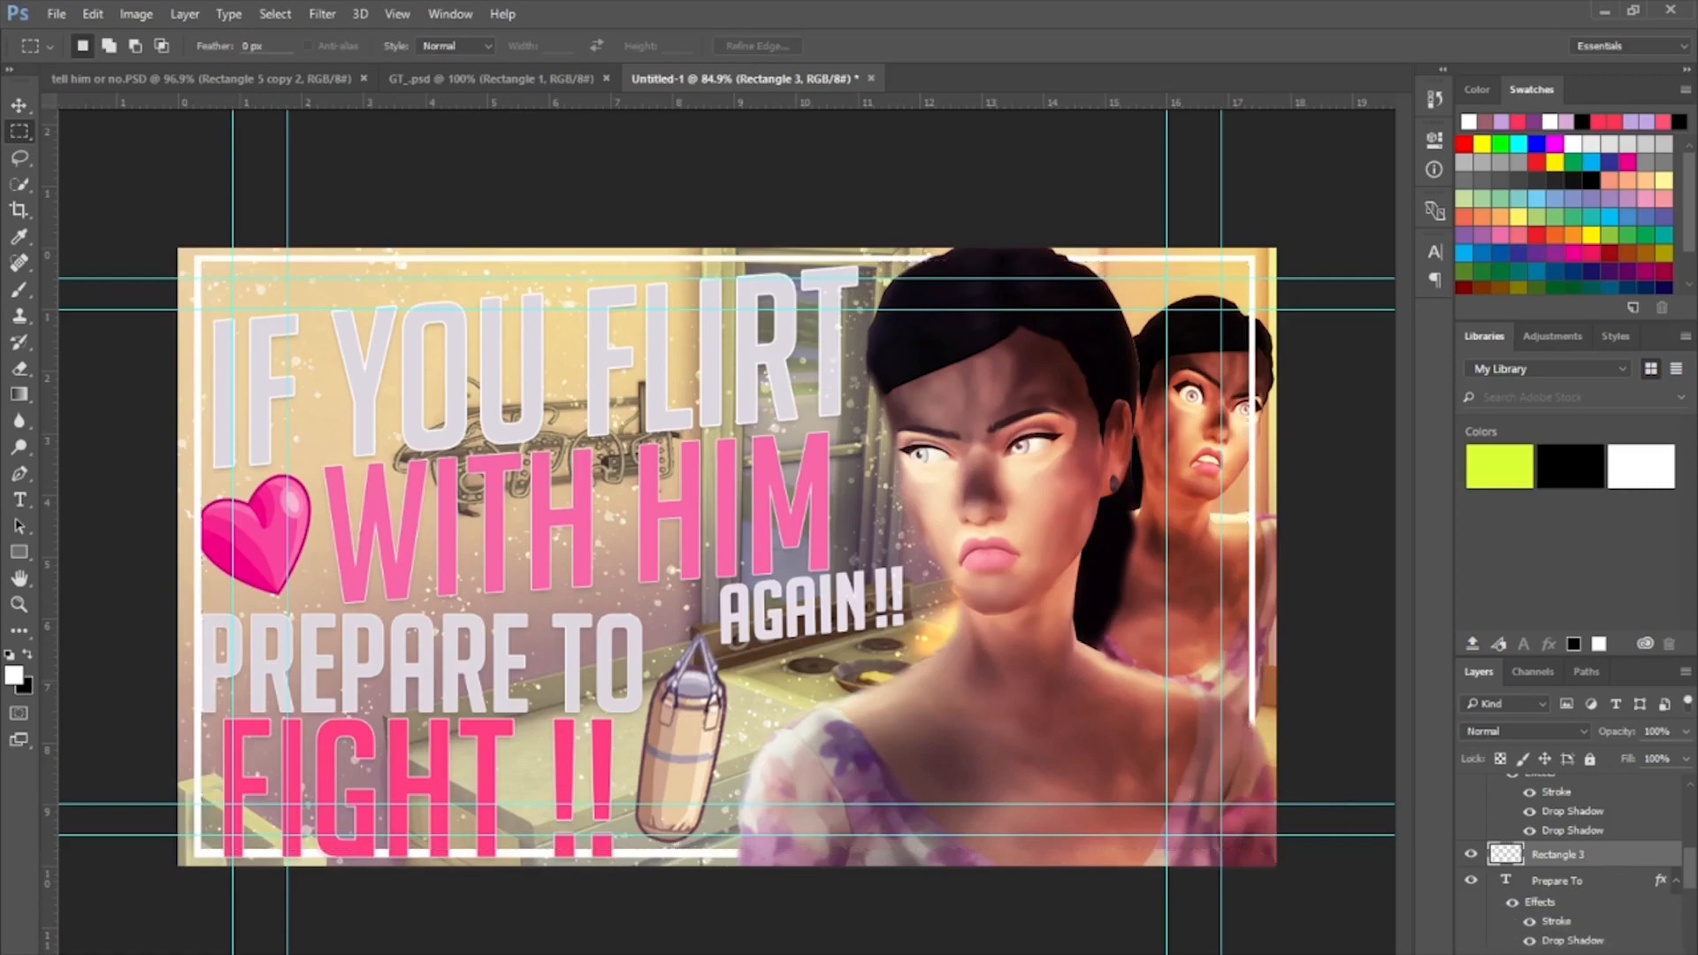
# Move the Rectangle 3 layer below 05-13-16_12-40-35 AM, directly above 05-13-16_12-36-16 AM.
pyautogui.scroll(-5, 1570, 858)
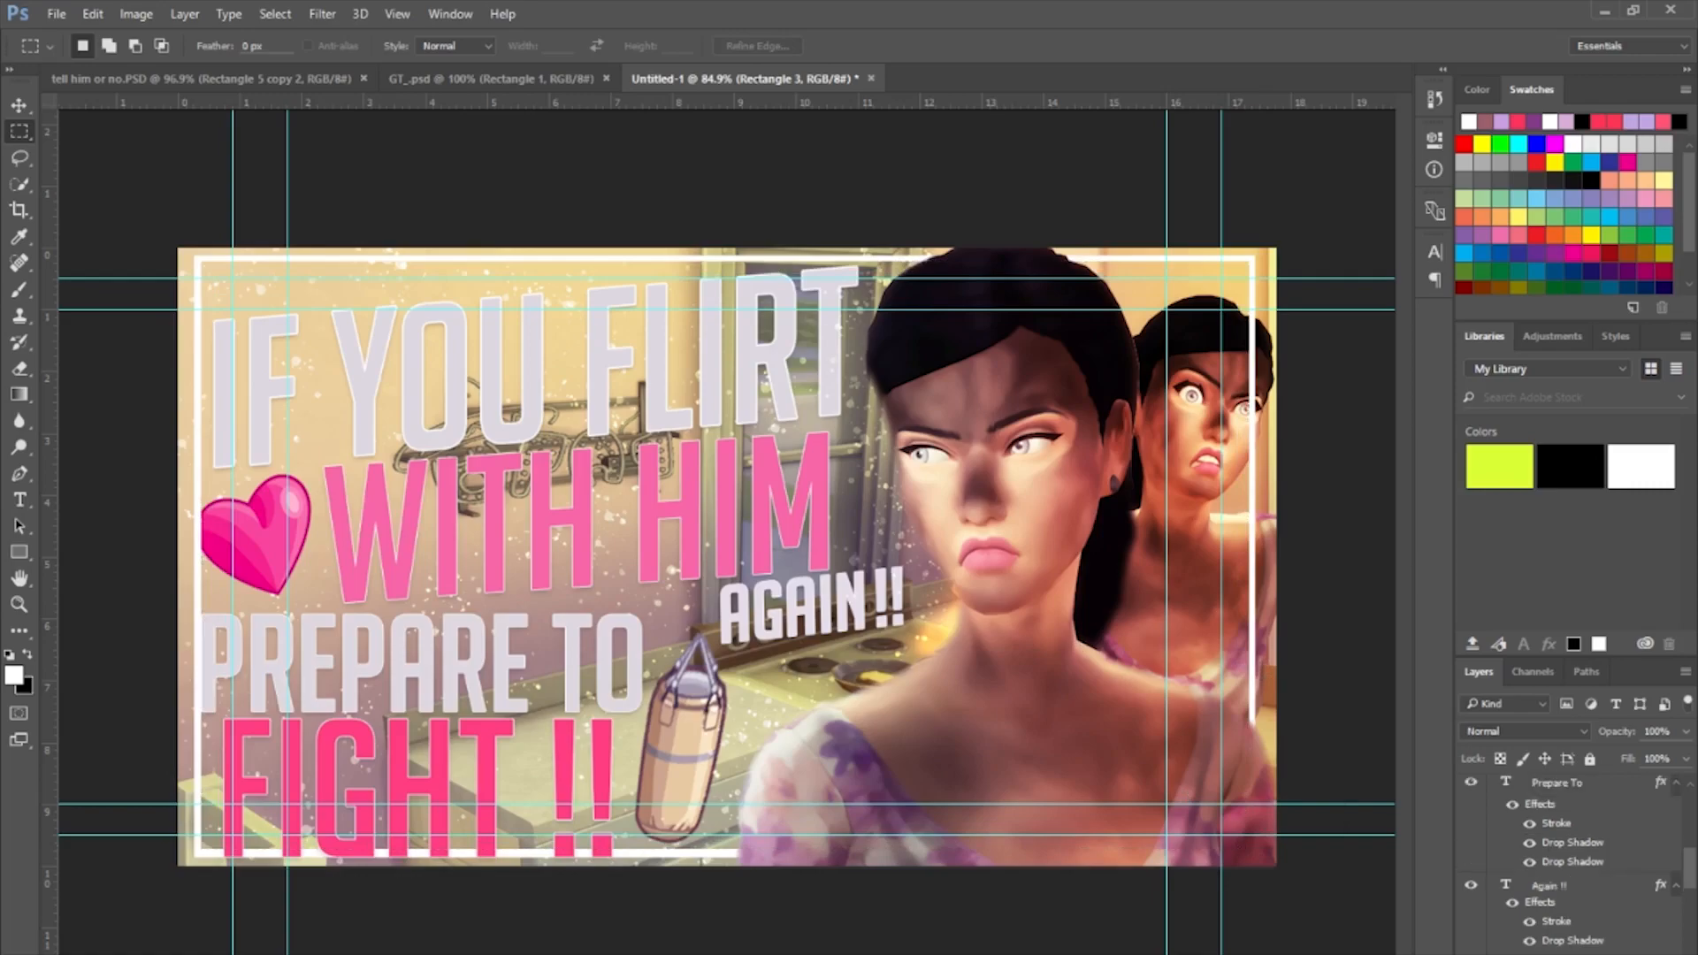
pyautogui.scroll(-5, 1570, 858)
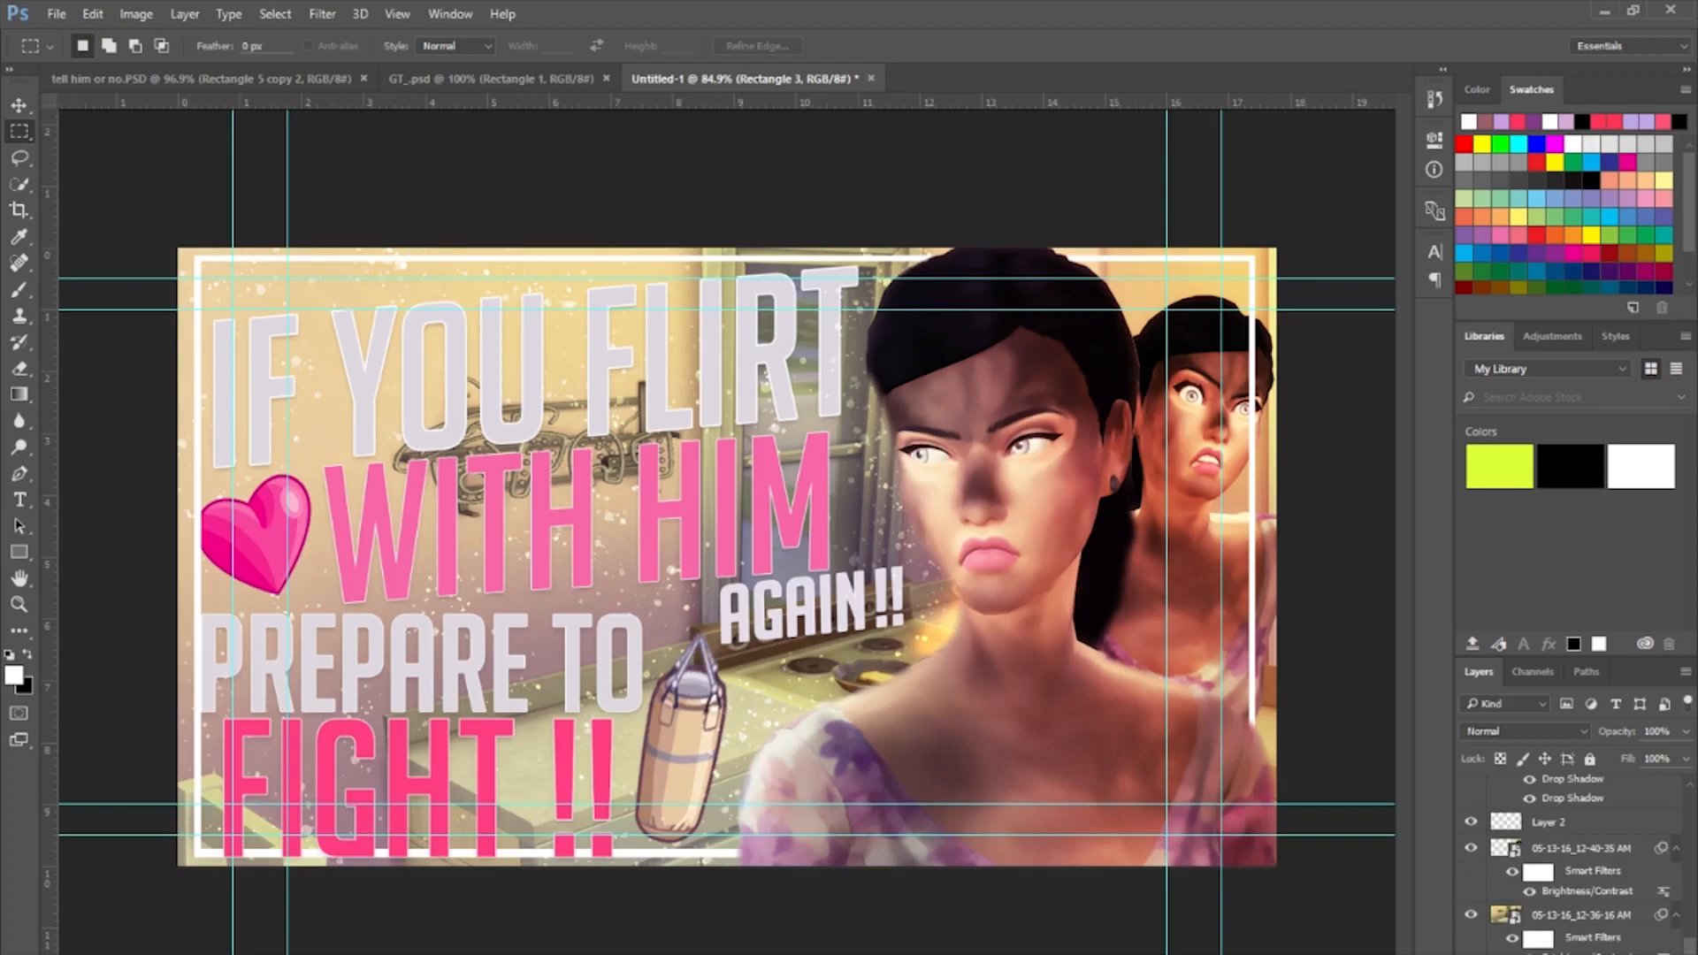
pyautogui.moveTo(1592, 953); pyautogui.dragTo(1588, 879)
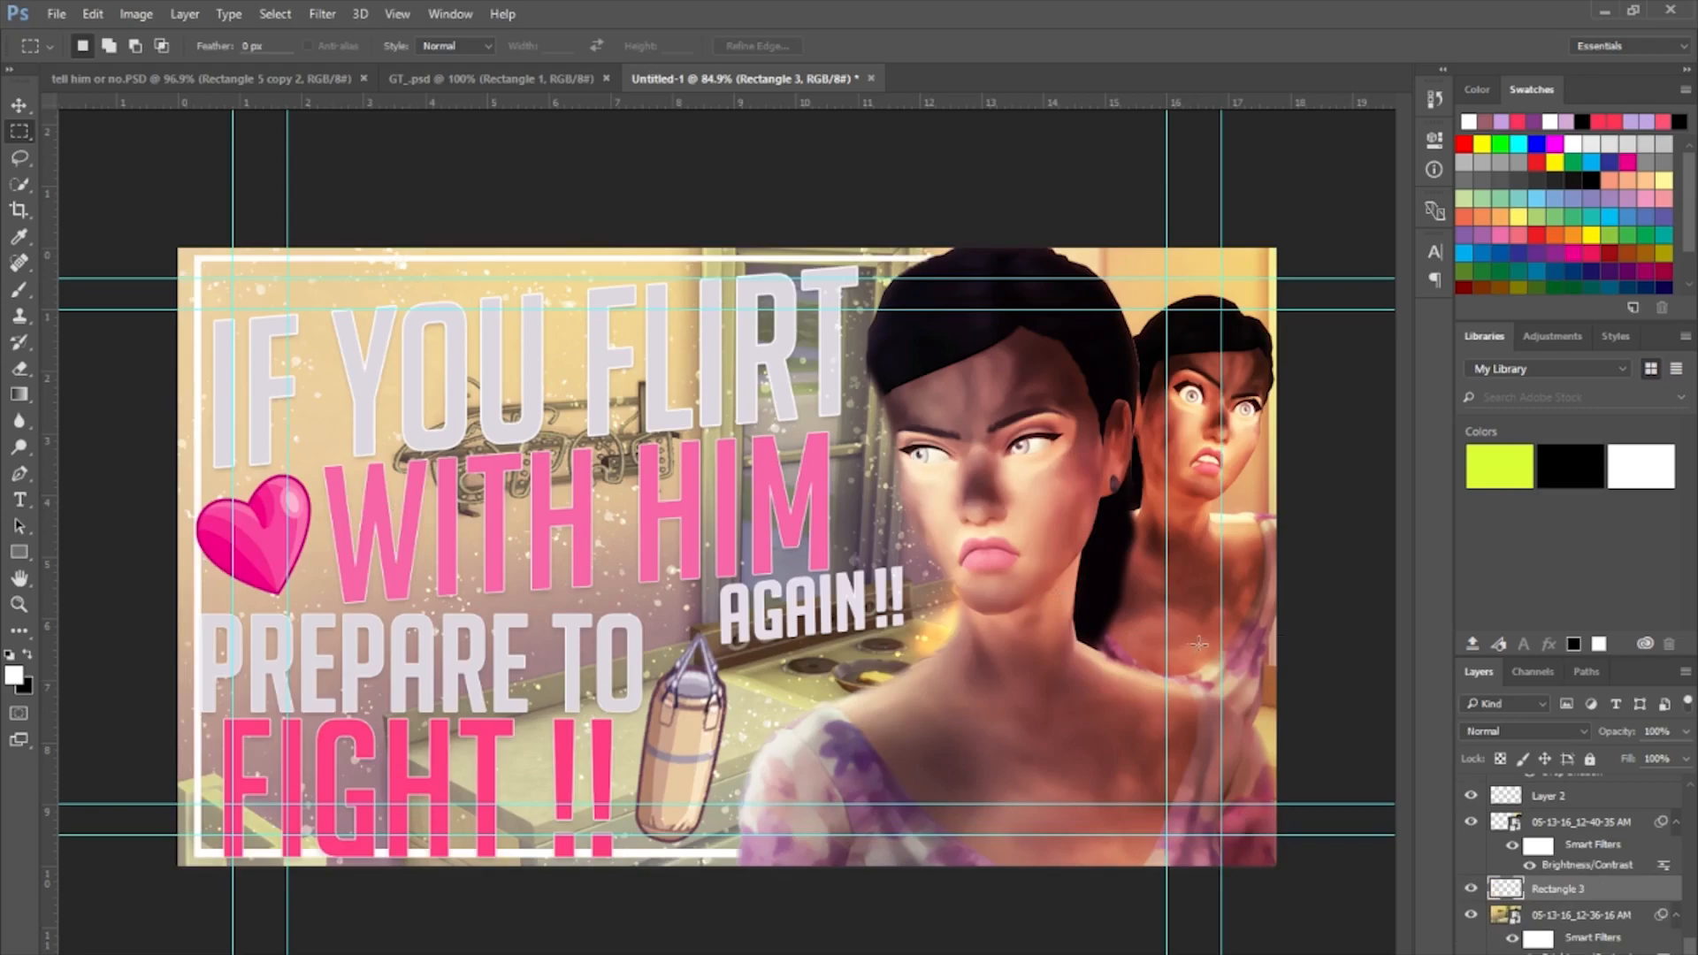
# Try the Overlay blend mode on the Rectangle 3 frame layer.
pyautogui.click(1548, 729)
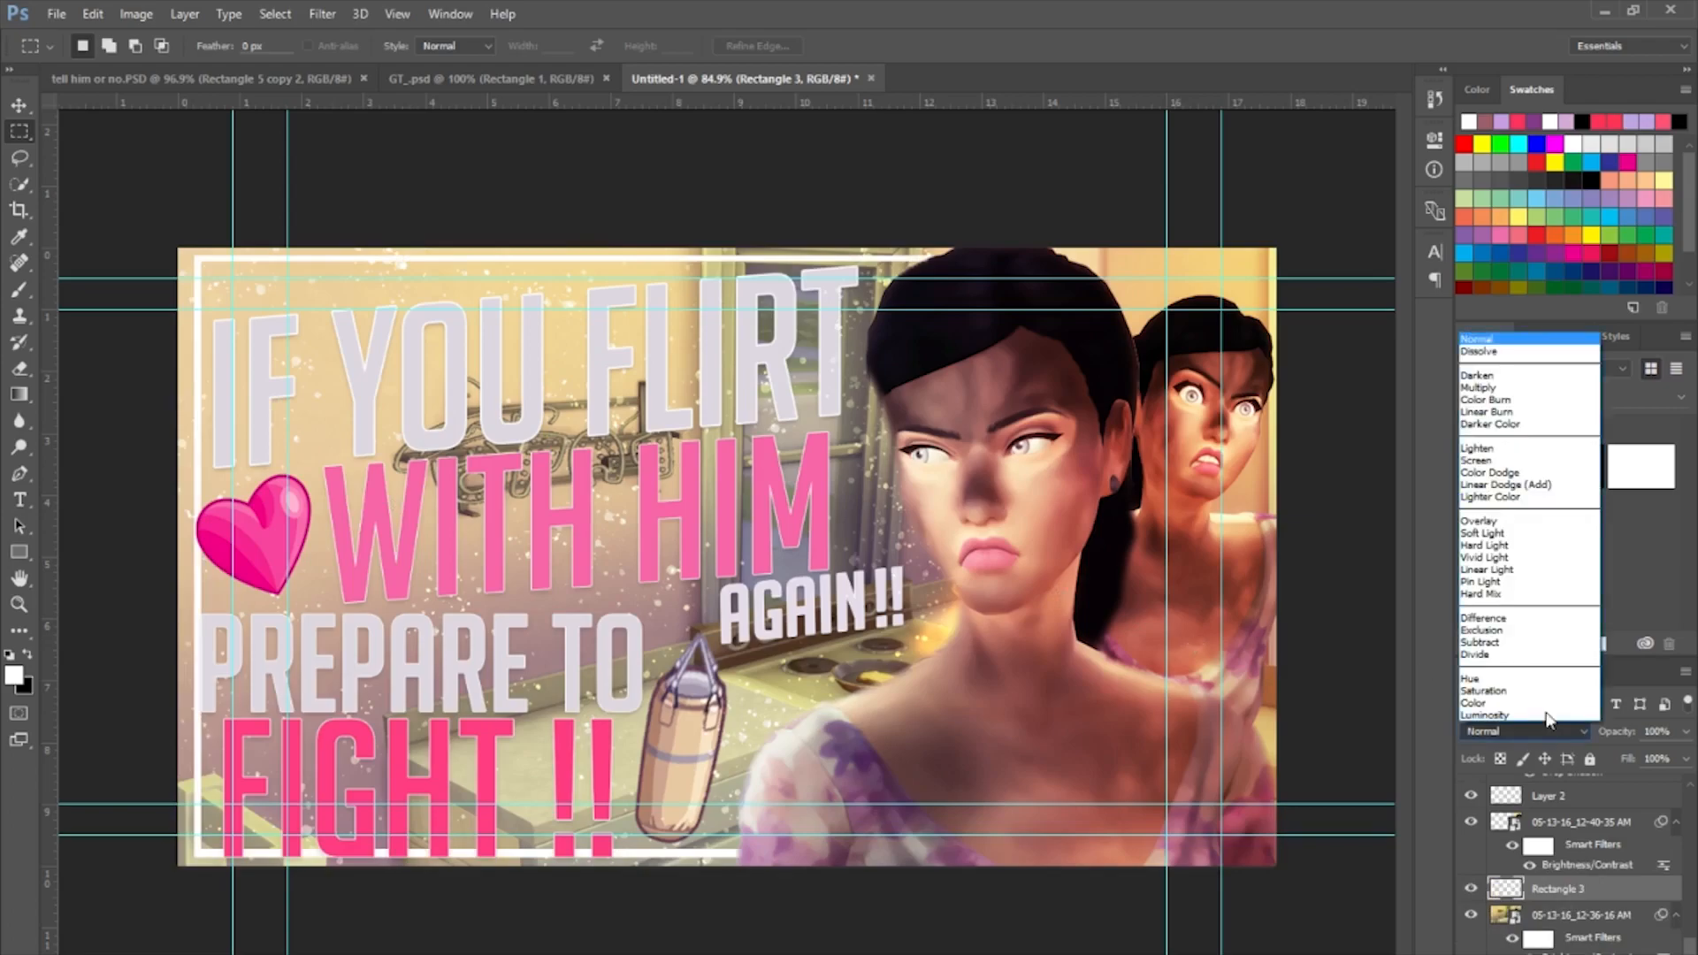
pyautogui.click(1492, 521)
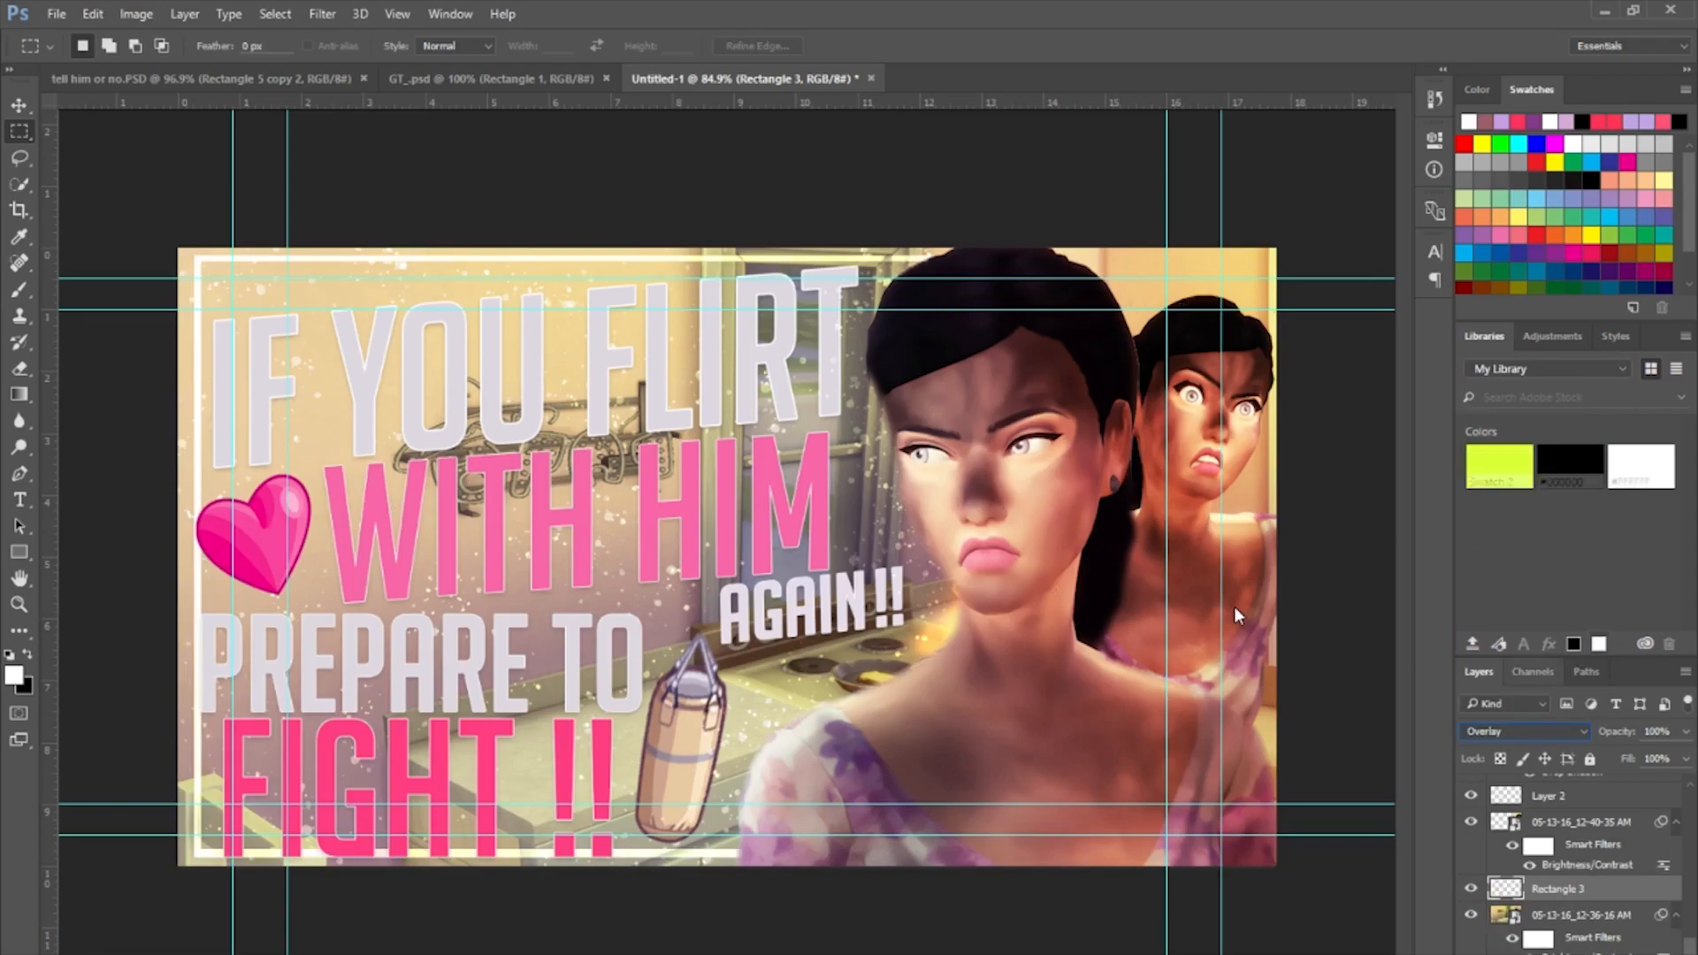
pyautogui.hotkey('ctrl', 'z')
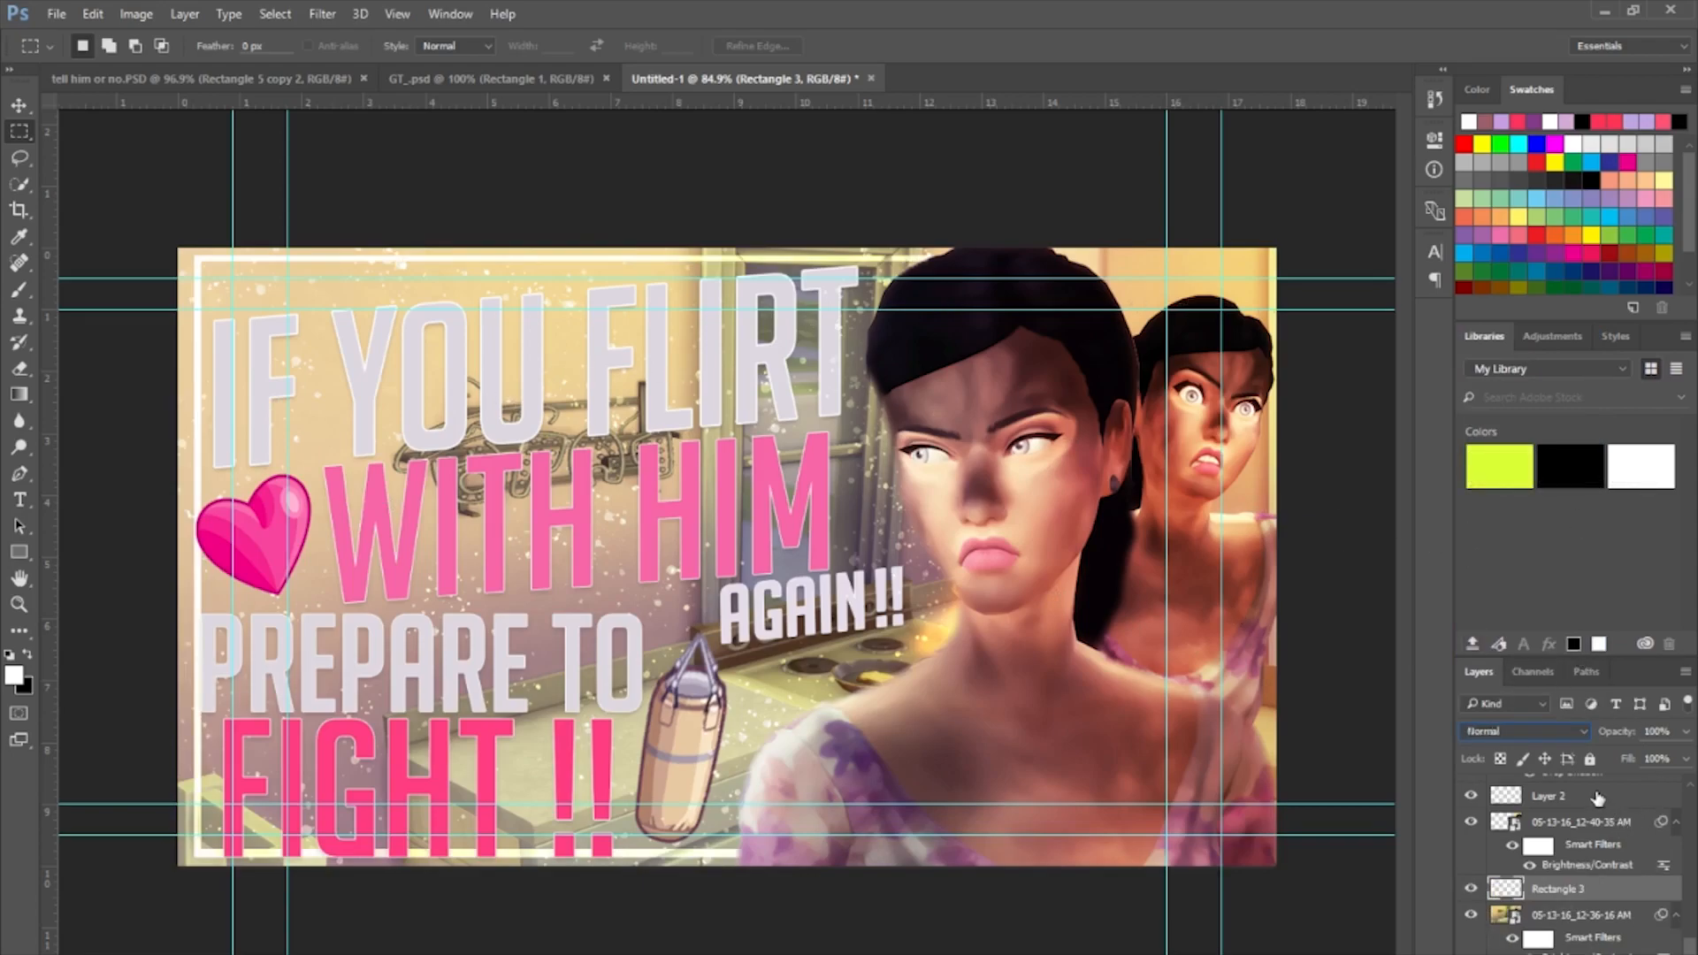
# Select the 05-13-16_12-40-35 AM layer above the frame.
pyautogui.hotkey('alt', ']')
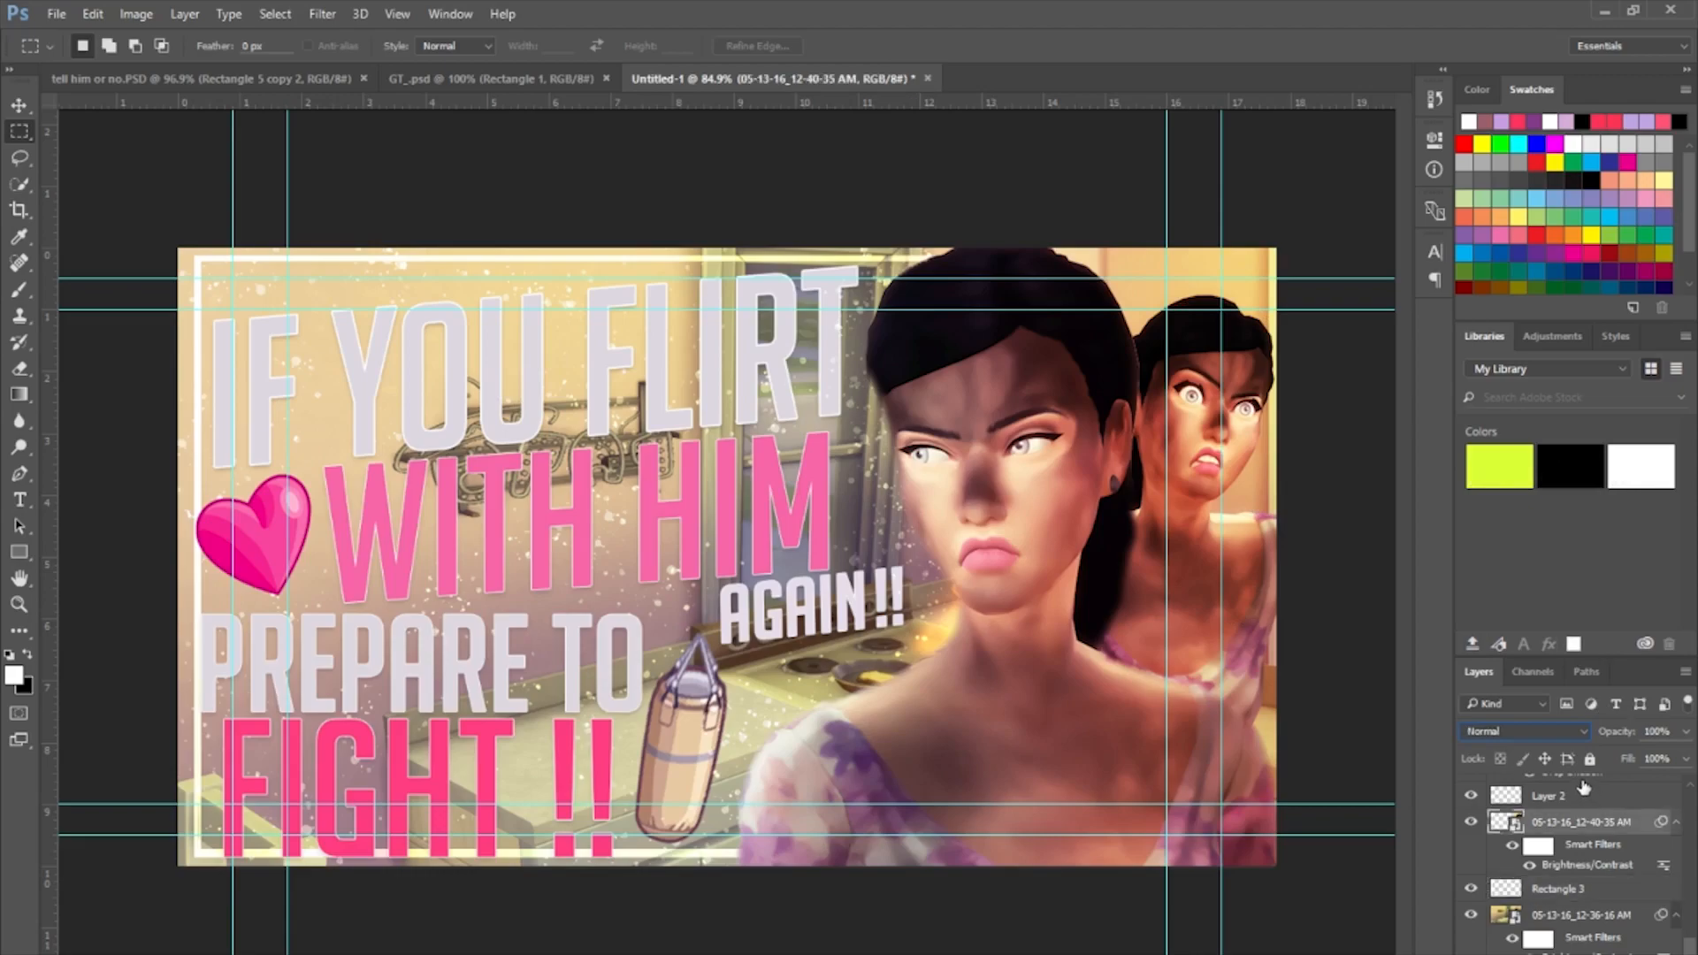